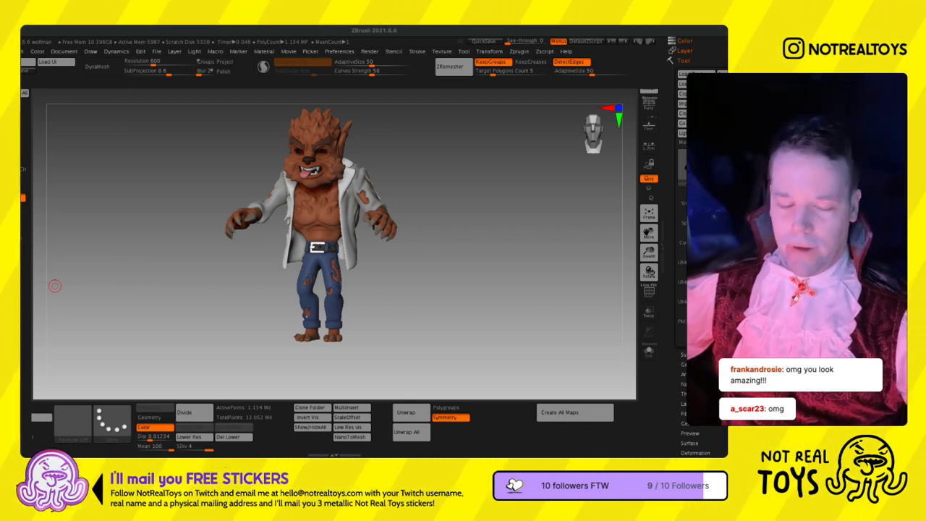
- Turn on the eyes subtool and inspect the werewolf's face up close from the front and side
right_drag(352, 213, 483, 283)
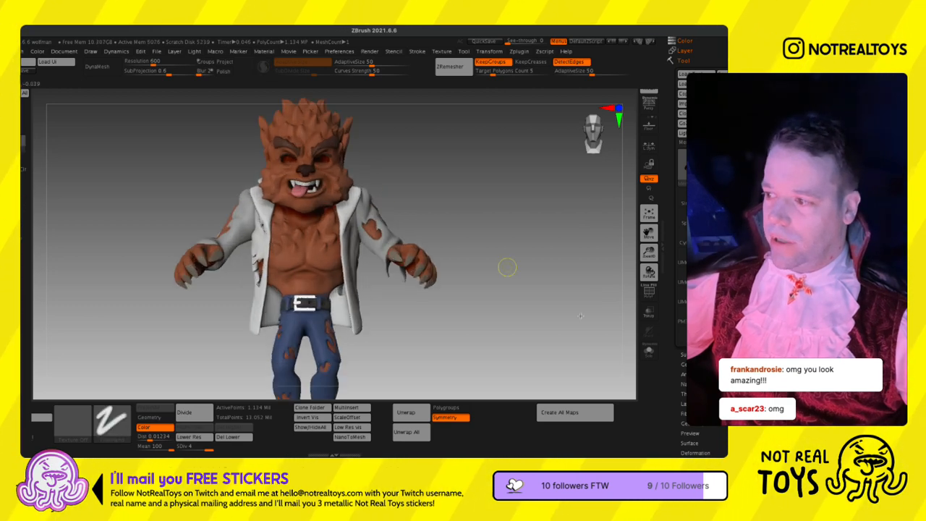
click(687, 354)
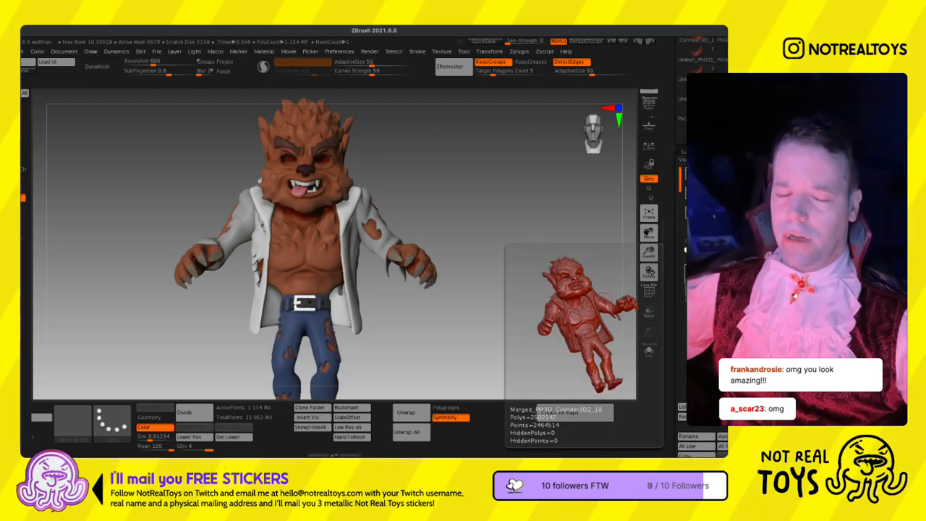
click(705, 297)
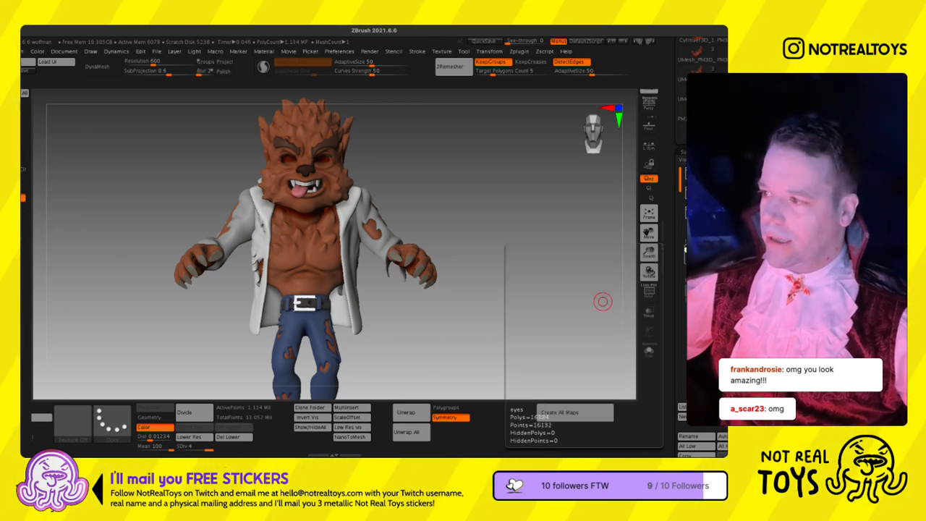
drag(406, 231, 374, 229)
mouse_move(356, 220)
ctrl+right_down()
mouse_move(341, 223)
mouse_move(366, 215)
ctrl+right_up()
right_drag(400, 253, 471, 253)
right_drag(489, 215, 498, 249)
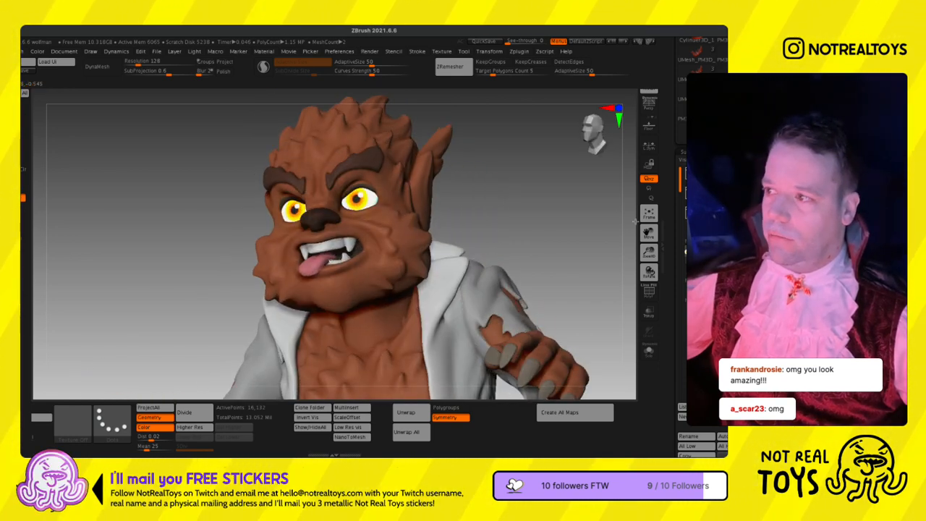
- Restrict view rotation to the Y axis and frame the whole werewolf
shift+right_drag(590, 227, 612, 224)
click(649, 188)
ctrl+right_drag(531, 258, 422, 219)
key(f)
key(f)
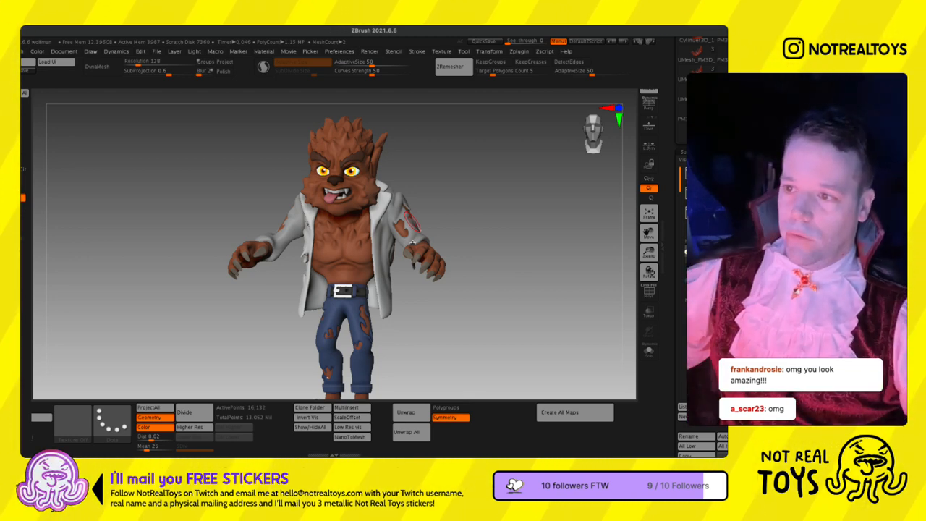
- Select the werewolf body subtool and open the FBX ExportImport plugin options
mouse_move(421, 239)
right_down()
mouse_move(434, 222)
mouse_move(423, 182)
mouse_move(422, 229)
mouse_move(403, 224)
mouse_move(407, 201)
mouse_move(395, 238)
right_up()
click(702, 250)
mouse_move(396, 197)
ctrl+right_down()
mouse_move(349, 229)
mouse_move(355, 214)
mouse_move(403, 235)
ctrl+right_up()
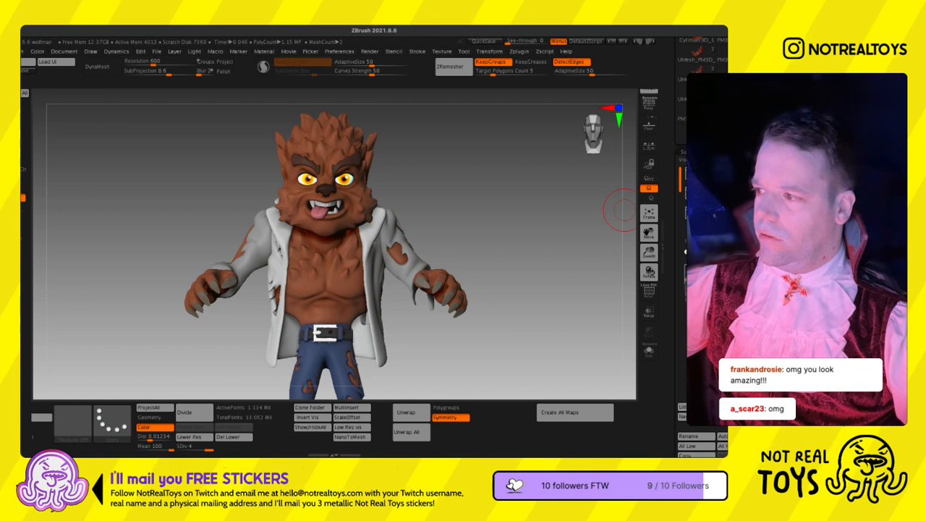
mouse_move(471, 266)
alt+mouse_down()
mouse_move(485, 207)
mouse_move(484, 262)
alt+mouse_up()
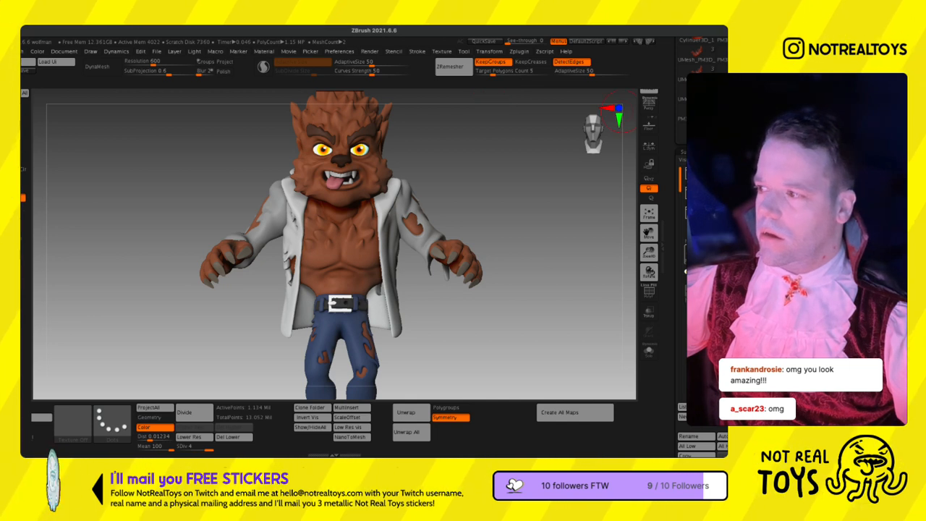
click(519, 51)
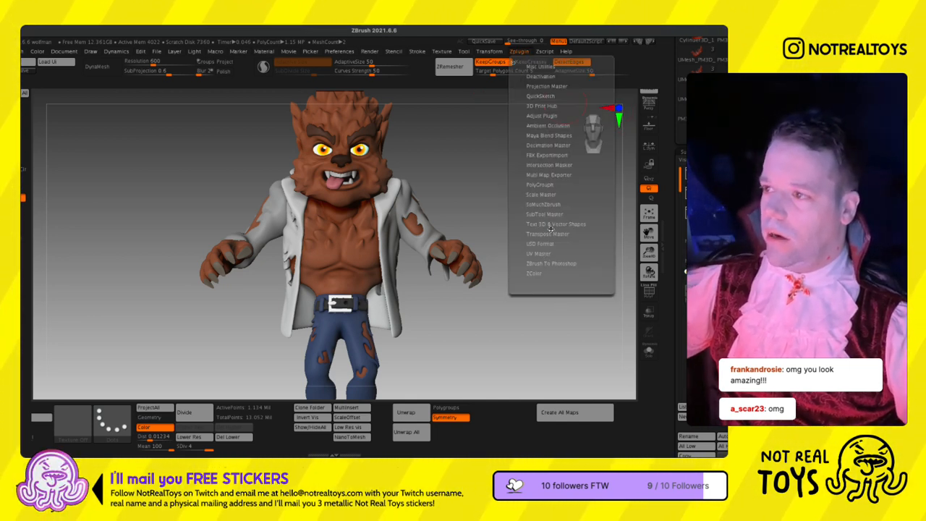
click(547, 155)
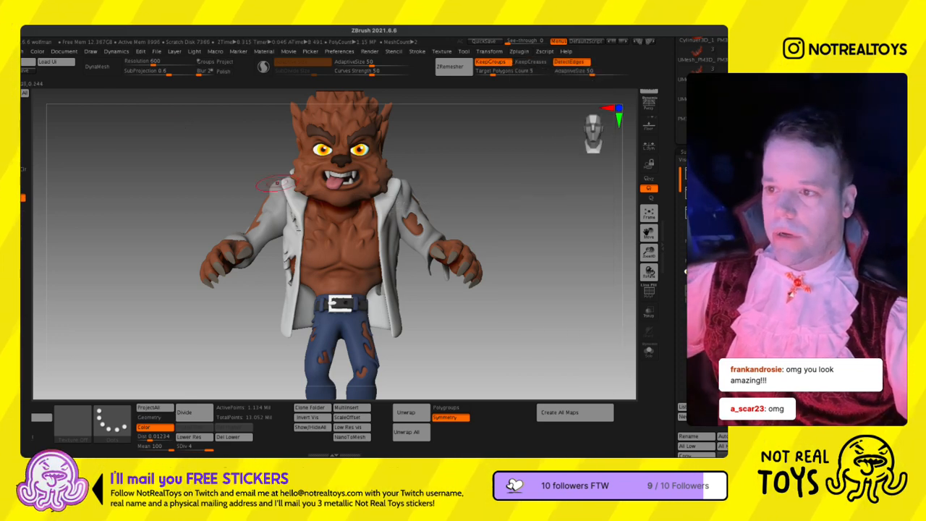
- Lower the body subtool to subdivision level 1 and check the head and chest up close
key(shift+d)
key(shift+d)
key(shift+d)
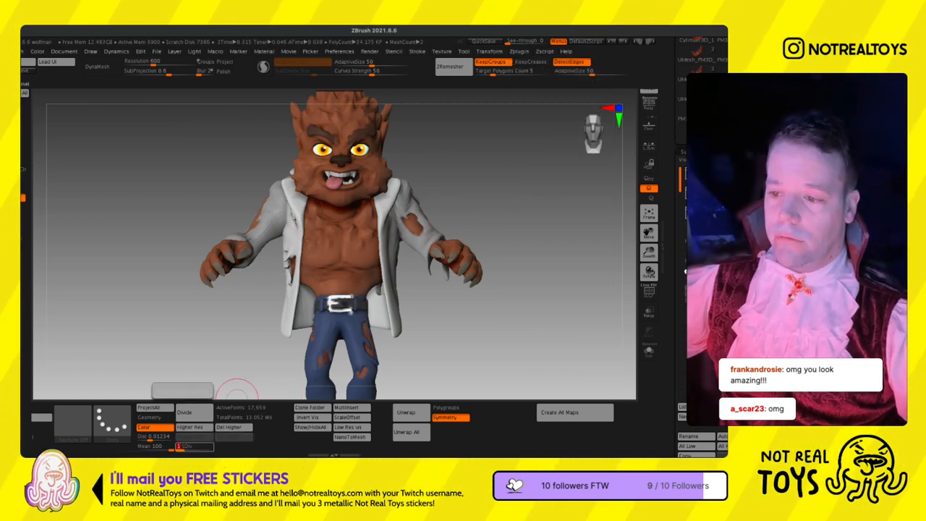
alt+right_drag(362, 214, 368, 298)
mouse_move(322, 202)
alt+right_down()
mouse_move(375, 260)
mouse_move(373, 241)
mouse_move(331, 242)
alt+right_up()
key(s)
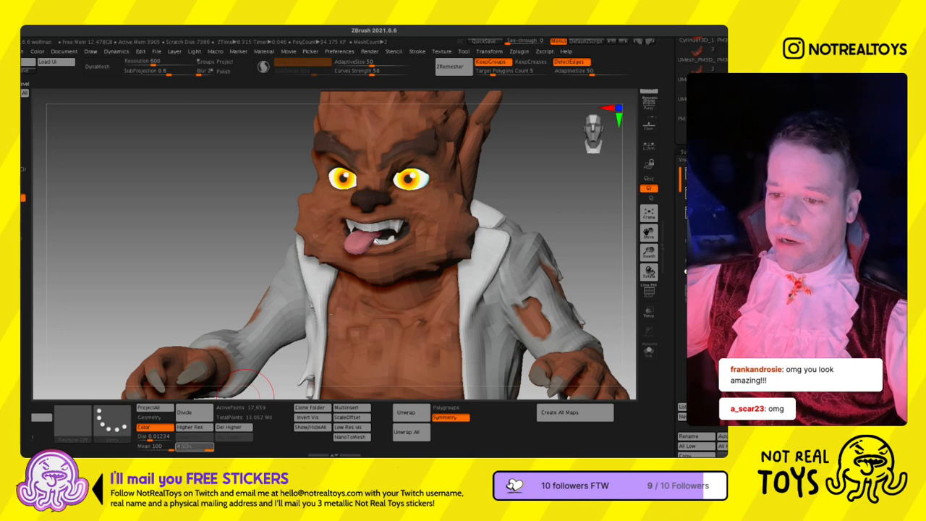
- Compare the body's surface detail at subdivision levels 1 and 4, finishing at level 1
click(179, 447)
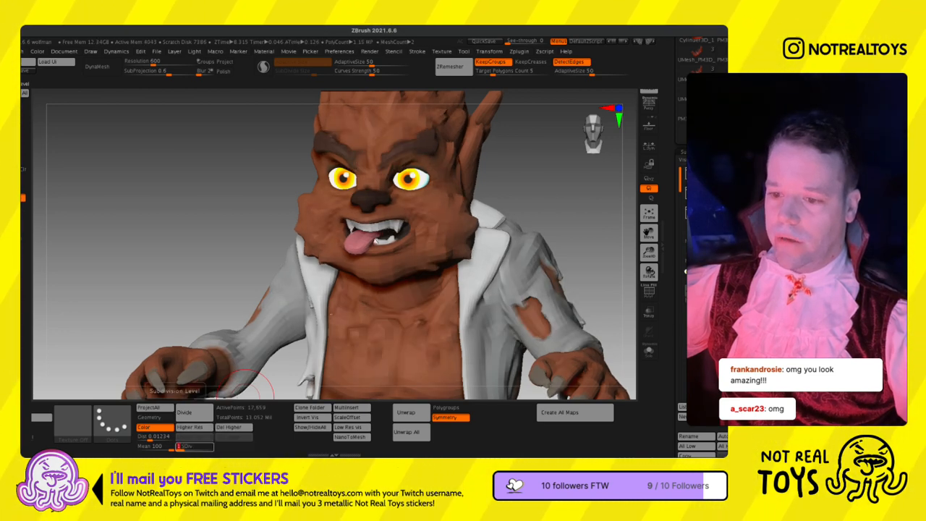
click(203, 447)
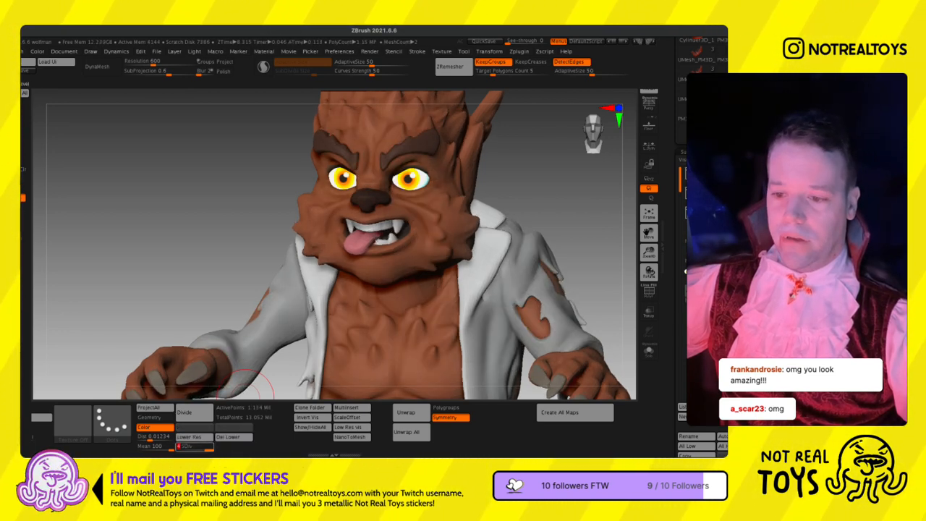
click(180, 446)
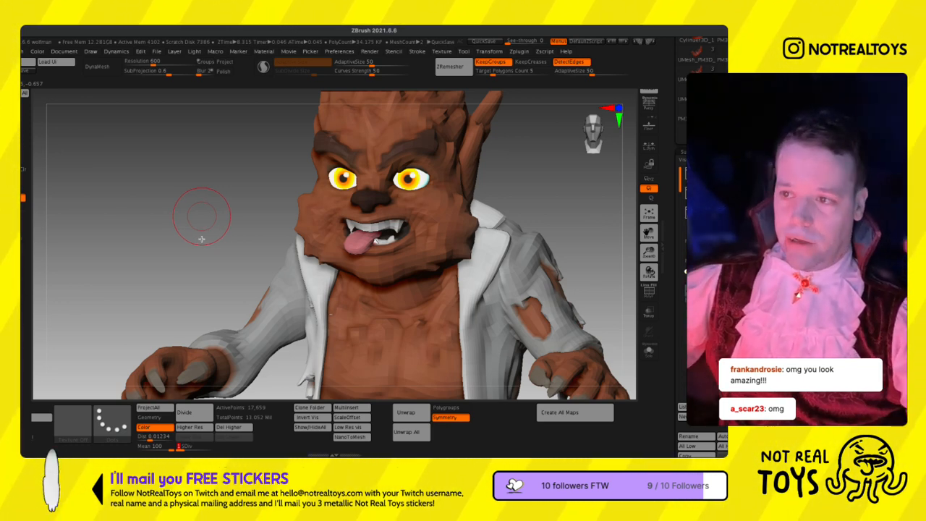
key(f)
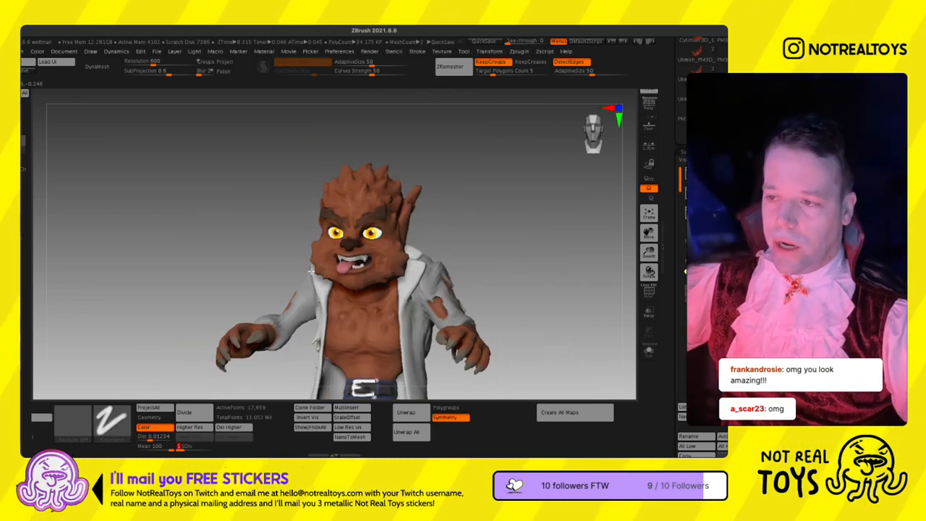
mouse_move(353, 277)
alt+right_down()
mouse_move(350, 213)
mouse_move(381, 227)
alt+right_up()
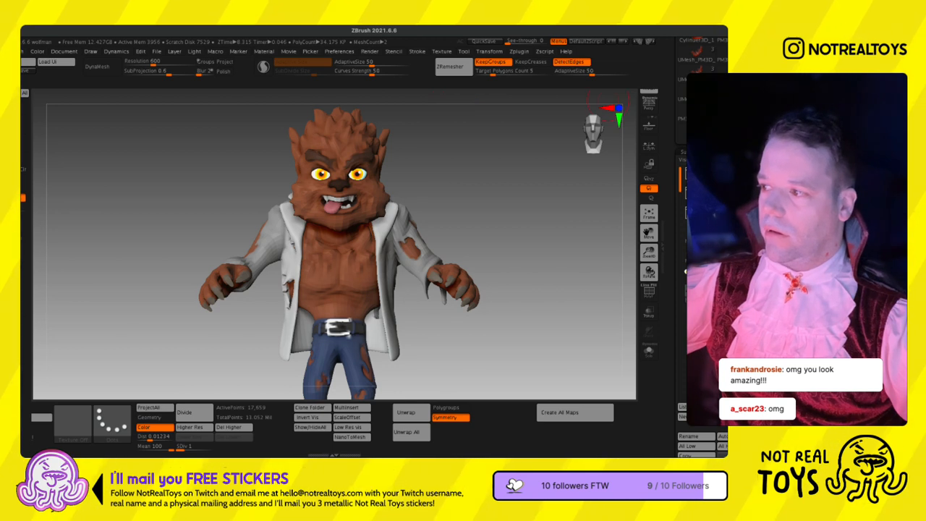
- Select the eyes subtool, reselect the Merged_PM3D_Cylinder3D2_19 body subtool, and review the low-resolution werewolf from an angle
click(701, 272)
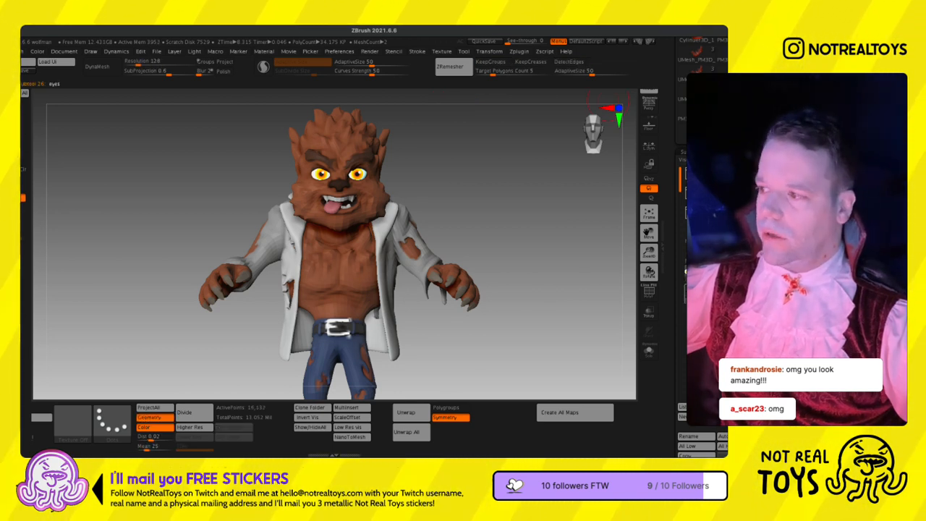
click(699, 291)
mouse_move(464, 52)
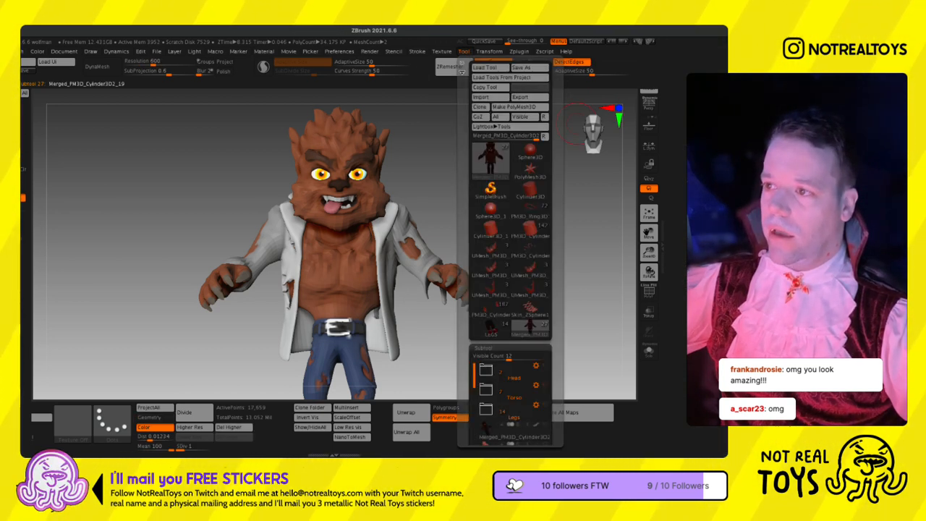
mouse_move(518, 51)
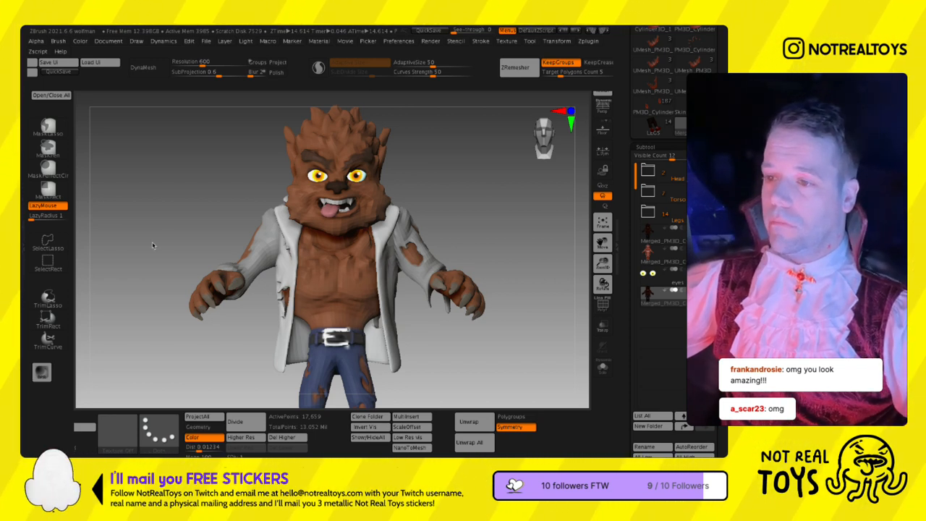
drag(473, 219, 569, 202)
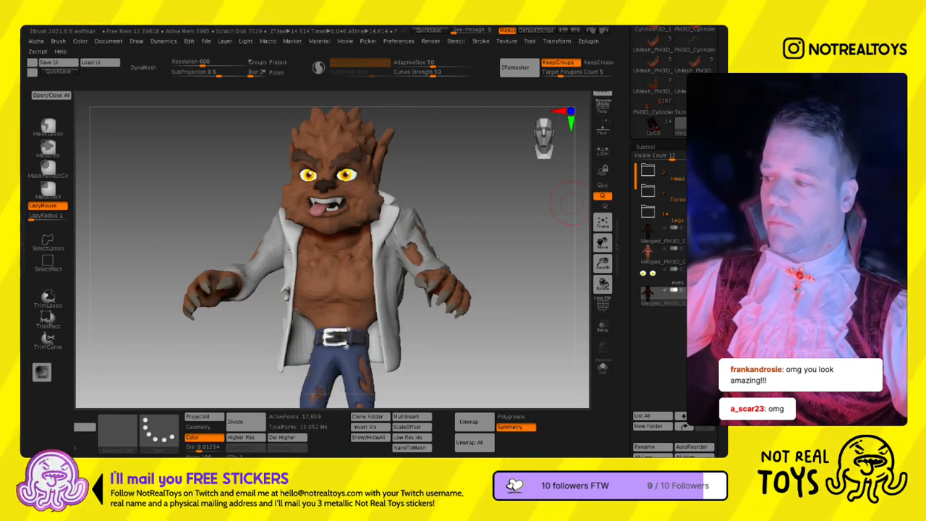
key(ctrl+z)
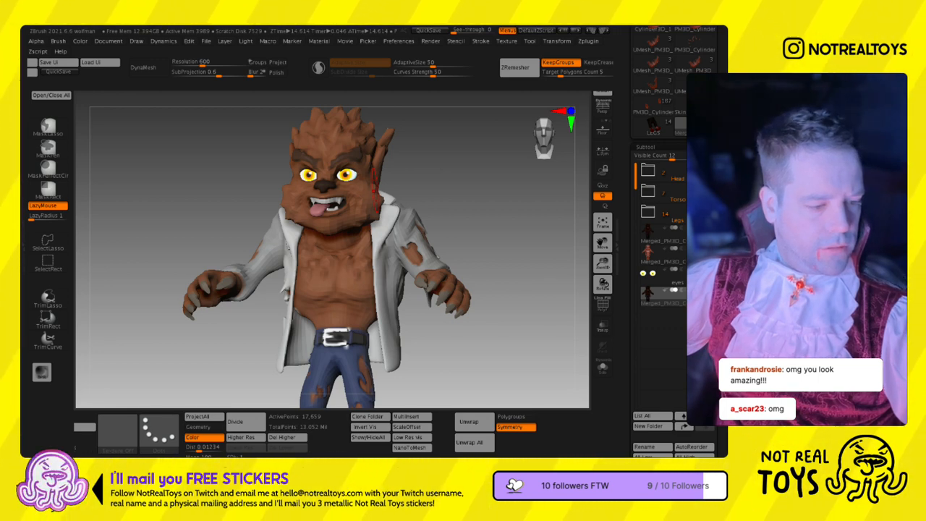
- Switch to Mixamo in the browser and preview the Taunt animation on the Remy character
key(super+Tab)
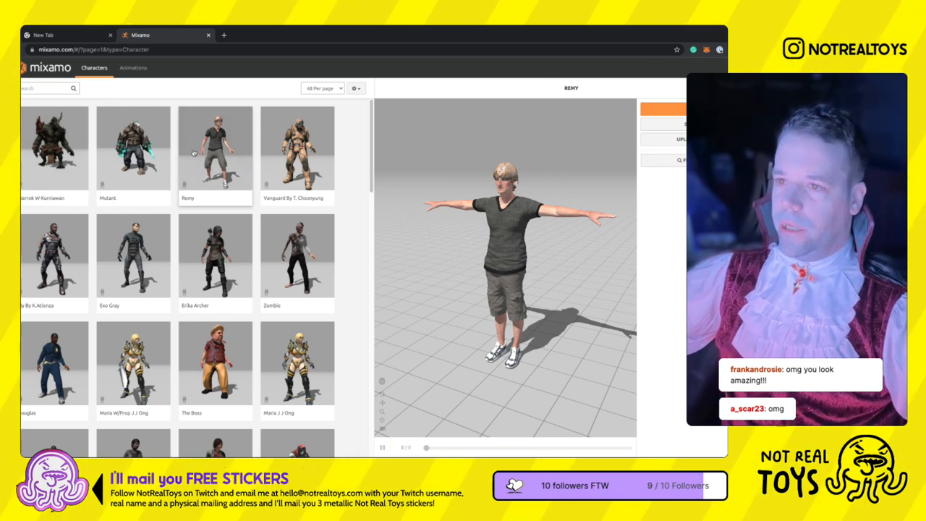
click(133, 68)
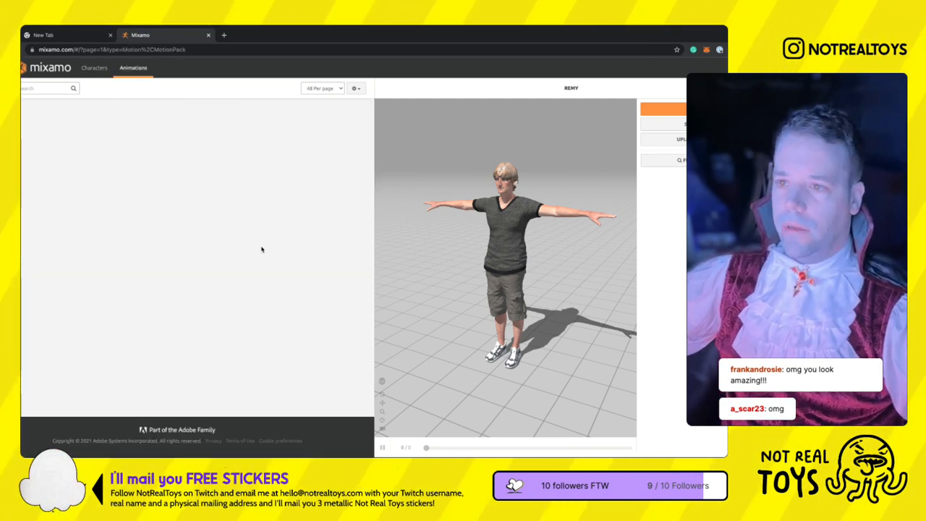
click(314, 168)
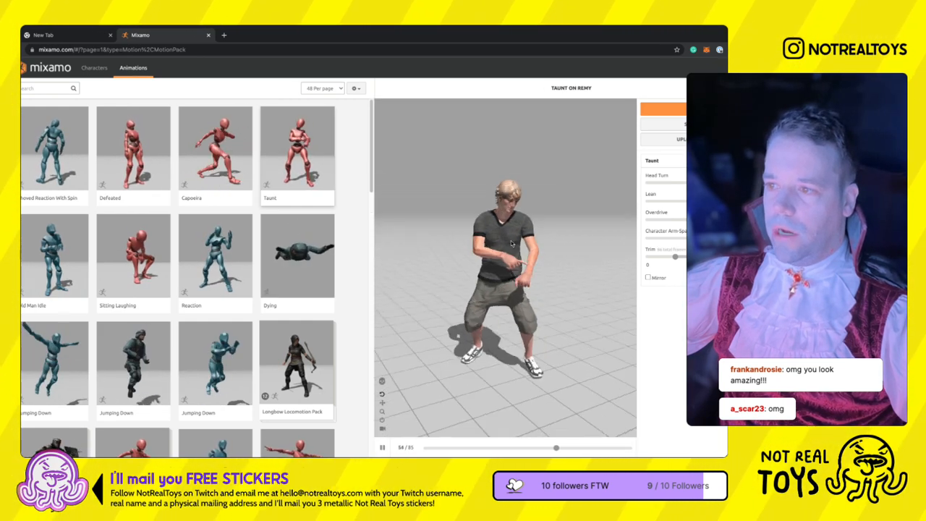
- Preview the Standing Walk Right animation on Remy and try out different Character Arm-Space settings
scroll(243, 345, down, 7)
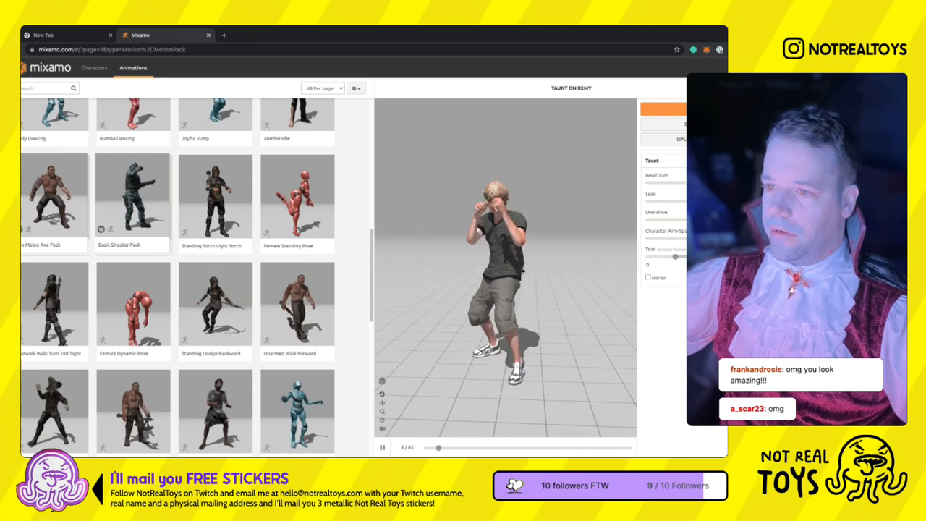
scroll(165, 318, down, 3)
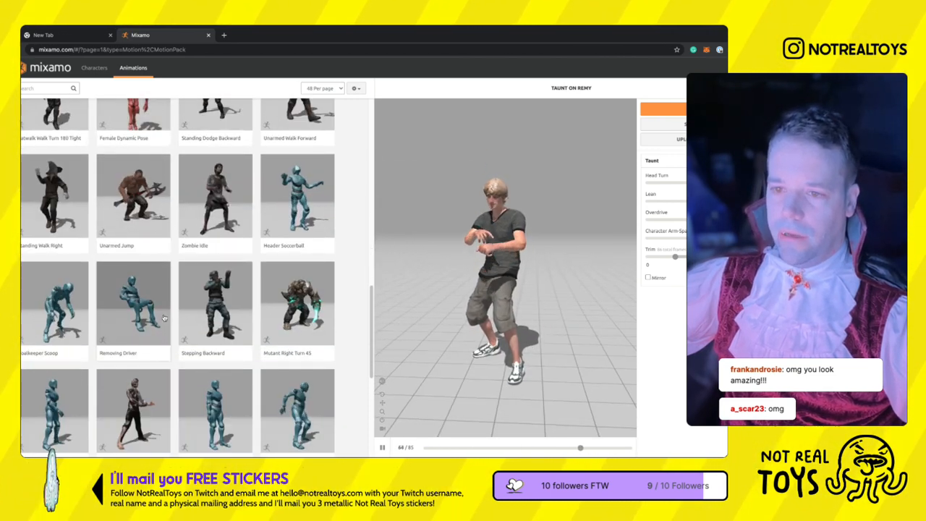
click(64, 207)
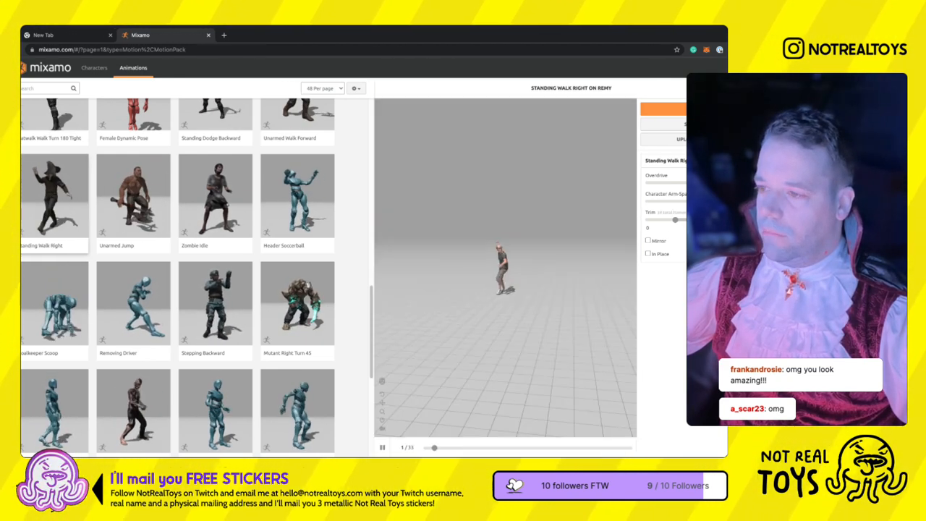
click(664, 201)
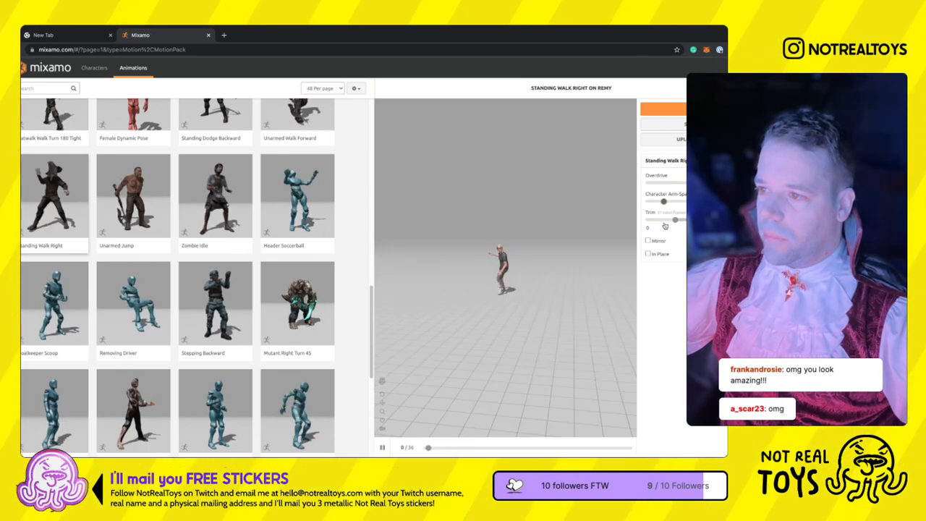
drag(664, 202, 697, 203)
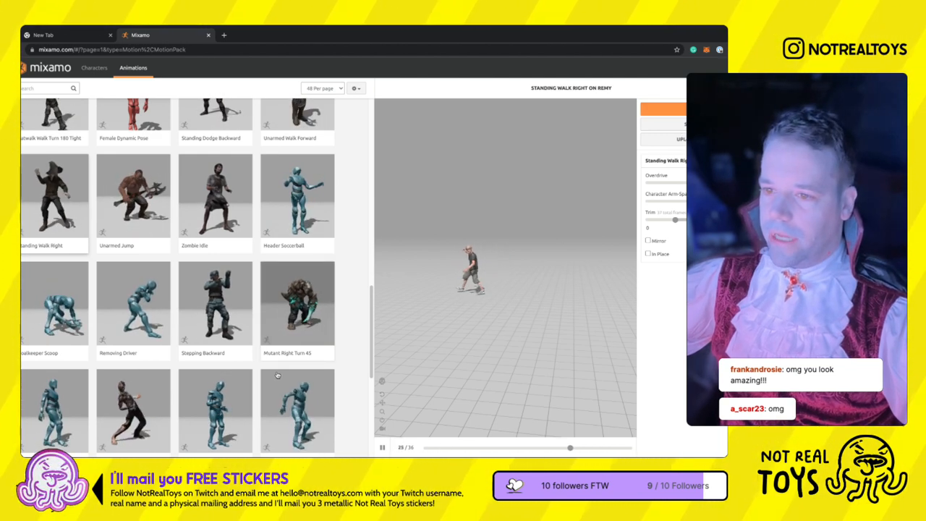
- Search the animations for "run" and preview Running Up Stairs on Remy
scroll(144, 401, down, 3)
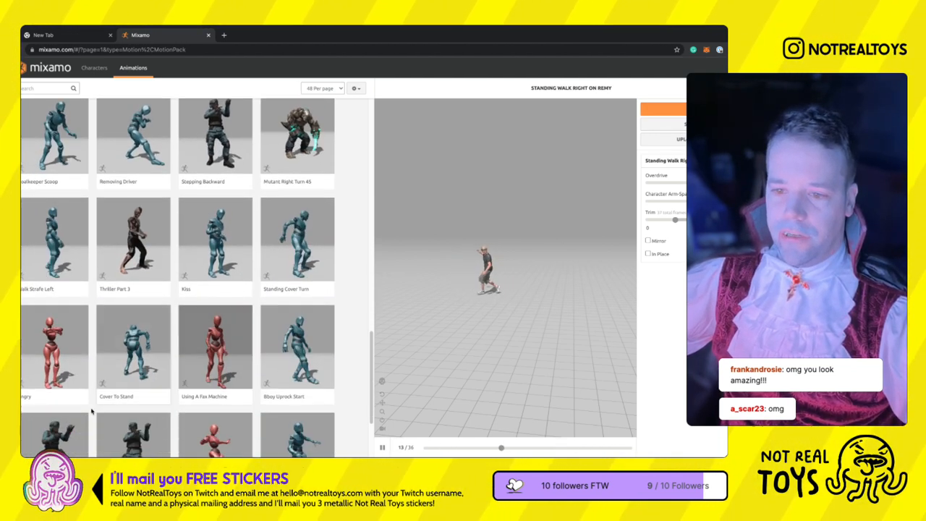
scroll(103, 330, up, 10)
click(53, 89)
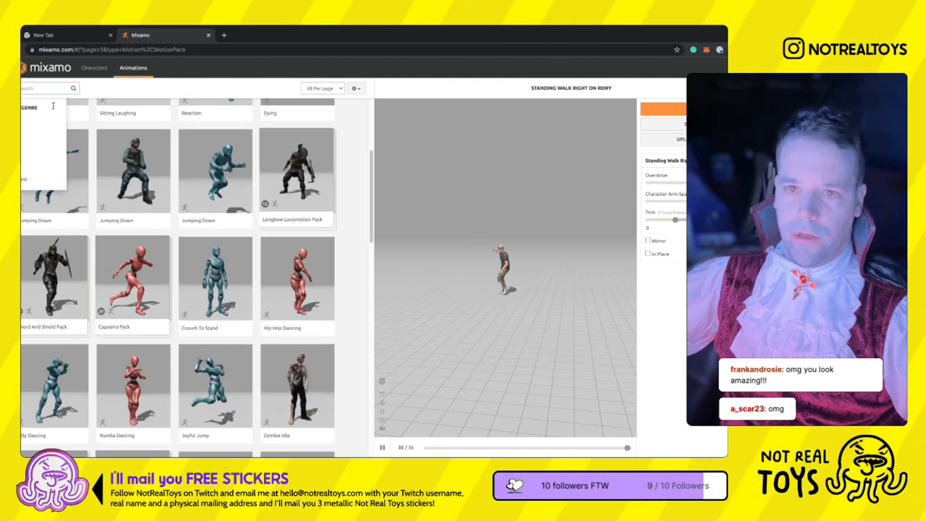
text(run)
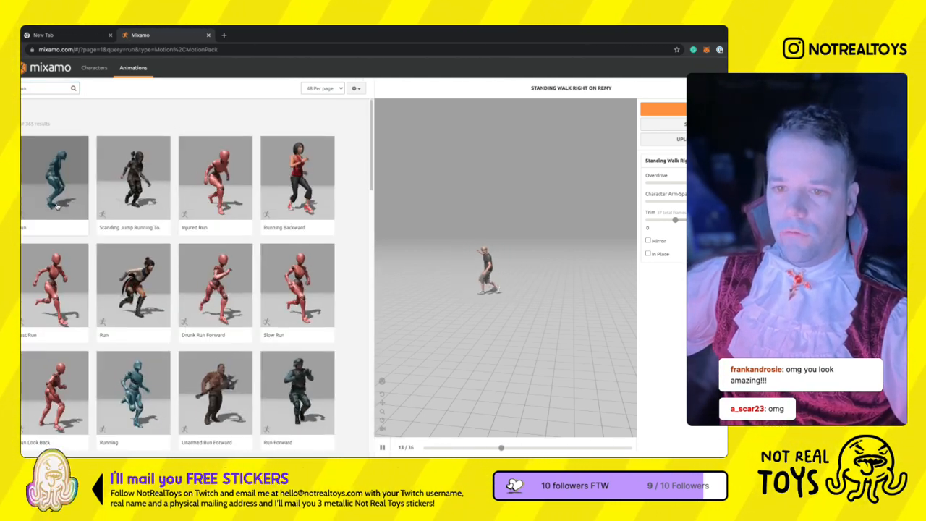
scroll(280, 338, down, 1)
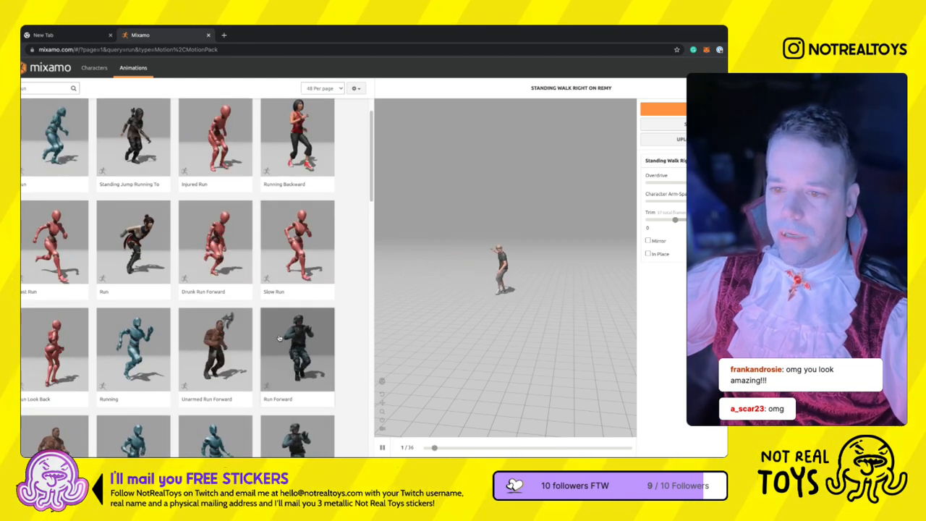
scroll(143, 357, down, 3)
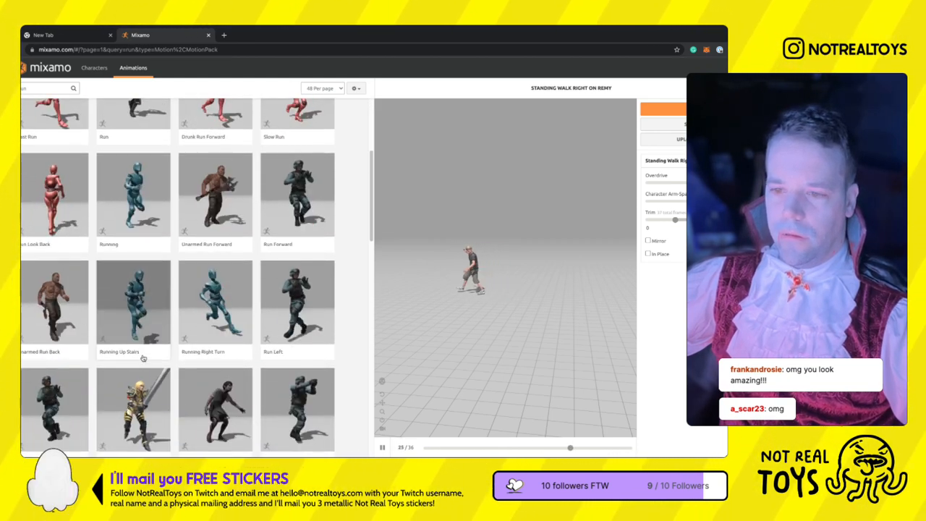
scroll(145, 355, down, 2)
click(147, 219)
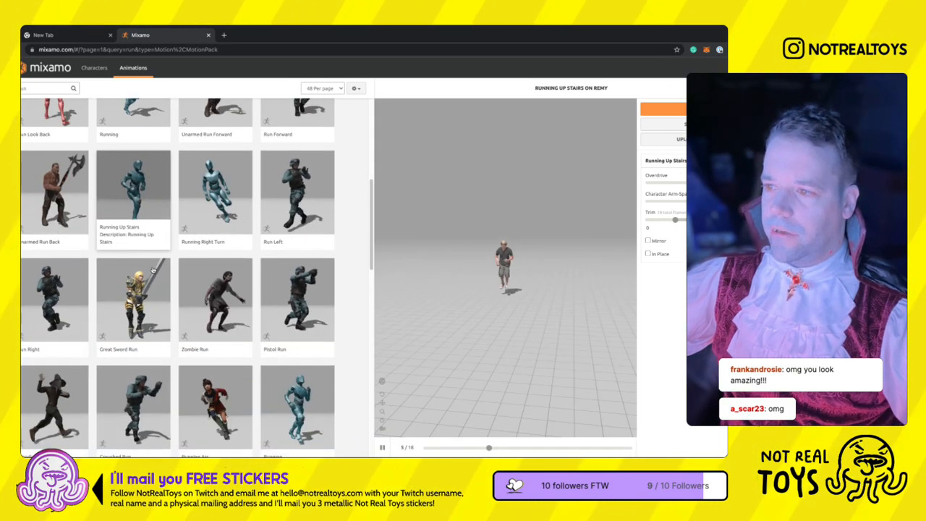
- Preview two different Running animations from the run results on the Remy character
scroll(297, 348, down, 1)
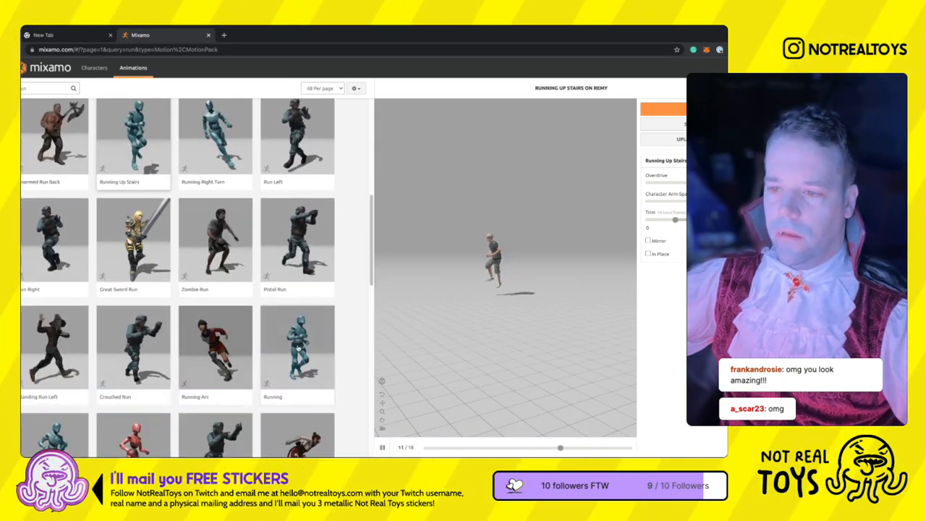
click(297, 348)
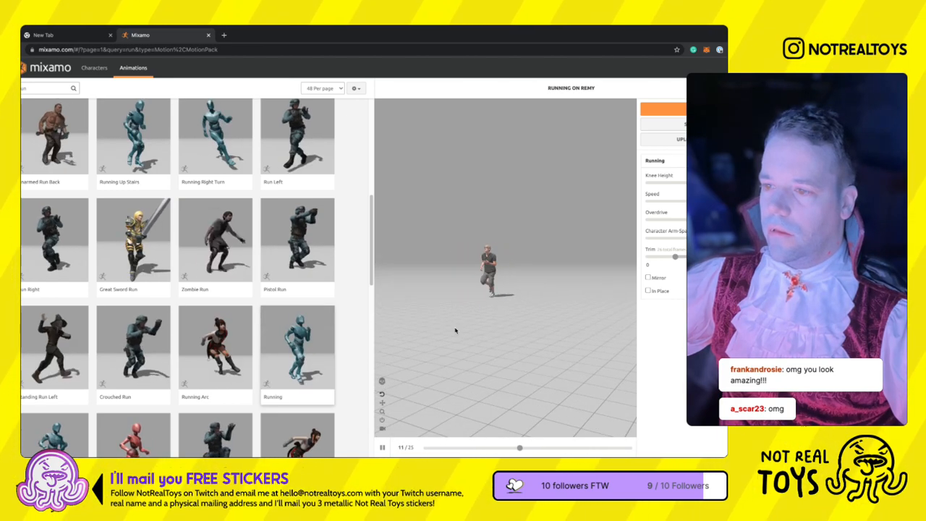
scroll(181, 325, down, 2)
click(55, 313)
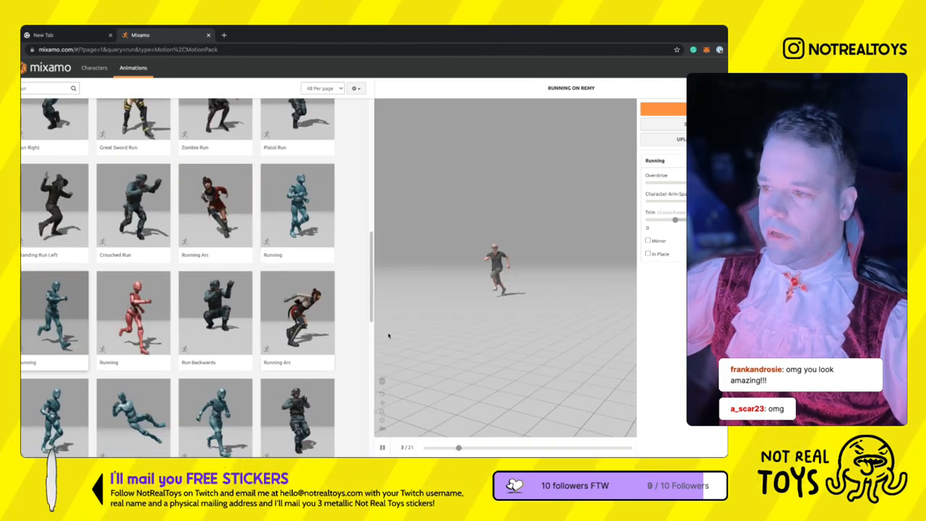
scroll(265, 363, down, 3)
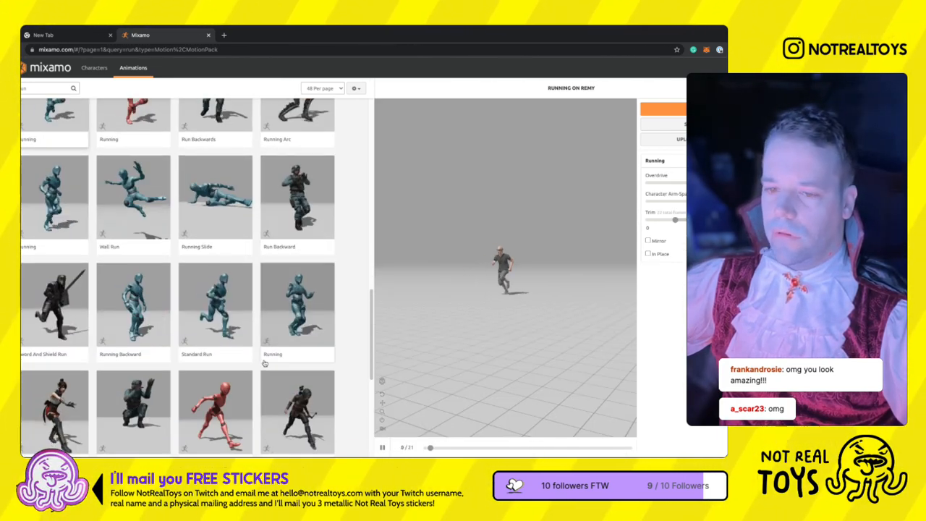
- Try Running Backward and another Running animation on Remy, settle on Standard Run, and browse the remaining run results
click(142, 326)
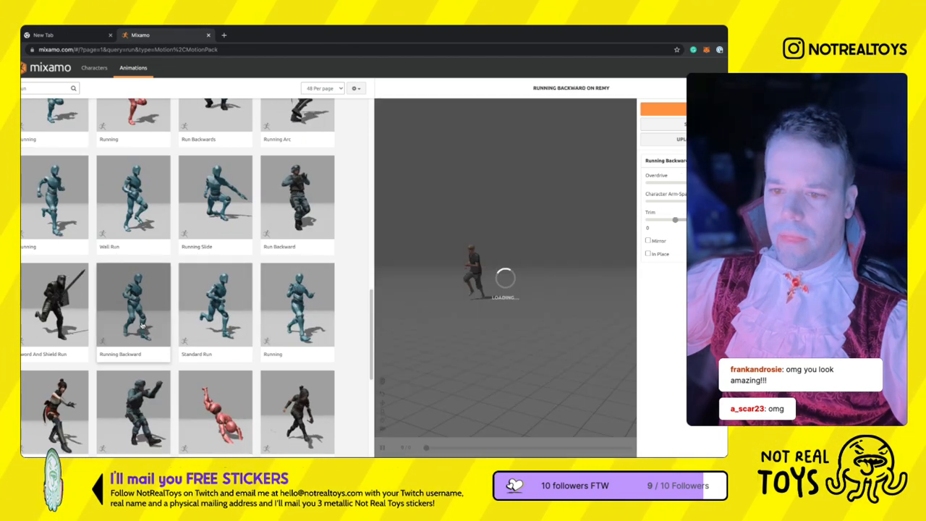
click(300, 338)
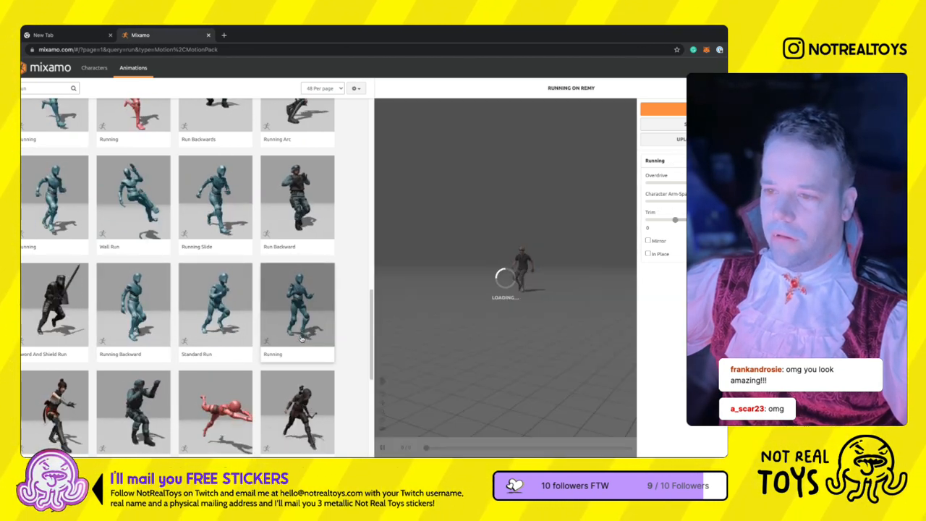
click(235, 337)
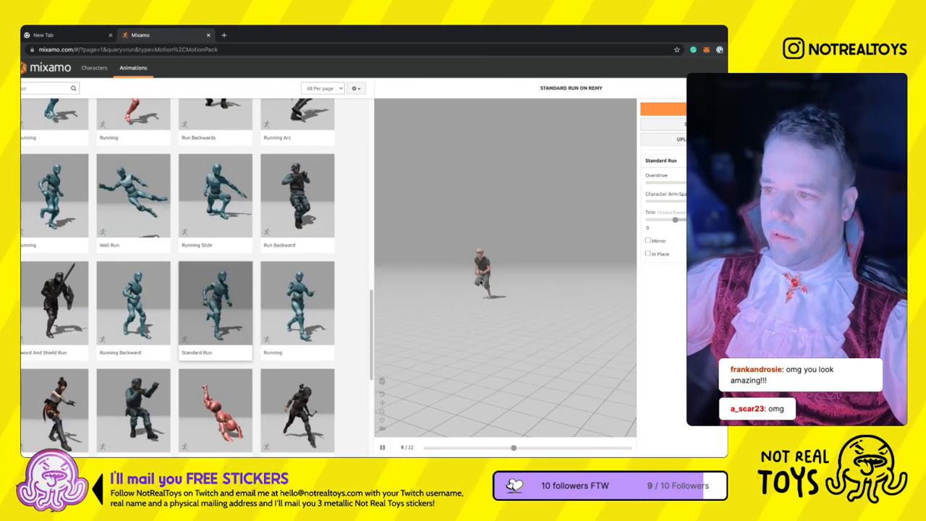
scroll(289, 384, down, 3)
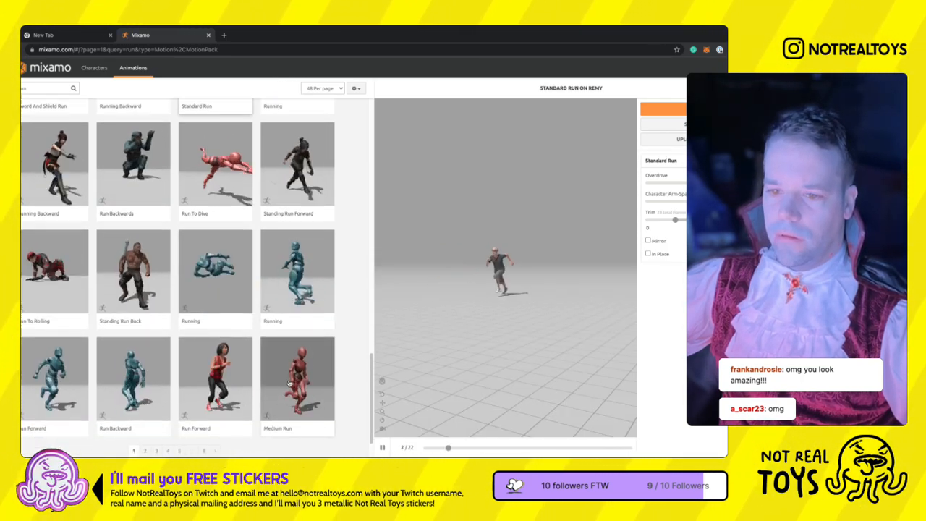
scroll(289, 382, down, 2)
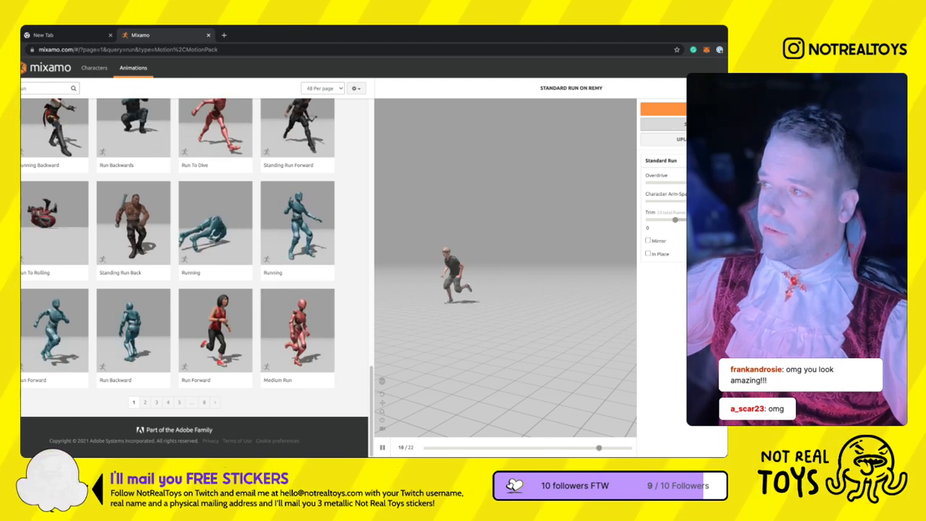
- Upload the exported werewolf character file to the Auto-Rigger and accept its front-facing orientation
click(698, 139)
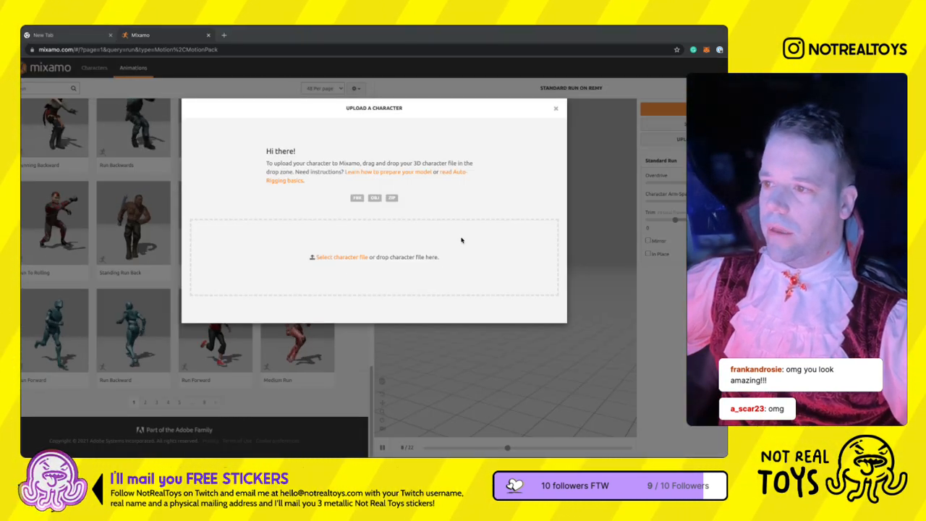
drag(565, 224, 343, 279)
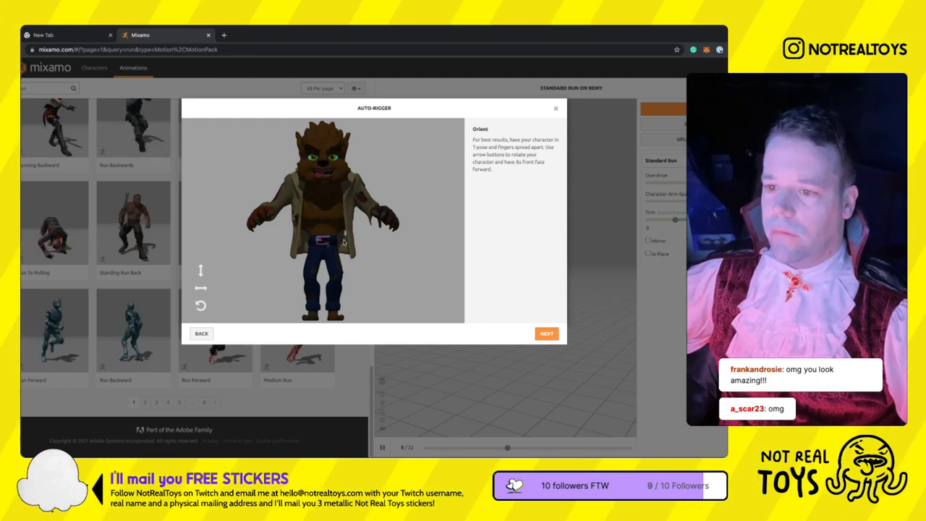
click(546, 333)
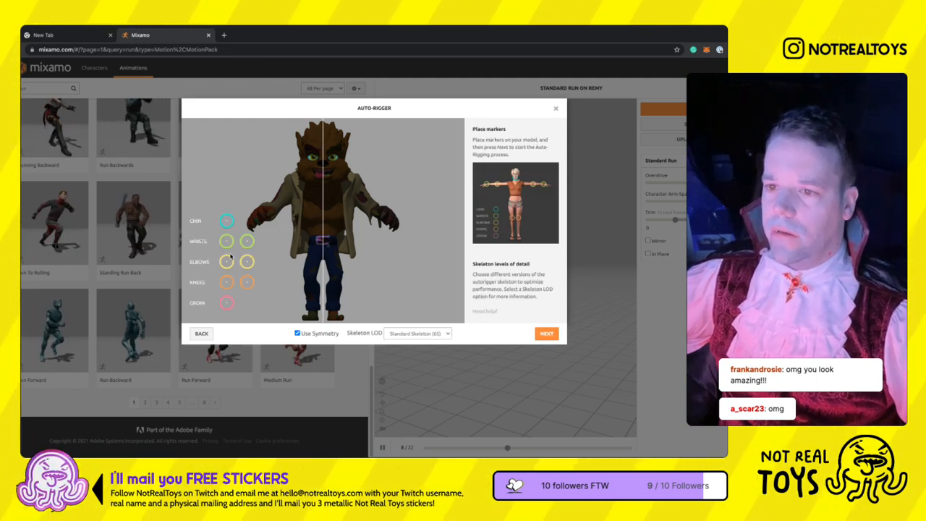
- Place symmetric chin, wrist, elbow, knee and groin markers on the werewolf and start auto-rigging with the Standard Skeleton (65)
drag(226, 220, 323, 181)
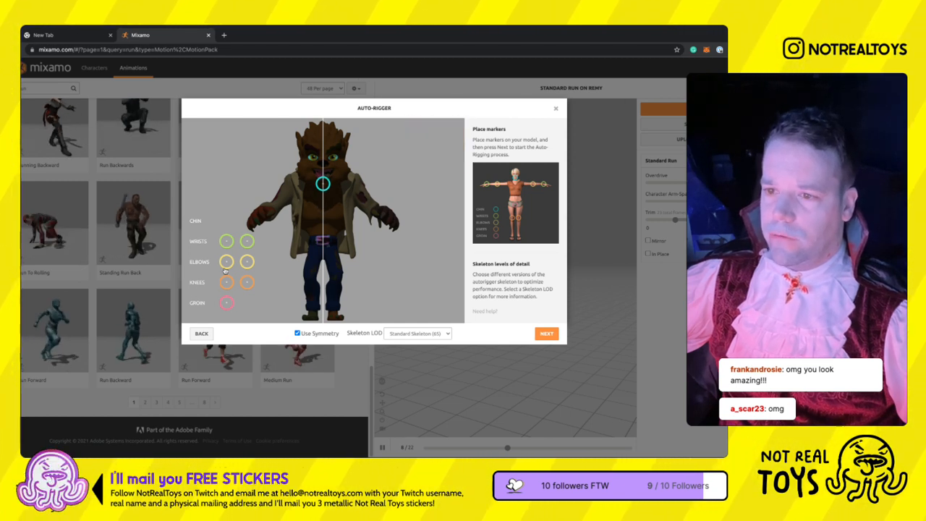
mouse_move(226, 241)
mouse_down()
mouse_move(246, 237)
mouse_move(272, 204)
mouse_up()
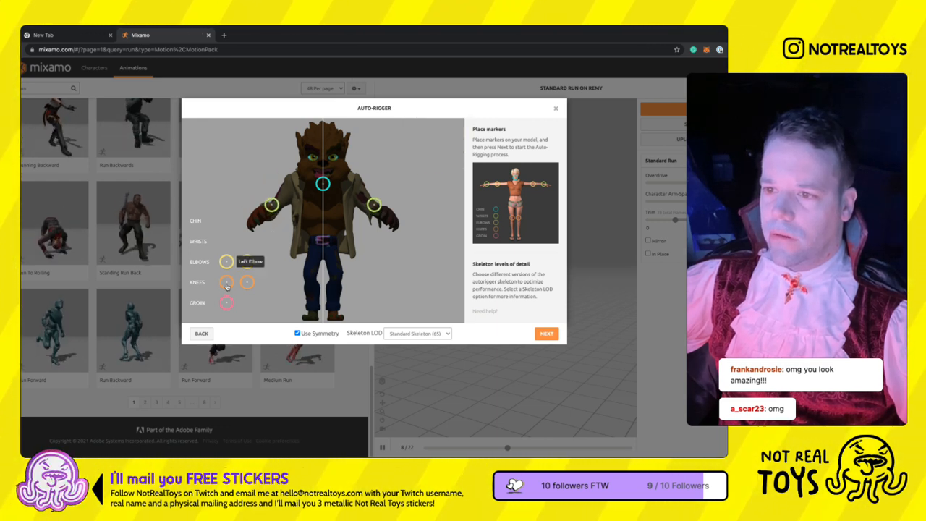
mouse_move(227, 262)
mouse_down()
mouse_move(312, 249)
mouse_move(308, 265)
mouse_move(355, 226)
mouse_move(387, 235)
mouse_up()
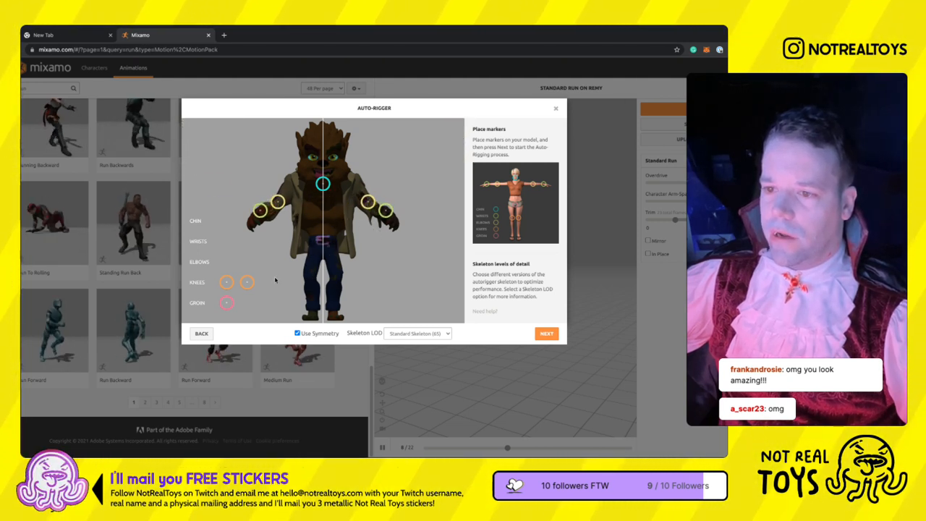
drag(227, 282, 309, 276)
drag(226, 302, 322, 258)
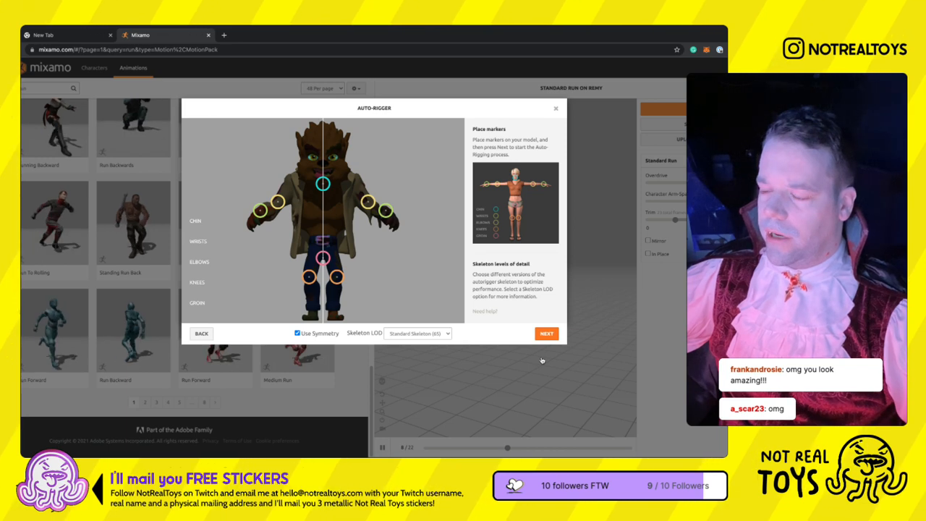
click(544, 336)
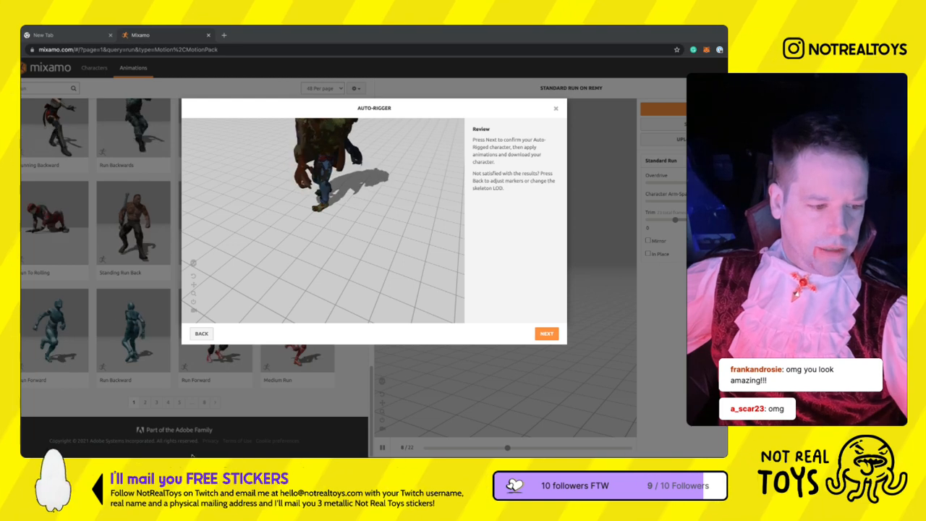
- Review the auto-rigged werewolf from several angles and confirm the rigged character
drag(325, 256, 366, 229)
right_drag(366, 229, 372, 285)
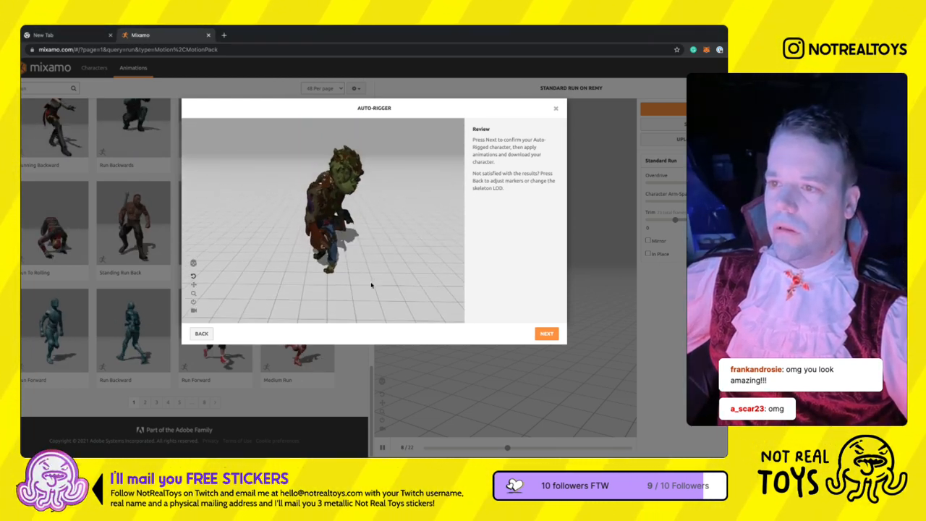
drag(368, 282, 364, 268)
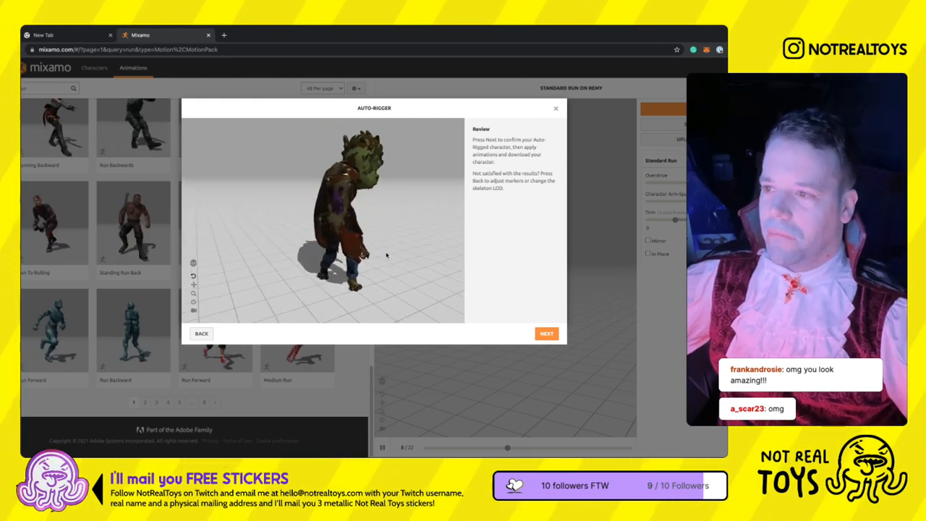
click(546, 334)
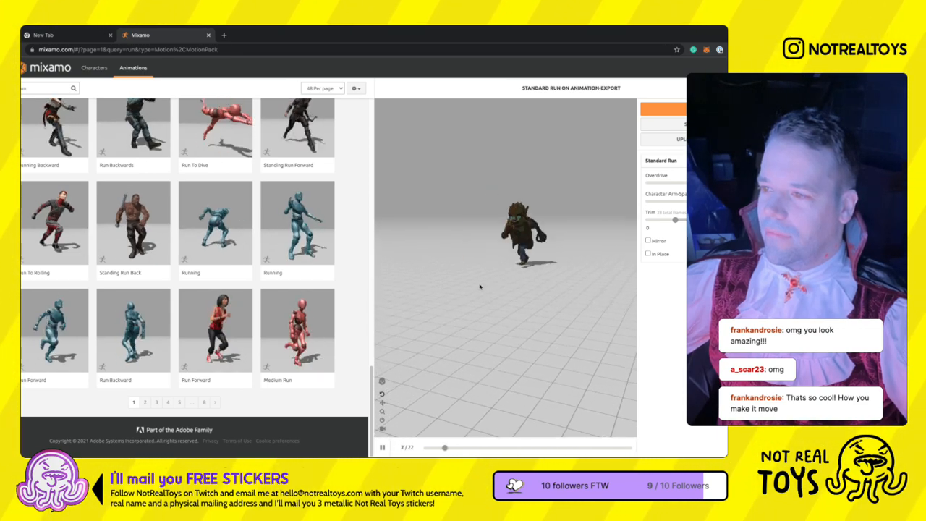
- Set the Standard Run's trim start to -50 and make the animation play in place
scroll(508, 299, up, 3)
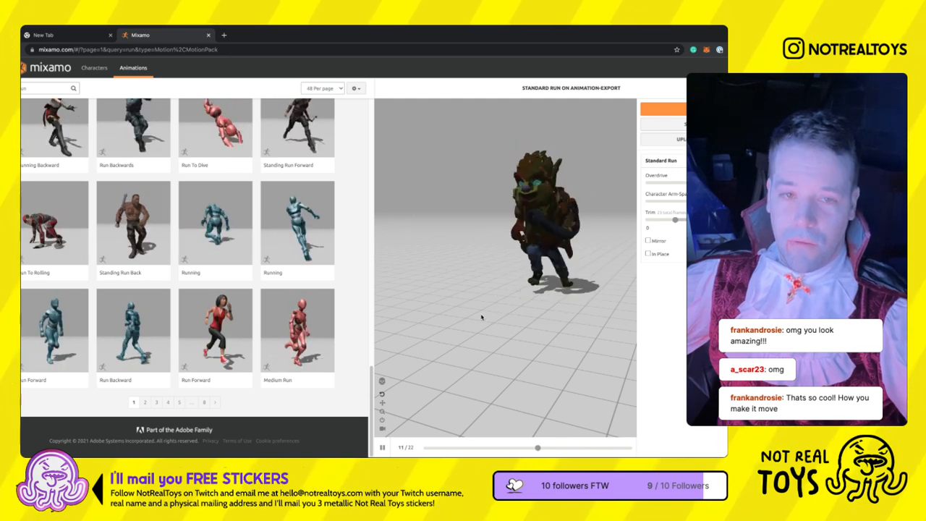
drag(675, 220, 655, 243)
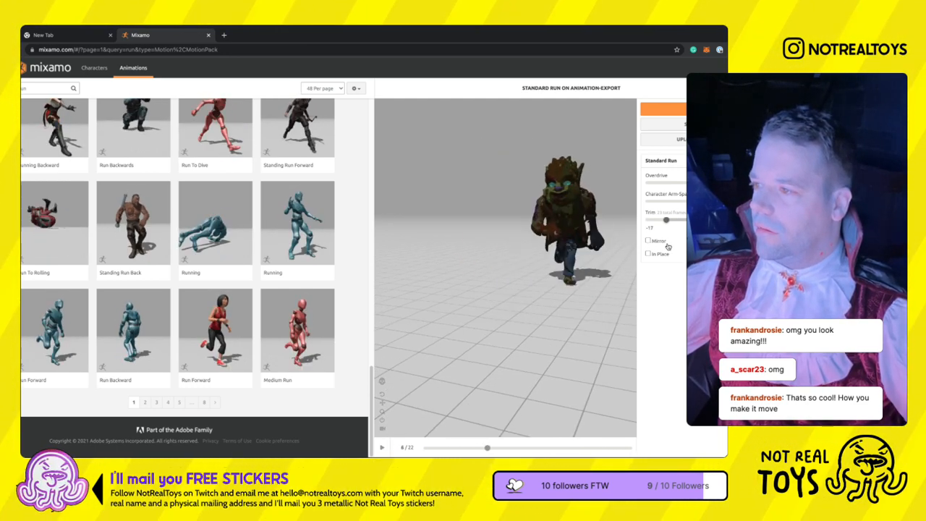
drag(648, 248, 644, 248)
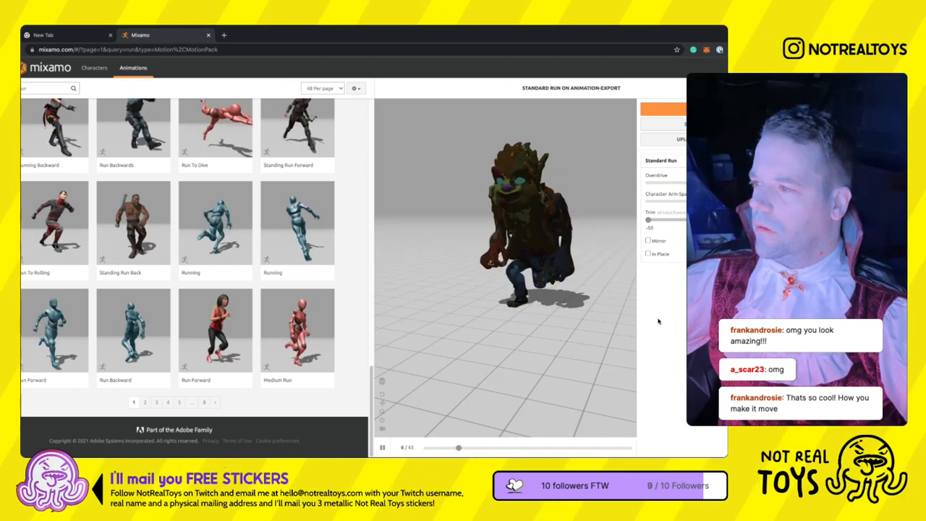
click(648, 254)
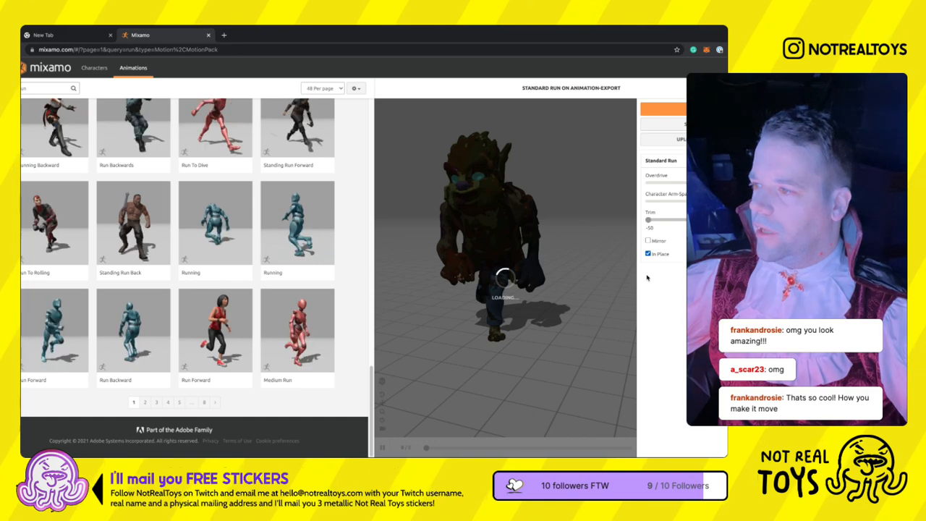
- Inspect the in-place run from several angles and download it as FBX Binary with skin, 30 frames per second and no keyframe reduction
drag(579, 277, 514, 296)
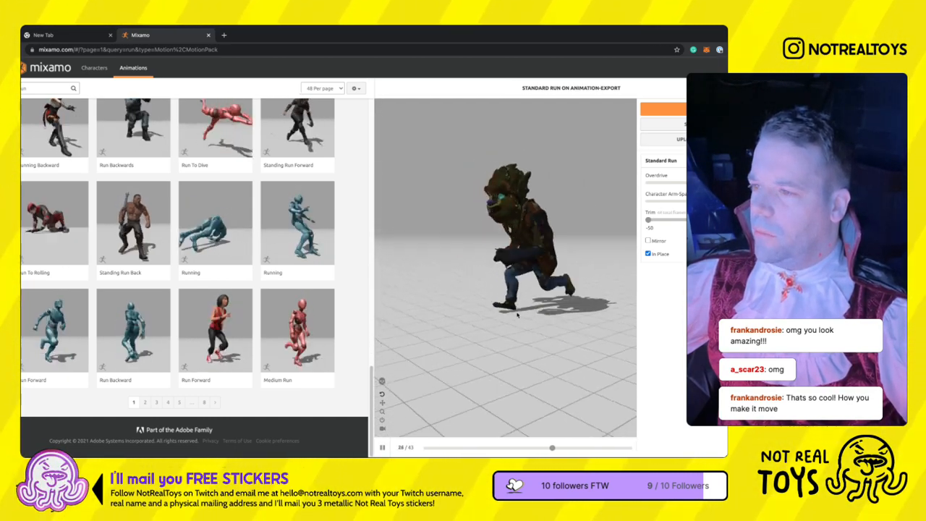
drag(514, 302, 532, 259)
scroll(532, 259, up, 3)
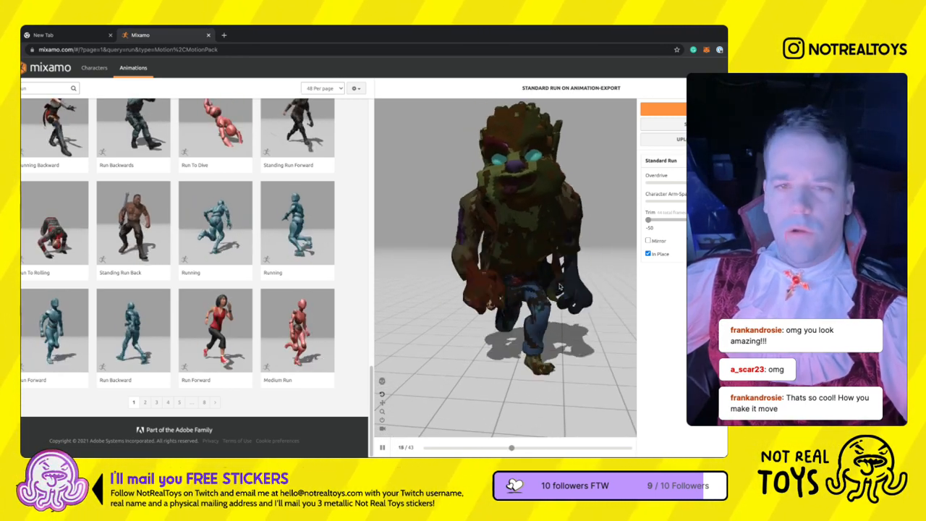
scroll(531, 259, down, 3)
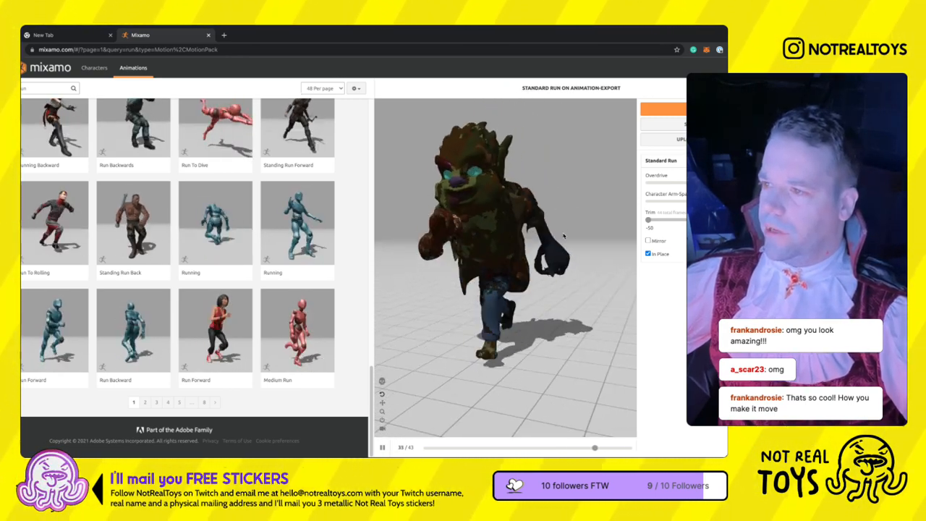
click(662, 108)
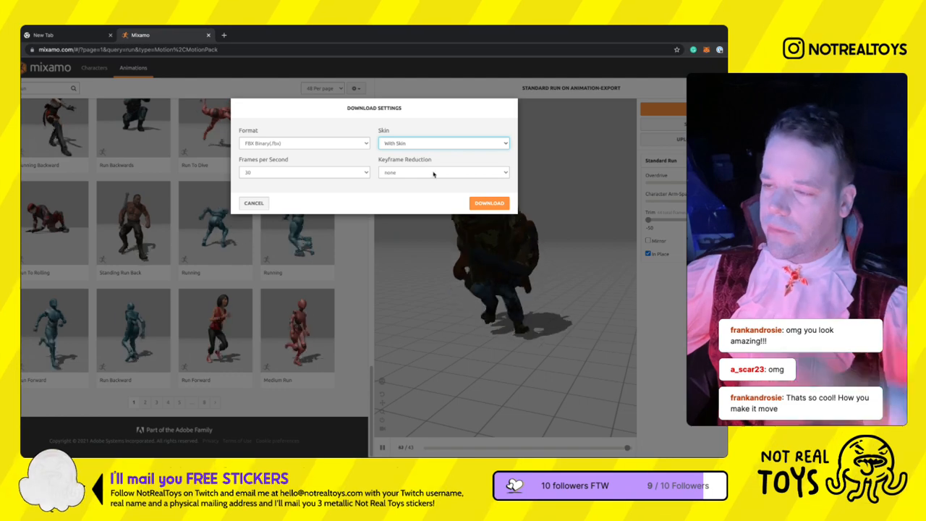
click(484, 205)
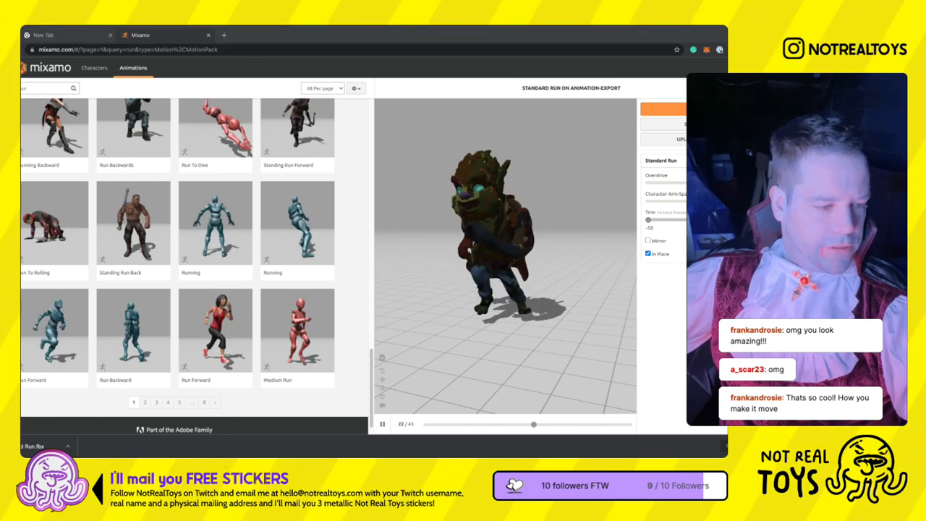
- Switch to Blender, dismiss the splash screen, and delete all objects from the startup scene
key(super+Tab)
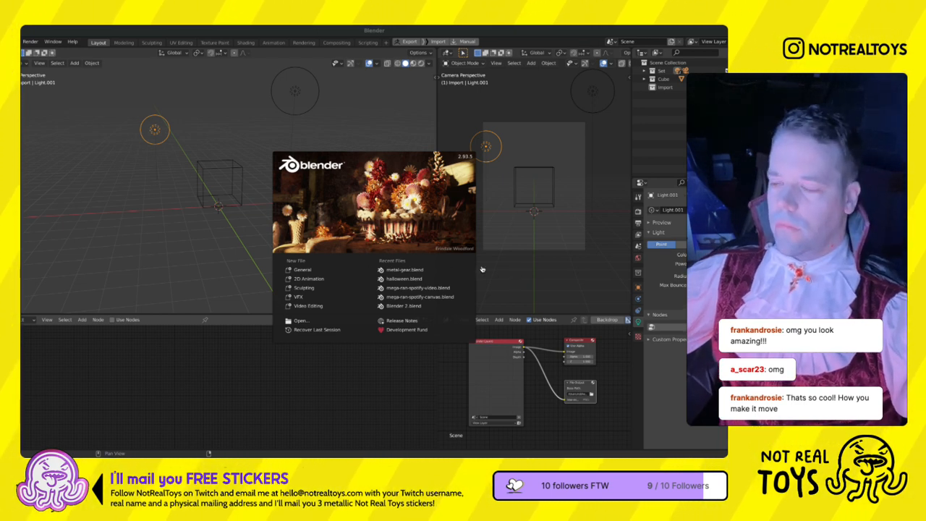
click(274, 140)
middle_drag(233, 250, 288, 221)
key(a)
key(x)
click(268, 196)
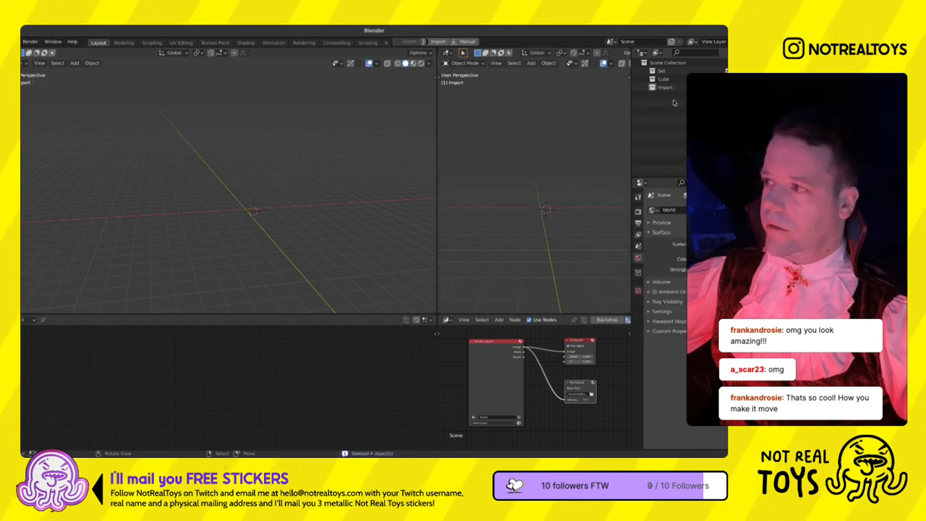
- Make the Import collection active and reset the 3D cursor to the world origin
click(664, 86)
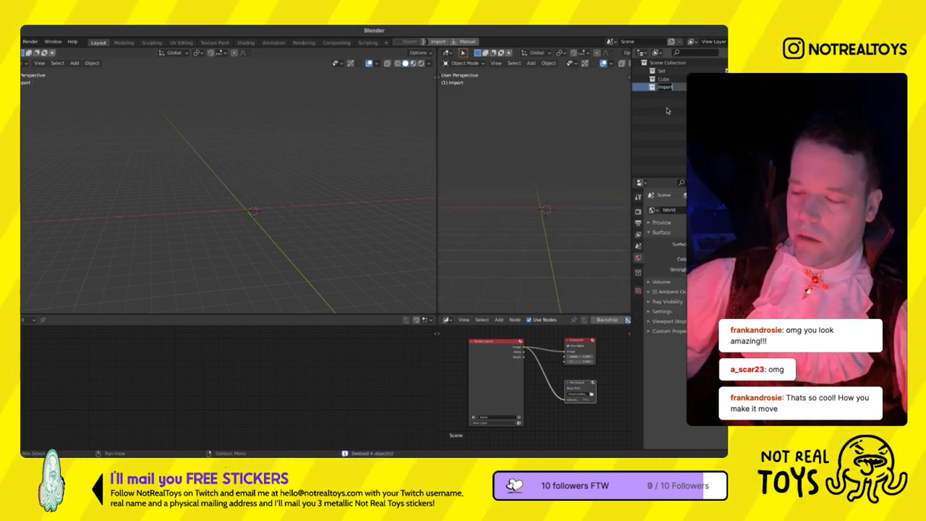
key(shift+s)
click(361, 208)
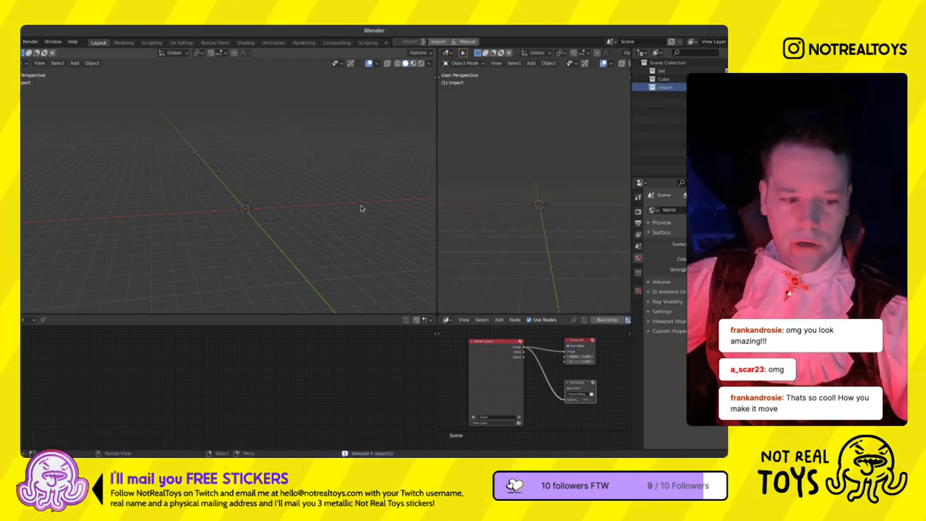
- Try to import the downloaded Mixamo FBX and look around the world origin for the character
click(3, 42)
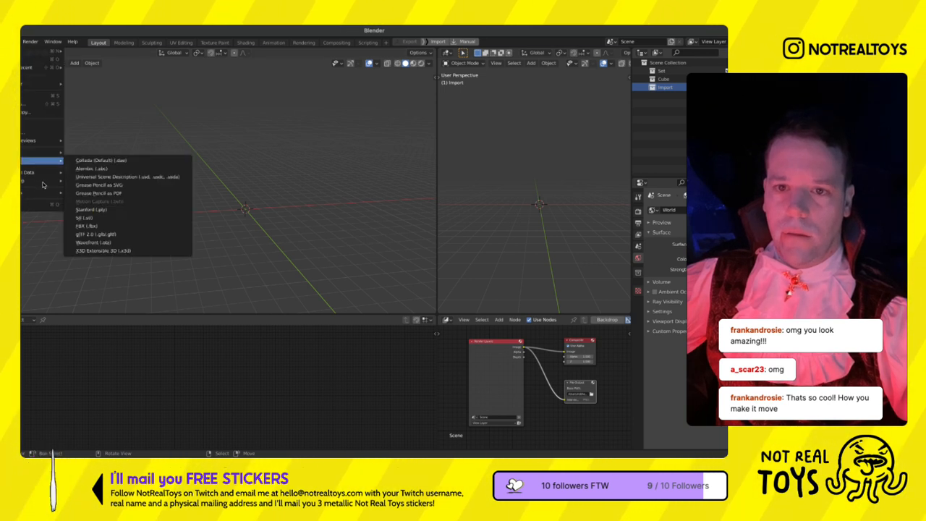
mouse_move(40, 179)
click(100, 209)
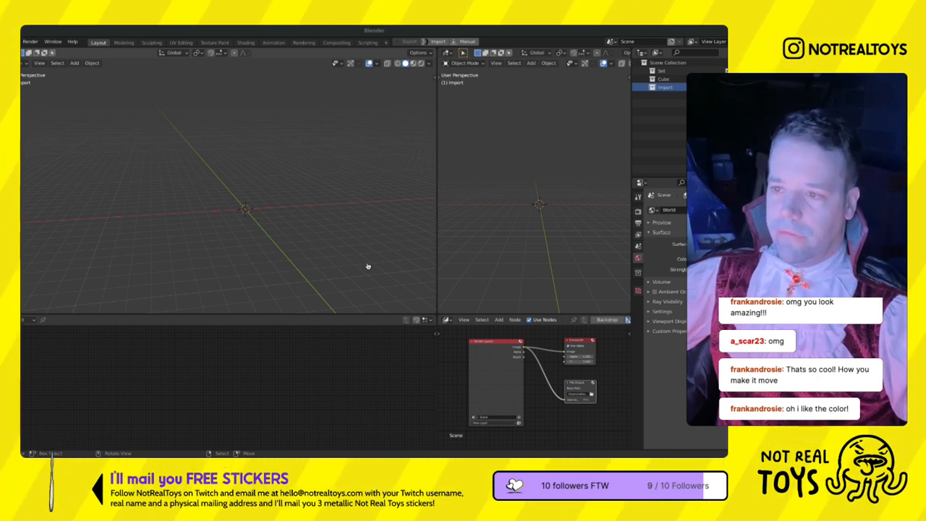
scroll(272, 241, up, 7)
scroll(225, 213, down, 4)
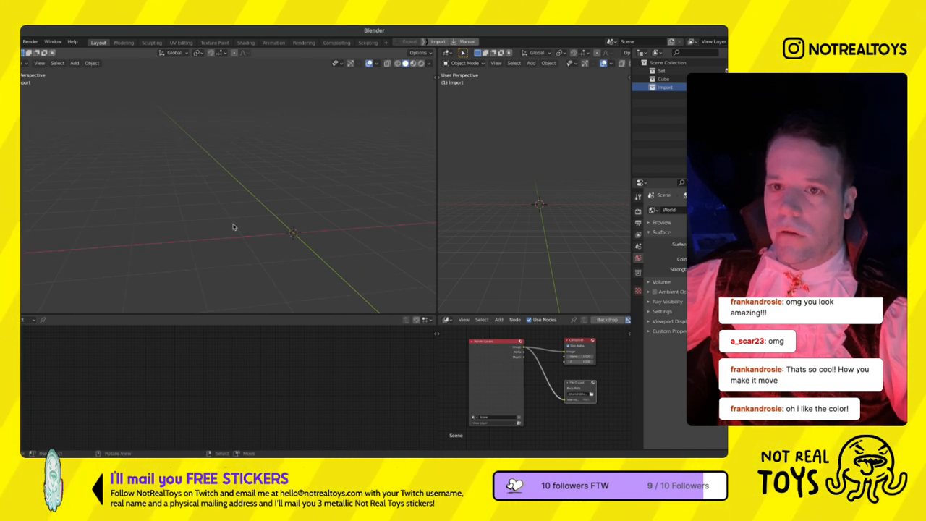
middle_drag(251, 233, 213, 231)
key(shift+s)
click(147, 235)
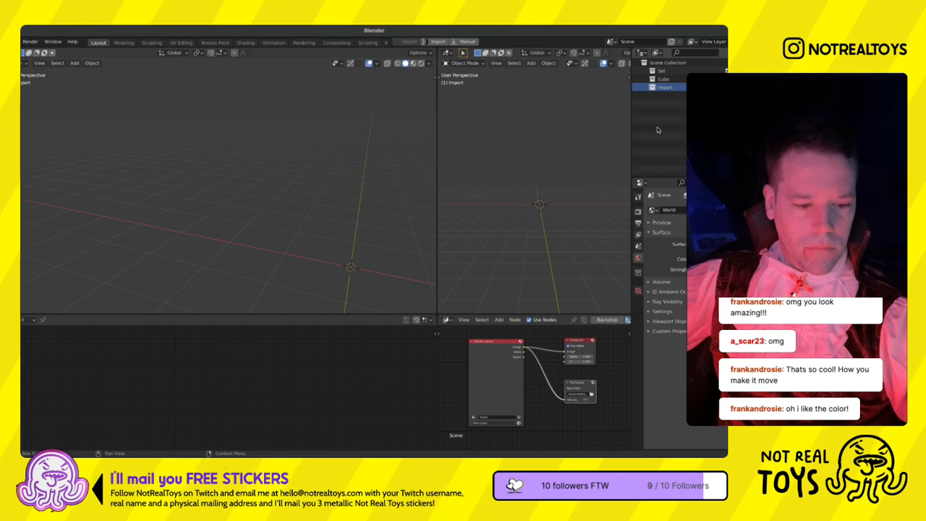
middle_drag(394, 245, 254, 165)
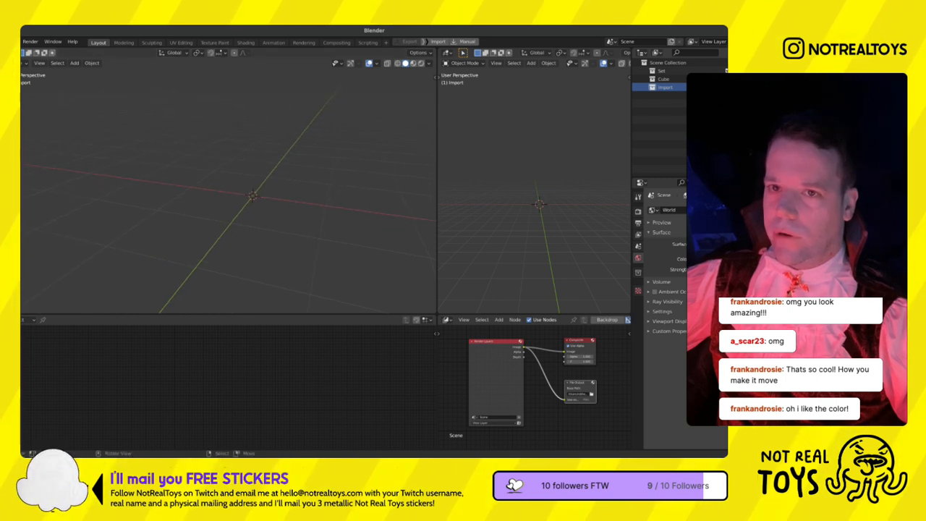
- Retry importing the downloaded Mixamo FBX and examine the import error report
click(2, 42)
mouse_move(30, 153)
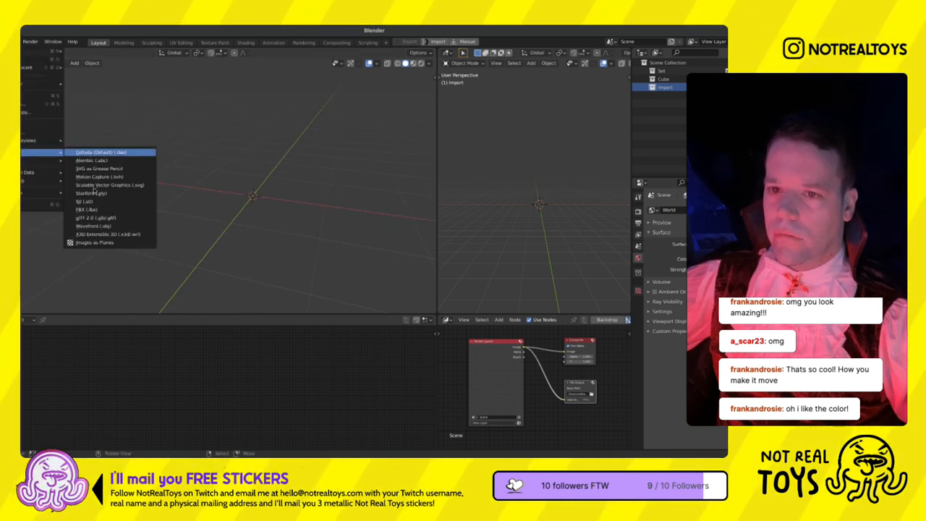
click(107, 235)
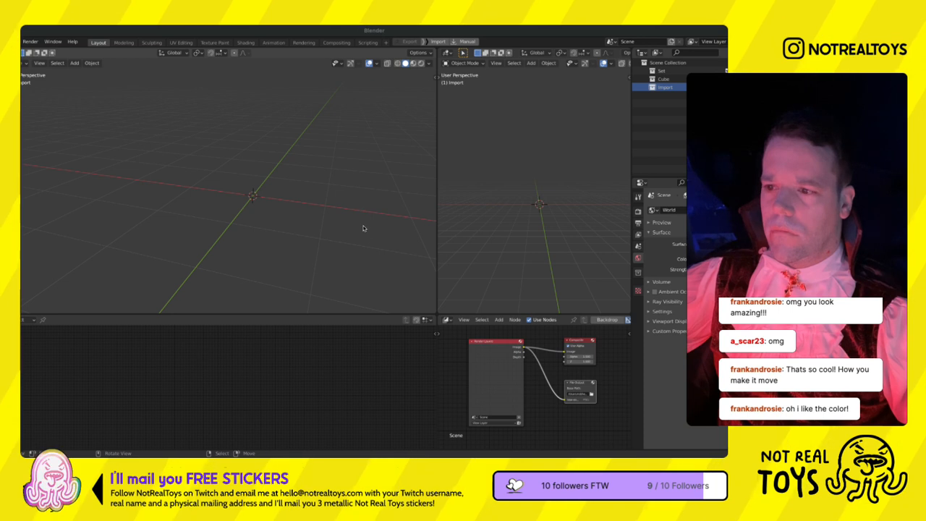
click(385, 385)
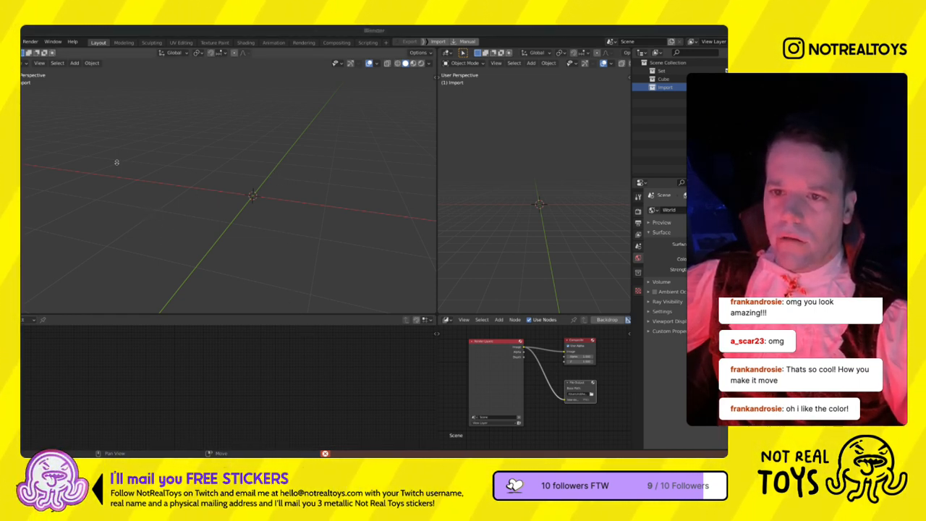
click(1, 42)
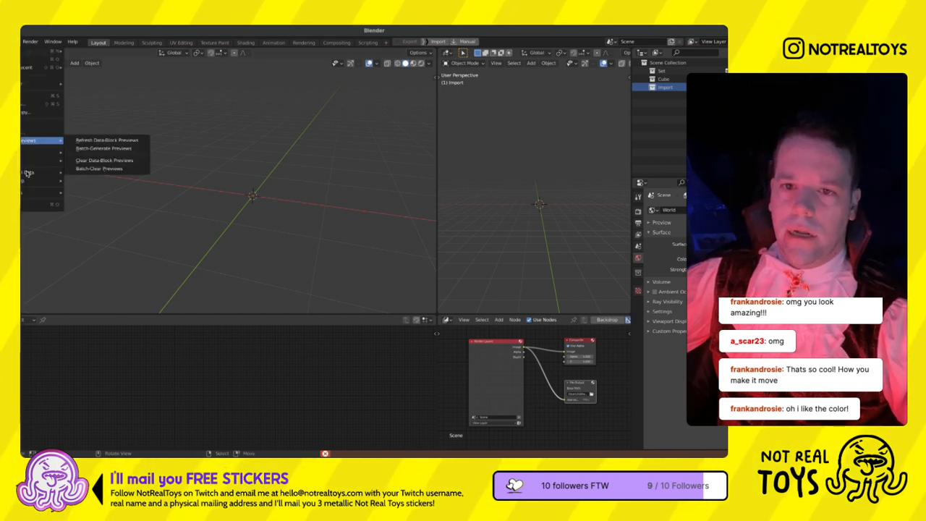
mouse_move(41, 152)
click(102, 228)
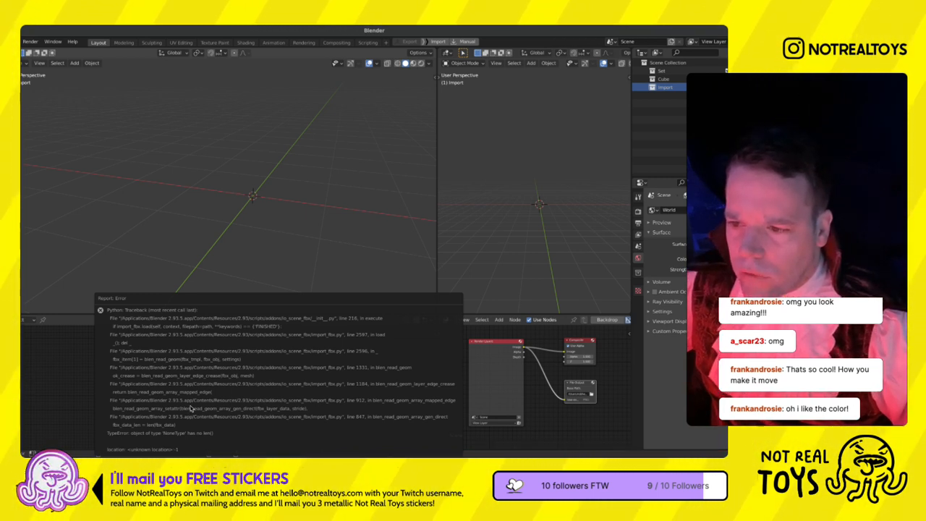
shift+right_click(294, 189)
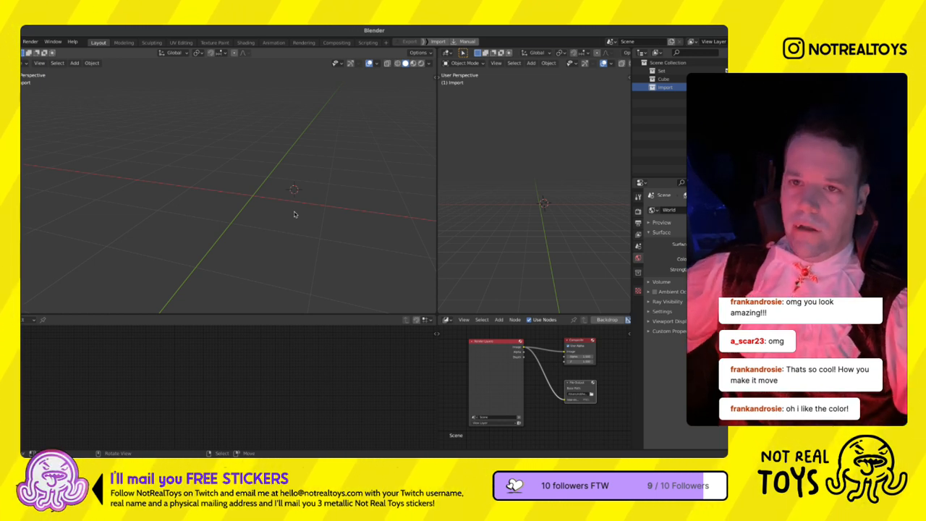
shift+right_click(105, 119)
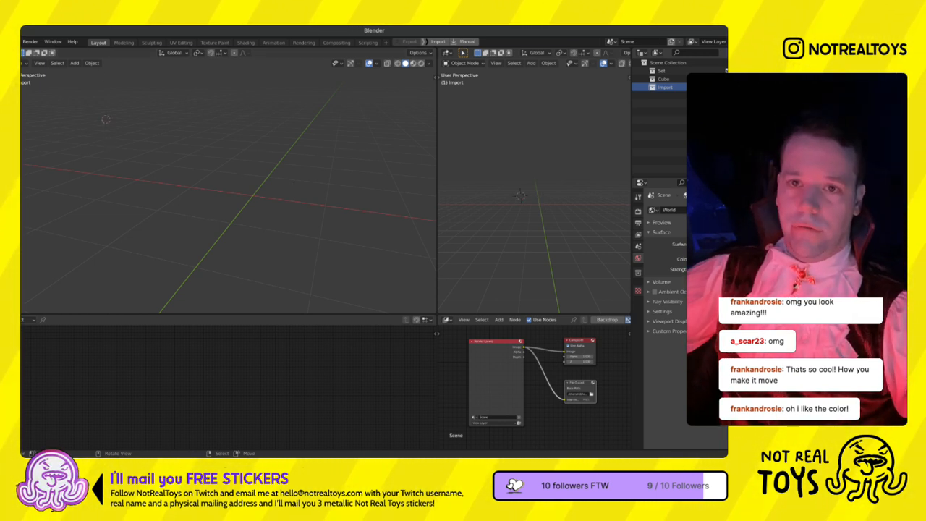
key(ctrl+q)
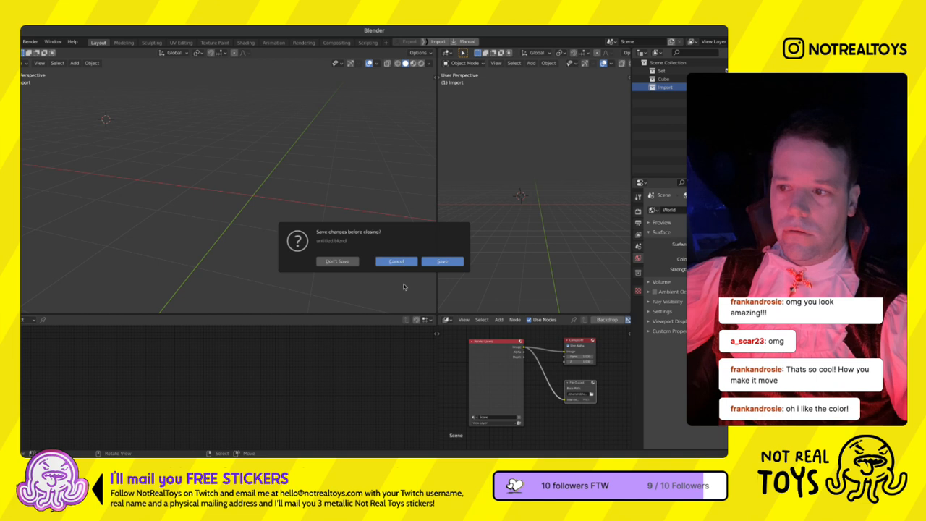
click(397, 262)
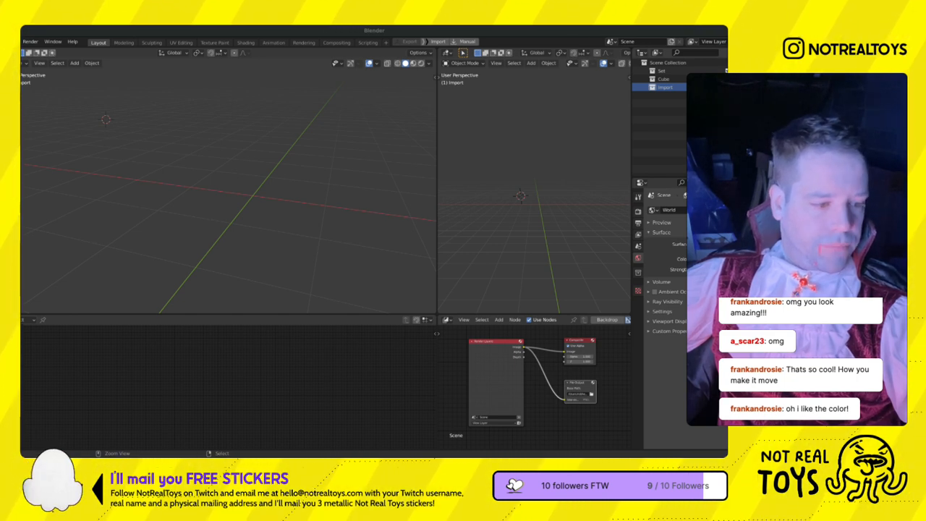
- Switch to Mixamo and apply the Standing Run Back animation to the werewolf, set to play in place
key(super+Tab)
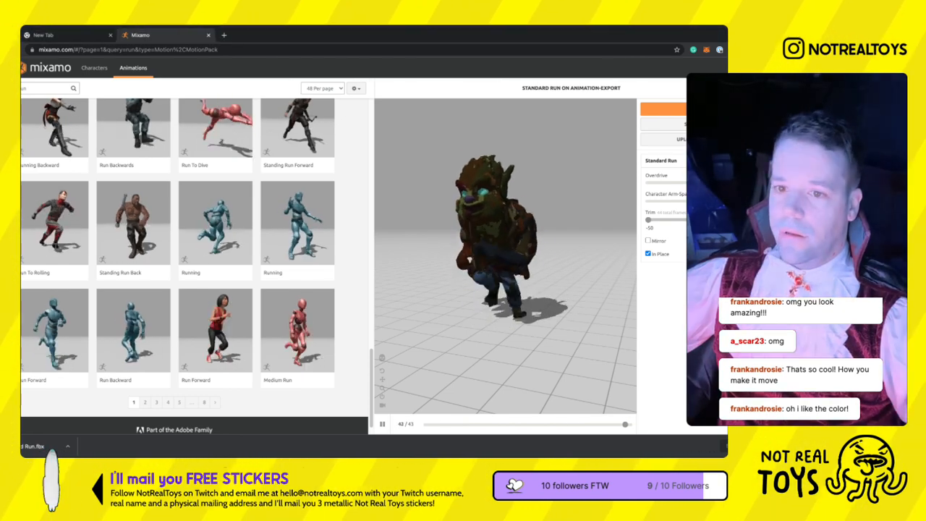
click(144, 236)
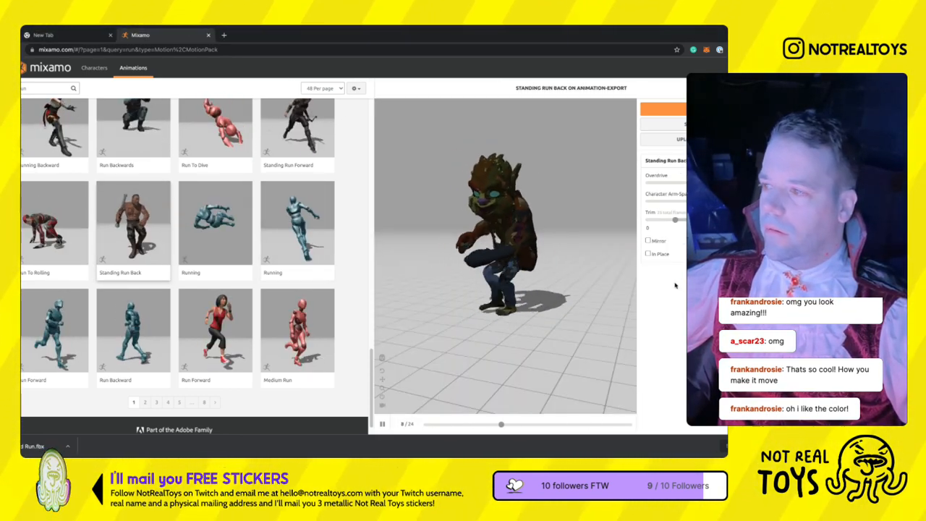
click(648, 253)
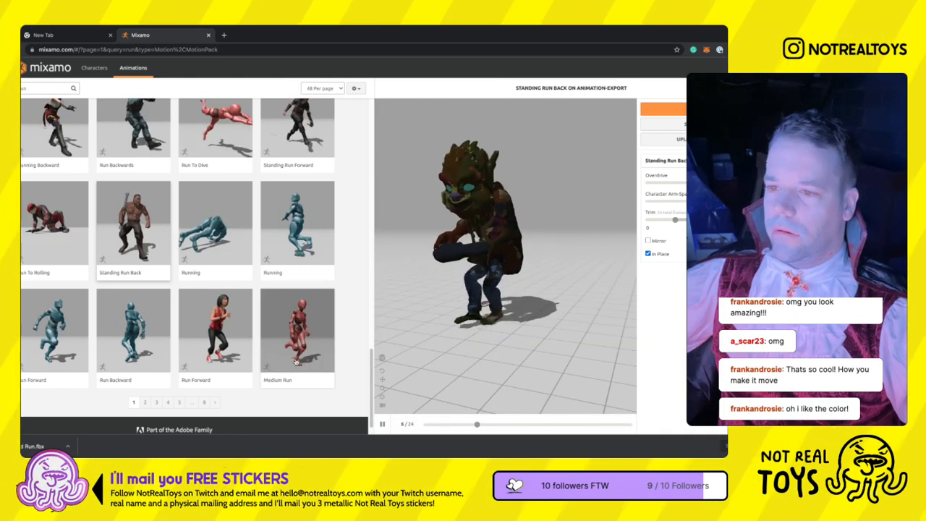
- Search the animations for "dance" and apply Wave Hip Hop Dance to the werewolf
scroll(286, 337, up, 12)
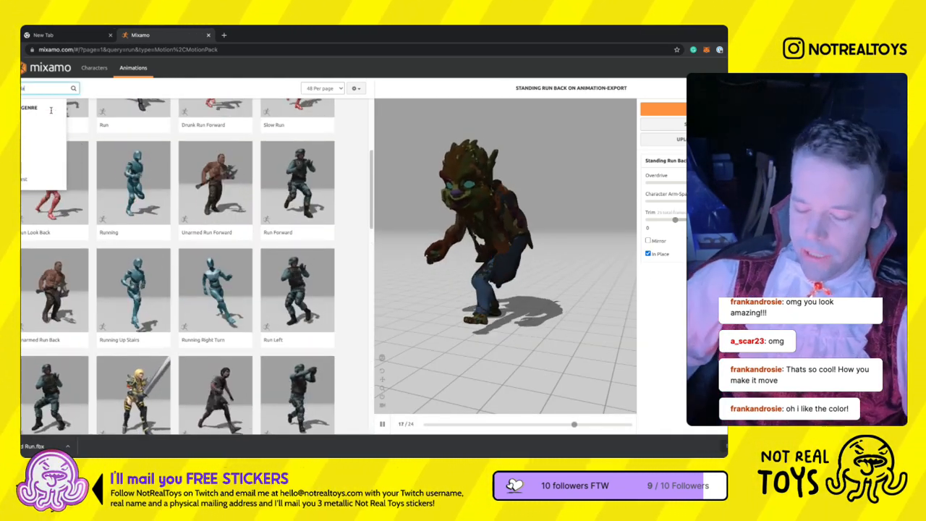
key(Return)
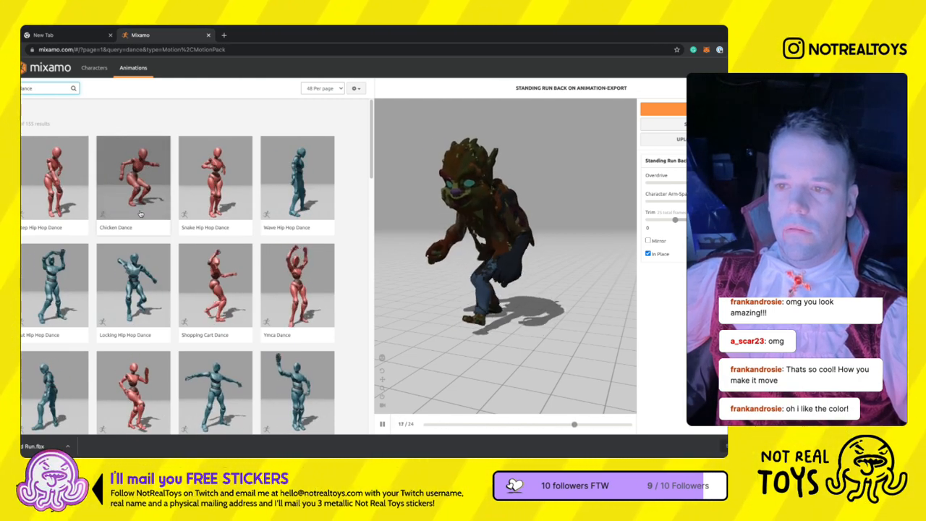
click(310, 202)
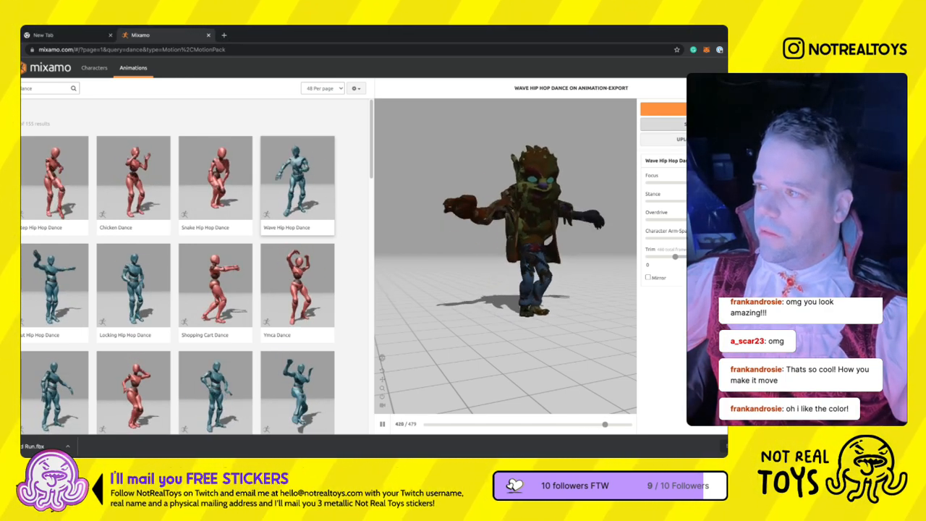
- Download the Wave Hip Hop Dance as FBX ASCII with skin, 30 frames per second and no keyframe reduction
click(663, 109)
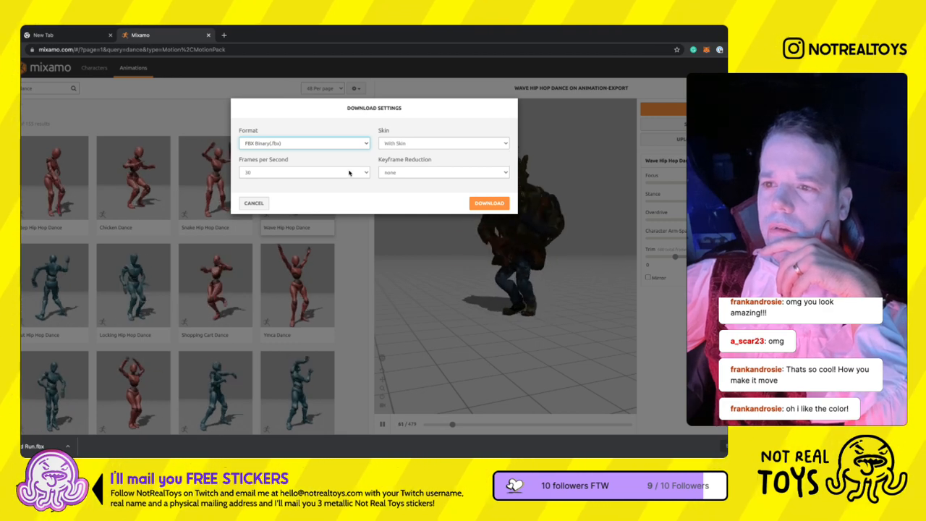
key(Down)
key(Tab)
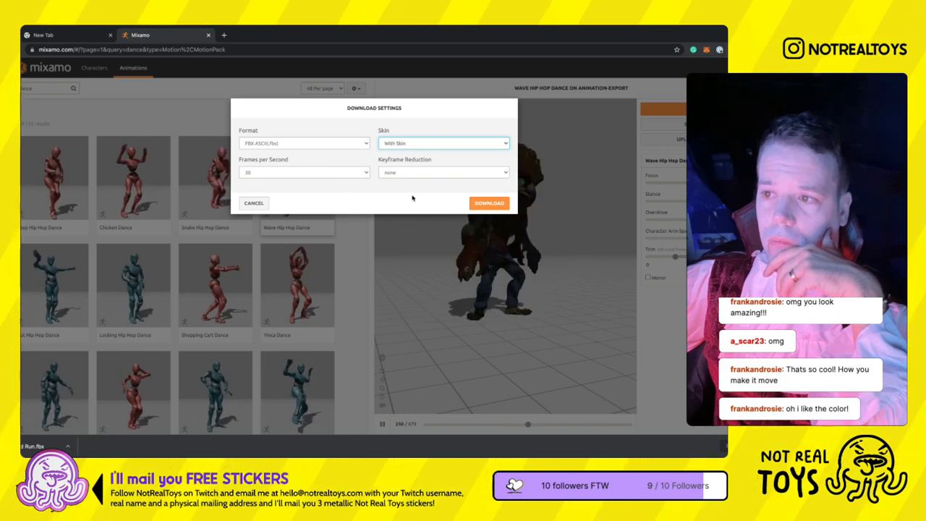
click(489, 203)
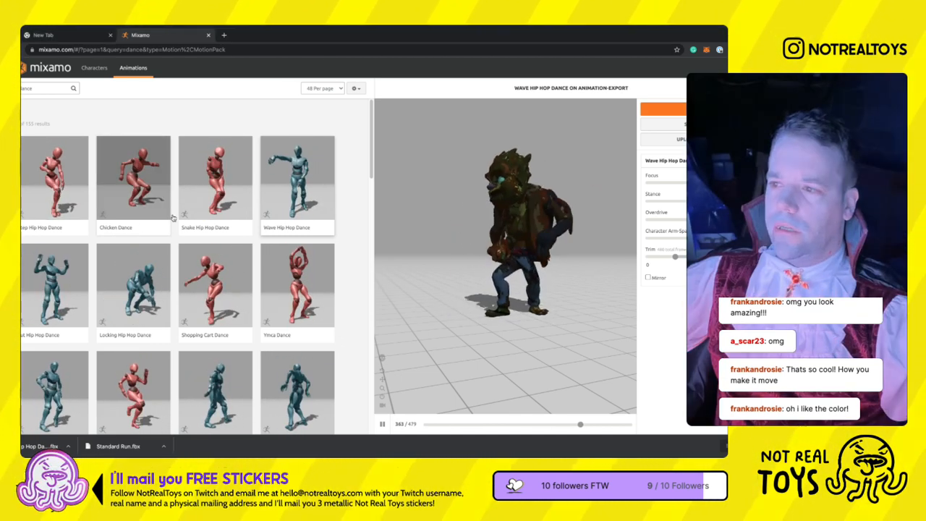
- Download the Wave Hip Hop Dance again as FBX 7.4 with skin, 30 frames per second and no keyframe reduction
click(689, 109)
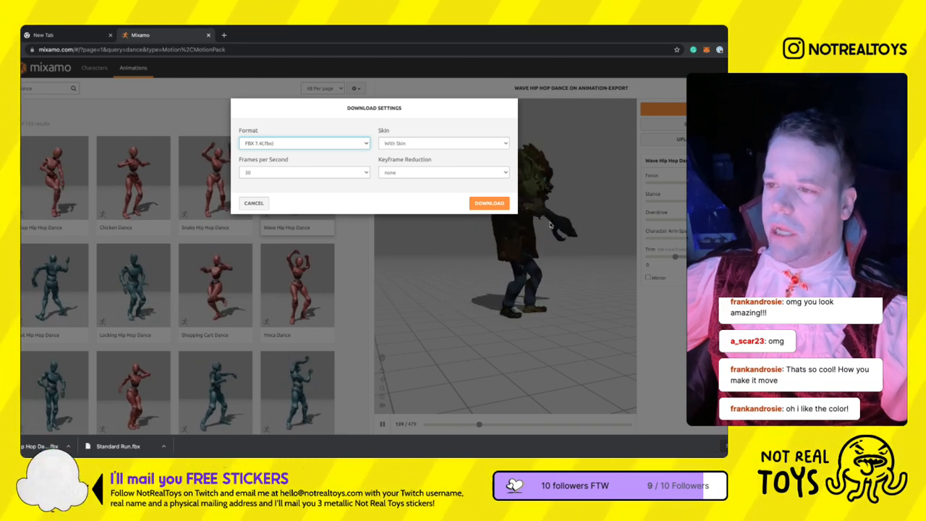
click(492, 205)
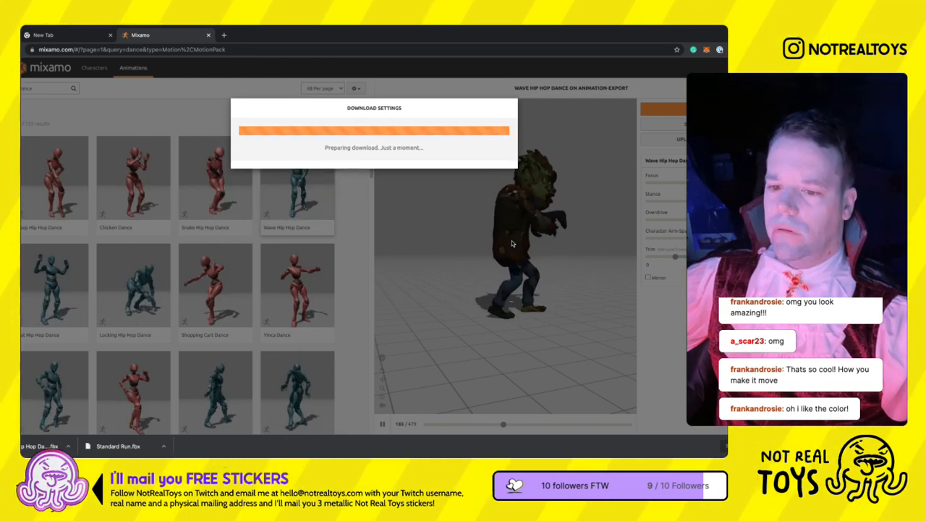
key(ctrl+l)
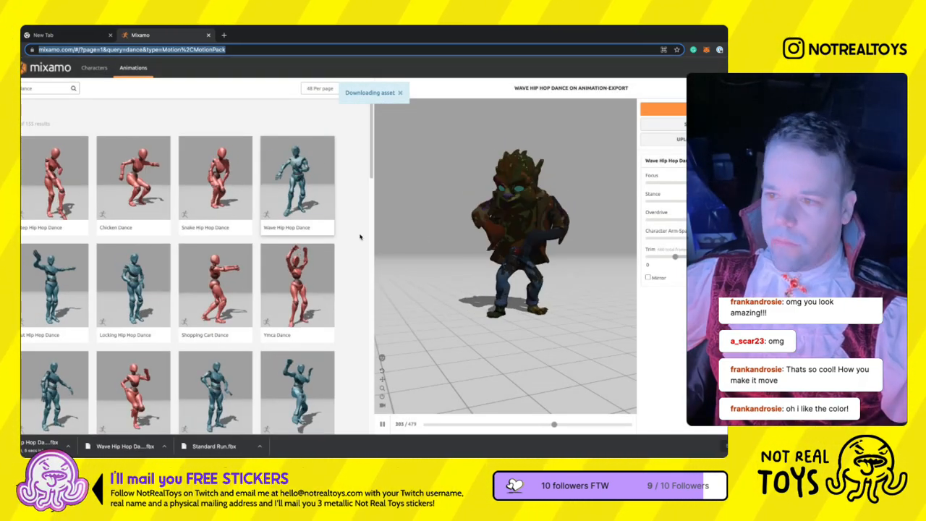
click(337, 259)
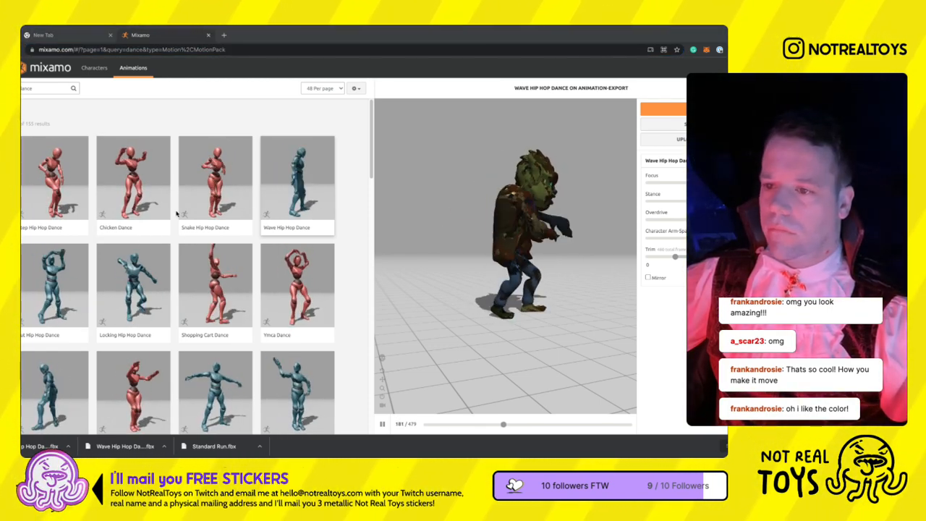
click(662, 108)
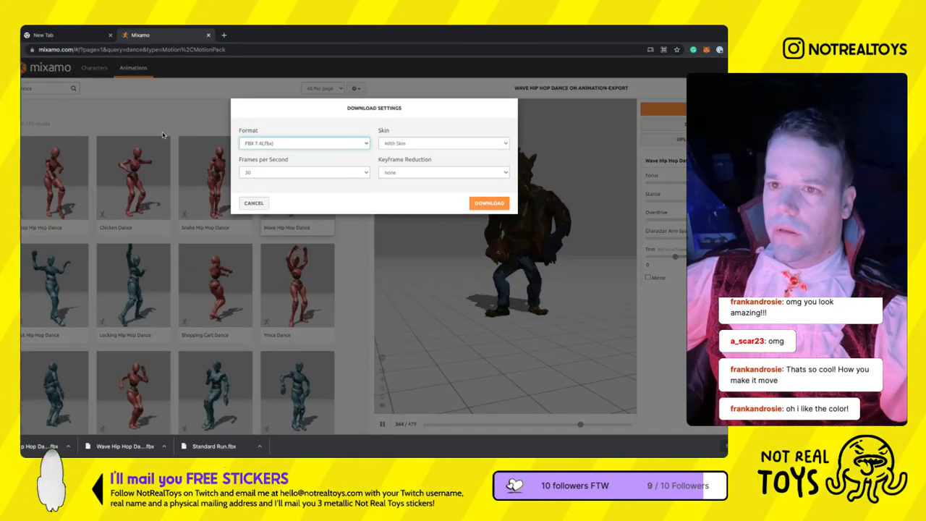
- Search the web for "blender mixamo addon" in a new tab and open Substance 3D's Mixamo in Blender page
key(ctrl+t)
text(blender)
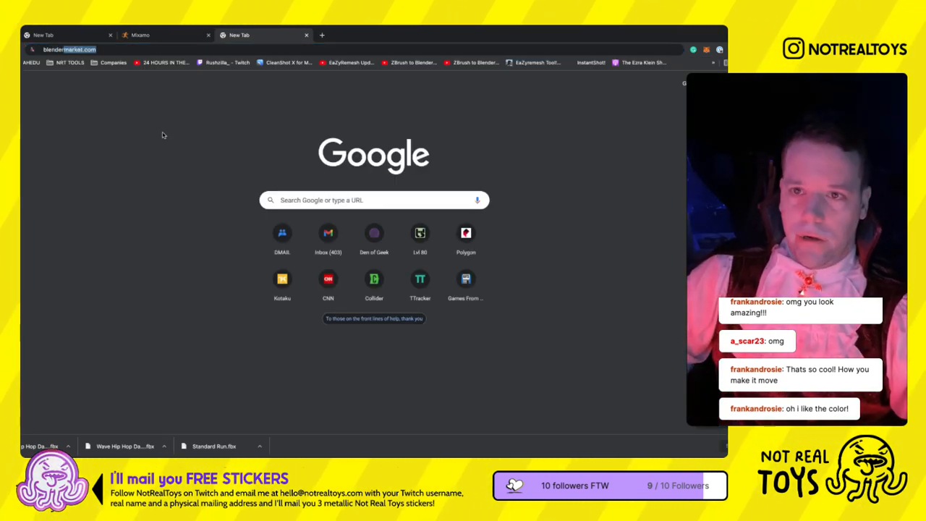
text( mixam)
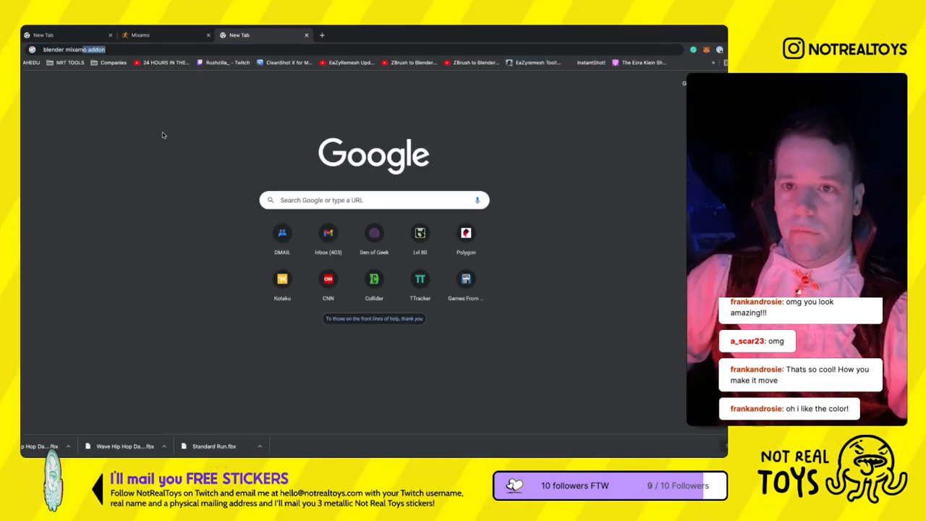
text(o)
key(Return)
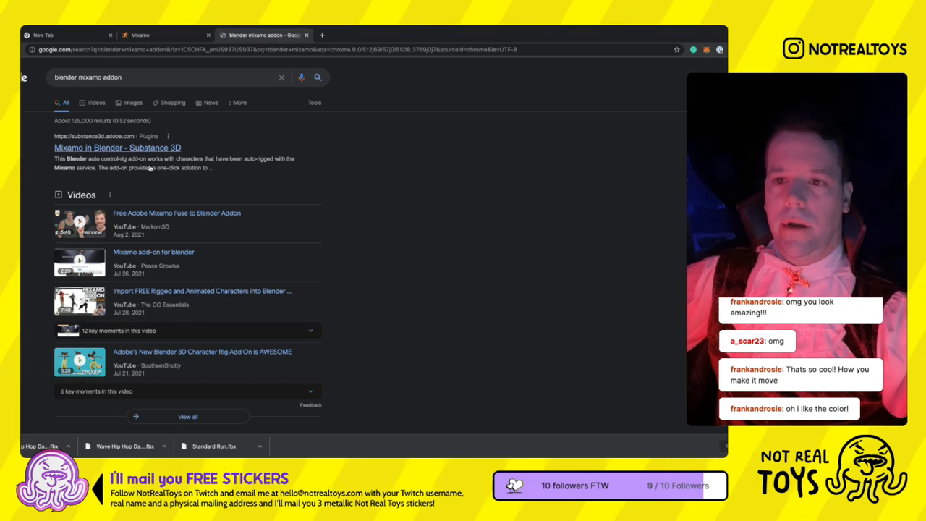
click(130, 150)
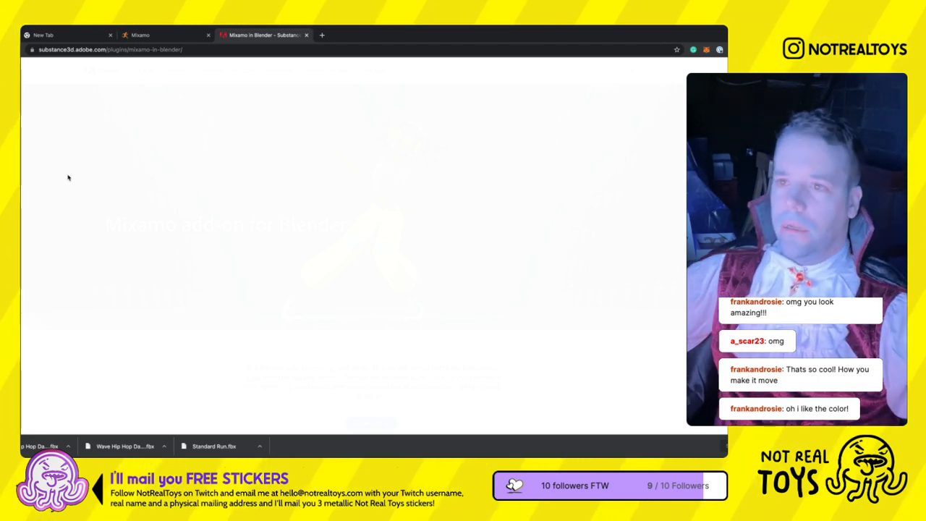
- Look through the Mixamo add-on page and download the add-on for Blender
scroll(68, 177, down, 6)
scroll(68, 177, up, 2)
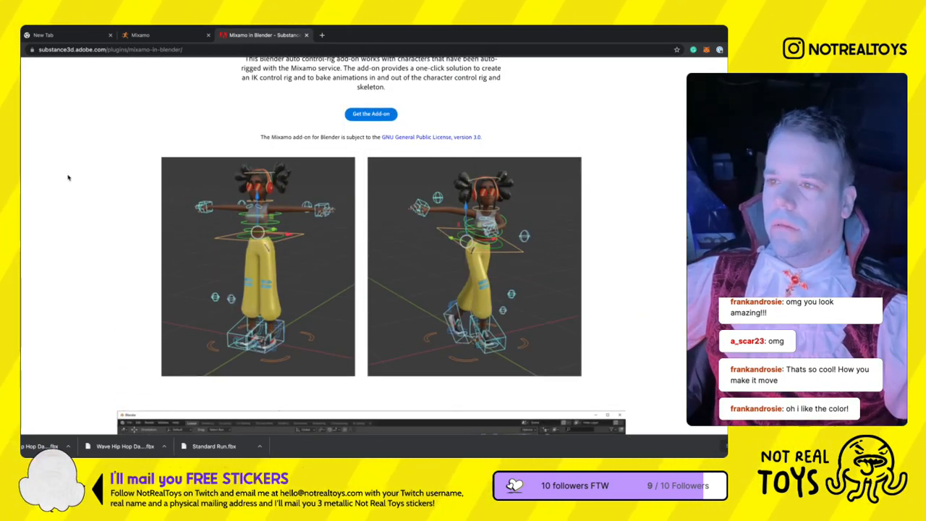
scroll(68, 177, up, 1)
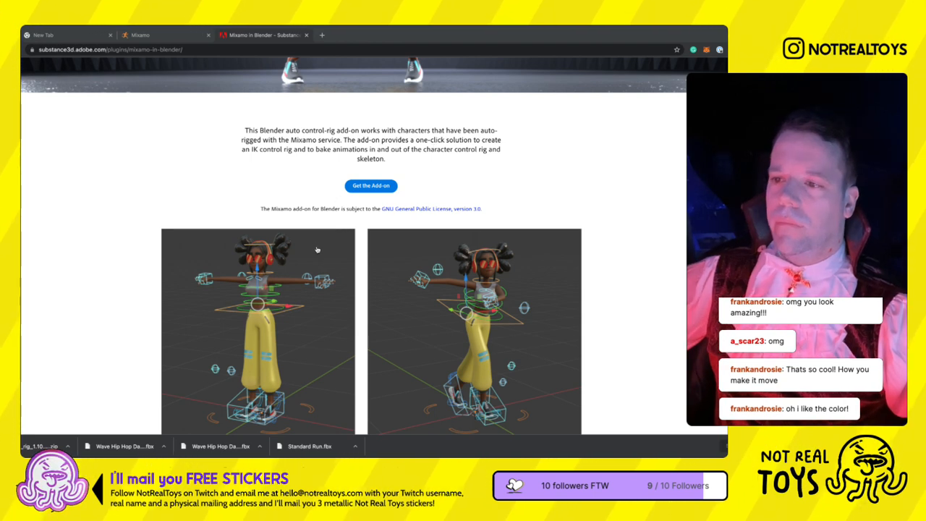
scroll(190, 191, down, 3)
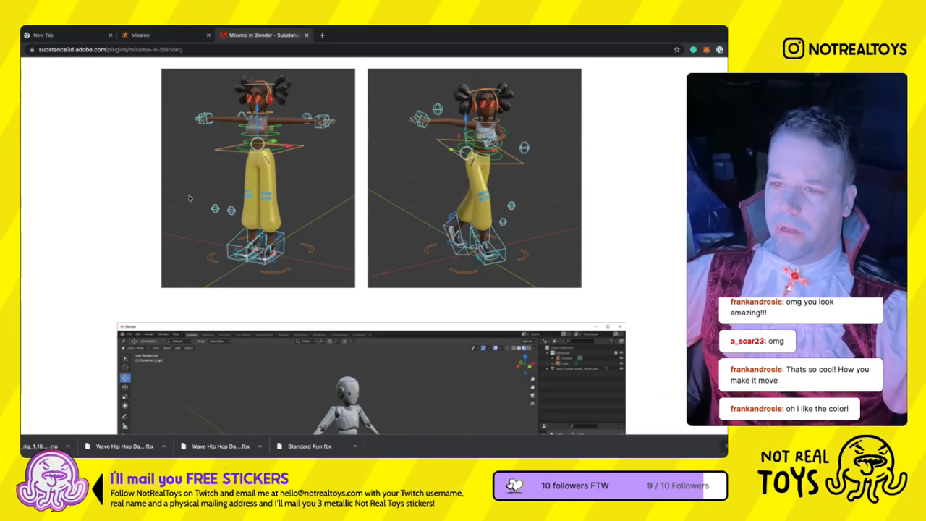
- Read the rest of the Mixamo in Blender page down to the About Mixamo section and close the page
scroll(157, 207, down, 5)
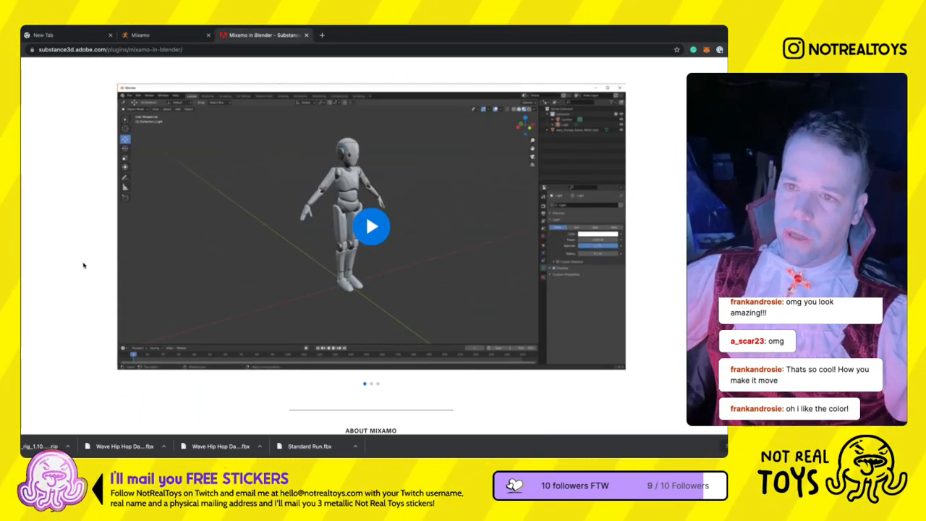
scroll(104, 284, down, 1)
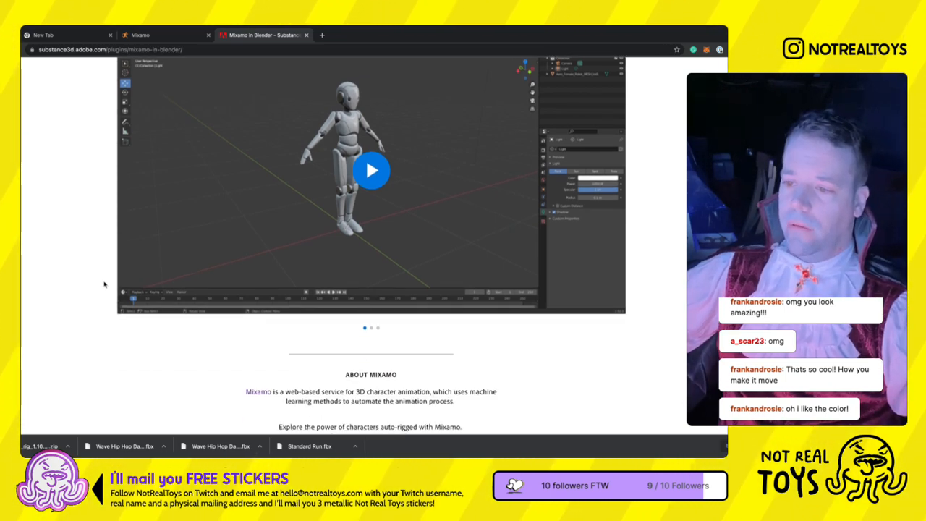
scroll(105, 285, down, 5)
key(ctrl+w)
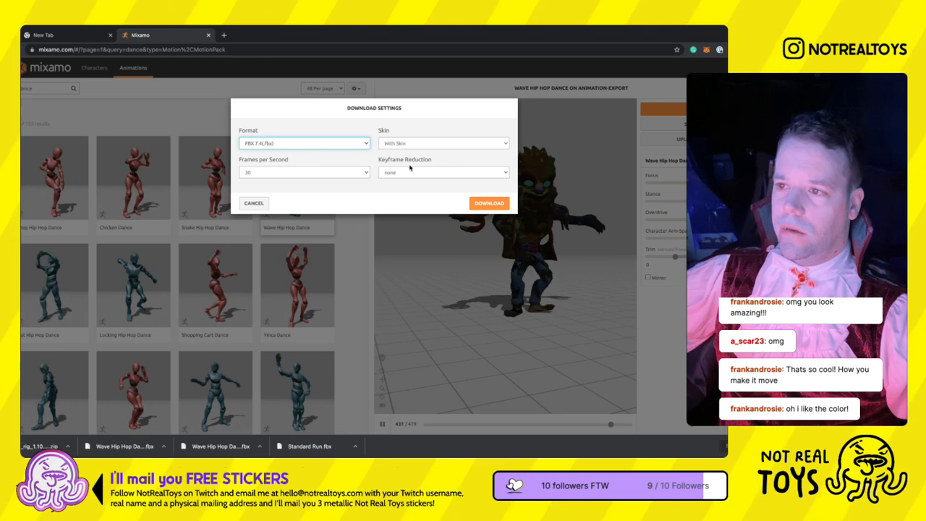
- Download the Wave Hip Hop Dance as FBX Binary without skin, at 24 frames per second and with no keyframe reduction
key(Tab)
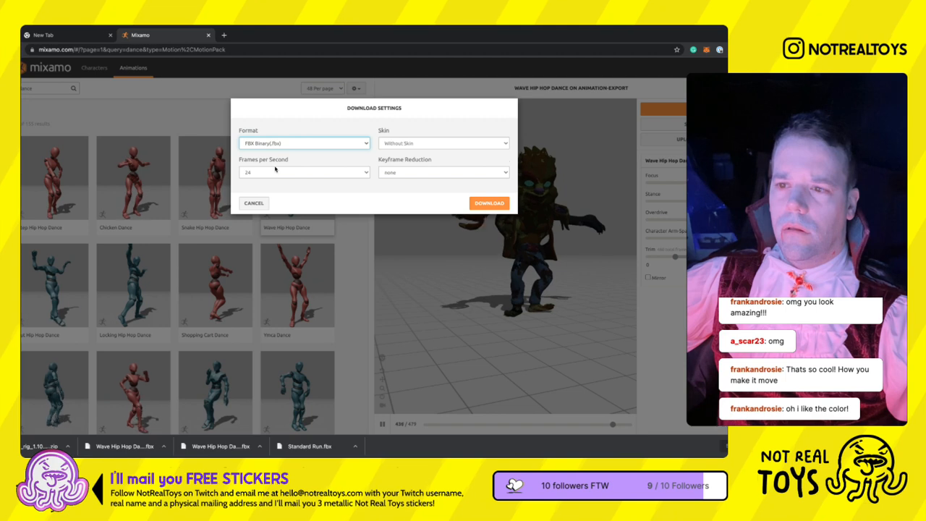
click(38, 174)
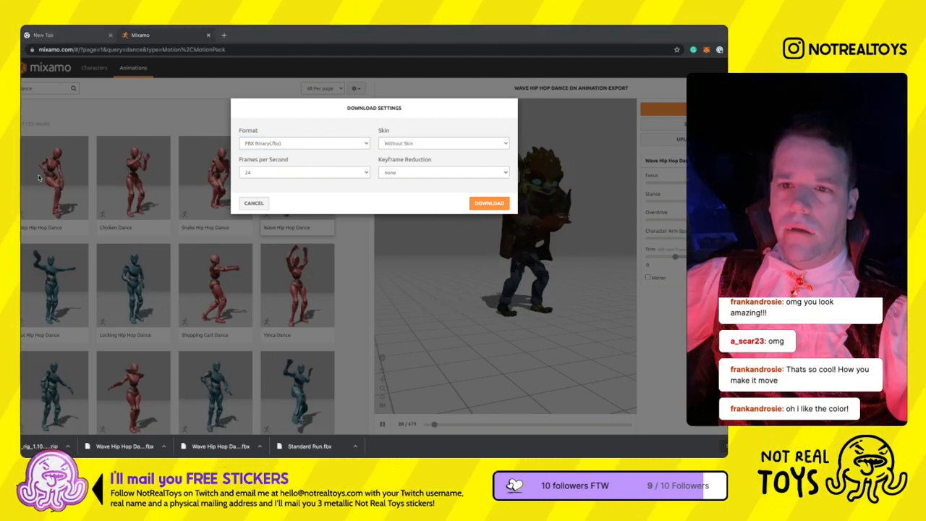
click(304, 187)
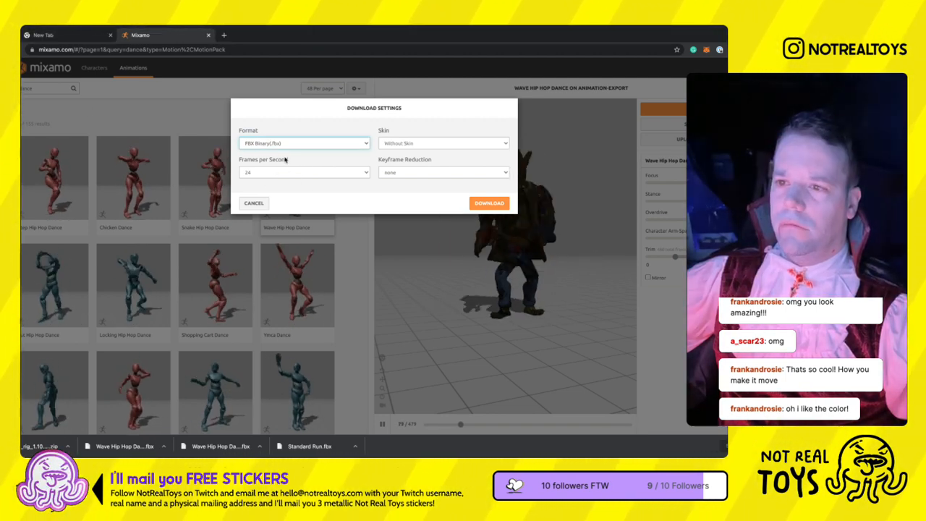
click(491, 203)
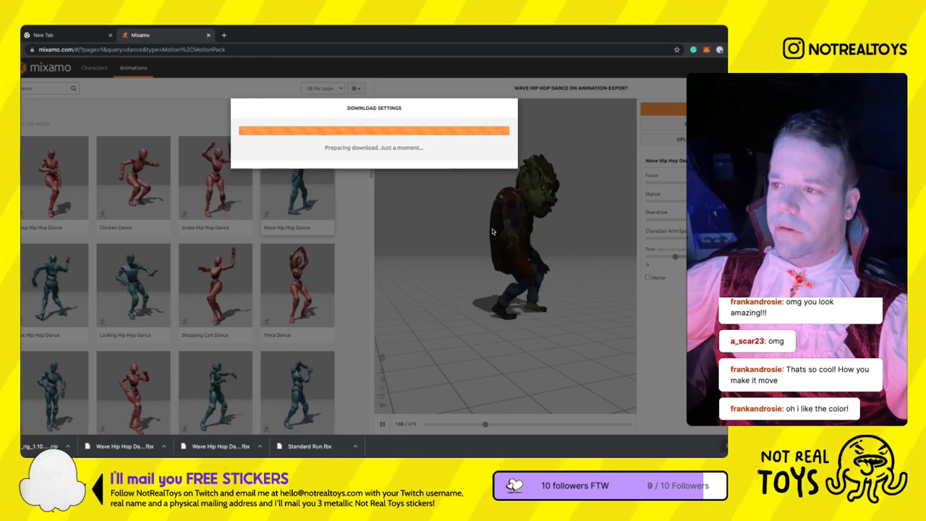
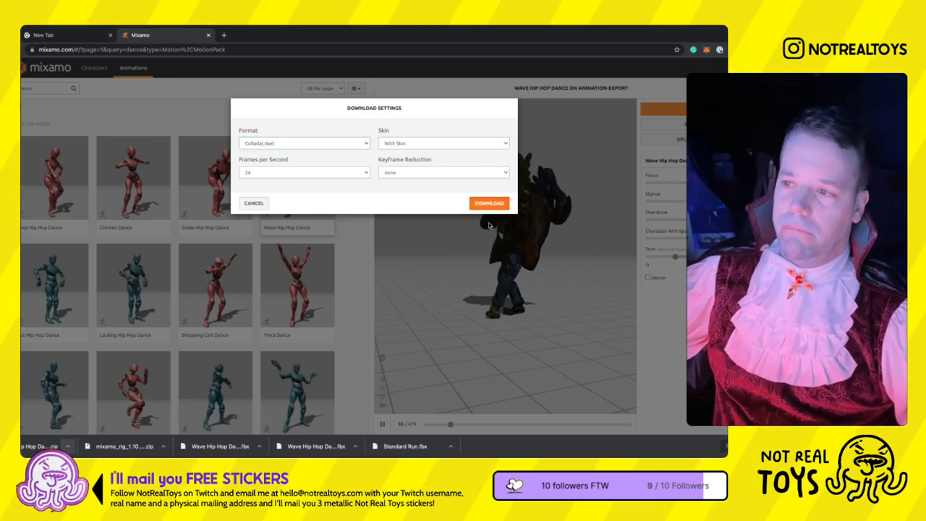
- Download the Wave Hip Hop Dance as Collada (.dae) with skin, at 24 frames per second and with no keyframe reduction
click(489, 204)
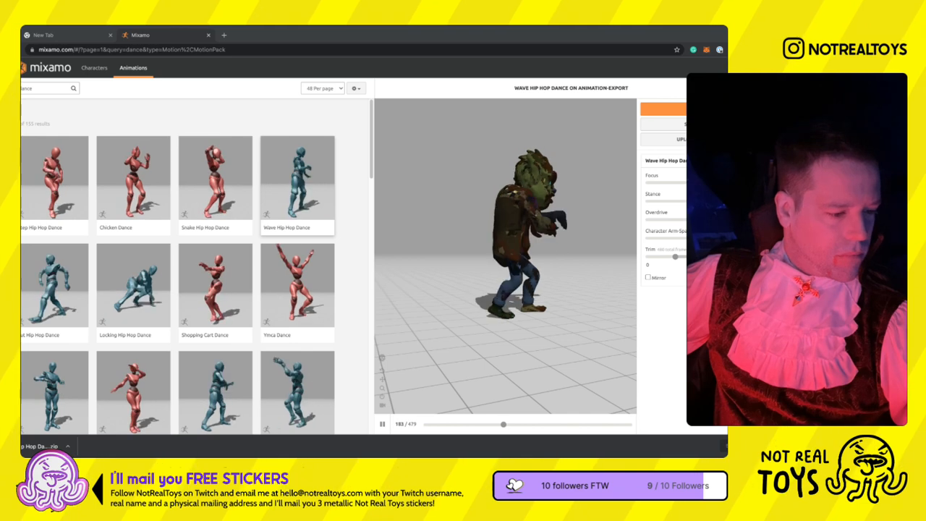
- Switch to Blender and play the imported werewolf's dance animation from the first frame in front view
key(alt+Tab)
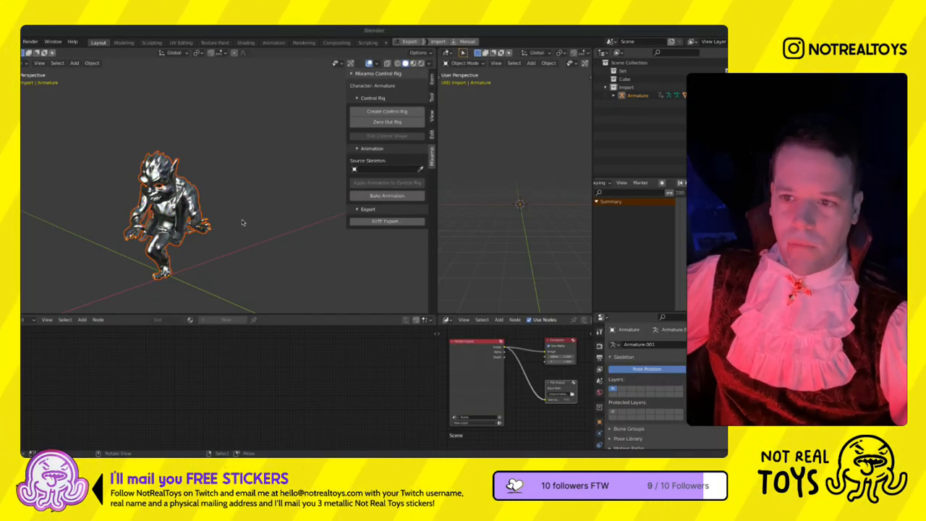
shift+middle_drag(163, 221, 196, 198)
key(n)
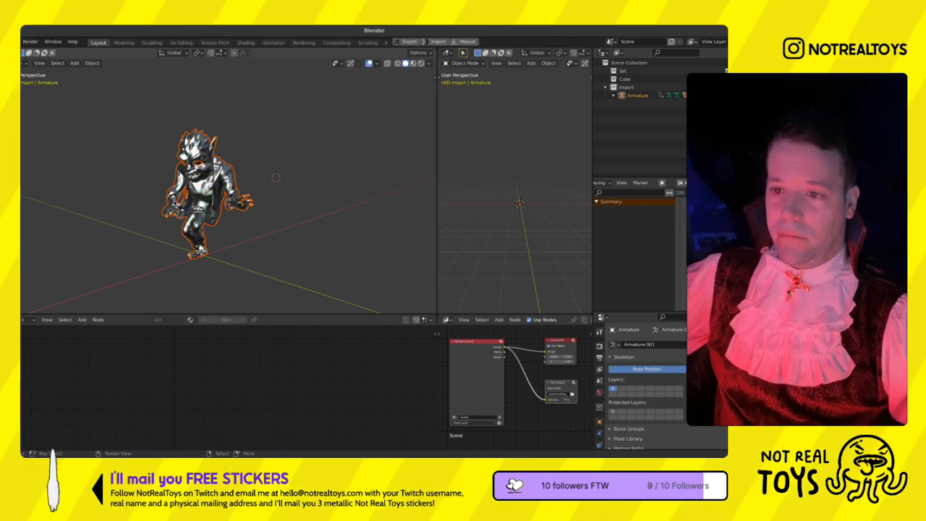
key(KP_1)
scroll(197, 198, up, 4)
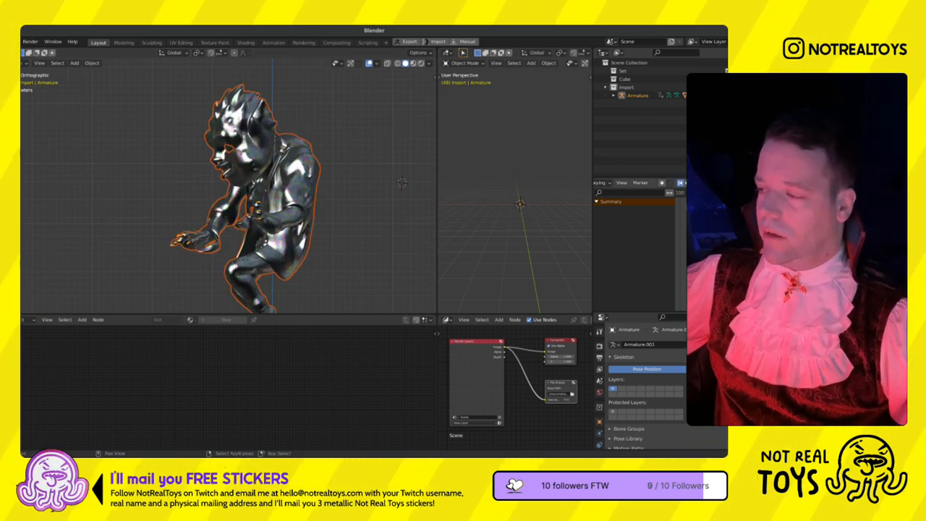
click(681, 183)
key(space)
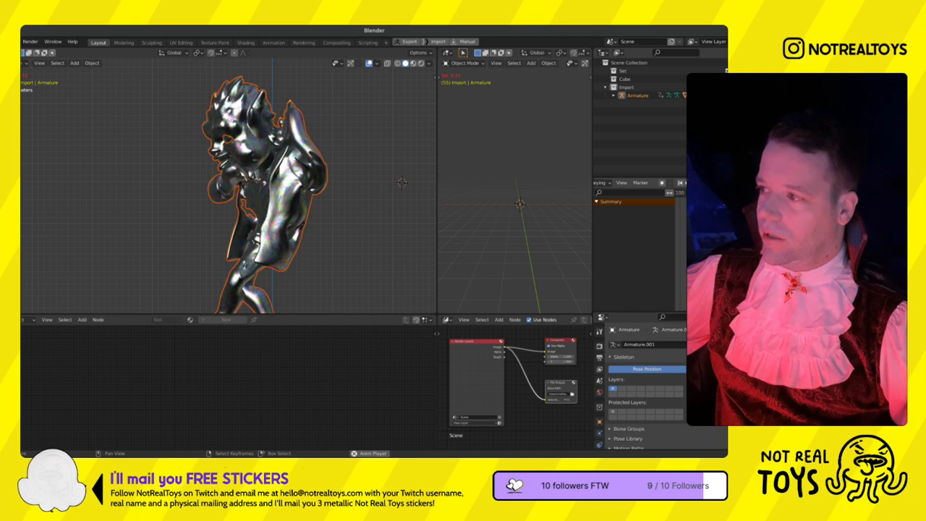
key(Escape)
- Add a Vertex Color node to the werewolf mesh's material, feed it into the Base Color, and move the old colour node aside
click(291, 264)
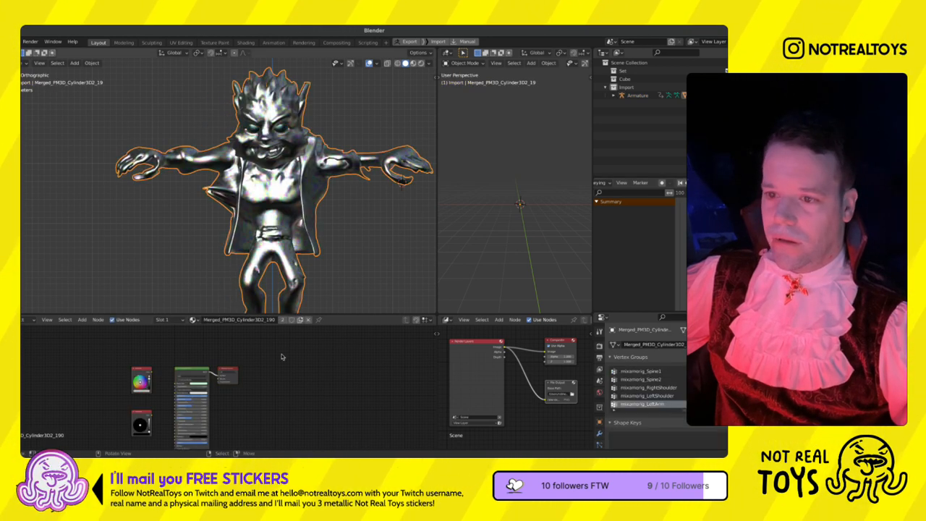
scroll(152, 413, up, 3)
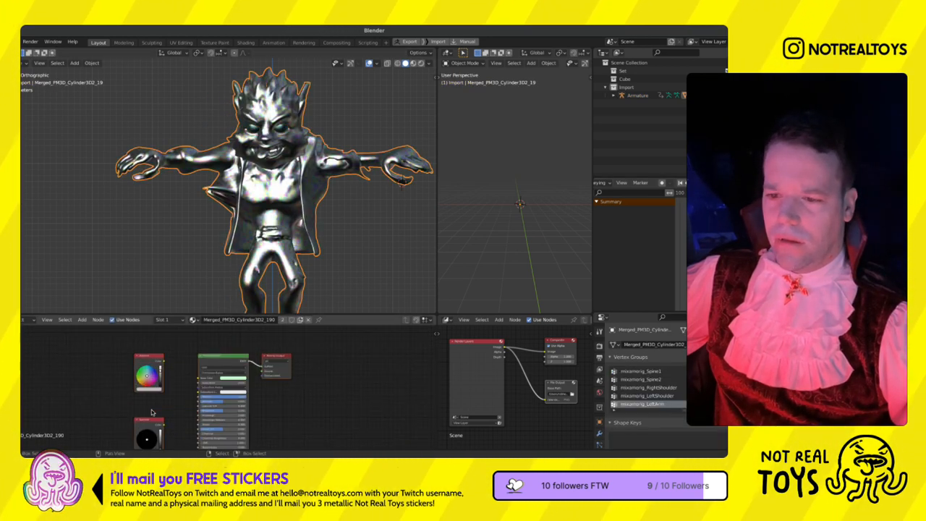
middle_drag(152, 412, 172, 413)
key(shift+a)
key(s)
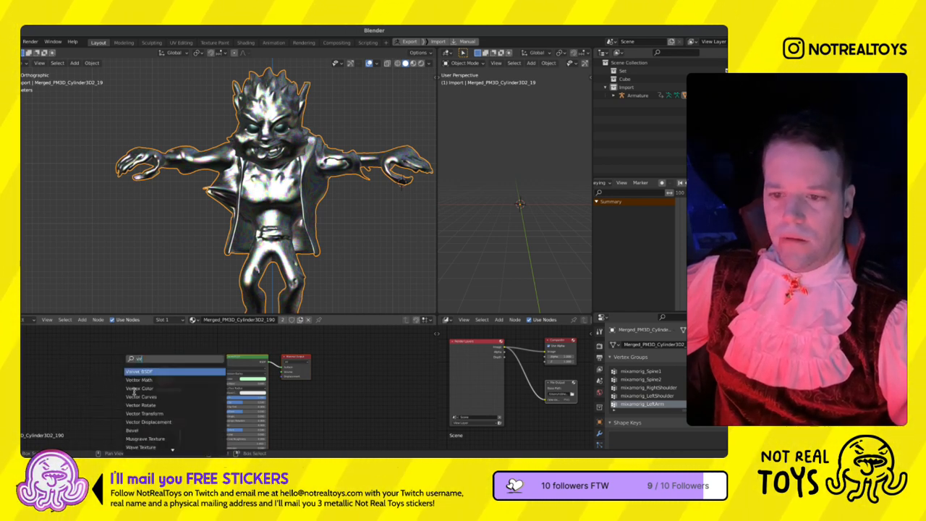
key(BackSpace)
key(BackSpace)
text(co)
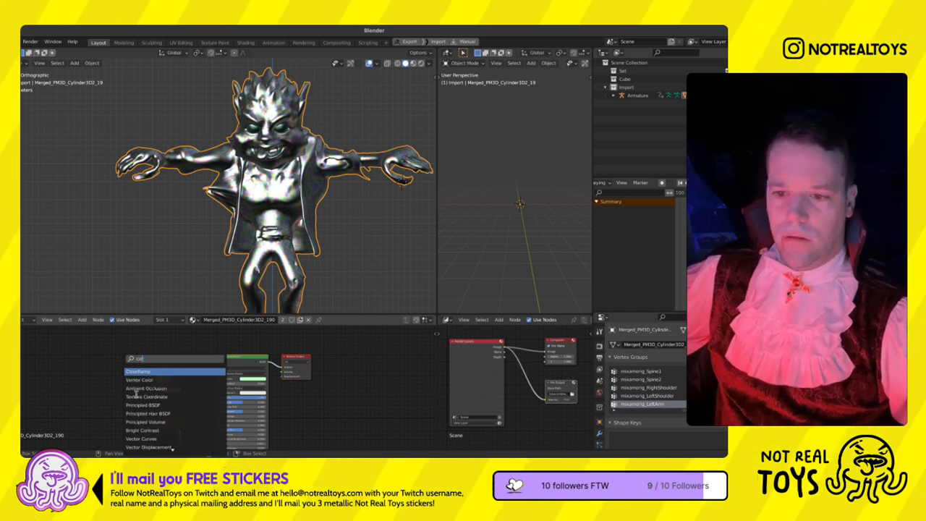
click(139, 380)
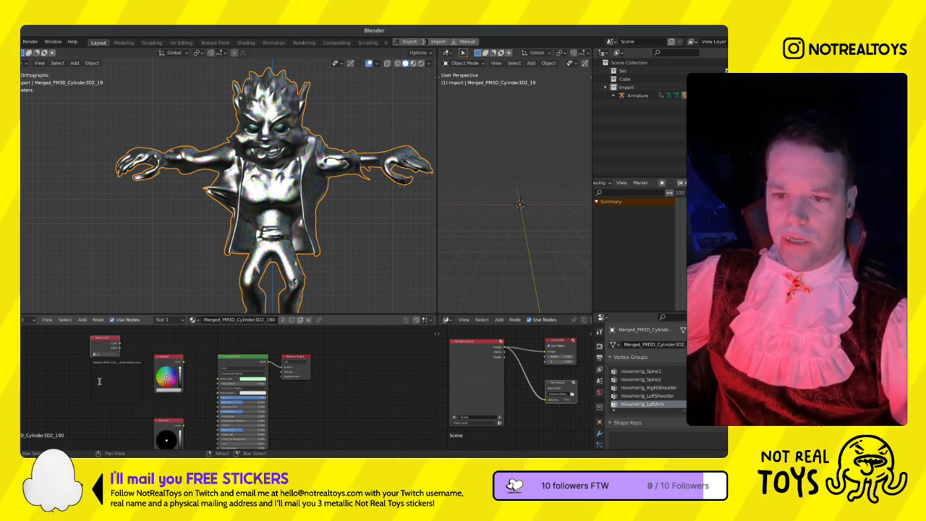
click(109, 417)
- Set the viewport's solid shading colour to Vertex and view the werewolf from the front
click(428, 63)
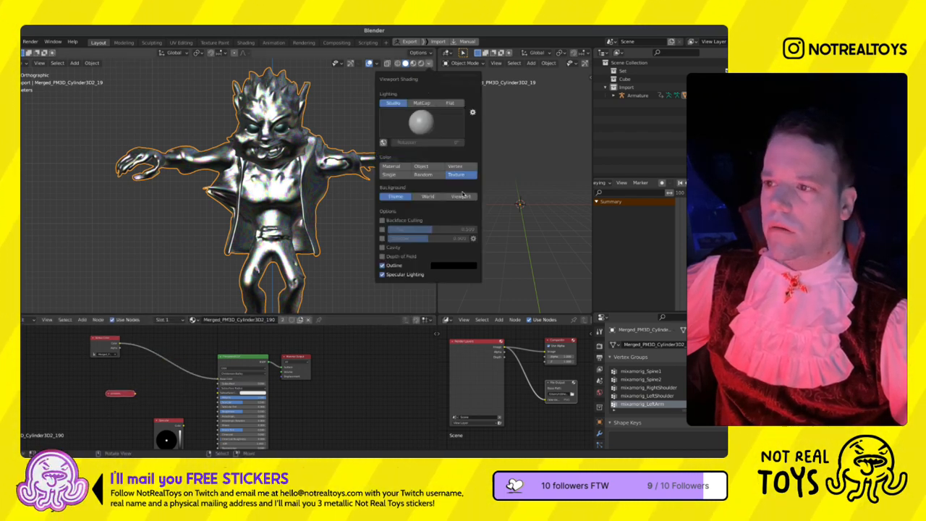
click(456, 165)
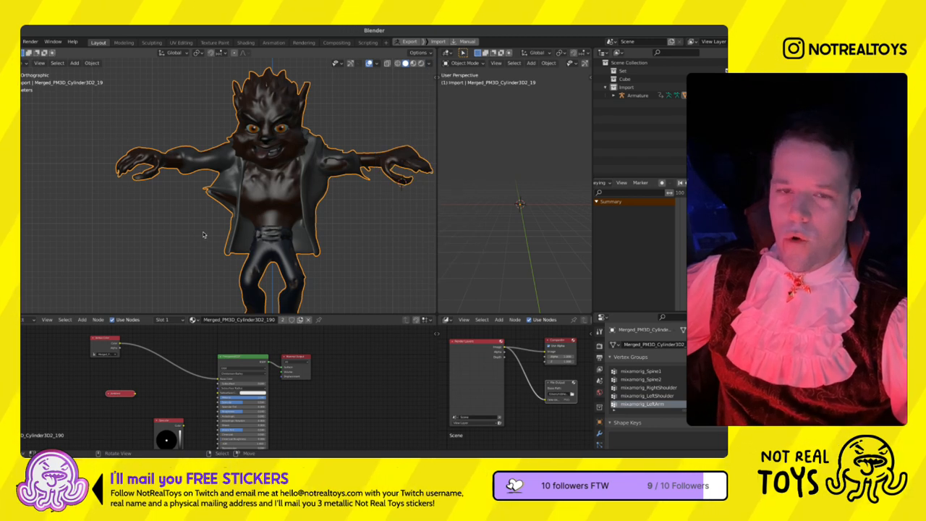
middle_drag(249, 203, 228, 197)
key(KP_1)
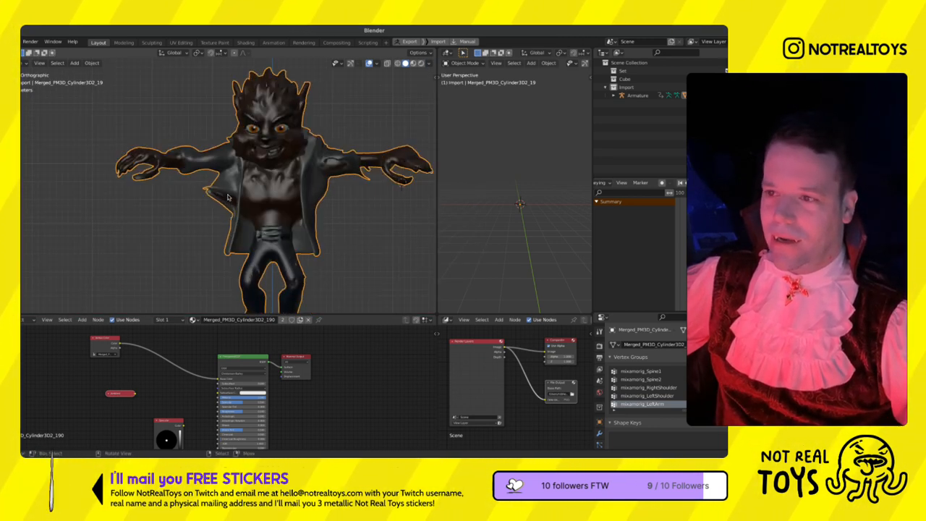
- Play the vertex-coloured werewolf's dance, check it from several angles, and return to the first frame
scroll(260, 212, down, 4)
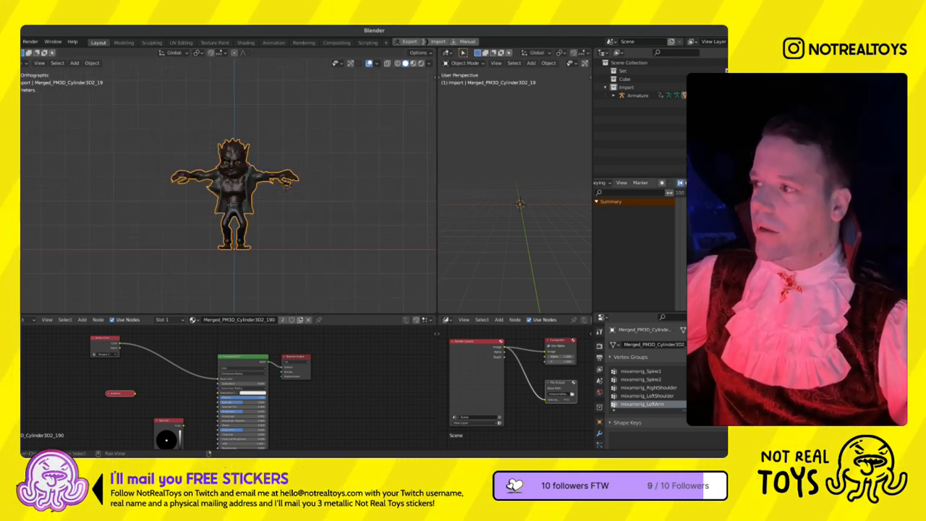
key(space)
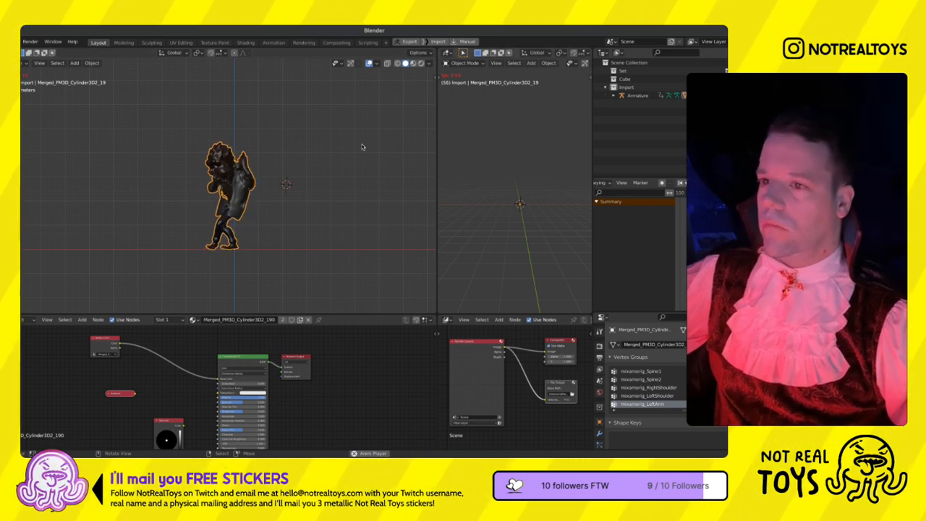
scroll(274, 197, up, 5)
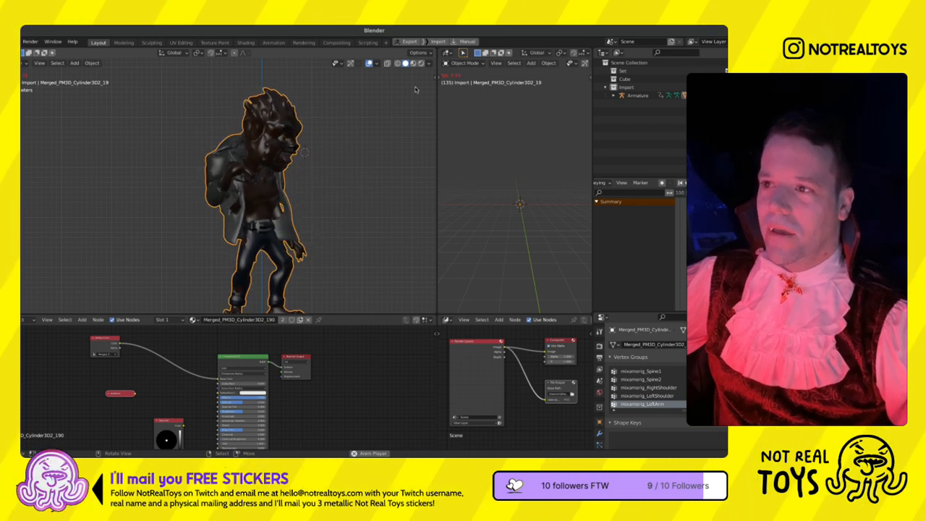
middle_drag(297, 221, 227, 226)
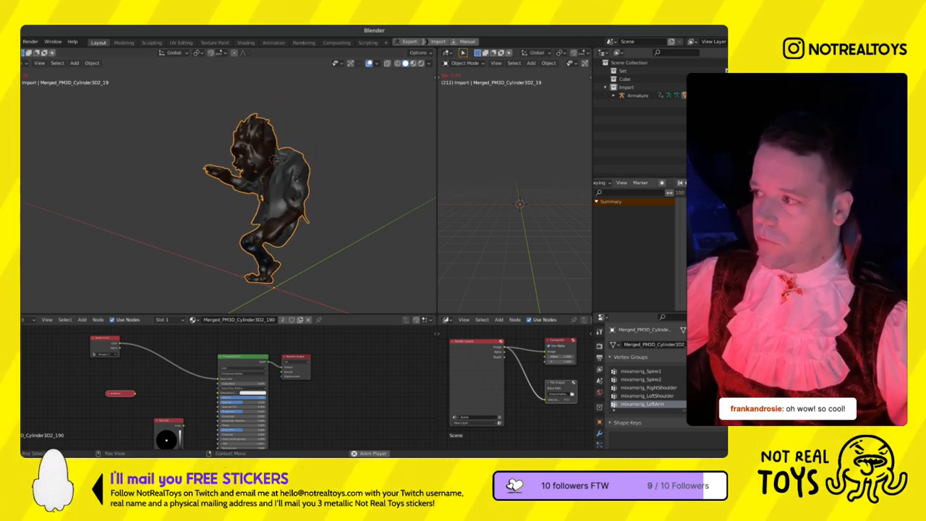
key(space)
click(680, 183)
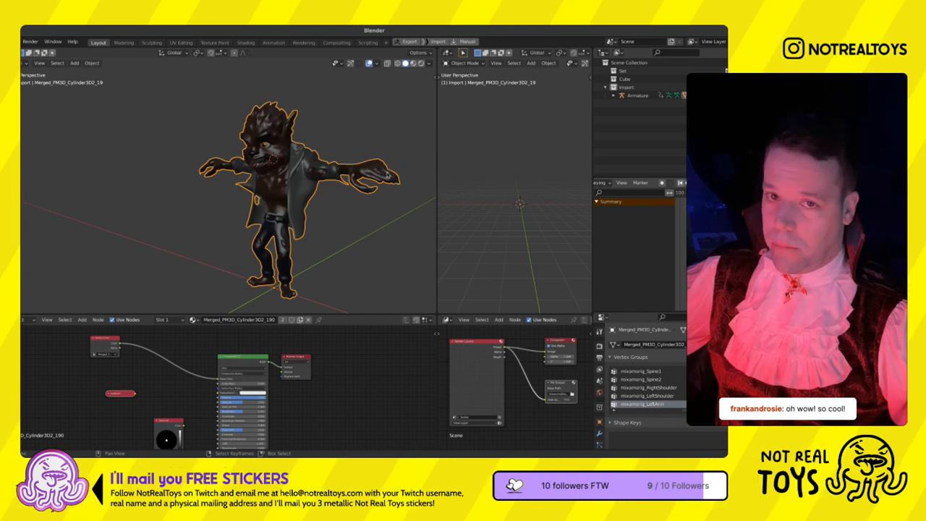
- Delete the werewolf mesh and all remaining imported objects, and start a new file without saving the changes
key(x)
key(Return)
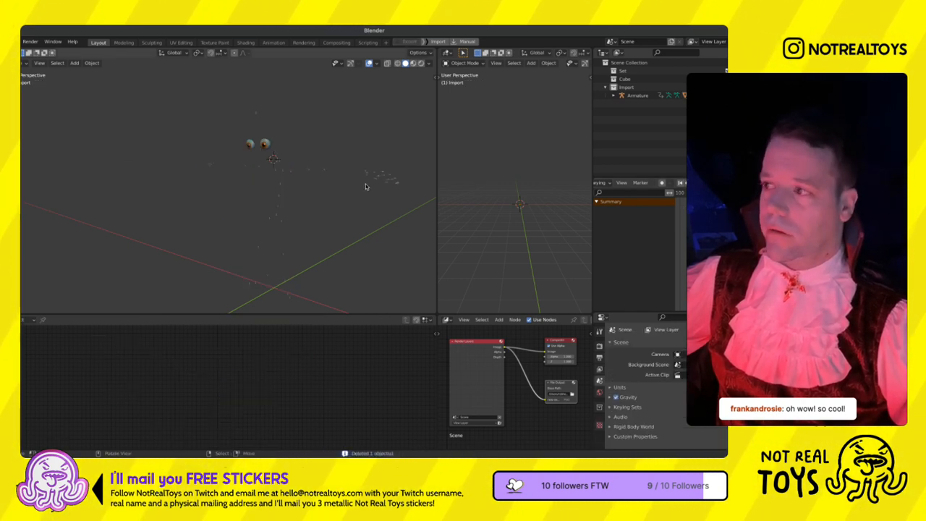
key(a)
key(x)
key(Return)
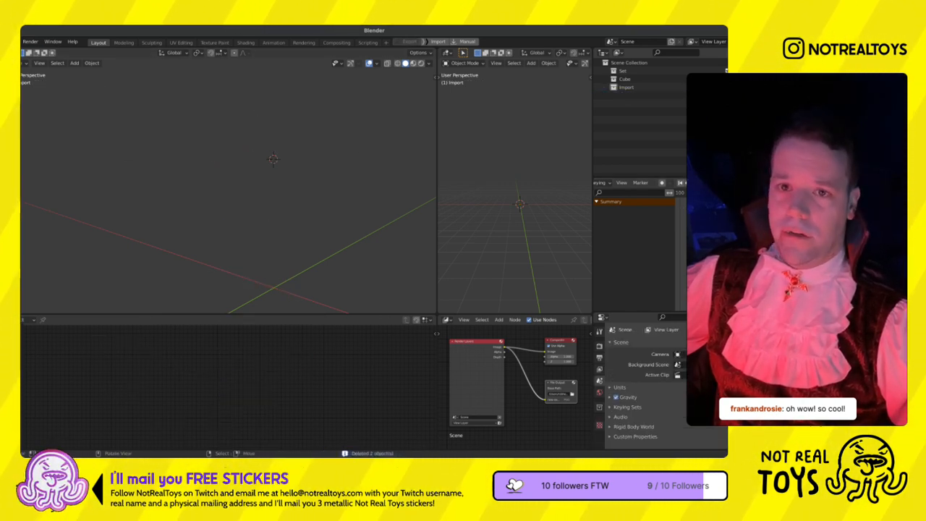
click(2, 42)
mouse_move(29, 51)
click(109, 52)
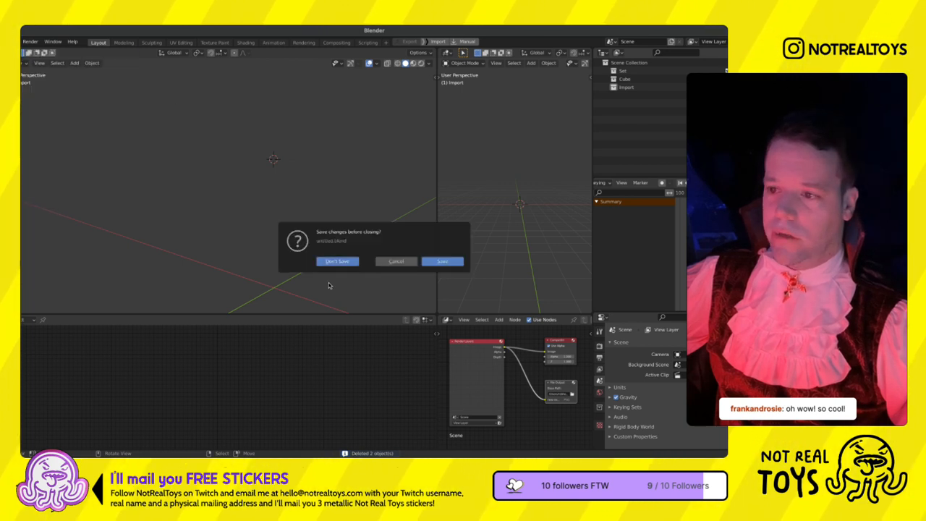
click(337, 261)
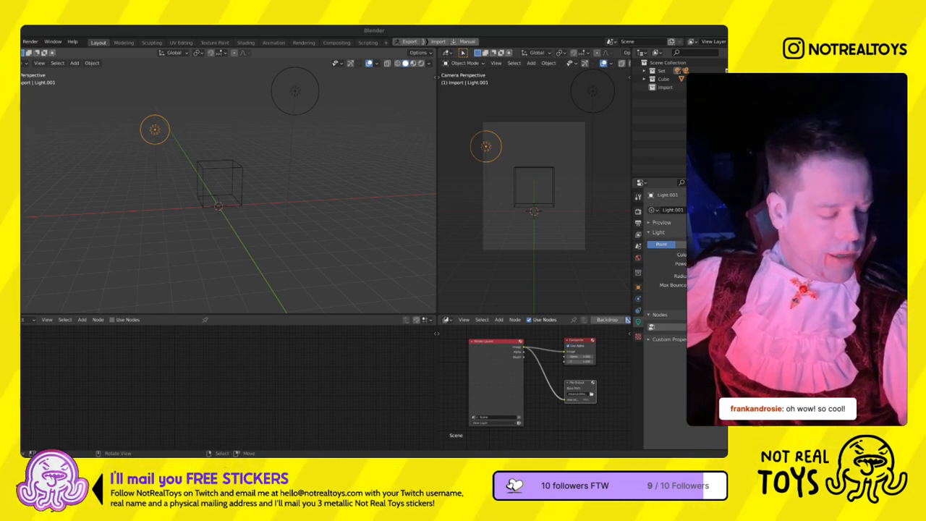
- Switch to Mixamo, clear the dance search, upload the werewolf as a new character, and accept its front-facing orientation
key(alt+Tab)
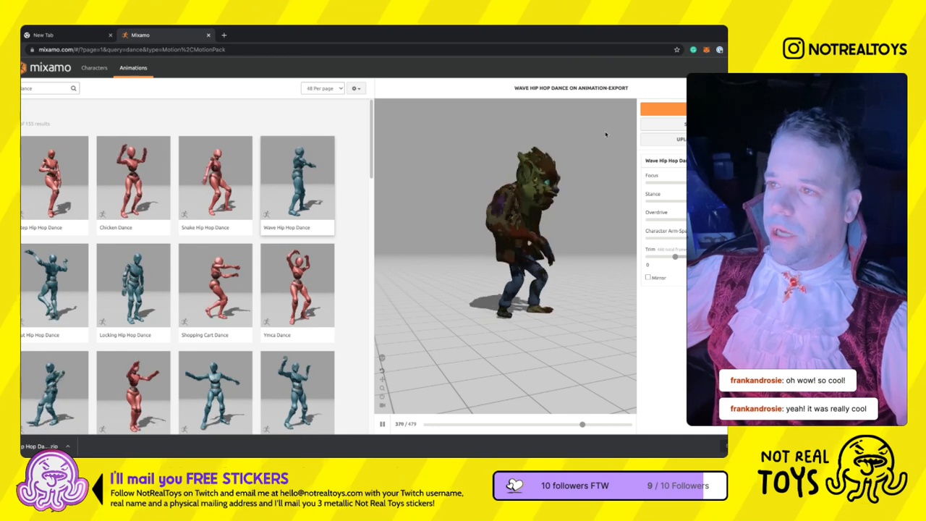
click(16, 110)
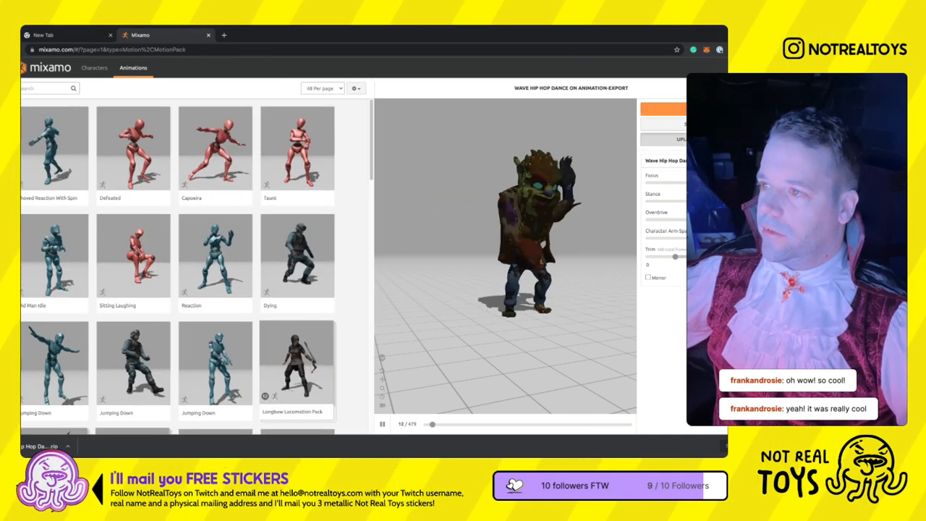
click(699, 139)
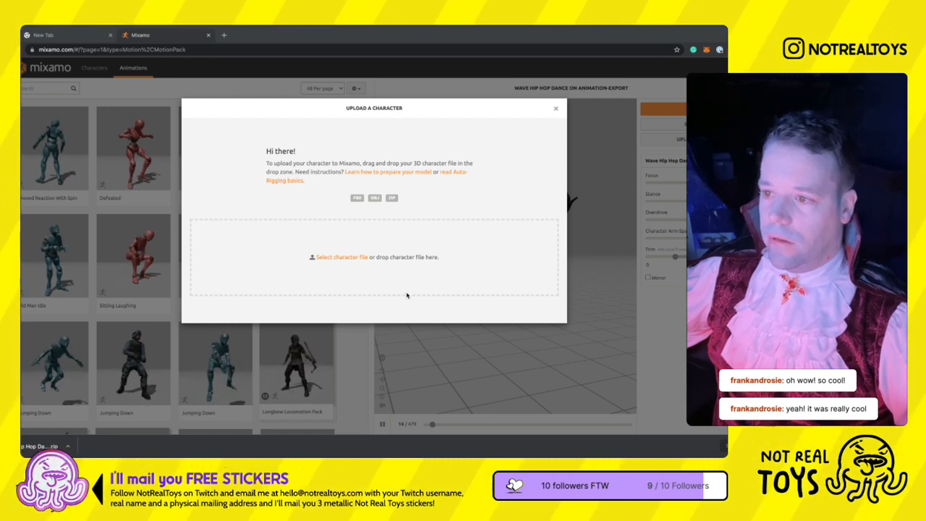
drag(376, 293, 534, 275)
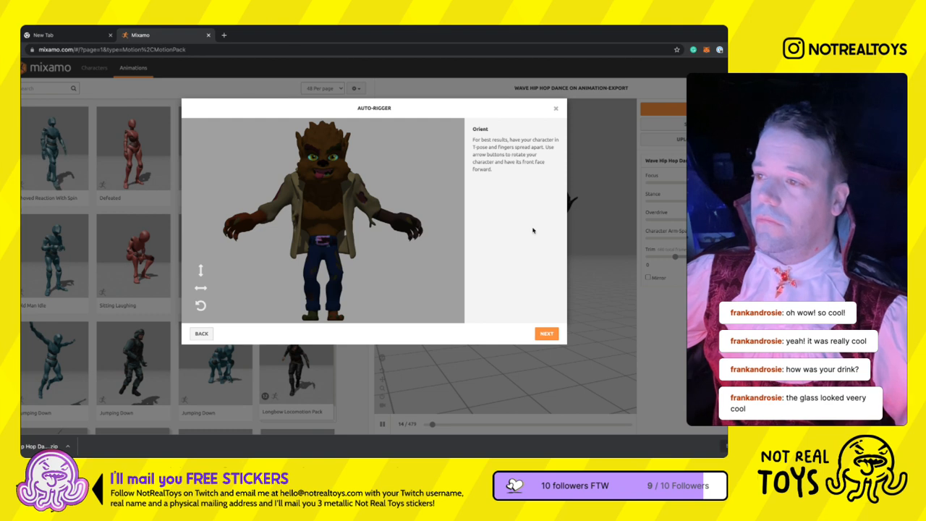
click(546, 333)
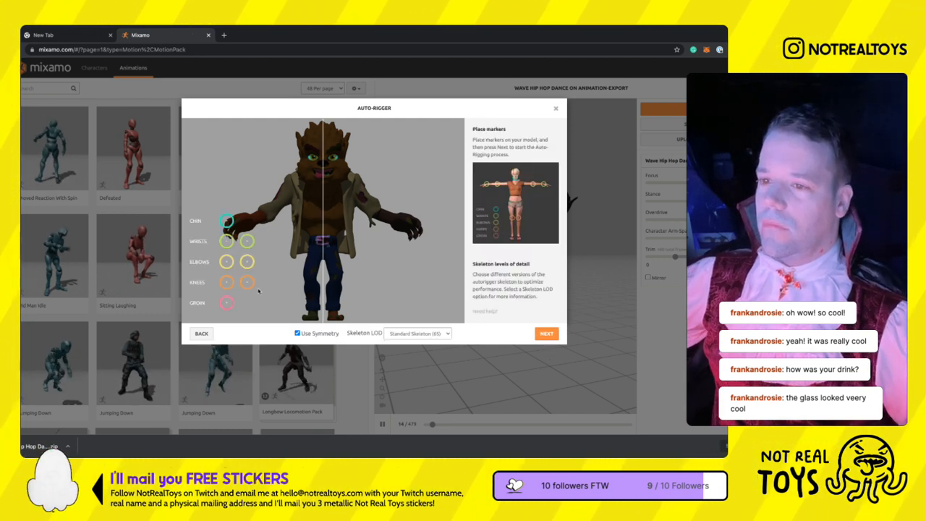
- Place the symmetric chin, wrist, elbow, knee and groin markers on the werewolf and auto-rig it with the Standard Skeleton (65)
drag(226, 221, 323, 183)
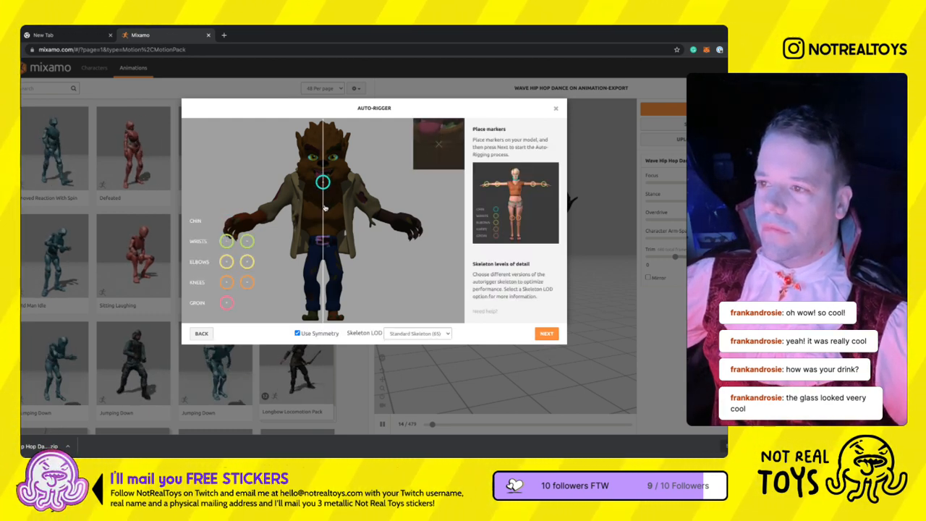
mouse_move(226, 241)
mouse_down()
mouse_move(409, 235)
mouse_move(390, 219)
mouse_up()
drag(226, 262, 272, 210)
drag(226, 282, 309, 281)
drag(226, 303, 323, 255)
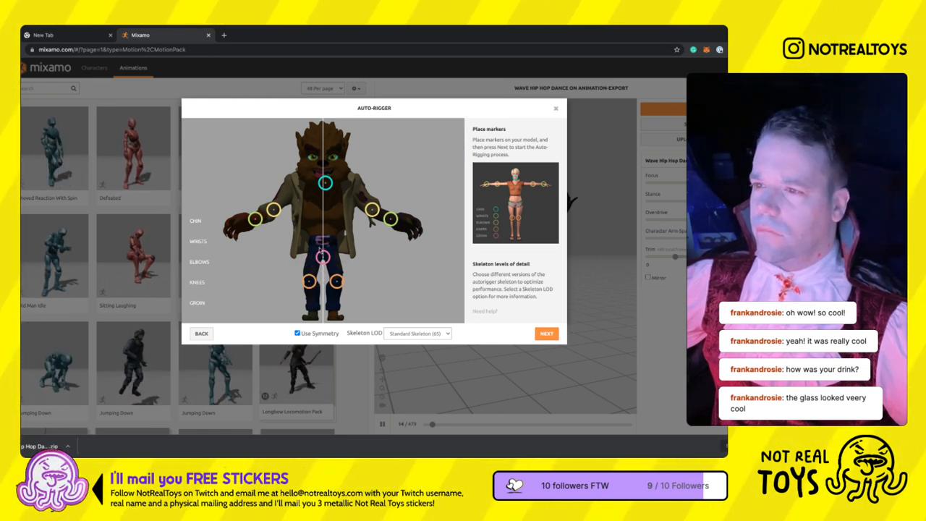
drag(325, 212, 325, 207)
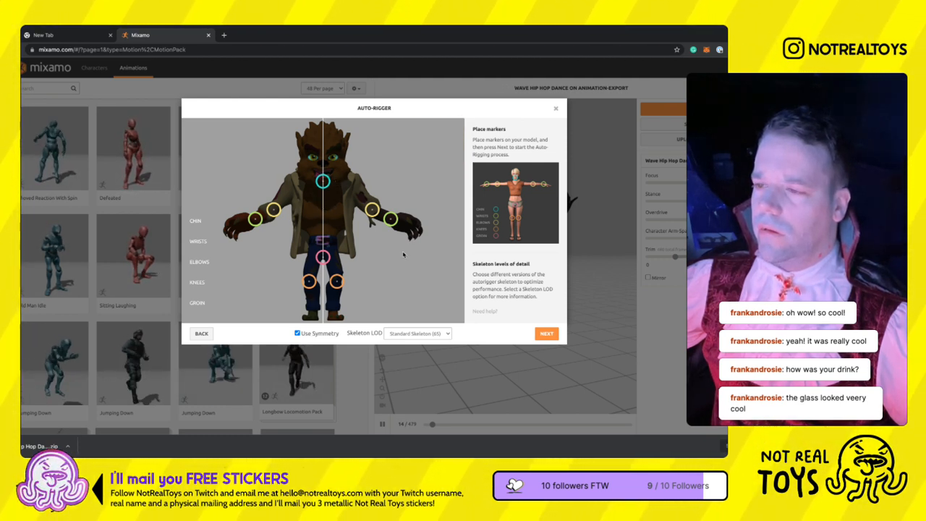
drag(393, 249, 374, 233)
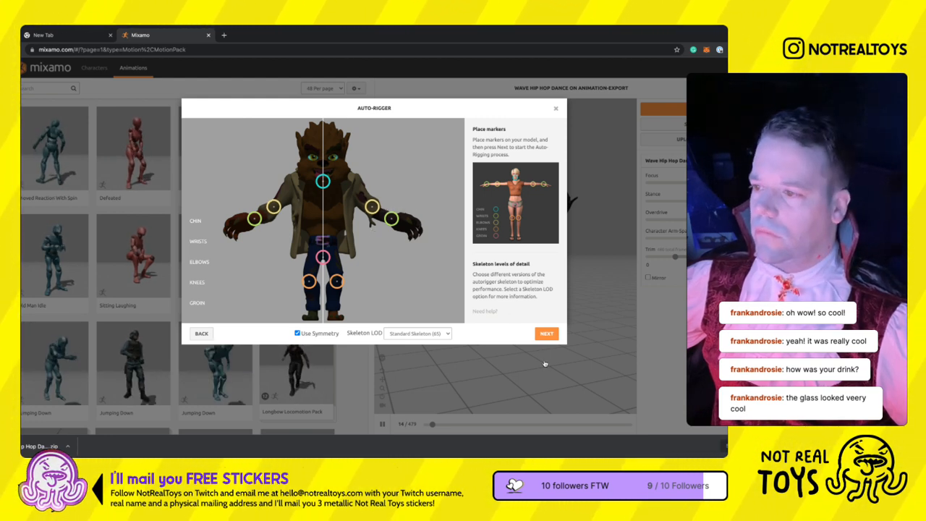
click(546, 334)
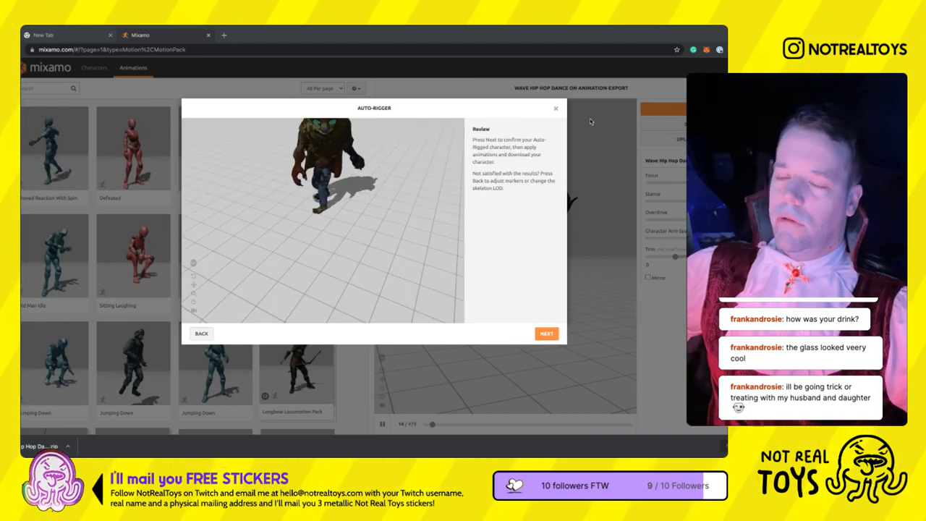
- Examine the auto-rigged werewolf's motion in the review and toggle its skeleton view on and off
drag(363, 254, 395, 252)
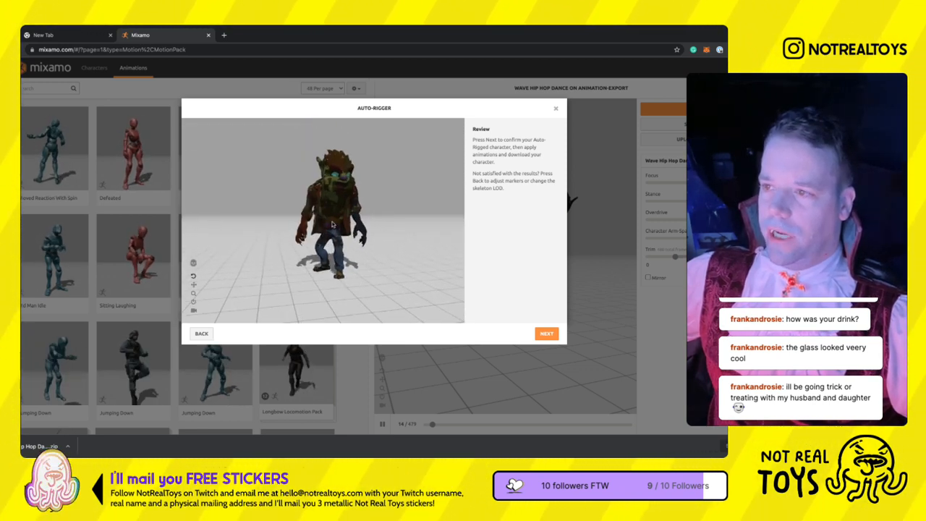
click(193, 287)
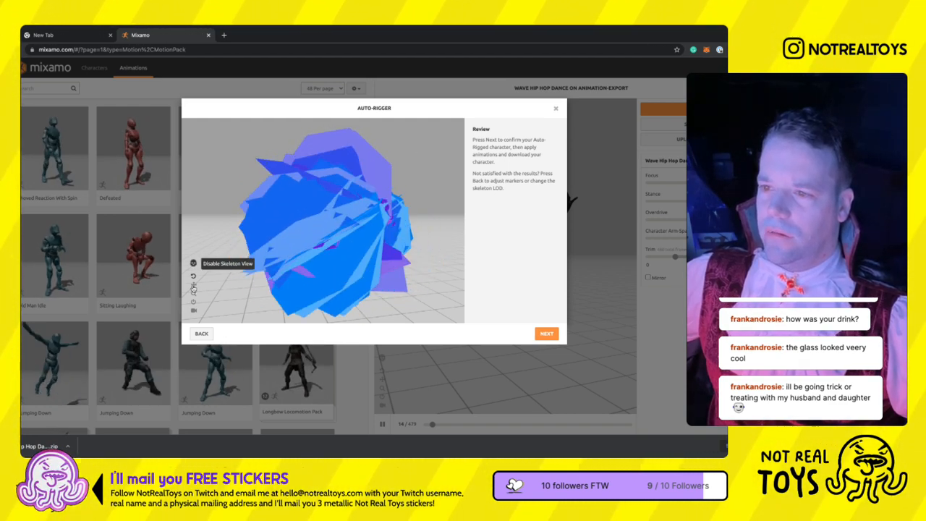
click(193, 287)
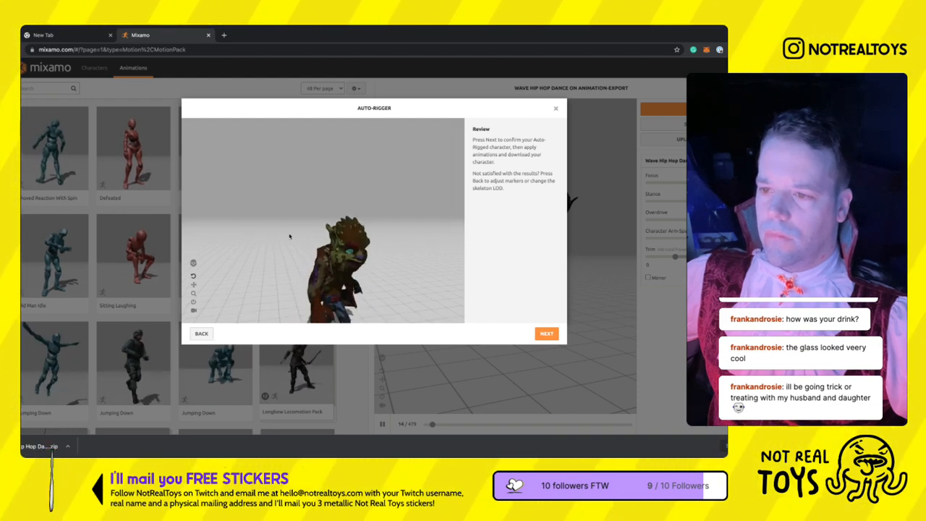
- Accept the auto-rigged werewolf and browse the animation library for a motion to apply
click(546, 334)
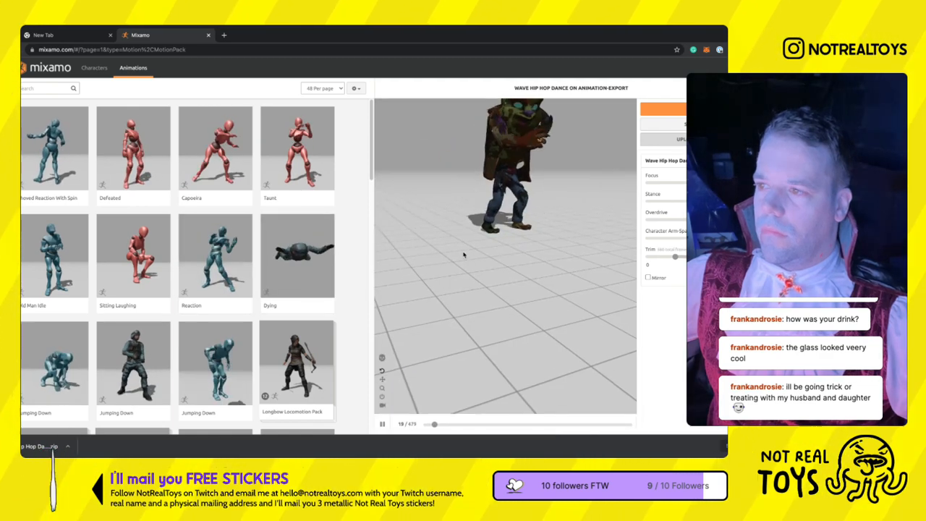
scroll(213, 282, down, 1)
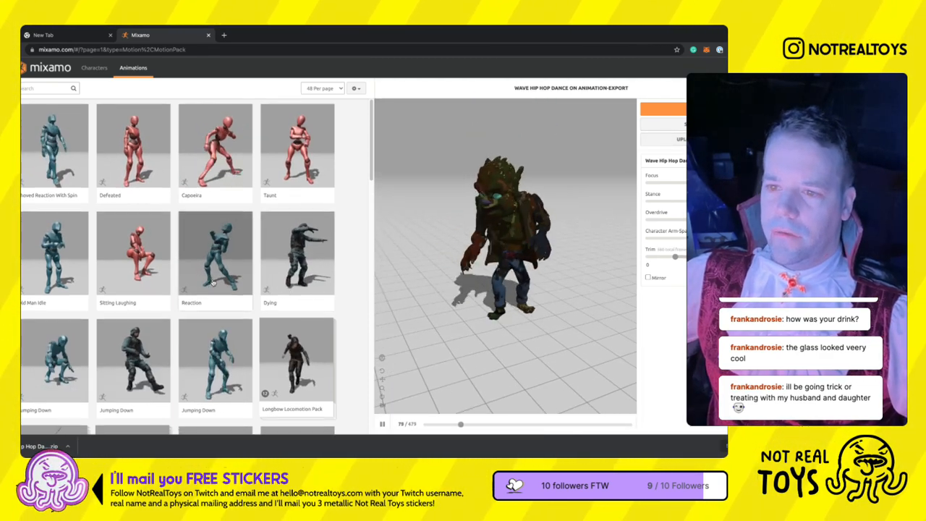
scroll(212, 282, down, 2)
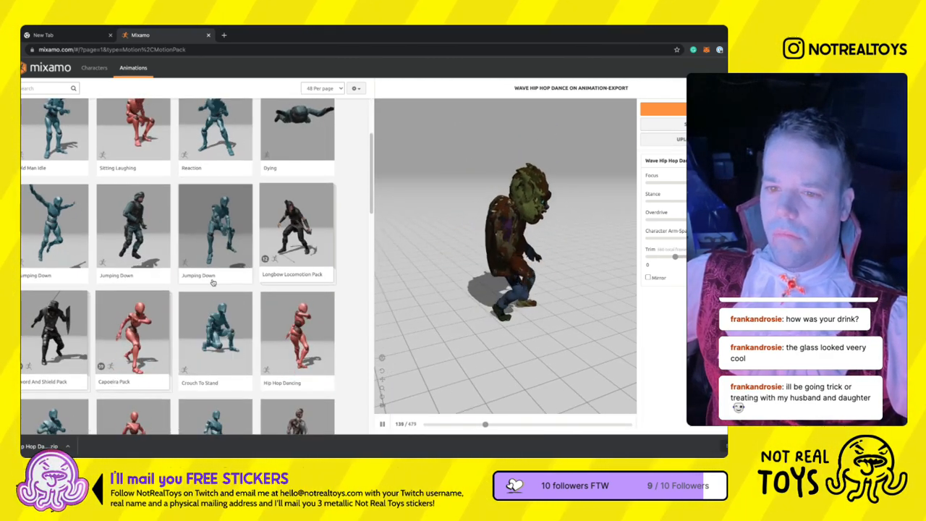
- Search the animation library for sprint, browse the matches, and search again for dog run
text(sprint)
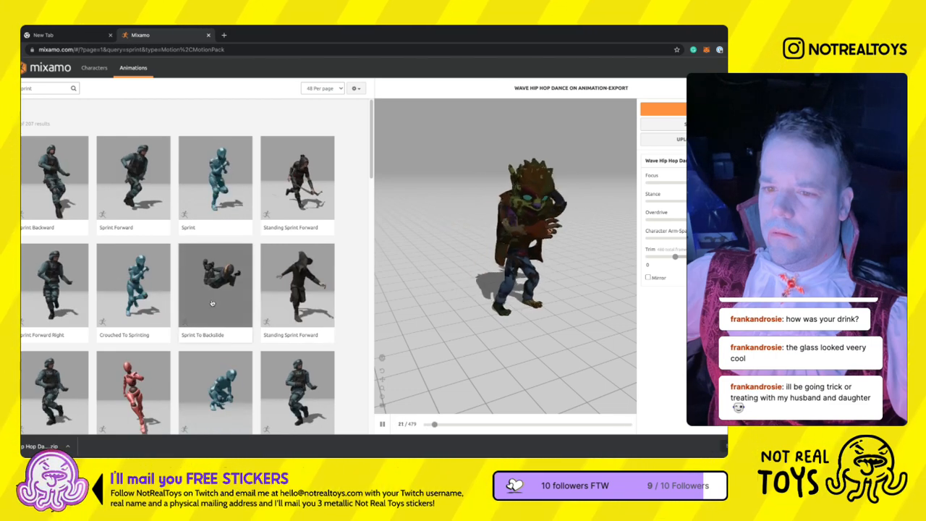
scroll(212, 303, down, 1)
click(52, 88)
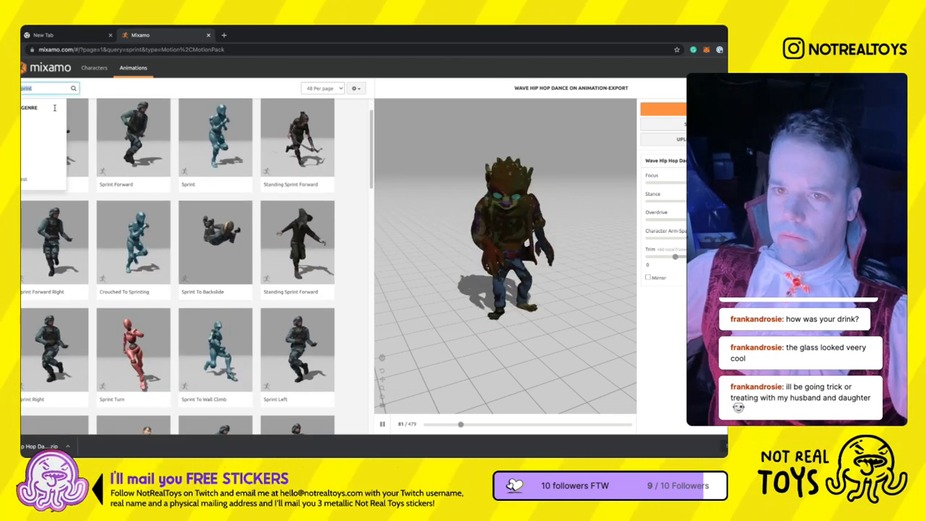
text(dog)
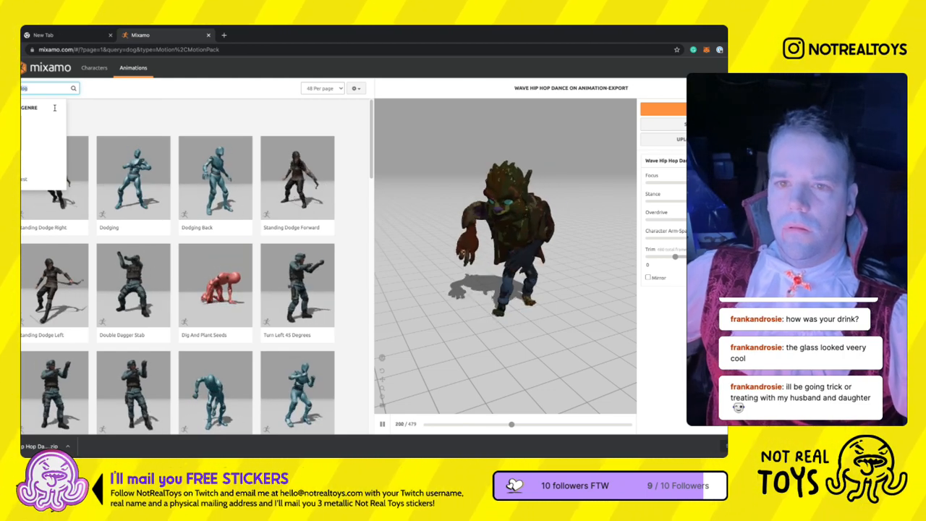
text( run)
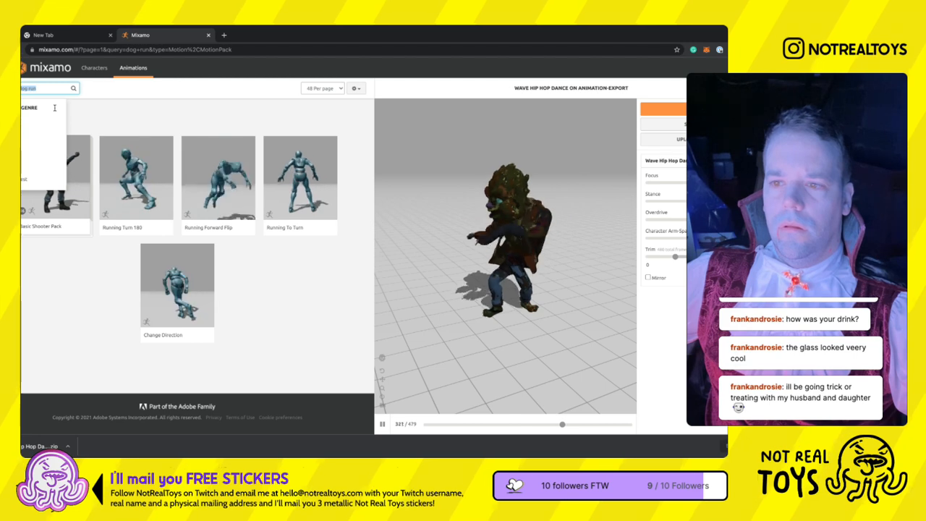
- Search the animations for run and apply Running Right Turn to the werewolf
click(211, 140)
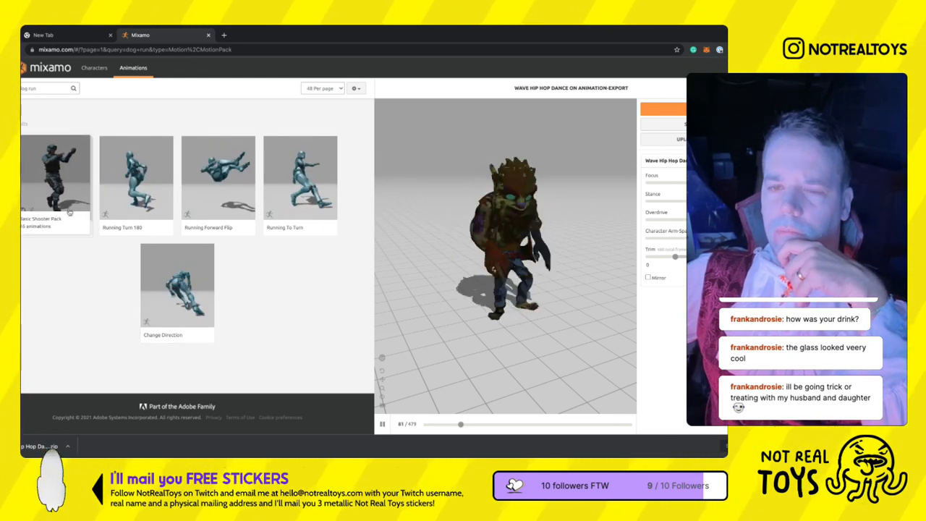
click(56, 115)
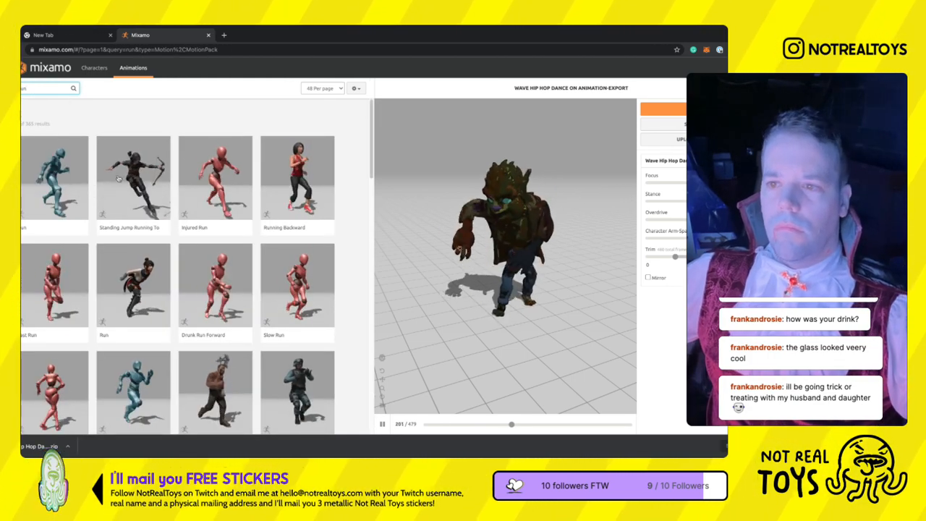
scroll(198, 154, down, 4)
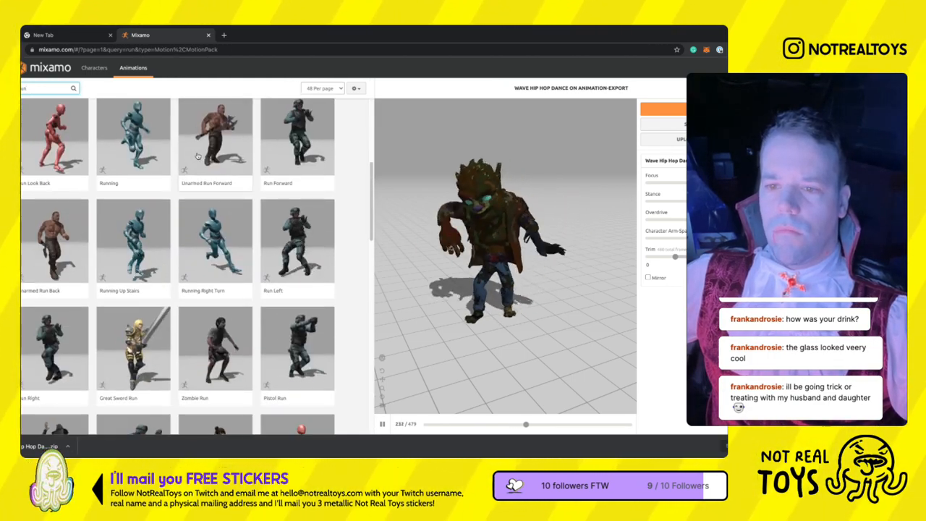
click(228, 290)
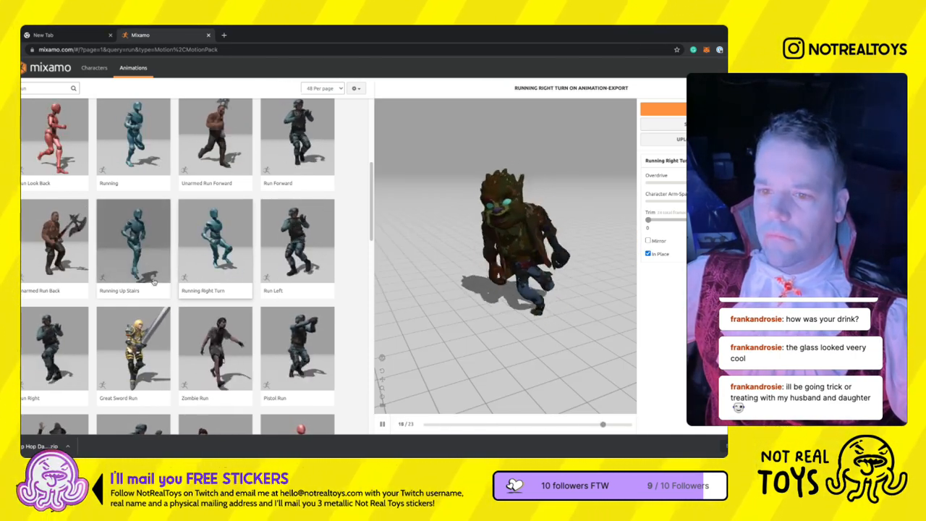
- Preview two of the plain Running animations on the werewolf with In Place enabled
scroll(154, 283, down, 5)
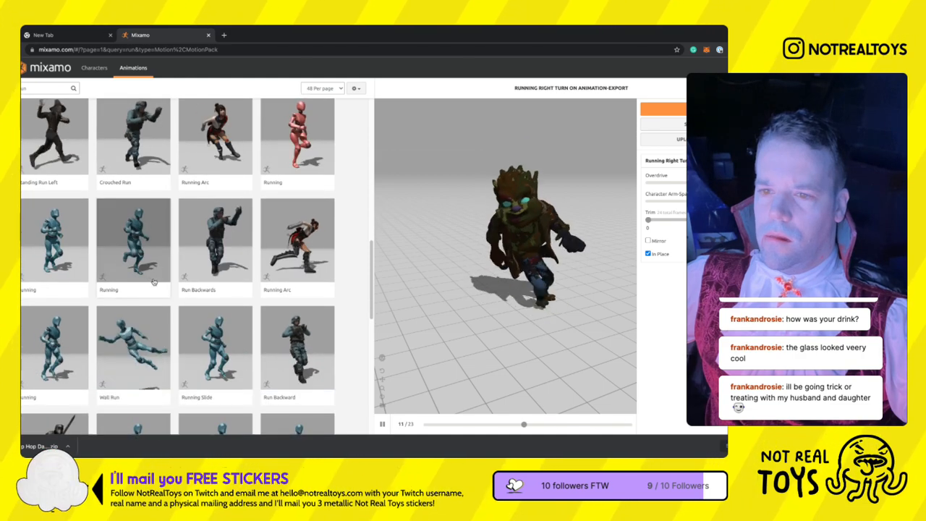
click(148, 271)
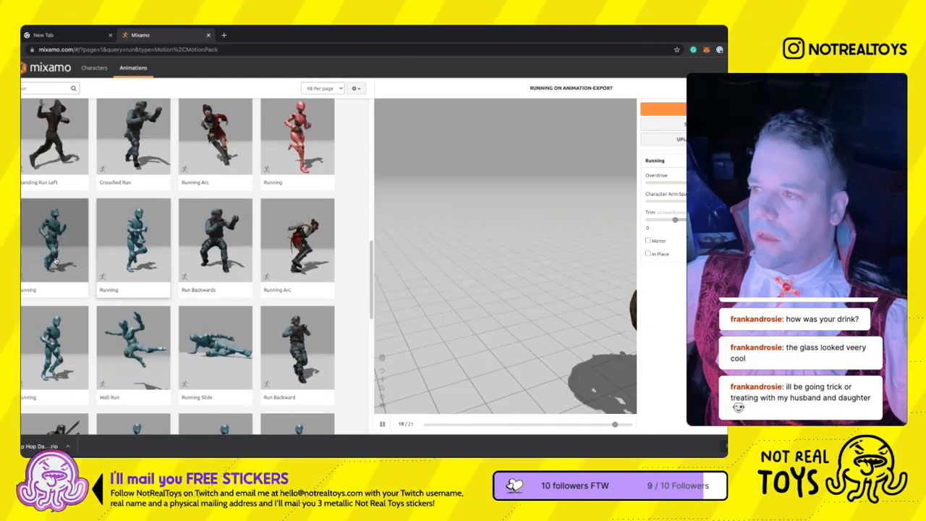
click(649, 253)
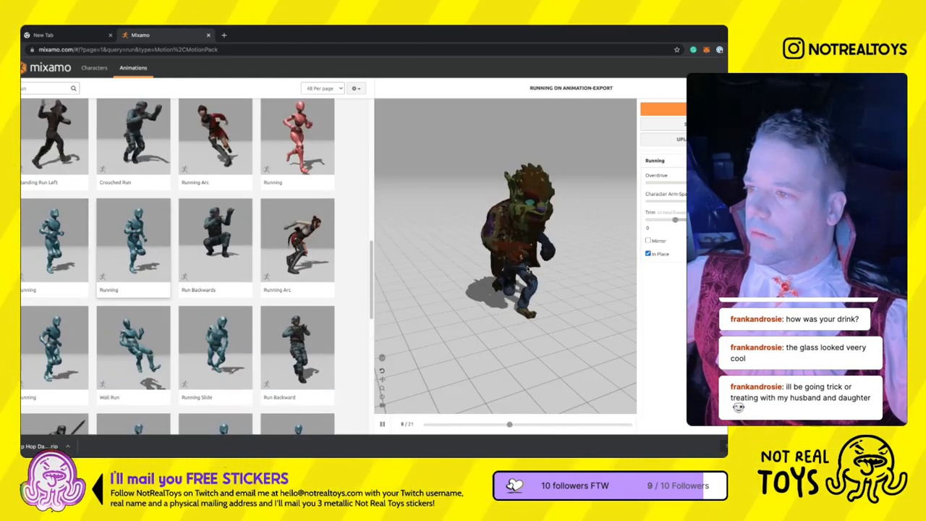
click(63, 265)
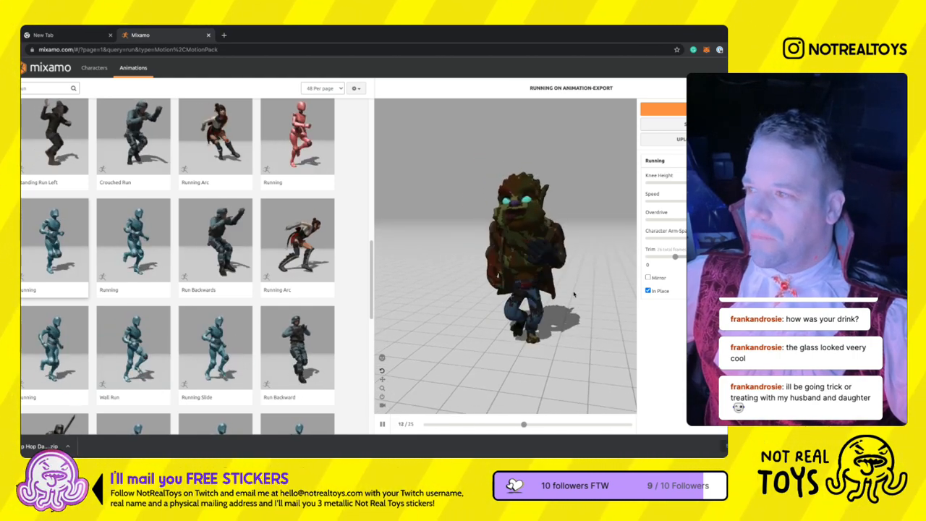
- Try the Standard Run animation on the werewolf with In Place enabled
scroll(211, 371, down, 2)
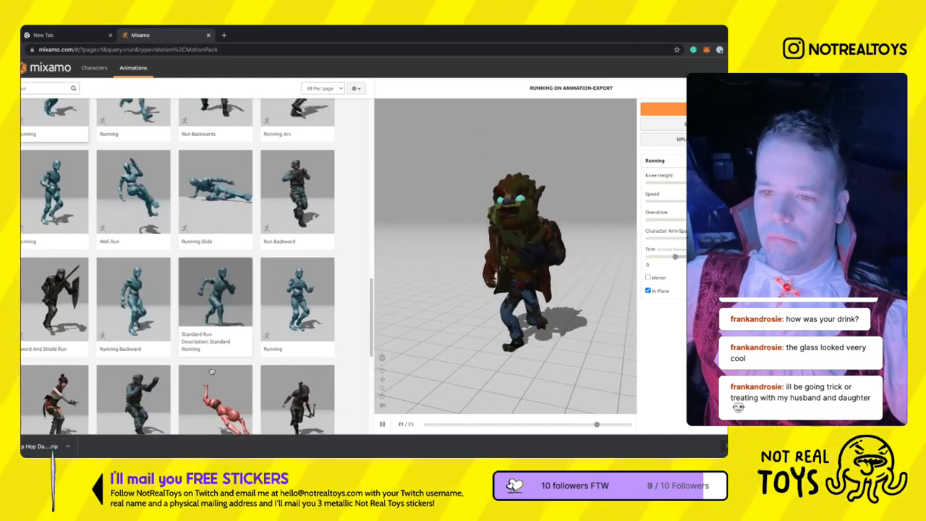
scroll(211, 372, down, 2)
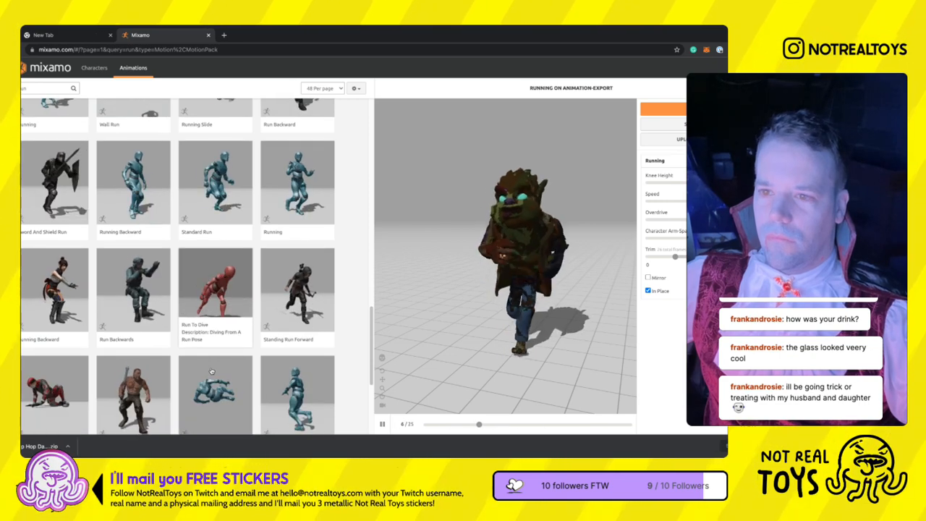
click(215, 185)
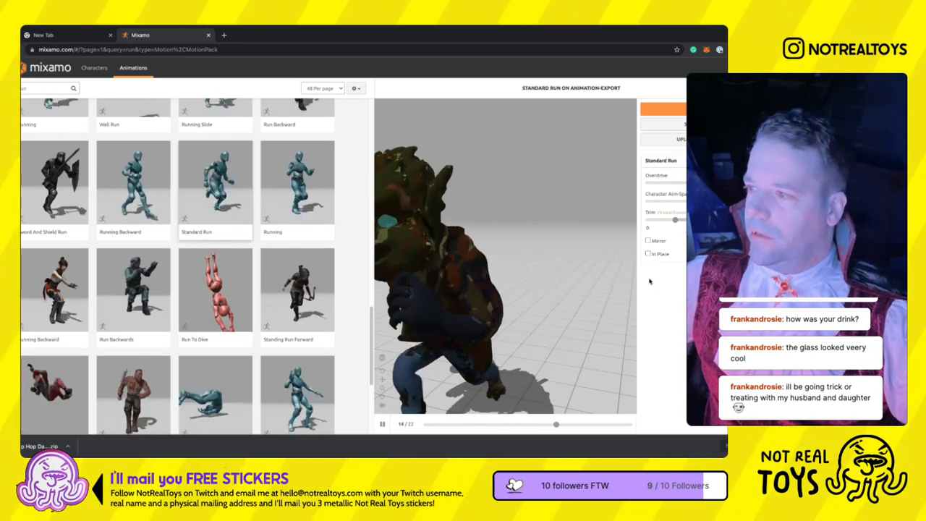
click(648, 253)
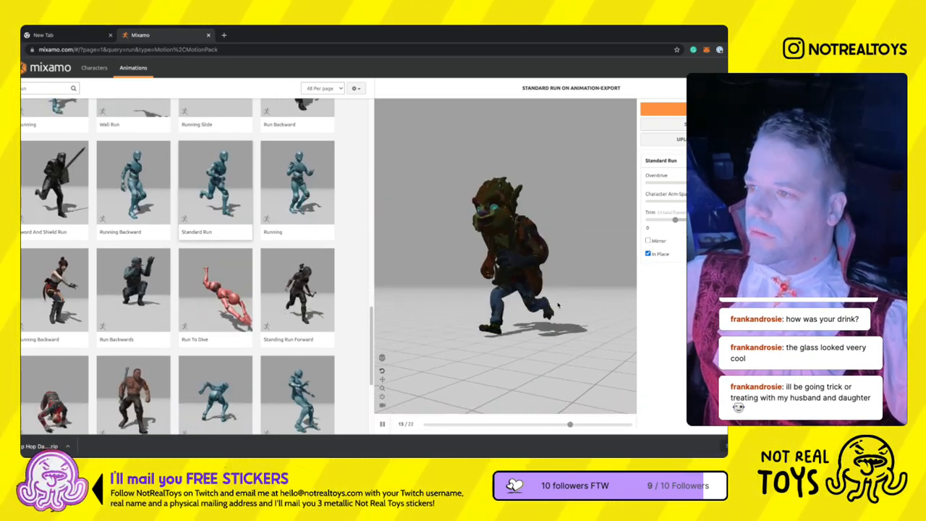
- Try the Run Backward animation on the werewolf with In Place enabled
scroll(268, 322, down, 2)
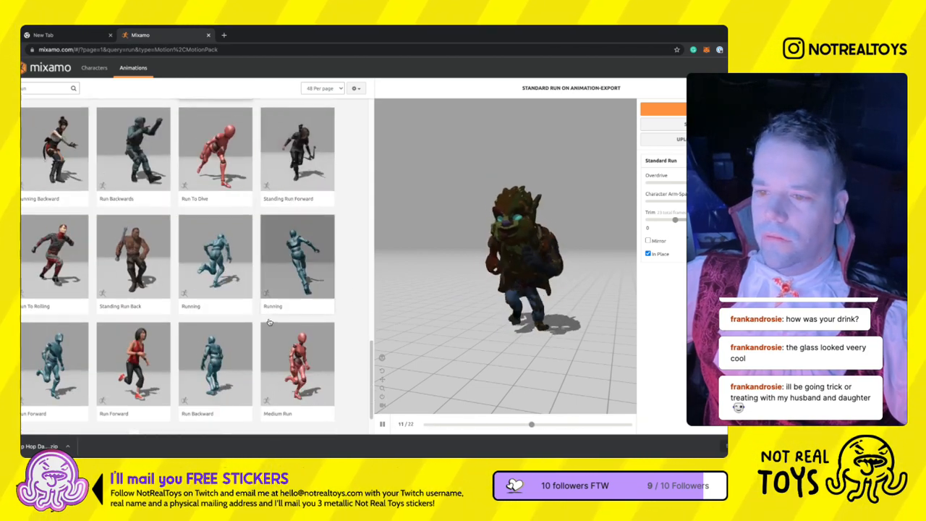
scroll(269, 321, down, 1)
scroll(269, 322, down, 1)
click(215, 325)
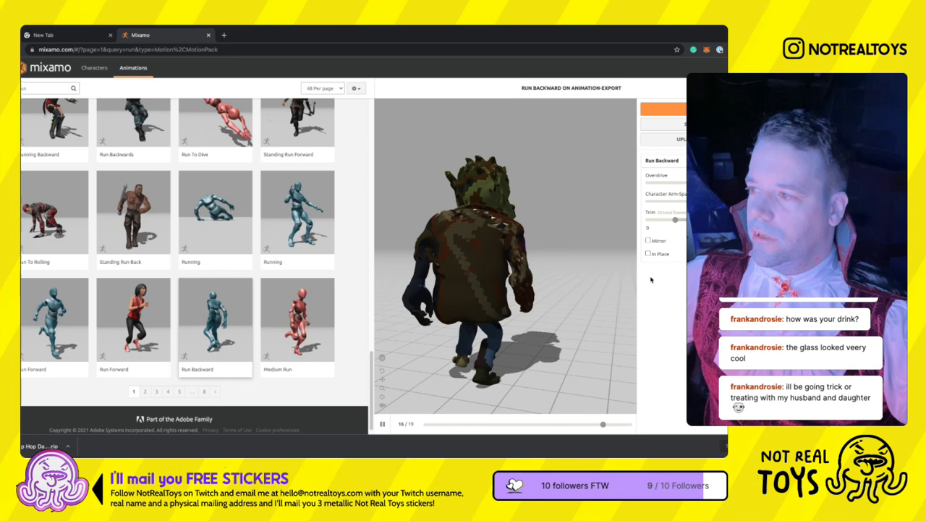
click(648, 253)
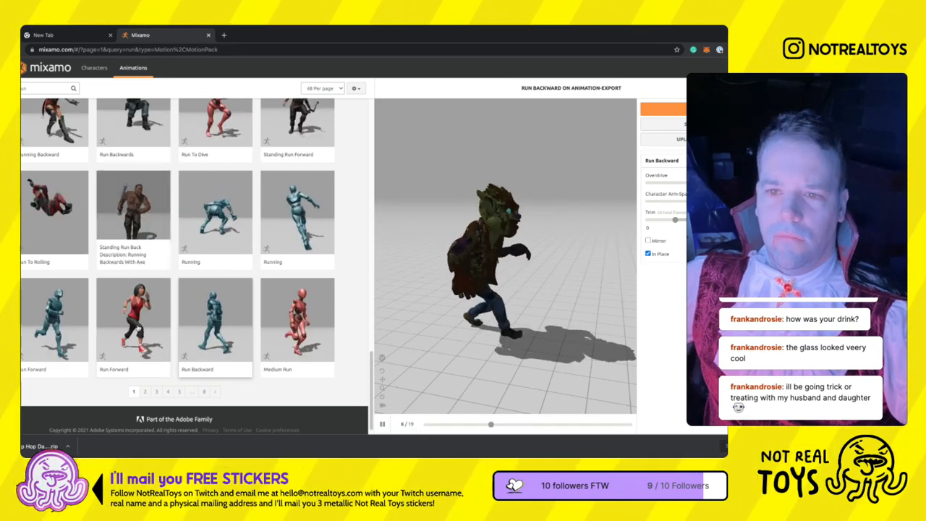
- Apply Running Crawl from the second page of run results, view it from another angle, and enable In Place
click(215, 391)
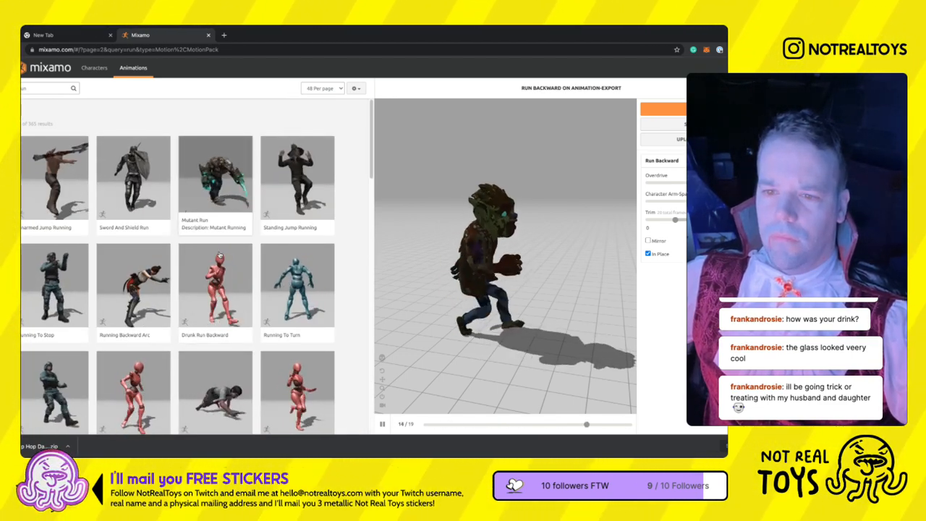
scroll(220, 256, down, 1)
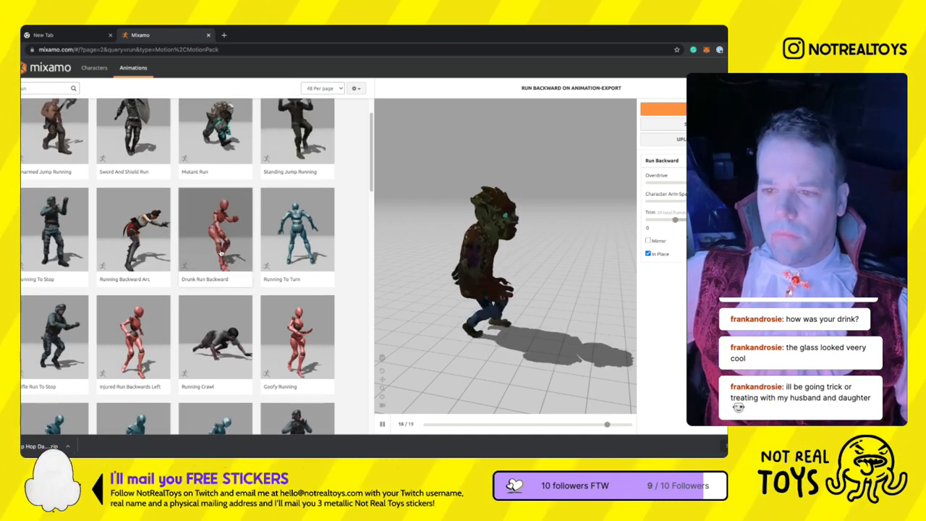
click(250, 335)
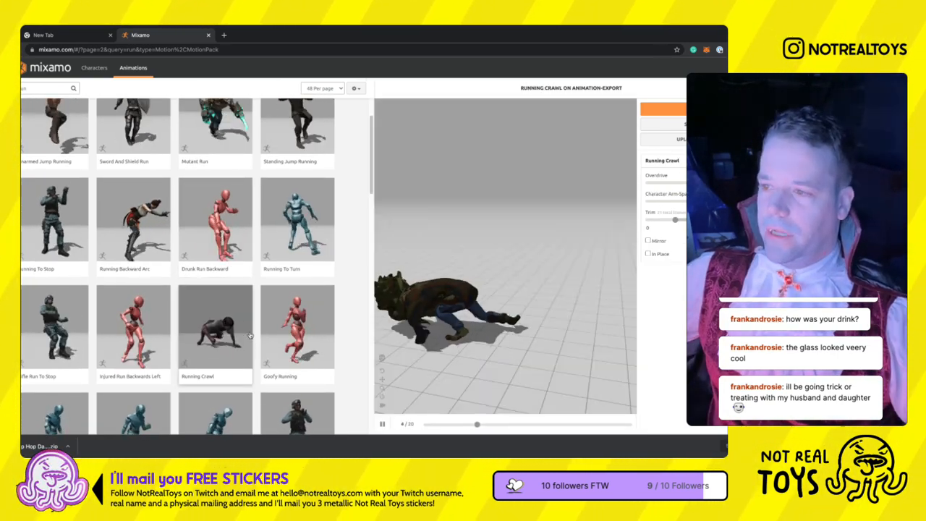
drag(534, 299, 641, 284)
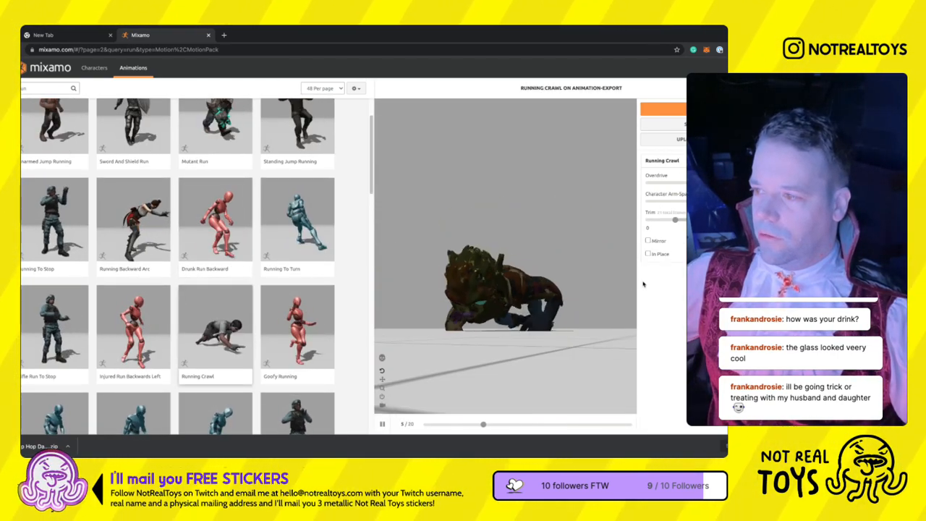
click(648, 254)
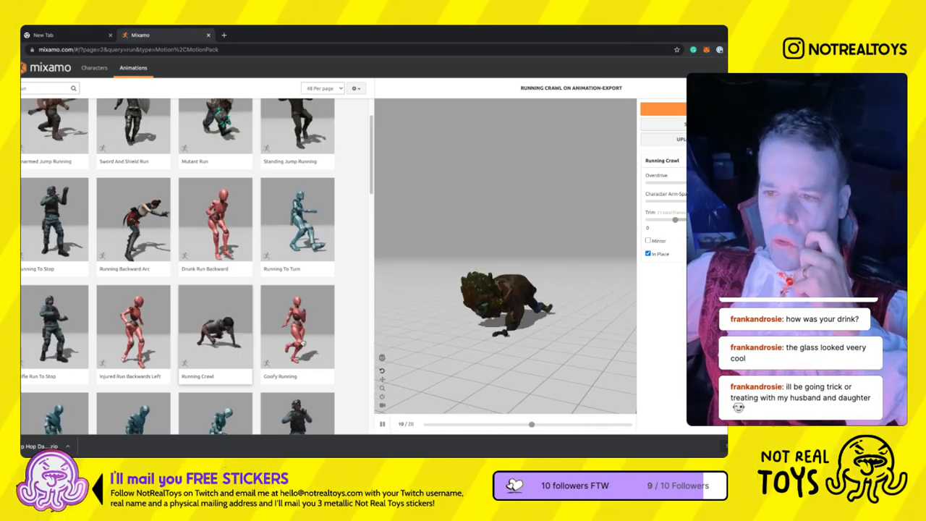
- Browse further run animations and try Running Turn 180 on the werewolf
scroll(343, 338, down, 2)
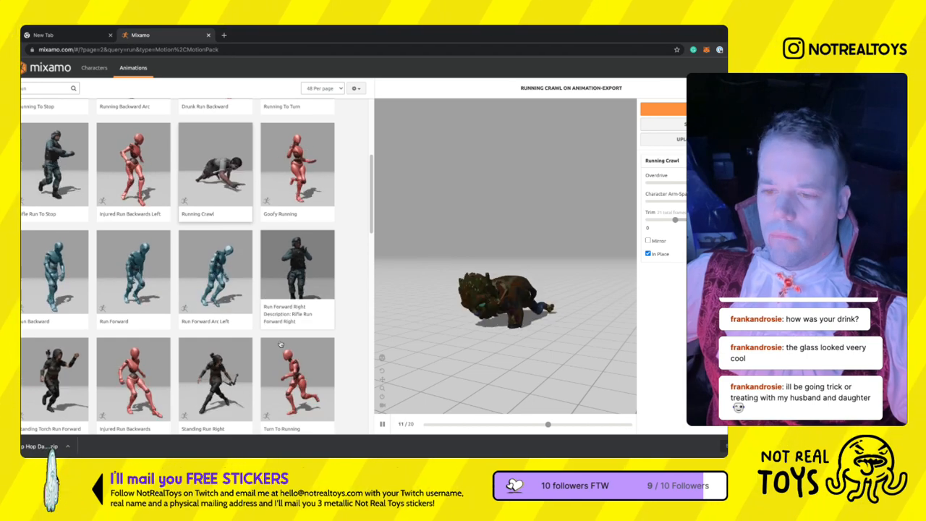
scroll(281, 344, down, 3)
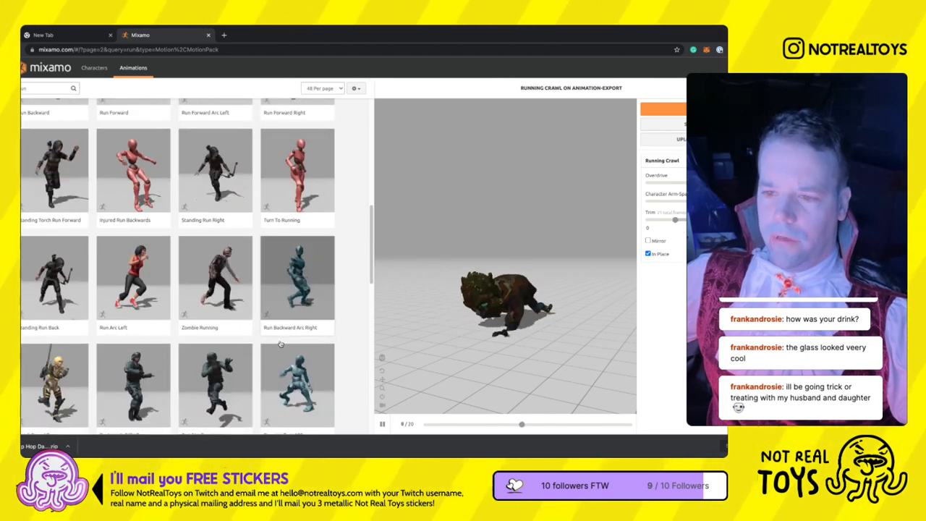
scroll(281, 344, down, 2)
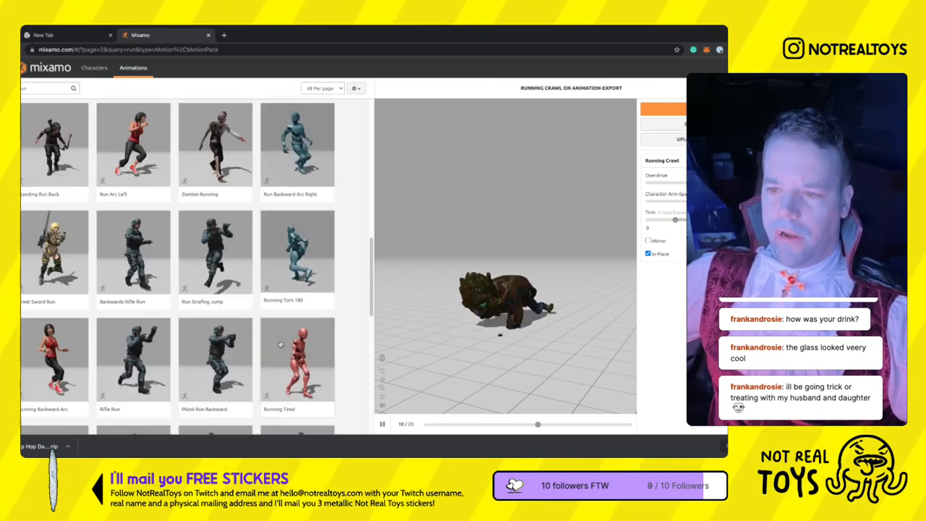
scroll(281, 344, down, 1)
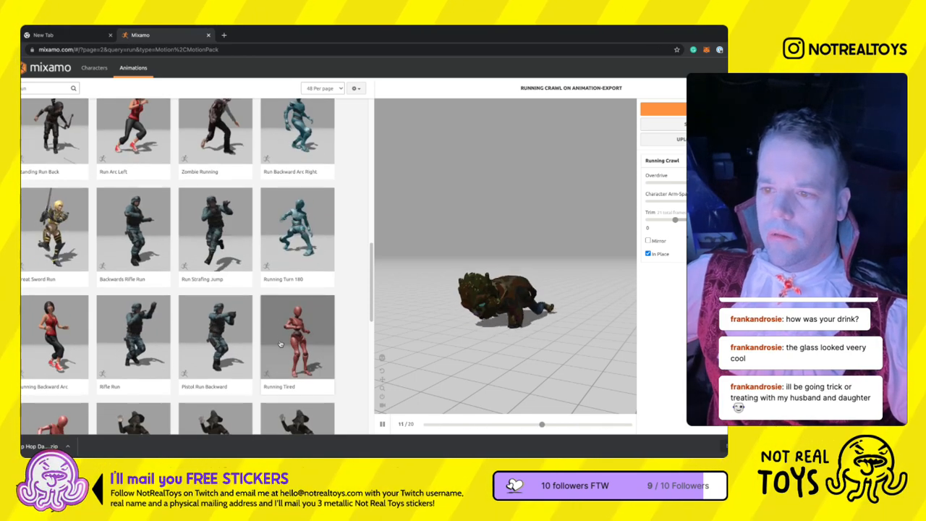
click(298, 230)
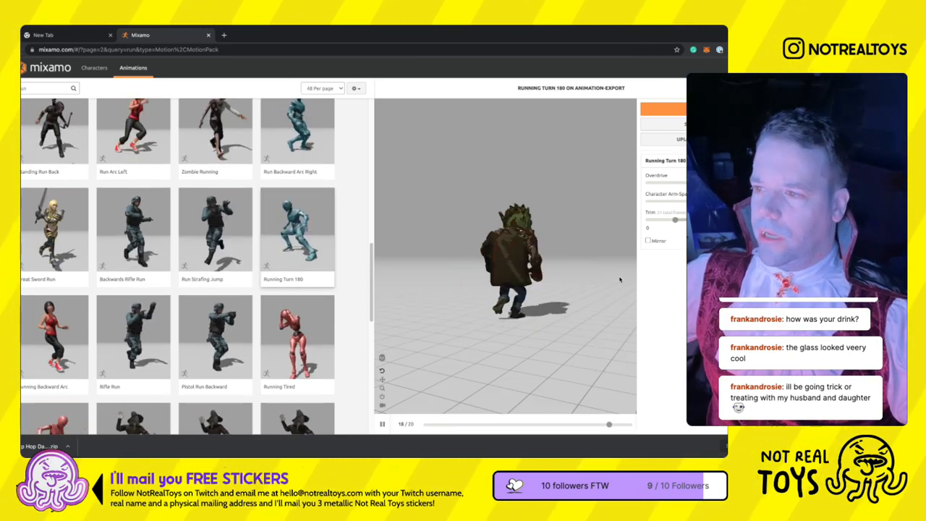
- Preview Running Tired on the werewolf, then replace it with the Injured Run Jump animation
scroll(184, 346, down, 1)
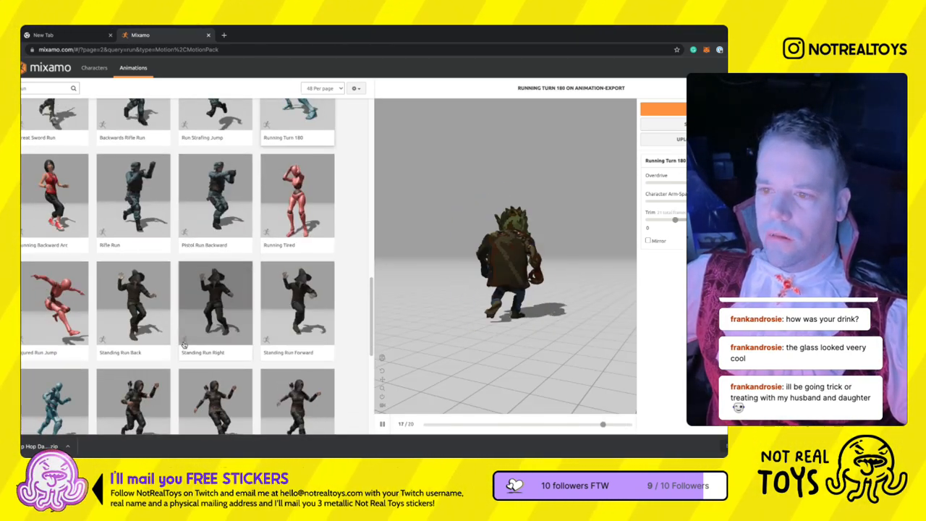
click(291, 219)
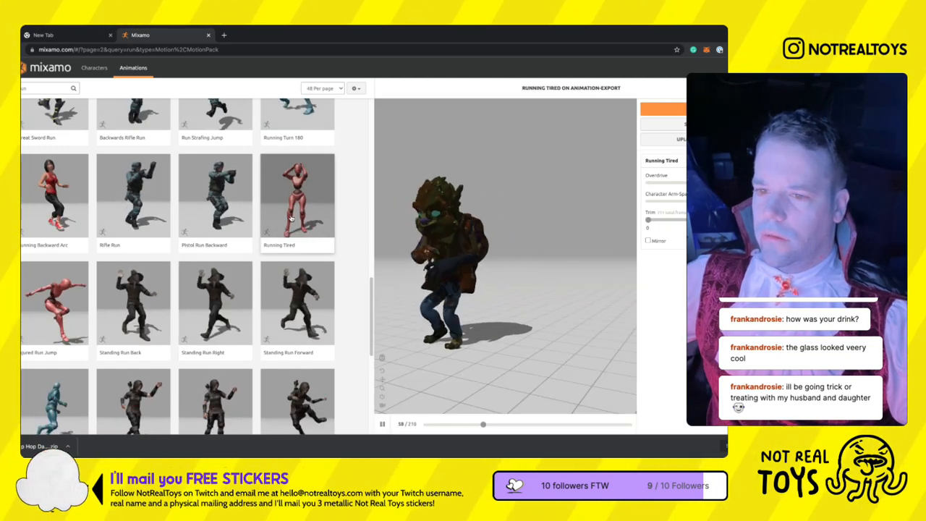
scroll(112, 343, down, 2)
click(45, 217)
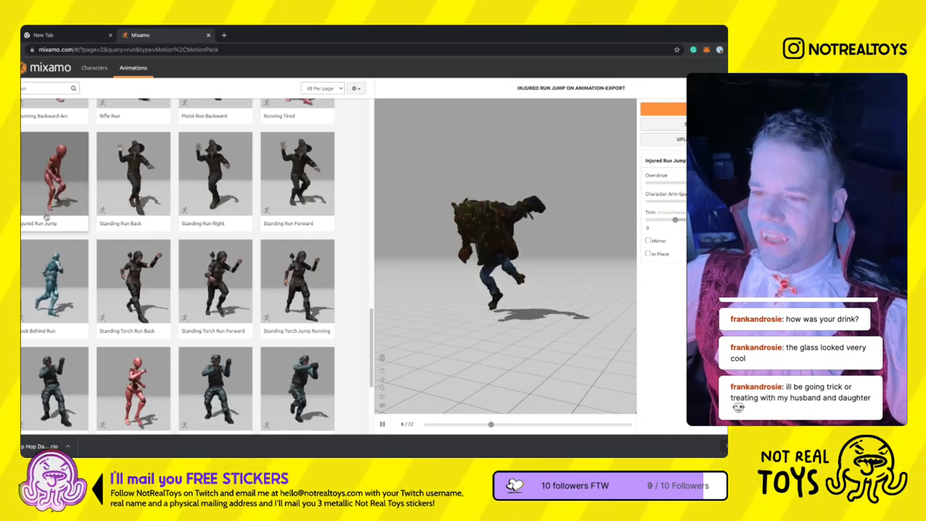
- Look through the third page of run animation results for a motion that suits the werewolf
scroll(223, 433, down, 2)
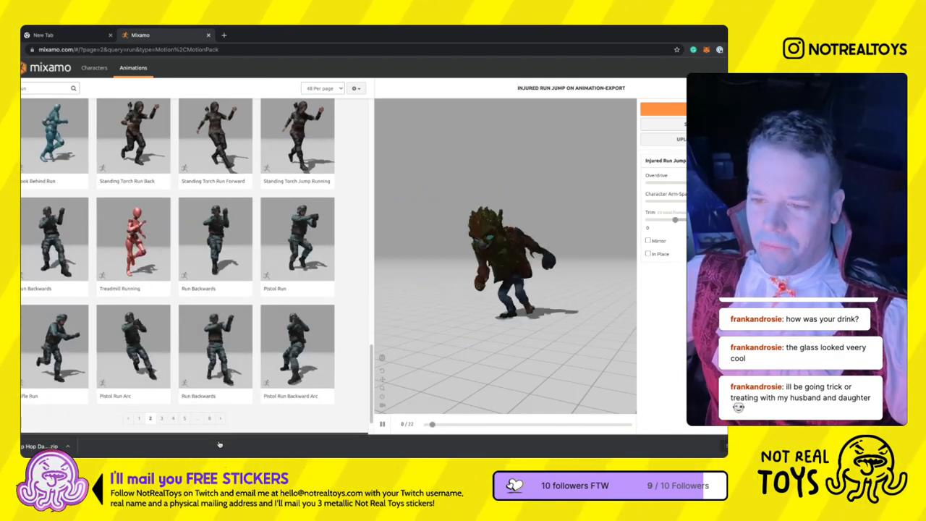
click(220, 418)
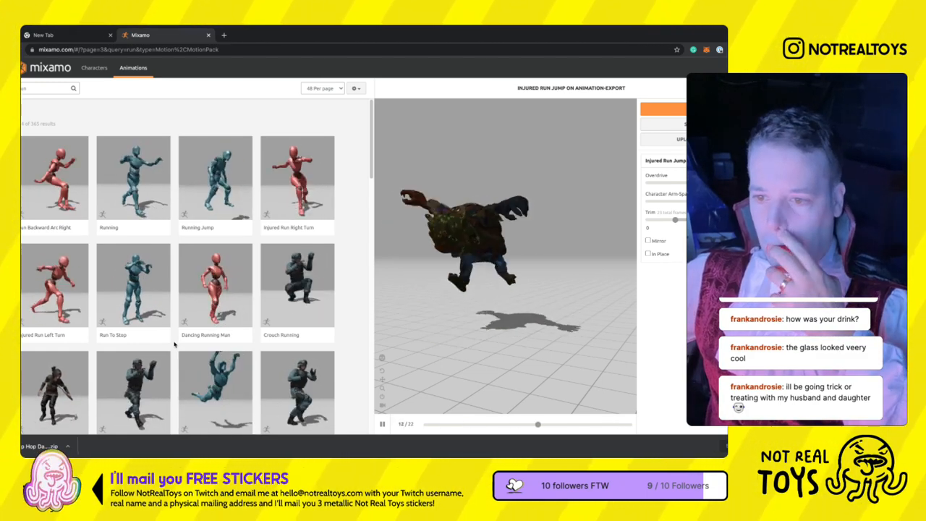
scroll(173, 345, down, 3)
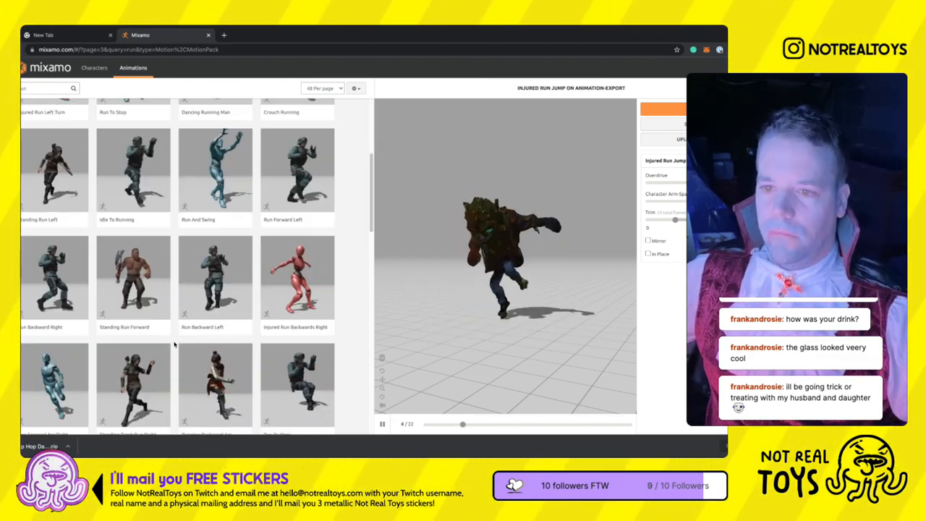
scroll(173, 345, down, 5)
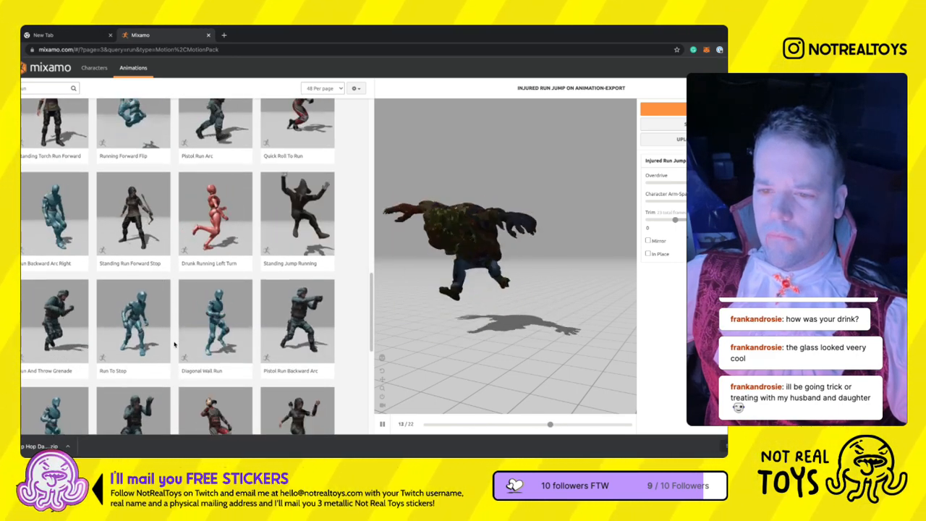
scroll(174, 346, down, 3)
scroll(173, 345, down, 3)
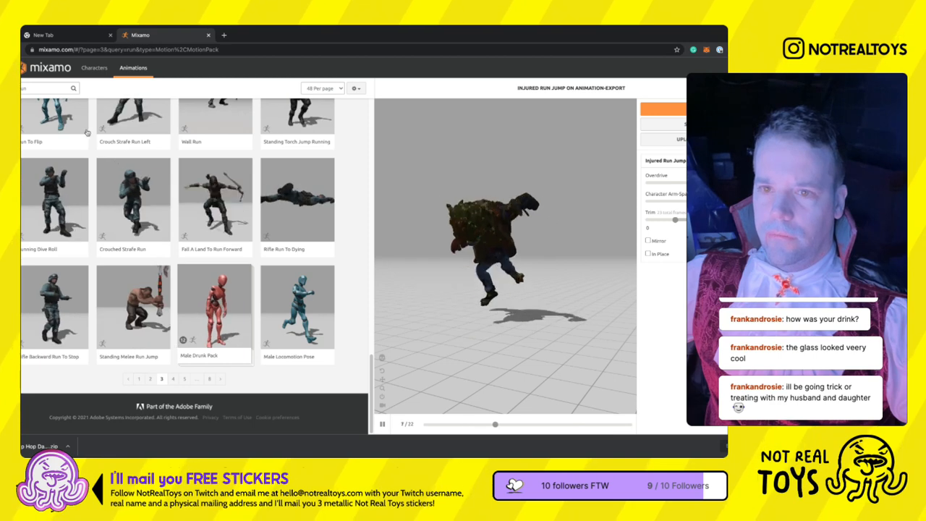
- Search the animations for "scared" and apply the Terrified animation to the werewolf
text(scared)
key(Return)
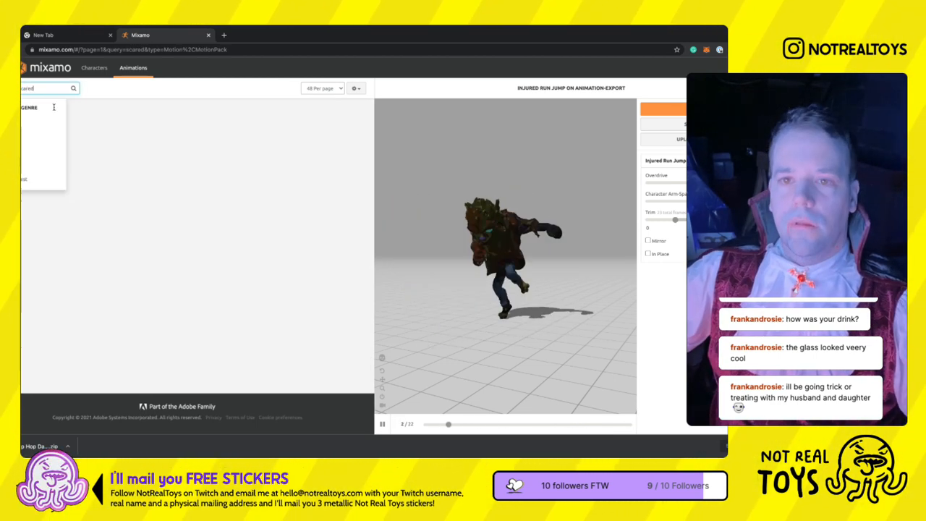
click(154, 208)
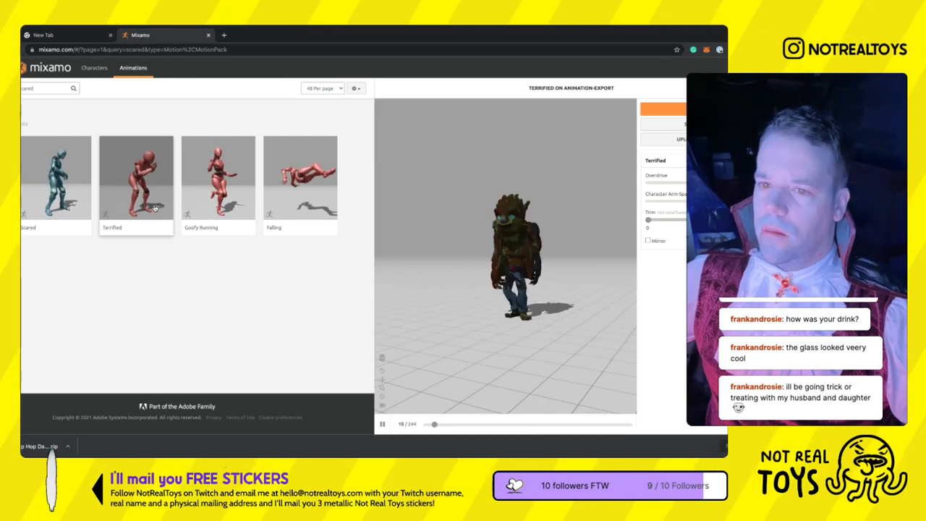
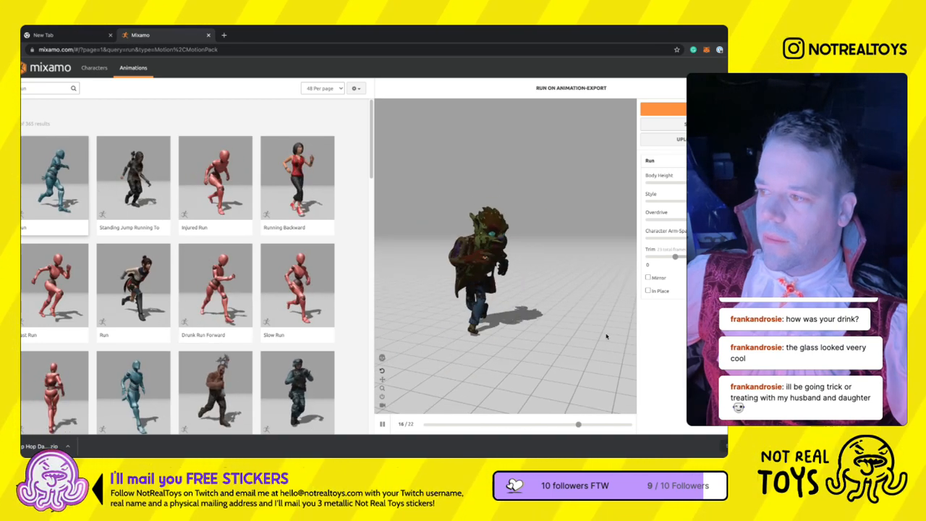
- Preview the Run animation in place, then apply a Running animation to the werewolf with In Place enabled
click(648, 290)
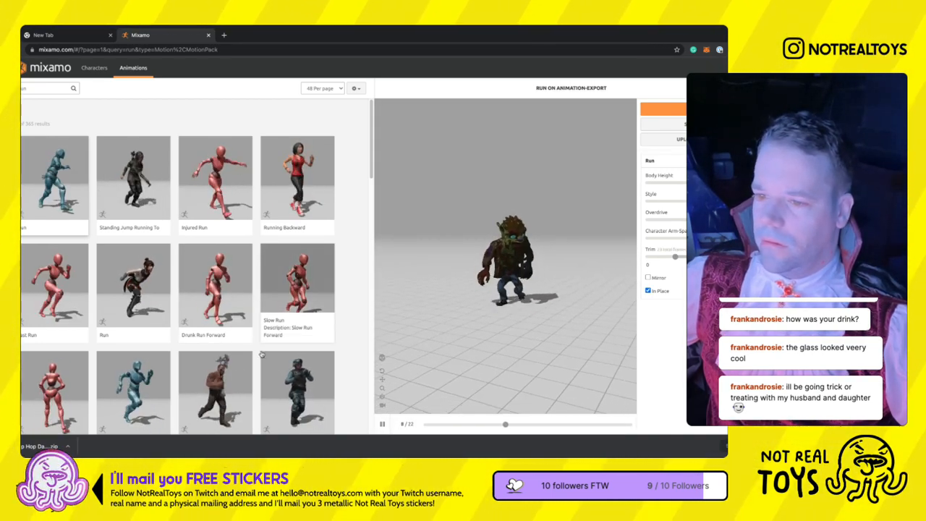
scroll(309, 405, down, 2)
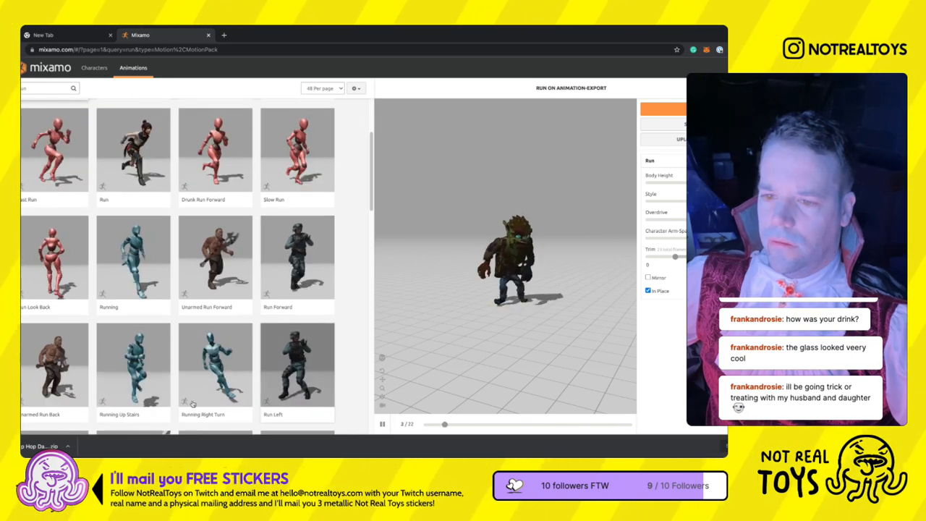
click(147, 297)
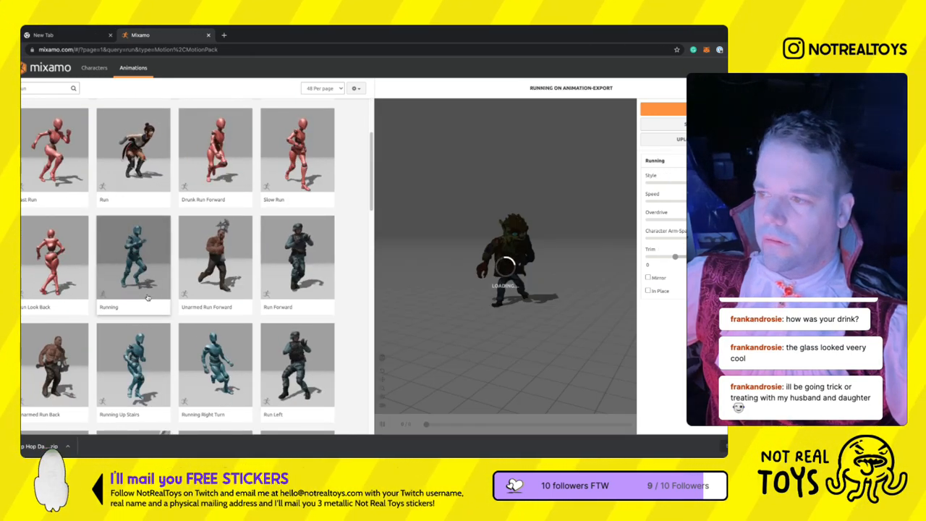
scroll(225, 317, down, 8)
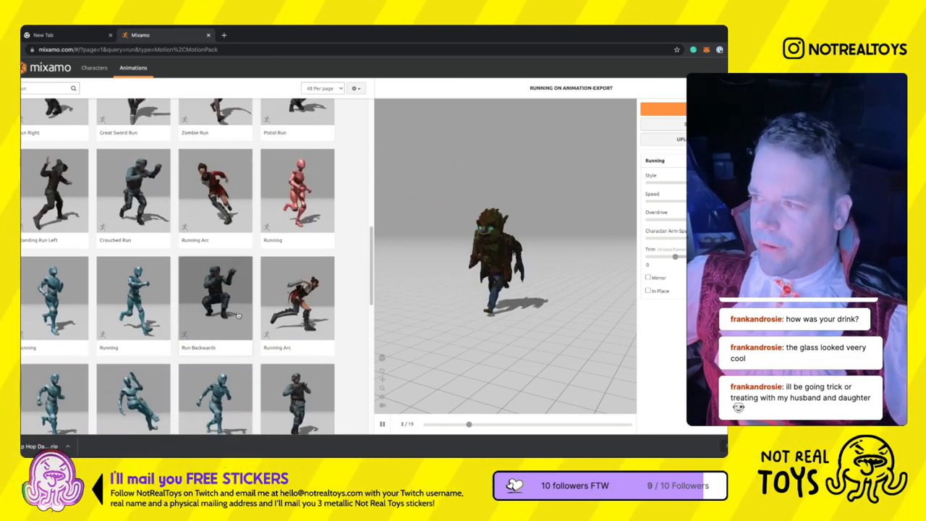
click(648, 290)
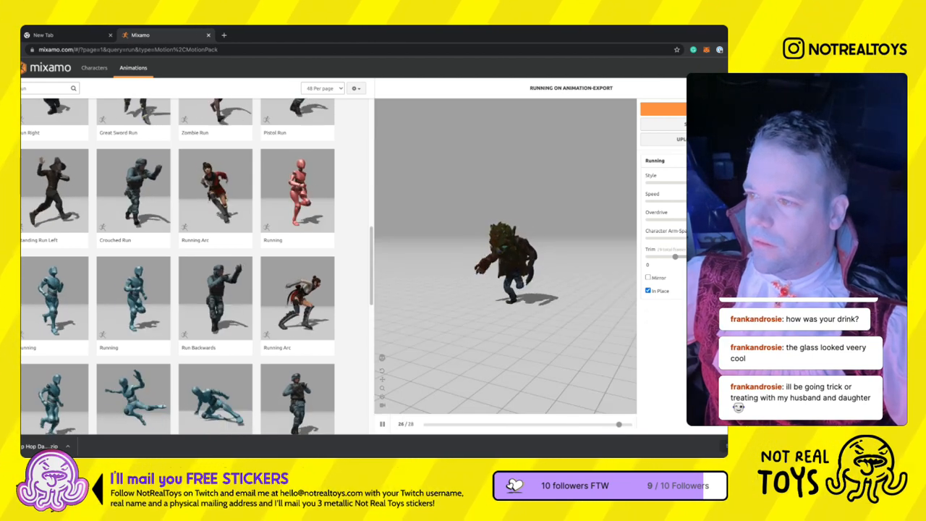
- Adjust the Running animation's style and character arm-space settings and review the motion from the front
drag(543, 321, 519, 319)
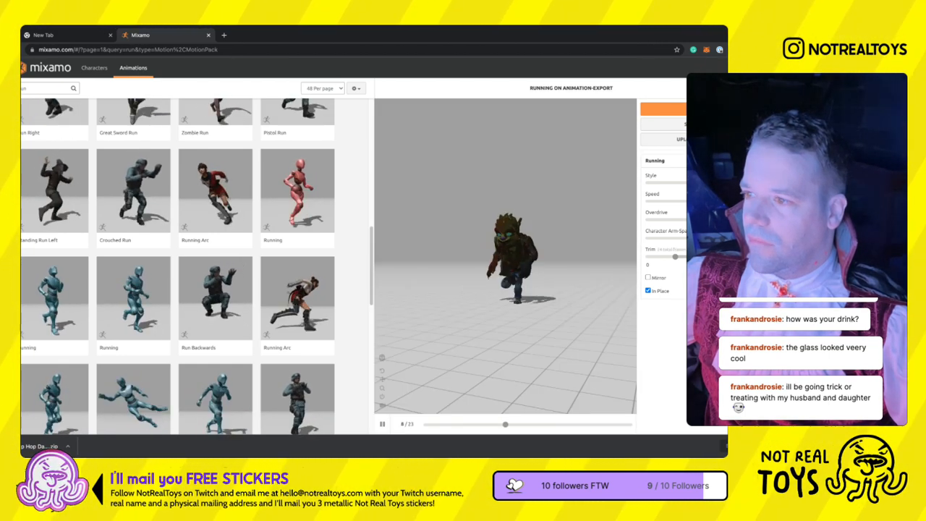
scroll(580, 235, up, 3)
drag(539, 240, 565, 241)
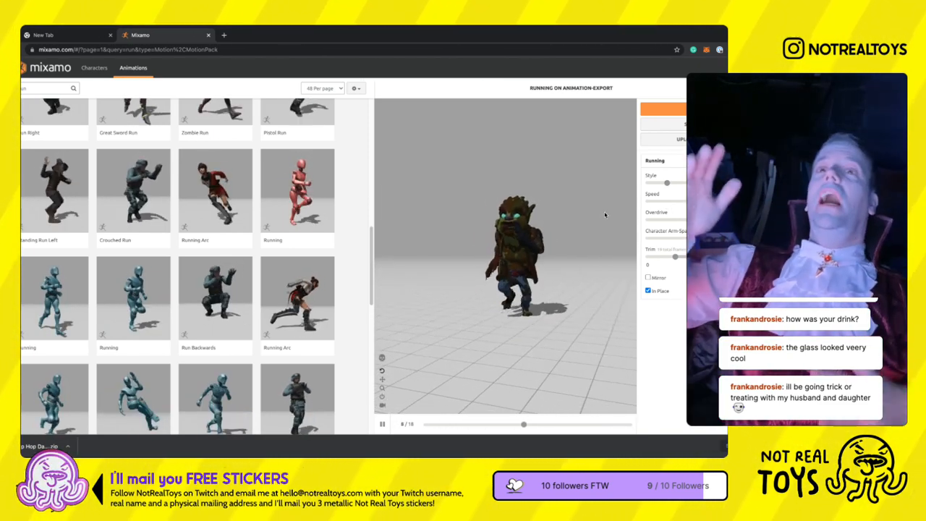
click(658, 209)
drag(658, 209, 673, 208)
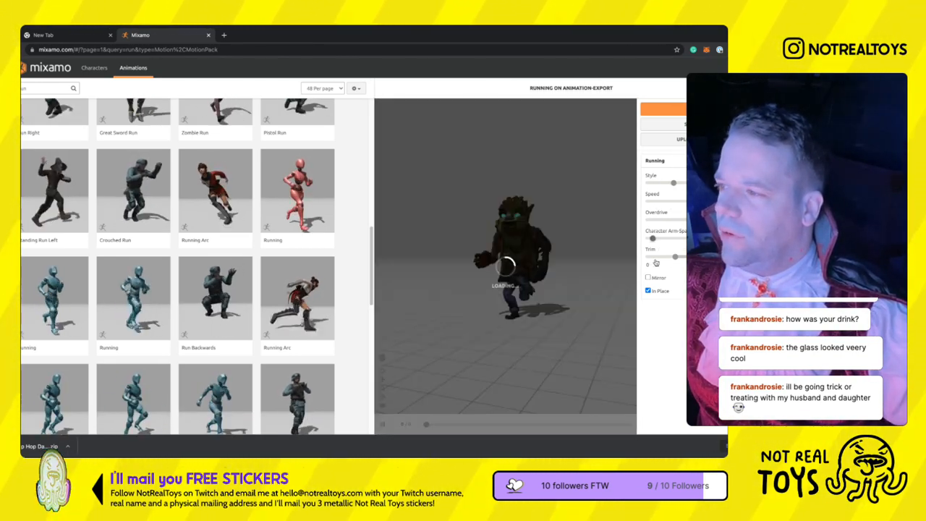
drag(655, 262, 696, 259)
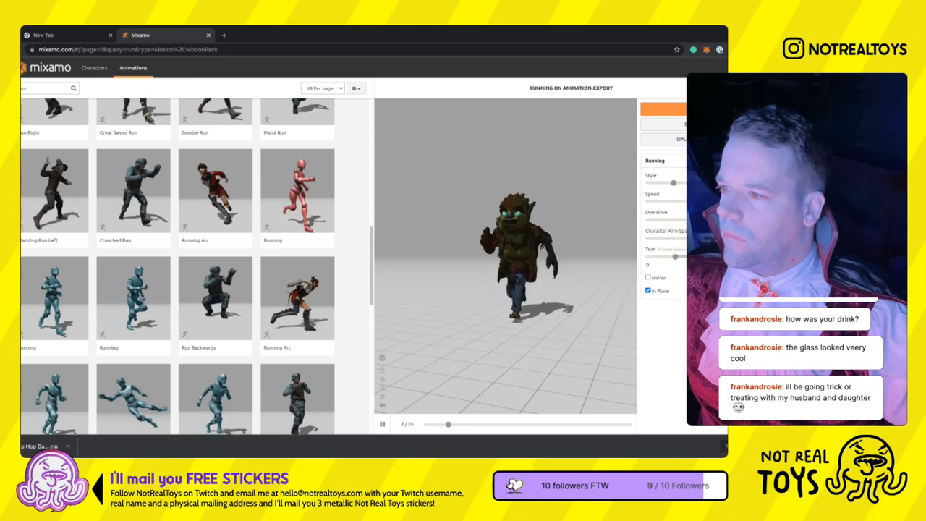
click(382, 424)
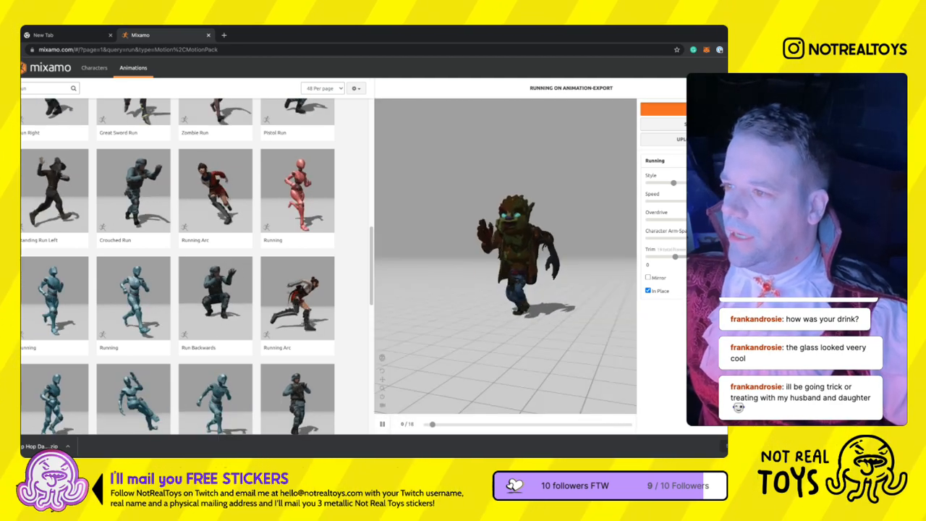
- Download the Running animation as Collada (.dae) with skin at 24 frames per second and no keyframe reduction
click(677, 109)
click(329, 175)
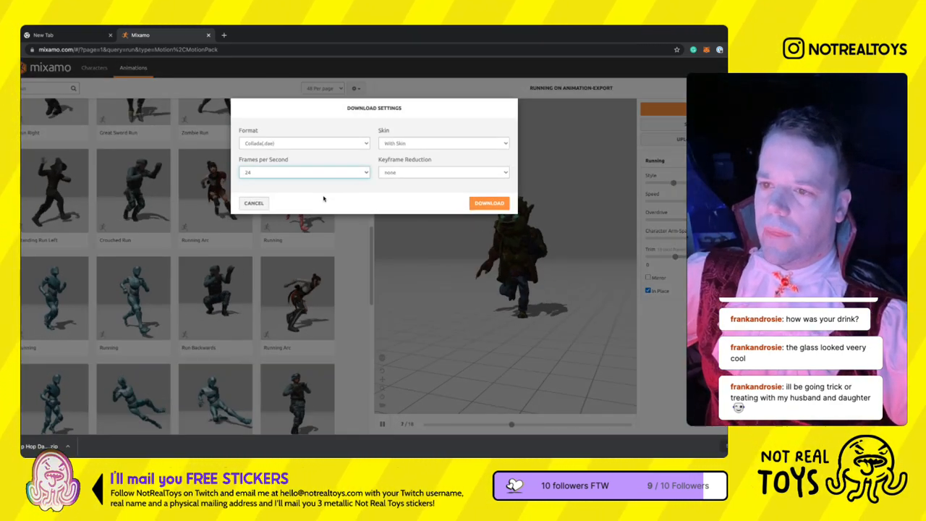
click(322, 207)
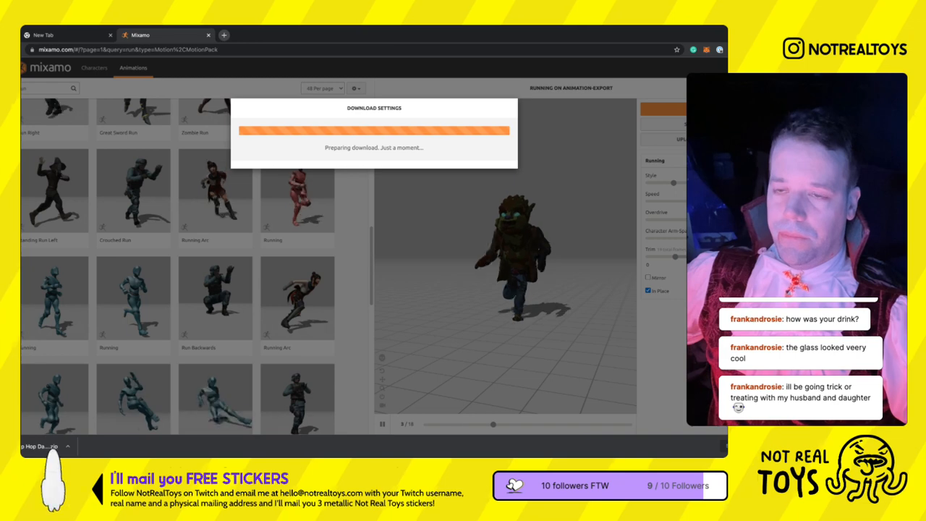
- Search Google Images for "cat body" in a new browser tab and view the sitting cat and Body Condition Score pictures
key(ctrl+t)
text(cat body)
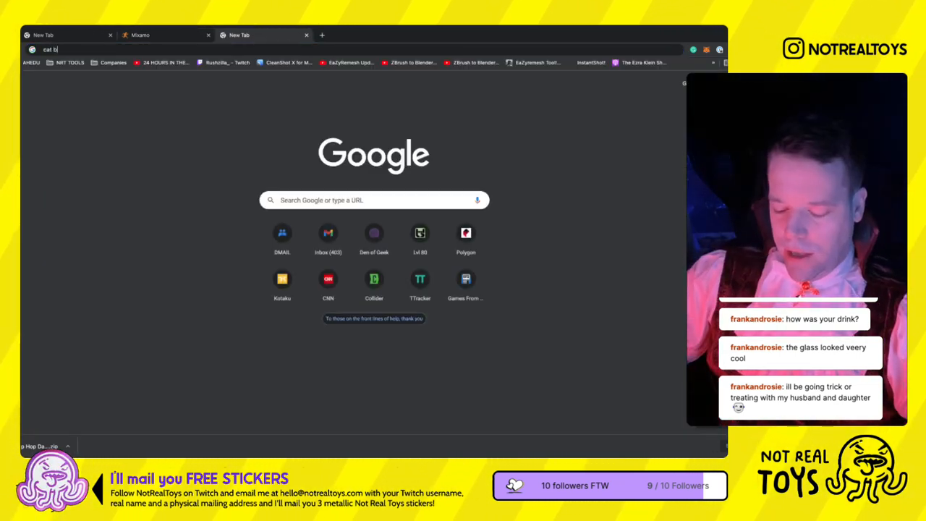
key(Return)
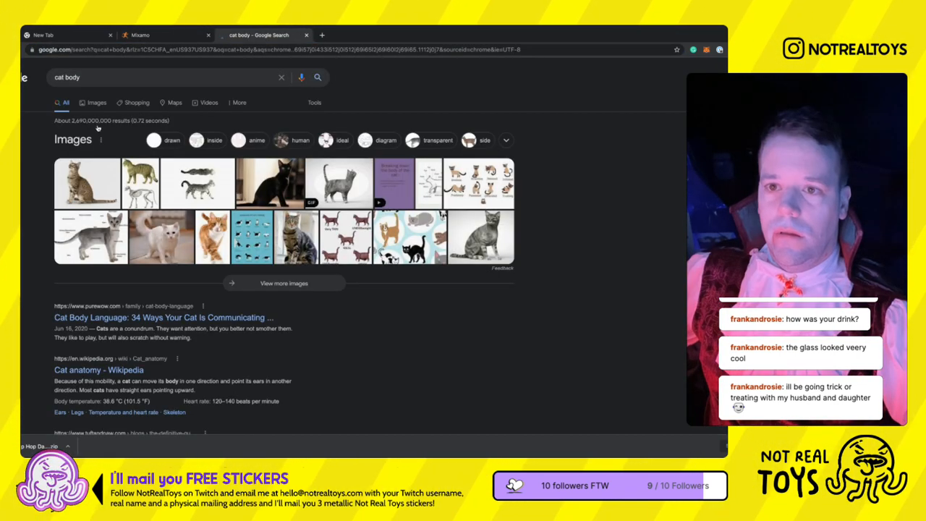
click(98, 129)
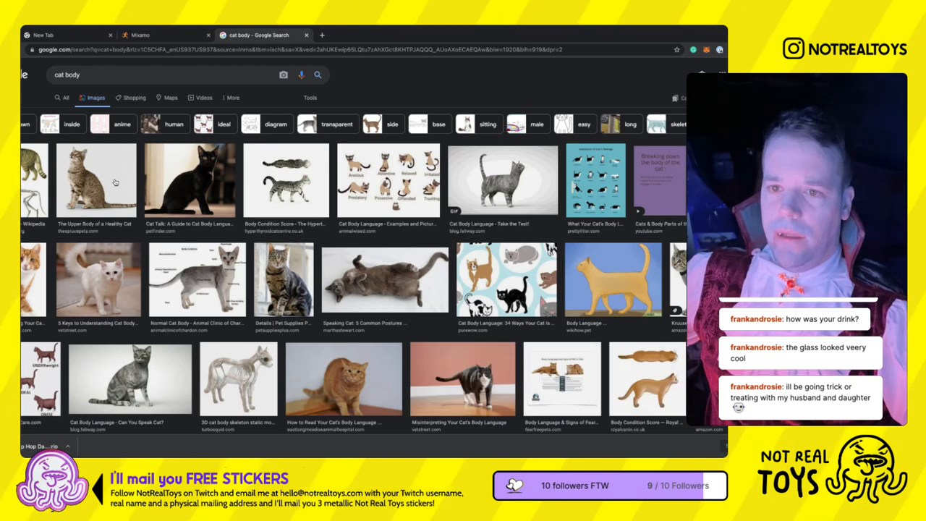
click(102, 184)
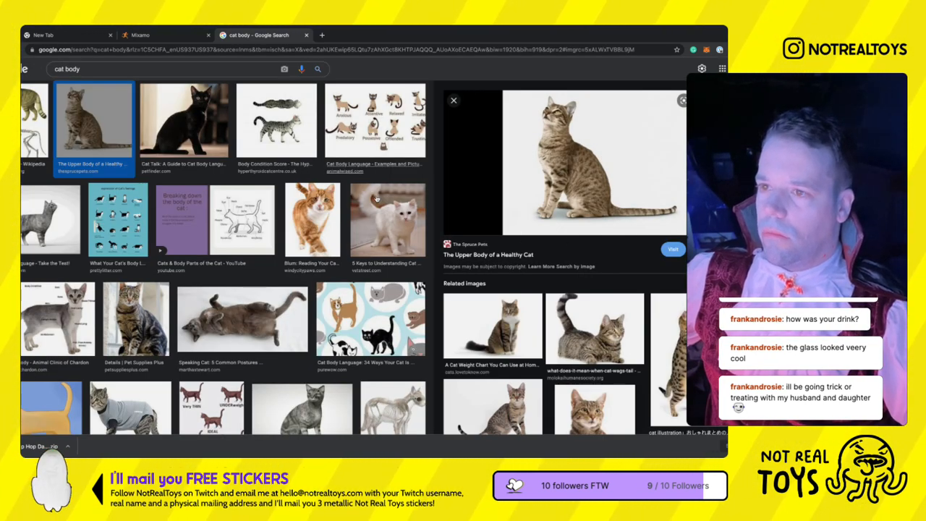
click(276, 123)
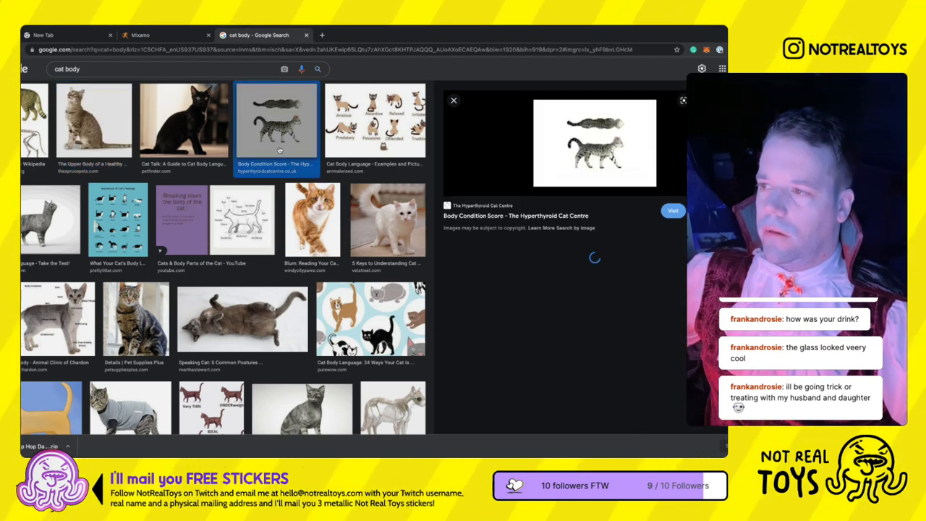
- Search Google Images for "cat running", examine the Ginger Cat Running picture, and return to the Mixamo page
key(BackSpace)
key(BackSpace)
key(BackSpace)
key(BackSpace)
text(running)
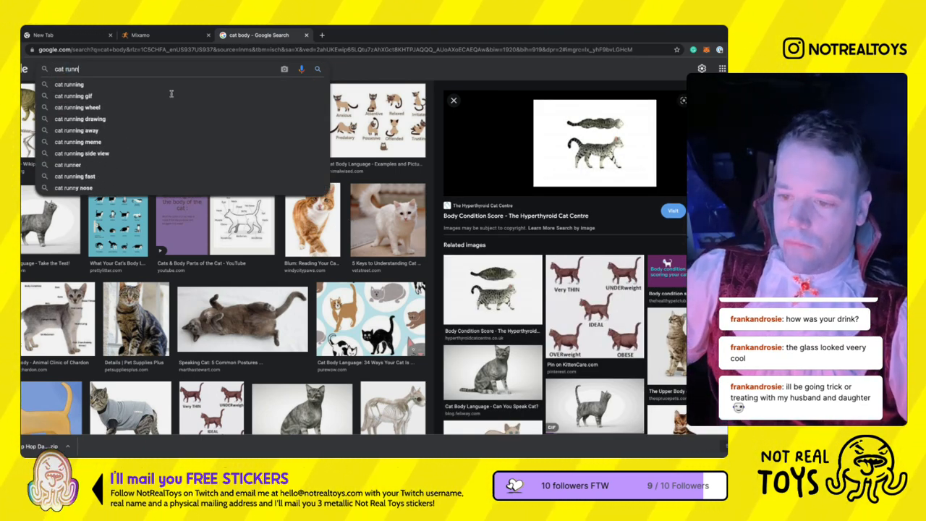
key(Return)
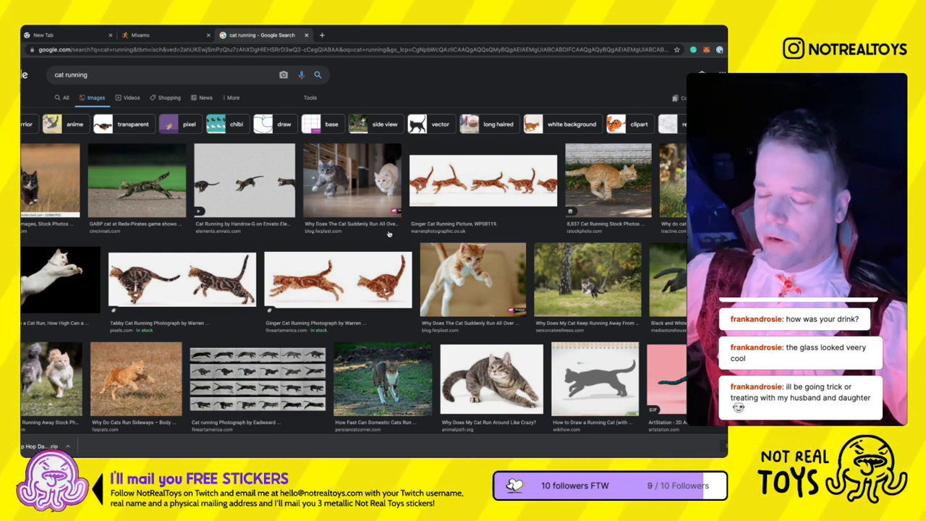
click(371, 307)
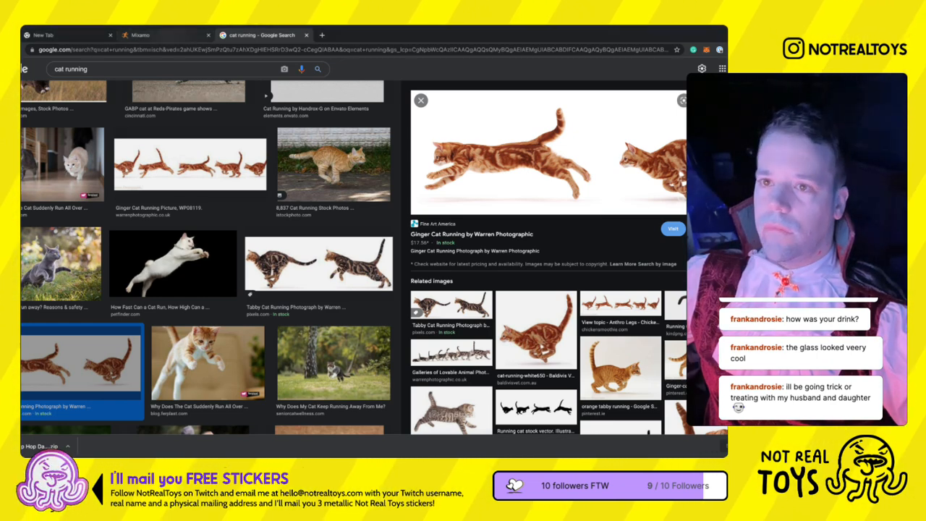
click(153, 35)
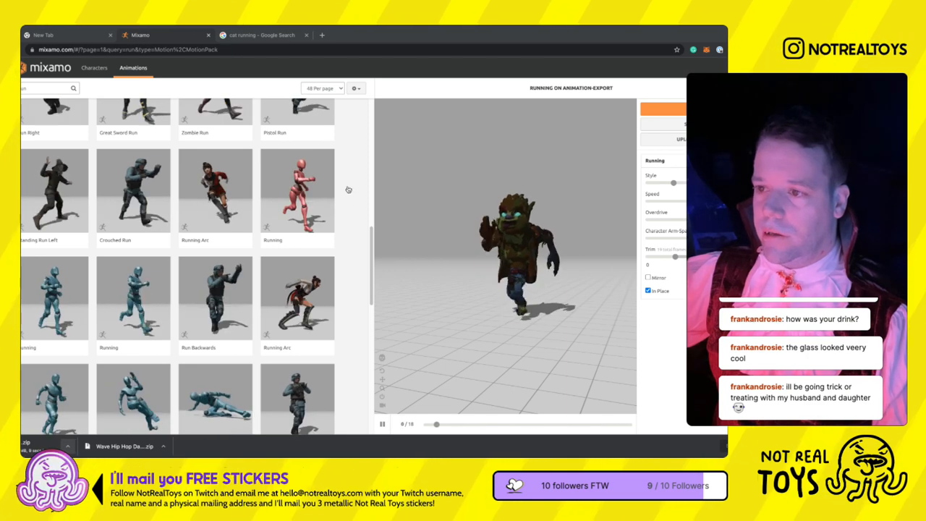
- Switch to Blender, delete the Cube collection together with its cube, and make the Import collection active
key(super+Tab)
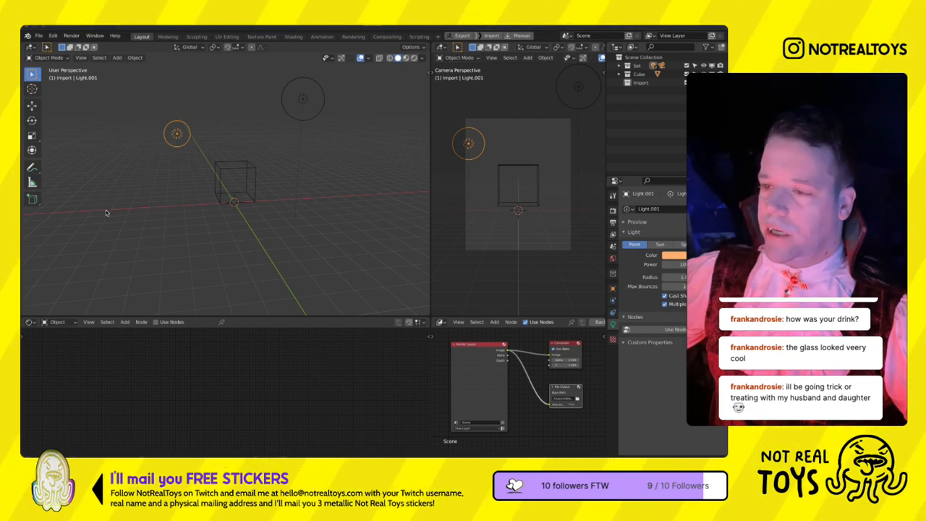
click(149, 209)
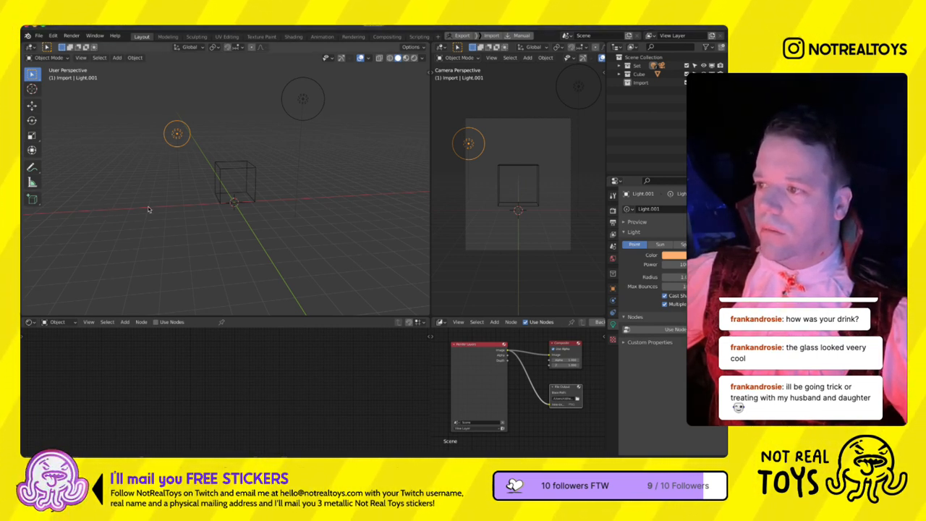
click(645, 109)
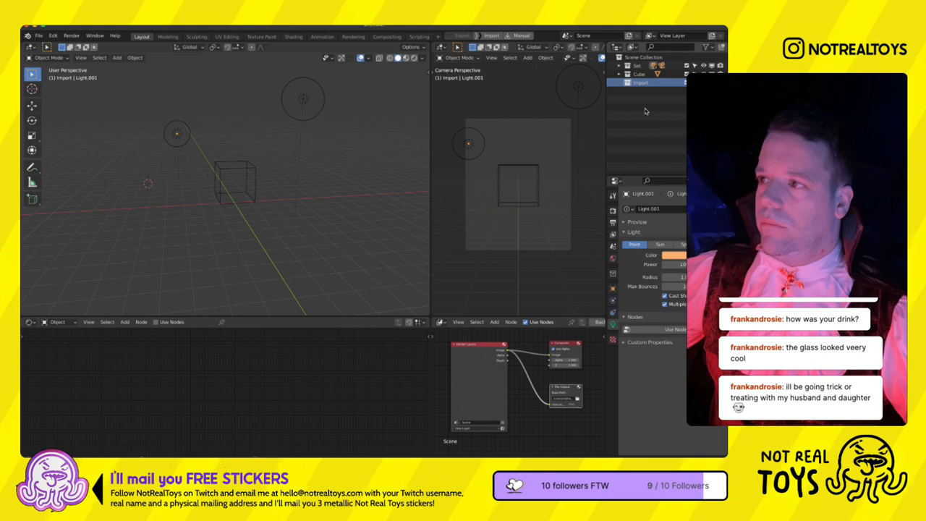
click(638, 100)
right_click(630, 73)
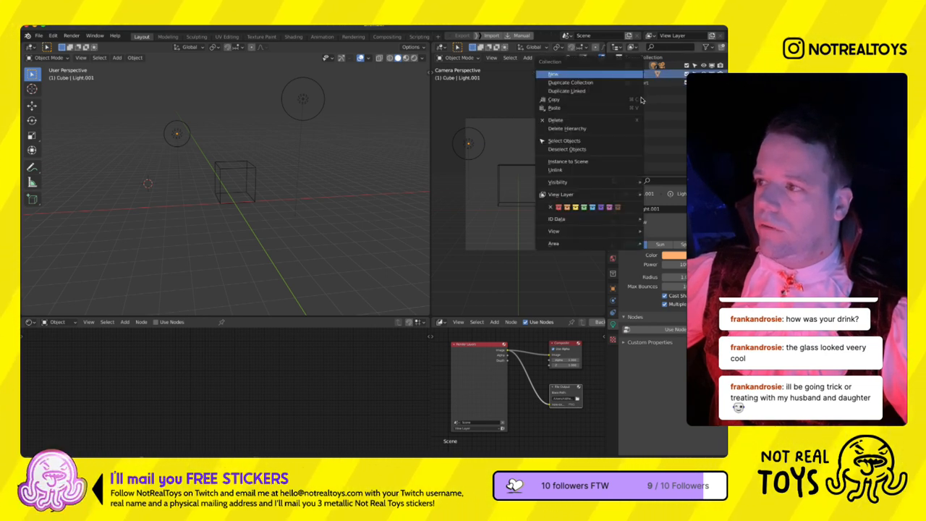
click(596, 151)
click(640, 74)
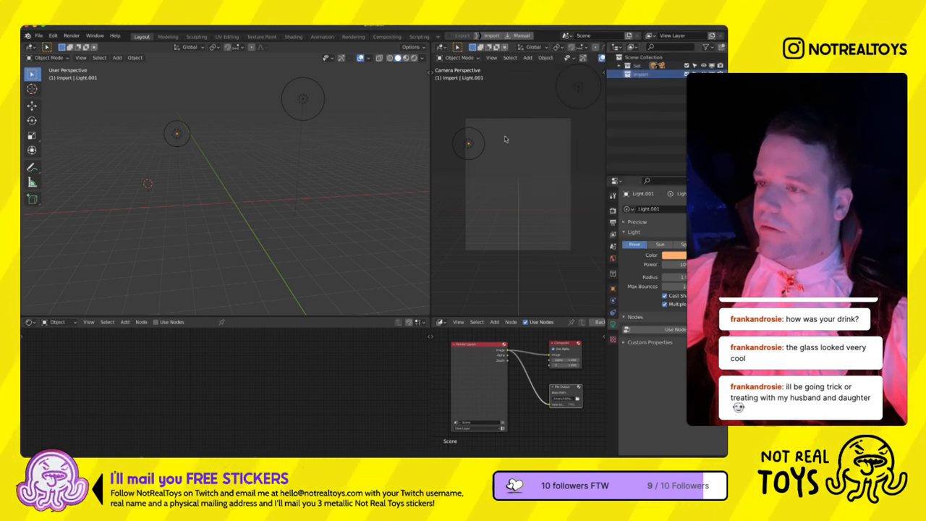
- Reset the 3D cursor to the world origin and import the animated werewolf's Collada file into the Import collection
key(shift+s)
click(200, 229)
click(38, 35)
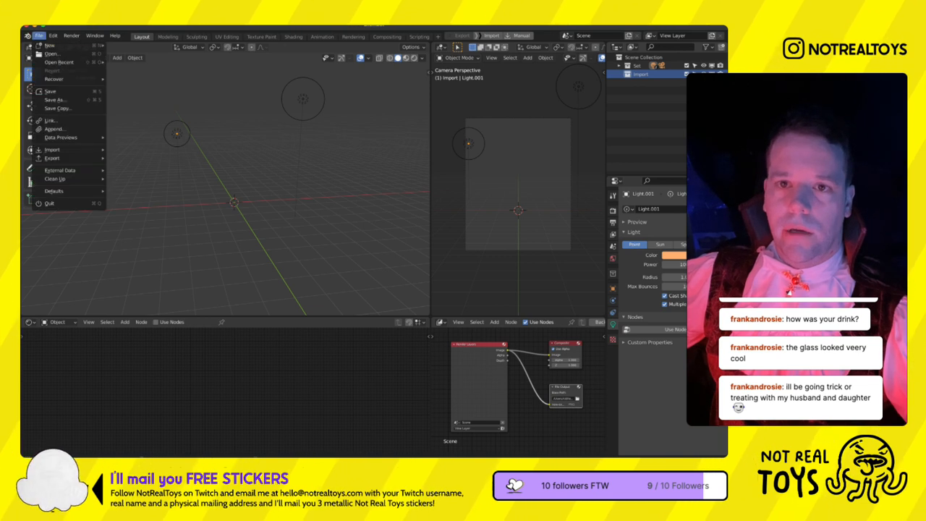
mouse_move(72, 149)
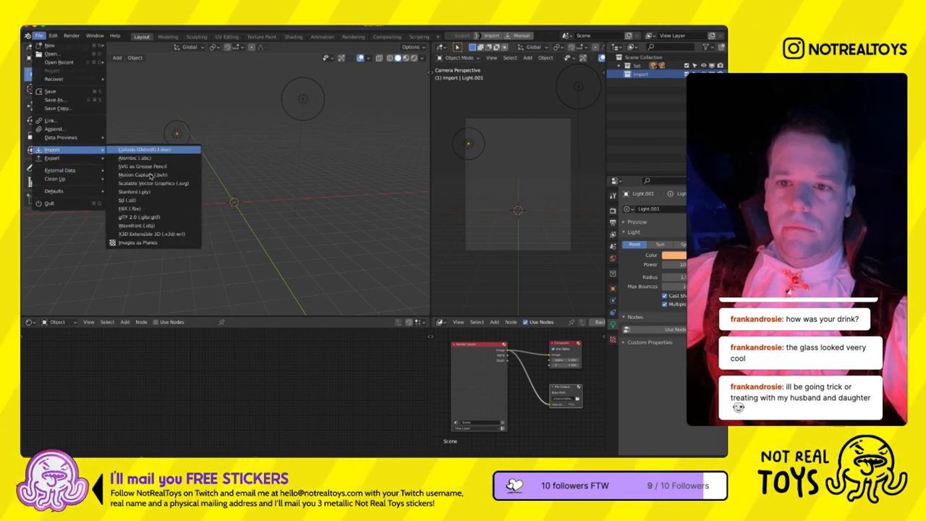
key(Escape)
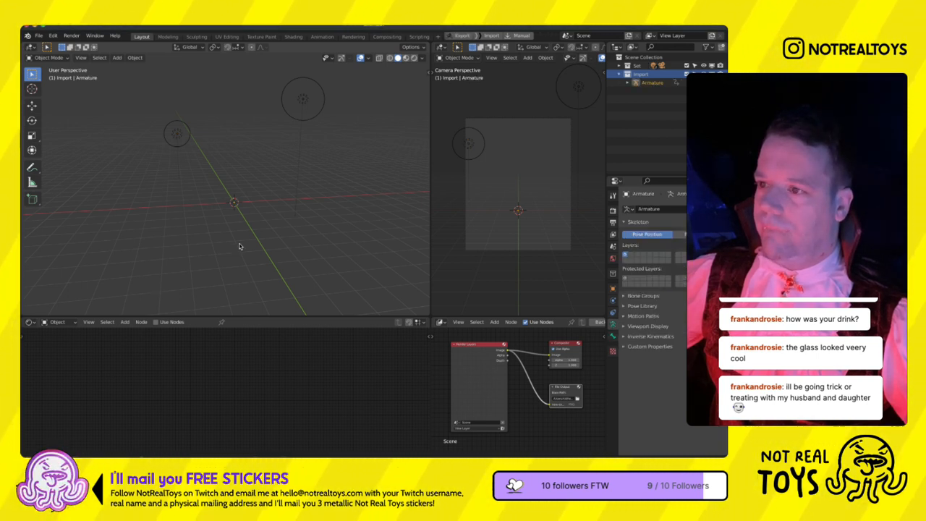
- Scale the imported armature up about 28 times and raise it along Z so its feet stand on the floor line
key(s)
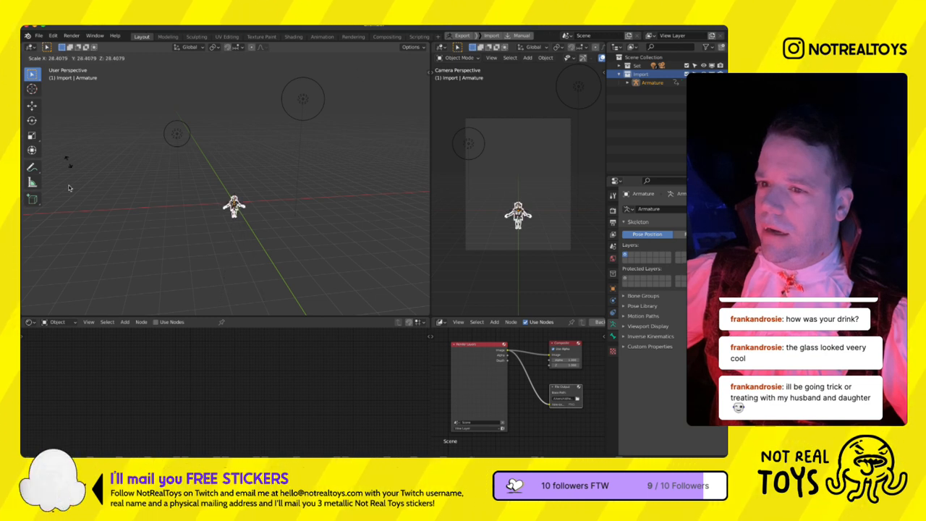
click(74, 187)
key(KP_1)
scroll(272, 257, up, 2)
key(g)
key(z)
click(293, 206)
key(s)
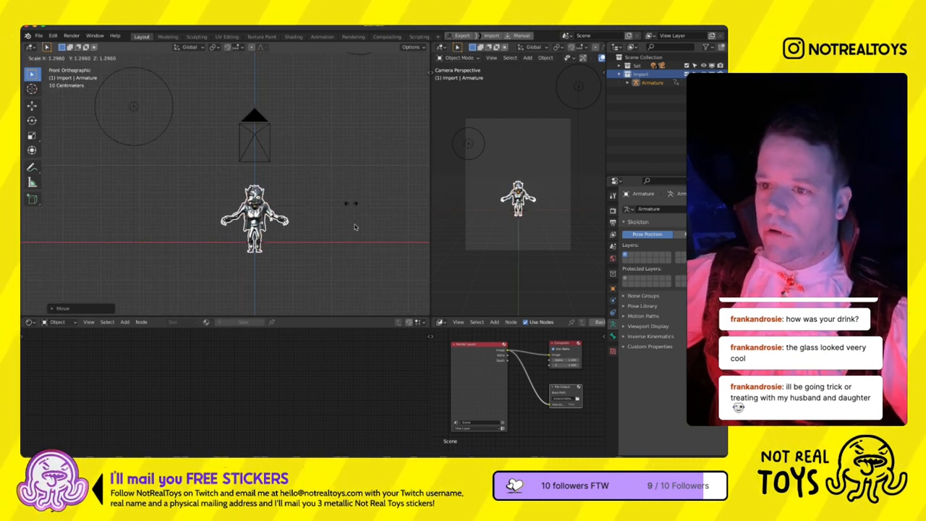
right_click(361, 221)
- Add a cube at the world origin, raise it onto the floor line, and move it along X beside the werewolf
key(shift+s)
click(323, 247)
key(shift+a)
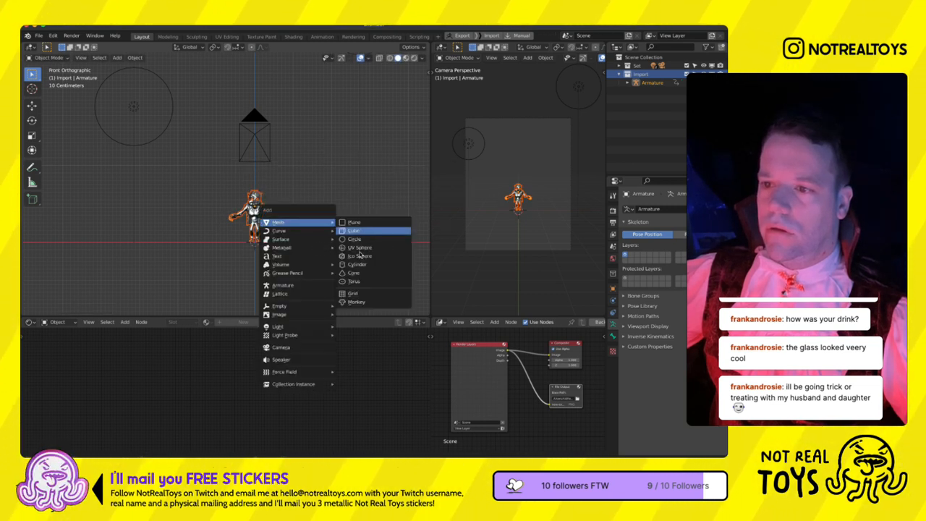
click(354, 230)
key(g)
key(z)
click(238, 287)
key(g)
key(x)
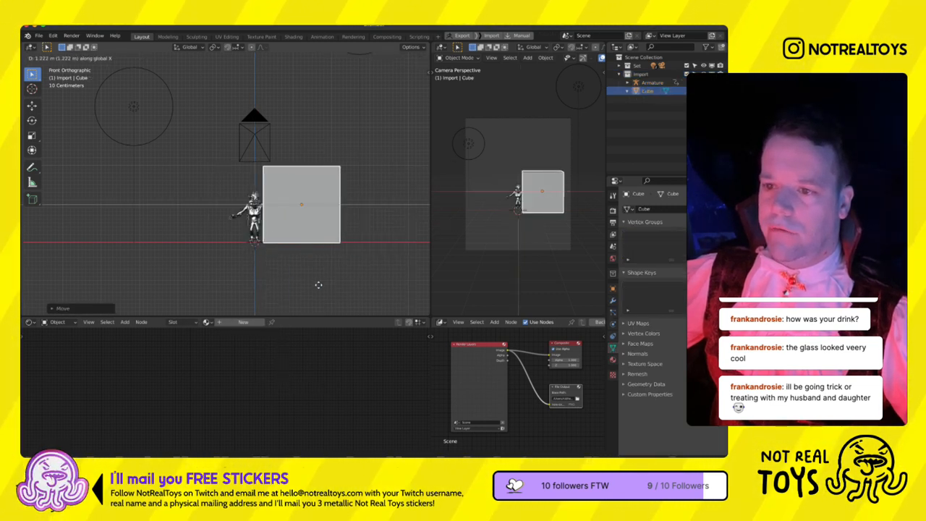
click(319, 284)
- Select the werewolf's armature and frame it in the front view to inspect the model up close
click(651, 83)
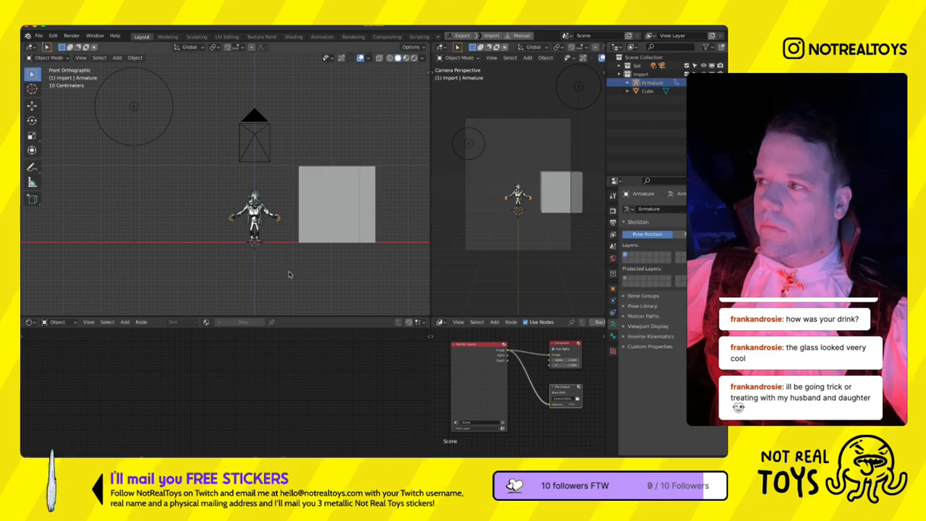
key(KP_Decimal)
middle_drag(217, 239, 238, 209)
key(KP_1)
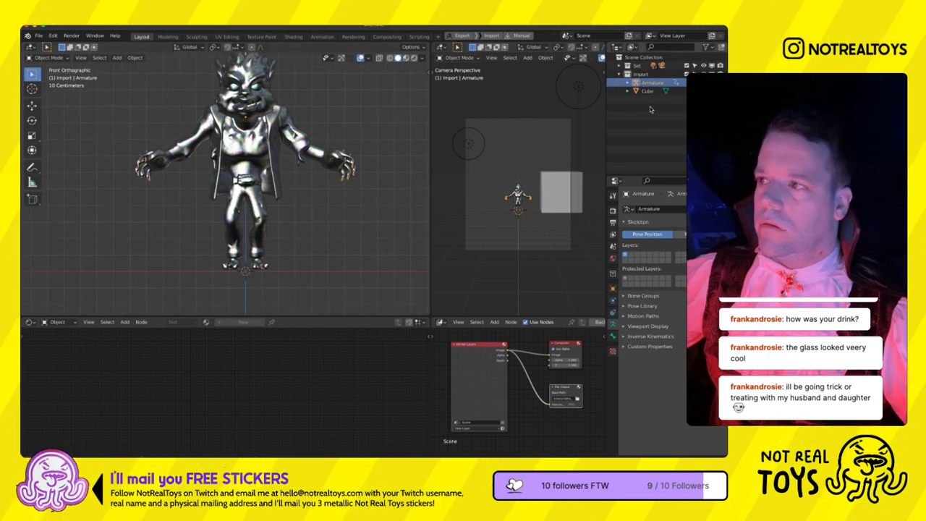
- Scale the werewolf's armature up until it stands taller than the cube and raise it along Z onto the floor line
right_click(629, 82)
click(619, 133)
scroll(271, 254, down, 3)
key(s)
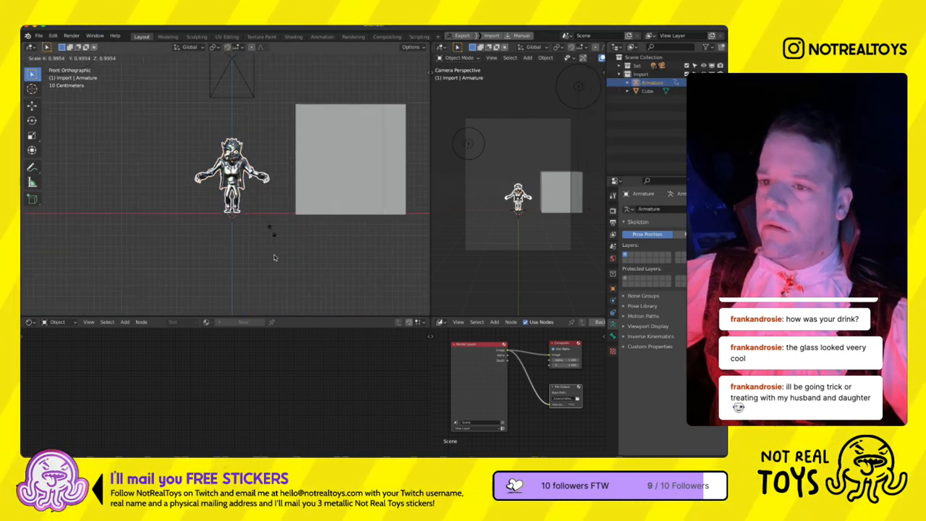
click(331, 290)
key(g)
key(z)
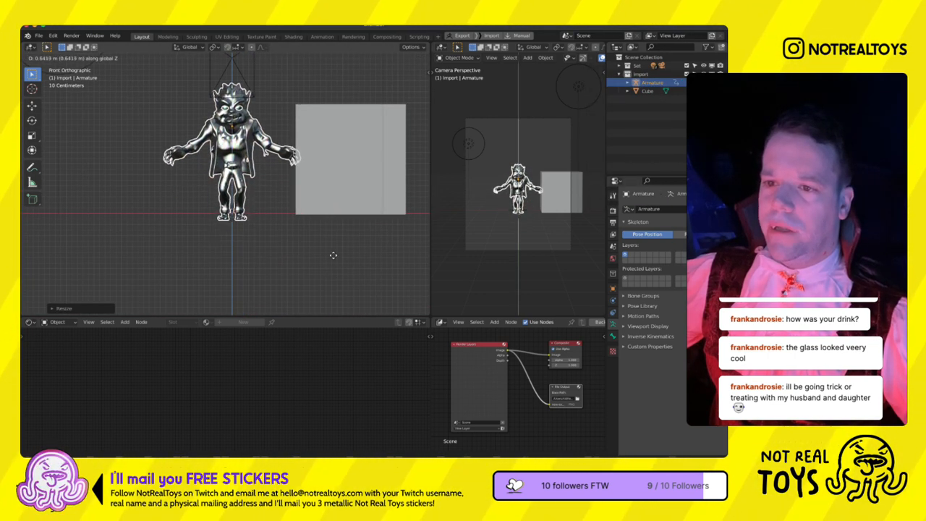
click(331, 249)
- Delete the reference cube beside the werewolf
scroll(335, 244, down, 3)
click(300, 196)
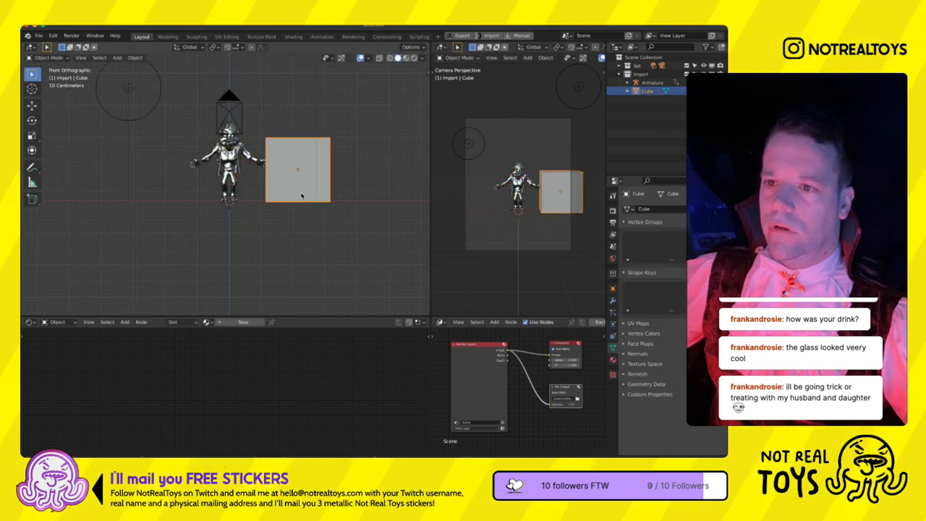
key(Delete)
- Switch the scene's render engine to Eevee
click(613, 210)
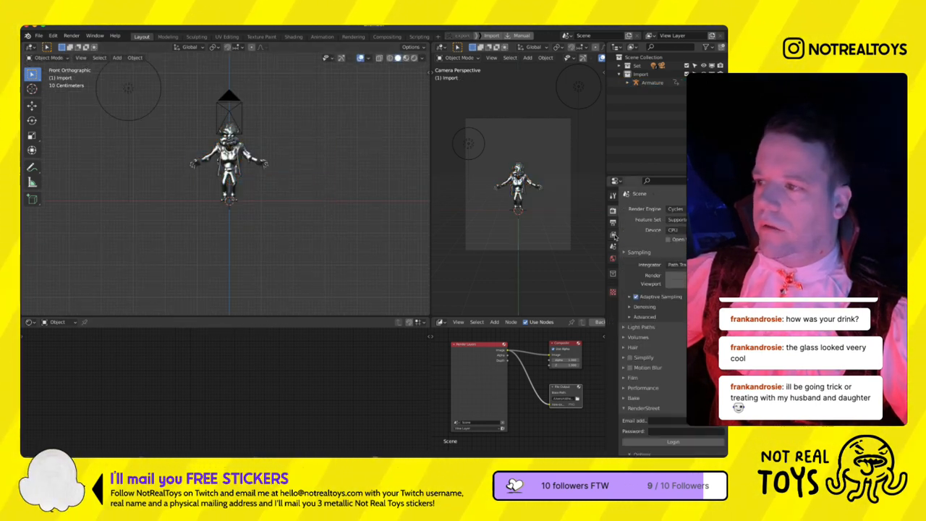
click(675, 208)
click(675, 219)
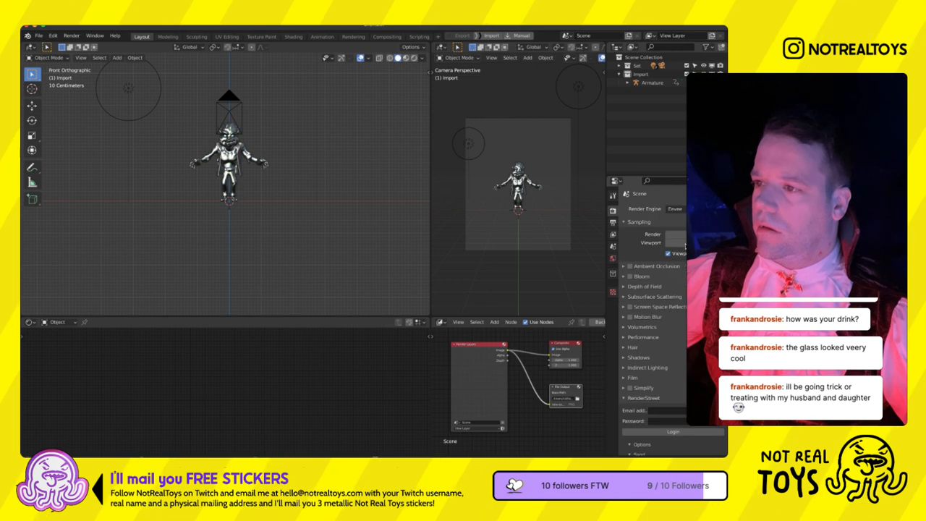
- Select the werewolf's body mesh and add a Vertex Color node to its material
scroll(287, 183, up, 5)
click(249, 183)
middle_drag(168, 415, 227, 385)
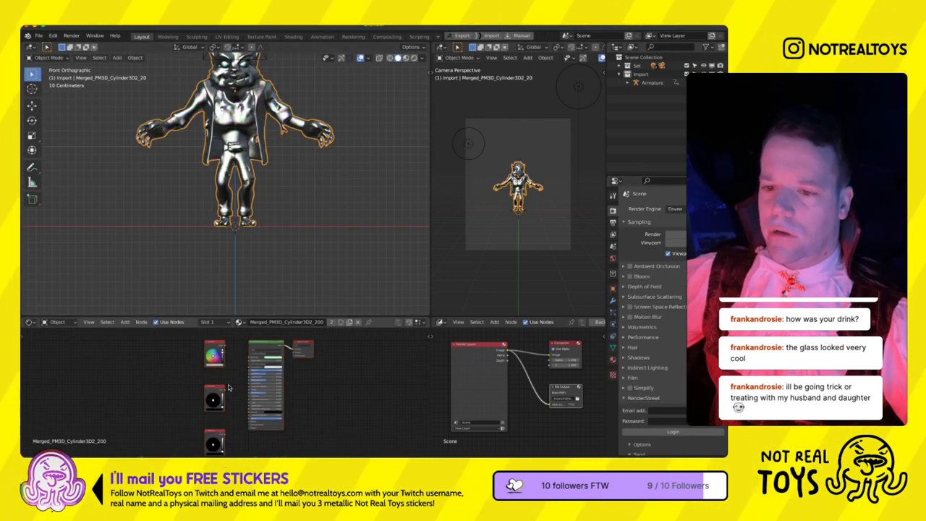
scroll(226, 385, up, 3)
key(shift+a)
text(ve)
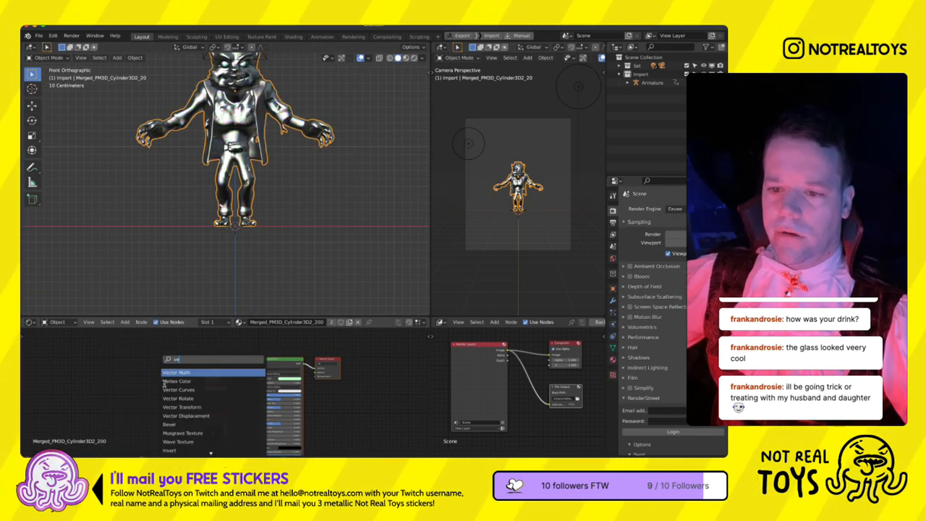
click(171, 382)
- Assign the mesh's colour layer to the Vertex Color node and link its Color output to the shader's Base Color
click(152, 390)
click(146, 363)
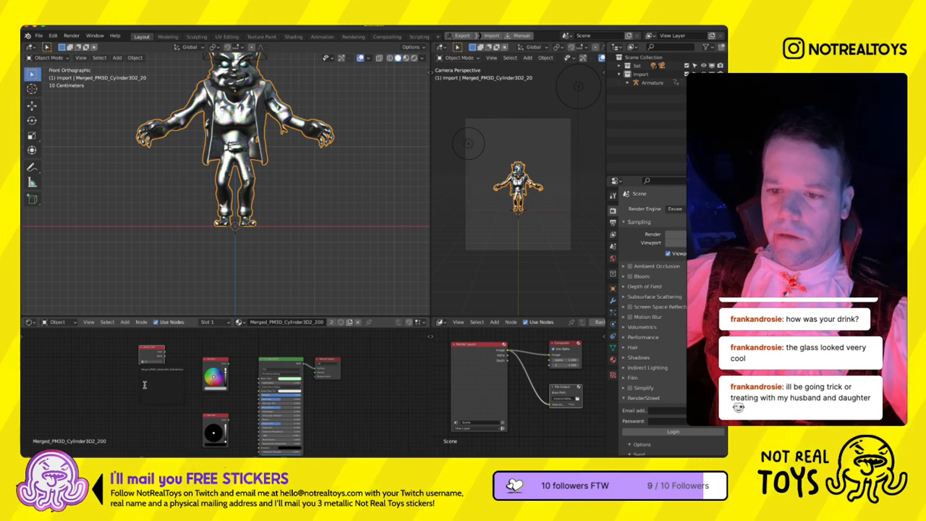
key(Return)
drag(165, 352, 260, 378)
- Set the solid viewport shading colour to Vertex and delete the unused colour nodes from the werewolf's material
click(422, 58)
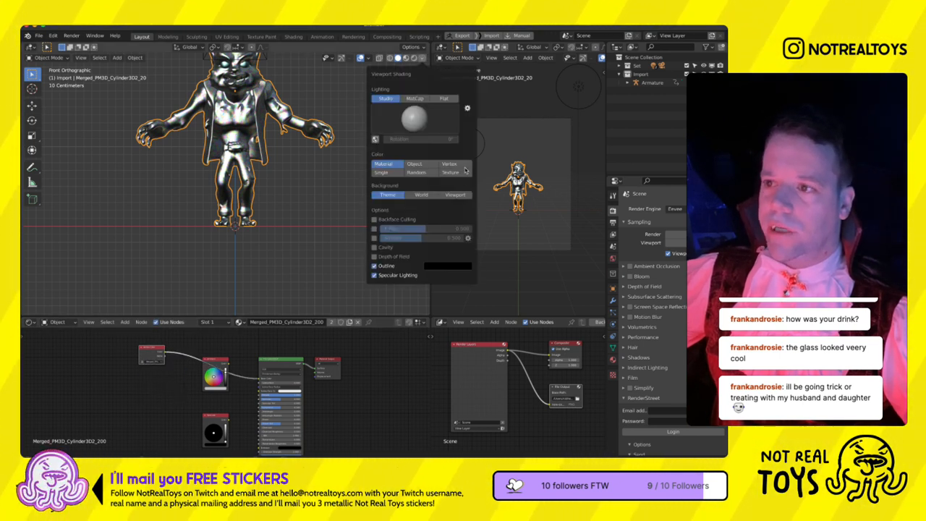
click(457, 163)
mouse_move(301, 168)
shift+middle_down()
mouse_move(314, 272)
mouse_move(295, 241)
shift+middle_up()
scroll(314, 273, up, 3)
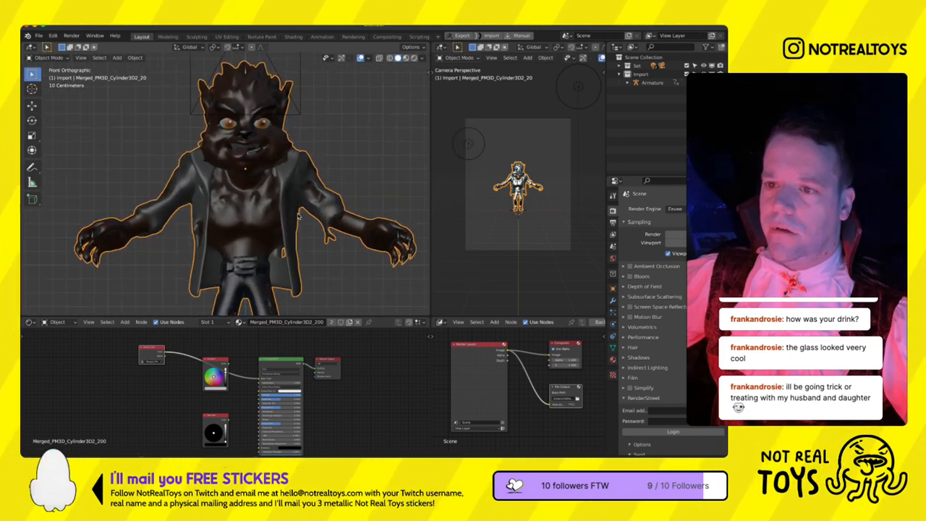
key(x)
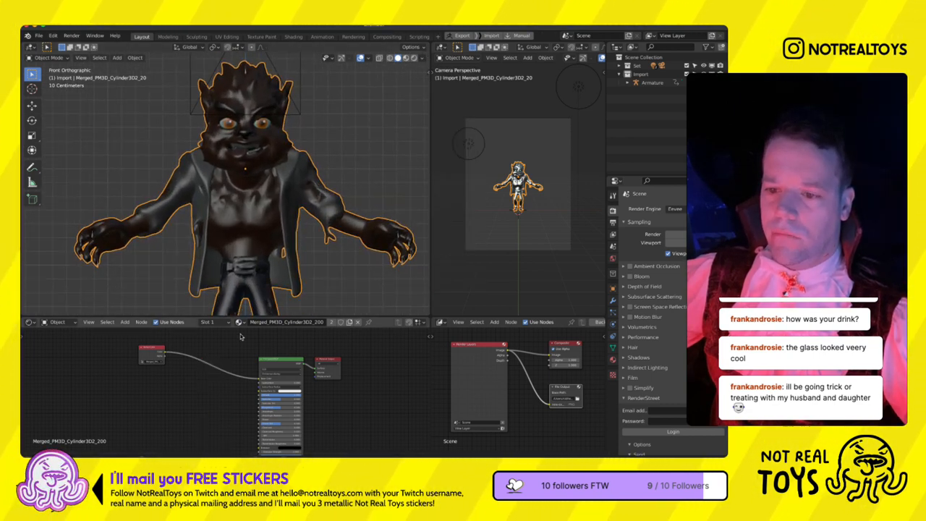
scroll(274, 188, up, 3)
key(ctrl+Tab)
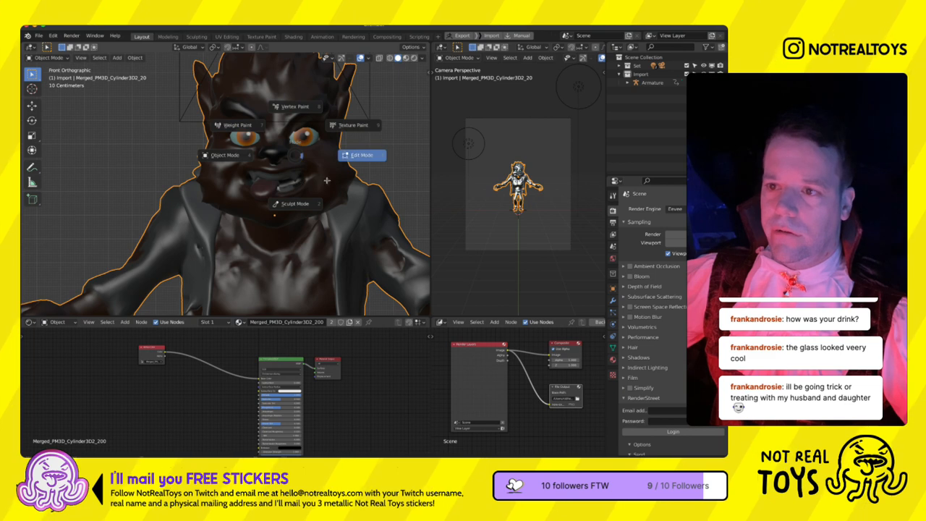
click(304, 164)
key(ctrl+Tab)
click(250, 141)
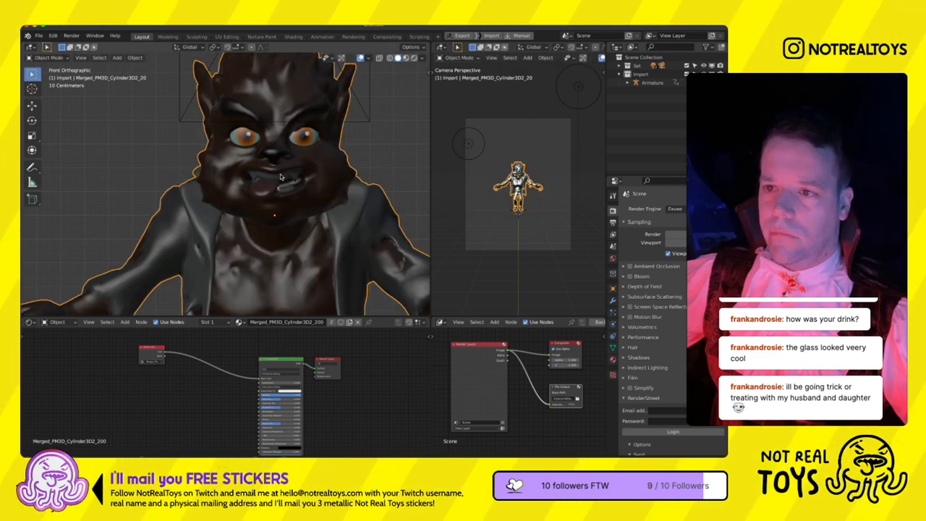
click(305, 140)
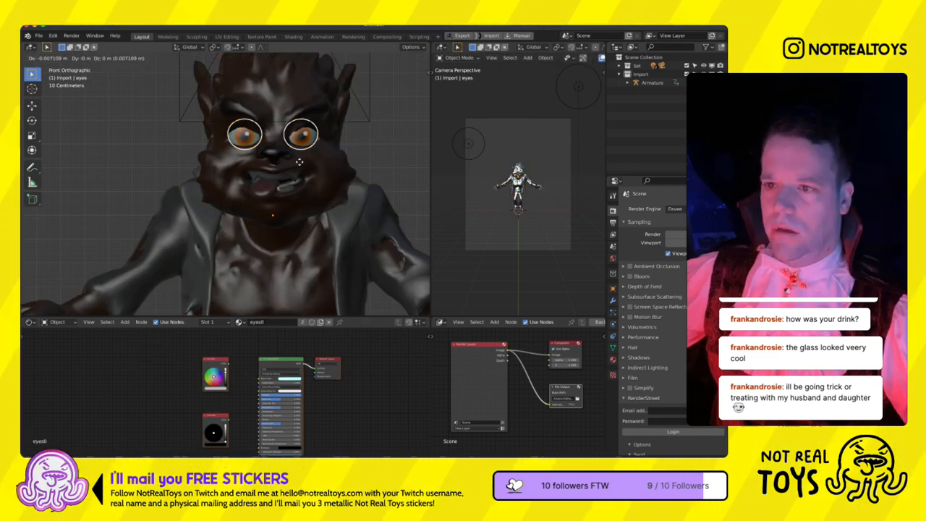
scroll(268, 217, down, 5)
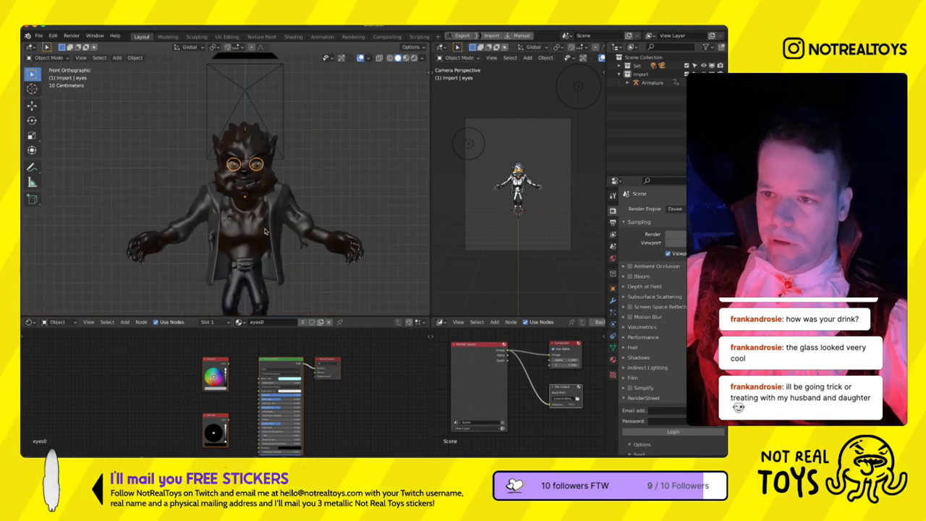
- Select the werewolf's body mesh and add a Subdivision Surface modifier below its Armature modifier
middle_drag(270, 226, 278, 183)
click(279, 182)
key(KP_1)
scroll(271, 217, up, 3)
click(613, 301)
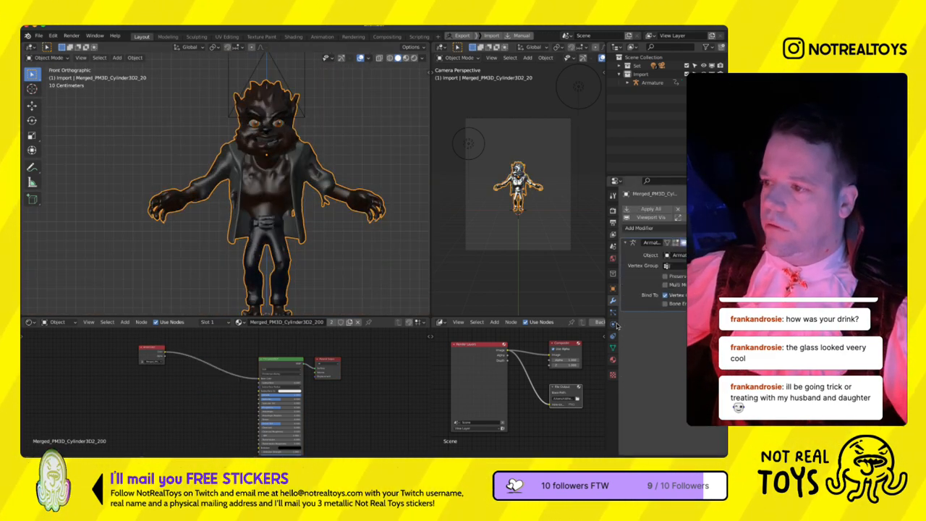
click(627, 243)
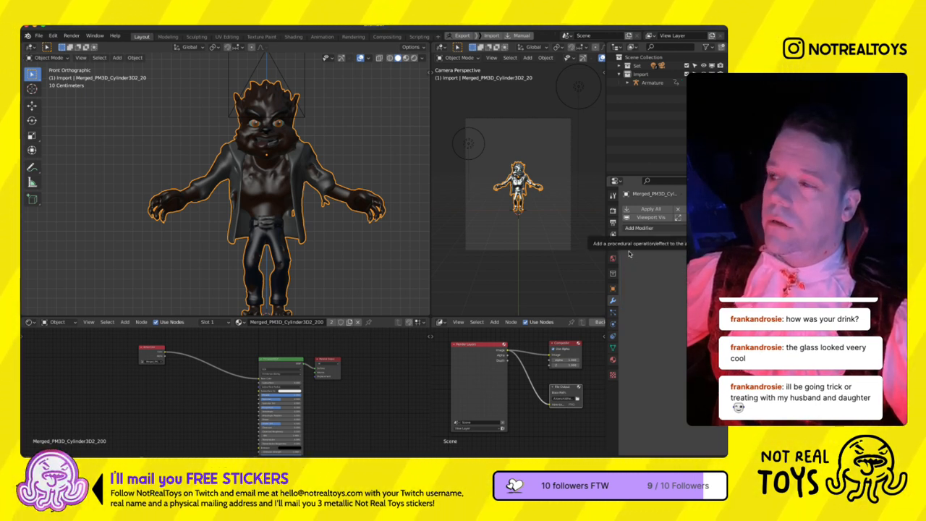
click(639, 227)
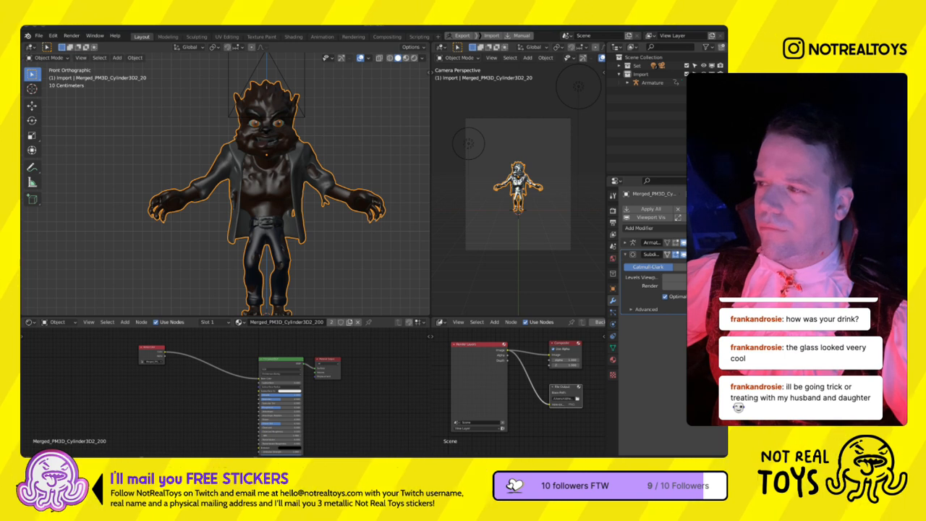
- Inspect the body's mesh density around the jacket and chest in Edit Mode, then return to Object Mode
click(639, 228)
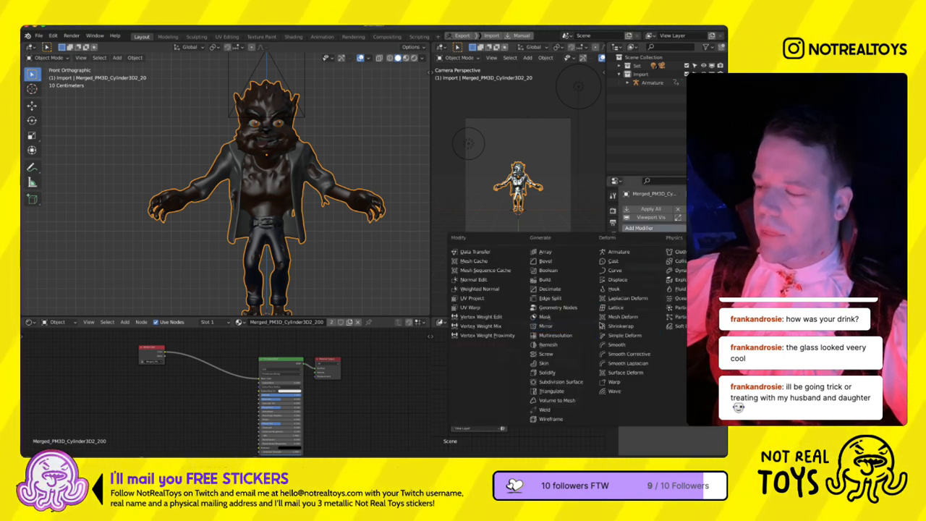
key(ctrl+Tab)
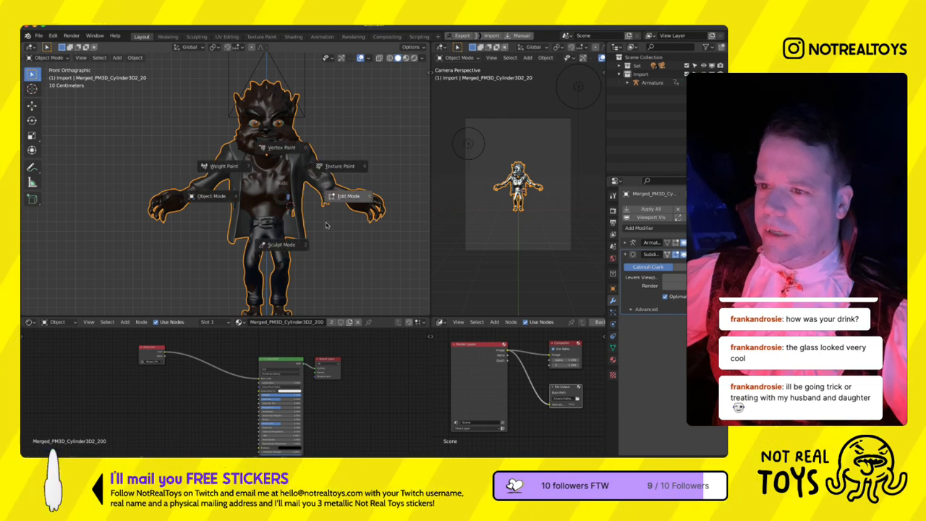
click(287, 229)
scroll(288, 229, up, 6)
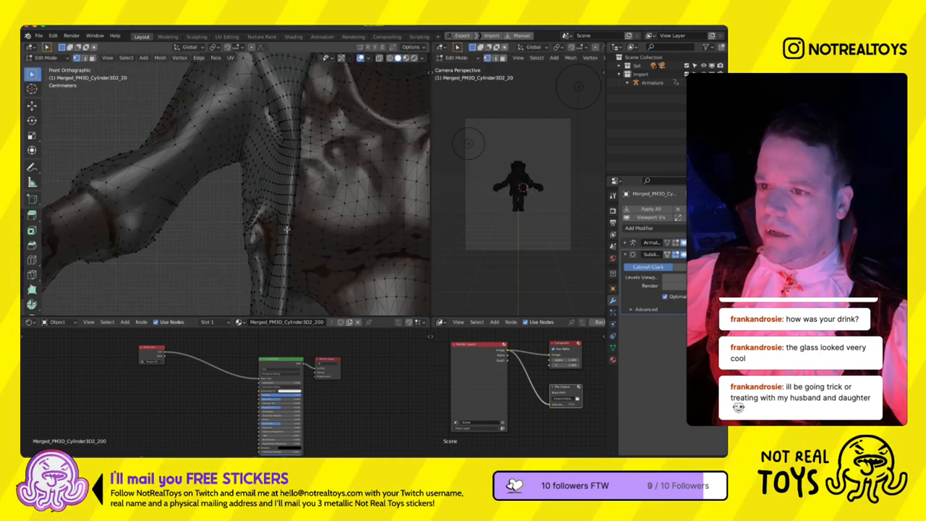
key(ctrl+Tab)
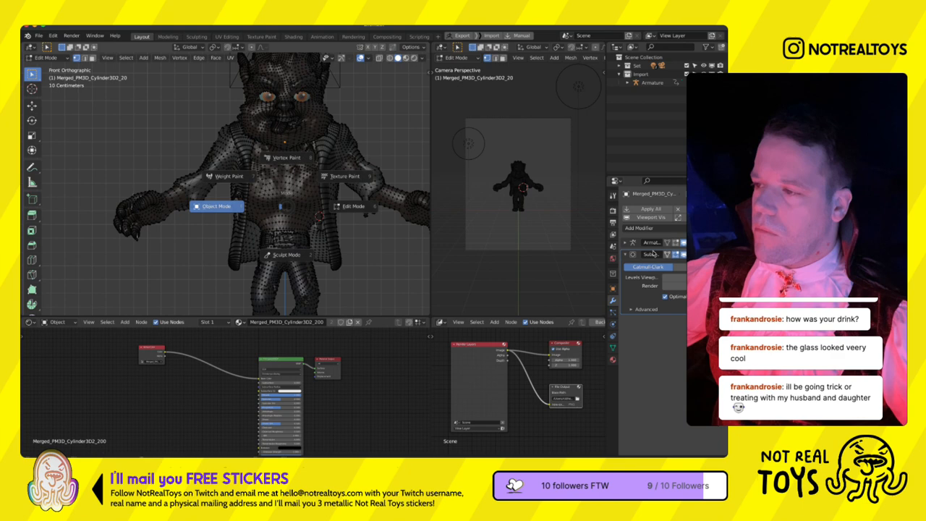
- Add a Displace modifier to the body with a new image texture and load the wolfman displacement map into it
click(639, 228)
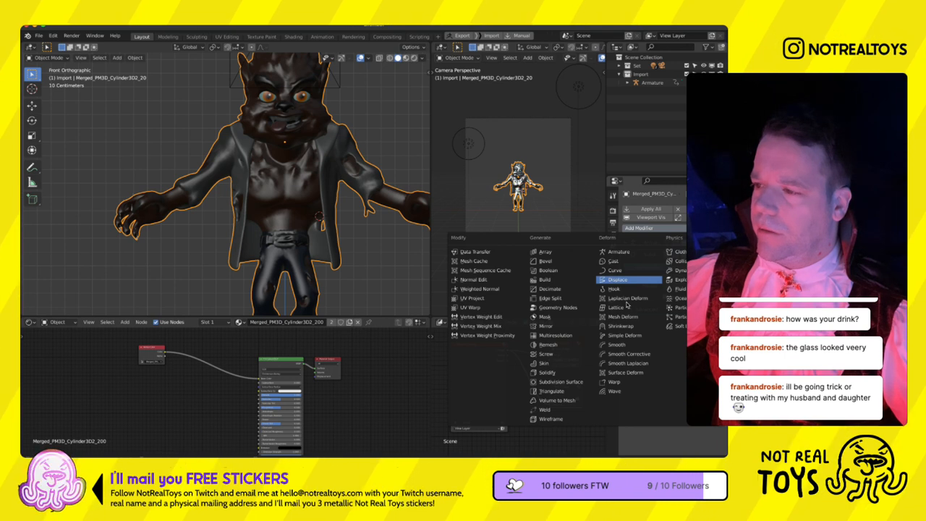
click(617, 279)
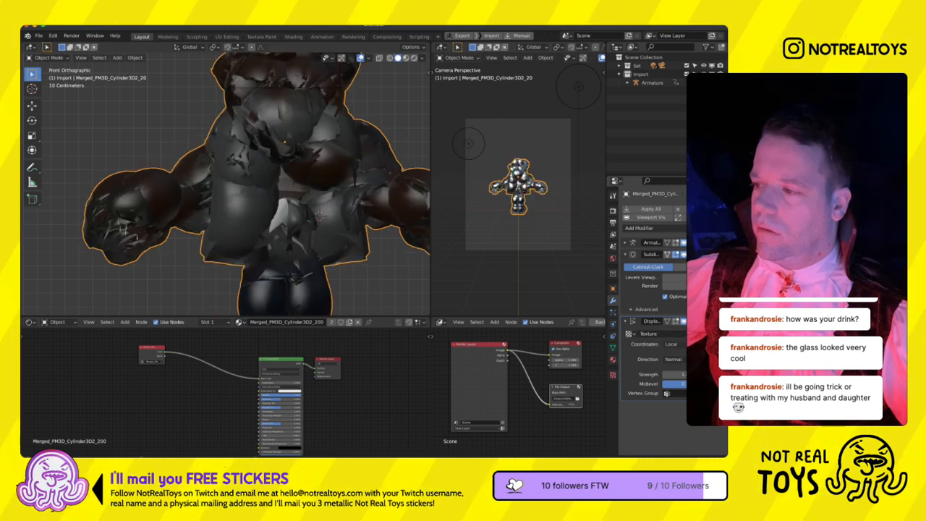
click(680, 334)
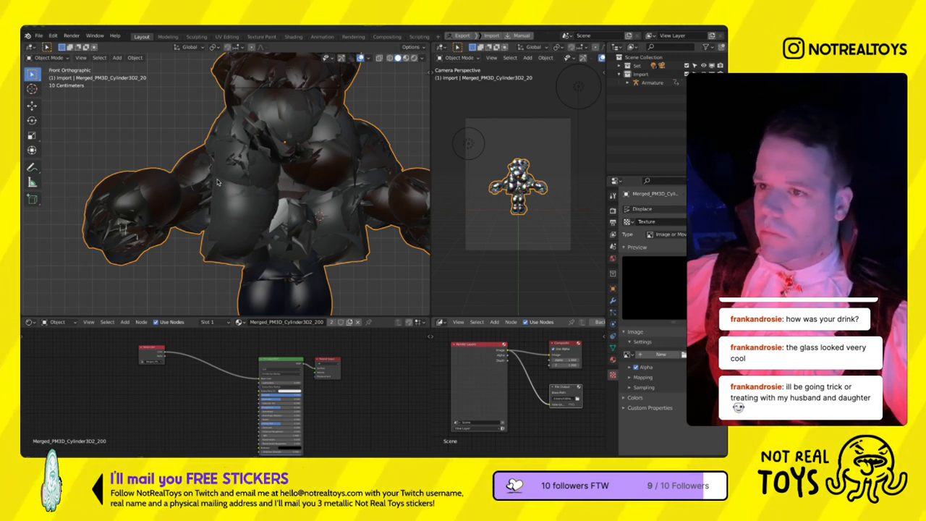
click(586, 275)
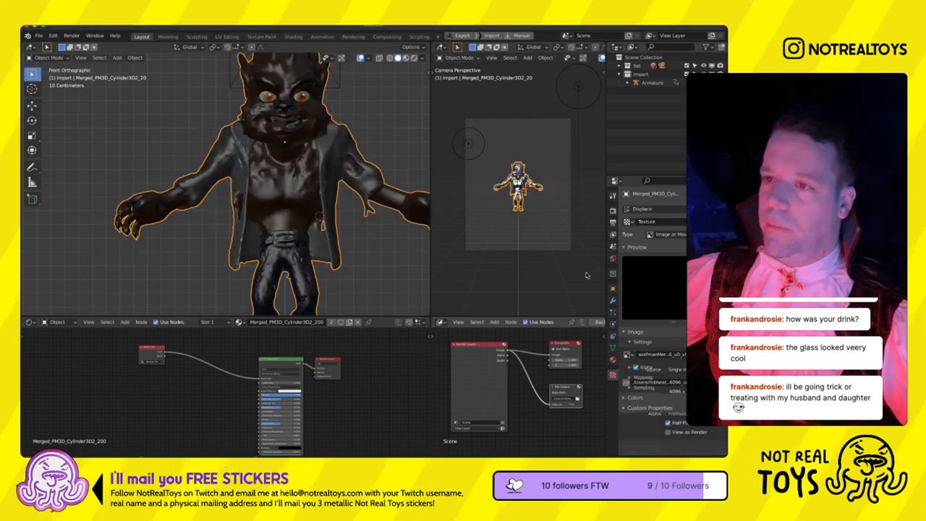
- Set the Displace modifier's texture coordinates to UV
click(613, 299)
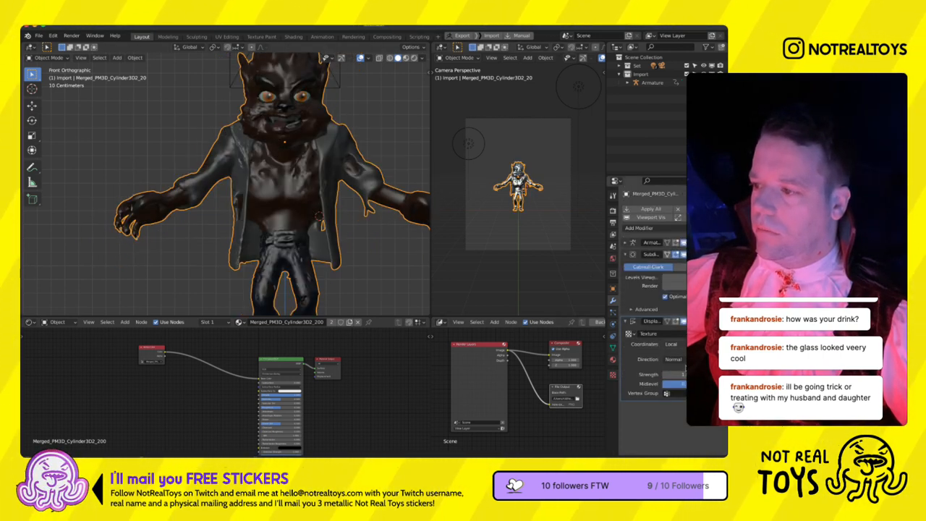
click(671, 344)
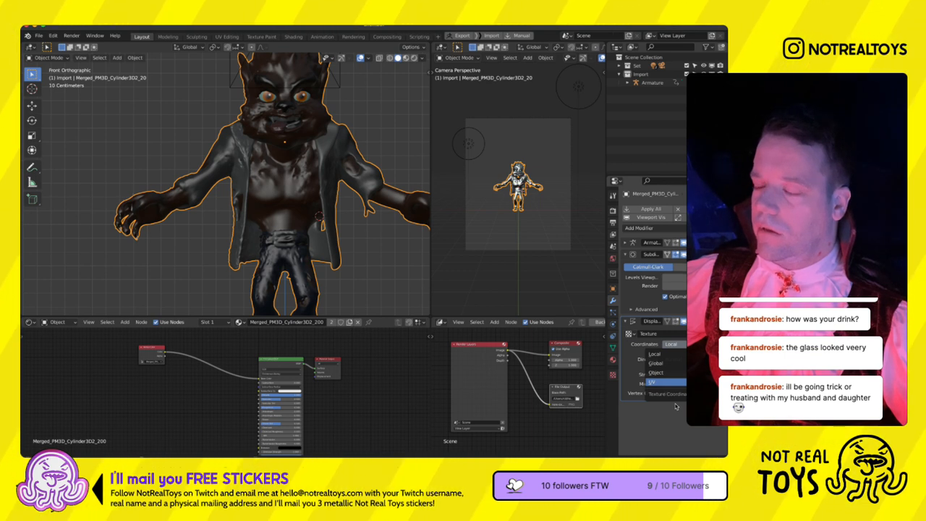
click(675, 405)
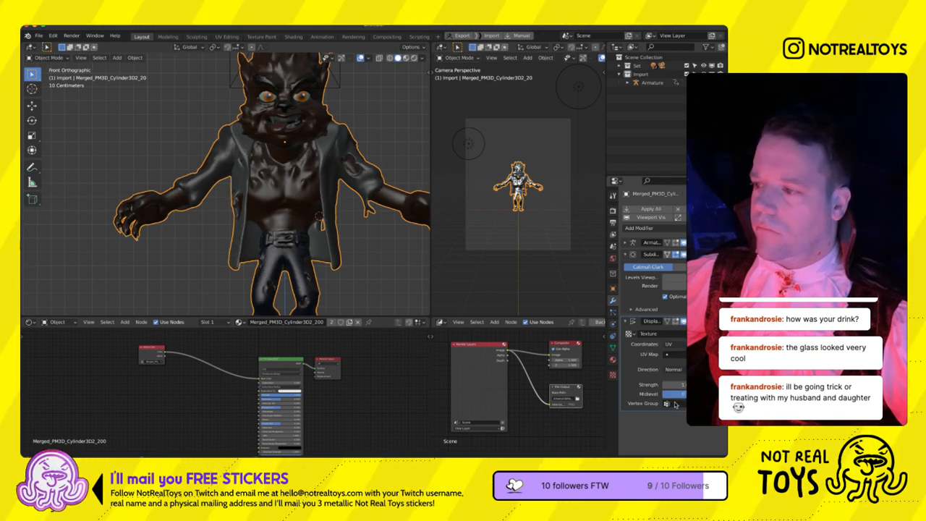
- Turn off Clamp in the displacement texture's colours and raise the body's Subdivision Surface viewport level
click(715, 333)
scroll(713, 340, down, 3)
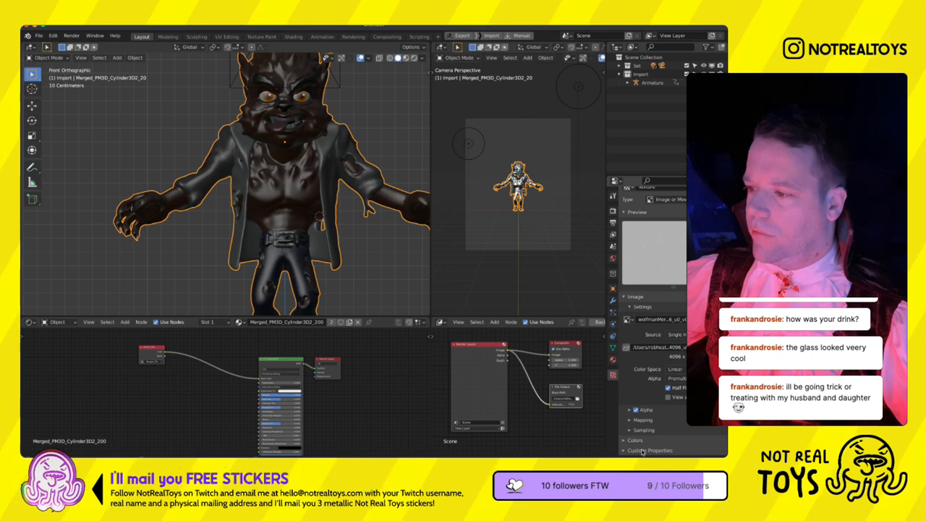
scroll(650, 410, down, 5)
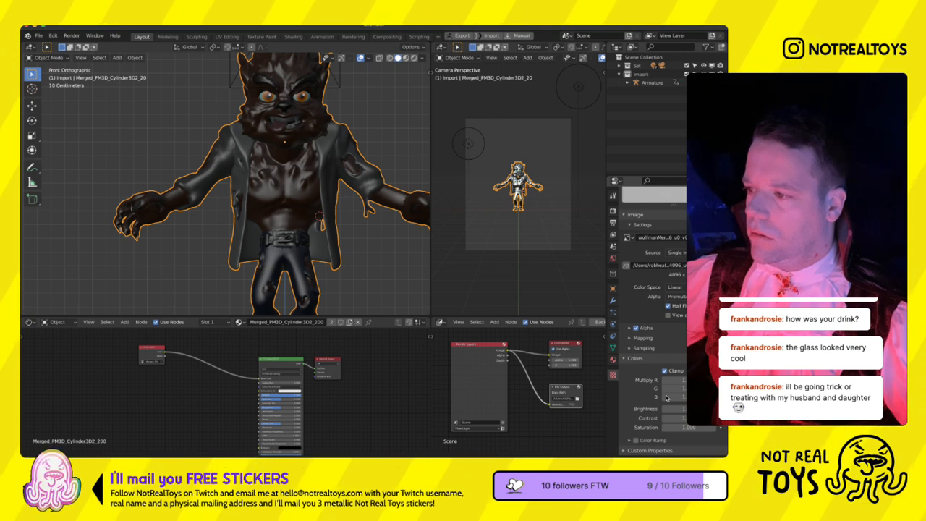
scroll(233, 186, up, 4)
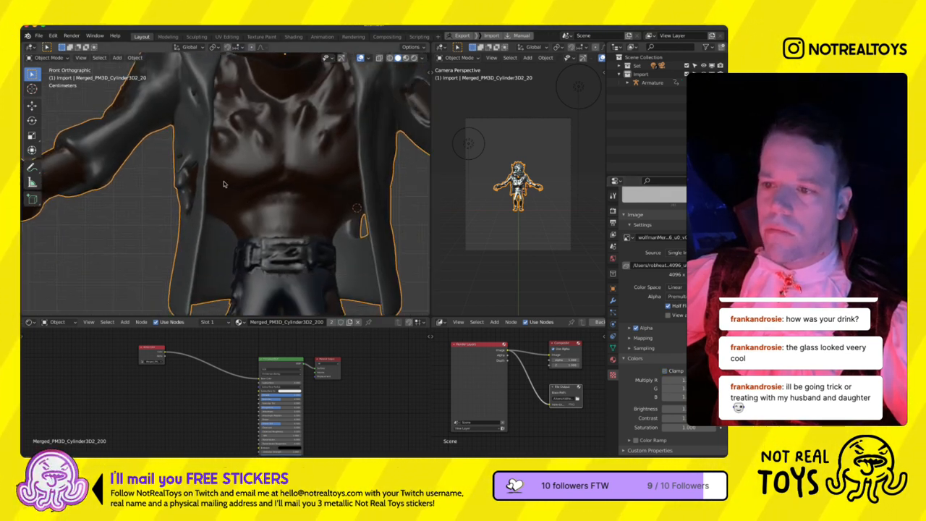
click(615, 324)
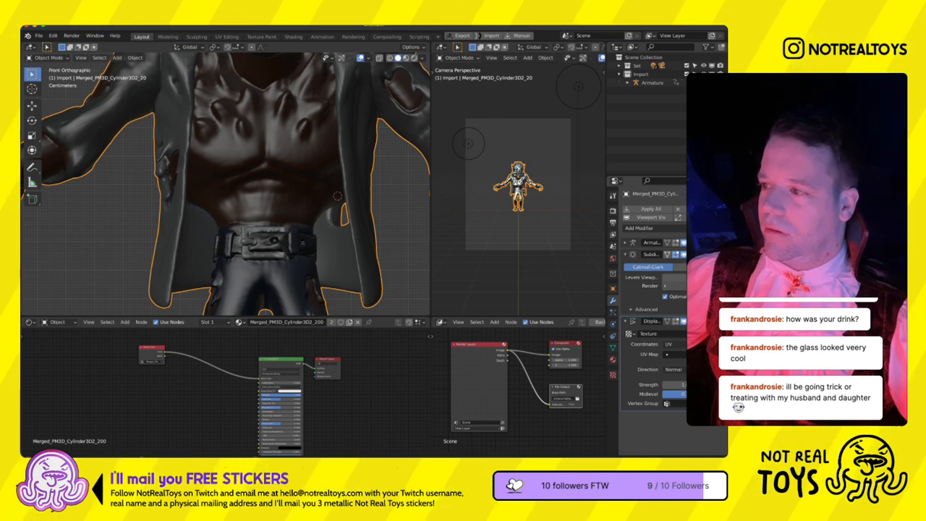
- Examine the displaced detail on the werewolf's face, chest and torn trousers, up close and as a whole figure
scroll(297, 277, down, 5)
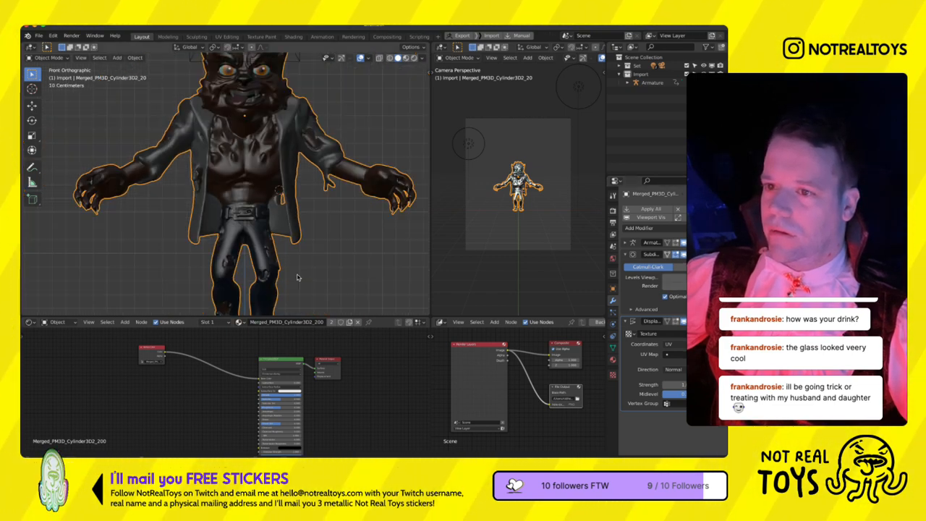
shift+middle_drag(293, 214, 309, 262)
scroll(241, 202, up, 4)
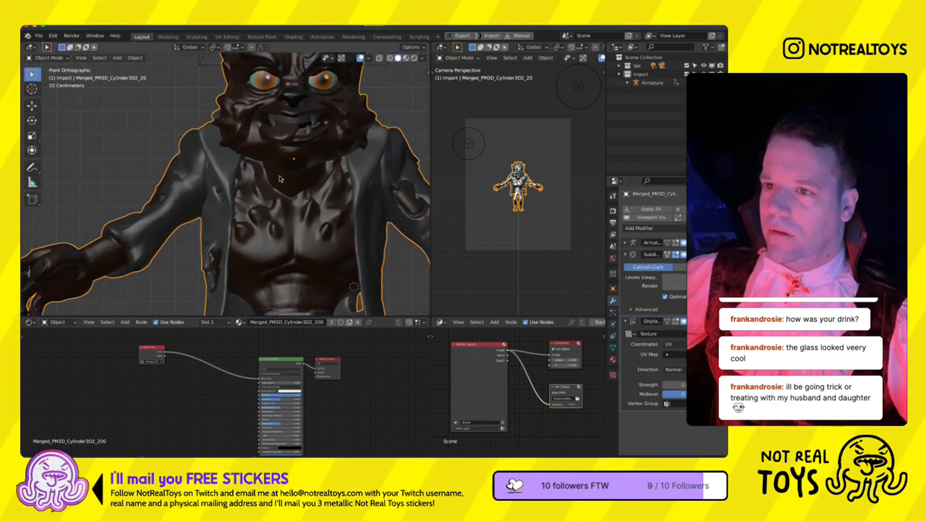
shift+middle_drag(281, 179, 253, 297)
scroll(282, 198, up, 4)
shift+middle_drag(313, 288, 309, 262)
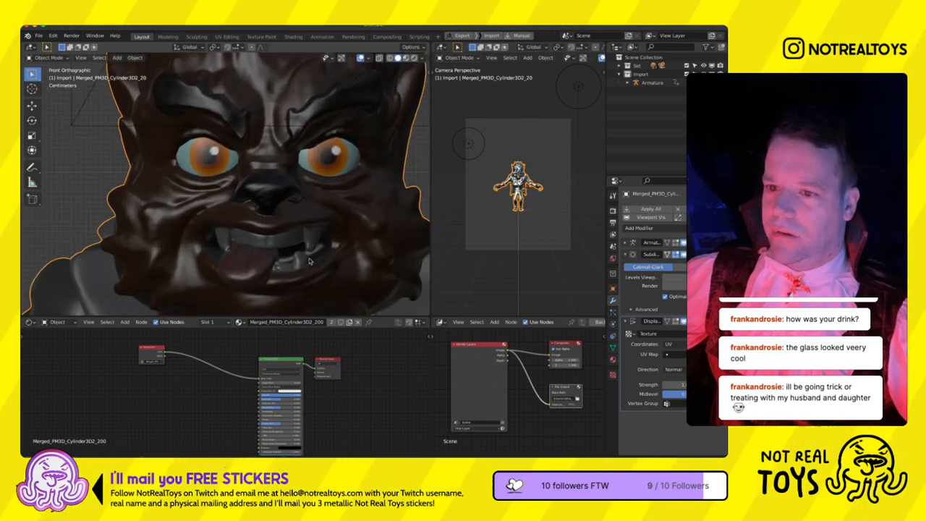
scroll(339, 264, down, 4)
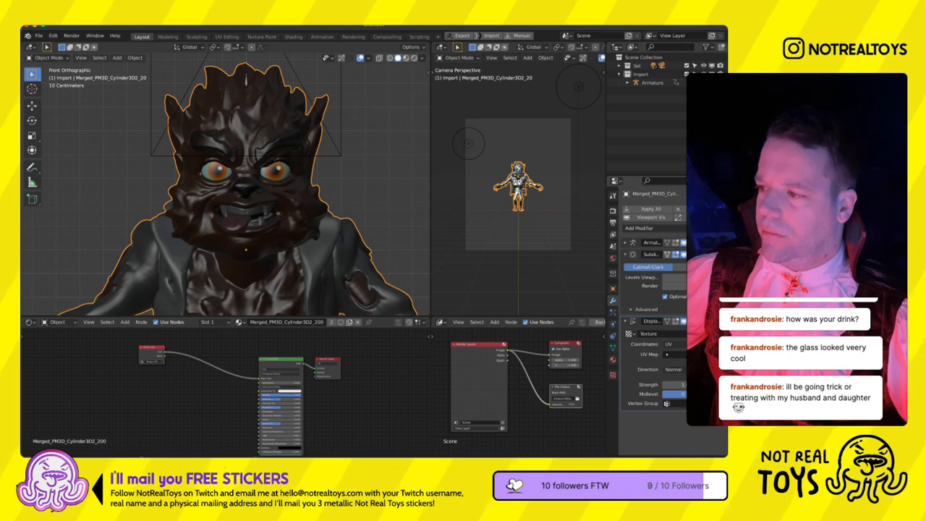
scroll(280, 194, down, 3)
scroll(281, 194, up, 5)
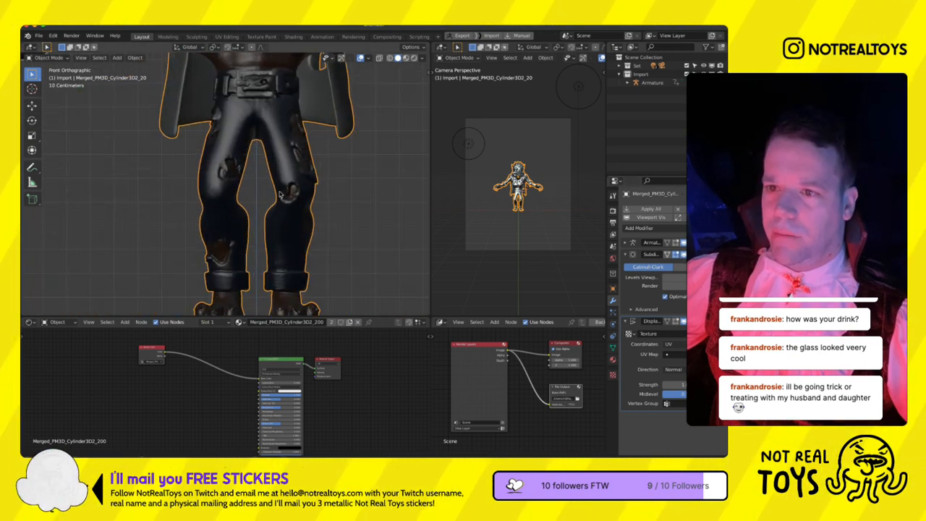
scroll(284, 197, down, 5)
shift+middle_drag(294, 201, 304, 248)
scroll(303, 248, down, 4)
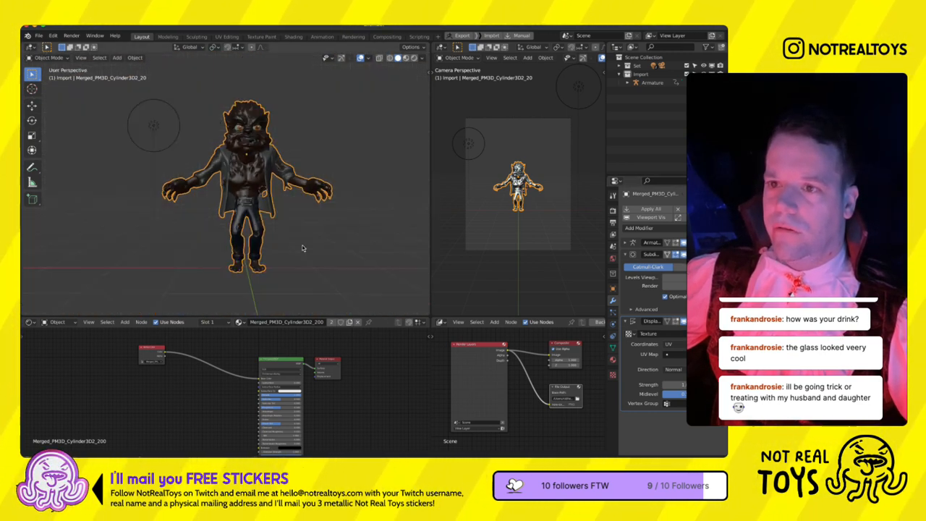
- Reset the 3D cursor to the world origin and open the scene's render settings
key(shift+s)
click(235, 250)
click(613, 210)
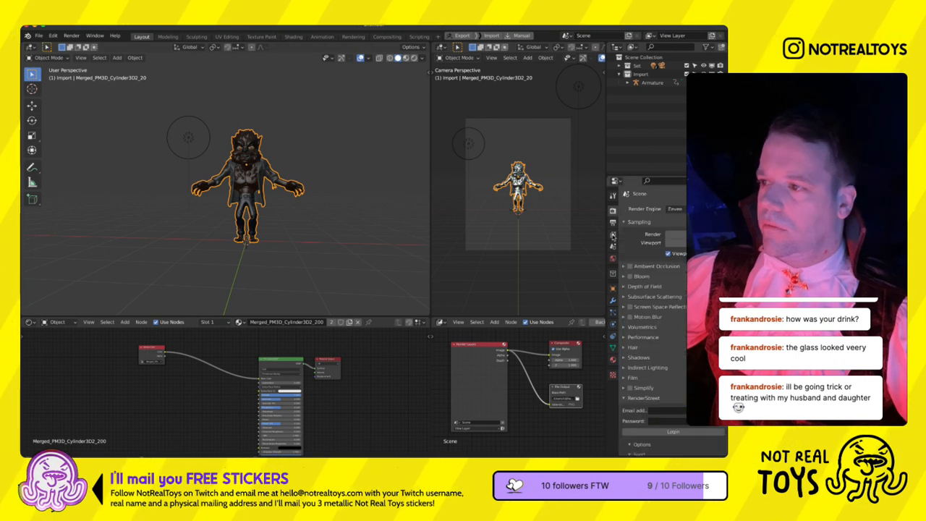
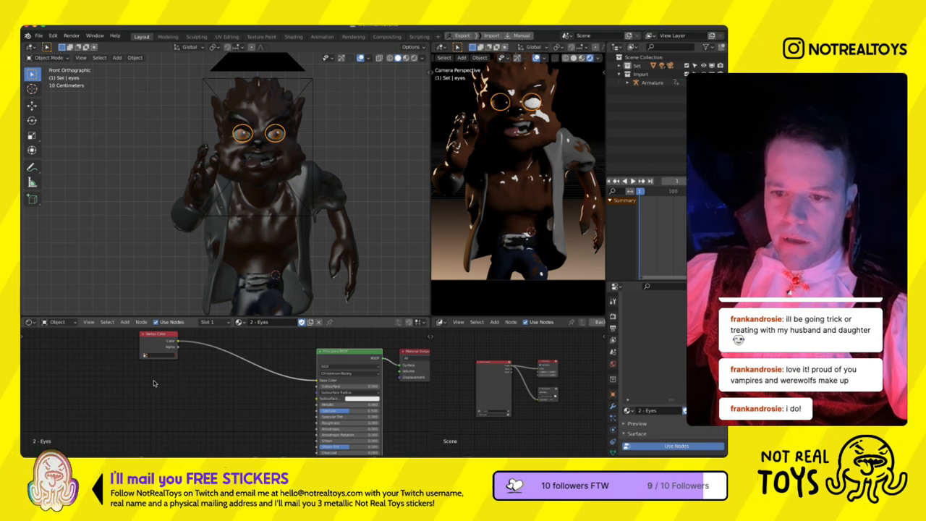
- Assign the eyes' vertex colour layer in their material and raise the roughness of the body's Base material
click(166, 365)
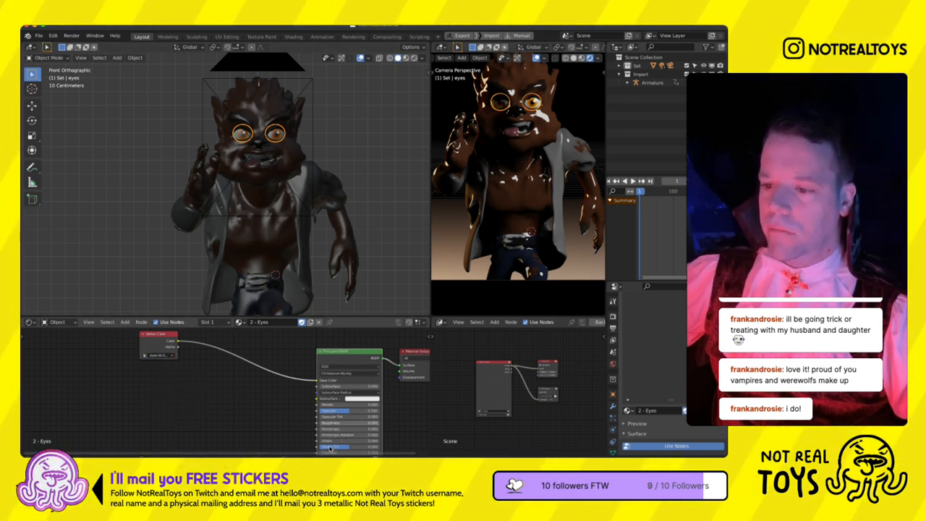
click(519, 226)
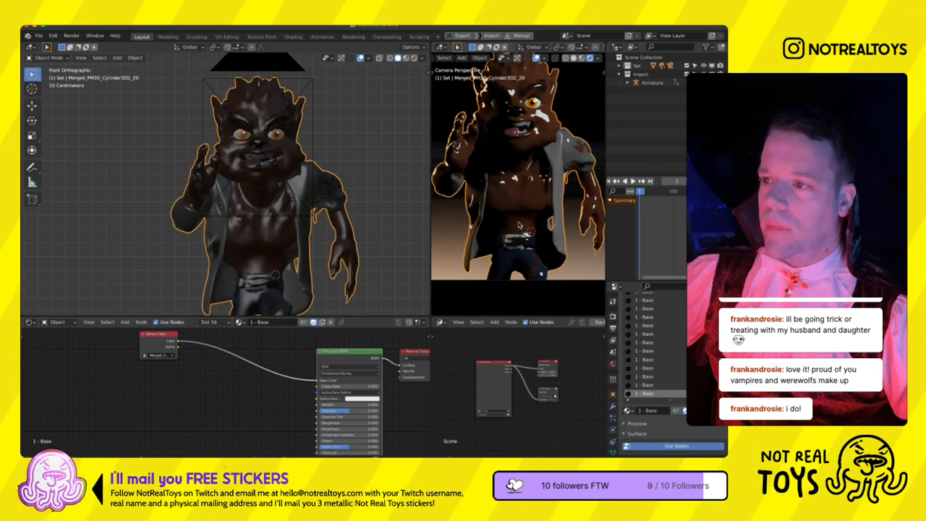
drag(342, 423, 374, 424)
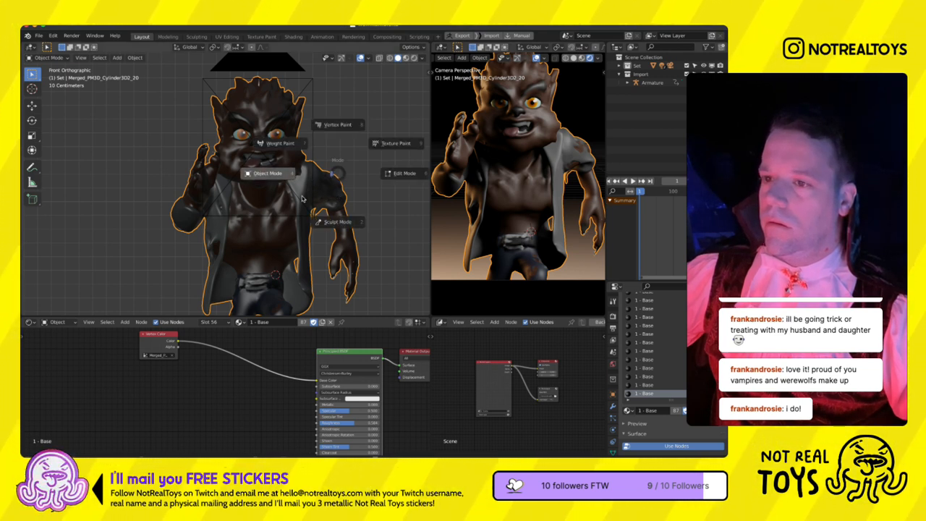
- Open the body's modifiers and examine the rendered displacement detail from another angle and through the camera
click(613, 405)
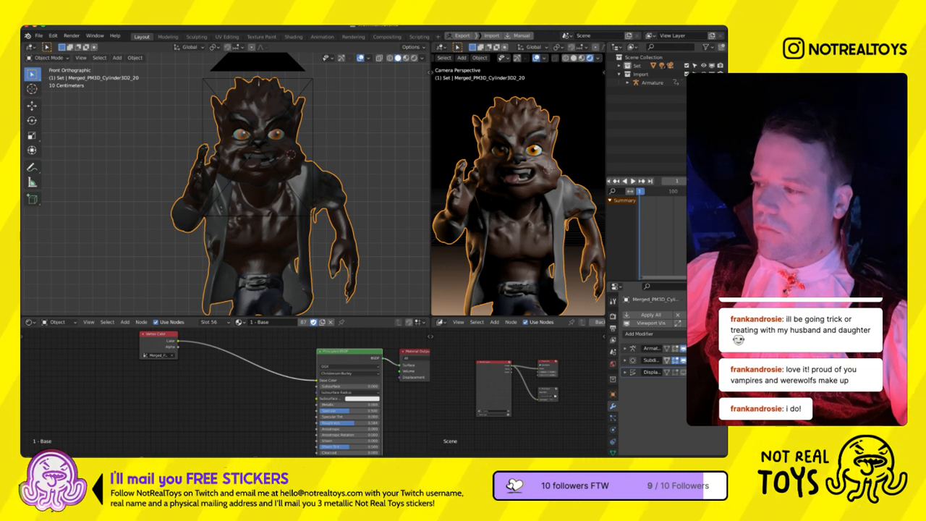
scroll(521, 289, down, 3)
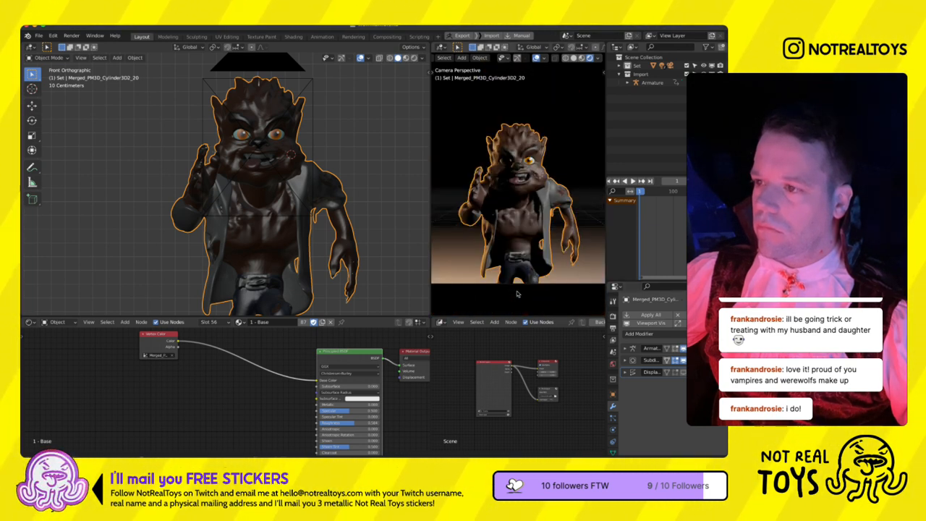
middle_drag(538, 258, 558, 244)
scroll(521, 229, up, 10)
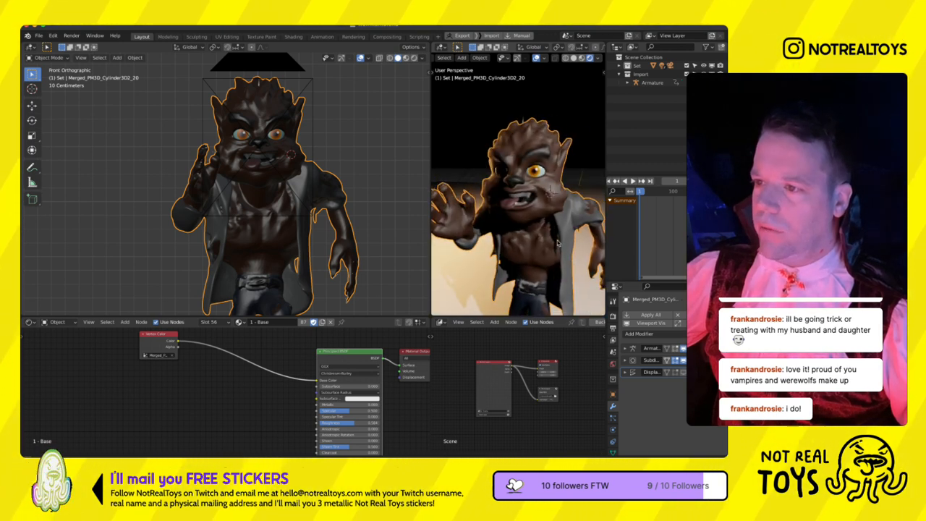
key(KP_0)
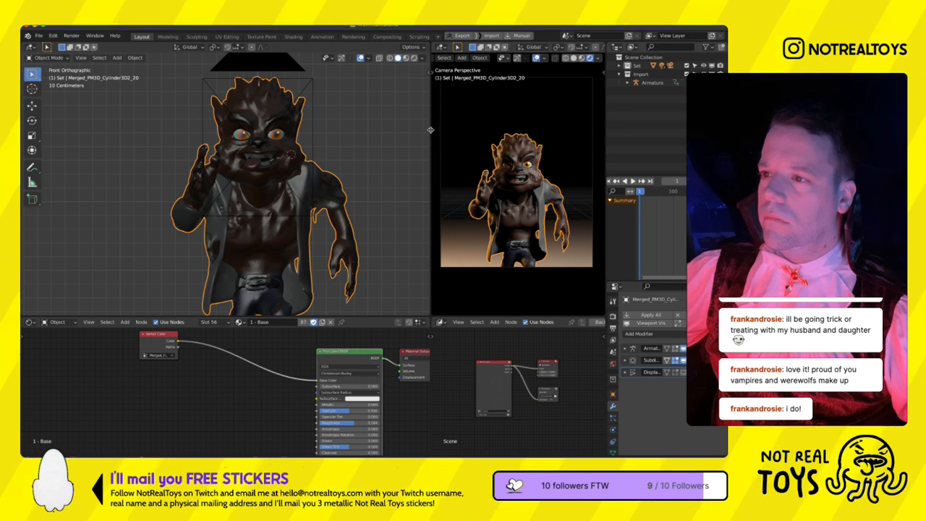
- Tilt the camera slightly upward in the side view and lower it to bring more of the werewolf's legs into frame
scroll(340, 209, down, 6)
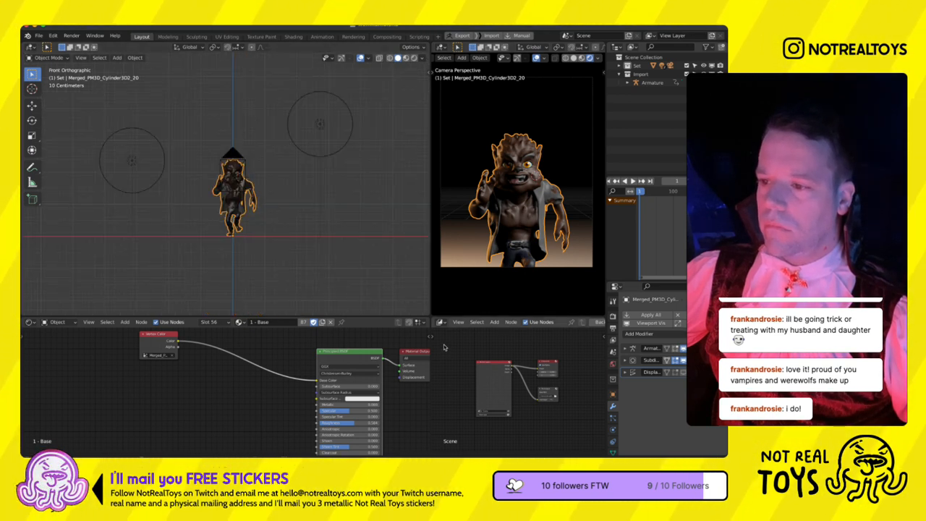
click(441, 322)
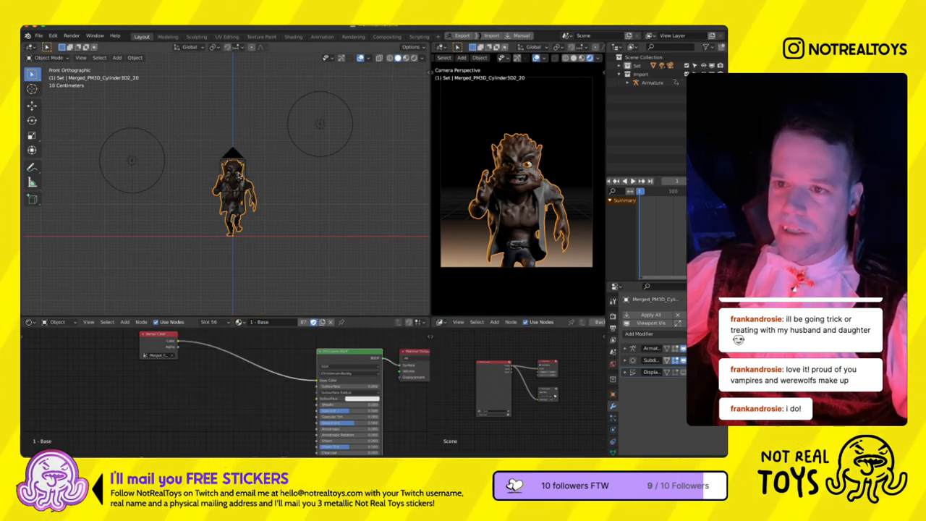
click(238, 174)
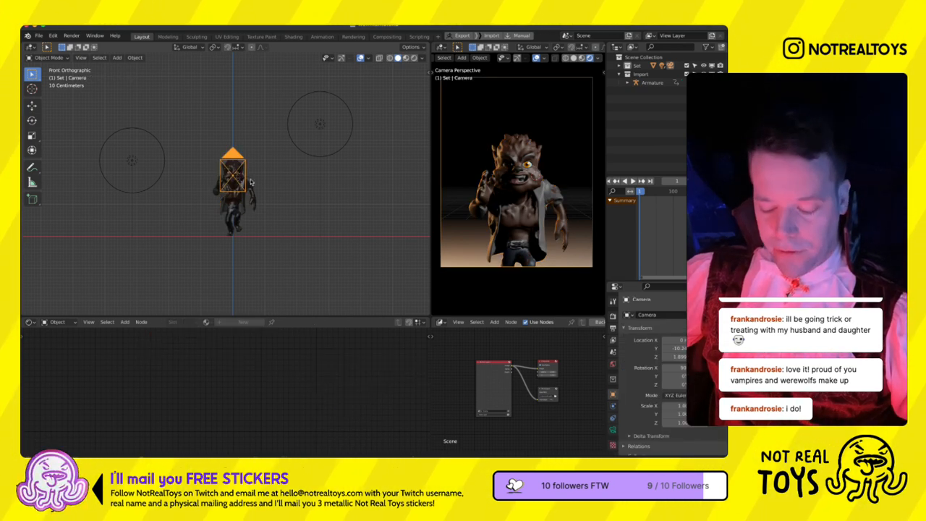
key(KP_3)
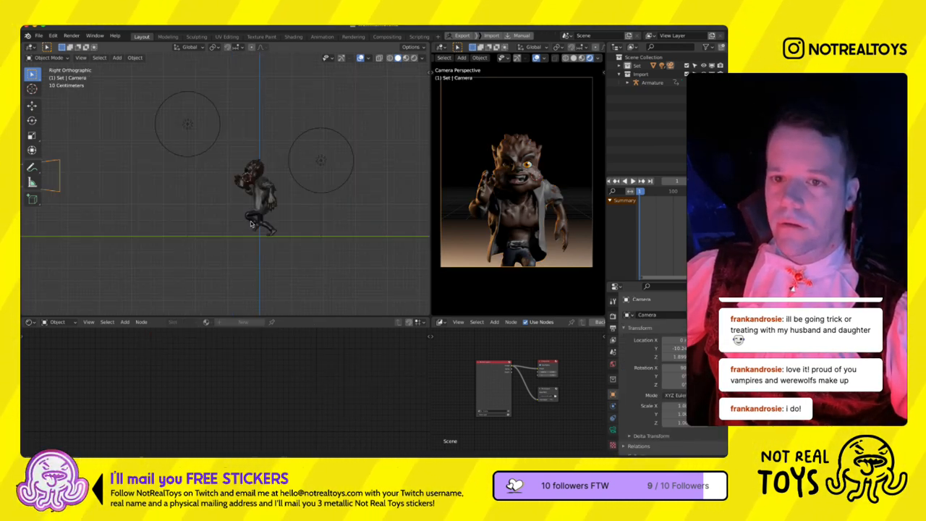
key(r)
click(250, 221)
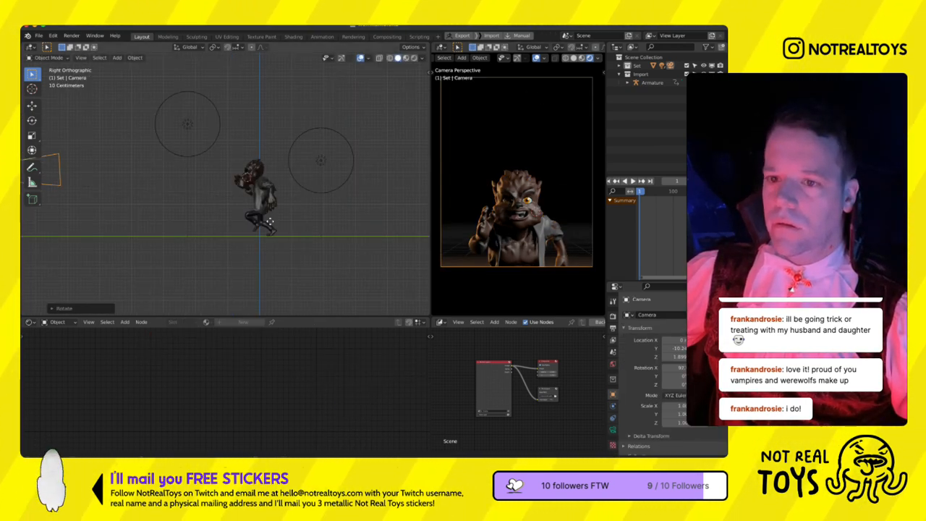
key(g)
click(279, 233)
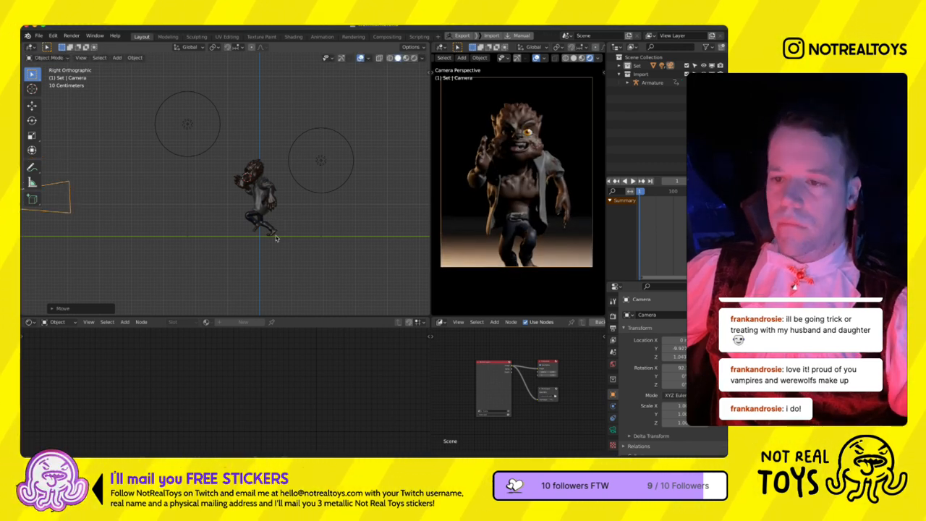
- In the top view, place the camera at an angle beside the centre line and pull it back to frame the whole werewolf
key(KP_7)
scroll(280, 234, down, 5)
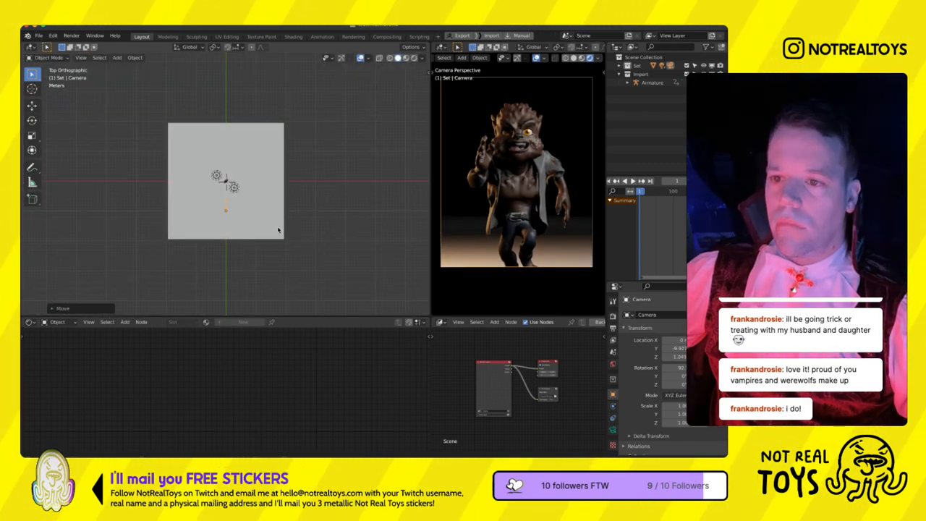
key(g)
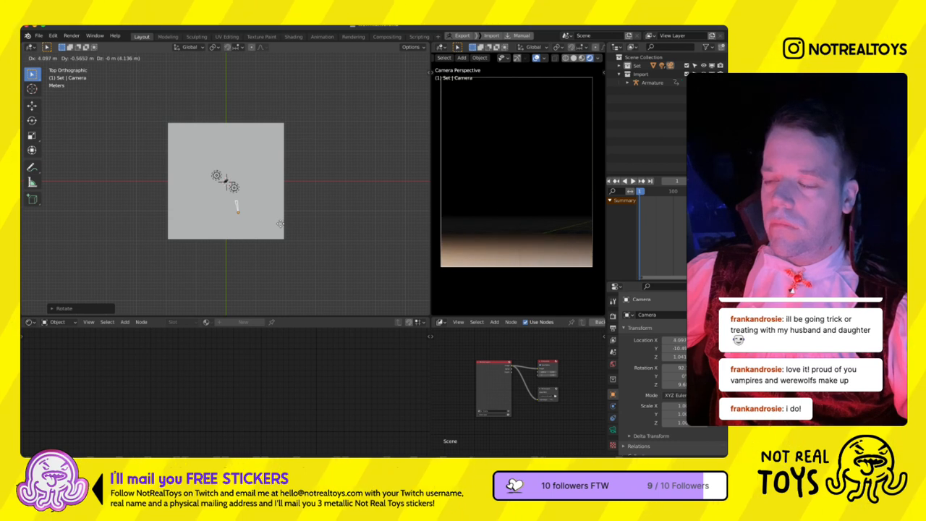
click(279, 221)
key(g)
key(z)
key(z)
click(282, 232)
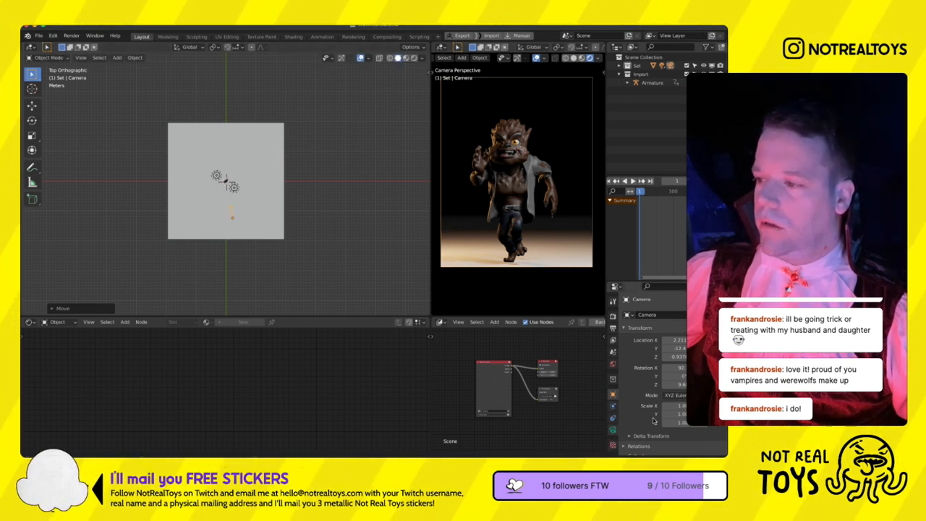
- Check the camera's focal length and the werewolf body's modifier stack
click(613, 430)
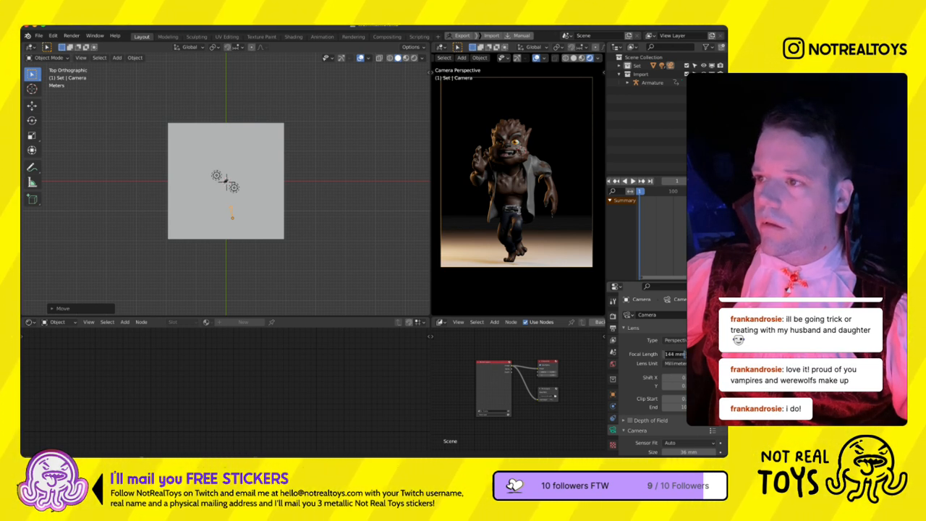
click(518, 216)
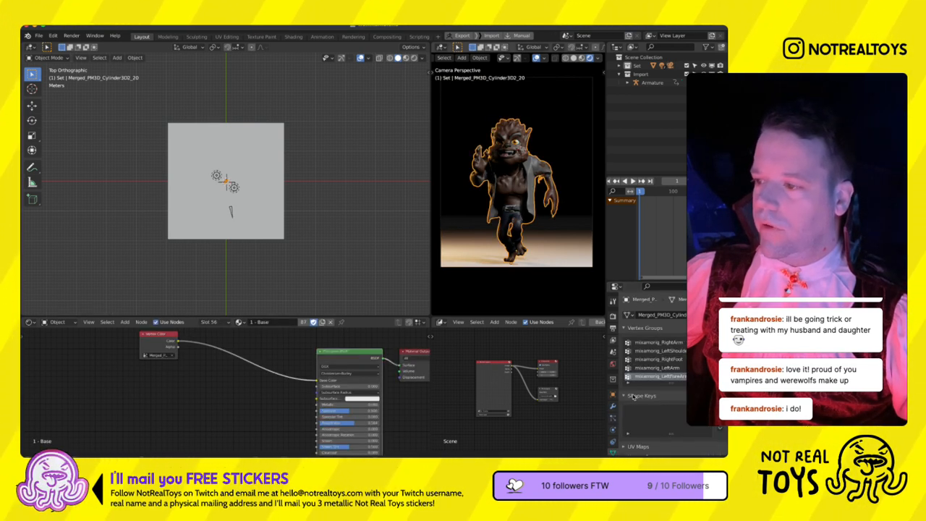
click(612, 406)
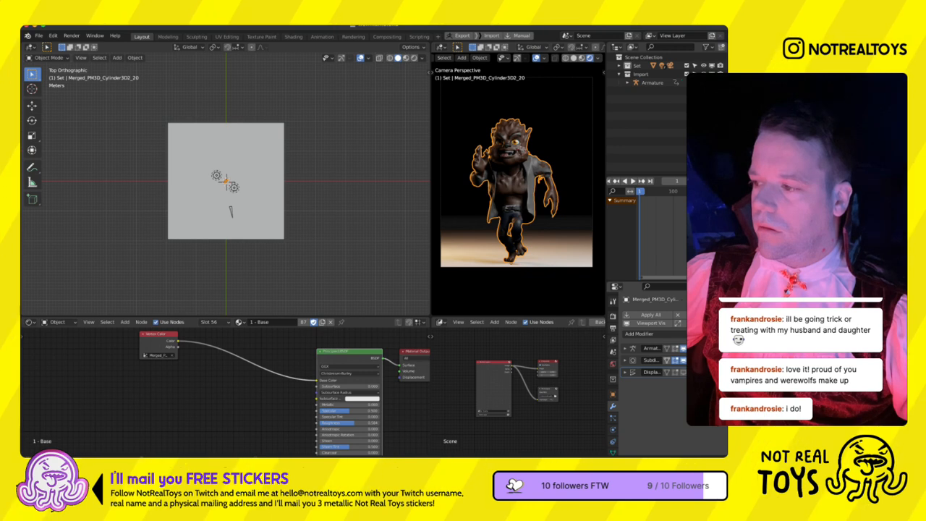
- Turn the camera further around the vertical axis and move it closer to the werewolf along its viewing direction
click(232, 240)
key(r)
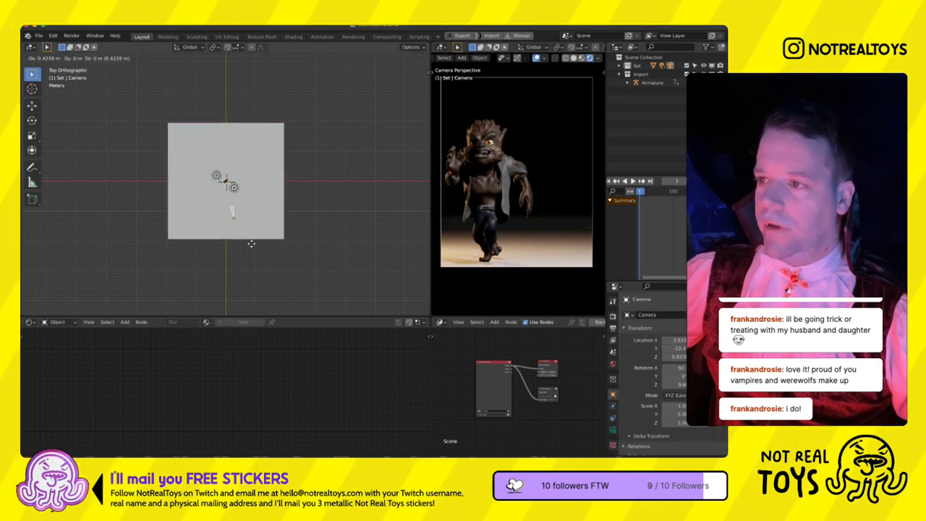
click(255, 248)
key(g)
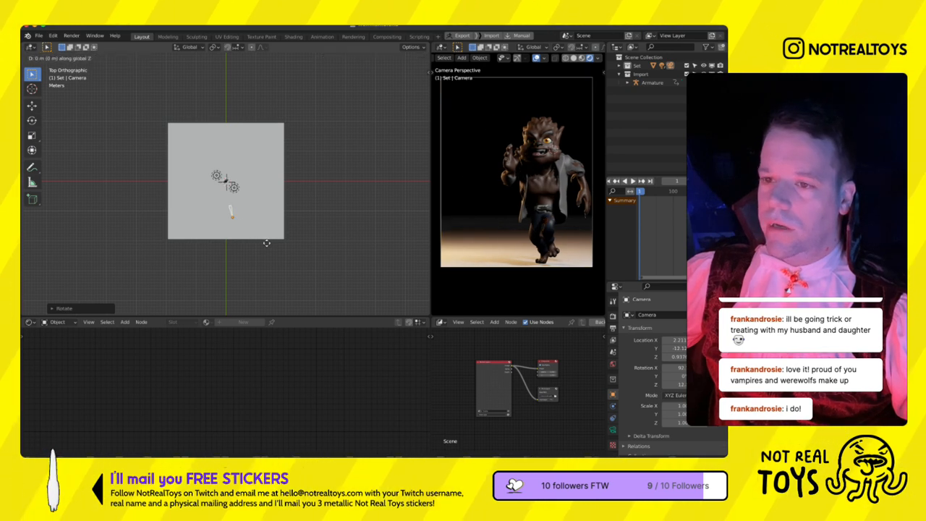
key(z)
key(z)
click(262, 233)
key(g)
click(269, 241)
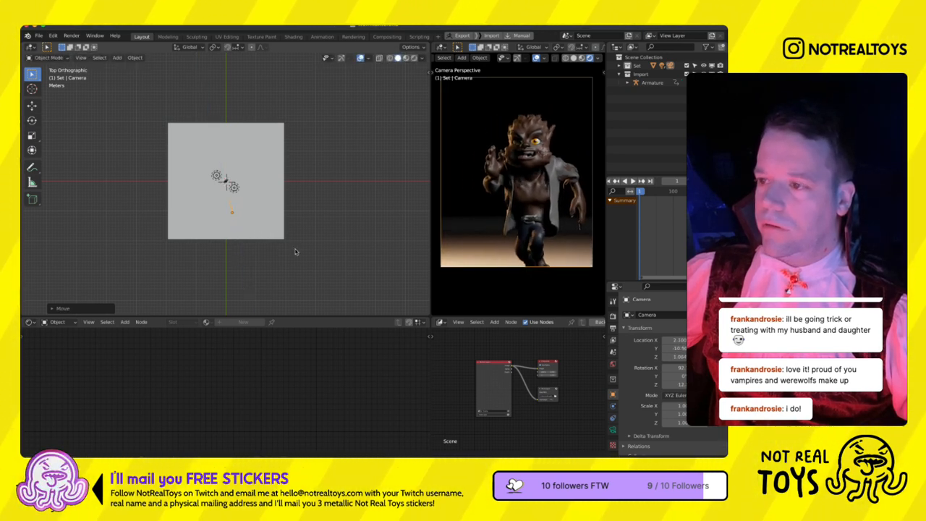
- Shorten the camera's focal length, move it closer along its local Z axis and recentre the werewolf in the frame
click(613, 431)
drag(687, 355, 671, 376)
key(g)
key(z)
key(z)
click(155, 296)
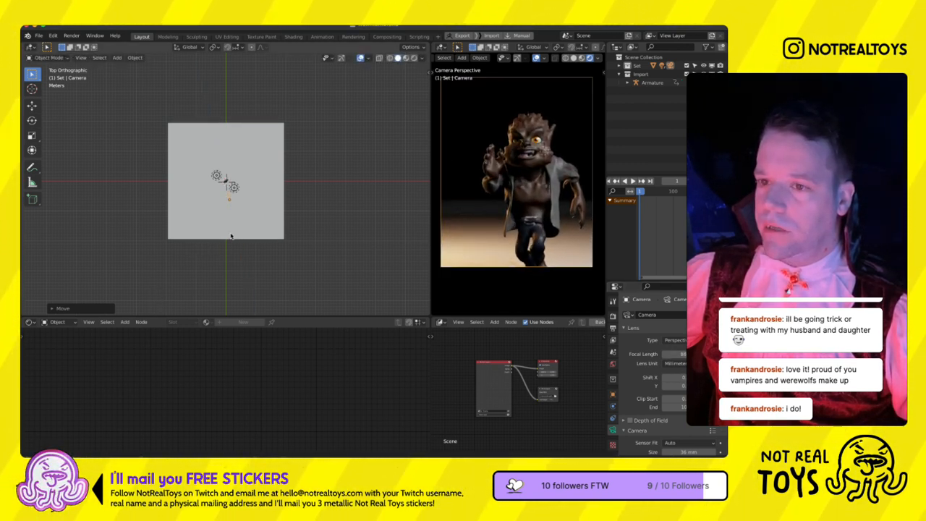
key(g)
click(590, 227)
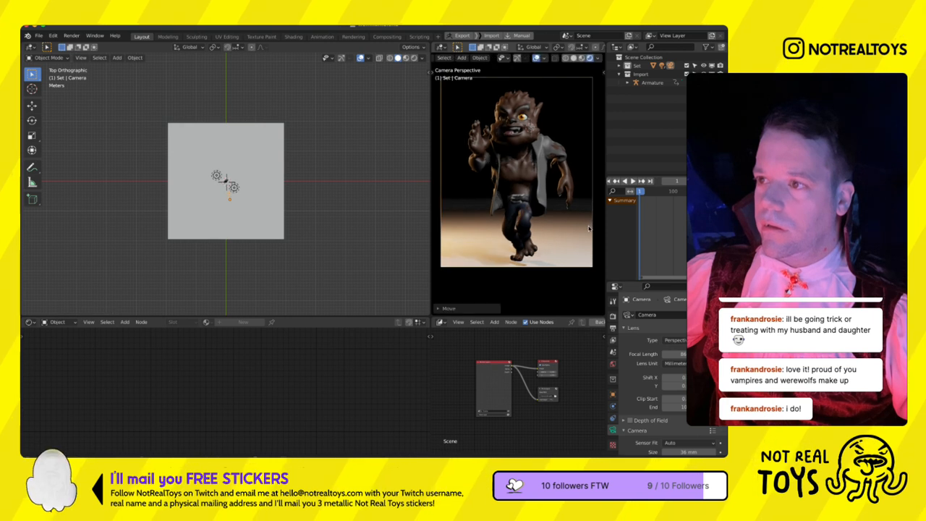
- Reduce the camera's focal length again and dolly it in towards the werewolf for stronger perspective
drag(684, 378, 677, 377)
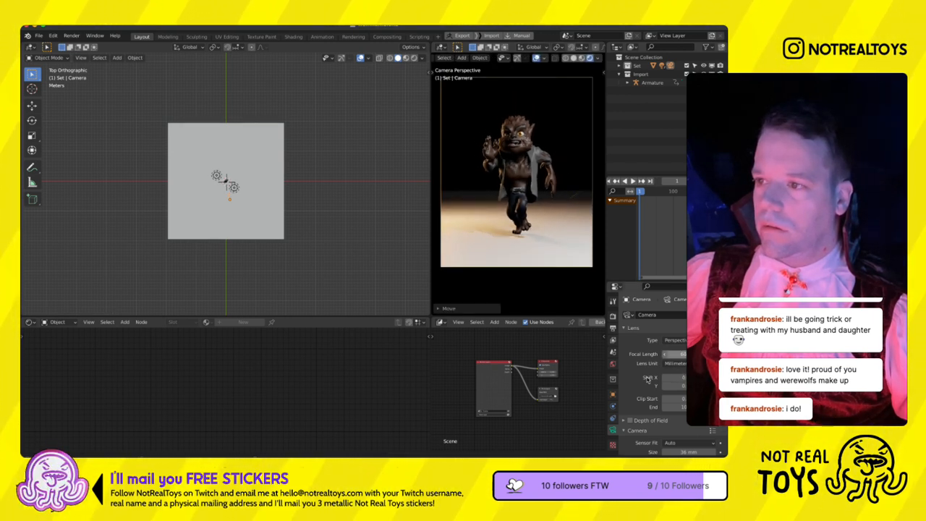
key(g)
key(z)
key(z)
click(257, 301)
- Roll the camera around its local Z axis to slant the horizon and shift it along its local X axis
key(r)
key(z)
key(z)
click(255, 306)
key(g)
key(x)
key(x)
click(267, 300)
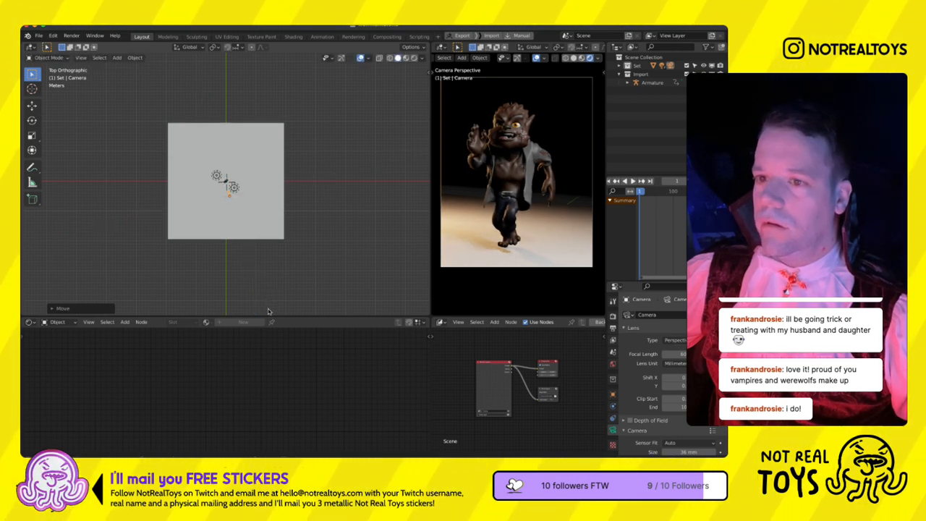
- Move the orange point light in front of the werewolf and adjust its position in the front view
click(220, 194)
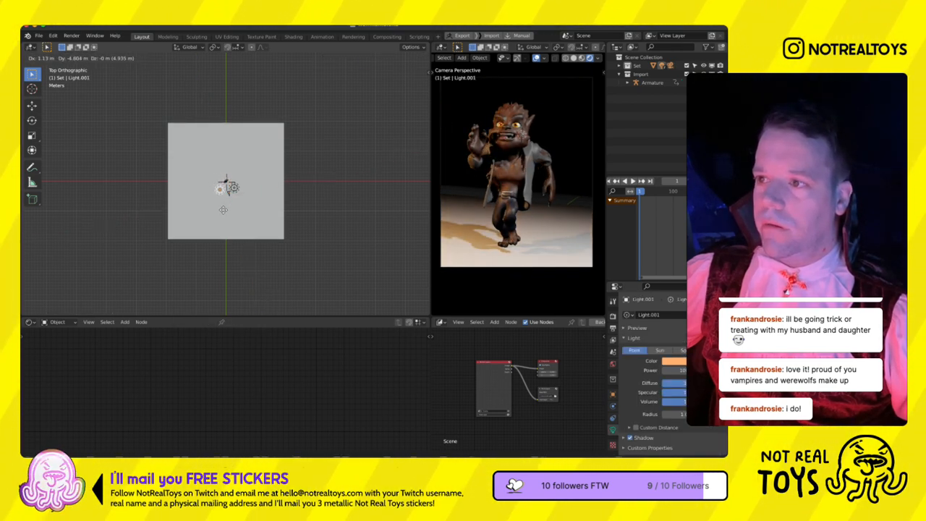
key(KP_1)
scroll(223, 213, up, 8)
key(g)
click(227, 202)
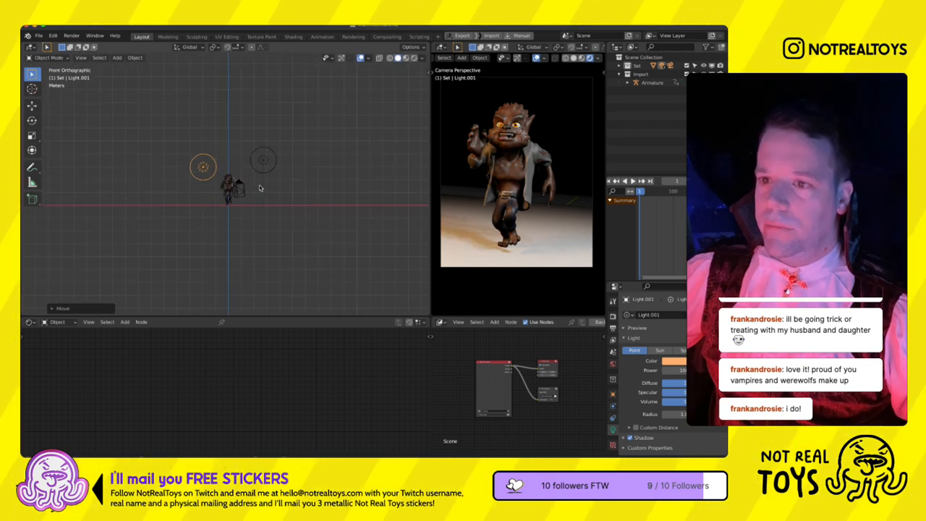
- Move the white point light behind the werewolf in the top view and raise it high above the figure
click(262, 163)
key(KP_7)
scroll(259, 251, down, 4)
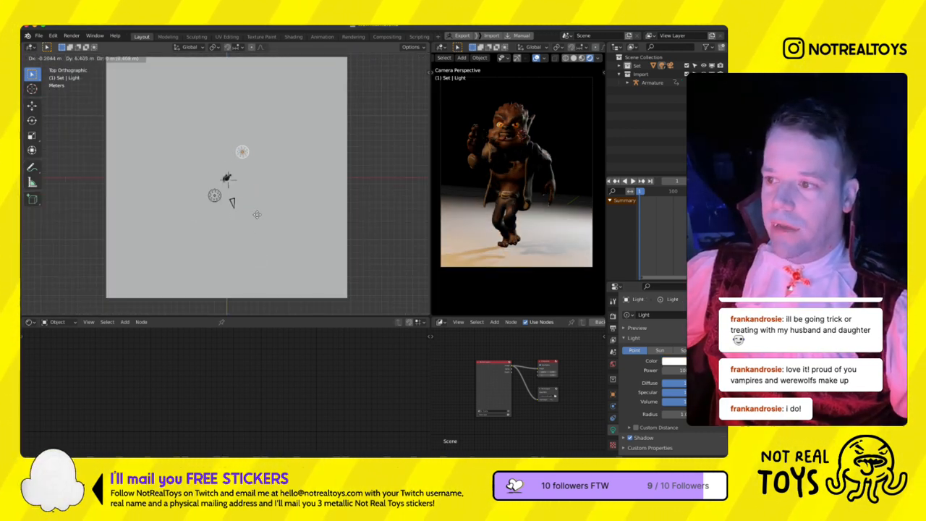
key(KP_1)
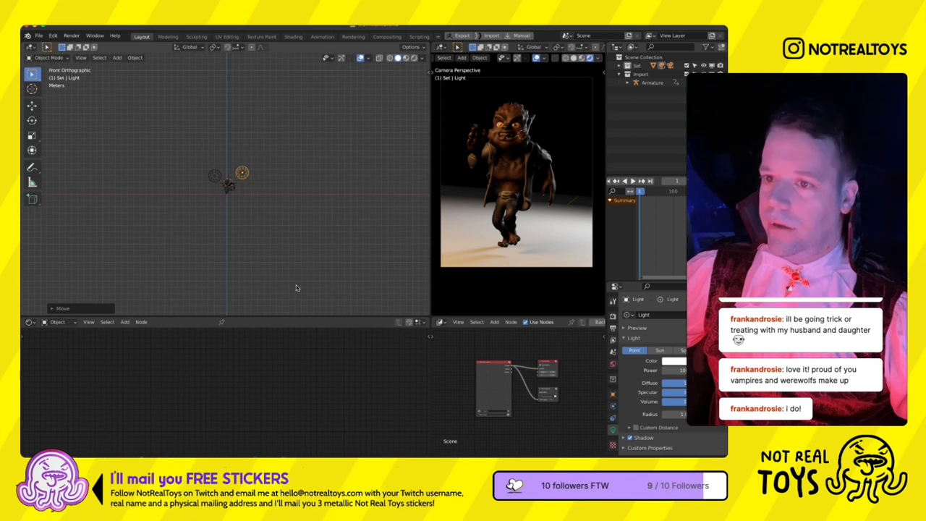
key(g)
key(z)
click(293, 236)
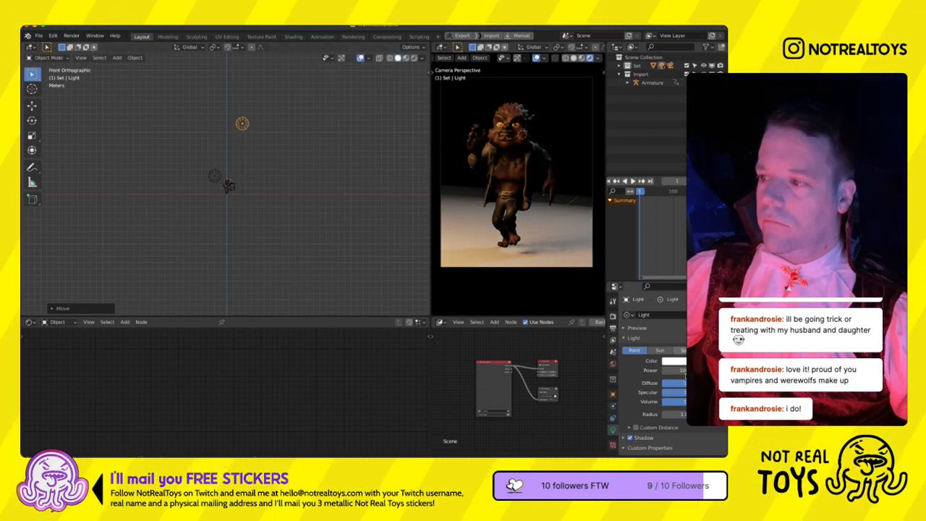
- Set the white light's power to 10000 W and raise it further above the werewolf
click(683, 370)
text(10)
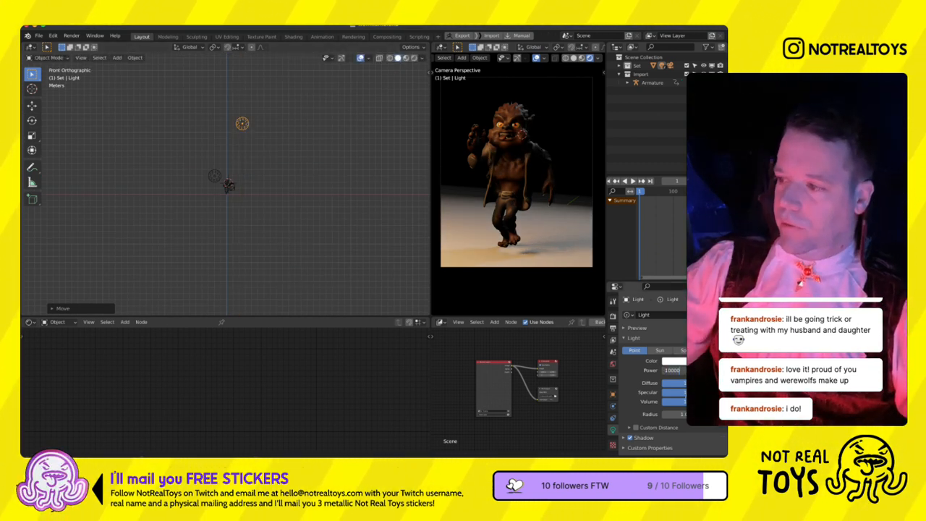
key(KP_3)
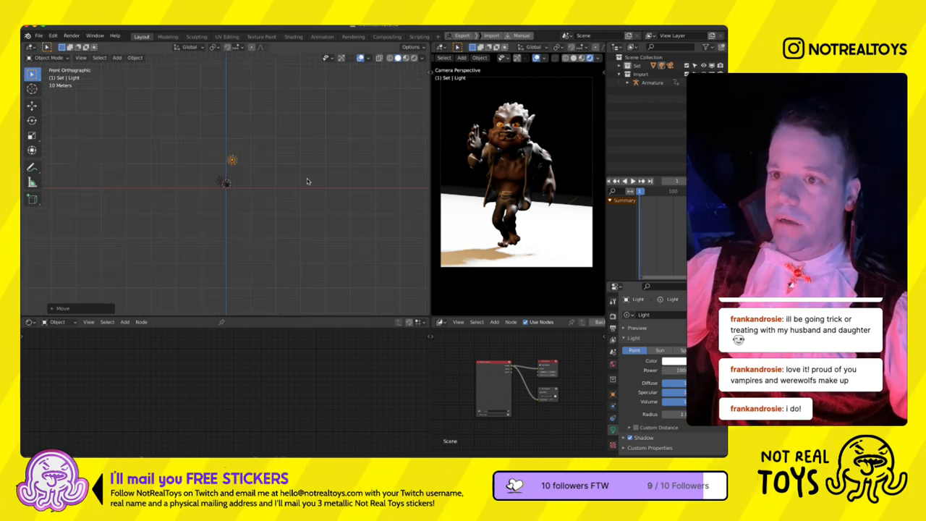
key(g)
key(z)
click(297, 137)
scroll(242, 203, down, 6)
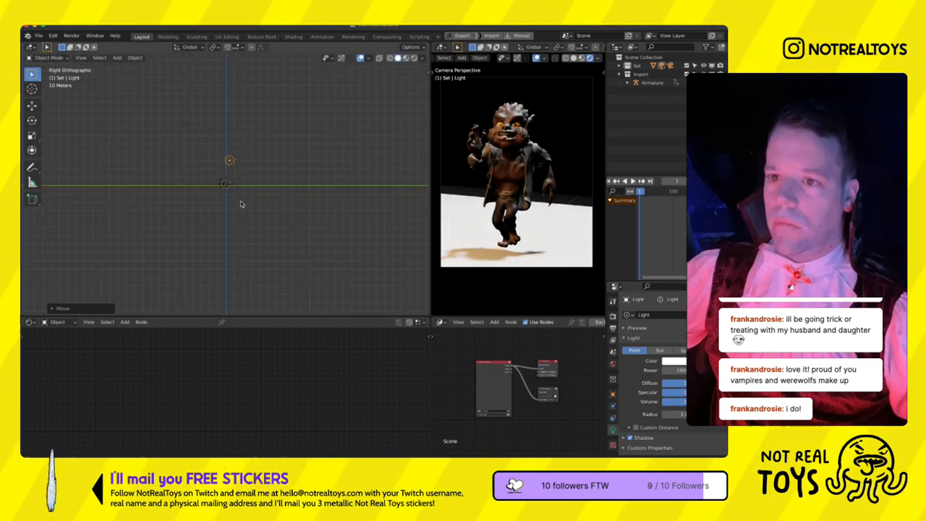
scroll(238, 205, up, 5)
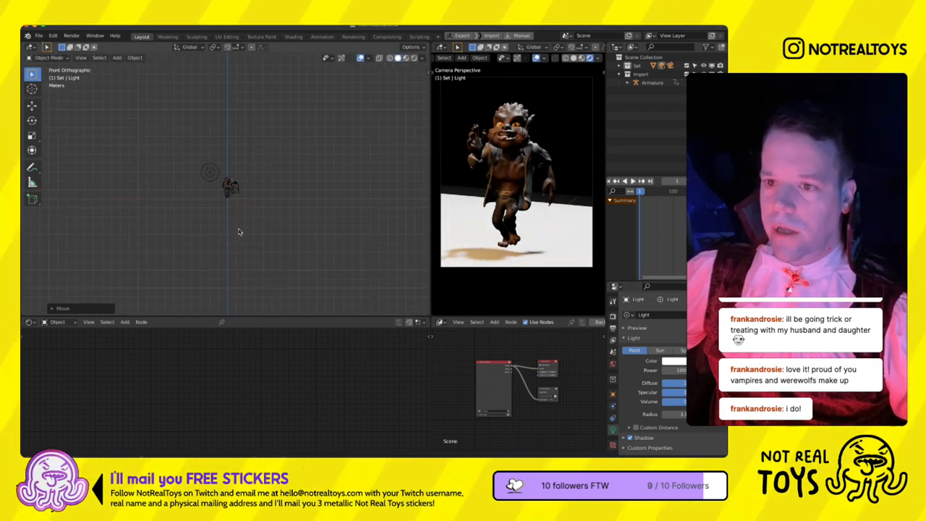
- Shift the white point light further and reposition it high above the werewolf in the front view
scroll(240, 230, down, 4)
key(g)
click(281, 220)
key(KP_1)
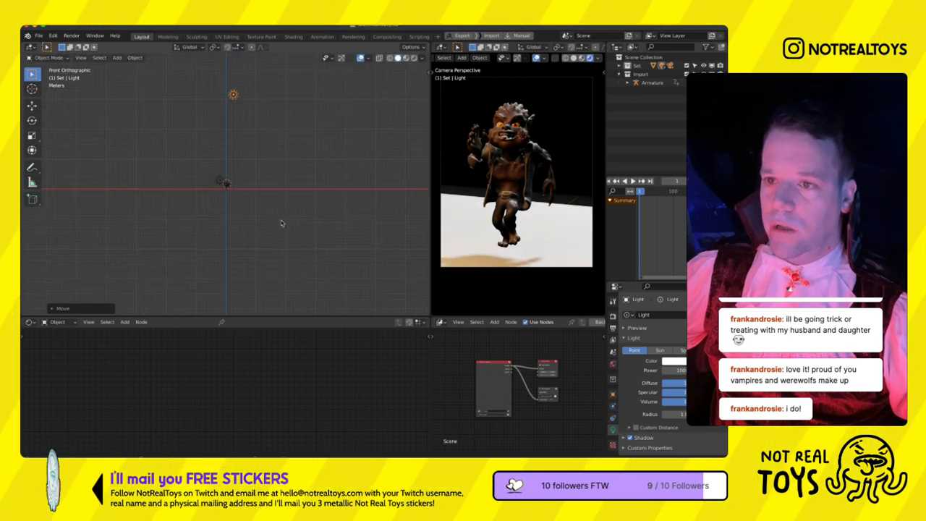
key(g)
click(240, 211)
- Select the ground plane and scale its mesh up in Edit Mode to several times the size, returning to Object Mode
scroll(254, 211, down, 5)
middle_drag(254, 210, 248, 225)
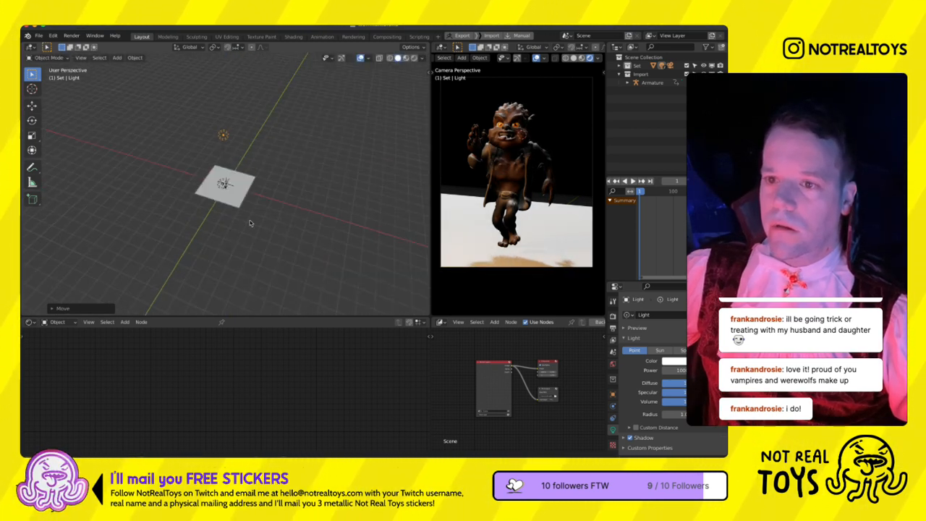
click(245, 206)
key(ctrl+Tab)
click(264, 222)
key(s)
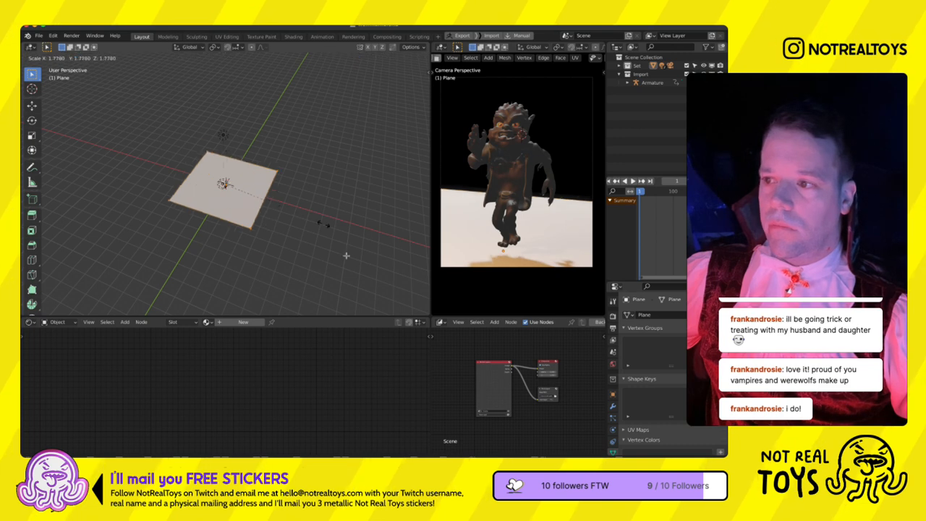
click(390, 248)
key(ctrl+Tab)
click(329, 217)
- Create a new material on the ground plane and name it "0 - Plane"
click(243, 321)
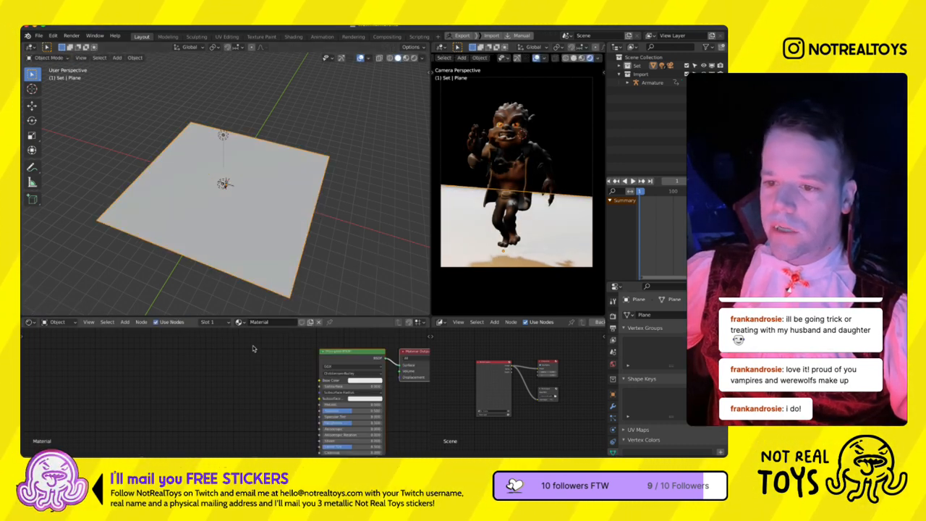
double_click(267, 323)
text(PLANE)
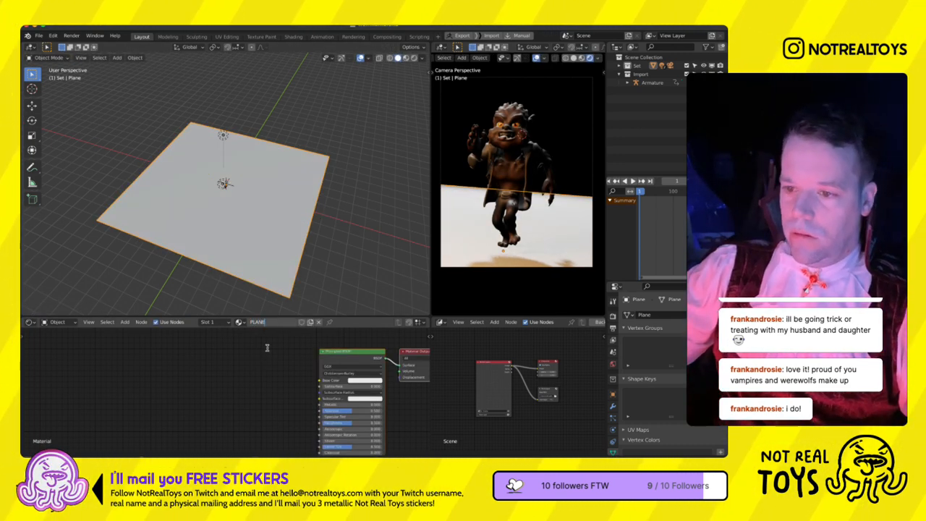
key(Return)
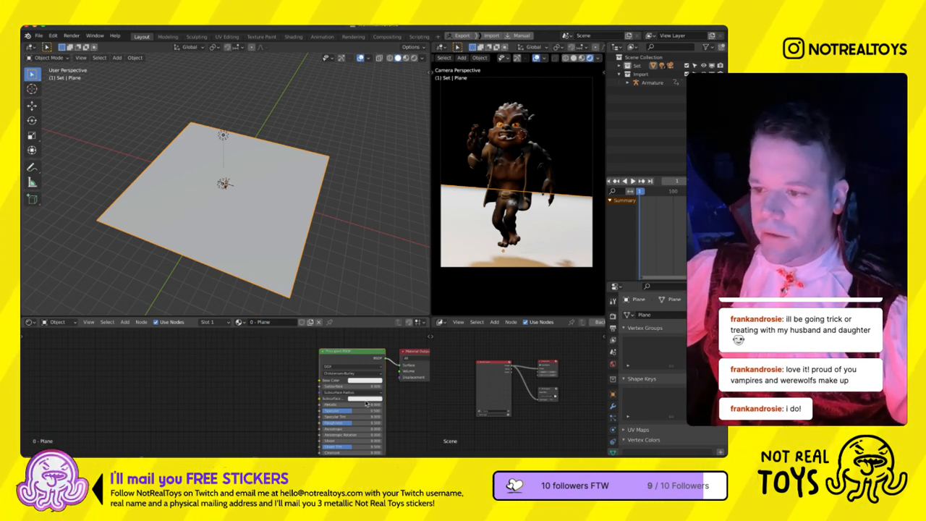
- Darken the plane material's base color to a near-black reddish brown and deselect the plane
click(364, 380)
click(360, 318)
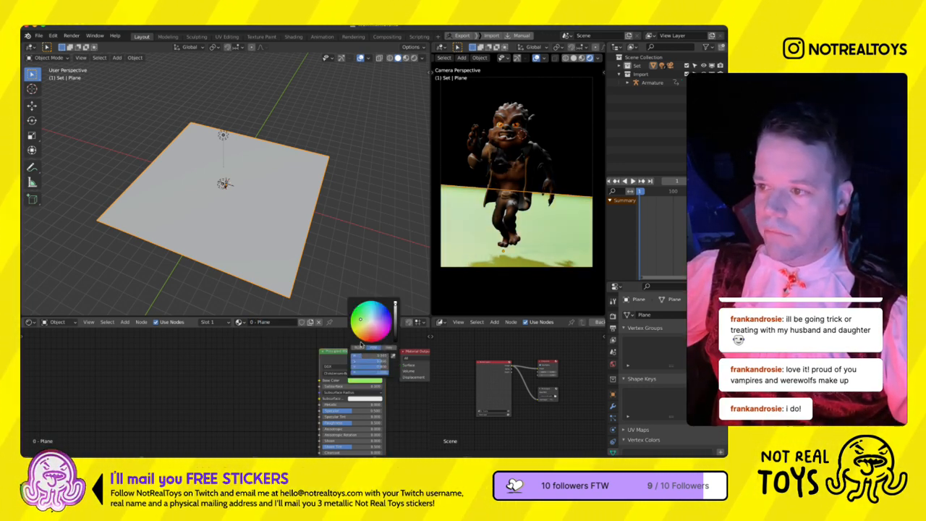
click(364, 336)
click(396, 339)
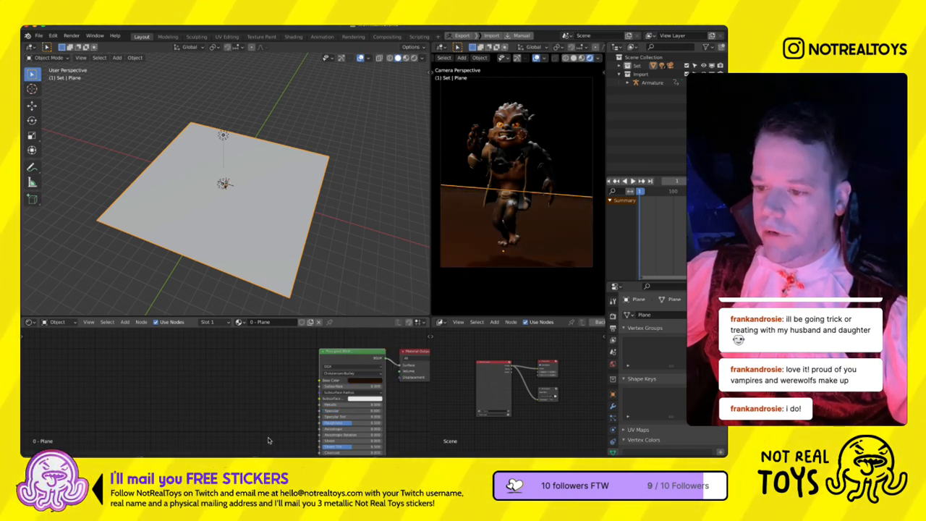
click(365, 380)
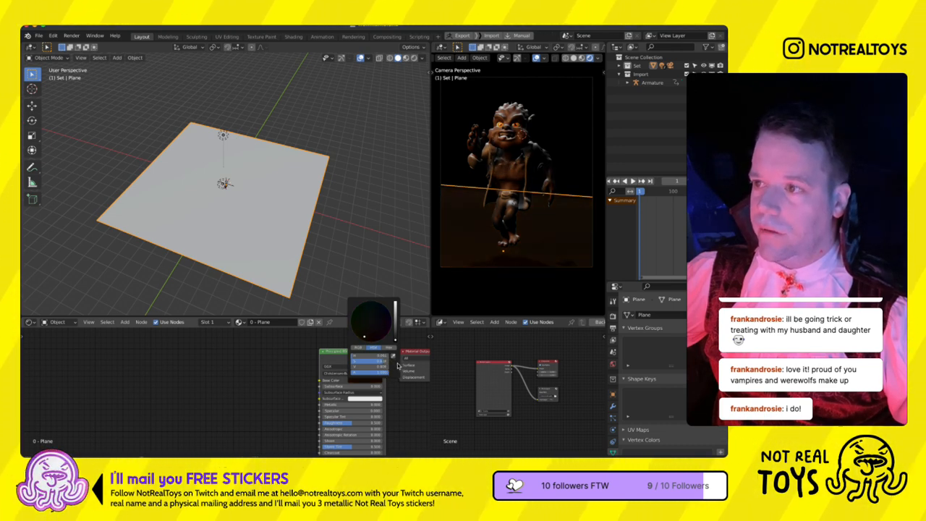
key(alt+a)
- Convert the orange point light beside the werewolf into an area light
scroll(231, 212, up, 8)
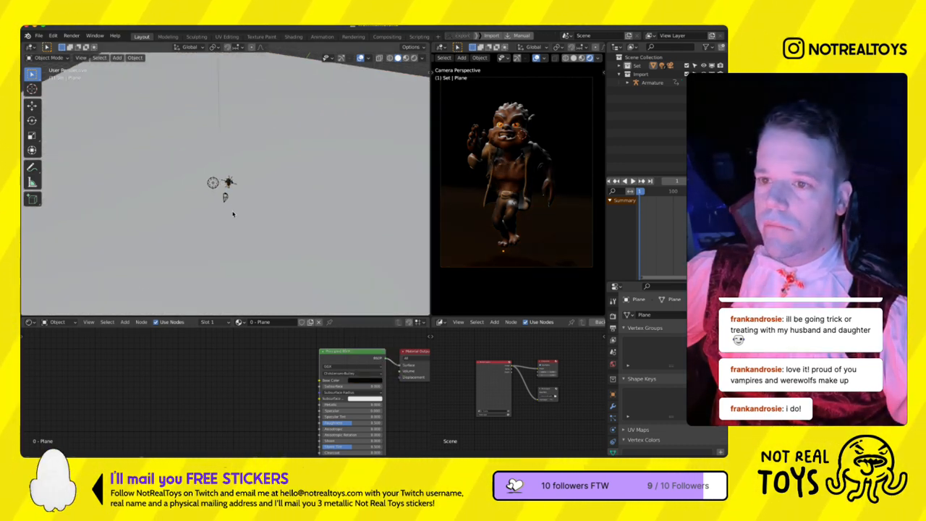
click(212, 185)
click(709, 350)
scroll(266, 194, up, 5)
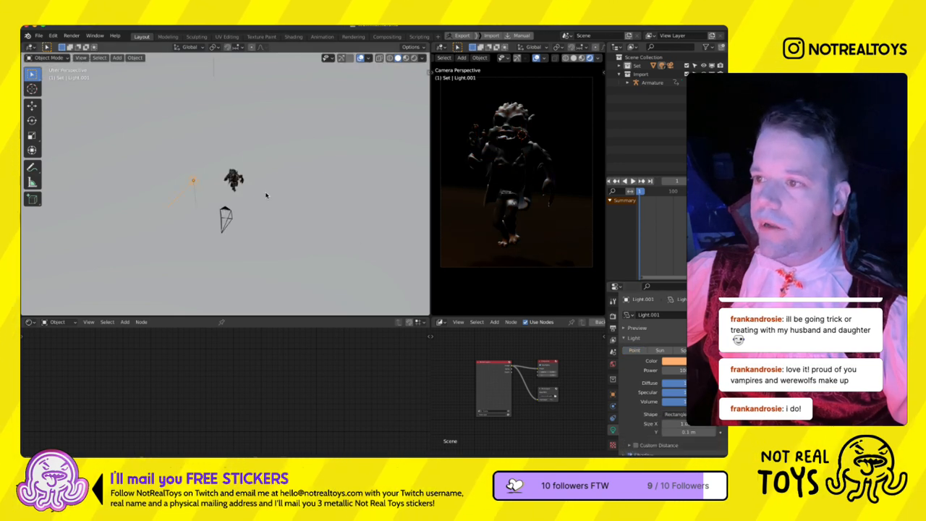
- Clear the orange area light's rotation, aim it down at the werewolf in the front view, and adjust its angle and position from above
key(alt+r)
key(KP_1)
key(r)
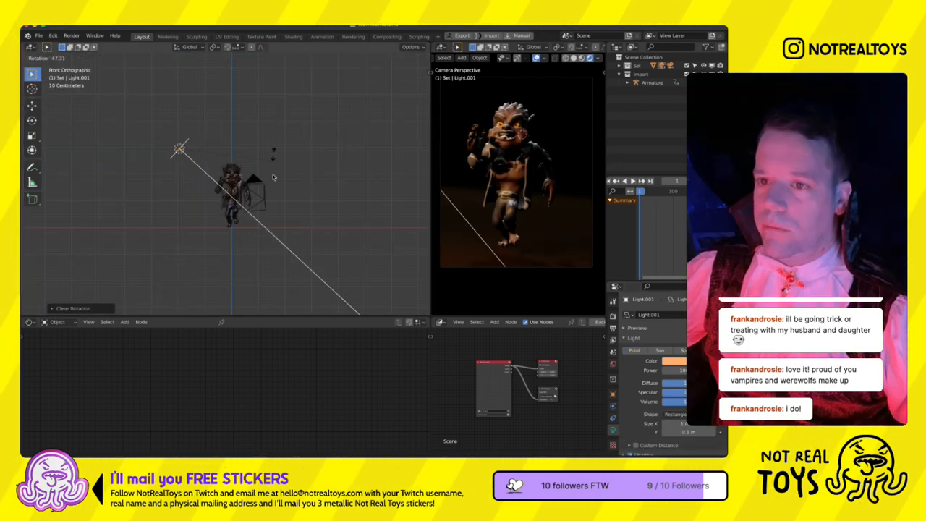
click(261, 159)
key(KP_7)
key(r)
click(223, 140)
key(g)
click(208, 143)
- Rotate and move the orange area light around the werewolf to its other side in the top view
key(r)
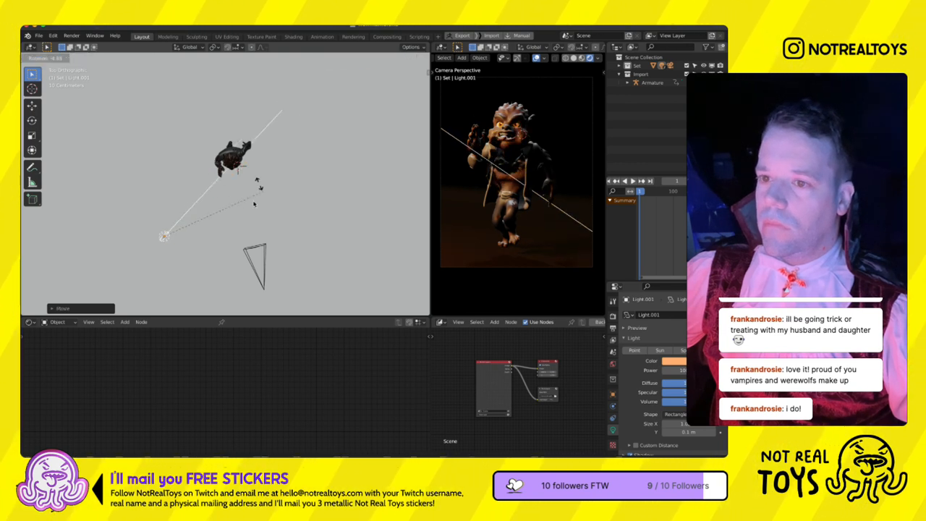
click(173, 194)
key(g)
click(283, 233)
key(r)
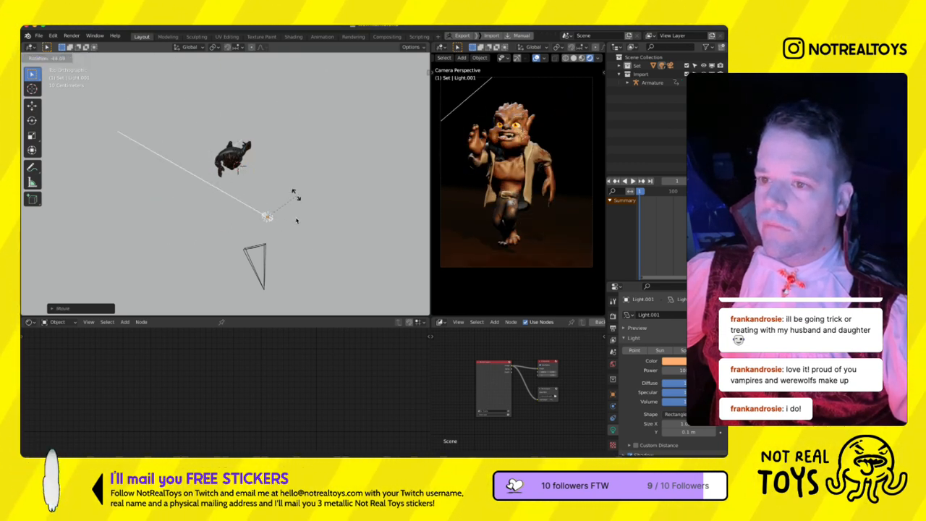
click(295, 220)
key(g)
click(304, 173)
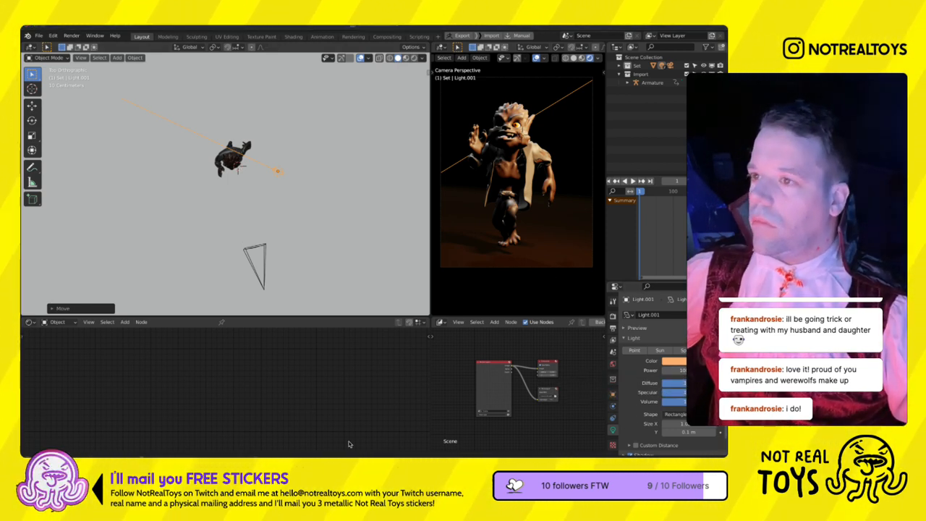
- Change the orange area light's shape to Disk, then rotate it and shift it towards the front of the werewolf
scroll(620, 443, down, 3)
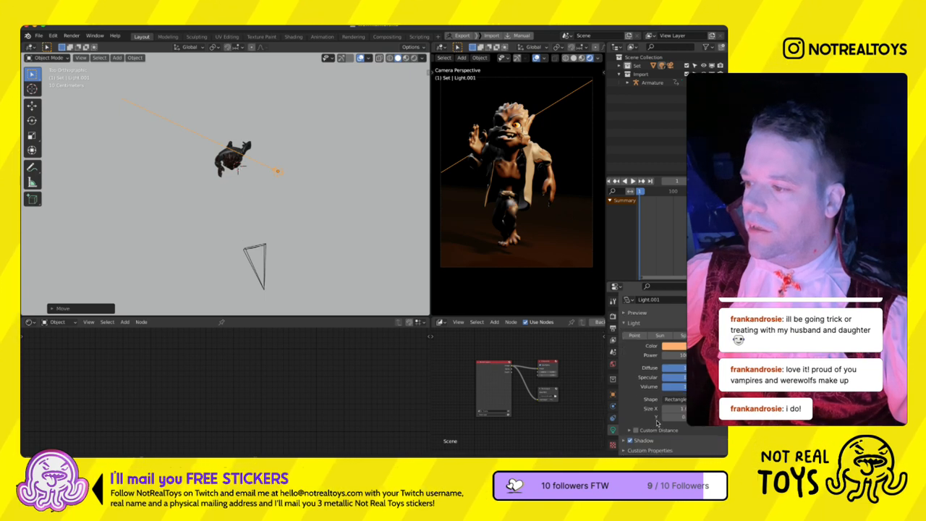
click(674, 399)
click(673, 428)
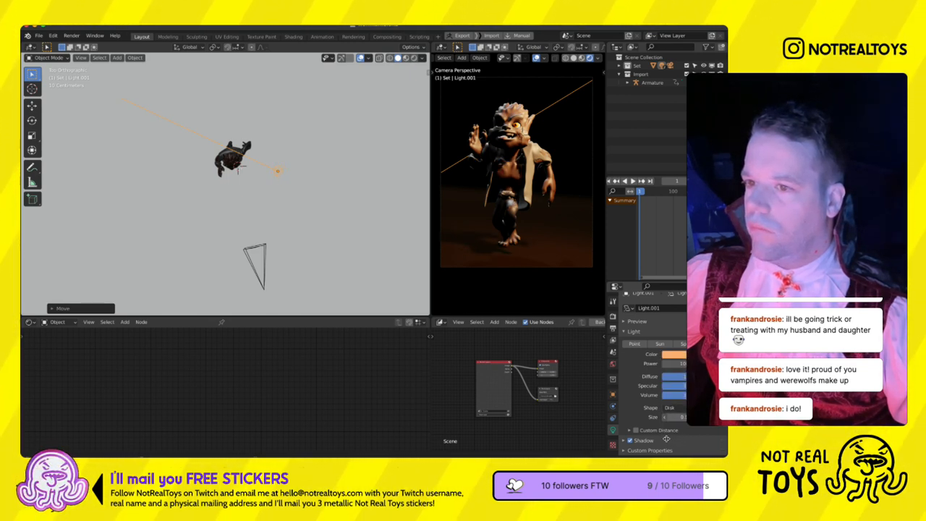
key(r)
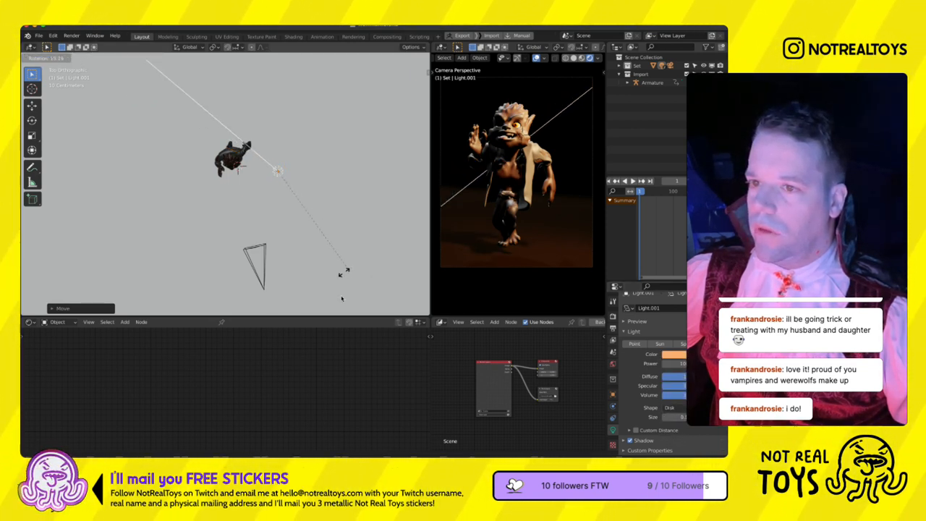
click(341, 270)
key(g)
click(323, 228)
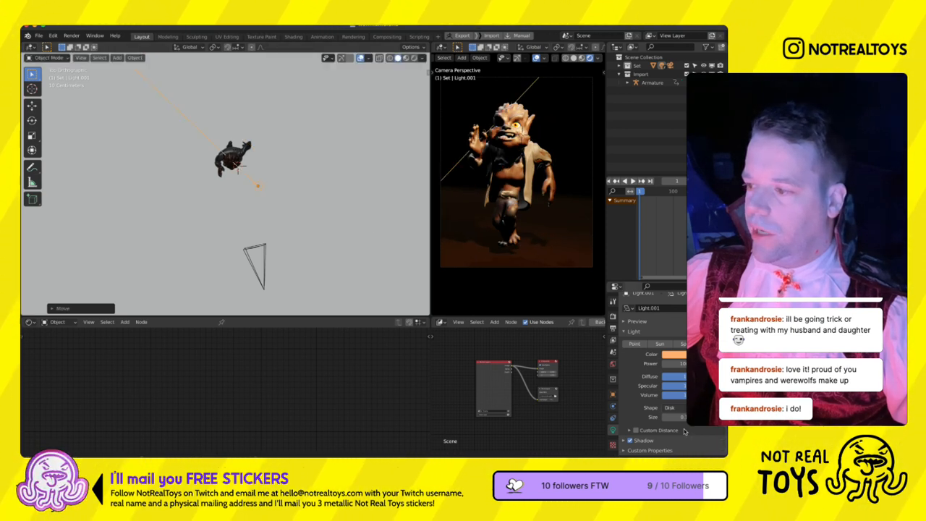
- Lower the orange disk light's power
click(673, 363)
text(20)
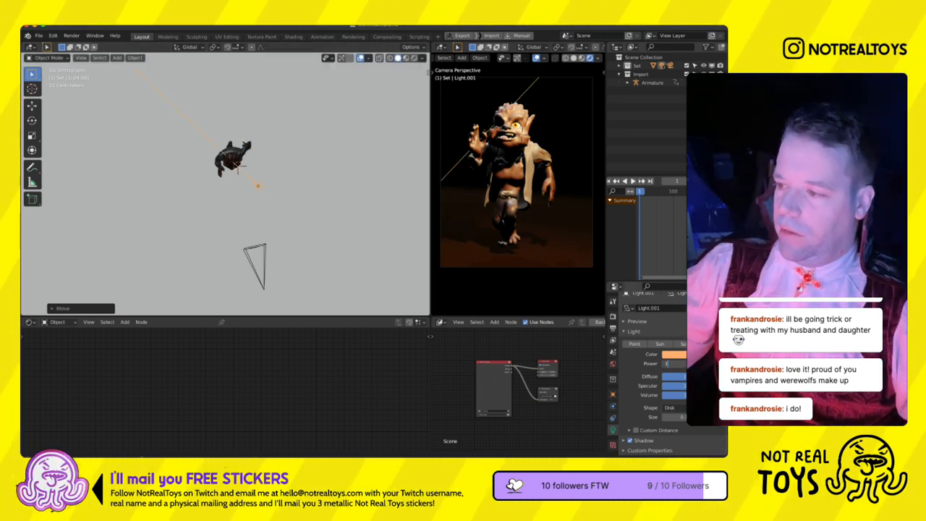
key(Return)
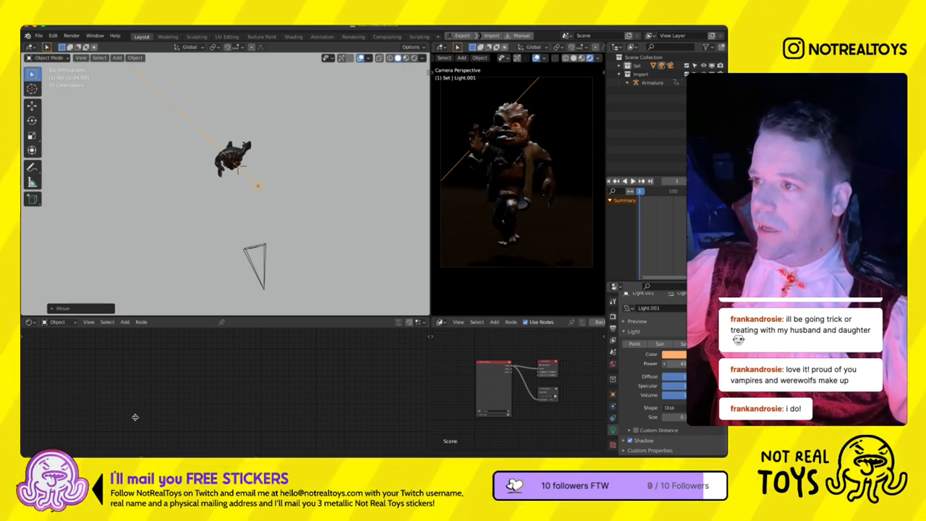
- Re-aim and shift the orange disk light in front of the werewolf from above, and enlarge its disk size
key(r)
click(327, 205)
key(g)
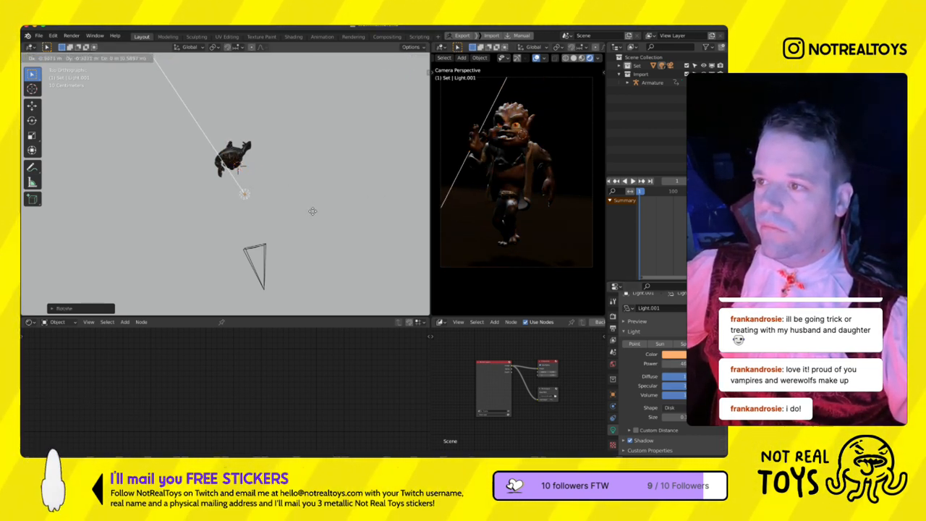
click(314, 213)
key(r)
click(278, 260)
key(g)
click(248, 259)
key(KP_1)
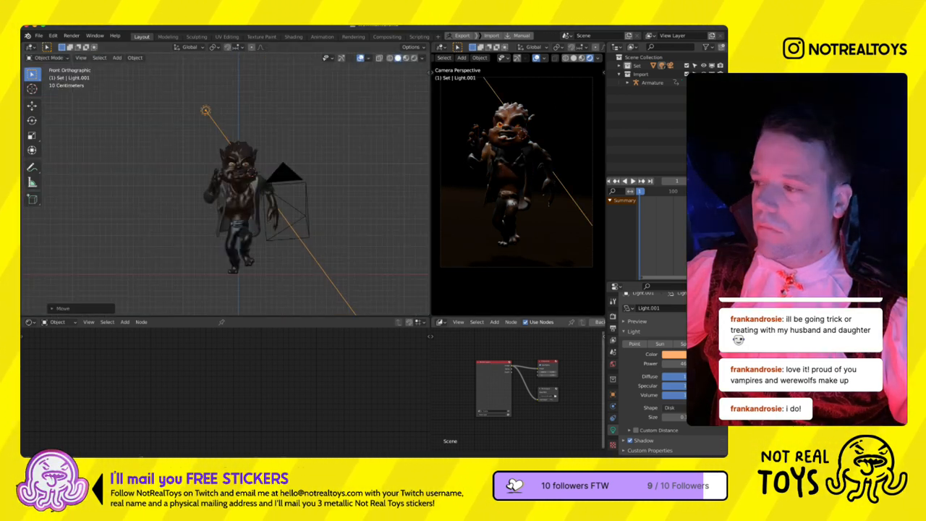
drag(684, 418, 705, 417)
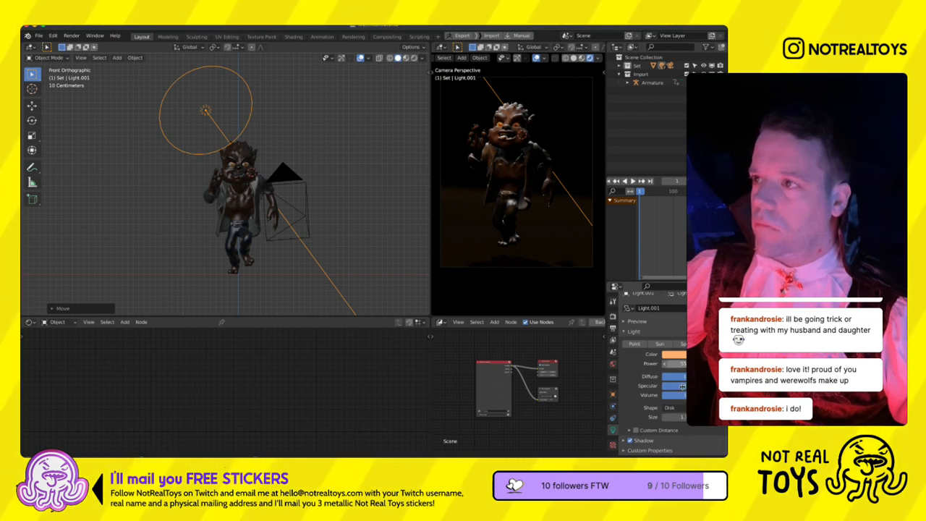
- Enable Screen Space Reflections in the Eevee render settings and expand the Shadows options
click(612, 316)
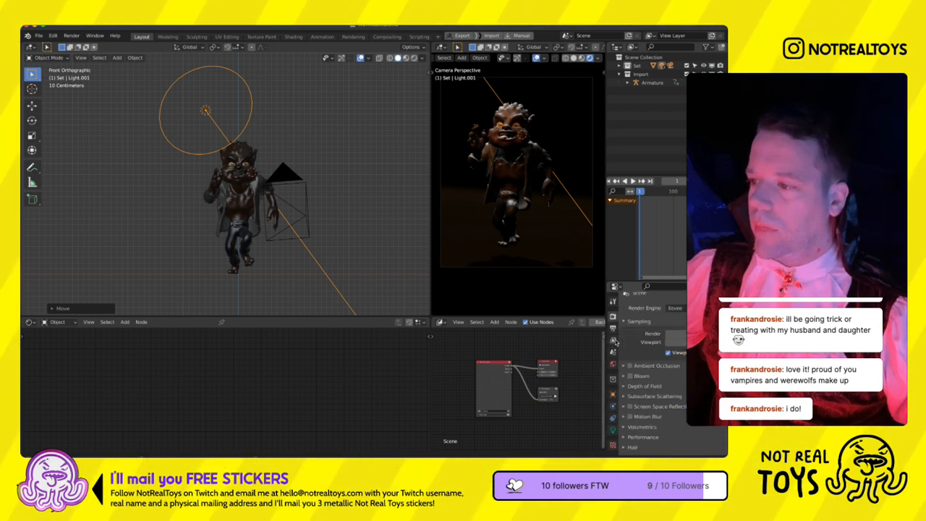
click(630, 406)
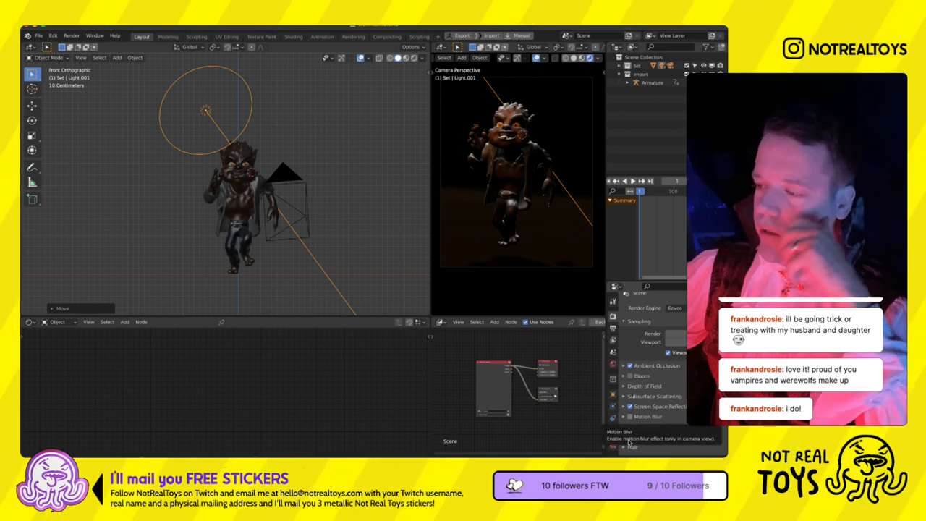
scroll(635, 419, down, 5)
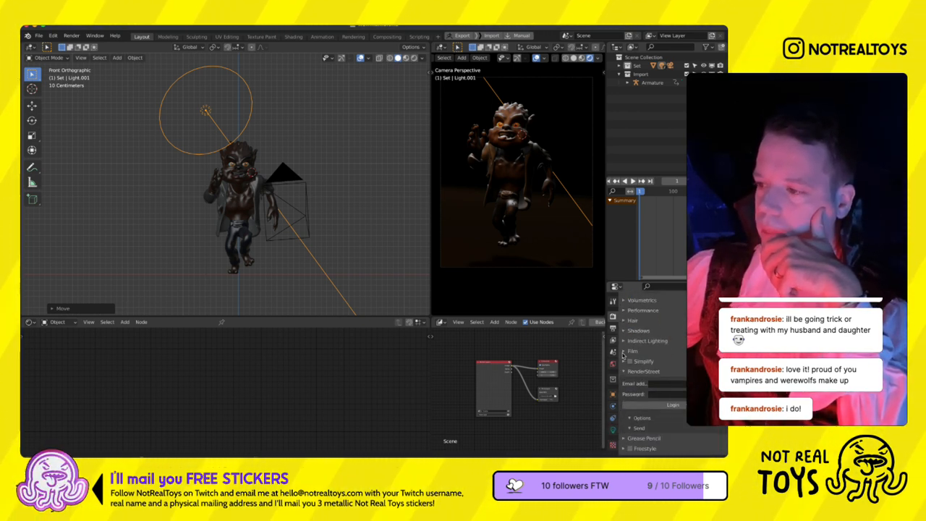
click(636, 329)
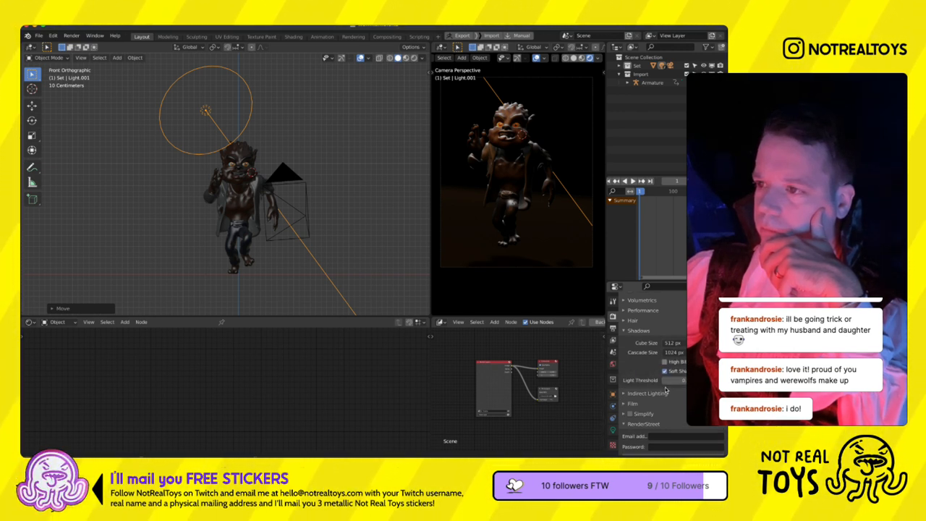
- Widen the camera viewport and turn off its overlays for an unobstructed preview of the werewolf
scroll(505, 174, up, 2)
scroll(540, 191, down, 1)
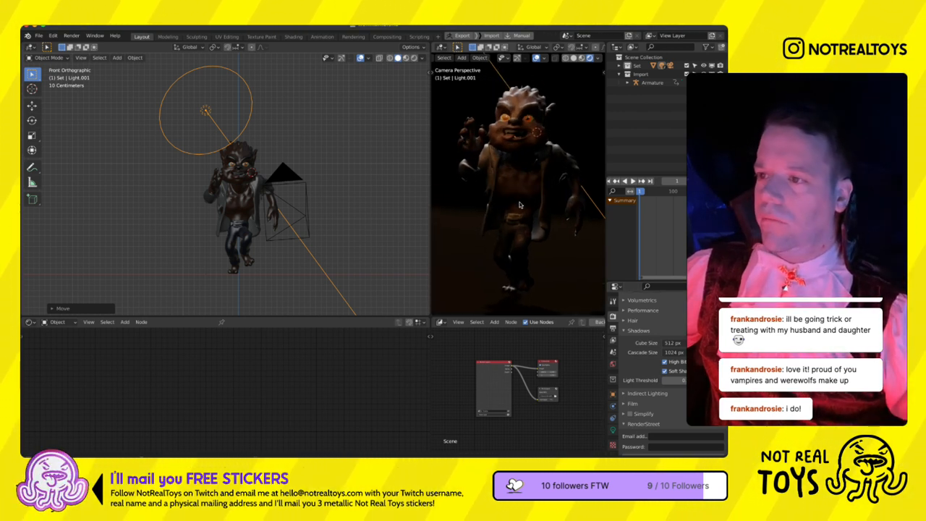
drag(432, 235, 366, 235)
click(536, 58)
scroll(517, 159, down, 1)
shift+middle_drag(500, 187, 473, 189)
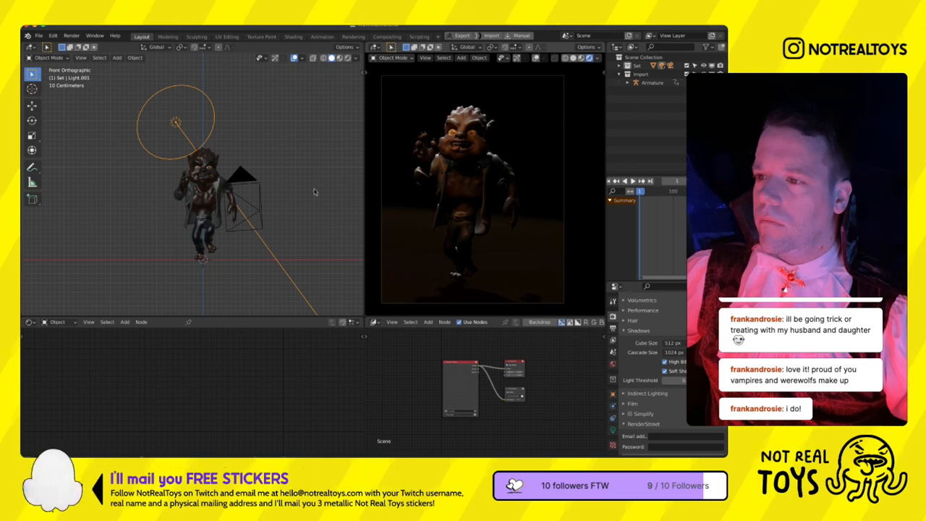
- Select the ground plane and move it along Z to sit just under the werewolf's foot in the side view
middle_drag(252, 285, 229, 251)
key(KP_3)
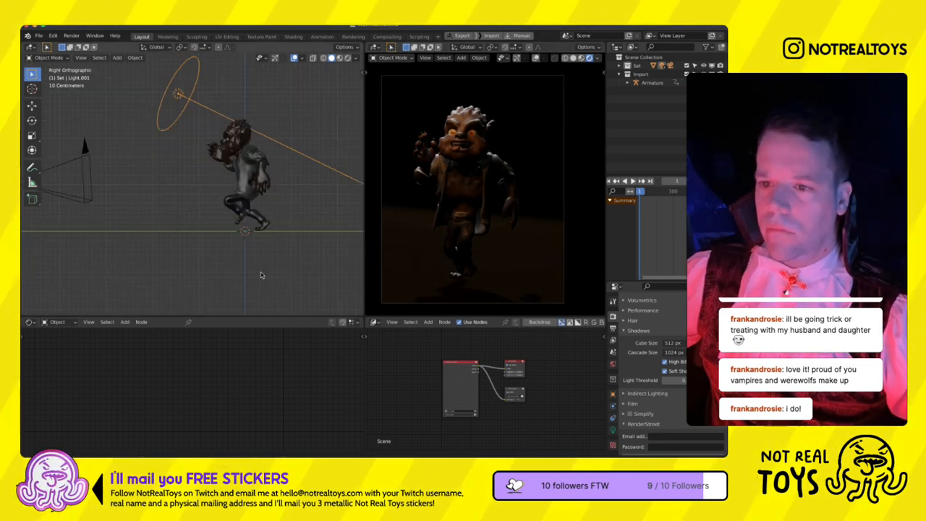
middle_drag(291, 253, 291, 263)
click(291, 263)
key(KP_3)
key(KP_3)
scroll(245, 236, up, 5)
shift+middle_drag(261, 248, 223, 221)
key(g)
key(z)
click(296, 278)
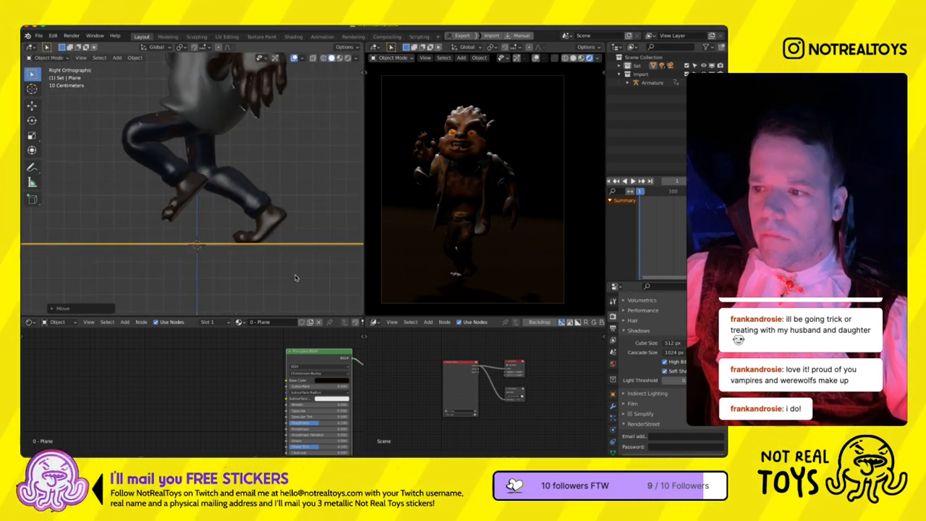
- Select the white point light above the werewolf and increase its radius
scroll(296, 275, down, 3)
middle_drag(242, 234, 236, 201)
scroll(185, 211, down, 11)
key(KP_3)
scroll(213, 174, down, 8)
click(211, 150)
click(613, 430)
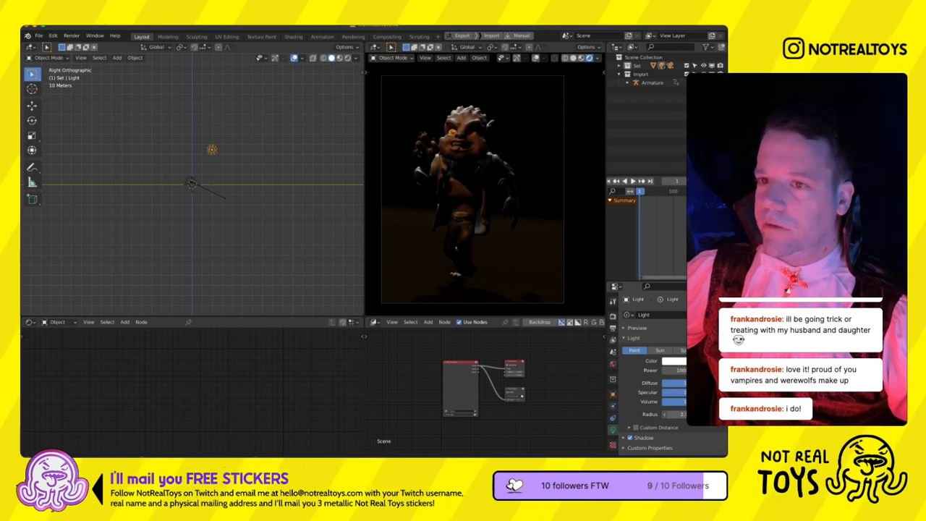
drag(674, 415, 685, 414)
- Raise the white point light's power
click(675, 371)
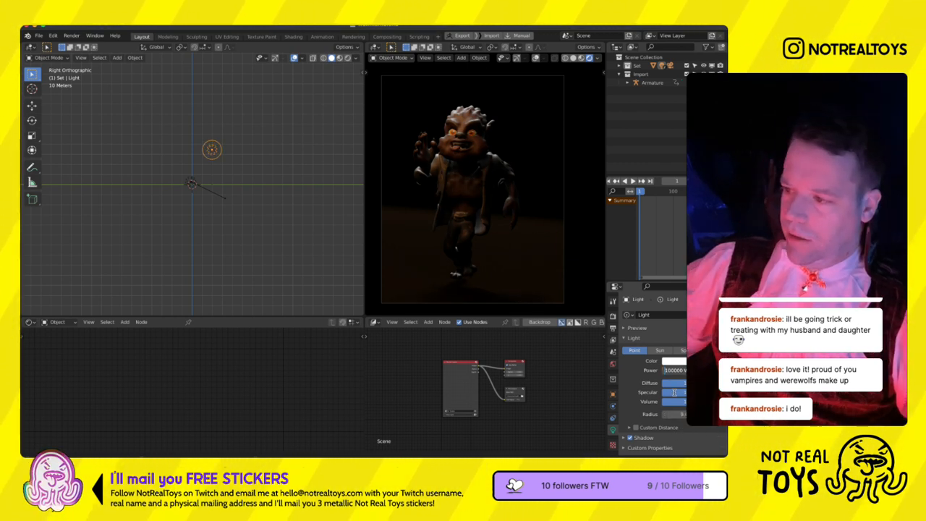
text(0)
key(Return)
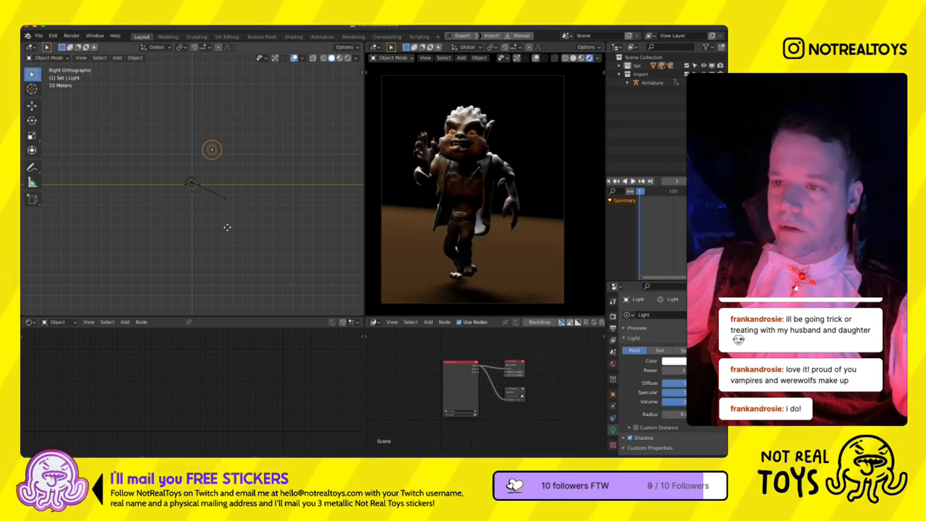
- Reposition the white point light in the side and front views so it backlights the werewolf from above and behind
key(g)
click(242, 195)
key(KP_1)
key(g)
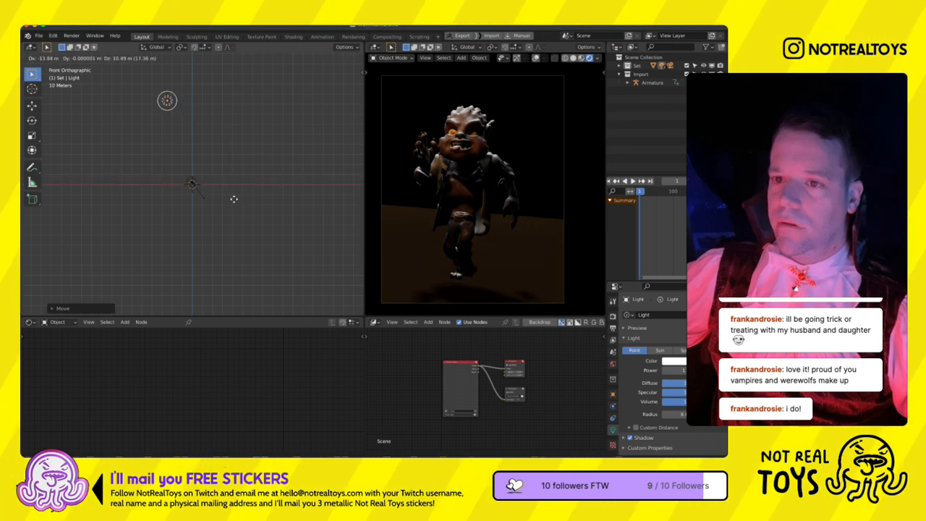
key(KP_3)
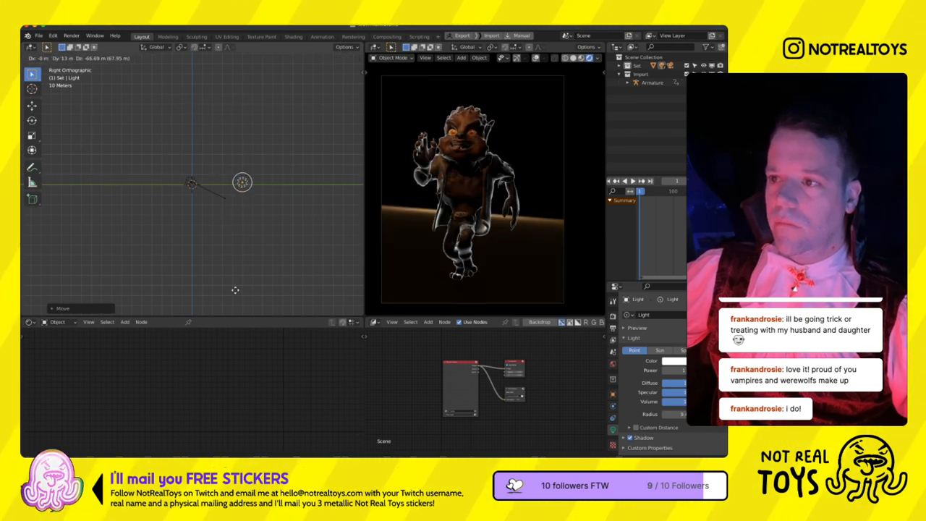
key(KP_1)
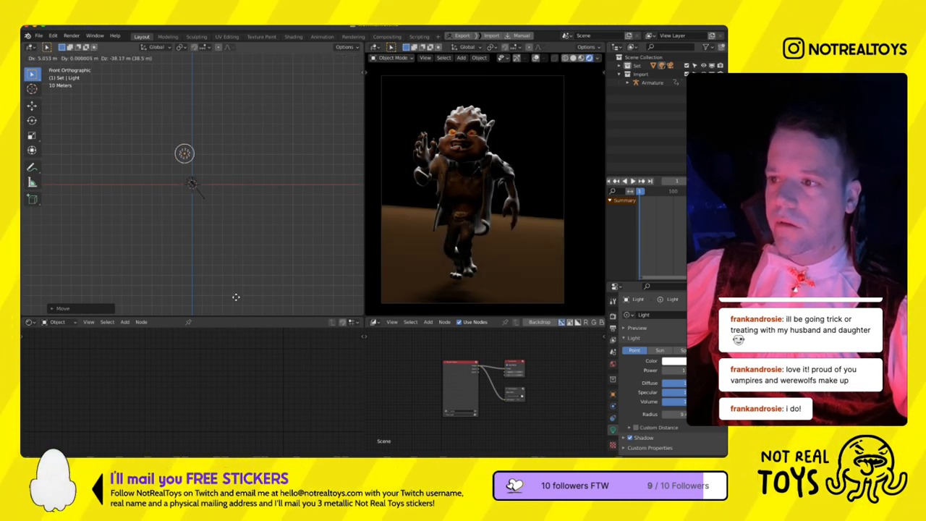
click(236, 297)
- Duplicate the orange disk light in the top view and place the copy on the other side of the werewolf
scroll(196, 241, up, 15)
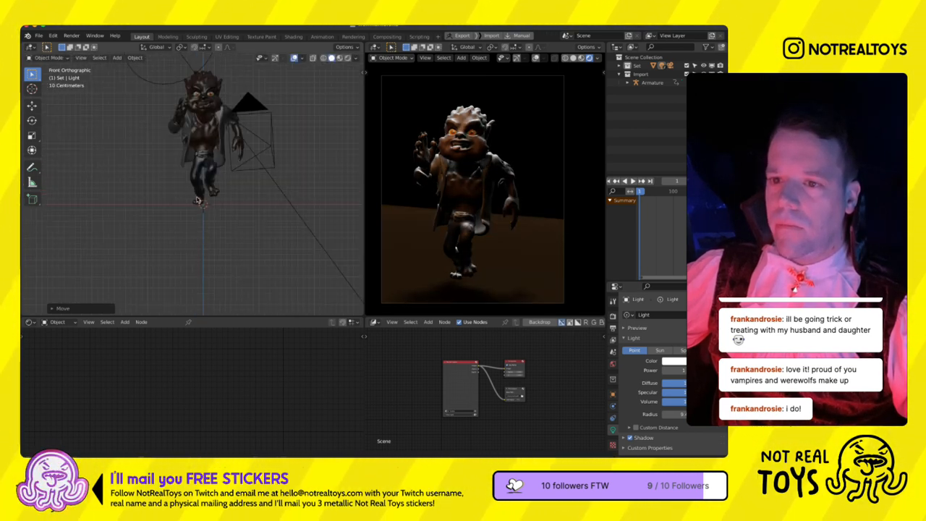
click(197, 200)
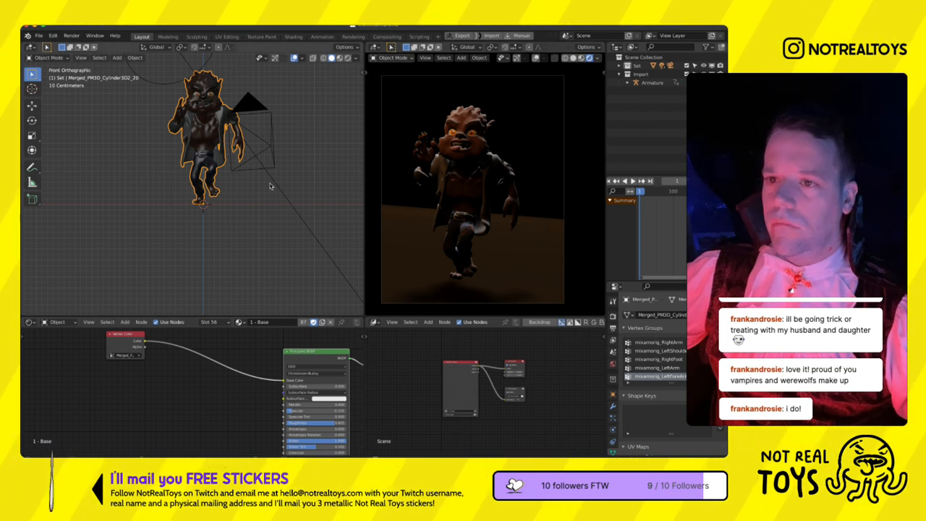
scroll(270, 186, down, 4)
click(184, 142)
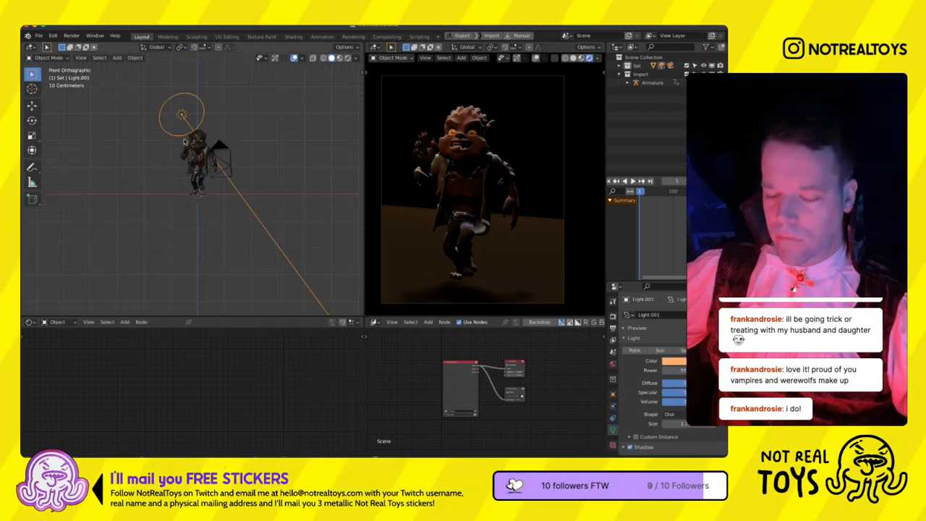
middle_drag(187, 153, 219, 215)
key(shift+d)
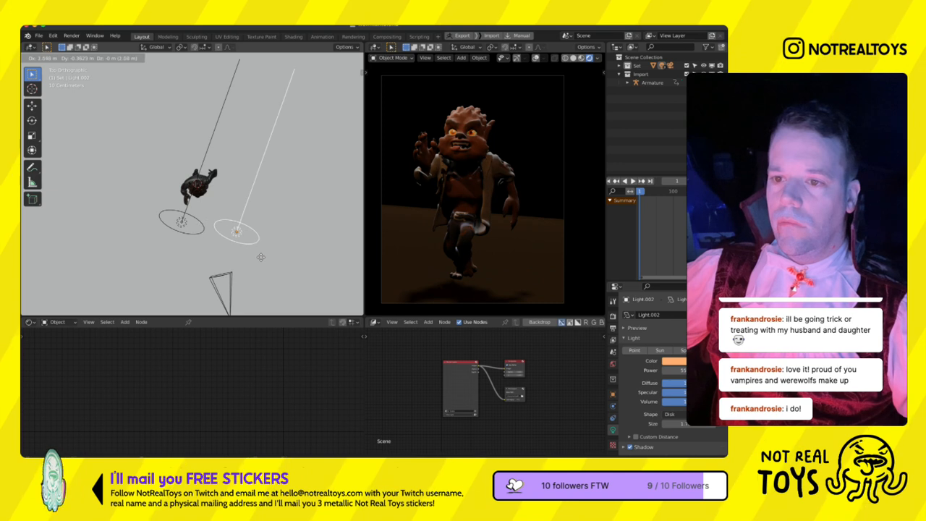
click(263, 259)
- Rotate the duplicated disk light in the top view to face the werewolf's side and move it beside the character
key(r)
click(224, 195)
key(g)
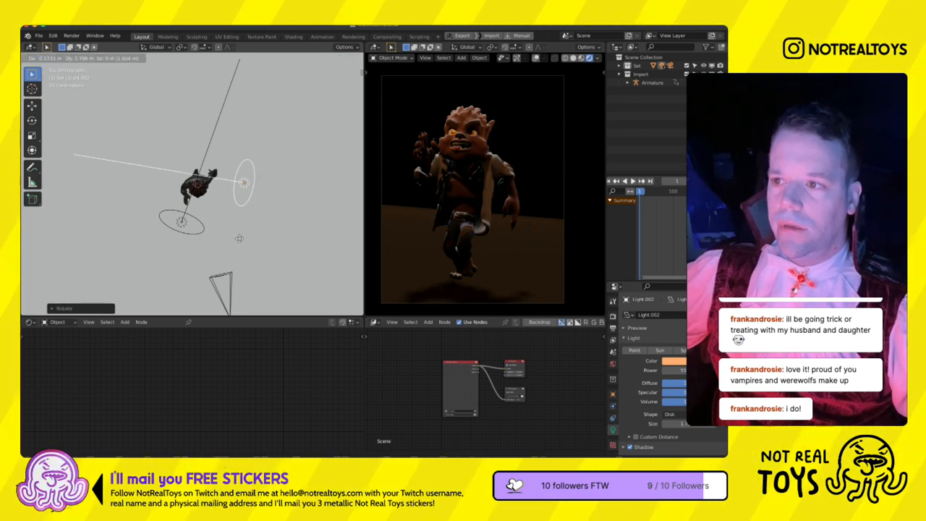
click(241, 223)
- Change the duplicated disk light's color to green, fine-tune its rotation and reduce its size
click(673, 360)
click(657, 274)
key(r)
click(243, 223)
drag(682, 449, 635, 447)
- Clear the green light's rotation, aim it almost horizontally toward the werewolf's side in the front view and reposition it
key(KP_1)
key(r)
click(255, 257)
key(alt+r)
key(r)
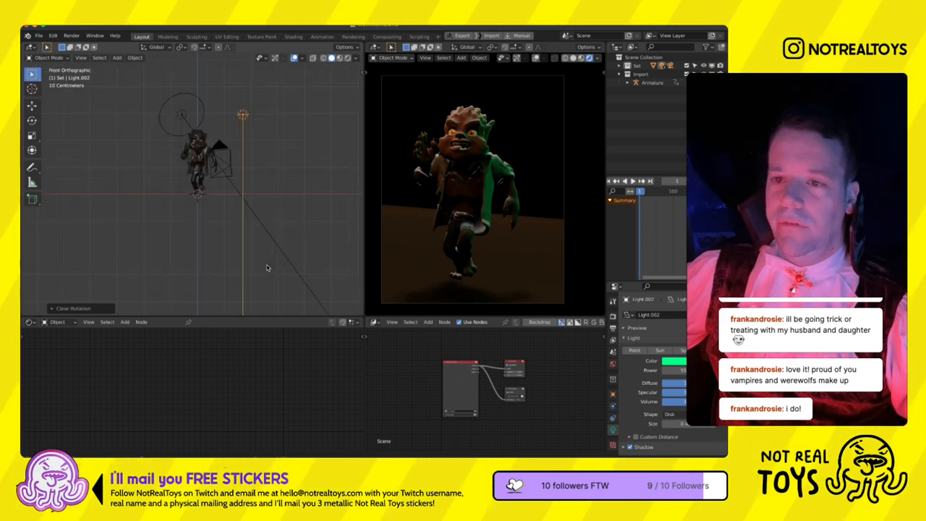
click(172, 161)
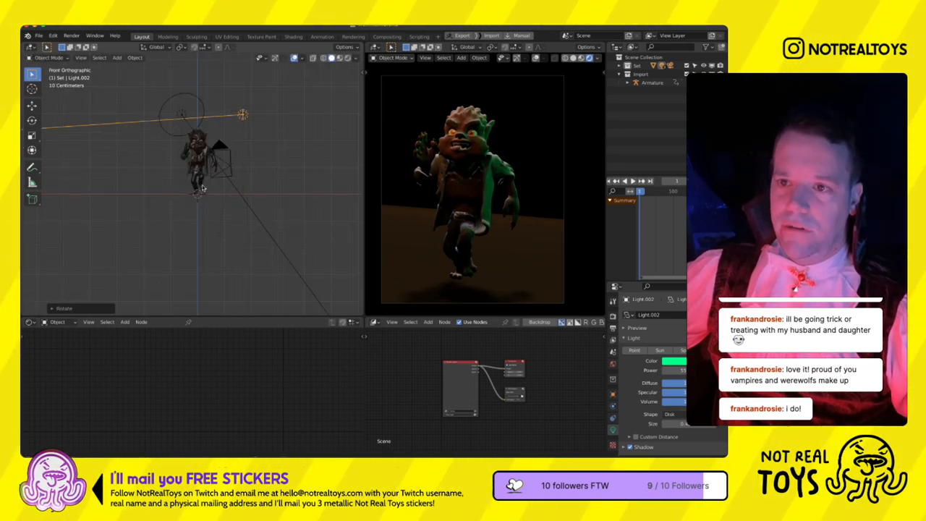
key(g)
click(205, 217)
- Rotate and move the green light in the top view so it shines on the werewolf diagonally from behind
key(KP_7)
scroll(205, 219, up, 5)
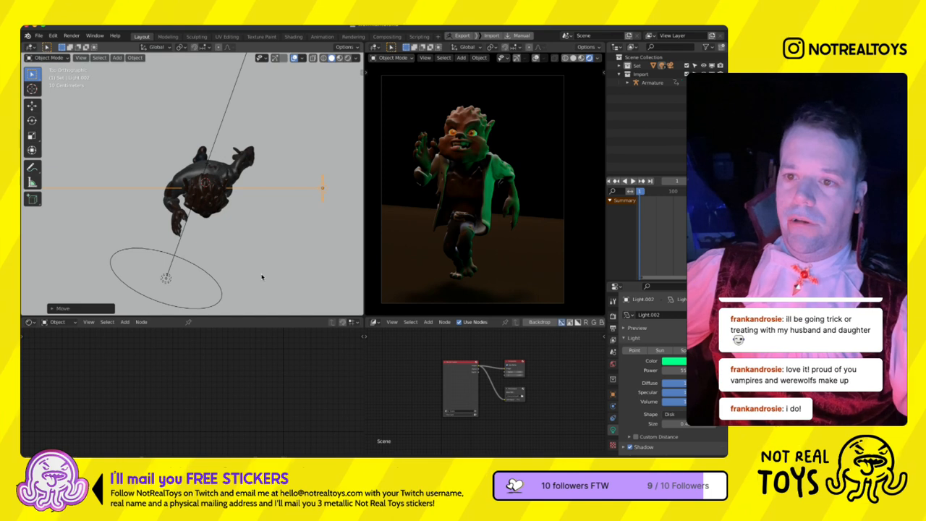
key(r)
click(277, 314)
key(g)
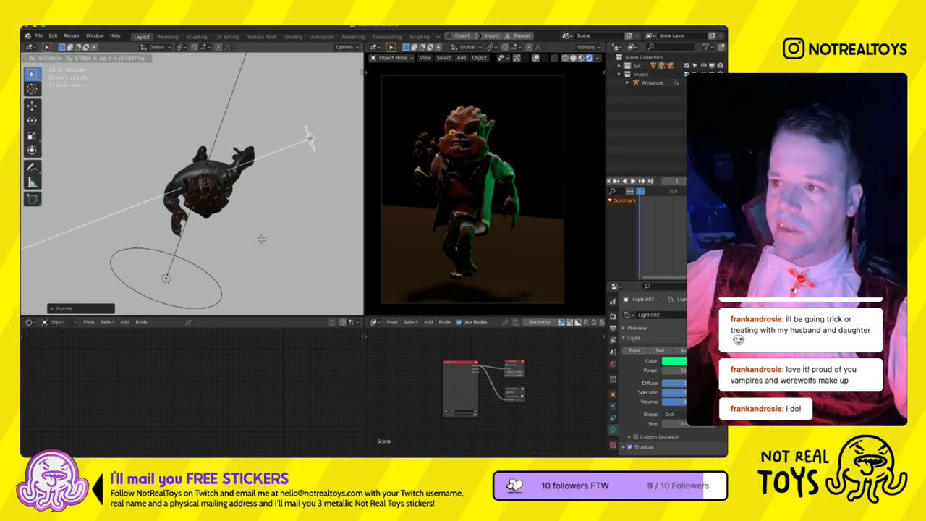
click(262, 241)
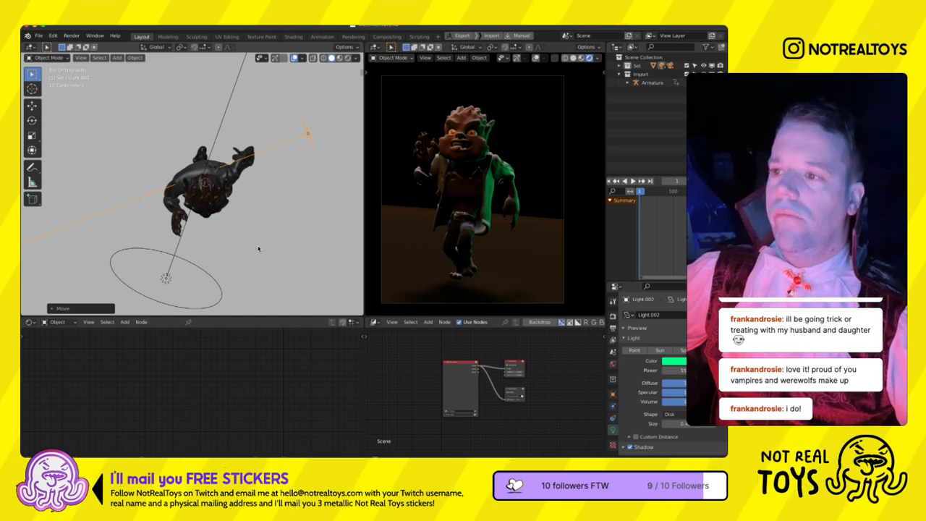
- Select the werewolf's eyes and raise the roughness of their Principled BSDF material
scroll(258, 249, down, 3)
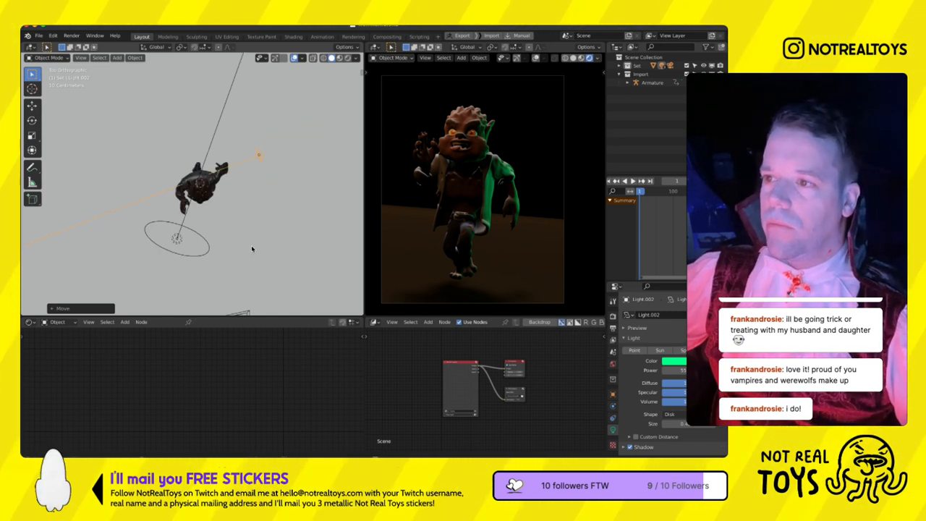
scroll(208, 260, up, 6)
click(454, 156)
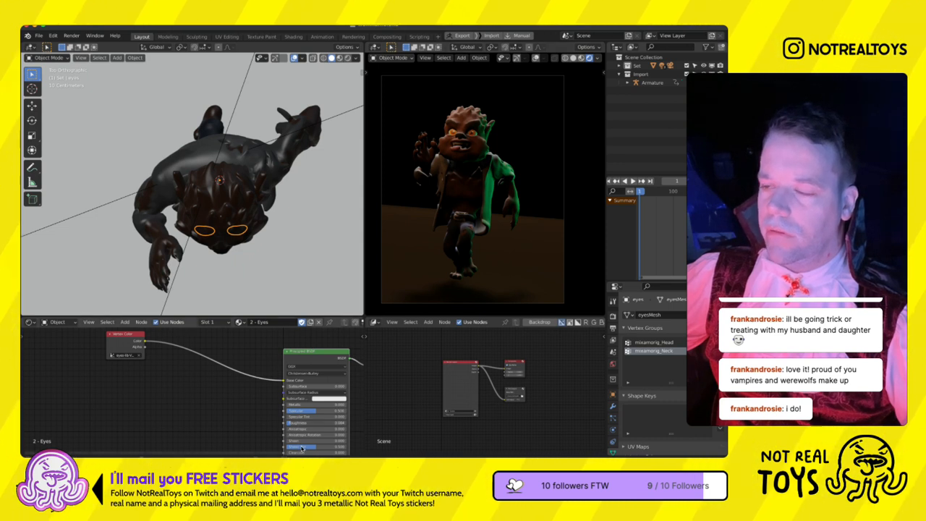
drag(301, 448, 323, 452)
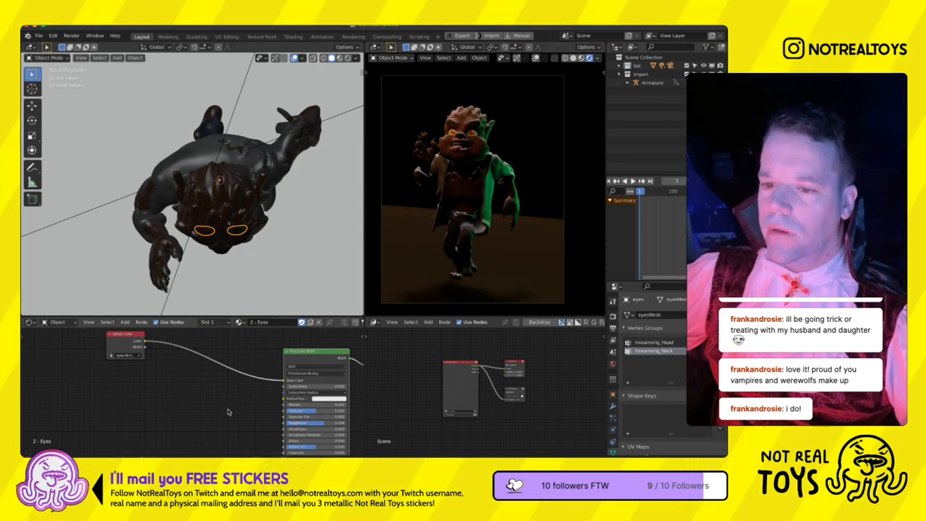
- Add a ColorRamp node to the eyes material between the Vertex Color and Principled BSDF nodes
scroll(228, 412, down, 3)
key(shift+a)
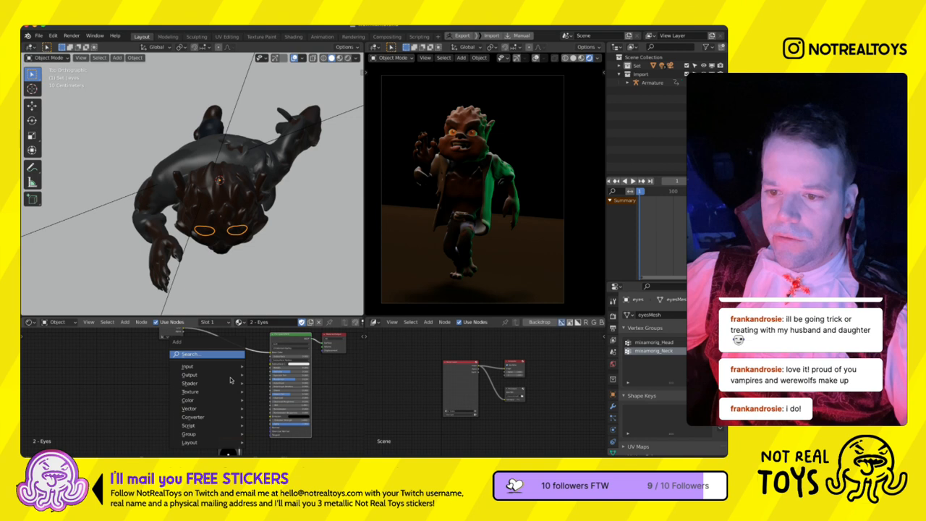
text(s)
text(em)
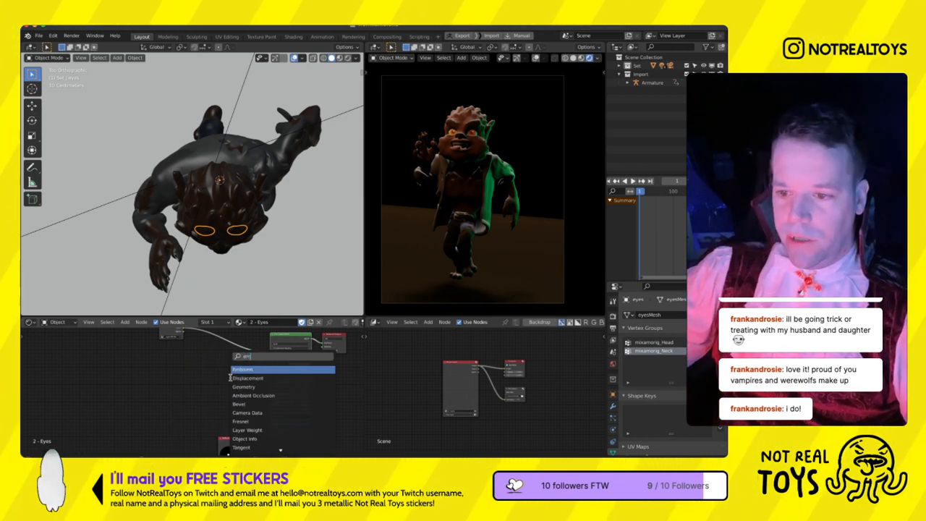
text(color)
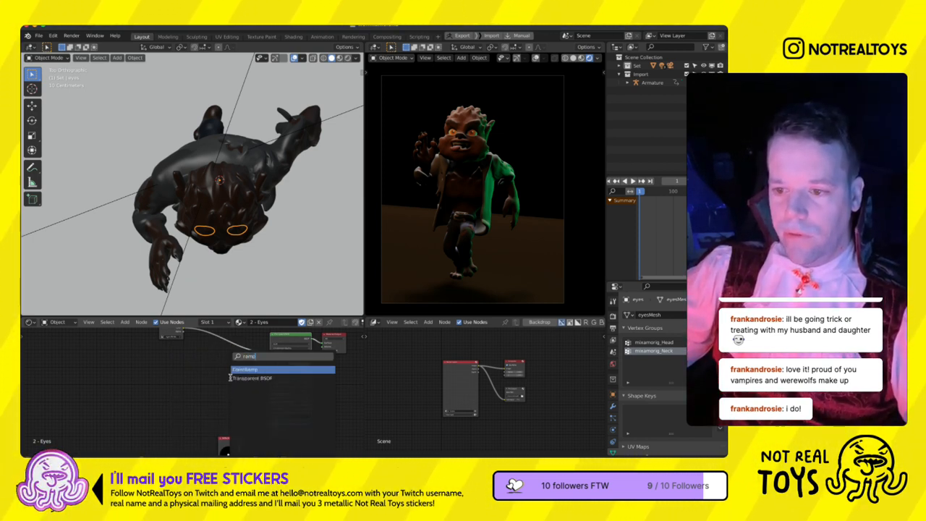
key(Return)
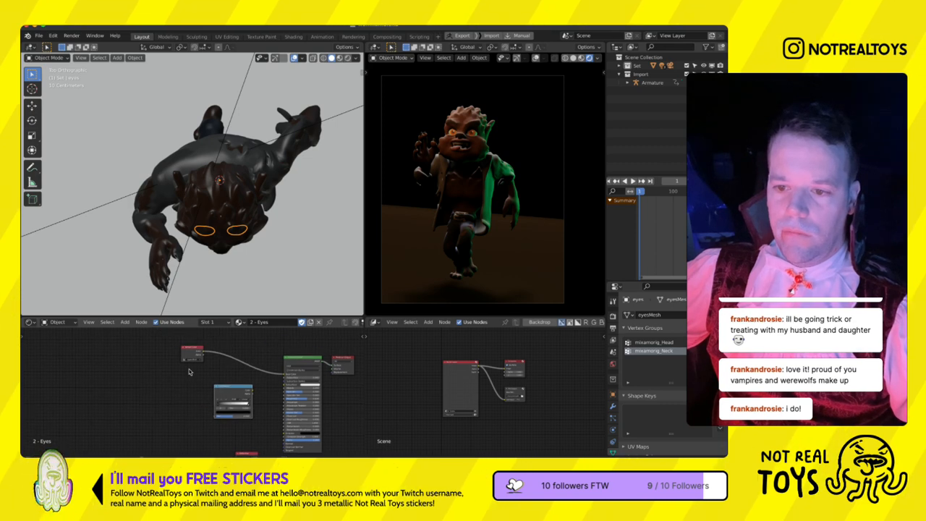
click(211, 403)
- Feed the Vertex Color into the ColorRamp, preview it on the eyes and adjust its stops to a black-and-white mask
scroll(454, 166, up, 5)
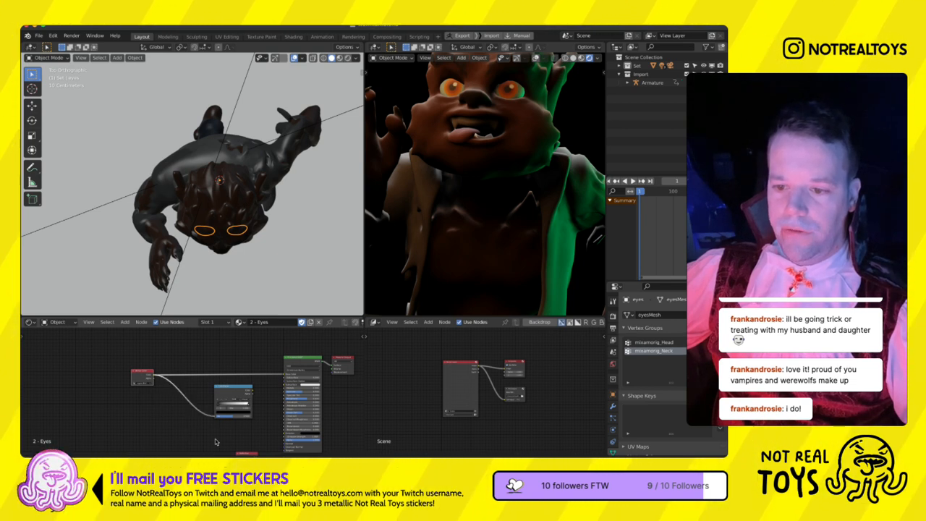
ctrl+shift+click(232, 407)
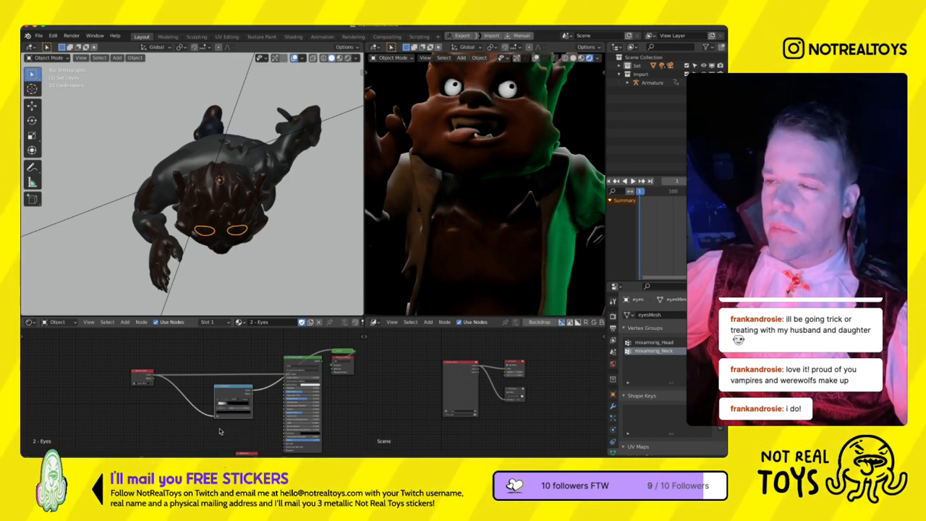
drag(241, 418, 198, 421)
- Try wiring an Emission shader into the Principled BSDF, with Vertex Color as its color and the ColorRamp as its strength
key(shift+a)
key(s)
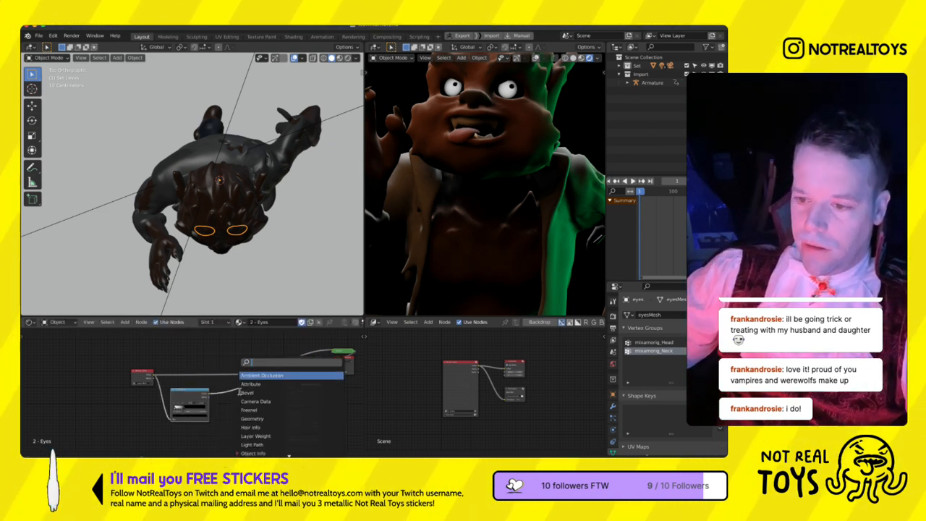
text(emi)
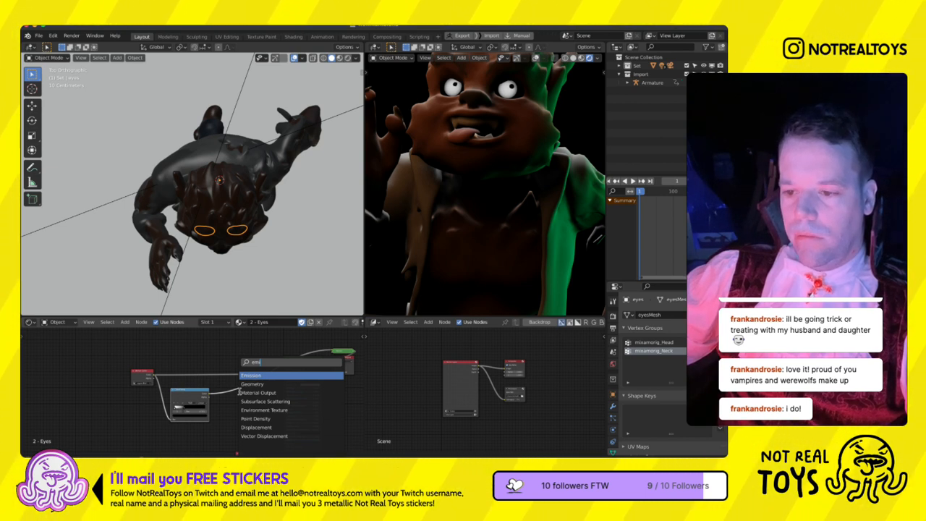
key(Return)
click(243, 411)
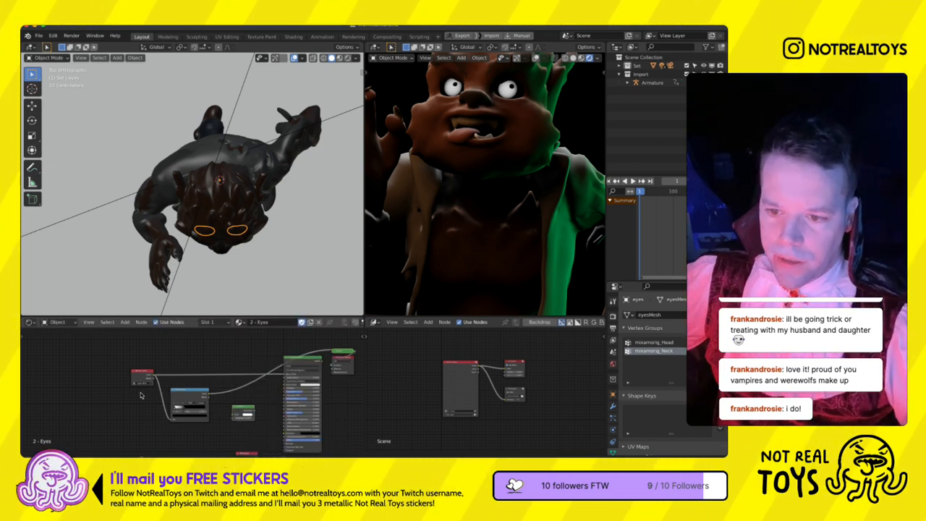
drag(154, 377, 164, 437)
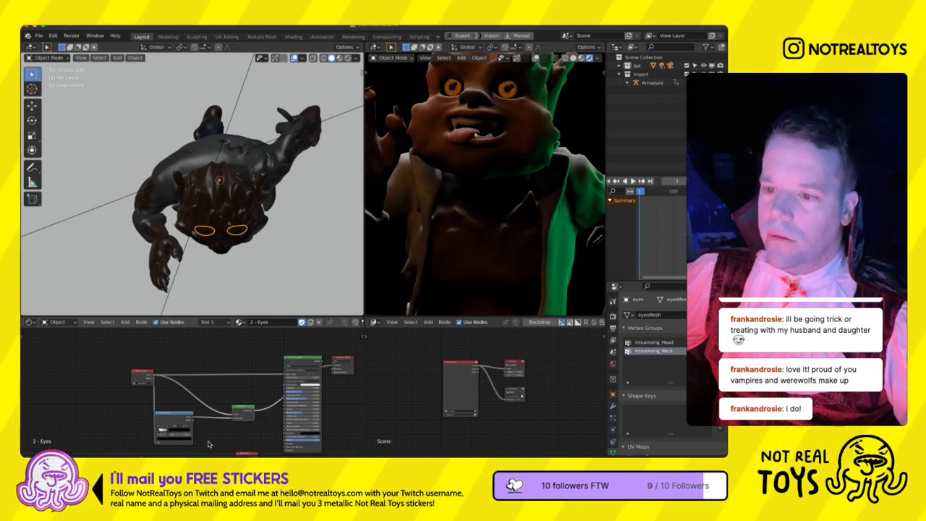
scroll(235, 434, up, 3)
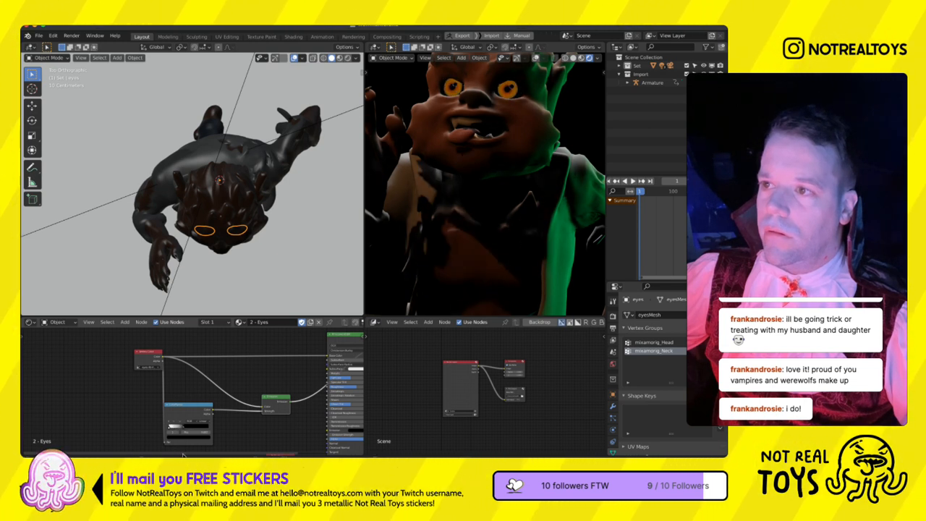
click(169, 441)
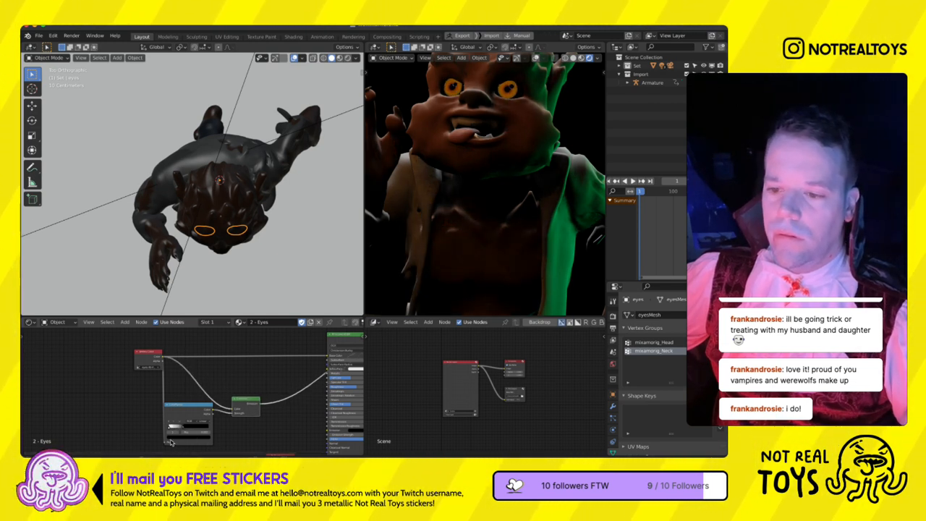
- Undo the last changes to the Emission shader's placement and output link, and delete the node
key(ctrl+z)
key(ctrl+z)
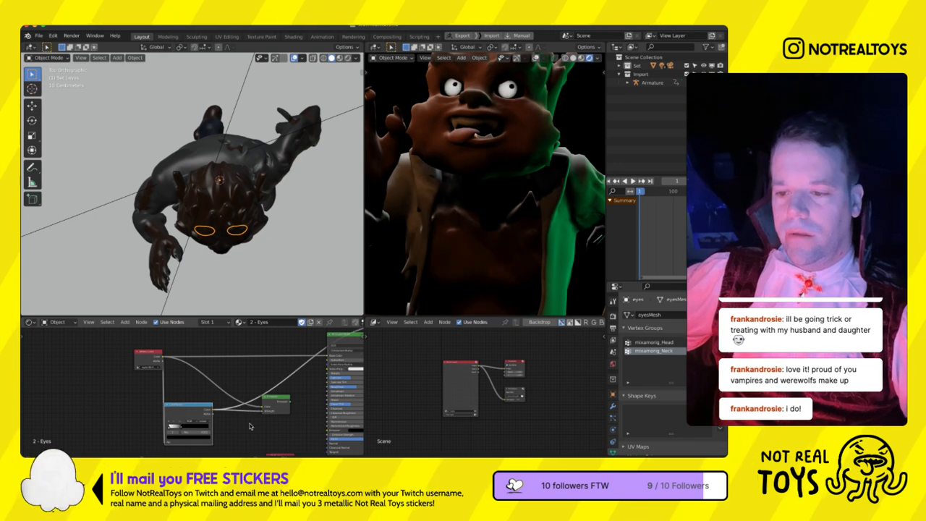
click(276, 408)
key(x)
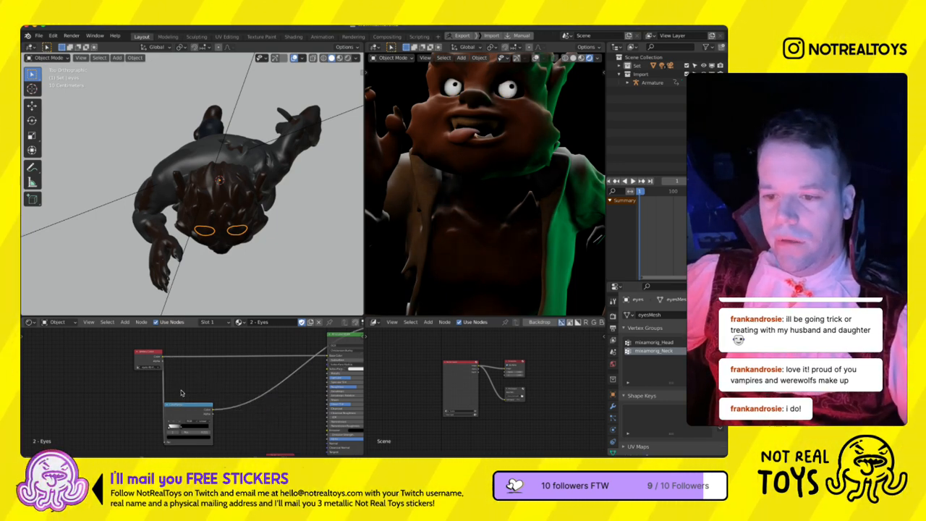
- Connect the Vertex Color to the Principled BSDF's Emission and the ColorRamp to its Emission Strength, and tidy the node layout
mouse_move(163, 356)
mouse_down()
mouse_move(308, 413)
mouse_move(328, 431)
mouse_up()
middle_drag(303, 450, 252, 450)
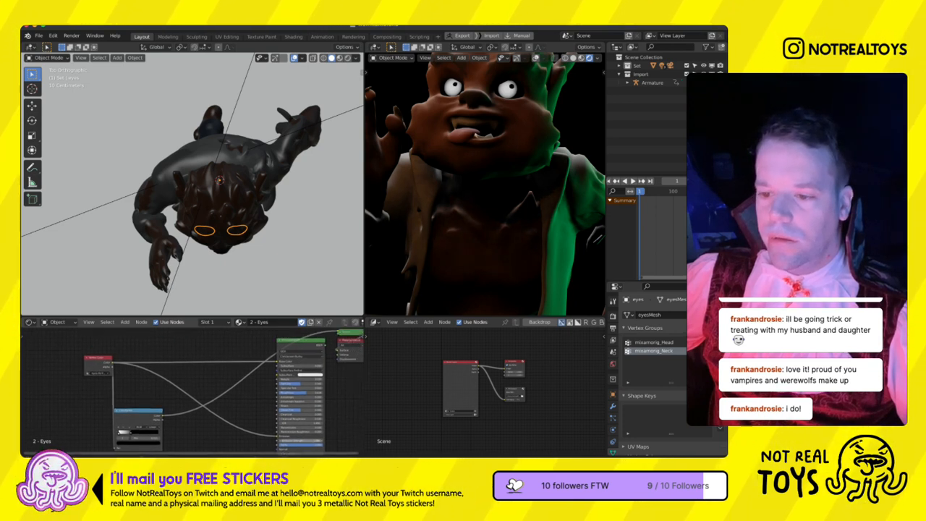
key(g)
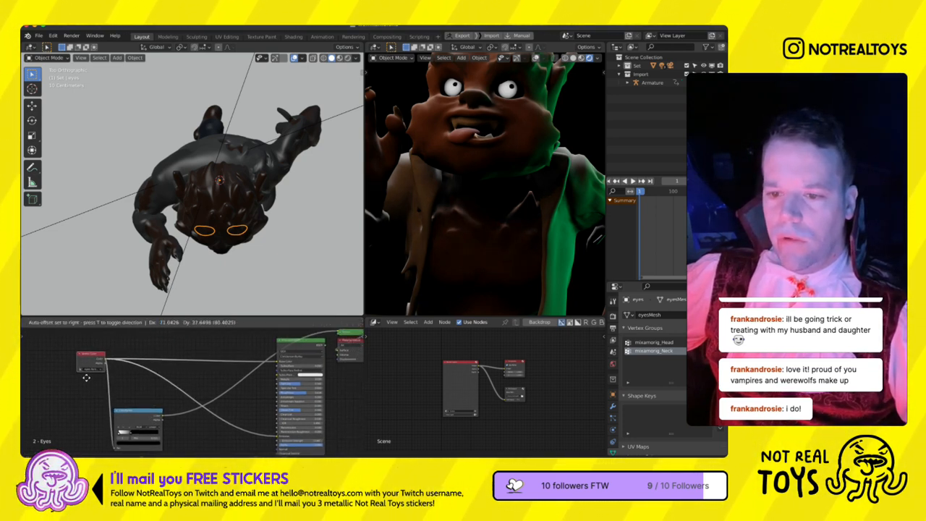
click(84, 377)
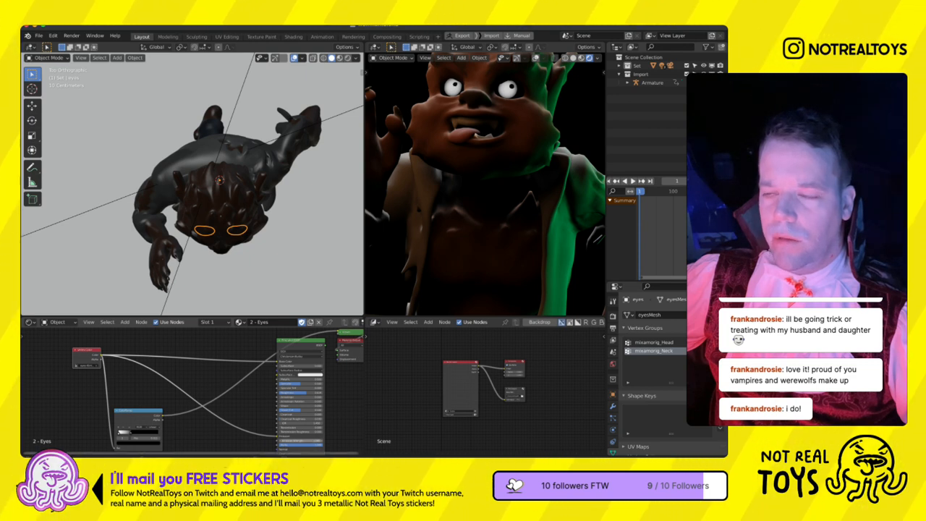
ctrl+shift+click(311, 370)
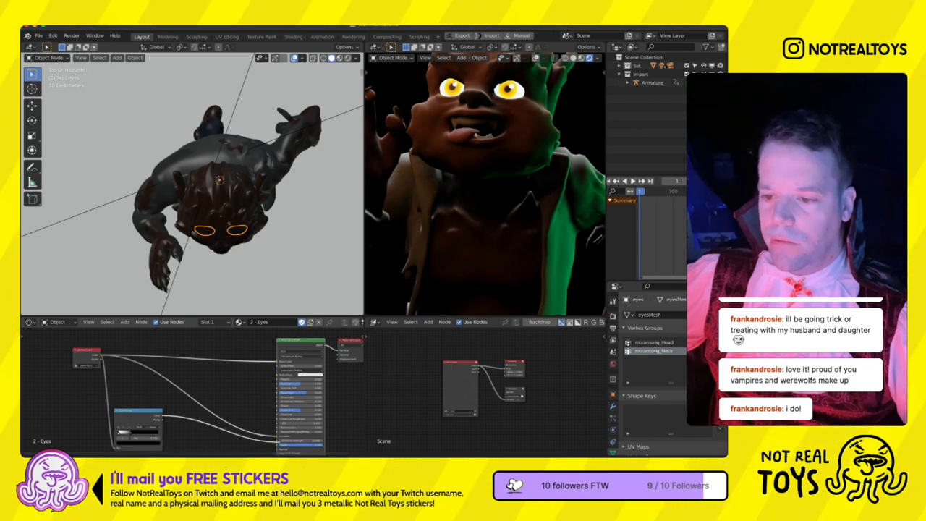
middle_drag(243, 414, 263, 383)
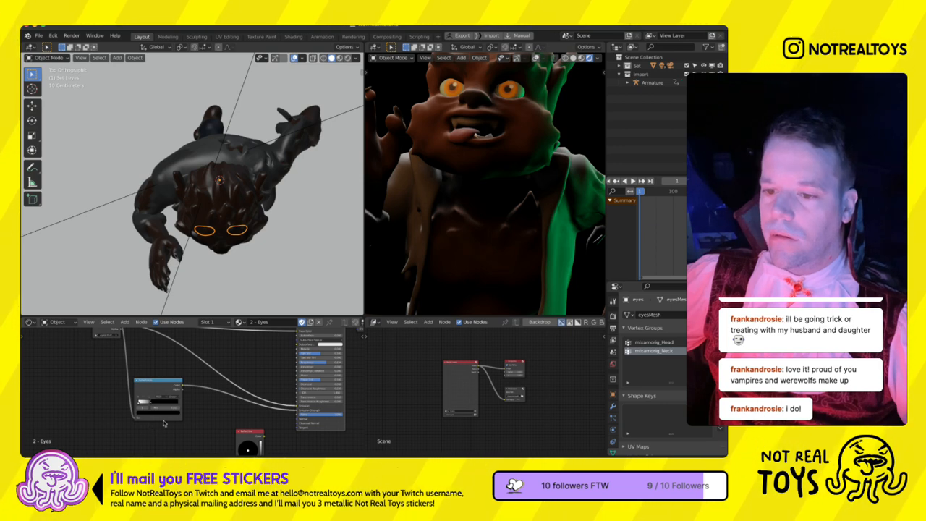
- Insert a Math node between the ColorRamp and the Principled BSDF's Emission Strength, and change its operation to strengthen the eye glow
key(shift+a)
text(math)
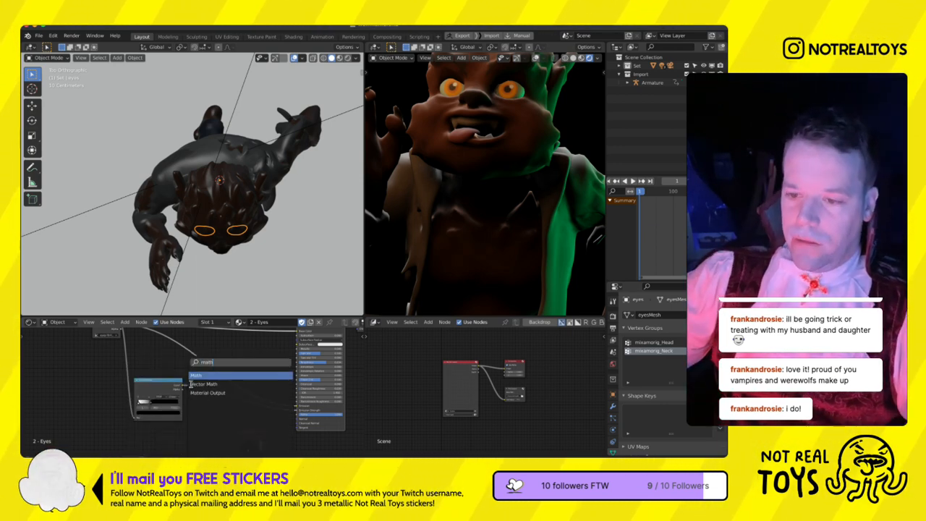
key(Return)
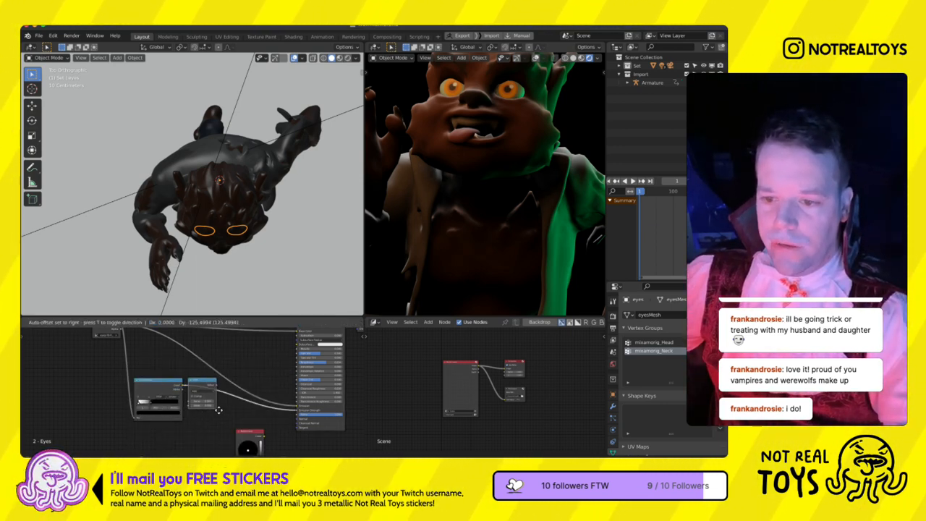
click(230, 410)
click(213, 390)
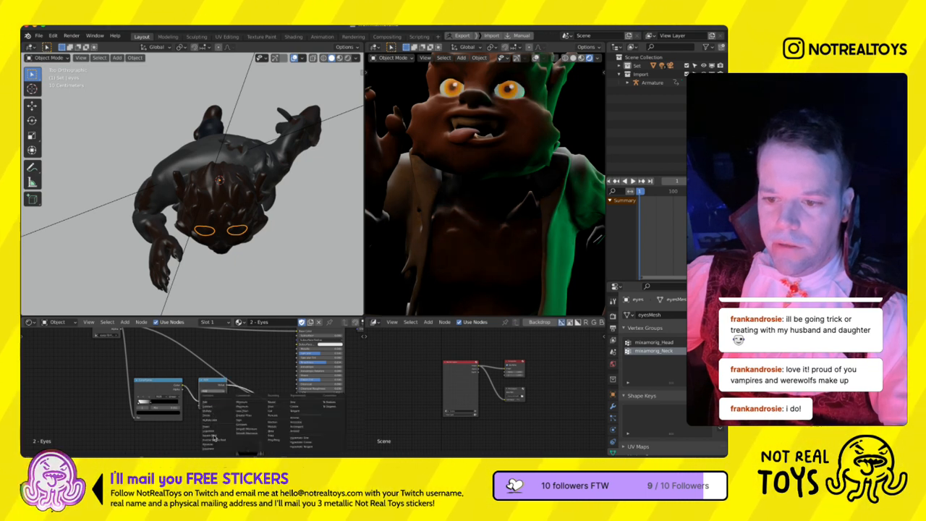
click(214, 437)
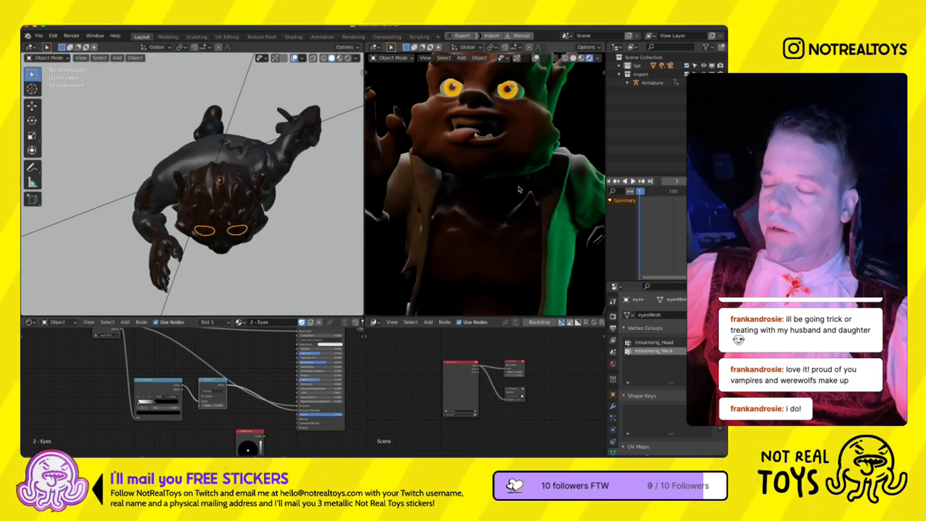
- Examine the eyes' glow up close and in the full camera framing of the werewolf
scroll(504, 178, down, 2)
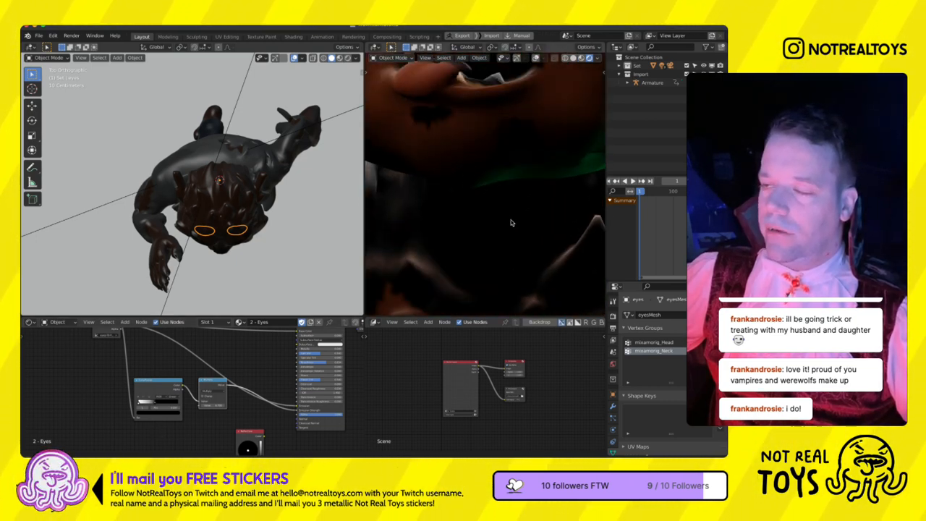
scroll(528, 169, up, 5)
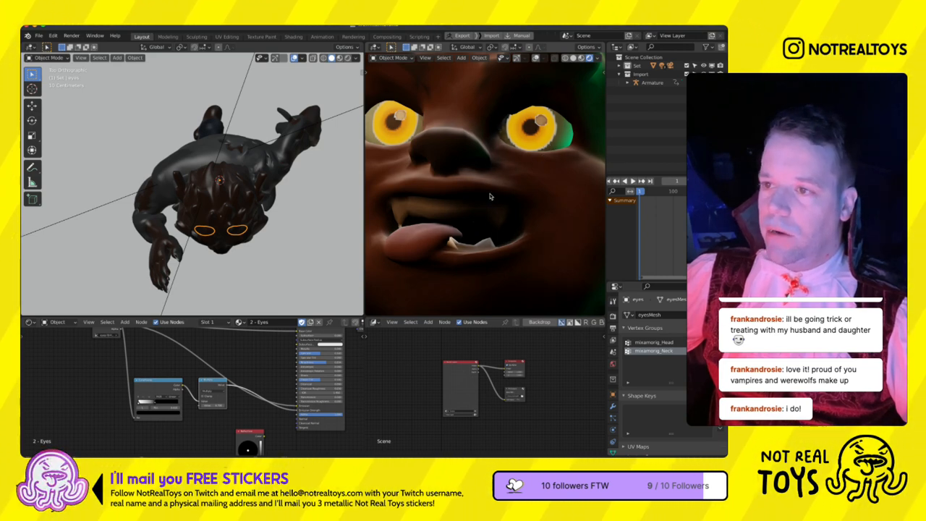
scroll(506, 166, down, 5)
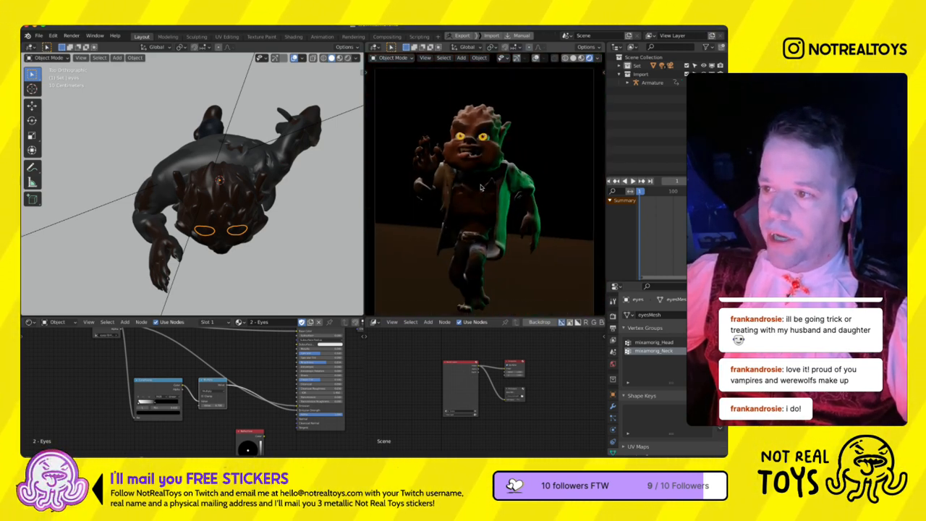
click(485, 235)
scroll(217, 189, down, 5)
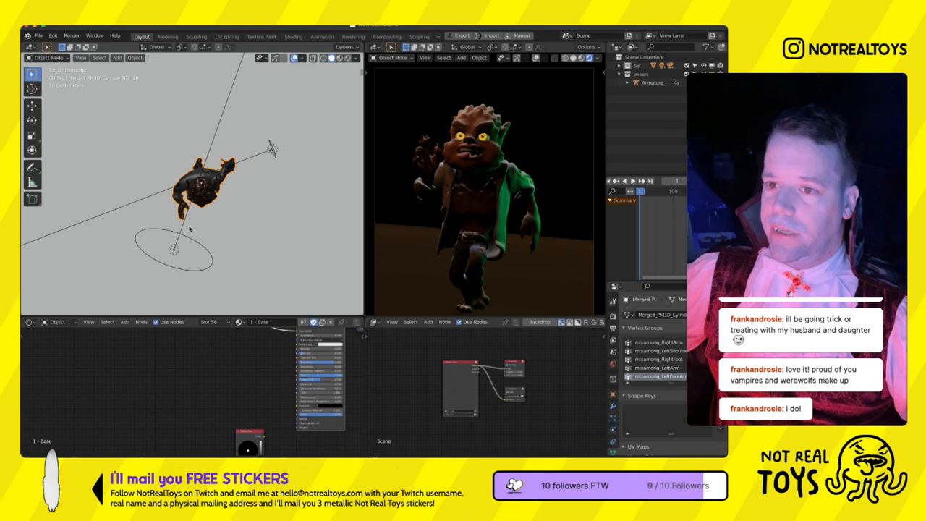
click(230, 168)
scroll(233, 192, down, 3)
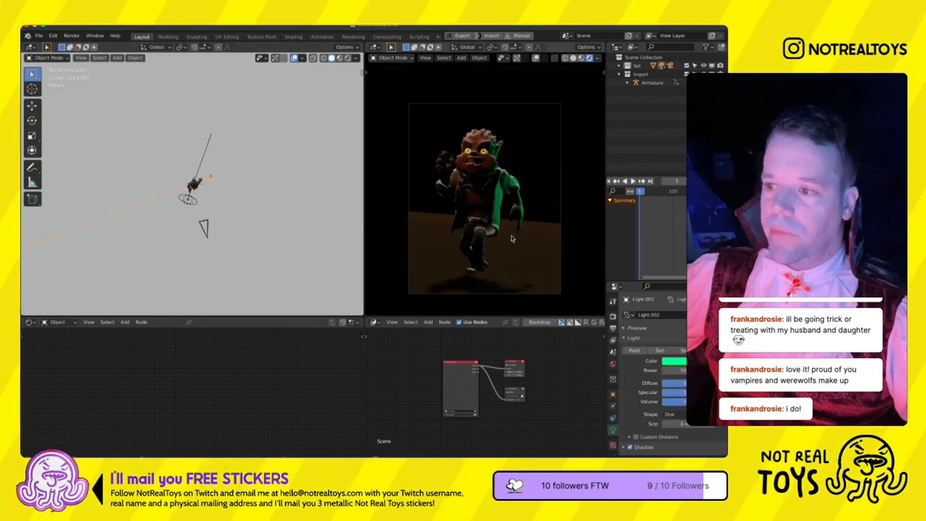
- Move the white point light about 40 m toward the werewolf's front, and shift it to the side in the front view
scroll(212, 240, up, 7)
middle_drag(212, 240, 193, 217)
scroll(220, 215, up, 3)
scroll(193, 217, down, 8)
key(KP_3)
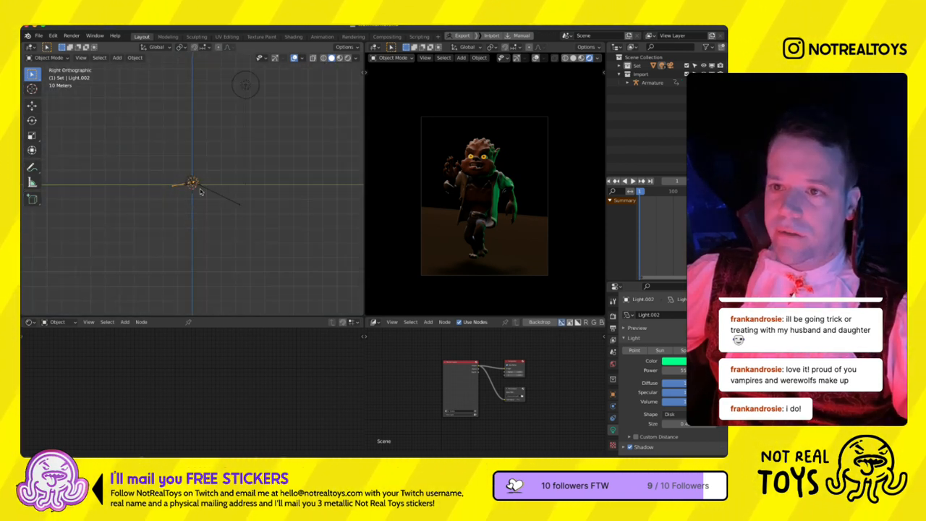
click(246, 85)
key(g)
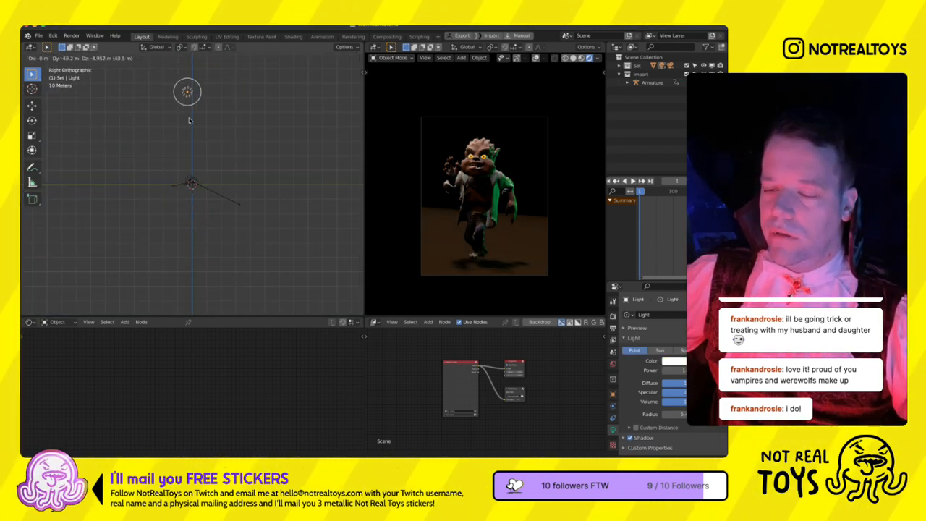
click(189, 117)
key(g)
key(KP_1)
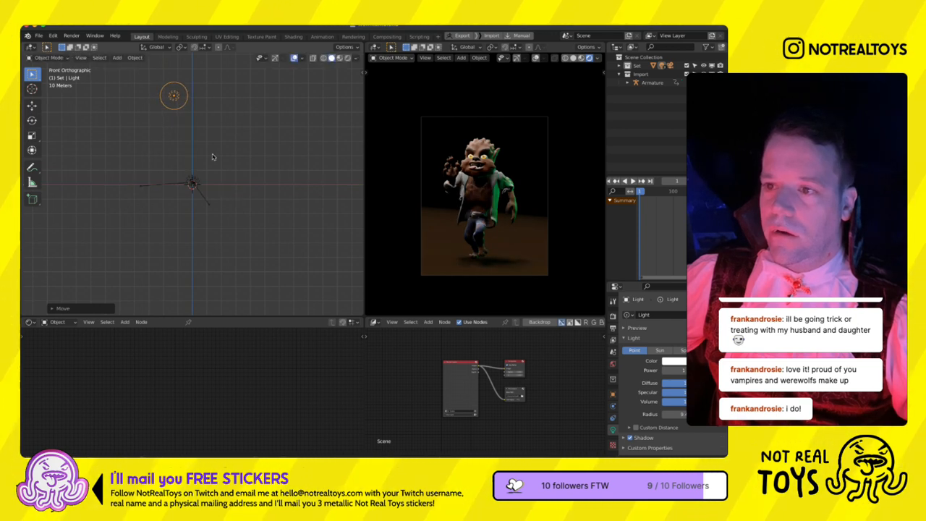
click(182, 150)
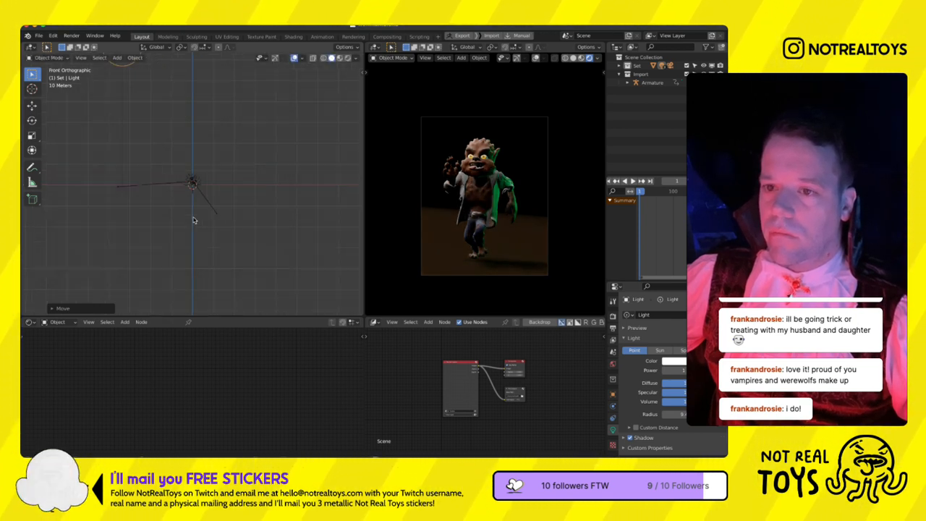
- Slide the camera sideways in the front view and pull it back from the werewolf along its local Z axis
key(KP_Decimal)
click(264, 118)
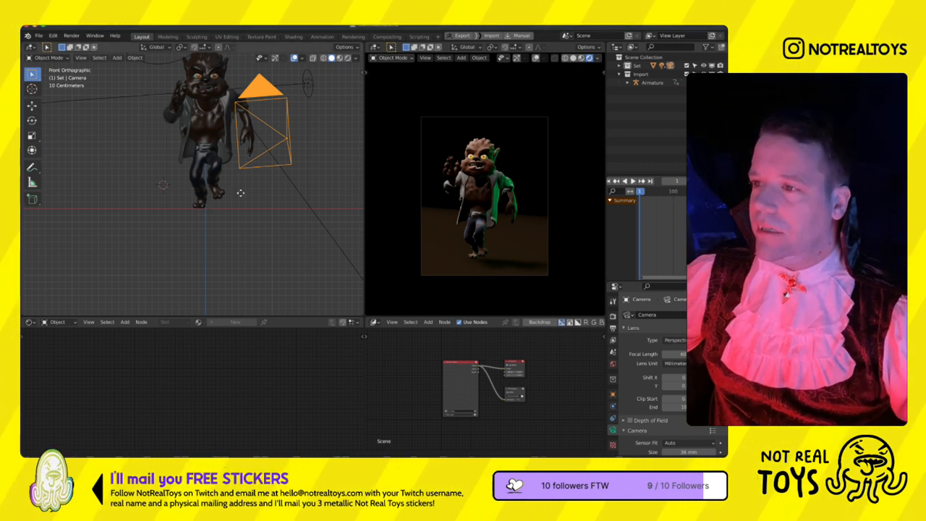
key(g)
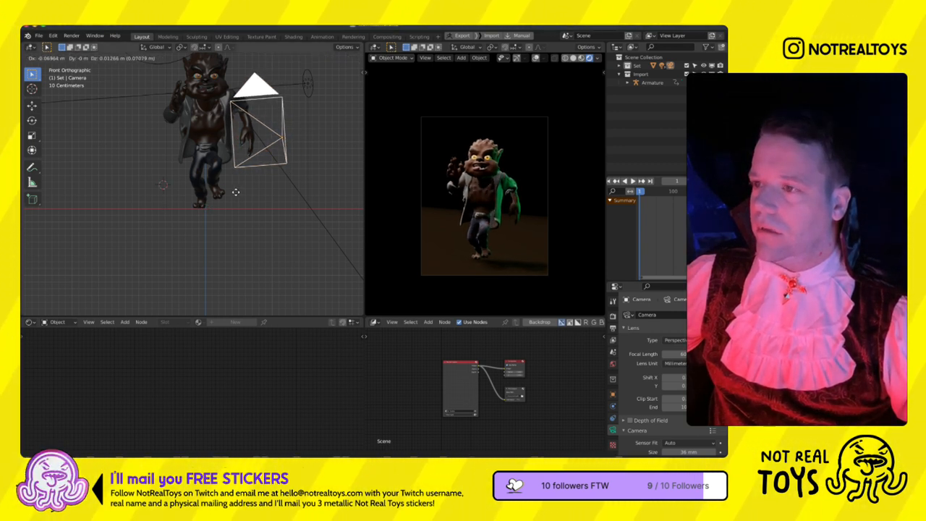
click(281, 206)
key(r)
key(z)
key(z)
click(269, 258)
key(g)
key(z)
key(z)
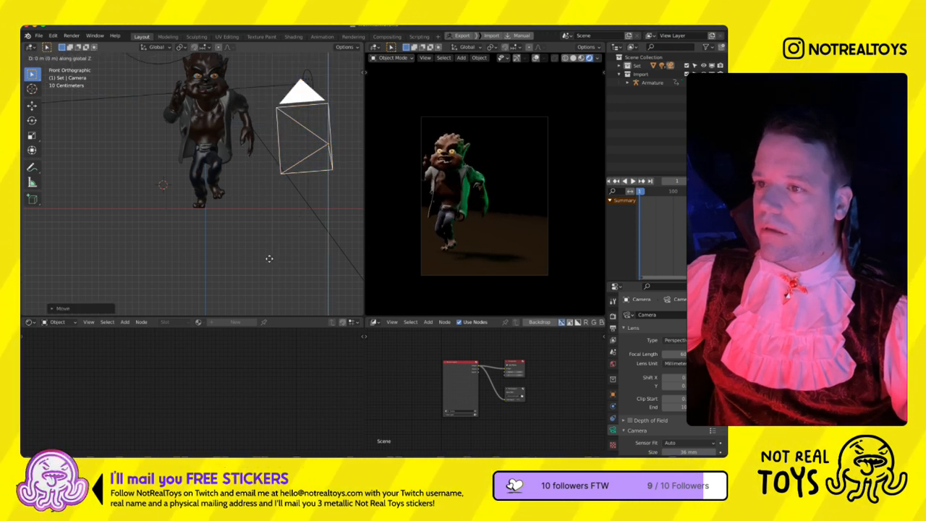
click(282, 268)
- Rotate the camera toward the werewolf in the top view and shift it to reframe the character
scroll(282, 262, down, 5)
shift+middle_drag(276, 233, 247, 257)
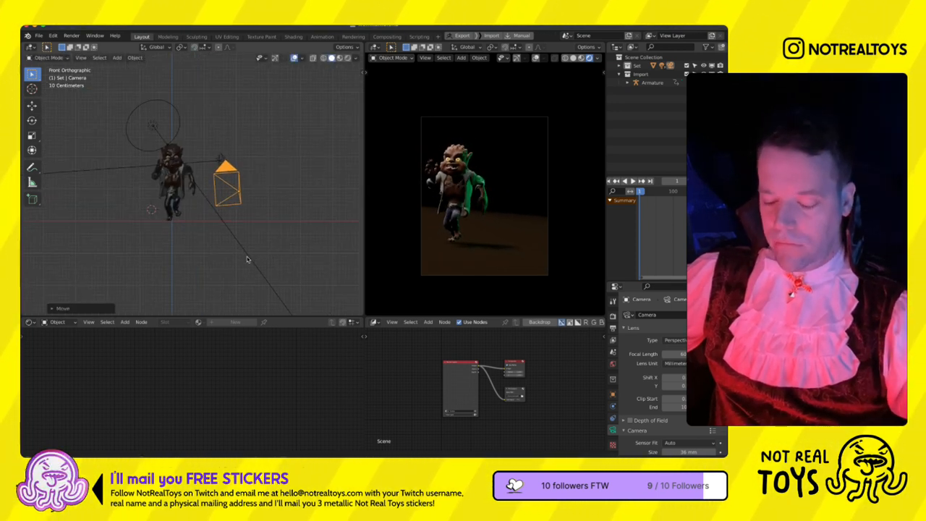
key(KP_7)
key(r)
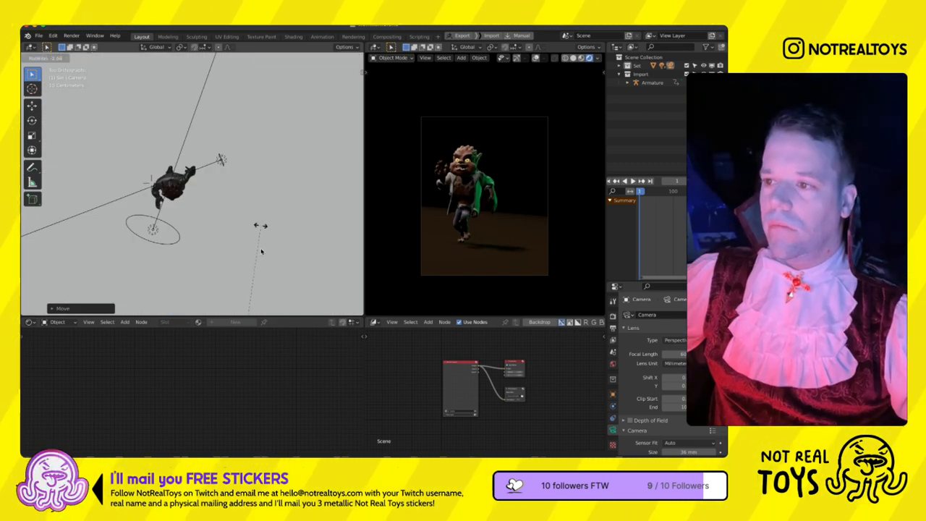
click(257, 252)
key(g)
click(256, 248)
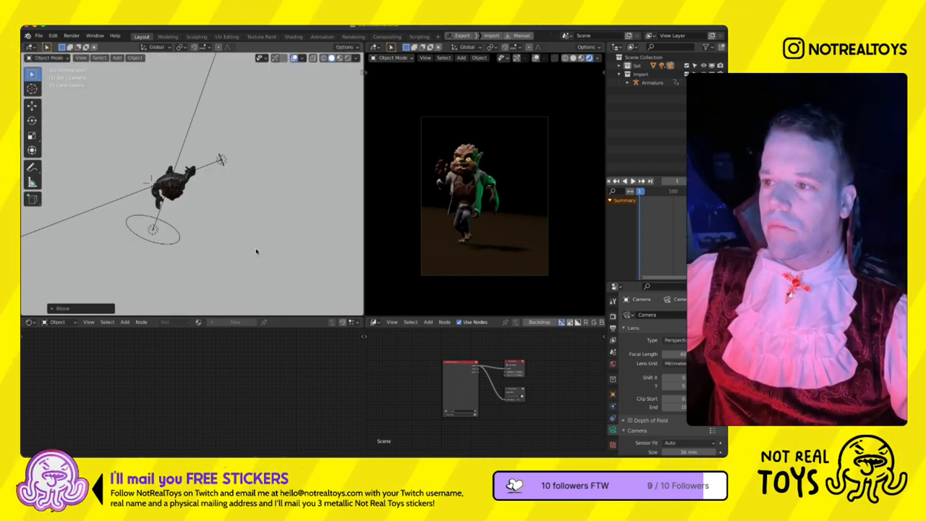
key(g)
click(466, 248)
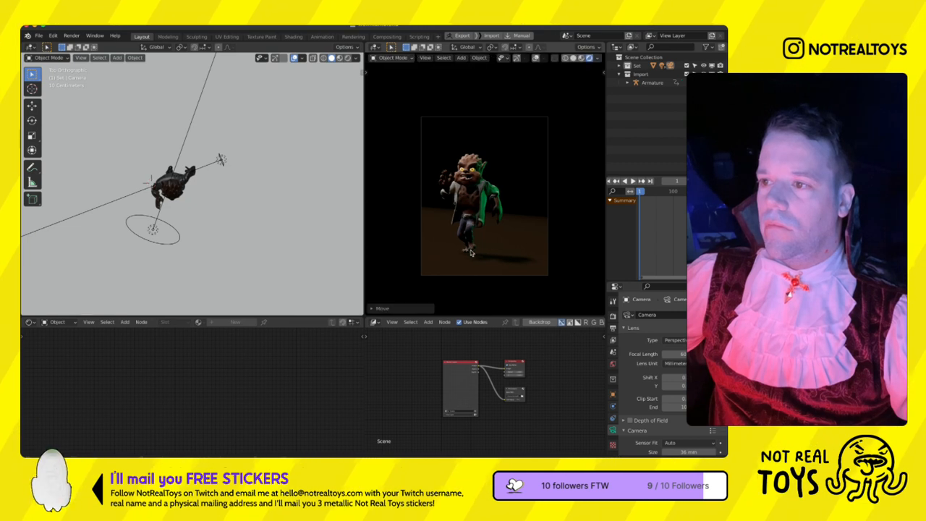
- Roll the camera about 3 degrees around its local Z axis and move it closer to the werewolf along that axis
scroll(537, 279, up, 2)
key(r)
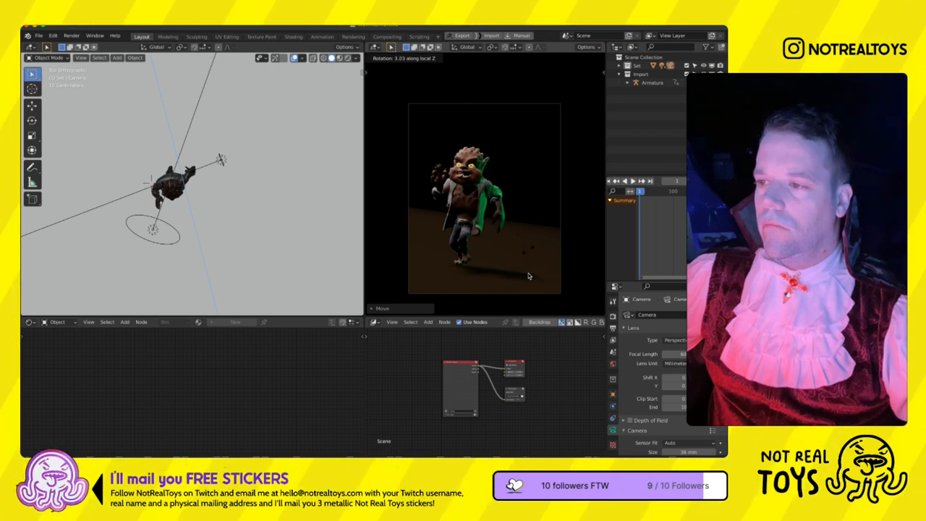
click(526, 272)
key(g)
key(z)
key(z)
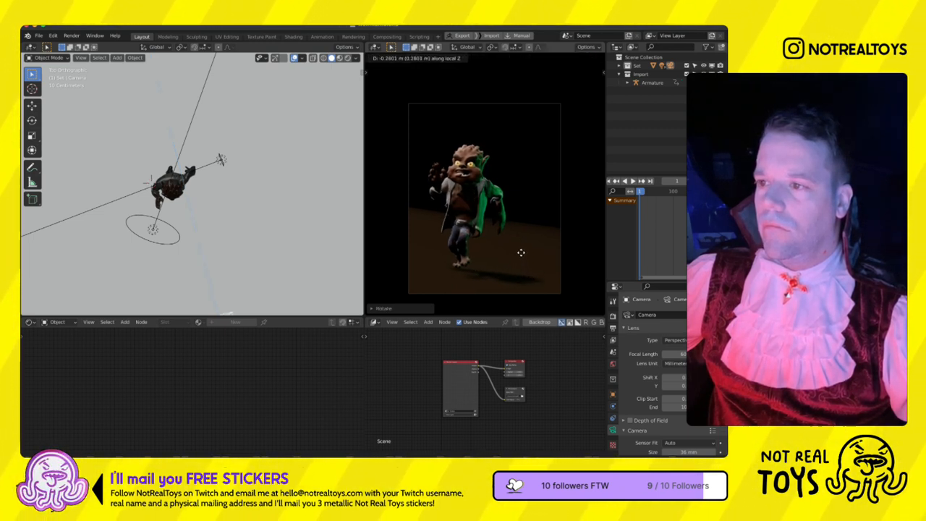
click(518, 244)
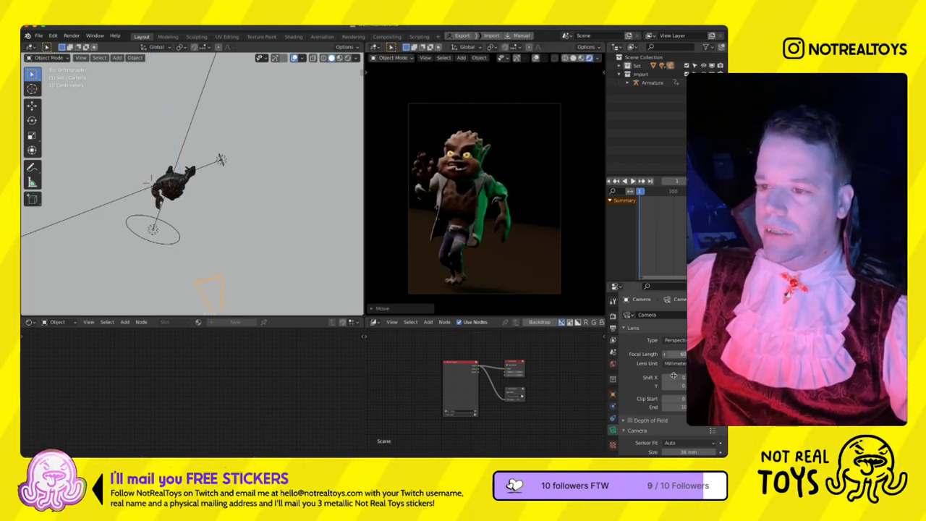
- Reduce the camera's focal length and move the camera closer along its local Z axis to fill the frame
drag(673, 376, 657, 375)
key(g)
key(z)
key(z)
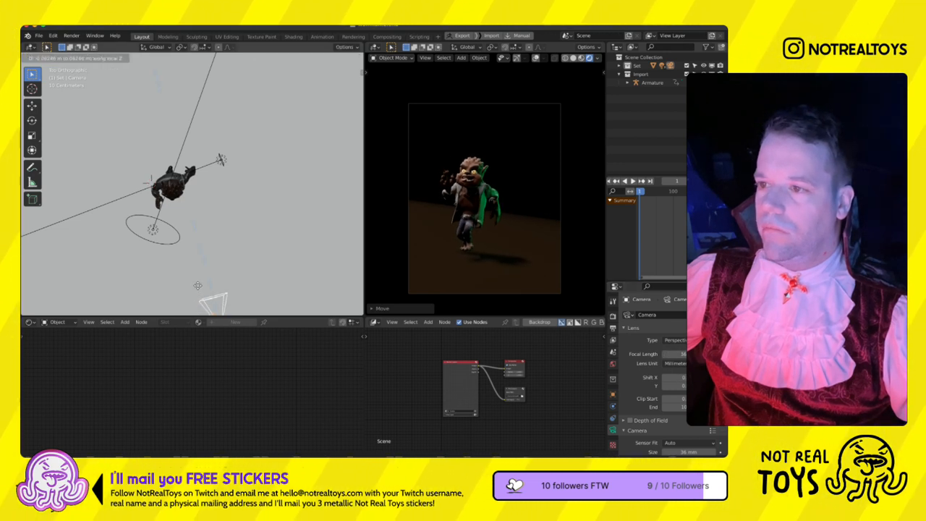
click(243, 253)
- Tilt the camera about -3.9 degrees around its local X axis and raise it about 0.4 m to reframe the werewolf
key(g)
key(Escape)
key(r)
key(x)
key(x)
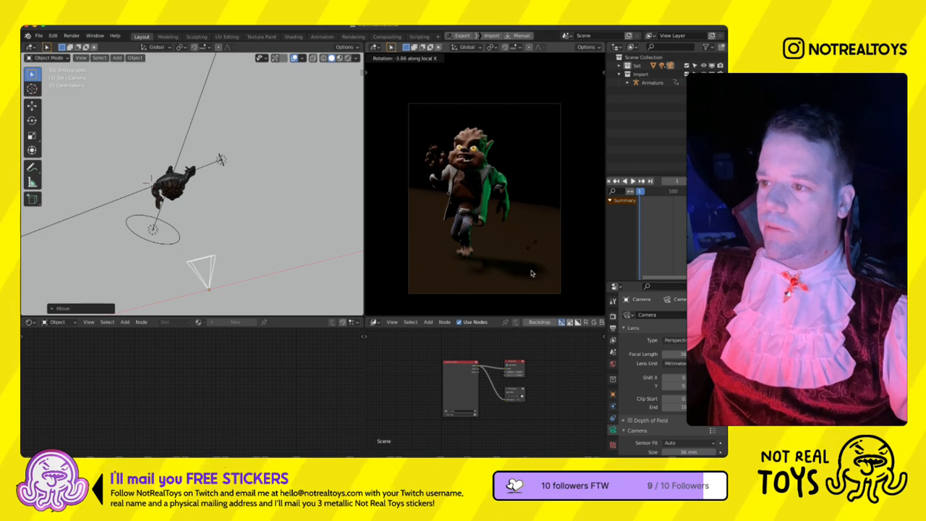
click(531, 272)
key(g)
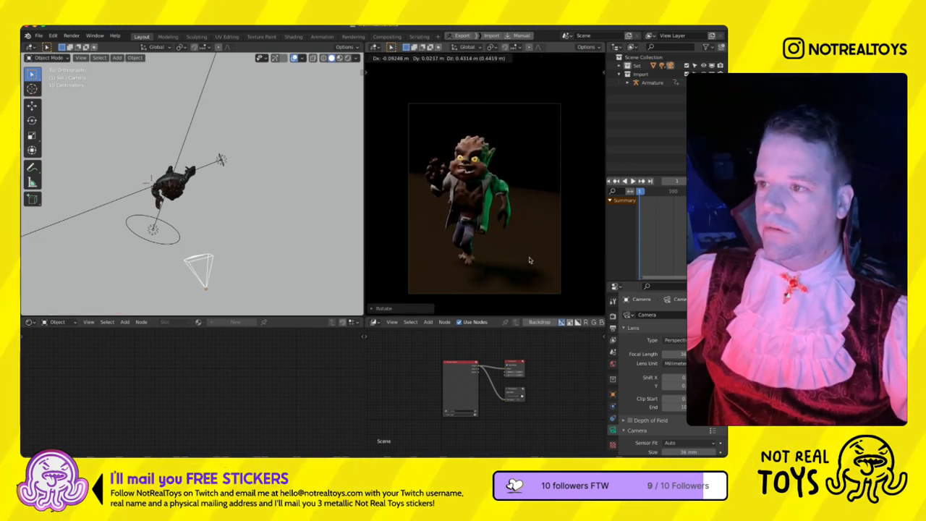
click(537, 263)
key(r)
key(x)
key(x)
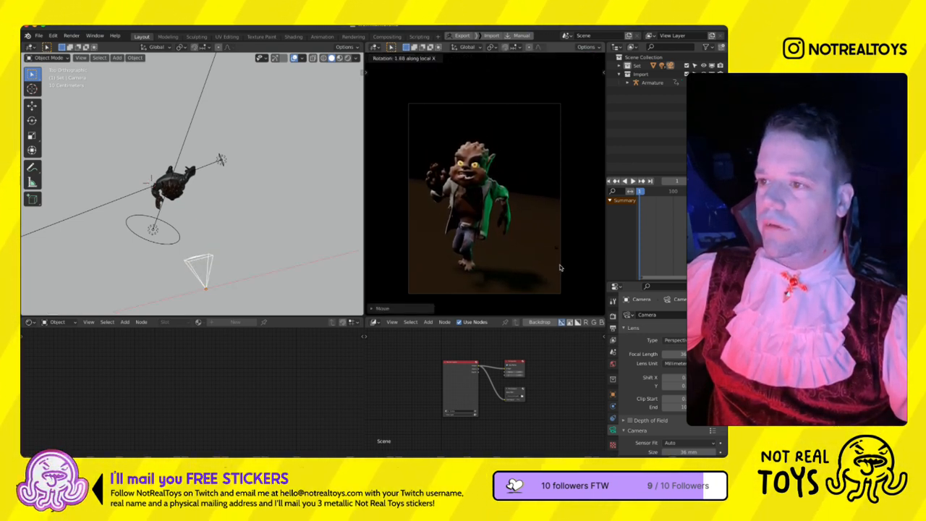
key(Escape)
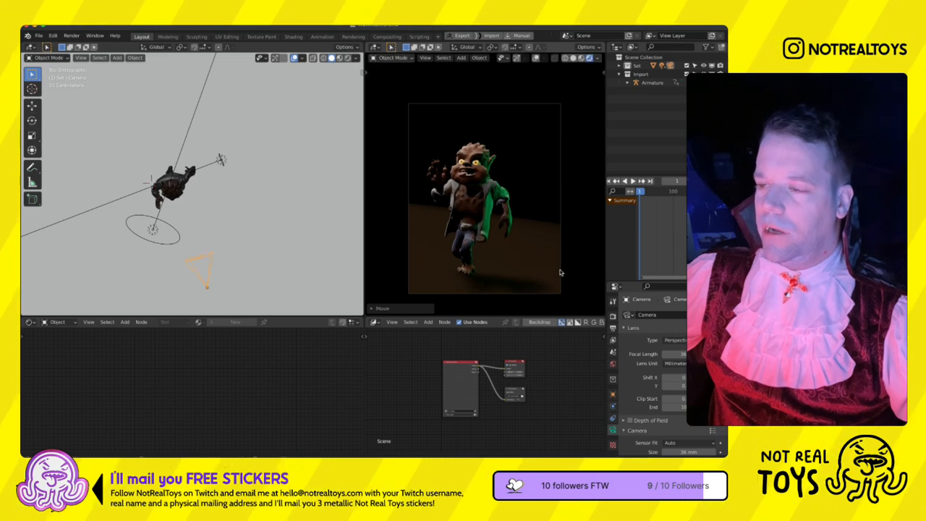
click(222, 160)
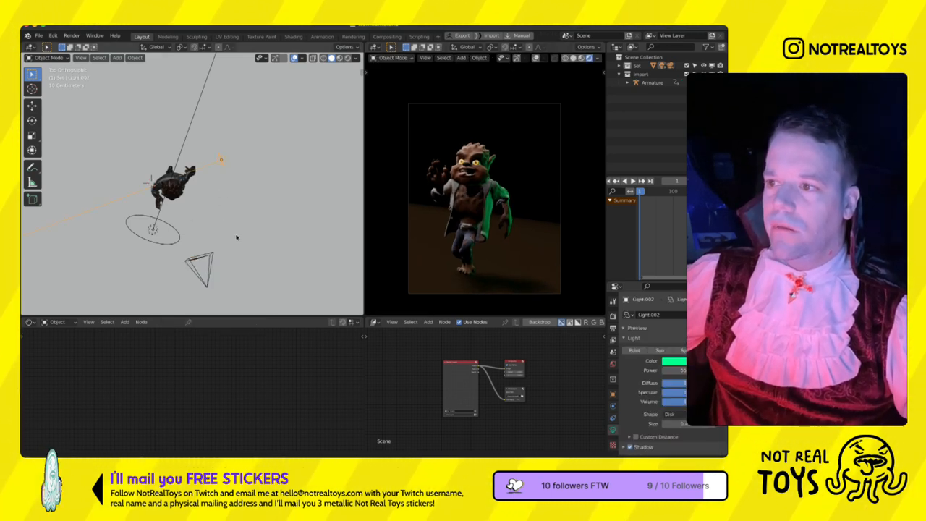
key(KP_1)
key(KP_7)
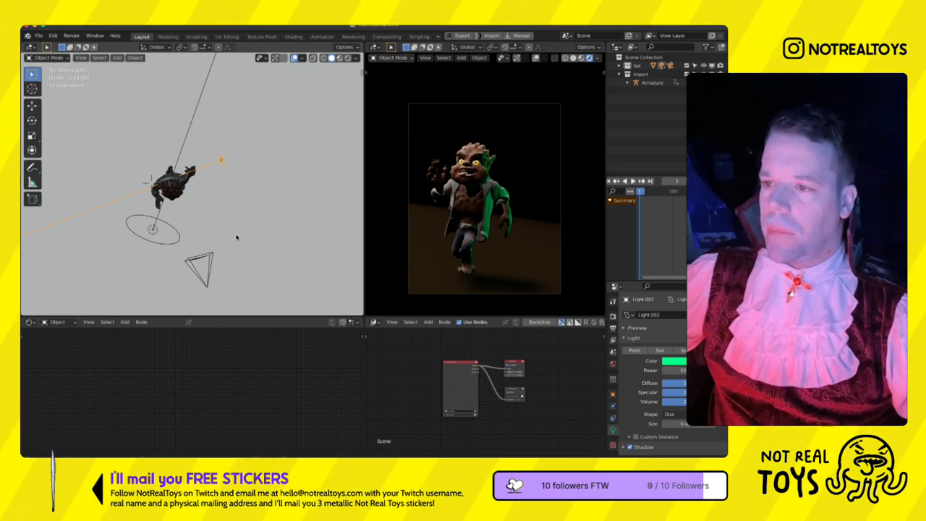
- Add a cube mesh at the centre of the scene in the top view
scroll(236, 237, down, 2)
scroll(236, 237, down, 5)
shift+middle_drag(206, 174, 223, 213)
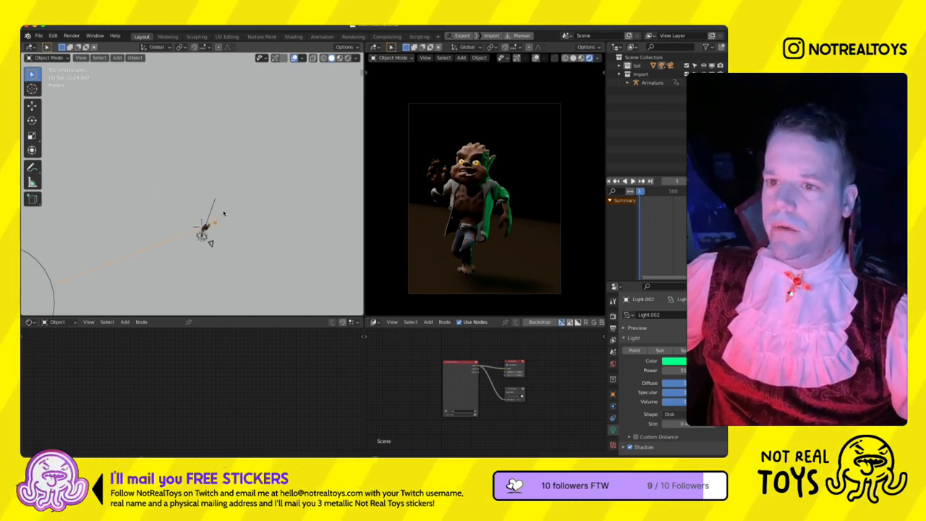
scroll(224, 212, down, 9)
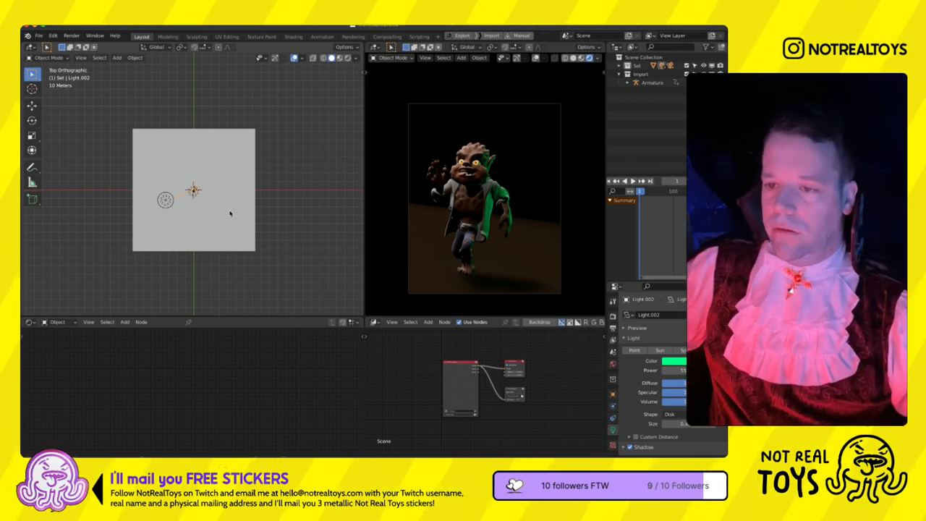
key(shift+a)
mouse_move(230, 189)
click(281, 197)
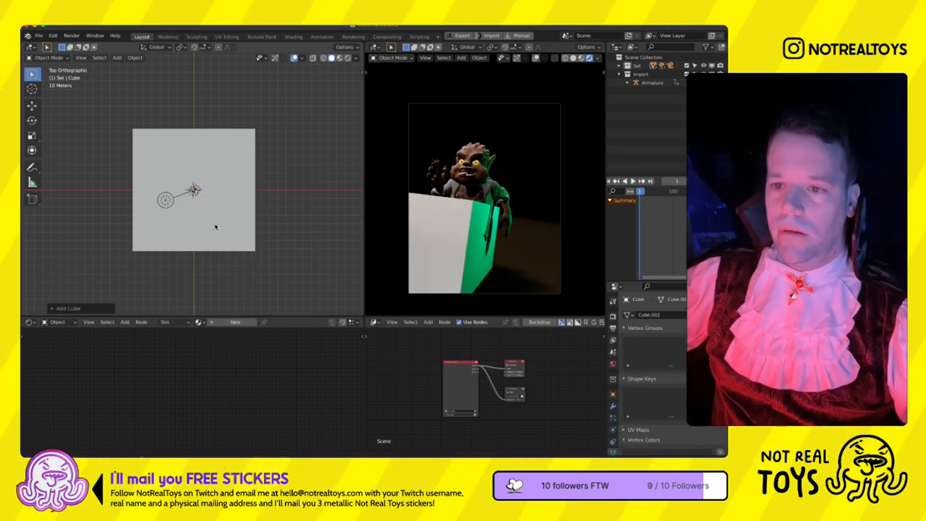
- Scale up the cube's mesh in Edit Mode until it covers nearly the whole ground plane
key(Tab)
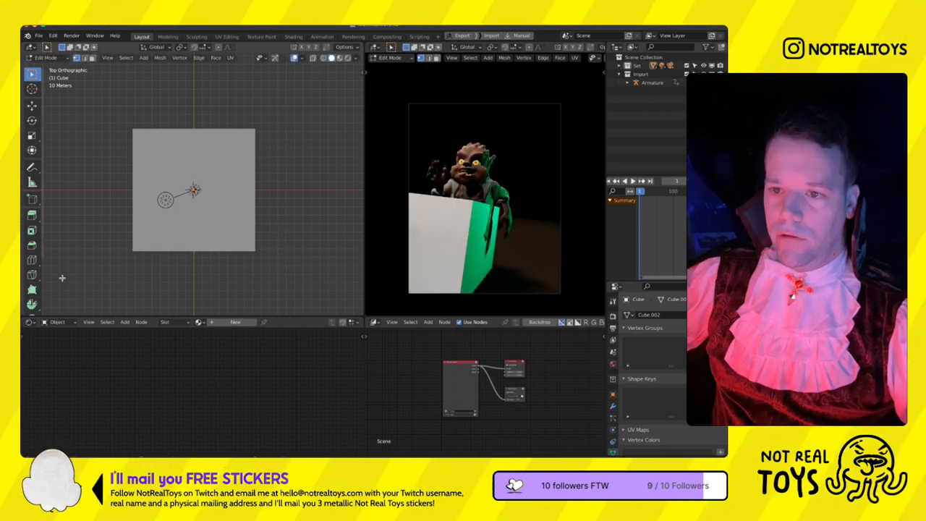
key(s)
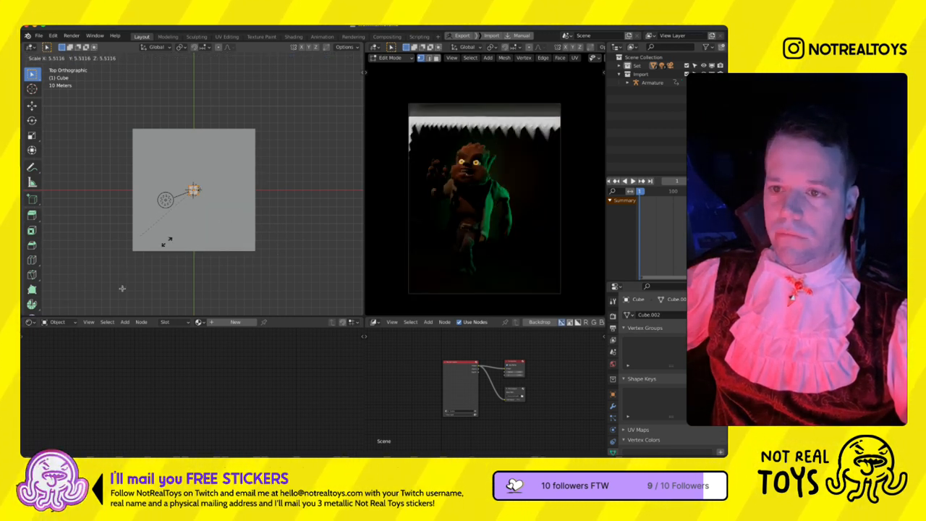
click(270, 145)
key(s)
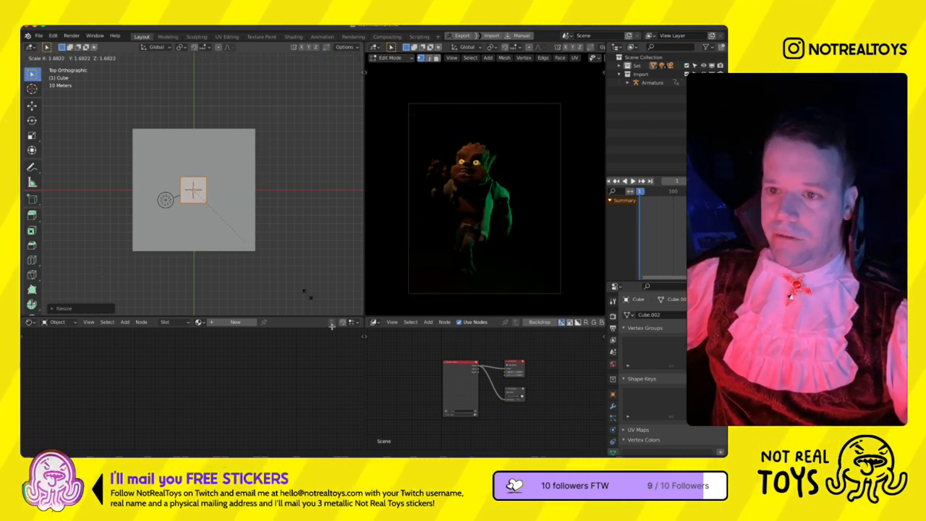
click(348, 173)
scroll(295, 175, down, 2)
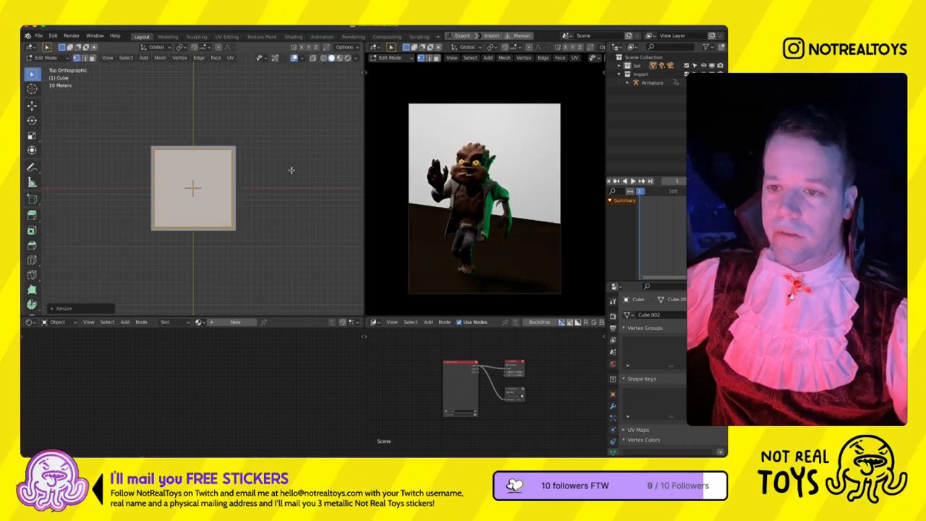
- Return to Object Mode and raise the large cube so only its lower part stays beneath the ground plane
middle_drag(295, 175, 263, 175)
key(ctrl+Tab)
click(234, 206)
key(g)
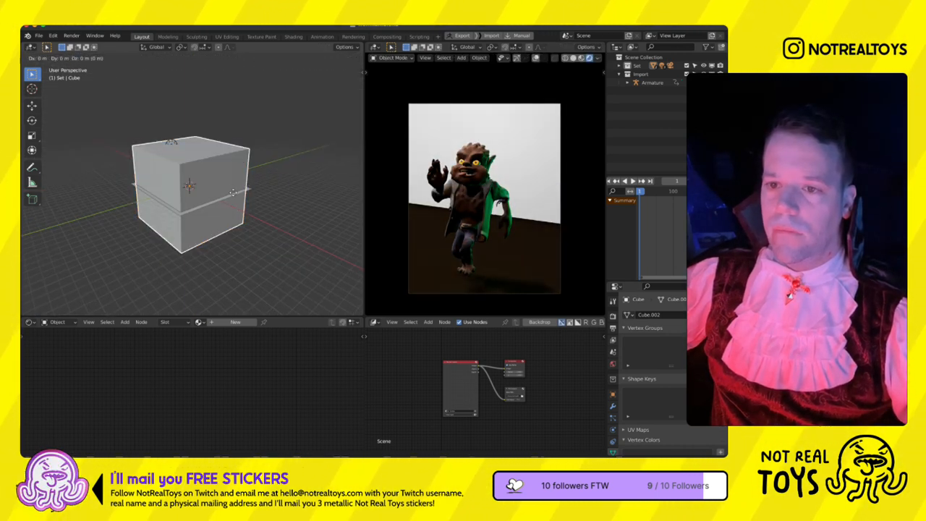
click(234, 190)
- Create a material for the cube, replacing the default shader with a Principled Volume node linked to the output's Volume input
click(235, 321)
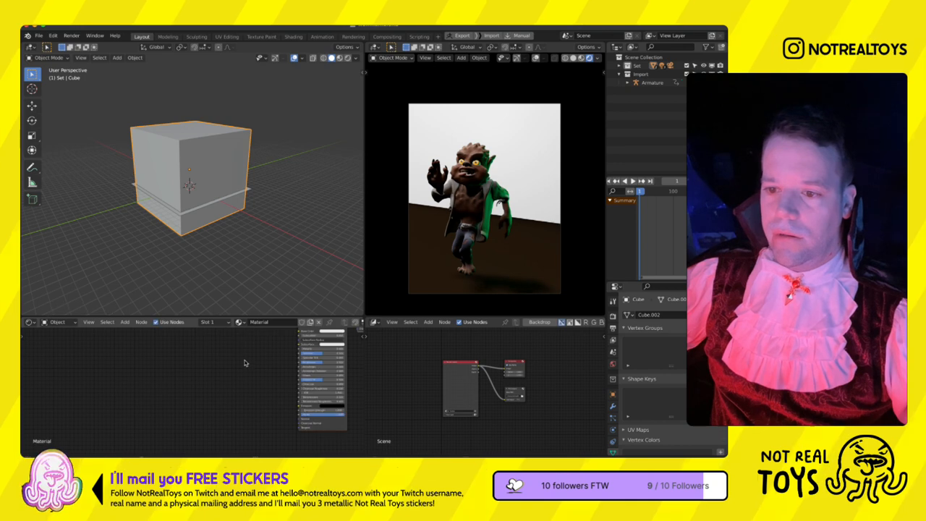
scroll(284, 375, down, 4)
key(shift+a)
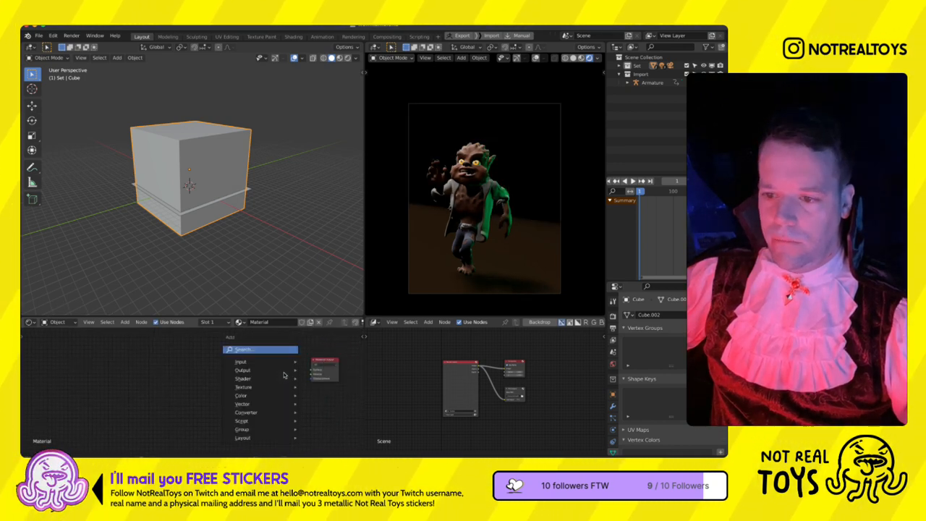
text(prin)
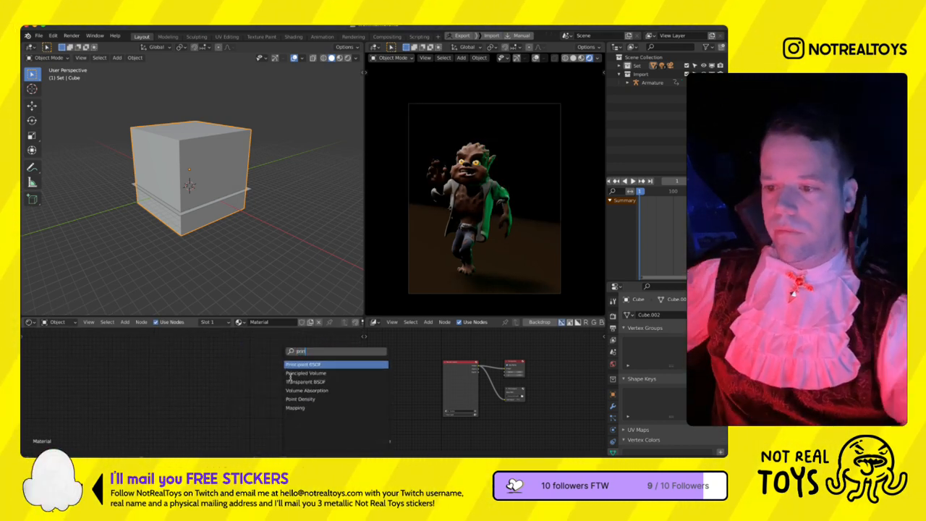
key(Return)
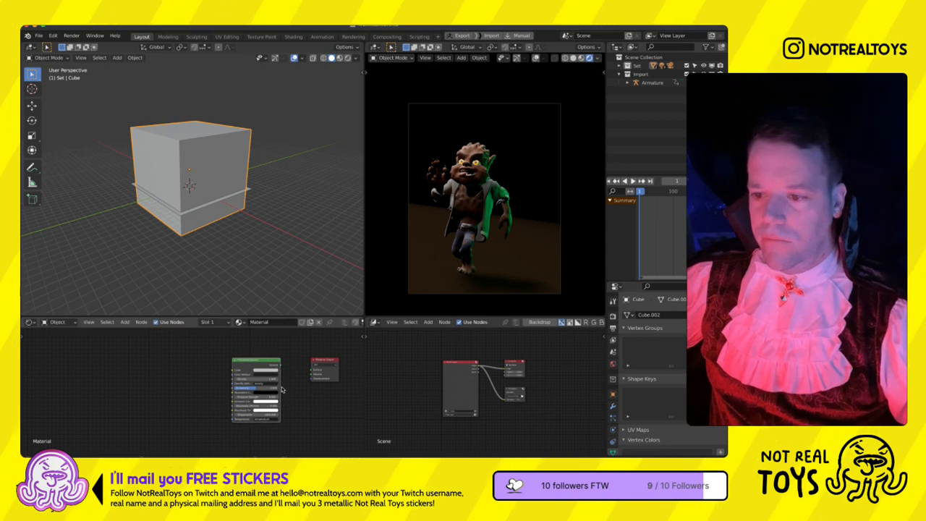
click(309, 400)
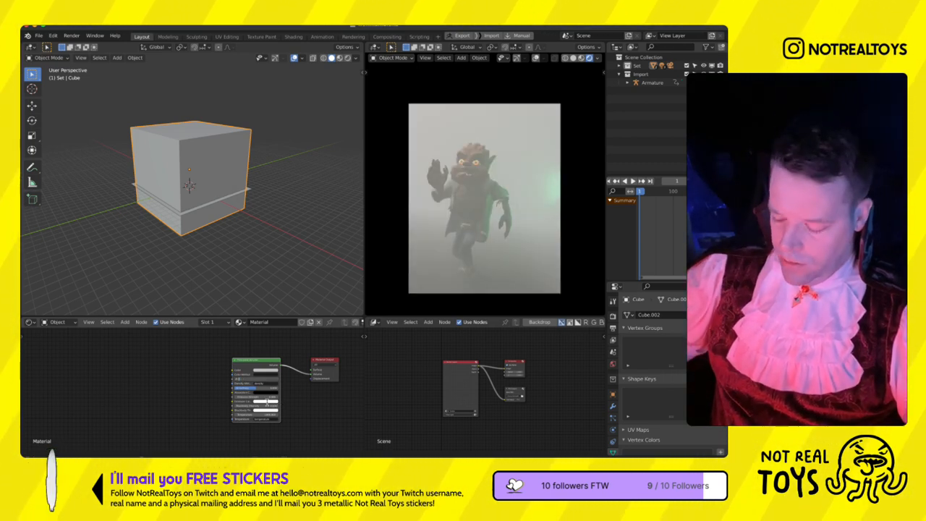
- Lower the Principled Volume's density and tint its colour a muted blue
key(Return)
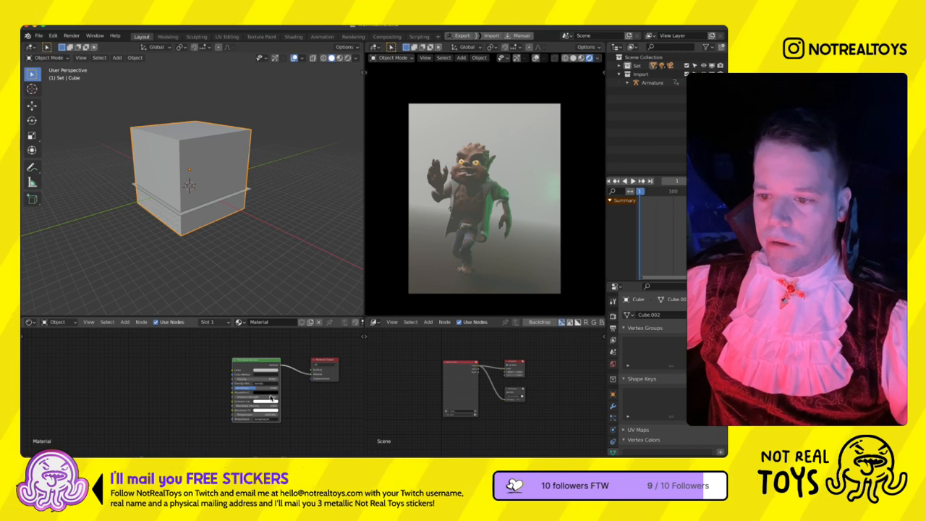
click(270, 370)
mouse_move(271, 327)
mouse_down()
mouse_move(282, 319)
mouse_move(287, 338)
mouse_move(288, 317)
mouse_up()
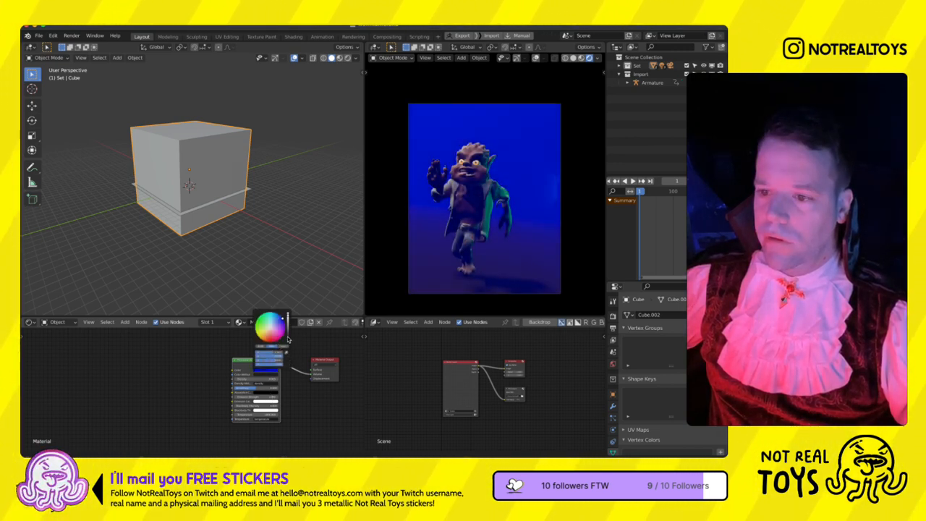
click(265, 392)
drag(272, 381, 259, 381)
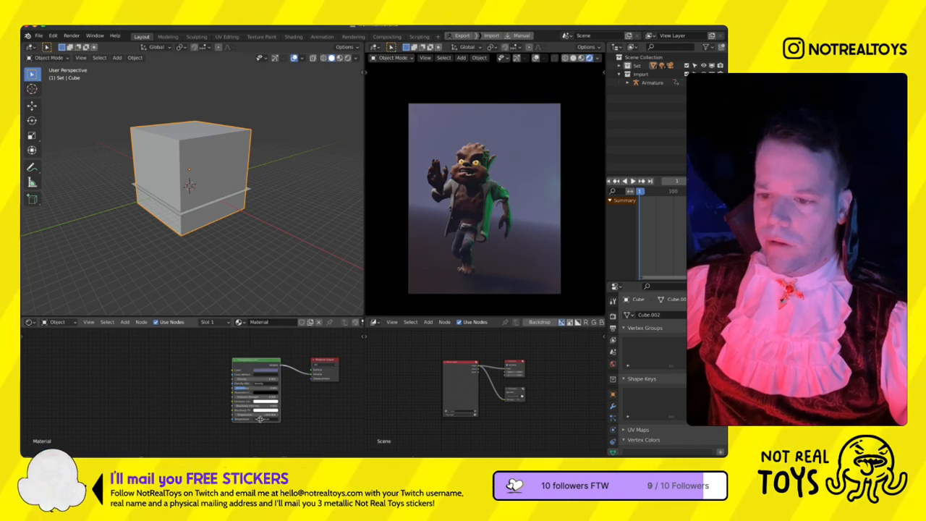
- Adjust the Principled Volume's anisotropy and set it to 0
mouse_move(252, 414)
mouse_down()
mouse_move(292, 415)
mouse_move(255, 414)
mouse_up()
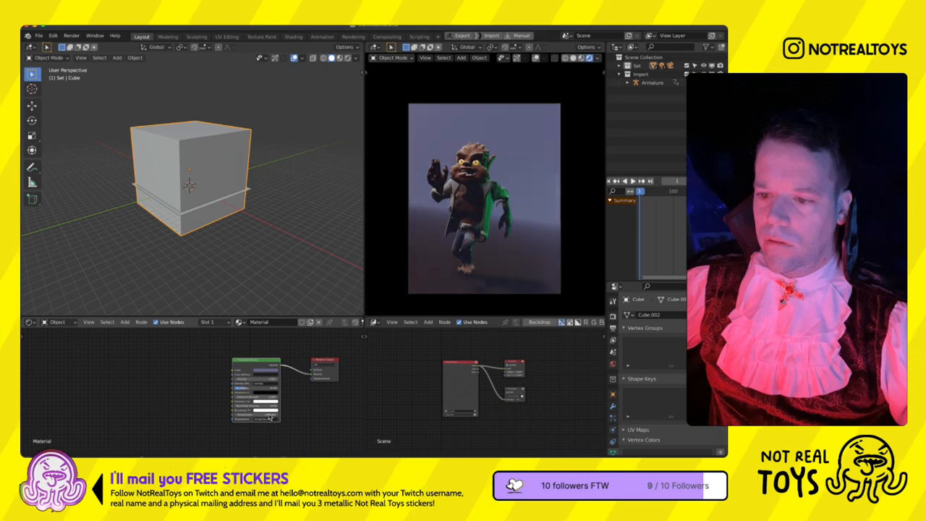
double_click(274, 417)
text(0)
key(Return)
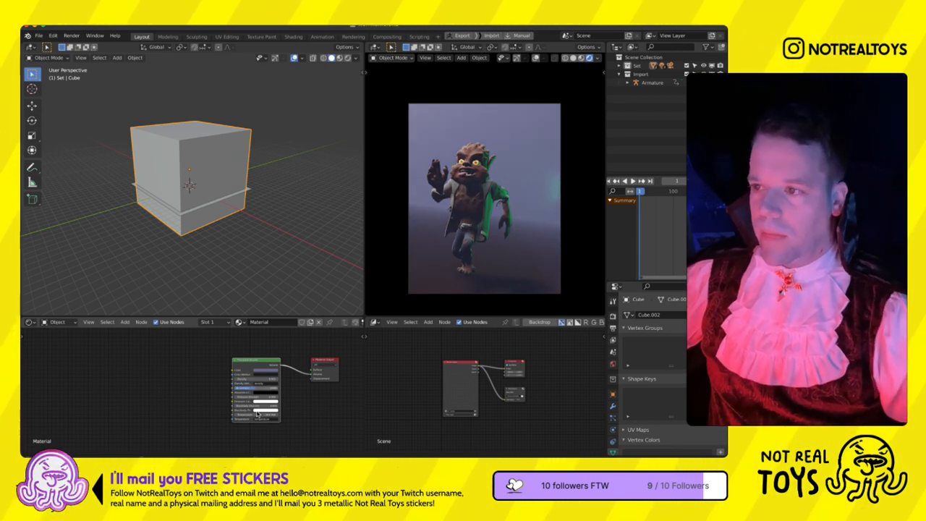
- Thicken the fog by raising the volume's density and darken its blue colour
drag(266, 405, 304, 424)
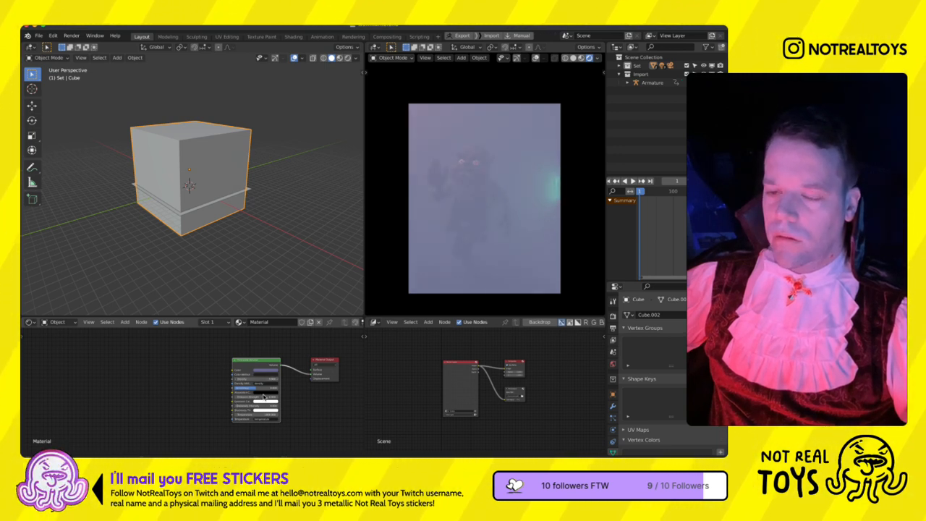
click(266, 370)
drag(288, 325, 254, 380)
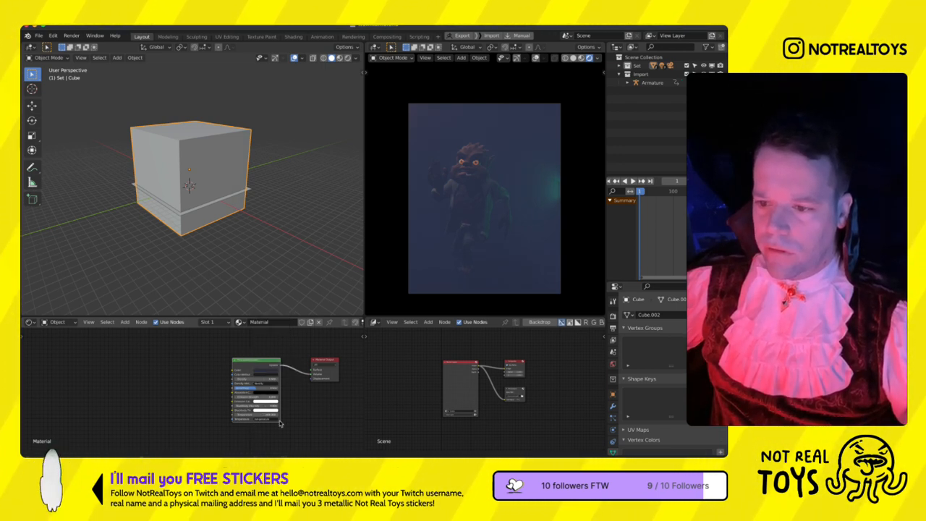
- Add an RGB node with a dark blue colour and link it to the Principled Volume's Emission Color
key(shift+a)
text(rgb)
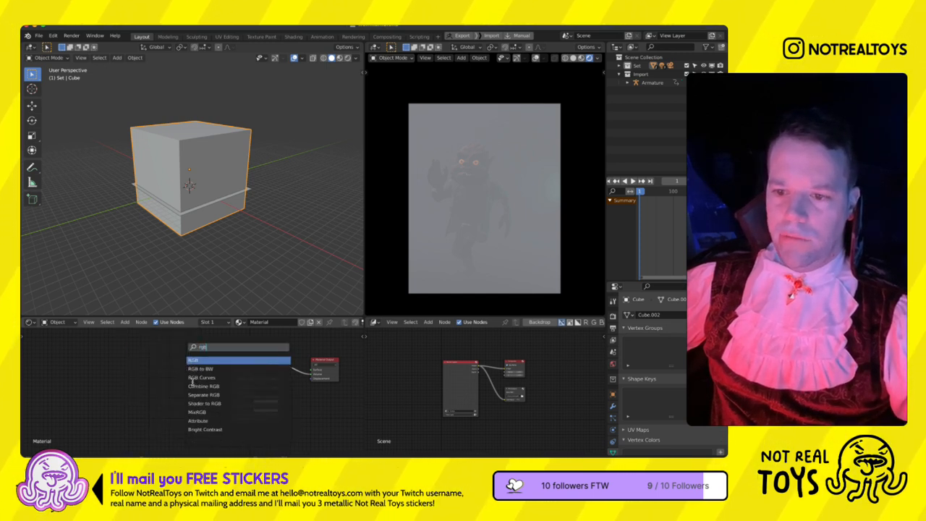
key(Return)
drag(170, 410, 154, 387)
drag(230, 424, 232, 373)
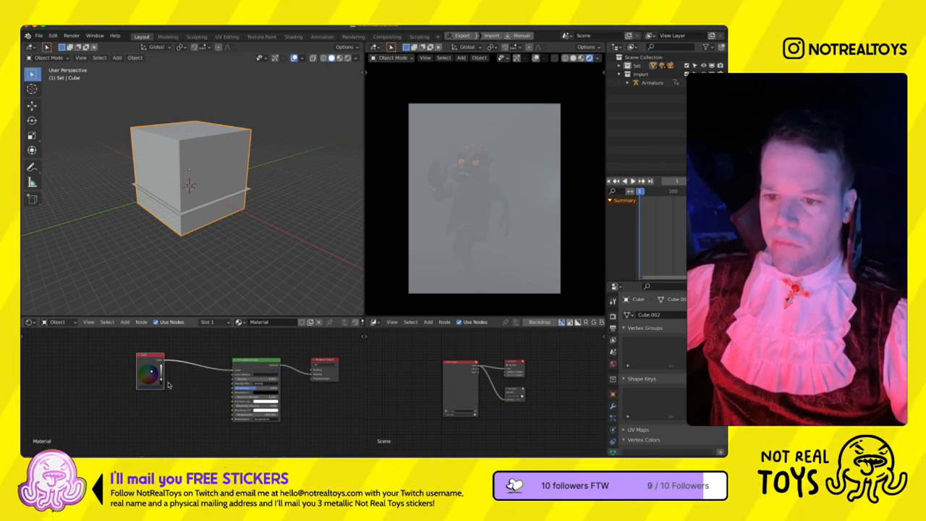
drag(163, 360, 232, 397)
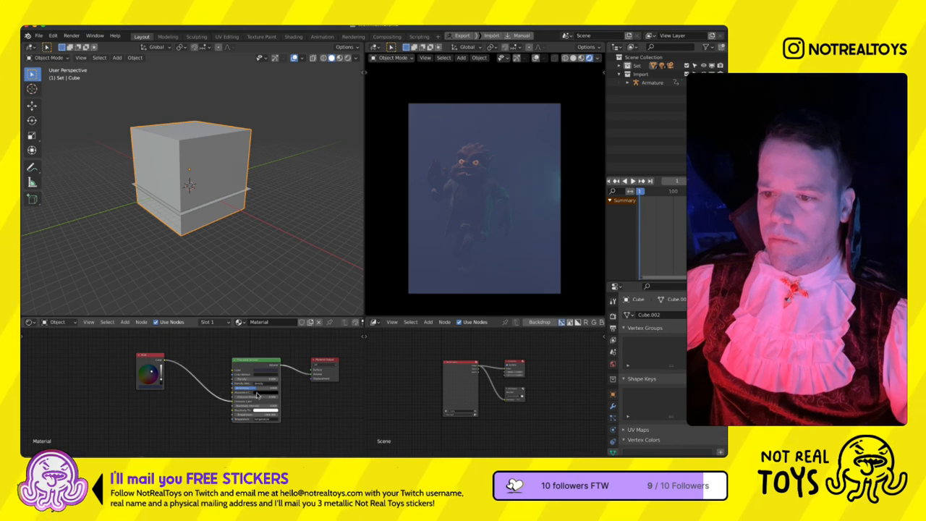
- Adjust the volume's dark blue colour and set its density to 0.2 and emission strength to 0.1
click(280, 367)
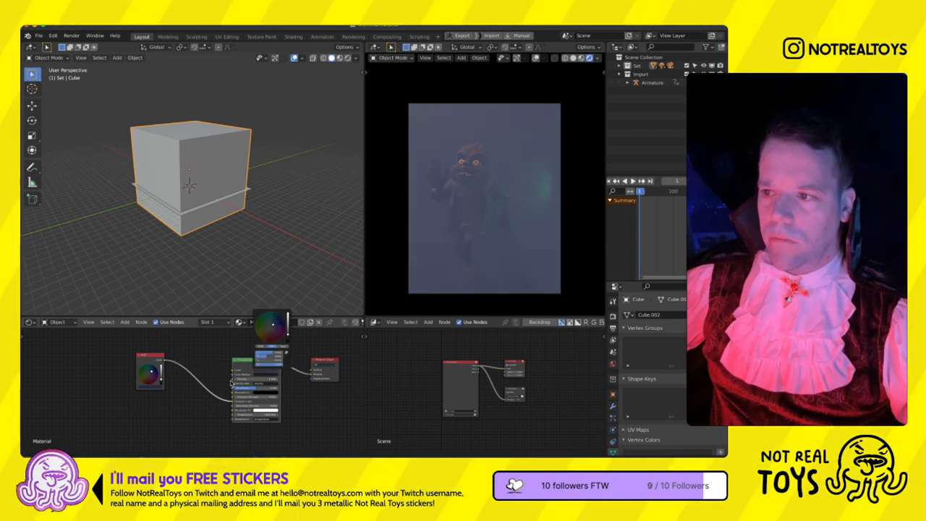
drag(249, 419, 253, 422)
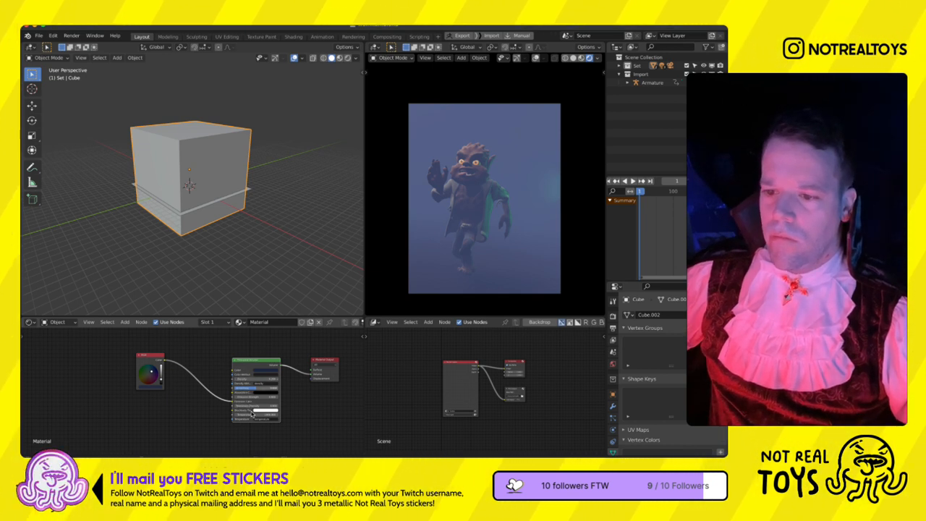
drag(251, 420, 246, 421)
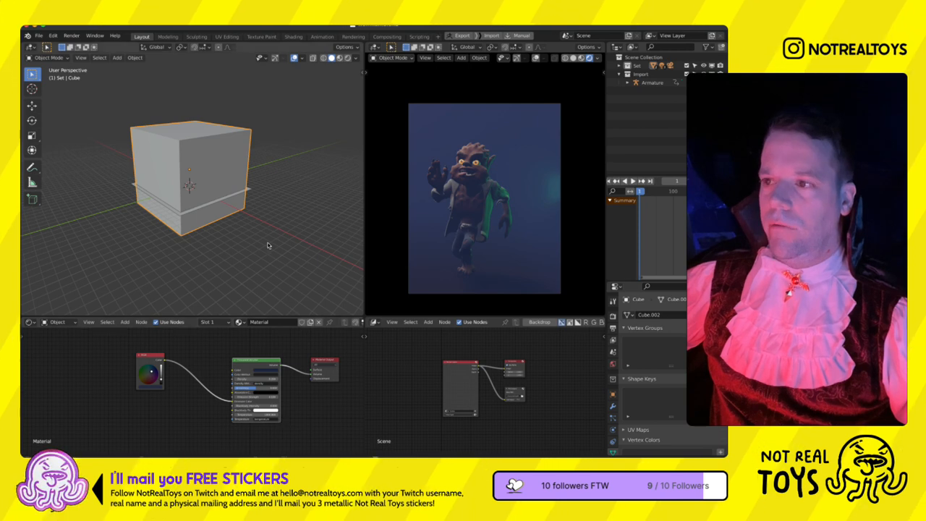
scroll(262, 243, down, 3)
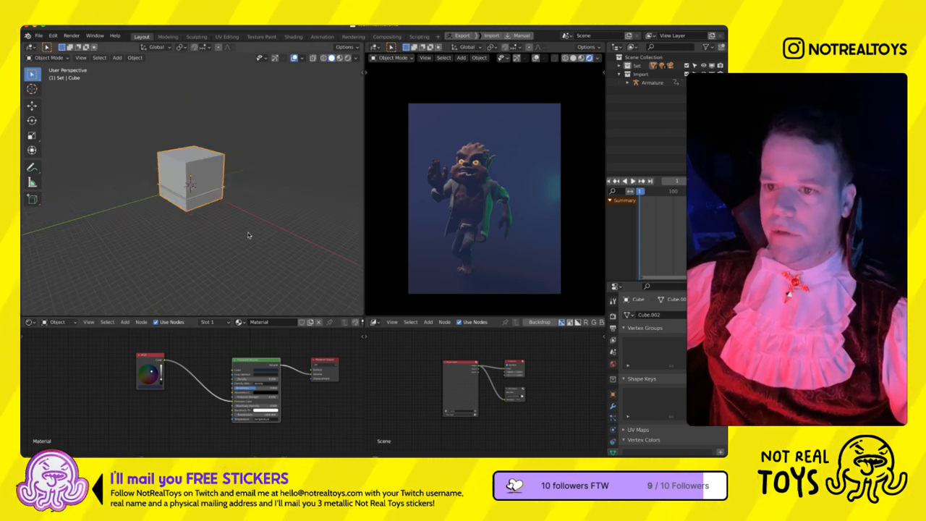
scroll(247, 402, up, 3)
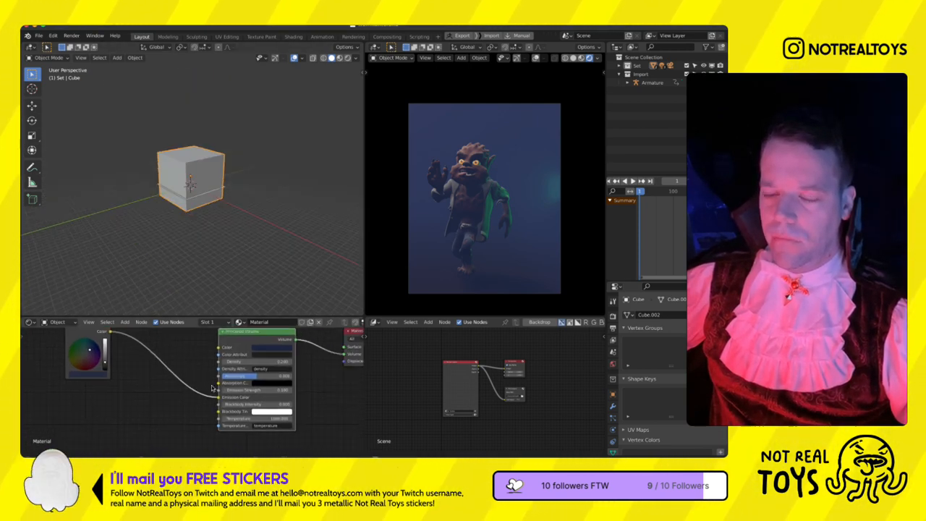
- Set the fog cube's viewport display to Bounds so the scene inside it can be seen
scroll(201, 246, up, 4)
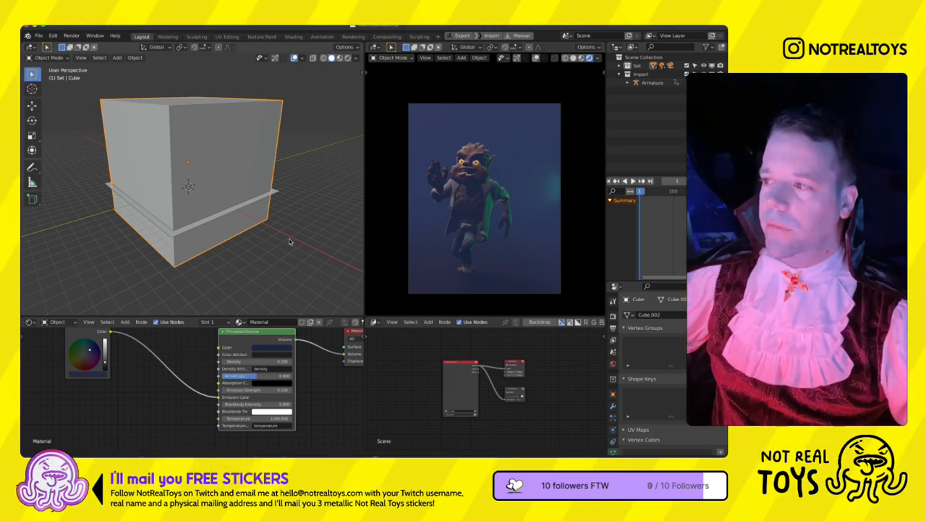
middle_drag(270, 224, 277, 242)
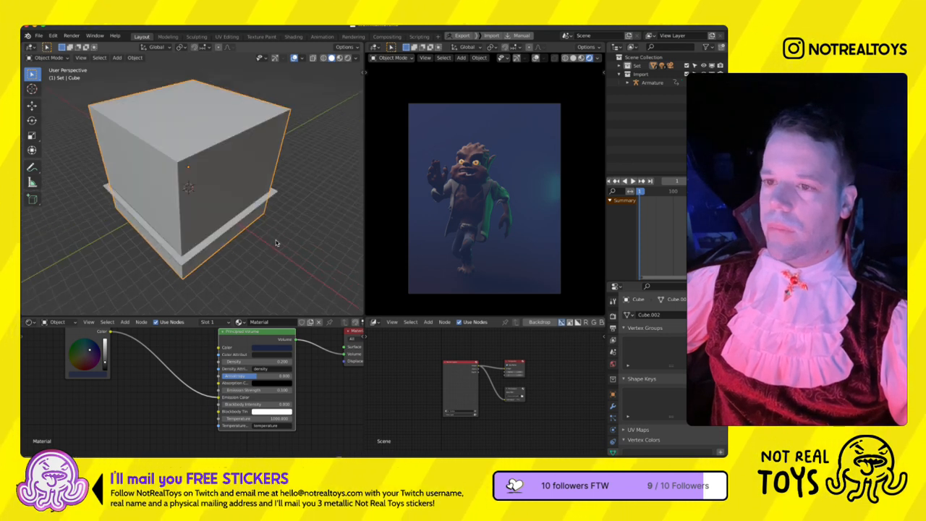
click(612, 394)
scroll(667, 425, down, 10)
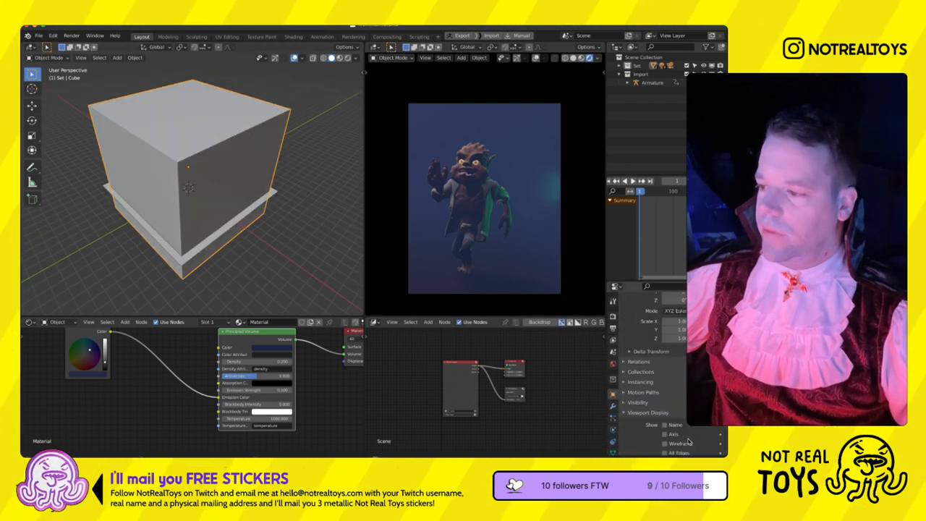
click(674, 417)
click(673, 407)
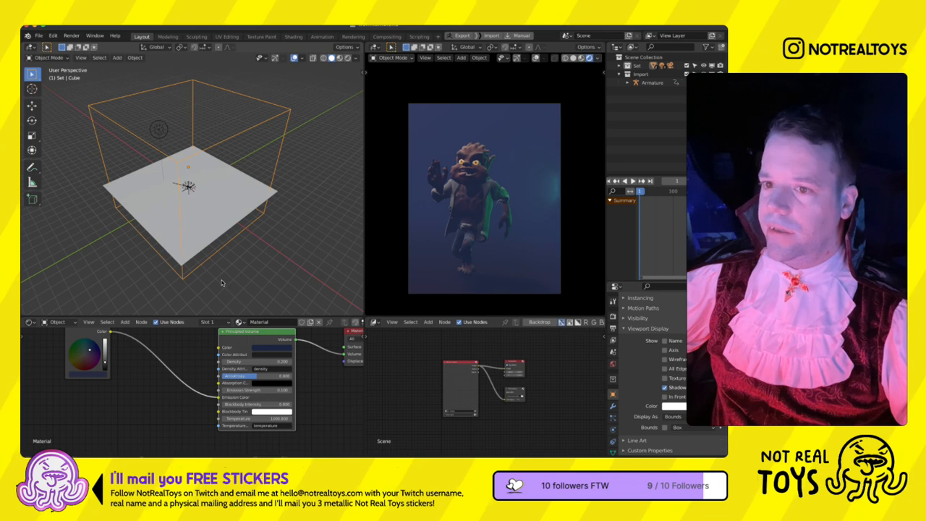
middle_drag(217, 239, 220, 244)
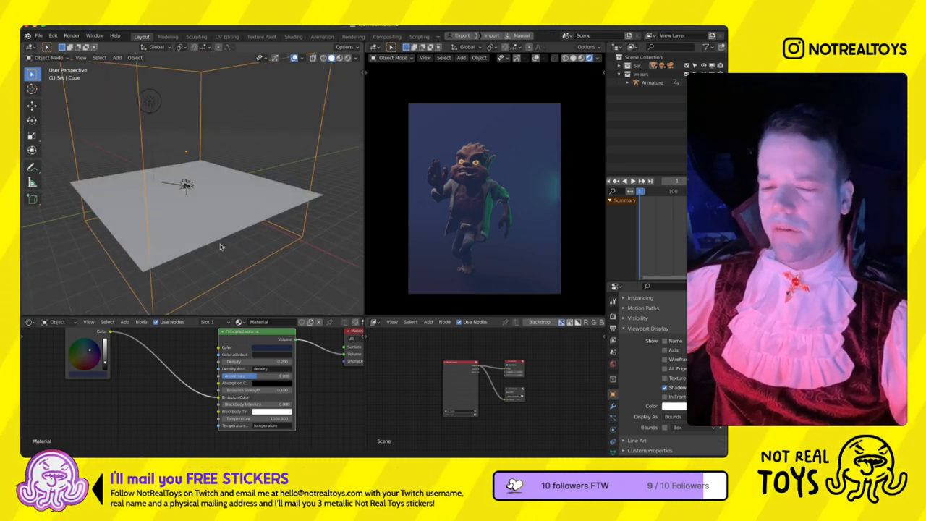
scroll(220, 246, down, 5)
key(g)
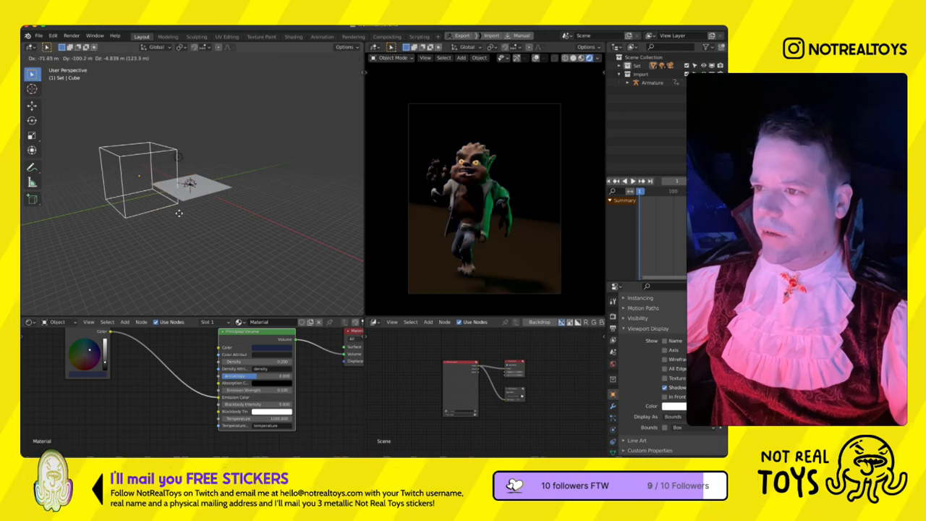
right_click(203, 217)
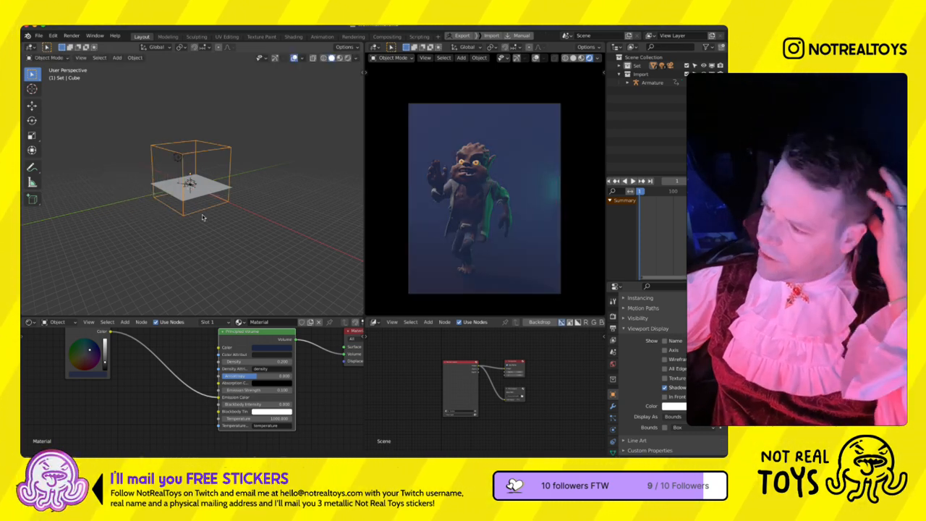
- Try the Bounds viewport display on the ground plane and return it to Textured
click(202, 209)
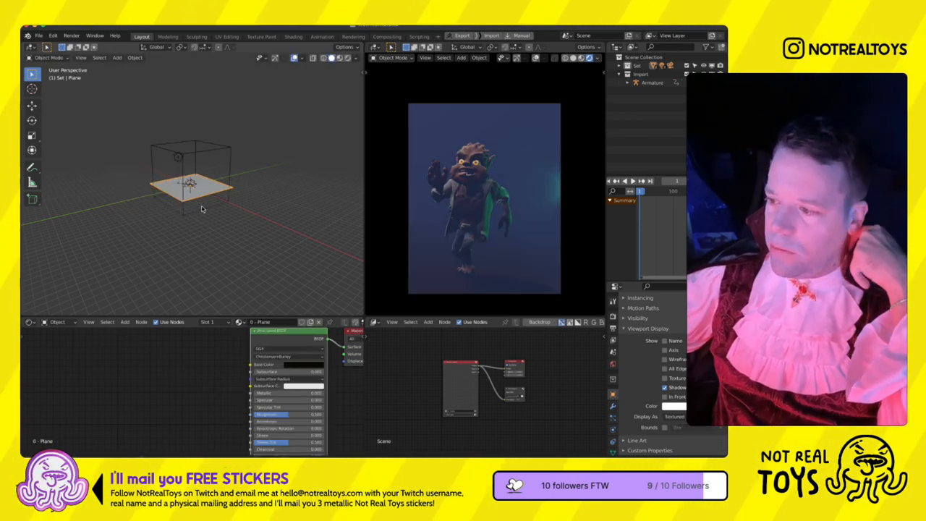
click(674, 417)
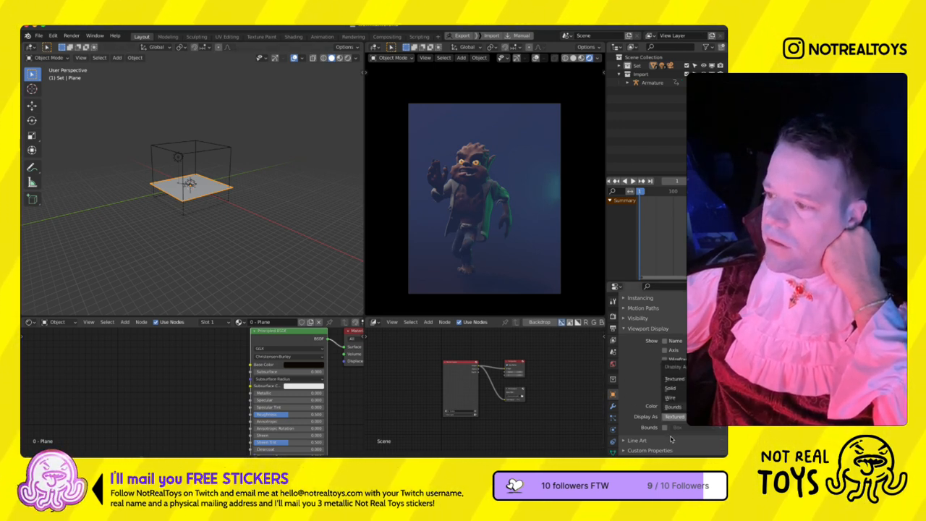
click(673, 407)
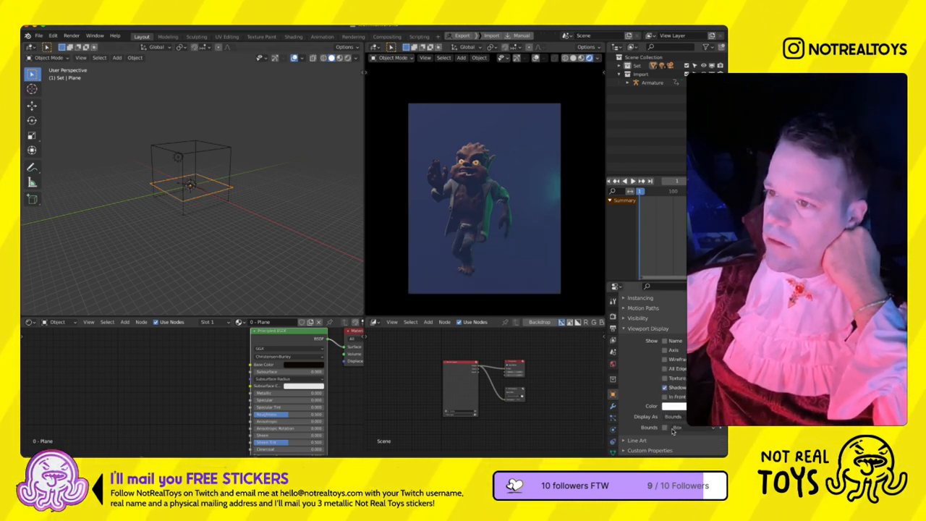
click(674, 416)
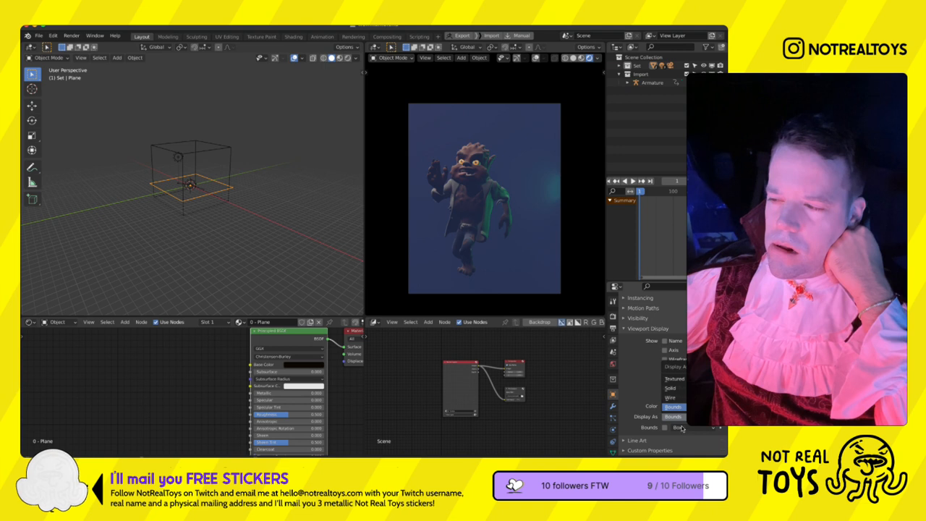
click(676, 407)
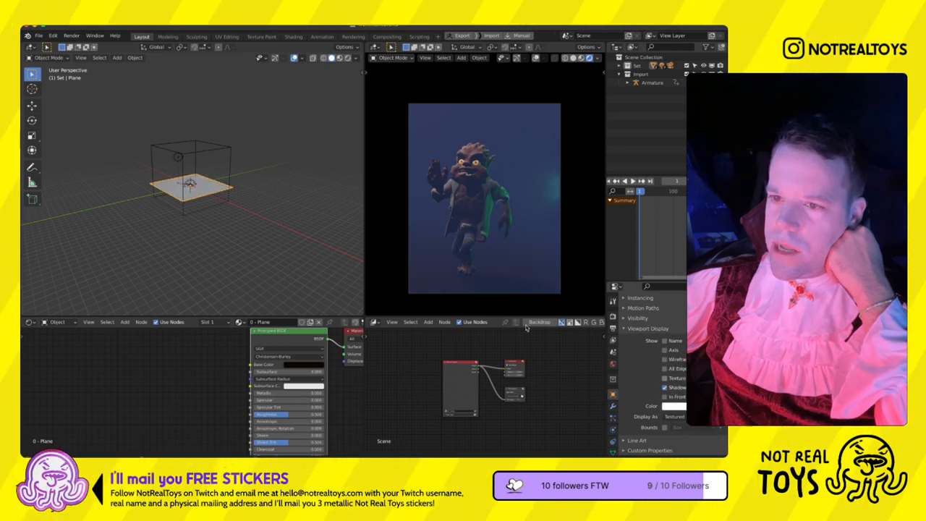
- Raise the specular slightly and increase the roughness of the ground plane's black material
click(231, 196)
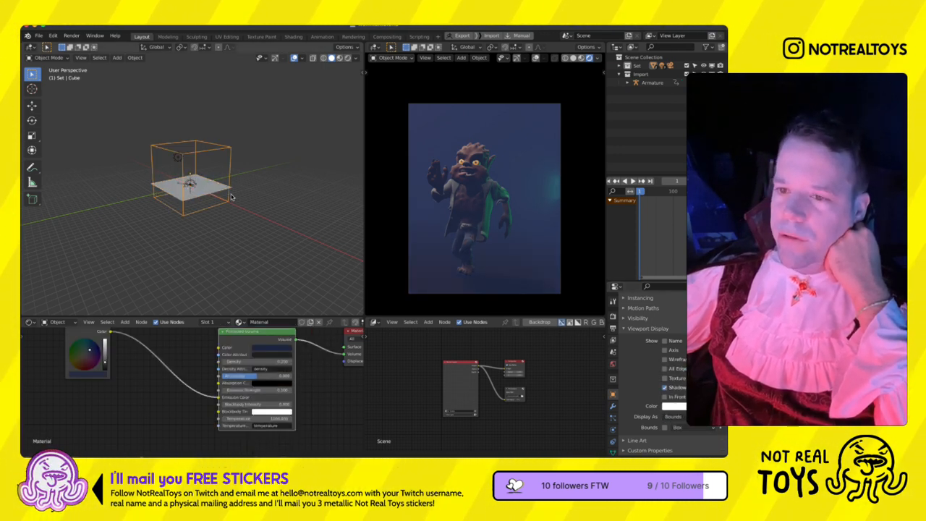
click(210, 188)
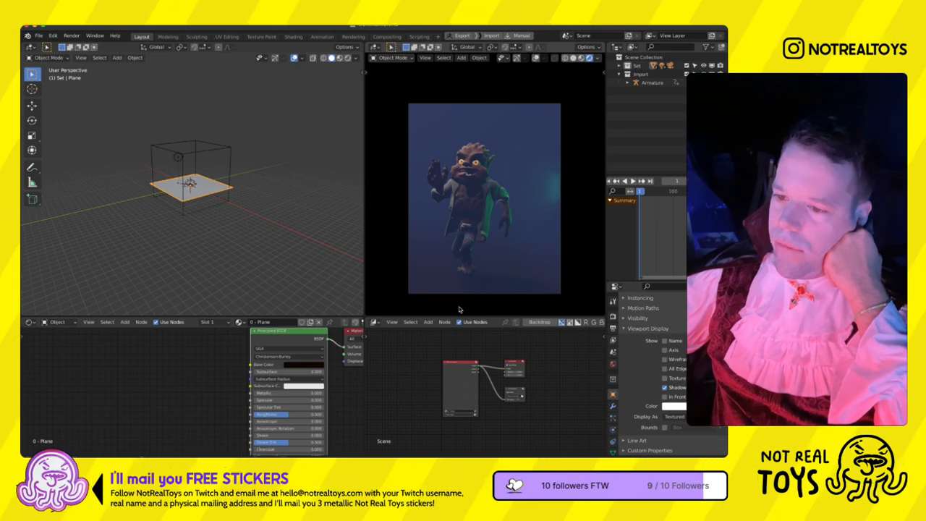
drag(272, 424, 304, 446)
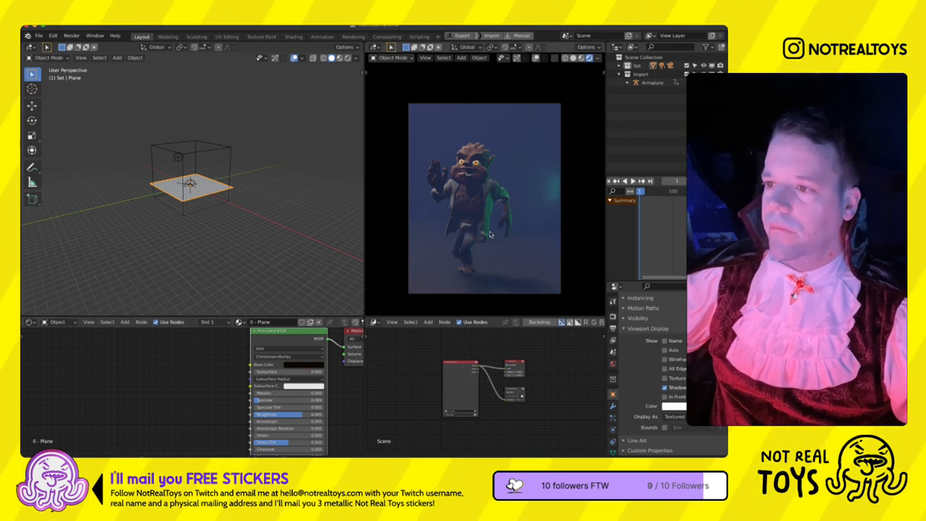
- Add a basis and a second shape key to the werewolf's eyes mesh
scroll(250, 219, up, 8)
scroll(251, 219, down, 2)
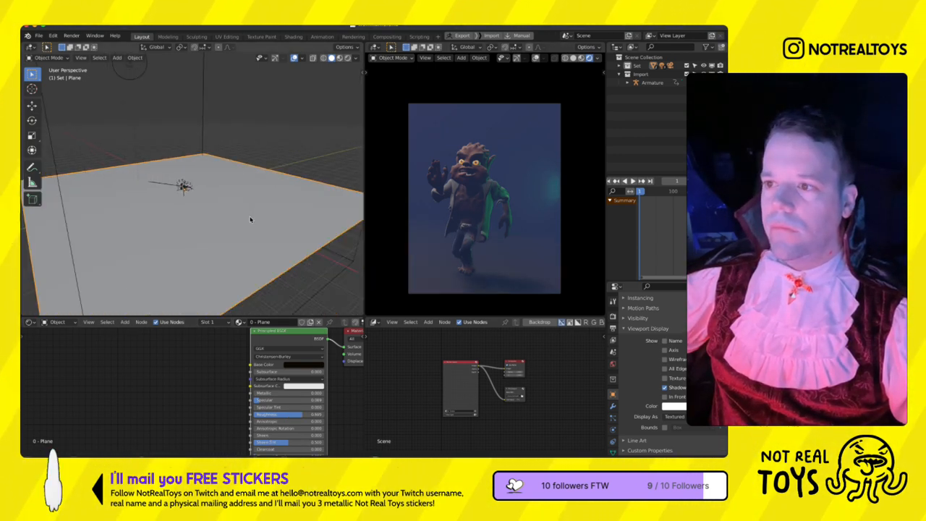
scroll(202, 228, up, 5)
key(KP_1)
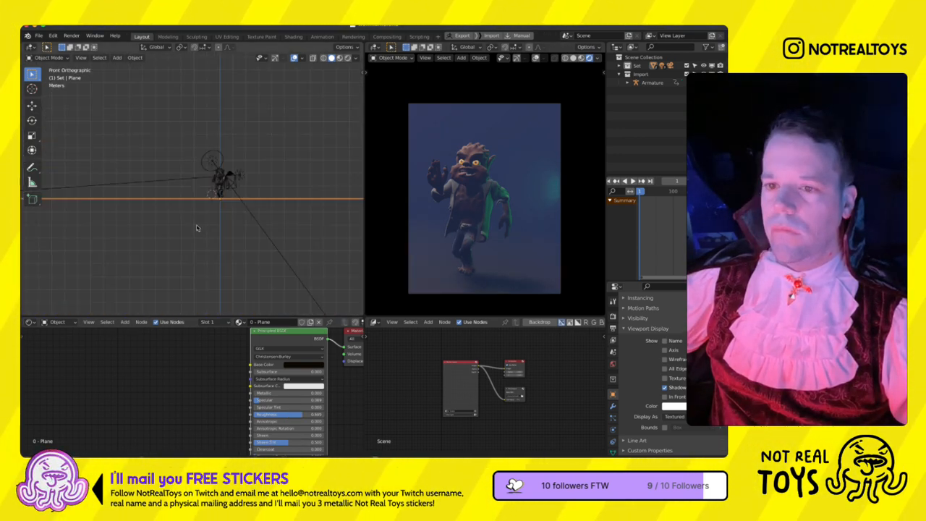
scroll(222, 204, up, 7)
middle_drag(229, 203, 222, 205)
key(KP_1)
scroll(180, 225, up, 12)
scroll(180, 225, down, 9)
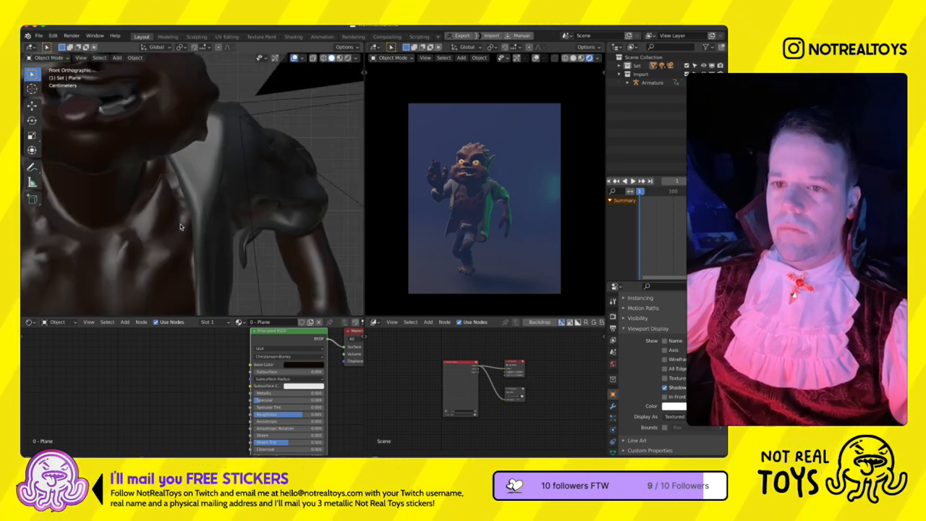
click(180, 226)
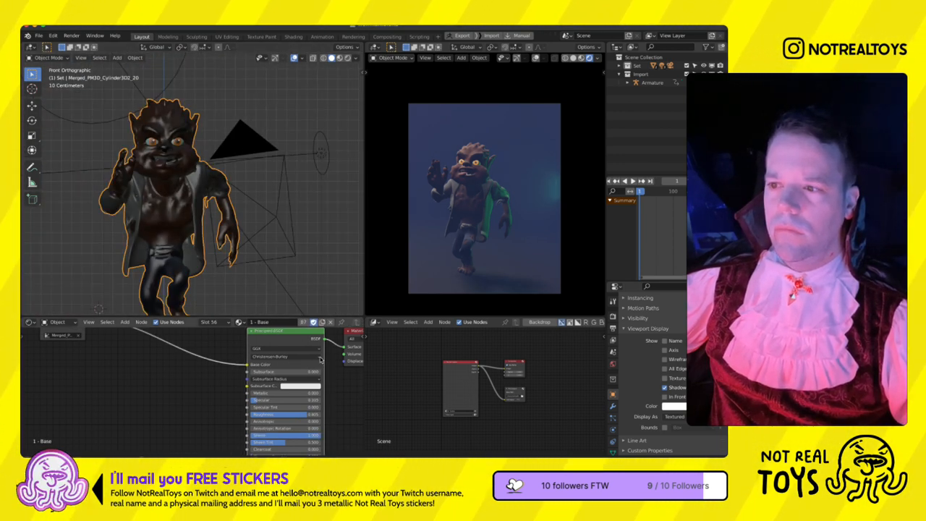
click(179, 167)
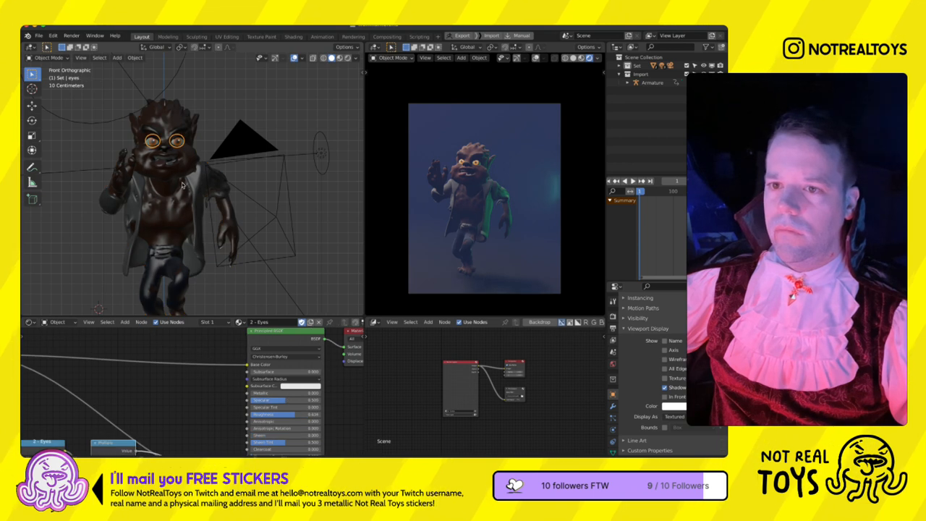
click(613, 449)
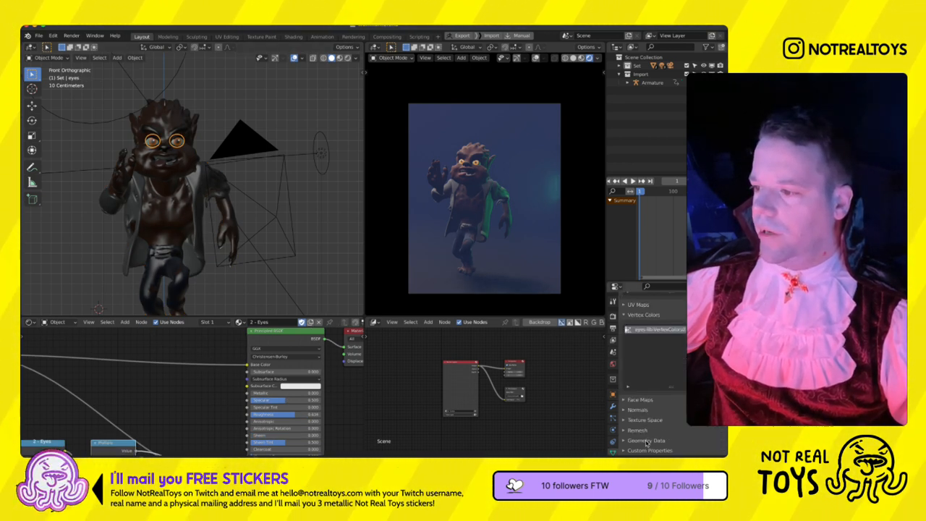
scroll(641, 394, up, 5)
click(720, 353)
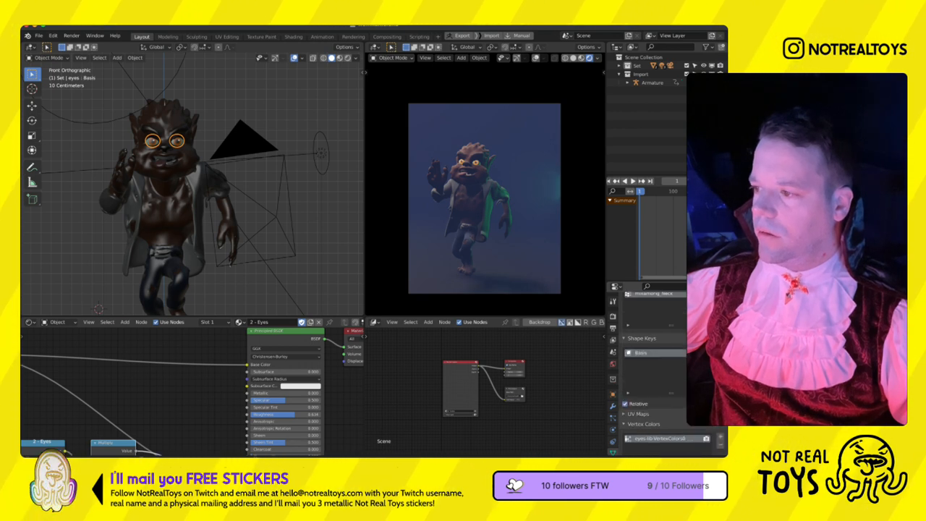
click(720, 352)
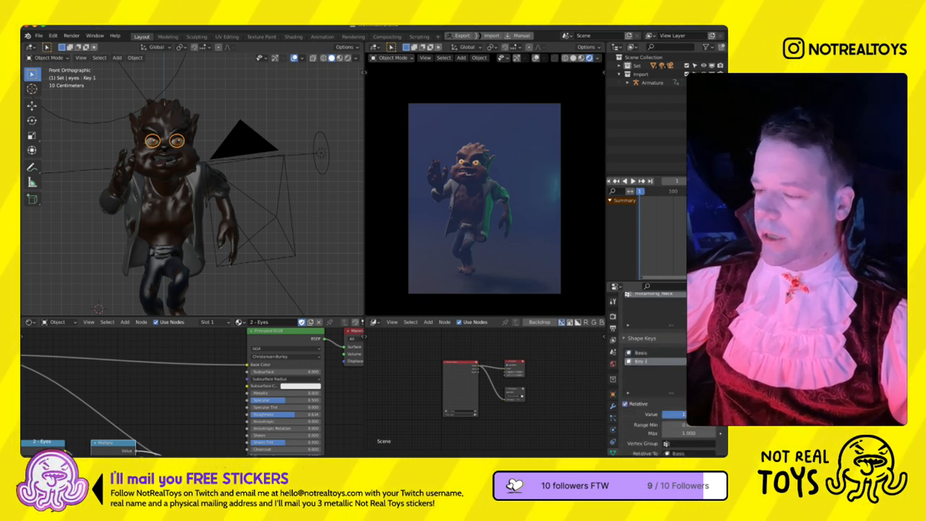
- Select all geometry of both eyes in Edit Mode on the second shape key and set the pivot to Individual Origins
key(Tab)
scroll(165, 181, up, 2)
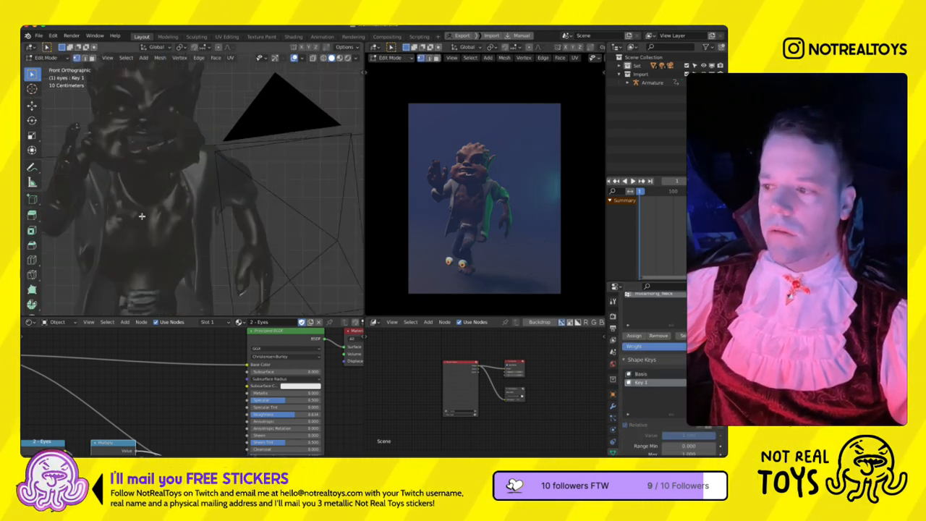
scroll(215, 249, down, 5)
key(a)
shift+middle_drag(226, 288, 248, 235)
scroll(248, 236, up, 1)
scroll(248, 235, up, 3)
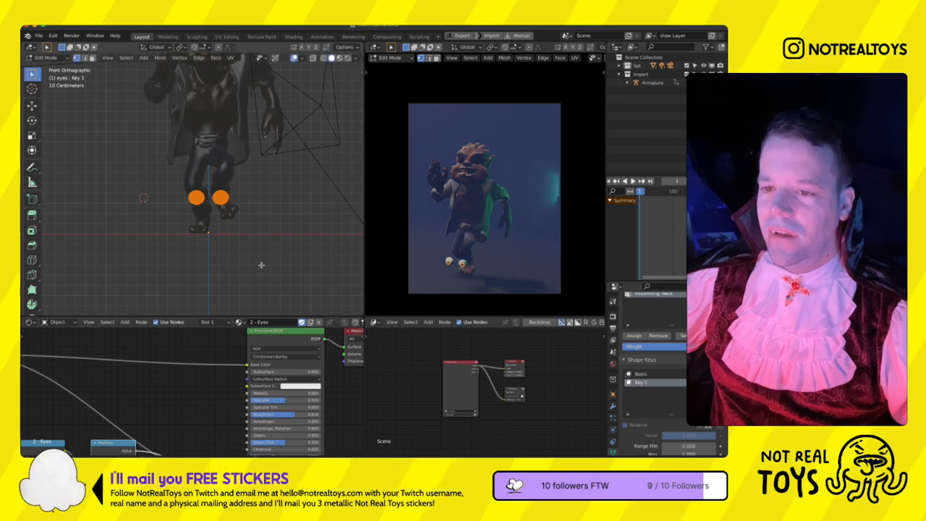
click(183, 48)
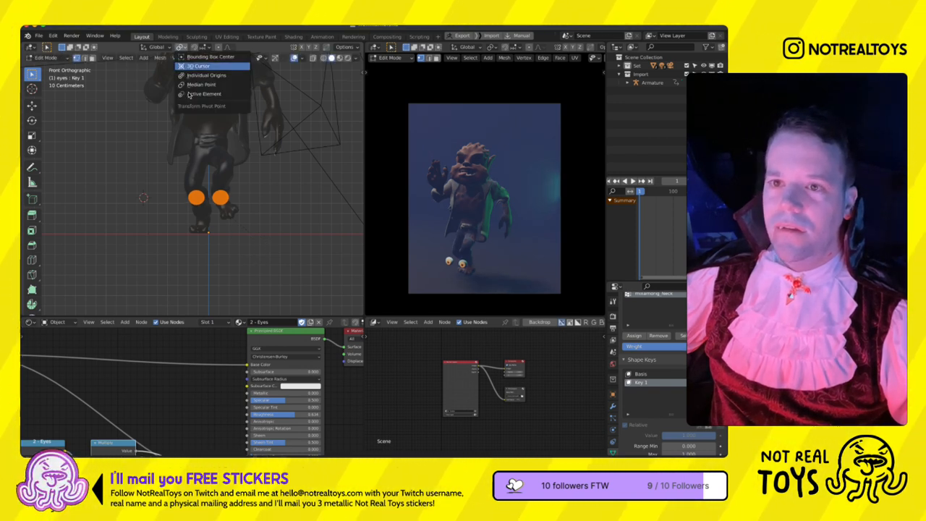
click(191, 75)
shift+middle_drag(251, 215, 251, 212)
scroll(250, 212, up, 6)
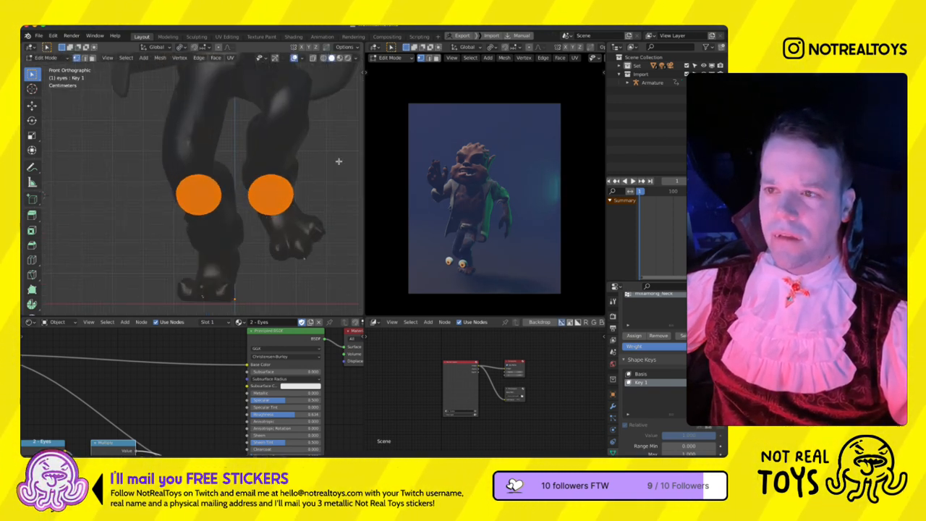
- Try rotating both eyes around their local Z axis from the front view
key(r)
key(z)
key(z)
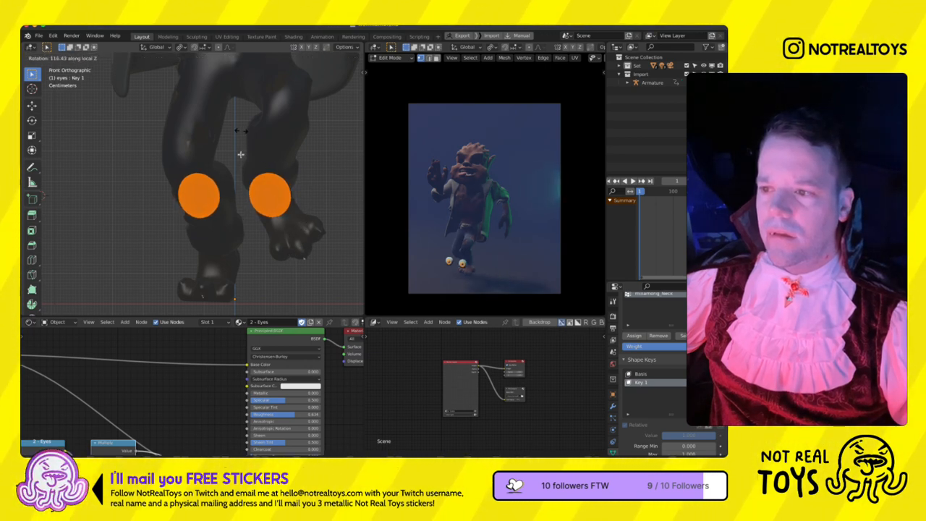
click(168, 168)
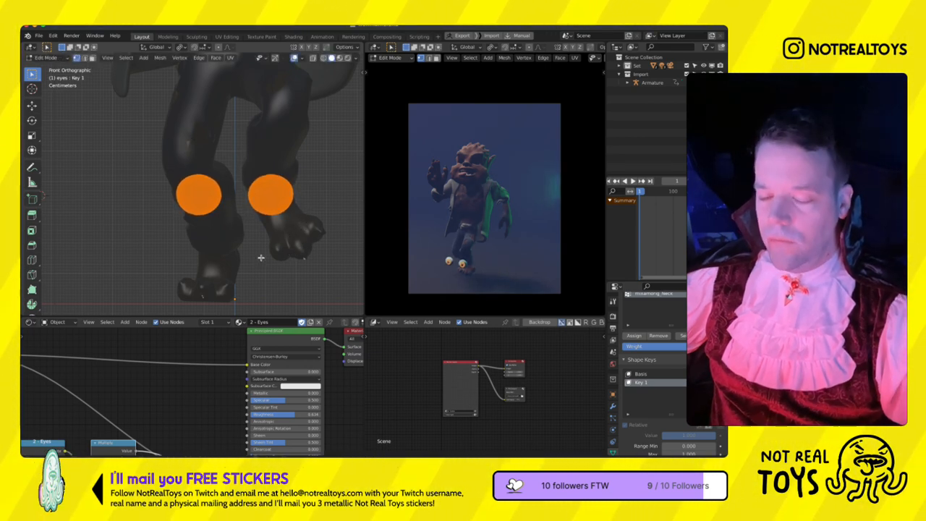
- Rotate both eyes sideways in the top view for the shape key, and adjust the key's value in Object Mode
key(KP_7)
key(r)
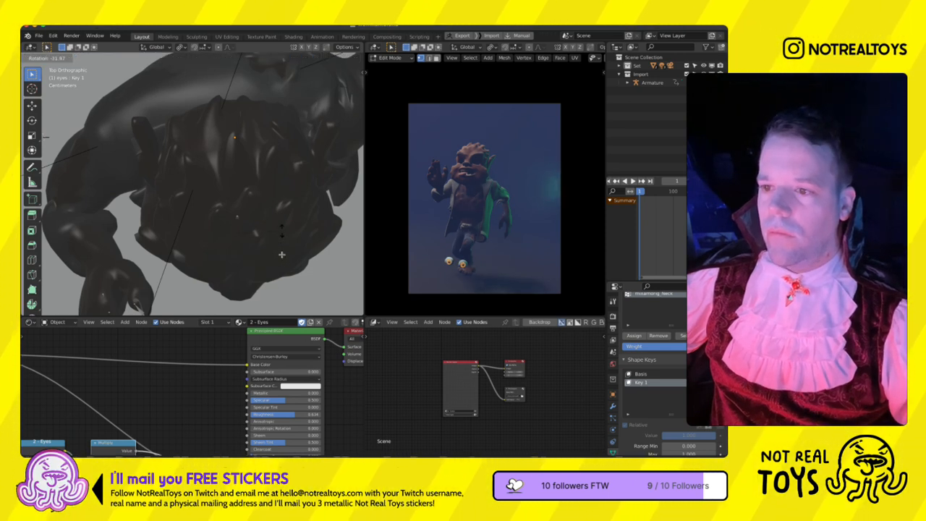
click(284, 256)
click(265, 264)
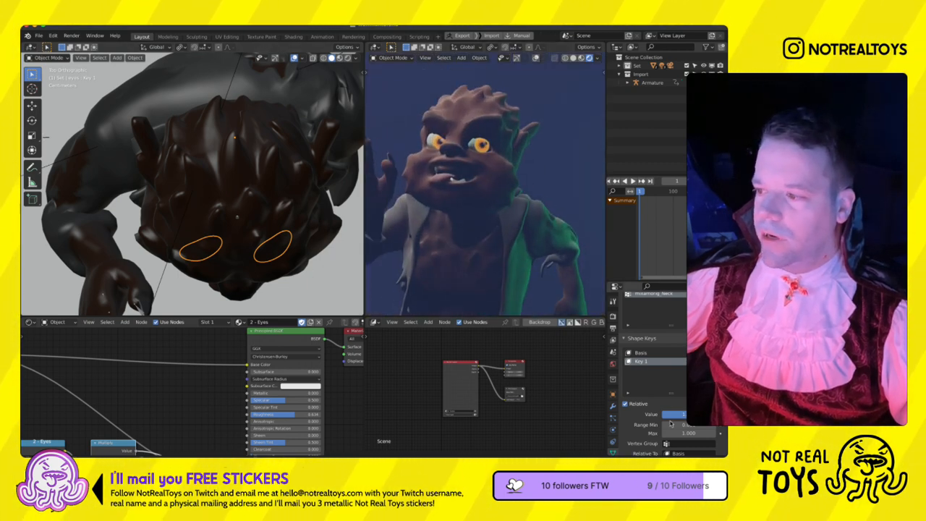
drag(681, 440, 648, 442)
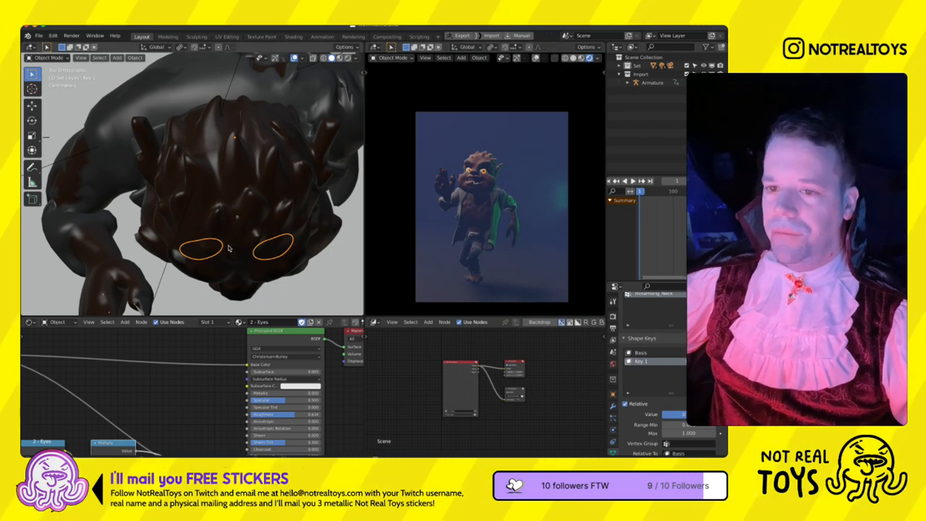
- Hide the camera object beside the werewolf in the working viewport
scroll(228, 247, down, 5)
mouse_move(229, 247)
middle_down()
mouse_move(175, 178)
mouse_move(232, 232)
middle_up()
key(KP_1)
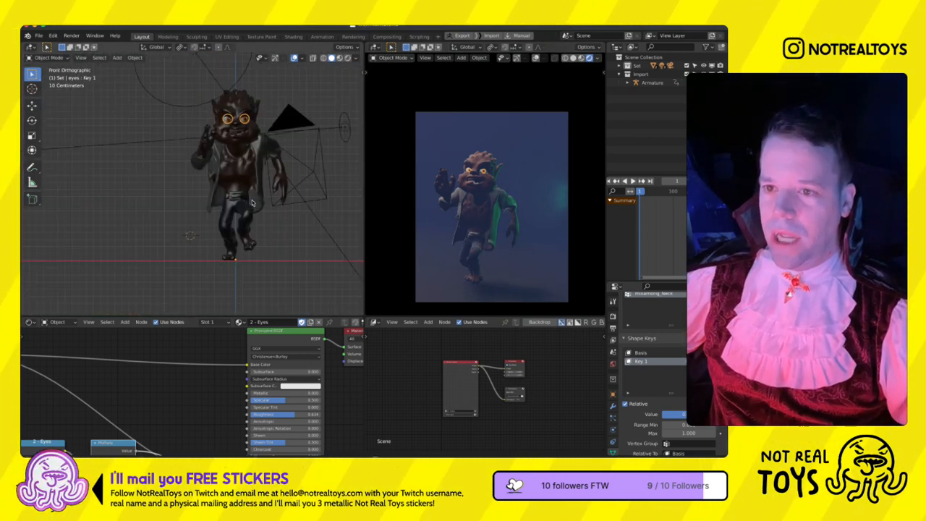
click(241, 188)
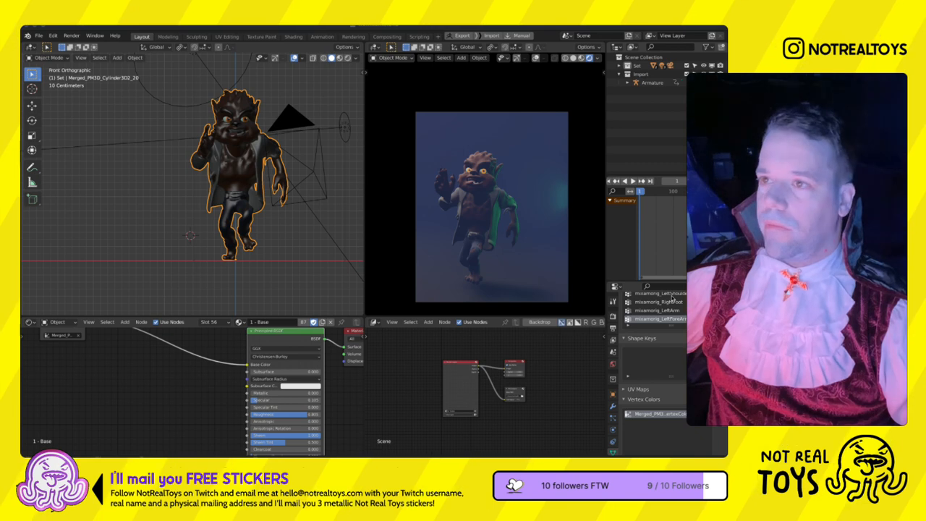
middle_drag(269, 168, 274, 182)
scroll(273, 182, down, 4)
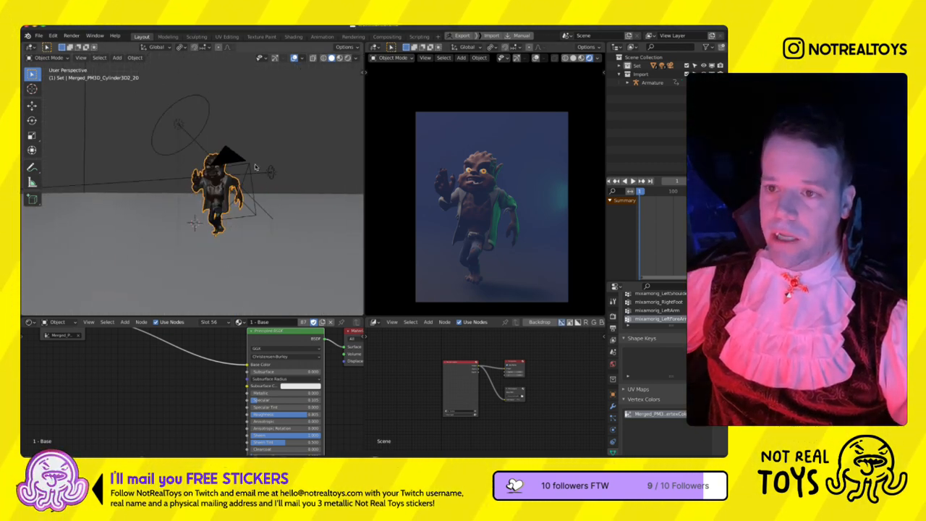
click(229, 179)
key(Delete)
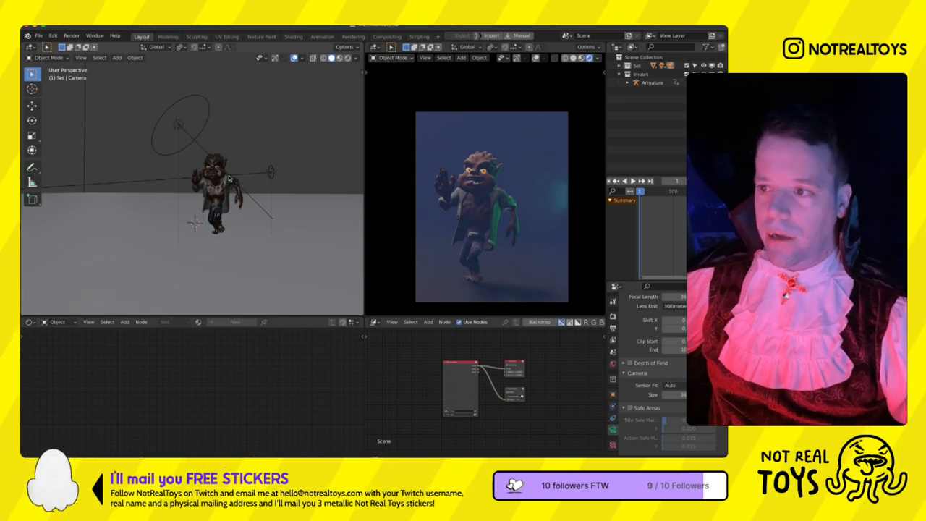
- Change the colour of the large orange disk light above the werewolf to a saturated red-orange
click(176, 154)
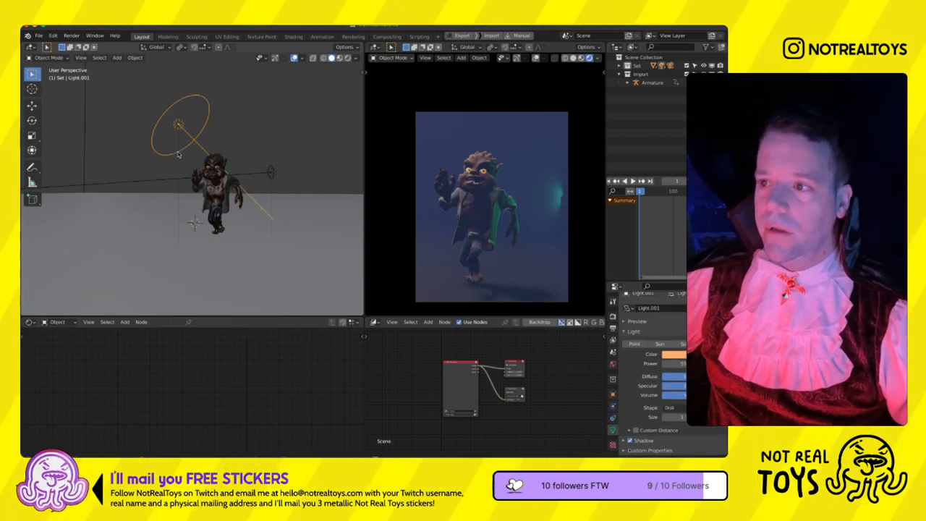
scroll(193, 175, up, 2)
key(g)
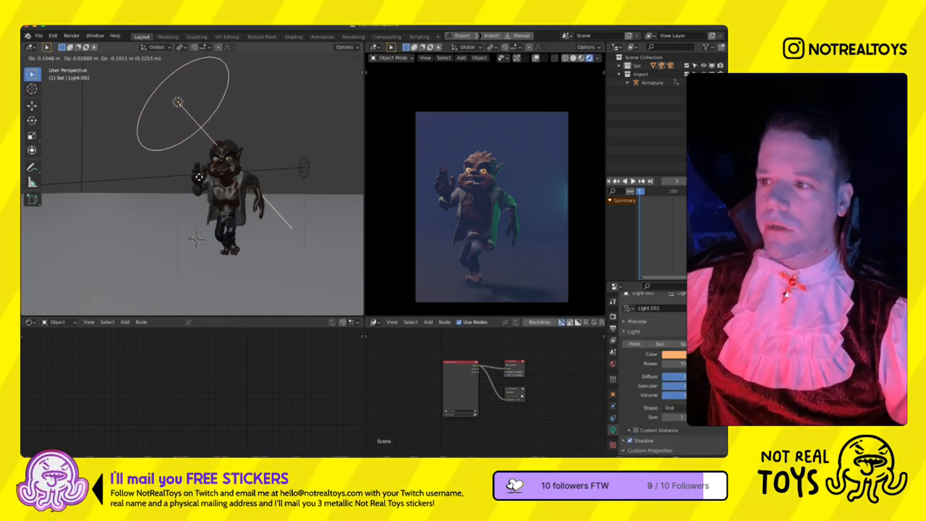
click(197, 177)
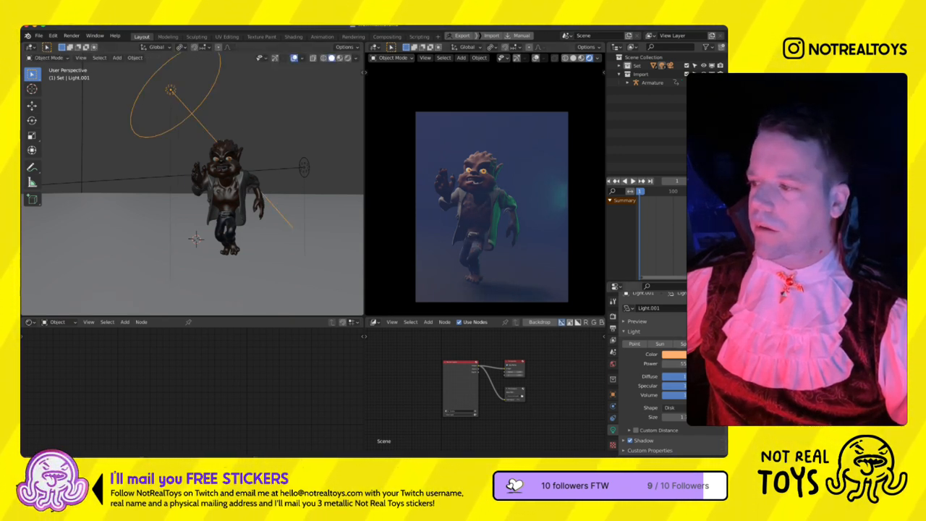
click(680, 354)
mouse_move(662, 291)
mouse_down()
mouse_move(660, 301)
mouse_move(686, 299)
mouse_move(656, 299)
mouse_move(664, 302)
mouse_up()
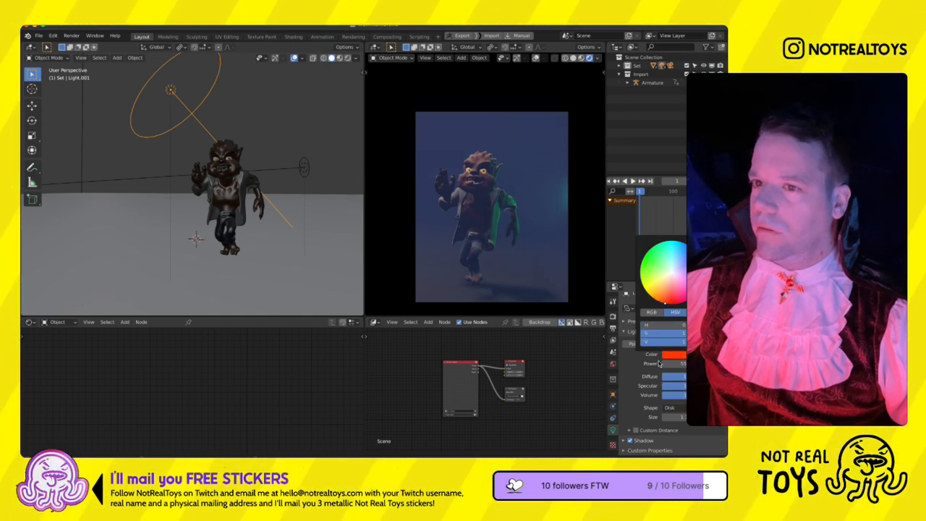
- Raise the disk light's power to strengthen its glow on the werewolf and fine-tune its red colour
scroll(219, 233, down, 1)
scroll(219, 233, down, 3)
drag(679, 364, 700, 364)
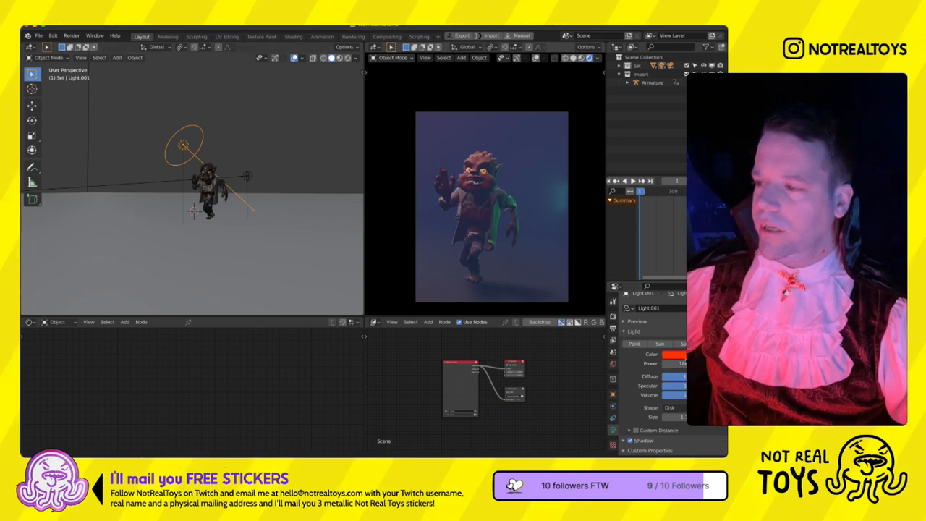
click(673, 353)
mouse_move(672, 291)
mouse_down()
mouse_move(676, 250)
mouse_move(633, 262)
mouse_move(672, 276)
mouse_move(658, 366)
mouse_up()
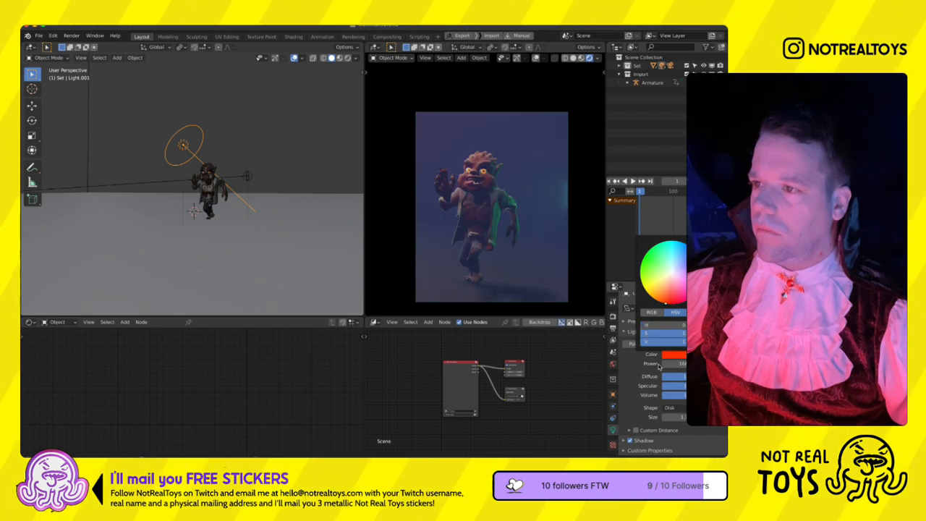
- Move the ground plane vertically in the right view to line up with the werewolf's feet
scroll(230, 242, up, 5)
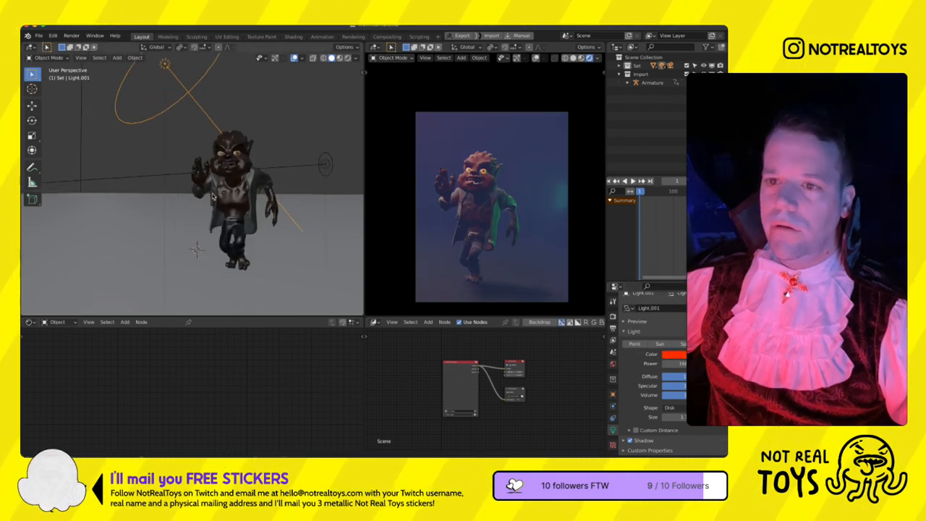
scroll(199, 209, down, 8)
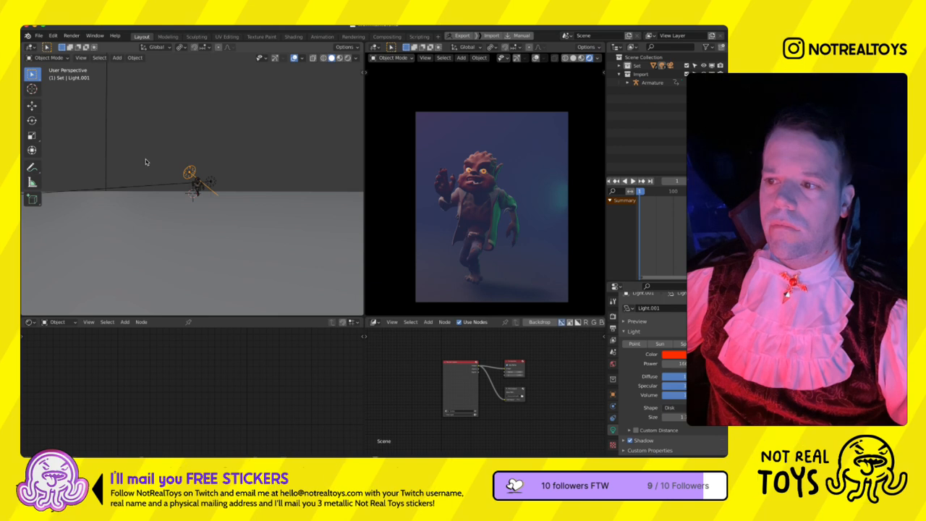
click(214, 251)
key(KP_3)
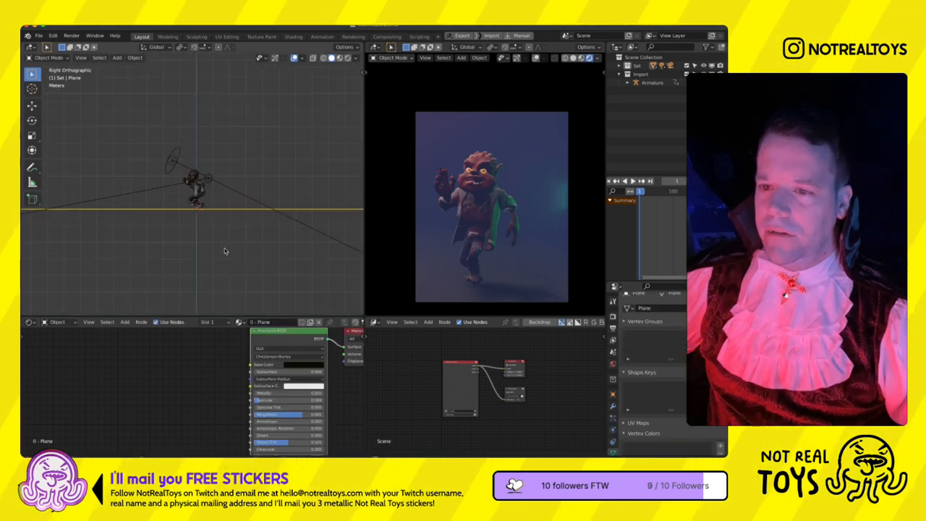
scroll(218, 223, up, 5)
key(g)
key(z)
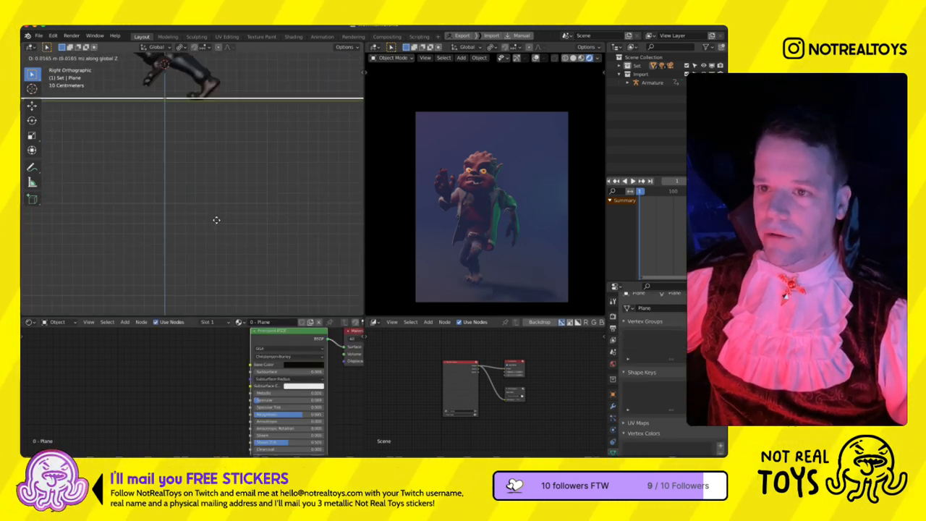
click(216, 220)
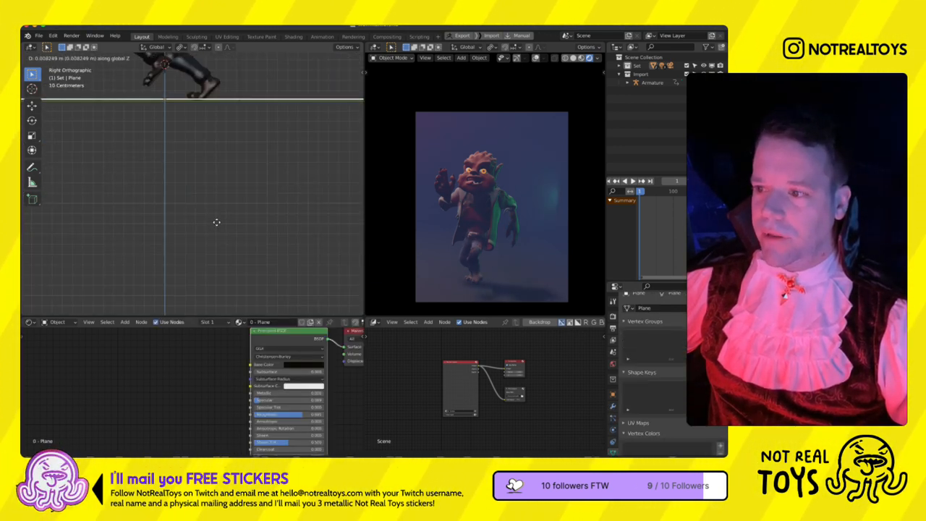
- Set the cube shadow resolution to 1024 px in the render settings
click(613, 316)
scroll(651, 376, down, 5)
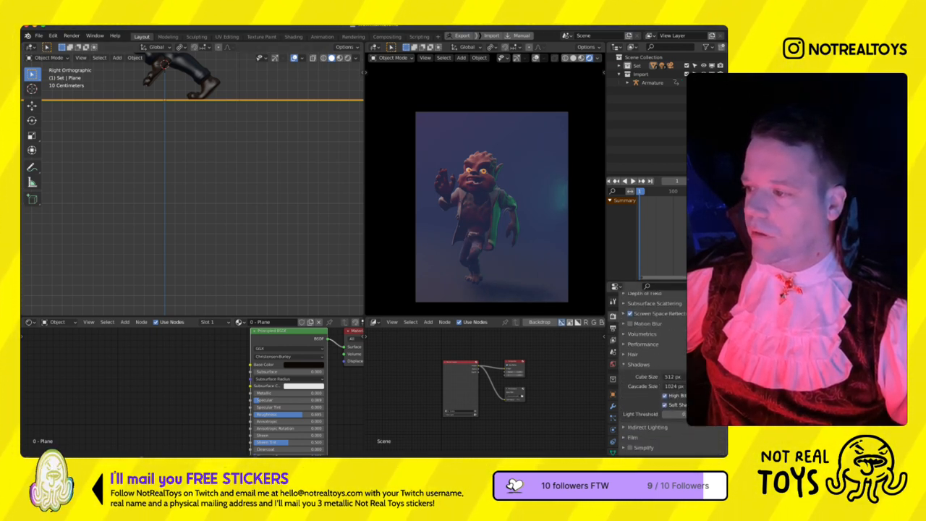
click(672, 377)
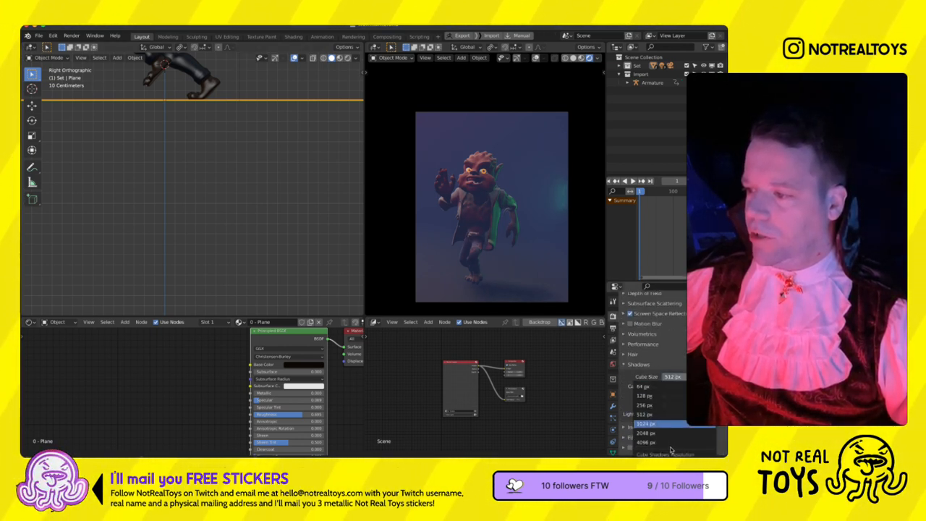
click(670, 424)
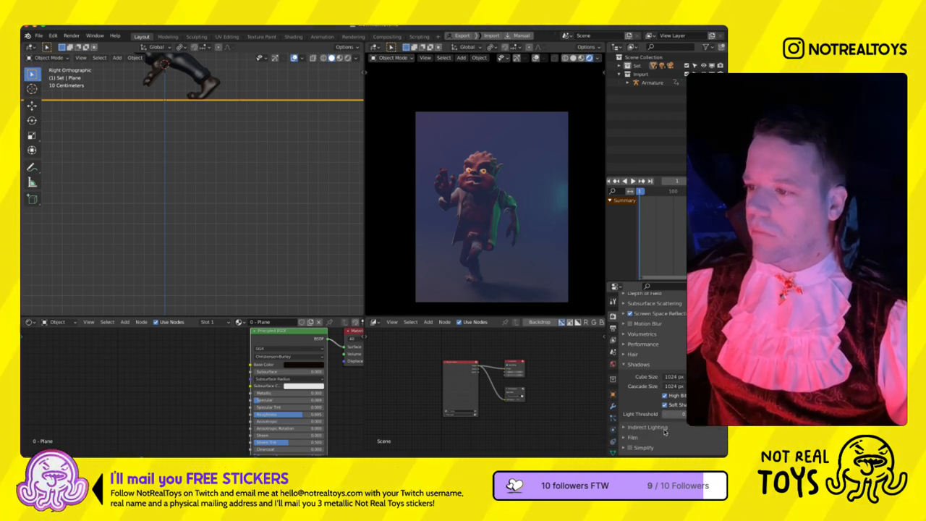
- Set the power of the large white point light high above the werewolf to 500000 W
scroll(252, 223, down, 15)
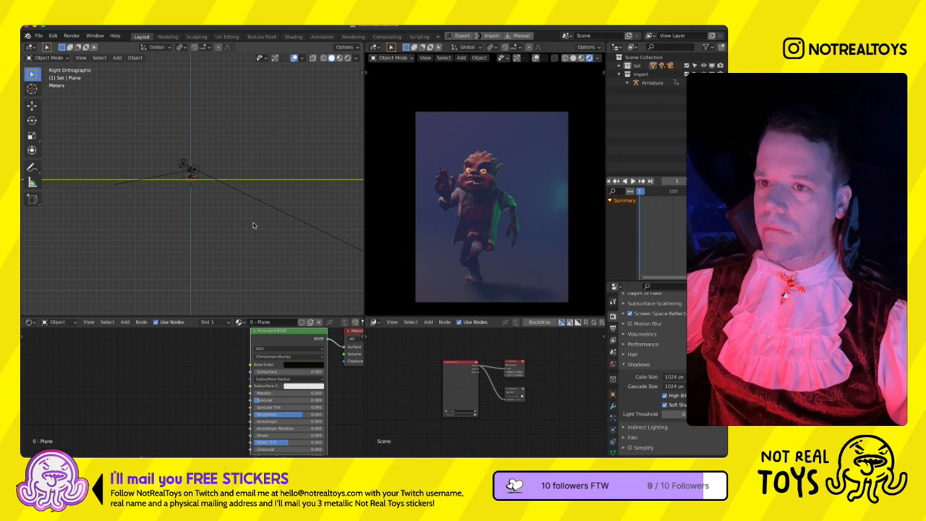
click(182, 134)
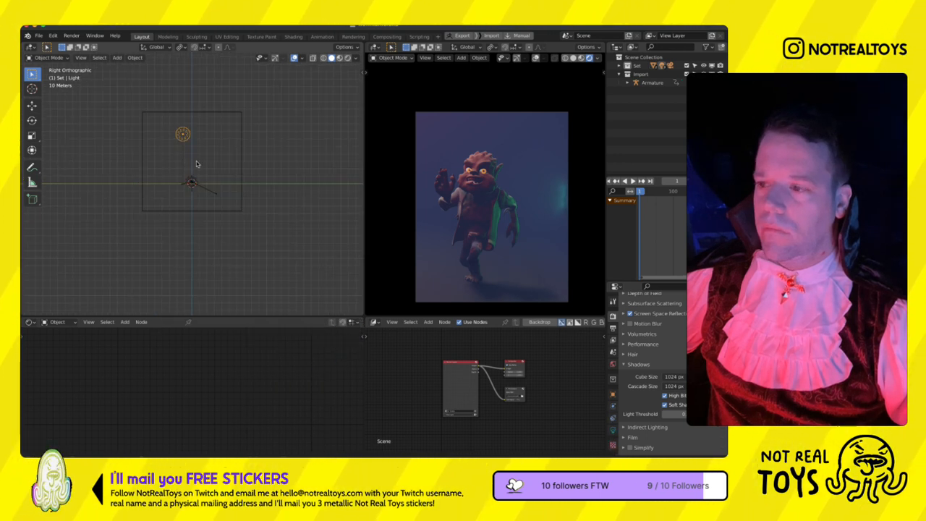
click(613, 429)
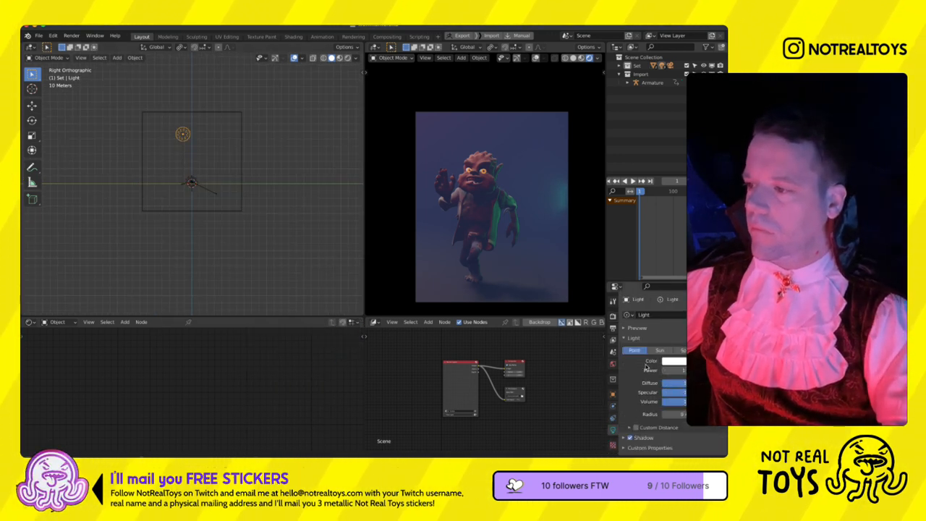
click(672, 371)
text(500000)
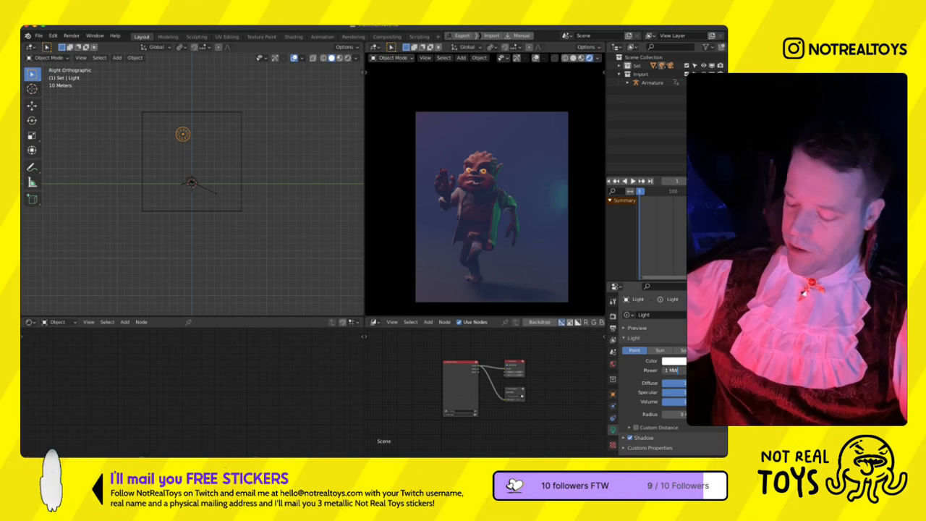
key(Return)
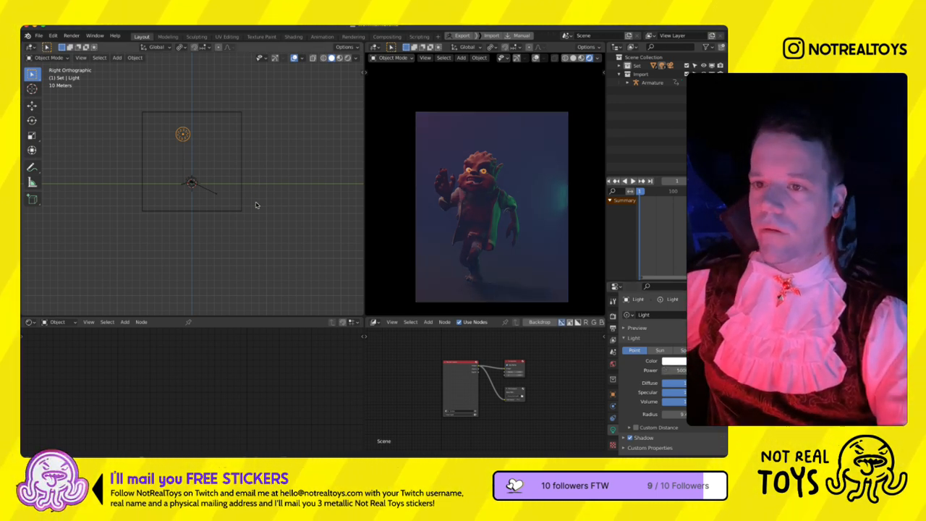
- Reposition the large point light above the scene in the right view, and adjust its placement in the front view
key(g)
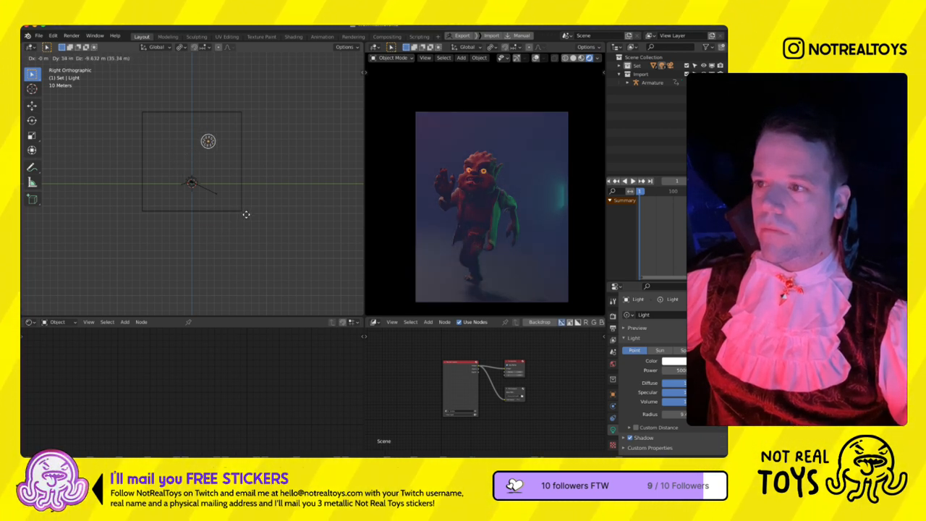
click(241, 209)
key(KP_1)
key(g)
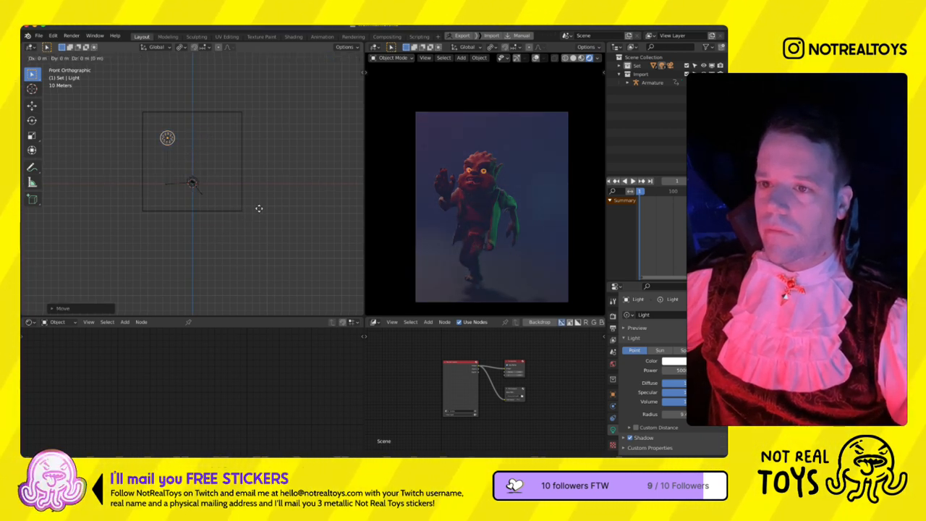
click(260, 208)
- Move the red disk light beside the werewolf and rotate it toward the figure in the top view
scroll(198, 225, up, 8)
key(KP_5)
middle_drag(199, 199, 184, 219)
click(183, 184)
middle_drag(183, 182, 150, 176)
key(g)
click(149, 177)
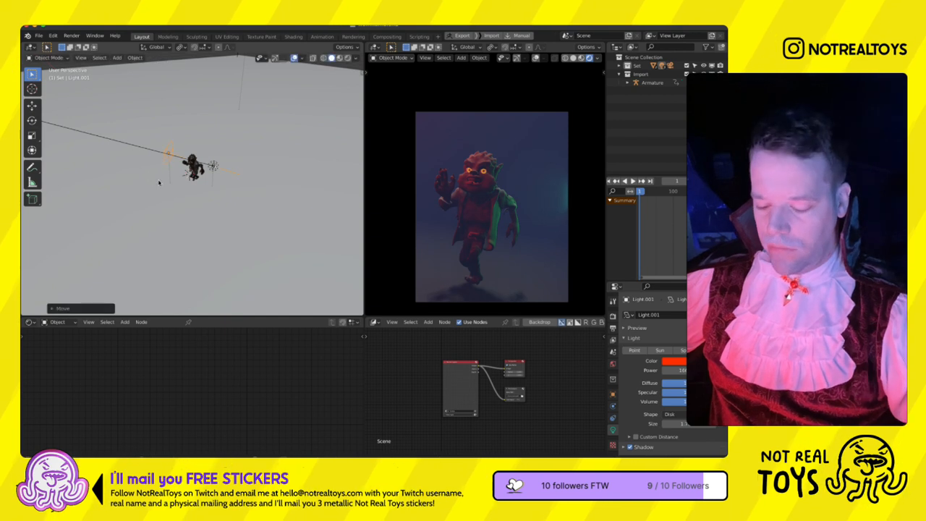
key(KP_7)
key(r)
click(231, 213)
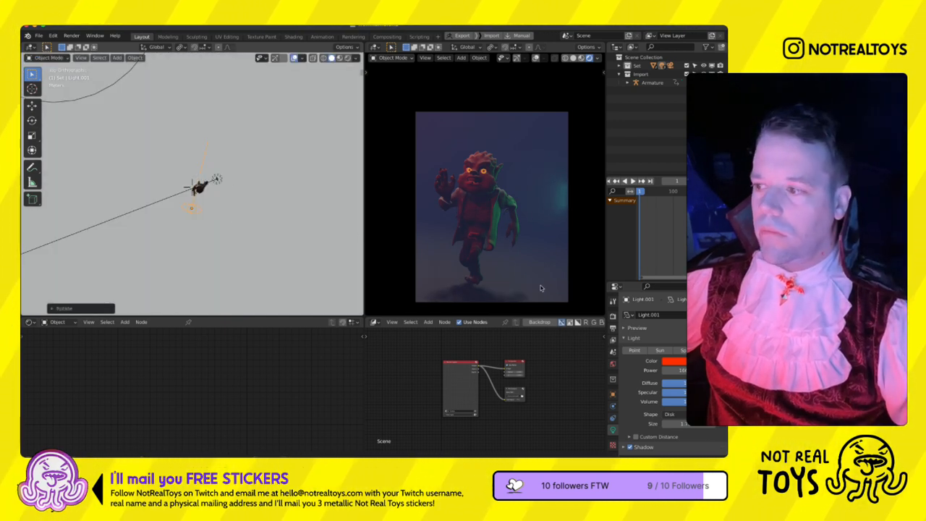
- Convert the red disk light to a spot light, reduce its radius and narrow its cone
click(682, 351)
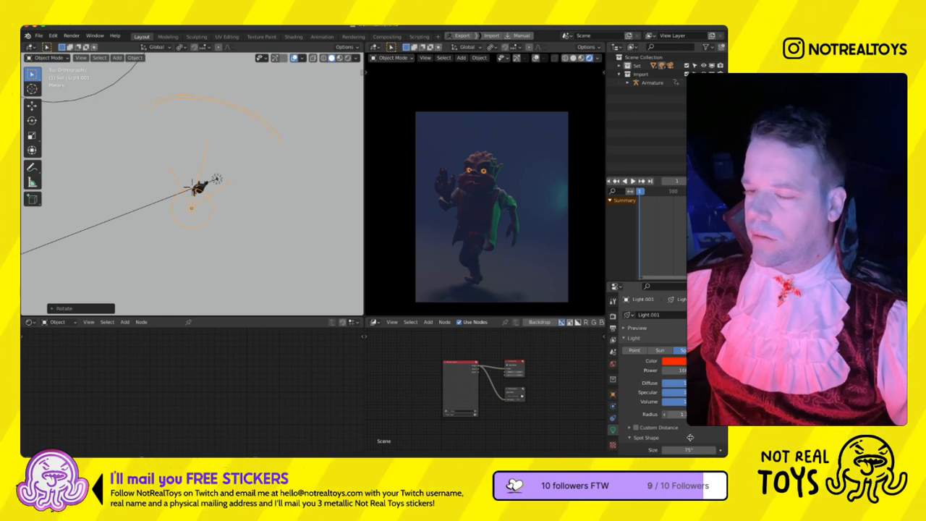
drag(676, 414, 662, 415)
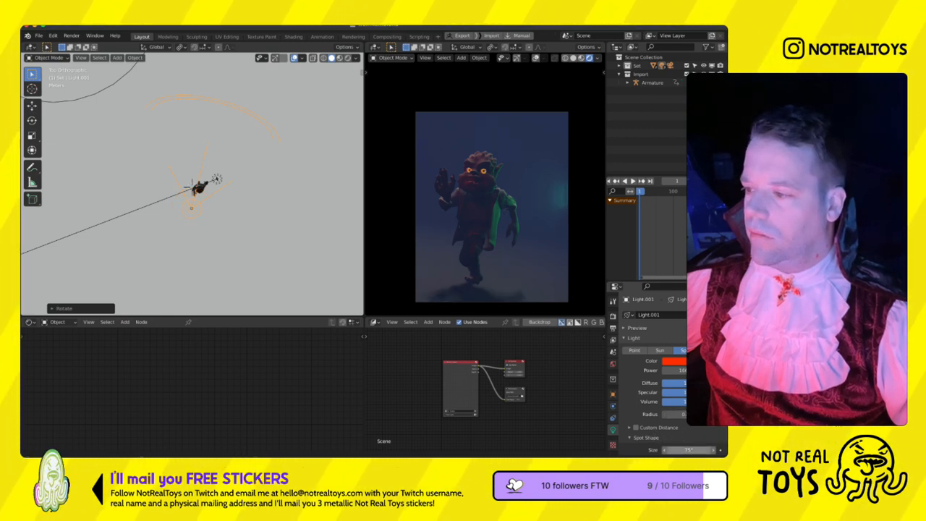
drag(687, 450, 661, 450)
- Reposition the spot light in the top and right views so its beam points at the werewolf
key(g)
click(327, 244)
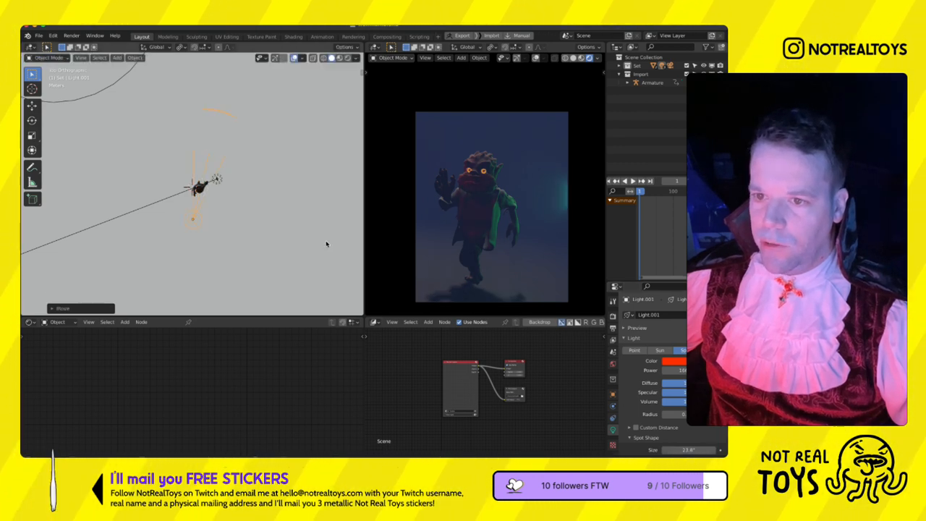
key(KP_3)
scroll(326, 243, up, 5)
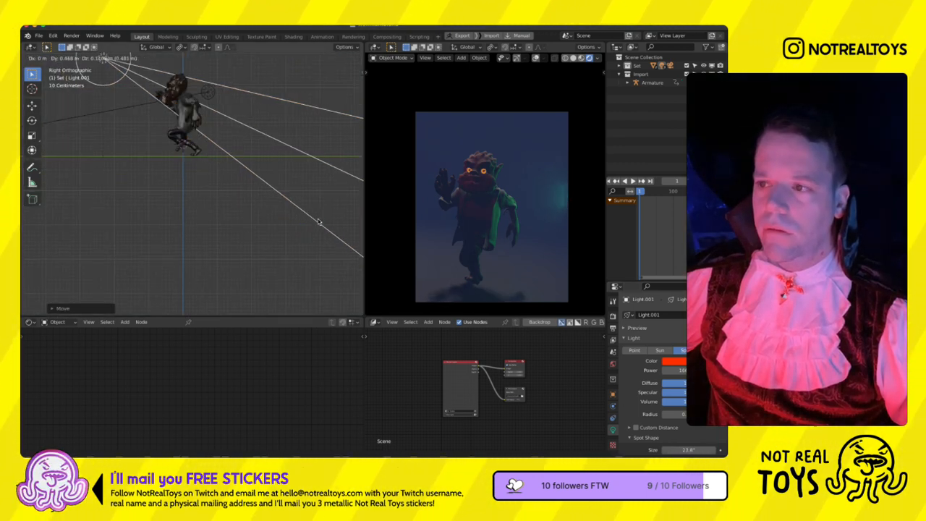
- Desaturate the spot light's colour to white and enter a new power for it
click(672, 360)
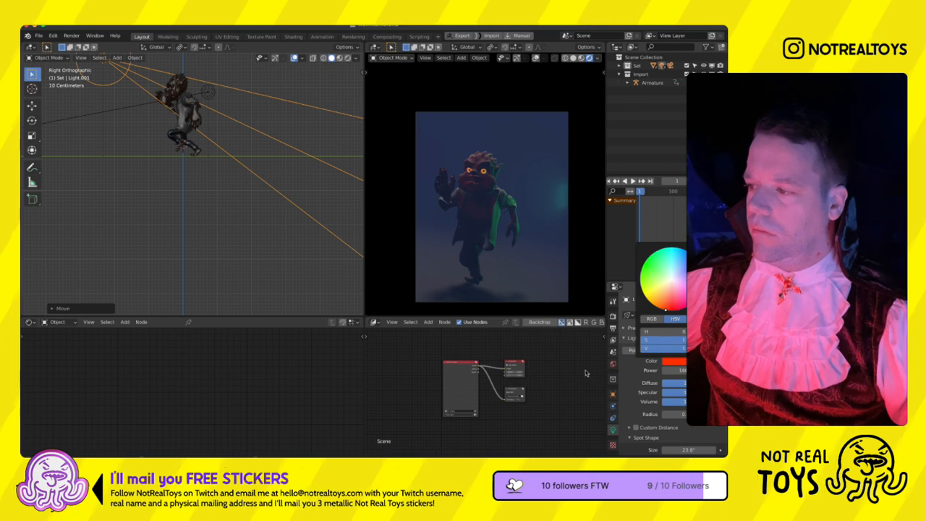
drag(650, 340, 642, 340)
double_click(680, 370)
text(10)
key(Return)
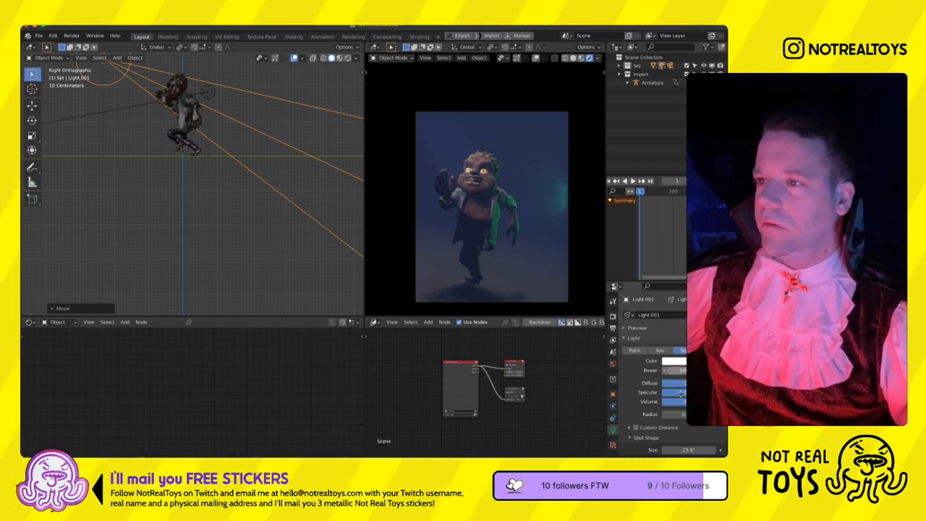
- Widen the spot light's cone and adjust its position in front of the werewolf in the right view
scroll(672, 413, down, 2)
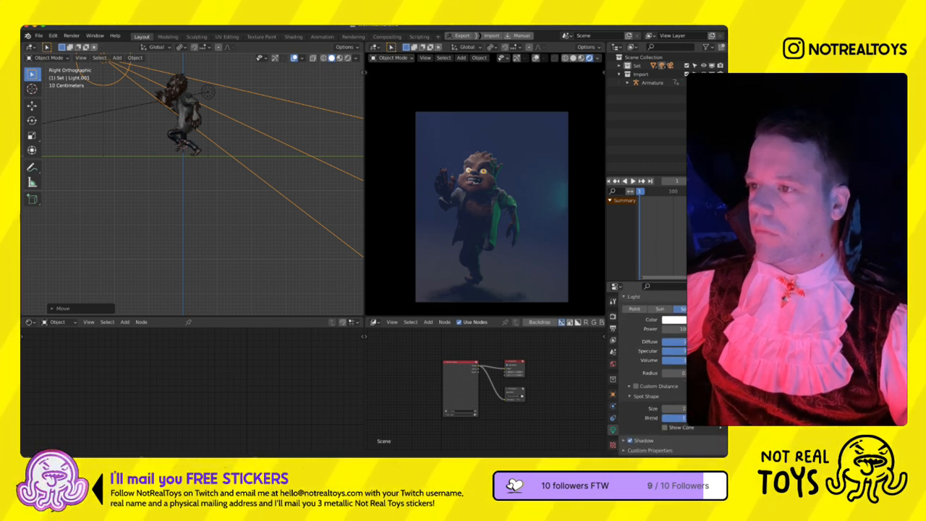
key(g)
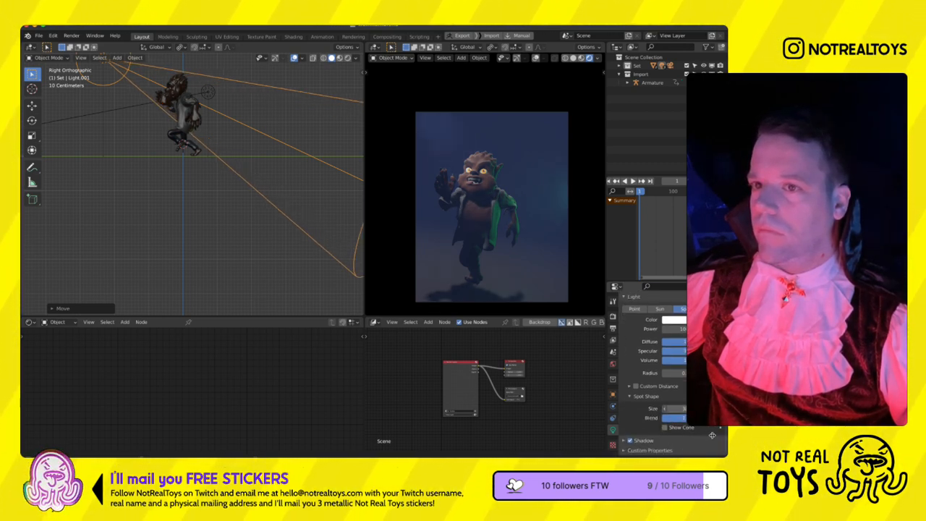
click(264, 211)
- Rotate the spot light in the top view and move it to the werewolf's opposite side, aimed back at the figure
key(KP_7)
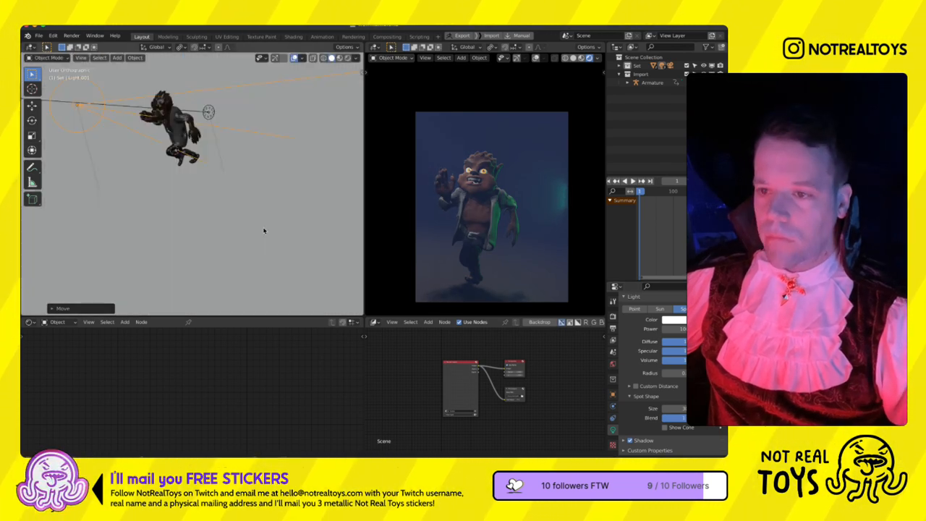
key(r)
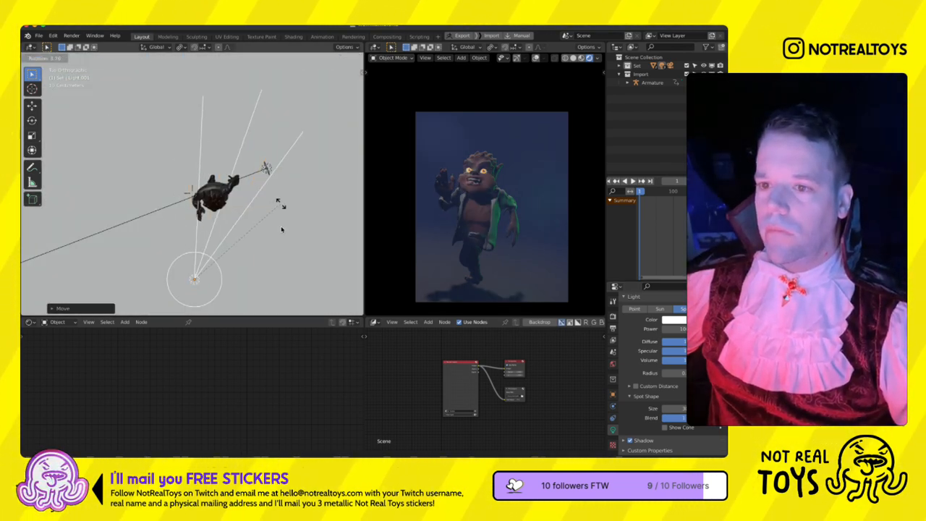
click(214, 185)
key(g)
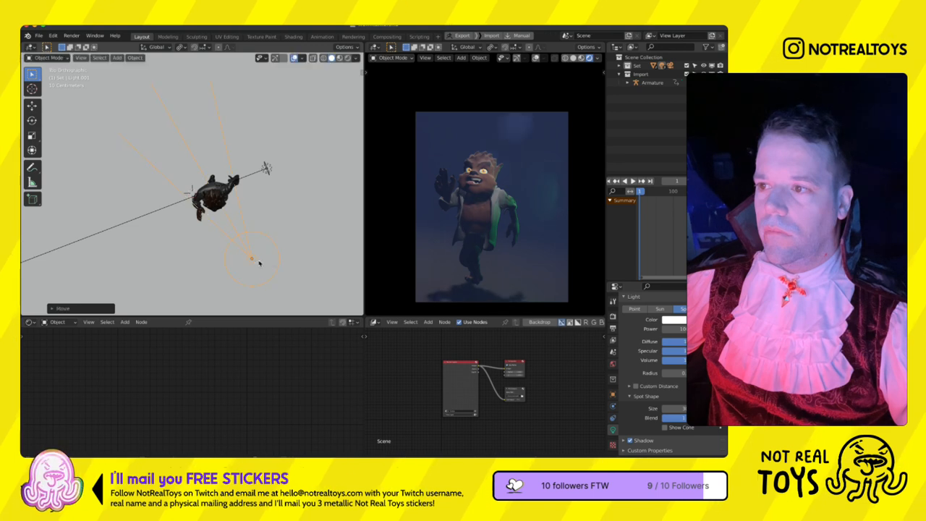
click(251, 262)
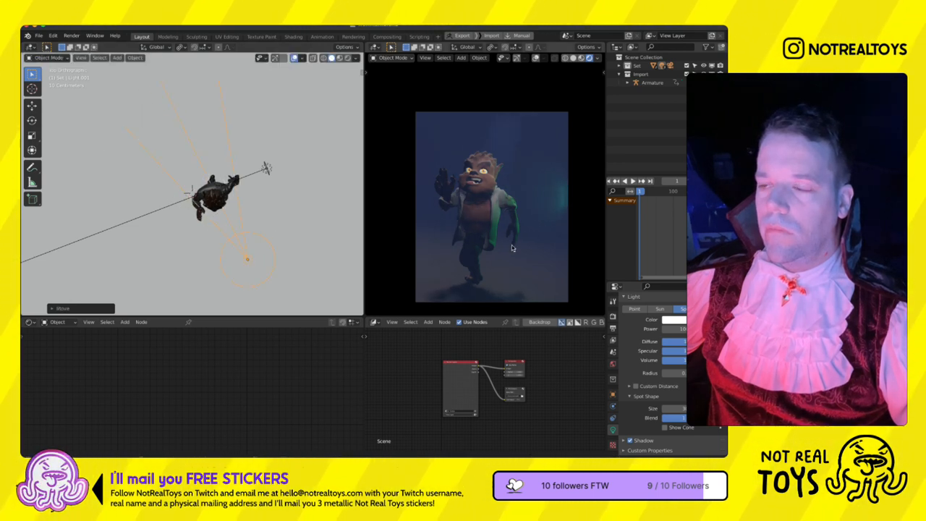
key(g)
click(508, 141)
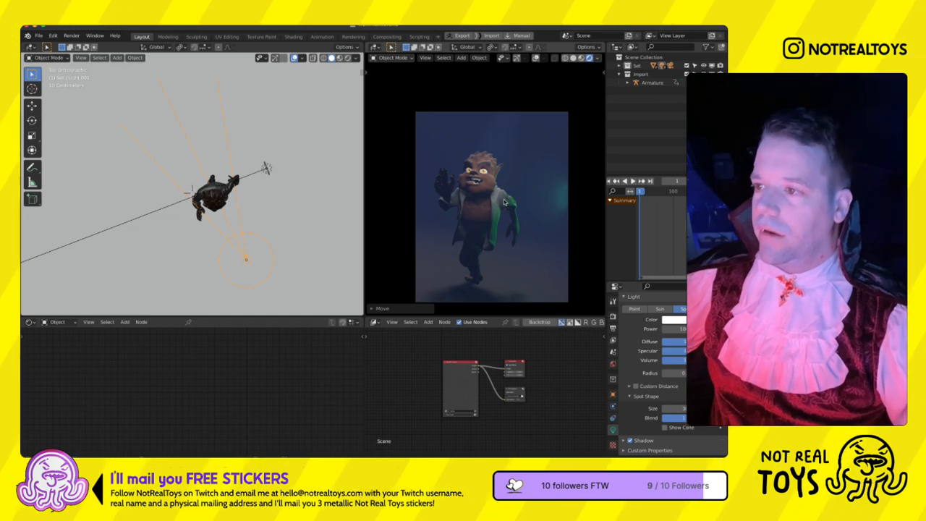
click(246, 241)
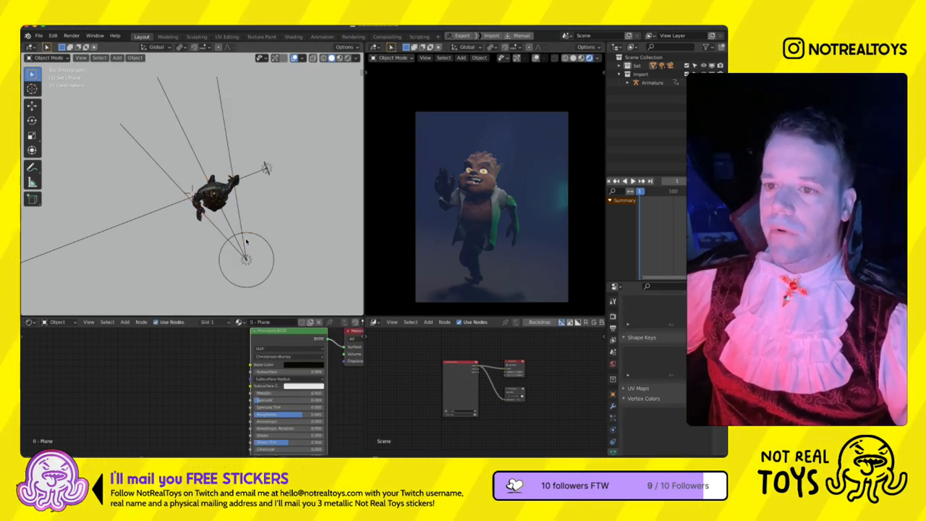
click(53, 35)
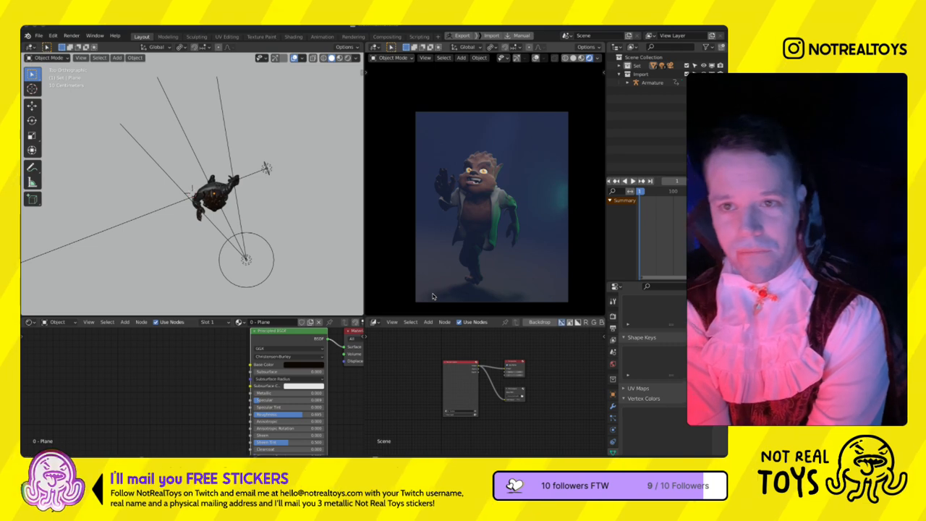
scroll(424, 145, up, 1)
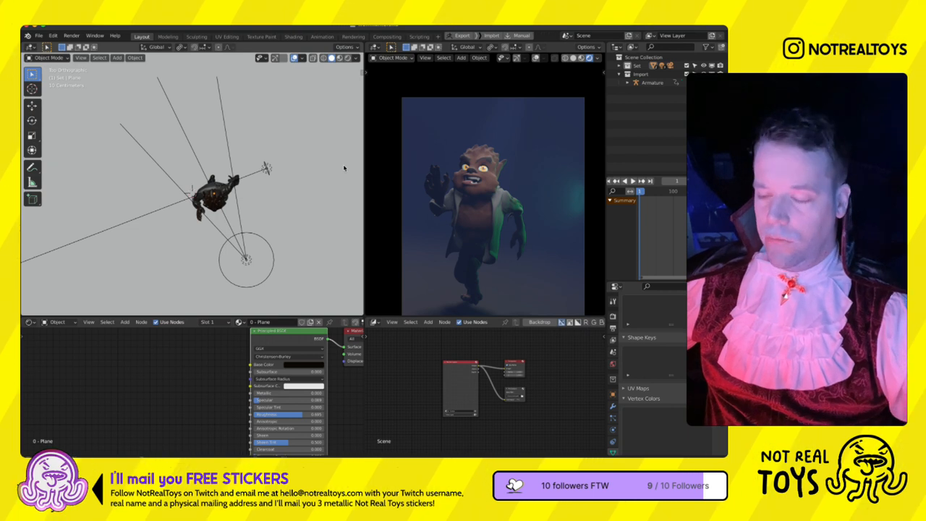
- Exclude the Import collection containing the werewolf's armature from the view layer
key(m)
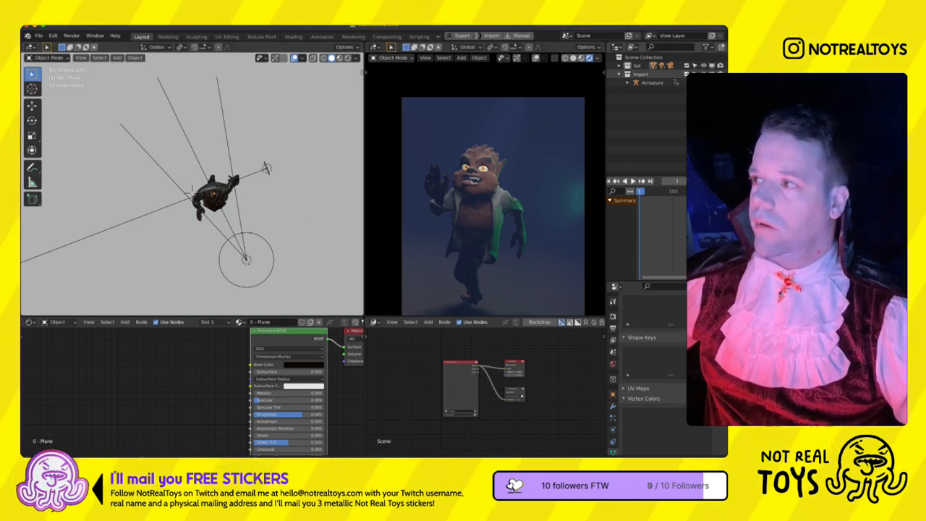
click(687, 74)
scroll(234, 229, down, 9)
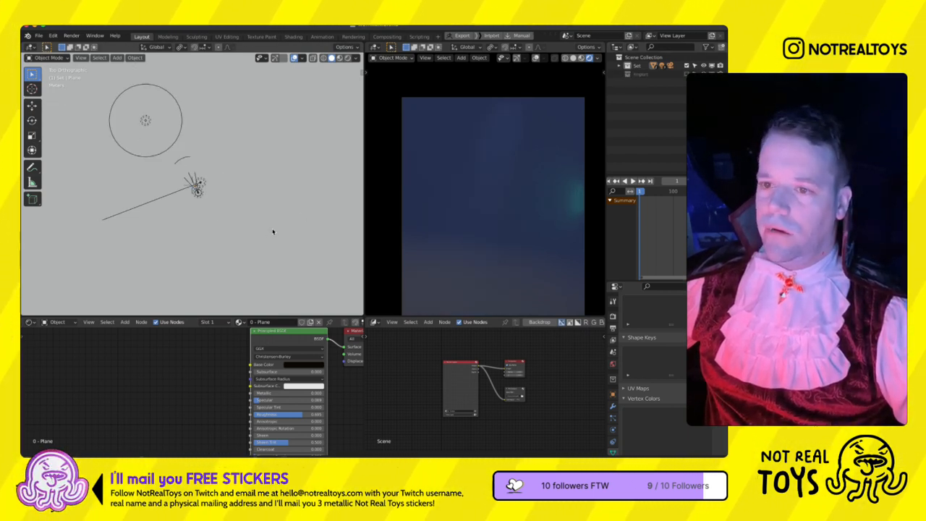
- Move the fog cube into a new collection named Volume and exclude that collection from the view layer
scroll(272, 231, down, 10)
key(KP_3)
click(252, 114)
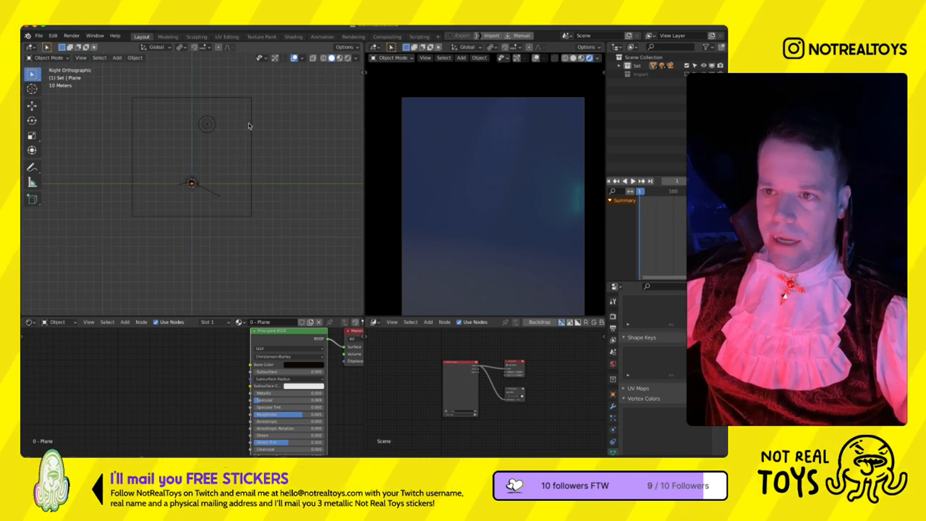
click(249, 123)
key(m)
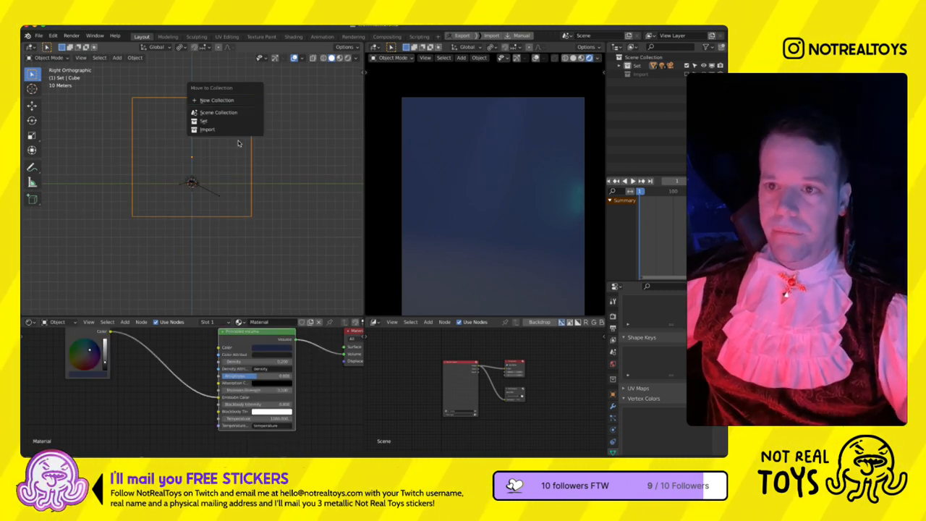
click(217, 100)
text(Volume)
key(Return)
click(228, 125)
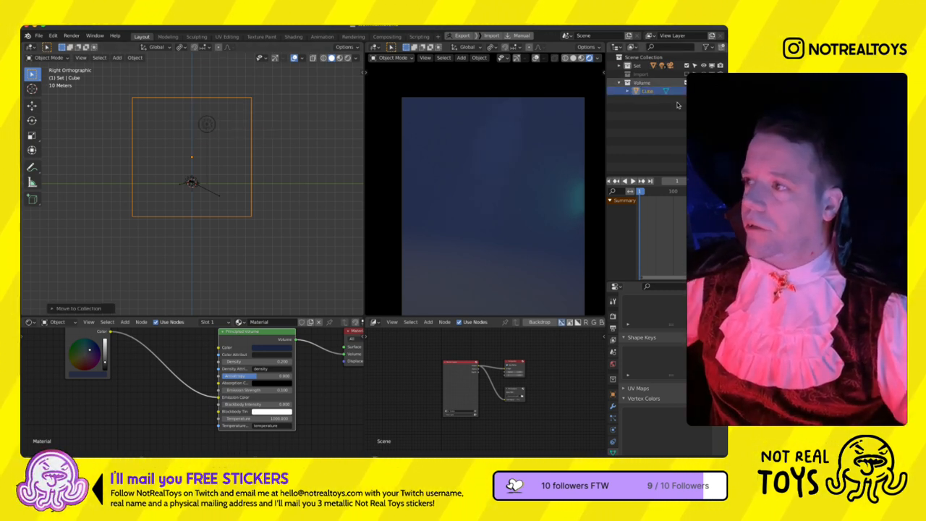
key(Delete)
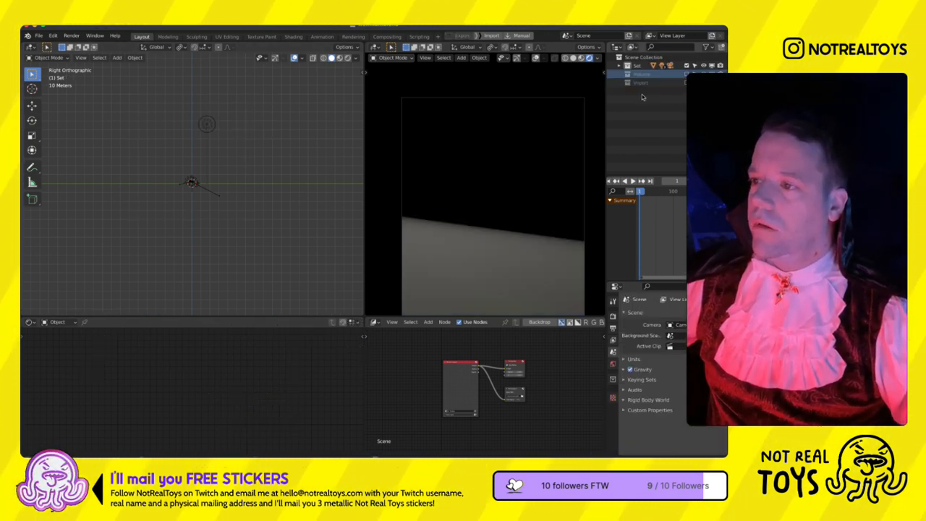
- Select the three scene lights and move them into a new collection named Lights
middle_drag(245, 179, 246, 219)
click(246, 220)
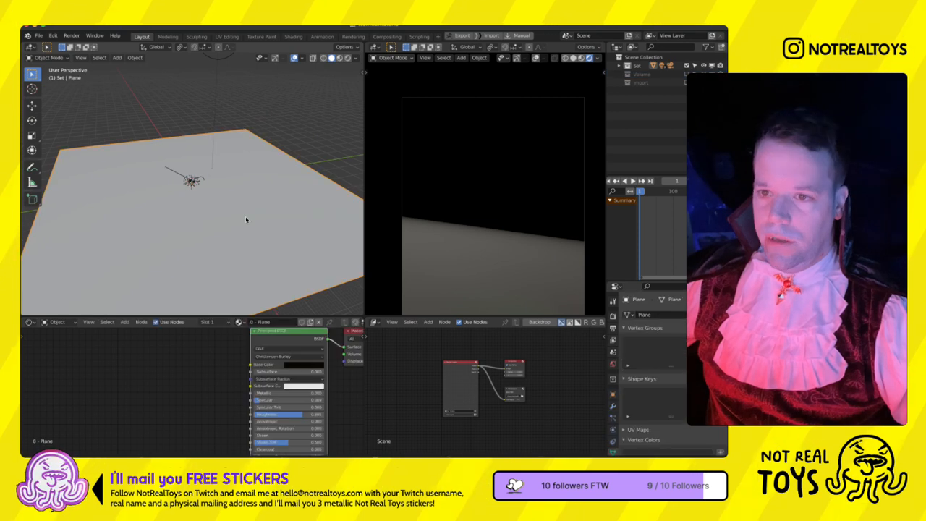
click(192, 181)
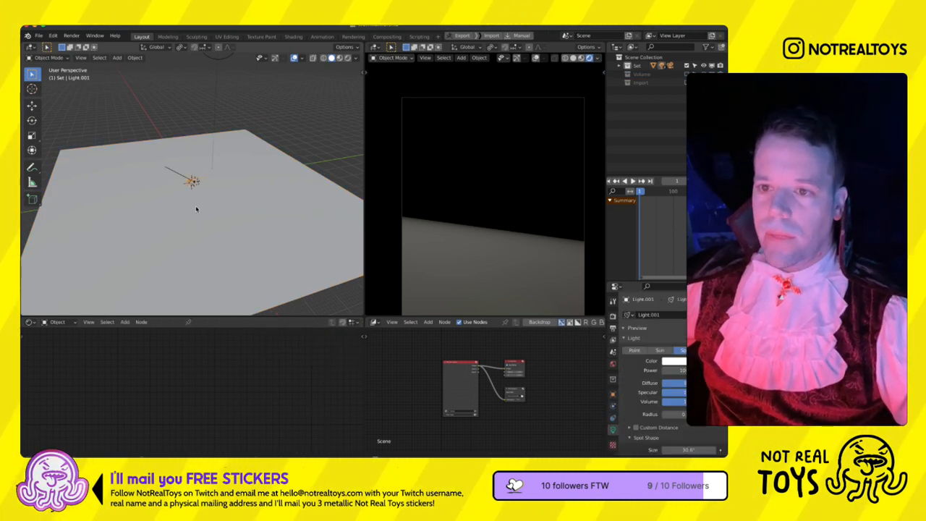
shift+click(196, 208)
scroll(201, 197, up, 1)
scroll(203, 175, down, 2)
shift+click(207, 123)
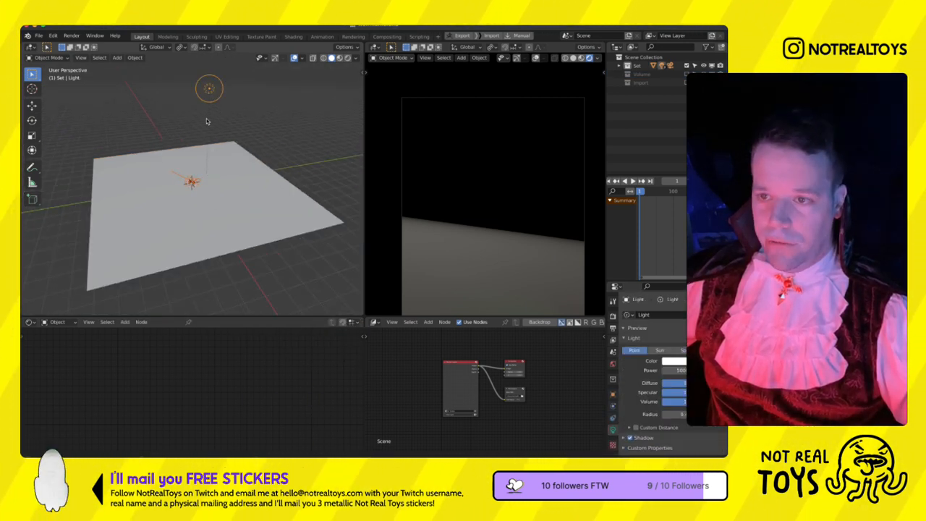
key(m)
click(206, 121)
text(L)
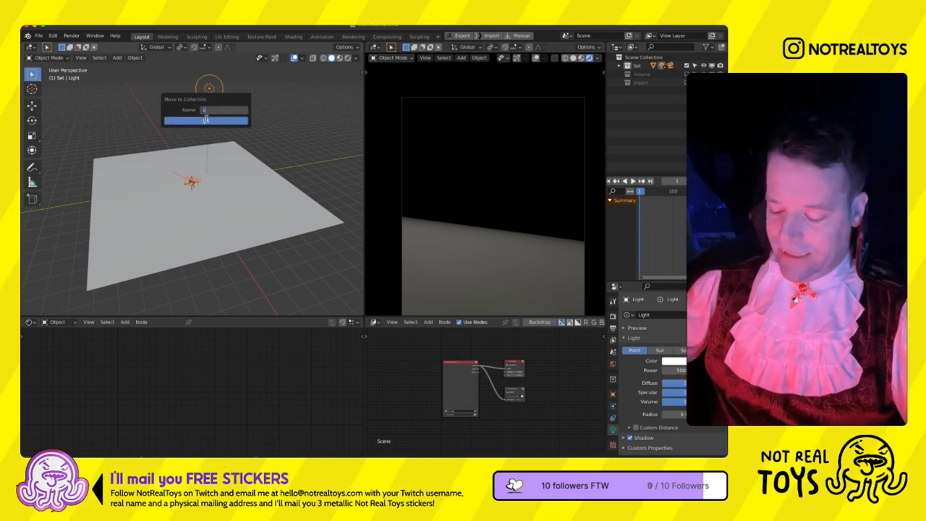
text(ights)
click(206, 120)
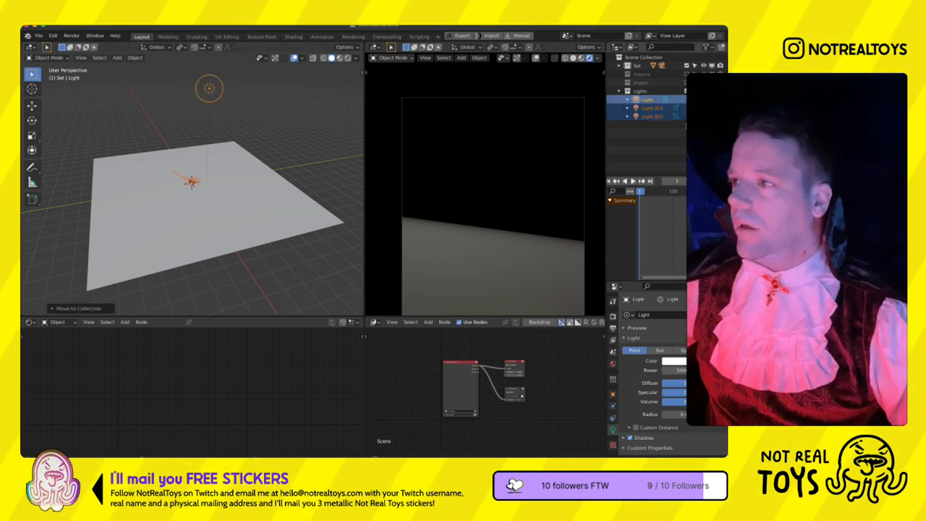
- Exclude the Lights collection from the view layer and reorder it directly below the Set collection
click(619, 92)
click(686, 92)
drag(647, 93, 646, 72)
- Select the ground plane and show its Graswald Pro settings in a widened viewport
click(233, 227)
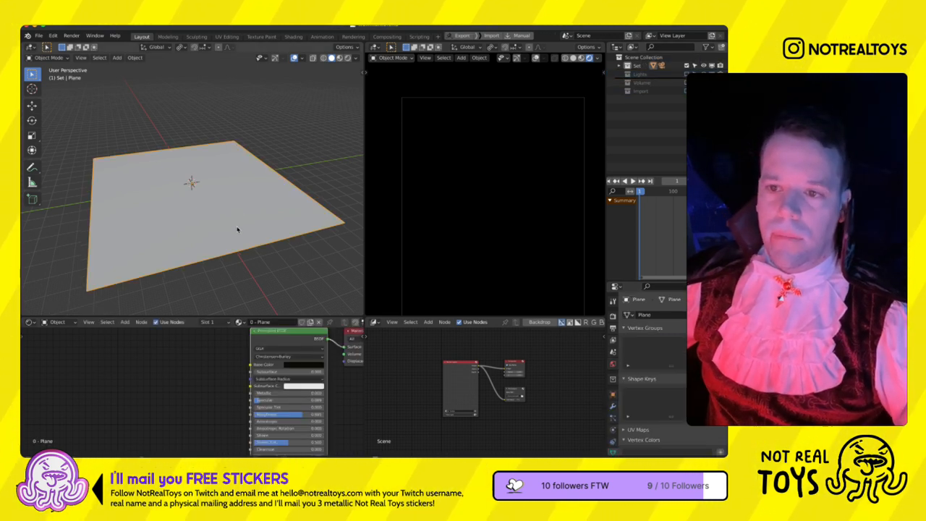
key(n)
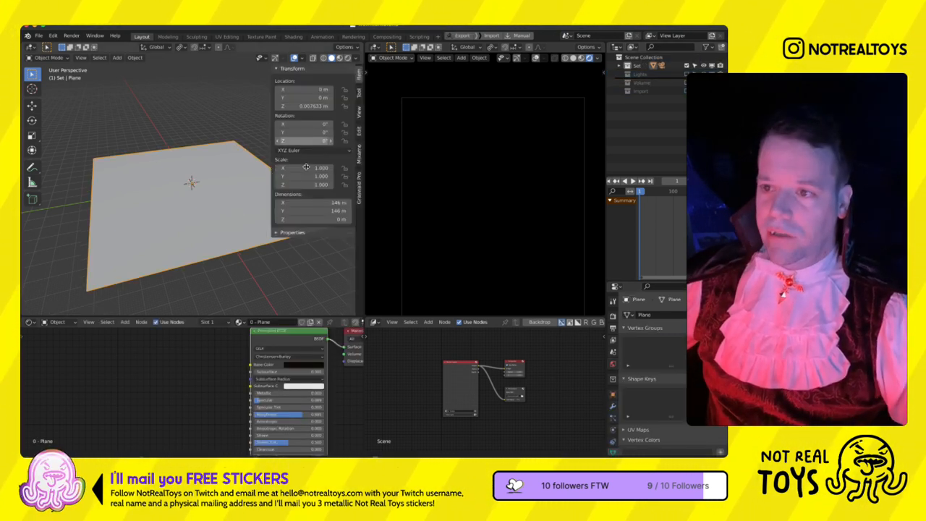
click(358, 219)
drag(364, 219, 449, 216)
scroll(253, 209, down, 3)
shift+middle_drag(320, 209, 286, 250)
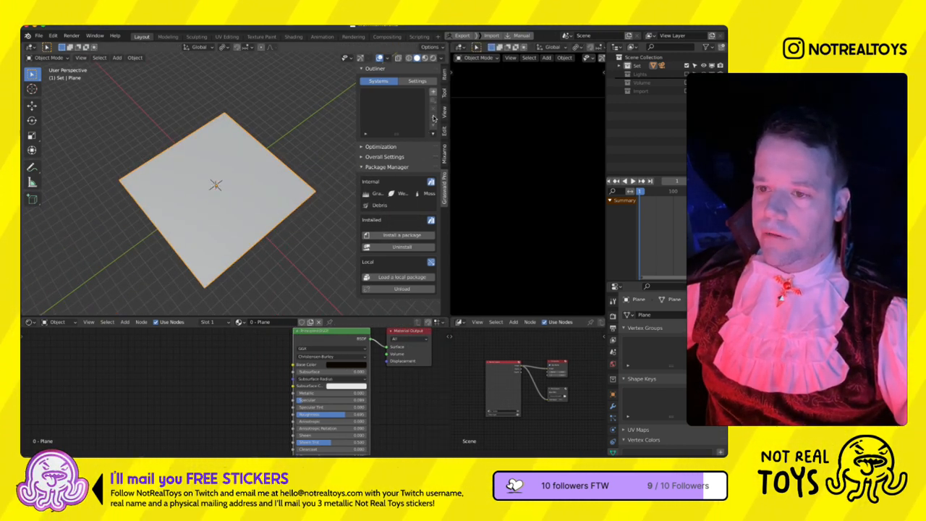
- Include the Lights collection in the view layer again and fit the camera frame in the rendered view
click(686, 74)
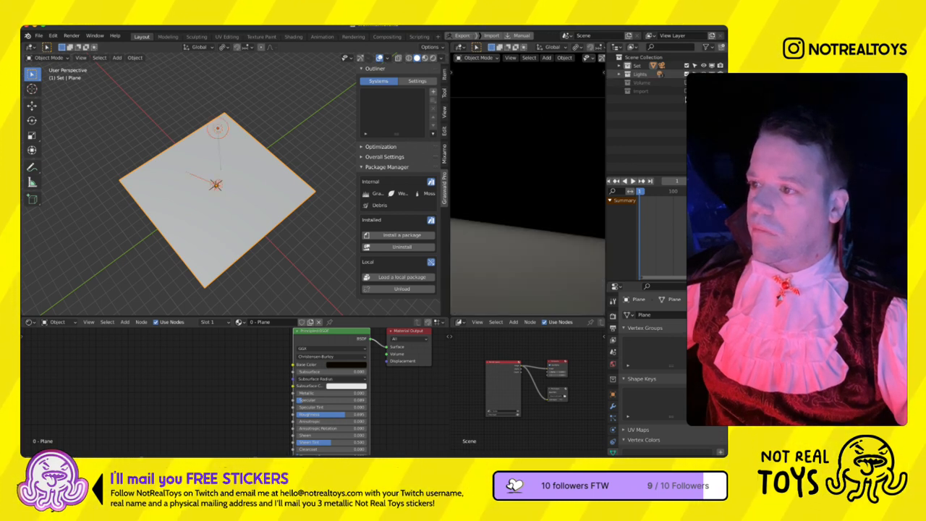
key(KP_0)
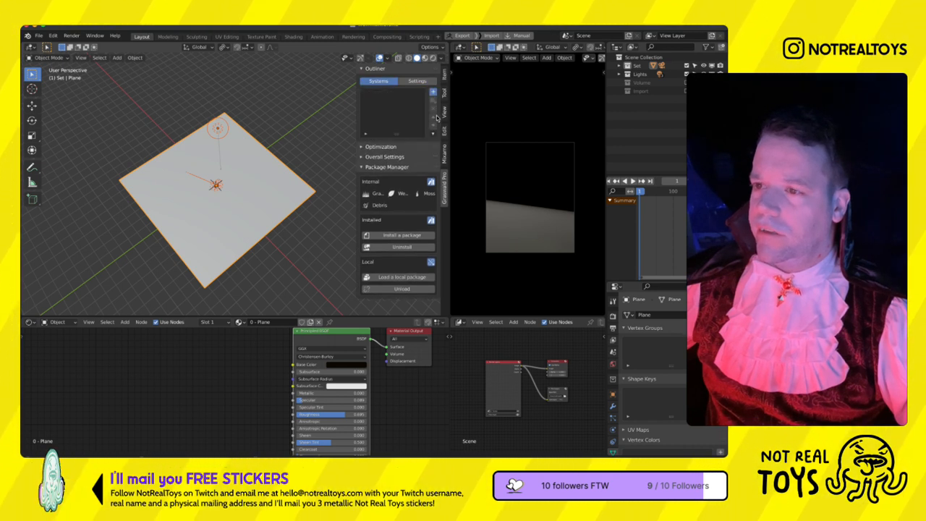
- Add a Graswald system named Grass to the ground plane and create new settings for it
click(433, 92)
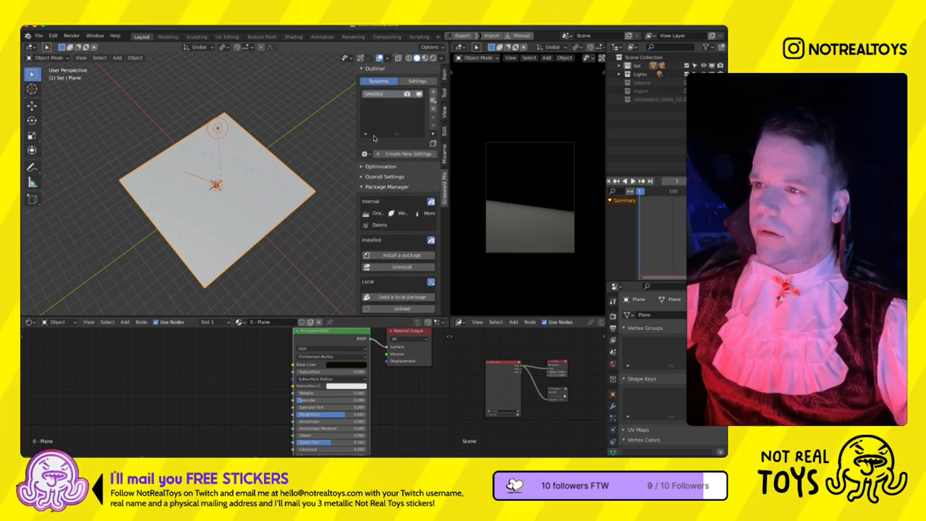
double_click(374, 94)
text(Grass)
key(Return)
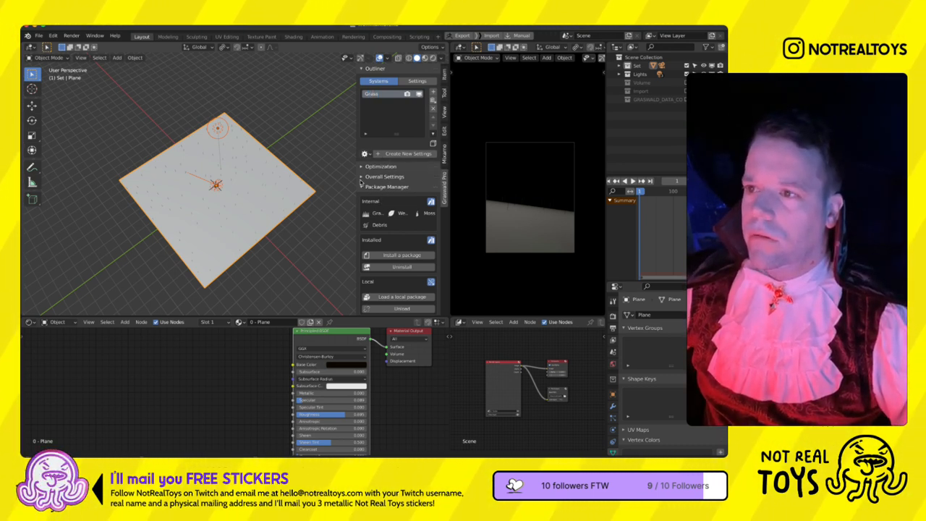
click(367, 154)
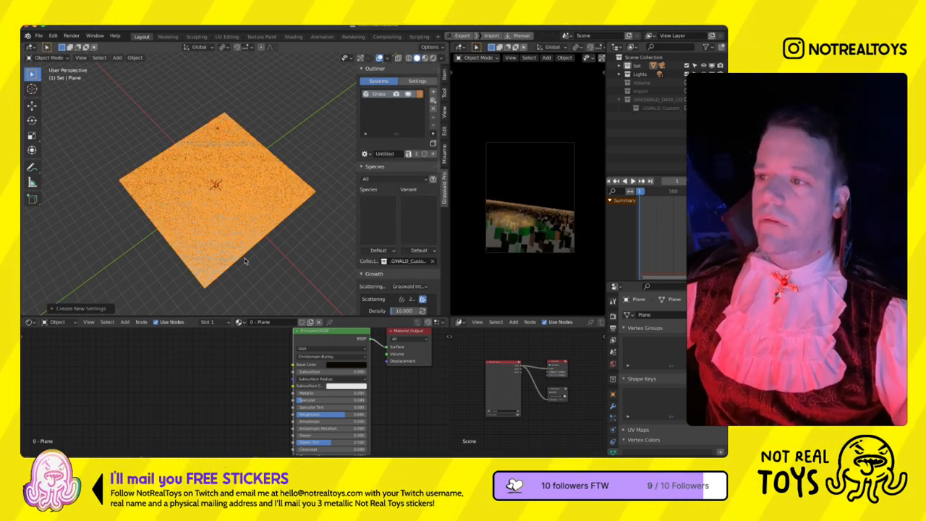
- Examine the scattered particles on the plane and the Grass system's species, growth and distribution settings
scroll(246, 259, up, 6)
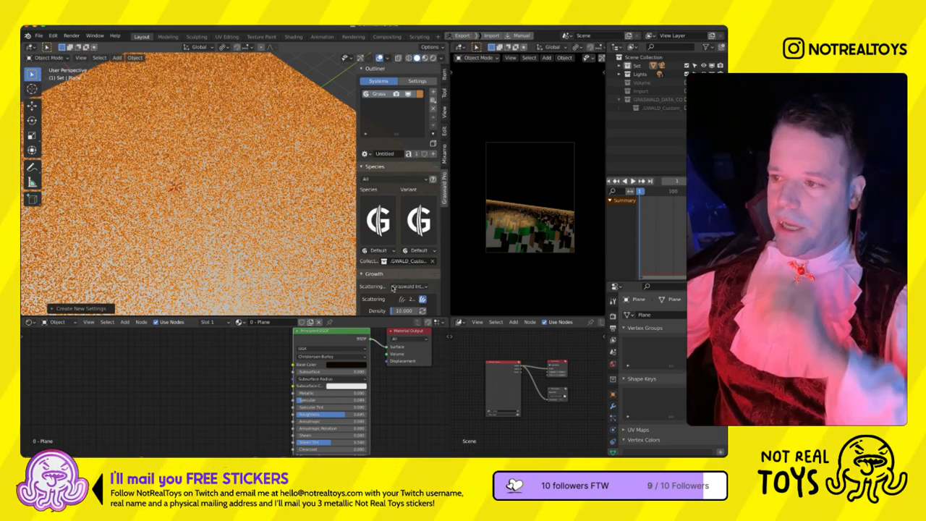
scroll(393, 289, down, 3)
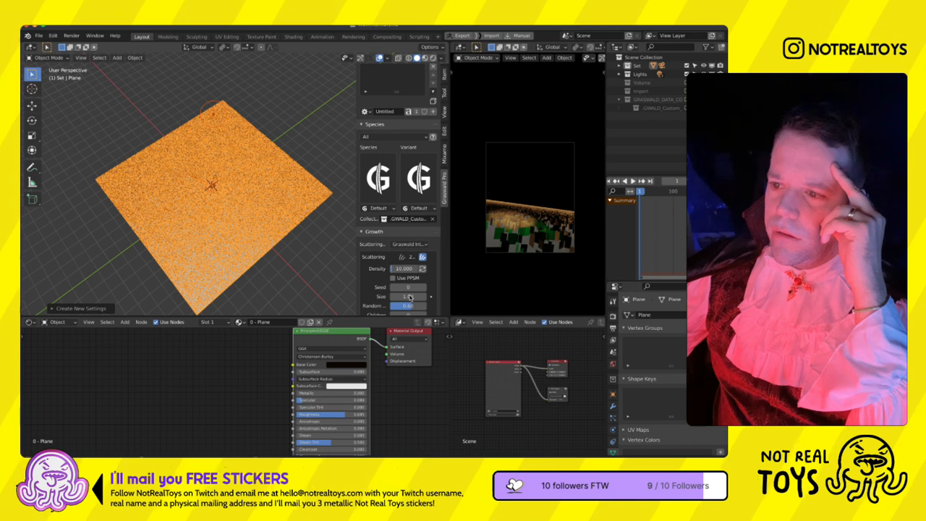
scroll(405, 291, down, 2)
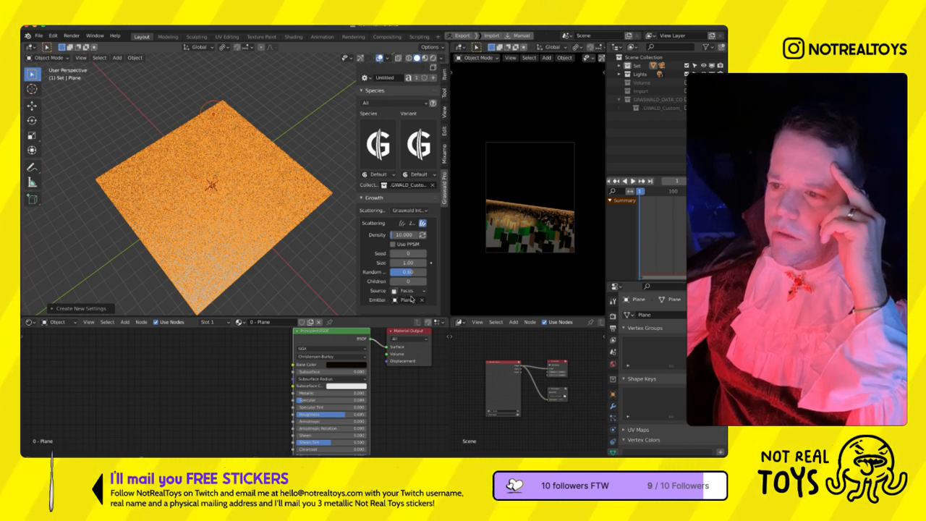
scroll(411, 299, down, 3)
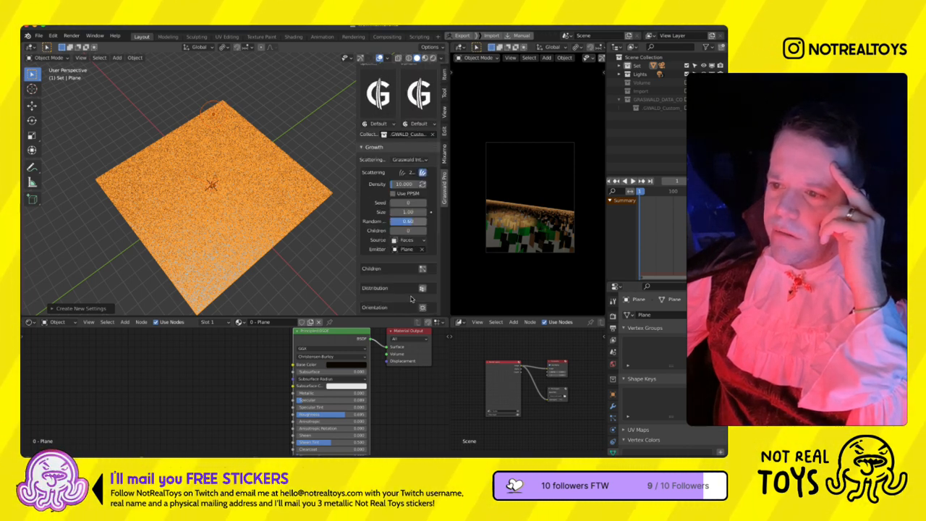
scroll(411, 299, up, 2)
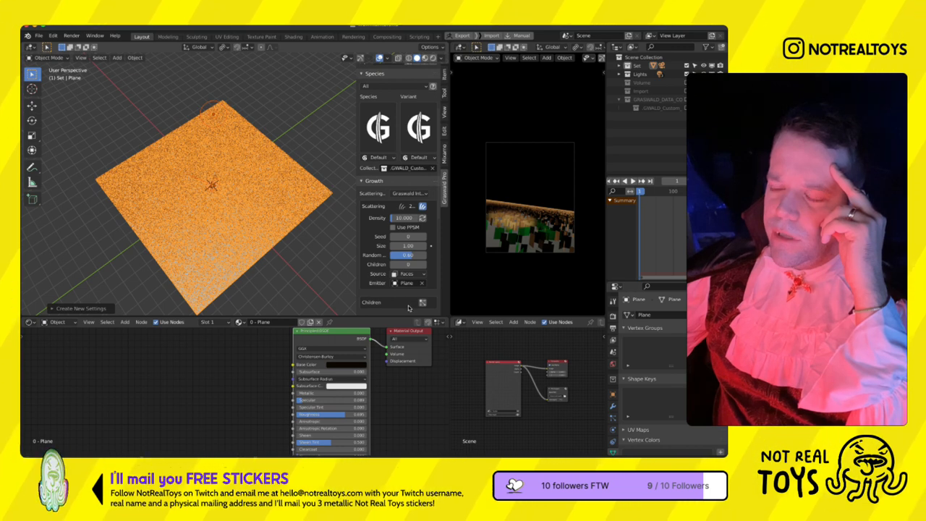
scroll(405, 296, down, 4)
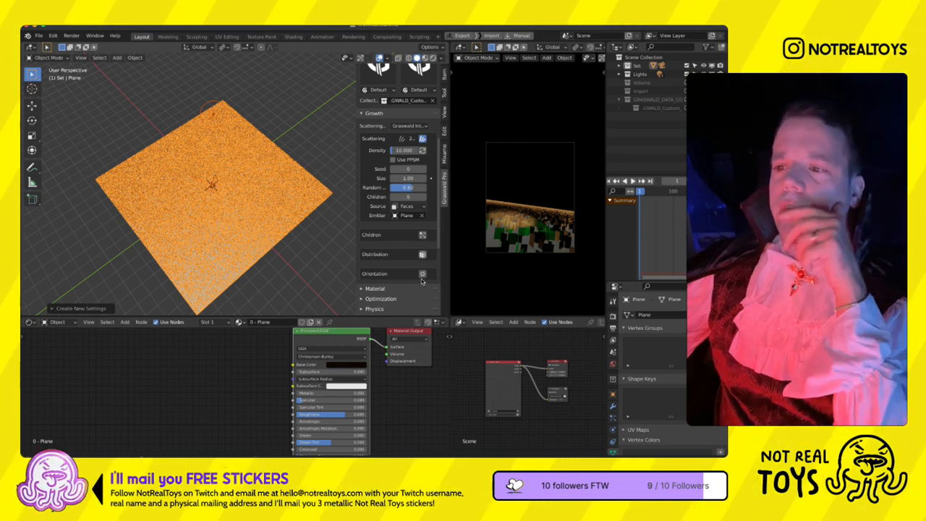
click(422, 254)
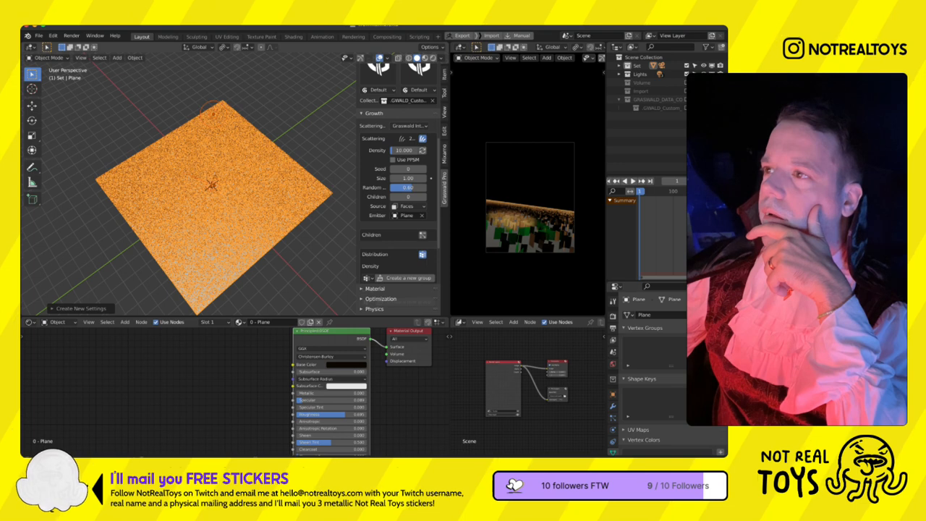
key(ctrl+z)
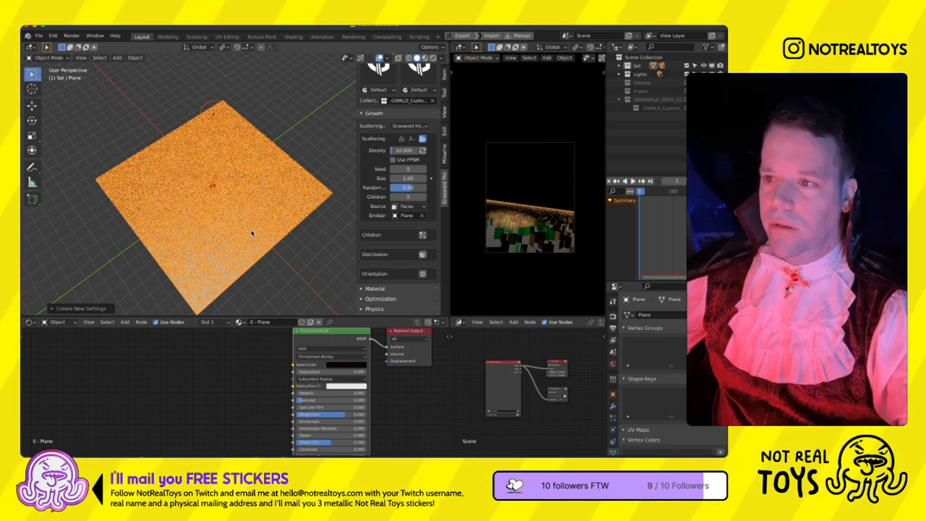
- Set the Grass system's growth density to 1 and check the scatter across the ground plane
scroll(407, 184, down, 2)
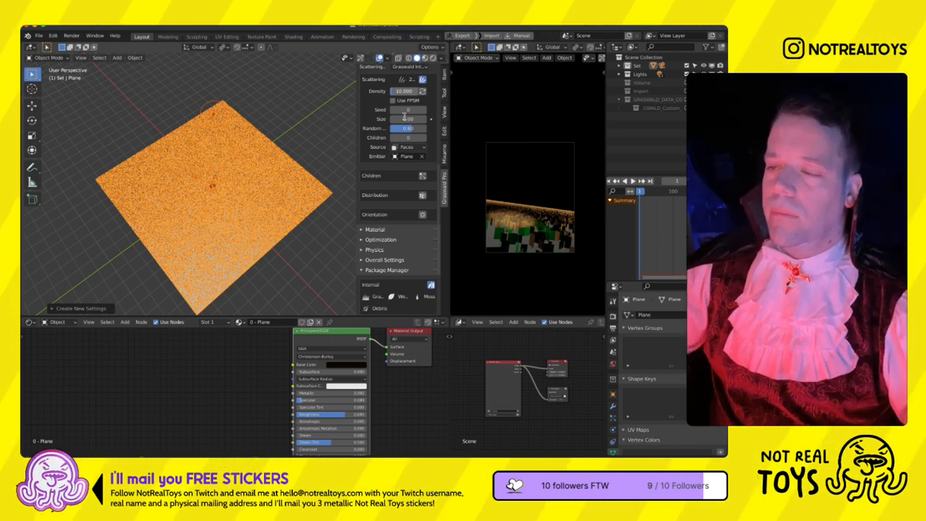
click(405, 92)
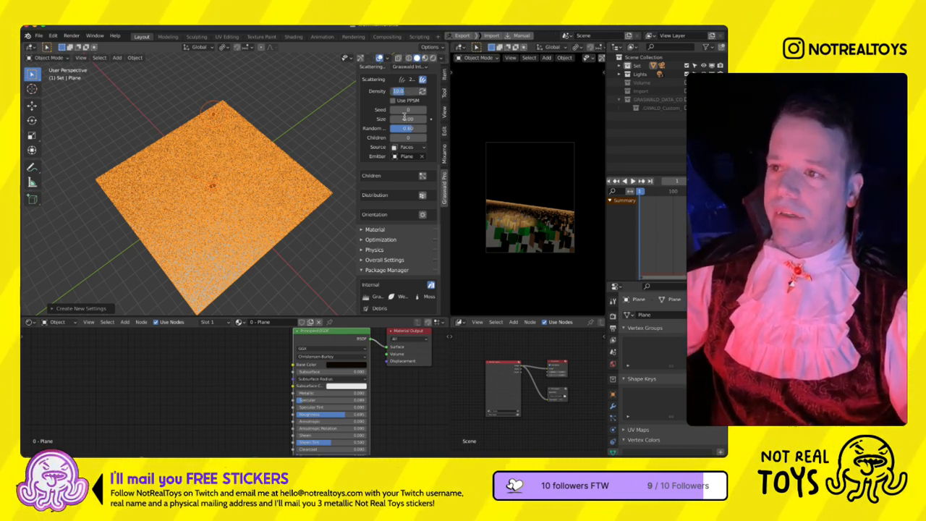
text(1)
key(Return)
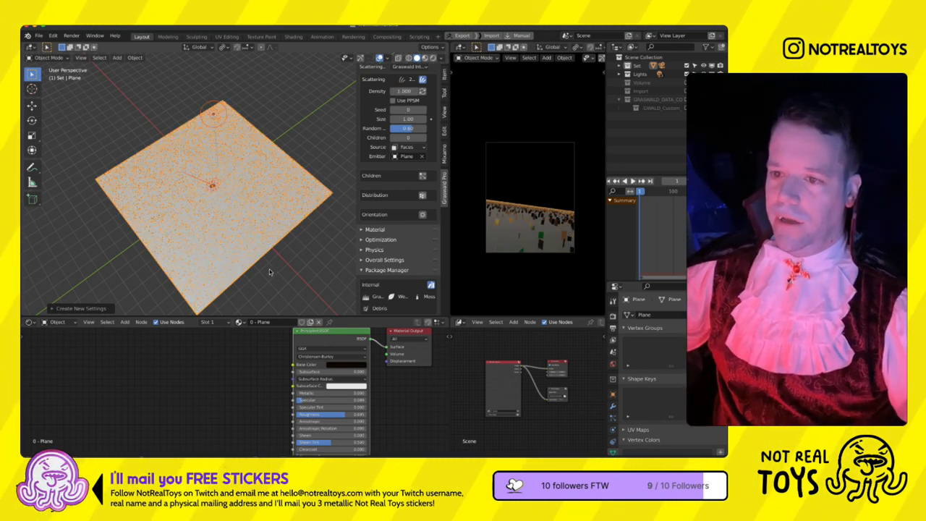
scroll(268, 275, up, 2)
scroll(268, 273, up, 3)
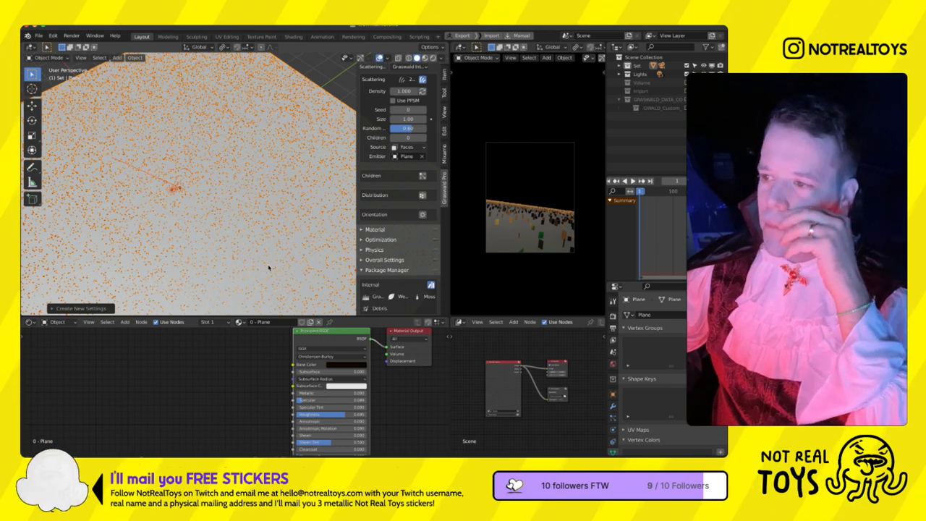
scroll(268, 267, down, 5)
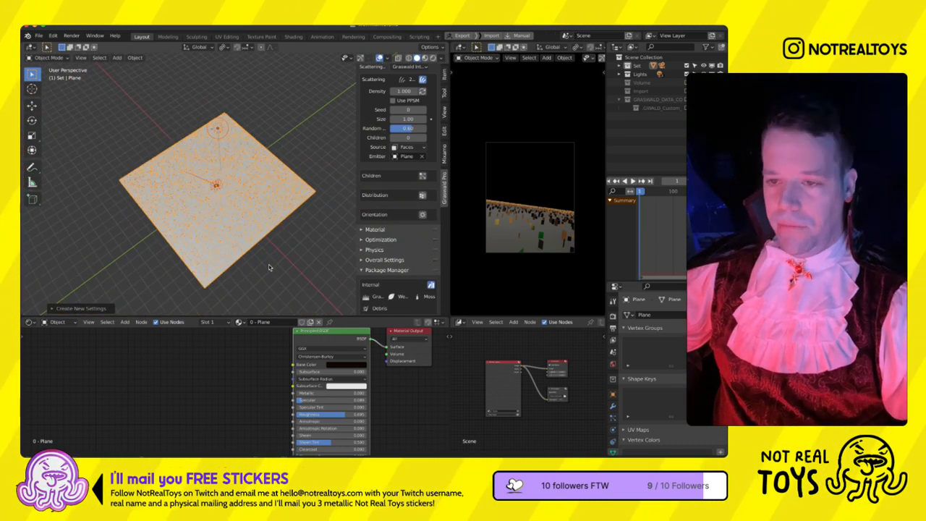
- Switch the ground plane to Edit Mode in the top view
key(KP_7)
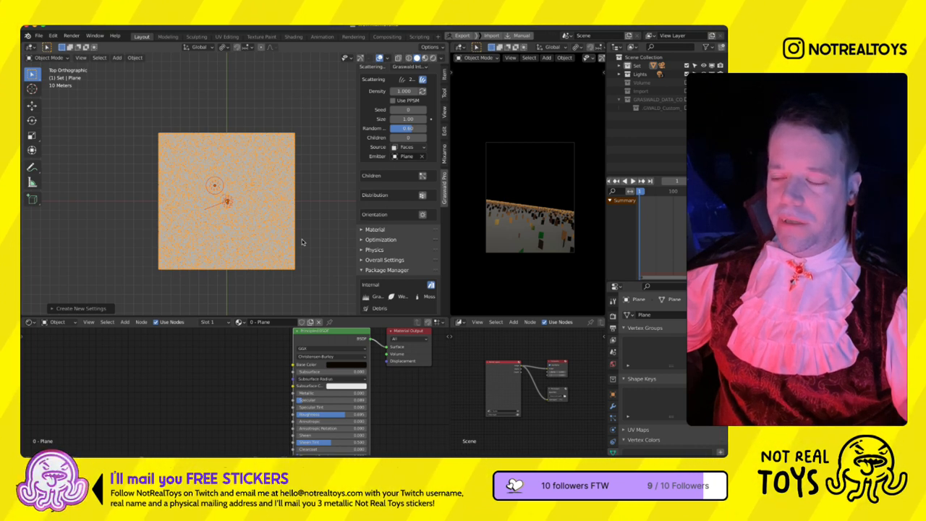
key(ctrl+Tab)
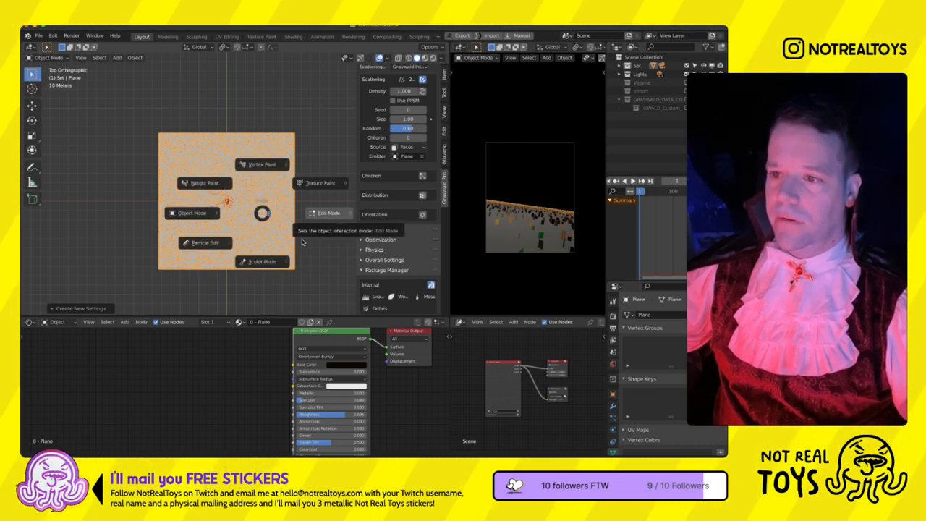
click(314, 258)
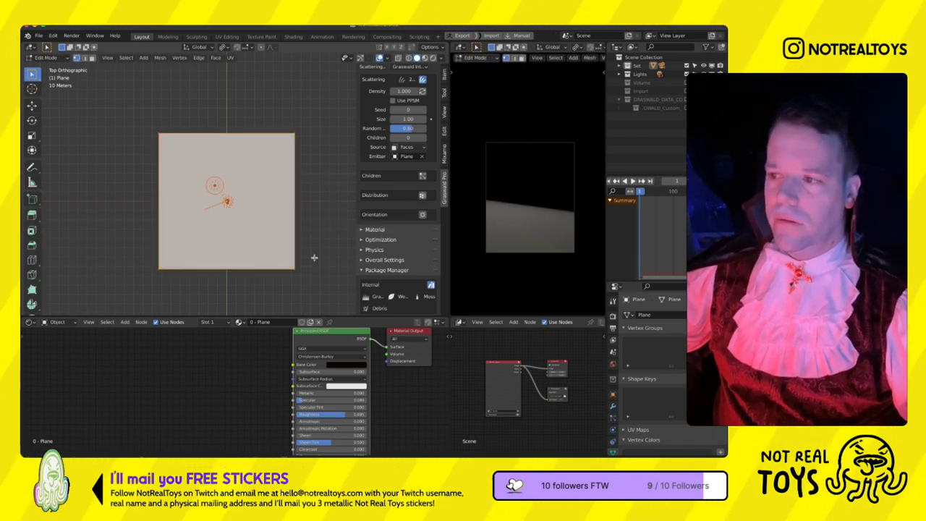
key(s)
key(x)
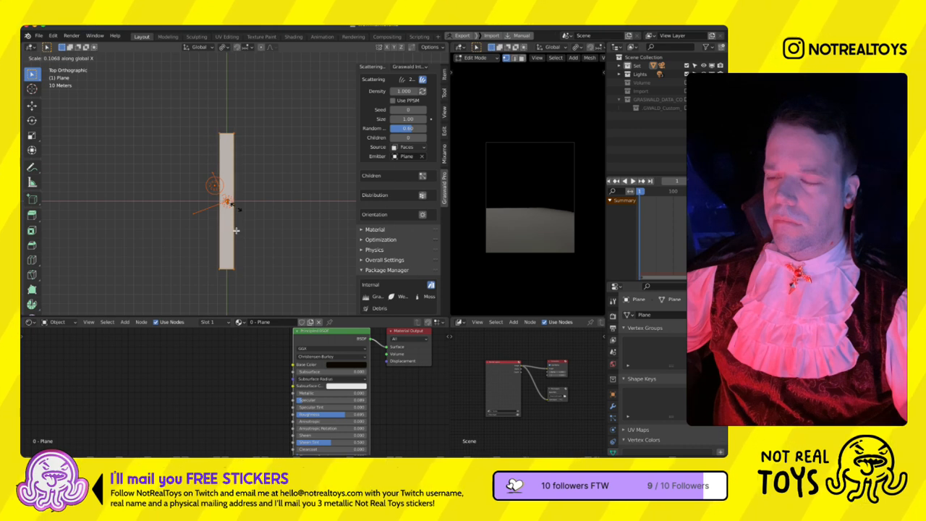
key(Escape)
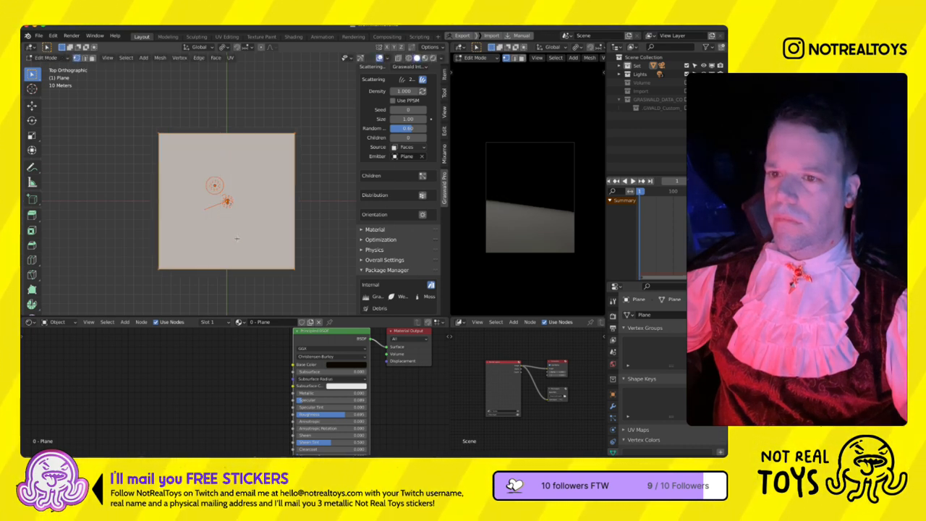
- Scale the ground plane down along the X axis to a narrow strip about a quarter of its width
key(s)
key(x)
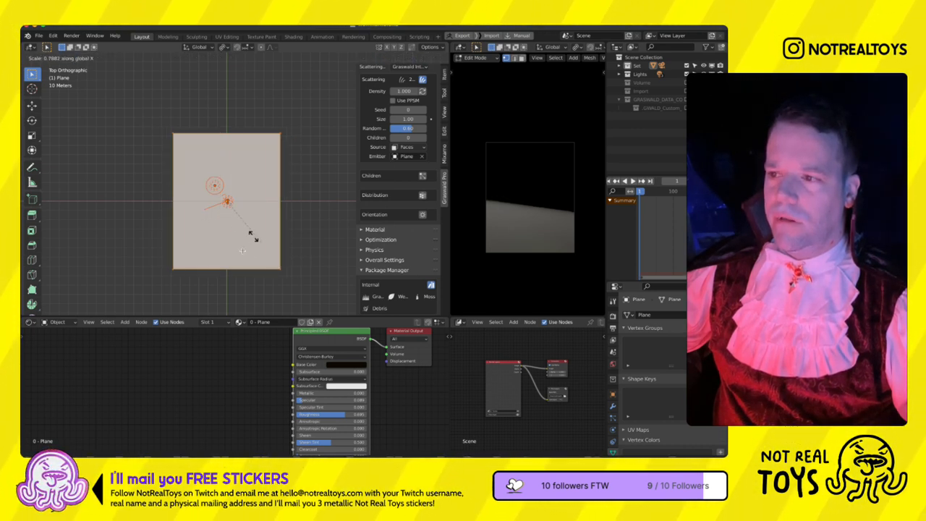
click(232, 241)
key(ctrl+Tab)
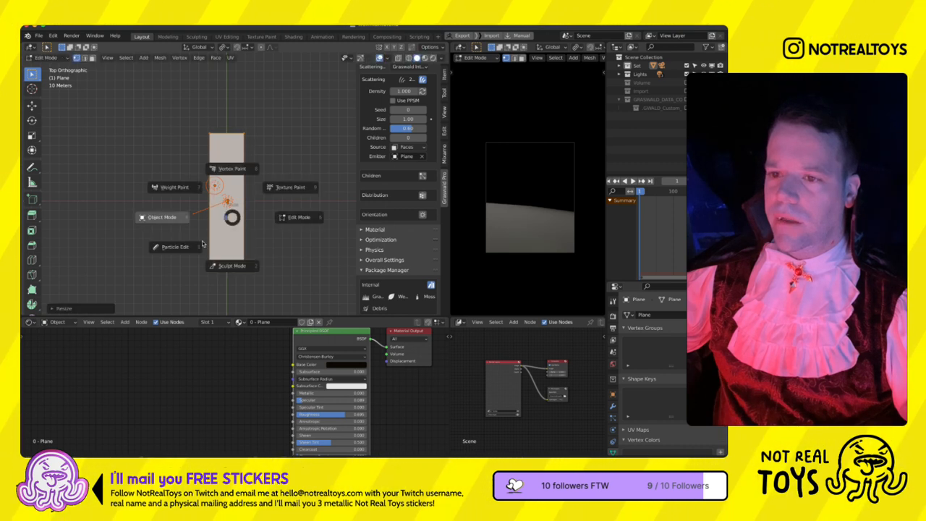
key(Escape)
- Slide the plane's front edge back about halfway along the strip and return to Object Mode
key(g)
key(g)
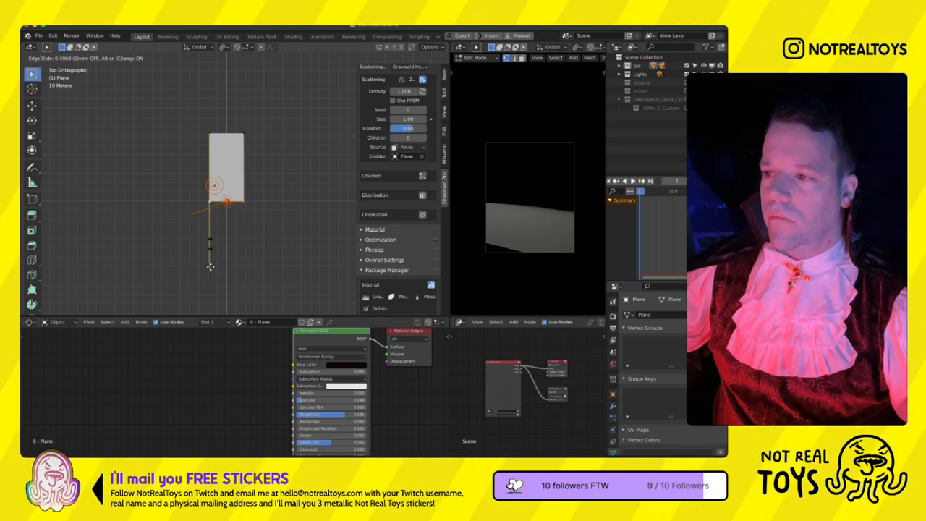
click(209, 265)
key(ctrl+Tab)
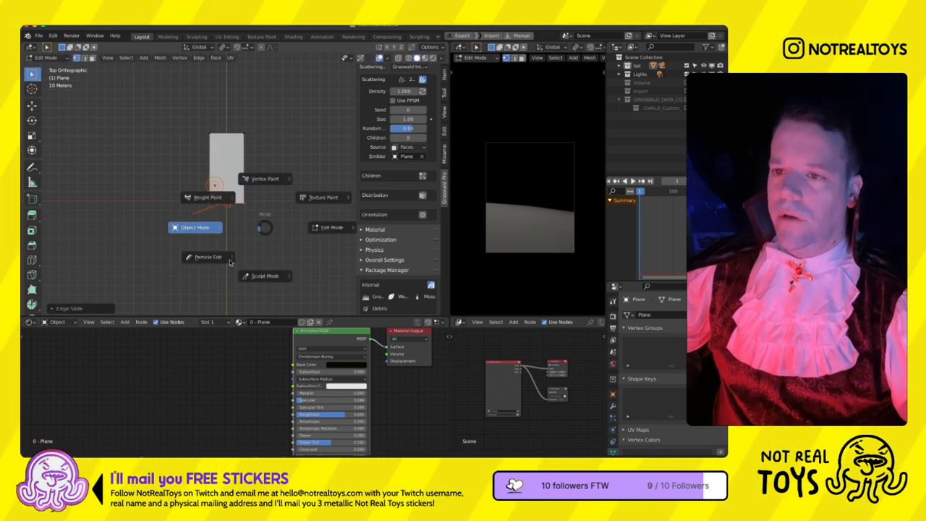
click(229, 262)
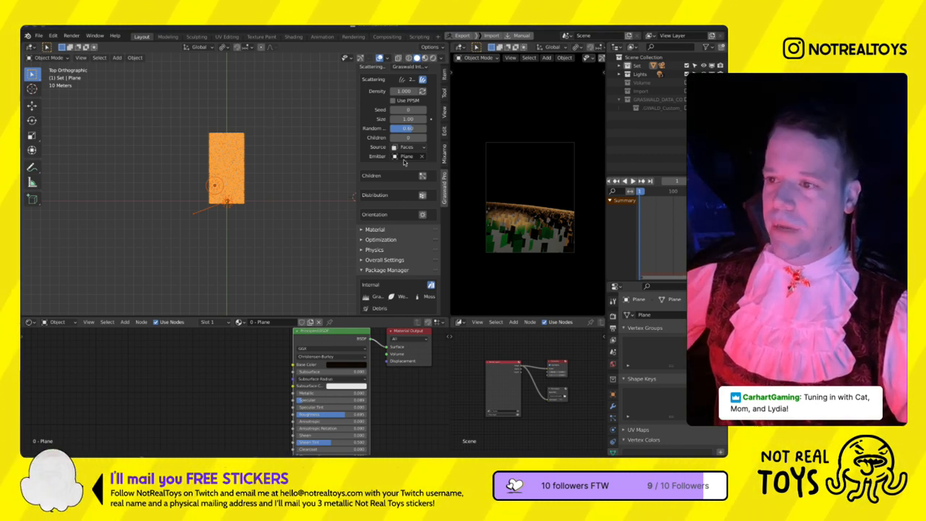
- Switch to ZBrush and create a subtool folder named PROD holding the first merged subtool below the Legs folder
key(alt+Tab)
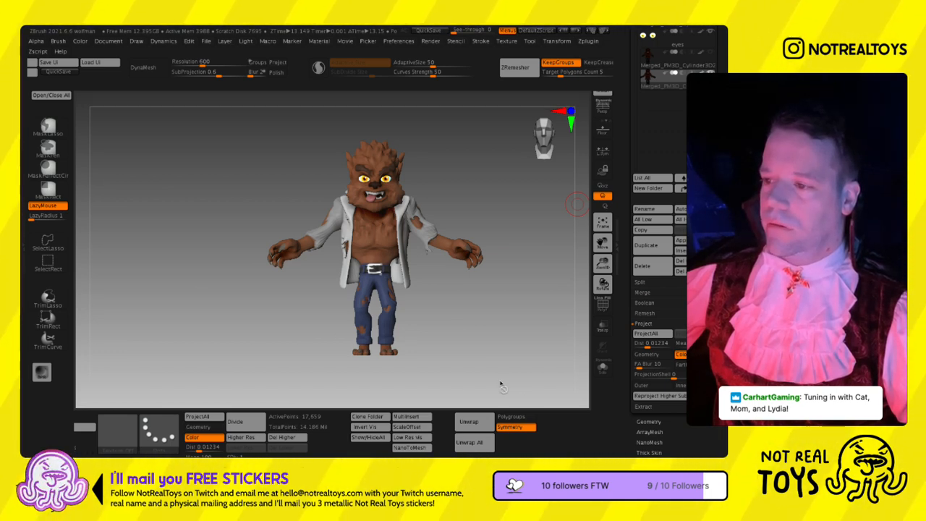
alt+drag(464, 278, 446, 297)
drag(696, 159, 696, 328)
click(649, 145)
click(649, 145)
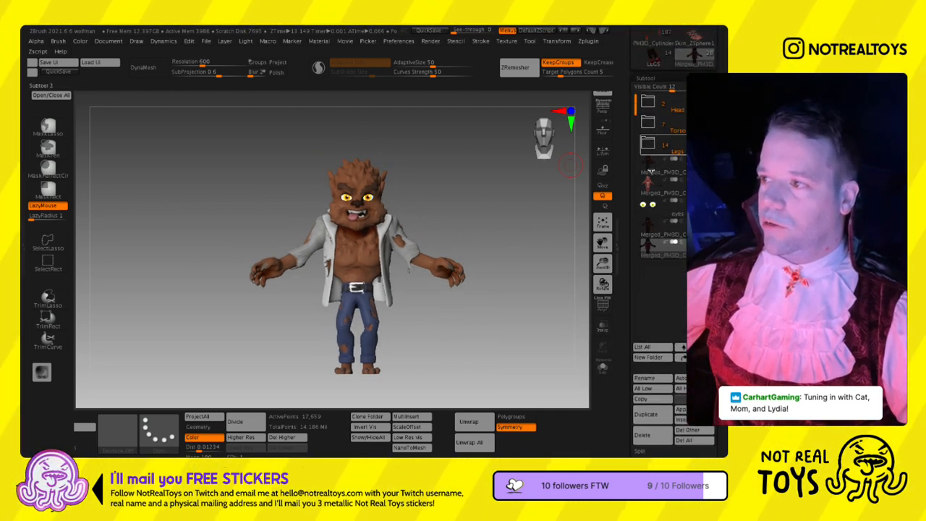
click(648, 162)
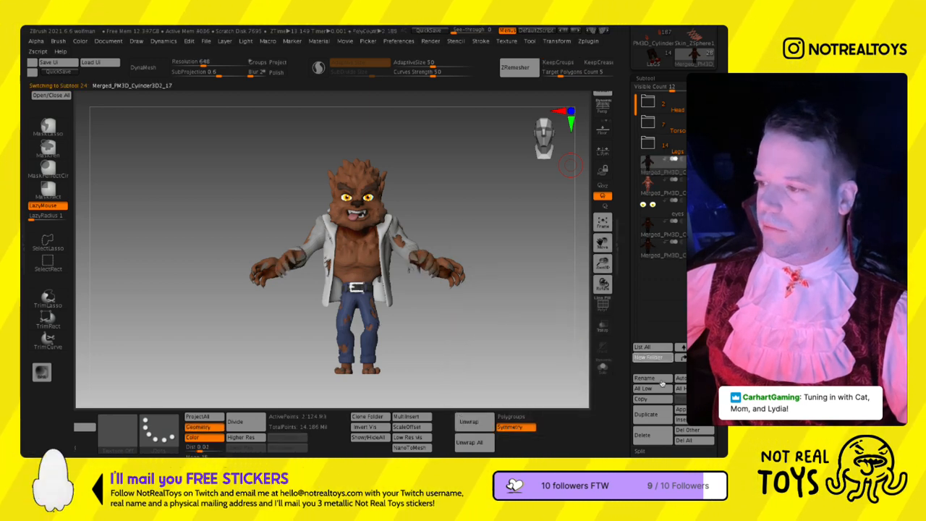
click(651, 358)
text(PROD)
key(Return)
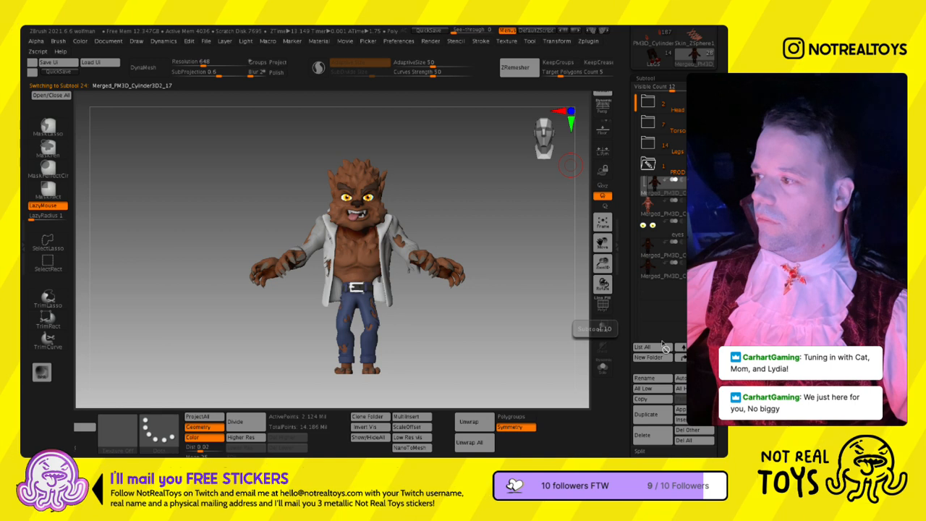
- Move the remaining merged subtools and the eyes into the PROD folder
drag(649, 207, 650, 187)
drag(647, 227, 648, 209)
drag(647, 247, 649, 228)
drag(648, 268, 649, 250)
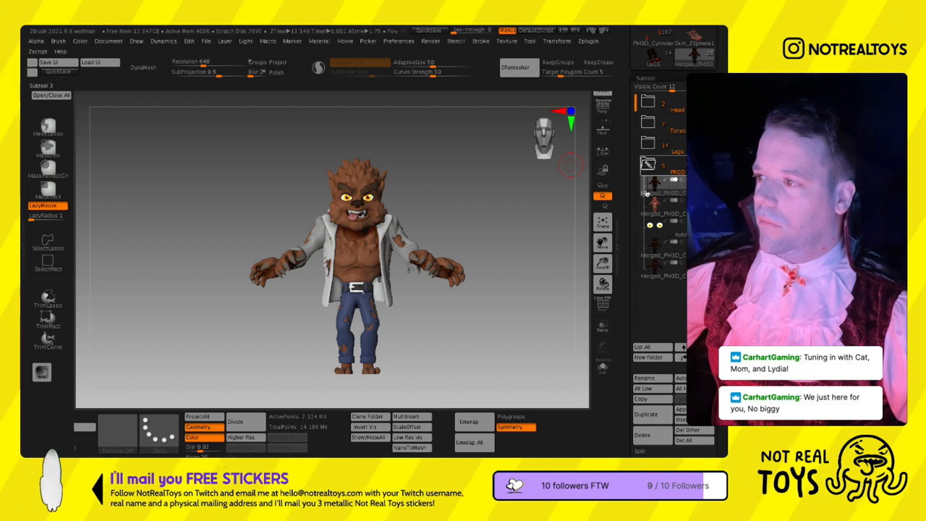
- Try collapsing and expanding the PROD folder and toggling the visibility of its subtools
click(649, 166)
click(708, 166)
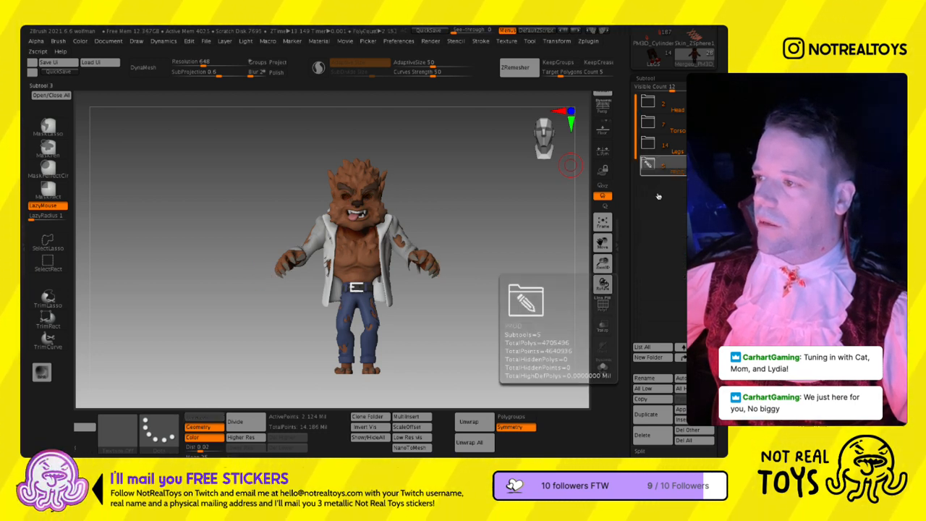
click(648, 166)
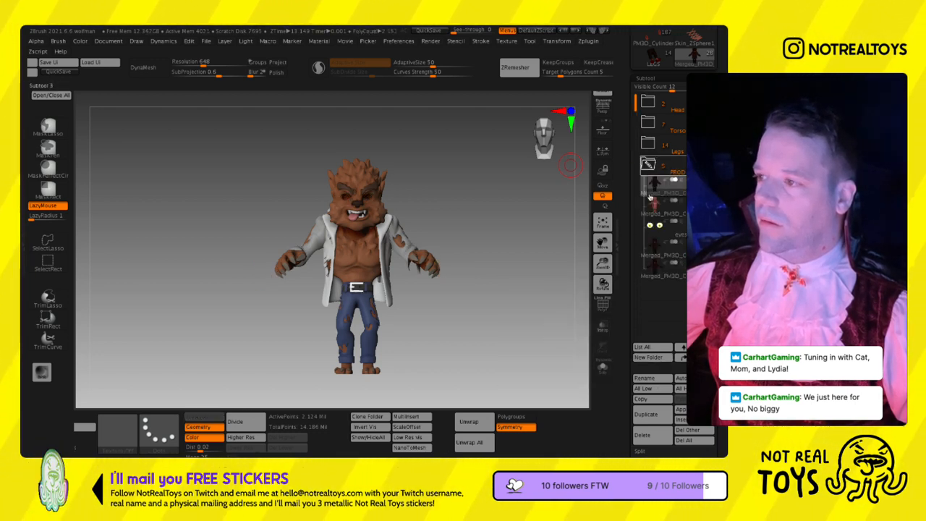
click(708, 232)
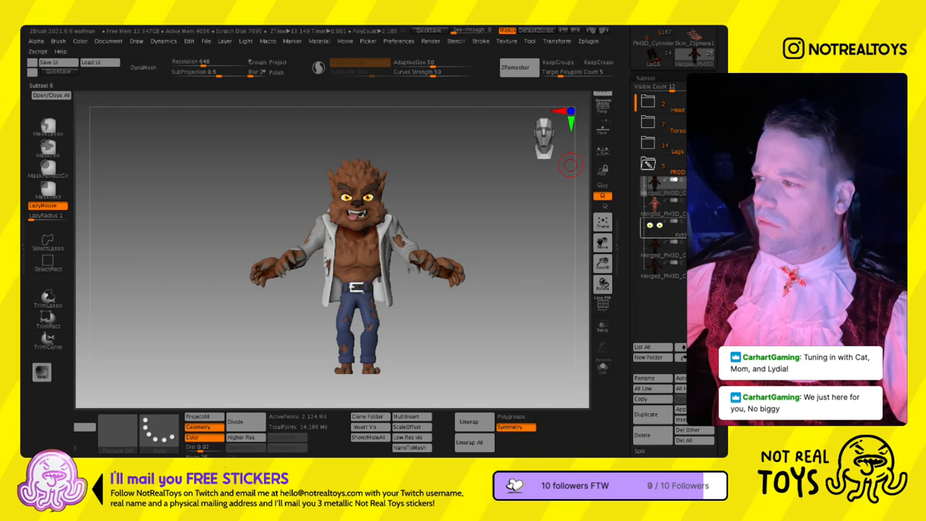
click(648, 165)
click(648, 165)
- Insert a cylinder subtool after the last PROD subtool and move it in front of the werewolf in side view
click(656, 269)
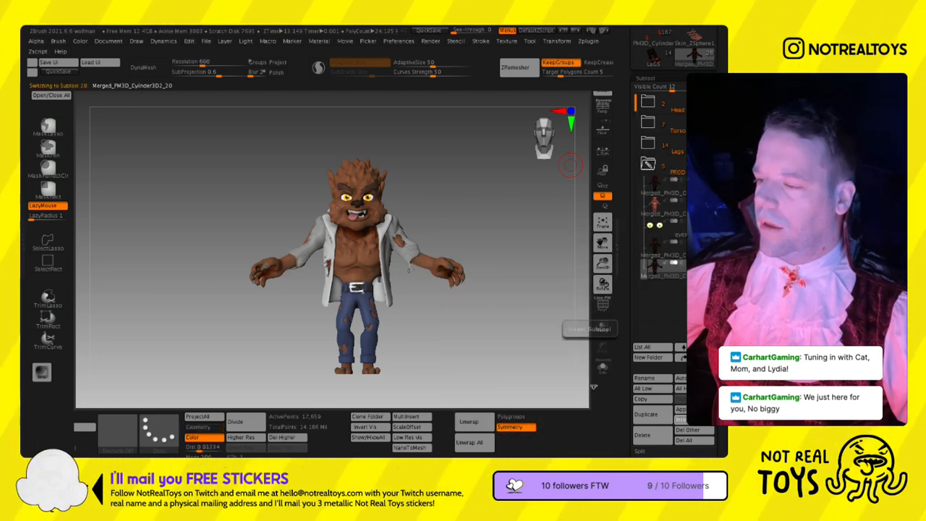
click(681, 420)
click(403, 295)
drag(492, 271, 392, 253)
key(w)
drag(490, 192, 362, 285)
alt+drag(383, 296, 408, 223)
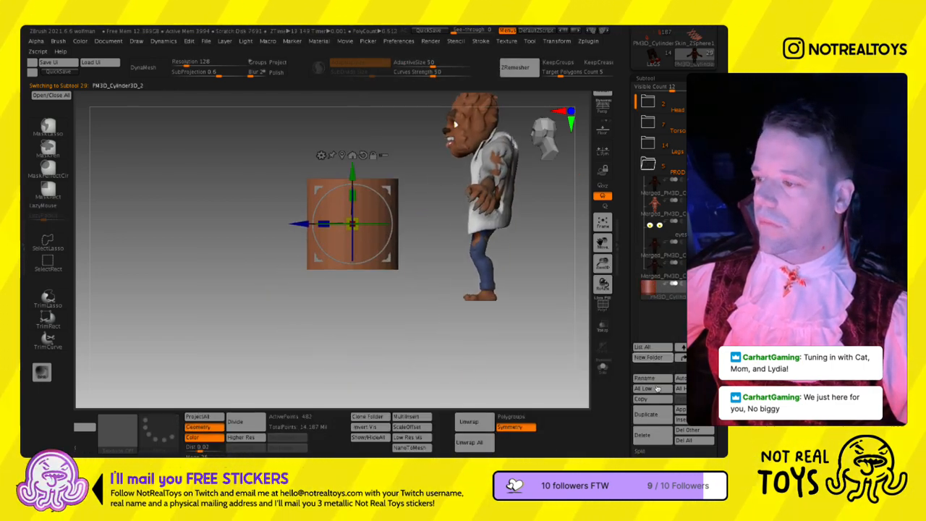
- Create a new subtool folder named Cat containing the cylinder
click(654, 357)
text(Ca)
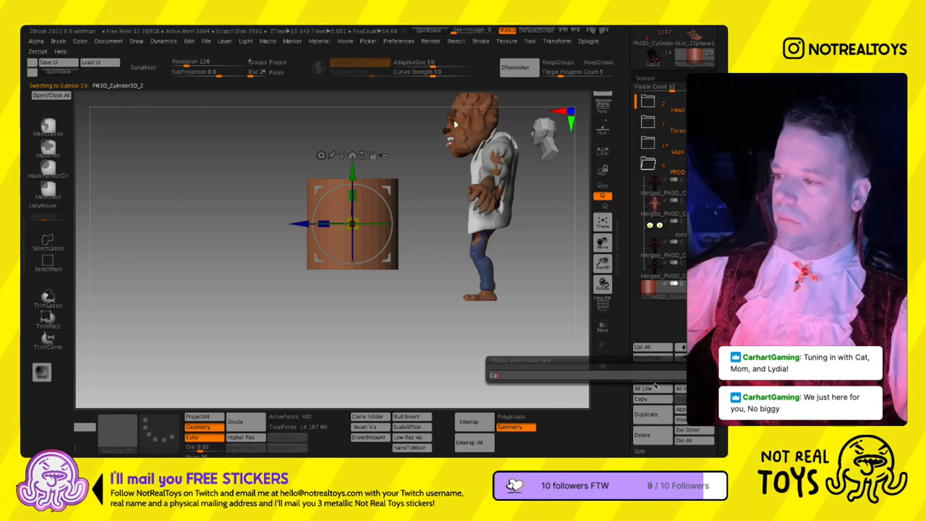
text(t)
key(Return)
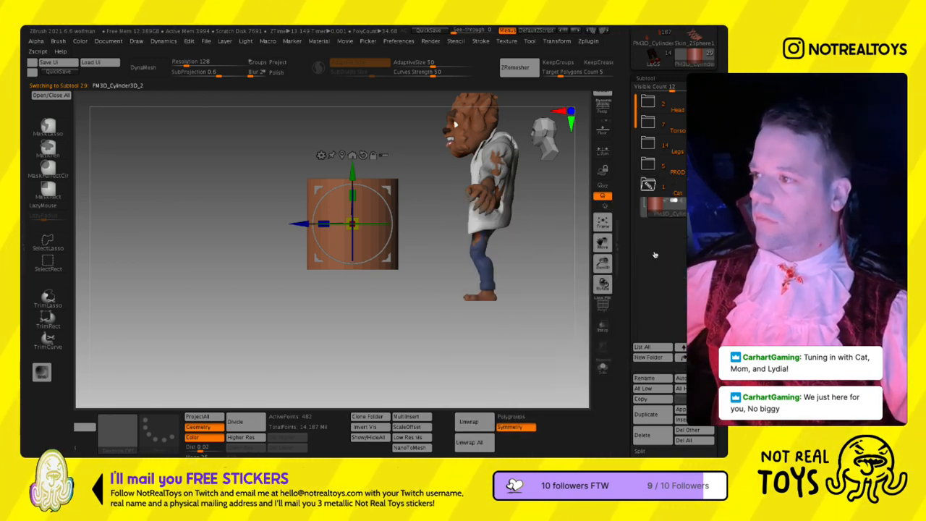
- Scale the cylinder down to well under half its size and place it near the ground beside the werewolf's legs
key(q)
key(s)
drag(386, 246, 400, 247)
mouse_move(335, 256)
right_down()
mouse_move(367, 283)
mouse_move(314, 245)
right_up()
key(w)
drag(353, 225, 321, 261)
drag(389, 190, 437, 241)
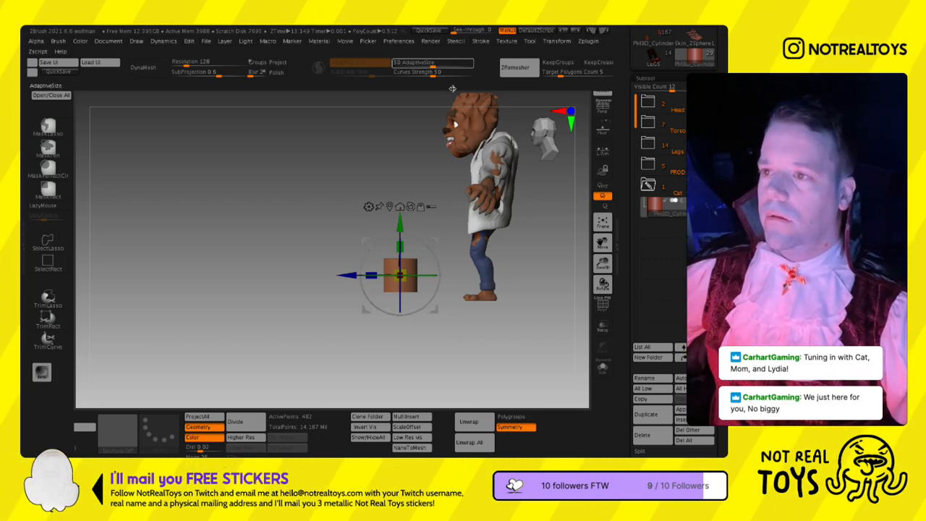
key(q)
- Import the cat-side image as a texture and add it to Spotlight
click(506, 41)
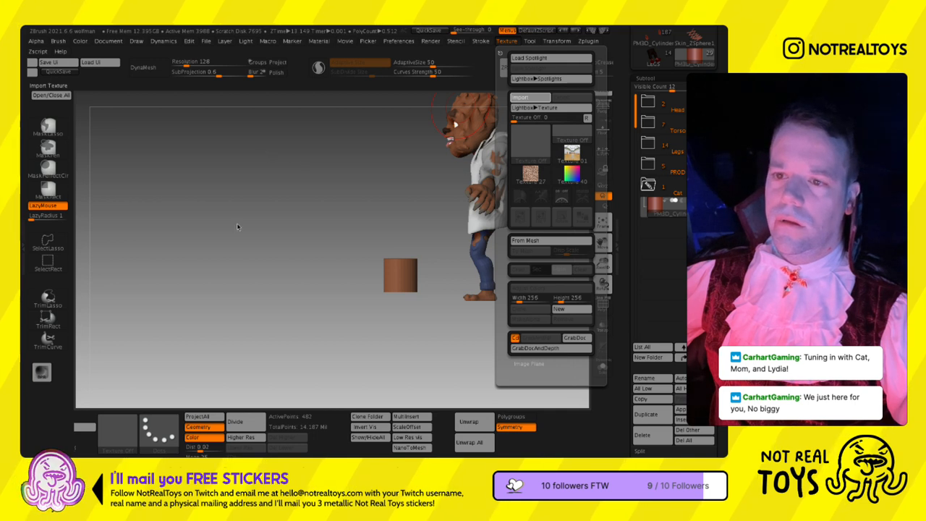
double_click(339, 132)
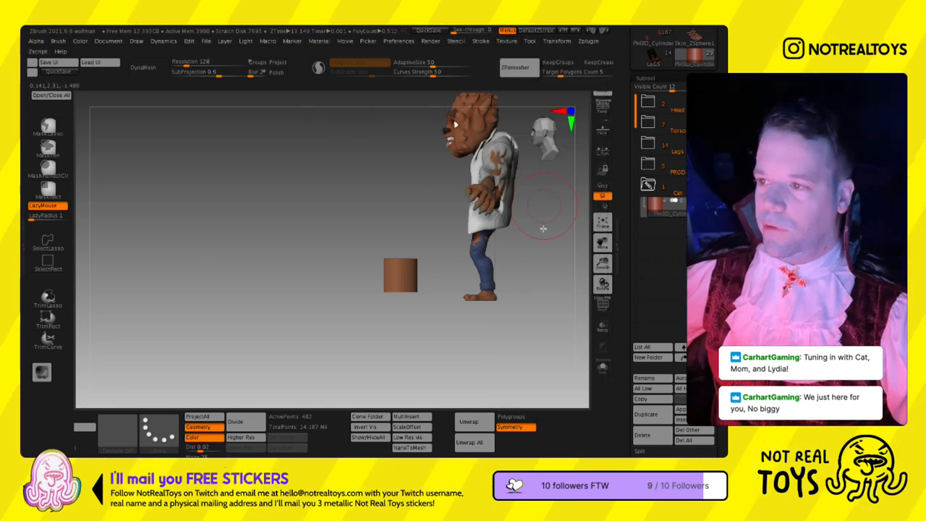
click(506, 41)
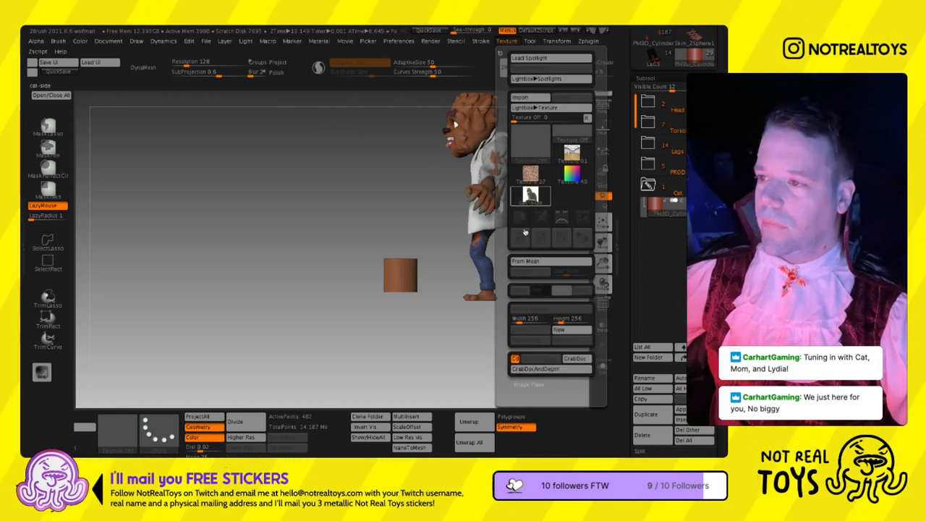
click(530, 196)
click(583, 238)
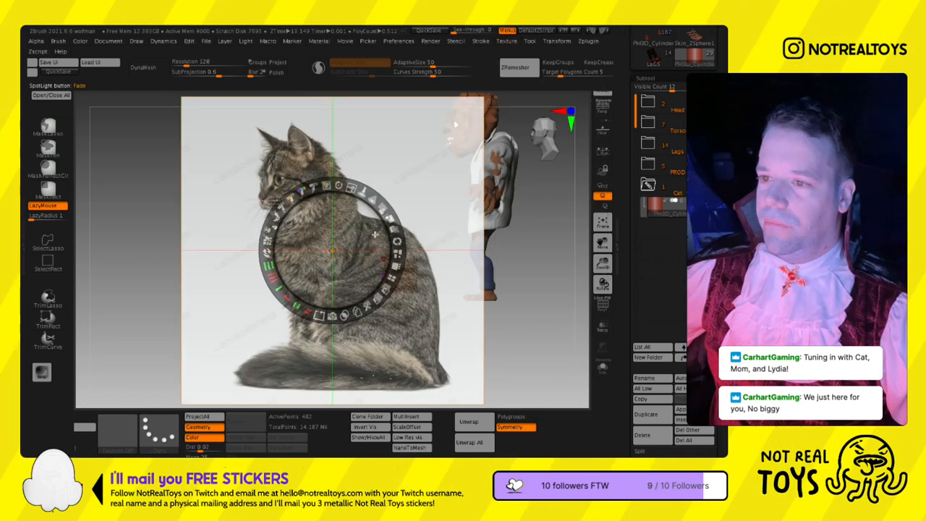
- Shrink the cat reference image, place it in the canvas's upper-left corner at full opacity, and leave Spotlight editing
drag(352, 188, 296, 195)
drag(306, 250, 124, 166)
drag(171, 104, 141, 105)
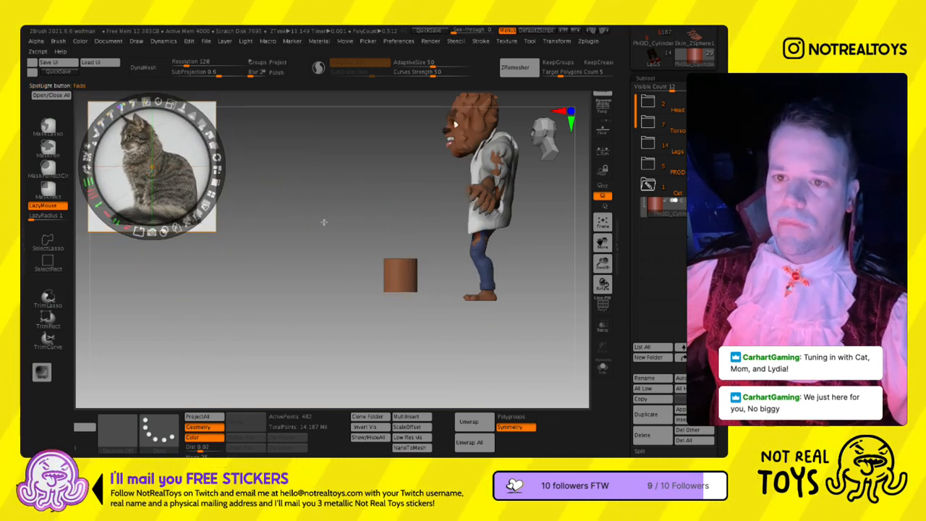
key(z)
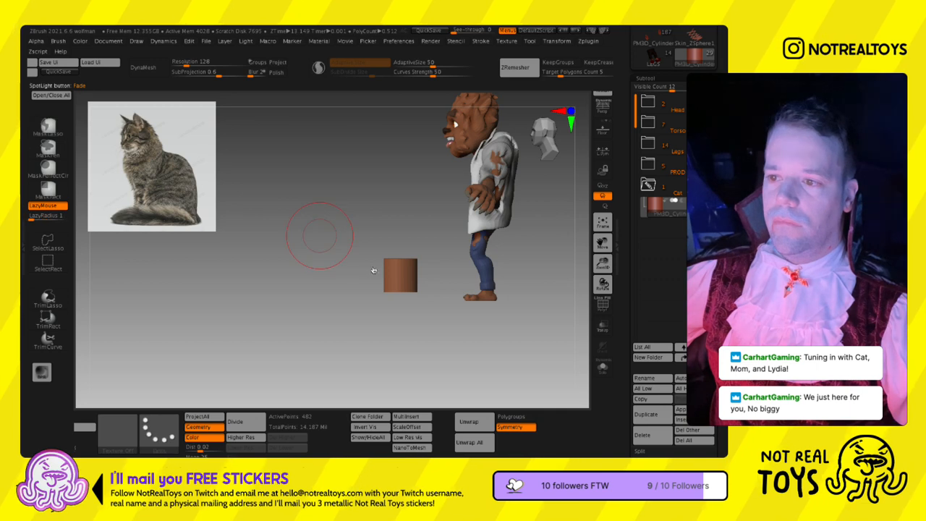
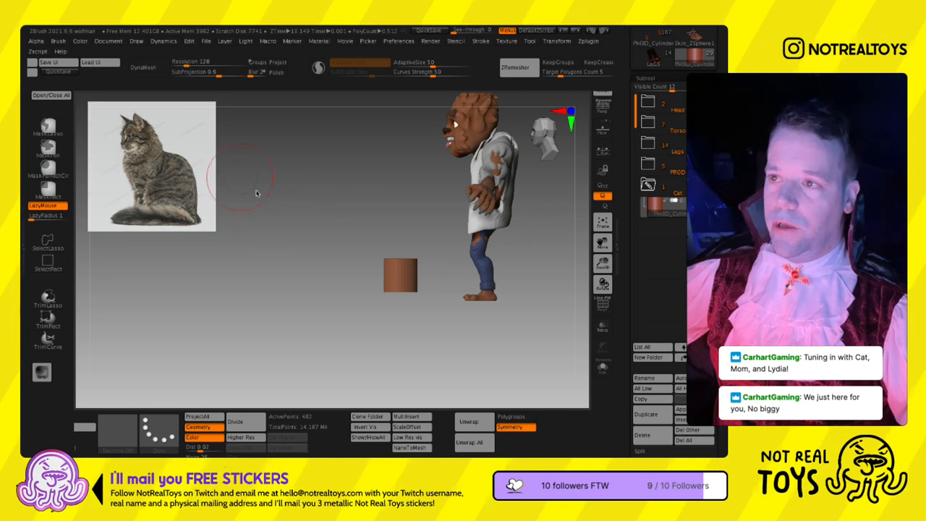
- Add the cat-front texture to Spotlight, shrink it, place it below the side-view cat reference, and leave Spotlight editing
click(507, 40)
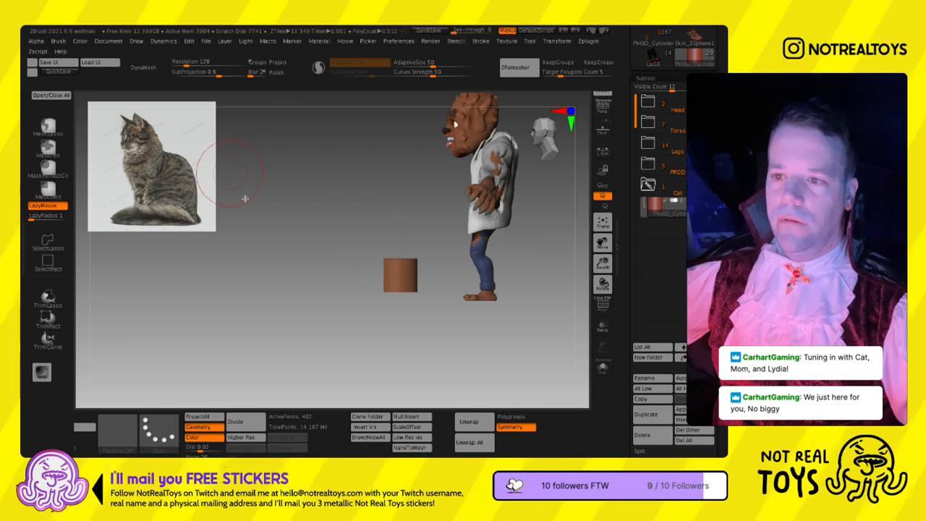
click(507, 42)
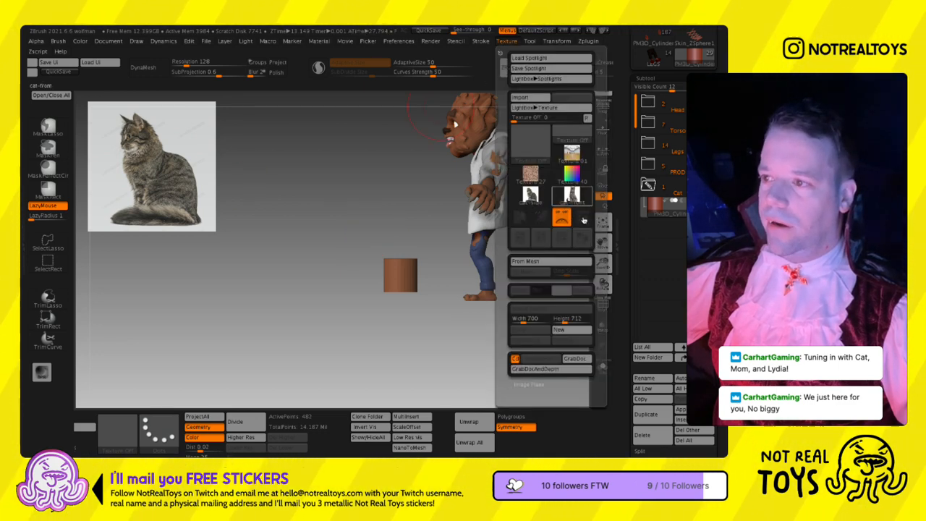
click(570, 195)
click(581, 239)
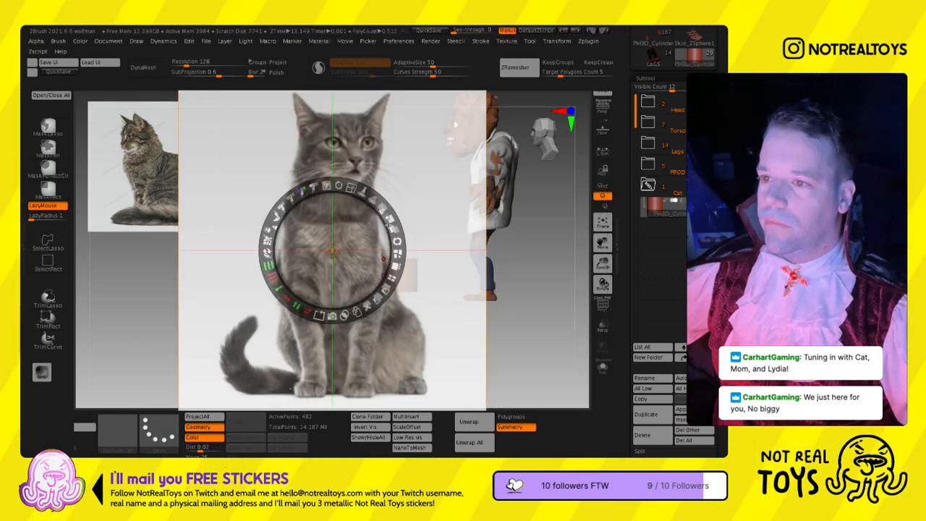
drag(321, 238, 138, 297)
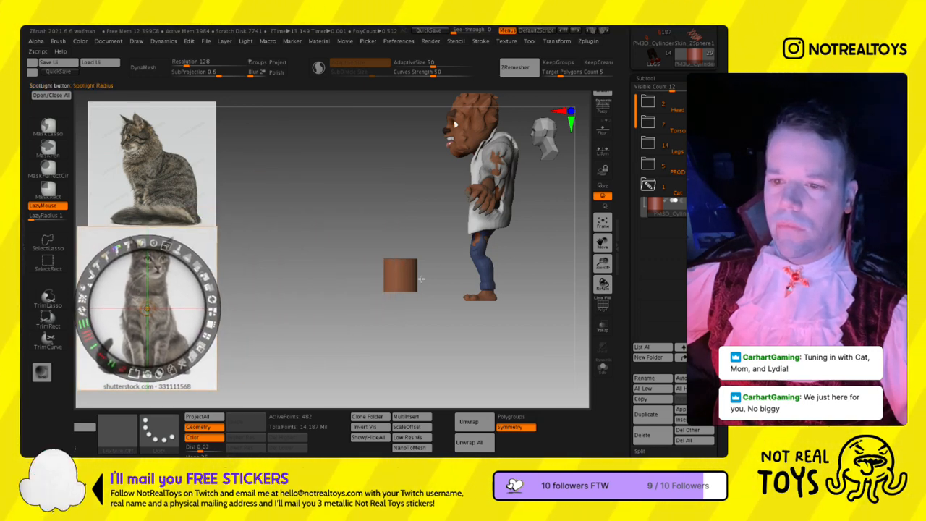
key(z)
- Turn off Spotlight Projection in the brush's sampling settings and save the project
click(58, 40)
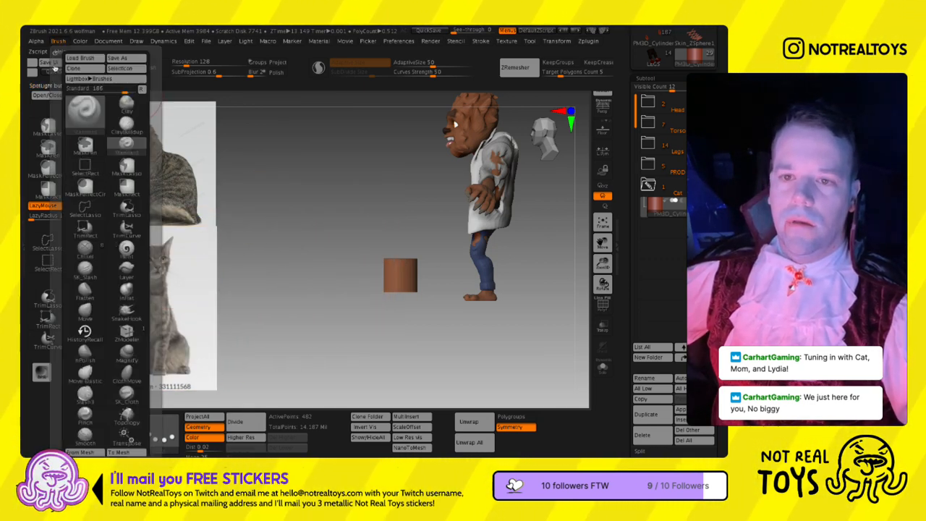
drag(99, 202, 95, 227)
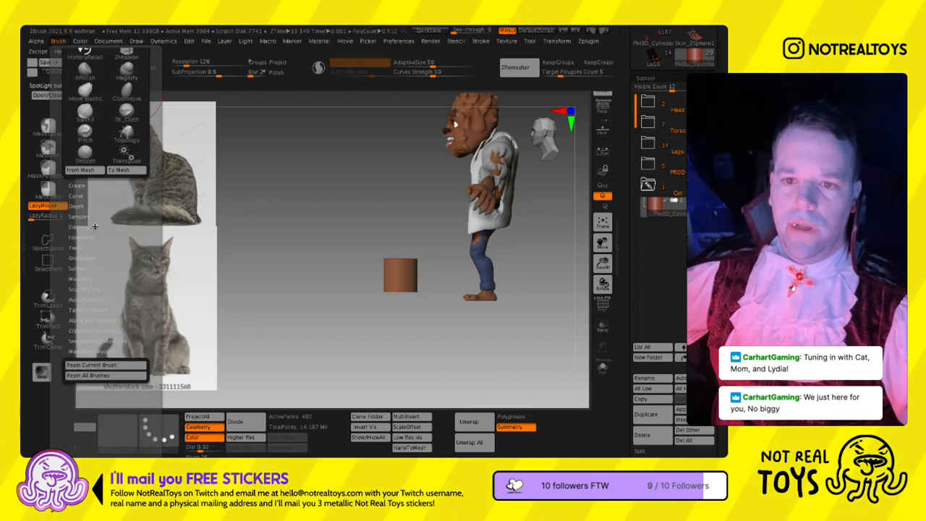
click(86, 217)
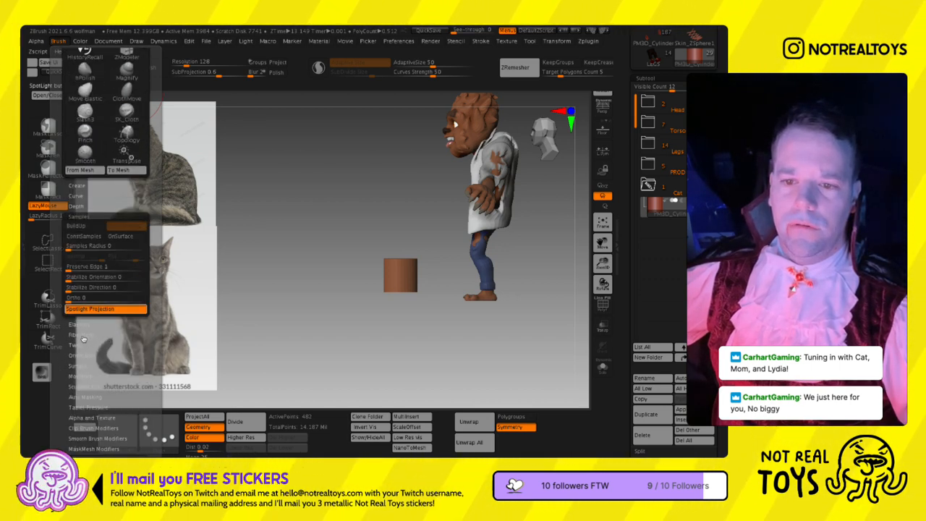
click(84, 310)
key(s)
drag(355, 223, 359, 223)
key(ctrl)
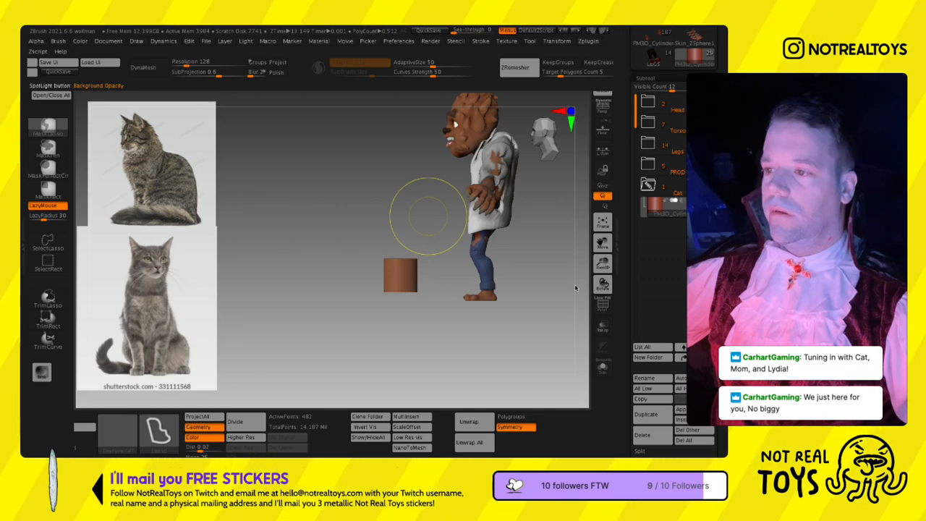
key(ctrl+s)
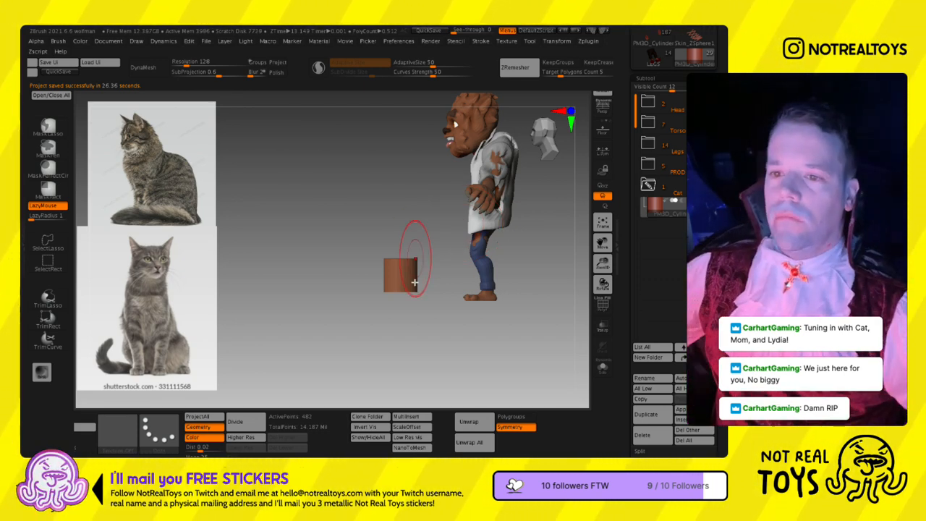
ctrl+right_drag(418, 283, 421, 311)
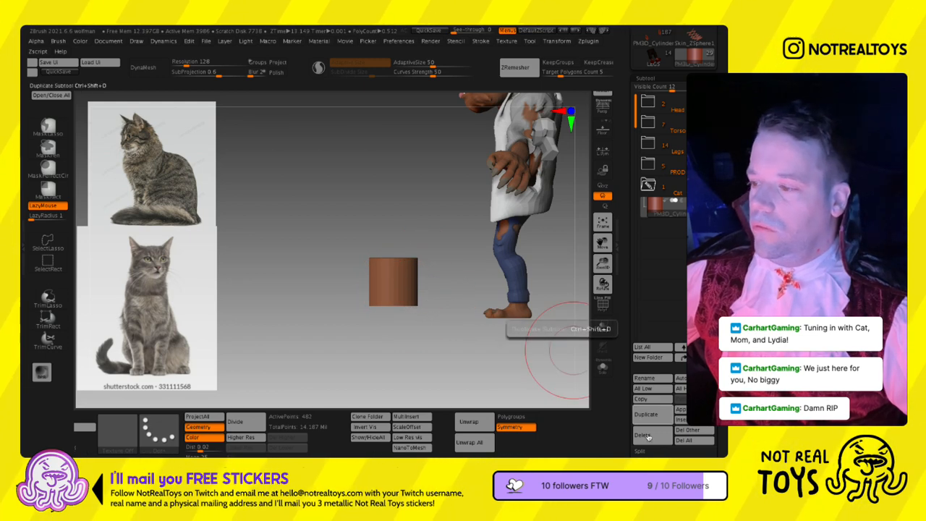
click(685, 410)
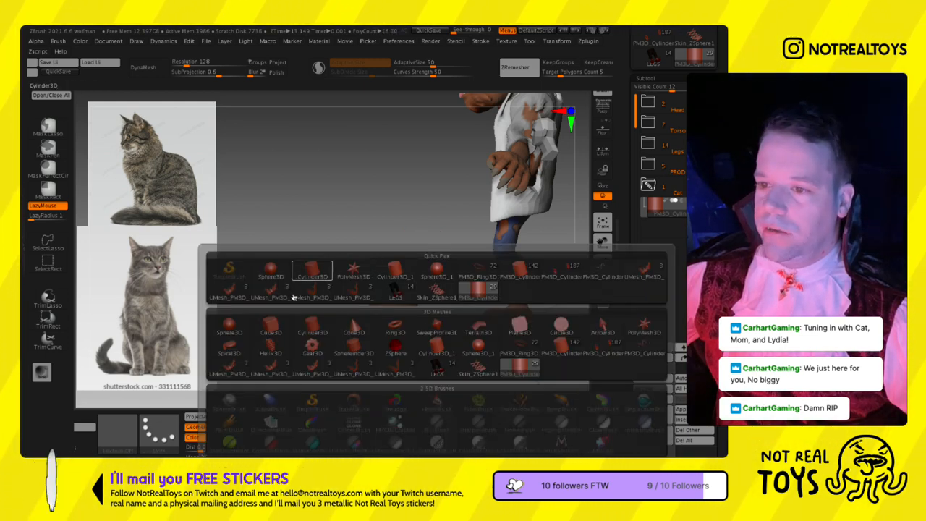
click(280, 351)
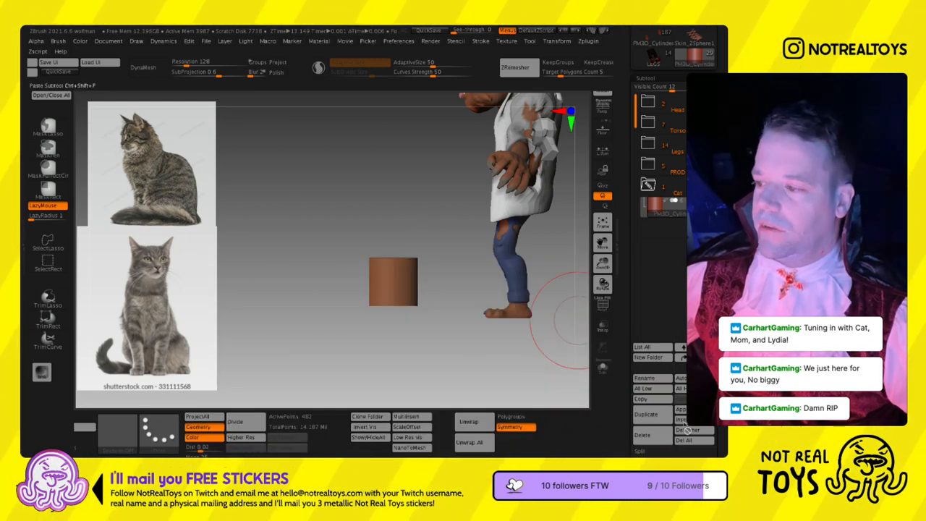
click(682, 409)
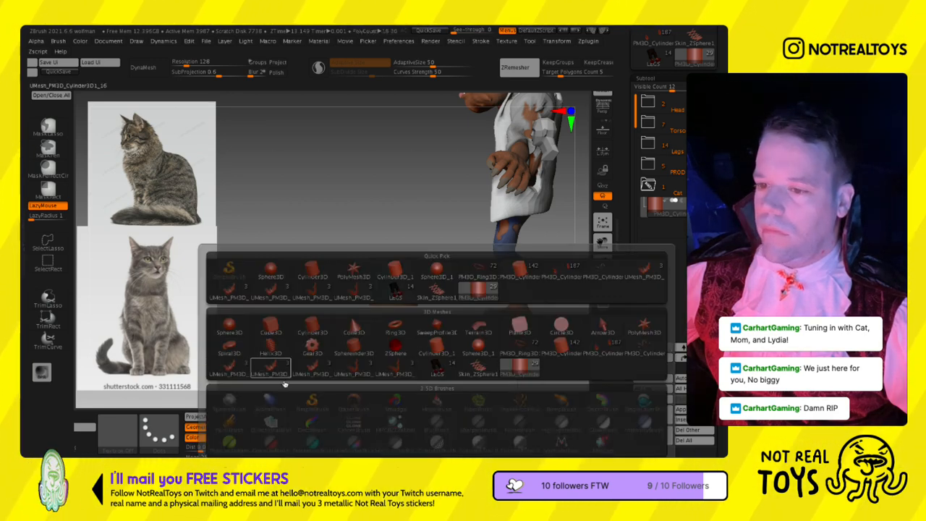
click(274, 353)
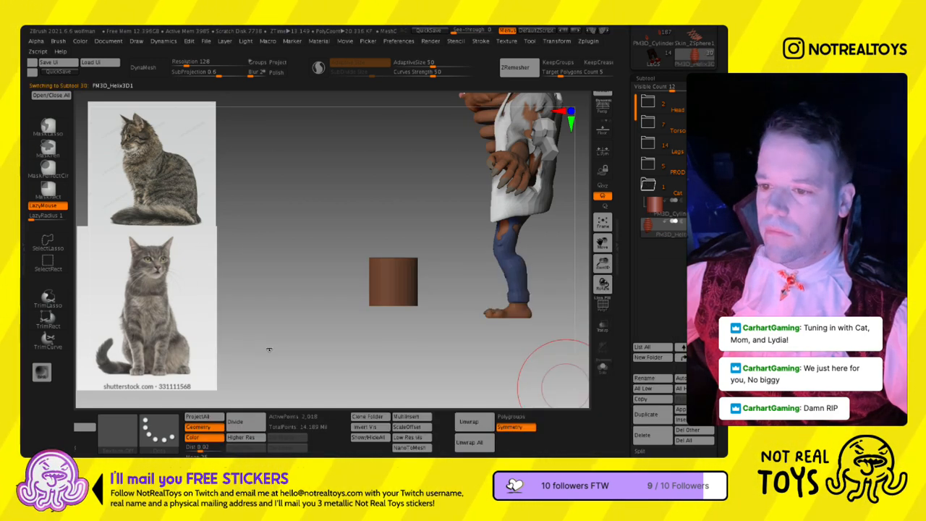
click(680, 440)
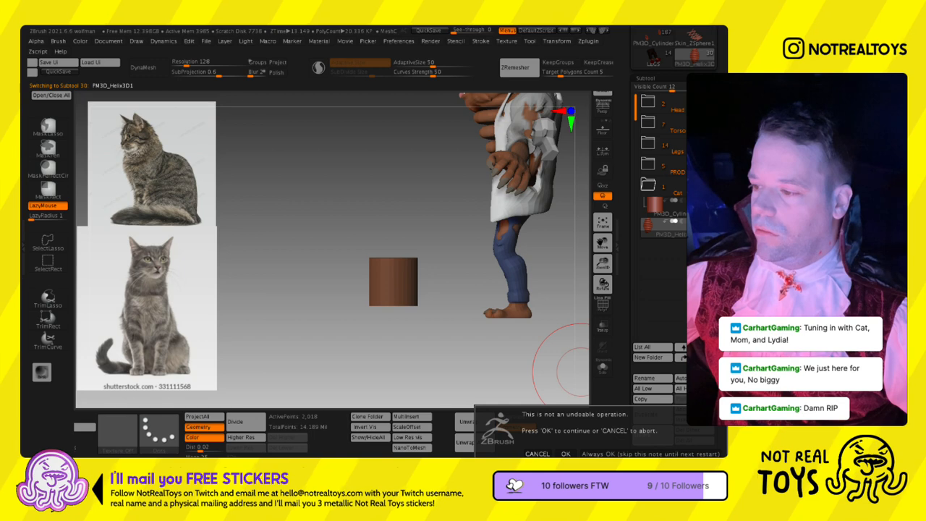
click(566, 454)
- Insert a cube as a new subtool and scale it down to slightly smaller than the cylinder
click(682, 409)
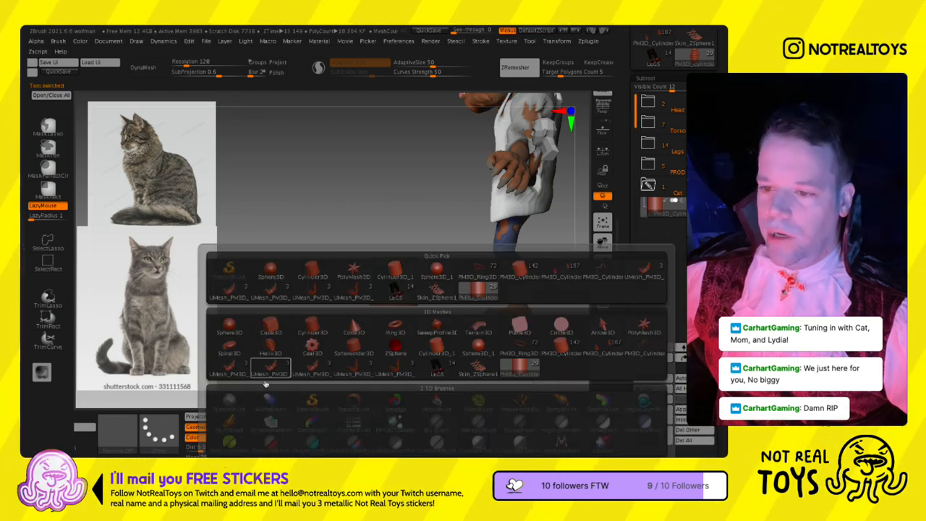
click(273, 327)
drag(301, 328, 408, 283)
key(w)
alt+drag(488, 274, 463, 350)
drag(519, 150, 393, 254)
drag(356, 304, 340, 309)
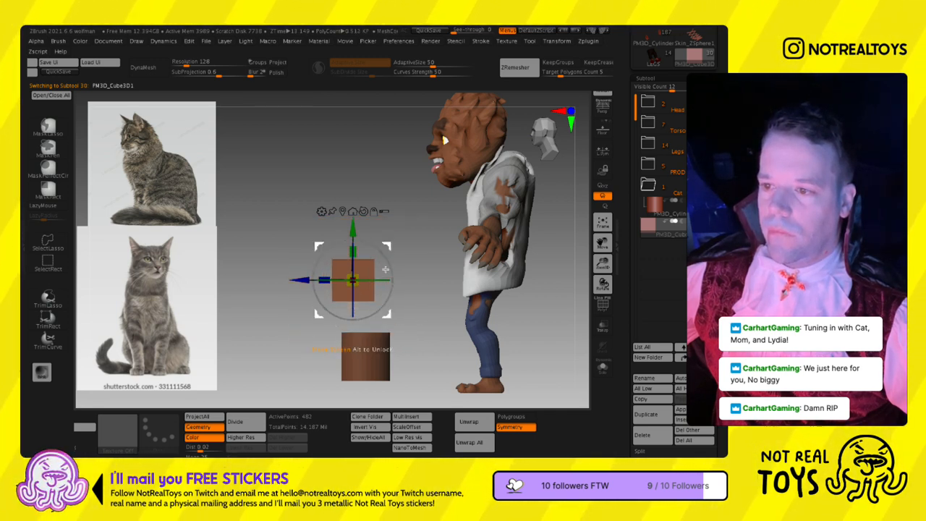
- Shrink the cube slightly and place it at the cylinder's upper front edge as the cat's head block
drag(393, 267, 377, 300)
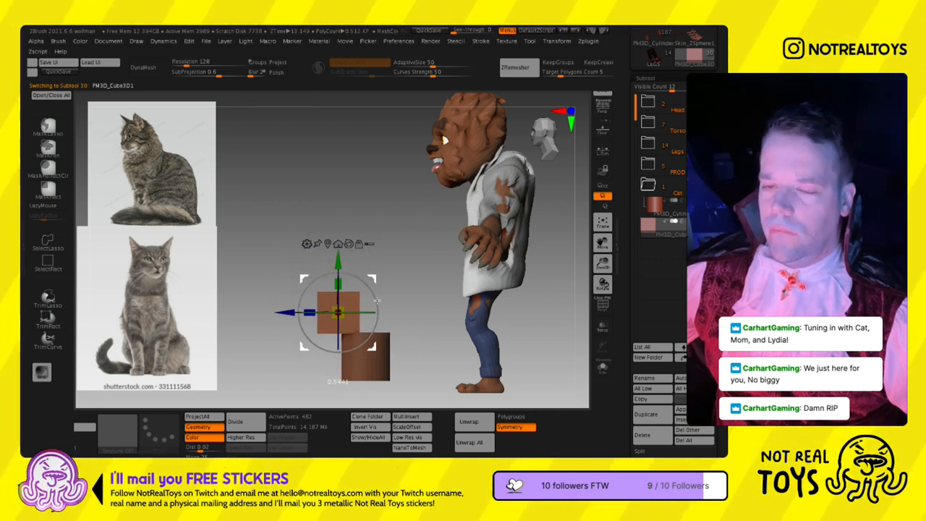
alt+drag(411, 326, 409, 258)
key(q)
key(w)
drag(343, 267, 337, 268)
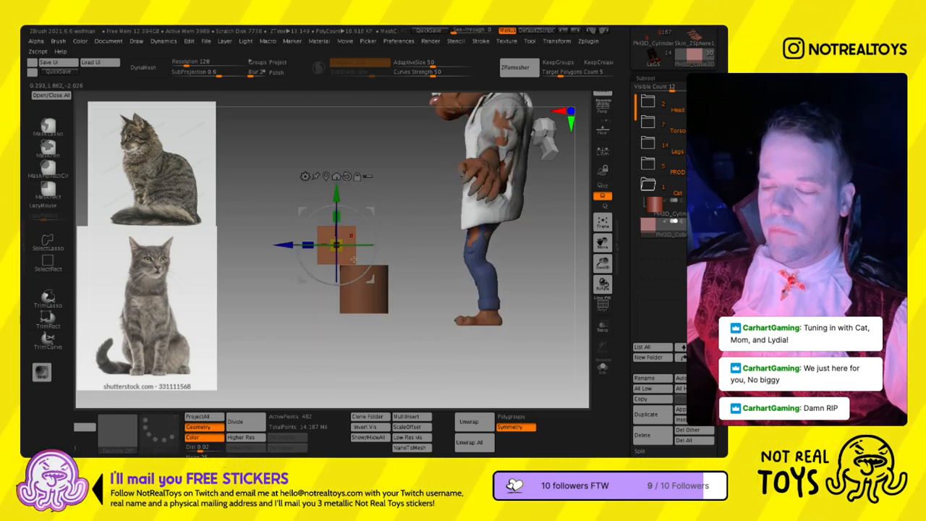
key(q)
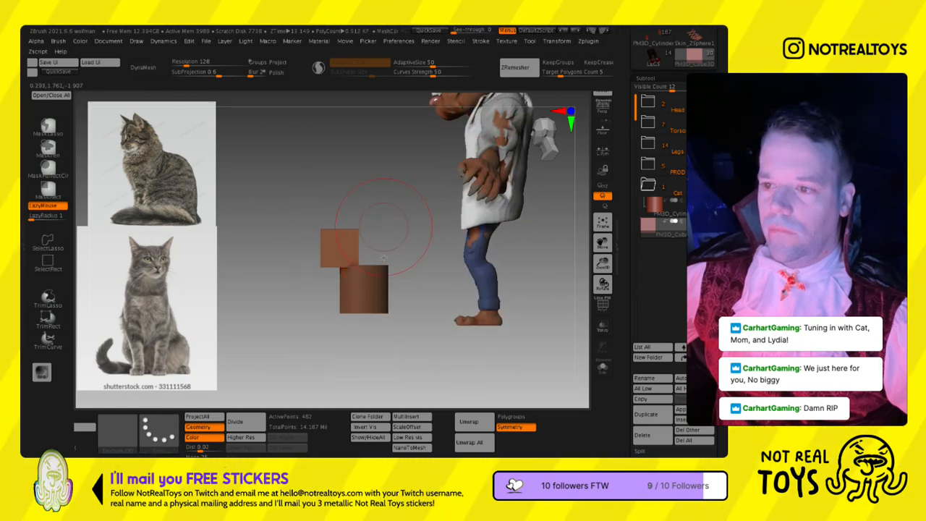
- Move the cube into the Cat folder, duplicate the cylinder, and put the copy in the same folder
drag(662, 233, 659, 210)
click(655, 232)
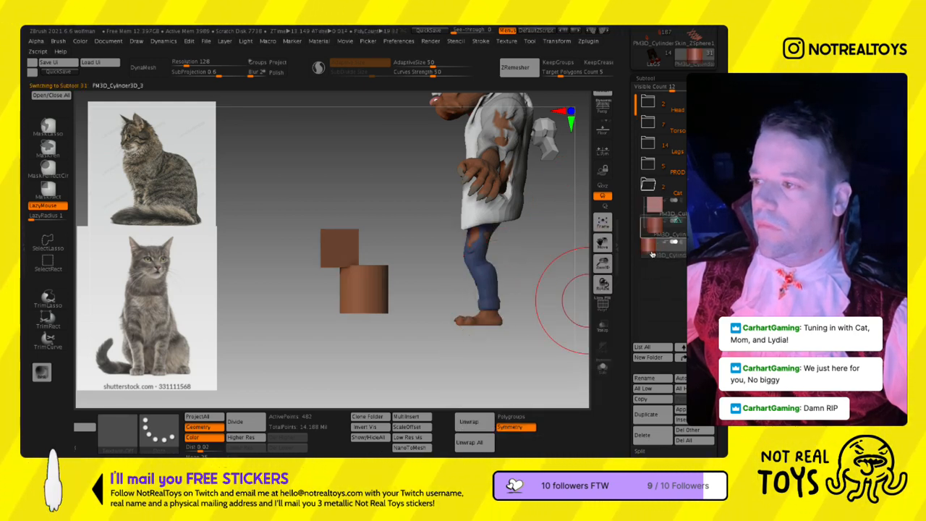
drag(653, 249, 654, 226)
- Smooth the cylinder copy into a rounded body block and pull its lower back outward with the Move brush
alt+right_drag(352, 308, 326, 294)
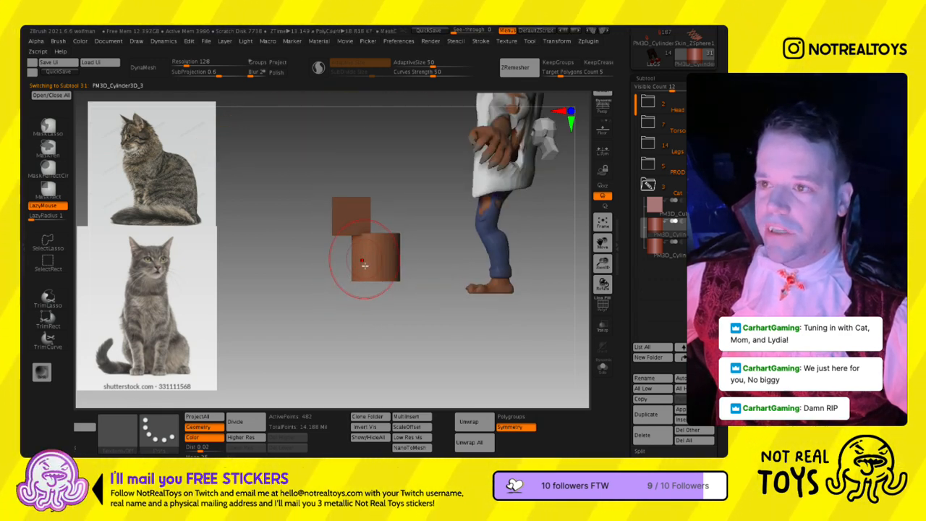
drag(490, 93, 583, 97)
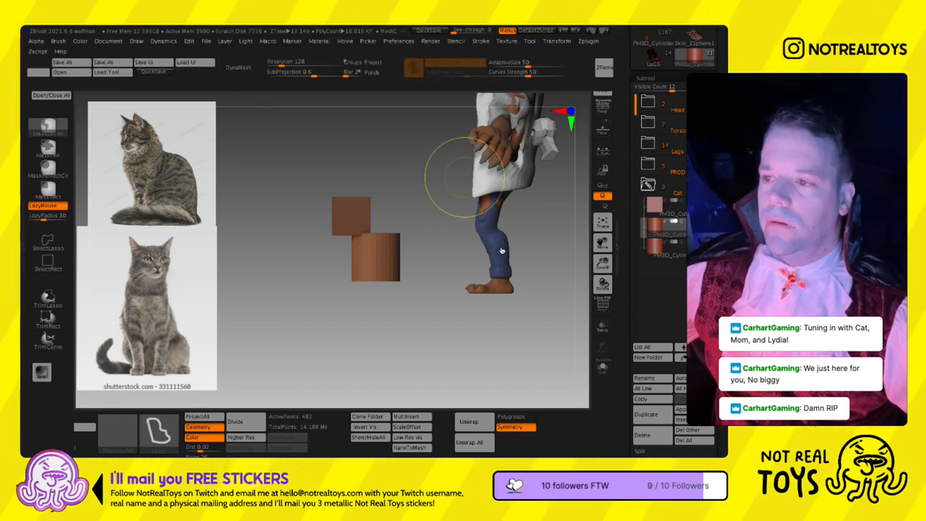
key(shift)
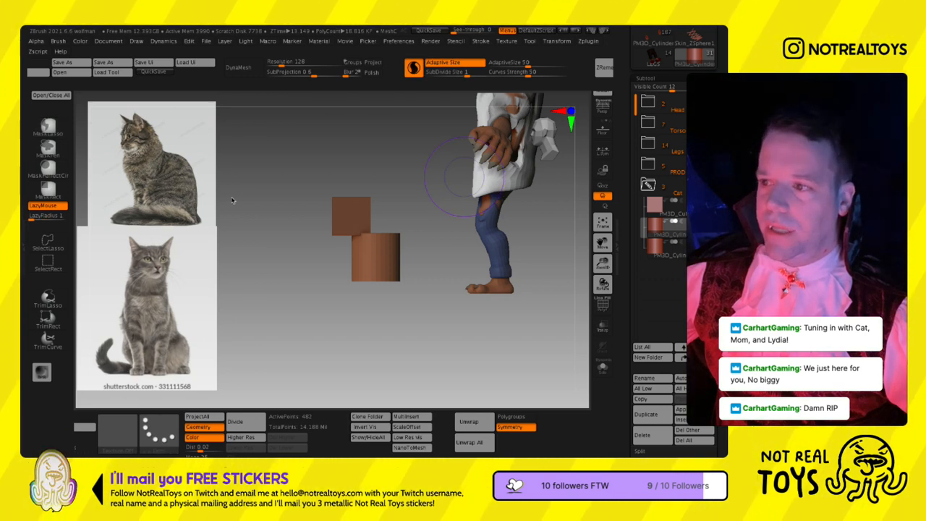
mouse_move(364, 275)
right_down()
mouse_move(372, 272)
mouse_move(361, 296)
right_up()
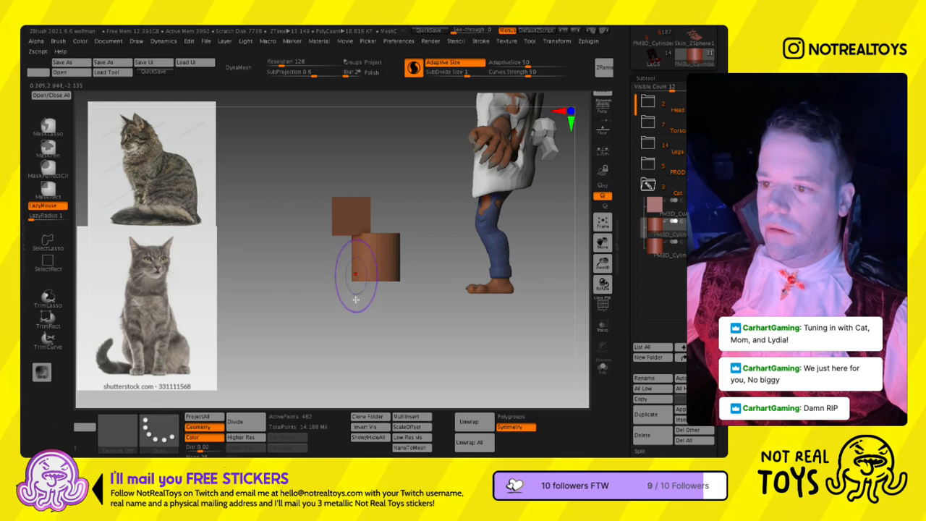
ctrl+drag(311, 442, 451, 442)
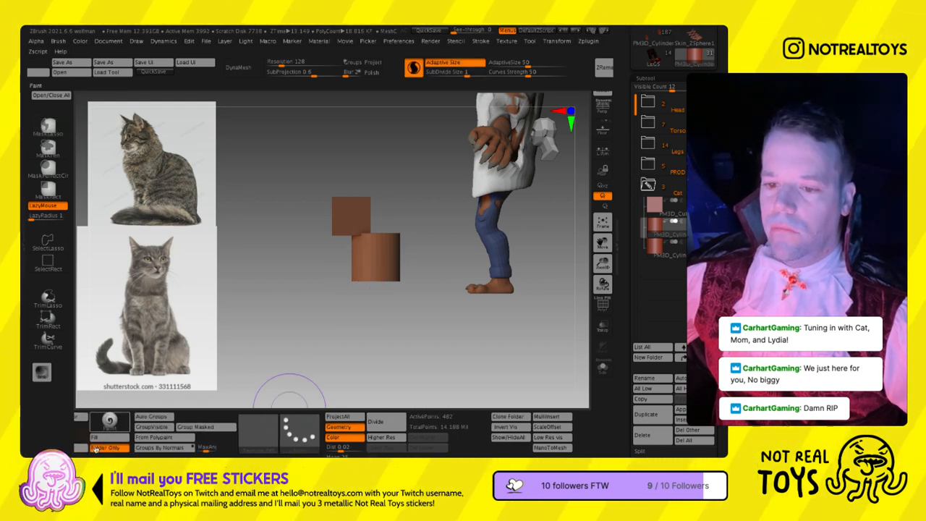
ctrl+drag(95, 449, 300, 449)
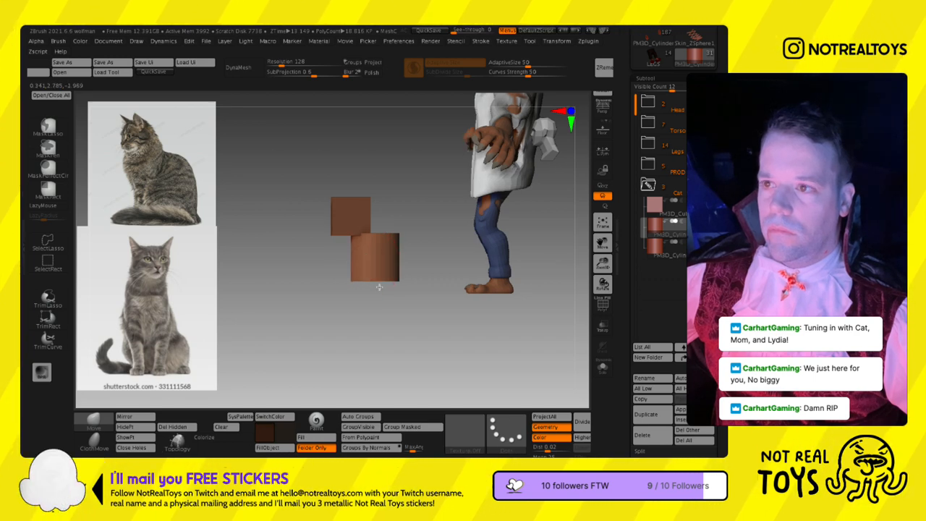
shift+drag(362, 300, 388, 297)
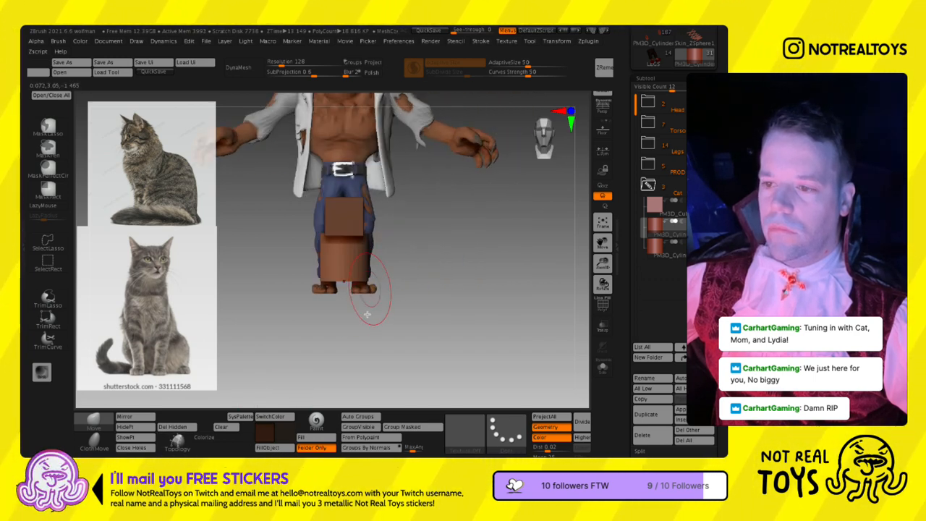
mouse_move(348, 304)
mouse_down()
mouse_move(372, 264)
mouse_move(399, 263)
mouse_move(398, 291)
mouse_move(388, 288)
mouse_up()
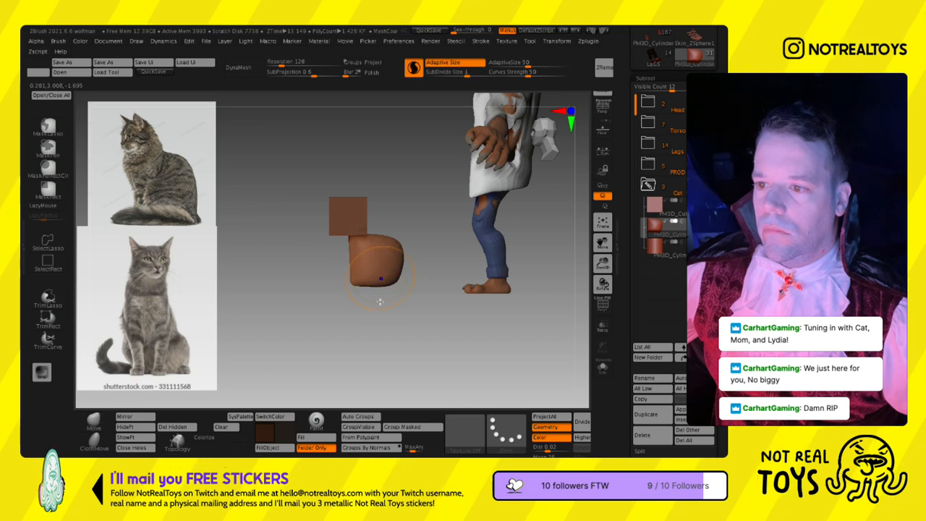
key(s)
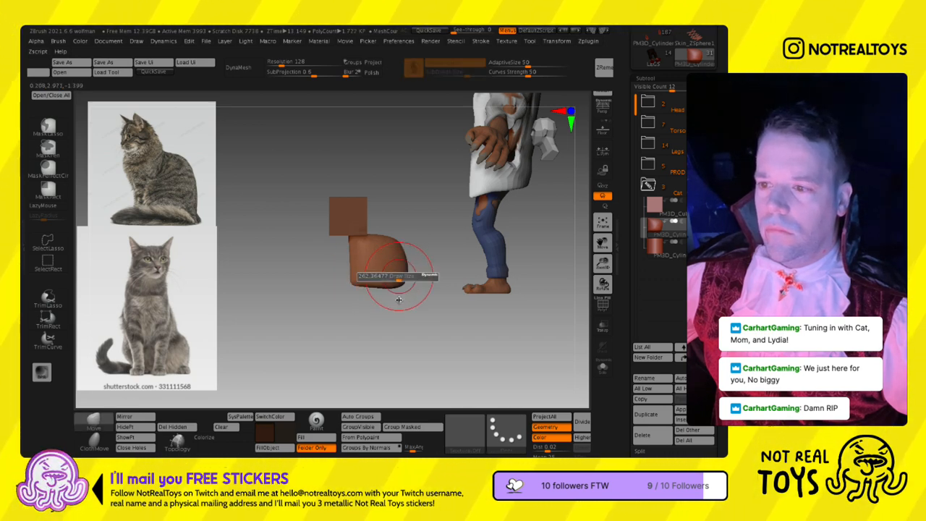
key(l)
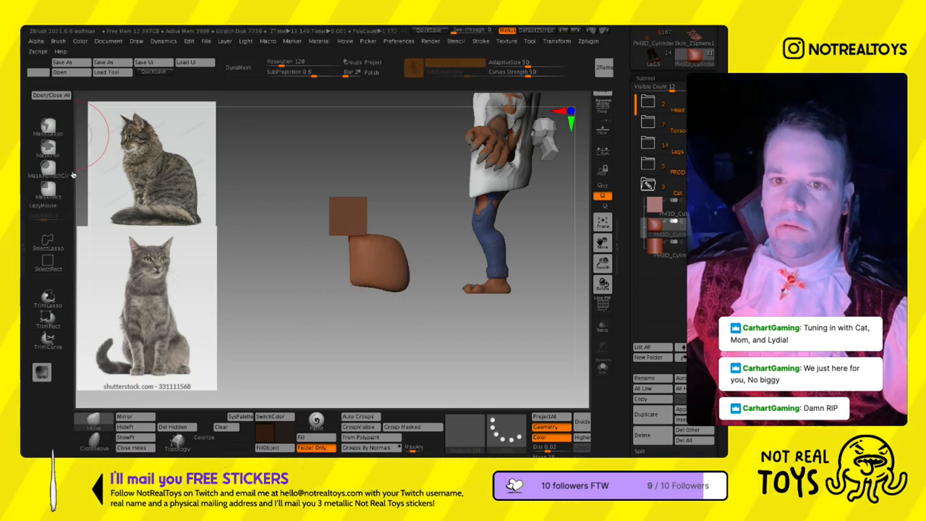
- Mask the upper part of the body block with MaskRect and stretch the unmasked lower part downward
click(47, 205)
click(48, 189)
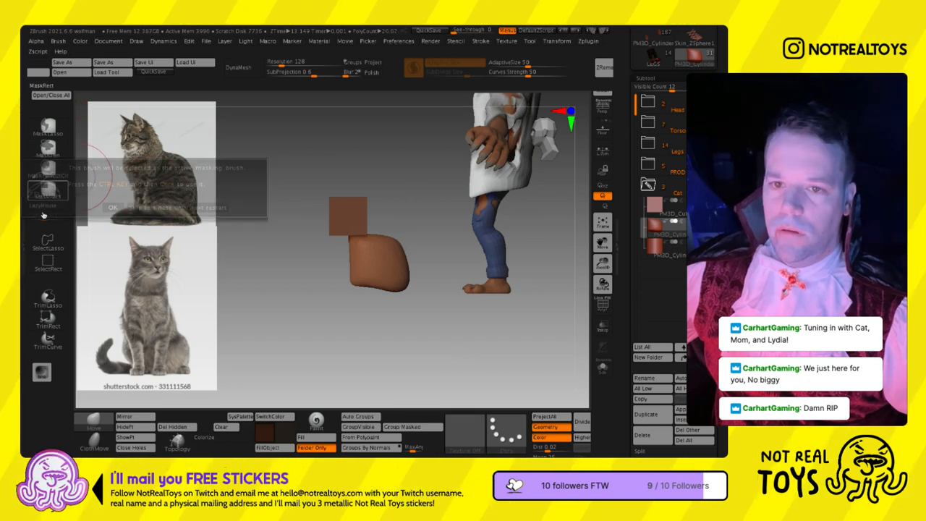
ctrl+drag(481, 348, 263, 288)
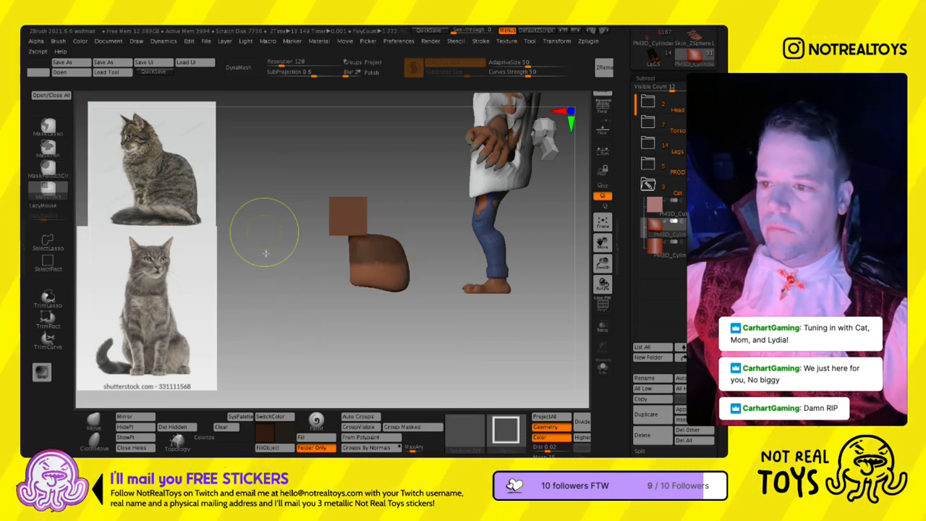
key(w)
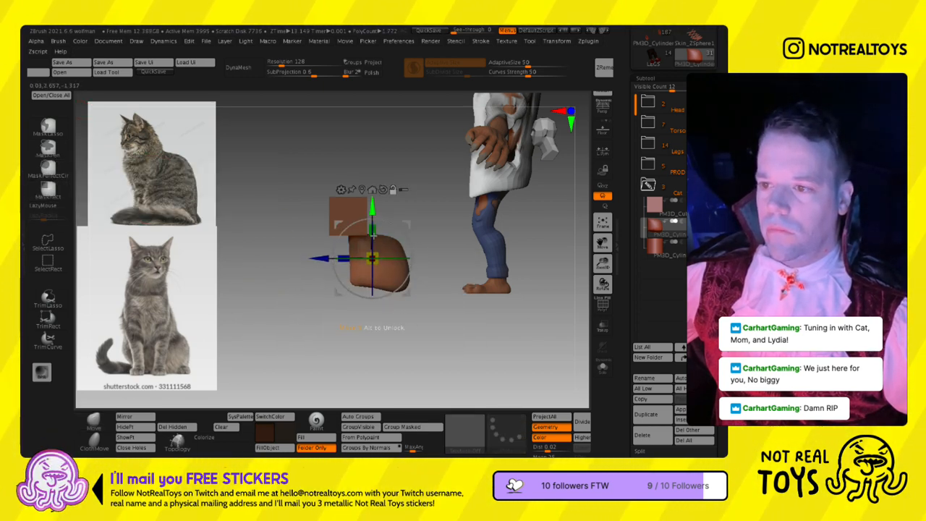
key(q)
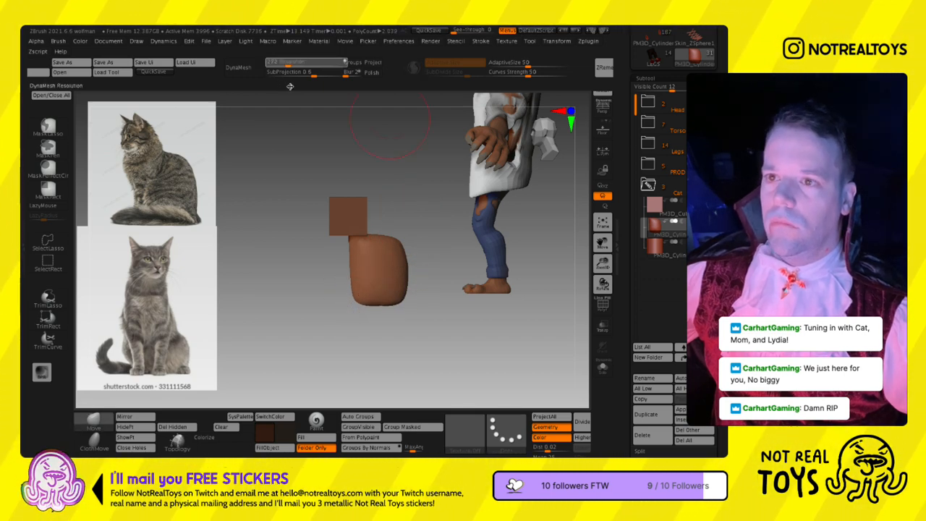
- Convert the cat's body block to DynaMesh and set the resolution to 40
click(244, 67)
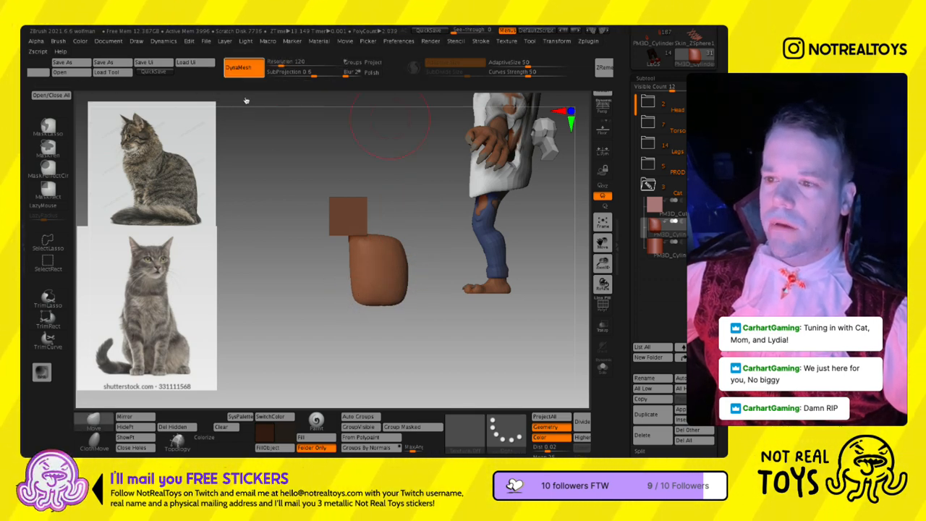
shift+right_drag(366, 285, 391, 287)
text(40)
key(Return)
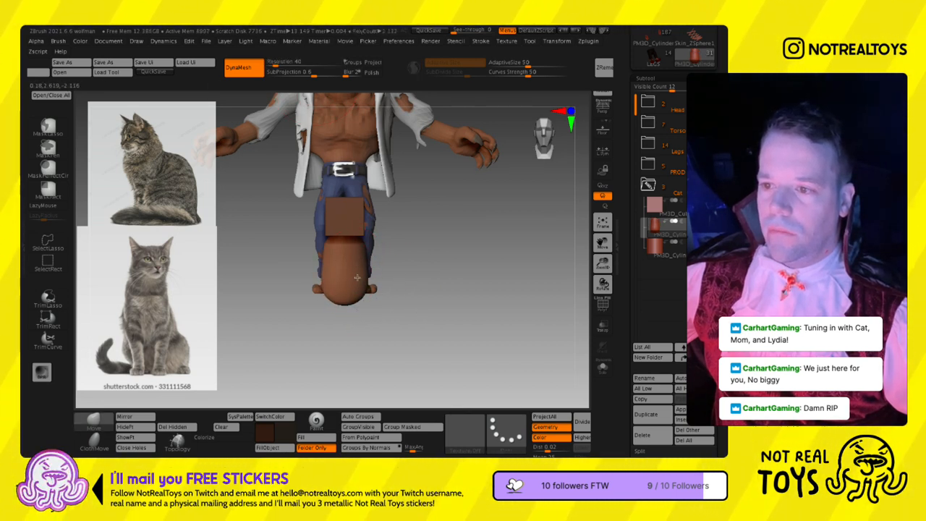
- Reshape the body block with the Move brush, sloping the back outward toward the rump and tapering the front, then smooth it
right_drag(356, 277, 318, 271)
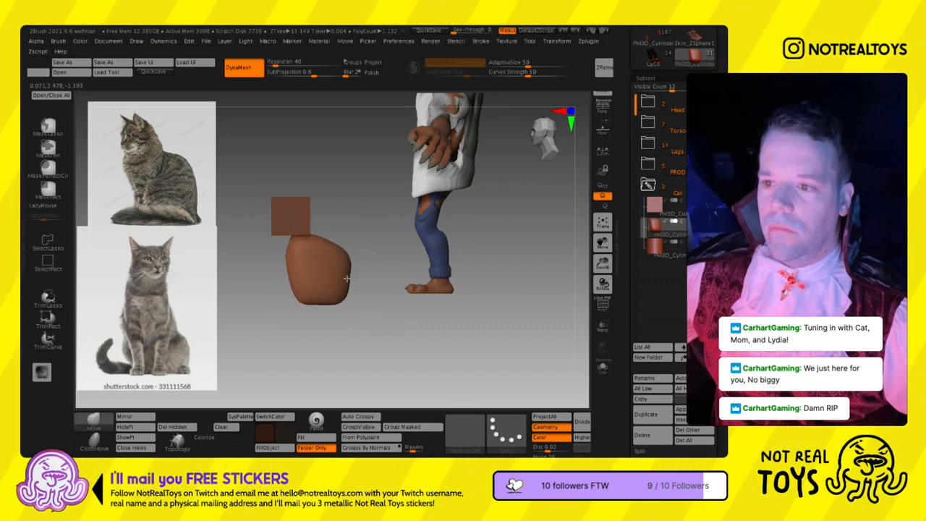
mouse_move(341, 271)
right_down()
mouse_move(397, 278)
mouse_move(359, 285)
right_up()
click(705, 165)
right_drag(413, 272, 347, 266)
key(s)
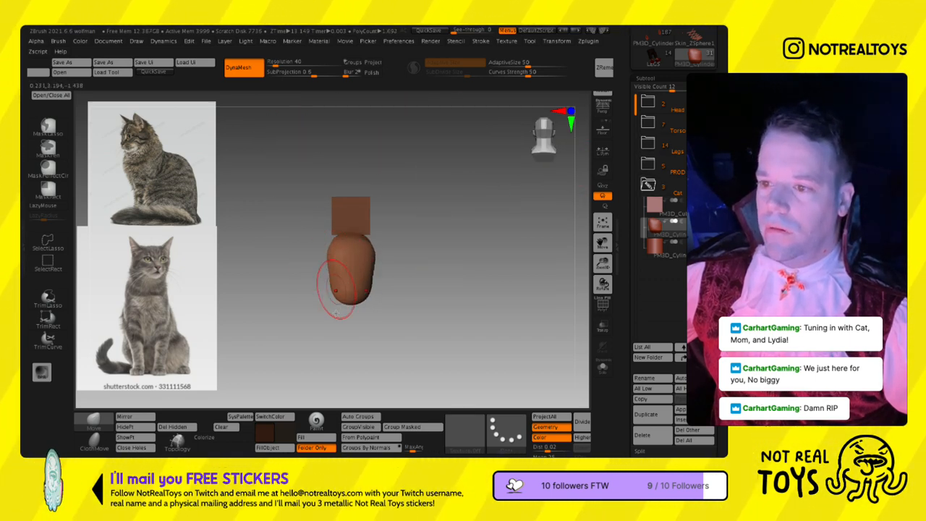
mouse_move(329, 316)
right_down()
mouse_move(361, 314)
mouse_move(307, 285)
mouse_move(323, 305)
right_up()
mouse_move(324, 304)
mouse_down()
mouse_move(342, 299)
mouse_move(336, 278)
mouse_up()
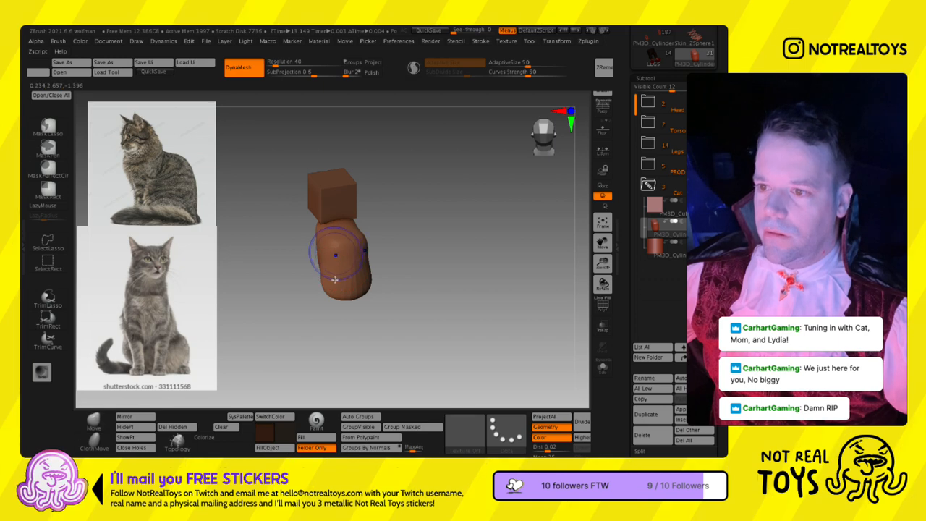
mouse_move(347, 268)
right_down()
mouse_move(379, 244)
mouse_move(463, 290)
right_up()
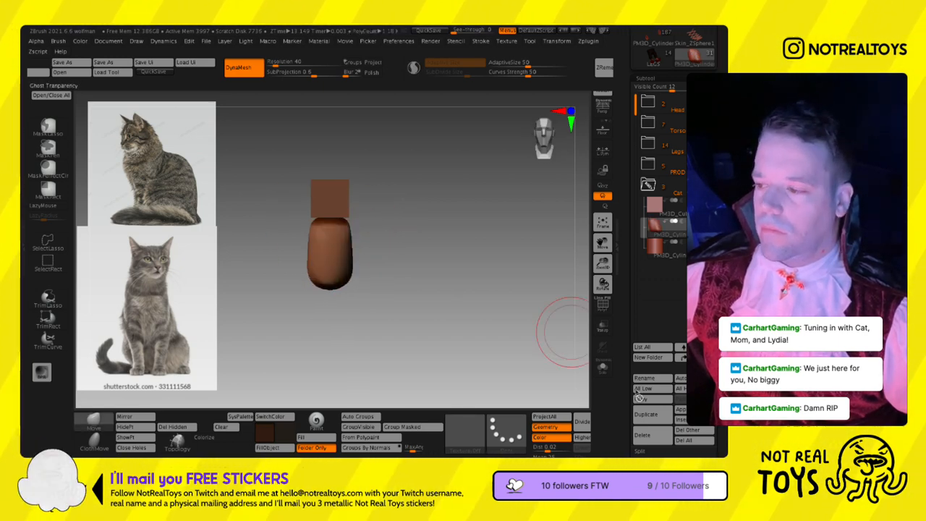
- Append a Sphere3D subtool and scale it down behind the cat's body for a haunch
click(681, 420)
click(432, 308)
click(681, 420)
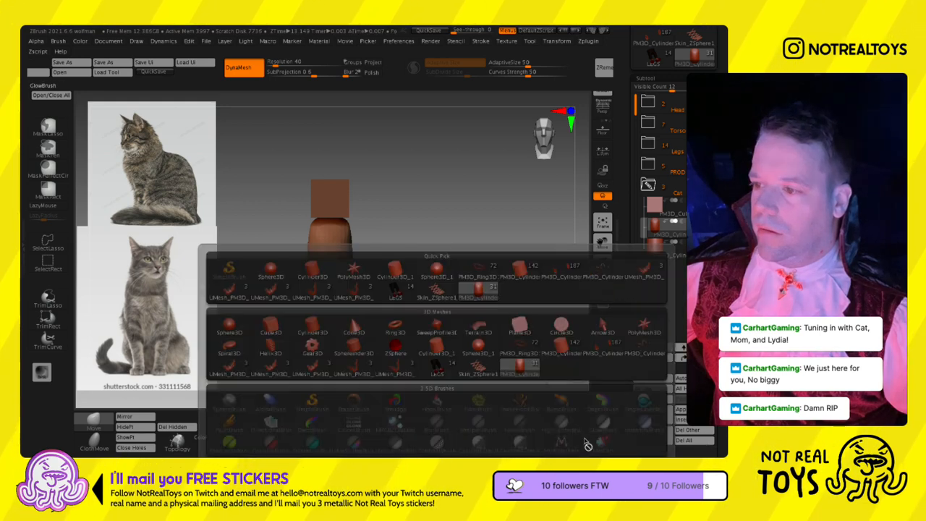
click(269, 274)
alt+right_drag(357, 221, 377, 291)
key(w)
shift+right_drag(415, 231, 390, 214)
drag(384, 172, 316, 349)
alt+right_drag(315, 349, 466, 264)
drag(429, 230, 400, 259)
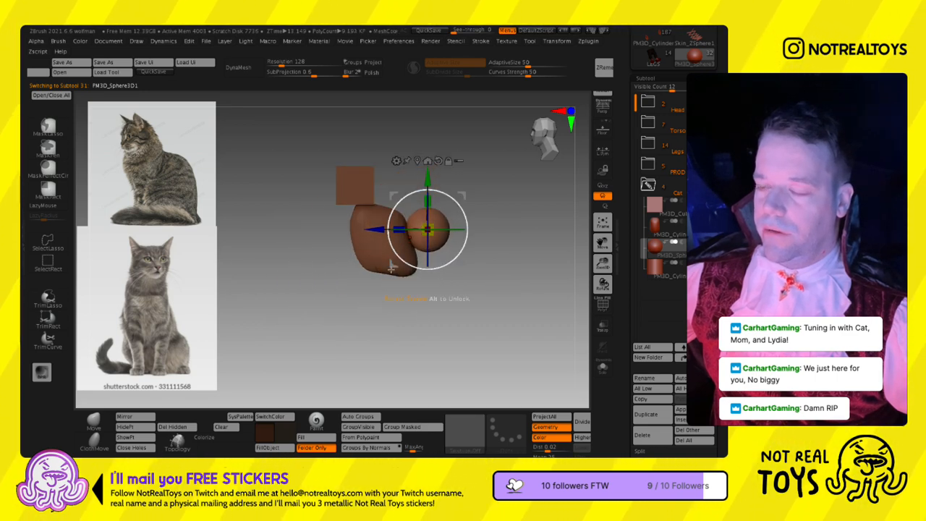
- Move the sphere onto the lower rear of the body and offset it sideways to one flank
shift+right_drag(399, 259, 428, 257)
drag(432, 265, 469, 241)
shift+right_drag(469, 243, 442, 242)
drag(462, 235, 427, 247)
shift+right_drag(427, 247, 467, 253)
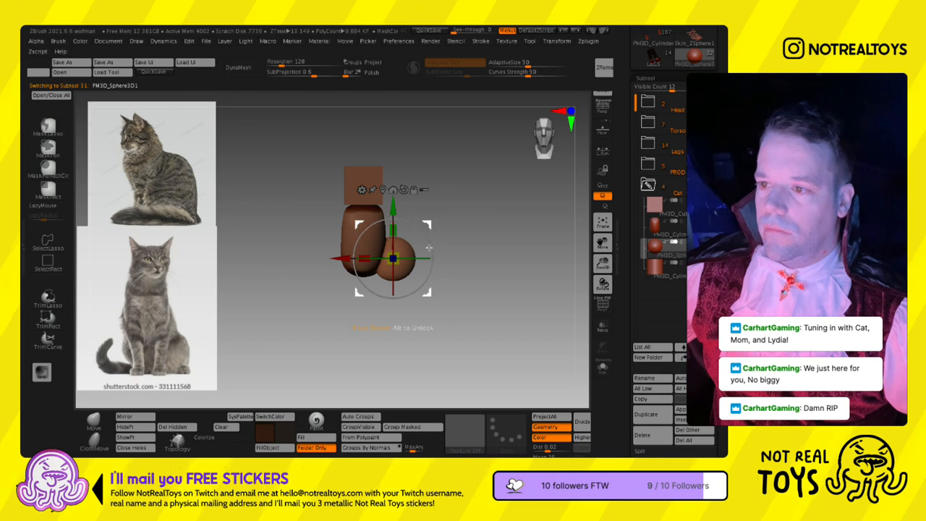
- Mirror the haunch sphere across the X axis, merged into one subtool, and turn on symmetry for sculpting
click(134, 416)
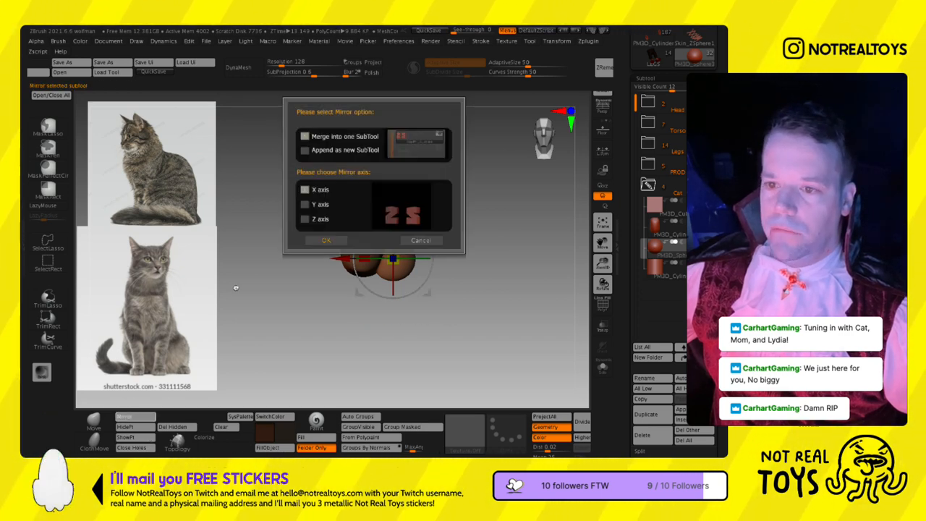
click(320, 241)
shift+right_drag(436, 281, 427, 293)
drag(427, 249, 417, 247)
key(ctrl+z)
key(x)
key(q)
shift+right_drag(422, 248, 396, 262)
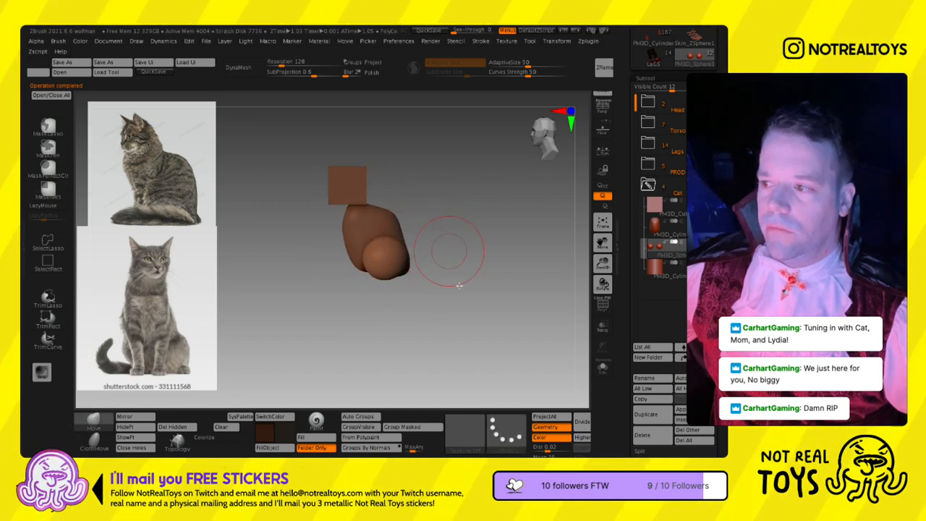
- Convert the mirrored spheres to DynaMesh at resolution 48 and pull them into taller haunches with the Move brush
click(239, 68)
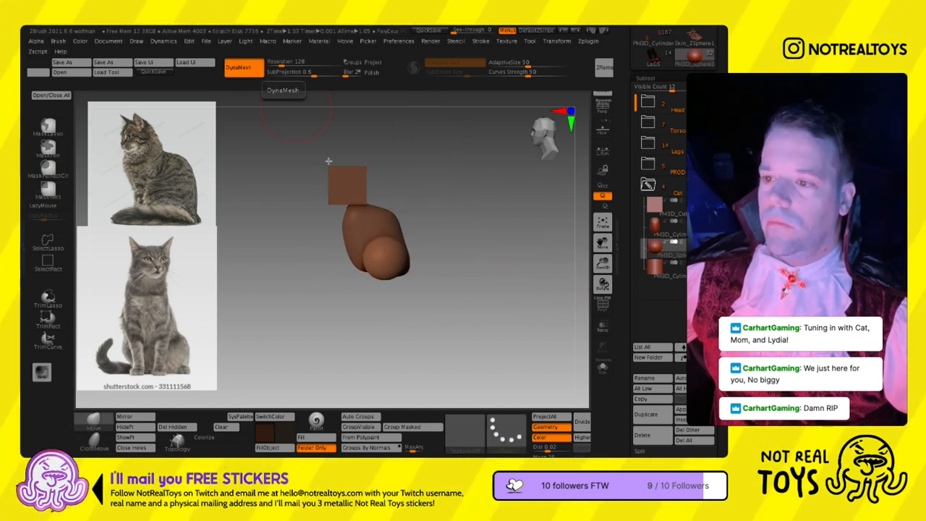
text(60)
key(Return)
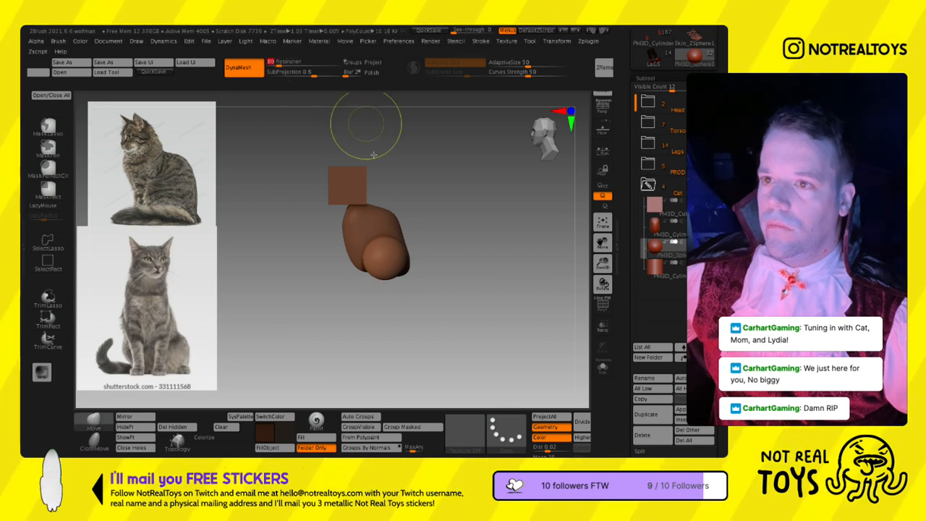
shift+right_drag(401, 269, 409, 264)
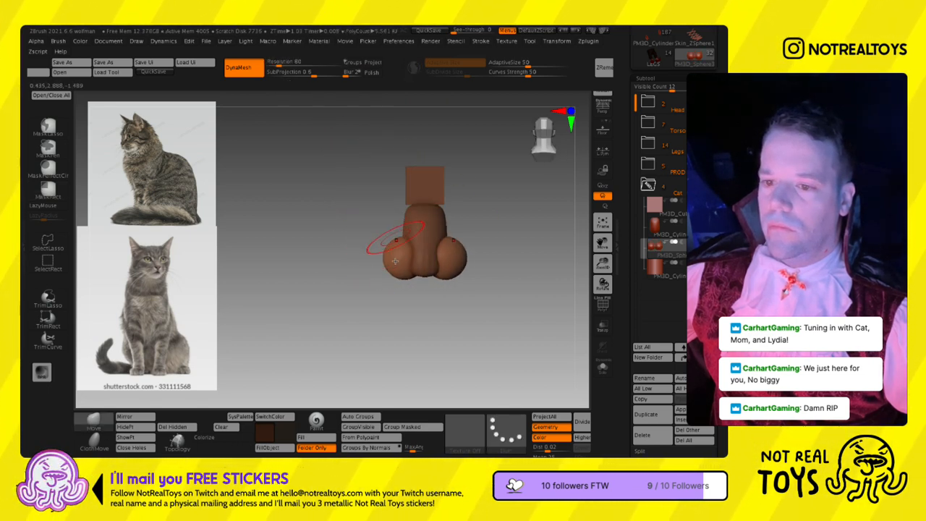
mouse_move(406, 253)
right_down()
mouse_move(408, 295)
mouse_move(365, 280)
right_up()
drag(284, 65, 286, 88)
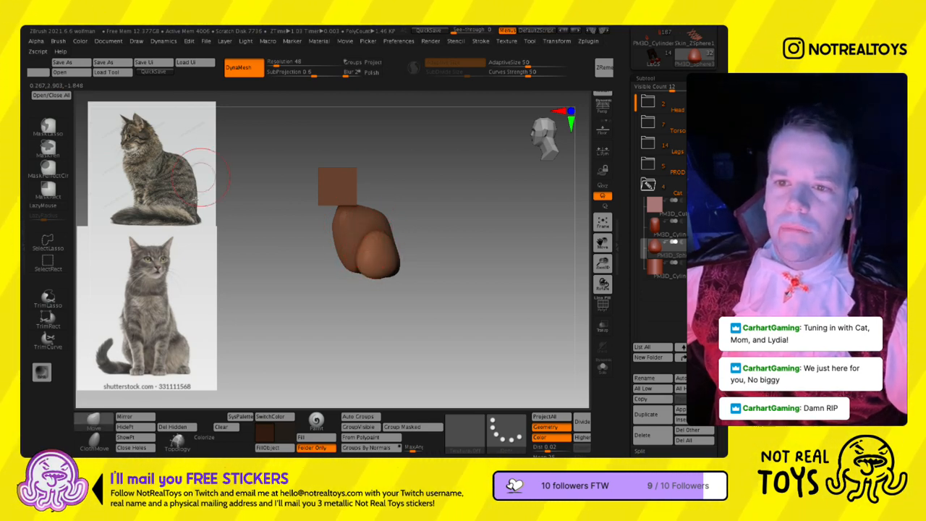
- Enlarge the side-view cat reference in Spotlight and reposition it above the front view
key(shift+z)
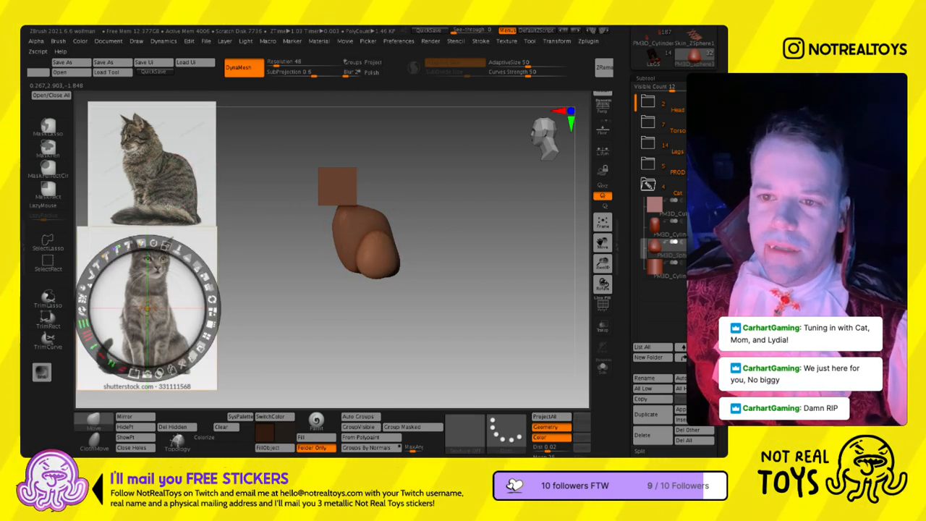
click(167, 208)
drag(187, 119, 212, 136)
drag(191, 193, 202, 171)
key(z)
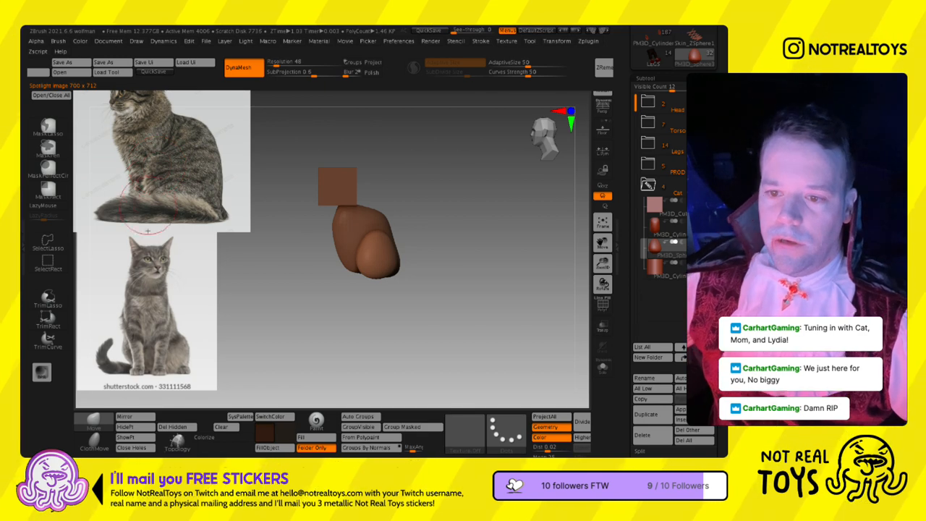
- Fit the haunches around the body and pull a hind foot forward from the base of each with the Move brush
drag(392, 327, 397, 231)
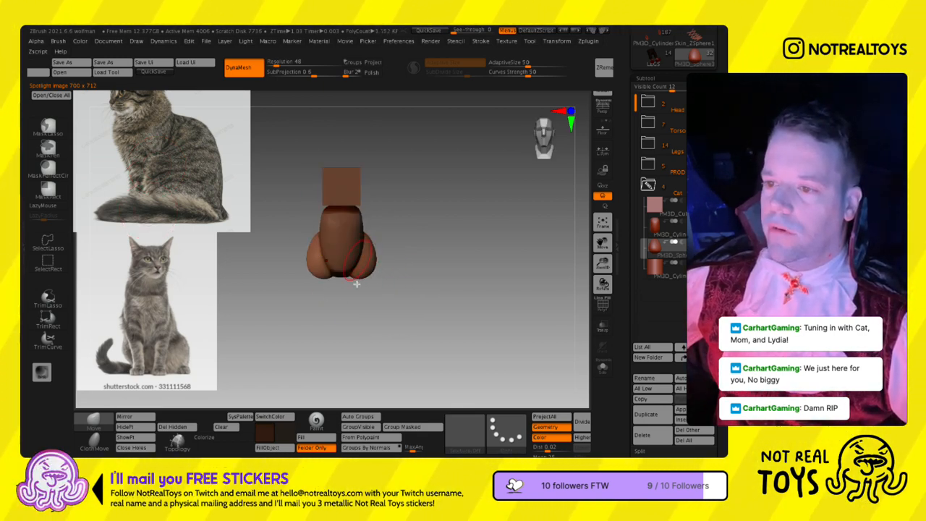
ctrl+right_drag(383, 246, 359, 306)
drag(359, 307, 364, 165)
alt+drag(379, 247, 411, 227)
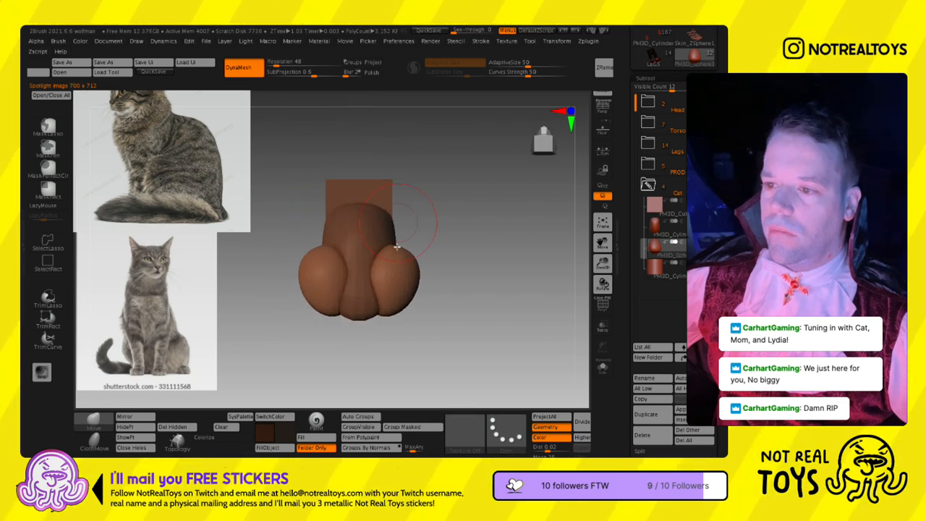
drag(397, 292, 393, 233)
right_drag(394, 232, 335, 279)
alt+right_drag(335, 279, 393, 324)
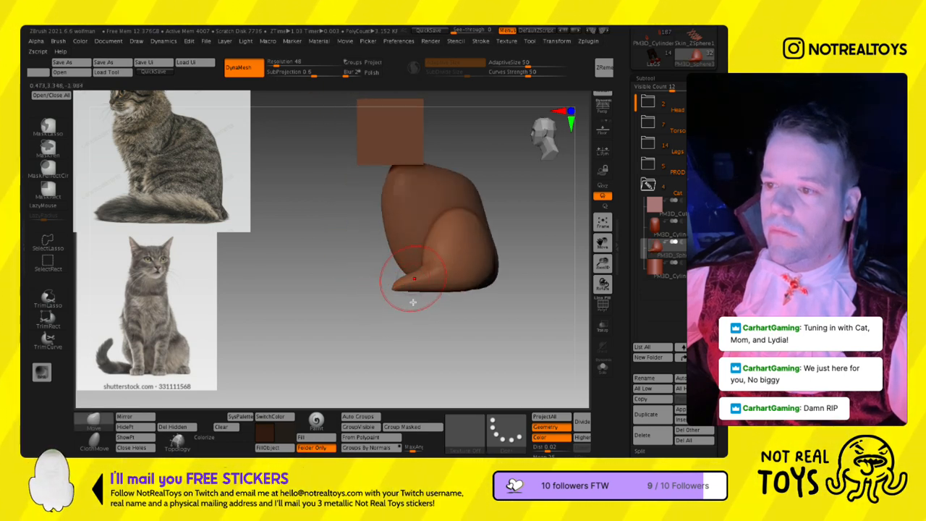
- Widen and lengthen the hind feet with the Move brush, shaping them from the side and top
mouse_move(385, 304)
right_down()
mouse_move(405, 298)
mouse_move(401, 277)
mouse_move(407, 382)
right_up()
ctrl+drag(445, 330, 428, 252)
ctrl+click(438, 271)
key(w)
key(q)
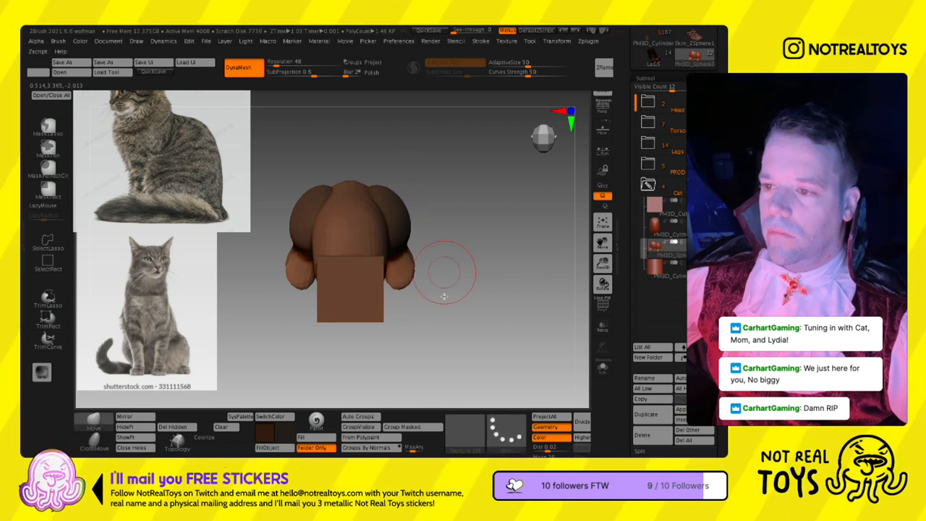
ctrl+drag(442, 294, 450, 306)
right_drag(443, 310, 427, 254)
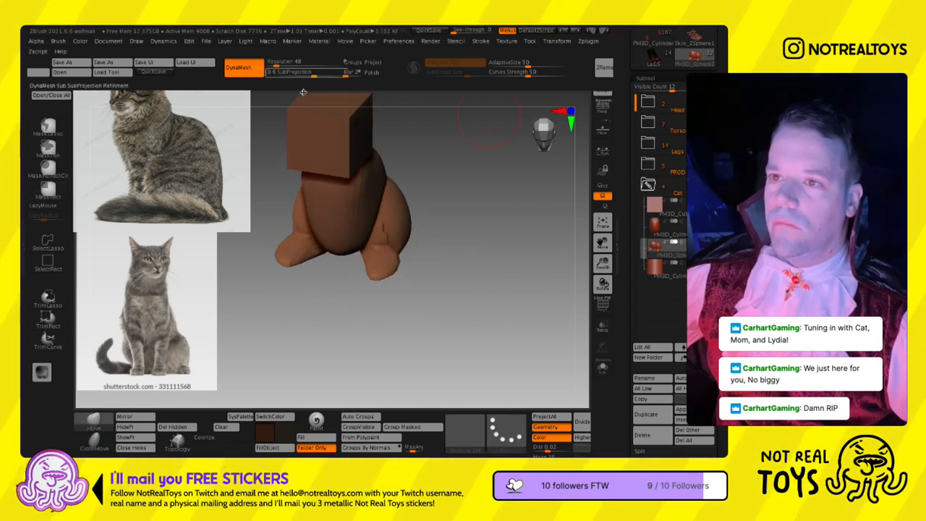
- Raise the haunches' DynaMesh resolution to 96 and thicken the hind feet with the Inflate brush
click(279, 66)
ctrl+drag(453, 187, 455, 217)
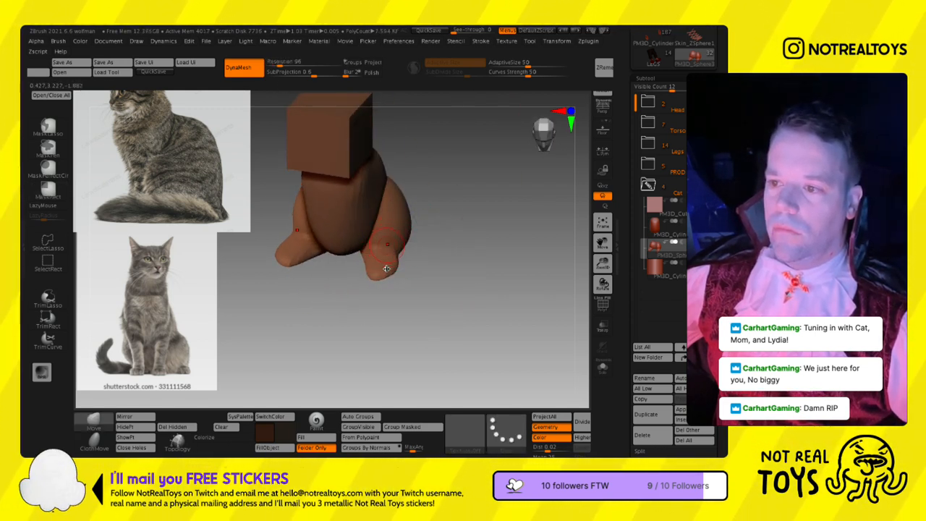
ctrl+drag(310, 371, 291, 397)
drag(178, 442, 442, 442)
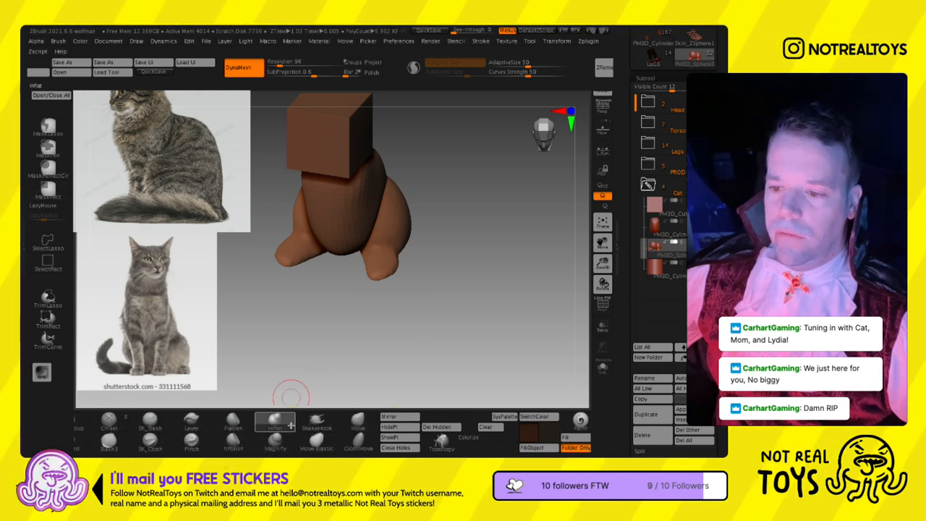
drag(394, 288, 396, 317)
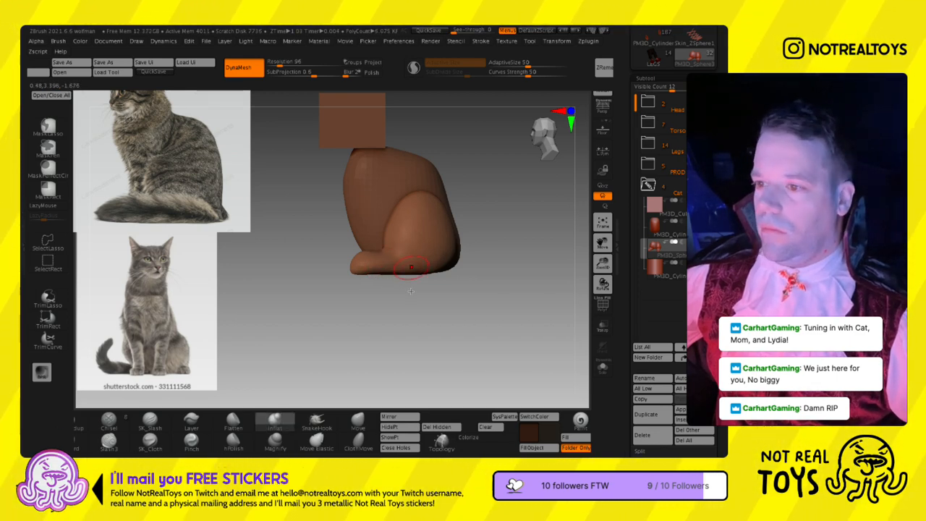
shift+drag(403, 289, 491, 321)
- Refine the side profile of the haunches and hind feet with the Move brush
click(358, 421)
drag(319, 262, 377, 280)
drag(499, 250, 358, 245)
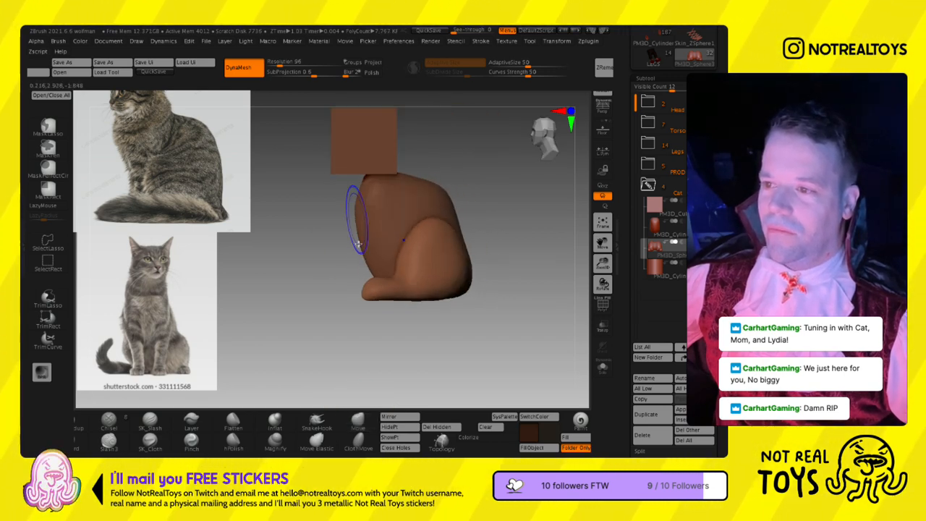
- Select the body subtool and reshape its back, chest and neck with the Move brush to match the sitting pose
click(654, 234)
mouse_move(414, 232)
alt+right_down()
mouse_move(437, 259)
mouse_move(426, 232)
mouse_move(387, 227)
mouse_move(383, 246)
mouse_move(392, 248)
alt+right_up()
key(s)
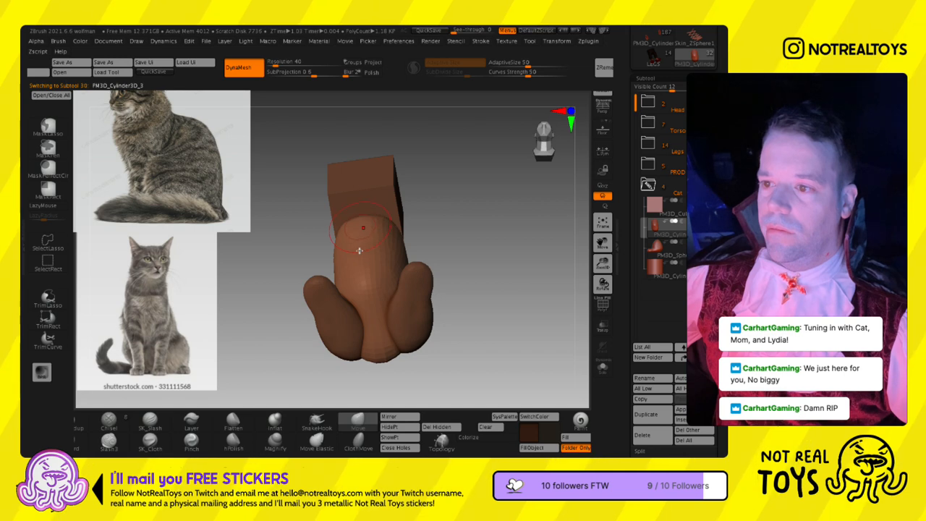
right_drag(352, 312, 356, 343)
right_drag(534, 168, 506, 174)
key(f)
ctrl+right_drag(410, 258, 411, 254)
alt+right_drag(410, 254, 465, 242)
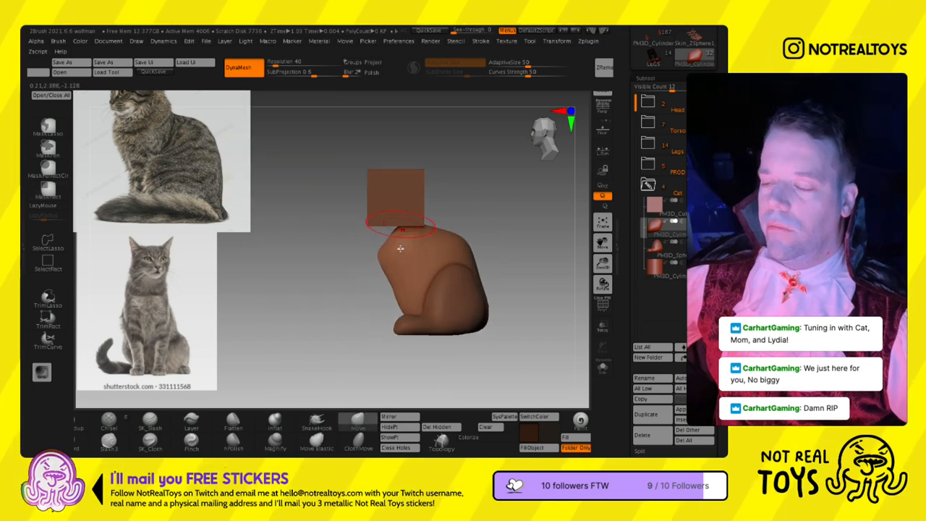
right_drag(403, 259, 458, 217)
- Smooth the head cube into a rounded block and convert it to DynaMesh at resolution 64
alt+click(383, 223)
right_drag(383, 222, 405, 220)
mouse_move(407, 220)
shift+mouse_down()
mouse_move(409, 195)
mouse_move(386, 236)
mouse_move(421, 207)
shift+mouse_up()
key(ctrl+z)
key(s)
mouse_move(439, 201)
right_down()
mouse_move(395, 211)
mouse_move(507, 268)
mouse_move(489, 235)
mouse_move(476, 263)
right_up()
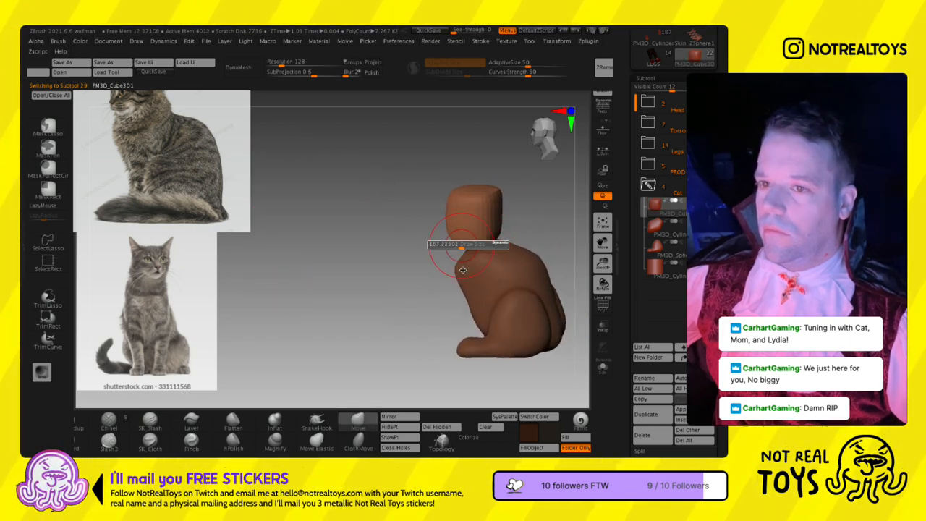
right_drag(460, 262, 414, 273)
click(243, 71)
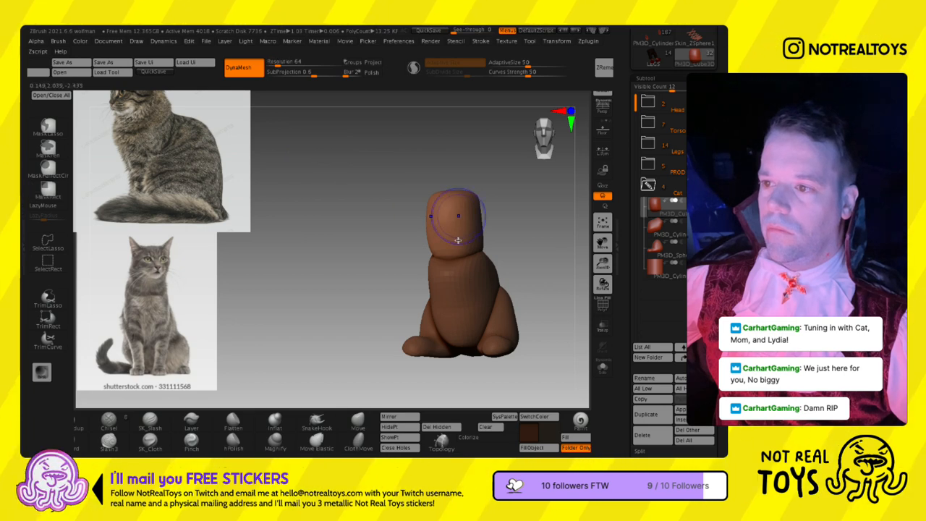
mouse_move(466, 264)
right_down()
mouse_move(453, 244)
mouse_move(273, 233)
right_up()
- Shrink the side-view cat reference in Spotlight and move it so the whole cat is visible
key(z)
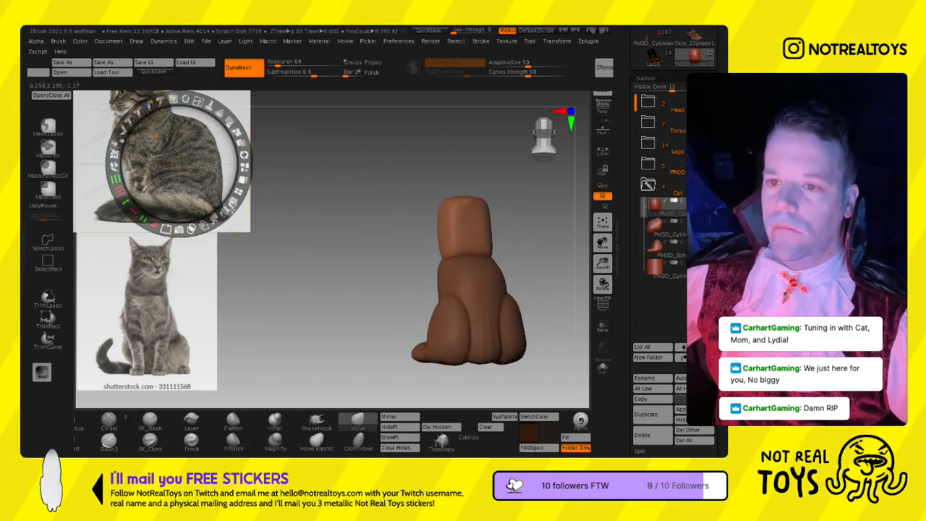
drag(197, 101, 175, 100)
drag(181, 156, 177, 169)
key(z)
- Pull a muzzle out of the lower front of the head with the Move brush and smooth it into the face
mouse_move(466, 232)
right_down()
mouse_move(453, 234)
mouse_move(472, 232)
mouse_move(445, 221)
mouse_move(470, 217)
mouse_move(490, 196)
mouse_move(419, 232)
mouse_move(414, 303)
mouse_move(434, 309)
mouse_move(410, 297)
right_up()
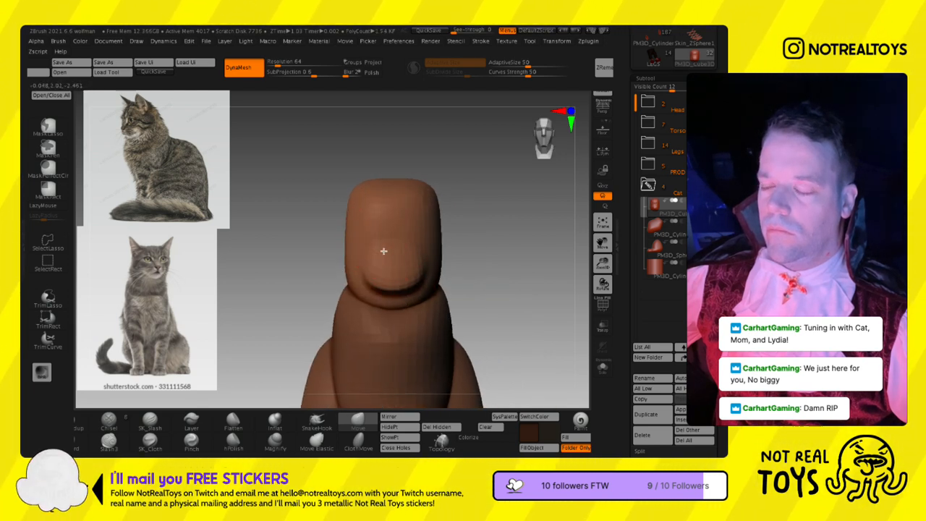
right_drag(384, 252, 378, 251)
right_drag(397, 306, 397, 319)
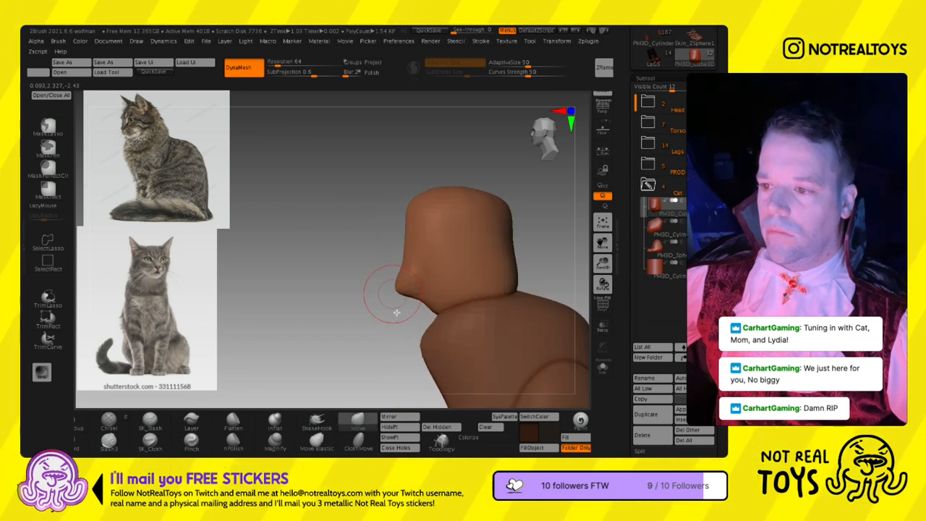
right_drag(405, 286, 366, 235)
key(s)
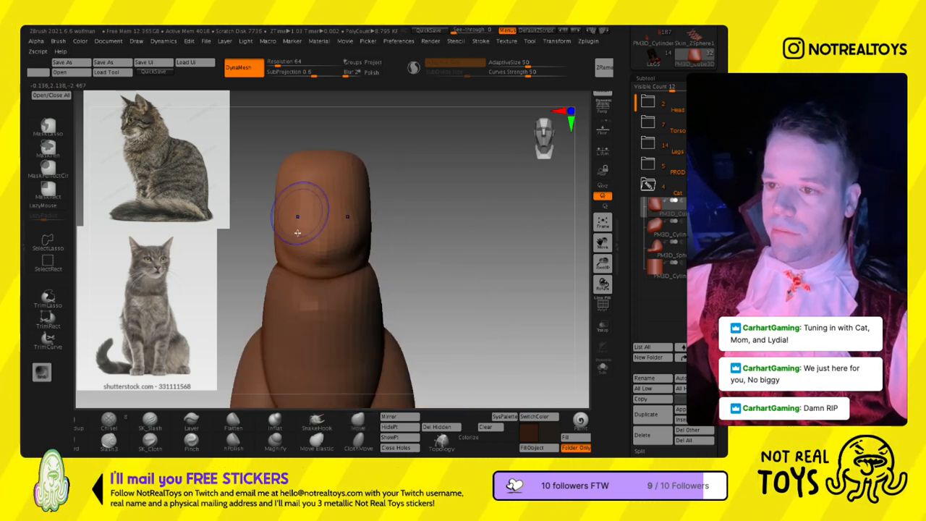
mouse_move(345, 255)
right_down()
mouse_move(413, 215)
mouse_move(394, 209)
mouse_move(403, 202)
mouse_move(391, 226)
right_up()
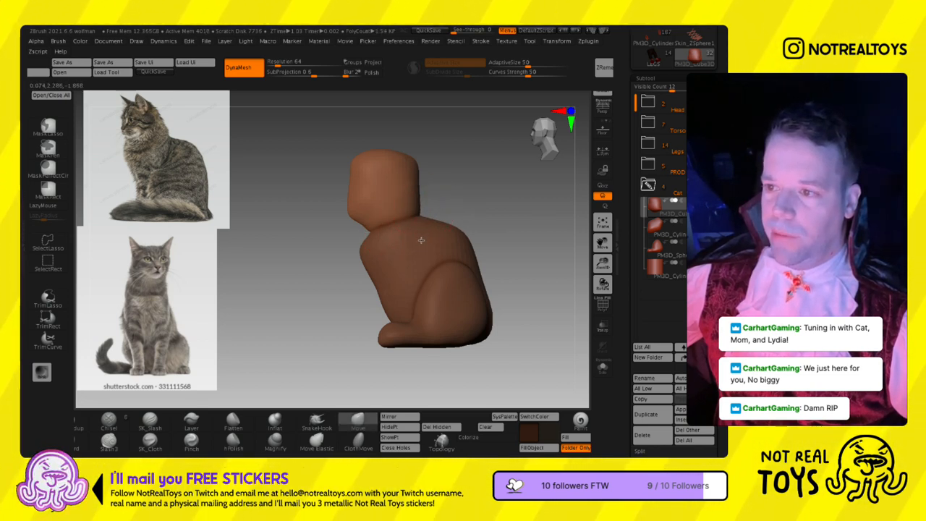
- Select the body subtool and set its DynaMesh resolution to 88
alt+right_drag(377, 284, 338, 289)
mouse_move(338, 290)
shift+right_down()
mouse_move(409, 281)
mouse_move(368, 287)
mouse_move(399, 277)
shift+right_up()
key(s)
key(s)
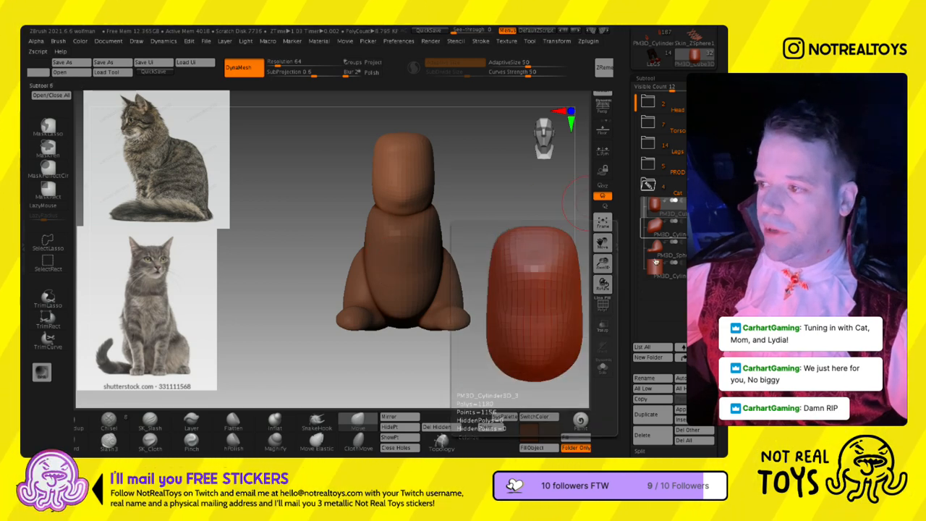
click(655, 266)
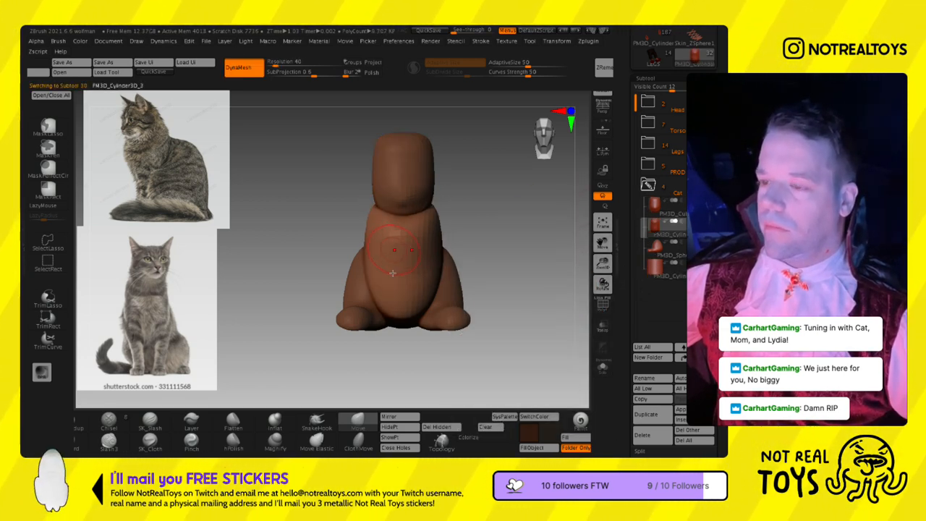
right_drag(370, 263, 397, 267)
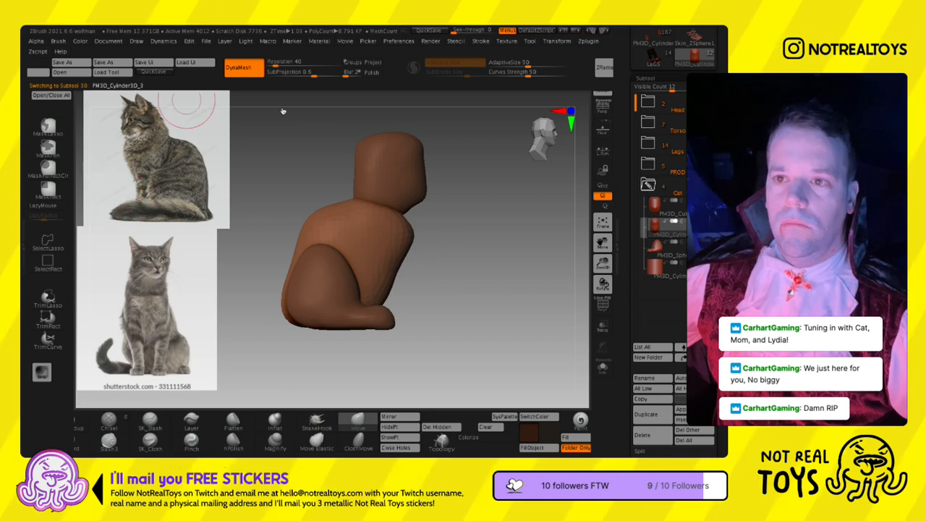
text(88)
key(Return)
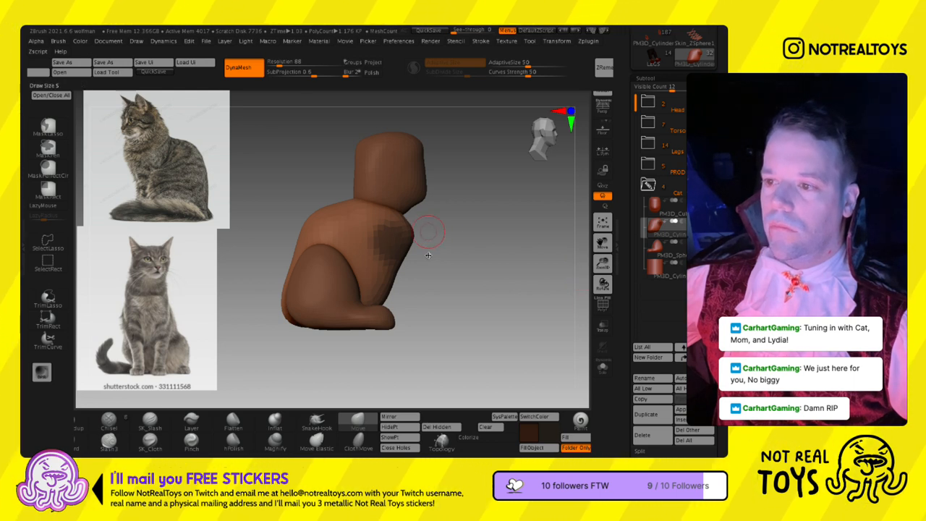
- Try to pull front legs out of a masked patch on the body's shoulders with the gizmo
key(ctrl+z)
key(s)
click(405, 243)
ctrl+drag(395, 238, 394, 246)
shift+right_drag(390, 264, 428, 271)
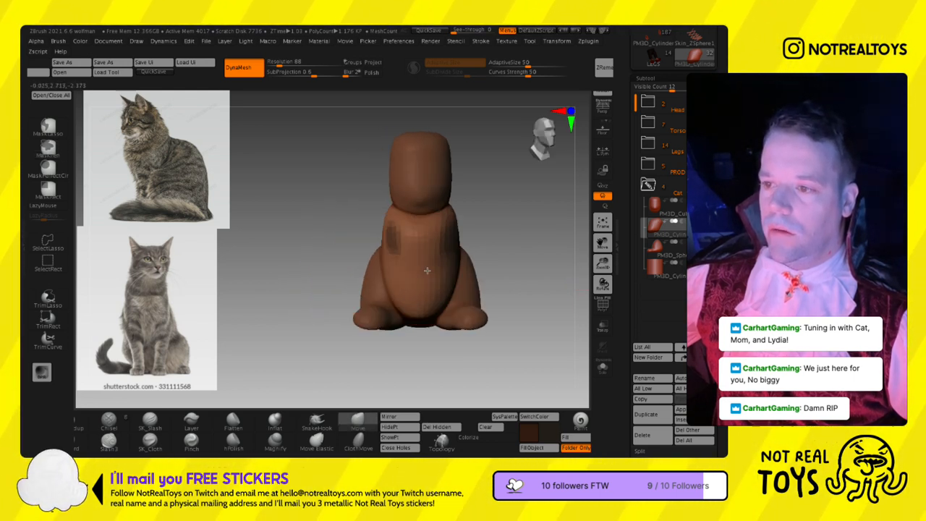
ctrl+click(499, 279)
key(w)
drag(420, 214, 420, 296)
key(q)
right_drag(510, 268, 476, 269)
ctrl+drag(495, 244, 510, 252)
shift+right_drag(516, 254, 452, 311)
key(ctrl+z)
key(ctrl+z)
key(ctrl+z)
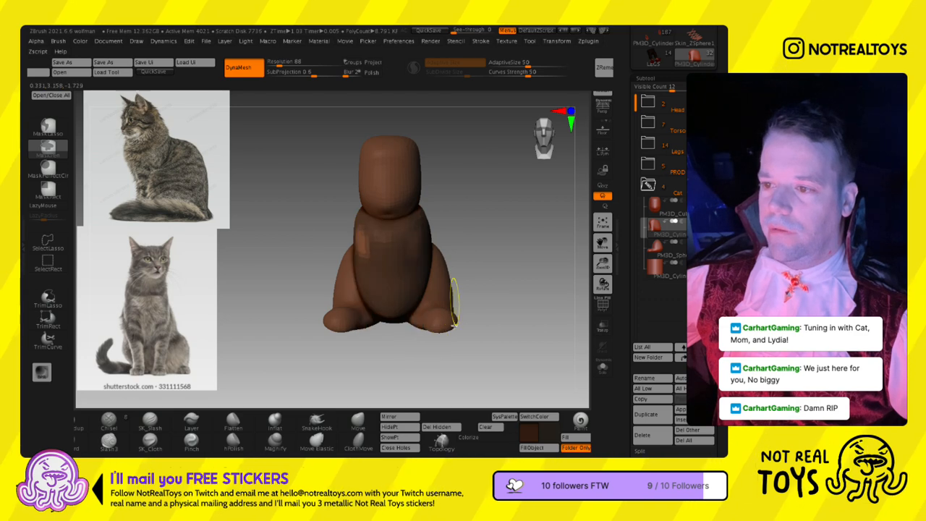
ctrl+drag(490, 253, 569, 292)
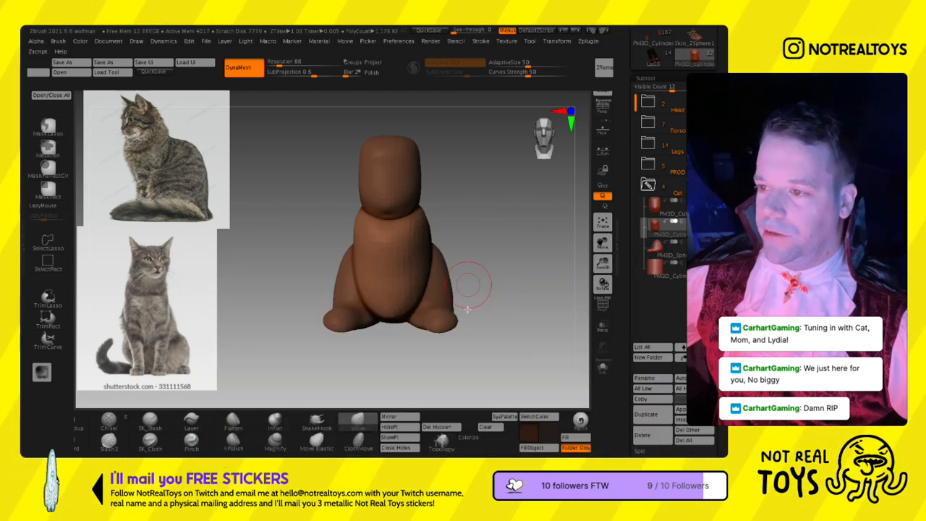
- Append a new cylinder subtool and move it into the Cat folder
click(682, 410)
click(579, 347)
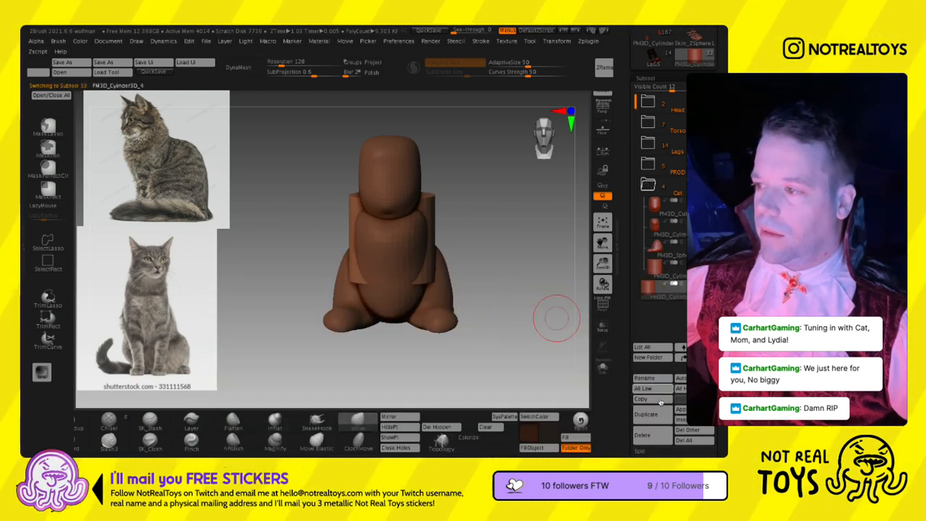
drag(662, 295, 656, 271)
key(Up)
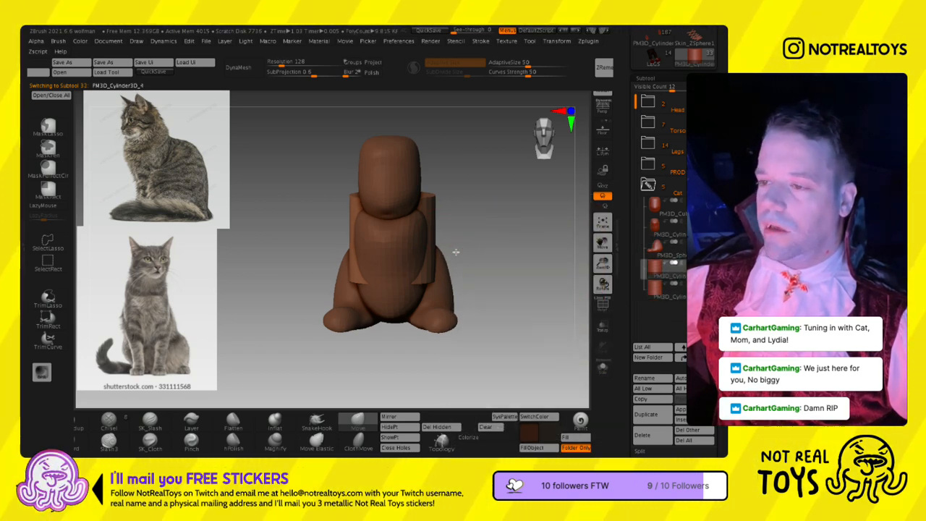
- Scale the new cylinder down to a slim front-leg shape and place it beside the chest
shift+drag(461, 252, 418, 246)
key(w)
drag(476, 231, 349, 152)
drag(349, 225, 332, 246)
drag(377, 172, 414, 185)
key(ctrl+z)
right_drag(410, 212, 353, 215)
drag(414, 183, 481, 205)
right_drag(478, 226, 481, 243)
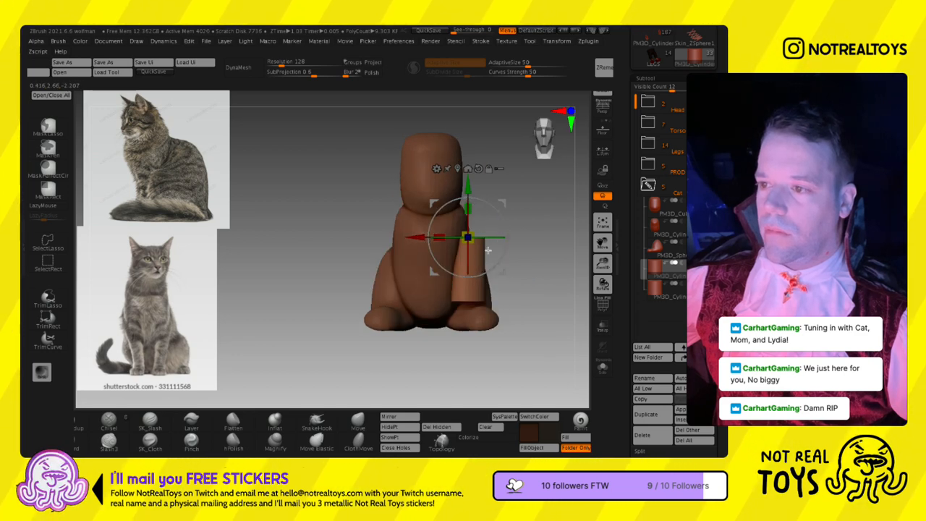
- Position the leg cylinder under the chest down to ground level and taper its top with the Move brush
drag(477, 255, 494, 233)
shift+right_drag(495, 233, 476, 228)
drag(487, 231, 476, 239)
right_drag(476, 239, 485, 231)
drag(485, 230, 441, 229)
key(q)
right_drag(501, 245, 480, 241)
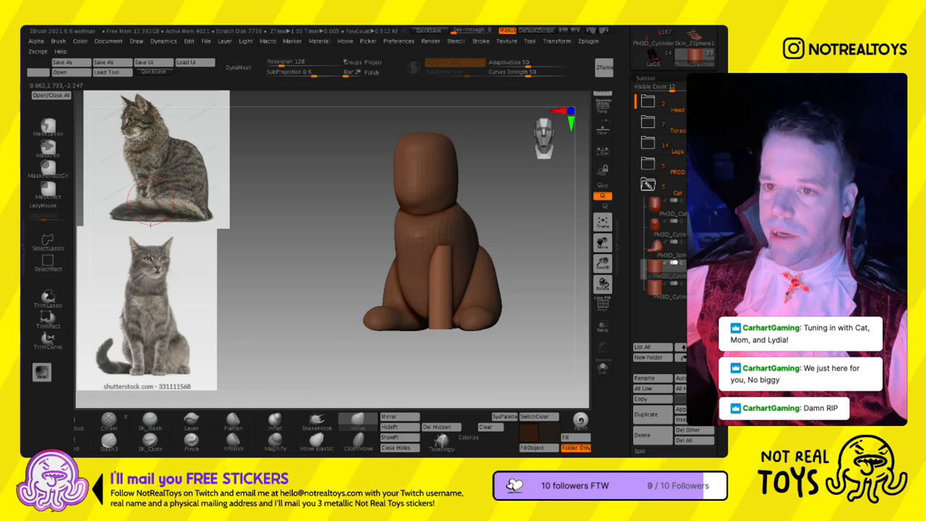
right_drag(387, 253, 327, 256)
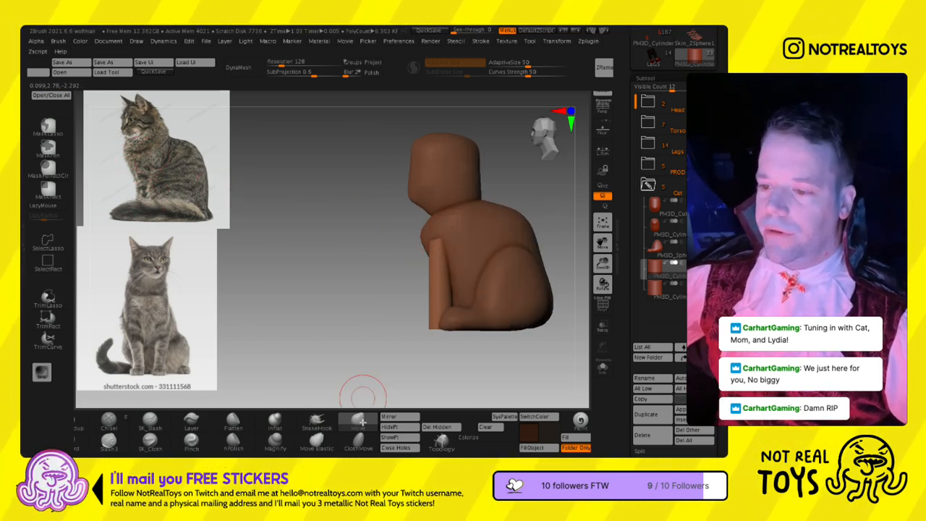
- Mirror the front leg to the other side of the body
click(389, 417)
click(325, 241)
right_drag(374, 295, 444, 264)
key(s)
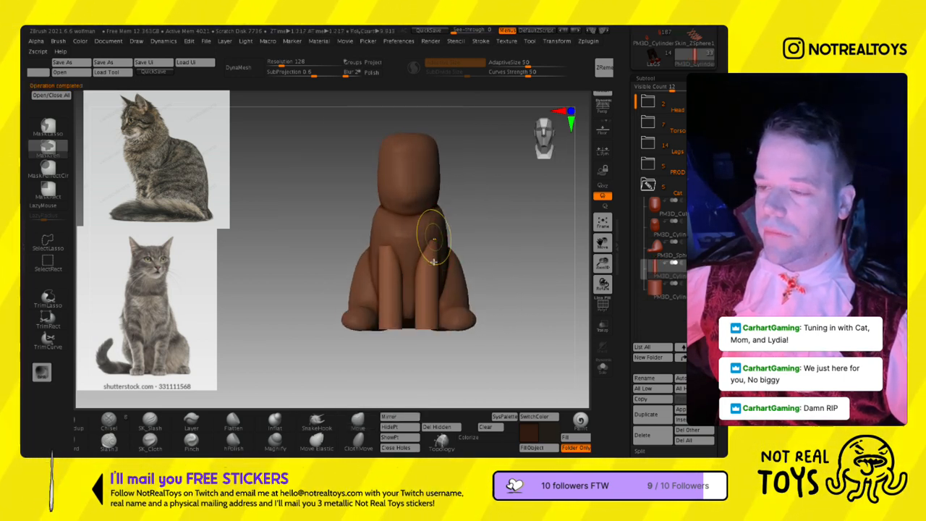
- Convert the front legs to DynaMesh at resolution 128 and shape their shoulders and rounded ends with the Move brush
right_drag(444, 268, 425, 265)
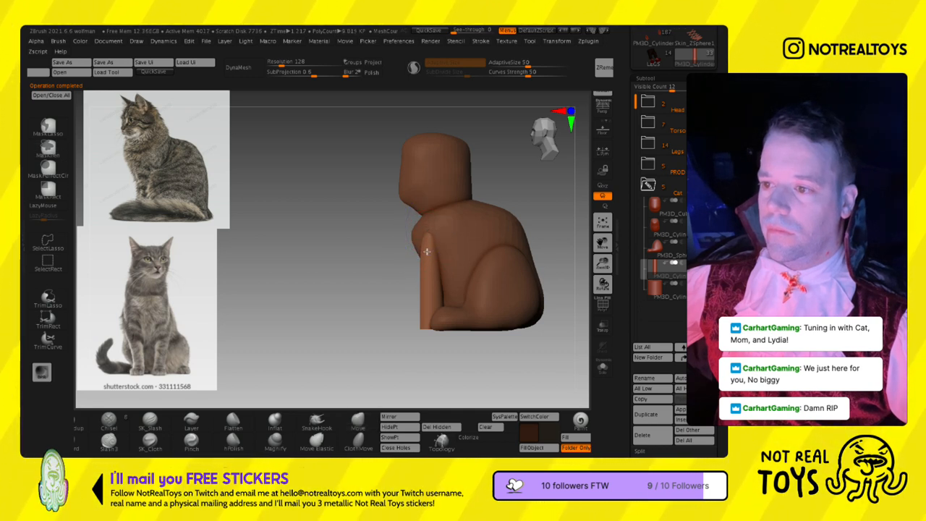
click(243, 68)
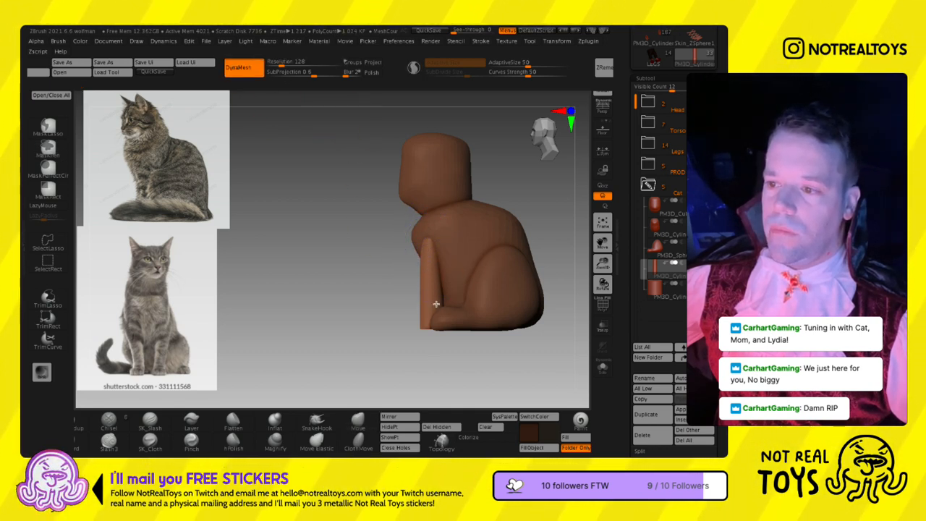
right_drag(370, 232, 430, 278)
mouse_move(431, 372)
right_down()
mouse_move(391, 355)
mouse_move(425, 326)
right_up()
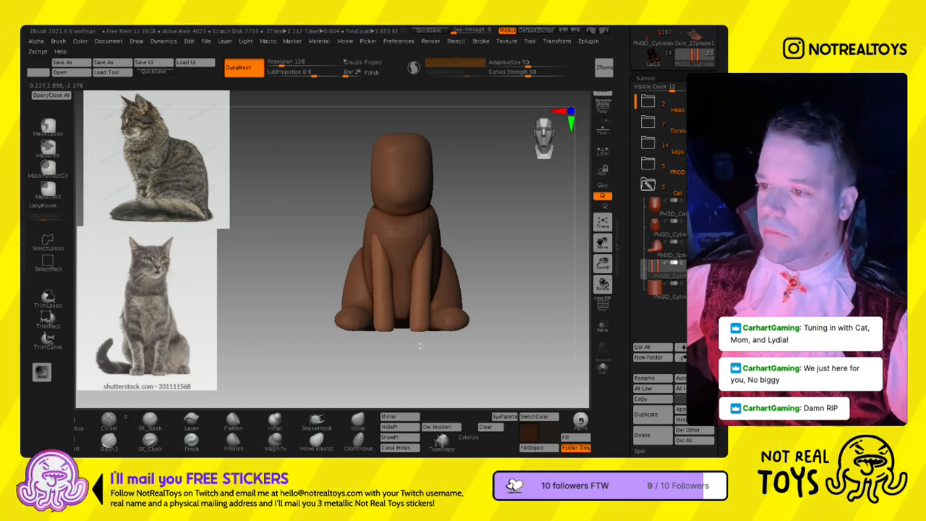
right_drag(435, 311, 405, 316)
- Select the hind-leg subtool and reshape the thighs and heels with the Move brush
alt+click(488, 299)
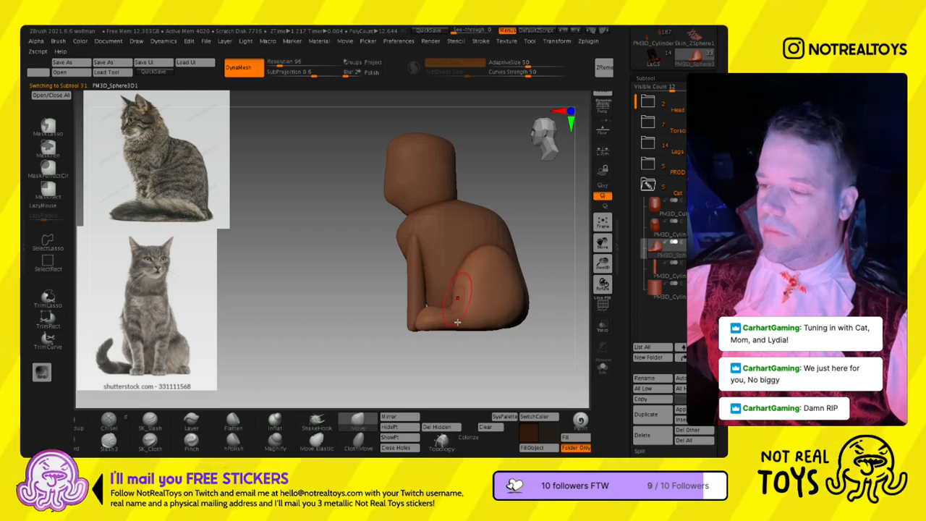
mouse_move(495, 340)
right_down()
mouse_move(462, 317)
mouse_move(468, 323)
right_up()
mouse_move(468, 320)
mouse_down()
mouse_move(458, 304)
mouse_move(475, 298)
mouse_up()
right_drag(463, 301, 480, 295)
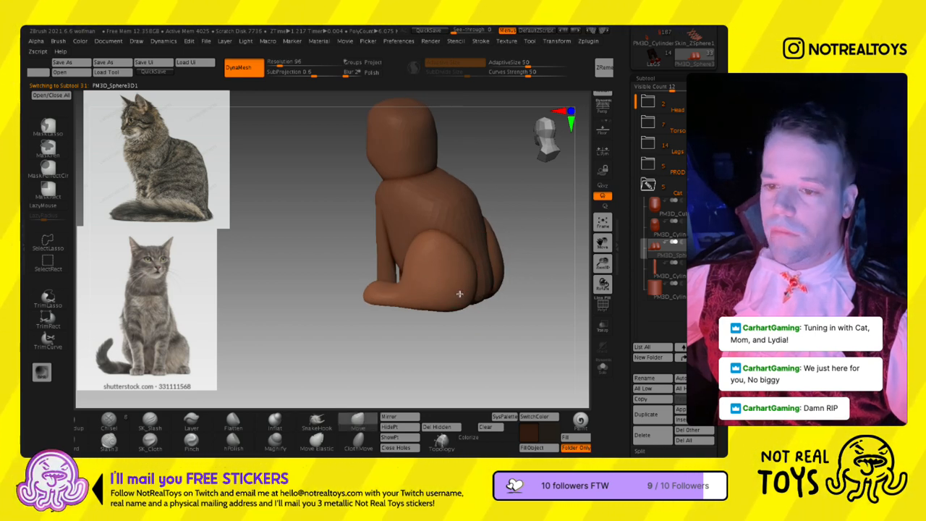
right_drag(470, 282, 564, 217)
- Select the body, adjust its lower back with the Move brush and rebuild it with DynaMesh at resolution 144
click(653, 232)
right_drag(508, 276, 483, 284)
key(s)
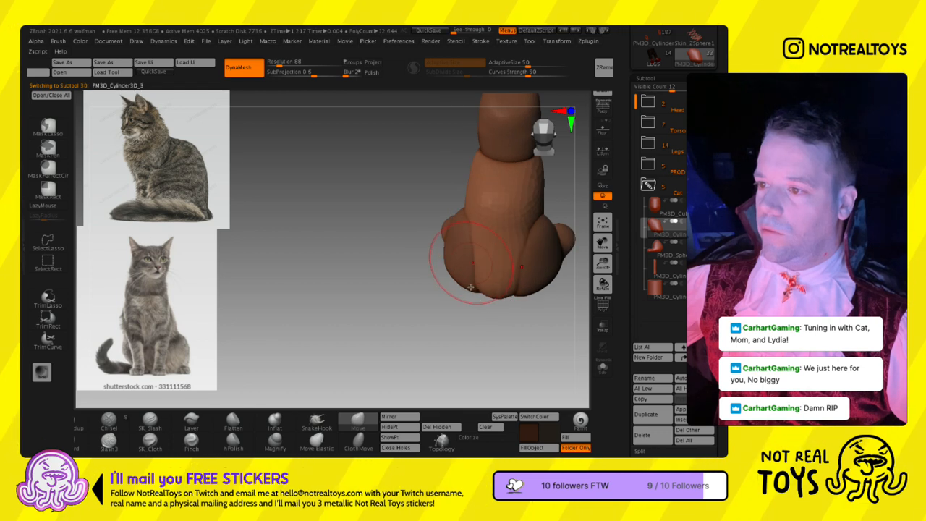
right_drag(468, 251, 462, 217)
drag(280, 88, 283, 89)
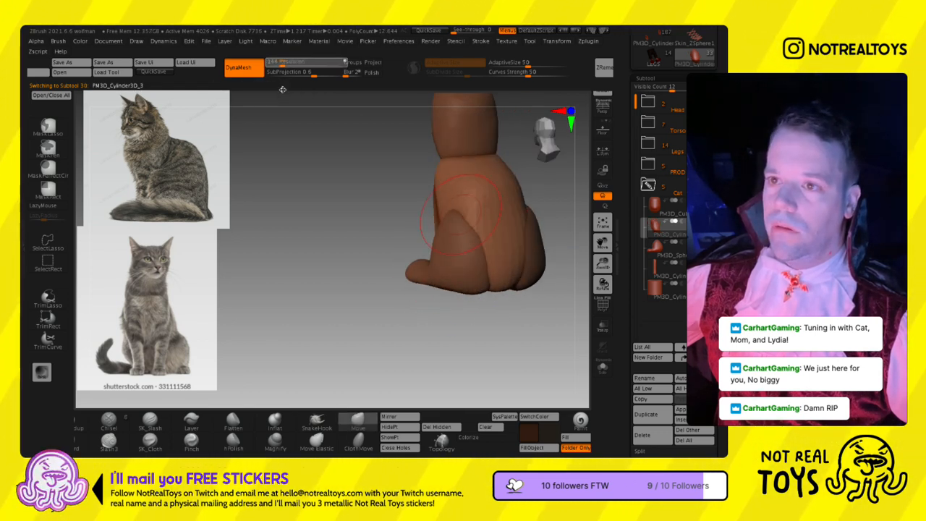
alt+right_drag(449, 252, 437, 295)
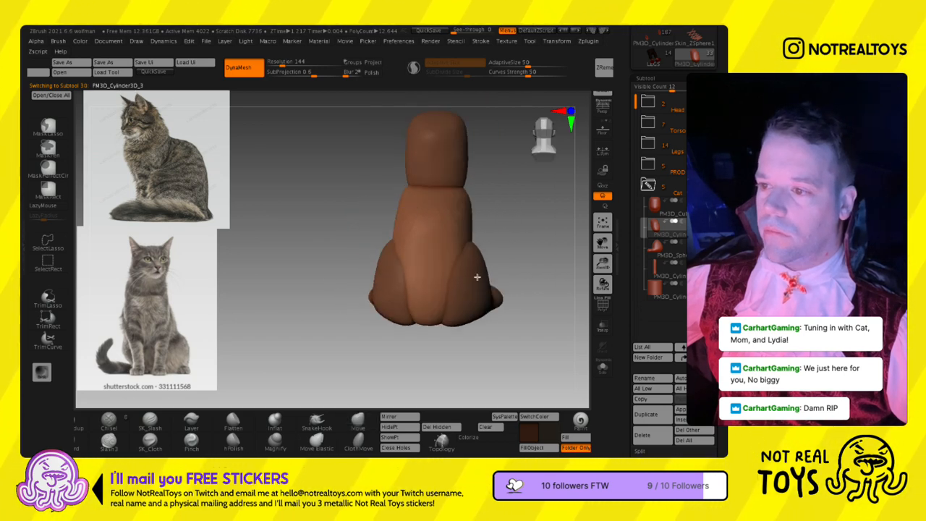
- Refine the body's back, sides and chest around the legs with the Move brush
right_drag(460, 265, 413, 303)
ctrl+drag(381, 230, 421, 316)
mouse_move(434, 312)
right_down()
mouse_move(481, 273)
mouse_move(389, 251)
mouse_move(401, 225)
right_up()
key(s)
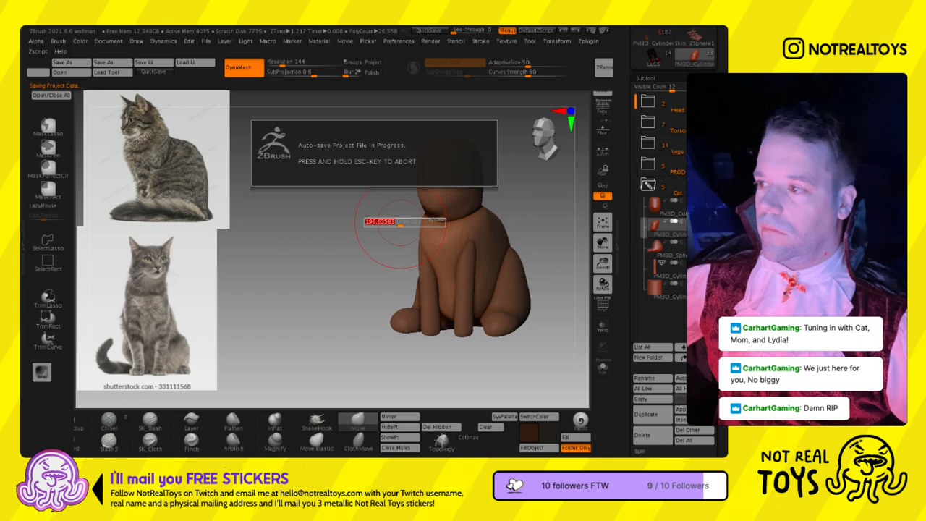
key(Escape)
mouse_move(448, 327)
right_down()
mouse_move(451, 207)
mouse_move(435, 374)
mouse_move(412, 200)
mouse_move(362, 220)
right_up()
key(s)
ctrl+right_drag(361, 220, 376, 311)
- Select and solo the front legs, and mask everything except their bottom ends
right_drag(376, 311, 499, 353)
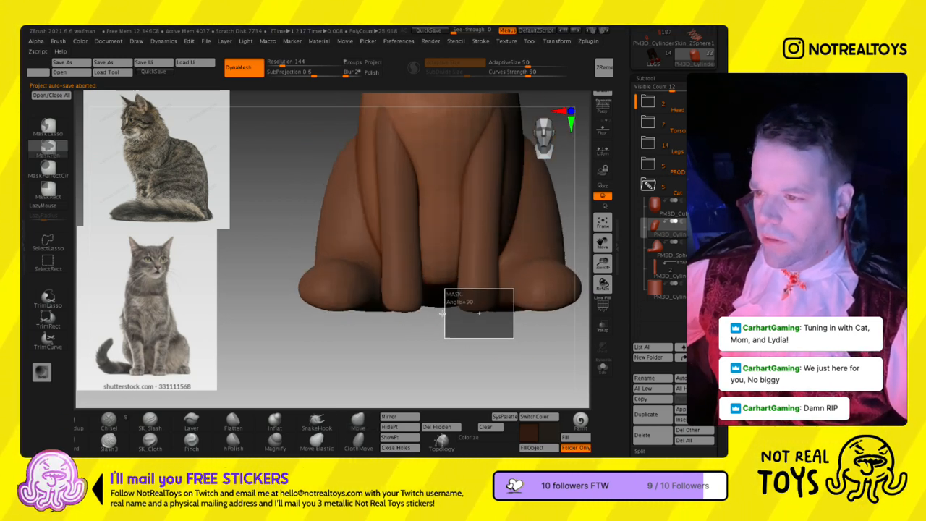
ctrl+drag(447, 311, 452, 316)
right_drag(469, 325, 425, 328)
click(603, 367)
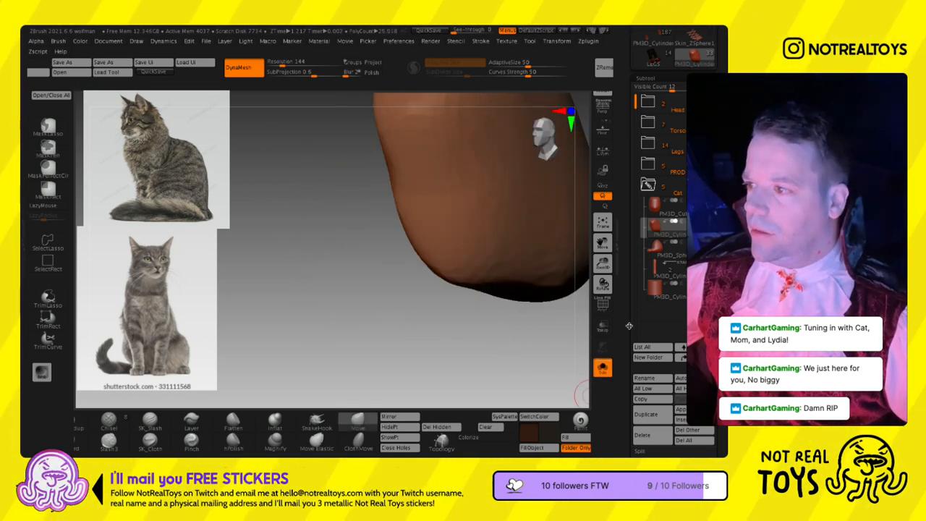
click(651, 269)
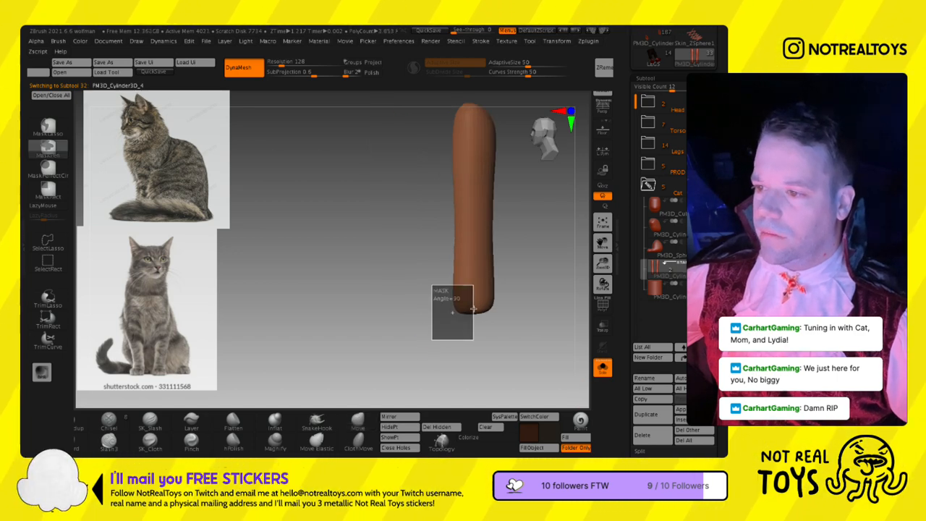
ctrl+drag(457, 312, 456, 311)
ctrl+click(455, 310)
key(w)
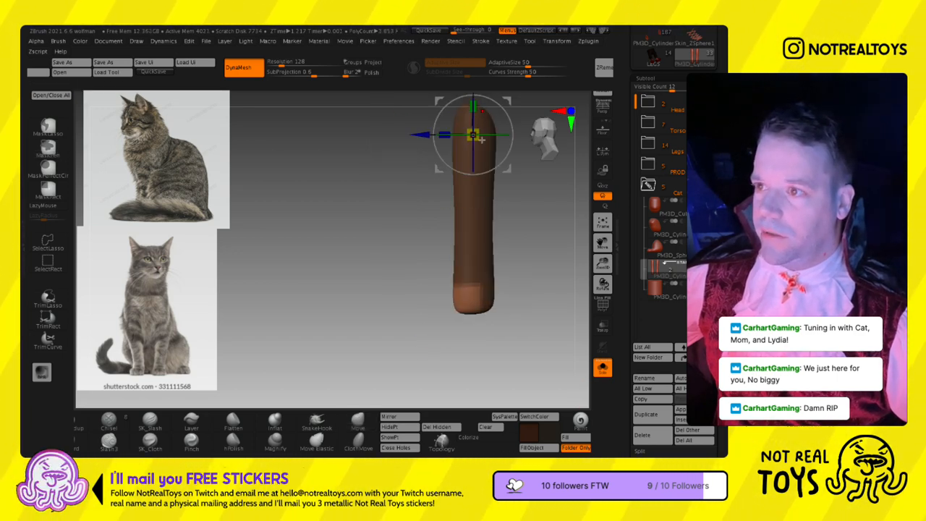
- Try to pull the unmasked leg bottoms forward into paws with the gizmo
alt+right_drag(483, 130, 479, 161)
click(458, 98)
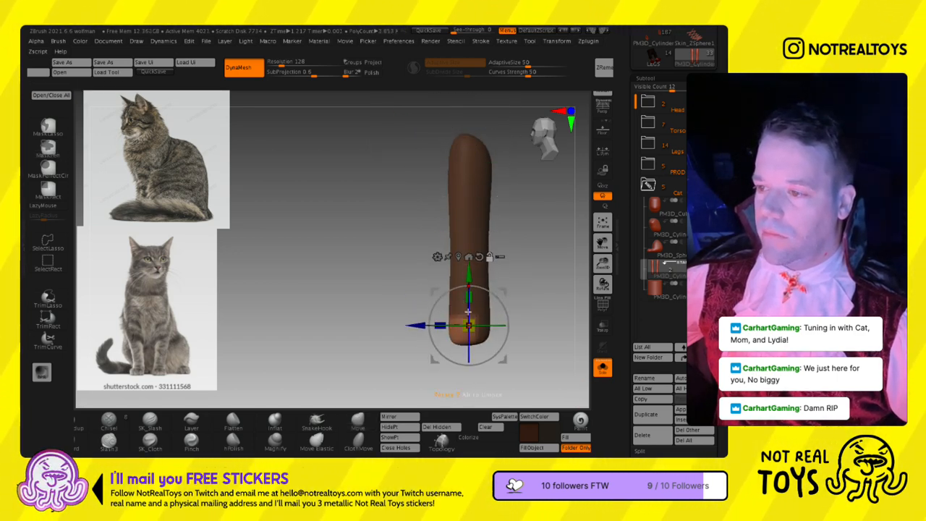
mouse_move(423, 346)
mouse_down()
mouse_move(394, 355)
mouse_move(348, 347)
mouse_up()
key(q)
right_drag(346, 350, 376, 356)
key(ctrl+z)
key(ctrl+z)
key(ctrl+z)
key(ctrl+z)
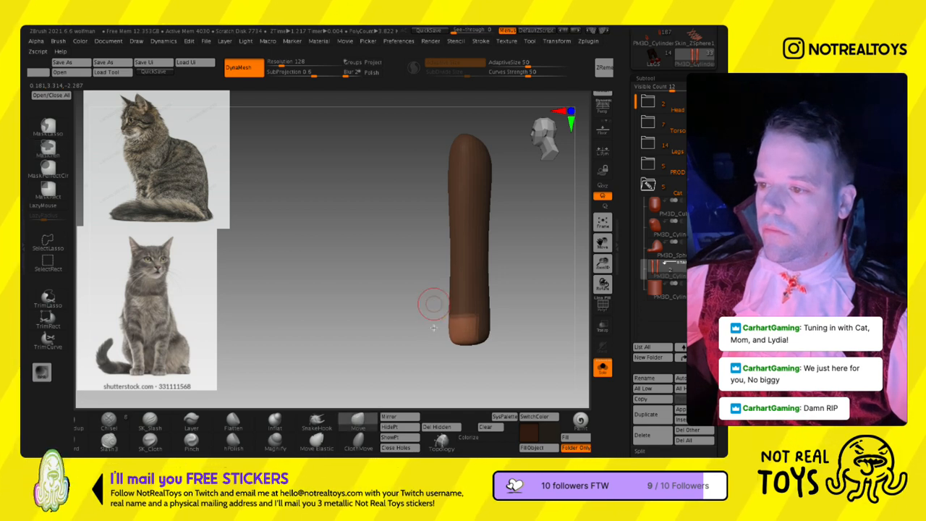
- Extend the unmasked front of the leg bottoms, clear the mask and rebuild the legs with DynaMesh at resolution 216
key(w)
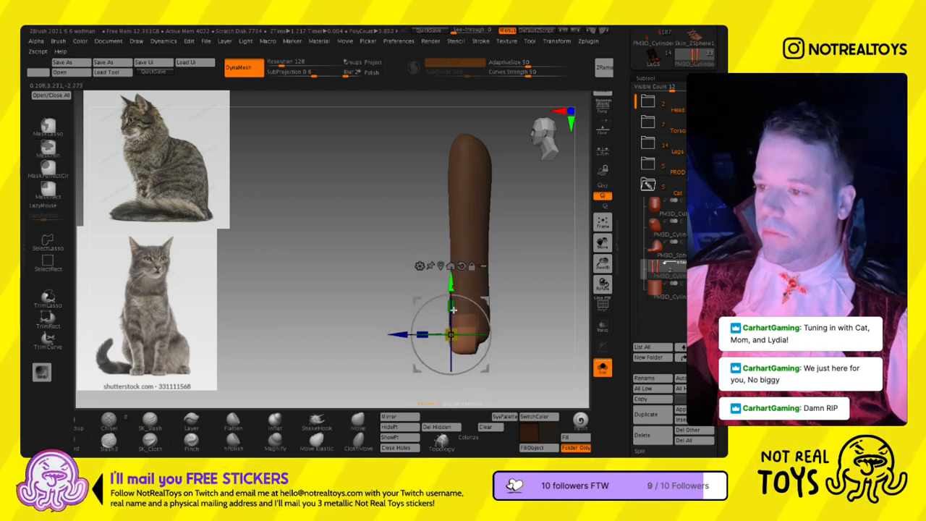
mouse_move(488, 302)
mouse_down()
mouse_move(464, 303)
mouse_move(527, 316)
mouse_move(517, 322)
mouse_move(527, 324)
mouse_up()
key(q)
click(285, 65)
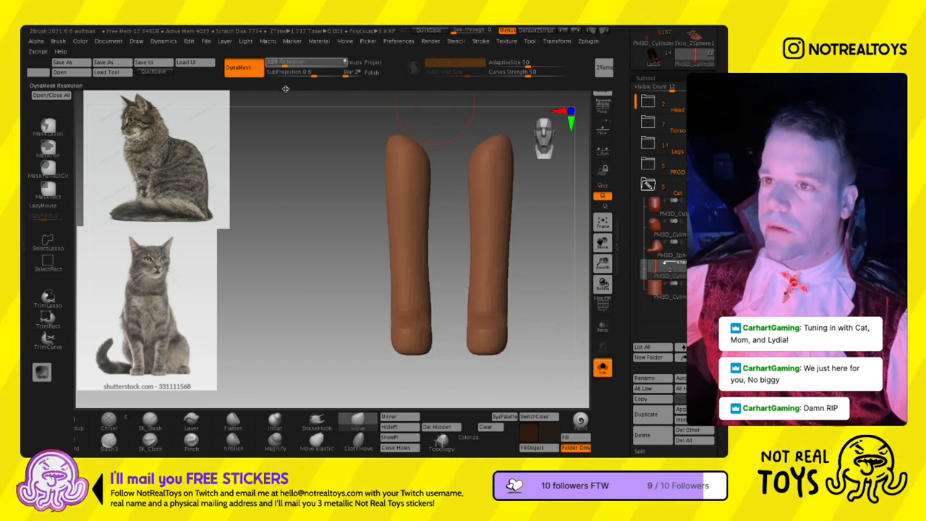
ctrl+drag(325, 198, 350, 227)
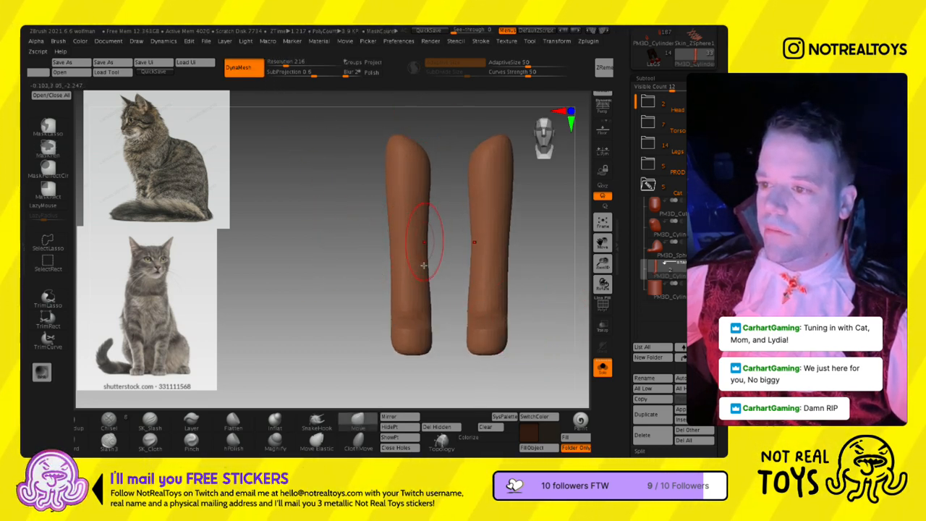
- Pull the front paws forward out of the leg bottoms with the Move brush and round them
shift+drag(412, 312, 425, 348)
drag(470, 362, 441, 333)
right_drag(432, 332, 446, 331)
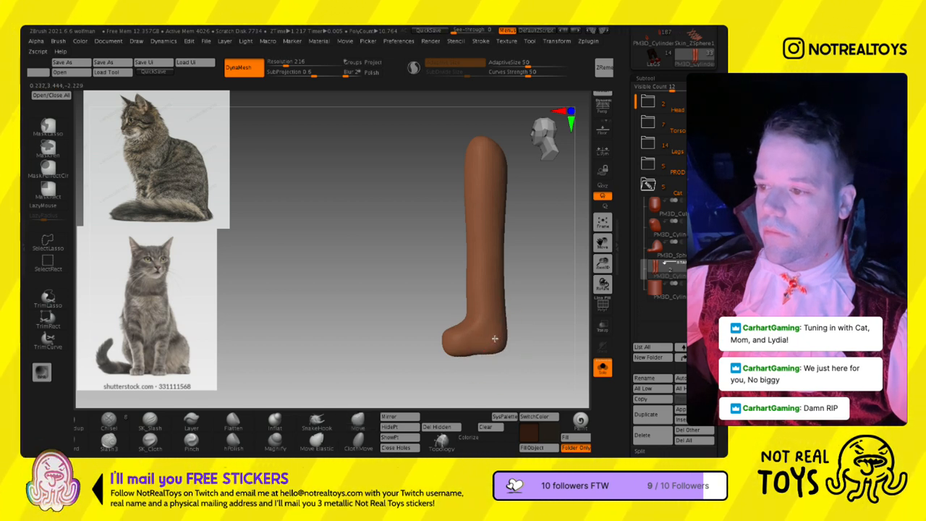
- Show the whole cat, mask the front legs above the paws, raise the paws level with the hind feet and clear the mask
click(602, 367)
alt+right_drag(483, 355, 401, 318)
ctrl+drag(342, 353, 462, 265)
ctrl+click(428, 341)
key(w)
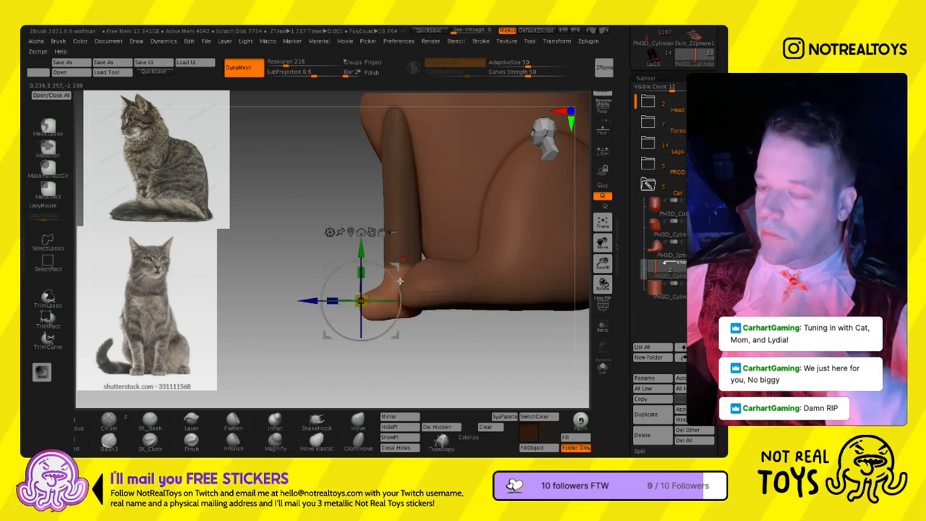
drag(363, 276, 362, 265)
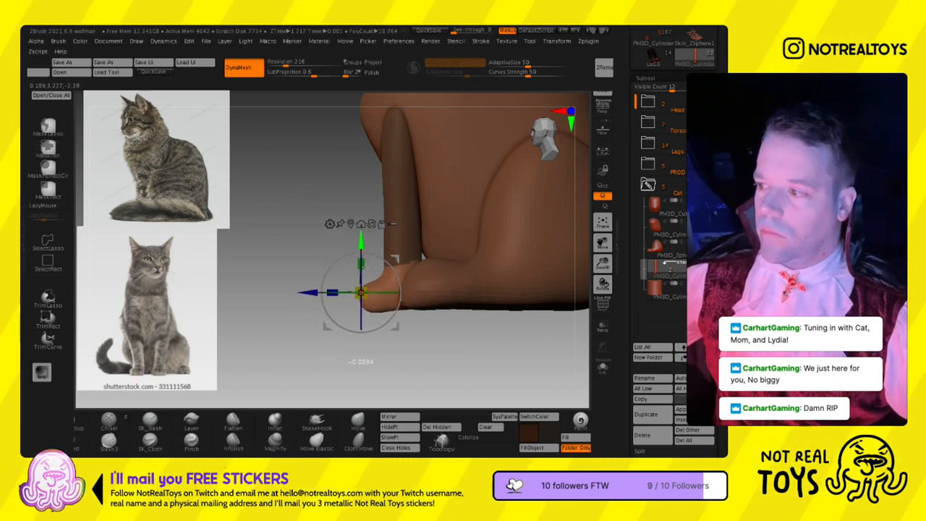
key(q)
ctrl+click(569, 359)
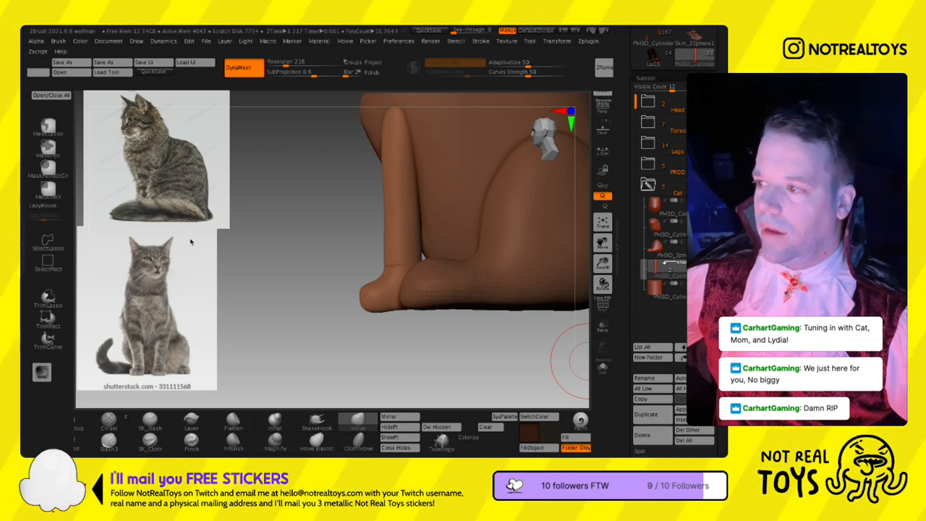
- Refine the contours of both front legs with the Move brush, shaping them from the front and the side
mouse_move(397, 323)
mouse_down()
mouse_move(415, 314)
mouse_move(381, 293)
mouse_up()
shift+drag(353, 325, 365, 323)
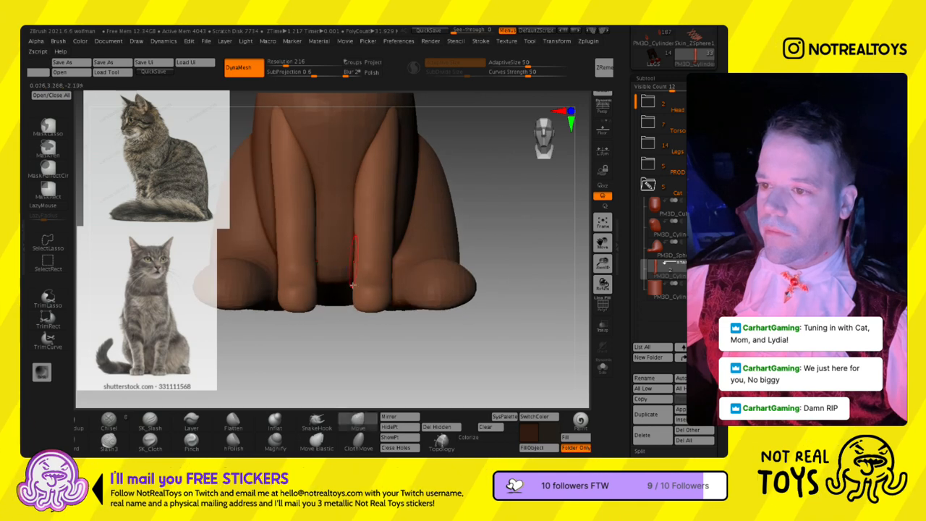
mouse_move(311, 271)
ctrl+right_down()
mouse_move(320, 302)
mouse_move(344, 217)
ctrl+right_up()
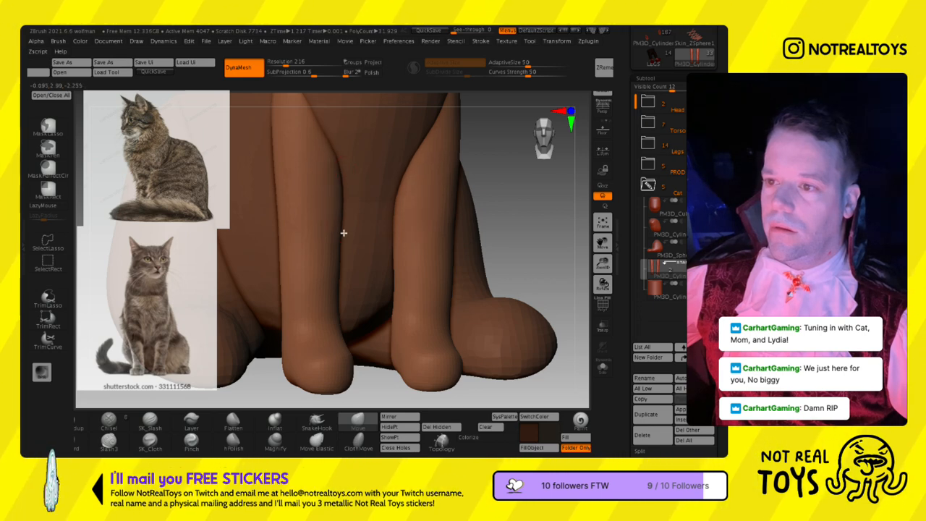
mouse_move(341, 254)
ctrl+right_down()
mouse_move(338, 217)
mouse_move(354, 248)
mouse_move(331, 220)
ctrl+right_up()
key(s)
key(s)
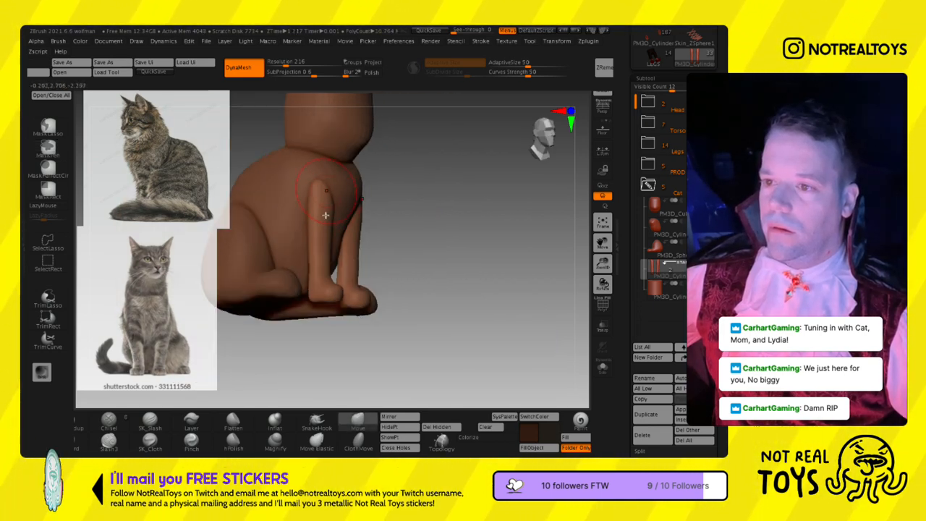
shift+right_drag(336, 247, 316, 239)
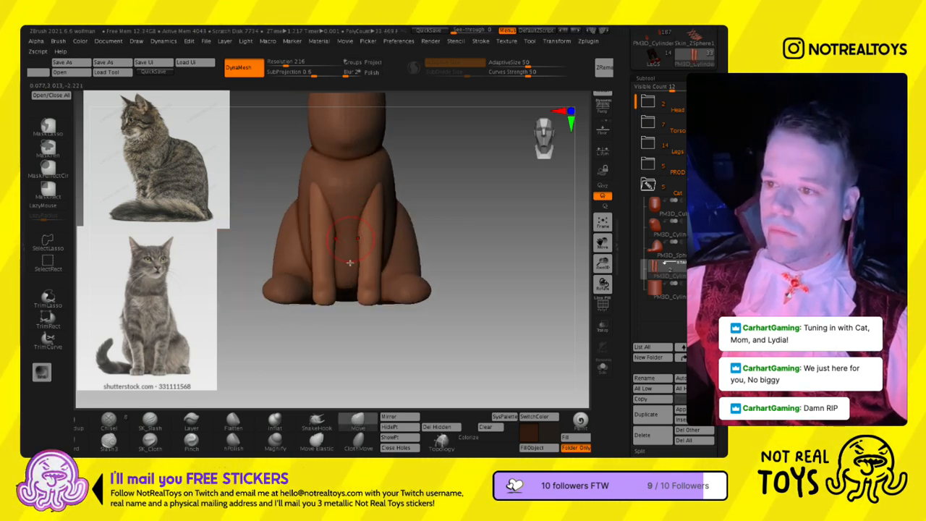
mouse_move(374, 246)
right_down()
mouse_move(361, 263)
mouse_move(381, 273)
mouse_move(379, 247)
right_up()
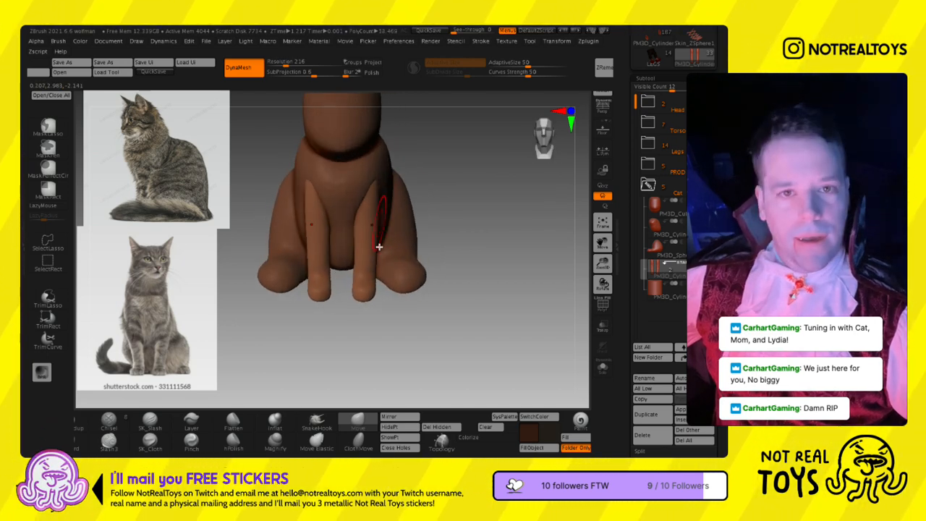
mouse_move(375, 238)
right_down()
mouse_move(370, 229)
mouse_move(378, 232)
right_up()
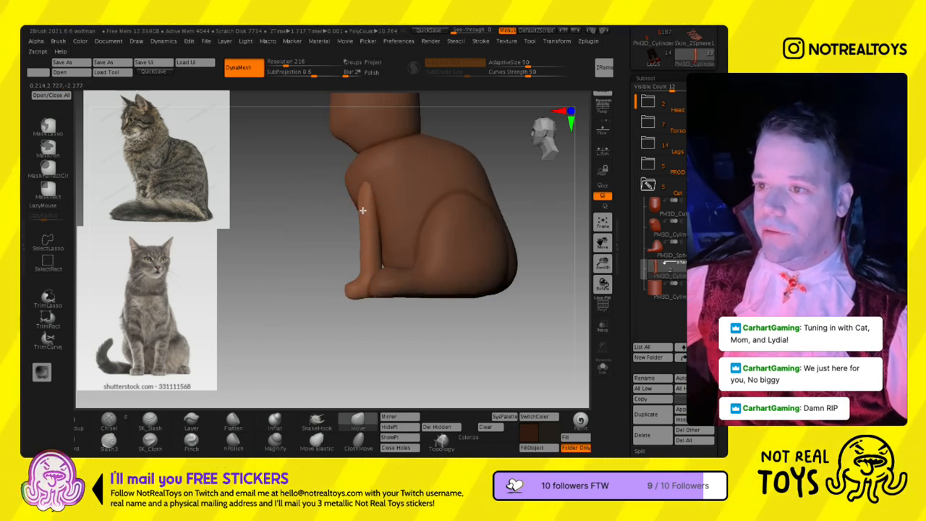
- Mask the front legs above the paws, adjust the height of the paws with the gizmo and clear the mask
mouse_move(372, 228)
shift+right_down()
mouse_move(397, 236)
mouse_move(368, 318)
shift+right_up()
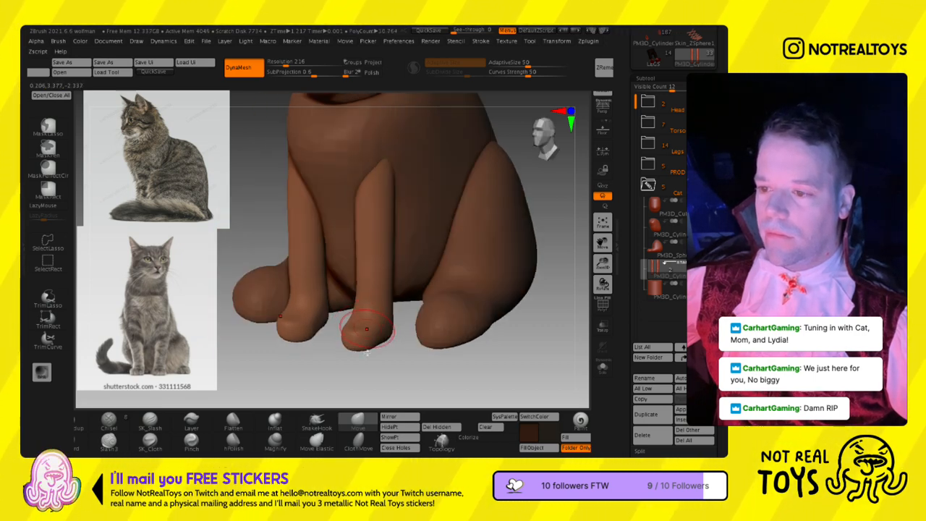
right_drag(367, 352, 354, 327)
alt+right_drag(369, 295, 369, 237)
mouse_move(344, 333)
ctrl+mouse_down()
mouse_move(322, 346)
mouse_move(435, 304)
ctrl+mouse_up()
ctrl+click(427, 329)
key(w)
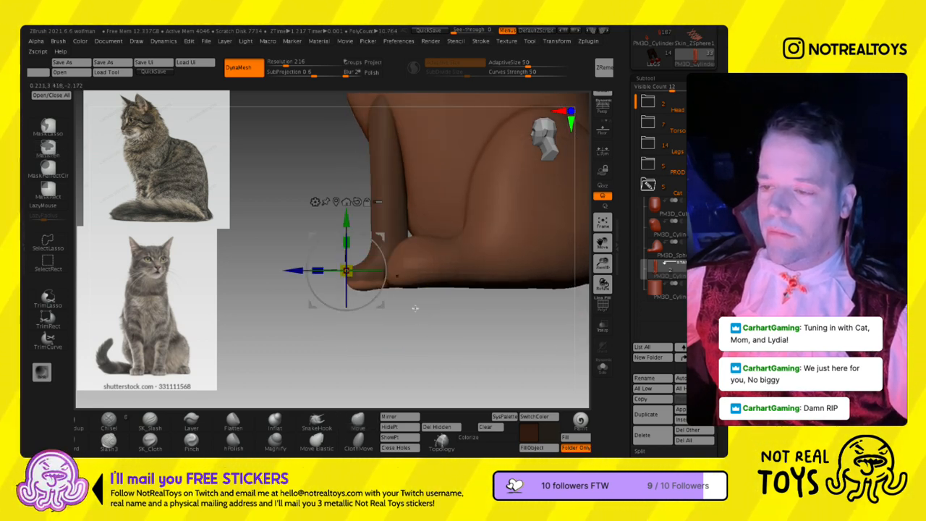
drag(352, 244, 350, 279)
key(q)
mouse_move(395, 322)
ctrl+mouse_down()
mouse_move(395, 348)
mouse_move(376, 320)
mouse_move(390, 311)
ctrl+mouse_up()
- Round and reshape the front paws with the Move brush
drag(334, 302, 378, 310)
mouse_move(308, 284)
ctrl+right_down()
mouse_move(325, 240)
mouse_move(314, 236)
mouse_move(319, 307)
ctrl+right_up()
key(b)
key(m)
key(v)
mouse_move(361, 252)
right_down()
mouse_move(387, 248)
mouse_move(471, 284)
mouse_move(444, 278)
right_up()
ctrl+right_drag(443, 278, 386, 297)
- Select the cat's head, pull a muzzle forward from the lower face with the Move brush and smooth it
click(654, 207)
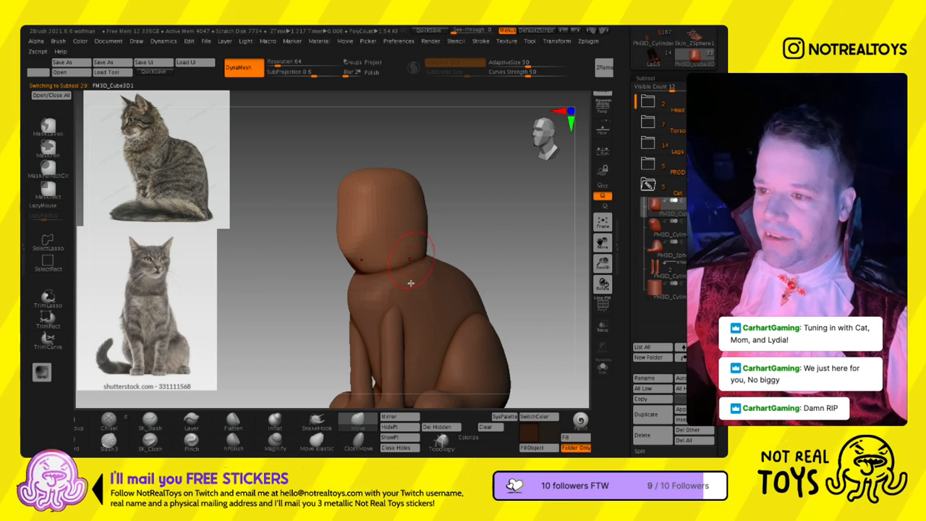
mouse_move(361, 266)
ctrl+right_down()
mouse_move(363, 248)
mouse_move(341, 254)
mouse_move(359, 259)
ctrl+right_up()
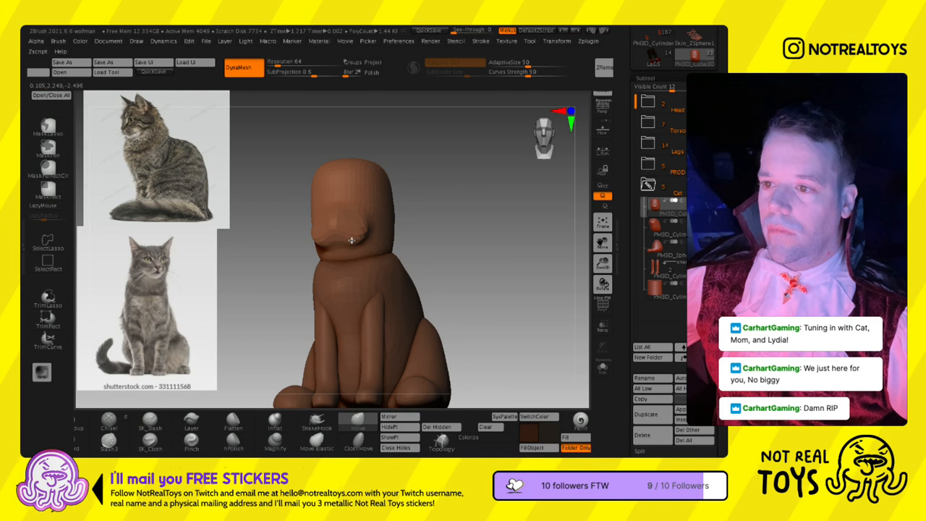
right_drag(357, 243, 353, 236)
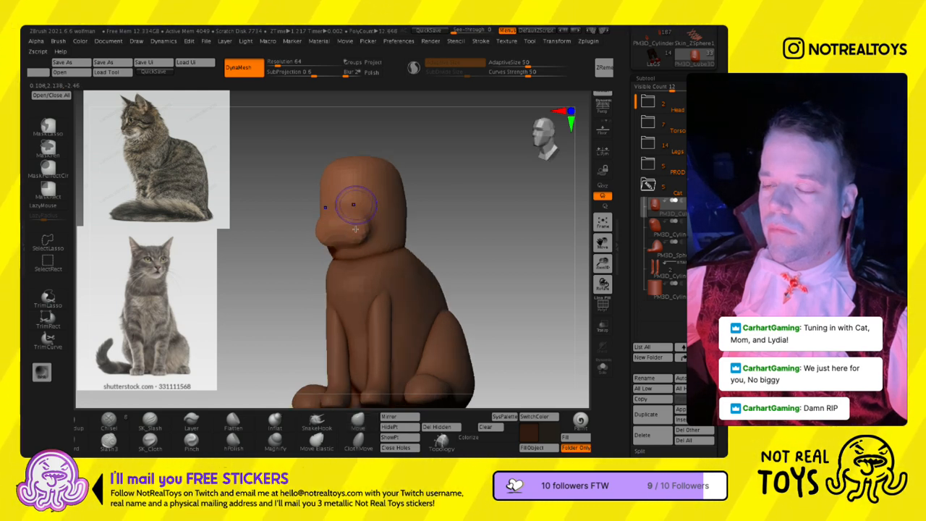
right_drag(359, 188, 358, 194)
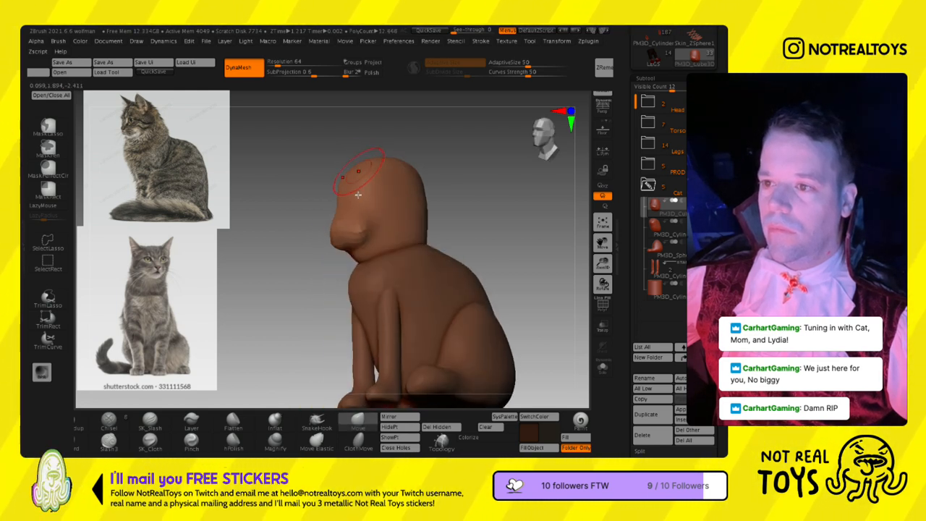
- Pull two pointed ears up from the top of the head and shape the sides of the head below them
drag(398, 194, 411, 147)
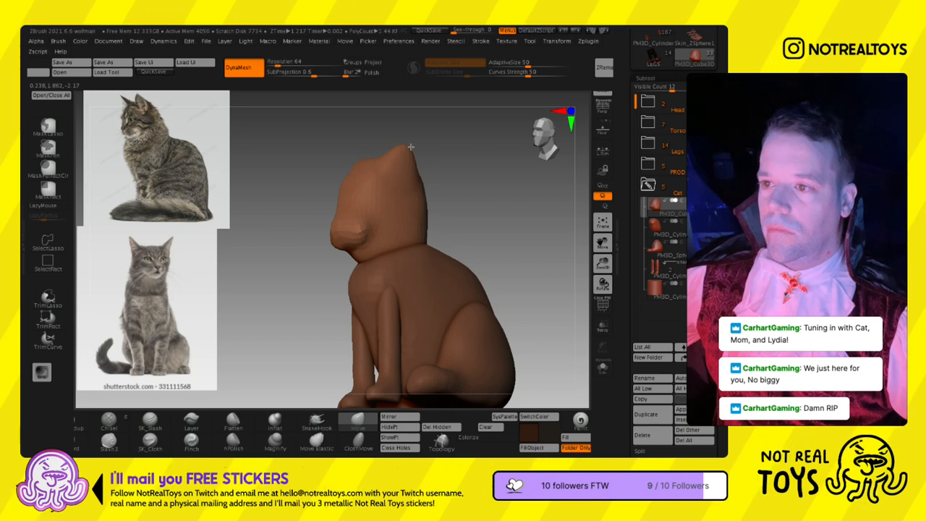
right_drag(400, 168, 442, 175)
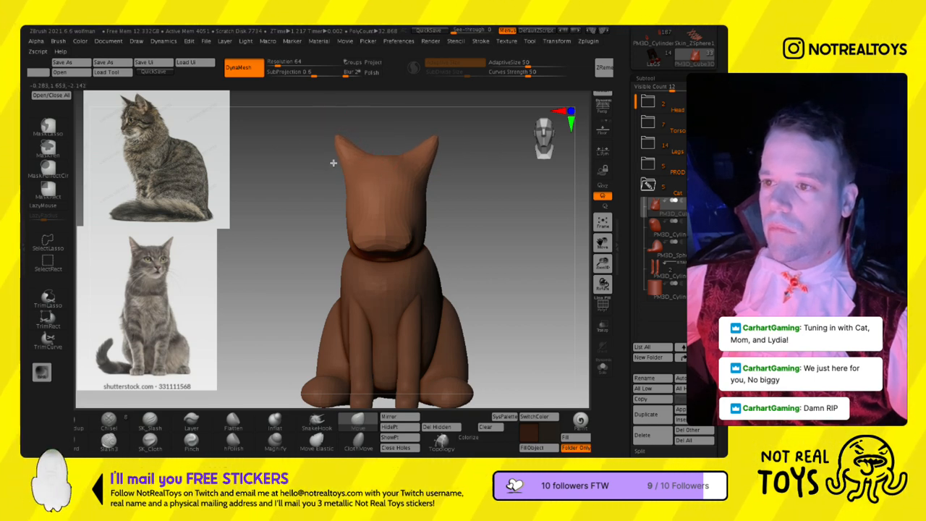
right_drag(334, 165, 339, 185)
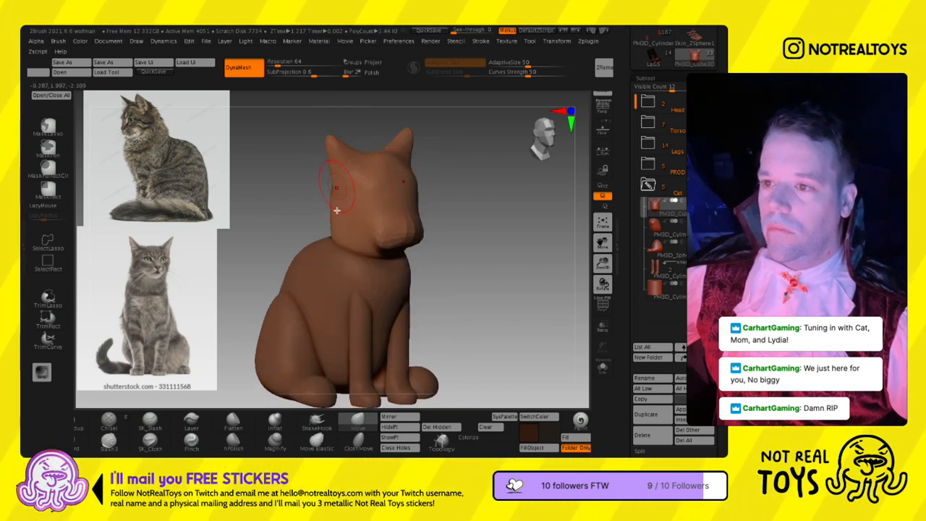
right_drag(333, 218, 296, 265)
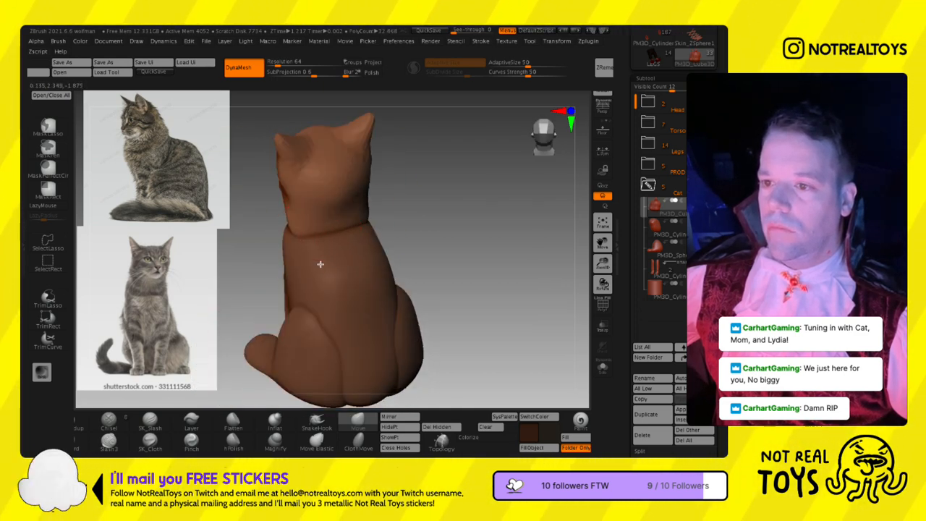
- Shape the back of the head and neck, and rebuild the head with DynaMesh at resolution 192
drag(334, 243, 335, 268)
mouse_move(293, 255)
right_down()
mouse_move(439, 248)
mouse_move(359, 251)
right_up()
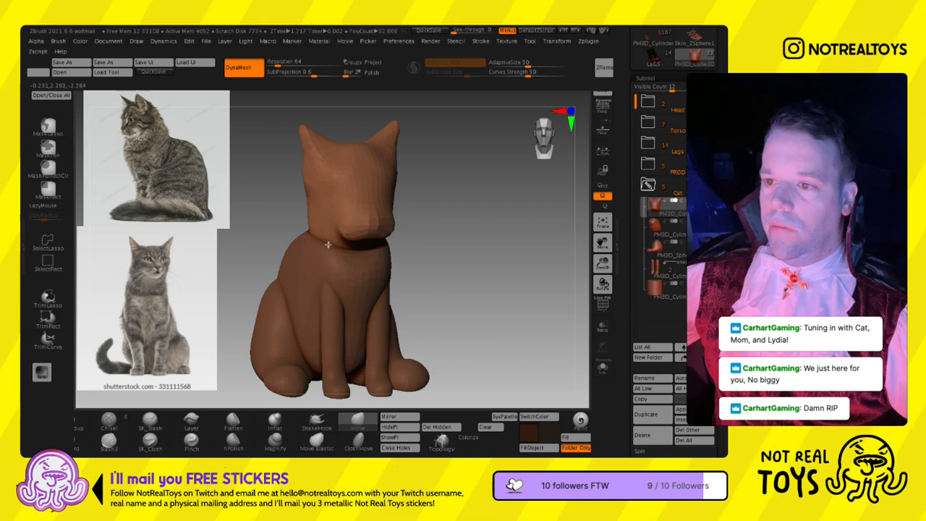
drag(278, 91, 289, 92)
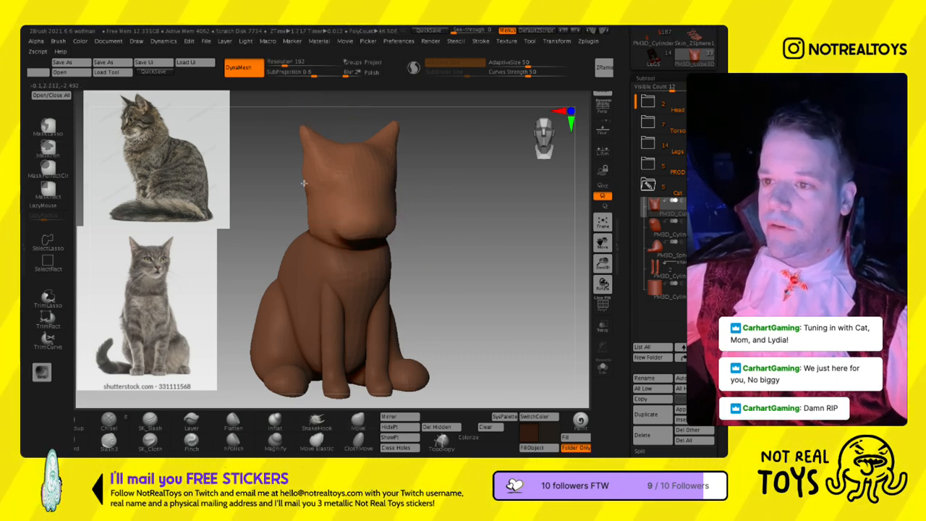
- Refine the ears and the forehead between them with the Move brush
mouse_move(307, 181)
mouse_down()
mouse_move(330, 193)
mouse_move(303, 158)
mouse_up()
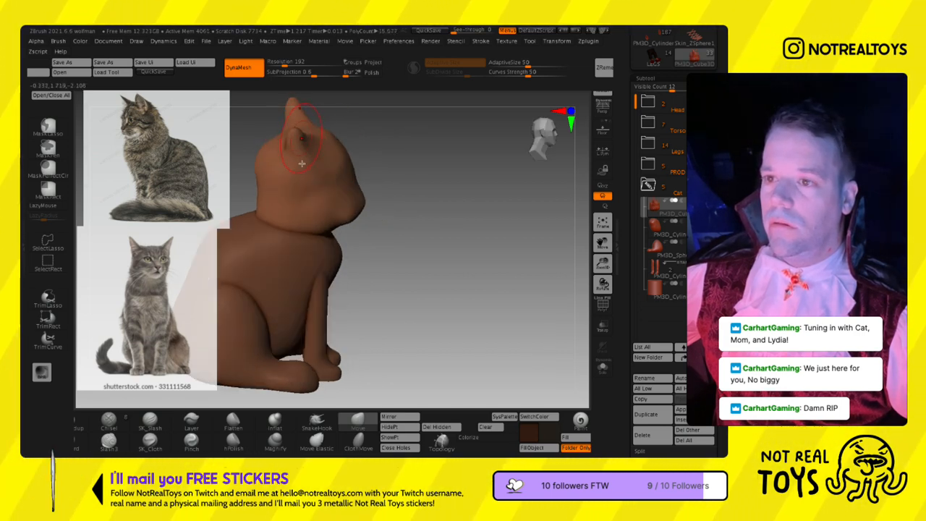
drag(287, 157, 279, 157)
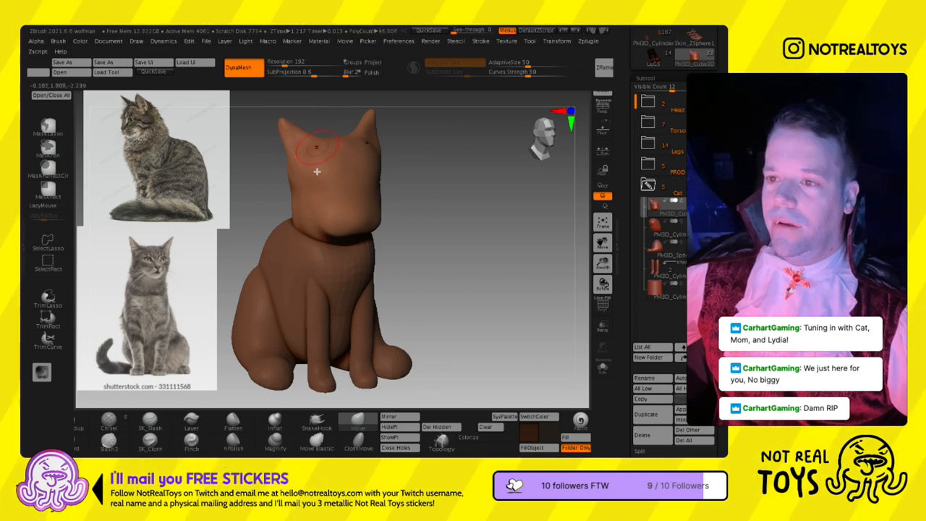
right_drag(342, 161, 384, 176)
- Adjust the torso behind the front legs and shape the hind feet with the Move brush
click(654, 232)
key(s)
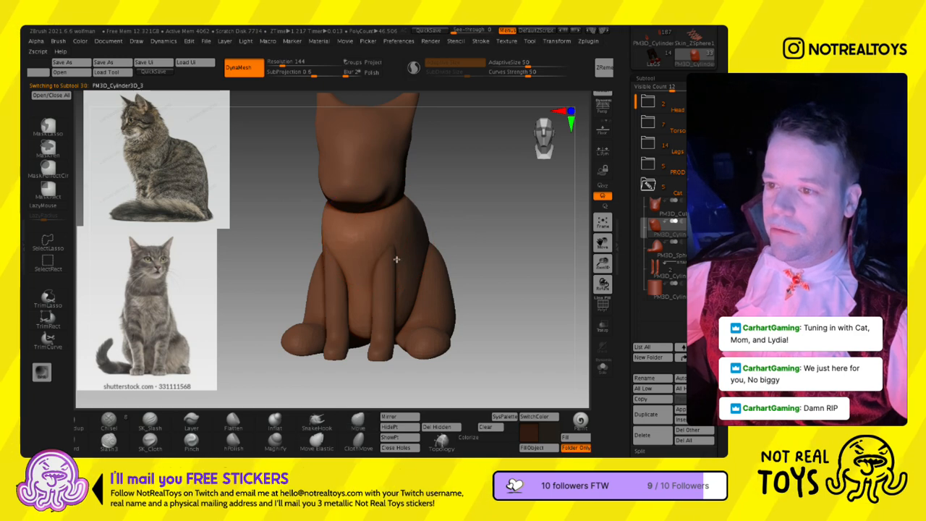
alt+right_drag(413, 277, 371, 284)
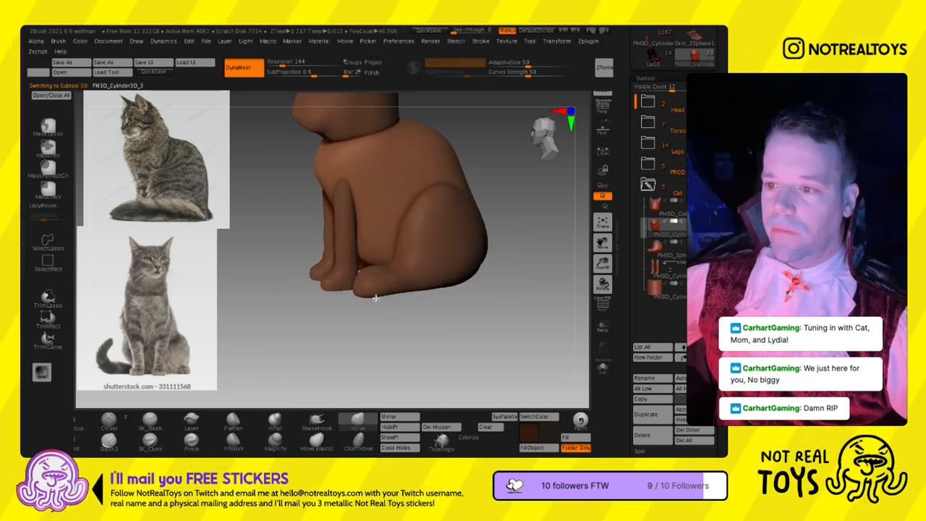
alt+click(365, 291)
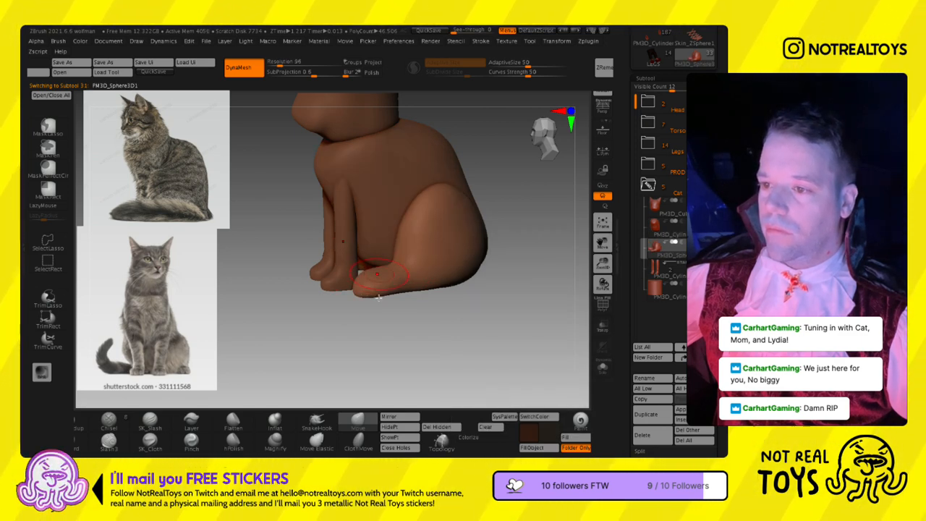
right_drag(376, 295, 465, 311)
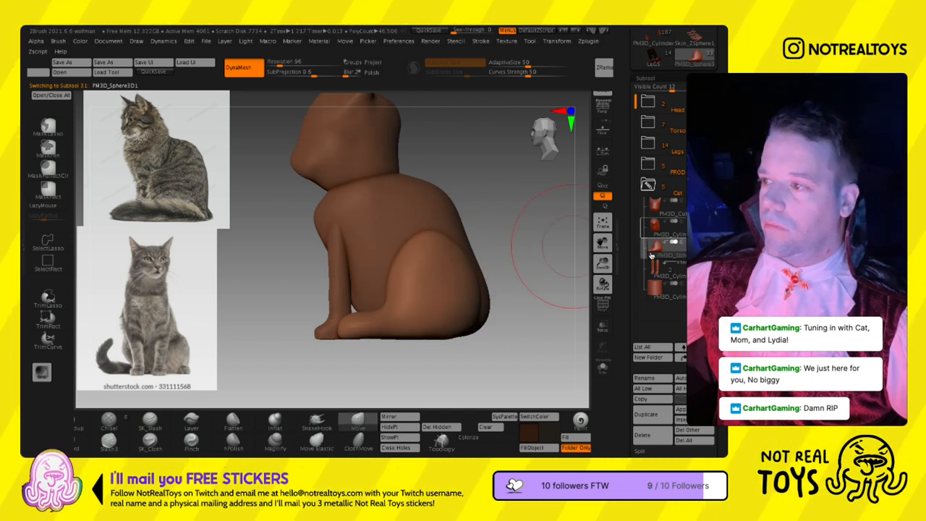
- Select the torso and shape its lower back and rump between the hind legs with a larger Move brush
alt+click(471, 269)
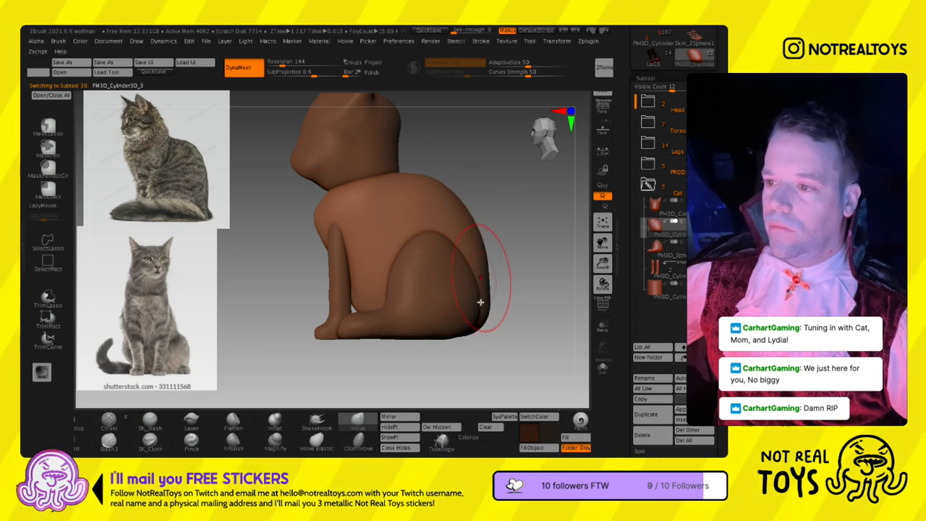
drag(504, 349, 460, 348)
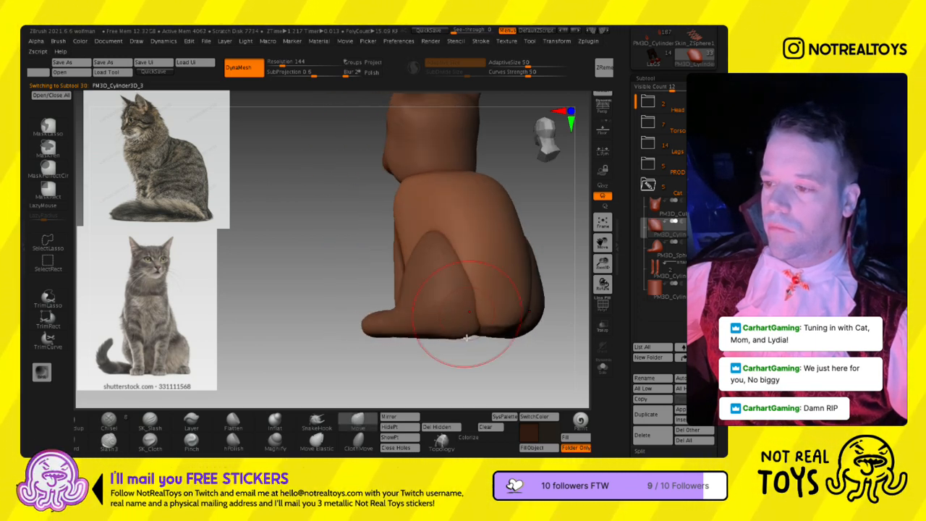
drag(507, 319, 319, 257)
drag(447, 358, 421, 289)
key(s)
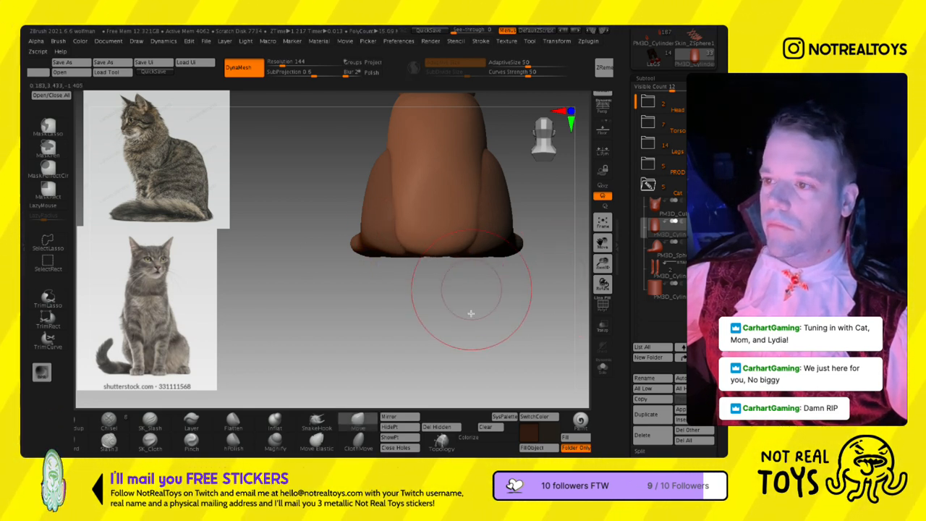
mouse_move(456, 259)
alt+mouse_down()
mouse_move(445, 282)
mouse_move(450, 269)
mouse_move(463, 269)
mouse_move(473, 226)
mouse_move(447, 285)
alt+mouse_up()
right_drag(446, 286, 410, 253)
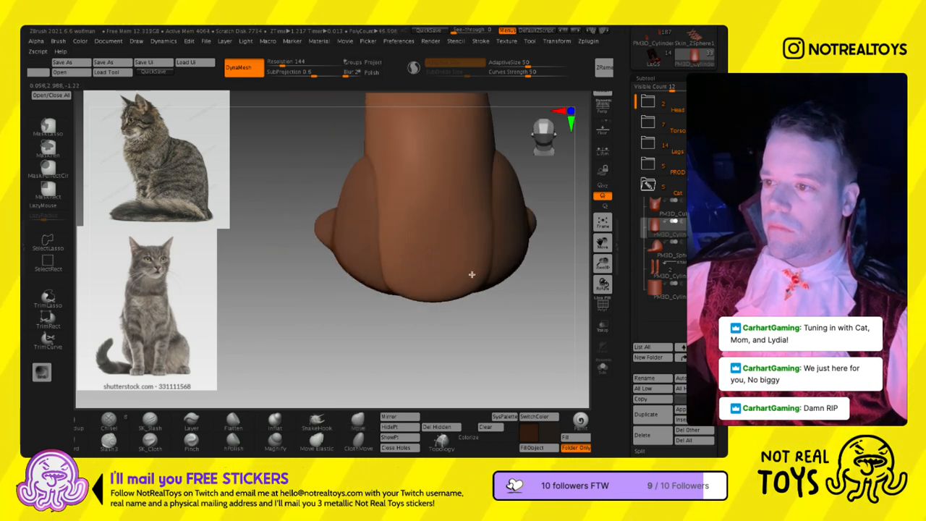
- Smooth the torso's lower back where it meets the hind legs and shape the rump's underside
alt+right_drag(474, 229, 455, 279)
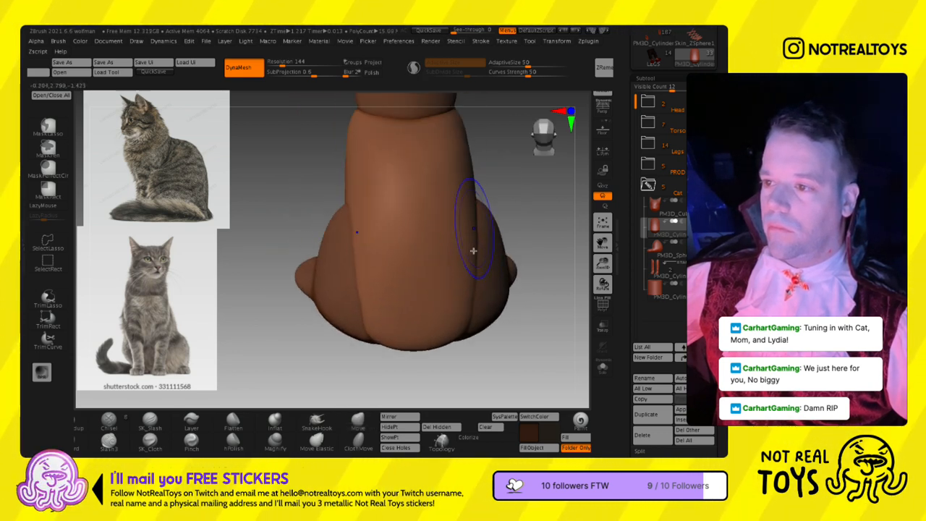
shift+right_drag(455, 372, 407, 217)
right_drag(403, 303, 393, 305)
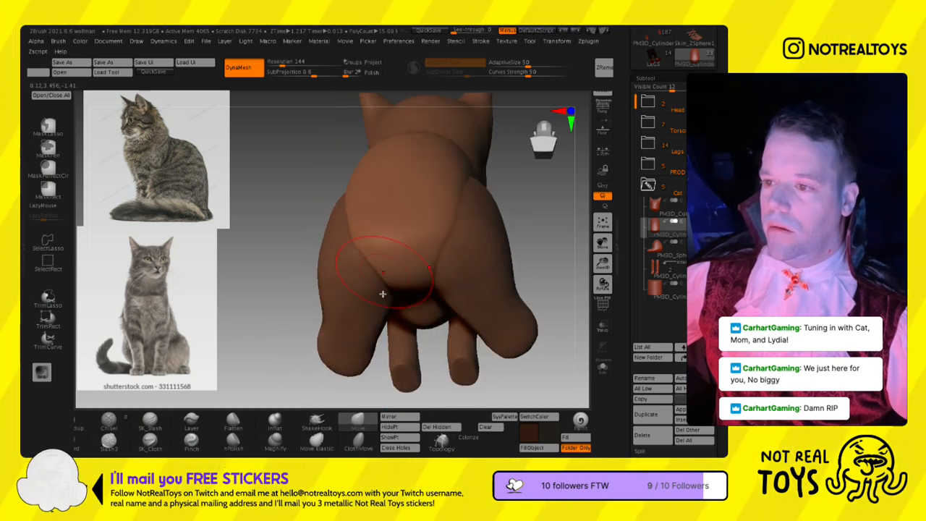
mouse_move(449, 262)
right_down()
mouse_move(412, 348)
mouse_move(444, 285)
mouse_move(420, 283)
mouse_move(456, 255)
right_up()
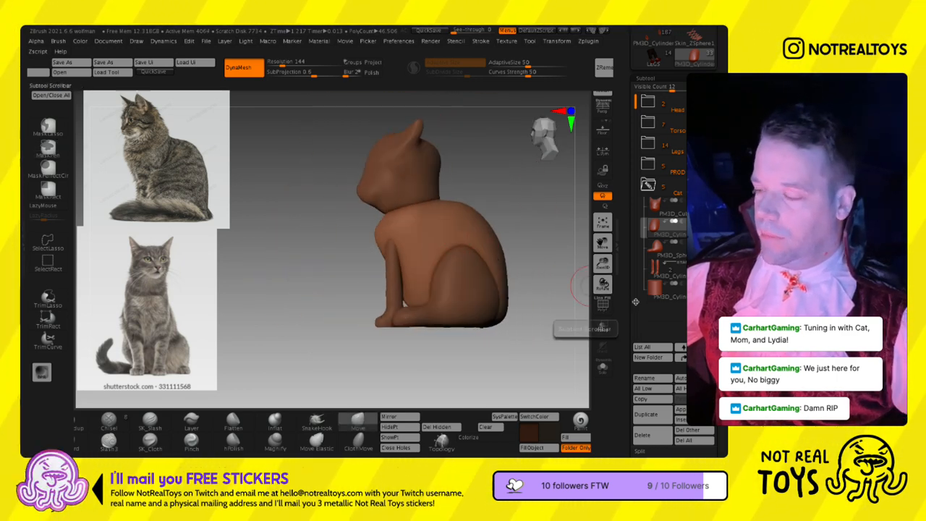
right_drag(455, 280, 460, 311)
key(ctrl)
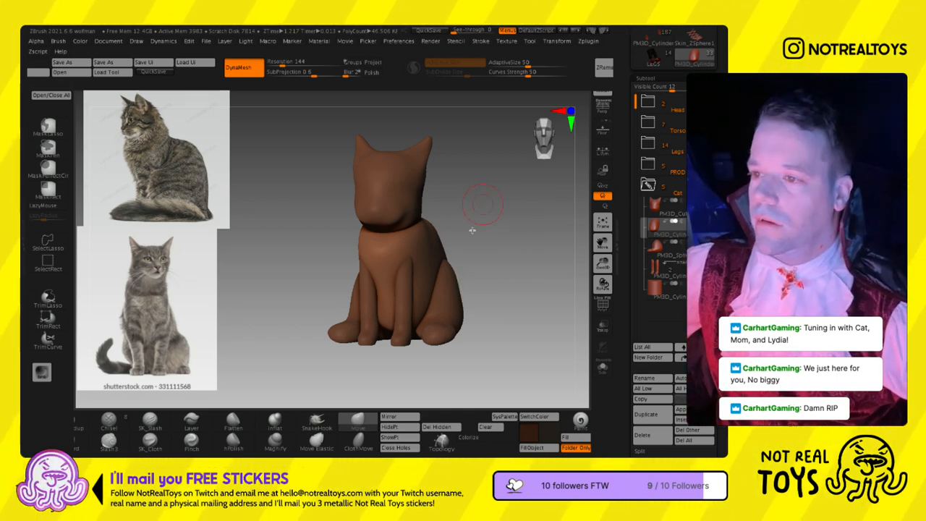
- Select the cat's head and flatten the ears and the area at their base with the hPolish brush
drag(472, 230, 445, 237)
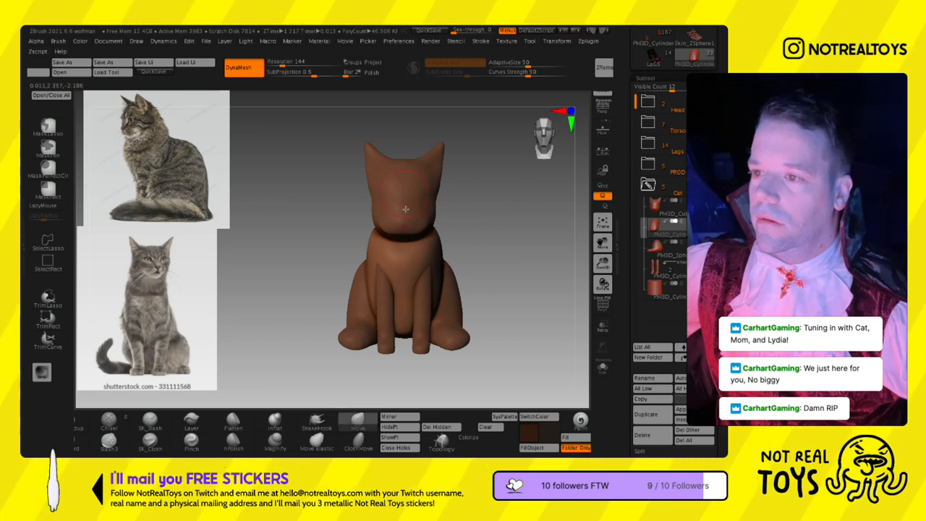
drag(341, 382, 291, 387)
ctrl+right_drag(453, 227, 623, 234)
click(649, 209)
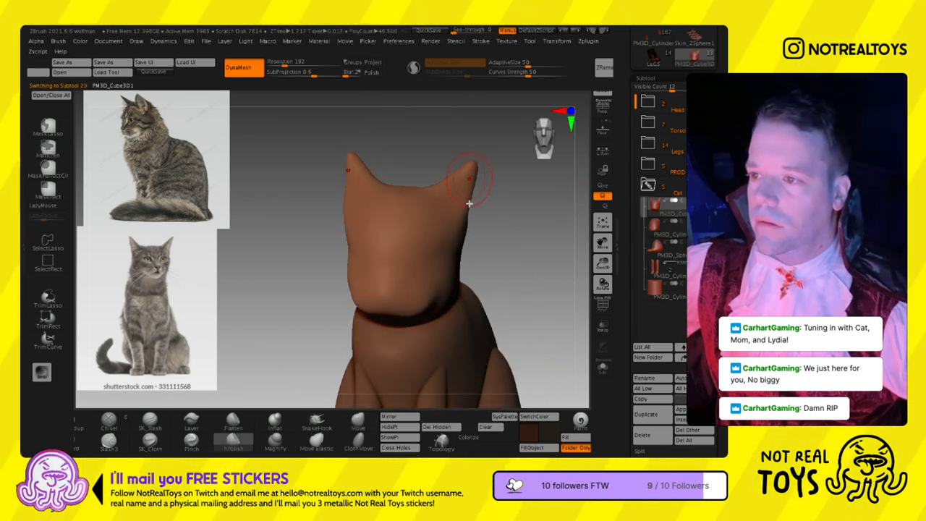
ctrl+drag(449, 193, 444, 197)
ctrl+drag(463, 254, 475, 203)
ctrl+right_drag(478, 205, 500, 228)
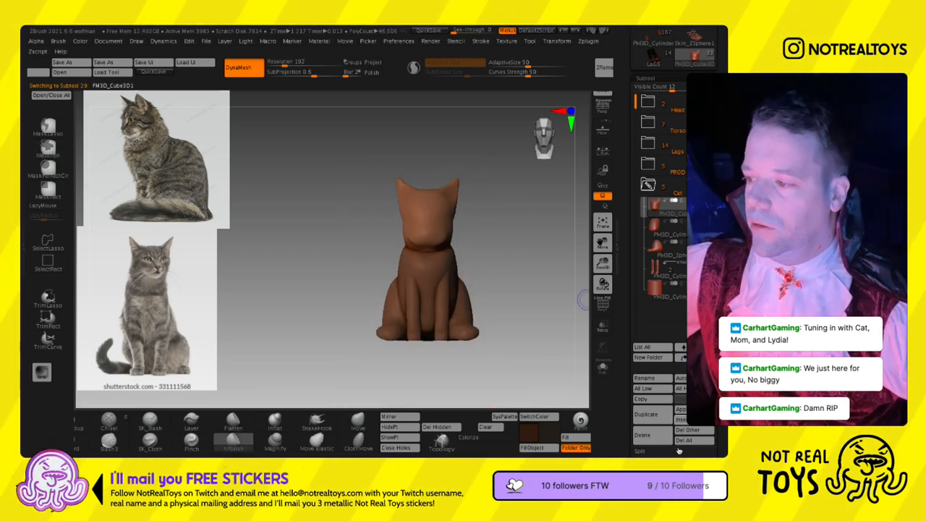
- Insert a Sphere3D as a new subtool in the cat folder, then scale and position it over the cat's head
click(680, 410)
mouse_move(288, 298)
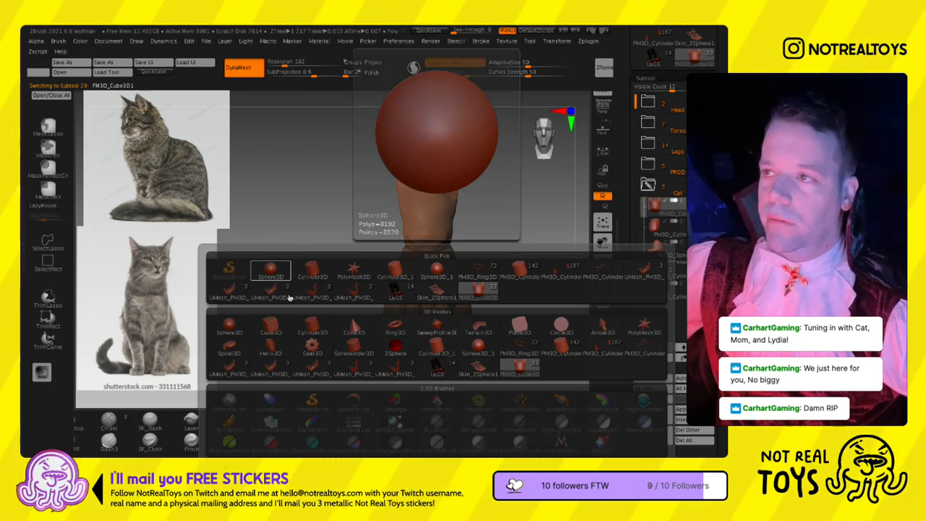
click(287, 277)
ctrl+right_drag(440, 228, 410, 148)
key(w)
alt+right_drag(496, 203, 396, 217)
right_drag(395, 216, 350, 217)
drag(491, 192, 386, 262)
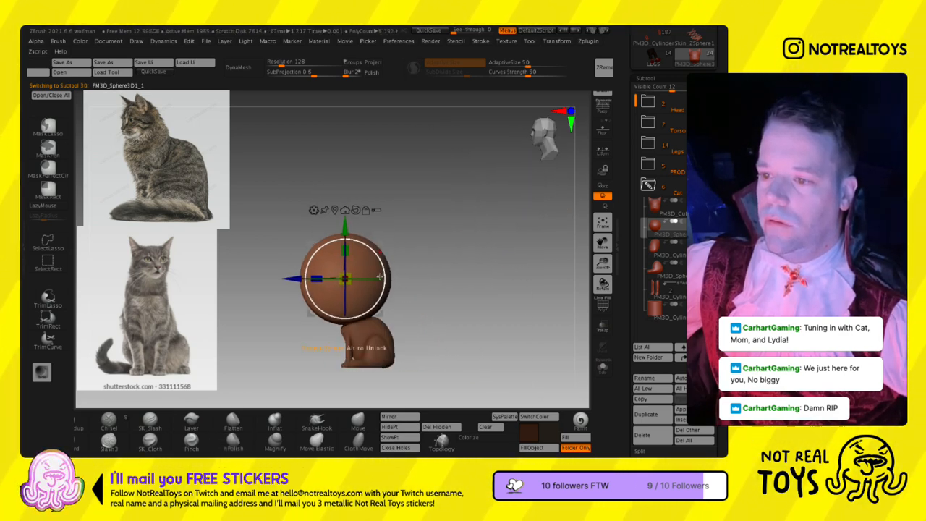
right_drag(397, 283, 435, 284)
mouse_move(355, 278)
mouse_down()
mouse_move(343, 299)
mouse_move(359, 282)
mouse_up()
- Reshape the sphere around the cat's head into a squashed, wider form with the Move Elastic brush
key(q)
mouse_move(388, 250)
right_down()
mouse_move(403, 321)
mouse_move(415, 319)
mouse_move(392, 283)
mouse_move(393, 331)
right_up()
key(s)
key(s)
drag(400, 330, 410, 330)
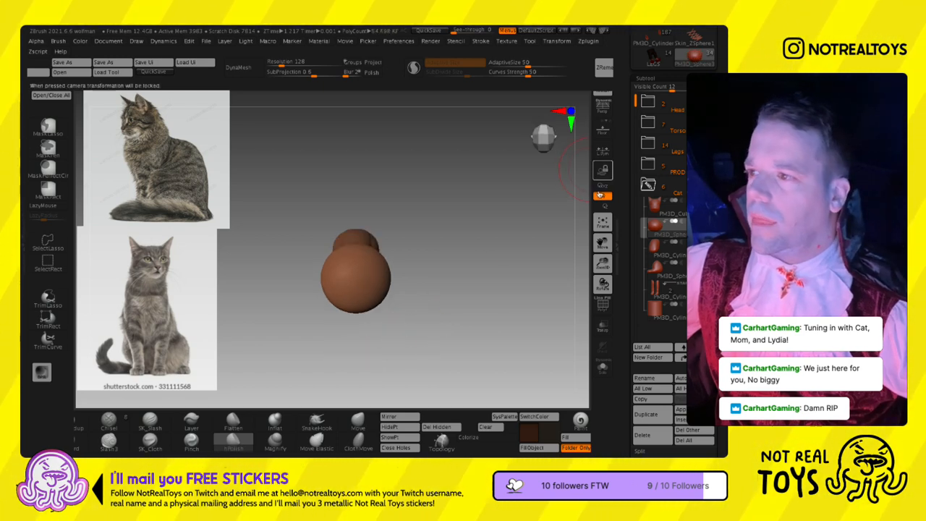
ctrl+drag(603, 396, 602, 486)
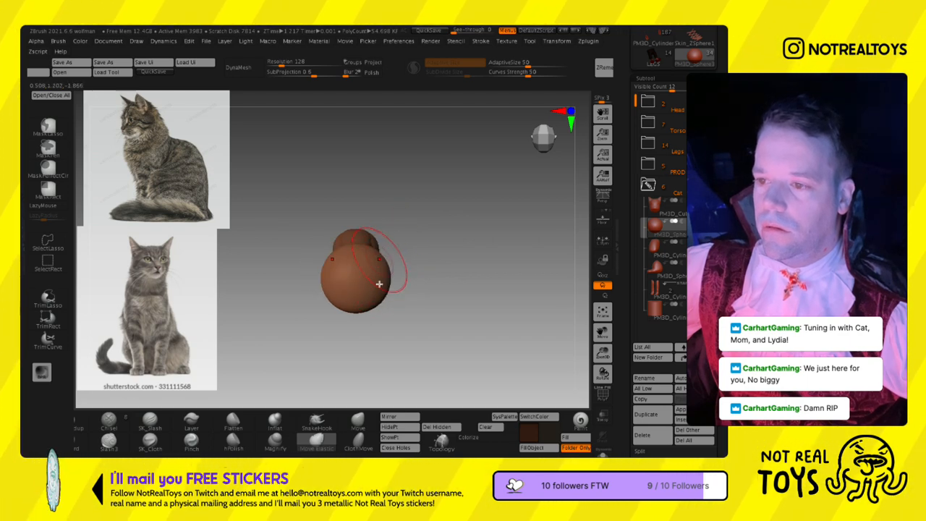
key(space)
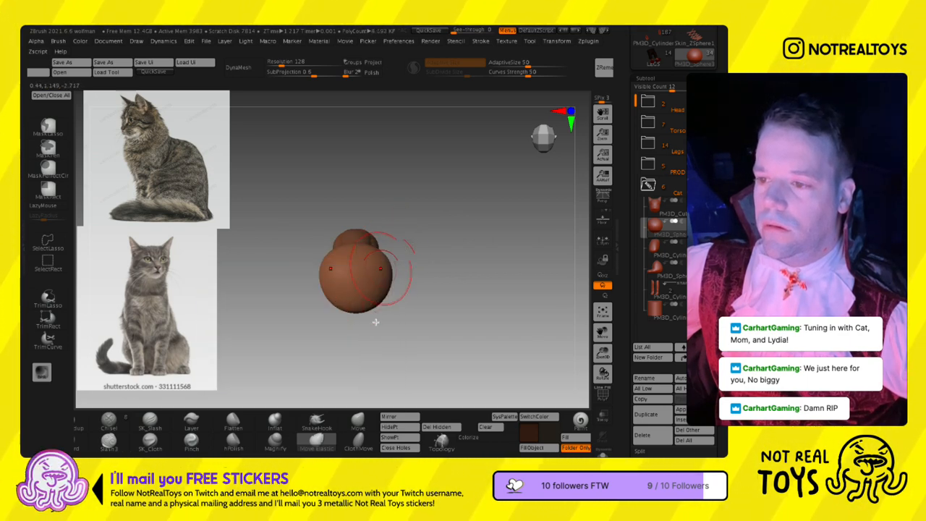
drag(386, 309, 373, 295)
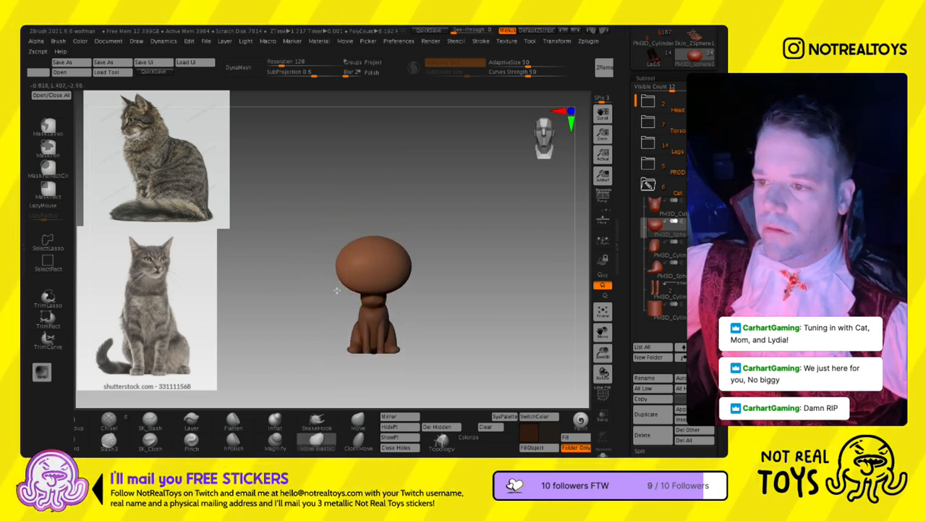
- Scale and reposition the squashed sphere so it encloses the cat's head, and refine its outline with Move Elastic
key(w)
right_drag(368, 285, 395, 294)
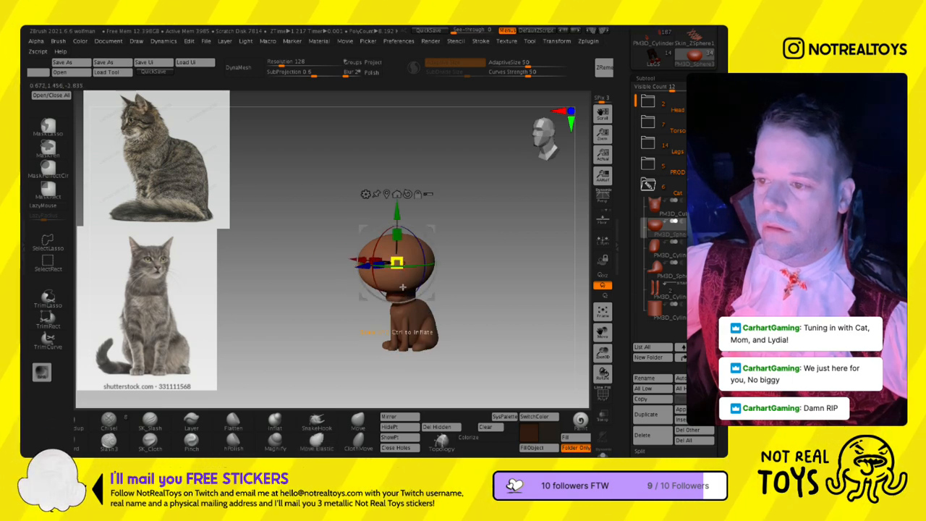
drag(403, 288, 406, 297)
shift+right_drag(428, 262, 461, 249)
drag(432, 296, 439, 312)
mouse_move(480, 264)
right_down()
mouse_move(443, 272)
mouse_move(427, 291)
right_up()
key(q)
key(s)
drag(426, 291, 425, 293)
right_drag(421, 280, 427, 299)
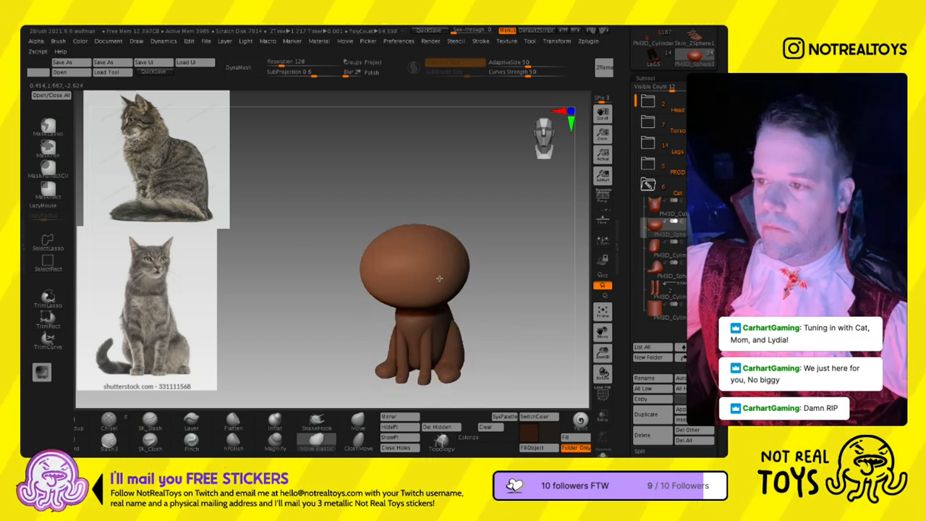
- DynaMesh the sphere at resolution 80 and inspect its wireframe
click(239, 68)
drag(283, 64, 279, 64)
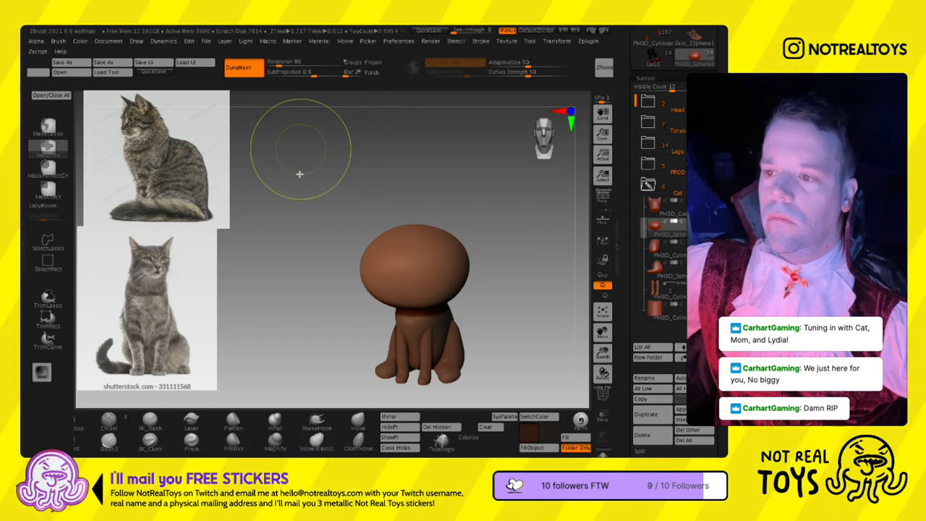
key(shift+f)
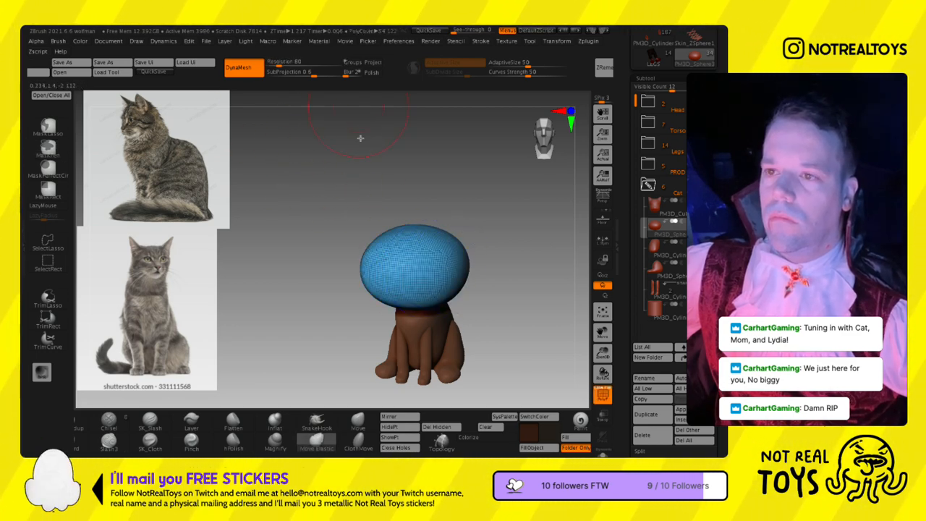
key(shift+f)
- Shape the sphere's underside, back and sides with Move Elastic and adjust its position on the cat's neck
drag(557, 315, 497, 316)
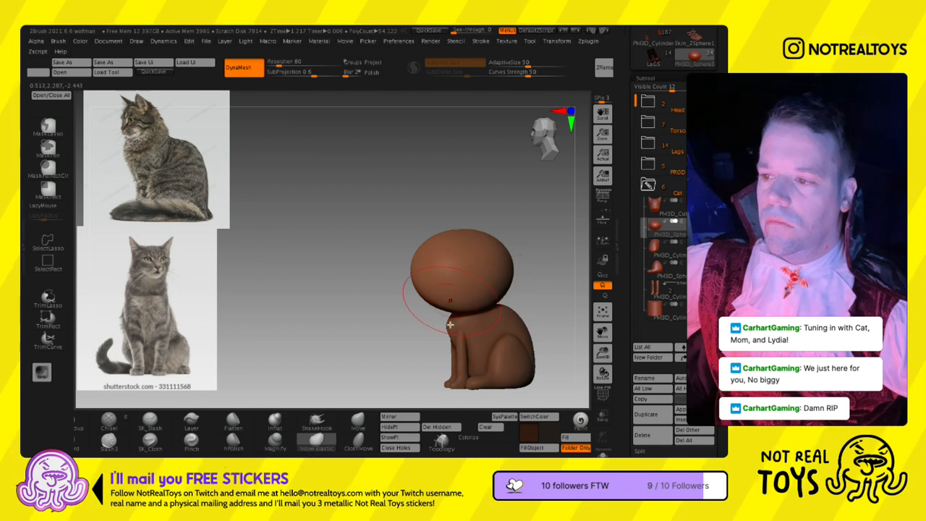
right_drag(460, 316, 364, 300)
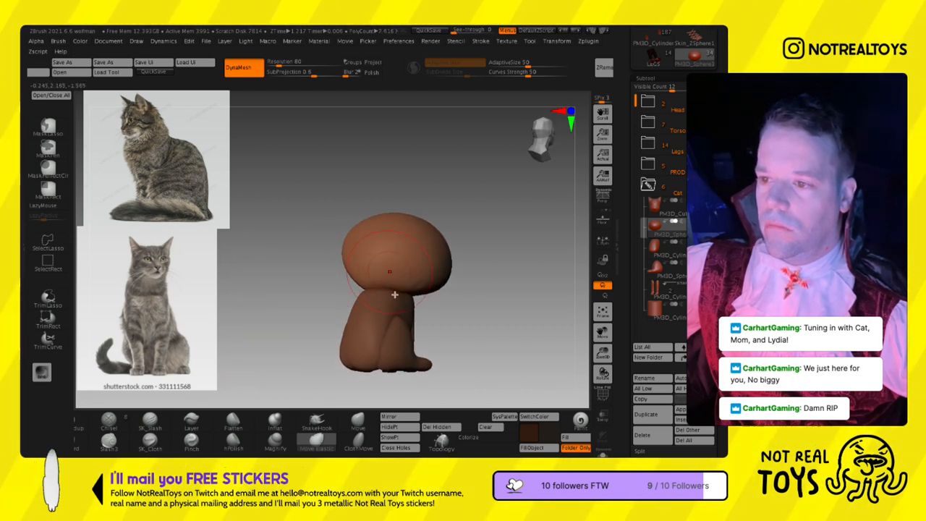
mouse_move(437, 298)
right_down()
mouse_move(476, 292)
mouse_move(402, 297)
mouse_move(436, 305)
right_up()
right_drag(498, 301, 357, 261)
right_drag(357, 262, 458, 247)
key(w)
drag(471, 270, 481, 269)
key(q)
mouse_move(492, 253)
right_down()
mouse_move(477, 272)
mouse_move(439, 263)
right_up()
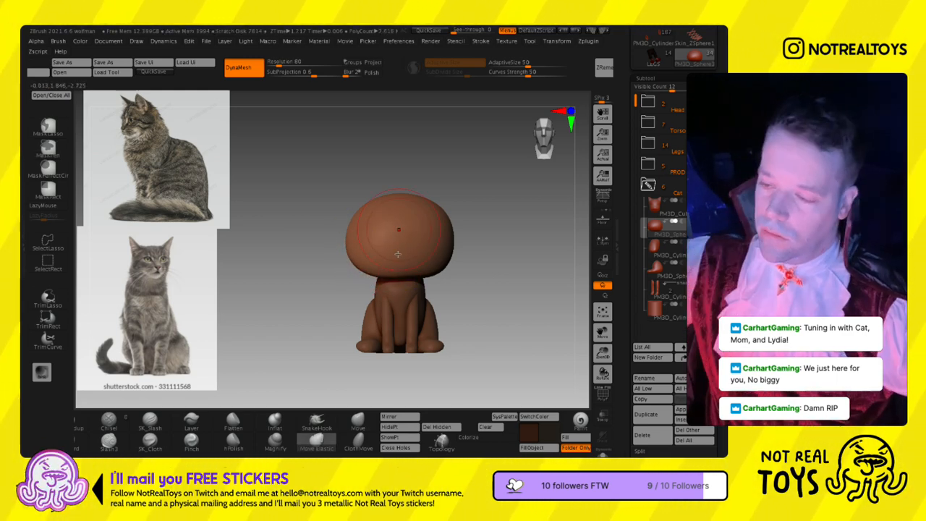
- Choose a saturated orange and fill the sphere on the cat's head with it
key(ctrl)
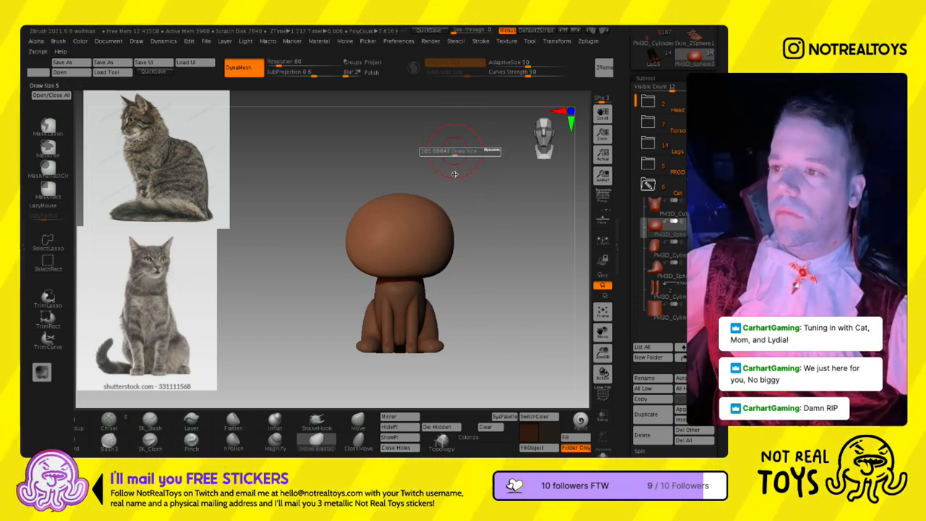
click(528, 431)
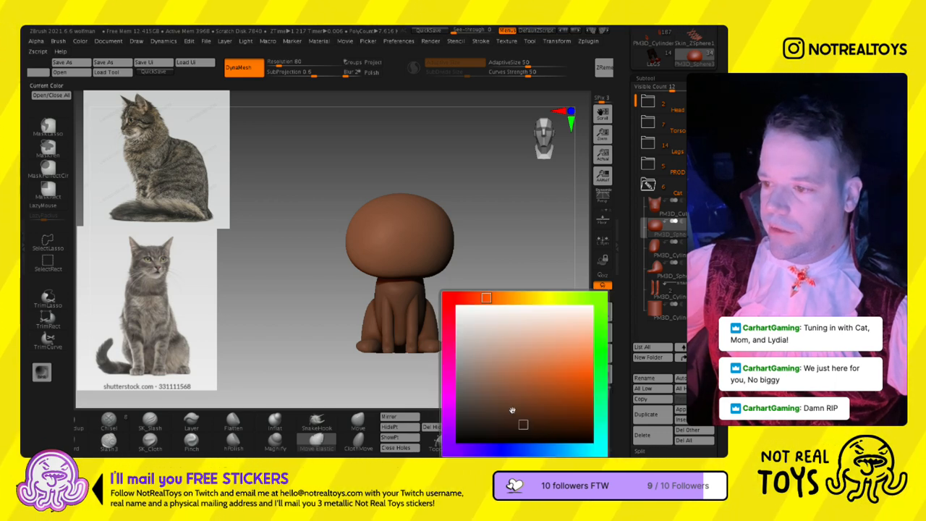
click(586, 416)
click(532, 447)
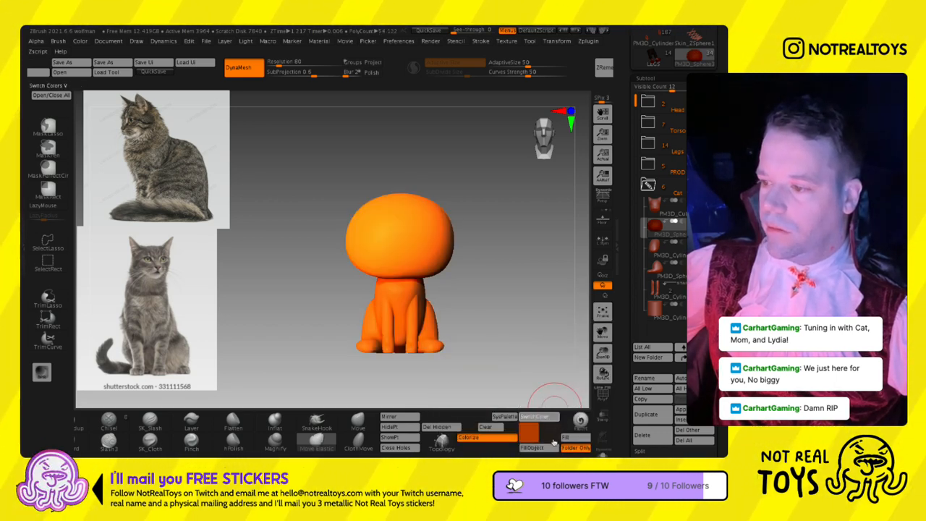
key(ctrl+z)
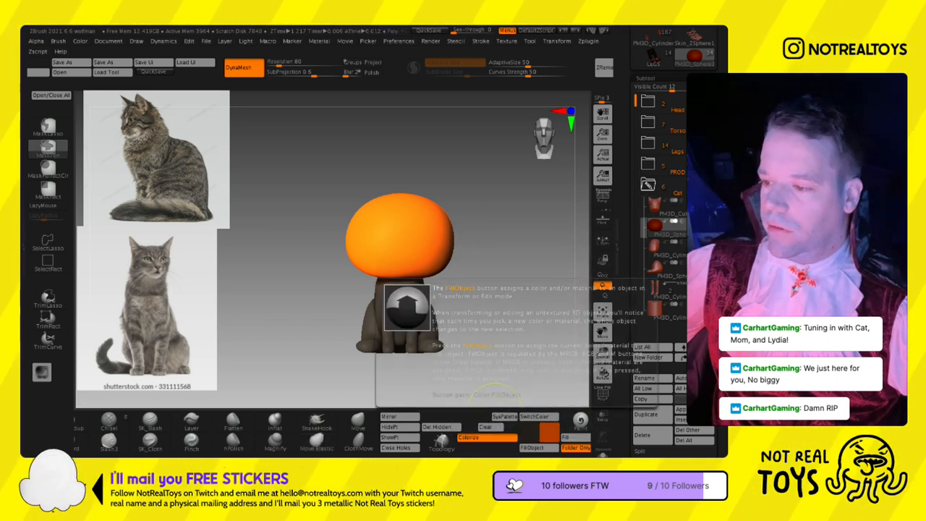
- Fill all parts in the cat folder with the dark secondary colour and undo that fill on the head sphere
drag(525, 430, 371, 430)
click(411, 437)
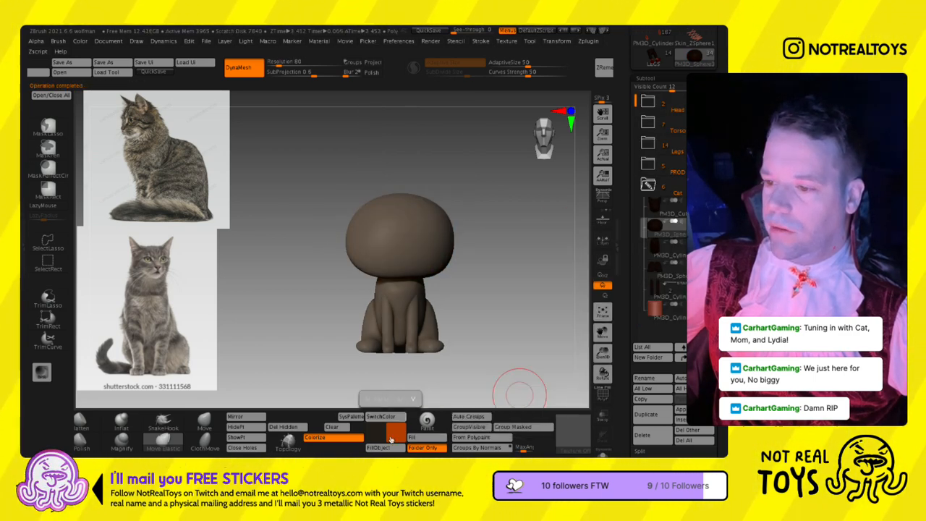
key(ctrl+z)
- Pick a darker, redder orange and recolour the head sphere with it
right_drag(441, 287, 425, 311)
click(375, 430)
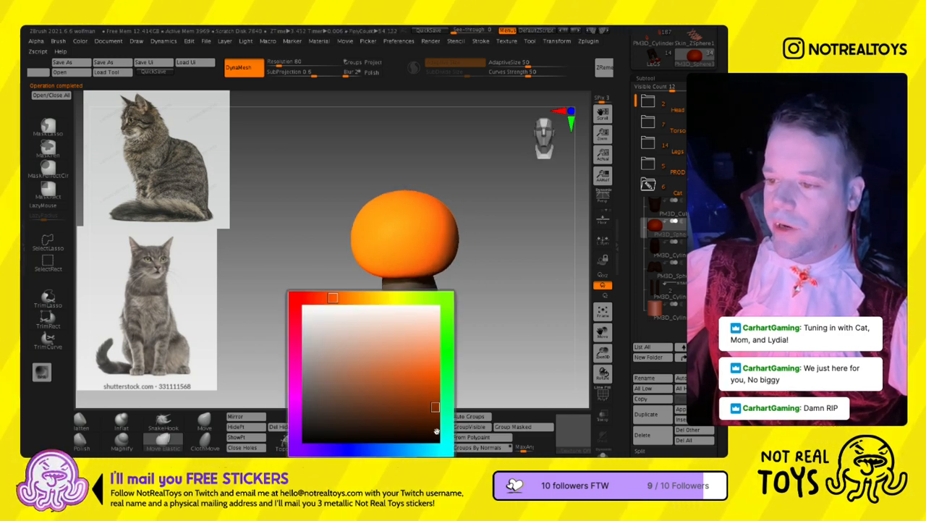
click(396, 426)
right_drag(372, 382, 389, 335)
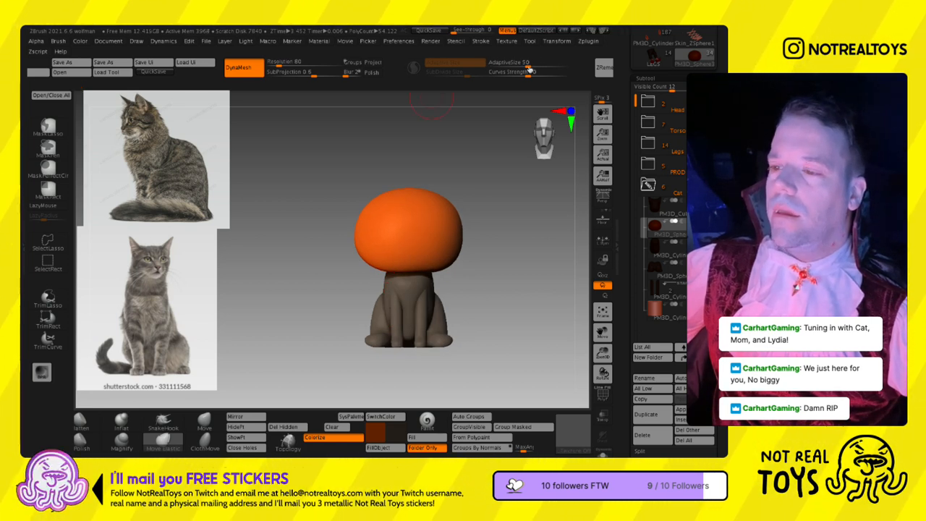
- Import the pumpkin photo as a texture and add it to Spotlight
click(529, 42)
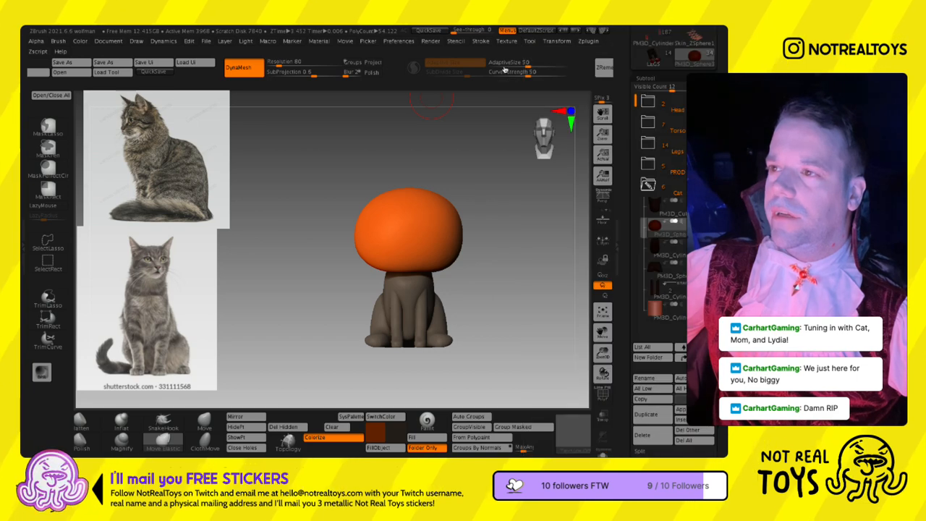
click(507, 40)
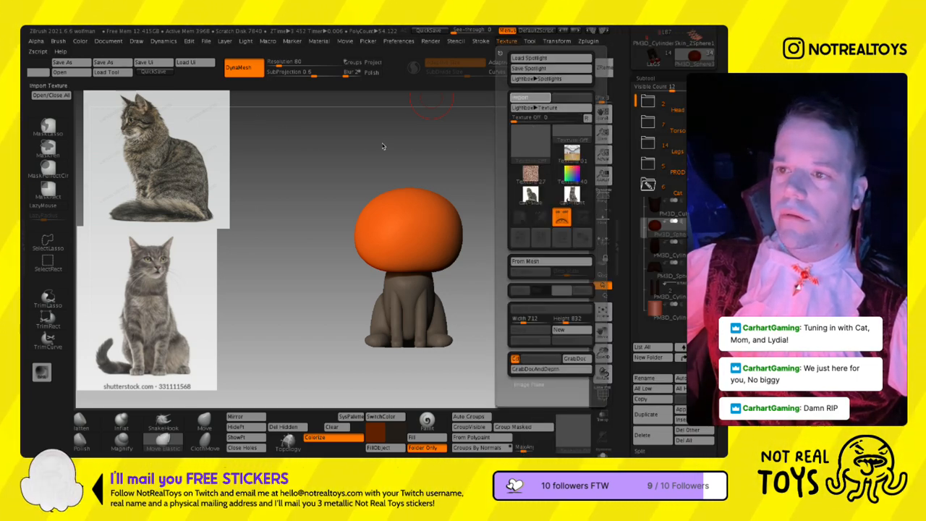
click(349, 132)
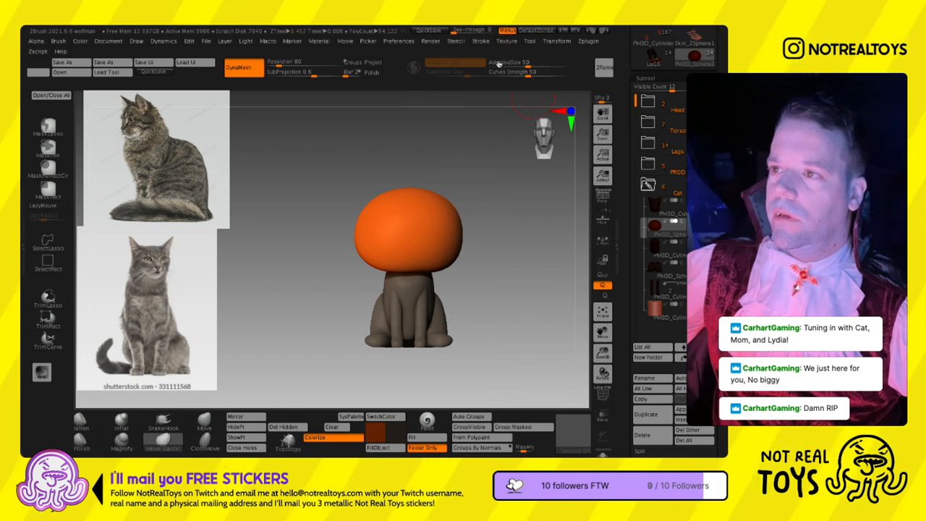
click(506, 40)
click(582, 260)
- Shrink the pumpkin reference, place it beside the cat model and leave Spotlight editing
drag(350, 215, 505, 347)
drag(452, 238, 428, 246)
drag(485, 348, 506, 330)
drag(525, 244, 507, 285)
key(z)
- Adjust the orange head's outline toward the pumpkin reference with a resized Move Elastic brush
mouse_move(475, 244)
alt+mouse_down()
mouse_move(398, 231)
mouse_move(427, 238)
alt+mouse_up()
key(s)
key(s)
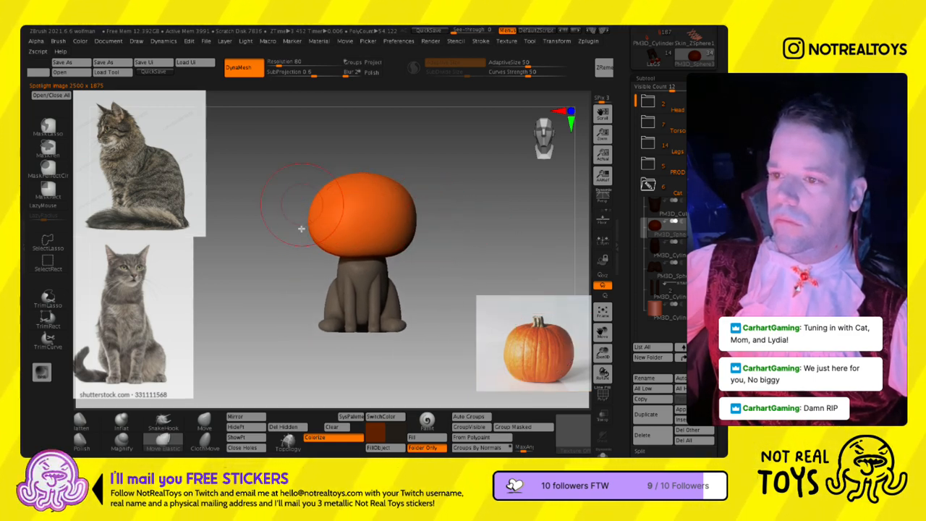
mouse_move(313, 230)
mouse_down()
mouse_move(343, 230)
mouse_move(360, 218)
mouse_up()
mouse_move(344, 215)
right_down()
mouse_move(401, 200)
mouse_move(445, 219)
mouse_move(474, 212)
mouse_move(510, 222)
right_up()
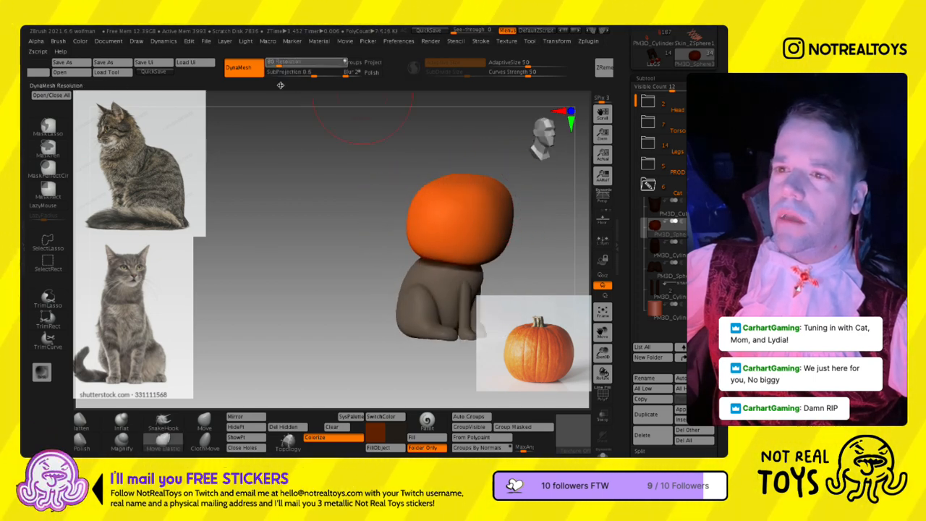
- Remesh the pumpkin head with DynaMesh at resolution 48 and continue shaping it toward the back
text(48)
key(Return)
ctrl+drag(313, 169, 329, 179)
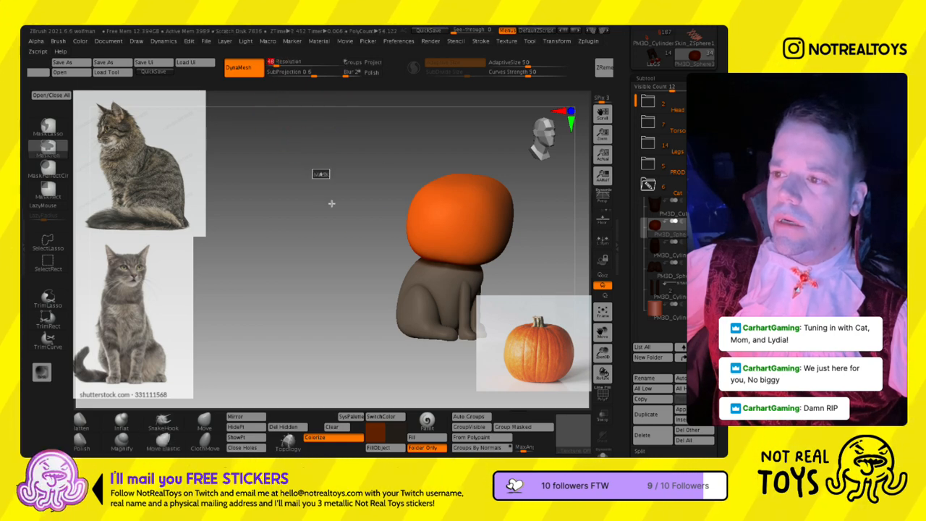
right_drag(498, 224, 434, 212)
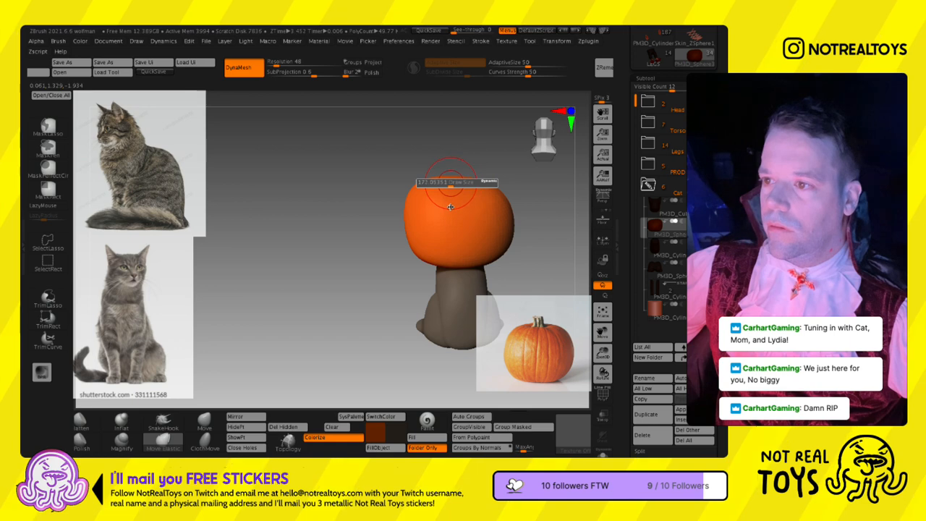
- Push a dimple into the pumpkin's top centre and raise the rim around it with the Move brush
click(204, 421)
ctrl+right_drag(330, 311, 458, 221)
key(s)
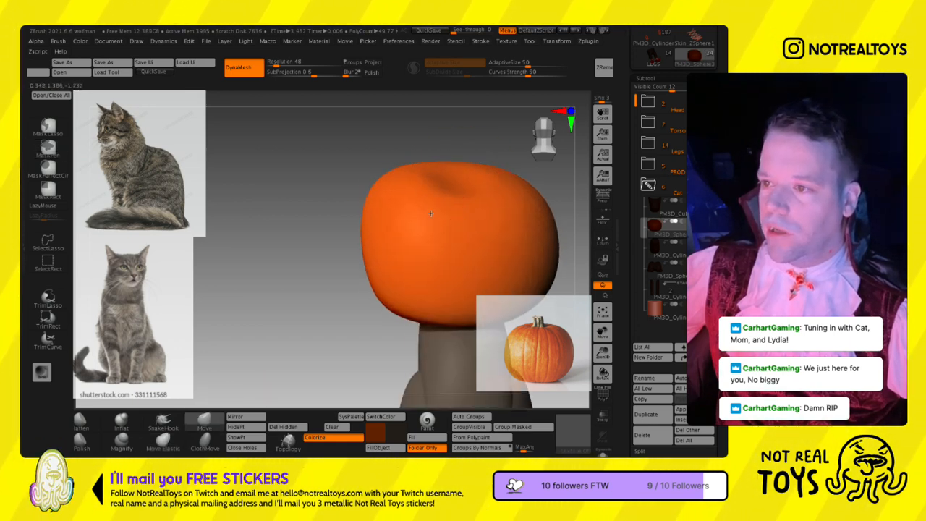
right_drag(430, 213, 445, 215)
key(s)
mouse_move(378, 250)
right_down()
mouse_move(391, 237)
mouse_move(391, 258)
mouse_move(411, 226)
mouse_move(424, 243)
right_up()
key(s)
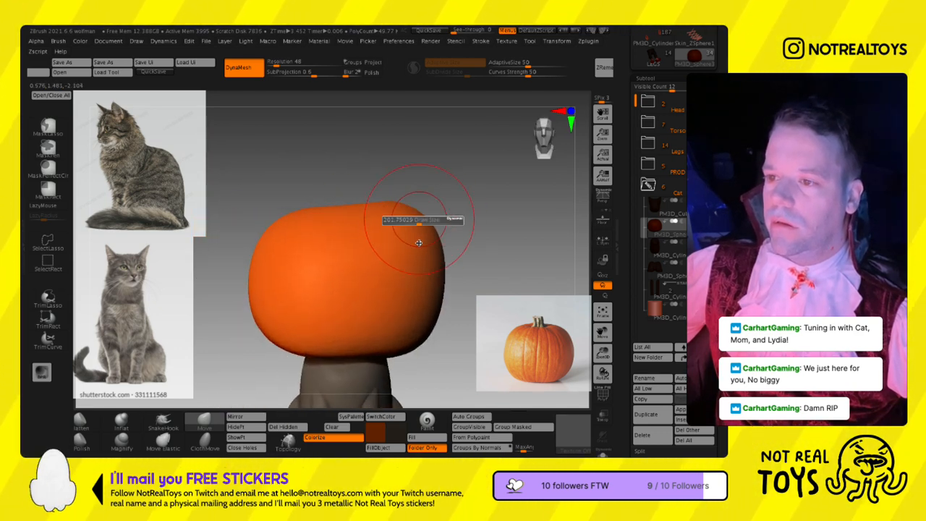
mouse_move(395, 191)
ctrl+right_down()
mouse_move(384, 250)
mouse_move(389, 231)
ctrl+right_up()
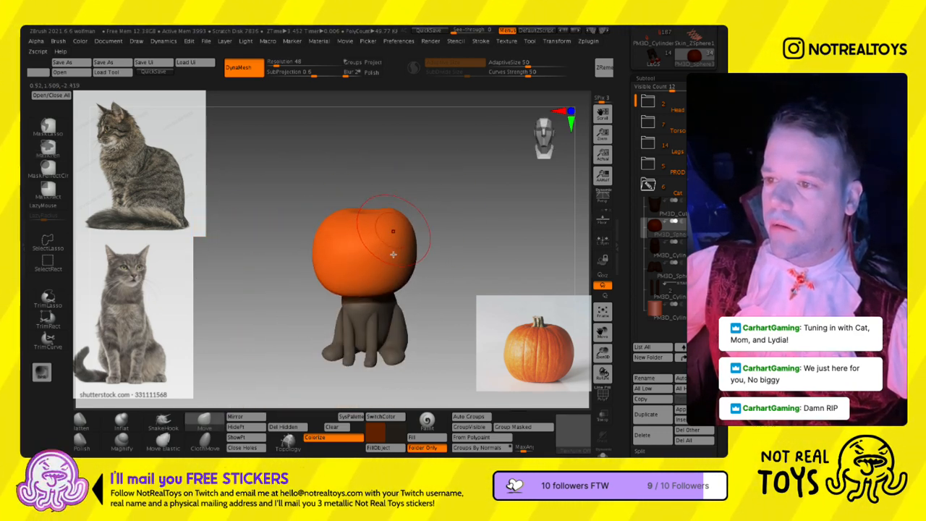
- Refine the pumpkin's sides, back and front with the Move brush at different sizes
right_drag(374, 280, 368, 275)
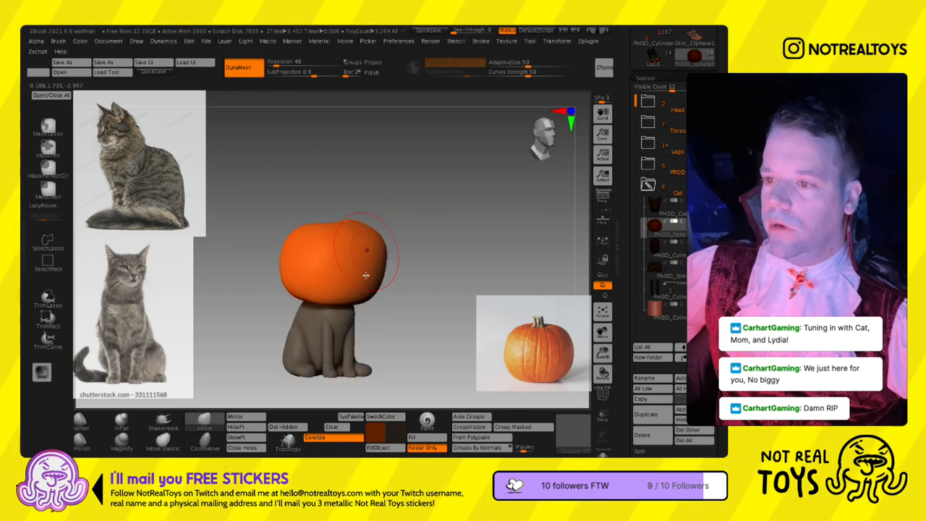
right_drag(391, 320, 477, 292)
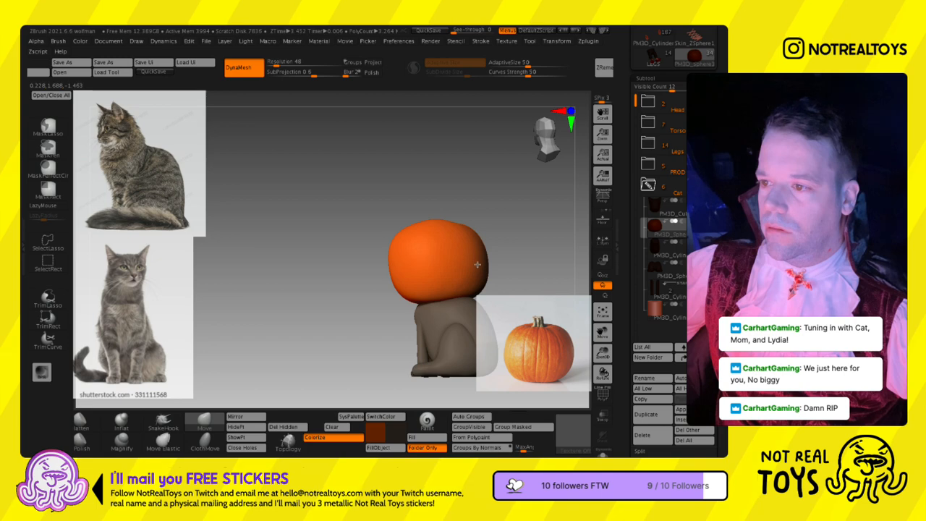
right_drag(477, 257, 407, 217)
key(alt+s)
key(alt+s)
key(s)
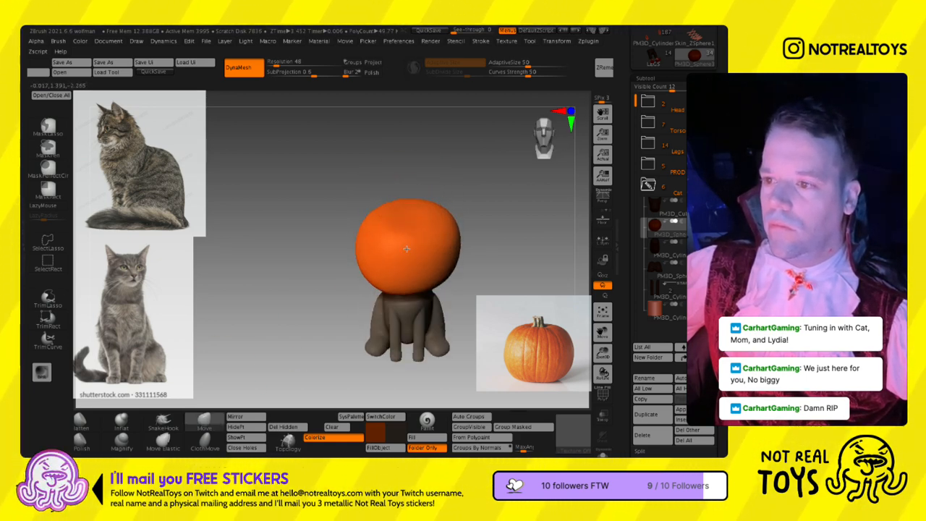
right_drag(407, 255, 410, 238)
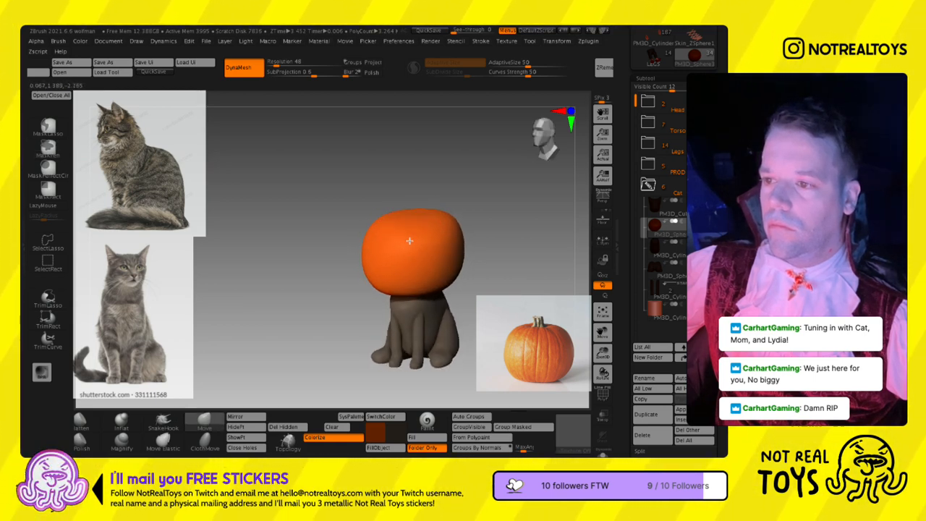
- Adjust the pumpkin's front and lower contour with the Move brush and duplicate the pumpkin subtool
drag(411, 247, 414, 257)
right_drag(422, 258, 411, 260)
drag(401, 257, 395, 263)
mouse_move(395, 263)
right_down()
mouse_move(383, 268)
mouse_move(378, 312)
right_up()
alt+right_drag(379, 311, 368, 248)
click(653, 415)
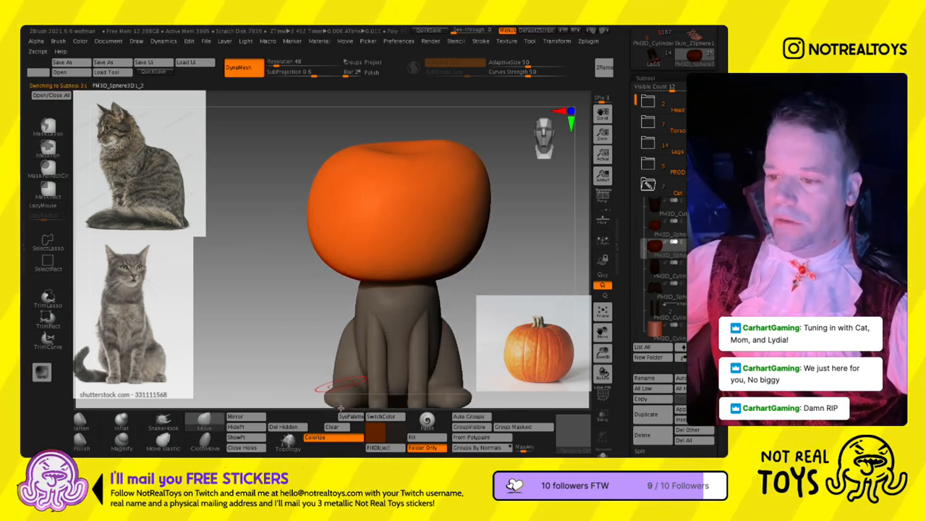
- Try to carve a vertical groove into the pumpkin's front with the SK_Slash brush
ctrl+drag(311, 435, 530, 436)
click(215, 422)
key(s)
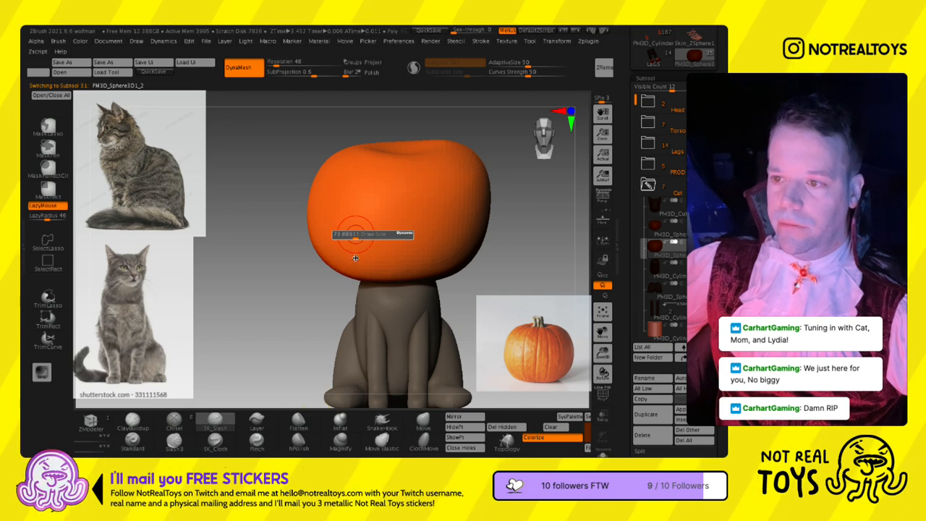
drag(370, 207, 365, 269)
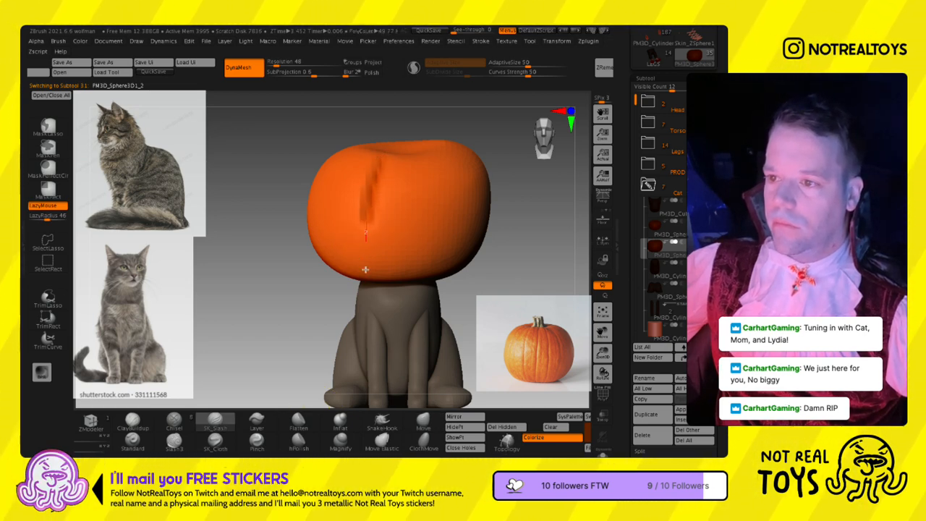
key(ctrl+z)
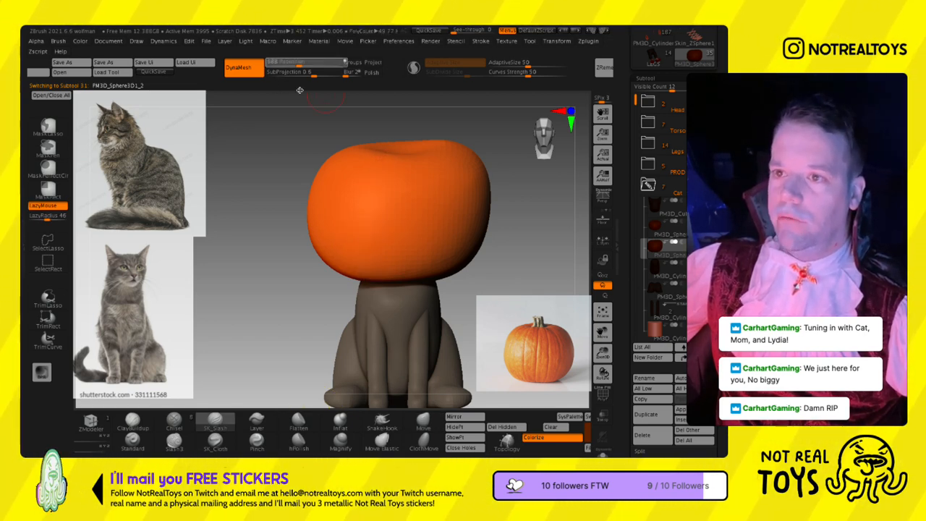
- Remesh the pumpkin with DynaMesh at resolution 296
drag(289, 90, 289, 90)
ctrl+drag(265, 114, 241, 178)
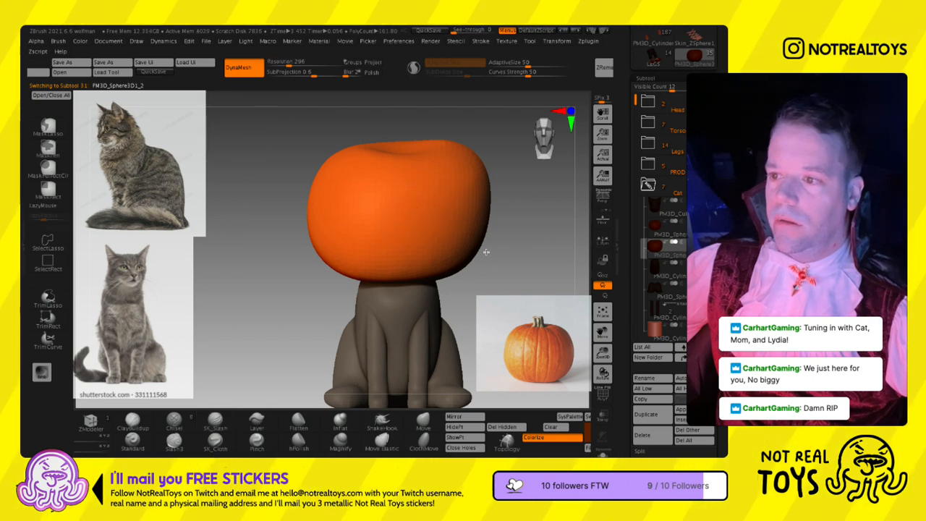
- Examine the pumpkin's top, sides and underside, both on the cat and isolated
right_drag(382, 248, 414, 251)
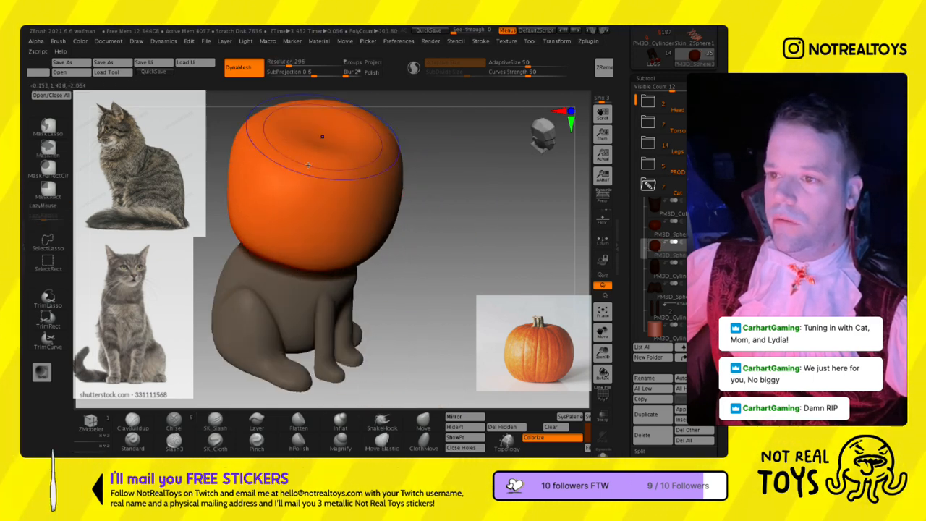
key(l)
drag(720, 429, 717, 317)
right_drag(399, 271, 465, 247)
key(l)
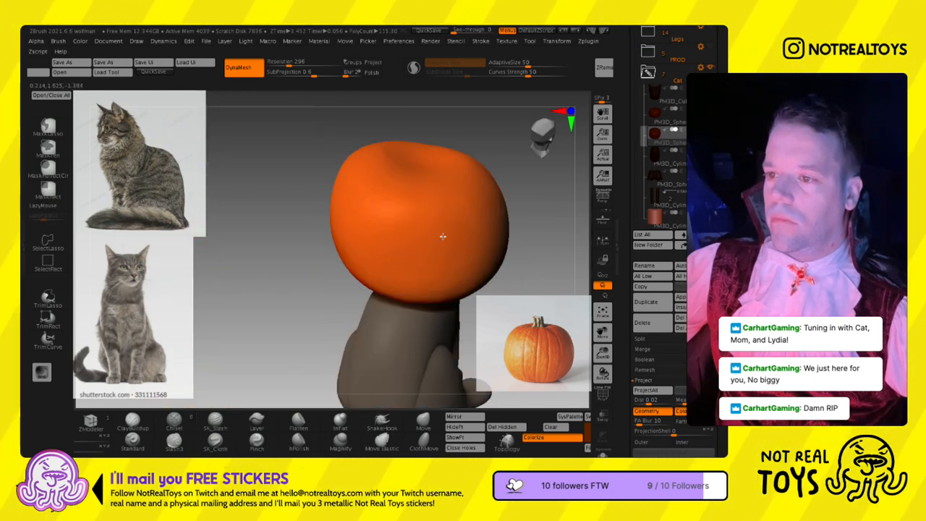
right_drag(426, 342, 321, 259)
key(3)
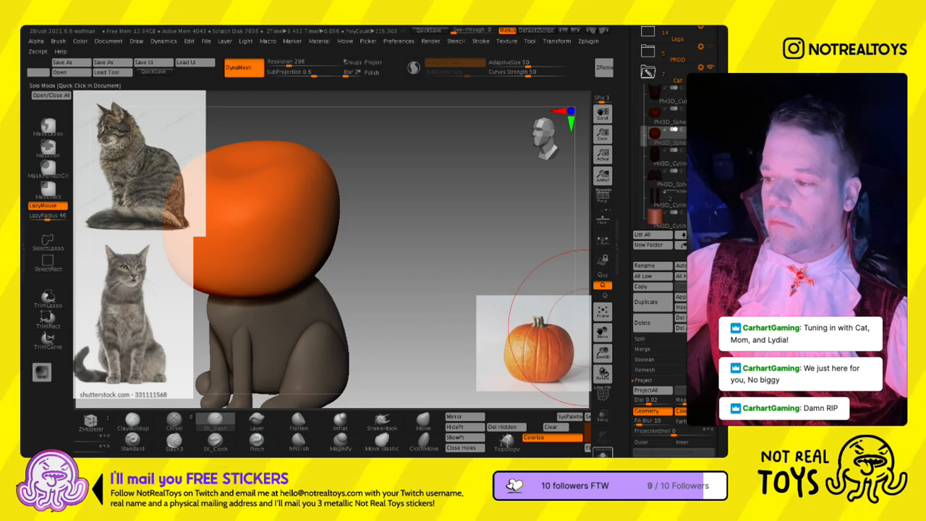
click(602, 454)
mouse_move(259, 293)
alt+right_down()
mouse_move(374, 284)
mouse_move(324, 279)
mouse_move(386, 290)
alt+right_up()
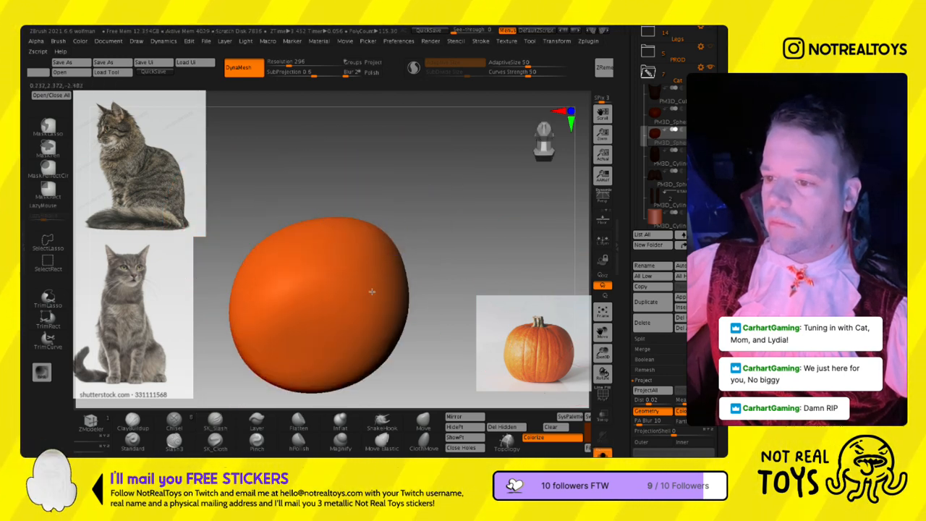
right_drag(334, 302, 334, 390)
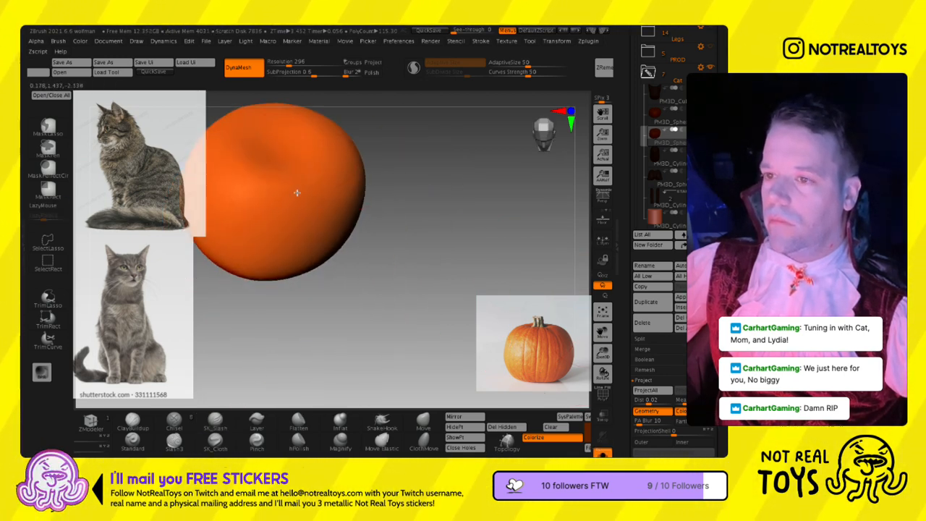
click(603, 454)
mouse_move(318, 244)
alt+right_down()
mouse_move(432, 239)
mouse_move(430, 221)
alt+right_up()
- Try to carve a vertical groove from the pumpkin's top dimple down its front with a resized SK_Slash brush
key(s)
drag(430, 221, 411, 222)
right_drag(412, 193, 412, 216)
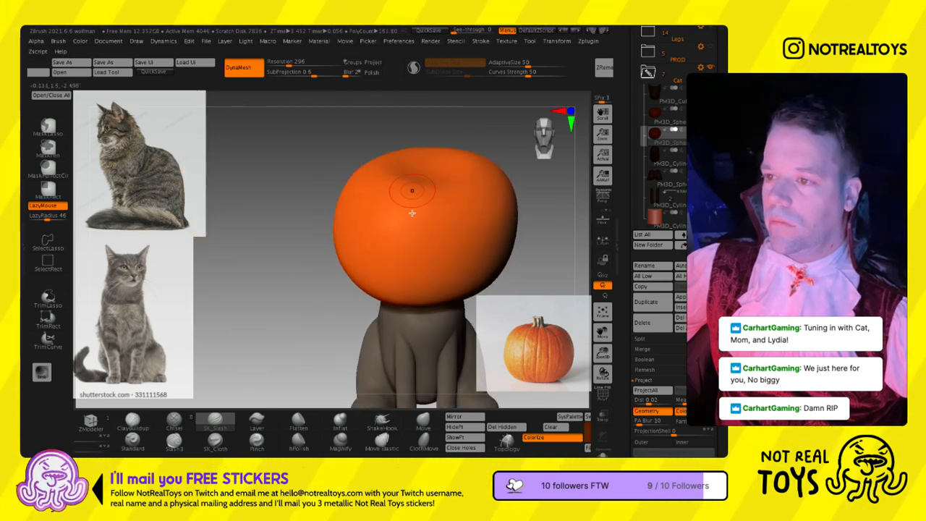
drag(390, 239, 385, 279)
drag(386, 318, 387, 338)
mouse_move(393, 335)
right_down()
mouse_move(406, 310)
mouse_move(440, 314)
right_up()
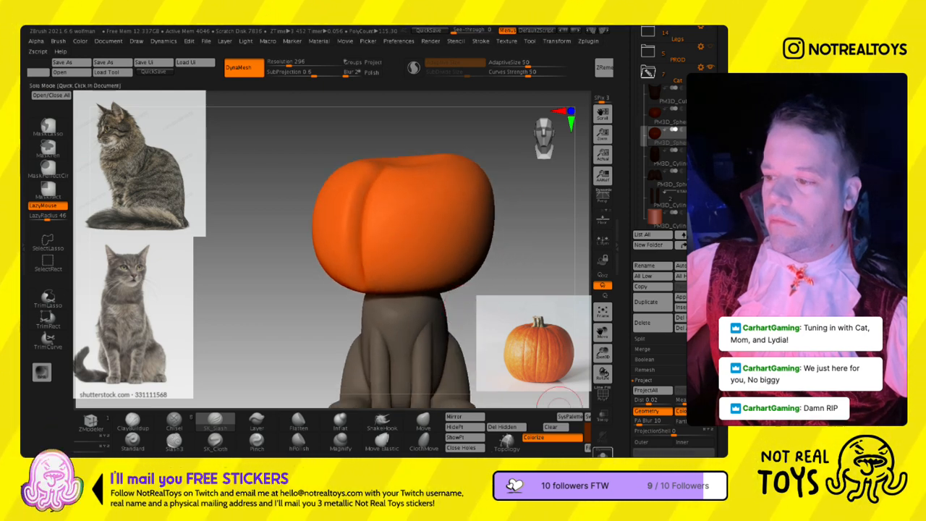
- Undo the last groove stroke, isolate the pumpkin and carve its front groove from the top dimple onto the underside
click(603, 454)
key(ctrl+z)
key(space)
click(374, 255)
key(Return)
right_drag(379, 203, 357, 233)
right_drag(368, 173, 371, 197)
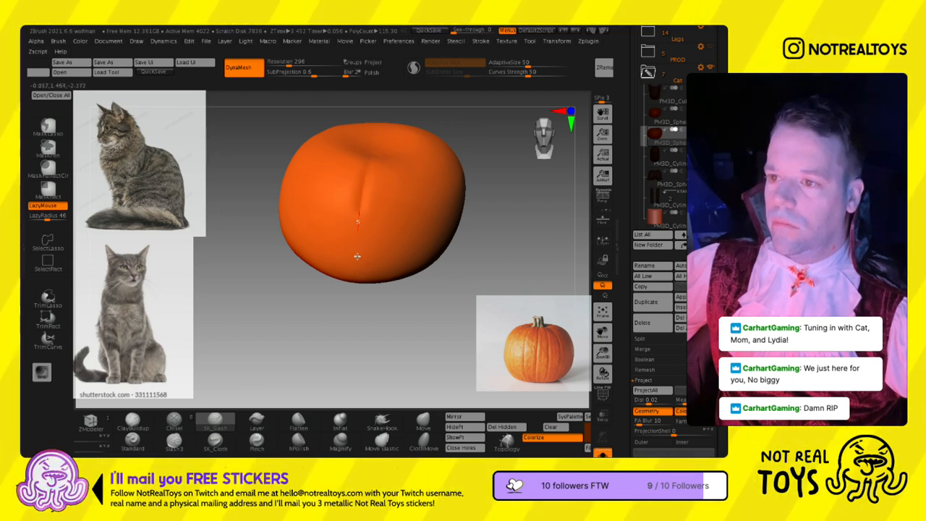
right_drag(360, 328, 363, 227)
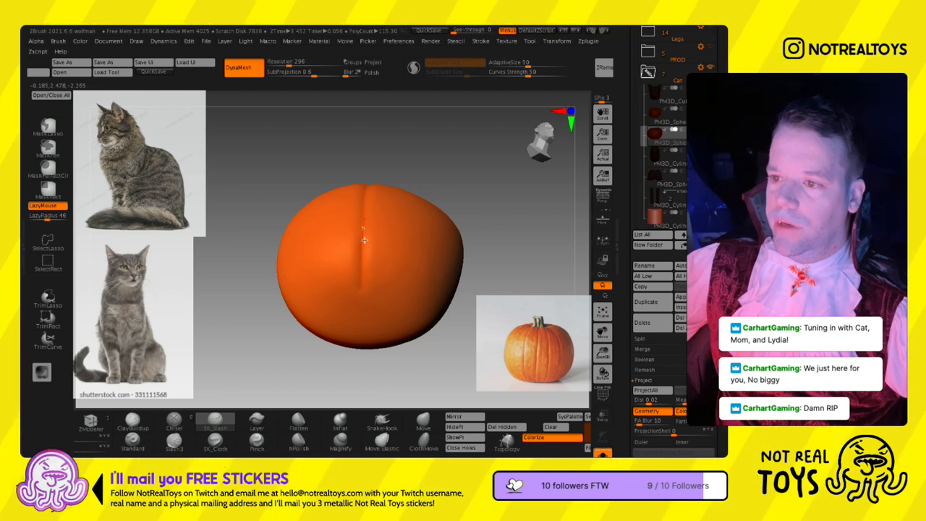
- Carve two more grooves around the pumpkin's side, running each from the top dimple toward the underside's centre
right_drag(371, 196, 333, 231)
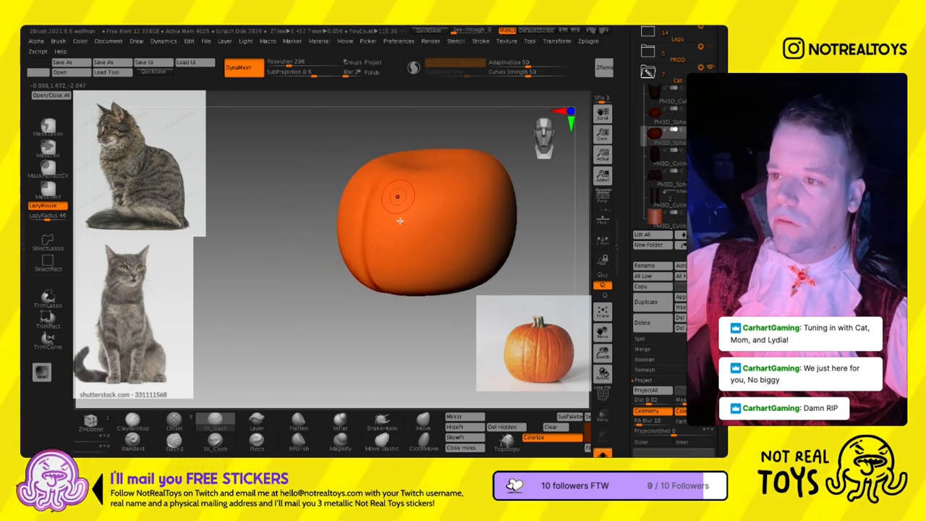
alt+right_drag(402, 222, 353, 235)
key(s)
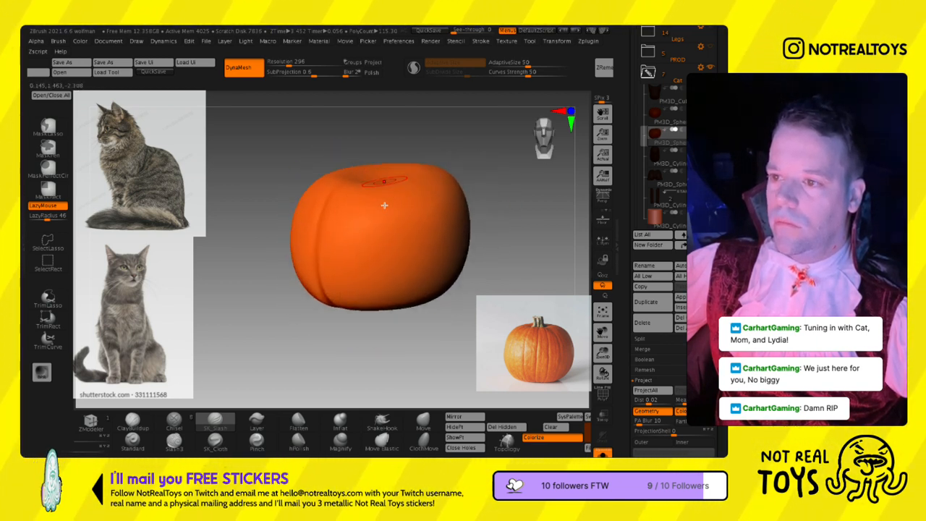
key(s)
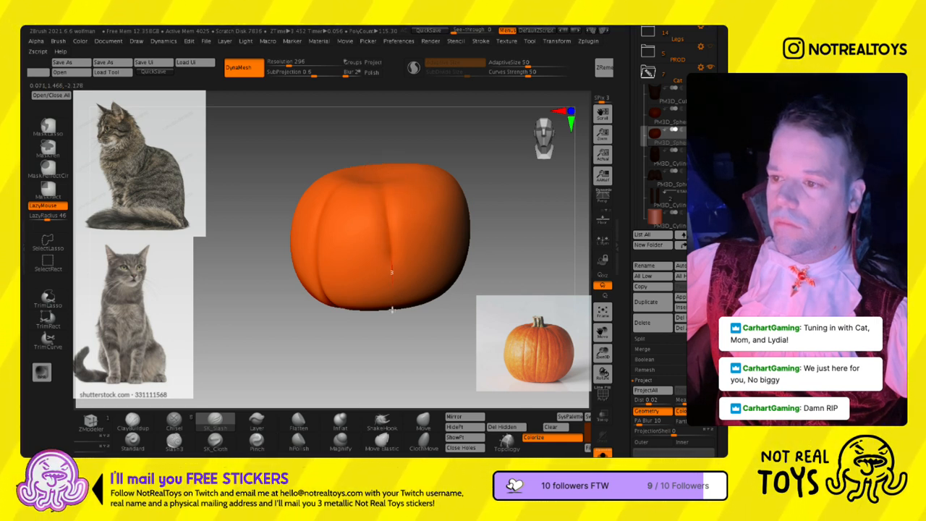
right_drag(392, 350, 393, 267)
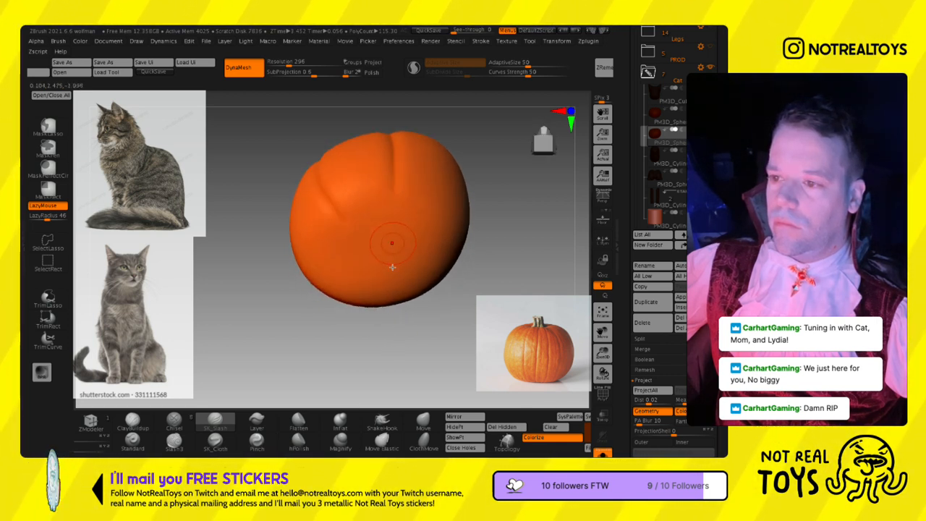
right_drag(389, 125, 374, 179)
right_drag(398, 295, 391, 224)
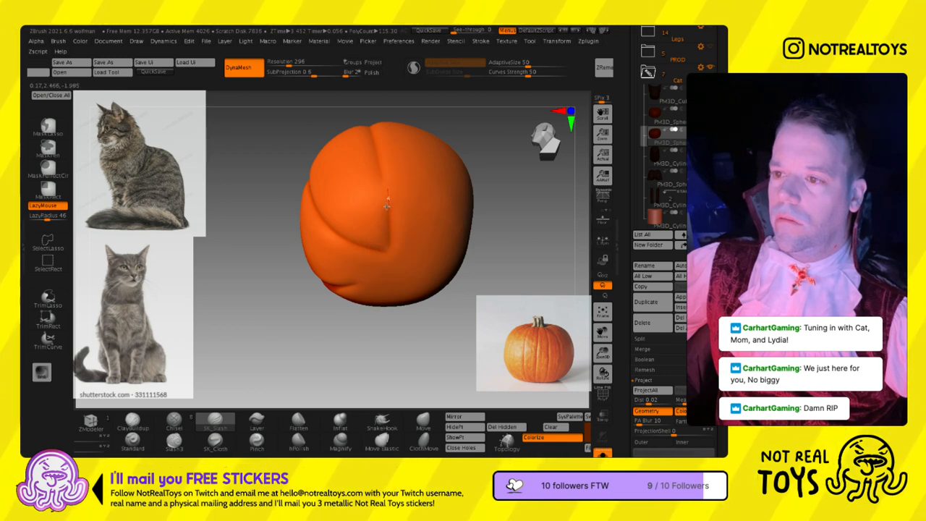
- Continue the widely spaced grooves around the pumpkin's back and remaining side, extending them across the underside
right_drag(382, 180, 395, 188)
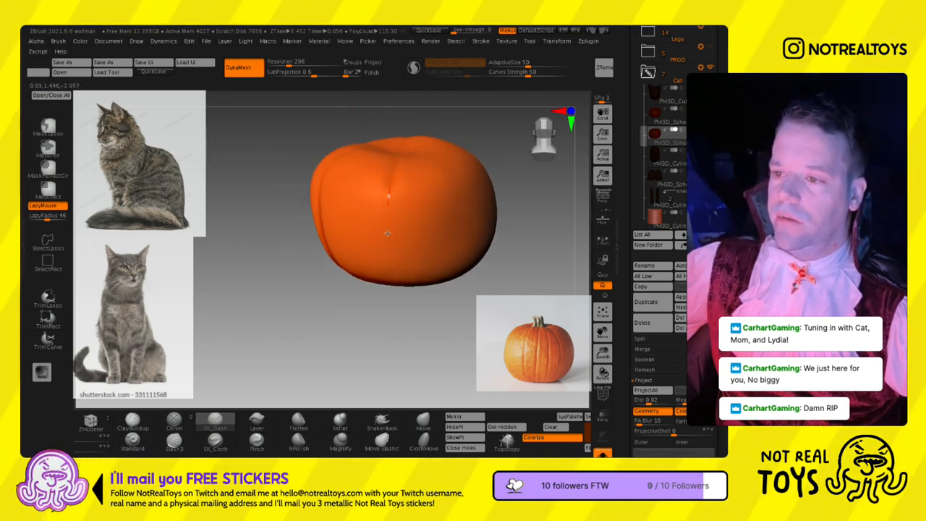
right_drag(398, 310, 403, 227)
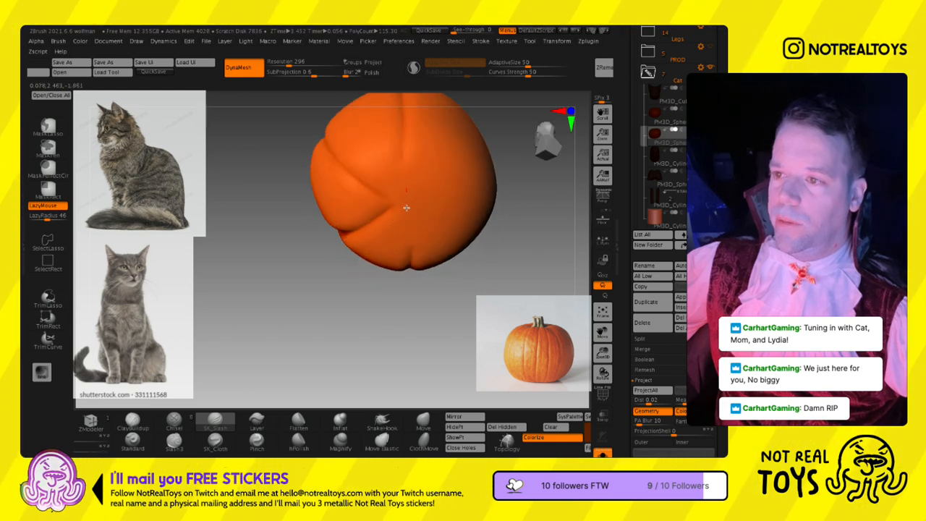
right_drag(424, 159, 401, 188)
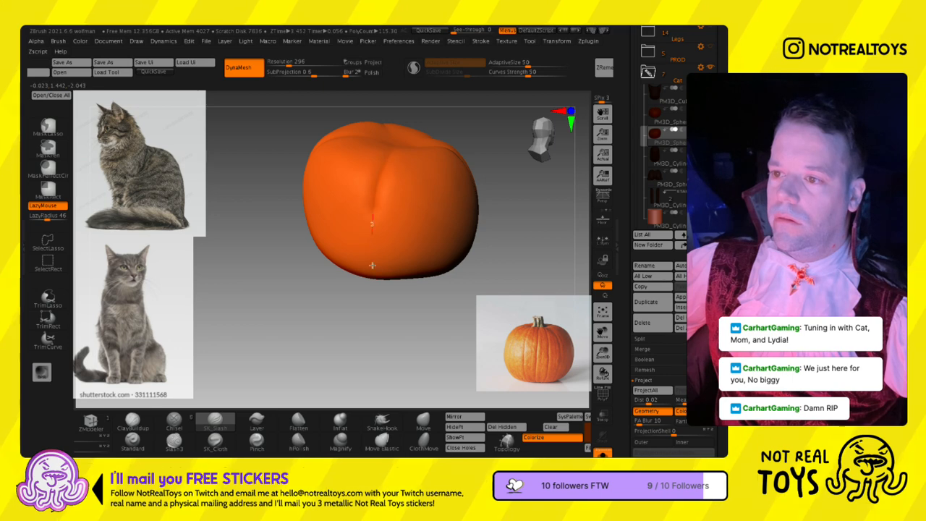
mouse_move(387, 315)
right_down()
mouse_move(383, 253)
mouse_move(392, 224)
mouse_move(326, 299)
right_up()
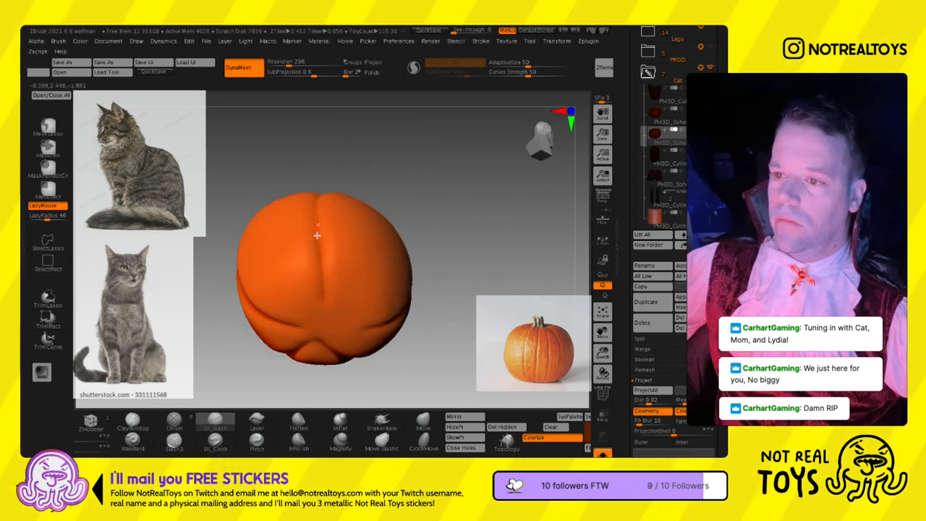
- Split the wide segments on the pumpkin's side with intermediate SK_Slash grooves that continue under the base
right_drag(371, 224, 355, 204)
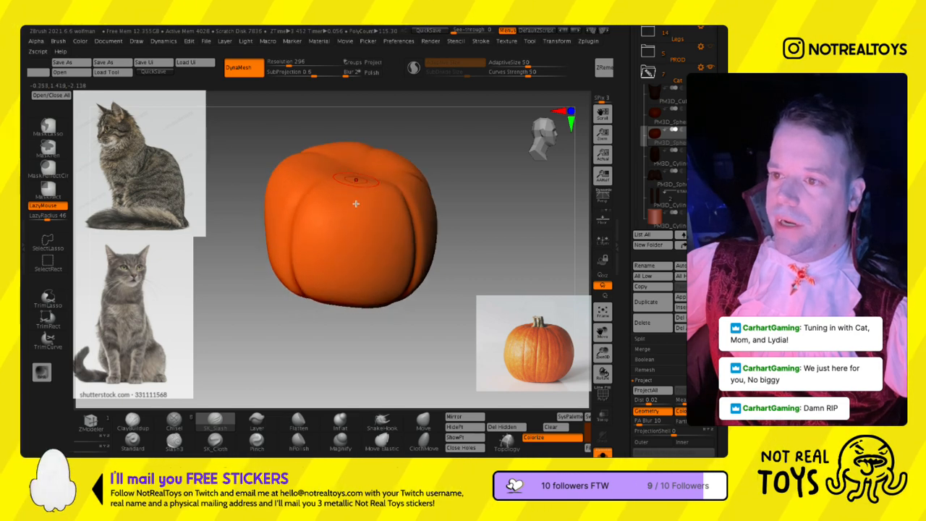
drag(352, 234, 350, 328)
right_drag(349, 328, 352, 227)
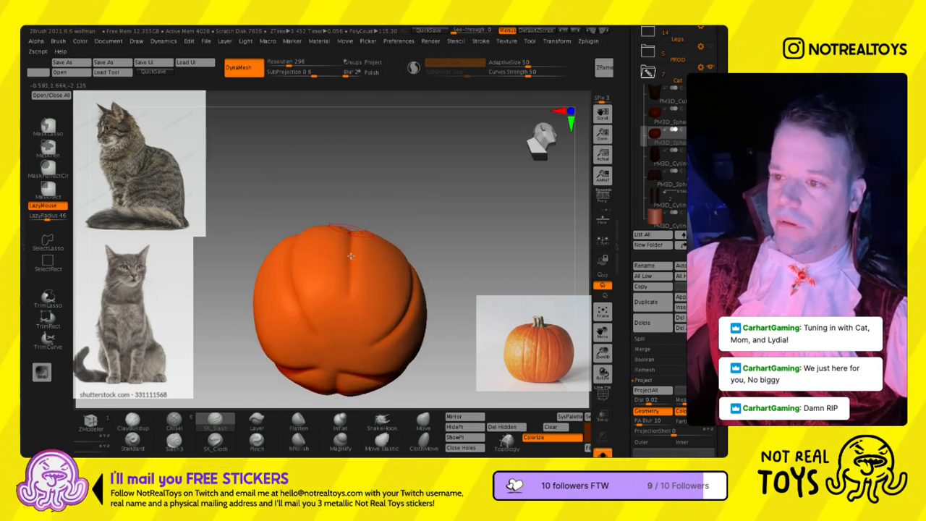
right_drag(382, 340, 395, 212)
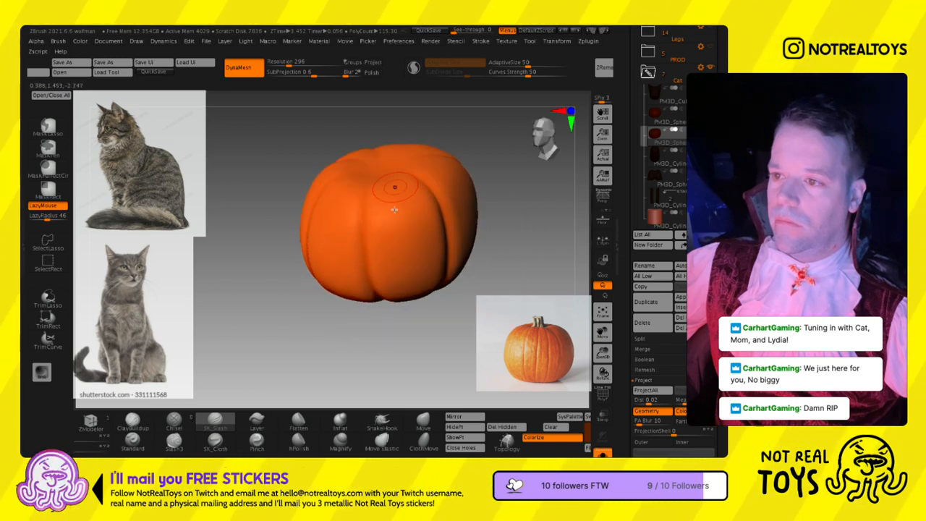
right_drag(411, 312, 406, 284)
- Carve intermediate grooves between the existing ones on the pumpkin's front and run them onto the underside
right_drag(358, 193, 349, 212)
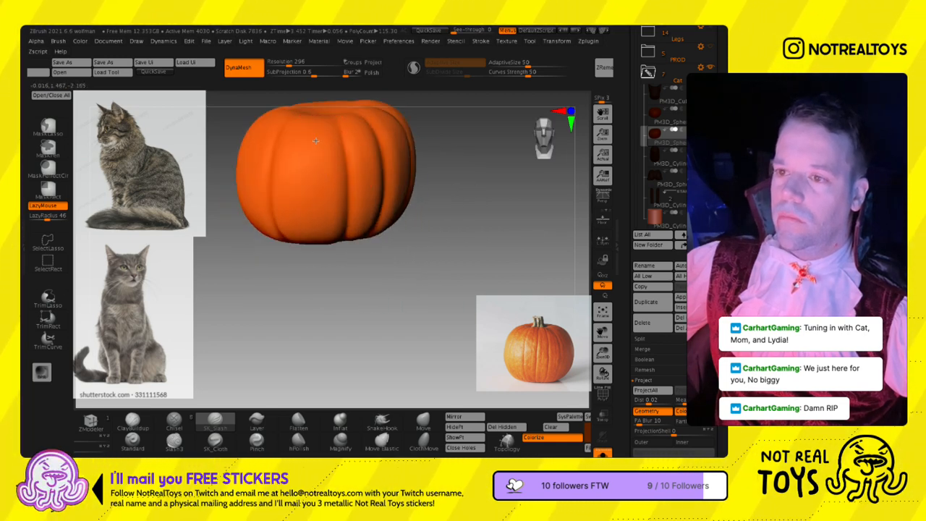
right_drag(320, 289, 333, 200)
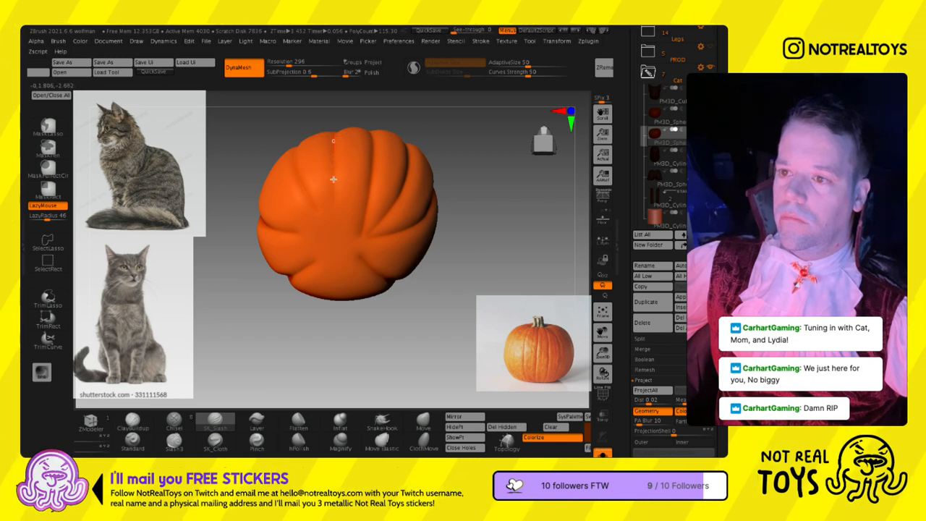
right_drag(332, 269, 345, 191)
right_drag(332, 287, 308, 195)
right_drag(293, 274, 355, 217)
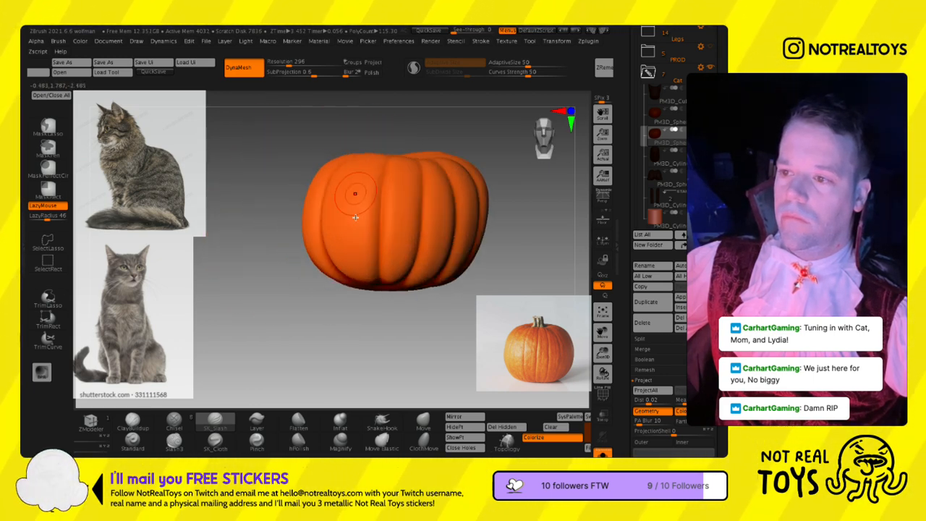
- Finish the pumpkin's ribs by carving the remaining intermediate grooves across its back and underside
mouse_move(426, 210)
right_down()
mouse_move(414, 192)
mouse_move(369, 207)
mouse_move(387, 215)
mouse_move(391, 203)
mouse_move(368, 209)
mouse_move(397, 205)
mouse_move(368, 209)
mouse_move(362, 223)
mouse_move(355, 157)
right_up()
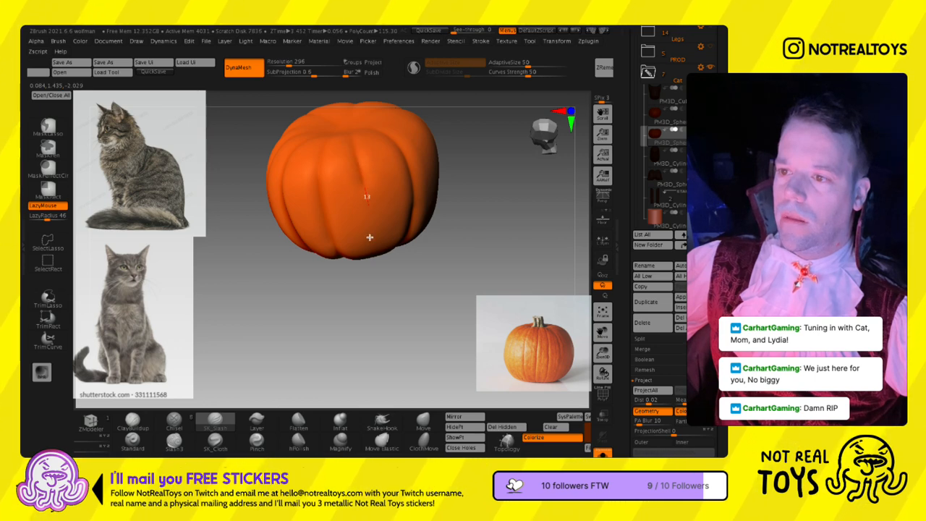
right_drag(378, 286, 359, 236)
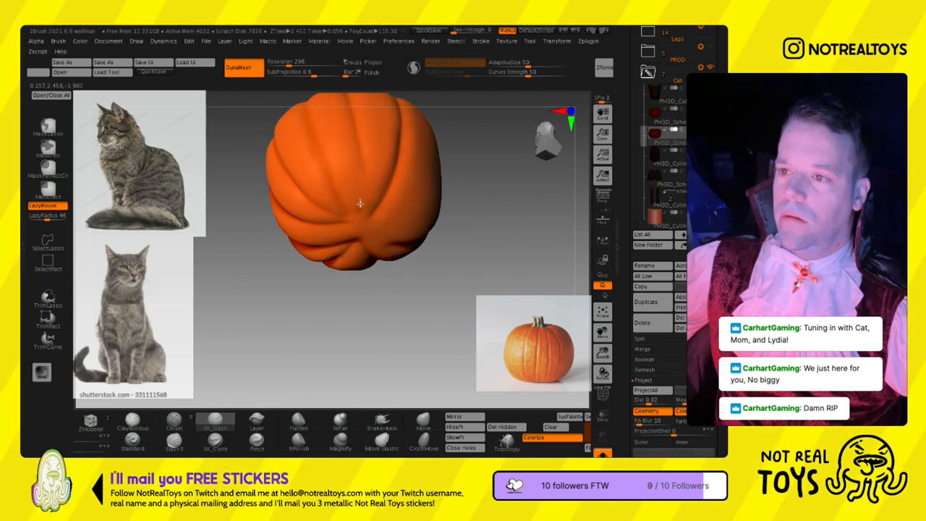
mouse_move(348, 106)
right_down()
mouse_move(401, 252)
mouse_move(401, 131)
right_up()
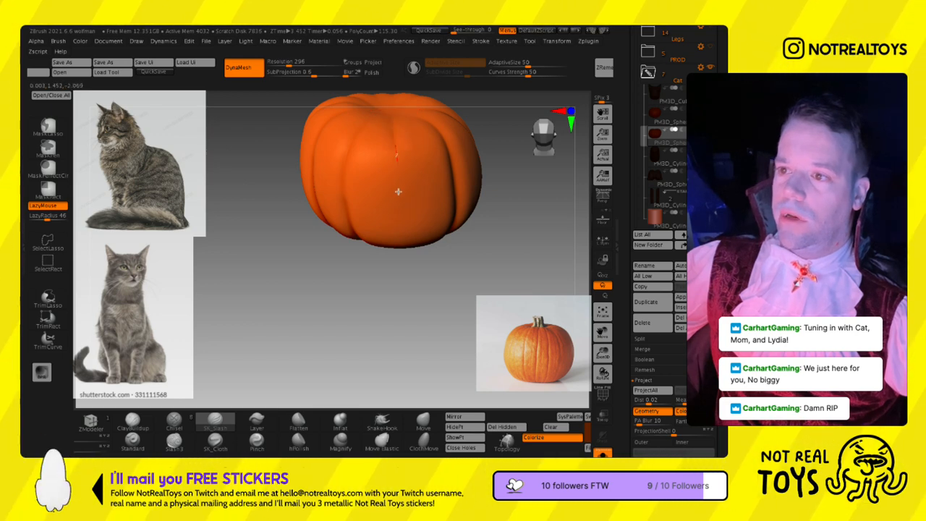
right_drag(405, 250, 403, 321)
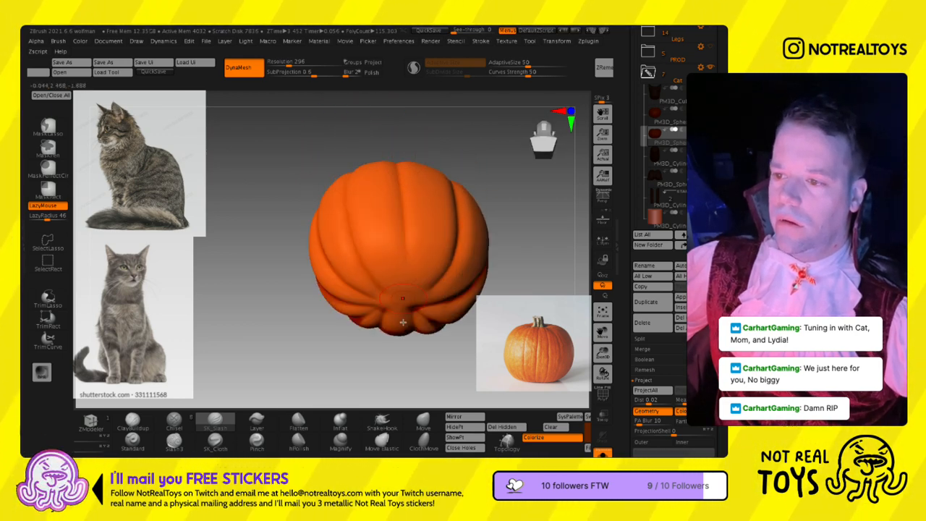
right_drag(406, 204, 411, 242)
- Show the whole cat again and remesh the ribbed pumpkin with DynaMesh at resolution 248
click(603, 453)
right_drag(411, 243, 401, 220)
click(293, 65)
text(248)
key(Return)
mouse_move(398, 212)
right_down()
mouse_move(368, 224)
mouse_move(333, 200)
mouse_move(309, 217)
mouse_move(459, 286)
right_up()
key(l)
right_drag(459, 285, 425, 285)
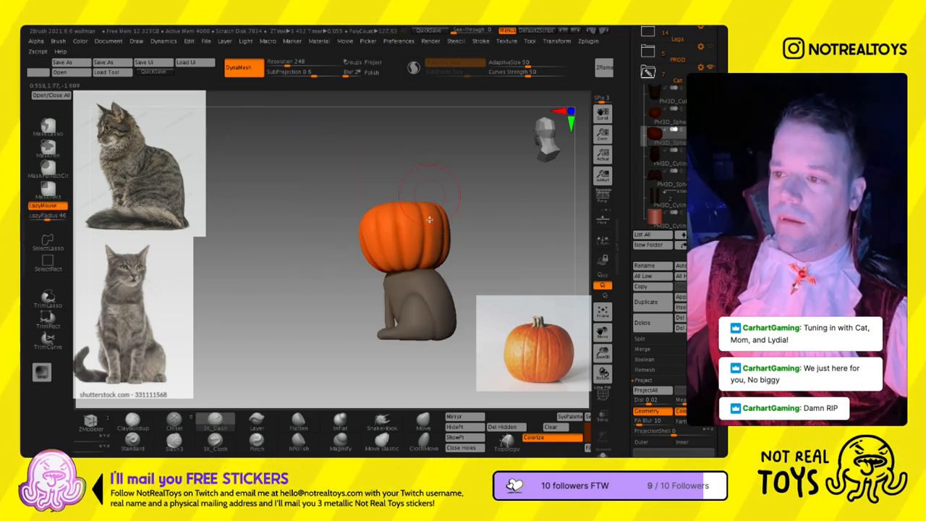
- Reshape the pumpkin's lower back edge above the cat's neck with a resized Move brush
click(421, 425)
key(s)
drag(440, 267, 423, 262)
key(s)
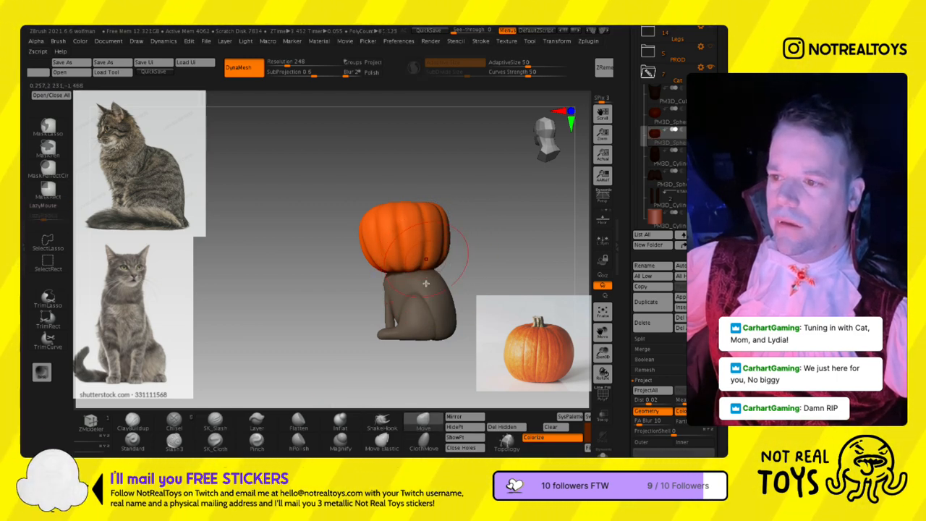
right_drag(431, 272, 409, 266)
drag(421, 256, 415, 259)
mouse_move(414, 272)
right_down()
mouse_move(434, 275)
mouse_move(390, 273)
right_up()
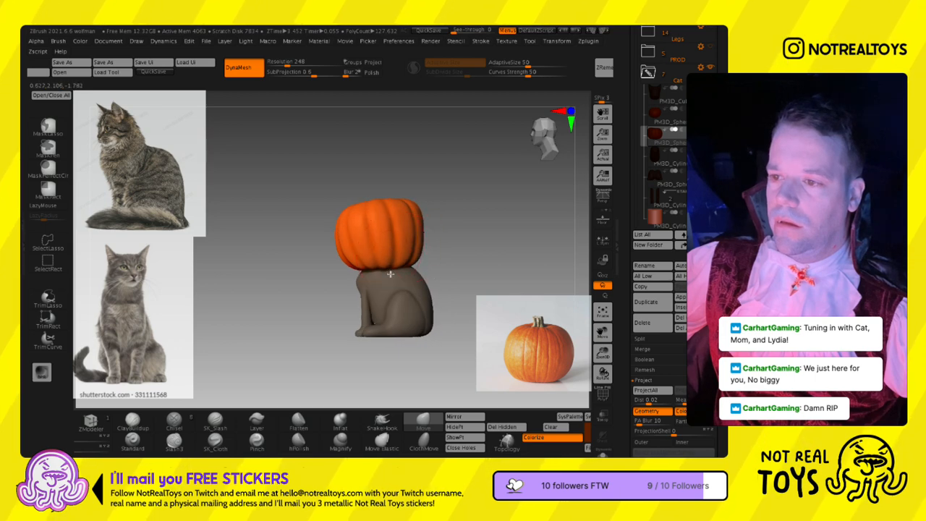
- Refine the pumpkin's overall silhouette with the Move brush, working from the side, top and front
right_drag(385, 230, 385, 258)
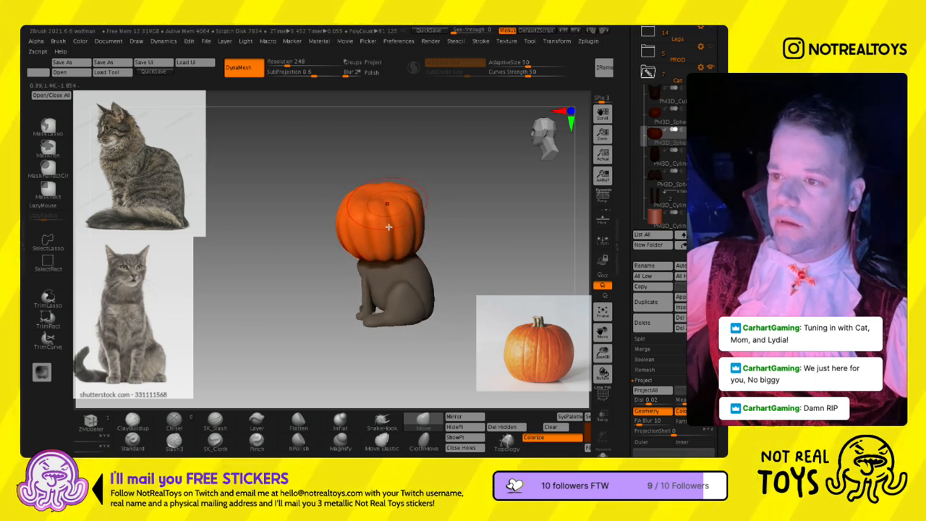
right_drag(452, 221, 417, 195)
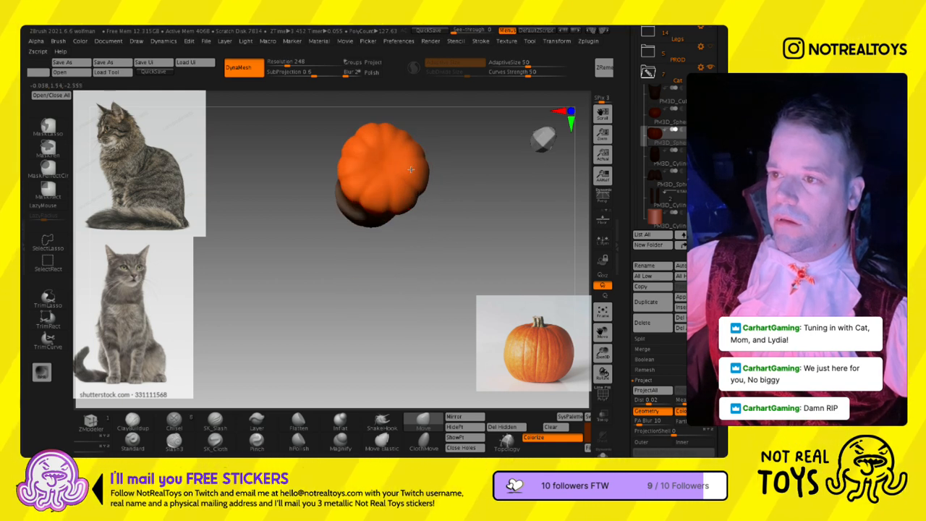
drag(442, 195, 386, 250)
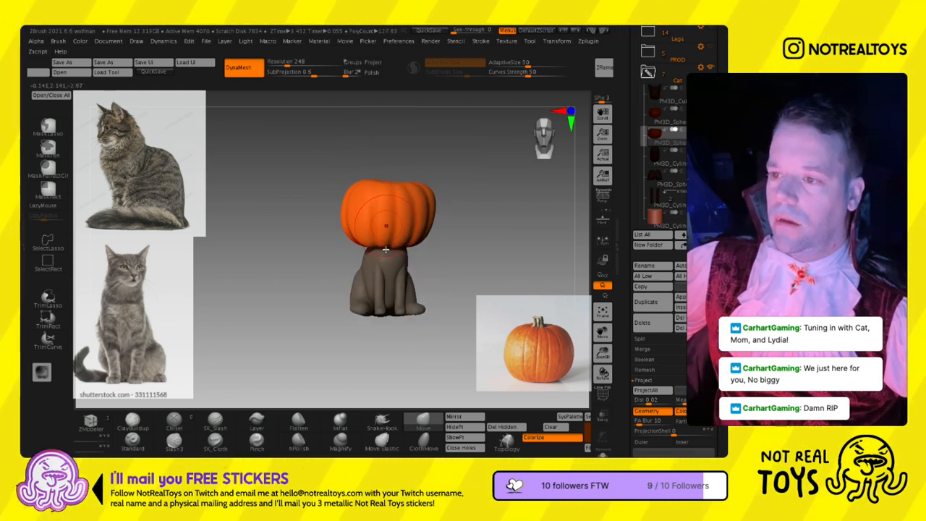
key(w)
key(q)
mouse_move(414, 191)
right_down()
mouse_move(427, 196)
mouse_move(402, 252)
mouse_move(398, 207)
right_up()
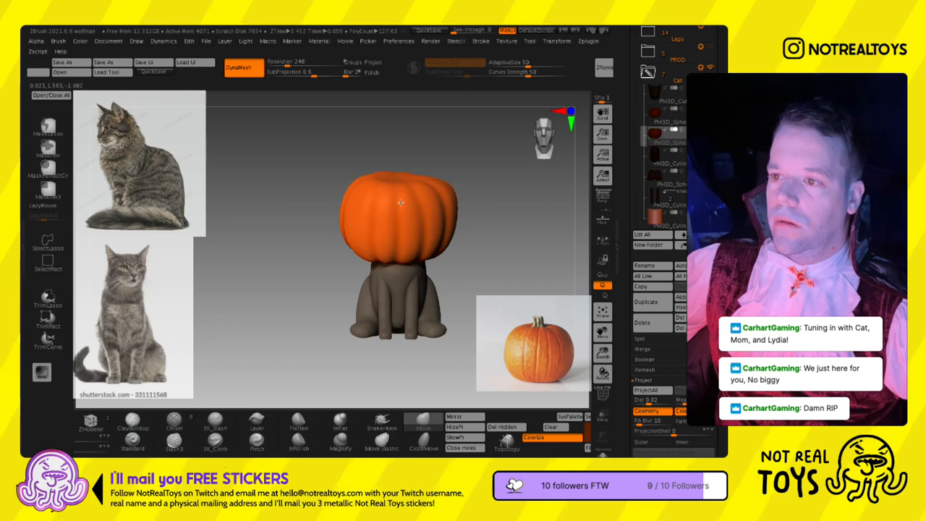
- Adjust the pumpkin's proportions and placement on the cat's neck with the transform gizmo, from the front and side
mouse_move(401, 198)
right_down()
mouse_move(388, 195)
mouse_move(428, 206)
right_up()
key(w)
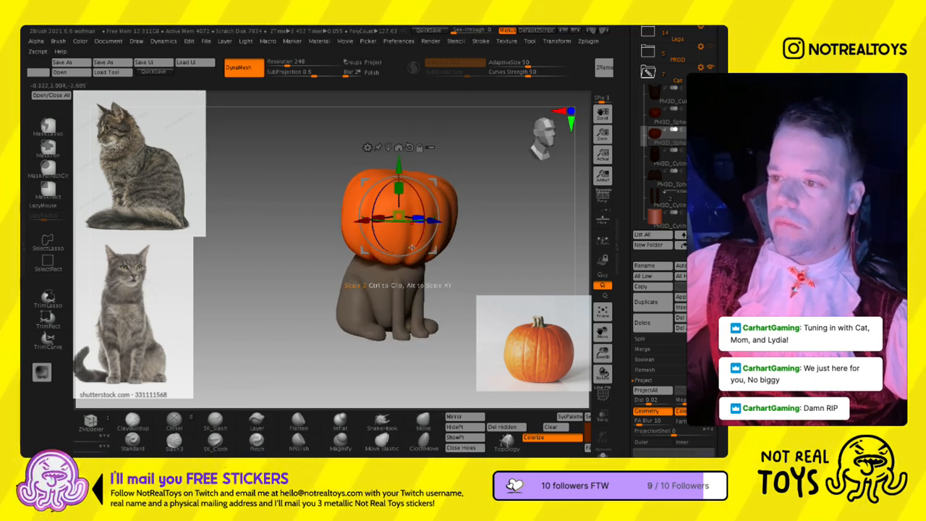
drag(407, 244, 412, 244)
key(q)
mouse_move(416, 239)
right_down()
mouse_move(373, 216)
mouse_move(499, 213)
mouse_move(389, 209)
right_up()
key(w)
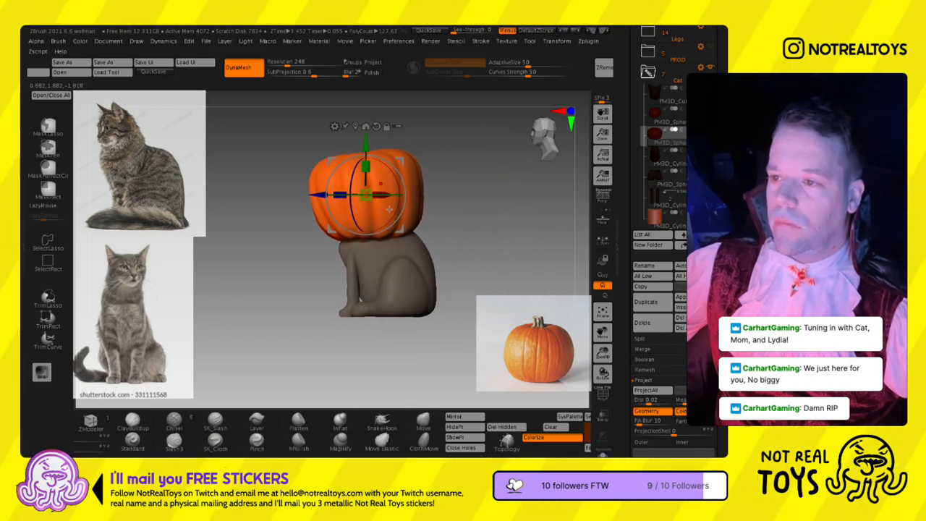
drag(401, 229, 390, 222)
mouse_move(393, 190)
right_down()
mouse_move(430, 178)
mouse_move(400, 187)
right_up()
- Push the pumpkin's sides and lower front edge into shape with a resized Move brush
key(q)
key(s)
right_drag(320, 240, 345, 246)
right_drag(289, 249, 370, 209)
key(s)
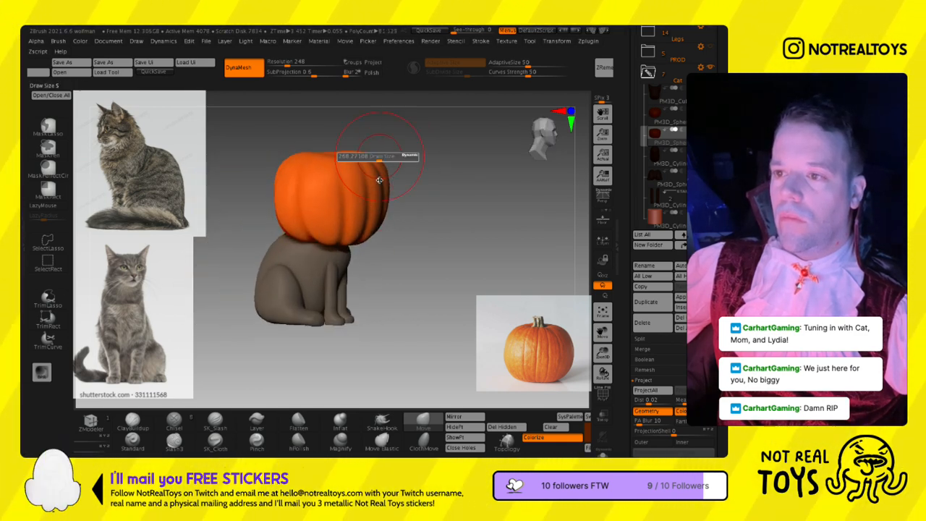
right_drag(378, 176, 373, 215)
key(s)
- Carve soft secondary grooves across the pumpkin's front with the Slash3 brush, using LazyMouse with a radius of 7
drag(348, 183, 331, 185)
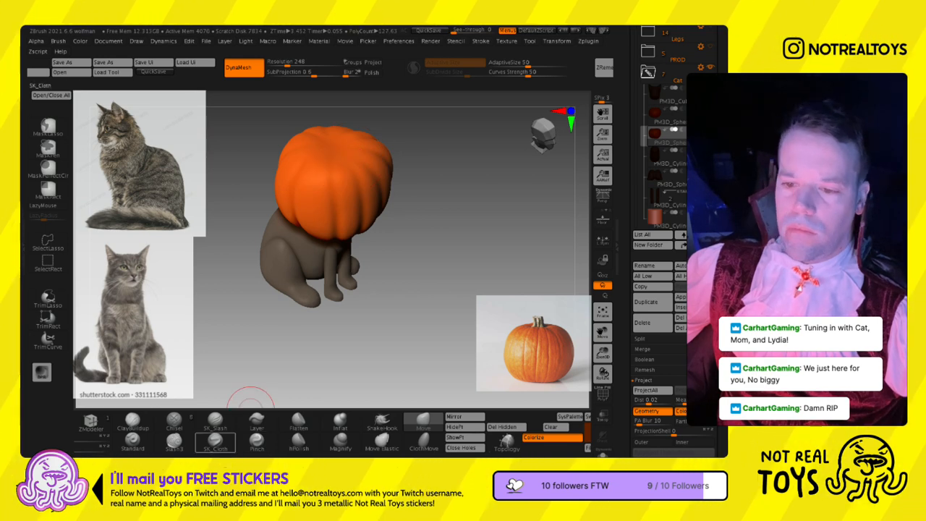
right_click(319, 255)
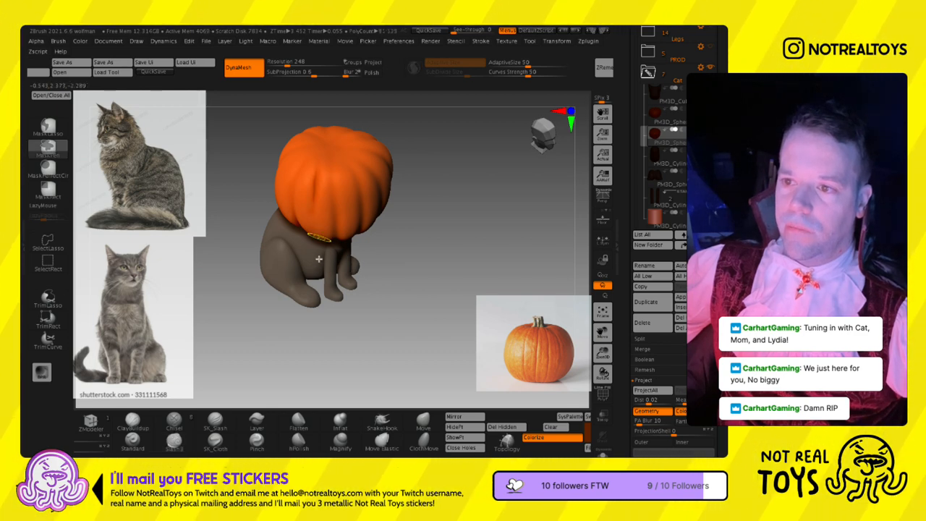
ctrl+right_drag(277, 178, 309, 213)
right_drag(307, 161, 398, 239)
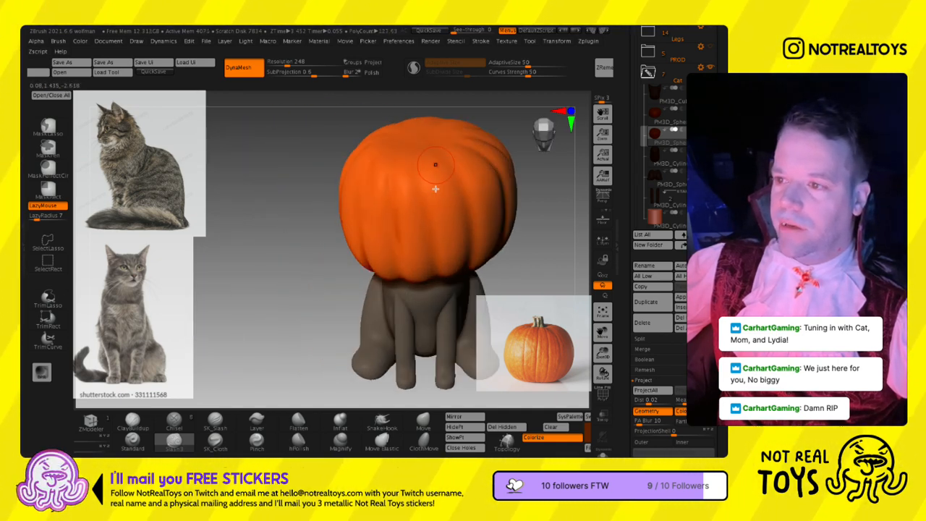
right_drag(464, 237, 430, 190)
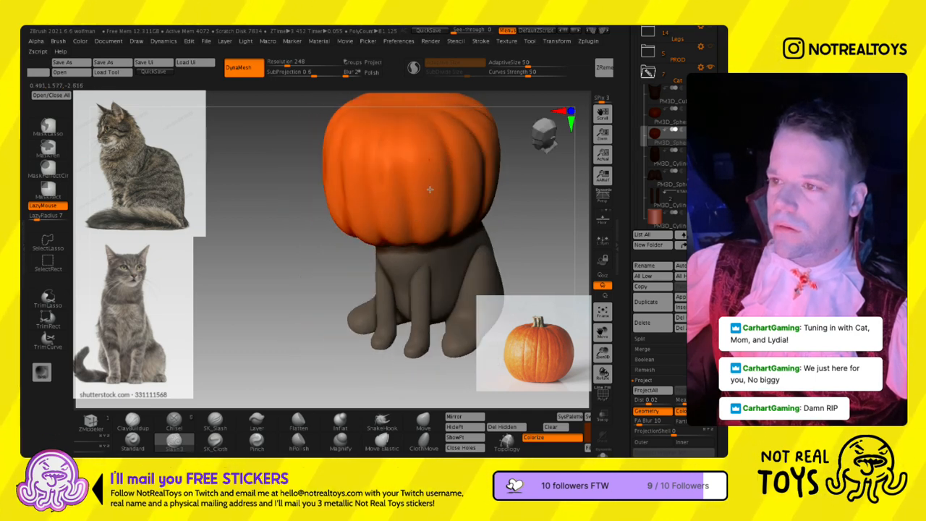
right_drag(433, 237, 390, 243)
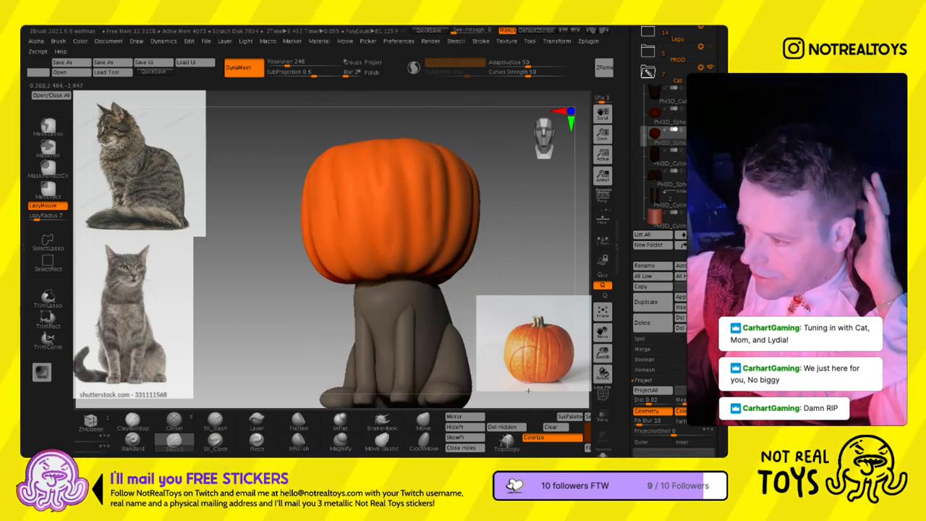
right_drag(528, 385, 403, 270)
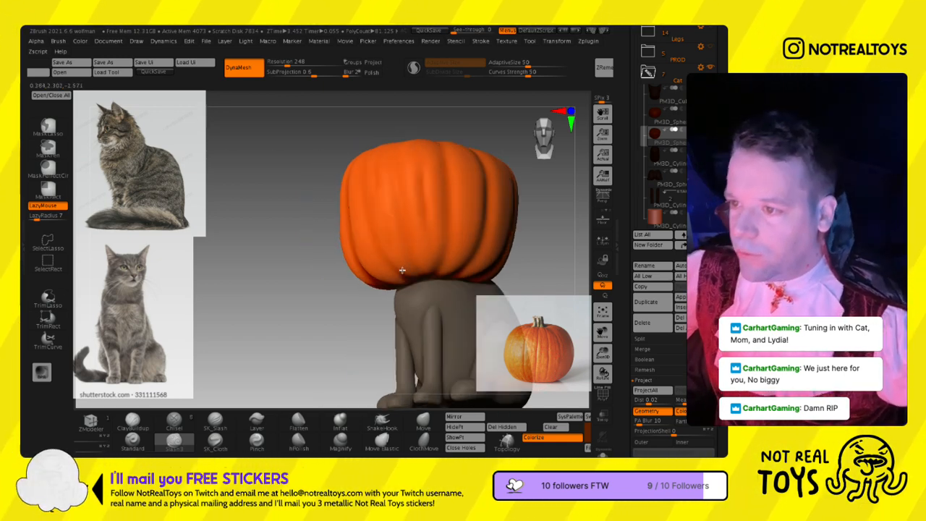
- Continue the soft secondary grooves around the pumpkin's sides and back until they meet the front ribs
right_drag(455, 181, 384, 232)
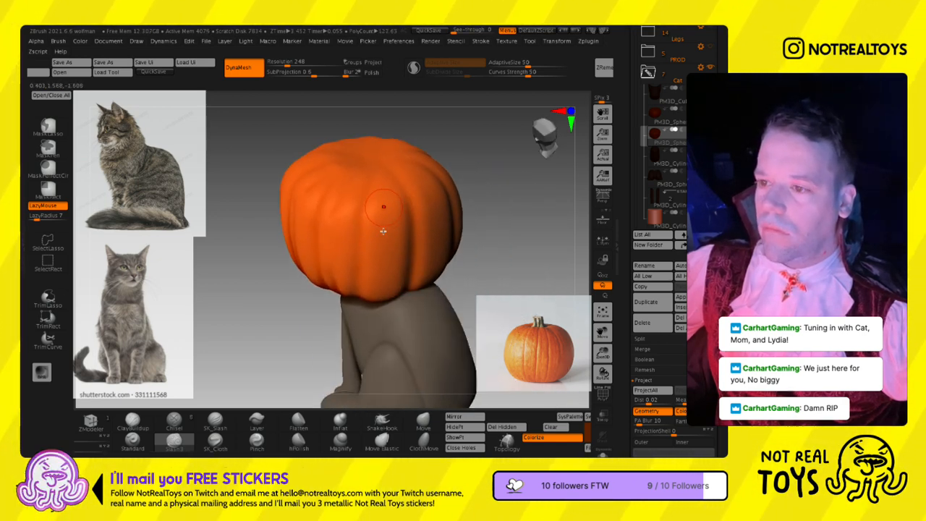
right_drag(388, 328, 409, 267)
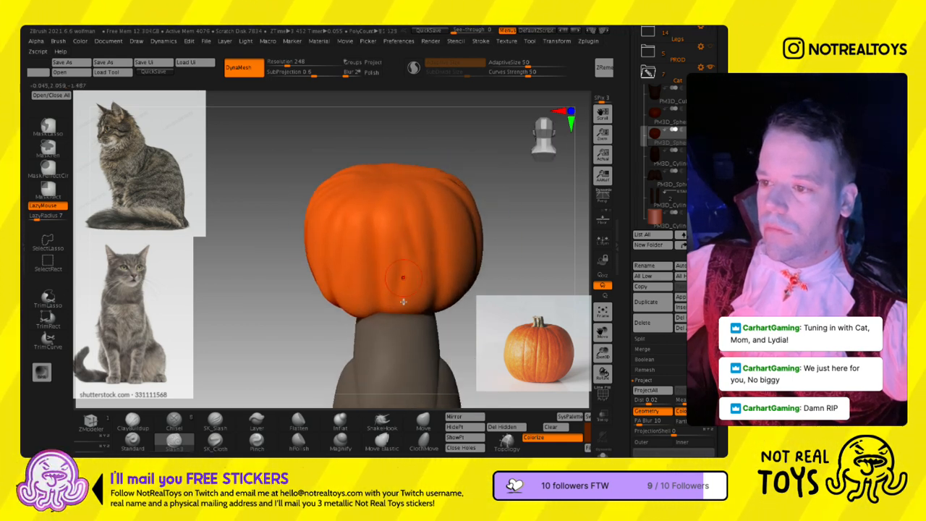
right_drag(382, 259, 425, 242)
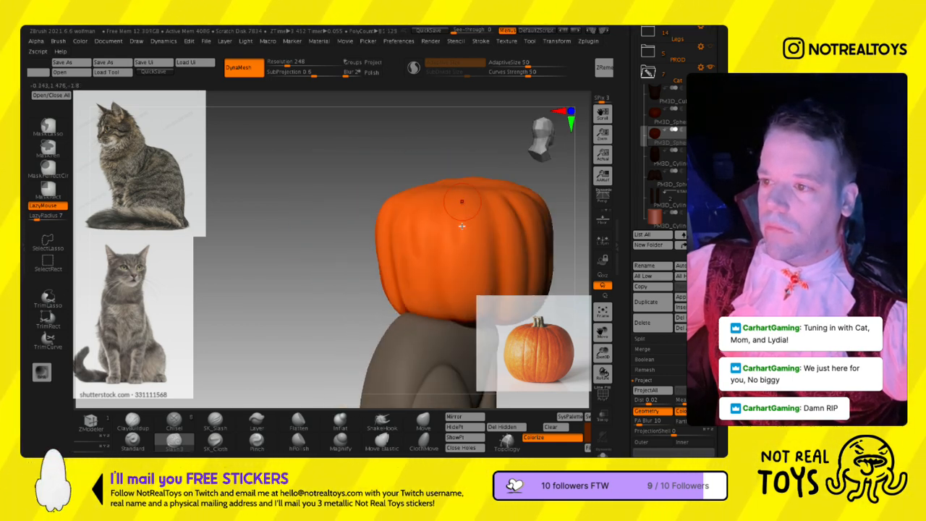
right_drag(465, 316, 406, 224)
right_drag(405, 295, 388, 310)
right_drag(369, 209, 423, 241)
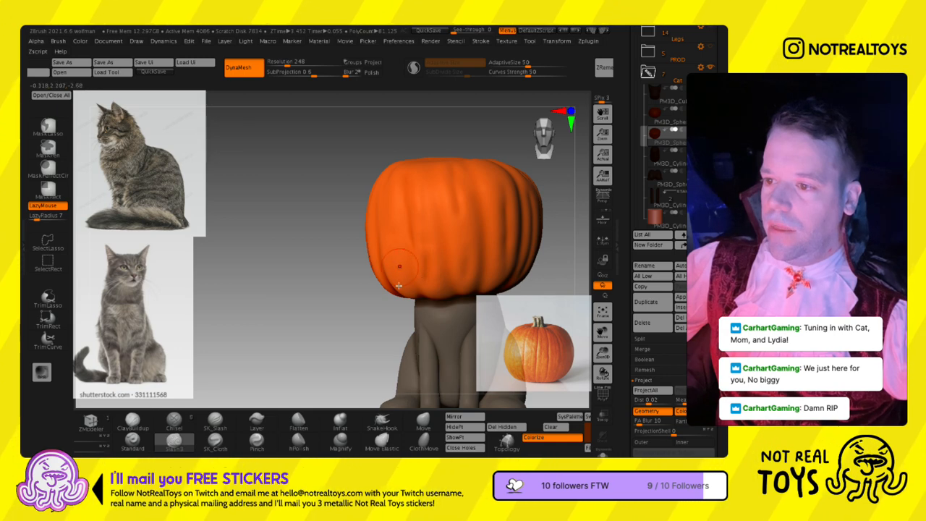
right_drag(513, 250, 410, 224)
right_drag(341, 229, 372, 217)
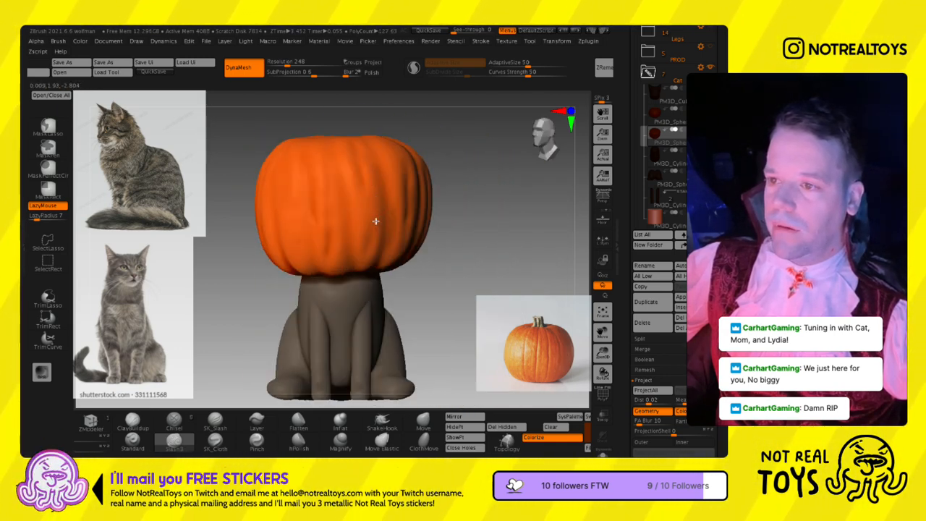
- Nudge the pumpkin with the transform gizmo and touch up its lower edge with the Move brush
key(w)
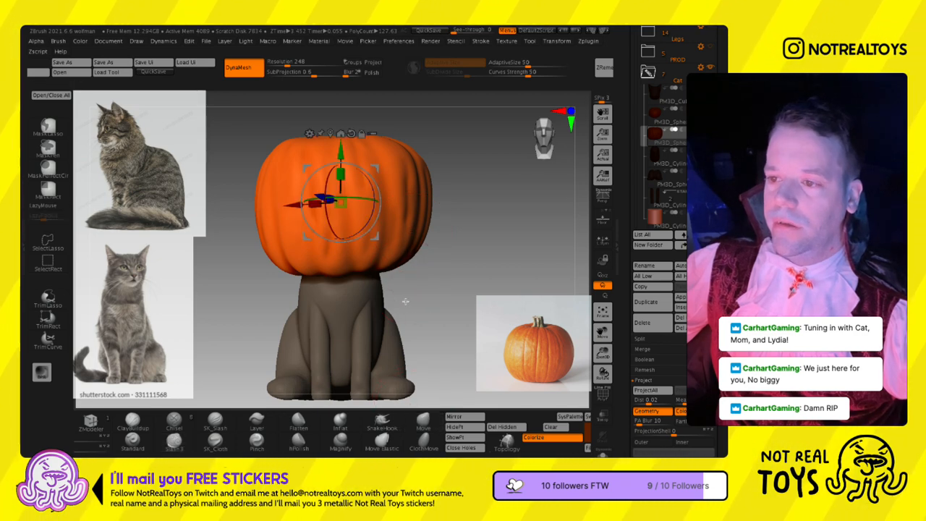
drag(372, 249, 372, 249)
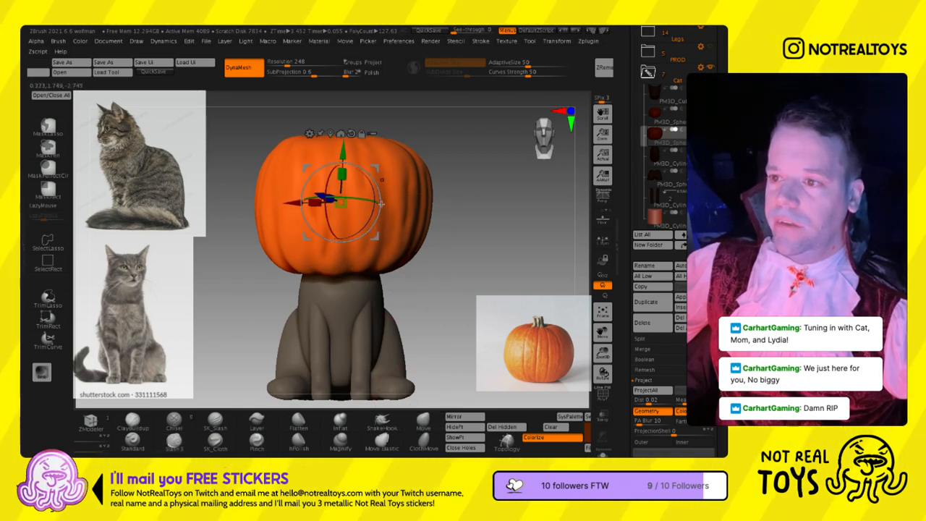
key(q)
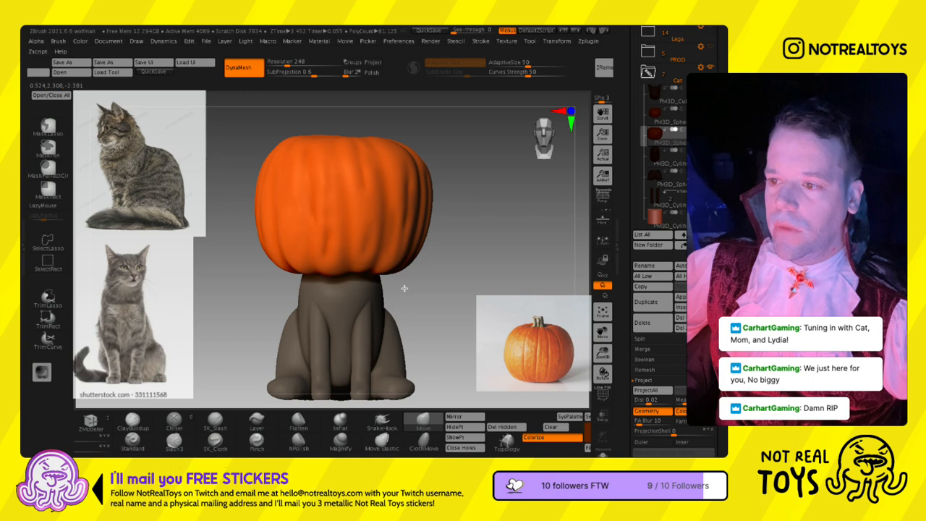
mouse_move(372, 283)
right_down()
mouse_move(449, 279)
mouse_move(384, 271)
mouse_move(471, 256)
mouse_move(351, 272)
mouse_move(275, 253)
right_up()
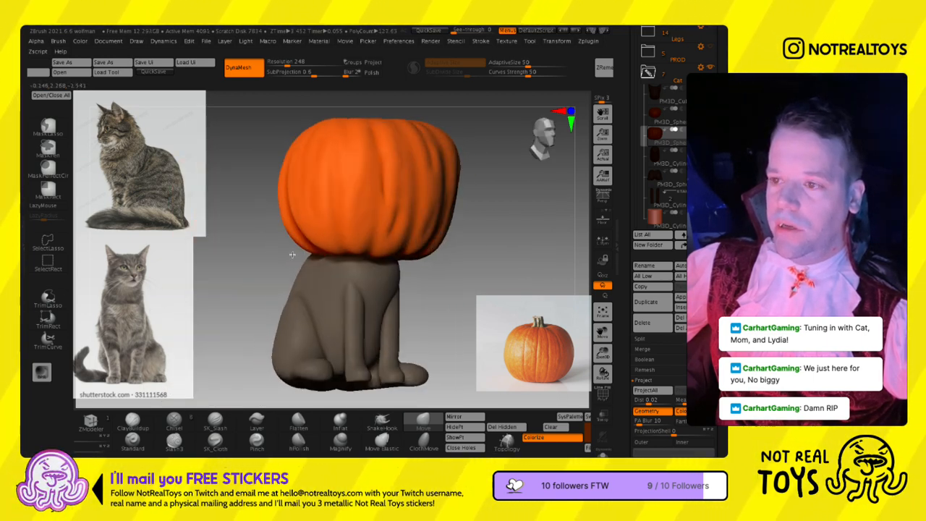
mouse_move(390, 249)
shift+right_down()
mouse_move(376, 242)
mouse_move(378, 252)
shift+right_up()
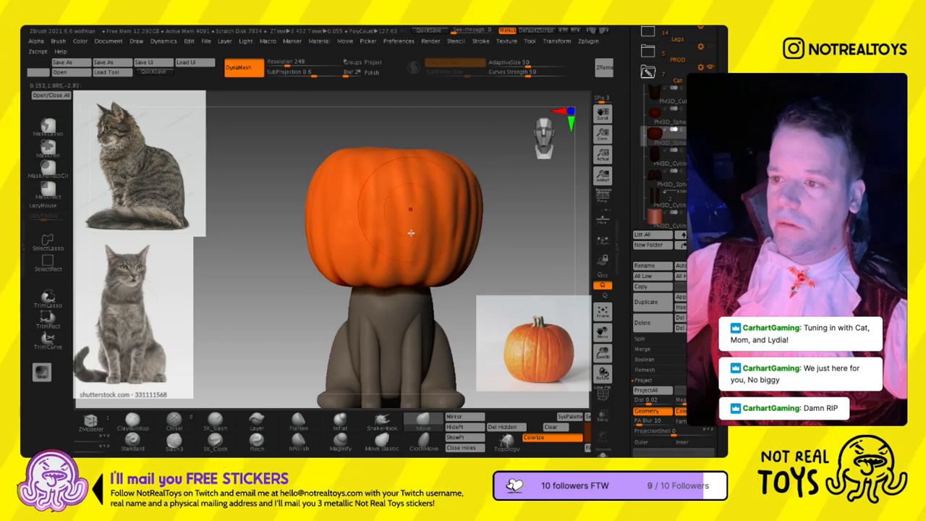
key(w)
drag(395, 229, 391, 218)
mouse_move(430, 227)
ctrl+right_down()
mouse_move(428, 164)
mouse_move(398, 168)
ctrl+right_up()
key(q)
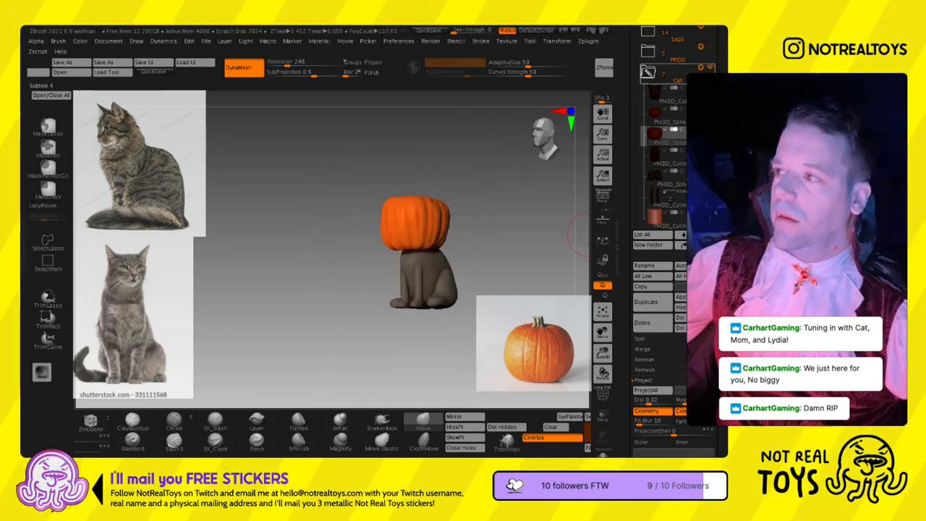
- Show the hidden werewolf model and frame it together with the pumpkin-headed cat for comparison
click(710, 47)
right_drag(434, 202, 458, 199)
alt+right_drag(459, 199, 356, 273)
mouse_move(409, 297)
ctrl+right_down()
mouse_move(403, 216)
mouse_move(343, 264)
mouse_move(356, 232)
ctrl+right_up()
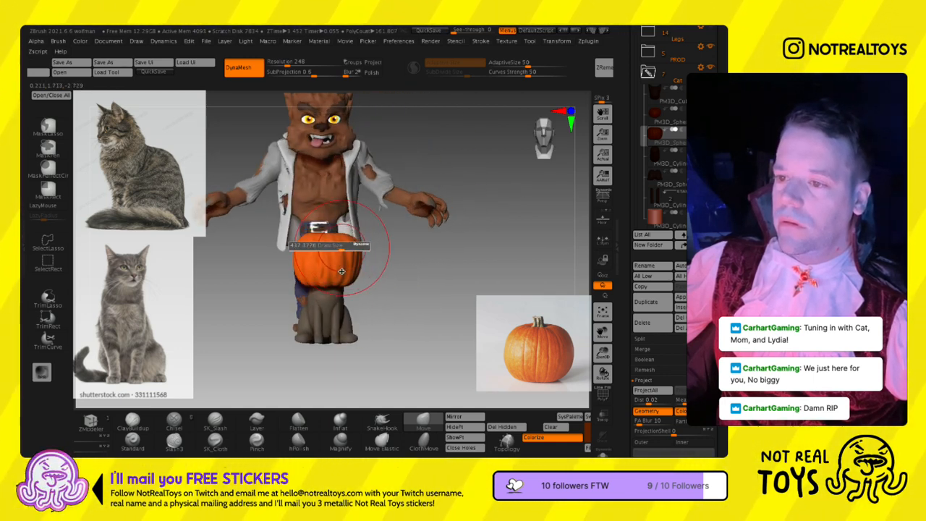
- Reposition the pumpkin on the cat's neck with the transform gizmo, using side and front views beside the werewolf
key(w)
alt+click(339, 189)
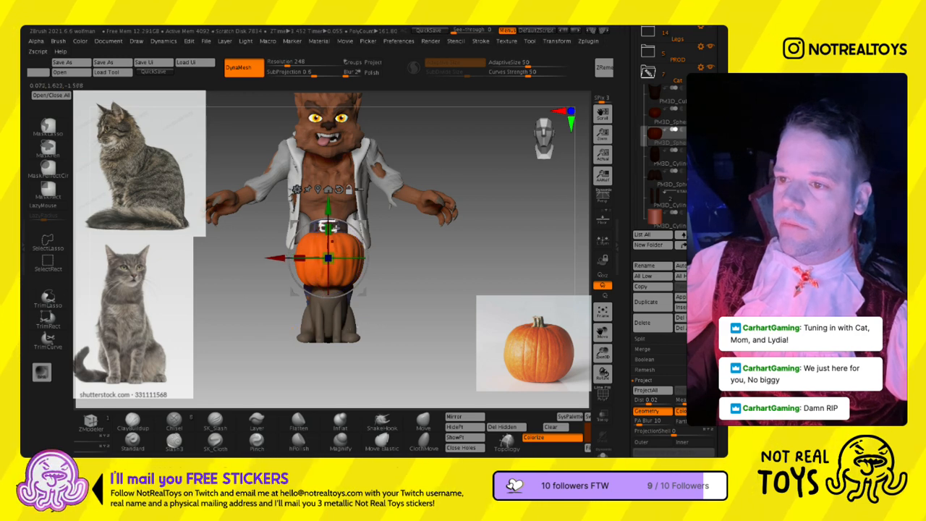
drag(329, 230, 334, 250)
key(q)
key(w)
shift+right_drag(357, 250, 331, 250)
drag(336, 248, 338, 249)
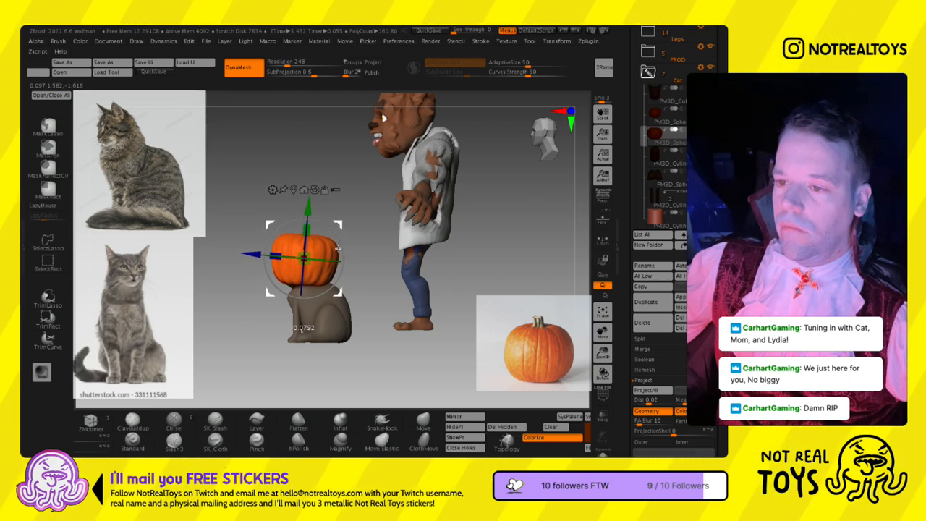
shift+right_drag(340, 250, 370, 266)
key(q)
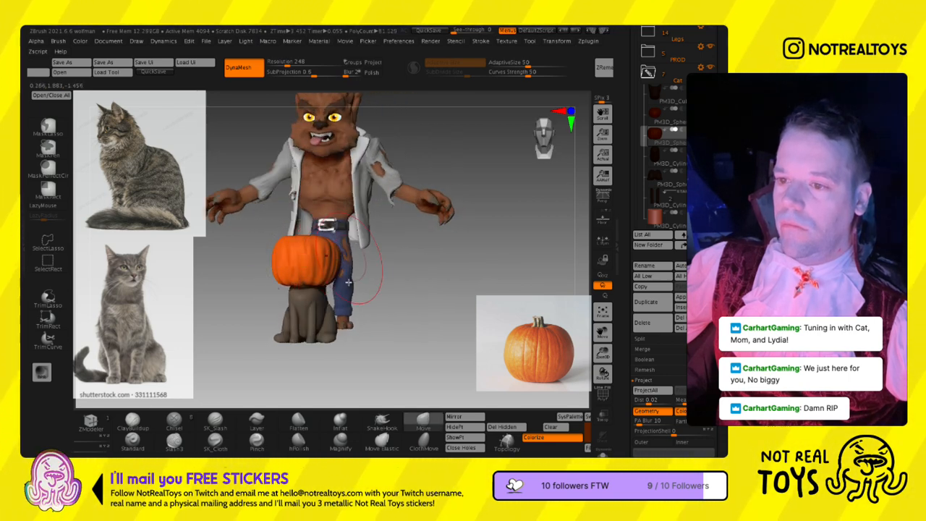
key(w)
drag(289, 278, 293, 279)
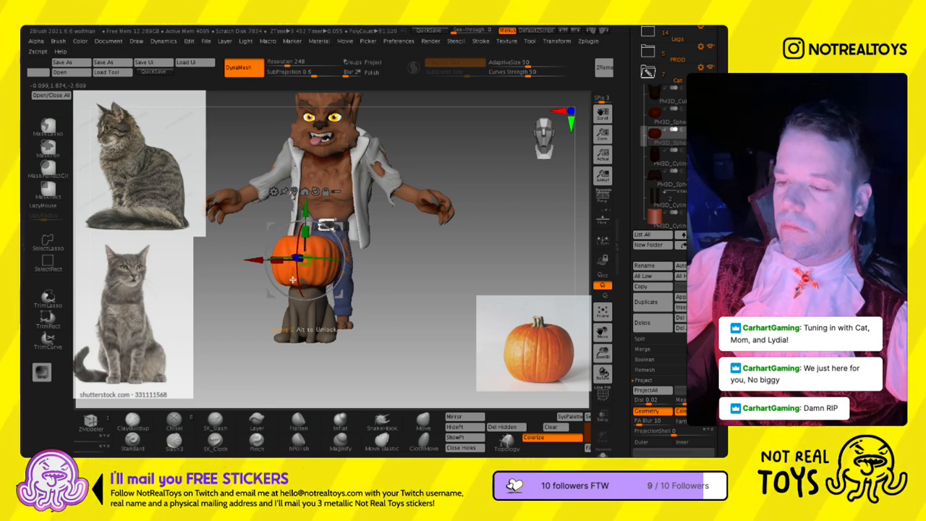
key(q)
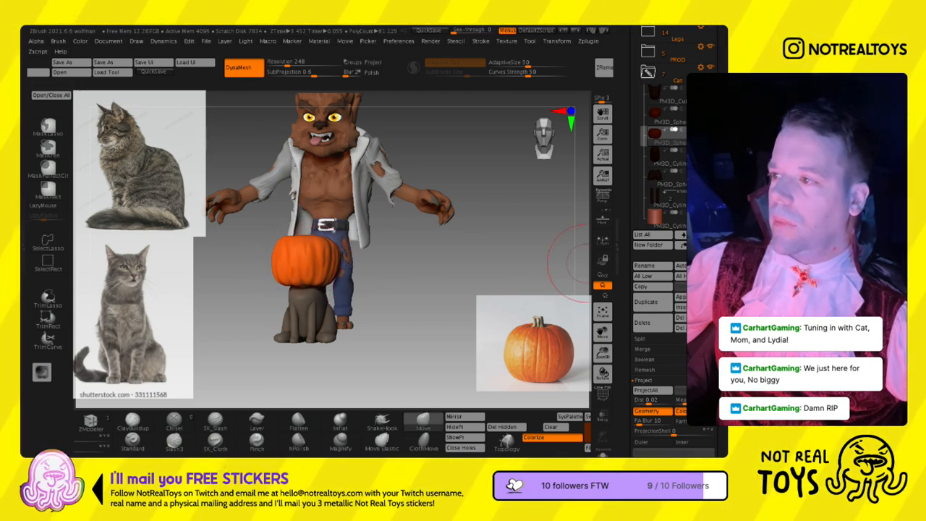
- Rotate the pumpkin slightly in the side view to tilt it on the cat's neck and settle its position
mouse_move(671, 136)
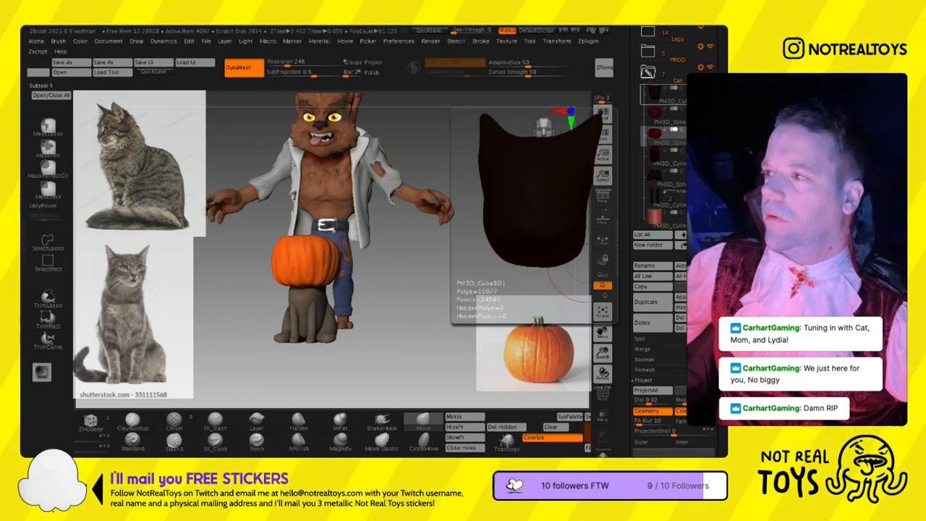
drag(409, 278, 346, 270)
key(w)
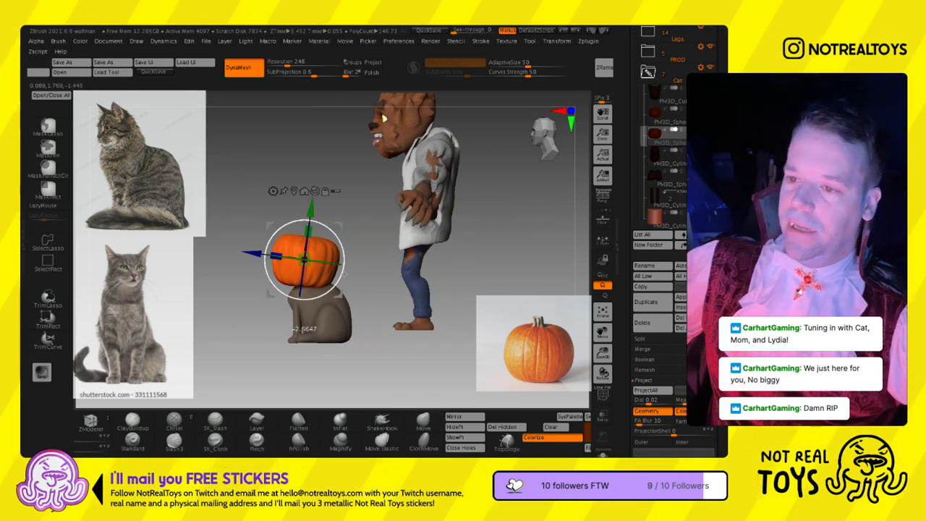
right_drag(344, 275, 388, 272)
drag(343, 281, 339, 248)
mouse_move(370, 230)
right_down()
mouse_move(390, 229)
mouse_move(370, 231)
right_up()
mouse_move(346, 267)
mouse_down()
mouse_move(353, 242)
mouse_move(340, 304)
mouse_up()
key(q)
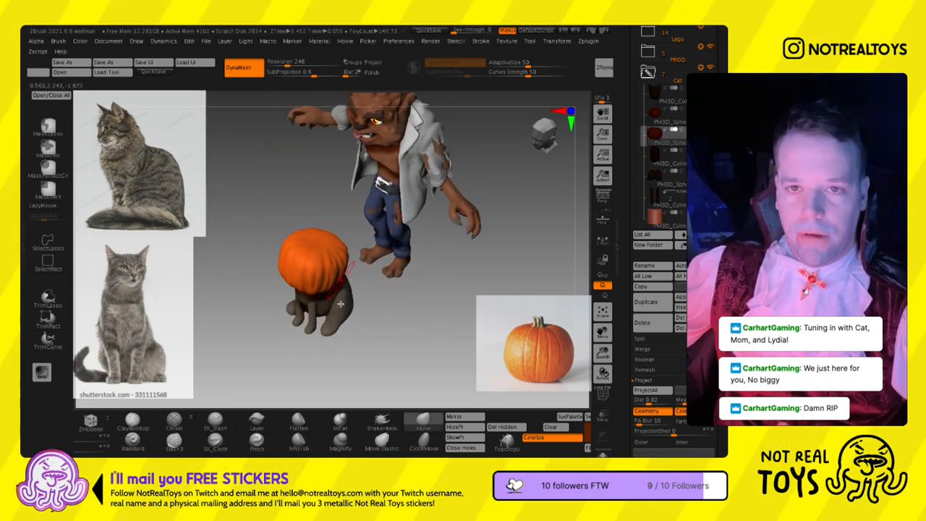
- Resize the Move brush and refine the pumpkin's shape on the cat while comparing it with the werewolf
key(s)
key(s)
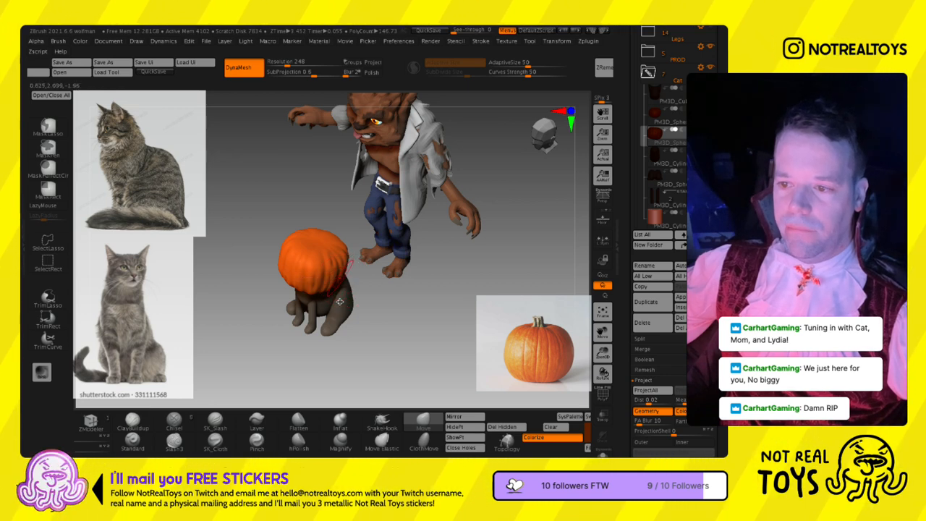
mouse_move(352, 314)
mouse_down()
mouse_move(356, 250)
mouse_move(397, 238)
mouse_up()
key(s)
key(s)
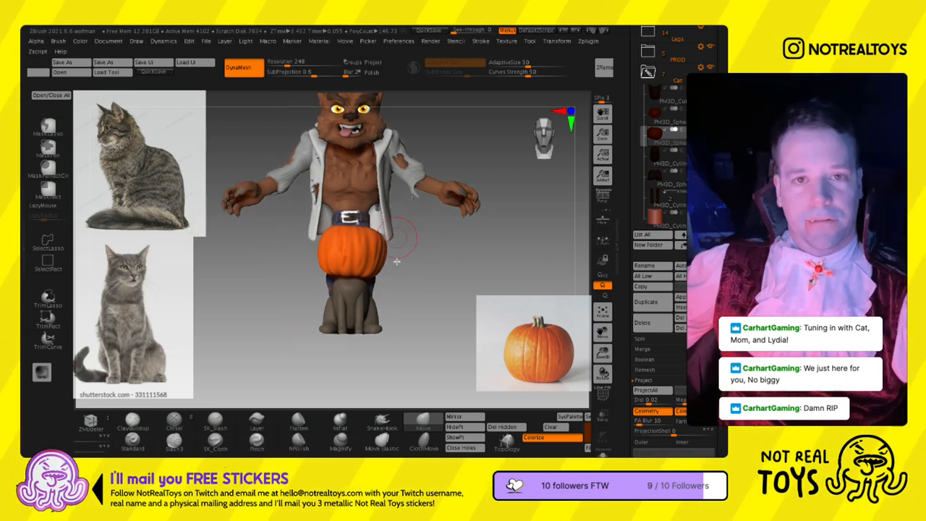
ctrl+right_drag(339, 284, 347, 340)
key(s)
mouse_move(383, 254)
ctrl+right_down()
mouse_move(377, 176)
mouse_move(375, 201)
ctrl+right_up()
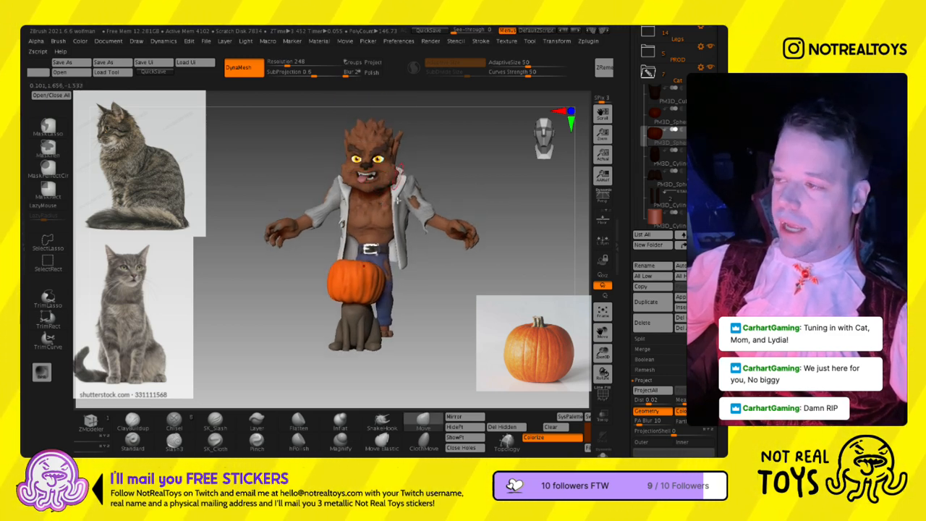
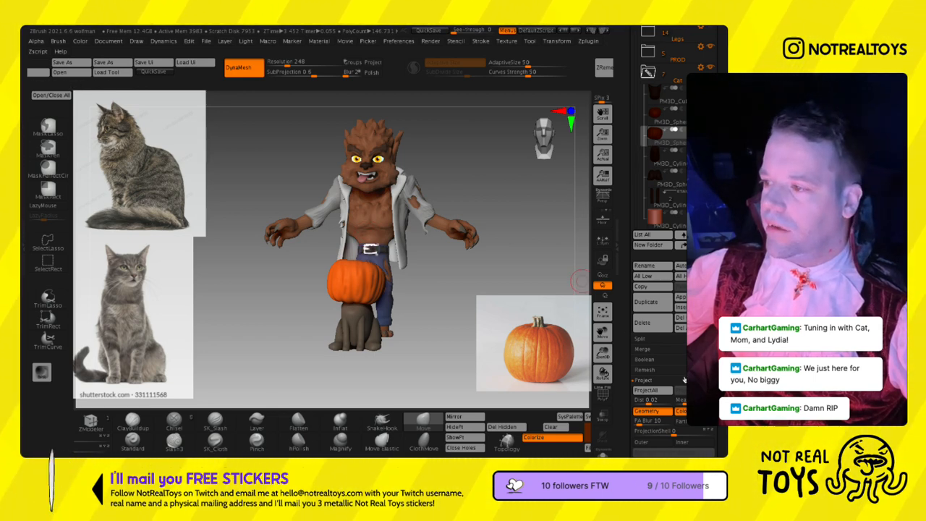
- Insert a cube as a new subtool and move it out in front of the werewolf, clear of the pumpkin
click(680, 307)
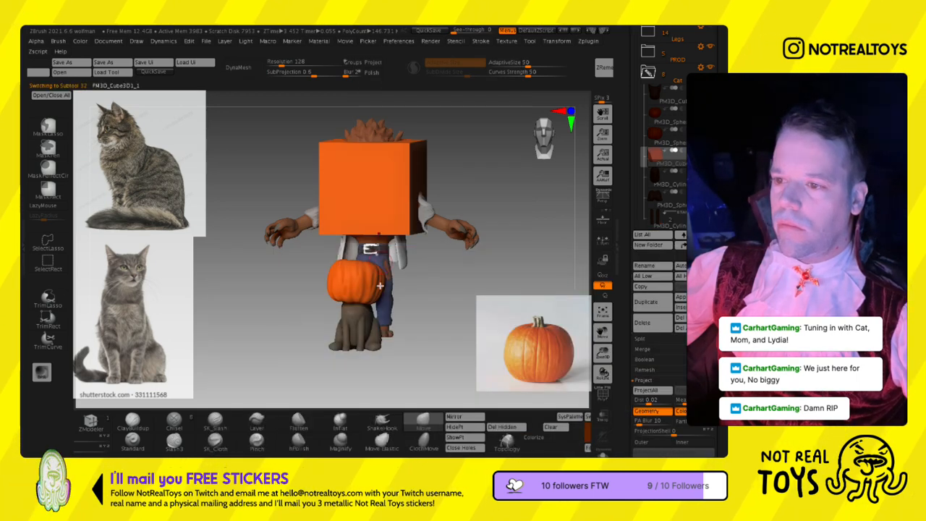
shift+drag(429, 230, 355, 230)
key(w)
drag(428, 154, 257, 187)
alt+drag(296, 226, 448, 232)
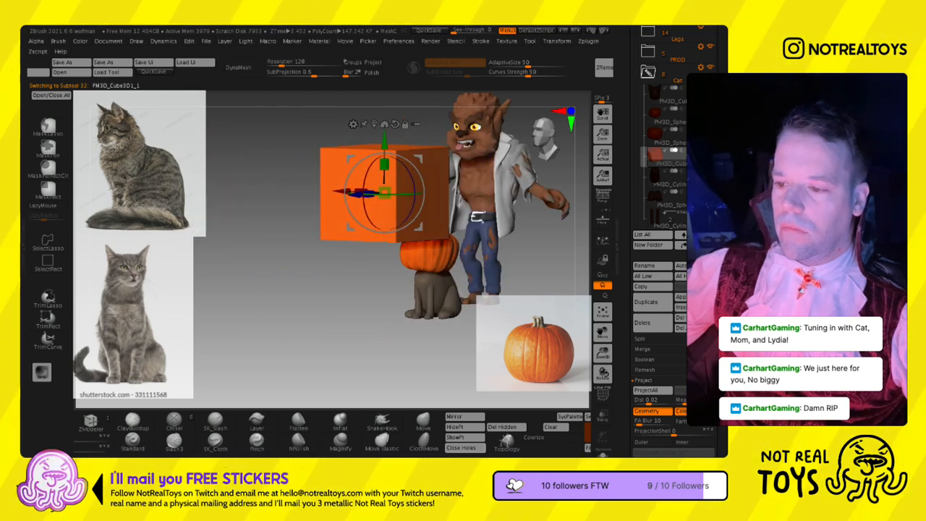
- Shorten the cube along its depth to make a flatter block
mouse_move(489, 435)
ctrl+mouse_down()
mouse_move(543, 435)
mouse_move(522, 435)
ctrl+mouse_up()
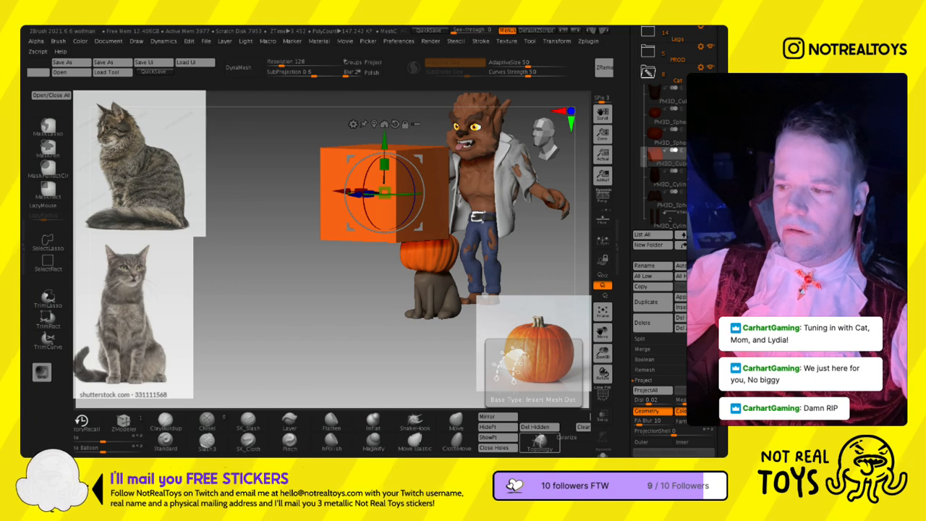
click(539, 441)
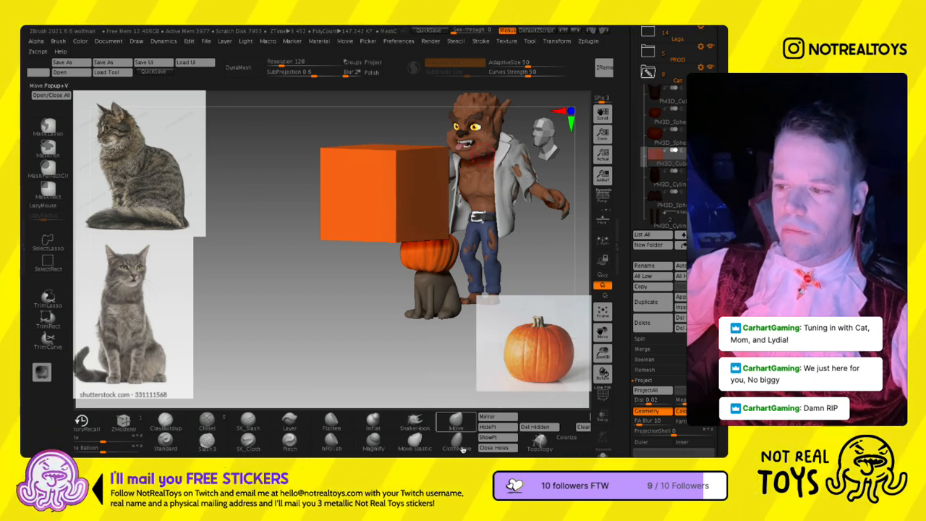
mouse_move(364, 230)
shift+right_down()
mouse_move(395, 221)
mouse_move(358, 221)
shift+right_up()
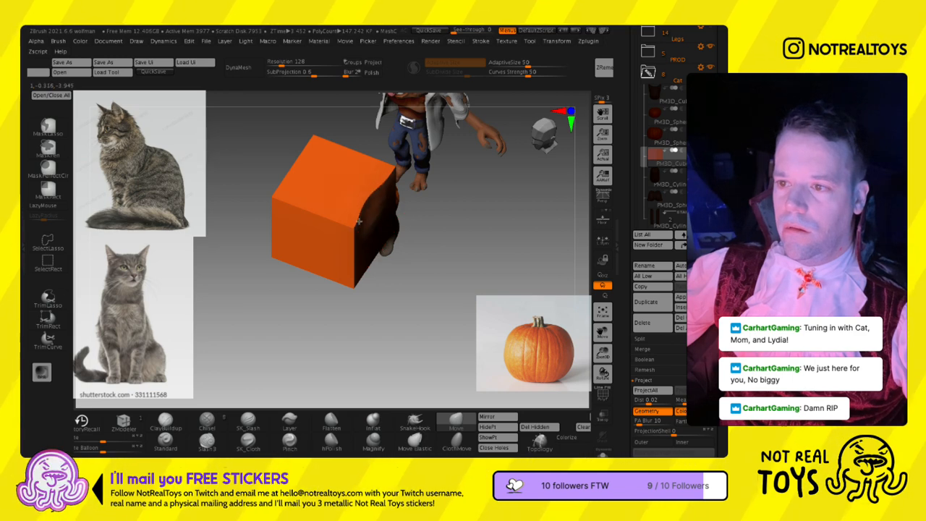
key(w)
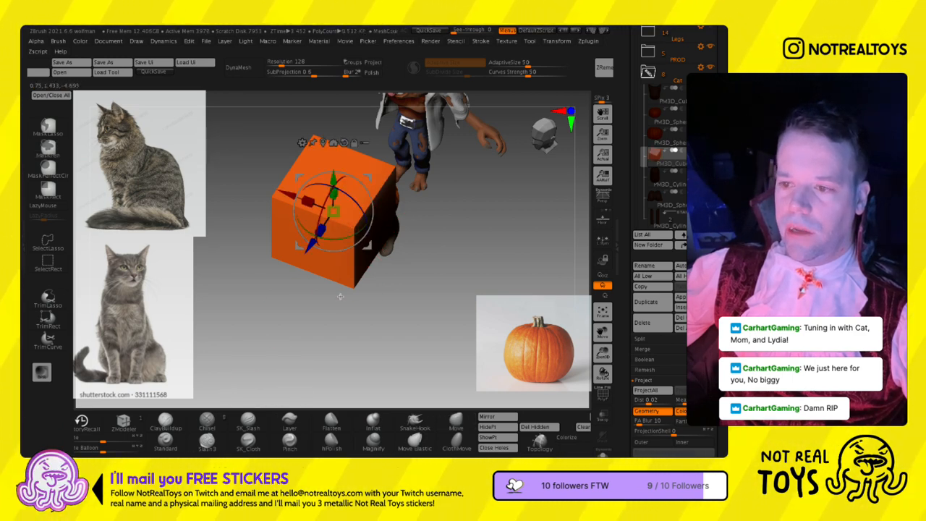
key(q)
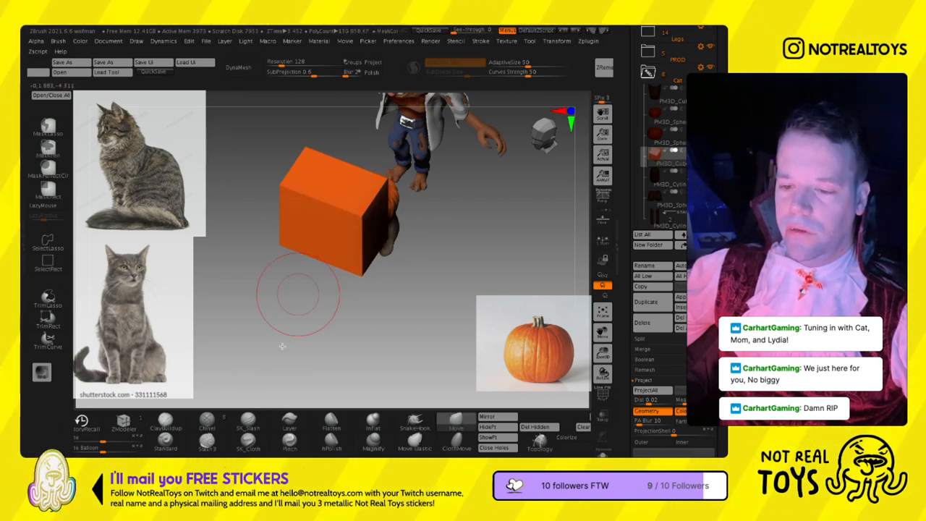
drag(547, 438, 653, 442)
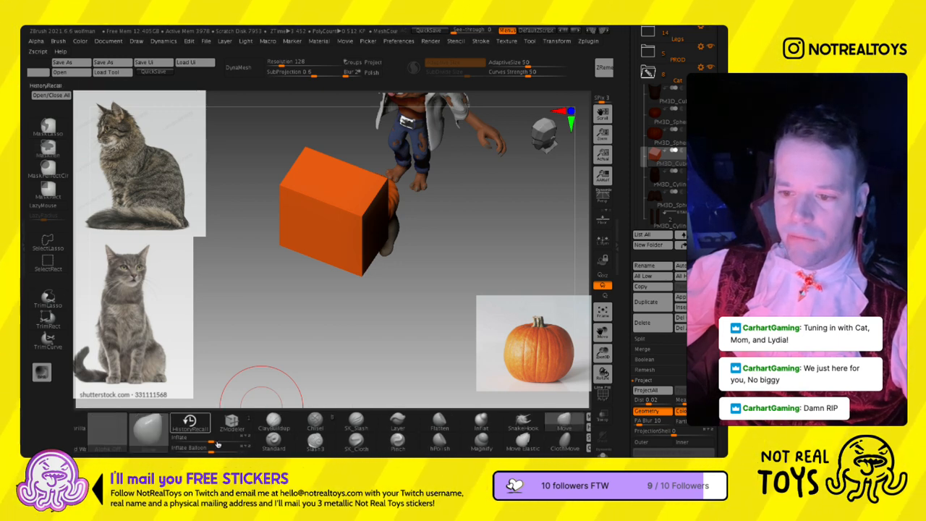
click(232, 423)
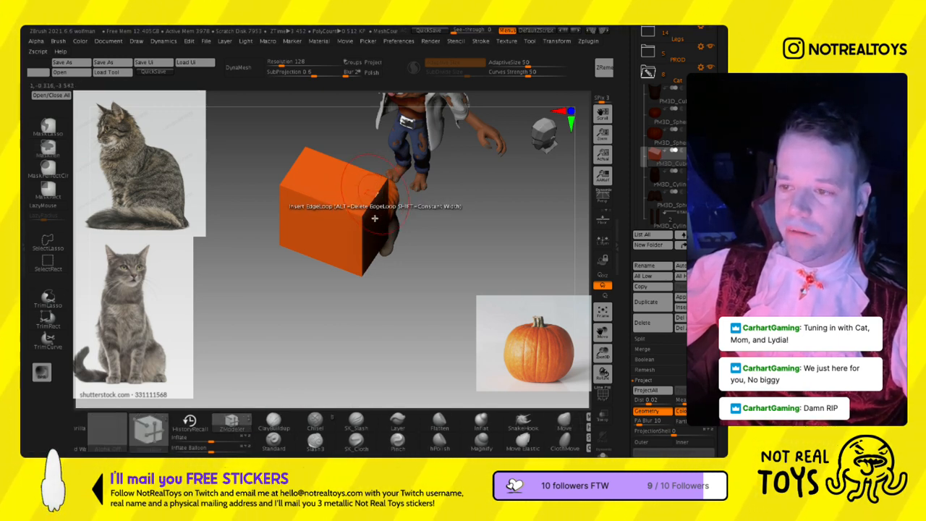
key(space)
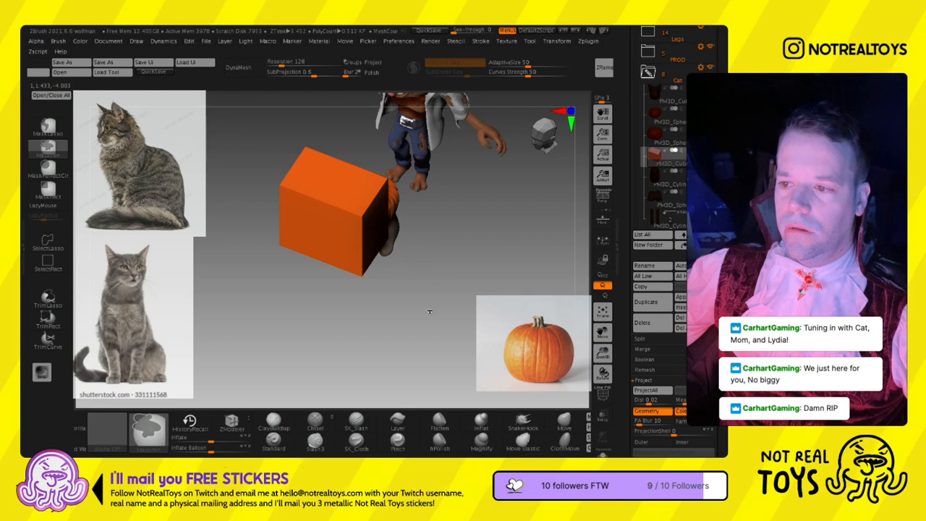
ctrl+click(429, 311)
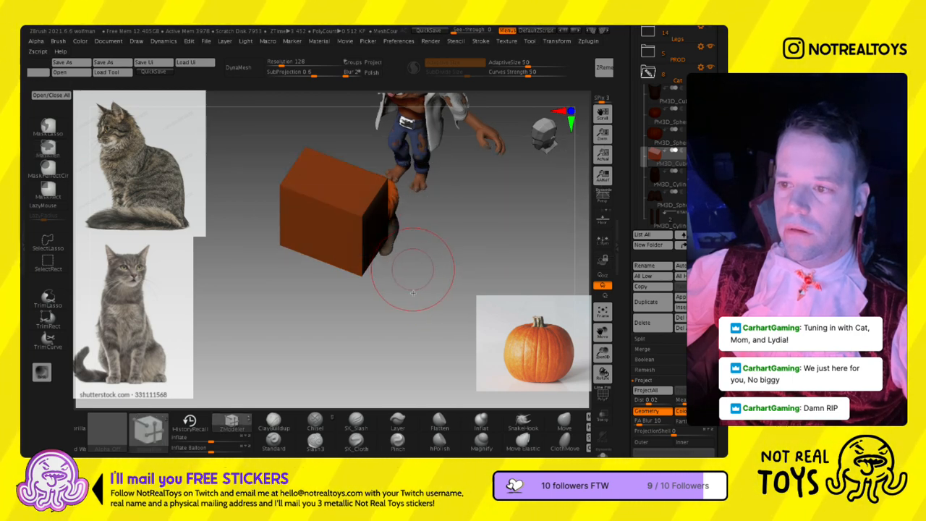
ctrl+click(413, 270)
shift+click(414, 270)
drag(413, 270, 401, 204)
key(ctrl+space)
key(ctrl+space)
key(space)
key(ctrl+space)
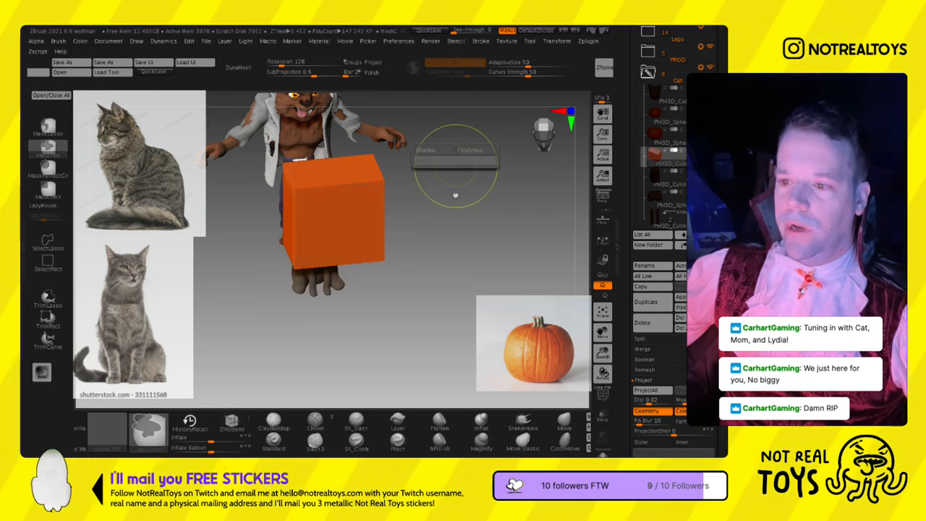
- Insert multiple edge loops across the block with the ZModeler brush
click(232, 424)
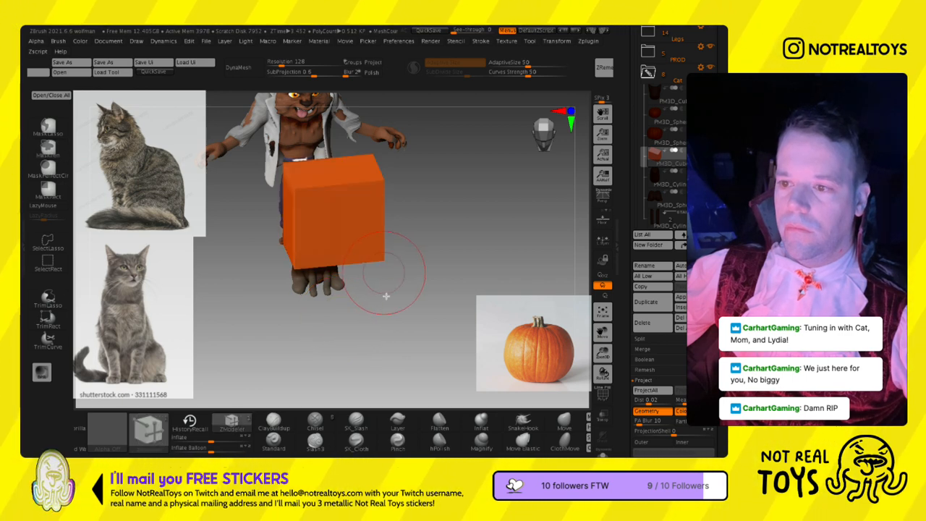
key(shift+z)
key(z)
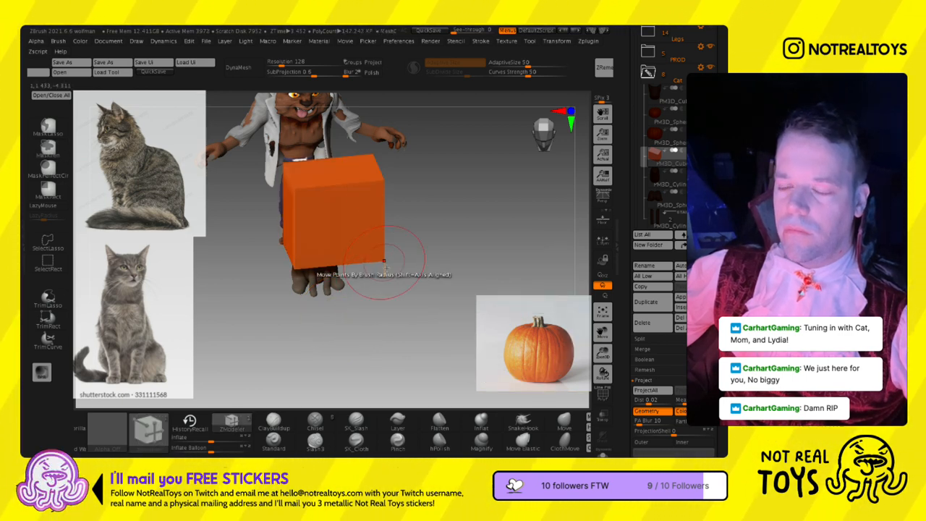
key(space)
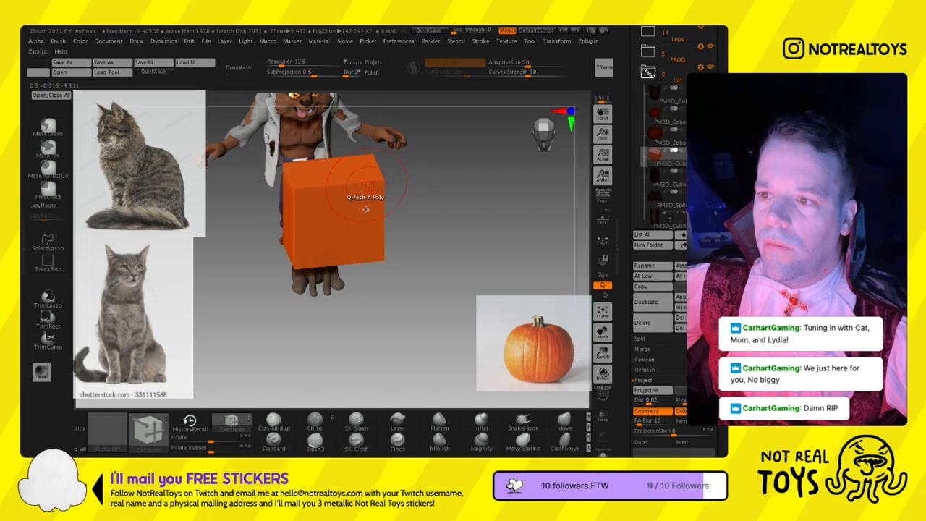
key(space)
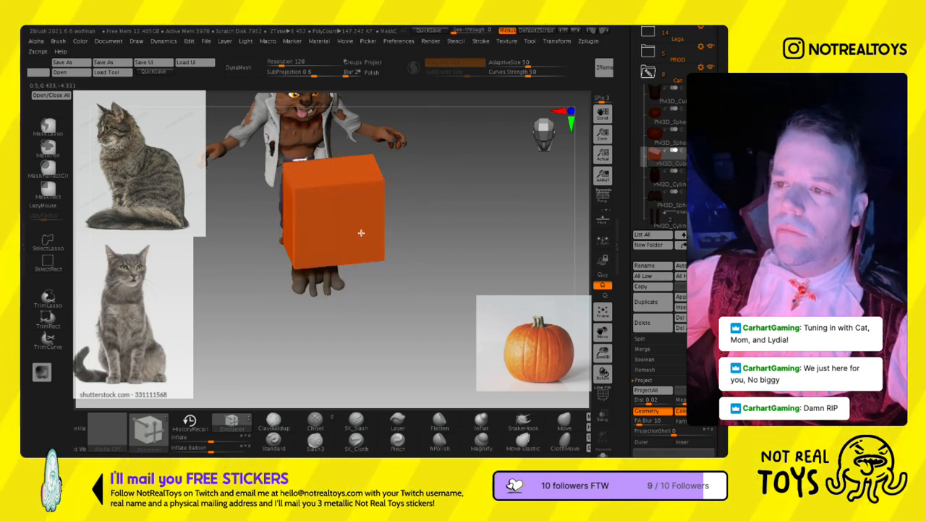
right_click(361, 233)
click(285, 295)
drag(426, 172, 423, 199)
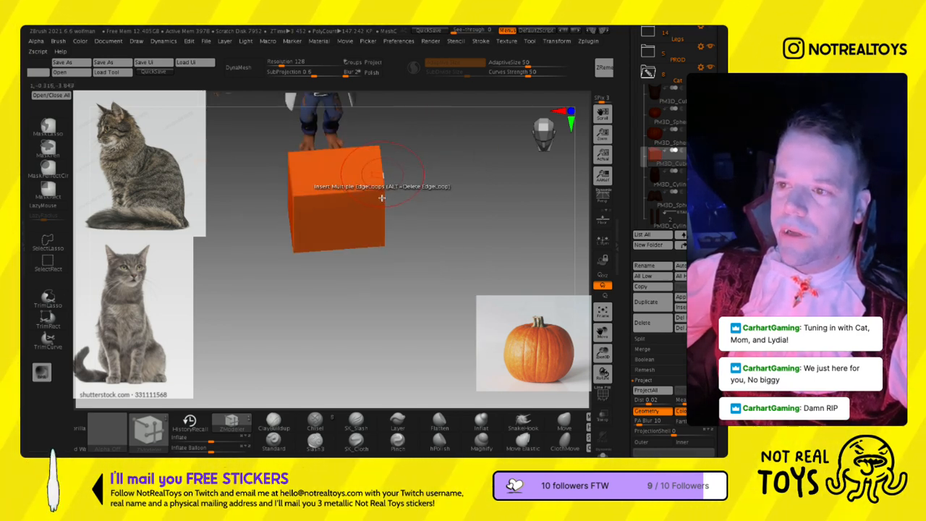
right_drag(381, 197, 351, 192)
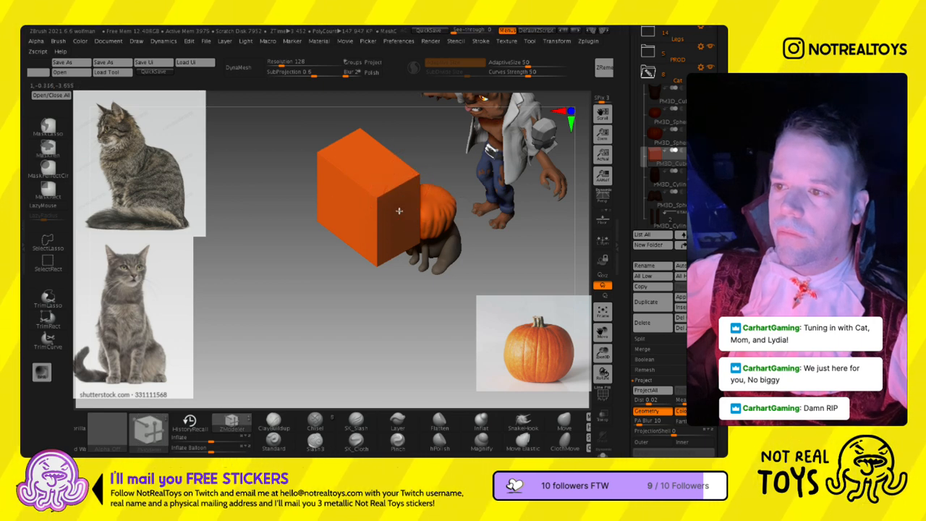
- Set the ZModeler edge action to Move and try reshaping the block's upper edge
right_drag(285, 372, 406, 251)
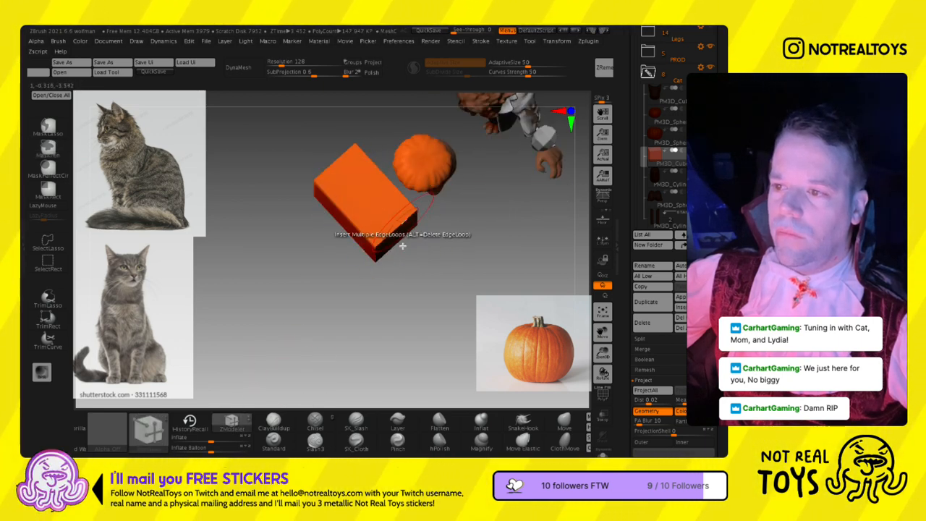
key(space)
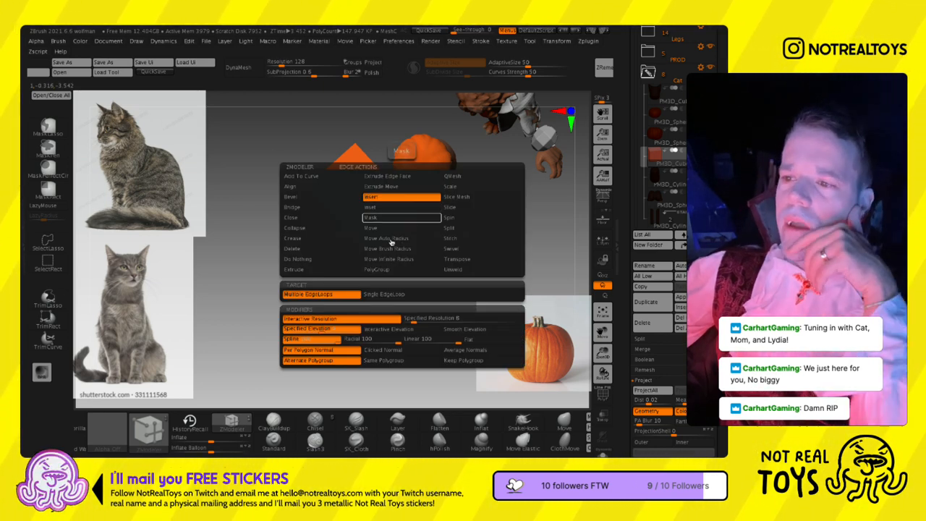
click(390, 228)
click(392, 248)
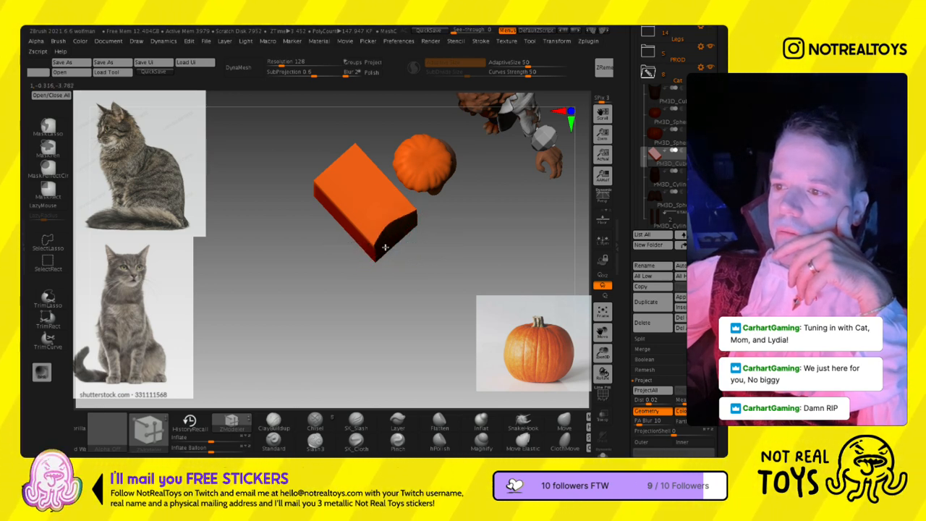
drag(385, 248, 374, 233)
key(ctrl+z)
drag(397, 271, 393, 219)
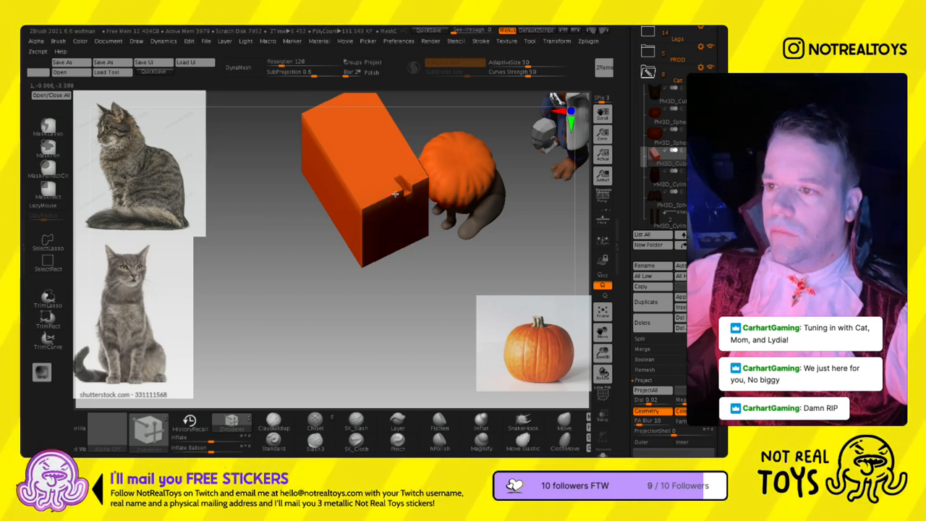
key(ctrl+z)
mouse_move(401, 231)
ctrl+right_down()
mouse_move(405, 248)
mouse_move(376, 194)
mouse_move(382, 265)
mouse_move(324, 256)
ctrl+right_up()
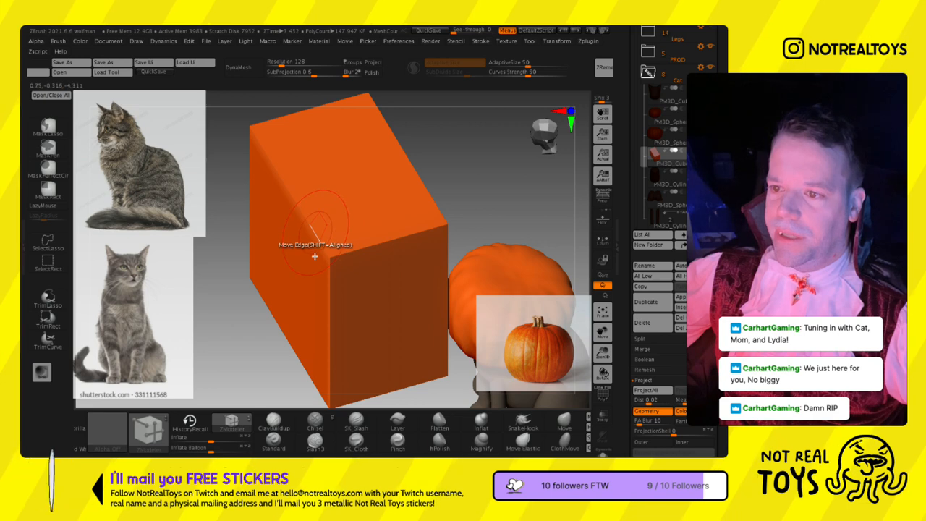
key(ctrl+z)
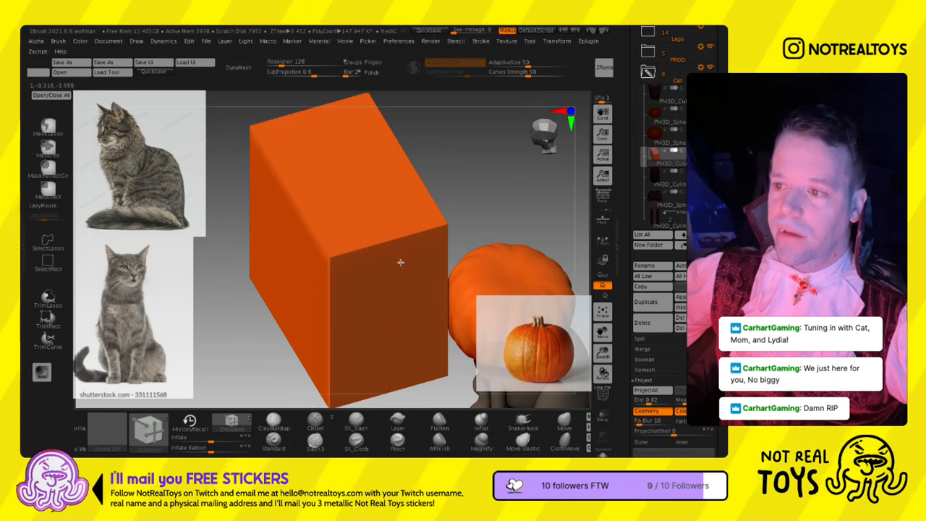
- Try pulling up the top of the block with ZModeler's Move Points By Brush Radius action
drag(398, 259, 379, 207)
key(ctrl+z)
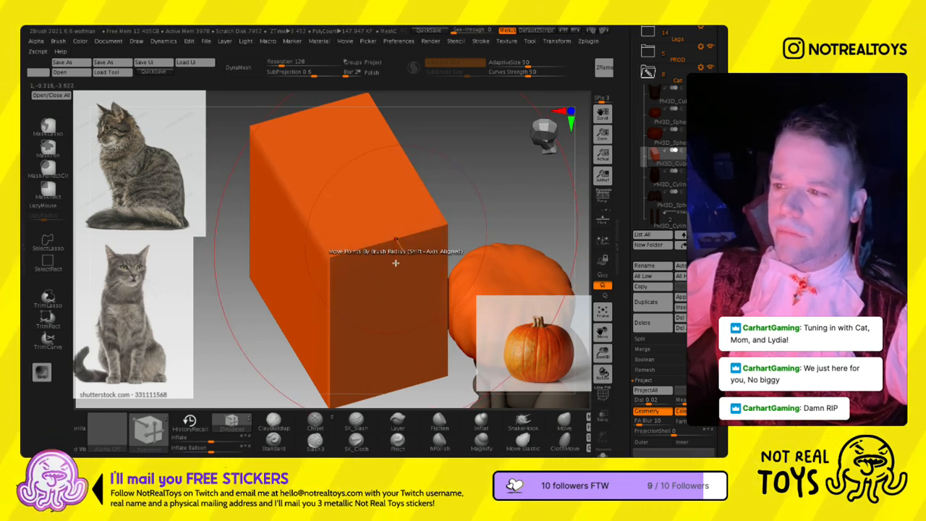
shift+drag(393, 259, 350, 172)
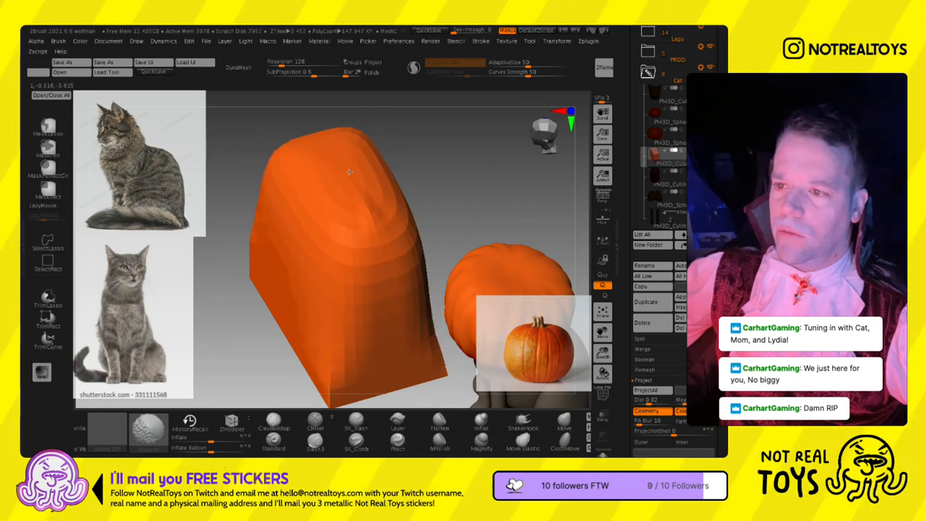
key(ctrl+z)
key(ctrl+z)
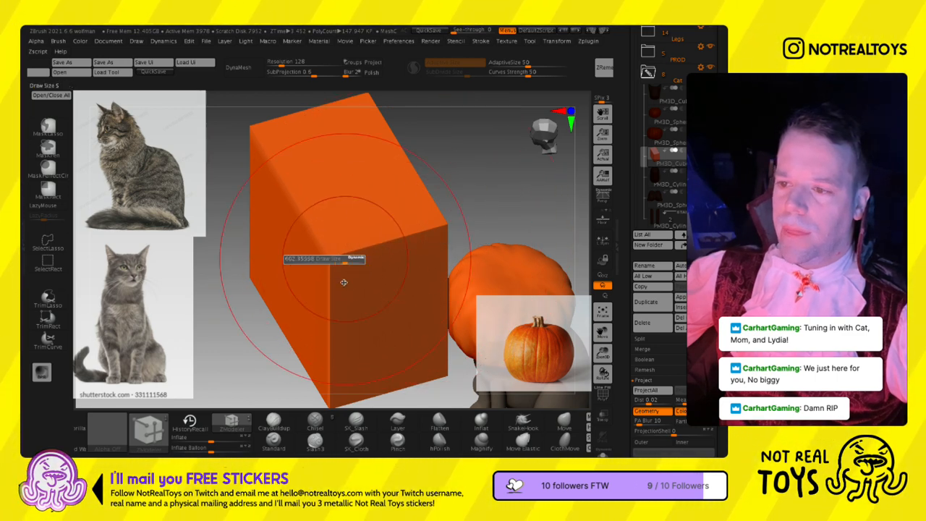
- Taper the block into a pointed triangular shape with the Move brush after adjusting the brush size
mouse_move(376, 256)
shift+right_down()
mouse_move(405, 302)
mouse_move(395, 213)
mouse_move(438, 200)
mouse_move(419, 292)
shift+right_up()
key(s)
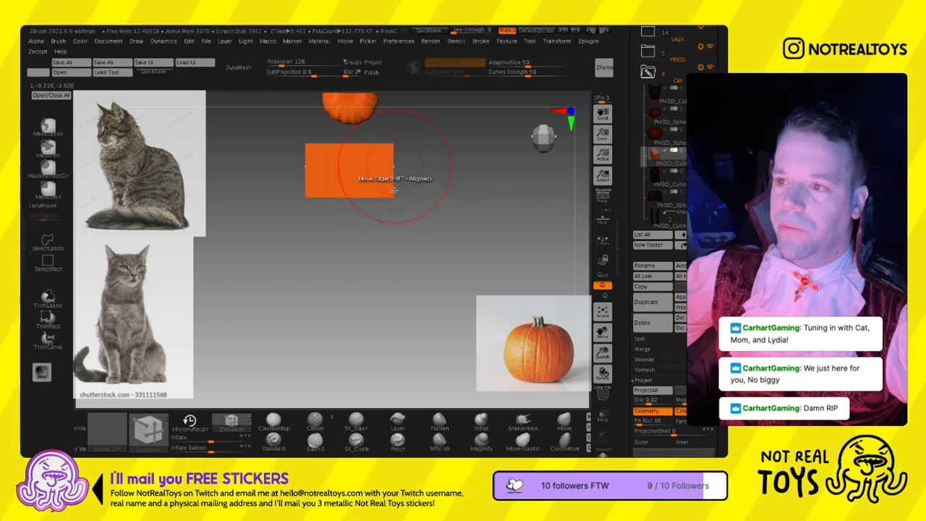
click(564, 423)
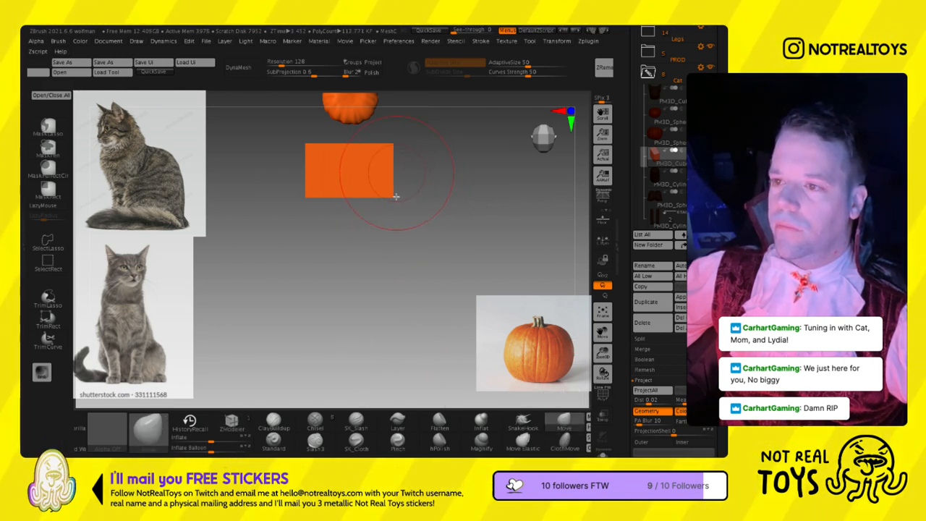
mouse_move(355, 192)
shift+mouse_down()
mouse_move(364, 209)
mouse_move(369, 192)
shift+mouse_up()
right_drag(367, 191, 375, 224)
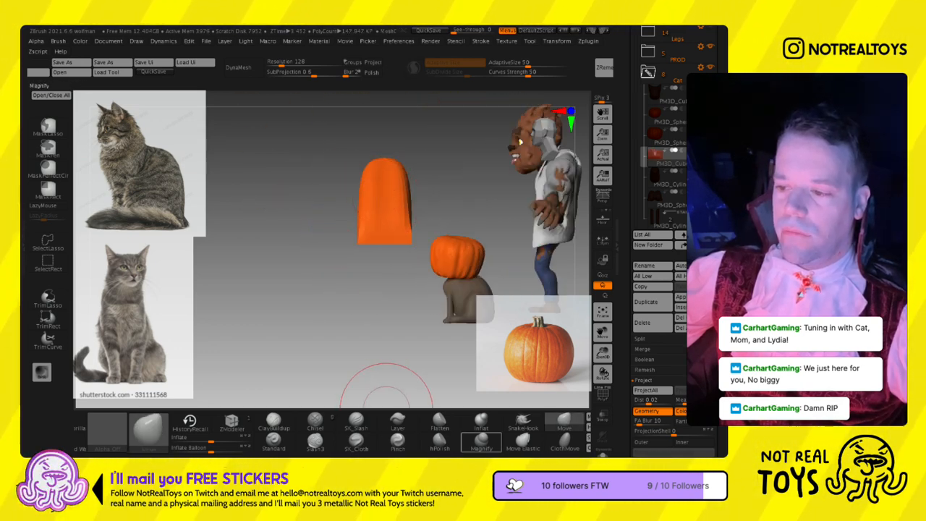
- Polish the triangular block's surface with the hPolish brush and remesh it with DynaMesh at resolution 128
click(439, 442)
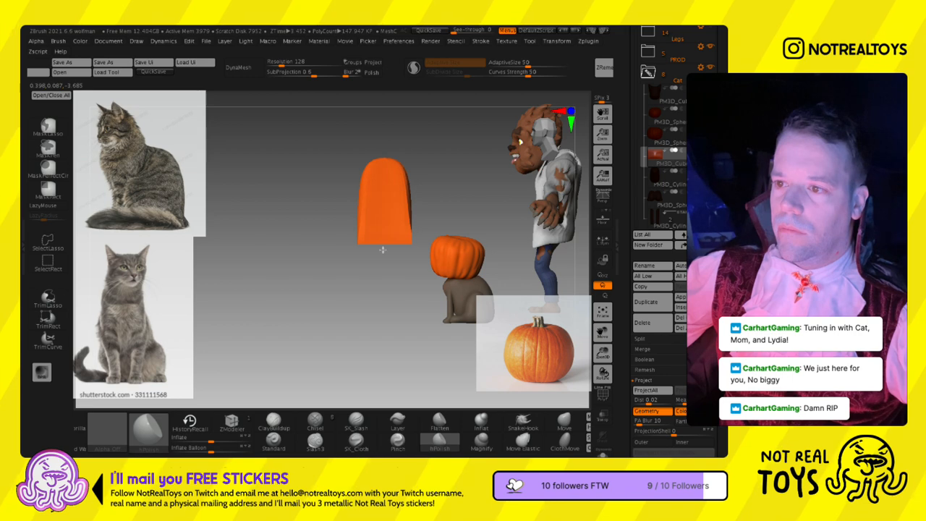
right_drag(343, 217, 351, 87)
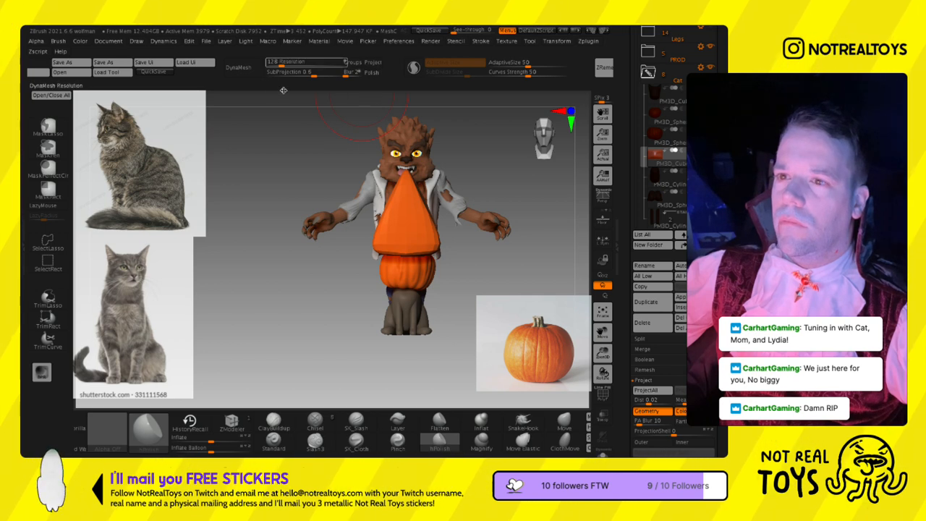
click(247, 69)
- Widen the triangular block horizontally into a broad triangle
key(w)
drag(378, 211, 355, 211)
key(q)
right_drag(318, 203, 355, 205)
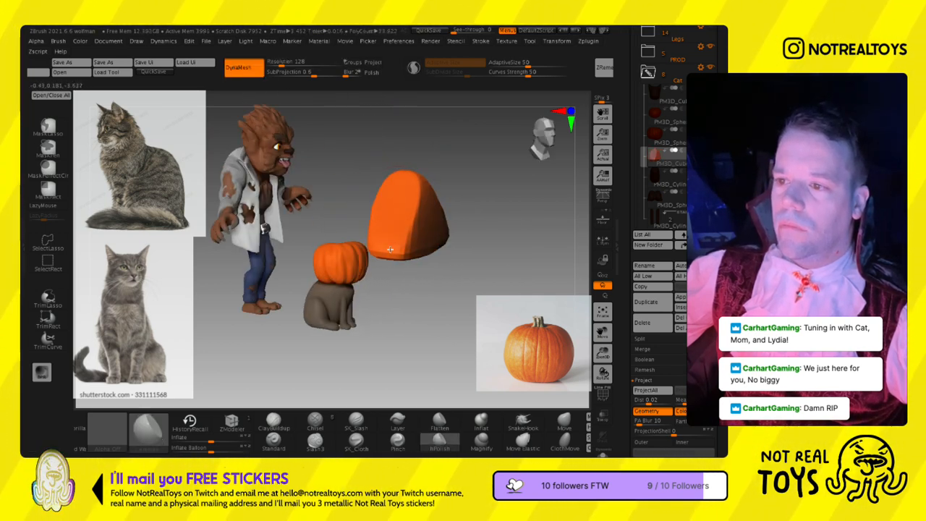
right_drag(390, 246, 431, 228)
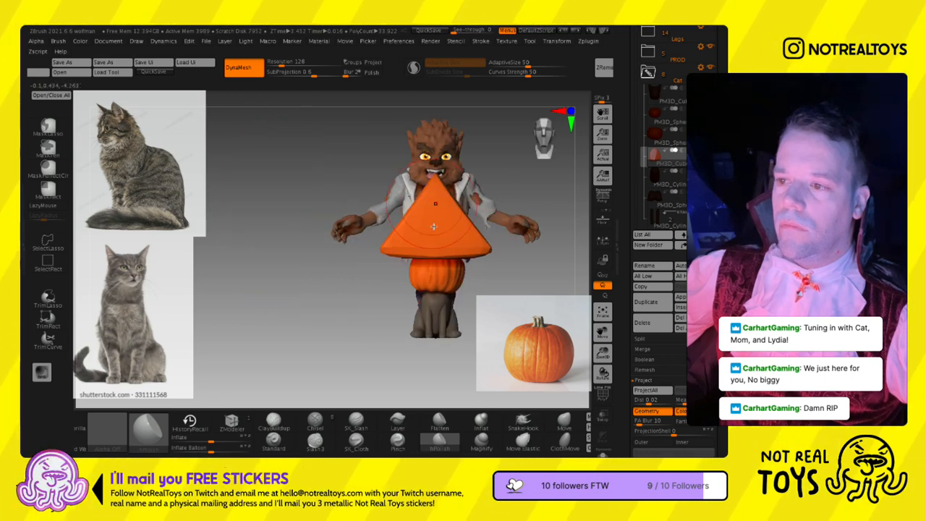
- Scale down the triangle and position it in the front of the pumpkin, on one side of its face, as an eye
right_drag(398, 257, 417, 291)
right_drag(471, 247, 433, 253)
key(w)
drag(387, 261, 394, 295)
alt+right_drag(463, 261, 378, 191)
drag(420, 209, 457, 268)
ctrl+right_drag(457, 268, 481, 265)
drag(434, 237, 469, 222)
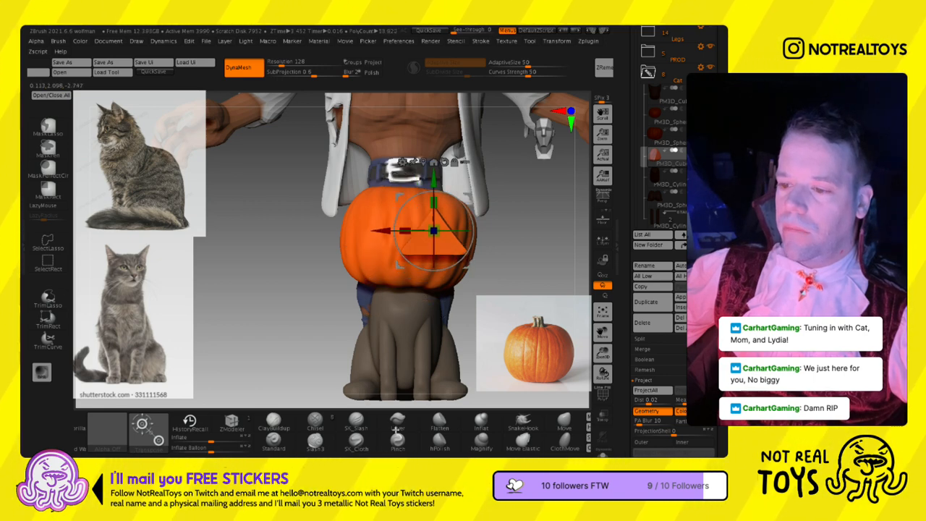
- Scale down the triangular eye and mirror it across the X axis, merged into one subtool
drag(502, 433, 374, 433)
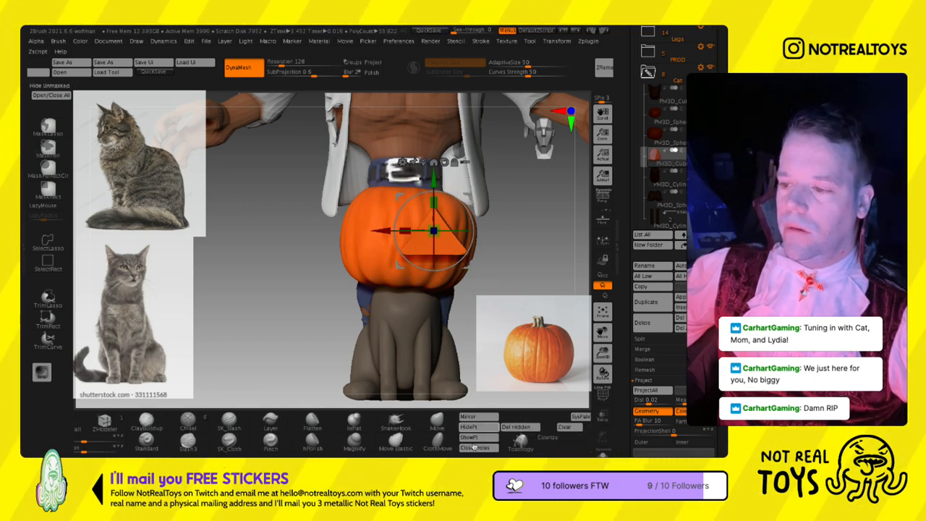
click(463, 416)
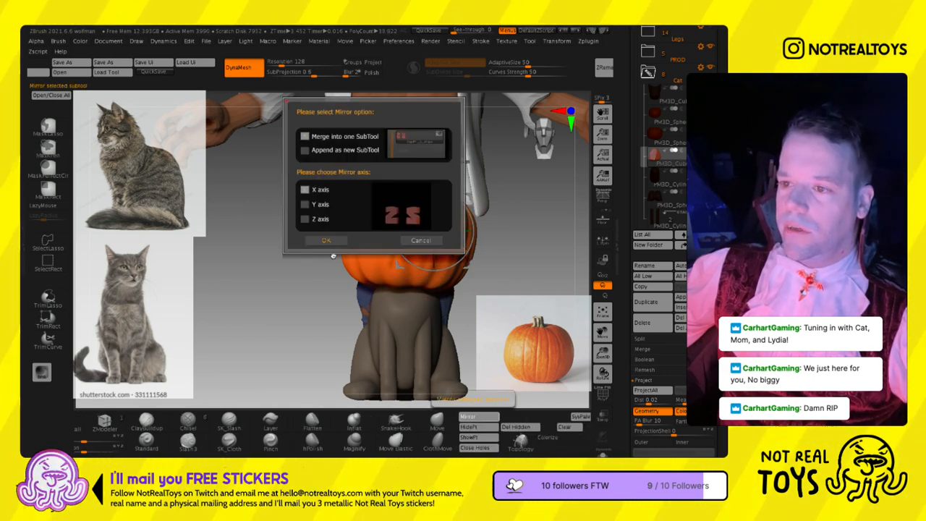
click(326, 240)
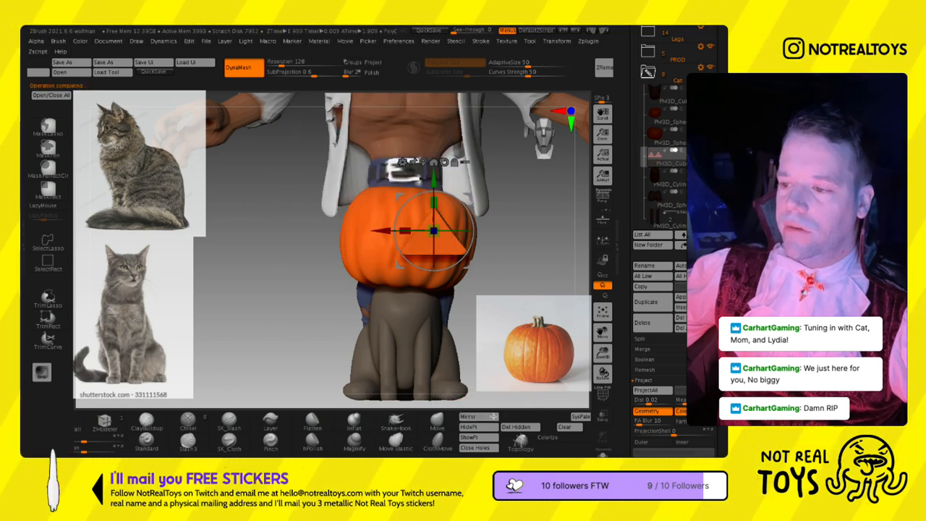
drag(439, 263, 428, 258)
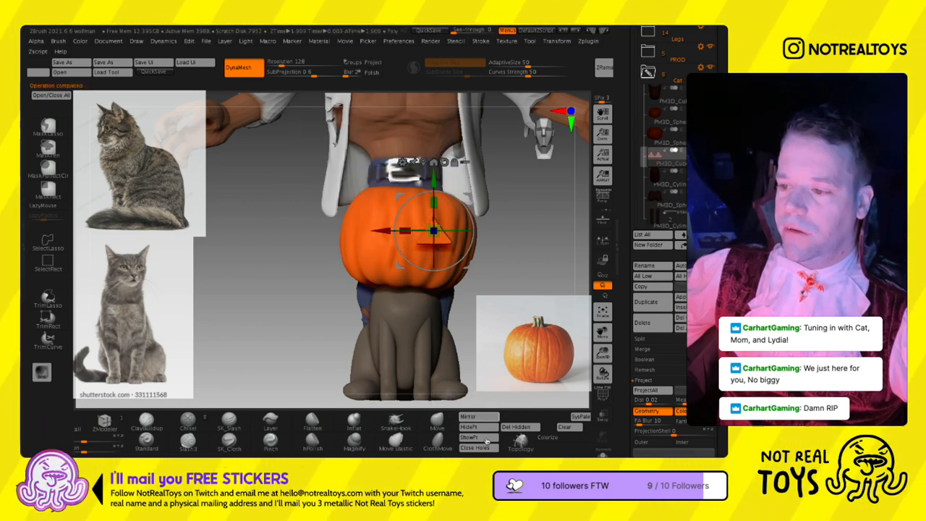
click(471, 417)
click(326, 241)
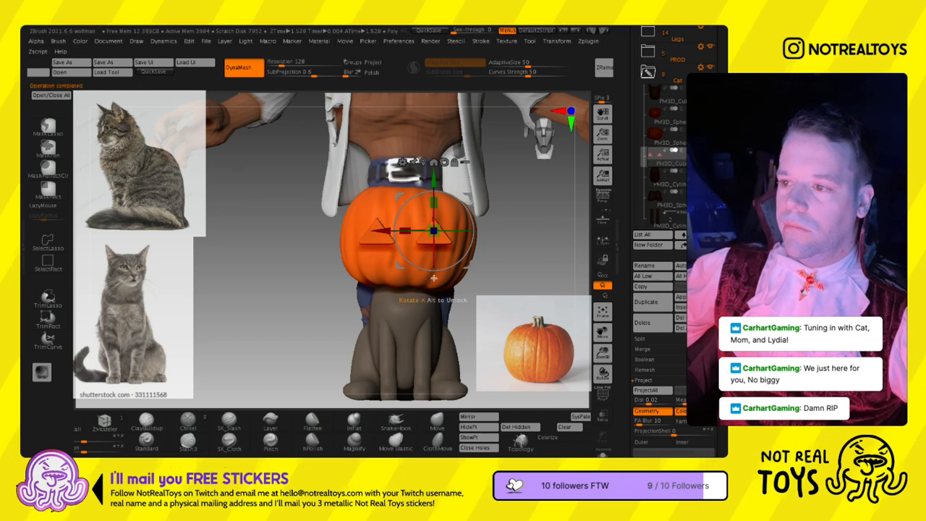
- Push the mirrored pair of triangular eyes back into the front of the pumpkin
drag(503, 249, 416, 254)
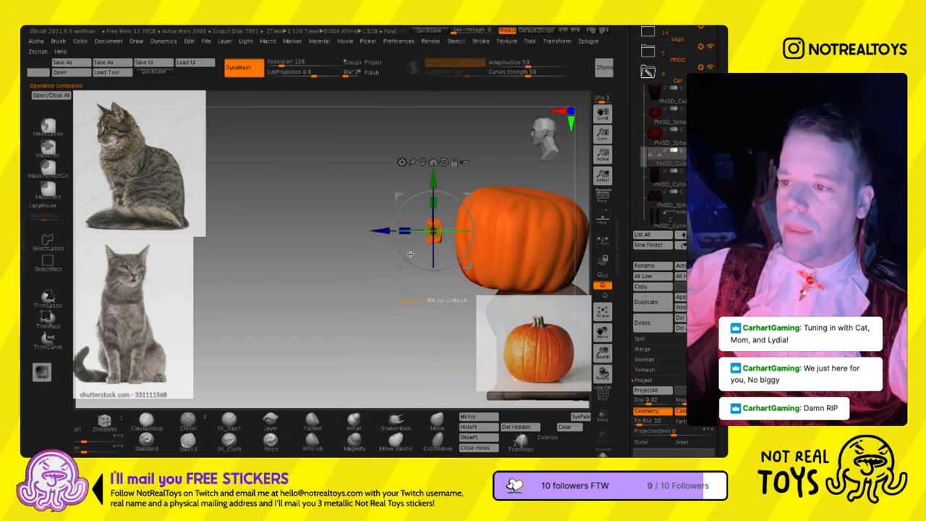
drag(463, 220, 490, 221)
mouse_move(490, 225)
right_down()
mouse_move(511, 239)
mouse_move(554, 240)
right_up()
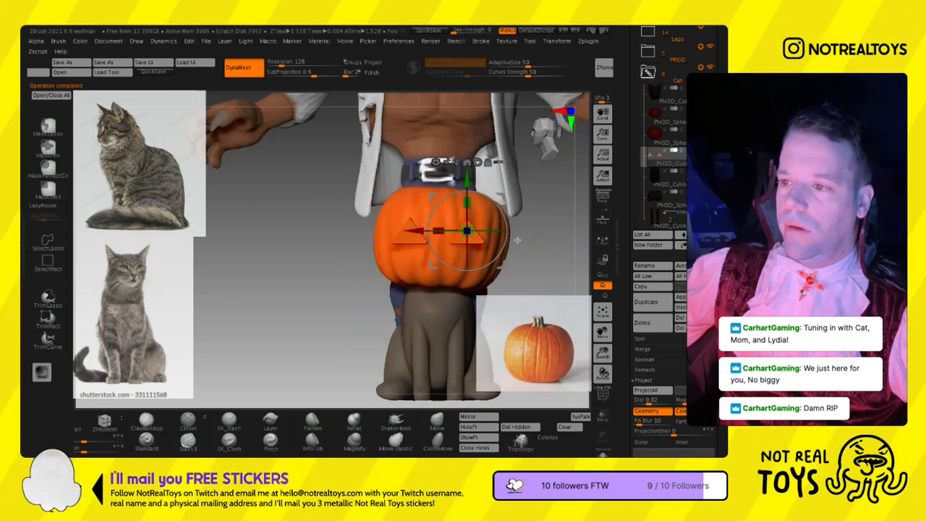
key(q)
key(s)
drag(518, 238, 494, 237)
key(w)
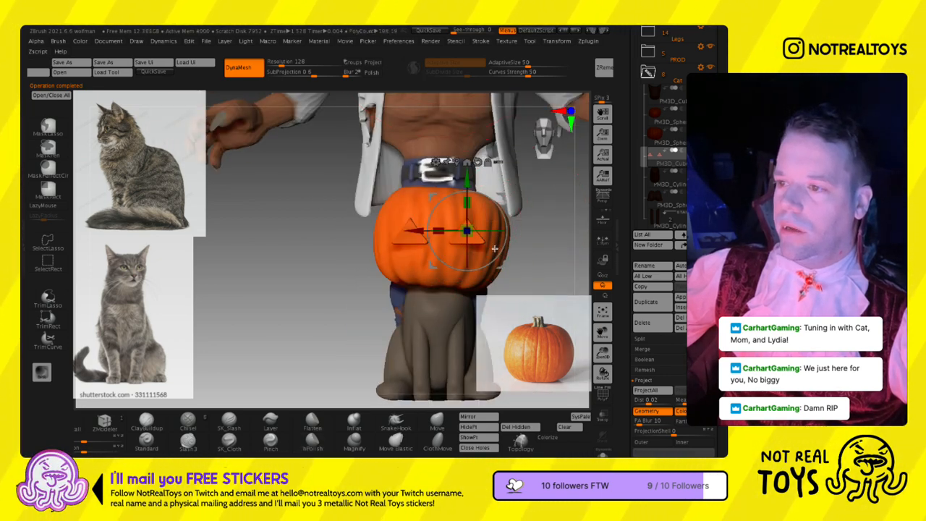
key(ctrl+z)
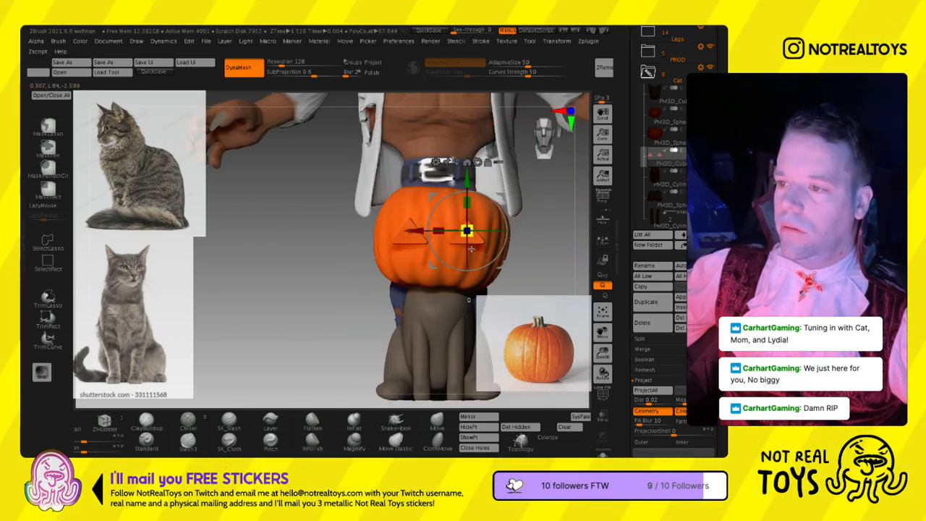
right_drag(466, 250, 621, 178)
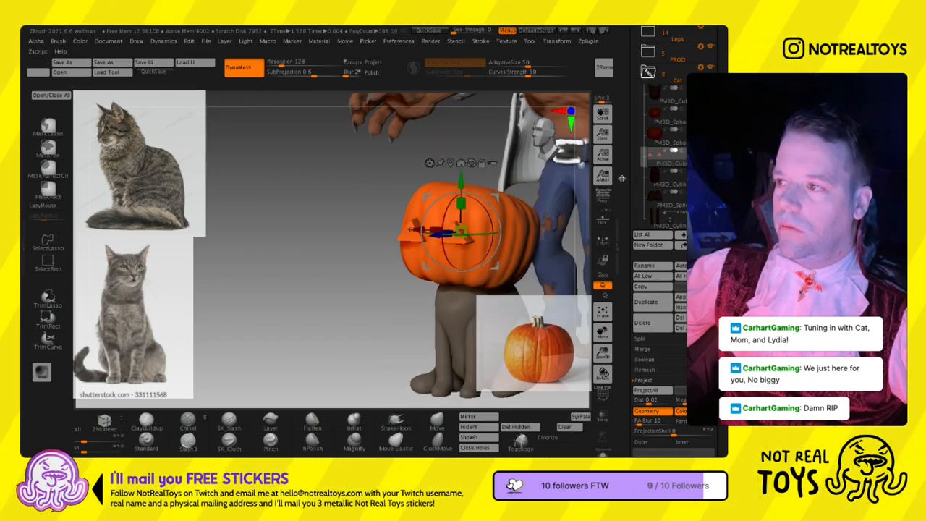
- Place the eyes directly below the pumpkin in the subtool order, set them to subtract, and enable Live Boolean
scroll(650, 183, down, 5)
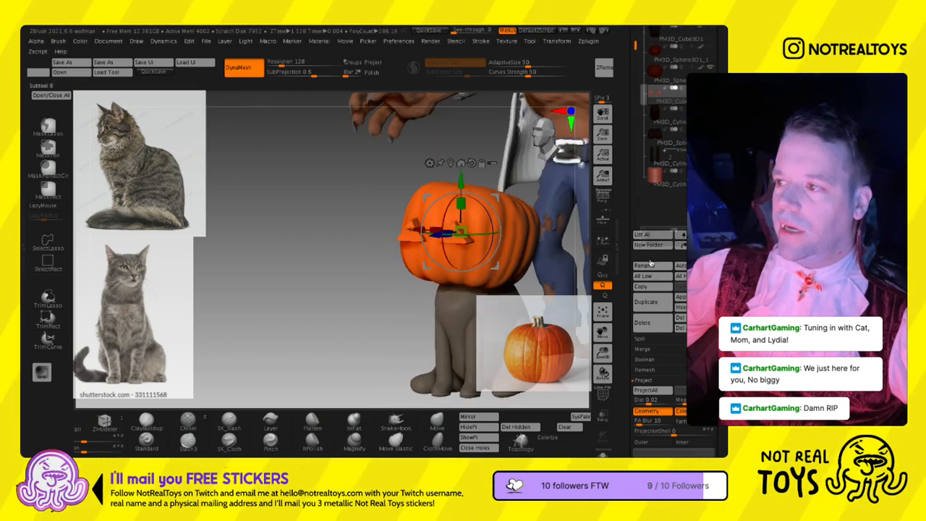
scroll(651, 210, up, 3)
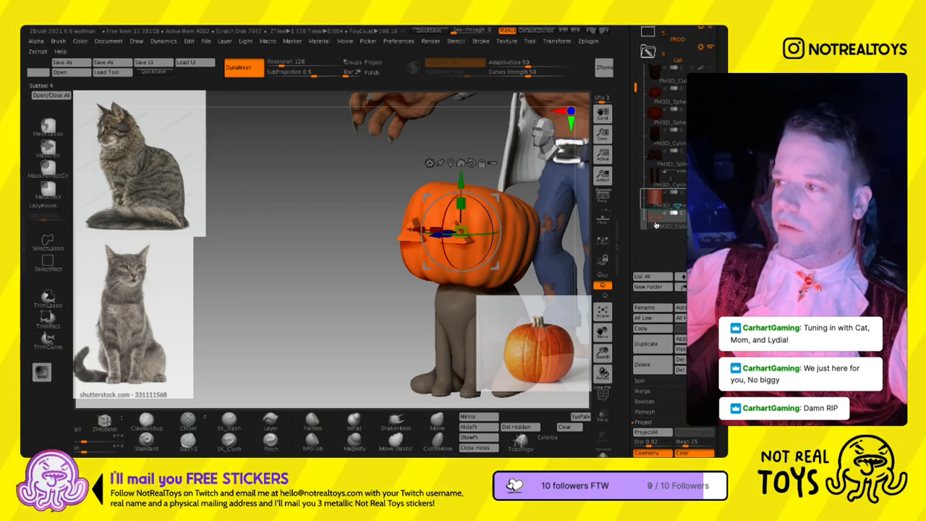
drag(656, 224, 656, 225)
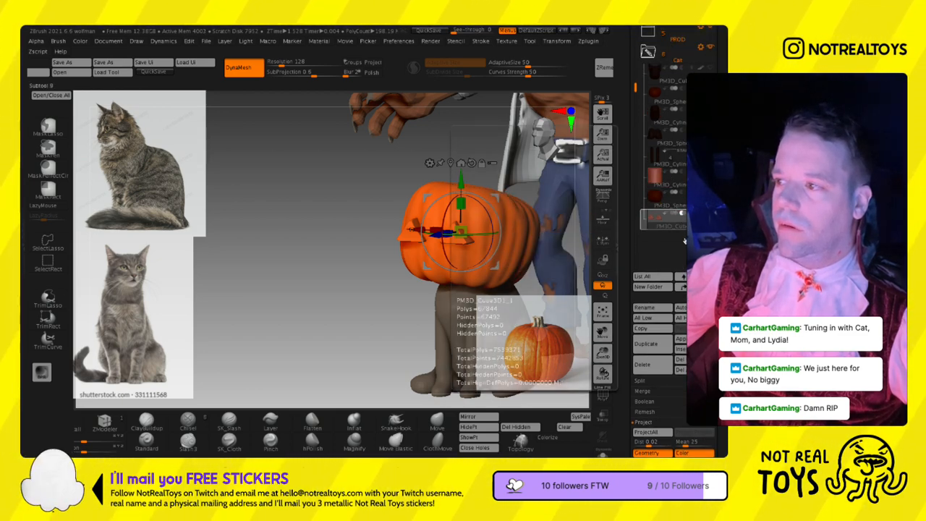
drag(72, 85, 233, 87)
drag(107, 94, 486, 101)
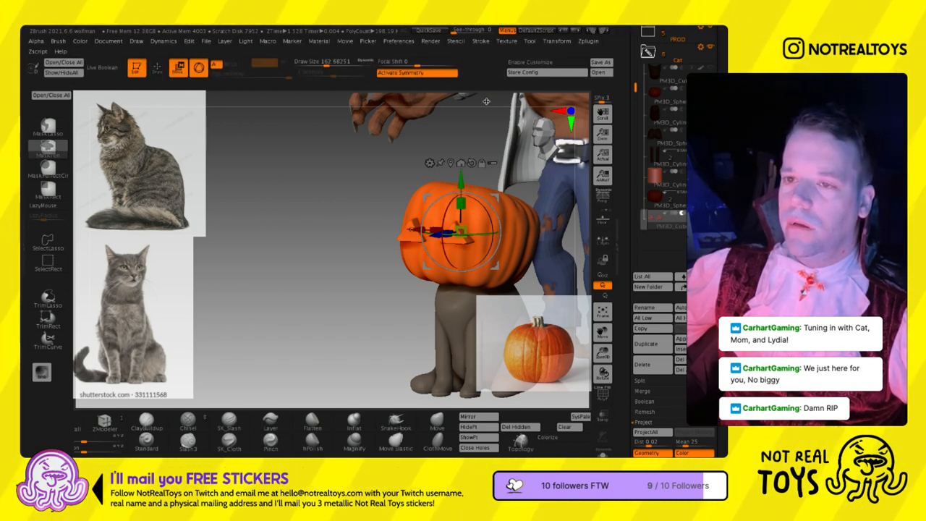
click(106, 68)
mouse_move(343, 225)
mouse_down()
mouse_move(355, 229)
mouse_move(352, 240)
mouse_up()
drag(450, 270, 435, 278)
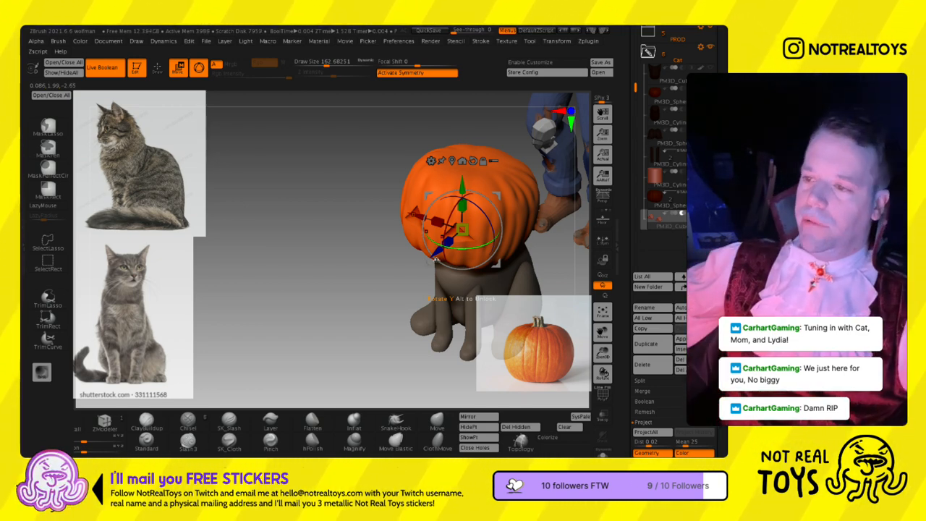
- Return from the transform gizmo to the hPolish brush and reduce the Draw Size to about 54
key(q)
mouse_move(479, 266)
right_down()
mouse_move(499, 237)
mouse_move(480, 210)
mouse_move(489, 277)
mouse_move(486, 268)
mouse_move(510, 265)
mouse_move(506, 245)
right_up()
key(s)
key(s)
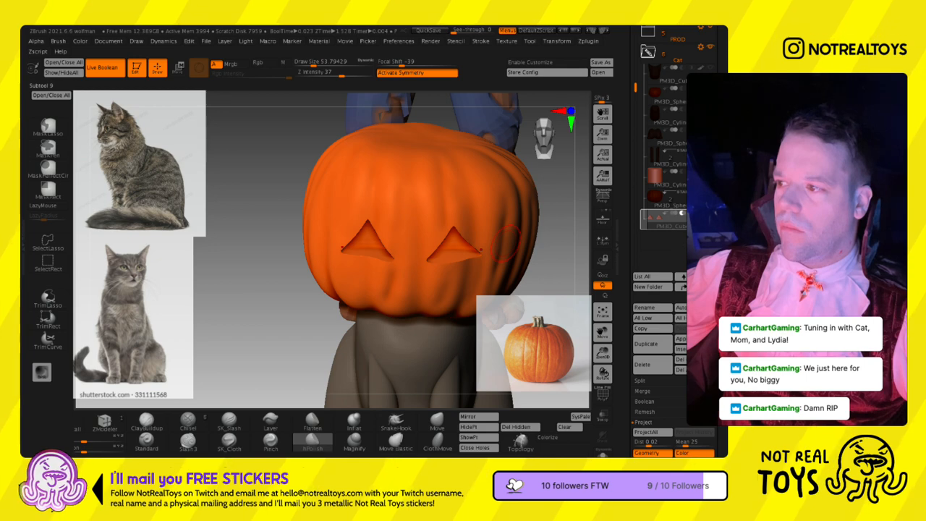
- Toggle the eye subtool's boolean operation and visibility to compare the carved eyes with the solid triangles
click(691, 213)
click(700, 214)
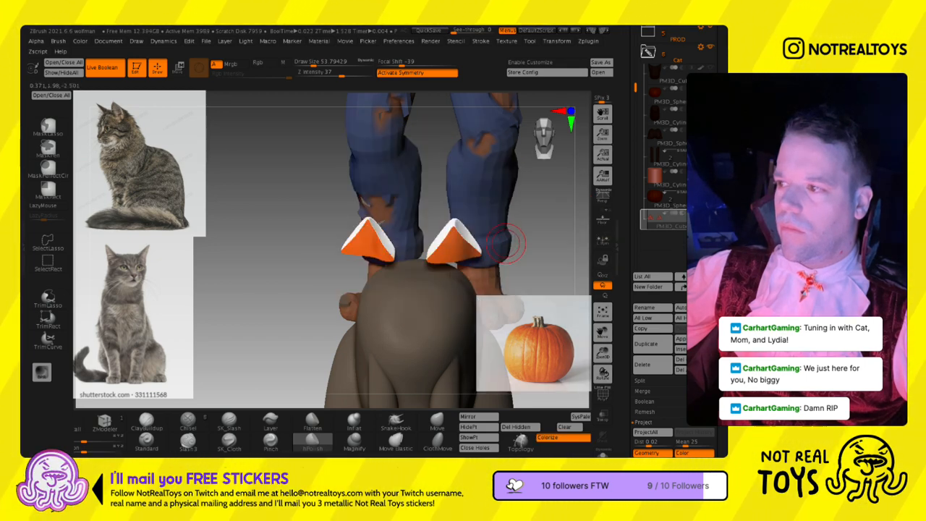
click(673, 213)
click(700, 214)
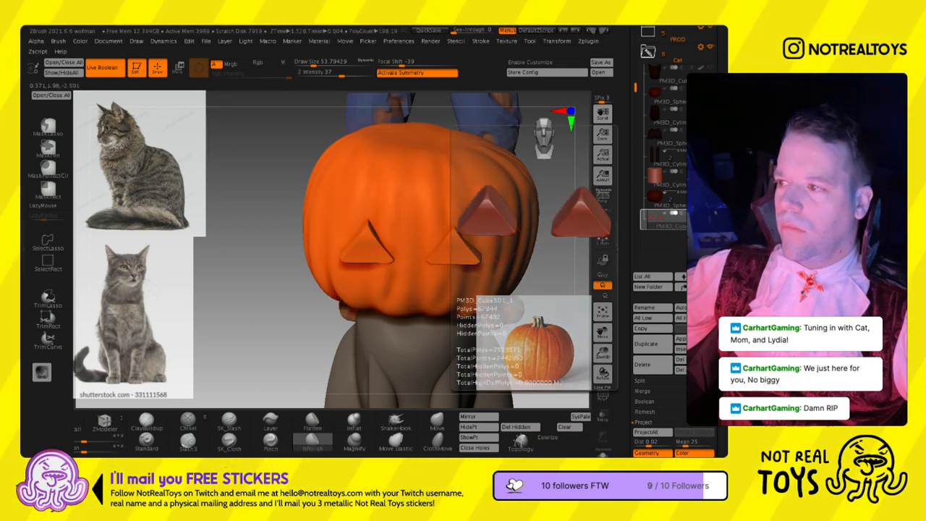
click(667, 213)
click(681, 213)
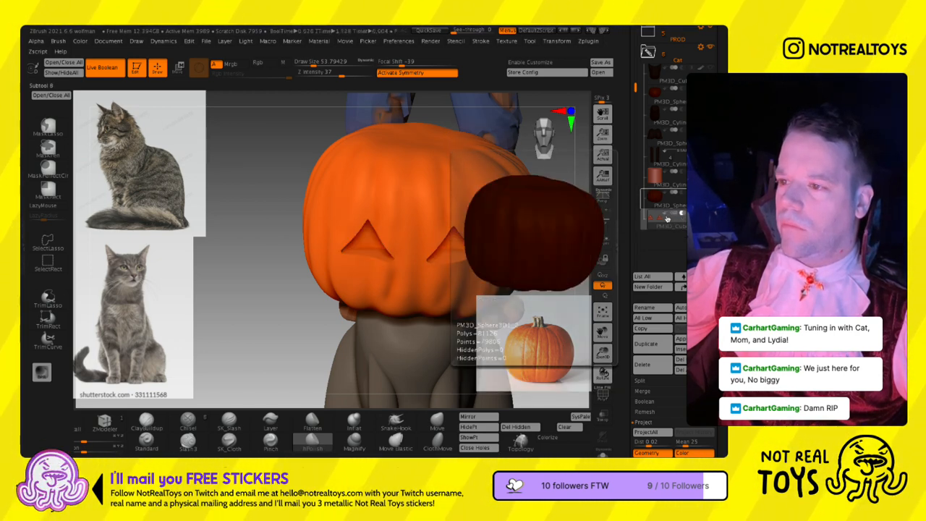
click(681, 217)
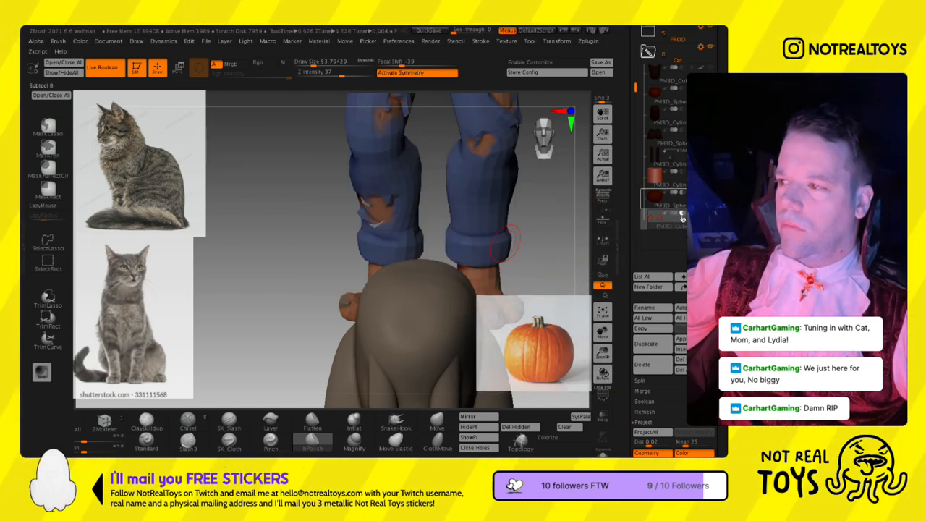
click(682, 216)
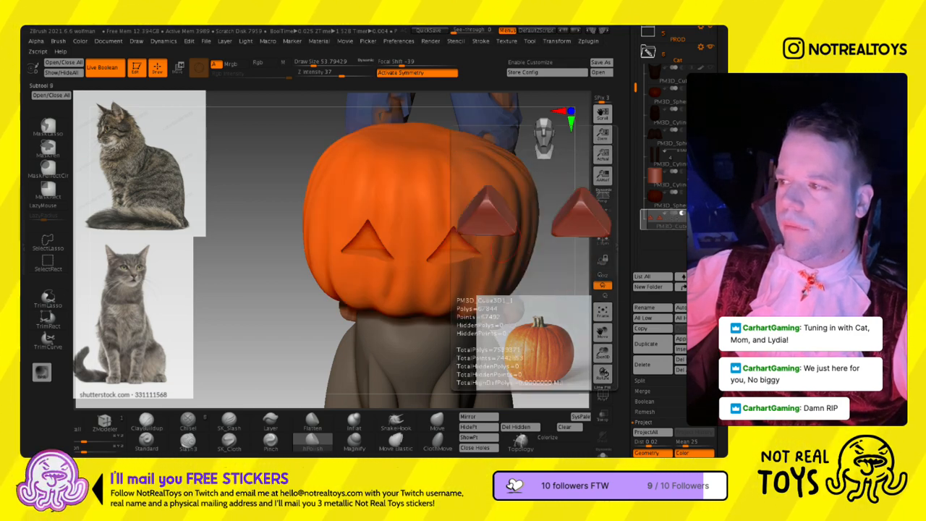
click(681, 216)
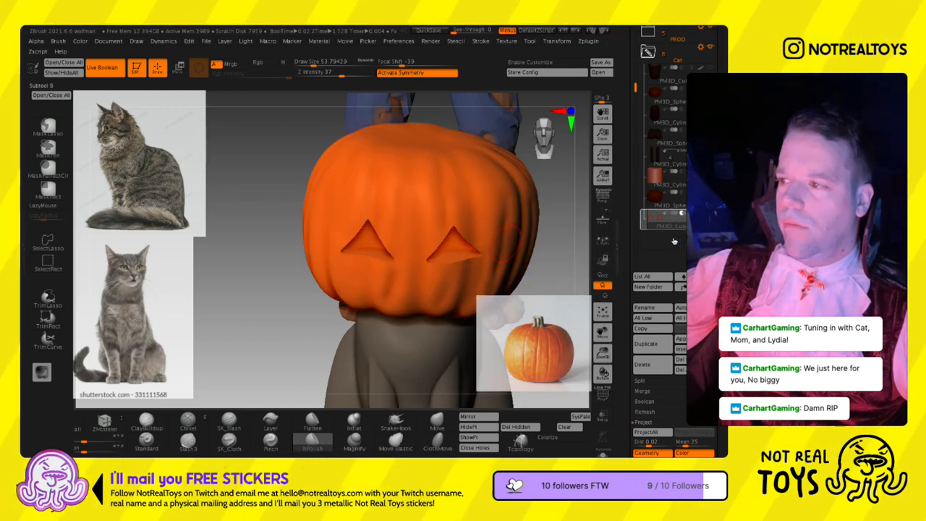
- Adjust the triangular eye cutters in the pumpkin's face with the gizmo, and reduce the brush's Draw Size to about 13
right_drag(430, 253, 447, 283)
key(w)
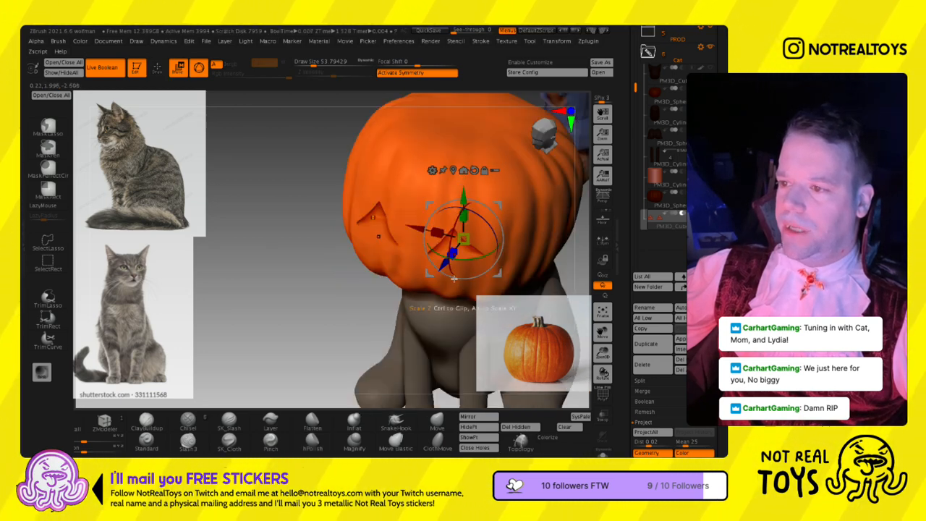
mouse_move(439, 295)
mouse_down()
mouse_move(450, 280)
mouse_move(442, 290)
mouse_move(439, 267)
mouse_up()
key(s)
key(q)
mouse_move(336, 239)
mouse_down()
mouse_move(349, 218)
mouse_move(424, 241)
mouse_move(413, 240)
mouse_up()
mouse_move(413, 240)
right_down()
mouse_move(418, 225)
mouse_move(419, 251)
mouse_move(399, 254)
mouse_move(411, 255)
mouse_move(416, 275)
mouse_move(427, 267)
right_up()
key(s)
drag(426, 267, 413, 265)
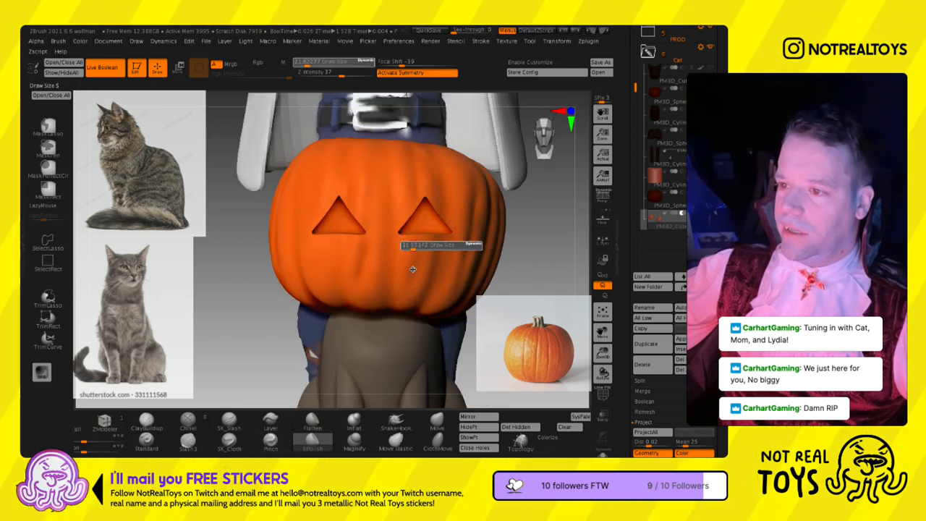
ctrl+right_drag(337, 275, 343, 299)
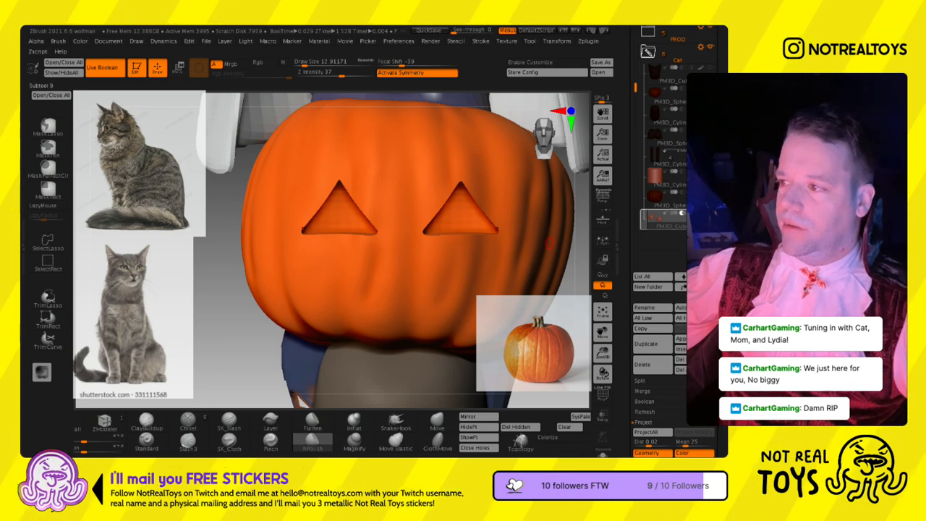
- Switch to the pumpkin with the eye cutters hidden and mask two triangular eyes at a Draw Size of about 15.6
click(662, 199)
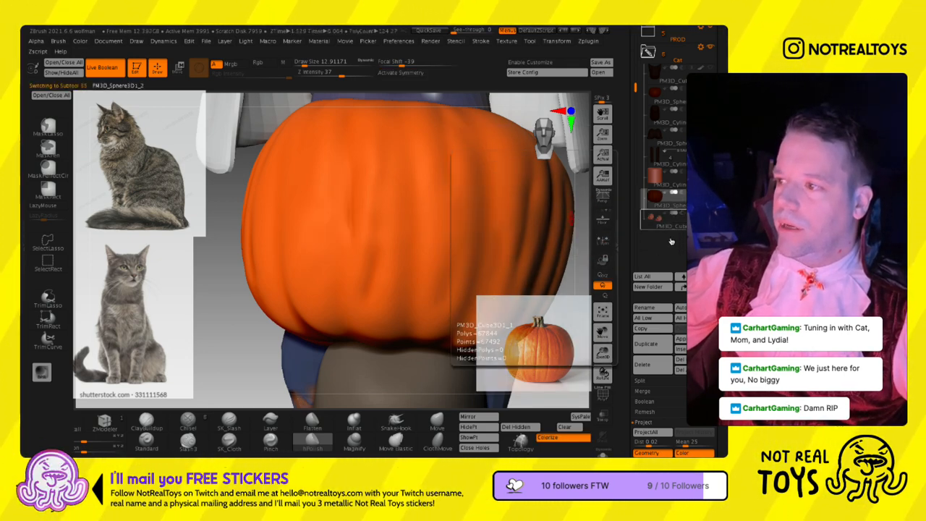
key(s)
key(s)
mouse_move(340, 233)
mouse_down()
mouse_move(330, 234)
mouse_move(374, 240)
mouse_move(360, 178)
mouse_move(326, 187)
mouse_move(340, 209)
mouse_move(362, 181)
mouse_move(334, 191)
mouse_move(346, 197)
mouse_move(351, 181)
mouse_move(365, 231)
mouse_up()
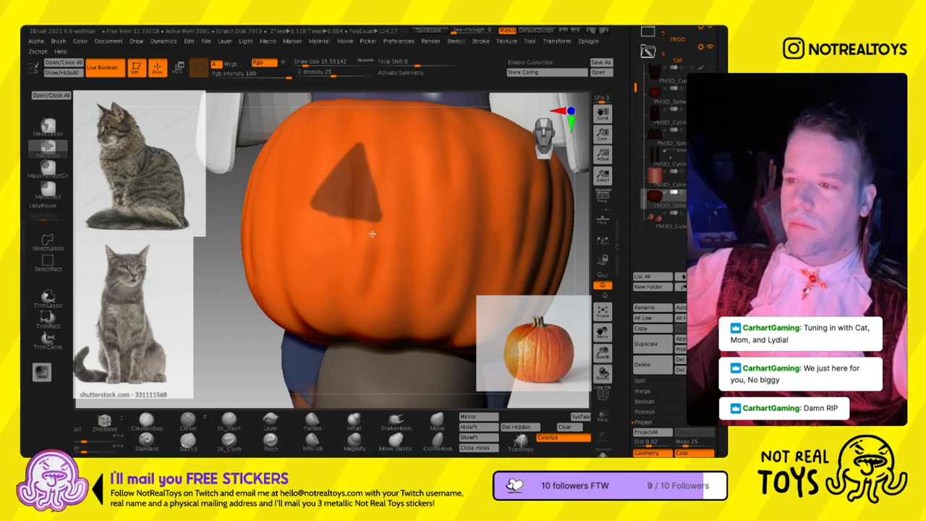
mouse_move(463, 223)
ctrl+mouse_down()
mouse_move(512, 226)
mouse_move(491, 171)
mouse_move(469, 174)
mouse_move(456, 217)
mouse_move(486, 199)
mouse_move(460, 241)
mouse_move(491, 244)
mouse_move(479, 230)
mouse_move(490, 189)
ctrl+mouse_up()
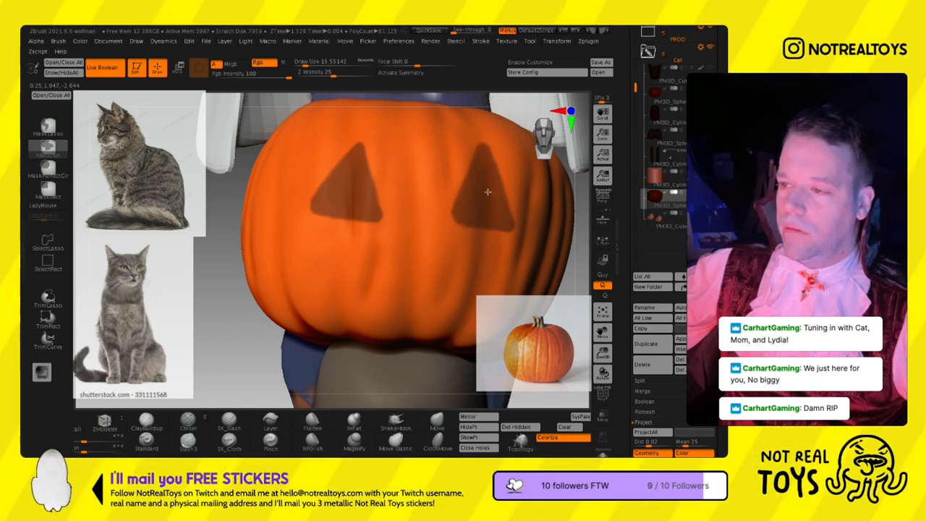
- Mask short slanted eyebrow strokes above both eyes at a Draw Size of about 12
key(s)
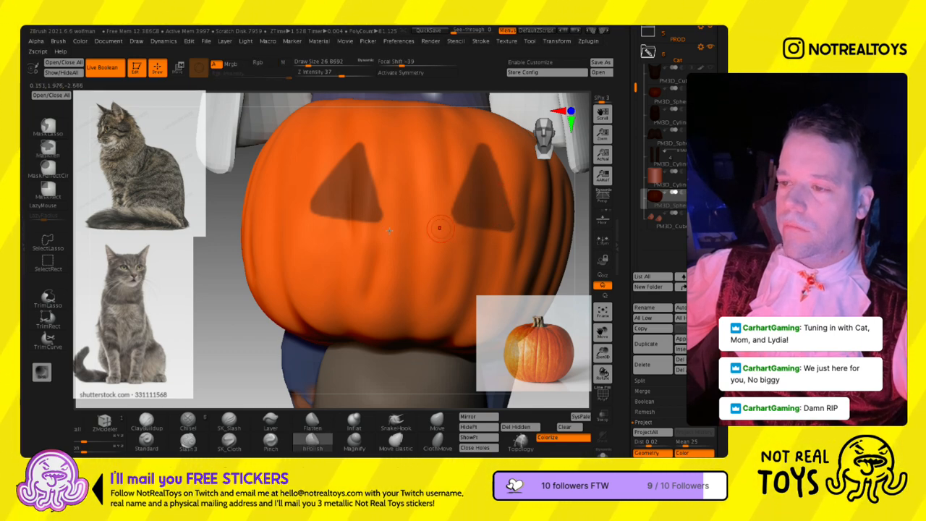
alt+right_drag(435, 255, 379, 232)
key(s)
alt+right_drag(323, 153, 340, 194)
key(s)
drag(340, 191, 345, 187)
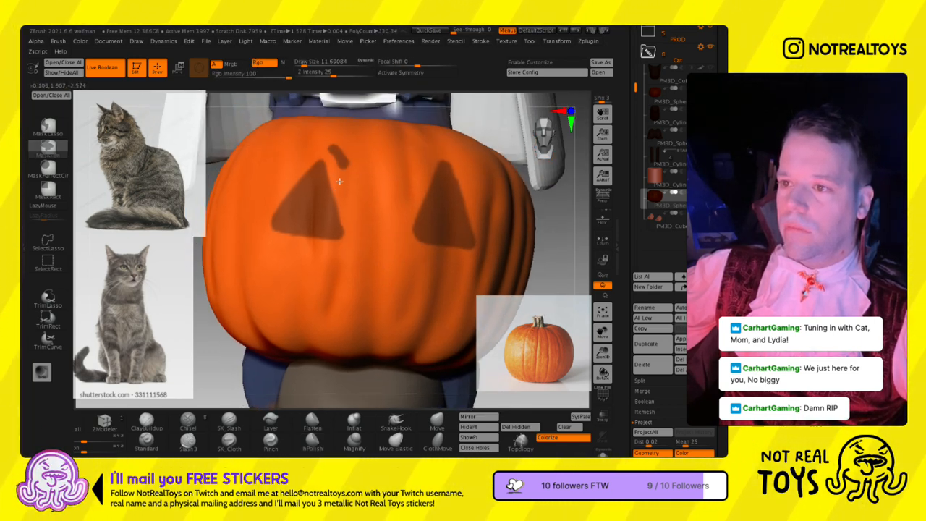
ctrl+drag(409, 191, 433, 178)
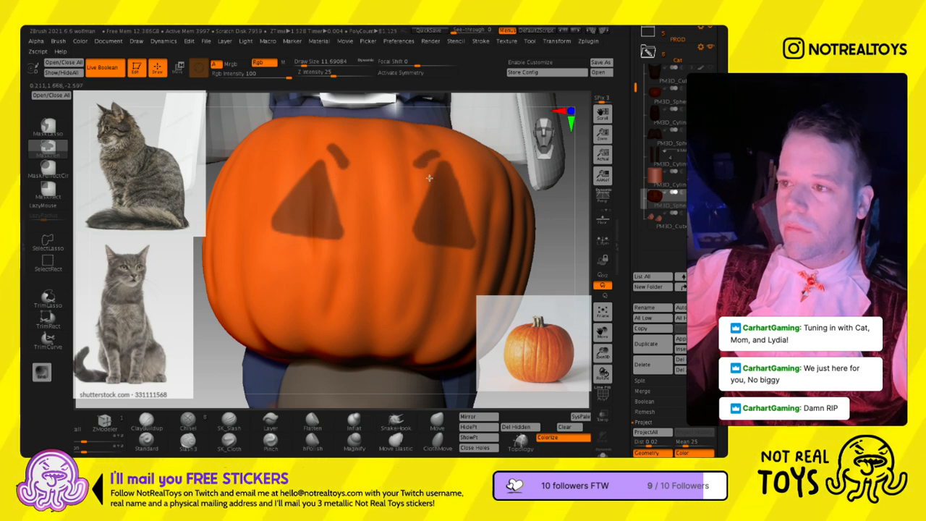
- Mask a wide zigzag jack-o'-lantern mouth across the lower half of the pumpkin
mouse_move(326, 282)
alt+right_down()
mouse_move(316, 253)
mouse_move(284, 255)
alt+right_up()
mouse_move(257, 245)
ctrl+mouse_down()
mouse_move(282, 290)
mouse_move(330, 308)
mouse_move(353, 291)
mouse_move(367, 303)
mouse_move(396, 297)
mouse_move(408, 309)
mouse_move(450, 274)
mouse_move(389, 276)
mouse_move(360, 254)
mouse_move(333, 274)
mouse_move(302, 247)
mouse_move(286, 265)
mouse_move(269, 253)
mouse_move(283, 254)
mouse_move(284, 278)
mouse_move(318, 257)
mouse_move(354, 269)
mouse_move(338, 286)
mouse_move(361, 265)
mouse_move(372, 300)
mouse_move(358, 270)
mouse_move(383, 293)
mouse_move(403, 276)
mouse_move(414, 303)
mouse_move(413, 294)
mouse_move(440, 286)
ctrl+mouse_up()
key(s)
- Clear the eyebrow marks above the eyes and touch up the face mask with varying brush sizes
key(s)
key(s)
mouse_move(440, 285)
right_down()
mouse_move(433, 281)
mouse_move(440, 283)
right_up()
key(s)
mouse_move(382, 159)
mouse_down()
mouse_move(385, 178)
mouse_move(320, 161)
mouse_up()
key(s)
mouse_move(319, 146)
right_down()
mouse_move(321, 137)
mouse_move(326, 170)
right_up()
mouse_move(325, 171)
right_down()
mouse_move(358, 177)
mouse_move(353, 155)
right_up()
key(s)
drag(352, 155, 350, 155)
ctrl+right_drag(353, 259, 359, 211)
key(s)
mouse_move(360, 211)
mouse_down()
mouse_move(410, 220)
mouse_move(385, 201)
mouse_move(382, 238)
mouse_move(383, 197)
mouse_up()
key(s)
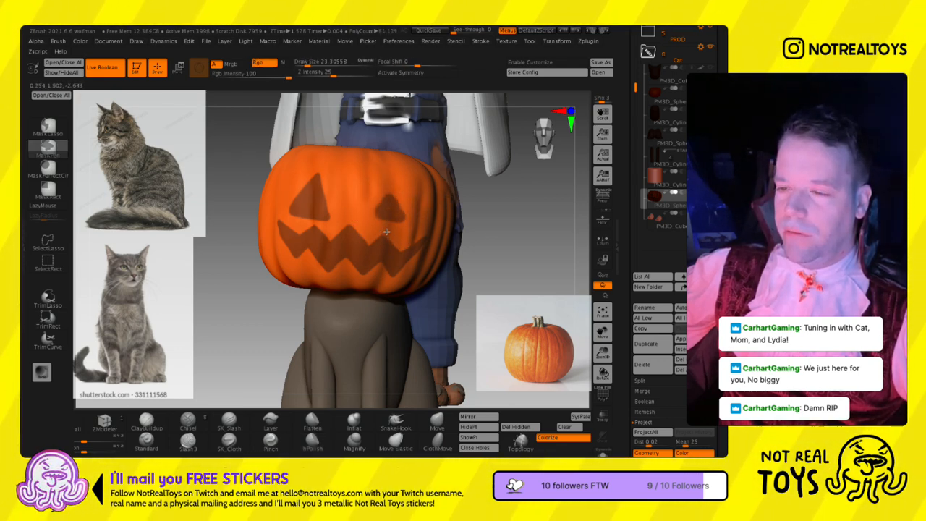
- Undo the last mask stroke and rework the smaller eye's mask at a Draw Size of about 17
key(ctrl+z)
key(s)
mouse_move(387, 214)
mouse_down()
mouse_move(401, 243)
mouse_move(383, 222)
mouse_move(375, 236)
mouse_up()
mouse_move(391, 230)
ctrl+right_down()
mouse_move(395, 175)
mouse_move(413, 176)
ctrl+right_up()
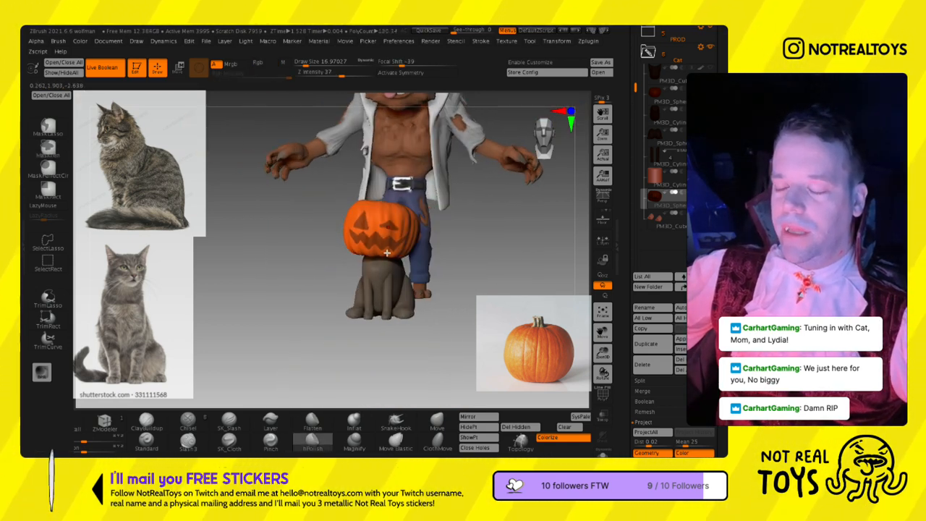
ctrl+right_drag(385, 250, 401, 258)
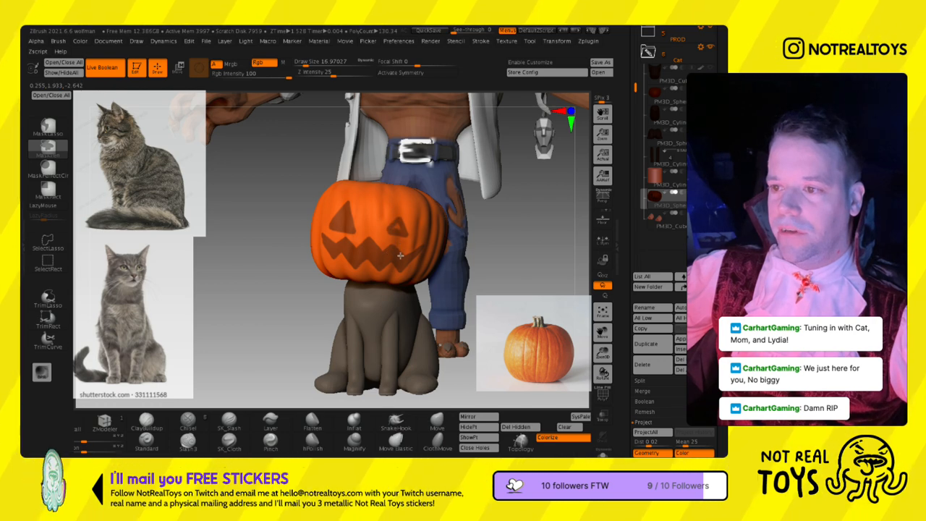
right_drag(414, 258, 422, 234)
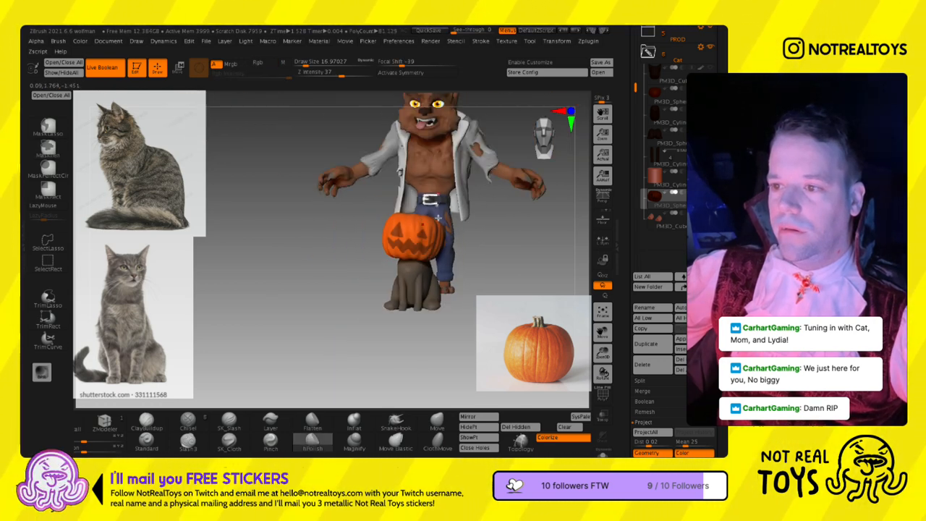
- Try reshaping the eye masks into smaller triangles set closer together, using Draw Sizes of about 33 and 18
right_drag(435, 275, 421, 299)
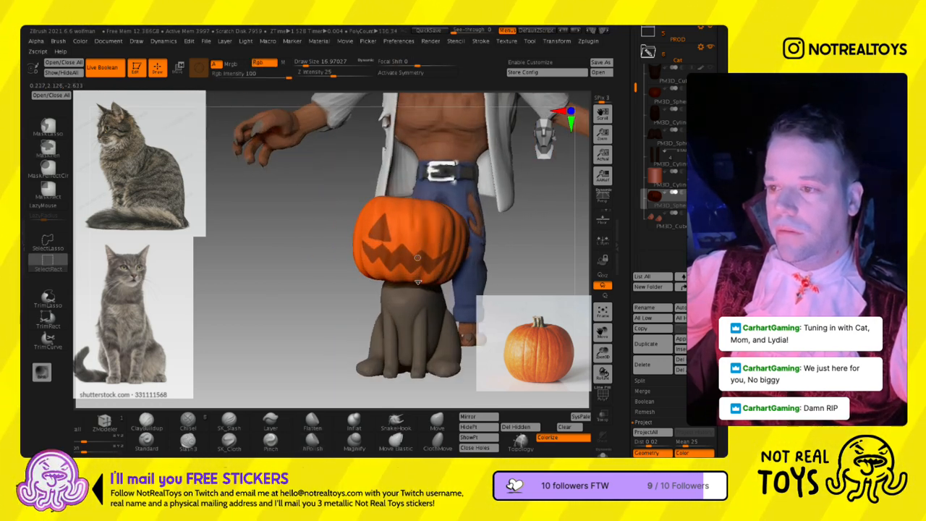
key(ctrl)
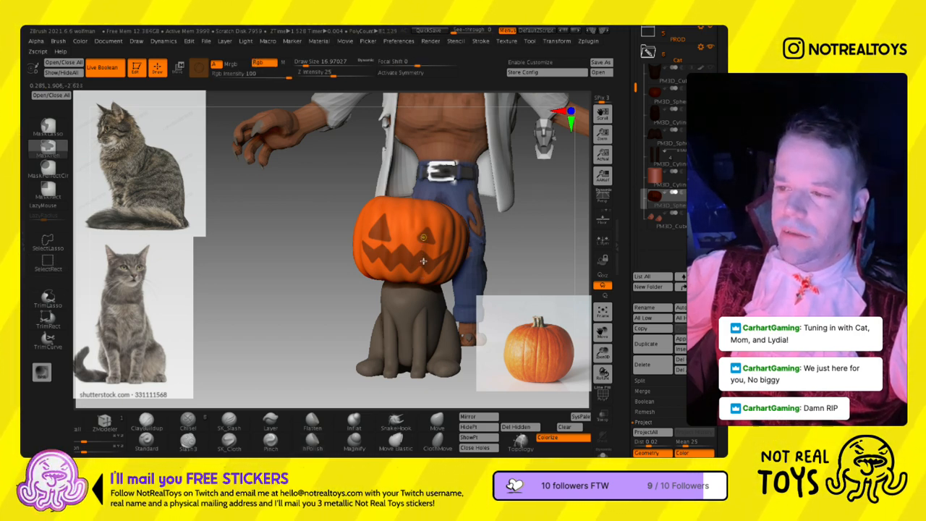
key(s)
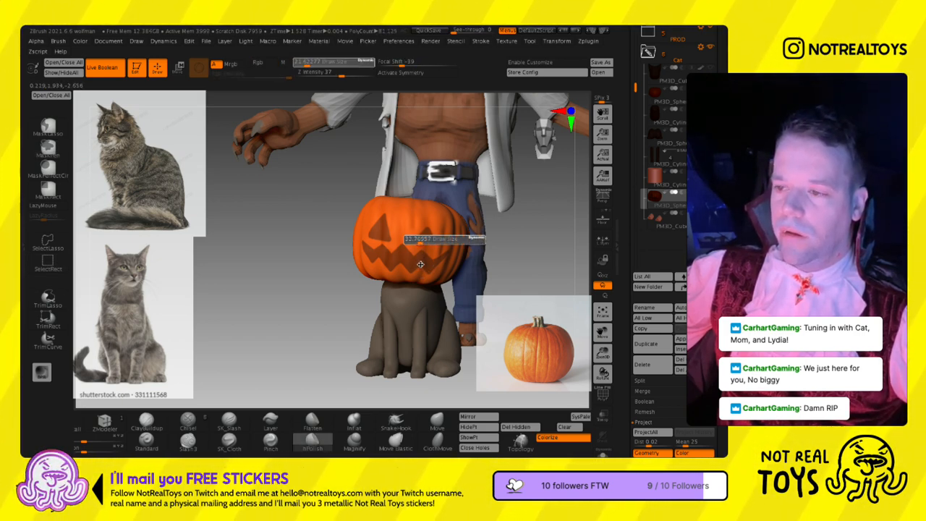
drag(416, 242, 421, 242)
key(ctrl)
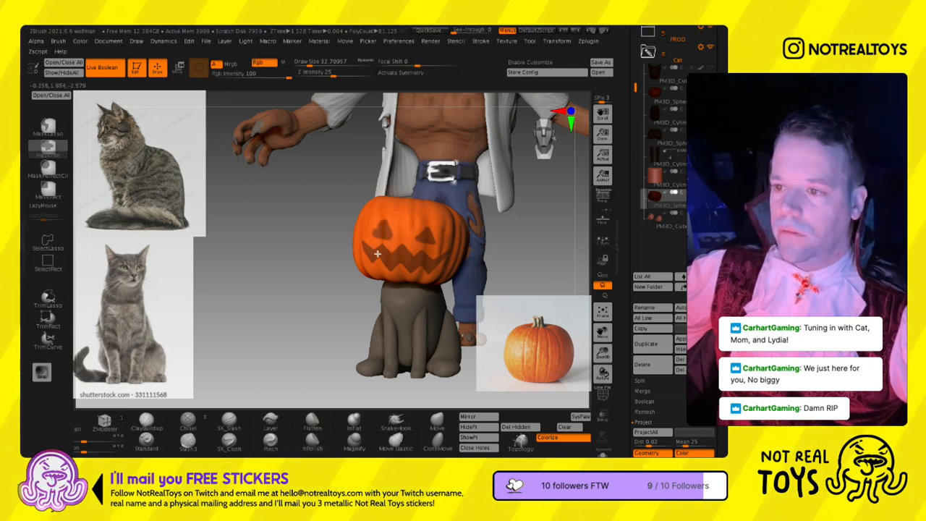
key(s)
drag(376, 233, 379, 233)
key(ctrl+z)
key(s)
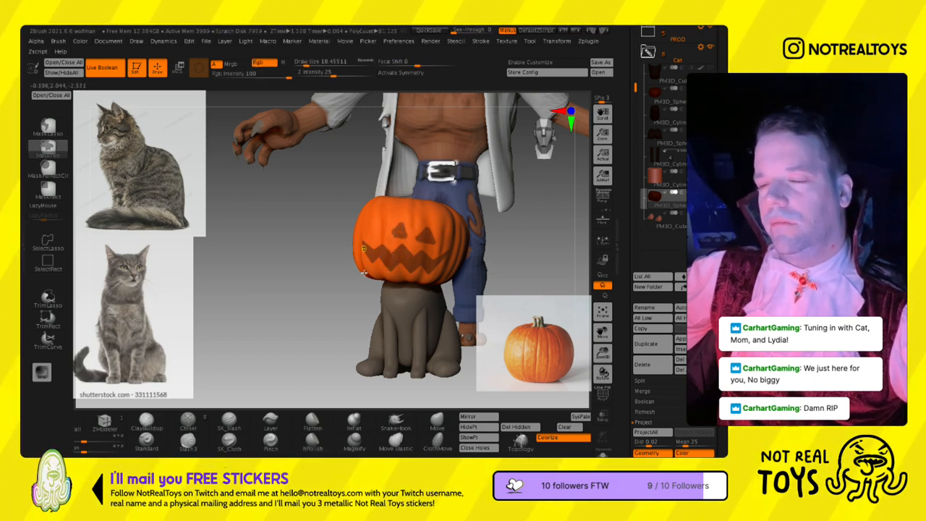
key(ctrl+z)
key(ctrl+z)
- Clear both eye masks from the pumpkin at a Draw Size of about 39, keeping the zigzag mouth mask
key(s)
drag(412, 232, 418, 230)
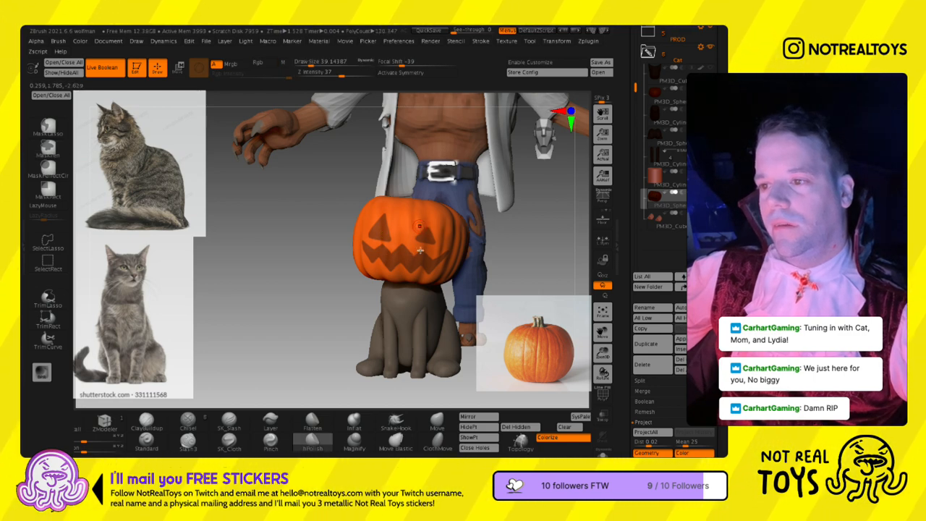
key(ctrl+shift+z)
ctrl+alt+drag(419, 256, 431, 267)
- Mask two new triangular eyes closer together above the mouth, using Draw Sizes of about 25 and 17
key(s)
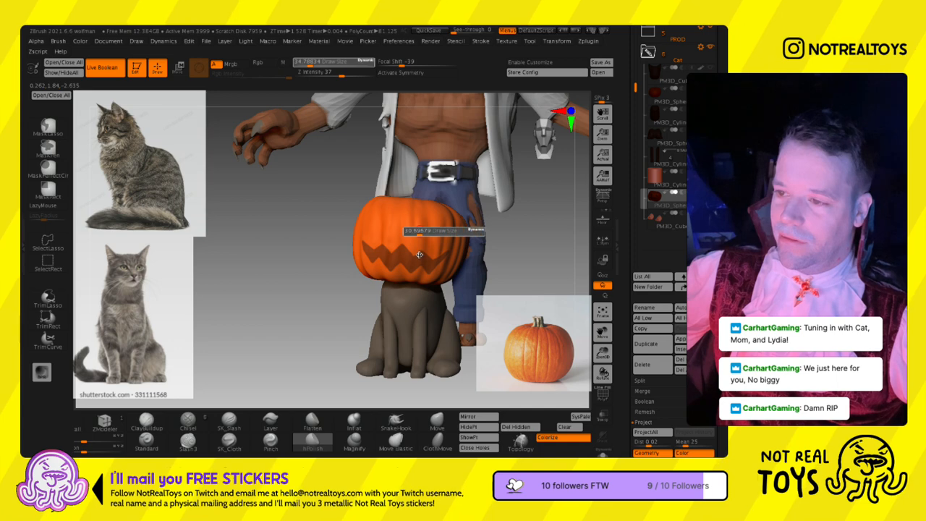
drag(421, 231, 417, 231)
ctrl+click(421, 239)
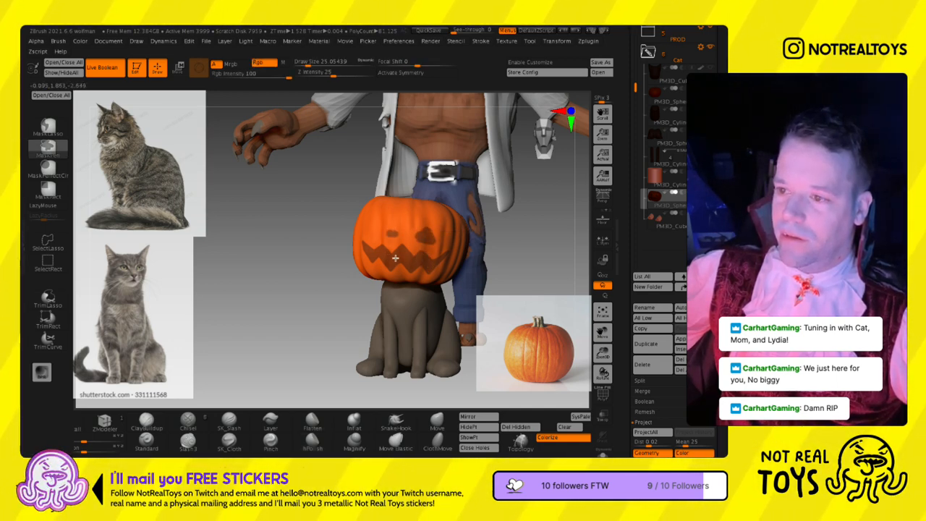
mouse_move(394, 263)
ctrl+right_down()
mouse_move(412, 237)
mouse_move(397, 239)
mouse_move(394, 278)
mouse_move(399, 262)
ctrl+right_up()
key(s)
drag(399, 262, 395, 262)
mouse_move(353, 237)
right_down()
mouse_move(374, 240)
mouse_move(370, 266)
mouse_move(368, 252)
right_up()
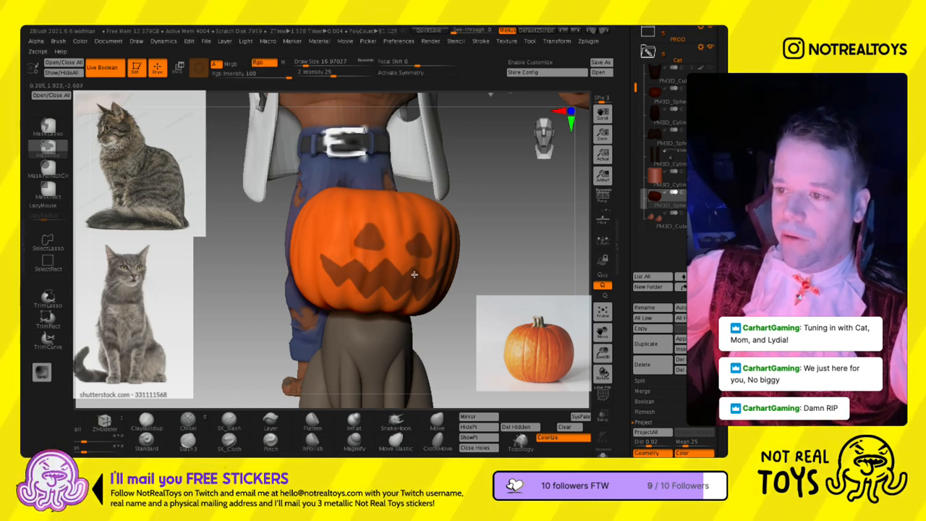
- Refine the outlines of the triangular eye masks at a Draw Size of about 17
mouse_move(409, 251)
right_down()
mouse_move(377, 259)
mouse_move(395, 255)
right_up()
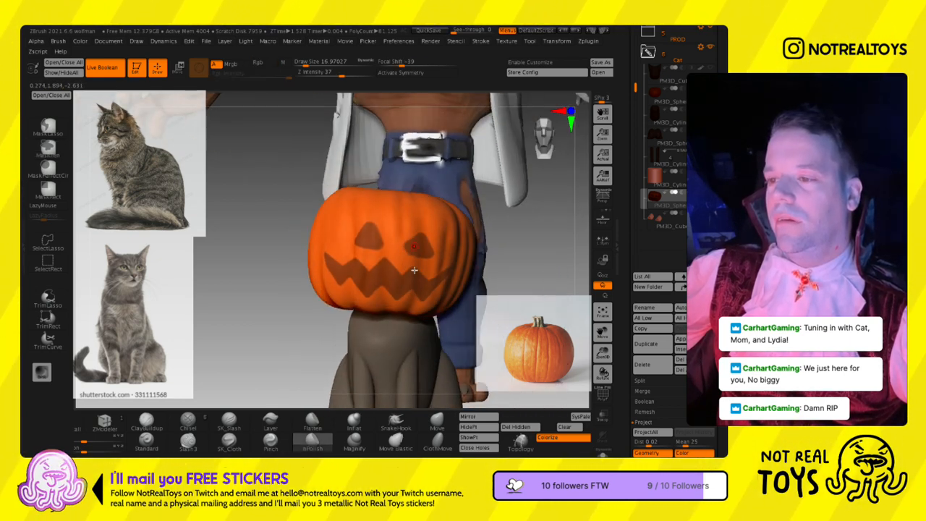
key(ctrl)
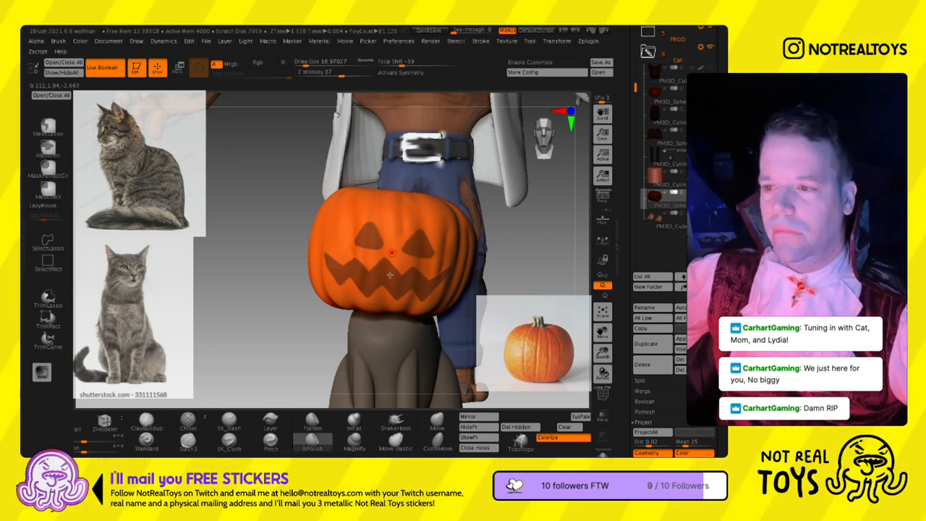
key(ctrl)
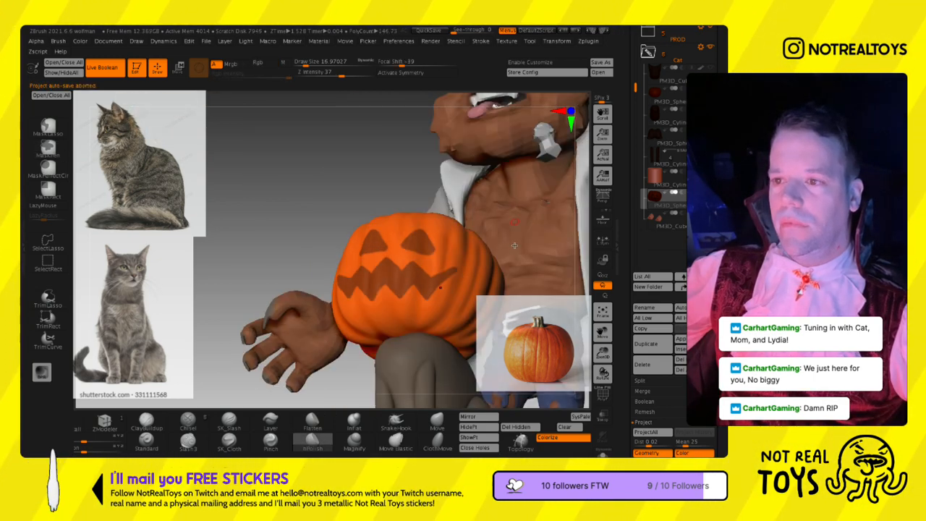
- Turn the masked eyes and mouth into their own polygroup with Group Masked and display the polyframe
ctrl+right_drag(459, 273, 420, 246)
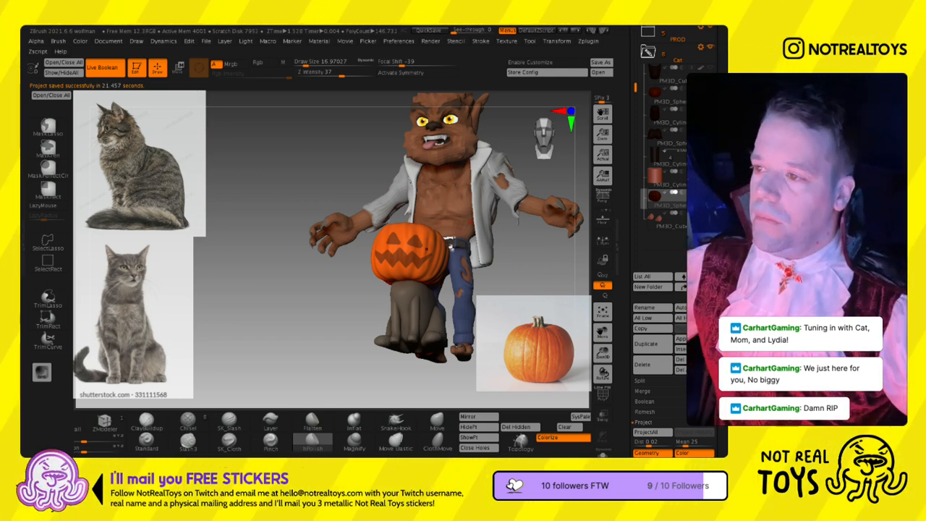
drag(190, 291, 176, 236)
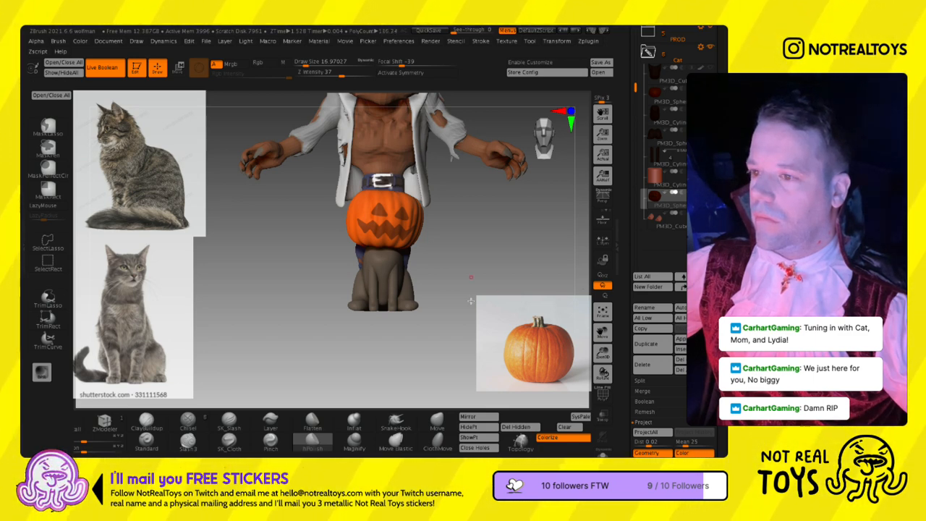
key(ctrl)
drag(539, 440, 385, 433)
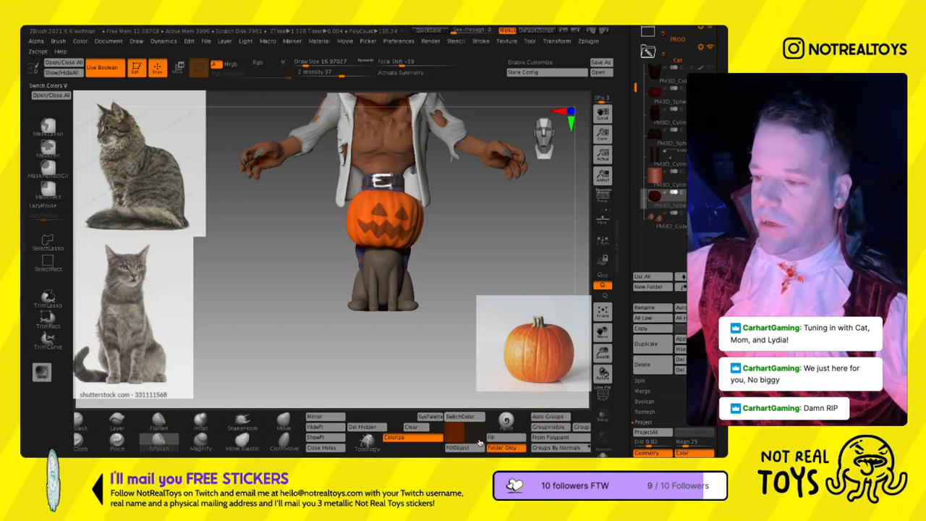
drag(579, 439, 429, 435)
click(444, 428)
key(shift+f)
mouse_move(439, 268)
ctrl+right_down()
mouse_move(440, 309)
mouse_move(496, 275)
ctrl+right_up()
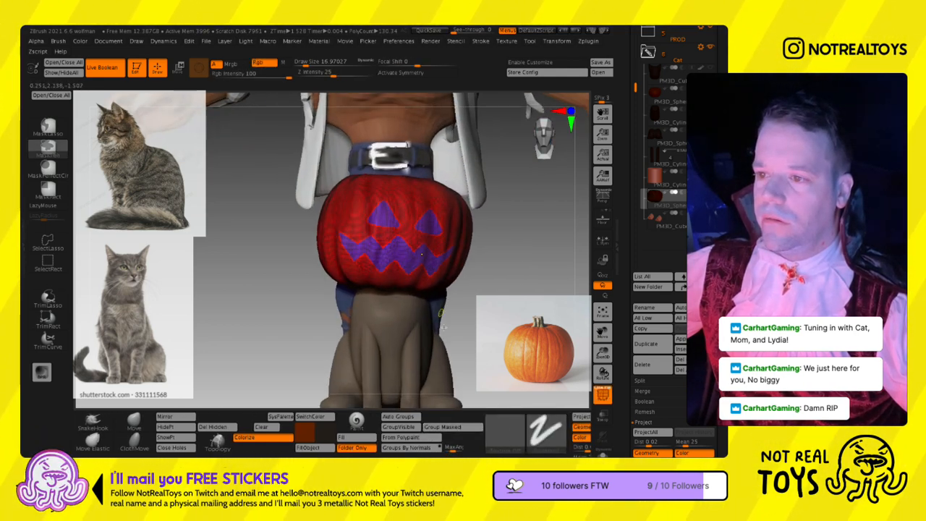
- Try hiding and deleting the eye and mouth polygons from the original pumpkin
click(177, 427)
click(216, 427)
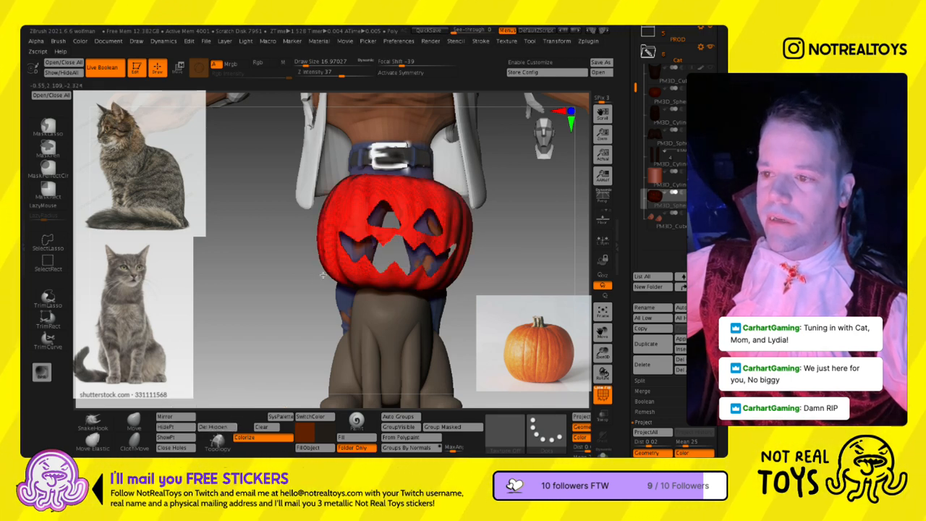
right_drag(350, 264, 315, 292)
key(ctrl)
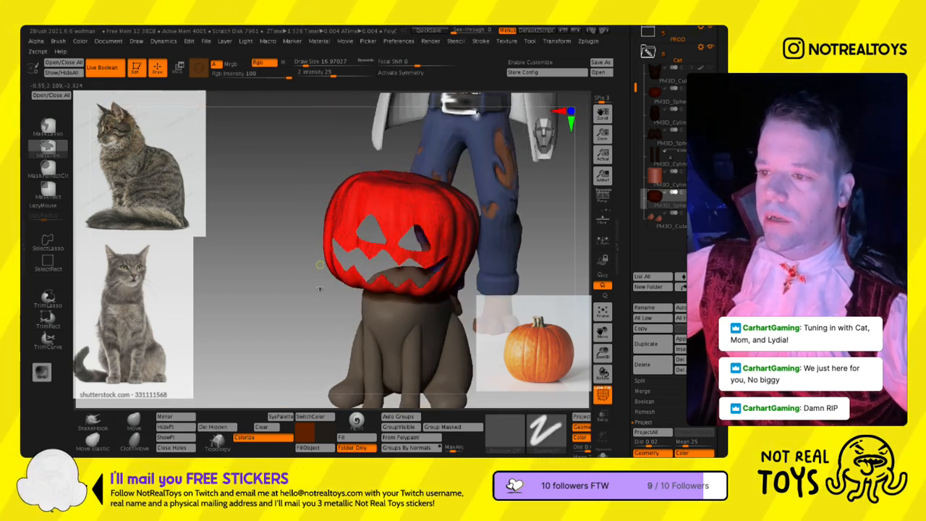
key(ctrl+z)
- Duplicate the pumpkin subtool and delete the eye and mouth polygons from the copy
click(647, 344)
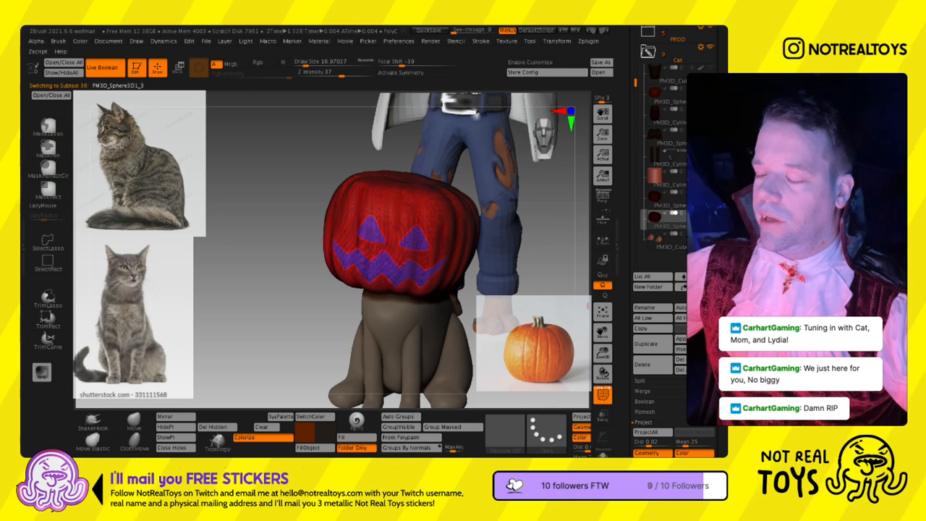
click(173, 448)
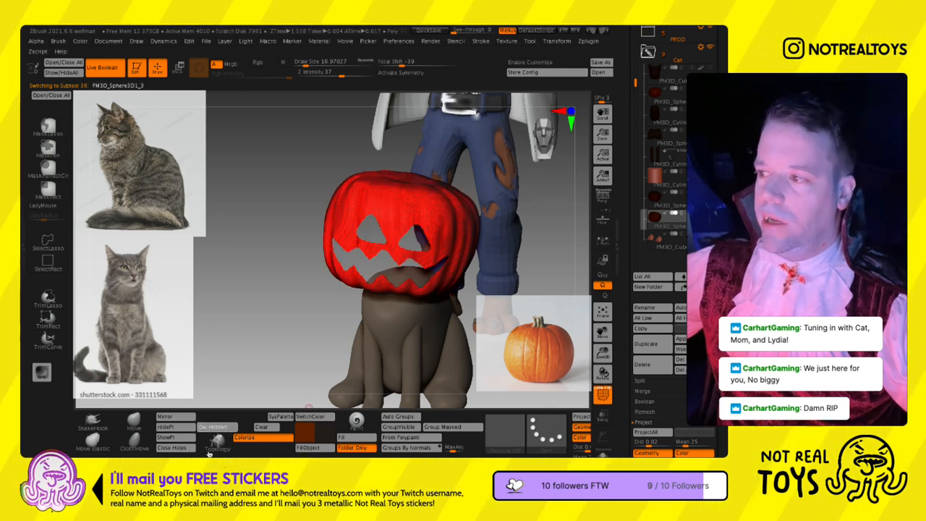
- Hide the polyframe and smooth the rims of the cut face openings with Draw Sizes of about 51 and 77
mouse_move(296, 302)
mouse_down()
mouse_move(308, 312)
mouse_move(531, 259)
mouse_move(528, 236)
mouse_up()
key(s)
key(s)
mouse_move(435, 289)
right_down()
mouse_move(456, 249)
mouse_move(442, 283)
mouse_move(398, 277)
mouse_move(425, 287)
right_up()
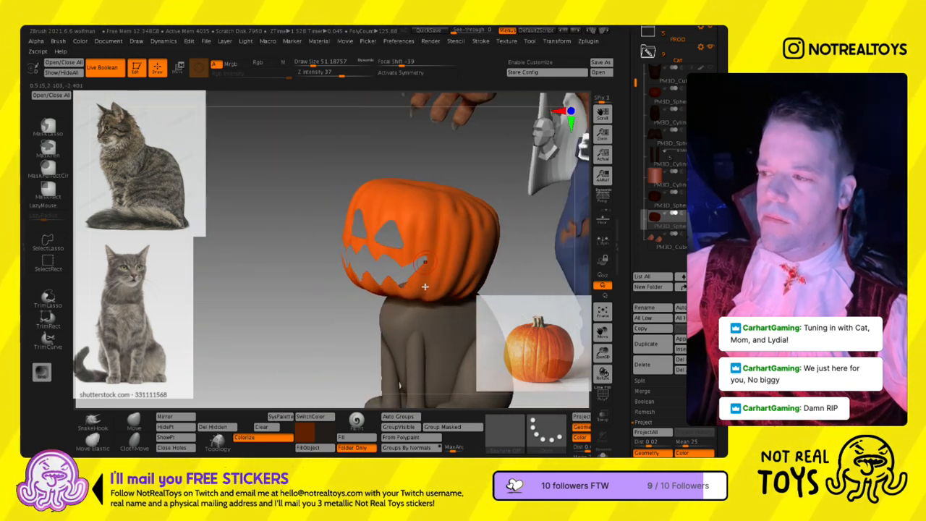
mouse_move(386, 269)
right_down()
mouse_move(440, 266)
mouse_move(397, 270)
right_up()
key(s)
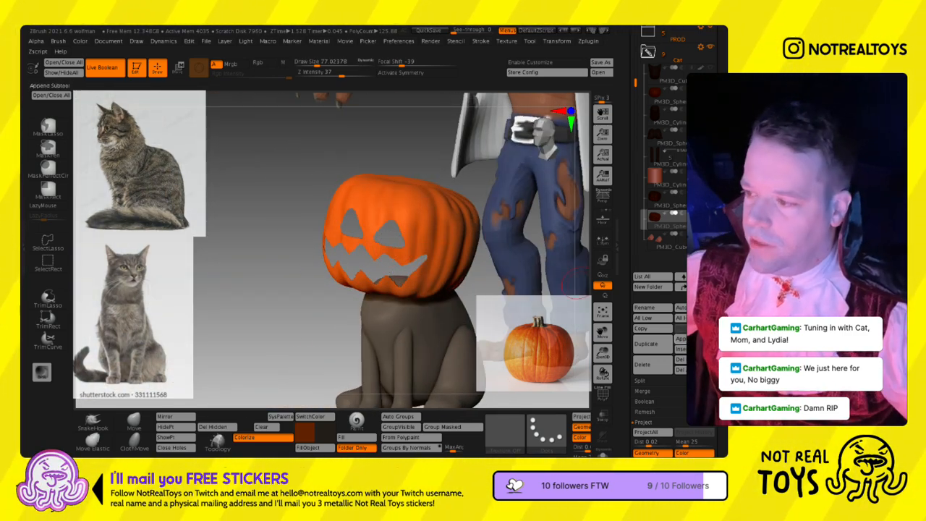
drag(658, 406, 656, 171)
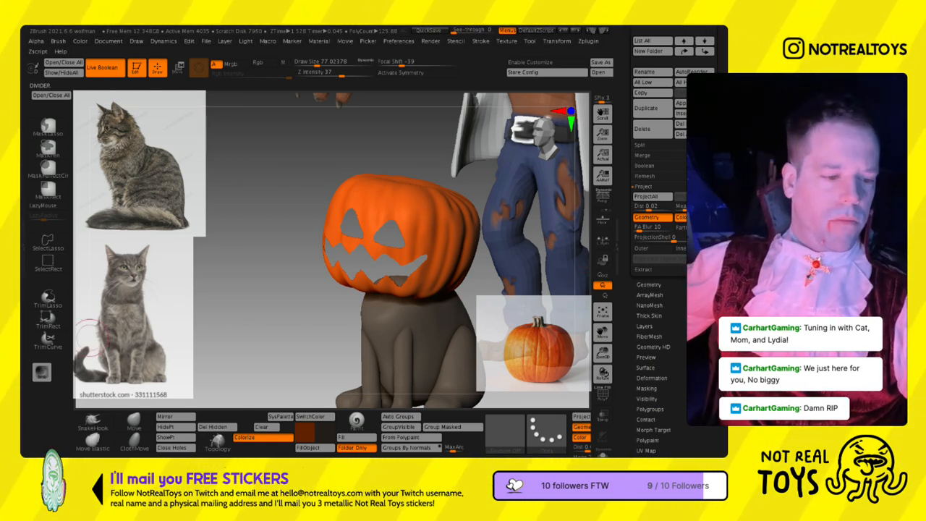
key(ctrl)
key(ctrl)
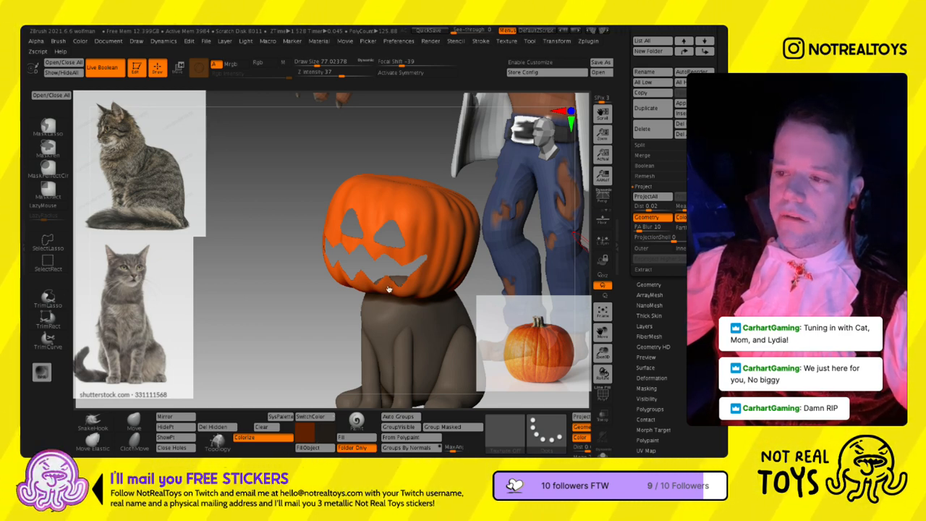
- Try extruding the borders of the face openings with the ZModeler QMesh edge action targeting PGroup Island
ctrl+drag(238, 432, 599, 432)
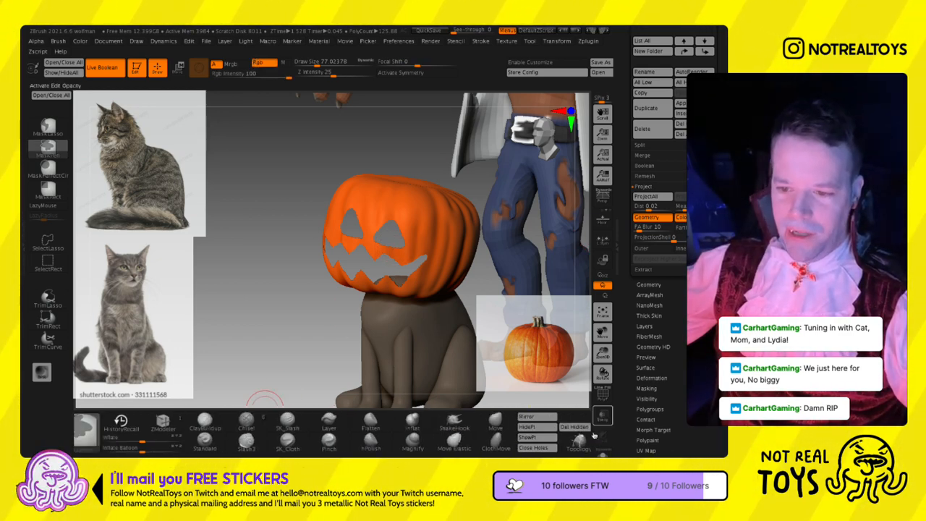
click(163, 424)
key(space)
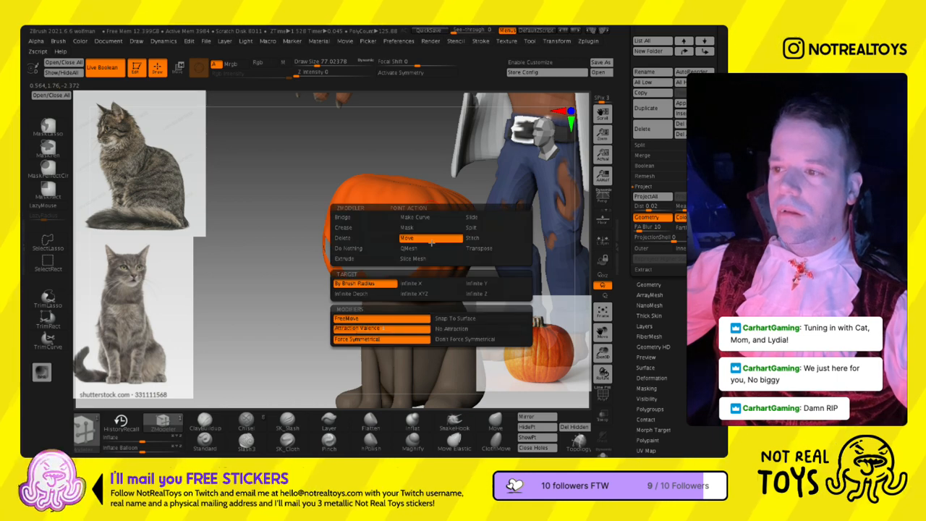
key(space)
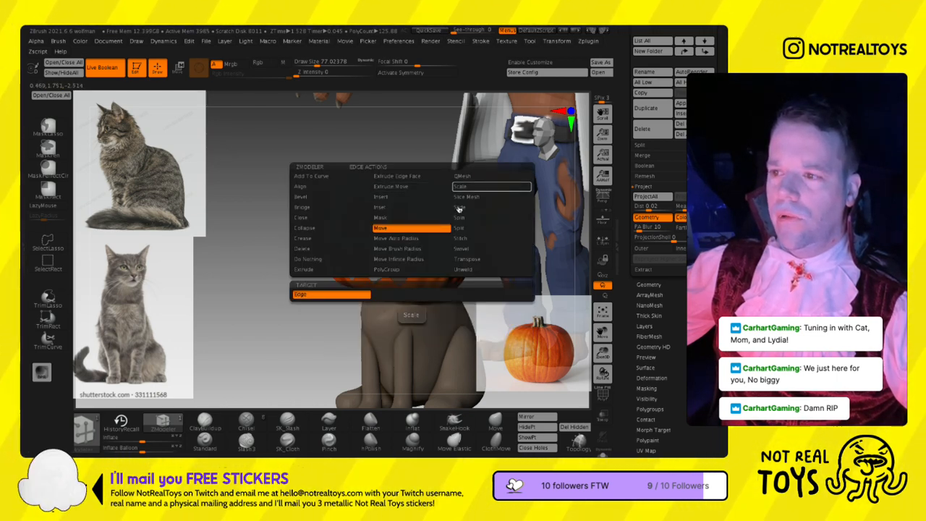
click(461, 176)
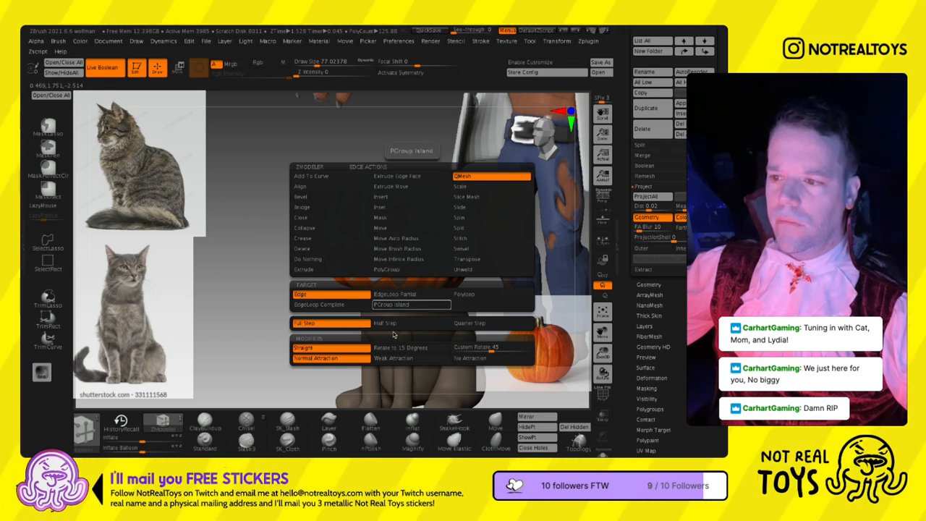
click(418, 307)
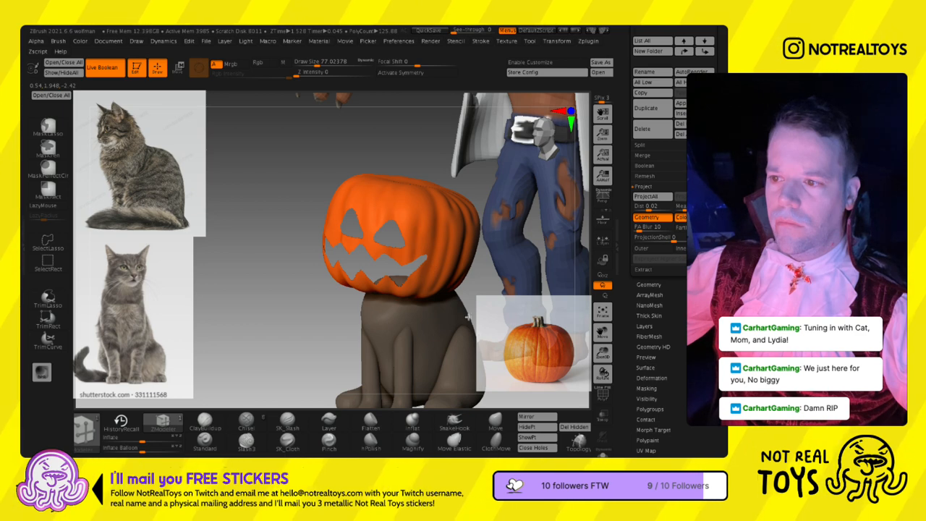
key(ctrl+z)
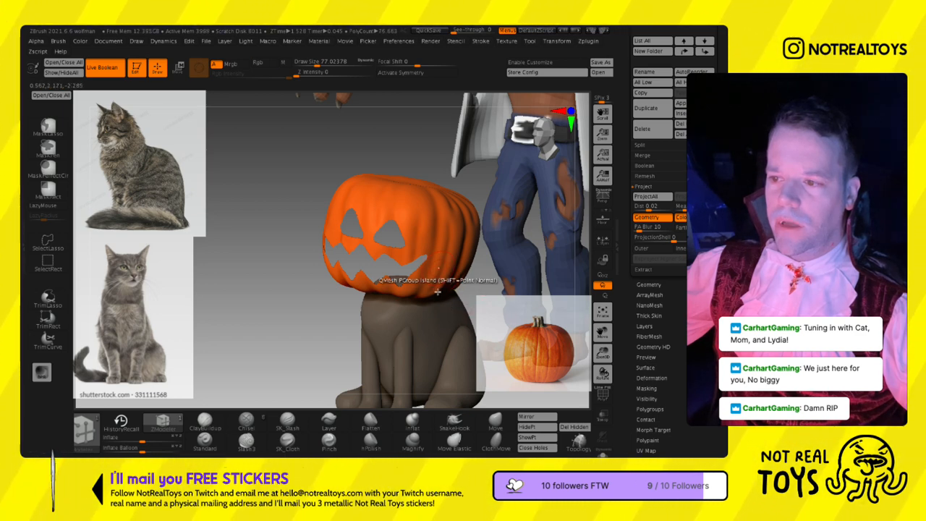
right_drag(411, 302, 390, 282)
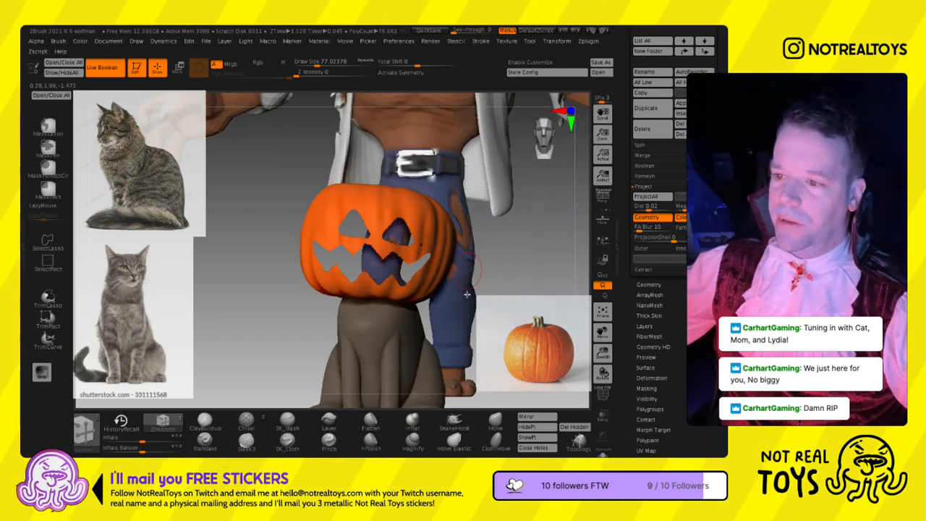
drag(704, 325, 703, 256)
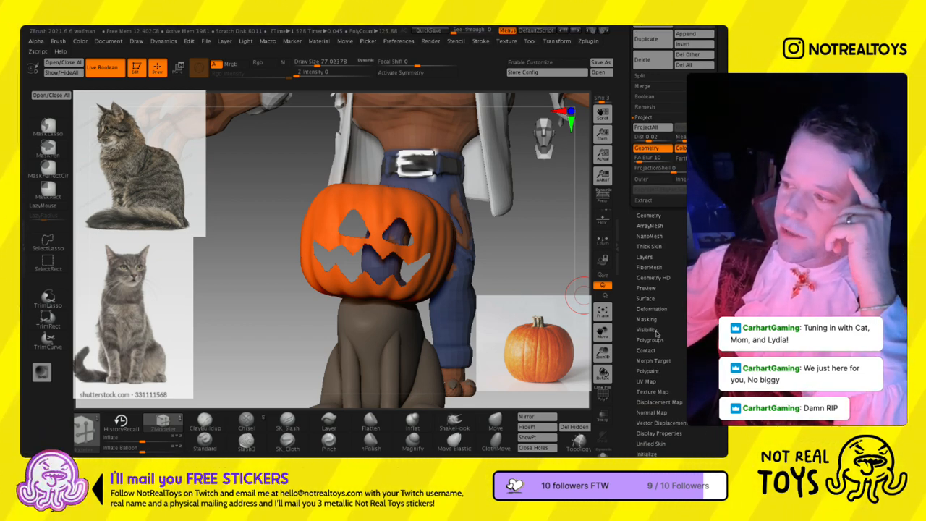
click(651, 309)
mouse_move(703, 304)
mouse_down()
mouse_move(704, 289)
mouse_move(703, 304)
mouse_up()
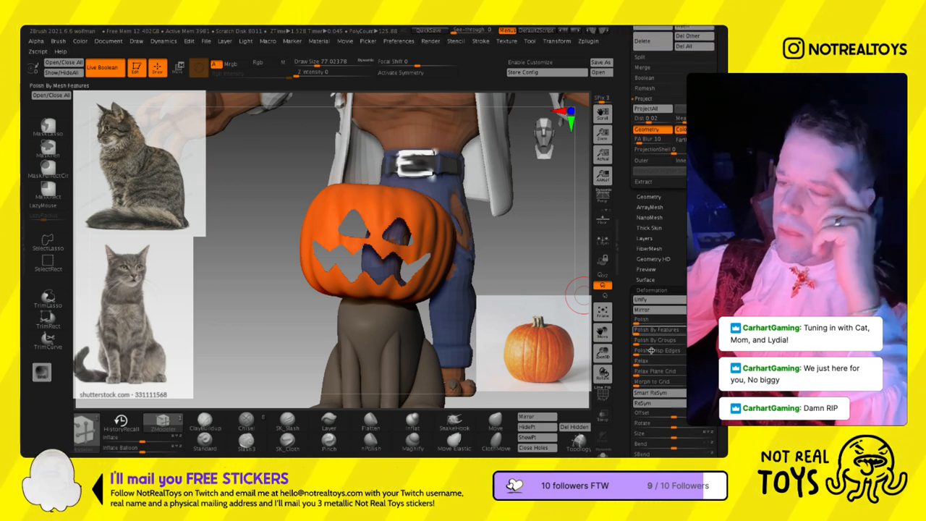
key(ctrl+z)
- Mask the pumpkin shell and extrude the rims of the eye and mouth openings inward with the transform gizmo
drag(289, 261, 378, 246)
key(w)
drag(258, 303, 270, 283)
drag(435, 239, 438, 203)
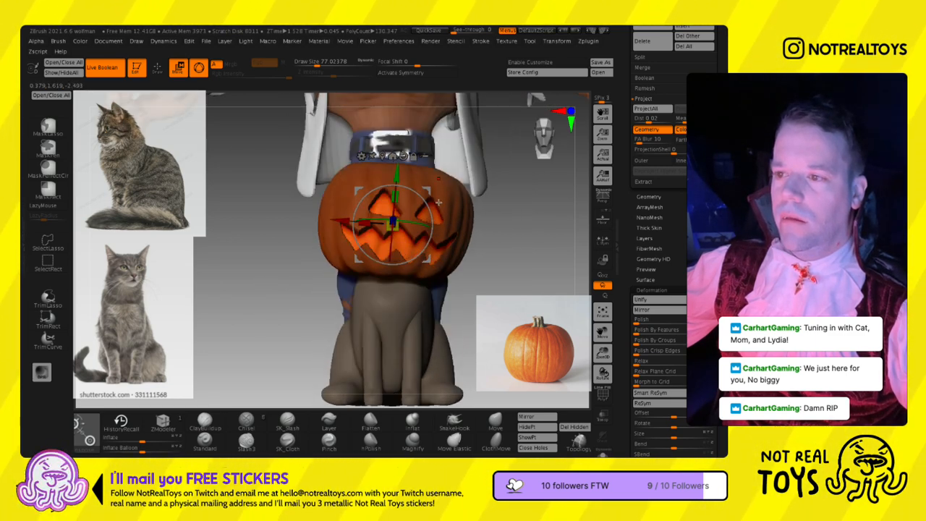
drag(391, 225, 396, 246)
right_drag(396, 247, 373, 267)
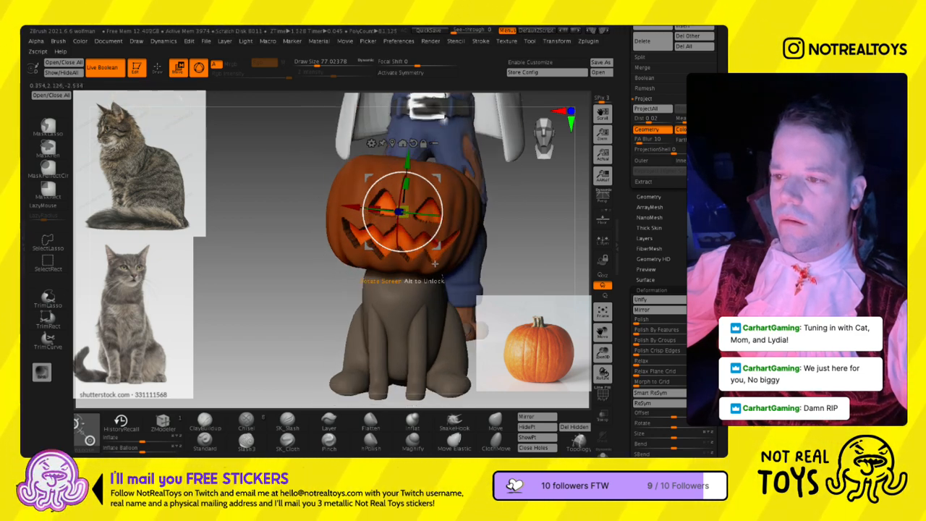
- Return from the transform gizmo to sculpting and view the carved pumpkin's polygroups with the polyframe
key(q)
mouse_move(281, 270)
ctrl+mouse_down()
mouse_move(299, 271)
mouse_move(295, 288)
ctrl+mouse_up()
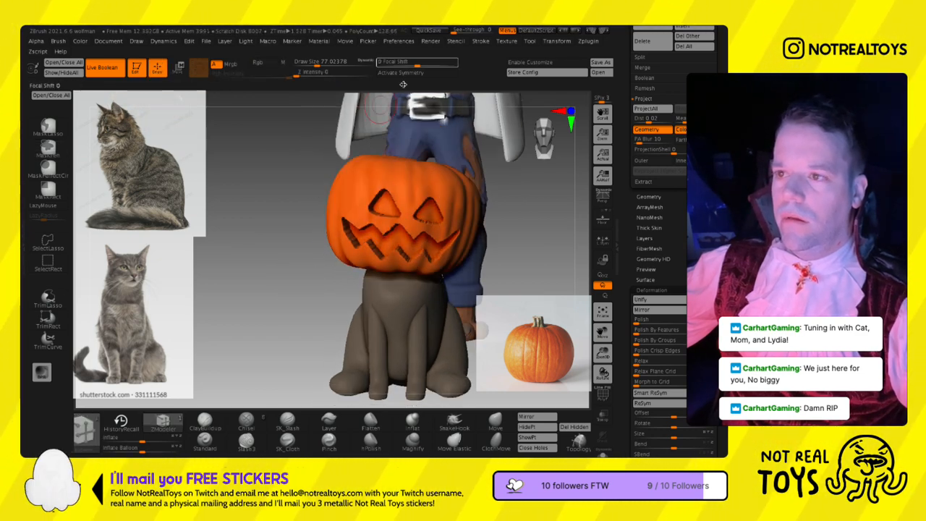
drag(484, 75, 231, 91)
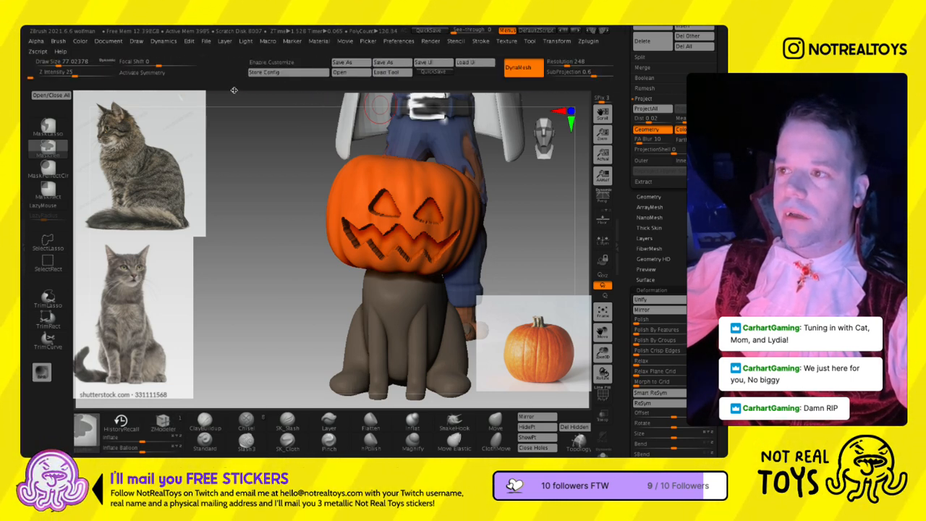
key(shift+f)
drag(489, 100, 352, 98)
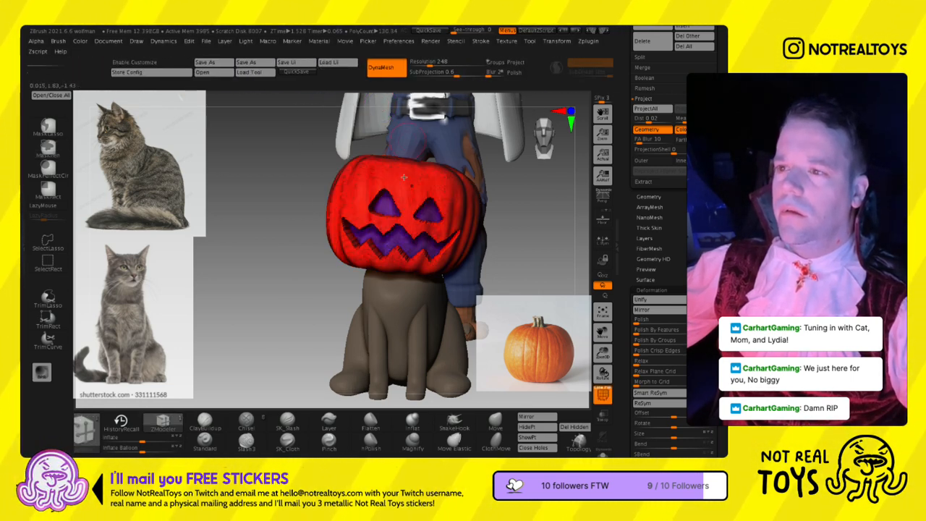
key(shift+f)
key(ctrl+z)
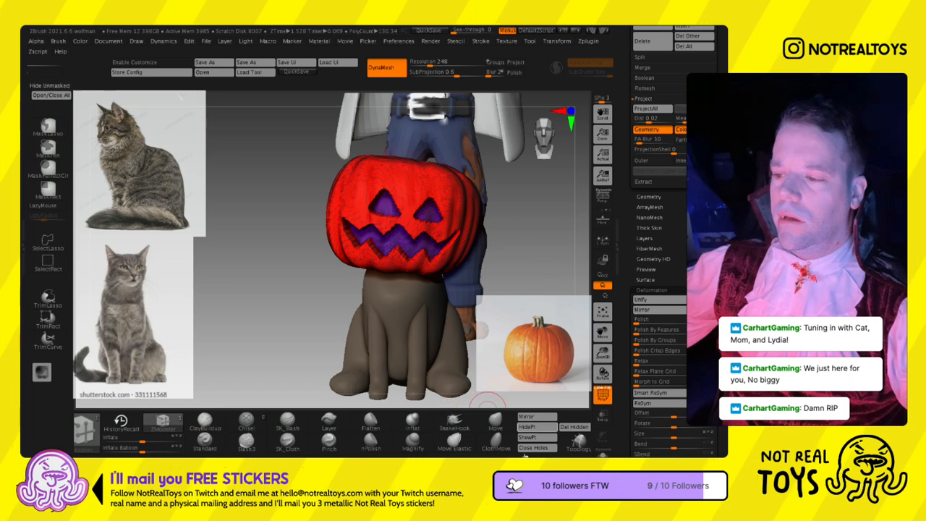
- Enable Colorize on the carved pumpkin, fill it with solid orange and hide the polyframe
drag(593, 443, 356, 445)
click(362, 437)
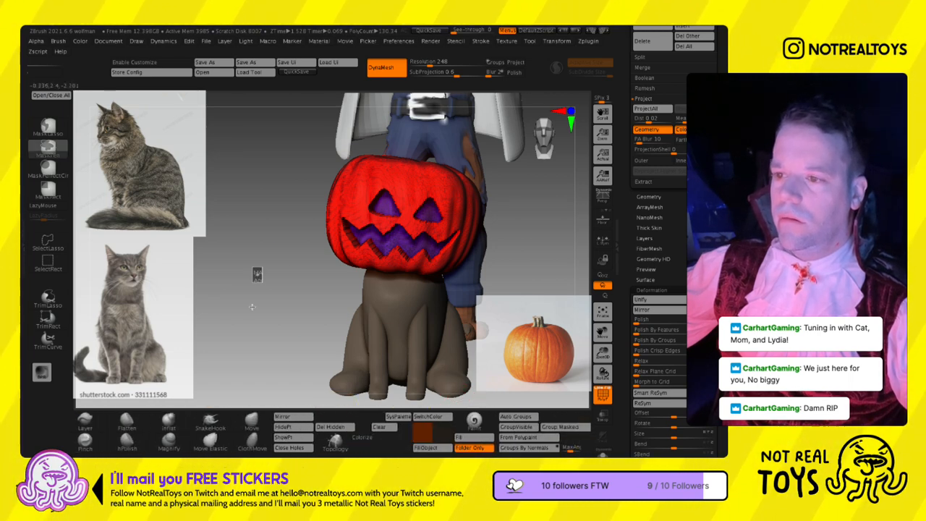
drag(313, 280, 312, 269)
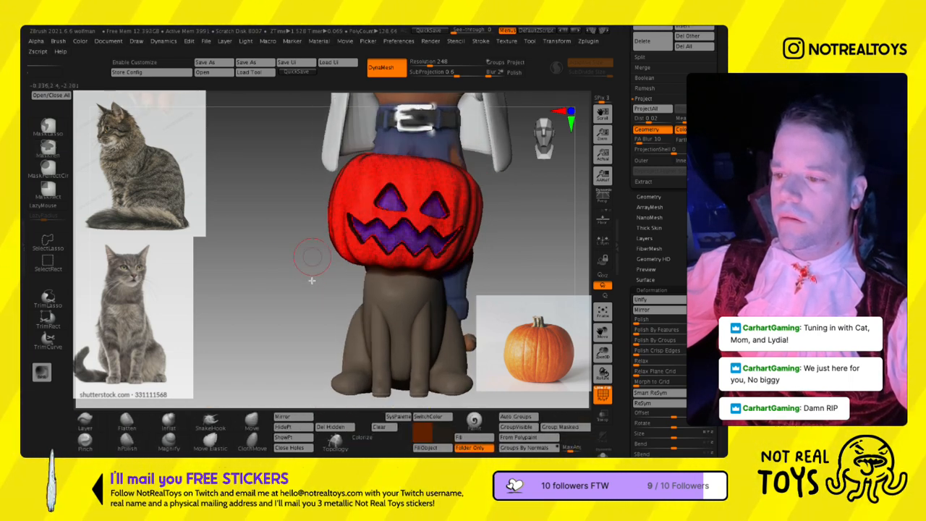
click(361, 437)
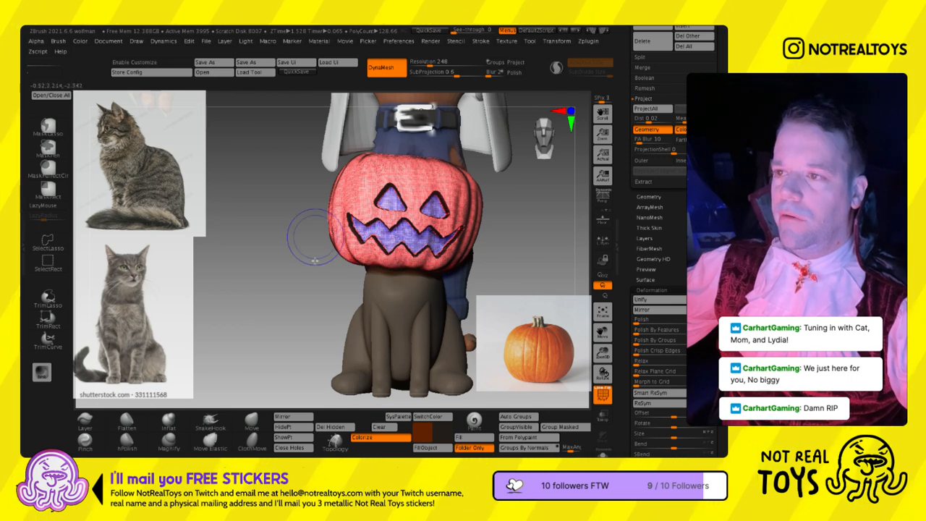
key(shift+f)
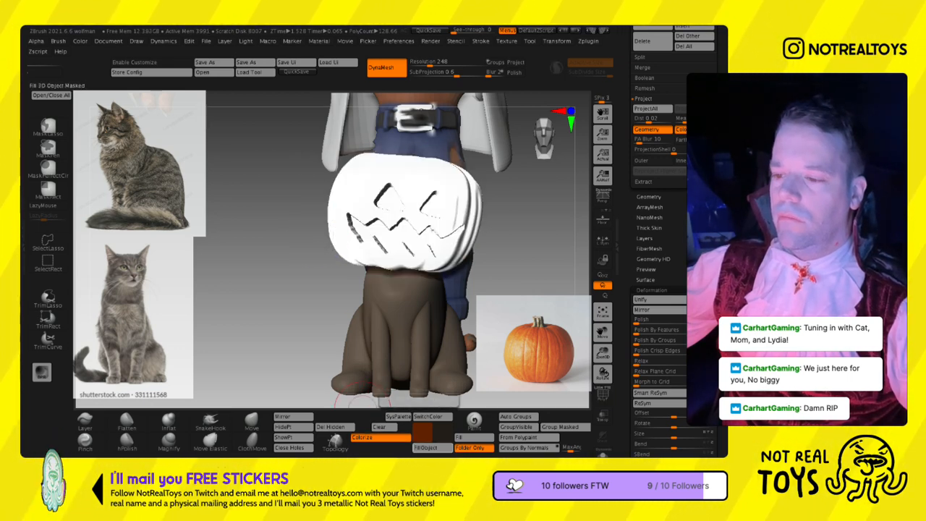
key(shift+f)
key(shift+f)
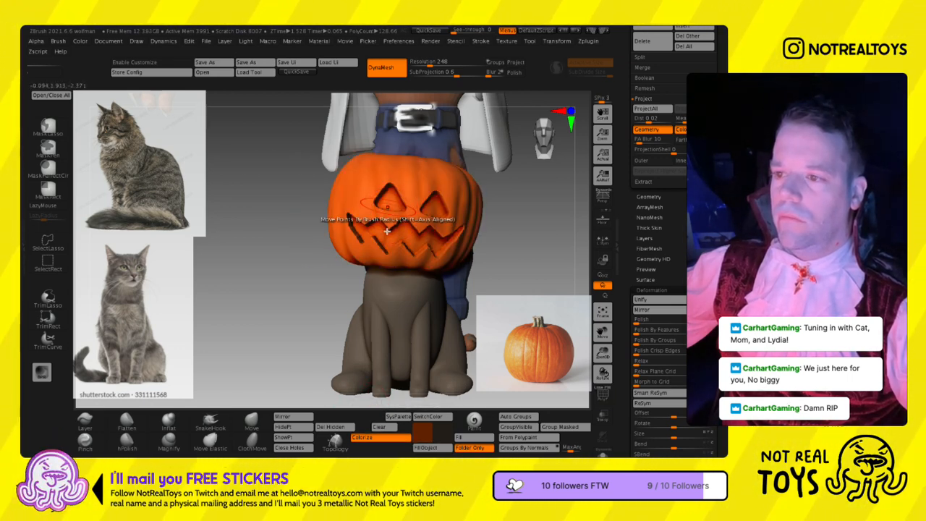
- Isolate the pumpkin in Solo mode and mask its top cap above the eyes as a lid
right_drag(420, 214, 391, 210)
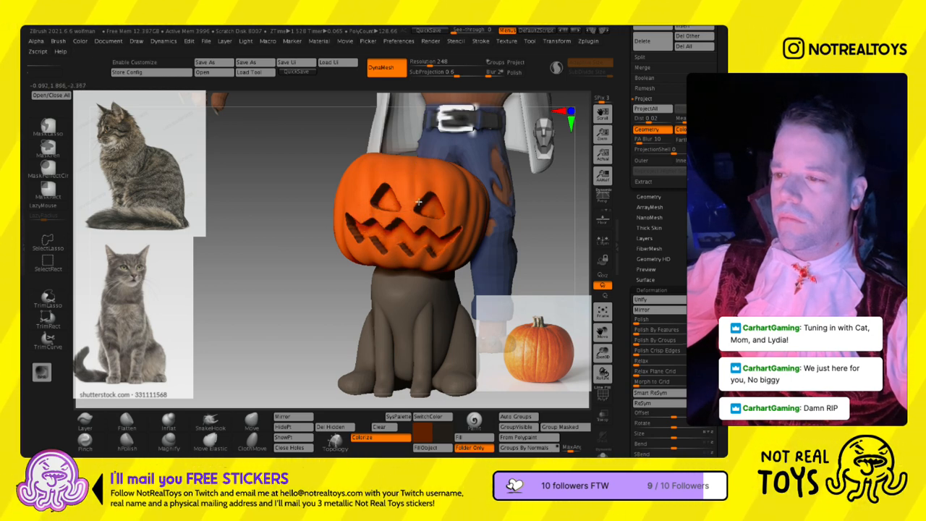
mouse_move(435, 244)
ctrl+right_down()
mouse_move(416, 221)
mouse_move(401, 228)
mouse_move(436, 244)
mouse_move(455, 287)
mouse_move(436, 244)
mouse_move(414, 246)
mouse_move(429, 328)
mouse_move(436, 237)
mouse_move(447, 230)
ctrl+right_up()
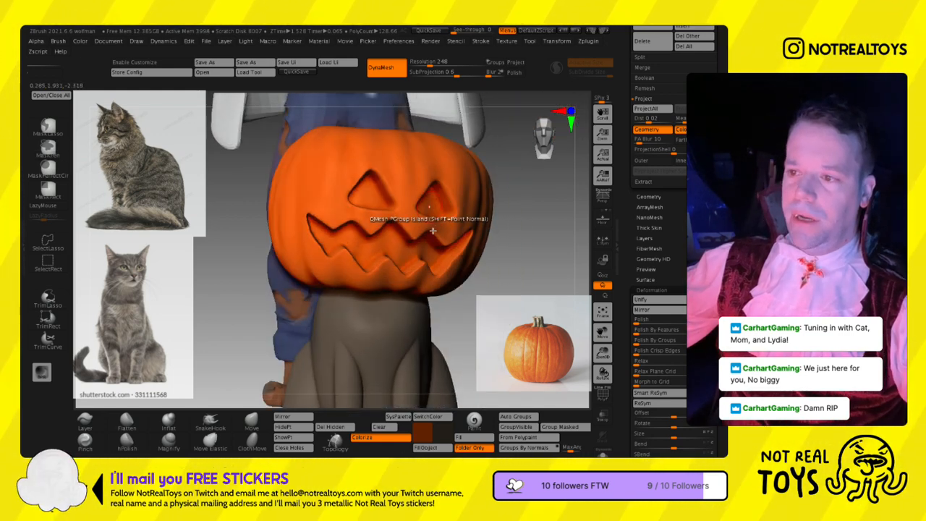
mouse_move(391, 283)
right_down()
mouse_move(404, 283)
mouse_move(382, 289)
mouse_move(409, 282)
mouse_move(395, 257)
mouse_move(401, 275)
mouse_move(390, 277)
right_up()
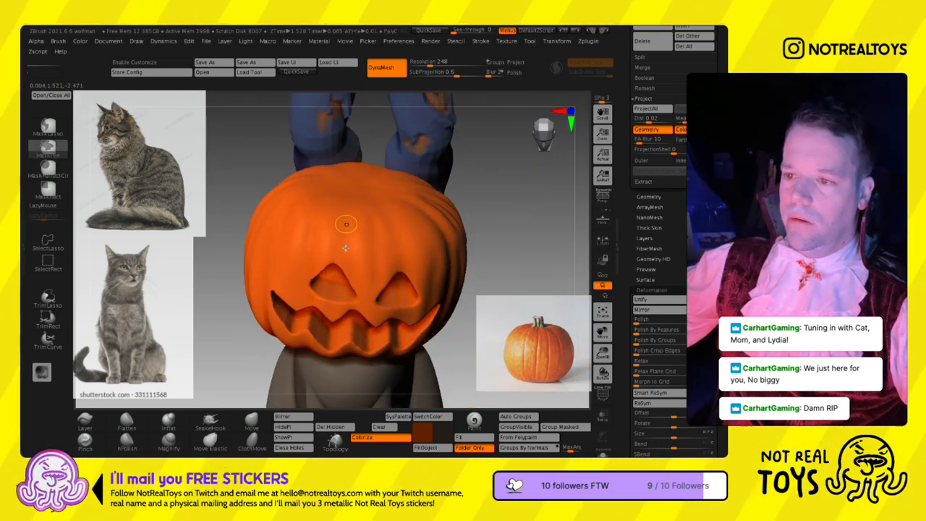
key(s)
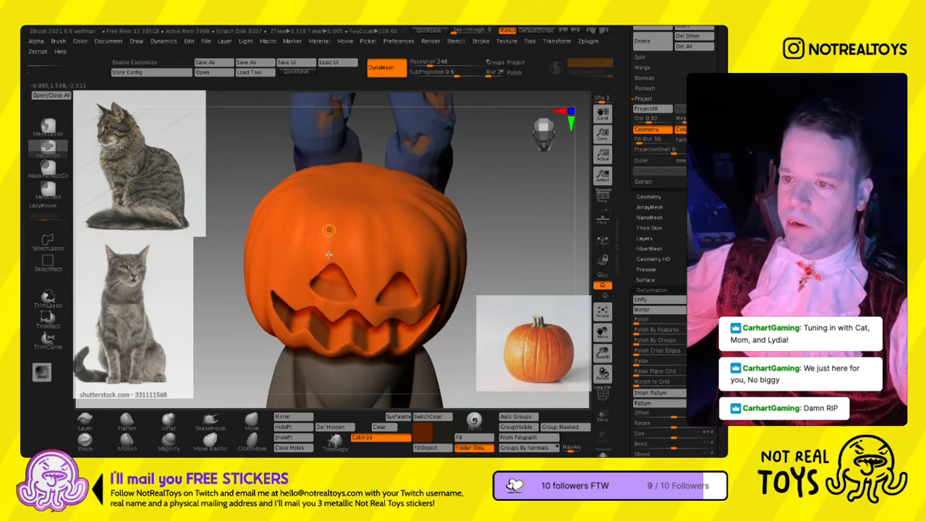
mouse_move(354, 245)
right_down()
mouse_move(357, 232)
mouse_move(451, 234)
mouse_move(438, 250)
right_up()
click(602, 453)
right_drag(375, 263, 372, 230)
key(space)
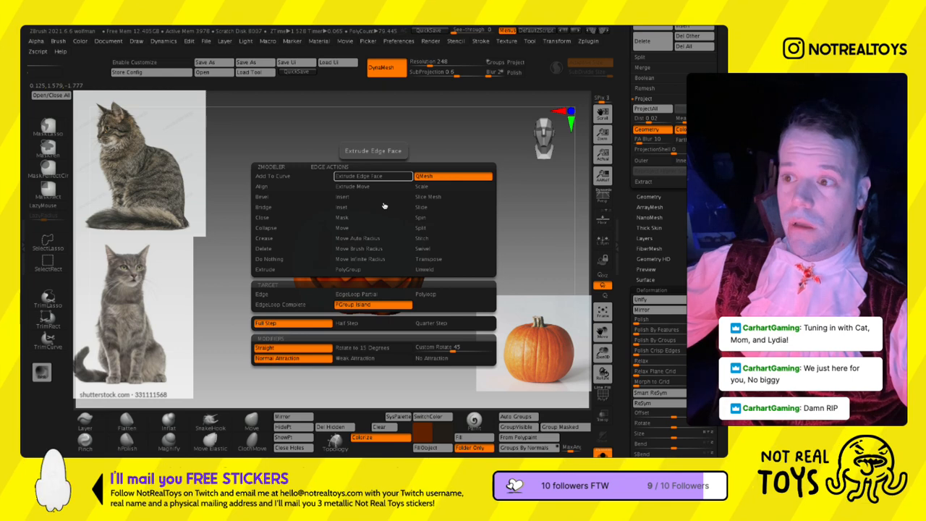
mouse_move(323, 160)
ctrl+mouse_down()
mouse_move(293, 257)
mouse_move(384, 263)
mouse_move(465, 256)
mouse_move(380, 189)
ctrl+mouse_up()
right_drag(429, 217, 413, 226)
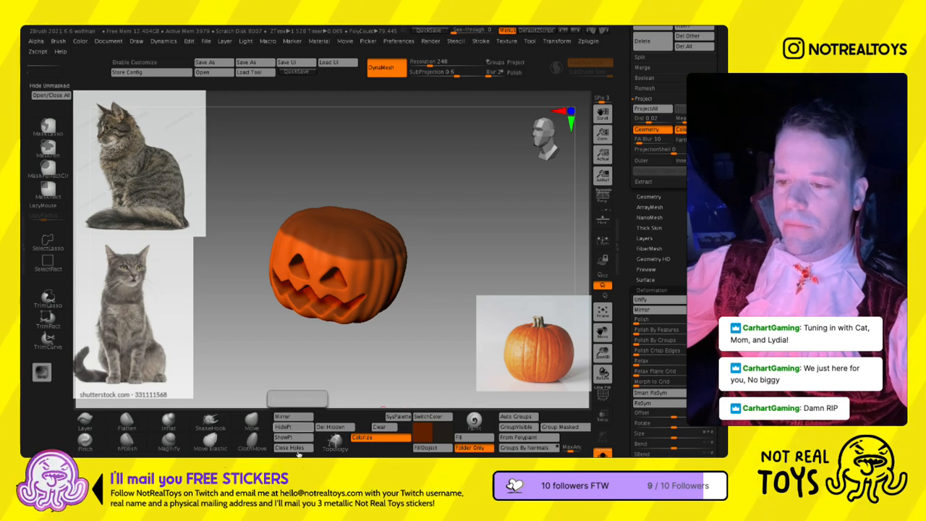
- Split the masked lid area off the pumpkin into its own subtool with Split Masked Points
drag(723, 440, 718, 297)
drag(695, 123, 687, 239)
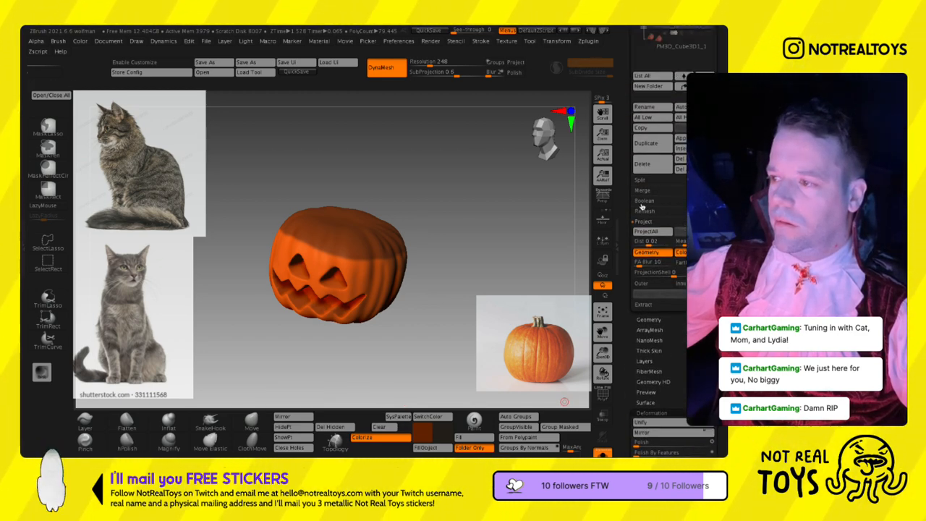
click(640, 179)
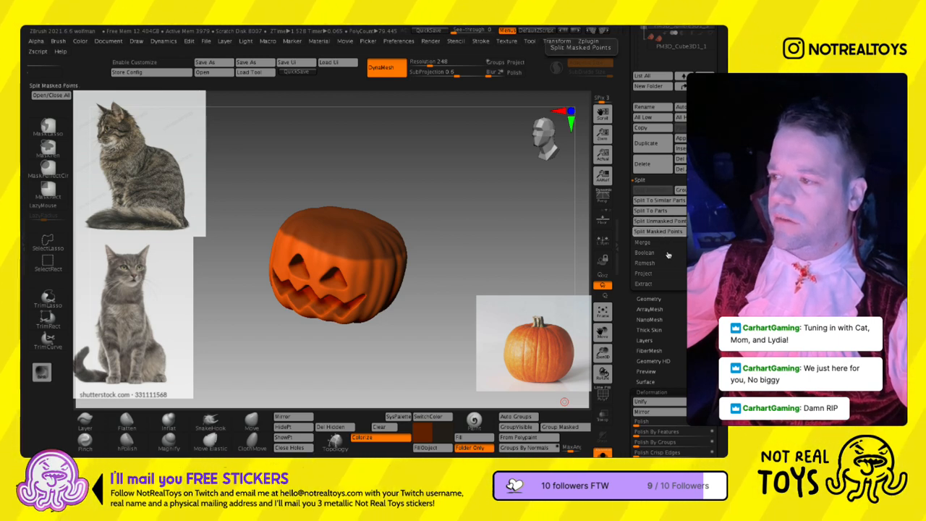
click(658, 231)
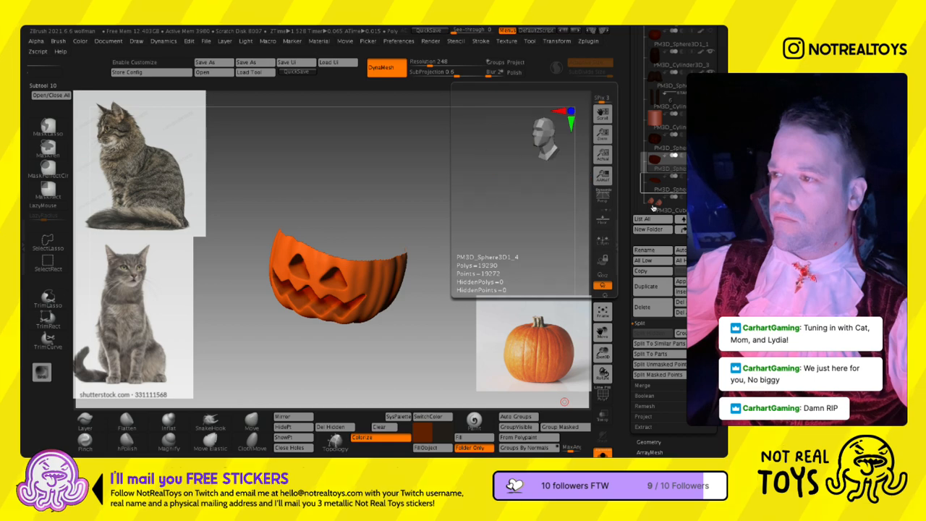
- Close the open holes on the lid subtool and on the carved pumpkin base
click(653, 204)
drag(460, 243, 457, 221)
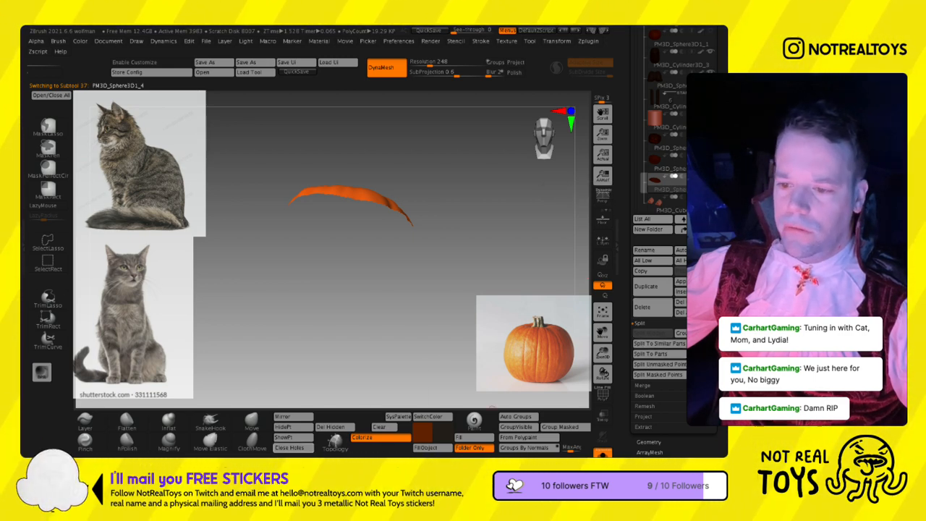
click(292, 447)
click(657, 160)
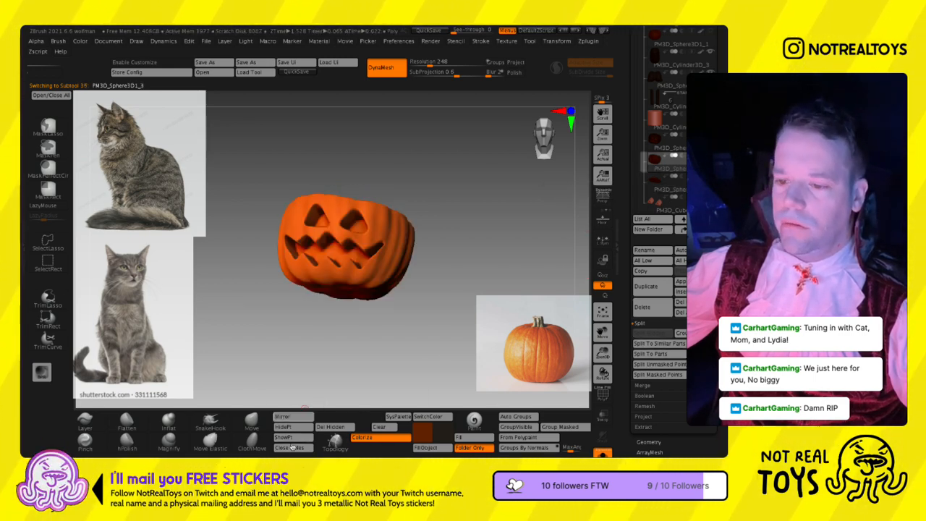
drag(419, 210, 431, 260)
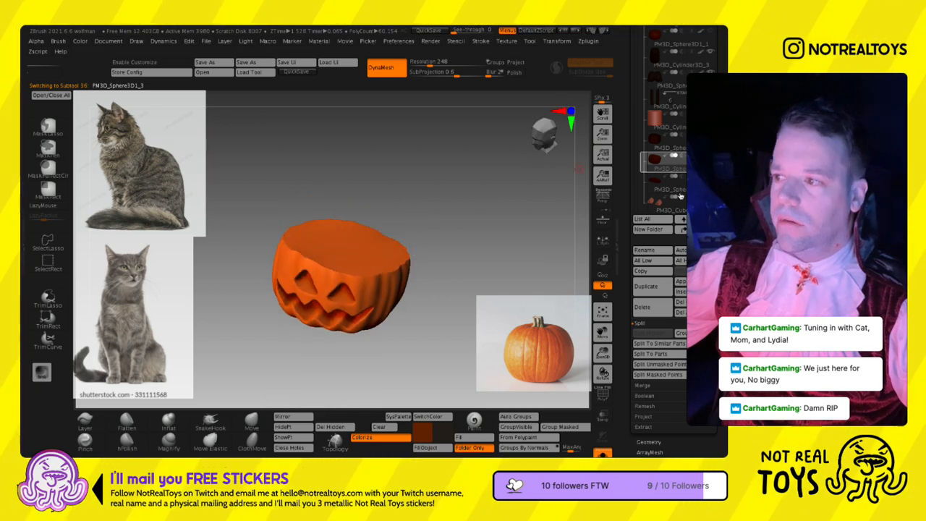
- Leave Solo mode and shift the lid subtool slightly on the pumpkin with the transform gizmo
click(603, 452)
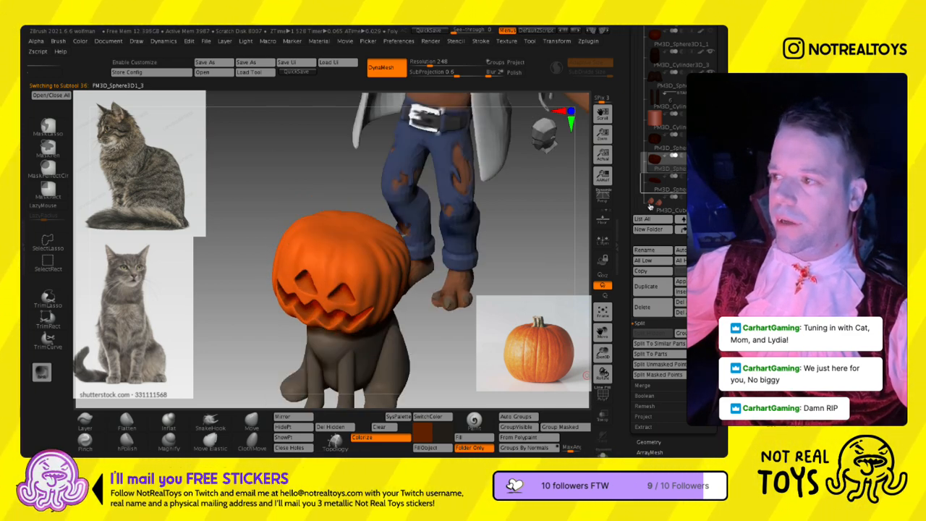
click(654, 179)
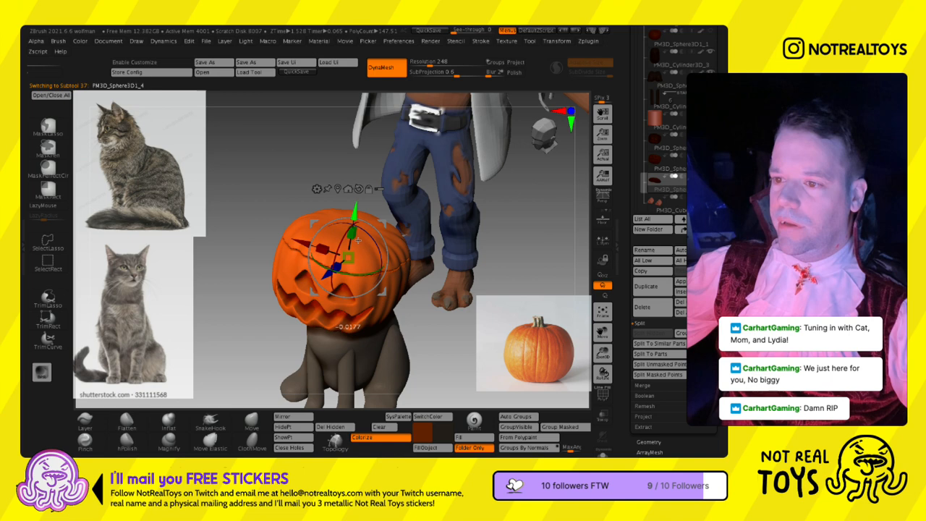
key(q)
mouse_move(358, 241)
right_down()
mouse_move(400, 209)
mouse_move(416, 272)
right_up()
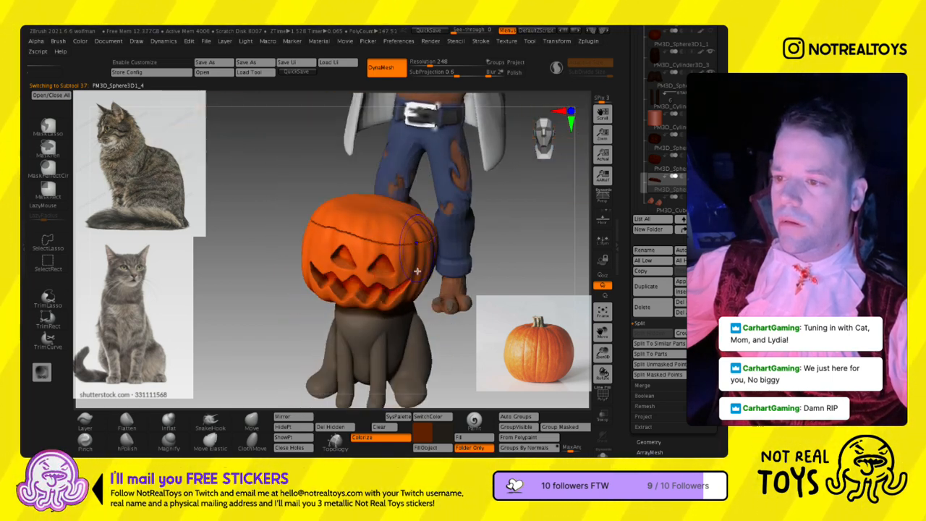
right_drag(308, 243, 388, 280)
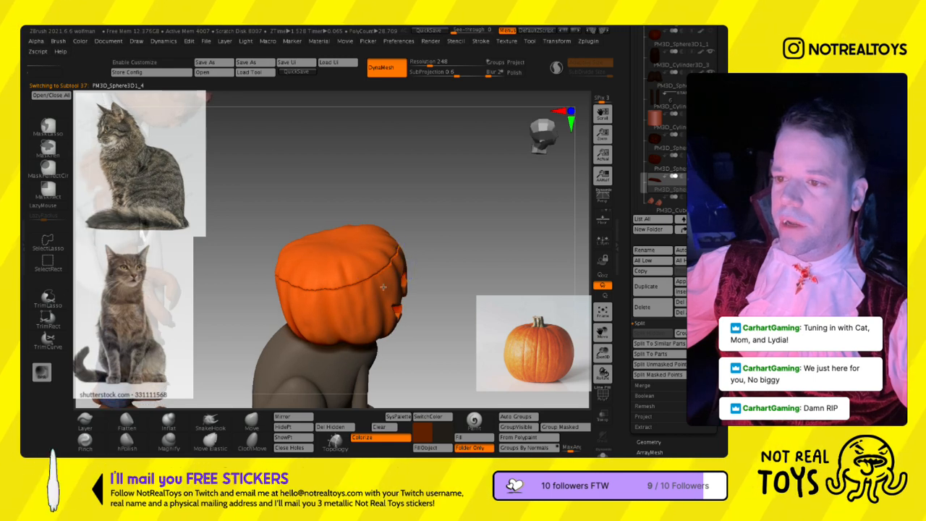
right_drag(153, 302, 307, 272)
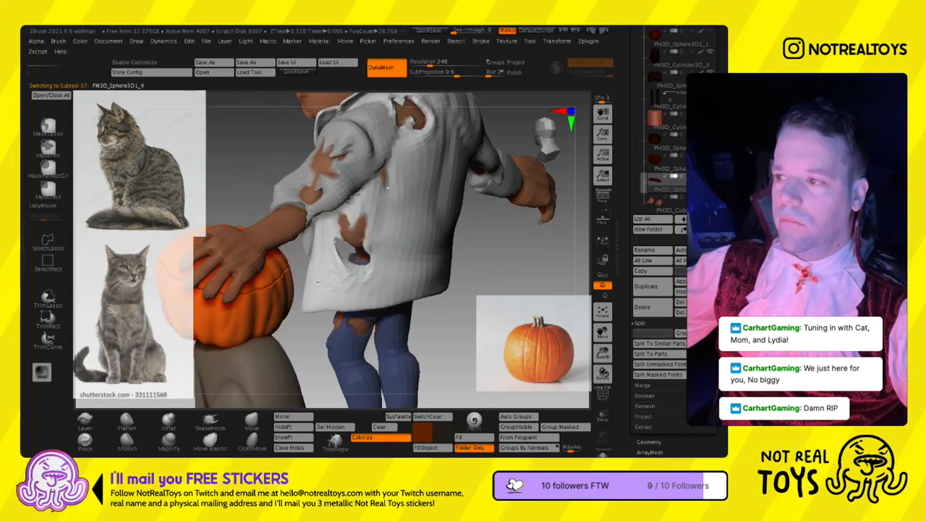
- Merge the lid subtool down into the carved pumpkin base with MergeDown
click(664, 190)
click(645, 386)
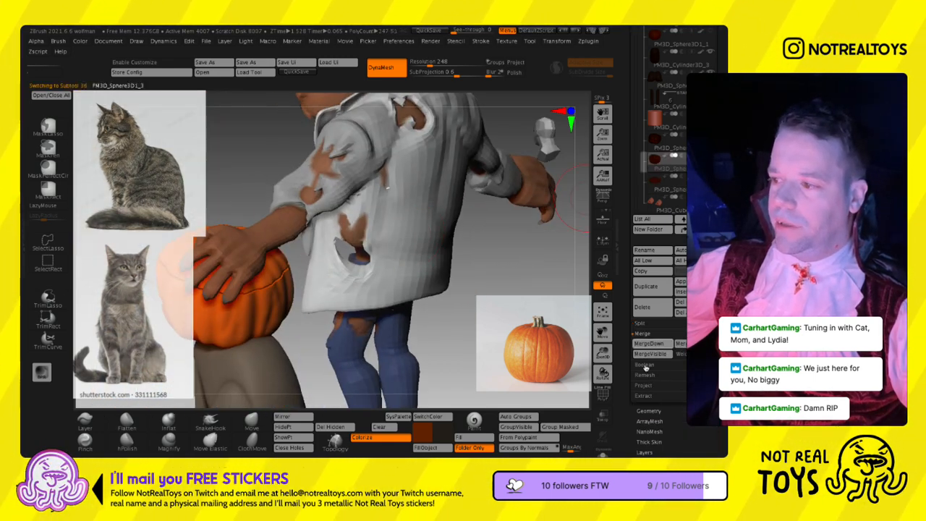
click(647, 344)
click(565, 359)
- Adjust the lid's edge along the pumpkin's cut seam with the Move brush at a Draw Size of about 186
right_drag(275, 294, 326, 249)
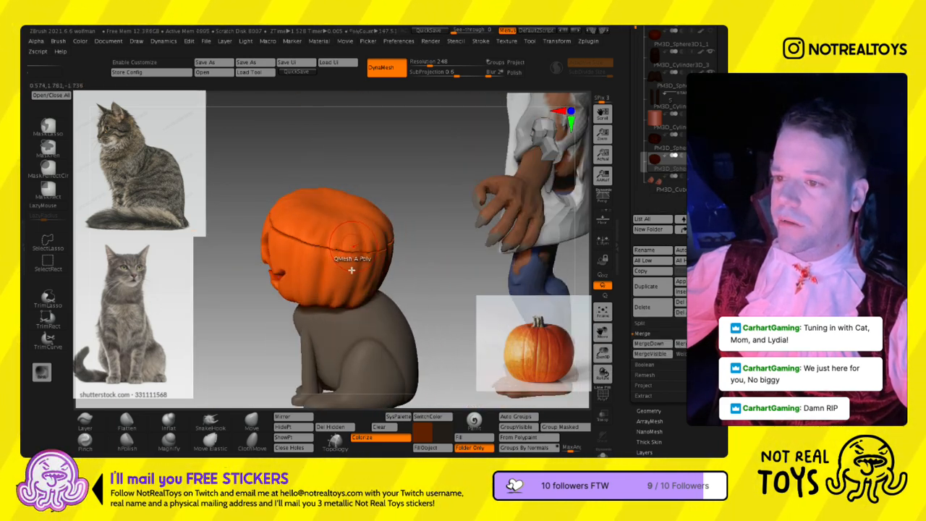
mouse_move(378, 270)
right_down()
mouse_move(329, 253)
mouse_move(377, 256)
right_up()
right_drag(393, 212, 380, 255)
right_drag(474, 290, 358, 264)
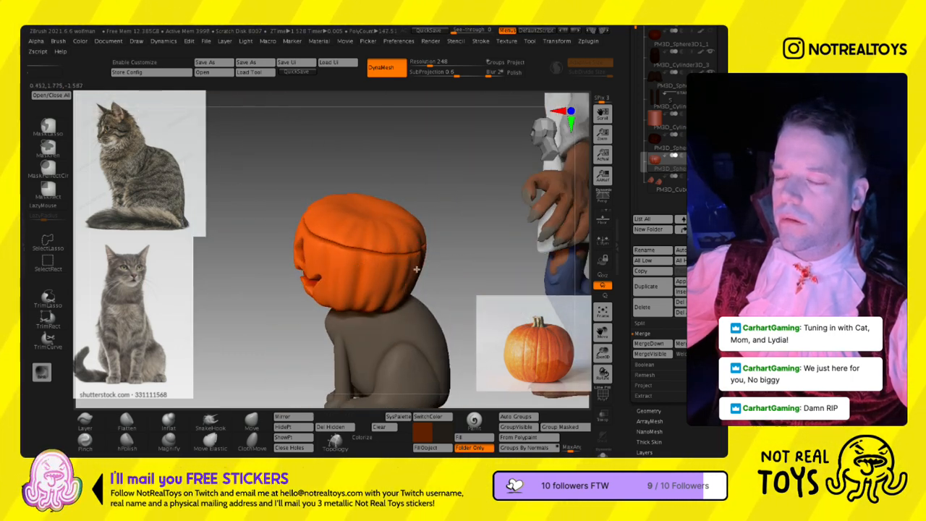
right_drag(416, 269, 442, 259)
right_drag(277, 263, 337, 269)
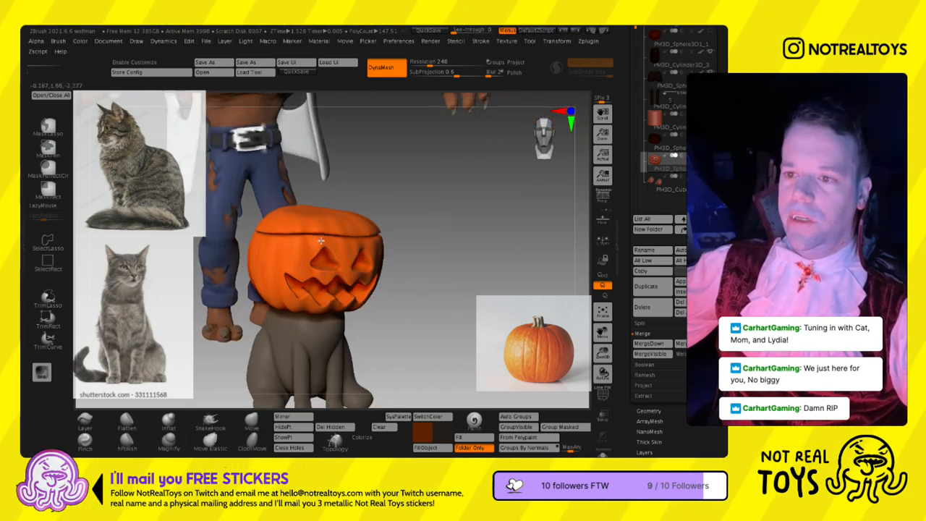
key(space)
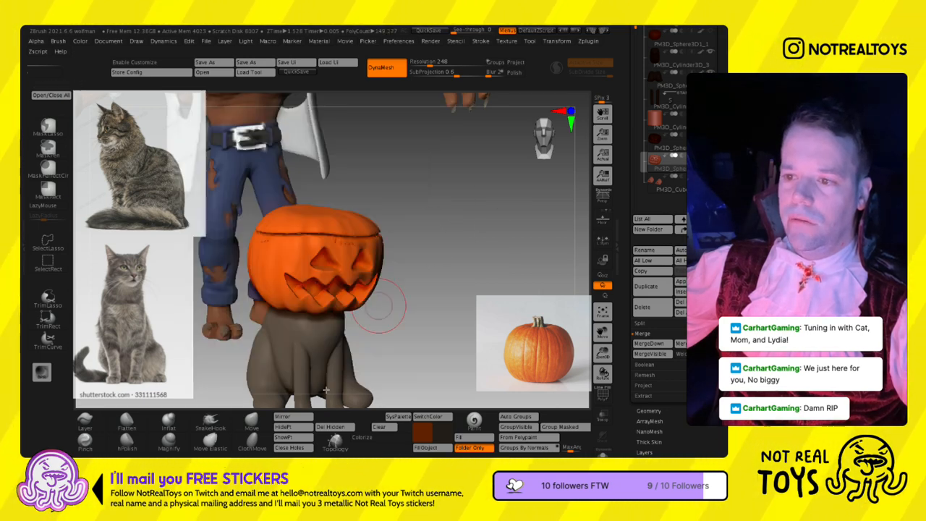
click(251, 421)
ctrl+drag(492, 255, 471, 239)
key(s)
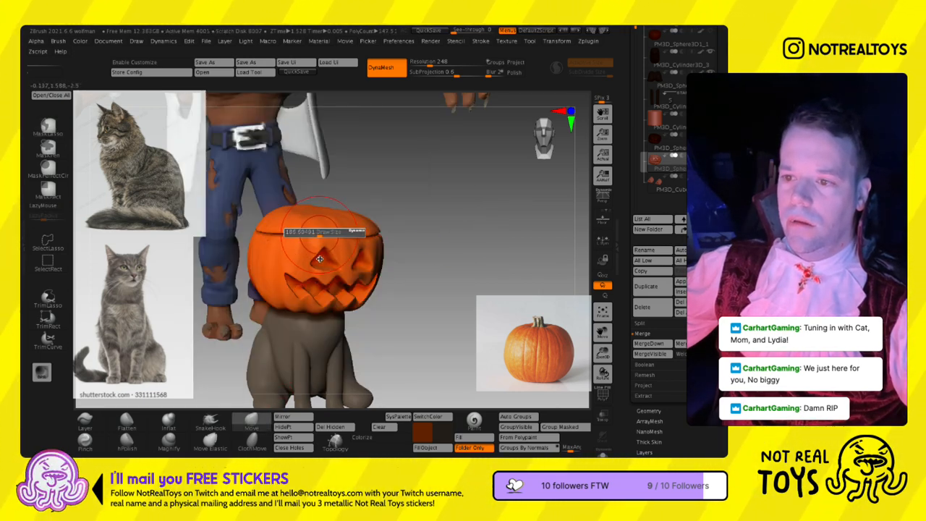
right_drag(309, 251, 403, 266)
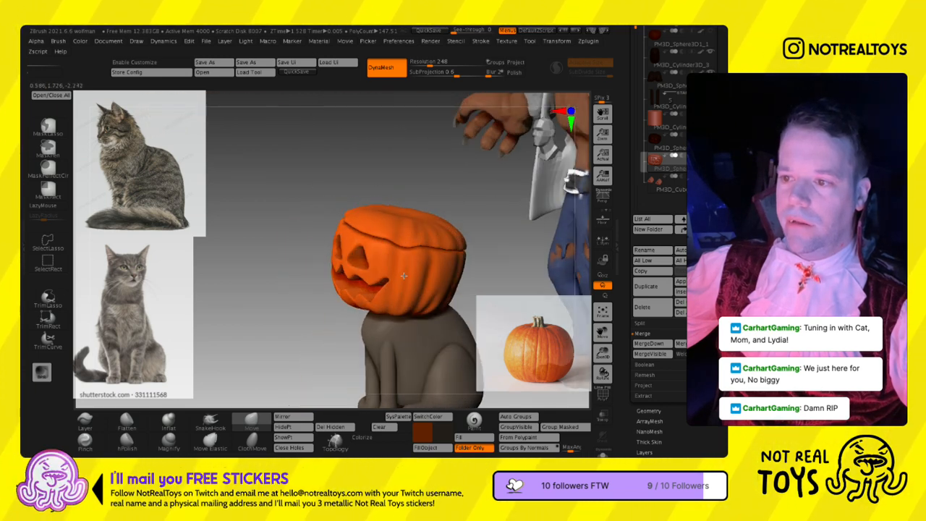
right_drag(405, 260, 434, 262)
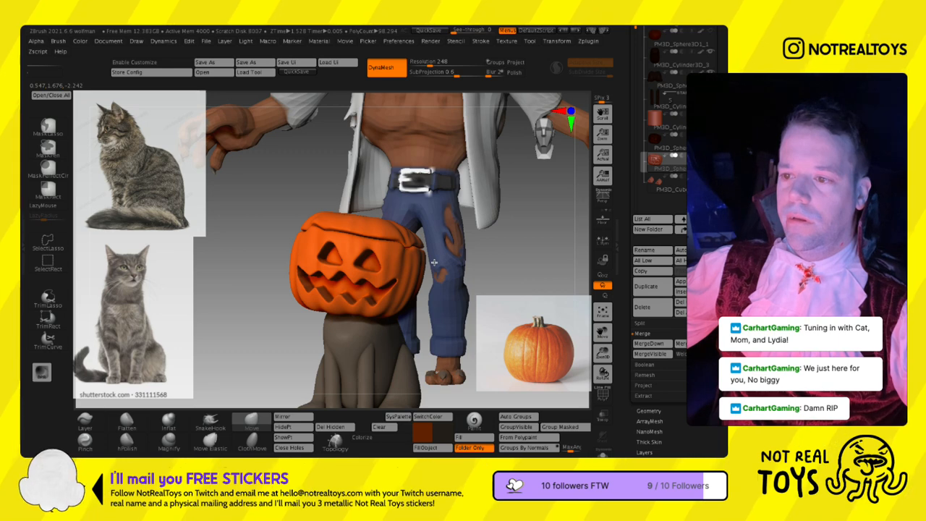
right_drag(396, 267, 392, 273)
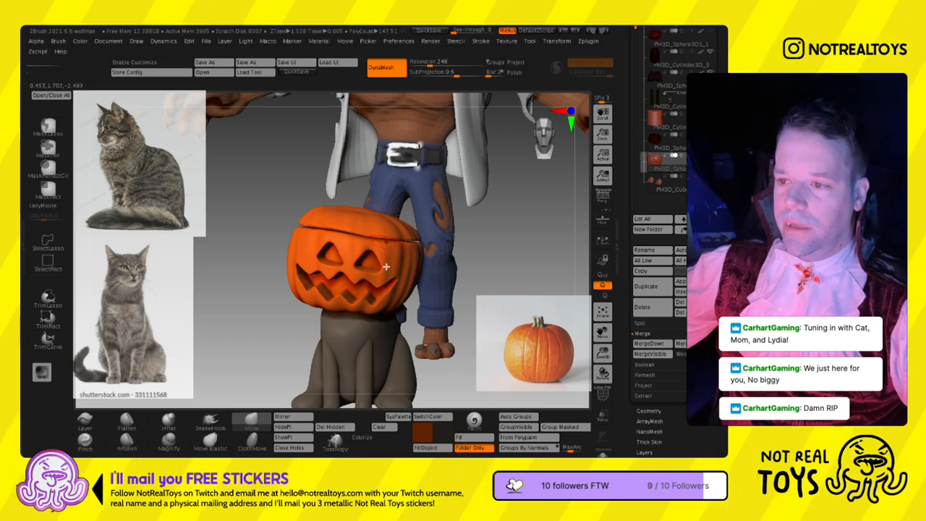
- Reshape the front of the lid's cut edge into a wavier line with the Move brush
right_drag(392, 243, 311, 248)
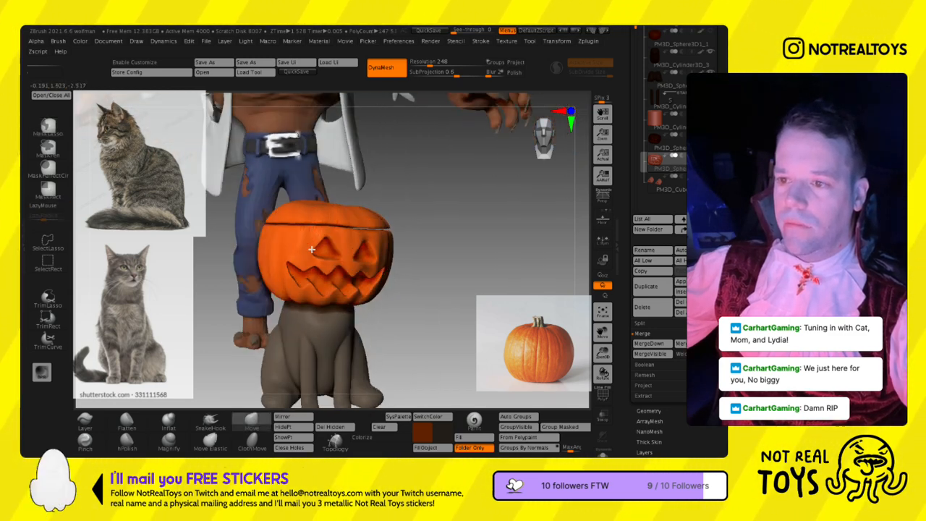
right_drag(423, 246, 379, 267)
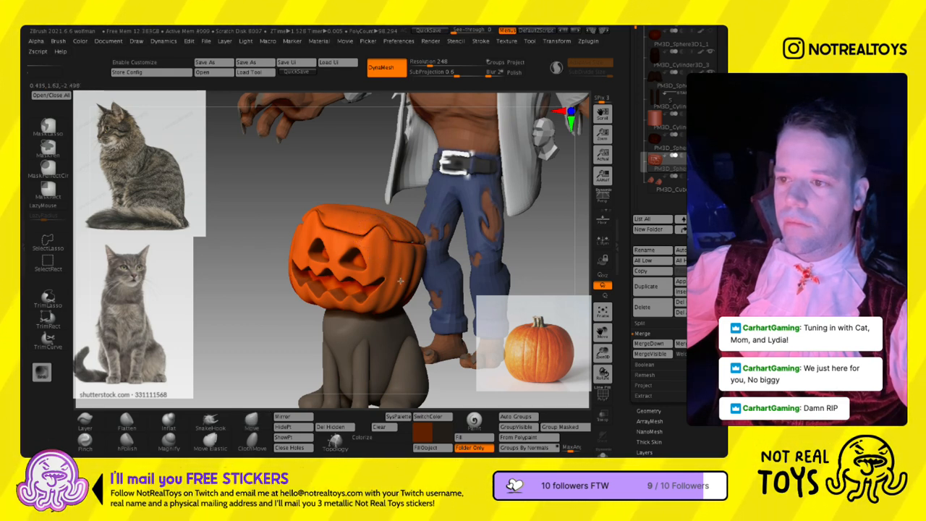
key(l)
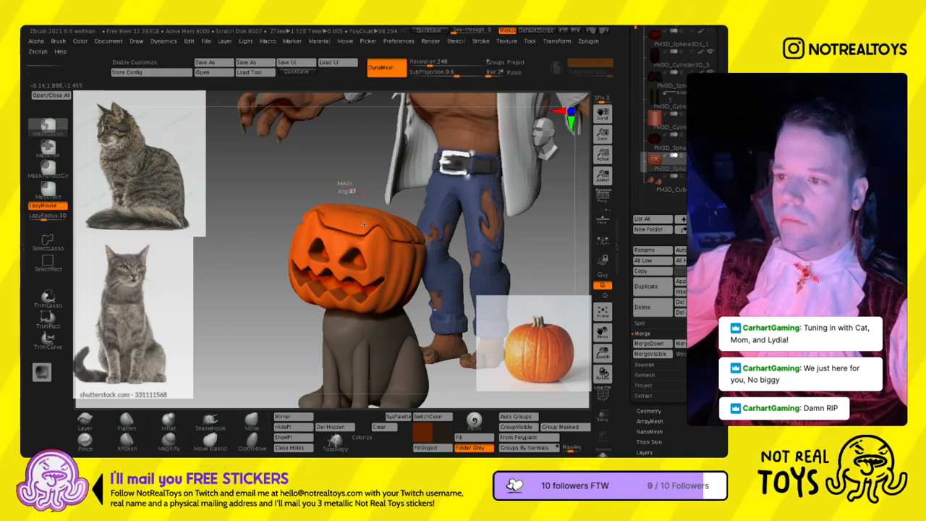
key(l)
right_drag(380, 257, 380, 254)
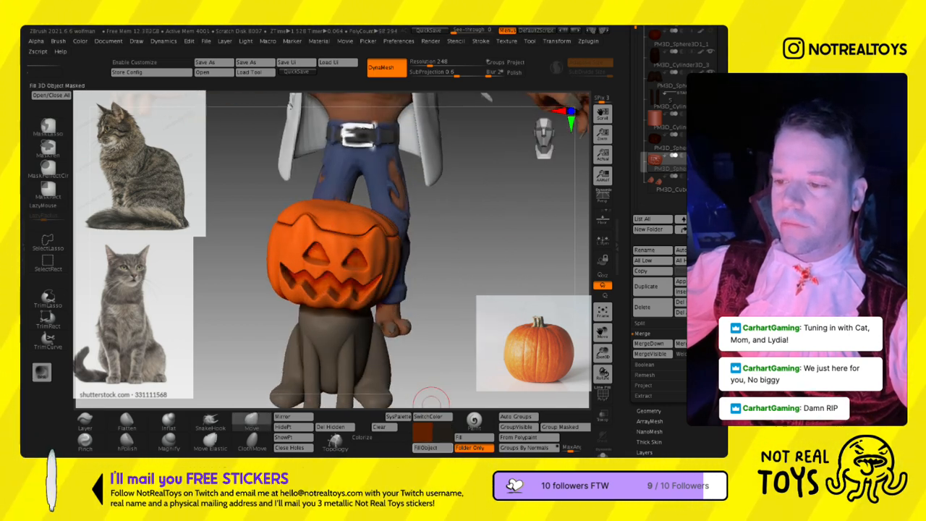
mouse_move(373, 281)
right_down()
mouse_move(381, 253)
mouse_move(398, 270)
mouse_move(370, 282)
right_up()
right_drag(364, 212, 367, 385)
key(f)
alt+right_drag(365, 303, 354, 225)
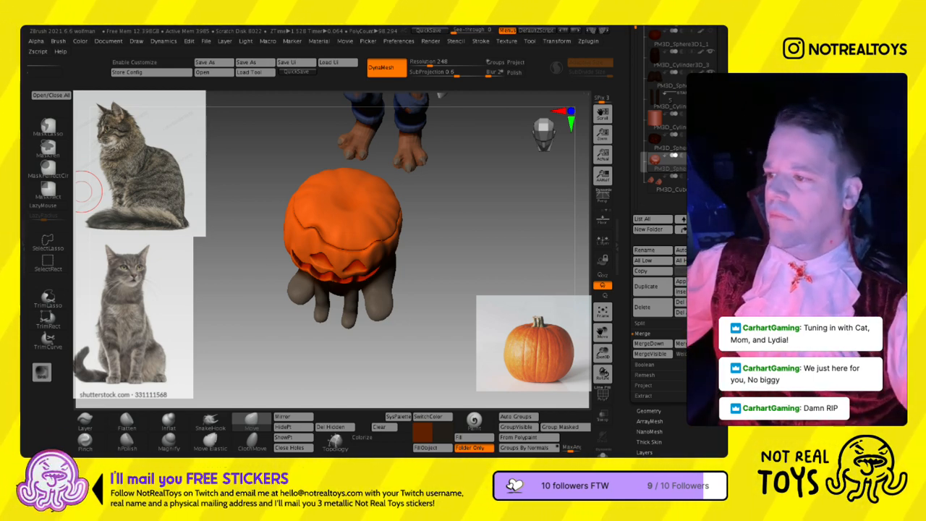
right_drag(362, 261, 578, 355)
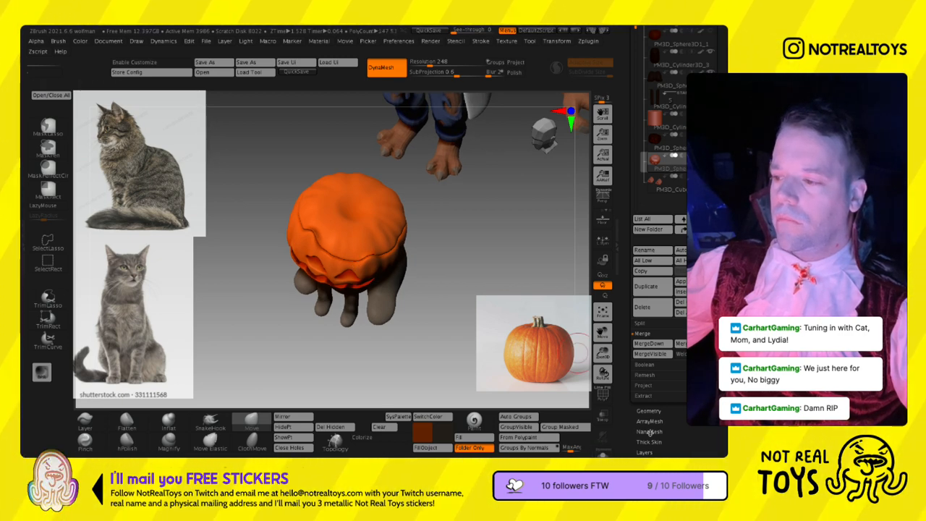
- Insert a Sphere3D as a new subtool for the pumpkin's stem and make it the active subtool
drag(712, 435, 716, 428)
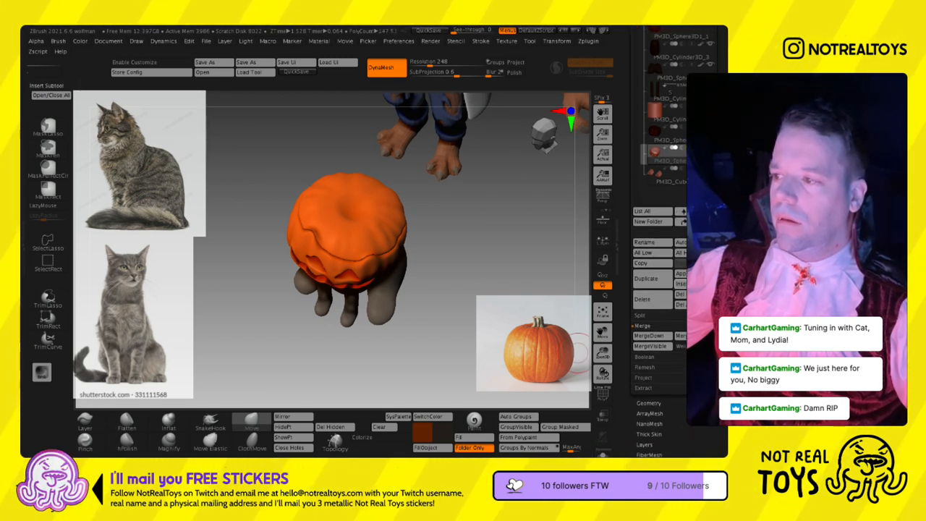
click(680, 283)
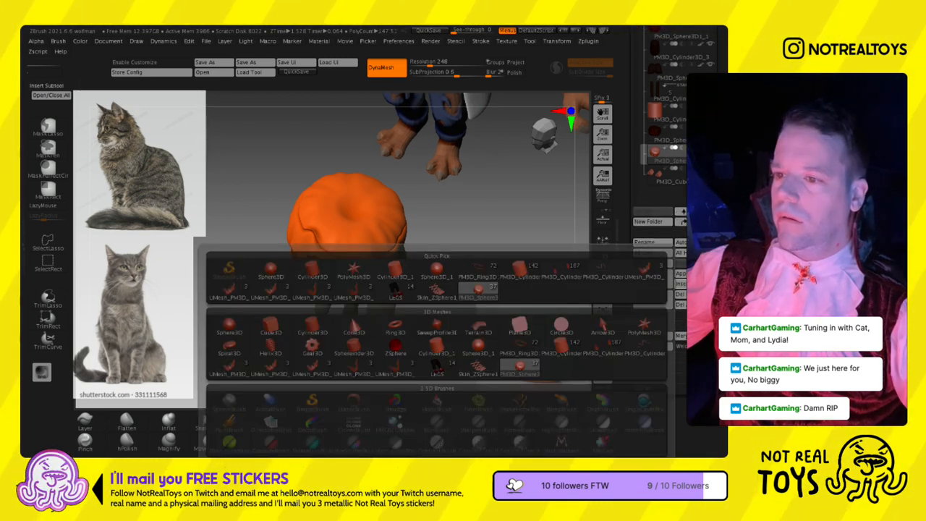
click(278, 278)
right_drag(303, 293, 289, 180)
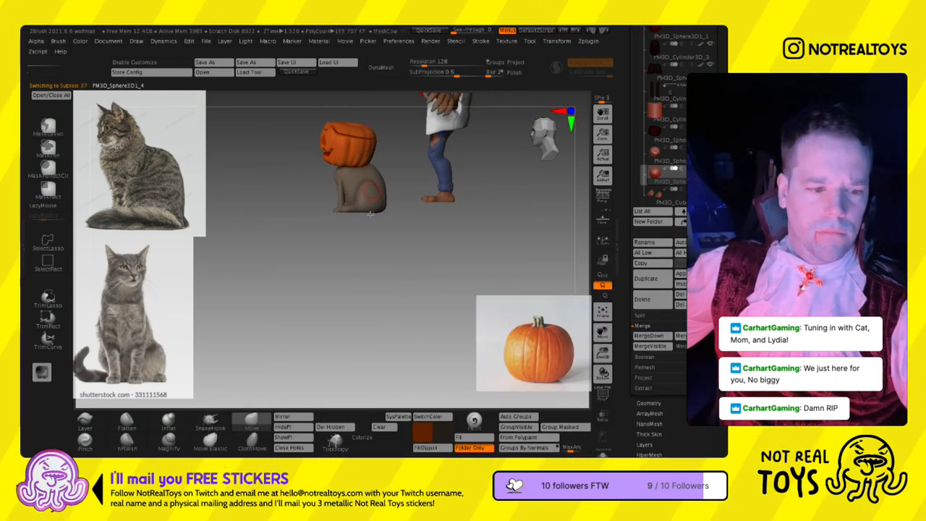
alt+right_drag(370, 214, 381, 272)
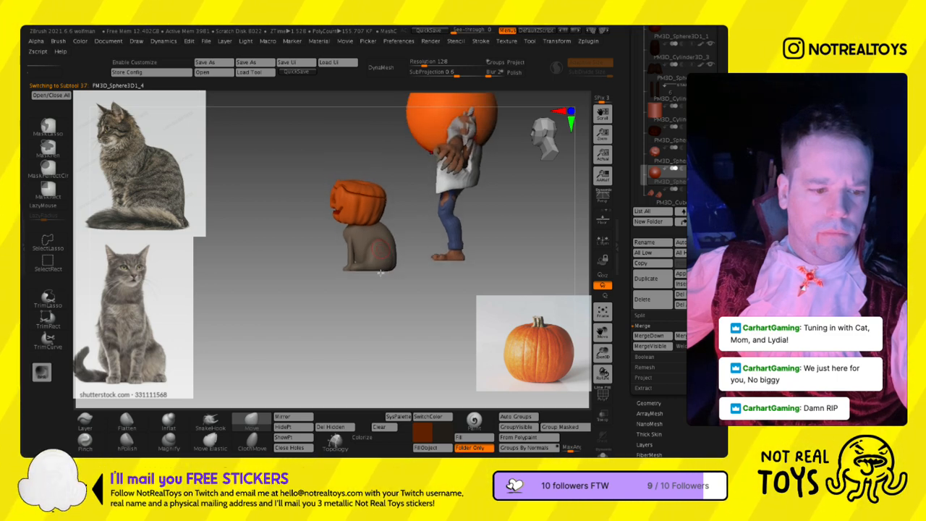
- Scale the sphere down with the transform gizmo and place it on the centre of the pumpkin's lid
key(w)
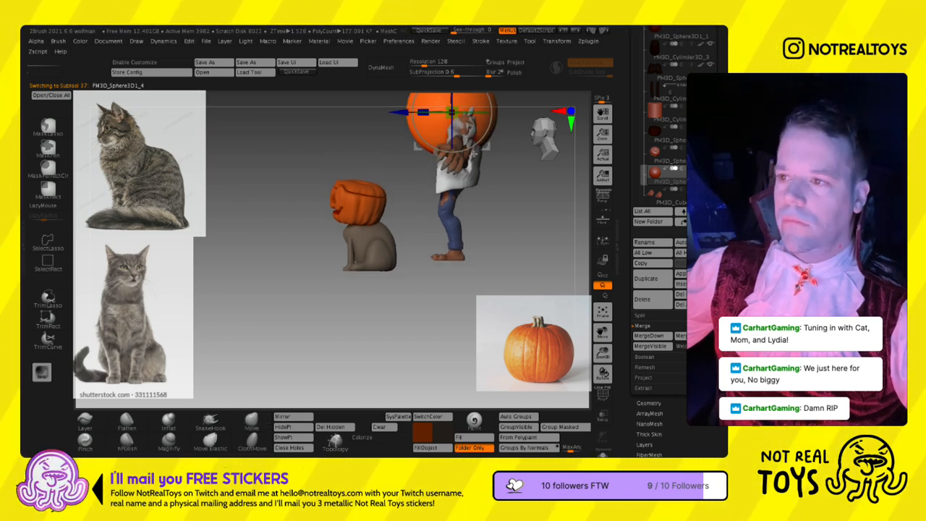
alt+right_drag(380, 272, 390, 332)
drag(496, 164, 355, 251)
drag(371, 166, 371, 187)
drag(374, 255, 374, 262)
drag(370, 208, 373, 237)
drag(370, 185, 371, 190)
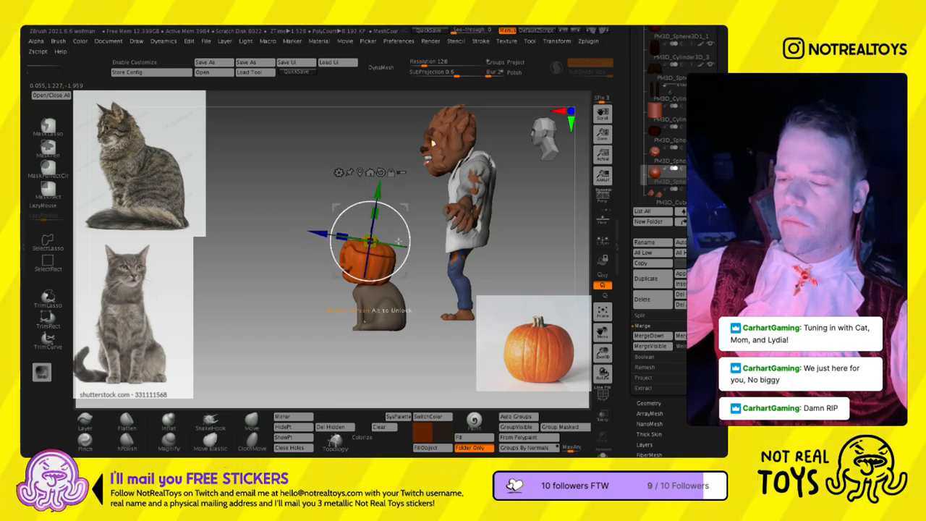
drag(397, 235, 388, 248)
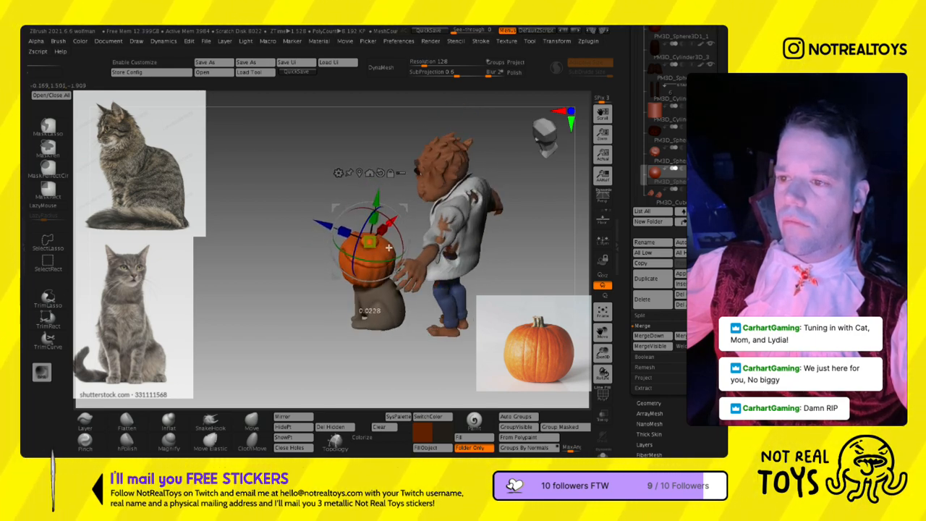
drag(369, 241, 380, 266)
key(q)
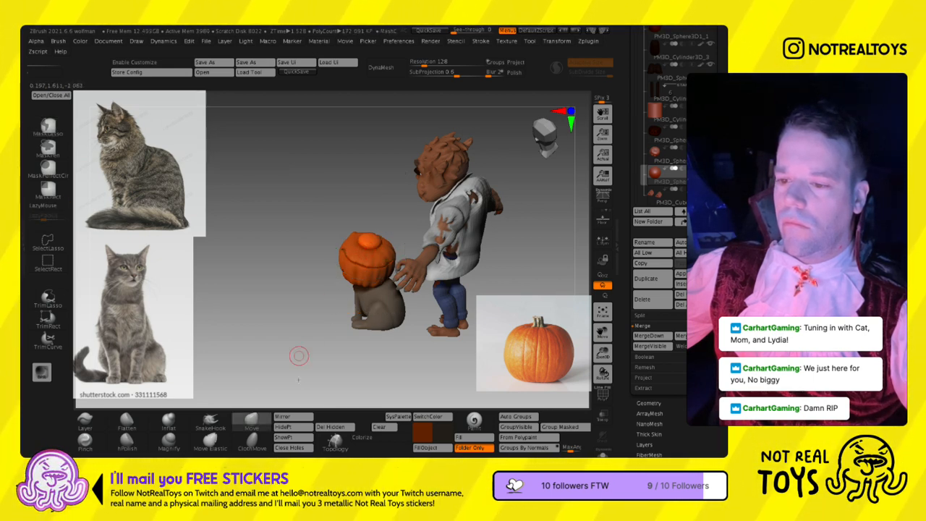
- Pull the sphere up into a tapered, curved pumpkin stem with the SnakeHook brush
drag(321, 438, 455, 437)
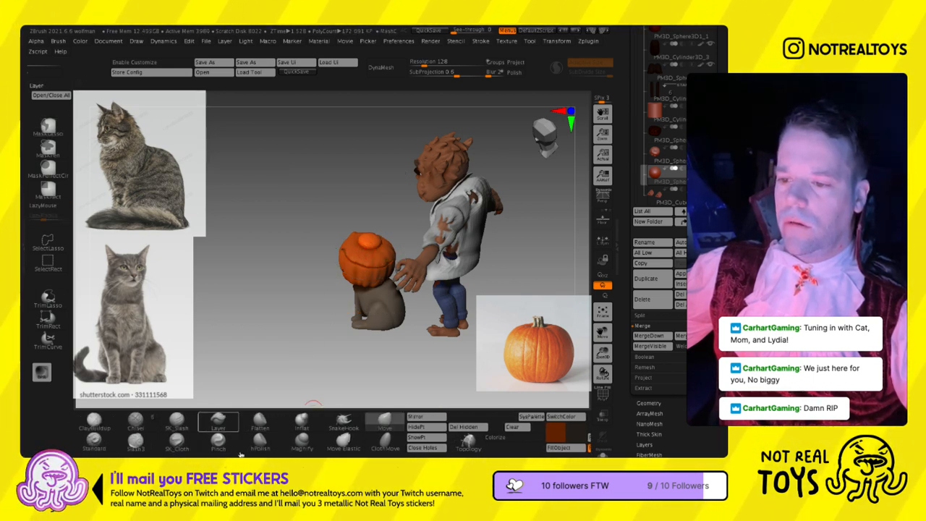
click(354, 421)
right_drag(365, 311, 403, 306)
ctrl+right_drag(362, 268, 391, 270)
mouse_move(356, 270)
mouse_down()
mouse_move(334, 243)
mouse_move(313, 243)
mouse_move(356, 259)
mouse_move(335, 230)
mouse_up()
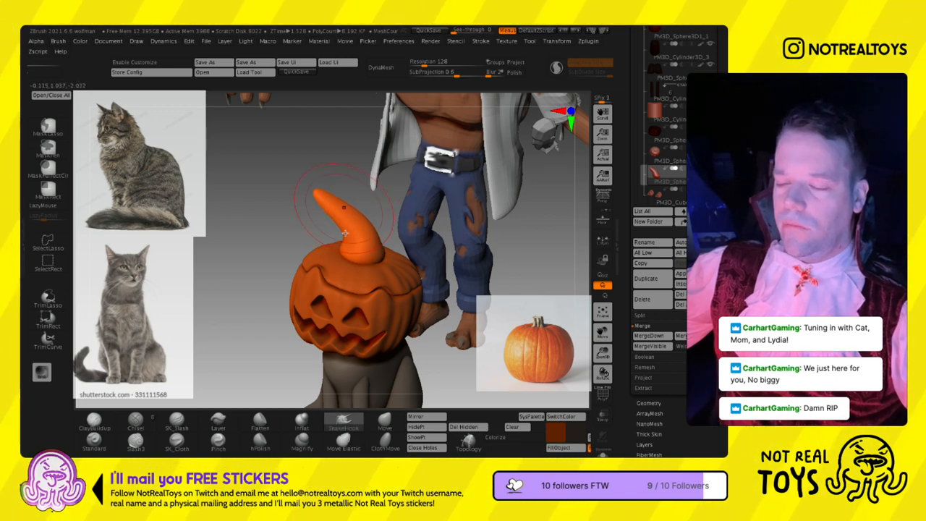
- Lower the stem into the lid and rotate it slightly with the transform gizmo
key(w)
drag(353, 279, 358, 272)
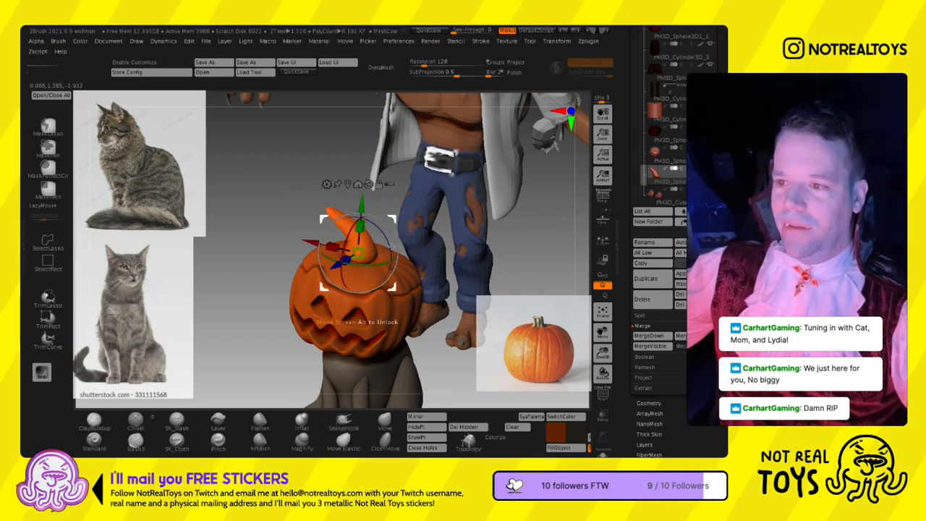
drag(394, 246, 399, 252)
key(q)
- Bend the stem's tip into a hook and flatten its surface with the hPolish brush
key(s)
mouse_move(390, 278)
right_down()
mouse_move(406, 257)
mouse_move(354, 242)
mouse_move(357, 232)
mouse_move(389, 250)
mouse_move(394, 273)
mouse_move(391, 221)
mouse_move(372, 171)
right_up()
ctrl+right_drag(376, 246, 382, 315)
right_drag(375, 177, 338, 220)
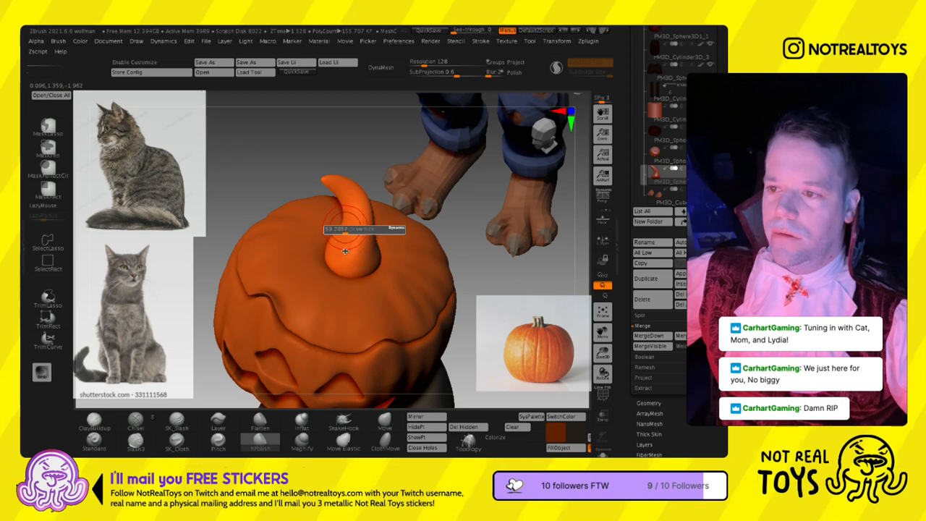
right_drag(360, 258, 398, 216)
- Isolate the stem in Solo mode, refine its sides with the hPolish brush and show the other subtools again
right_drag(329, 279, 575, 286)
click(602, 452)
right_drag(402, 243, 351, 212)
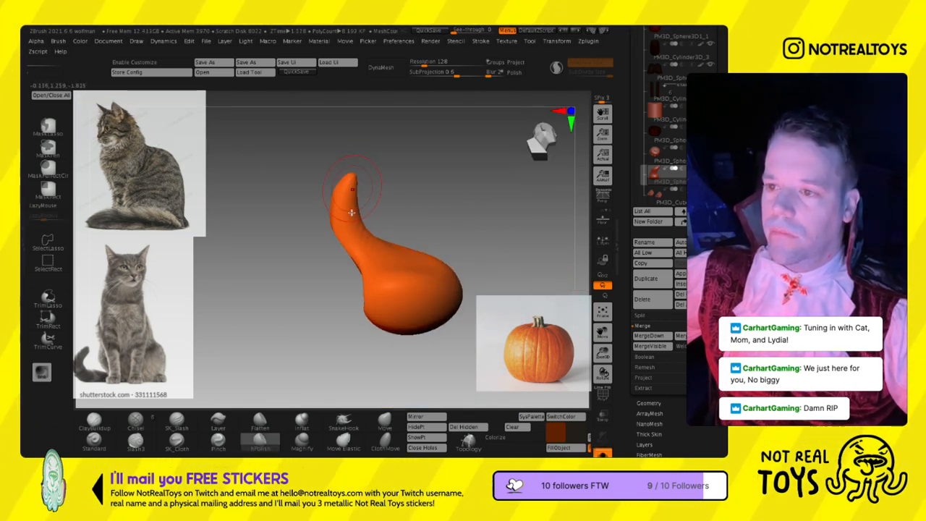
right_drag(374, 277, 372, 202)
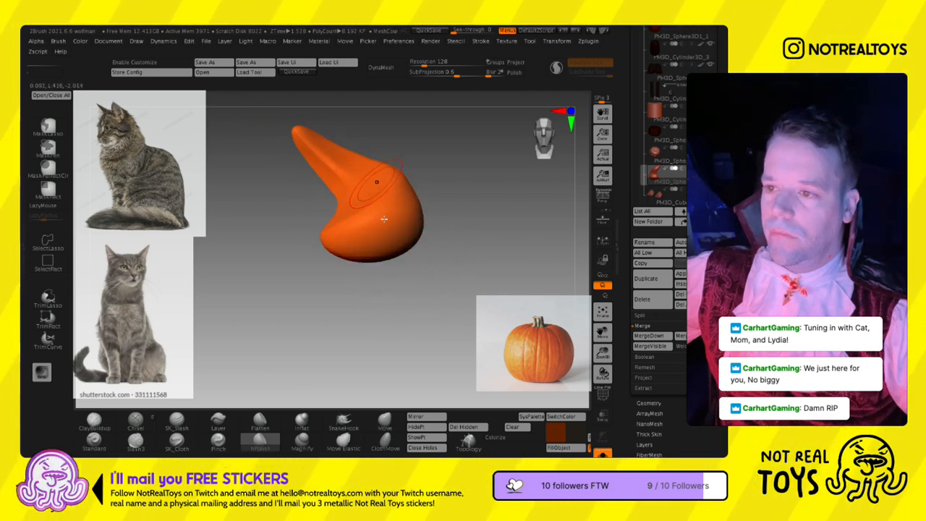
mouse_move(352, 149)
right_down()
mouse_move(348, 190)
mouse_move(397, 278)
mouse_move(400, 252)
mouse_move(397, 233)
mouse_move(367, 286)
right_up()
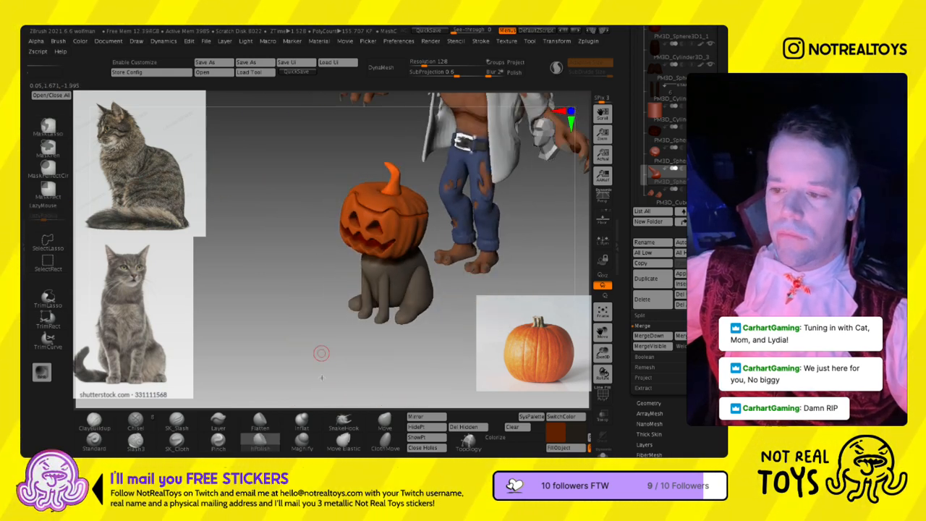
- Carve a groove along the stem from its base towards the tip with the SK_Slash brush
drag(206, 455, 329, 455)
click(301, 422)
ctrl+right_drag(376, 165, 404, 216)
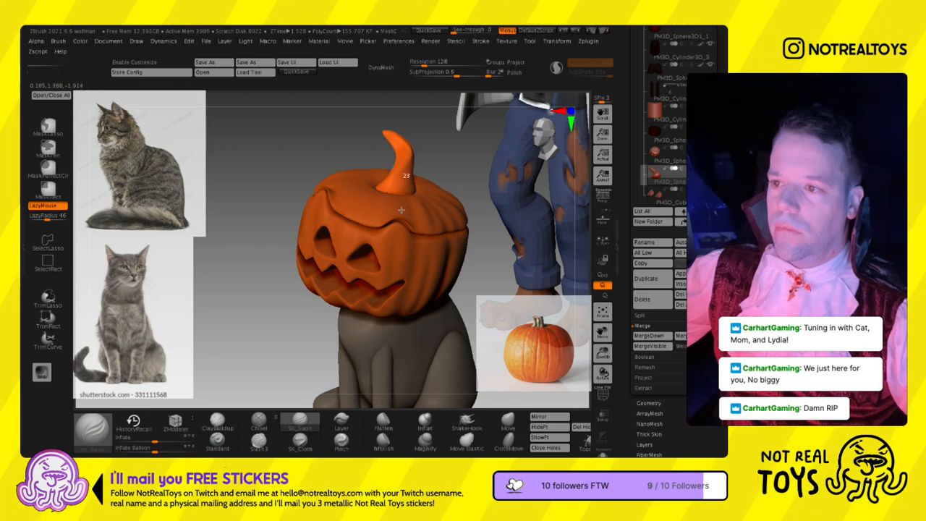
right_click(403, 214)
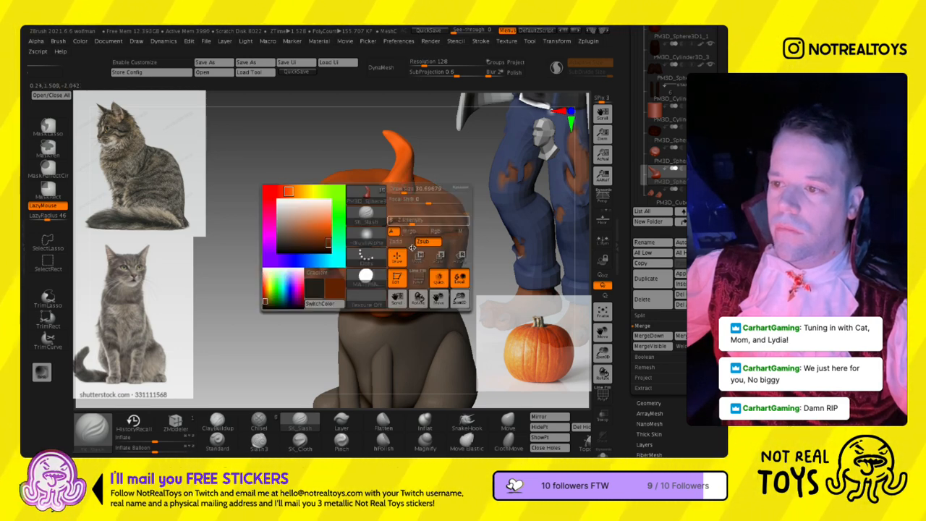
right_drag(481, 190, 405, 185)
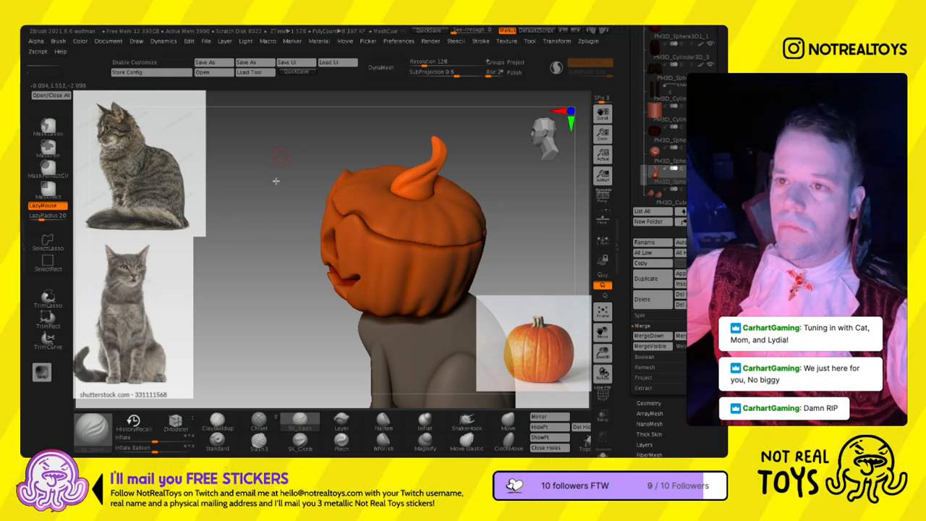
- DynaMesh the stem at a resolution of 232 and carve deeper, smoothed grooves along it with the SK_Slash brush
click(429, 64)
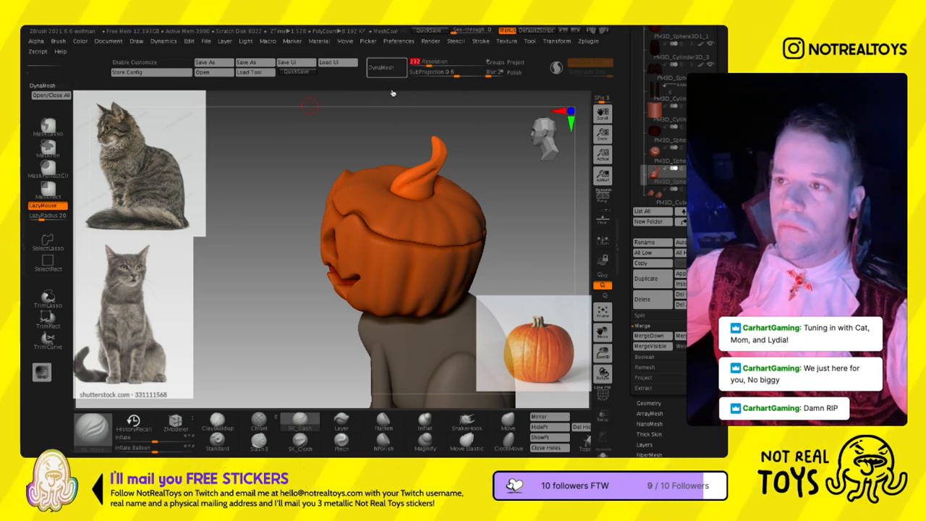
click(387, 68)
shift+drag(407, 204, 432, 198)
mouse_move(463, 190)
right_down()
mouse_move(374, 173)
mouse_move(405, 174)
mouse_move(427, 198)
mouse_move(452, 191)
right_up()
mouse_move(443, 162)
mouse_down()
mouse_move(487, 179)
mouse_move(467, 247)
mouse_up()
shift+drag(479, 197, 461, 216)
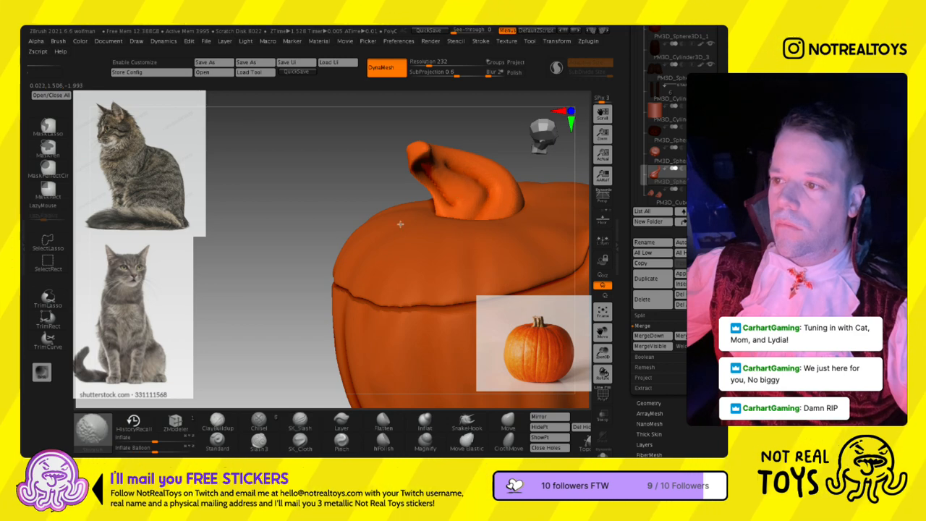
mouse_move(359, 211)
right_down()
mouse_move(394, 207)
mouse_move(407, 189)
mouse_move(434, 215)
mouse_move(449, 263)
mouse_move(403, 231)
mouse_move(421, 197)
mouse_move(386, 232)
mouse_move(426, 243)
mouse_move(444, 280)
mouse_move(428, 300)
mouse_move(442, 309)
right_up()
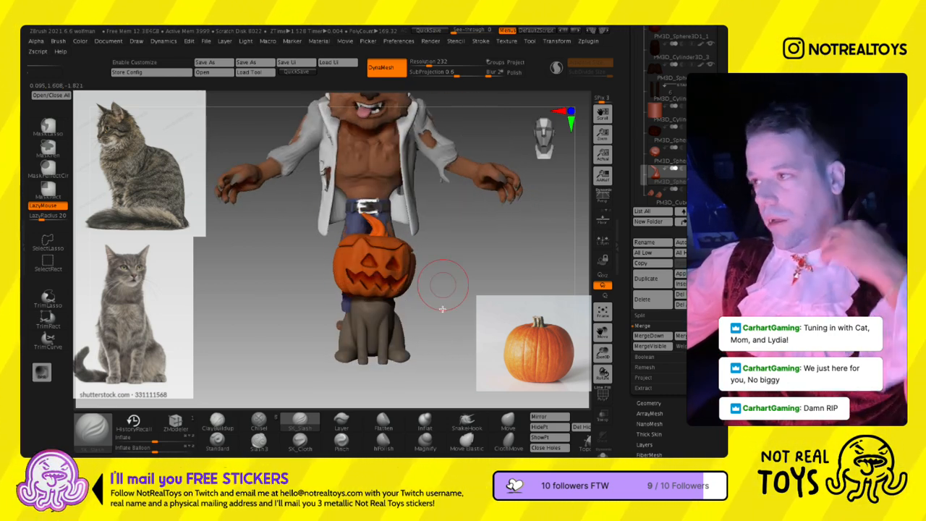
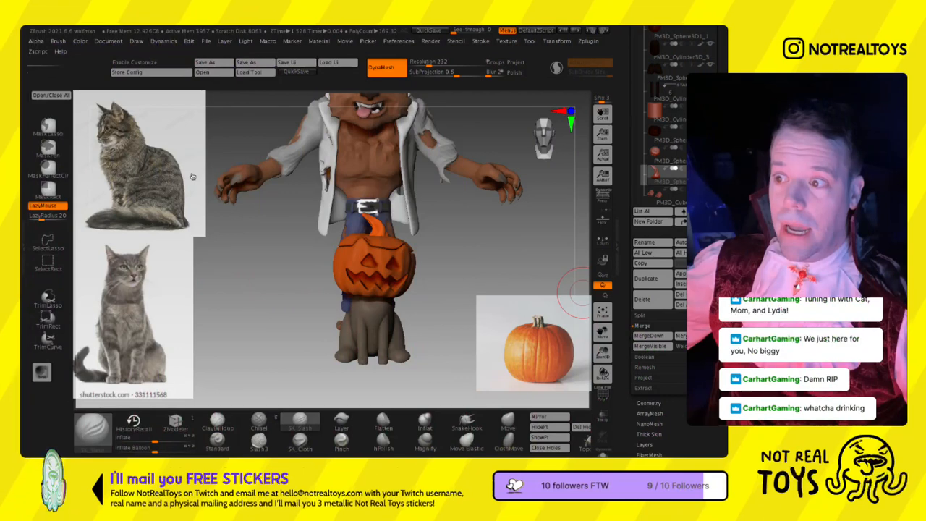
- Select the carved pumpkin head subtool and duplicate it as a spare copy
mouse_move(407, 269)
right_down()
mouse_move(365, 271)
mouse_move(364, 303)
right_up()
mouse_move(292, 302)
right_down()
mouse_move(337, 304)
mouse_move(339, 294)
mouse_move(330, 324)
mouse_move(293, 299)
right_up()
click(508, 422)
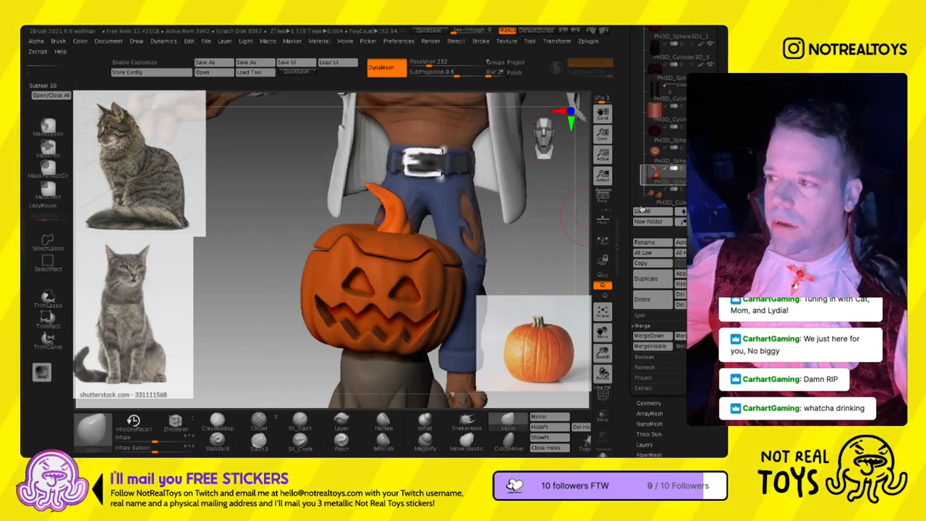
click(656, 153)
ctrl+right_drag(532, 268, 531, 228)
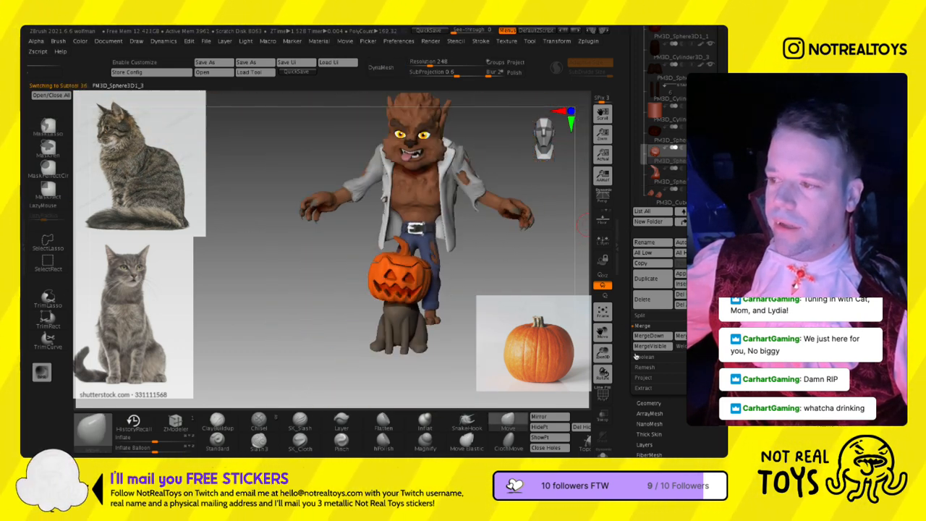
click(667, 284)
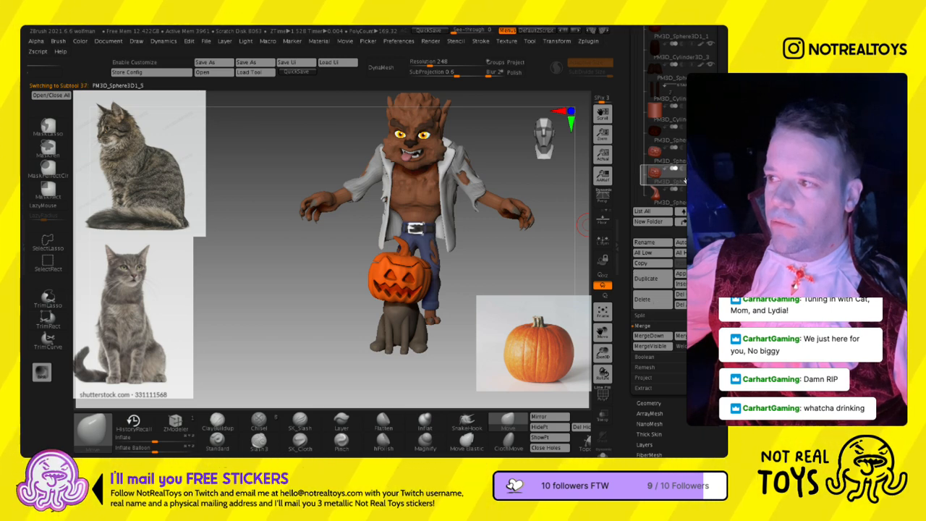
click(660, 154)
key(ctrl+d)
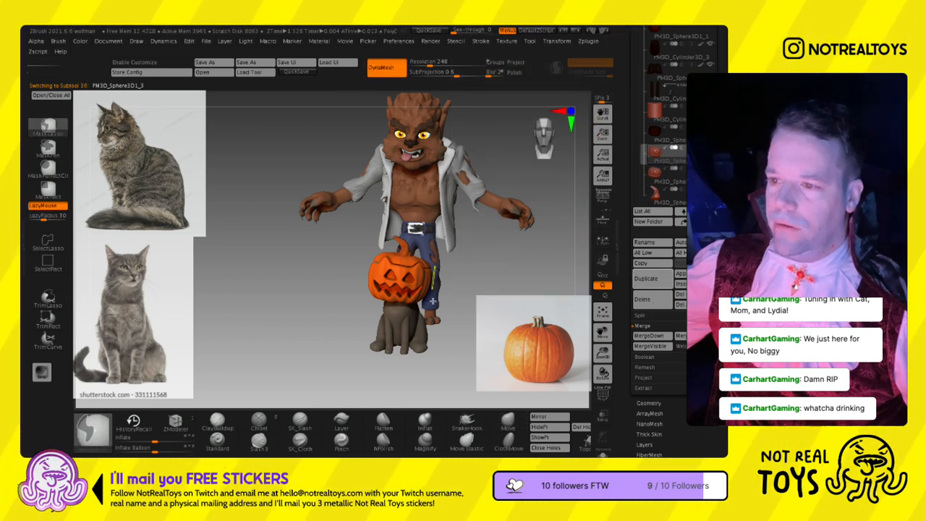
- Select the pumpkin's stem and fill it with a muted dark green
mouse_move(390, 259)
ctrl+right_down()
mouse_move(381, 296)
mouse_move(389, 299)
mouse_move(395, 284)
mouse_move(437, 296)
mouse_move(445, 282)
mouse_move(448, 294)
mouse_move(443, 254)
mouse_move(403, 289)
ctrl+right_up()
mouse_move(401, 332)
ctrl+right_down()
mouse_move(364, 297)
mouse_move(362, 275)
mouse_move(335, 241)
mouse_move(343, 262)
ctrl+right_up()
click(657, 194)
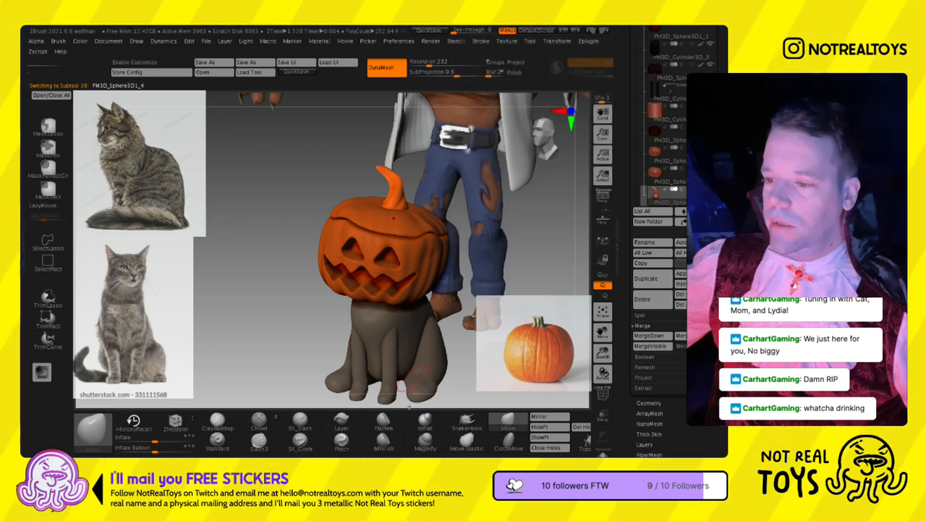
ctrl+drag(568, 449, 298, 449)
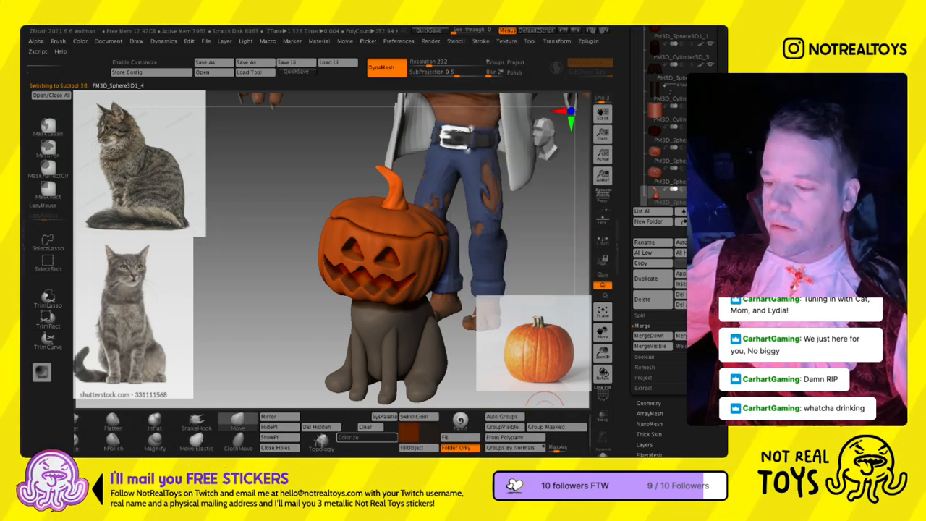
mouse_move(409, 455)
click(483, 383)
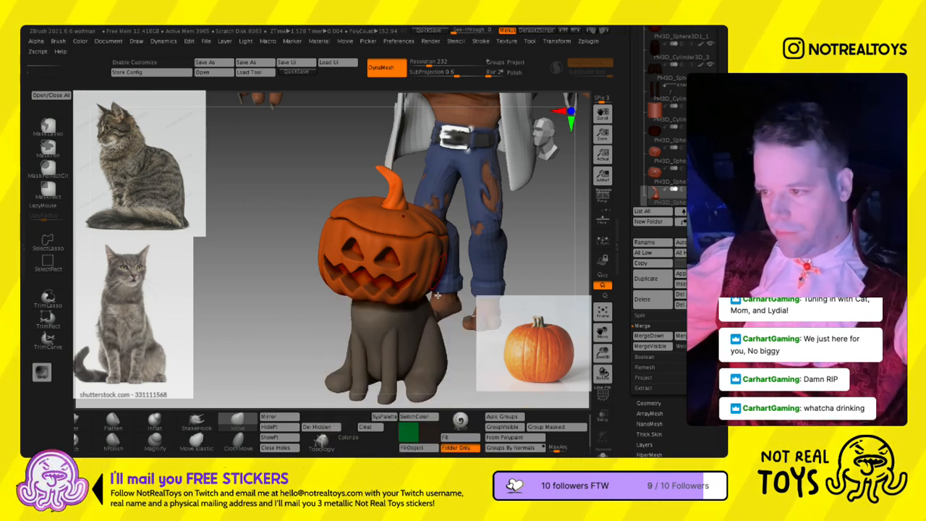
click(412, 447)
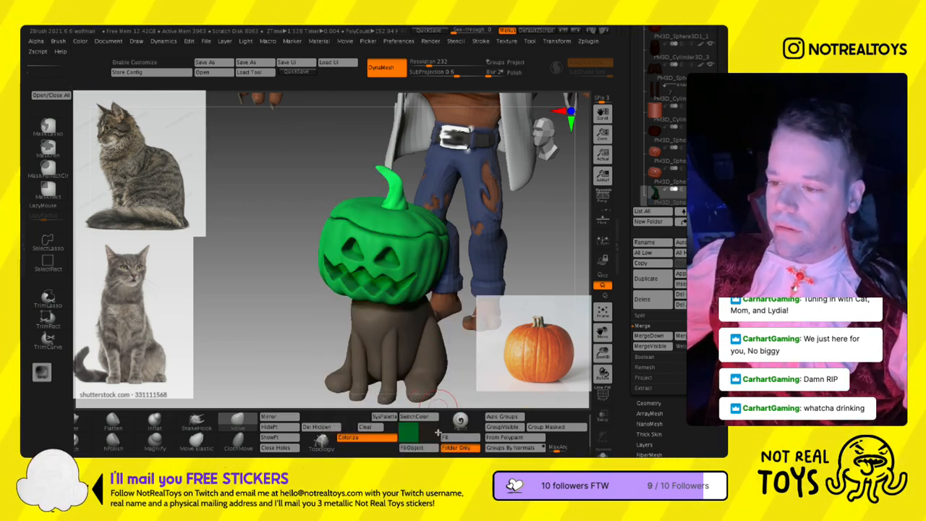
click(408, 432)
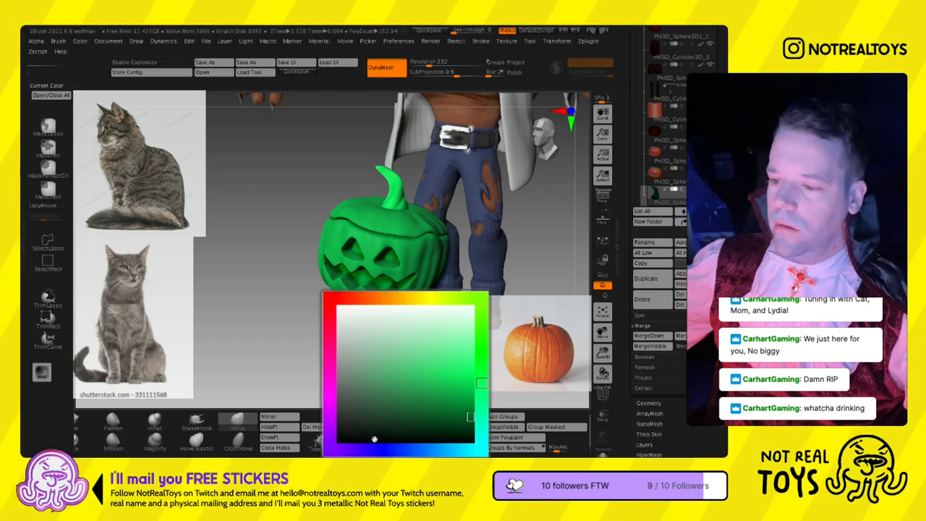
click(412, 447)
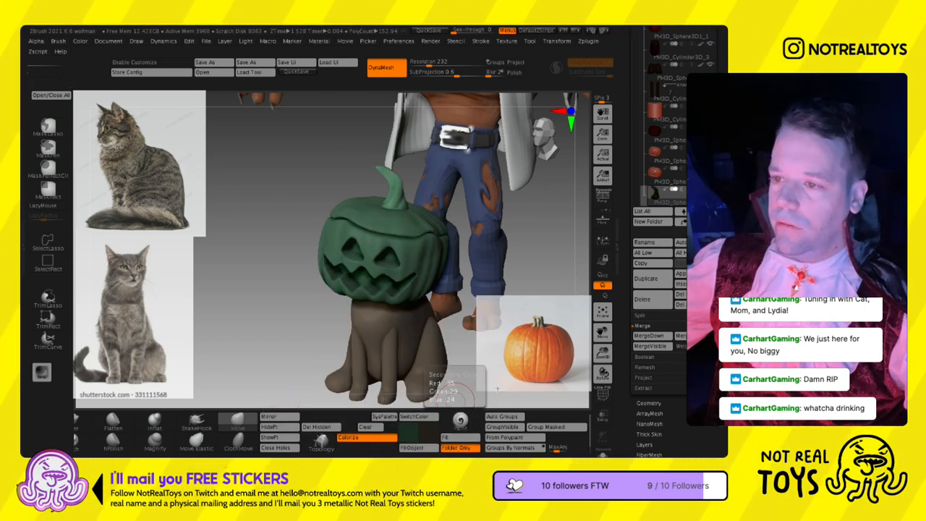
- Fill the duplicated pumpkin with a saturated orange, keeping green as the secondary colour
click(655, 171)
click(414, 417)
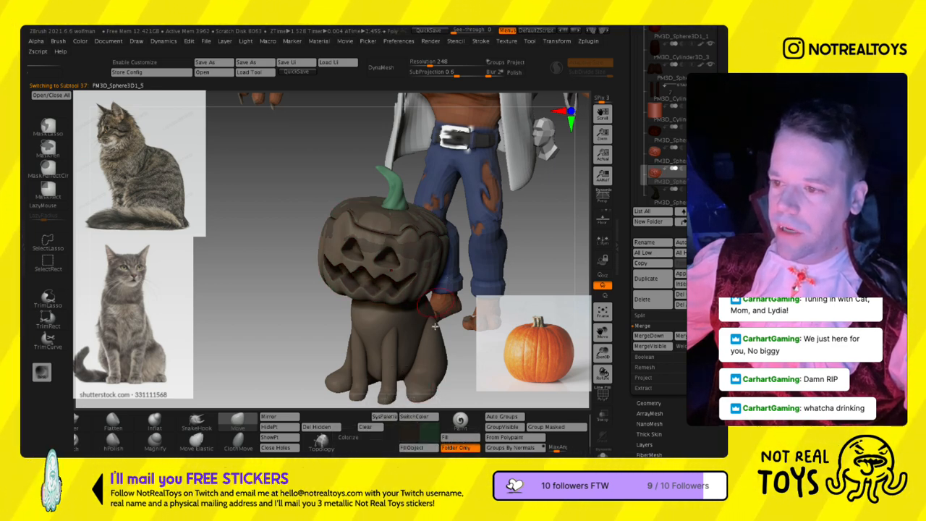
click(408, 432)
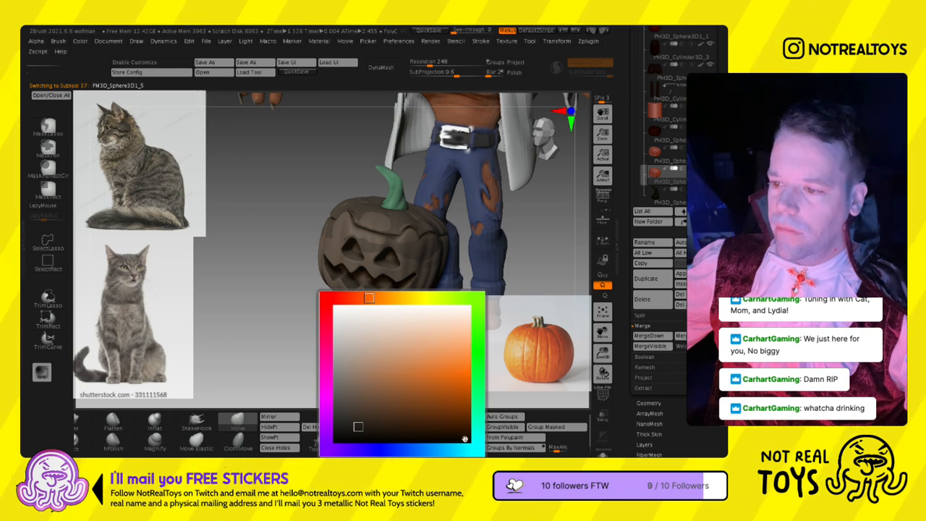
click(426, 426)
key(ctrl+f)
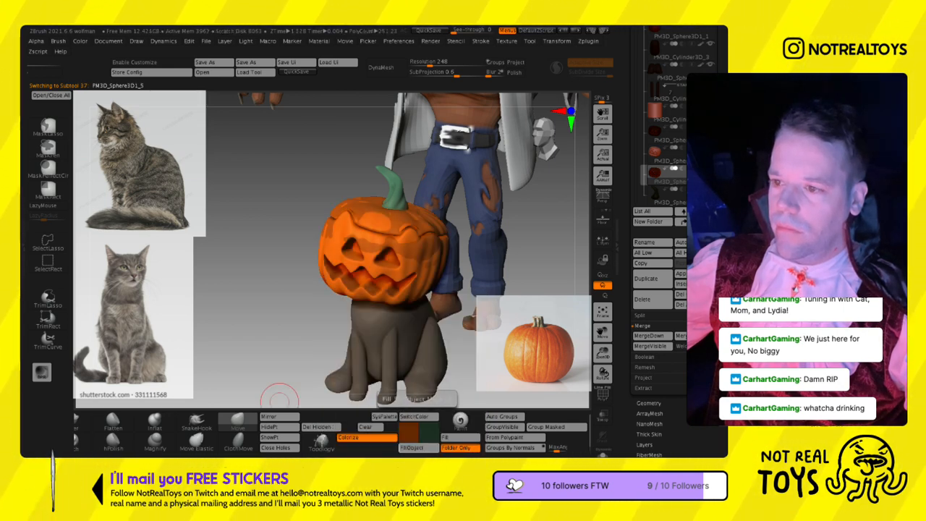
- Reorder the duplicate above the original carved pumpkin and fill the original with the same orange
mouse_move(655, 182)
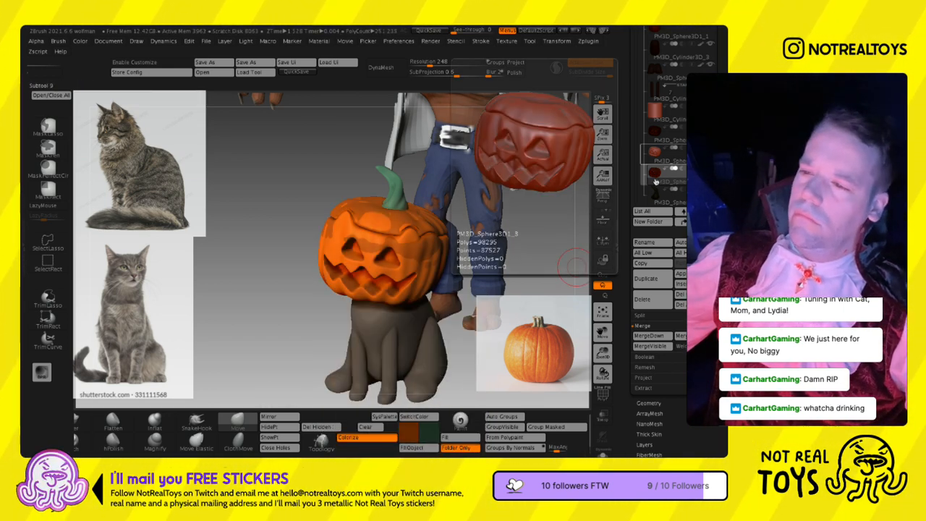
drag(656, 182, 655, 158)
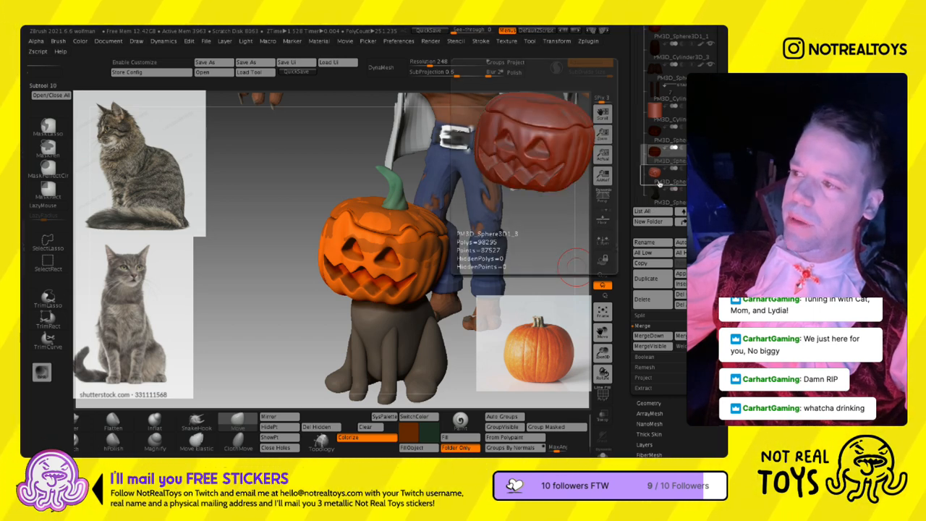
alt+click(420, 246)
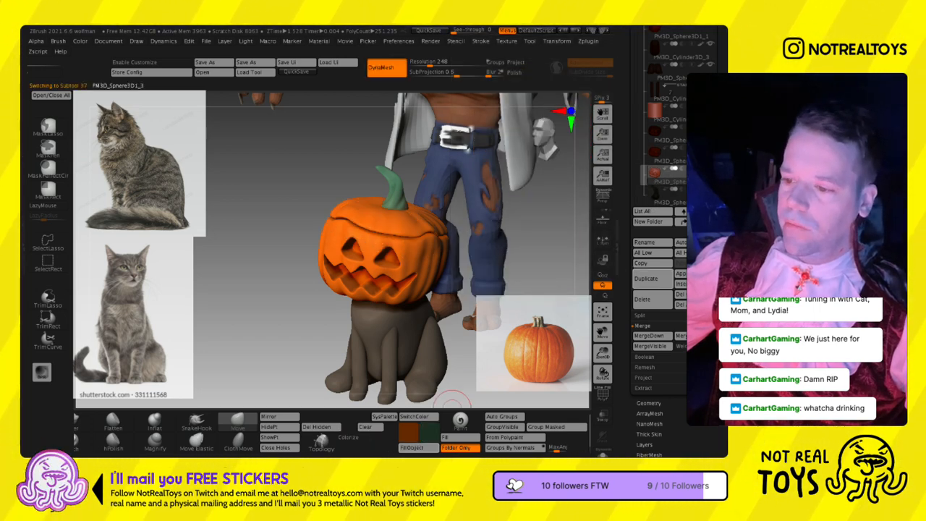
alt+click(421, 397)
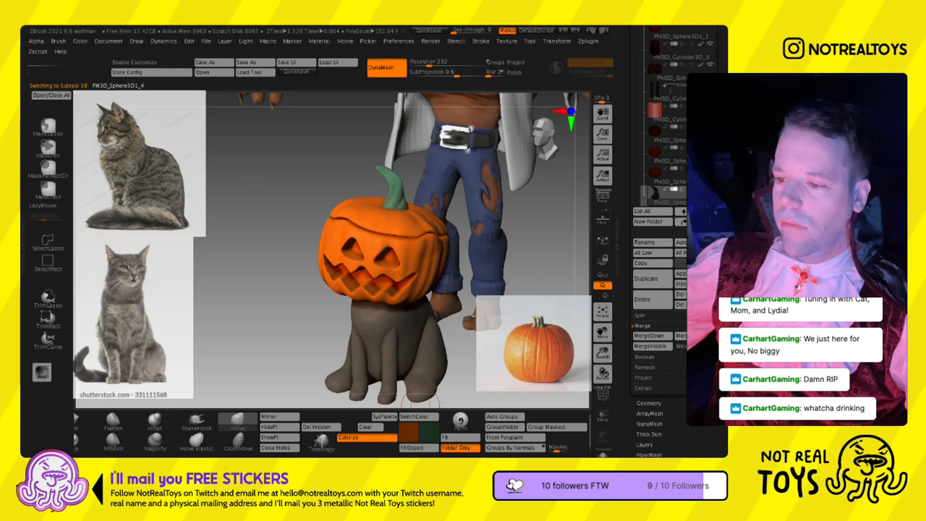
- Select the stem's green again, darken it and refill the stem with the darker shade
click(417, 418)
click(411, 434)
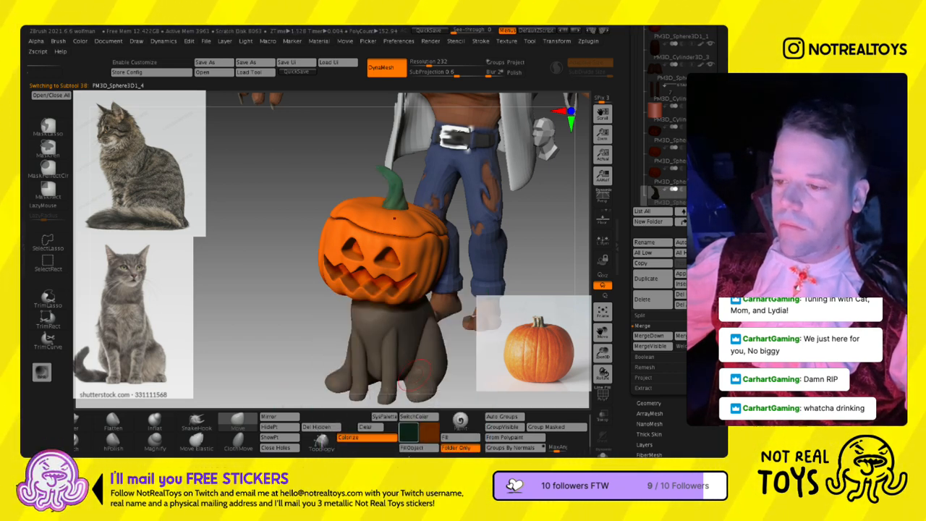
click(409, 432)
click(418, 447)
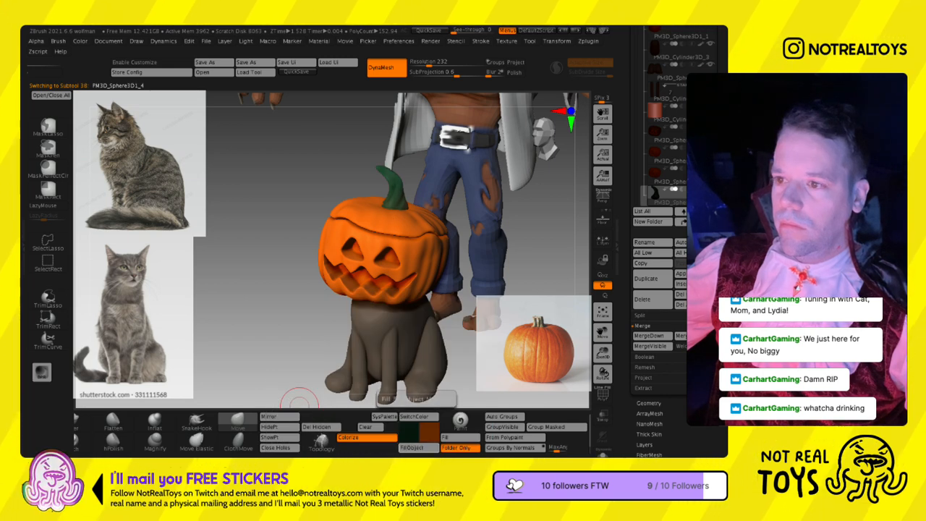
key(s)
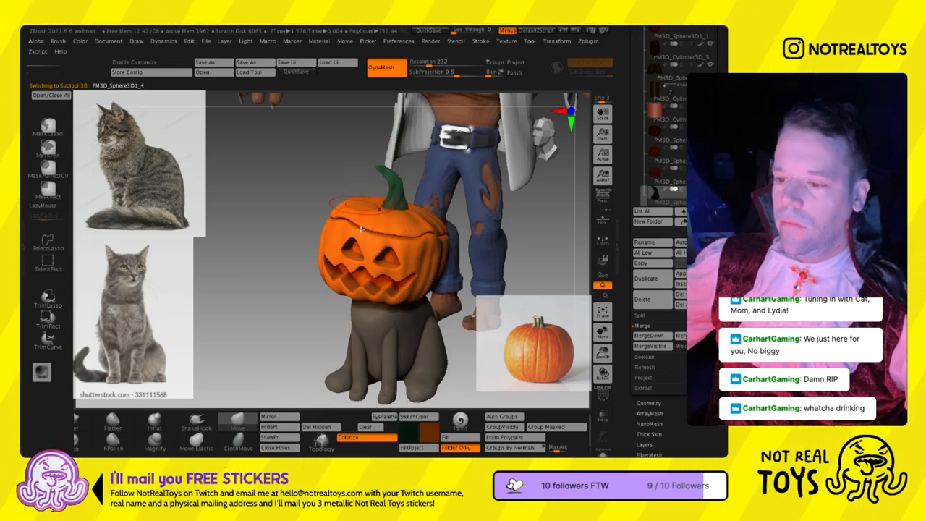
- Find the old plain sphere head in the Cat folder and delete that subtool
mouse_move(348, 318)
right_down()
mouse_move(434, 286)
mouse_move(385, 284)
mouse_move(400, 287)
mouse_move(419, 228)
mouse_move(383, 226)
right_up()
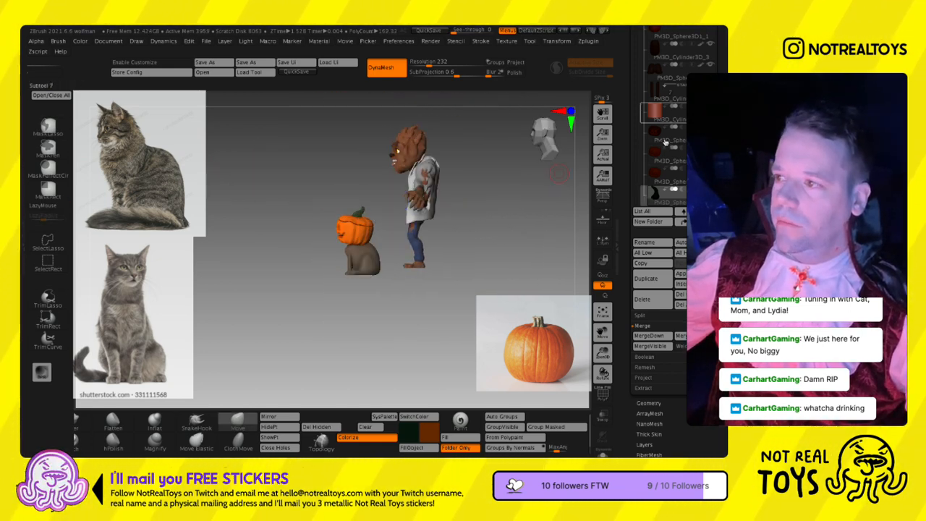
scroll(662, 138, up, 3)
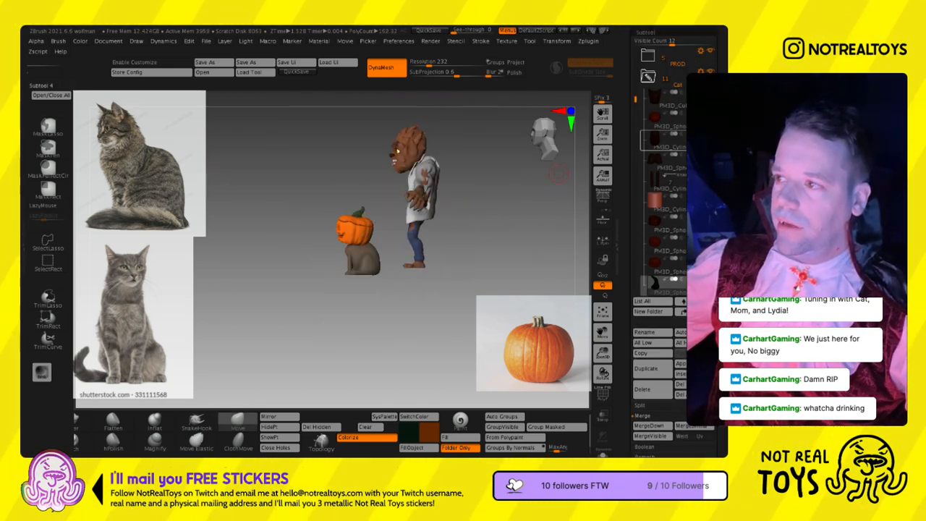
click(655, 136)
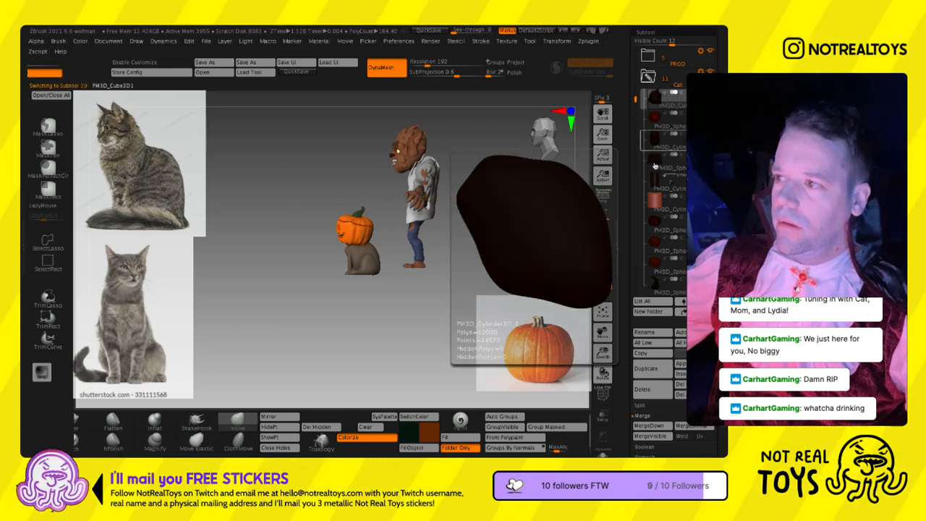
click(655, 161)
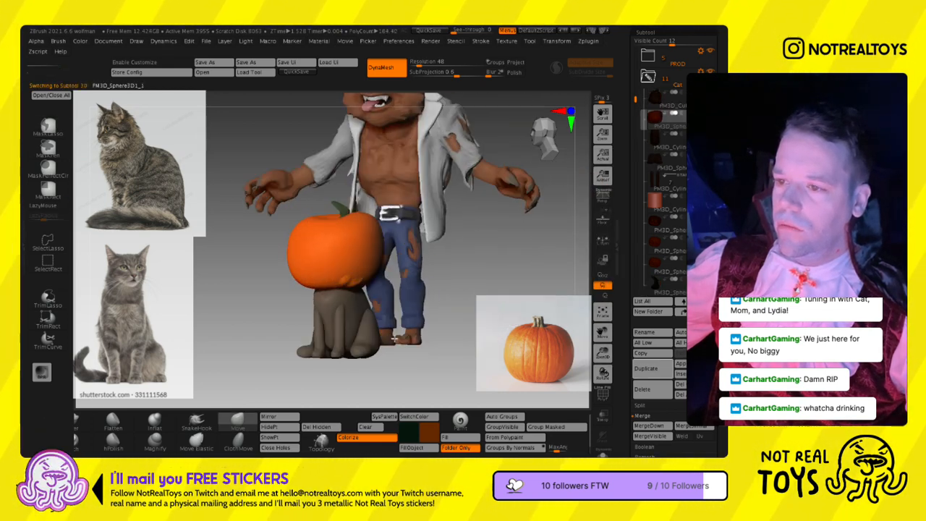
click(655, 184)
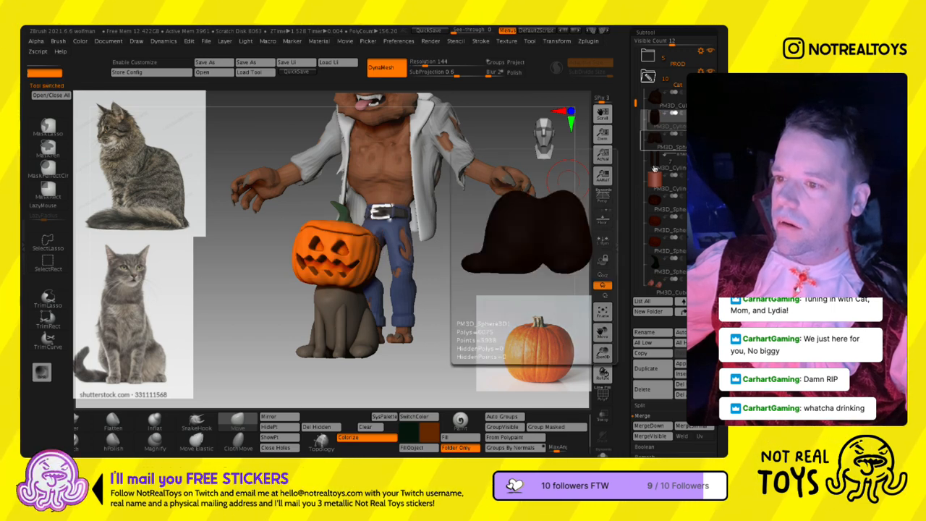
- Select the cat's front legs and refine their upper part with a smaller Move brush and smoothing
right_drag(335, 292, 347, 313)
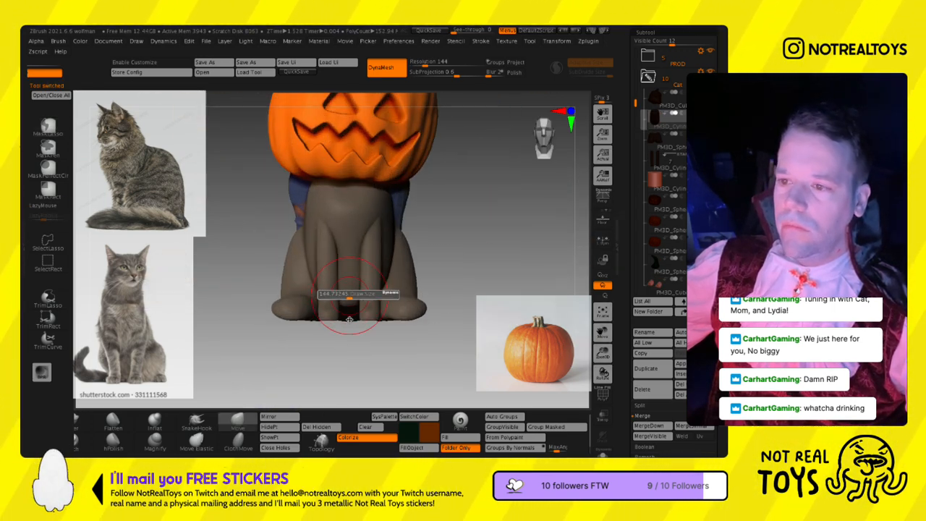
click(662, 187)
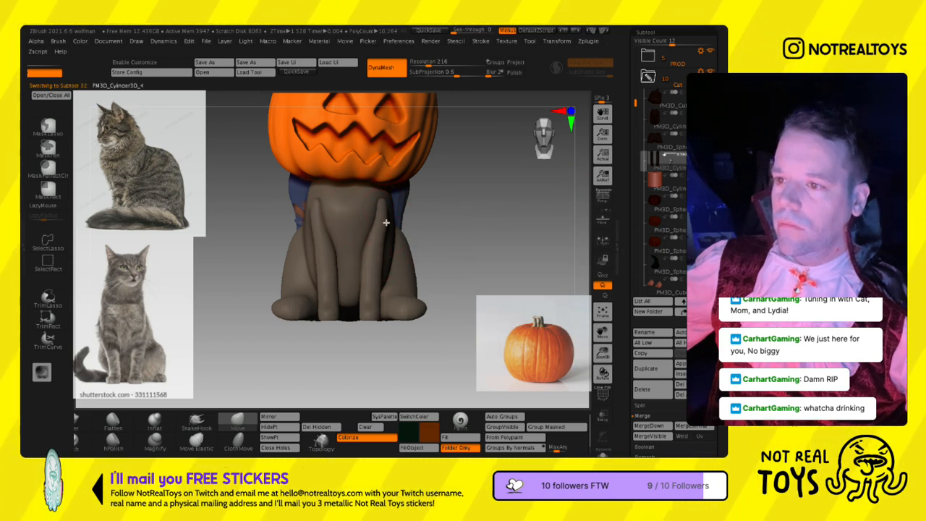
drag(371, 272, 368, 285)
mouse_move(372, 287)
right_down()
mouse_move(414, 224)
mouse_move(413, 209)
right_up()
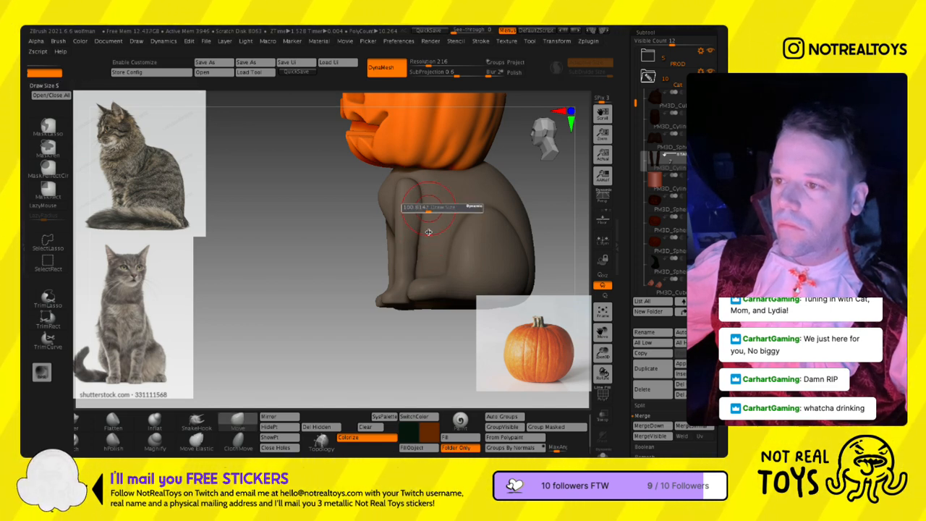
right_drag(429, 208, 403, 207)
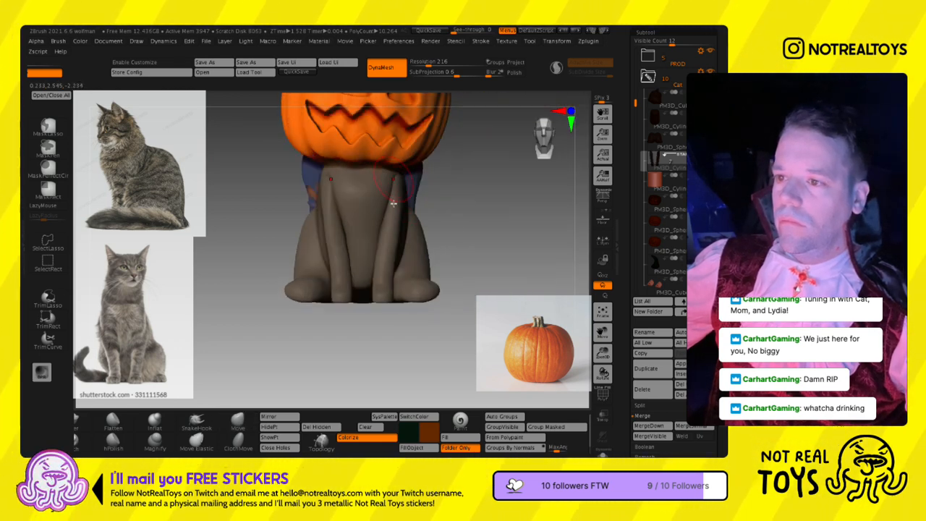
ctrl+right_drag(386, 254, 387, 246)
key(s)
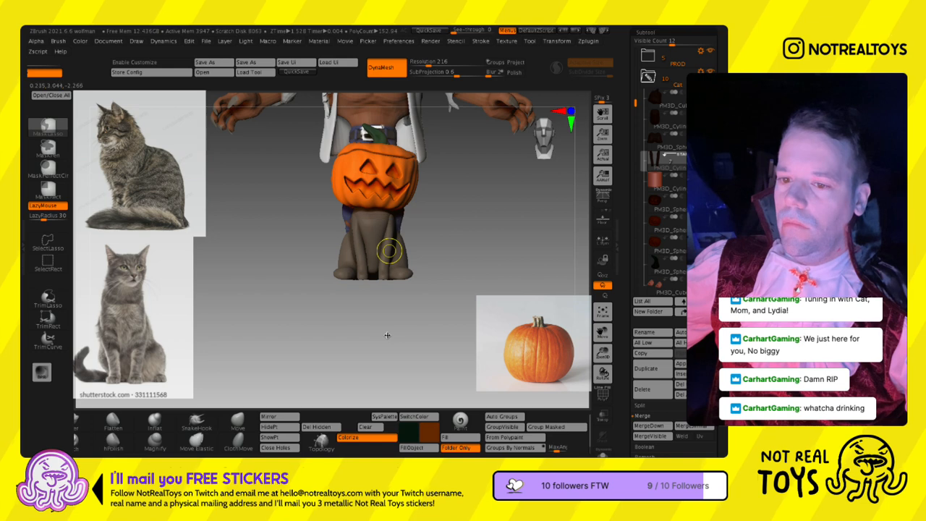
- Turn off LazyMouse and select the Inflat brush for work on the cat's front legs
key(l)
click(24, 246)
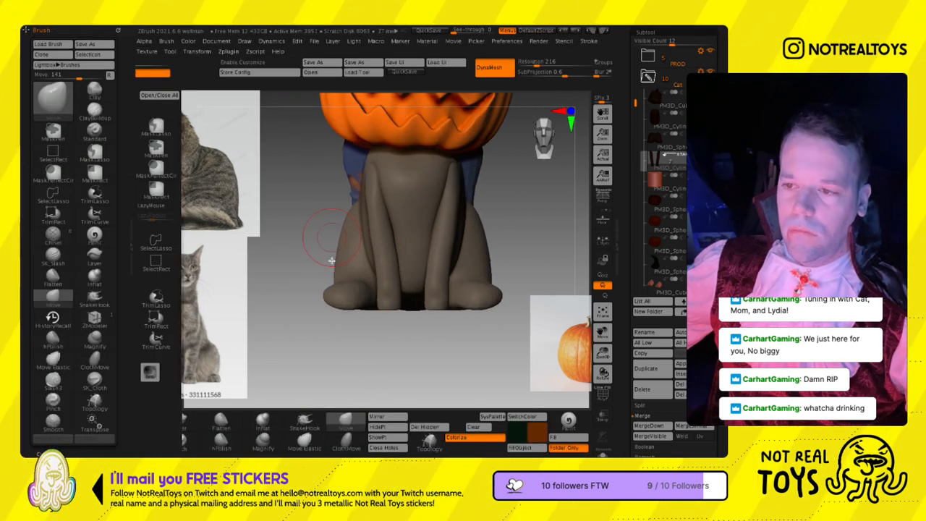
alt+right_drag(354, 251, 384, 222)
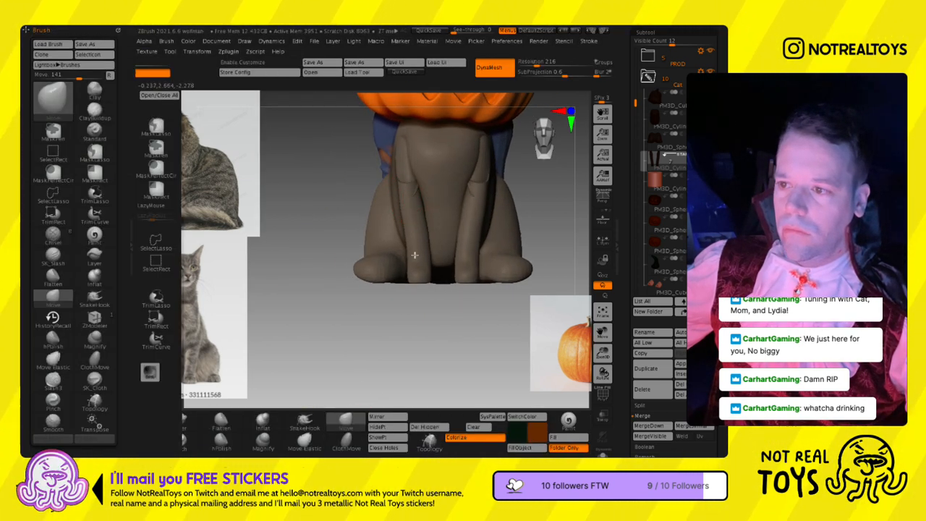
click(262, 420)
ctrl+drag(295, 406, 226, 338)
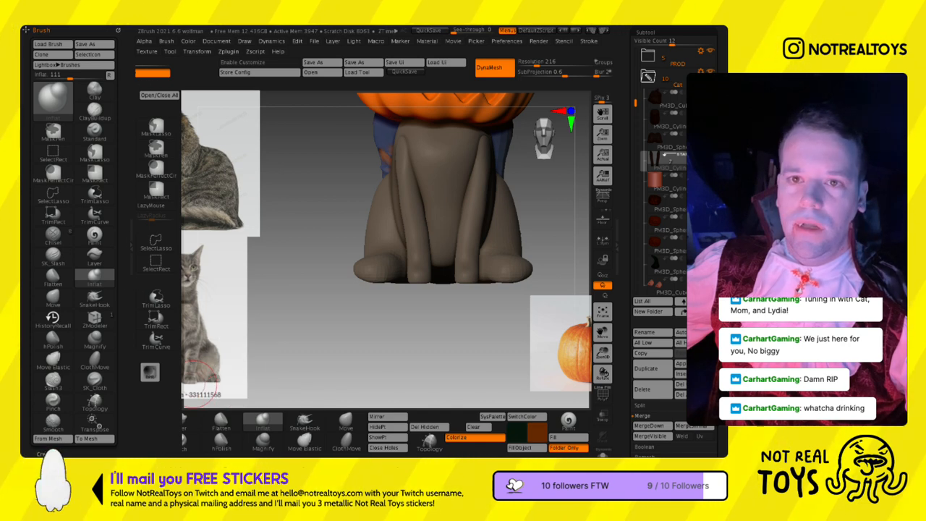
click(118, 30)
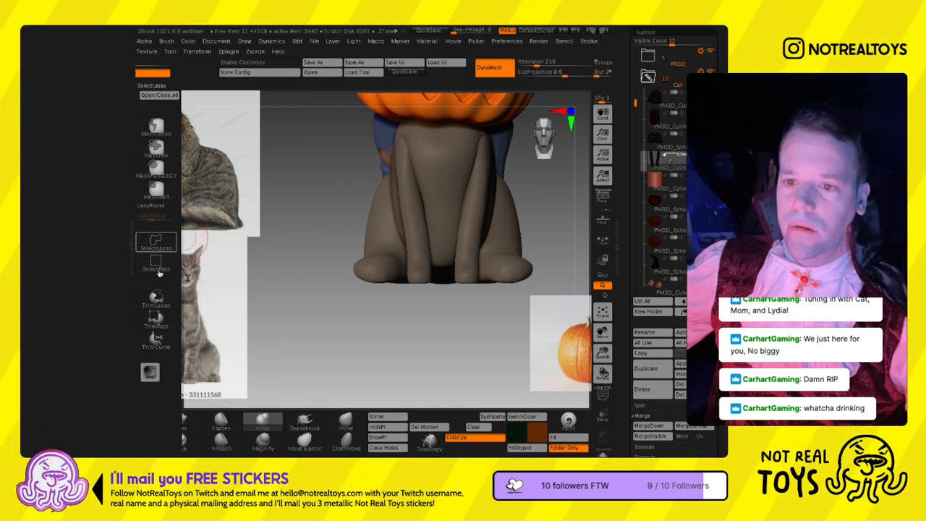
click(131, 247)
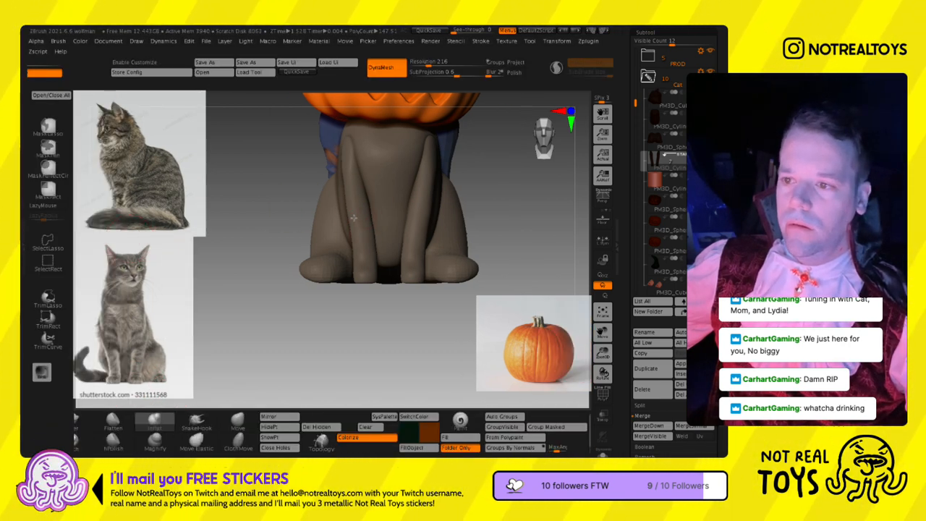
mouse_move(366, 287)
mouse_down()
mouse_move(373, 280)
mouse_move(374, 304)
mouse_move(355, 313)
mouse_up()
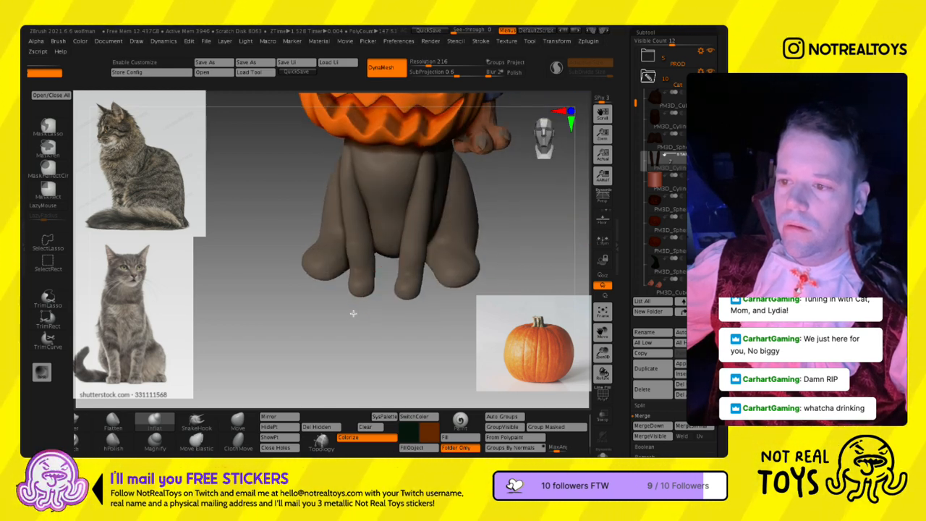
- Reshape the lower ends of the cat's front legs with the Move brush
click(248, 422)
drag(308, 340, 281, 335)
shift+drag(381, 295, 385, 266)
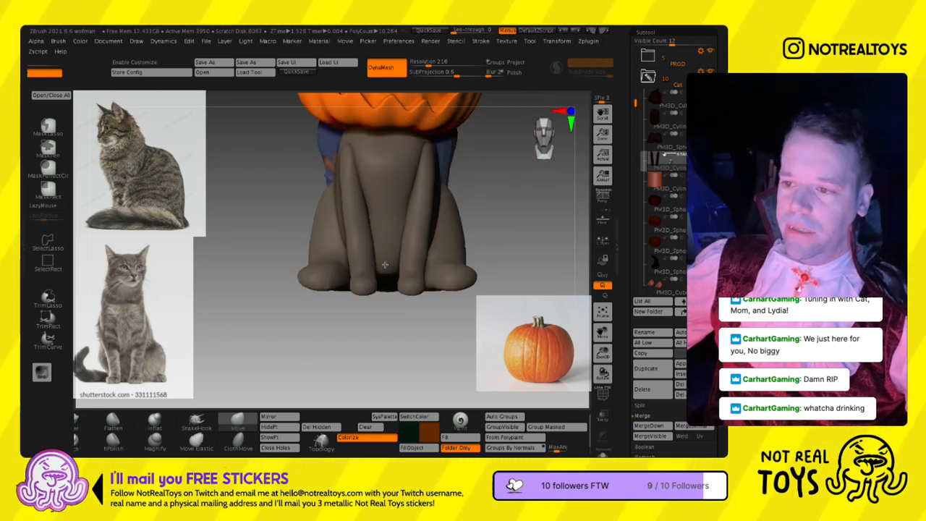
alt+drag(400, 310, 382, 297)
ctrl+shift+drag(377, 293, 395, 317)
click(285, 437)
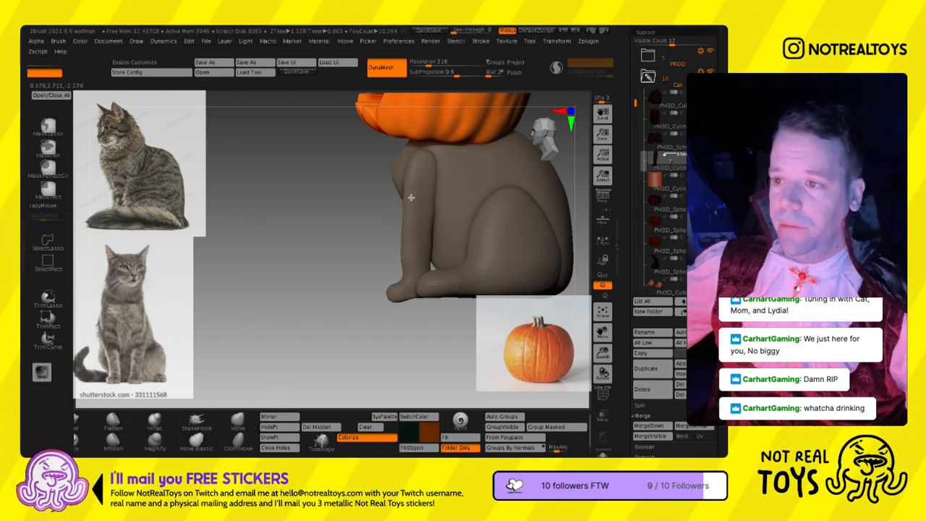
- Isolate the front legs, trim the undersides of the paws flat with the TrimRect brush, and show the whole model again
key(q)
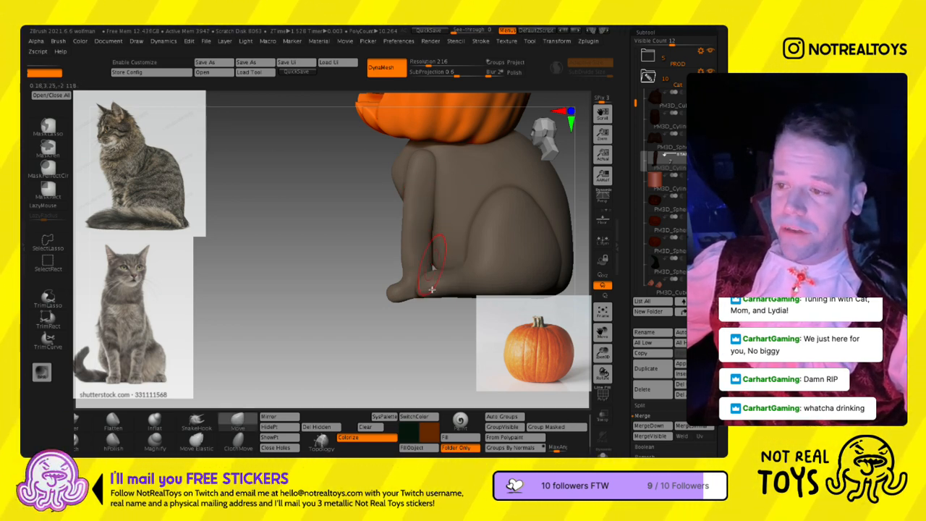
click(603, 453)
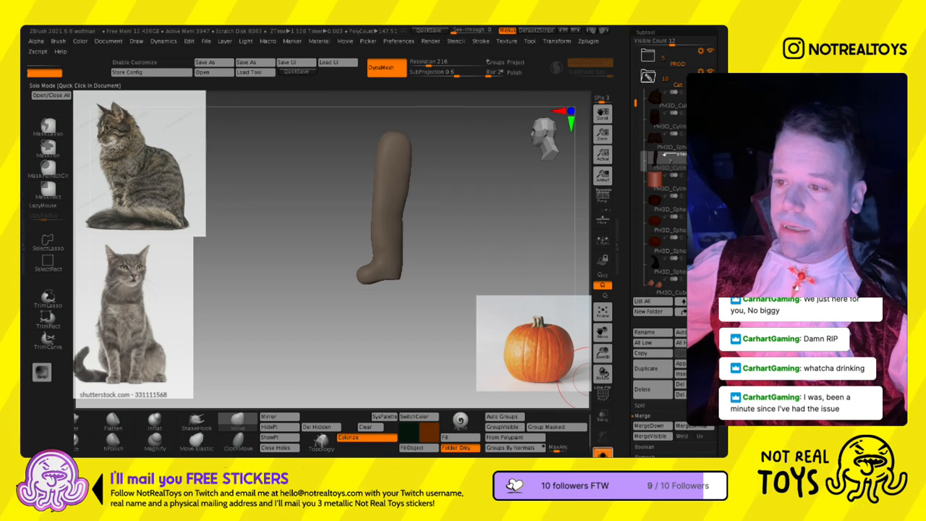
ctrl+shift+drag(433, 308, 337, 279)
key(ctrl+z)
ctrl+shift+drag(453, 112, 309, 228)
ctrl+shift+drag(302, 265, 288, 304)
key(ctrl+z)
click(48, 320)
click(161, 341)
mouse_move(449, 311)
ctrl+shift+mouse_down()
mouse_move(339, 294)
mouse_move(322, 306)
mouse_move(403, 304)
mouse_move(378, 310)
ctrl+shift+mouse_up()
click(602, 453)
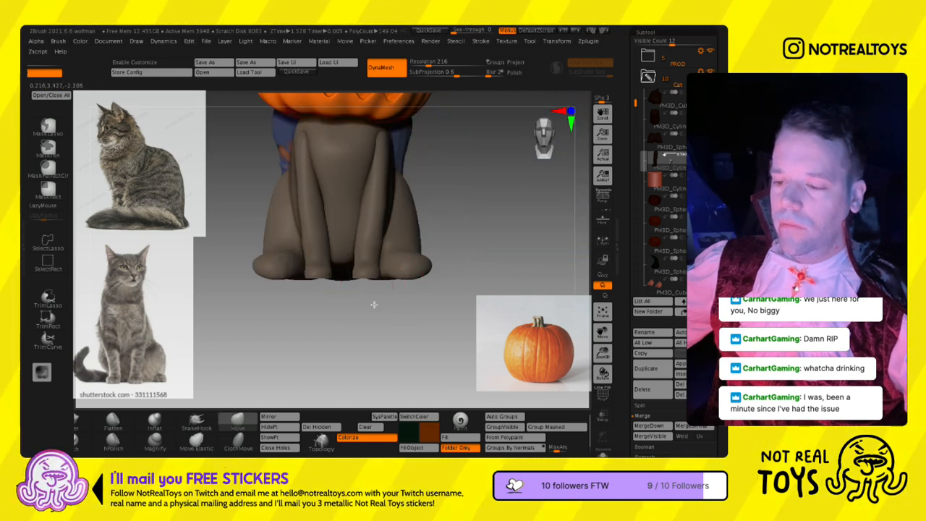
- Enlarge the front paws from below using the Move brush at a draw size of about 49
right_drag(375, 298, 258, 398)
alt+right_drag(320, 309, 355, 252)
ctrl+right_drag(397, 219, 395, 312)
key(s)
drag(403, 219, 400, 238)
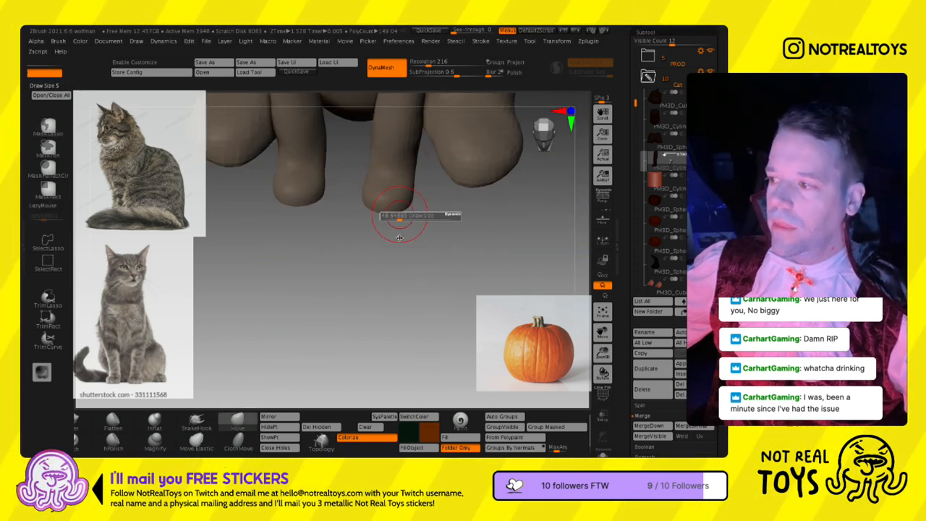
right_drag(388, 207, 387, 226)
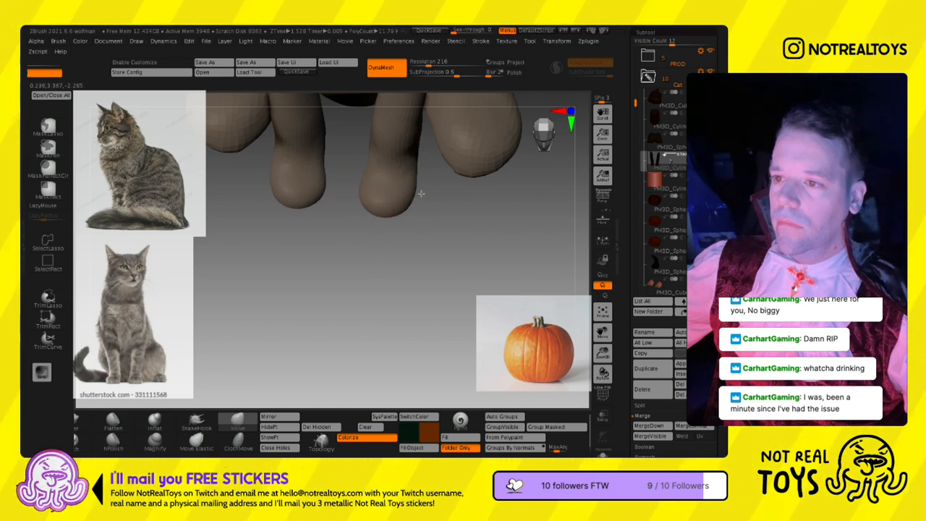
right_drag(402, 188, 366, 214)
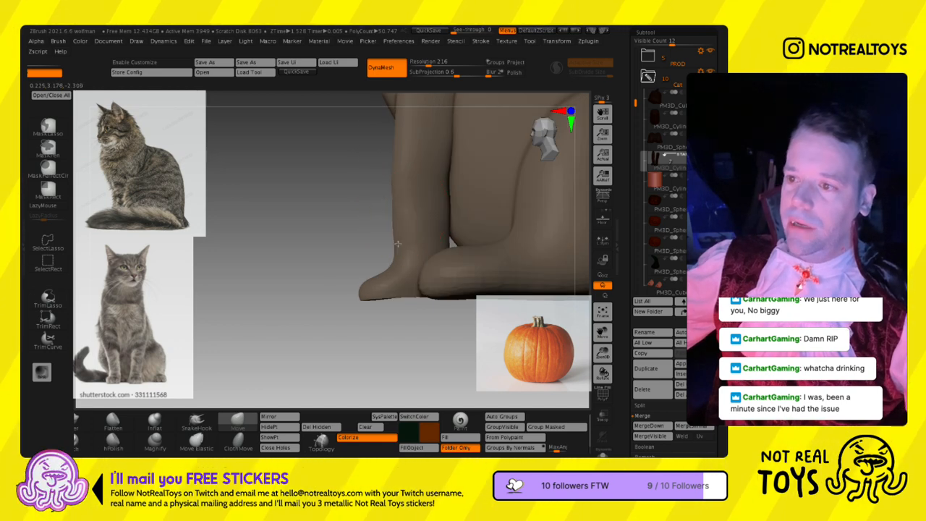
- Refine the front leg's outline between ankle and elbow in side view with the Move brush
alt+right_drag(391, 250, 382, 285)
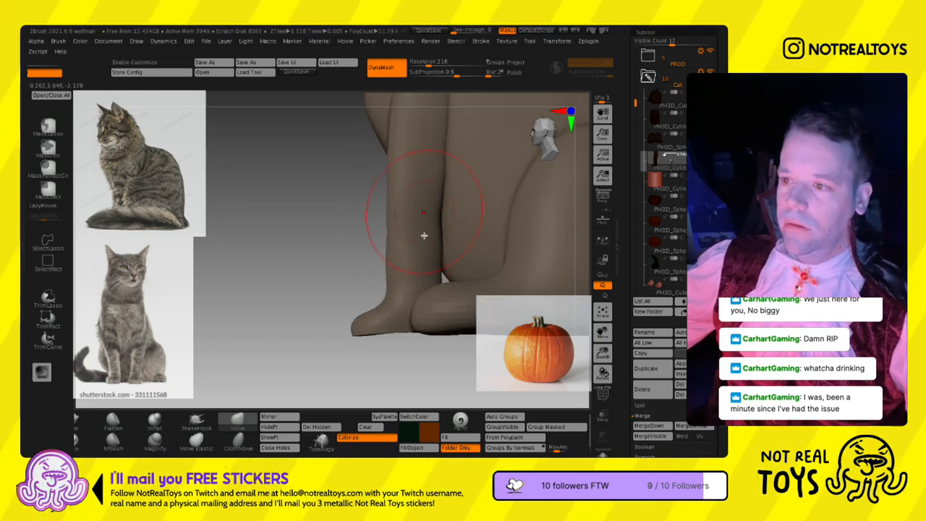
alt+right_drag(440, 218, 425, 273)
right_drag(425, 224, 438, 226)
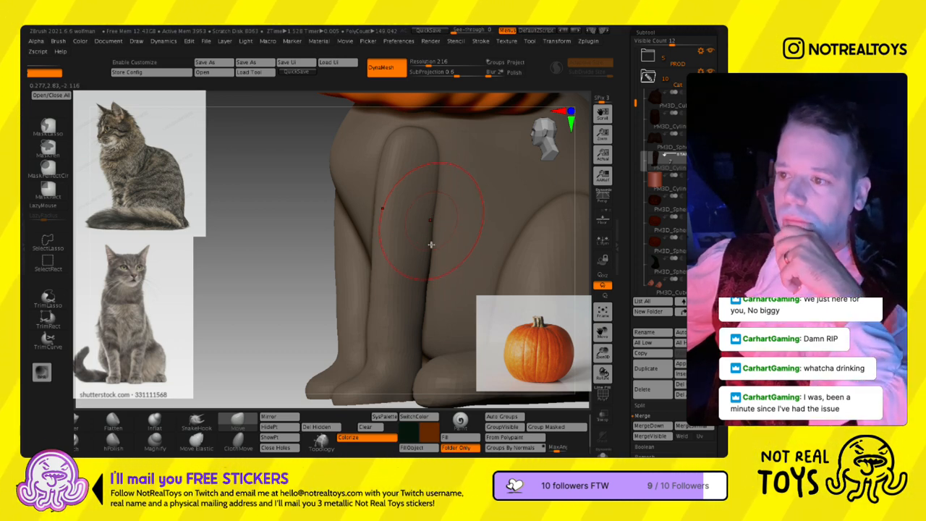
key(s)
mouse_move(398, 293)
alt+right_down()
mouse_move(407, 232)
mouse_move(427, 248)
alt+right_up()
key(ctrl)
mouse_move(401, 319)
ctrl+right_down()
mouse_move(390, 282)
mouse_move(404, 278)
ctrl+right_up()
key(s)
drag(399, 277, 406, 275)
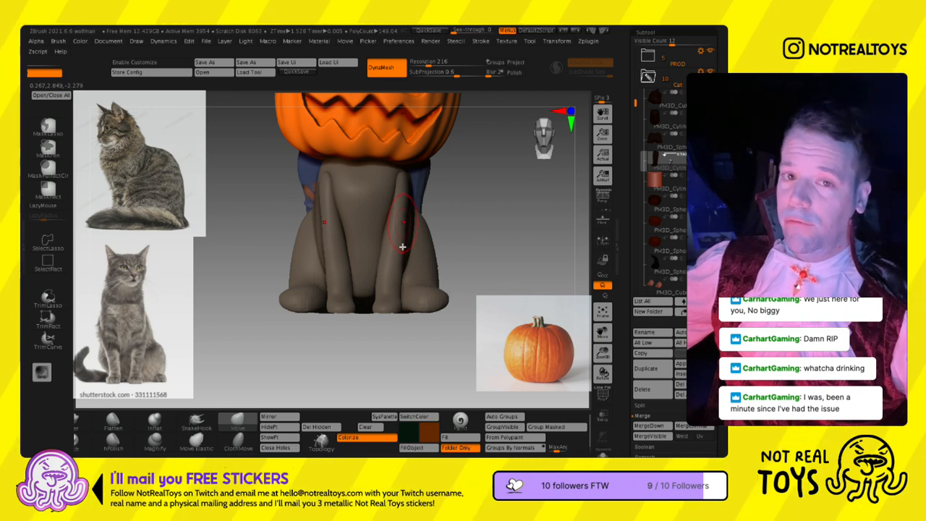
- Adjust the contour and thickness of both front legs from the front and side, varying the Move brush size
key(s)
drag(405, 237, 409, 237)
mouse_move(410, 237)
right_down()
mouse_move(401, 245)
mouse_move(391, 238)
right_up()
key(s)
drag(391, 238, 386, 236)
right_drag(398, 236, 416, 237)
right_drag(399, 203, 395, 258)
key(s)
drag(405, 248, 402, 248)
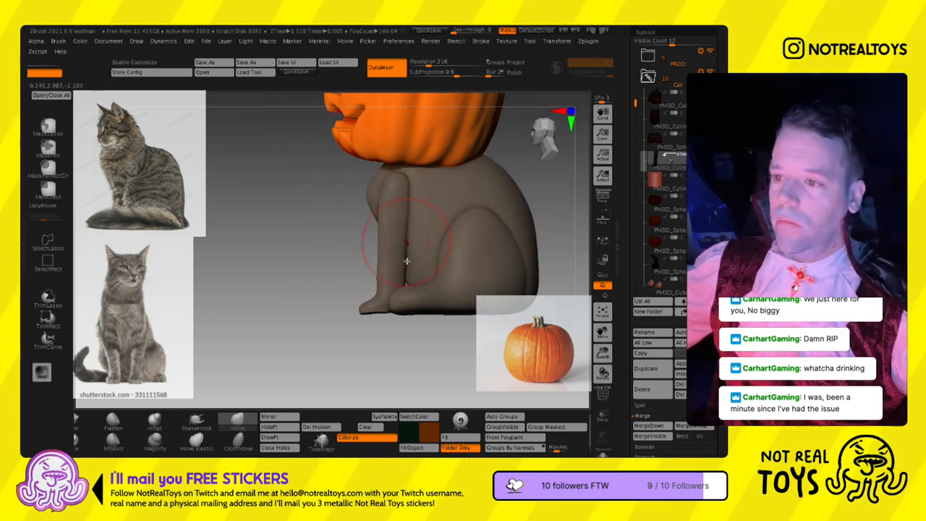
mouse_move(409, 213)
shift+mouse_down()
mouse_move(407, 292)
mouse_move(405, 277)
shift+mouse_up()
mouse_move(399, 273)
right_down()
mouse_move(409, 273)
mouse_move(389, 268)
right_up()
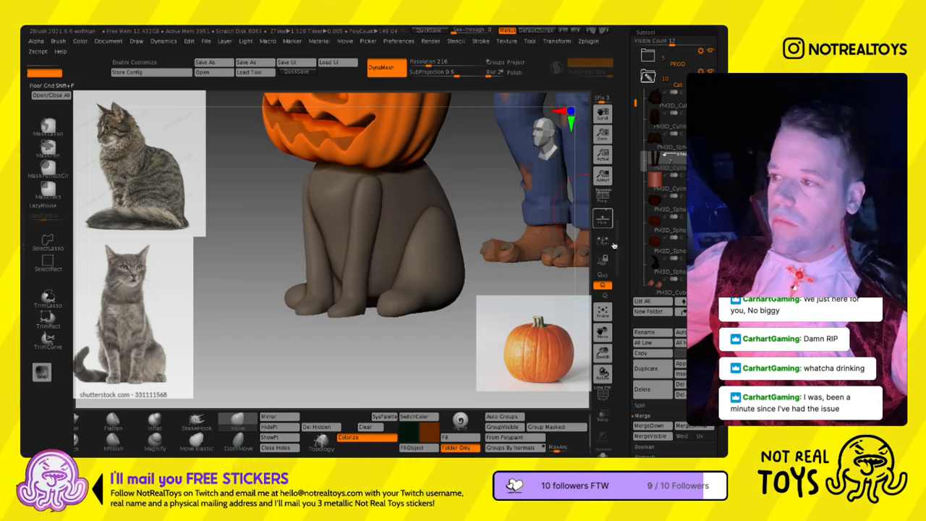
- Select the cat's hind-leg subtool and refine the transition from thigh to foot with the Move brush
alt+click(512, 225)
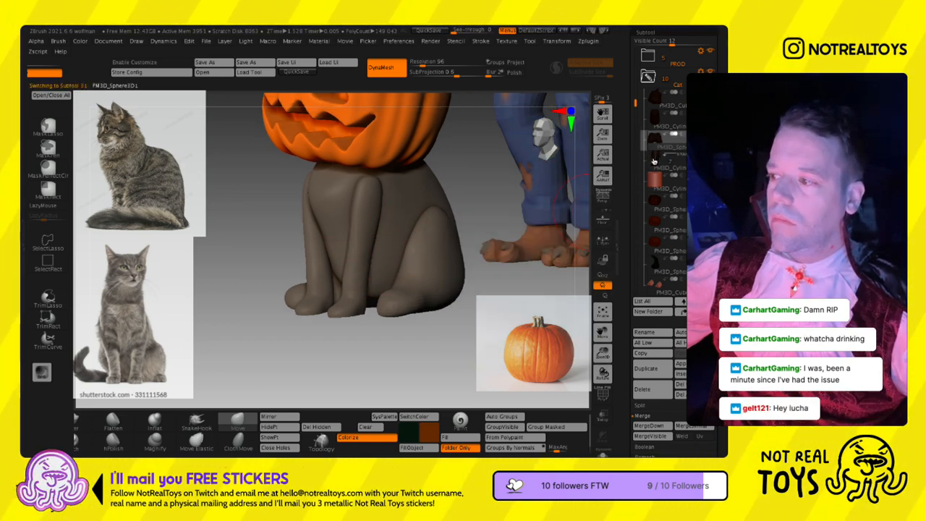
right_drag(448, 262, 402, 266)
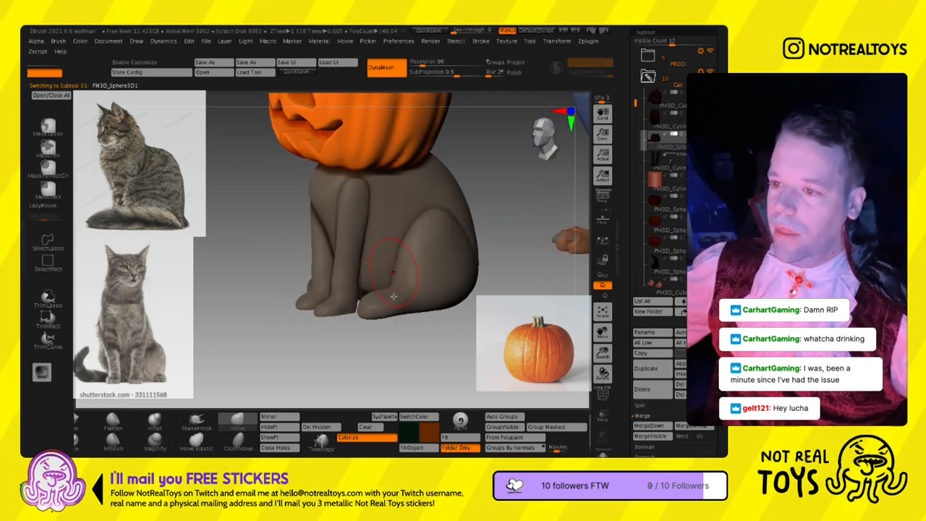
right_drag(398, 301, 406, 284)
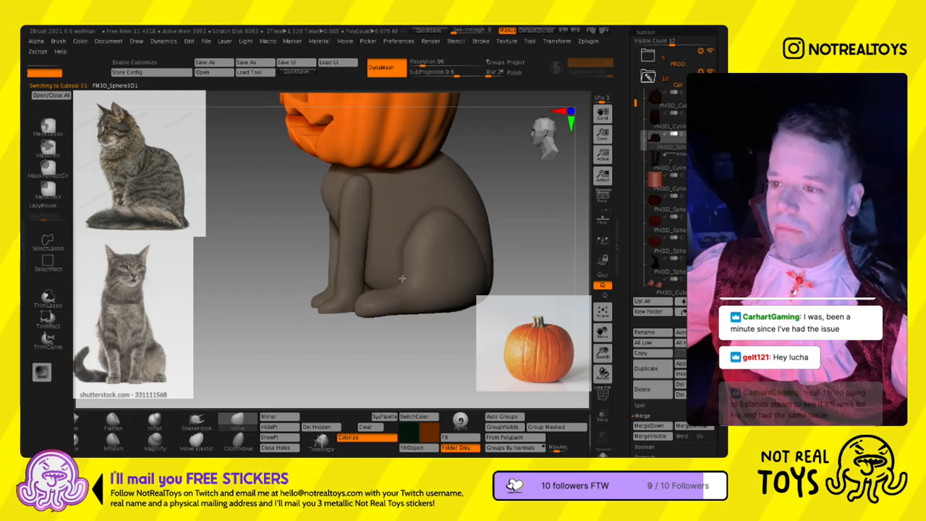
key(s)
mouse_move(410, 281)
right_down()
mouse_move(391, 284)
mouse_move(397, 280)
right_up()
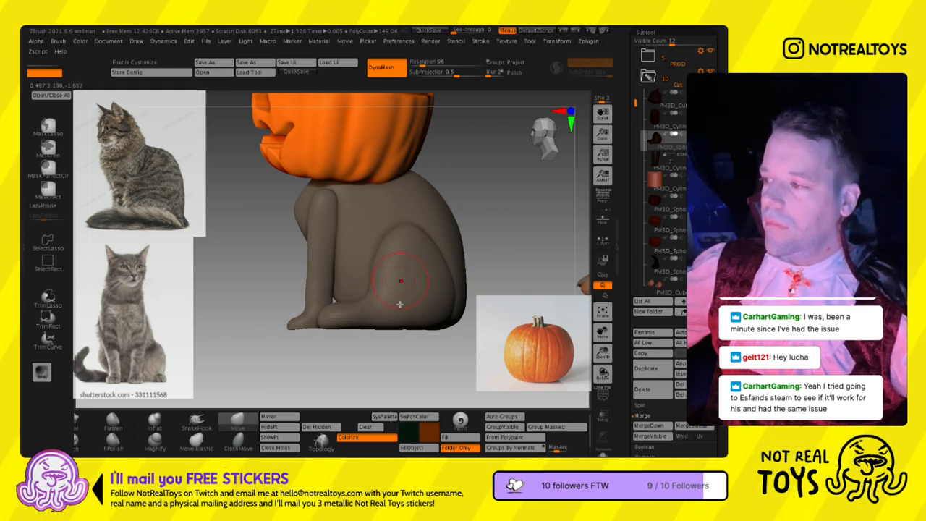
- Try to carve toe creases into the hind paw with the SK_Slash brush
ctrl+drag(388, 430, 601, 421)
click(262, 424)
ctrl+right_drag(377, 289, 379, 329)
key(s)
right_drag(353, 362, 397, 347)
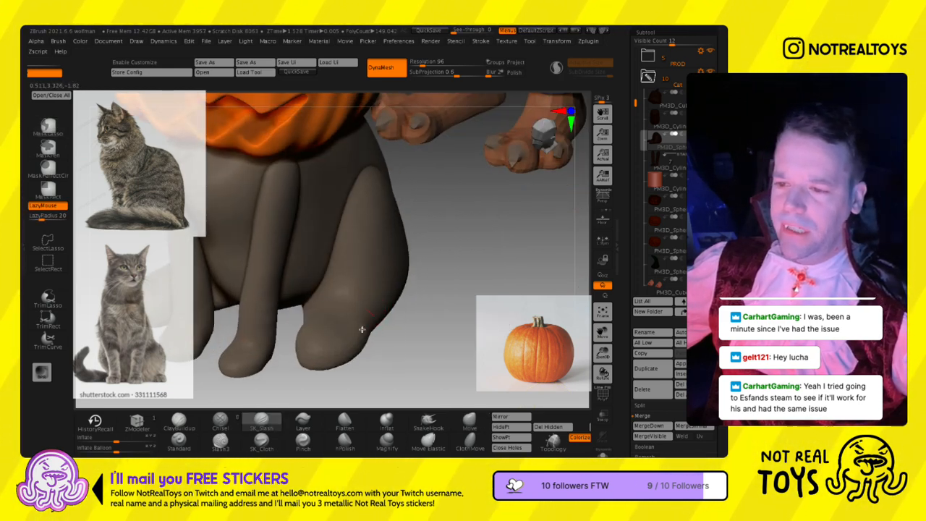
drag(366, 316, 317, 302)
key(ctrl+z)
key(space)
click(404, 327)
right_drag(381, 304, 373, 329)
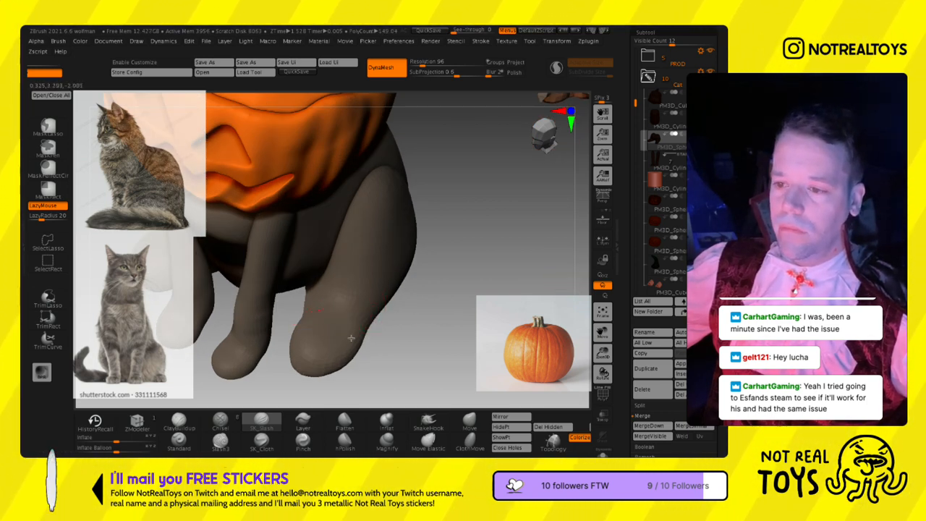
key(ctrl+z)
- Raise the hind legs' DynaMesh resolution to 344 and remesh them
click(433, 62)
ctrl+drag(463, 221, 466, 238)
key(s)
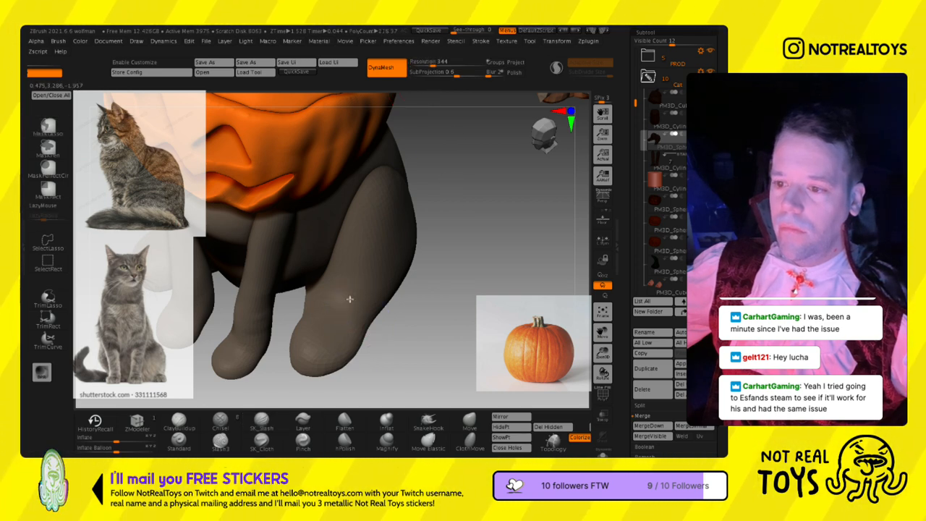
alt+click(291, 269)
alt+click(323, 307)
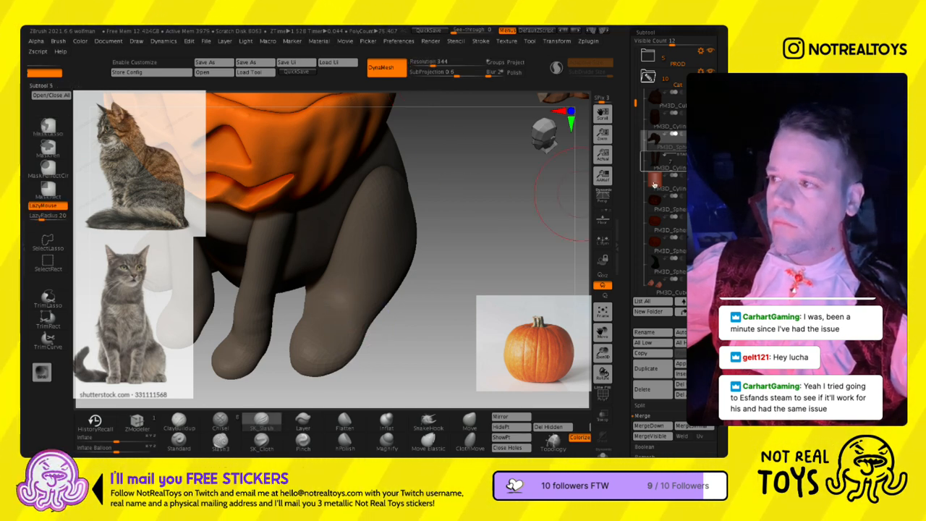
- Select the front-leg subtool, raise its DynaMesh resolution to 416 and remesh it
alt+click(258, 307)
alt+right_drag(344, 317, 348, 174)
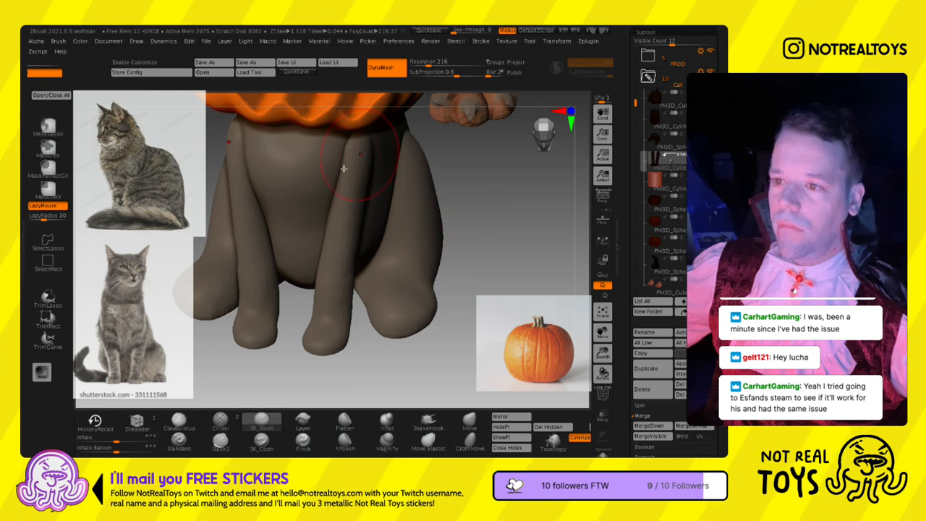
shift+drag(336, 348, 337, 346)
key(s)
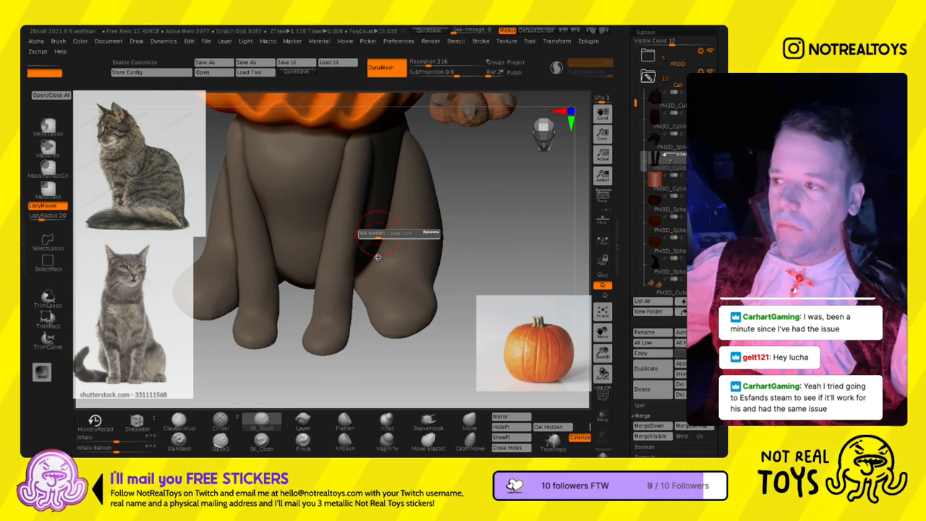
drag(397, 234, 386, 234)
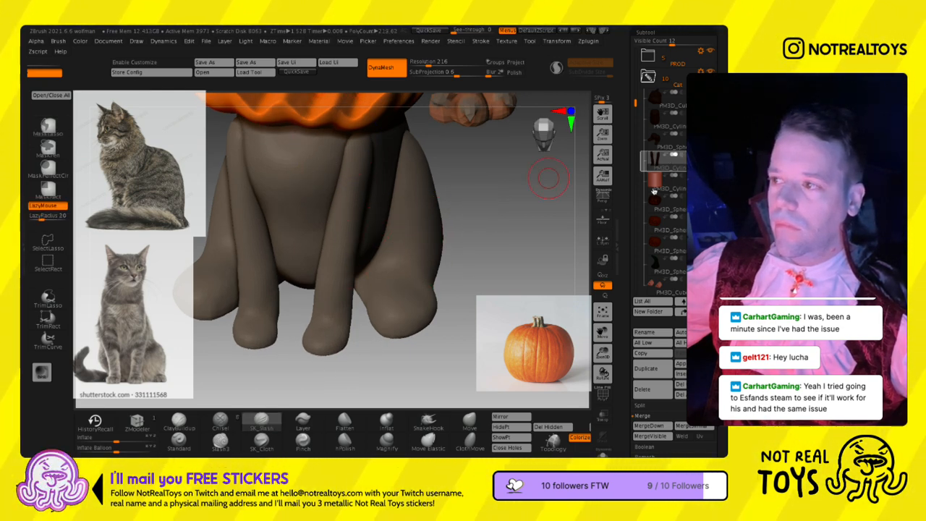
key(l)
shift+drag(350, 228, 343, 287)
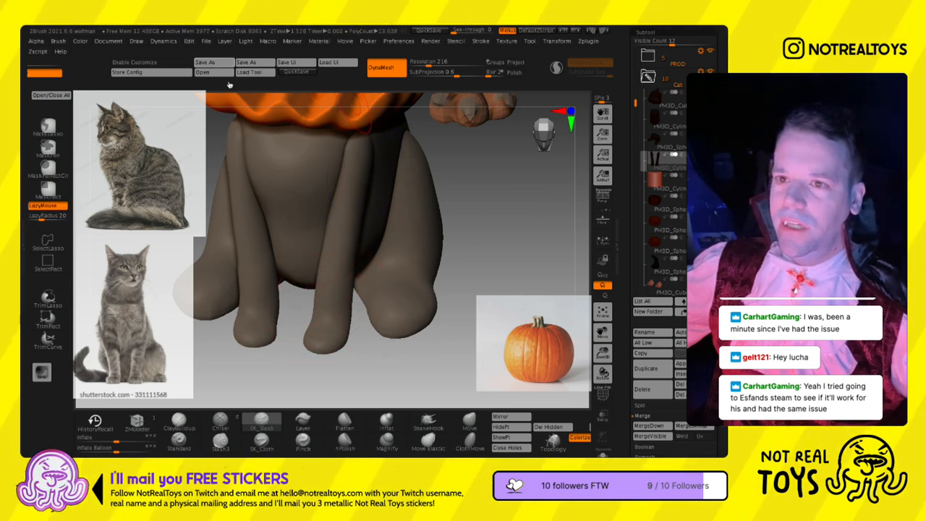
drag(428, 65, 435, 65)
ctrl+drag(451, 143, 466, 154)
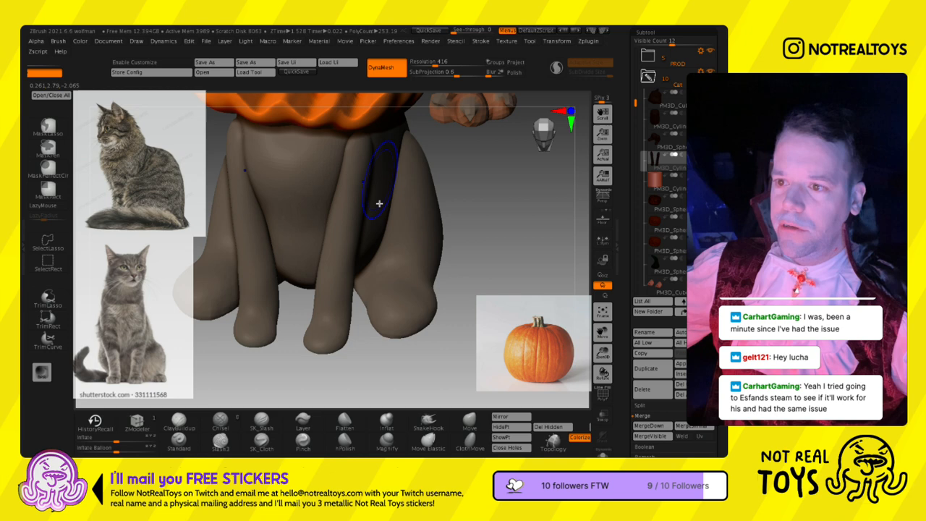
key(shift+f)
key(shift+f)
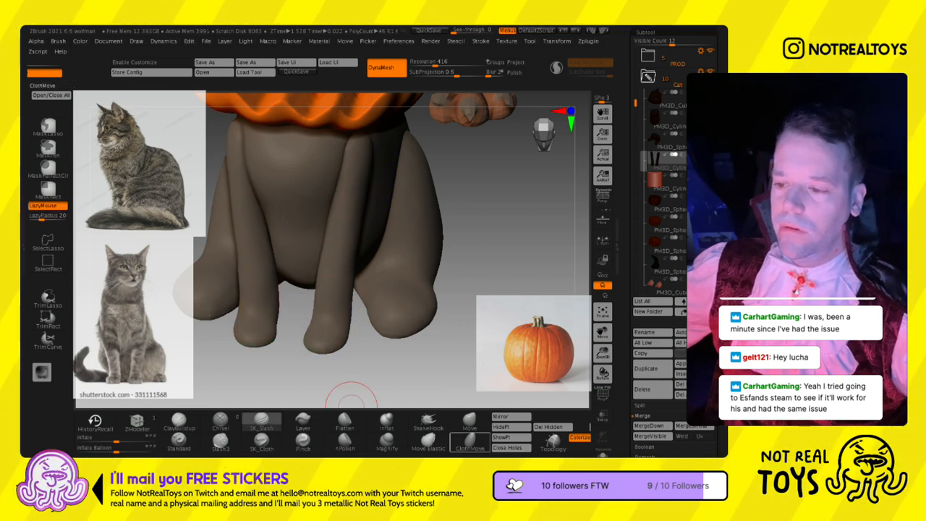
- Fill out the front paws using the Inflat brush at a draw size of about 41
drag(412, 351, 414, 391)
mouse_move(315, 318)
right_down()
mouse_move(316, 281)
mouse_move(343, 298)
mouse_move(335, 325)
right_up()
click(384, 421)
key(s)
right_drag(367, 265, 362, 290)
key(s)
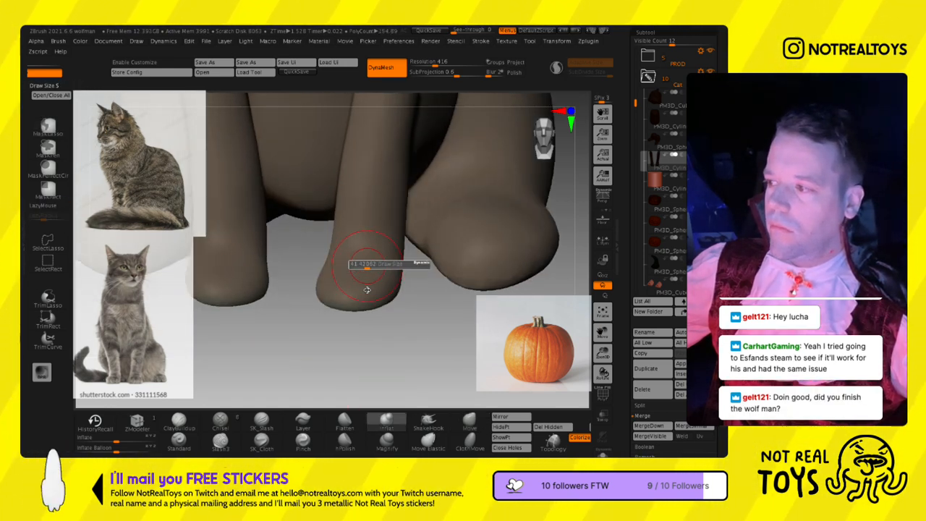
mouse_move(357, 335)
ctrl+right_down()
mouse_move(382, 199)
mouse_move(361, 320)
mouse_move(365, 246)
mouse_move(367, 270)
mouse_move(334, 272)
mouse_move(373, 273)
mouse_move(361, 231)
mouse_move(328, 232)
mouse_move(357, 241)
mouse_move(361, 265)
mouse_move(377, 268)
ctrl+right_up()
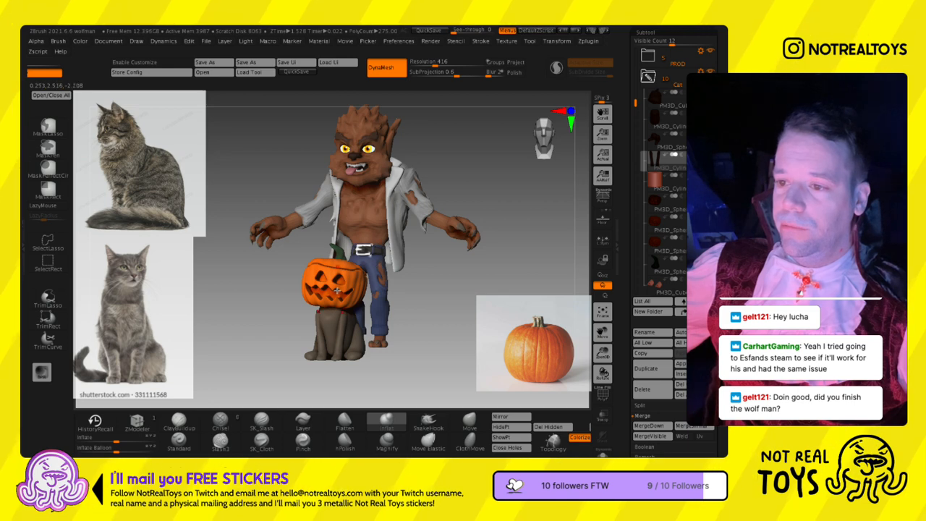
- Reshape the upper part of the cat's front legs against its body with the Move brush
right_drag(337, 289, 376, 304)
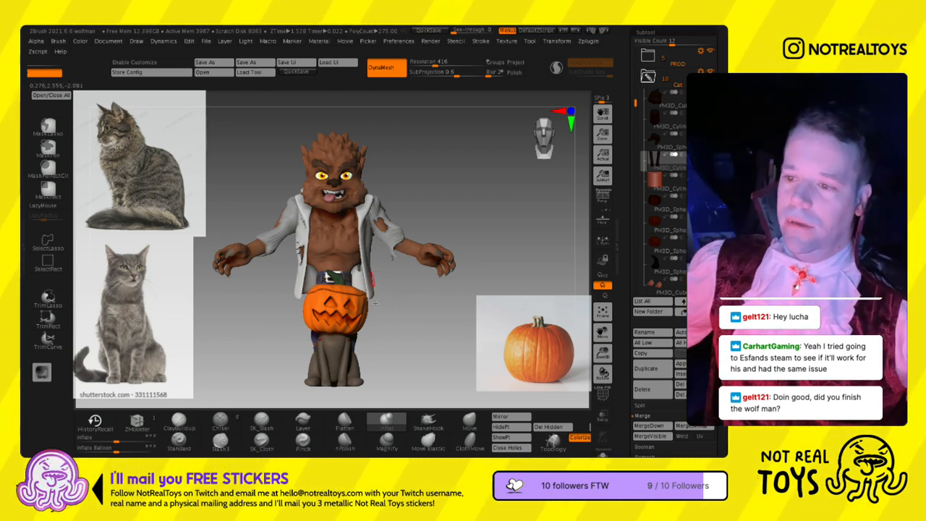
click(472, 424)
mouse_move(452, 356)
alt+mouse_down()
mouse_move(447, 268)
mouse_move(405, 329)
mouse_move(394, 380)
alt+mouse_up()
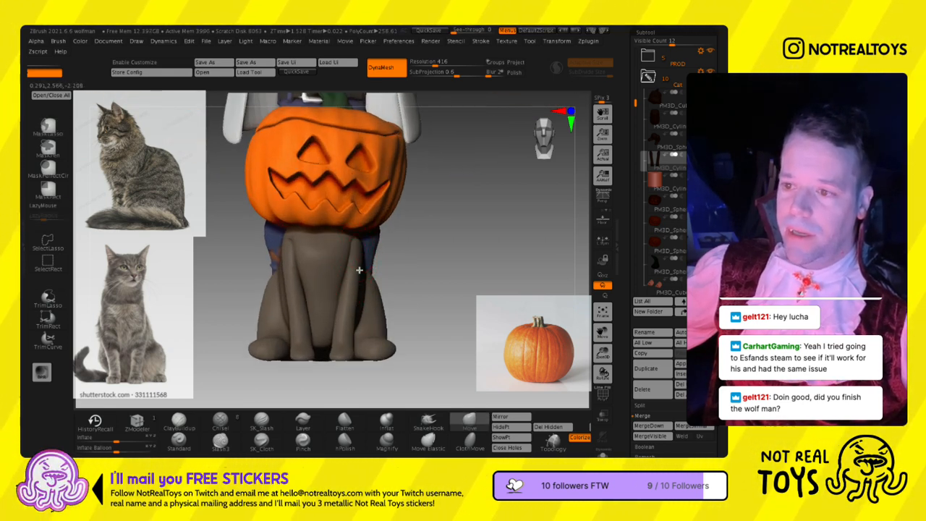
mouse_move(356, 269)
right_down()
mouse_move(337, 268)
mouse_move(356, 286)
mouse_move(344, 272)
mouse_move(367, 275)
mouse_move(345, 275)
right_up()
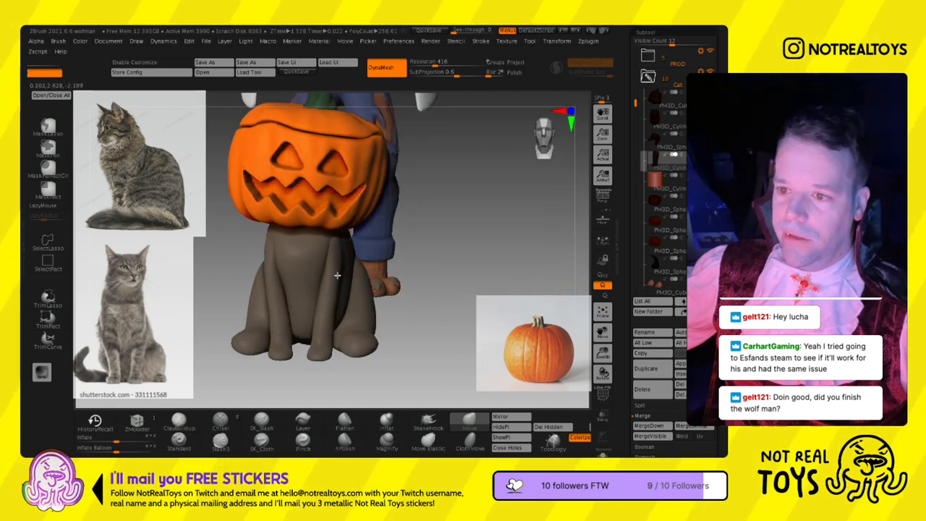
key(b)
key(m)
key(v)
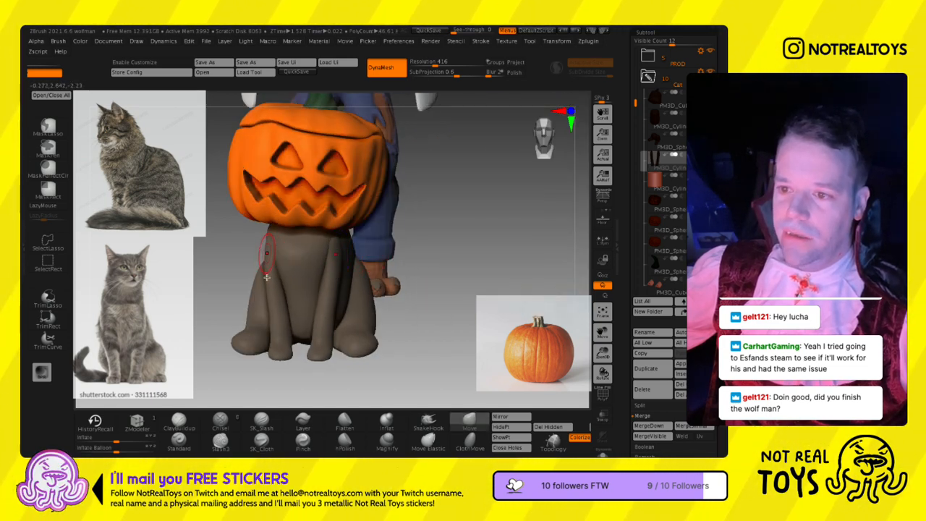
mouse_move(266, 269)
right_down()
mouse_move(250, 274)
mouse_move(261, 277)
right_up()
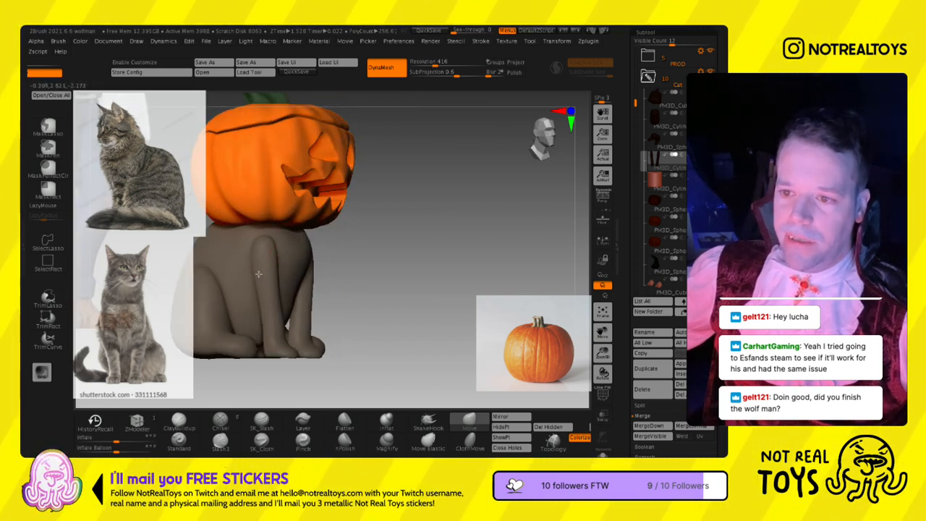
shift+right_drag(278, 272, 254, 289)
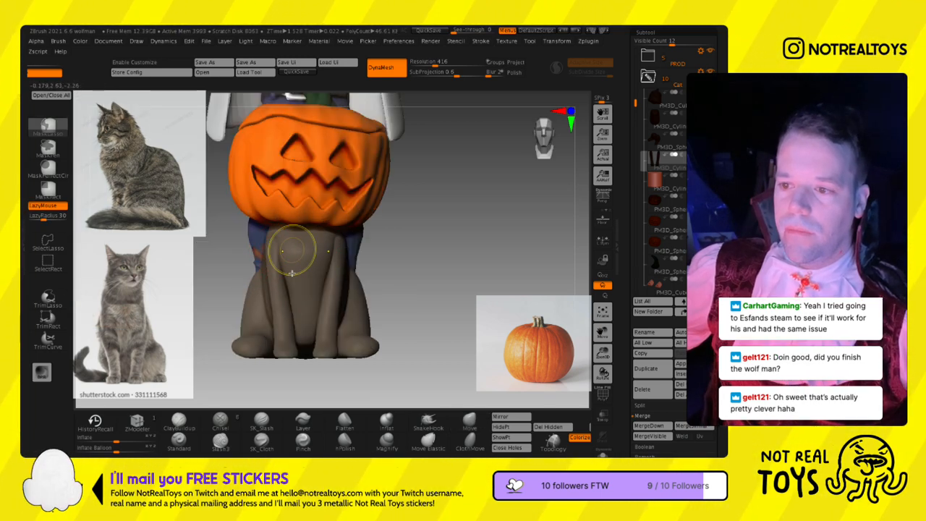
- Select the Merged_PM3D_Cylinder3D2_20 subtool in the werewolf's PROD folder
right_drag(324, 284, 344, 189)
alt+right_drag(344, 189, 323, 248)
ctrl+right_drag(327, 315, 348, 268)
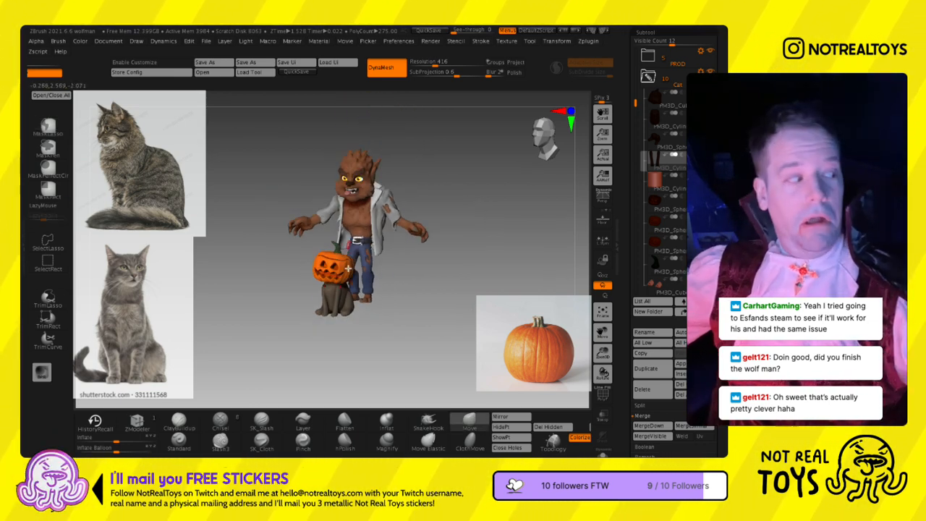
ctrl+right_drag(354, 243, 346, 280)
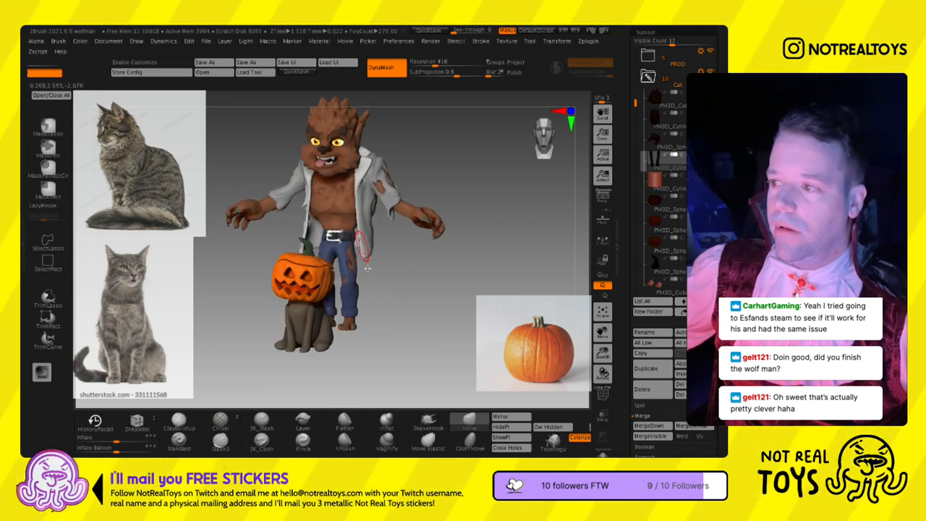
click(648, 57)
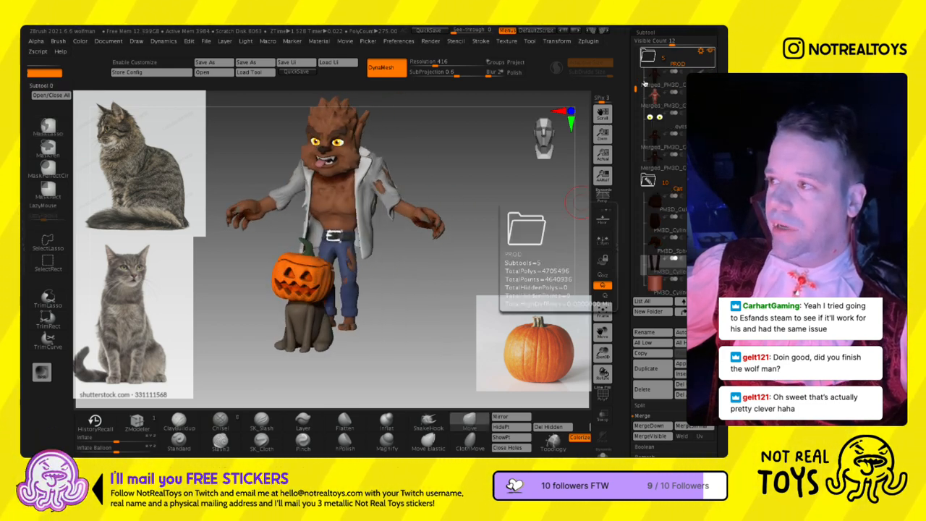
click(653, 160)
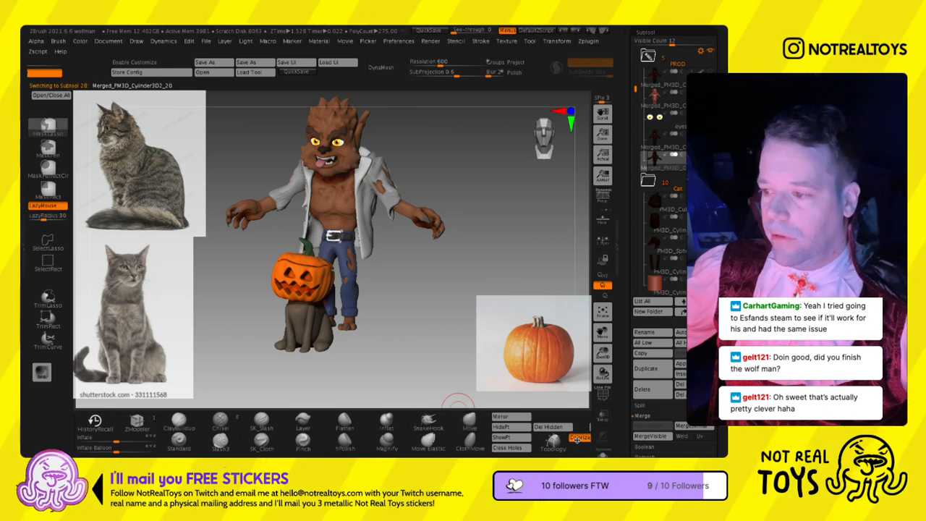
drag(577, 438, 219, 442)
ctrl+drag(405, 440, 217, 440)
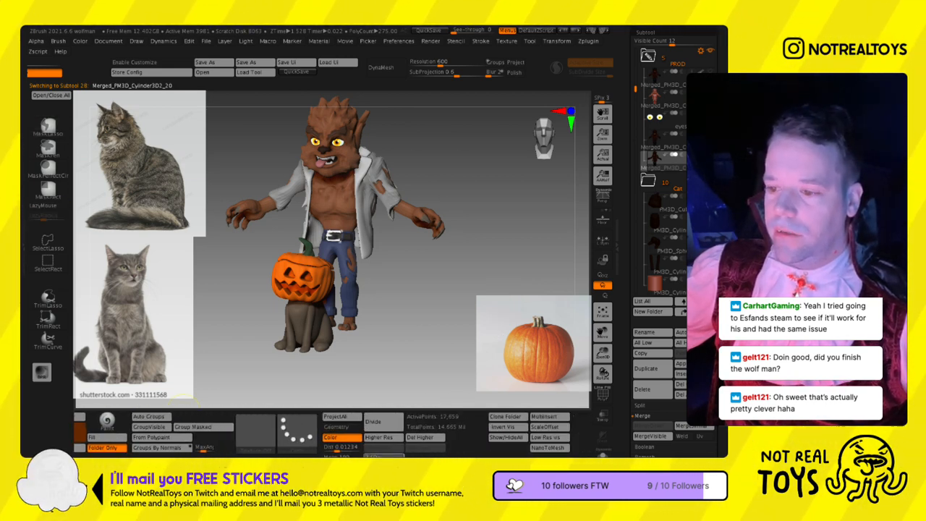
drag(384, 455, 403, 455)
- Examine the werewolf's torn jacket, belt and jeans up close and from a distance
alt+right_drag(378, 217, 376, 239)
ctrl+right_click(376, 239)
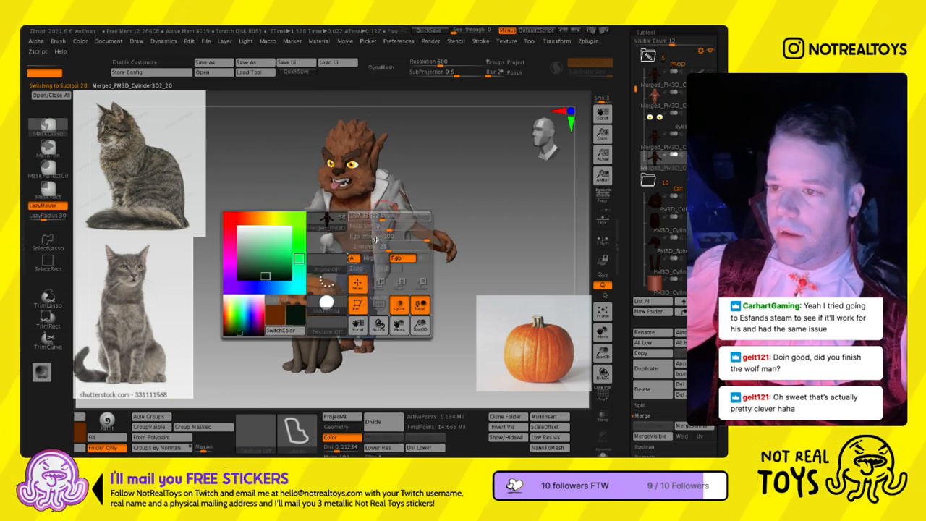
ctrl+right_drag(425, 311, 379, 377)
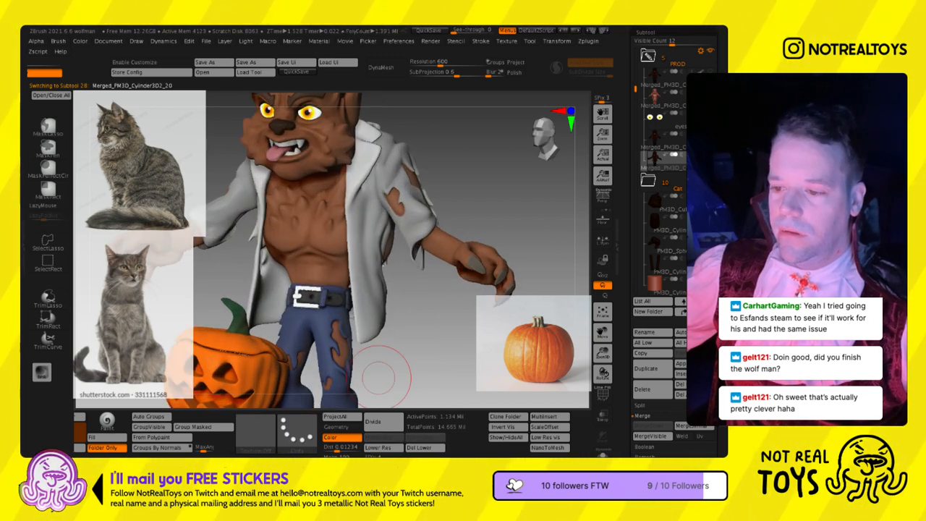
right_drag(374, 304, 433, 289)
alt+right_drag(387, 262, 237, 278)
alt+right_drag(362, 311, 355, 287)
alt+right_drag(356, 286, 357, 249)
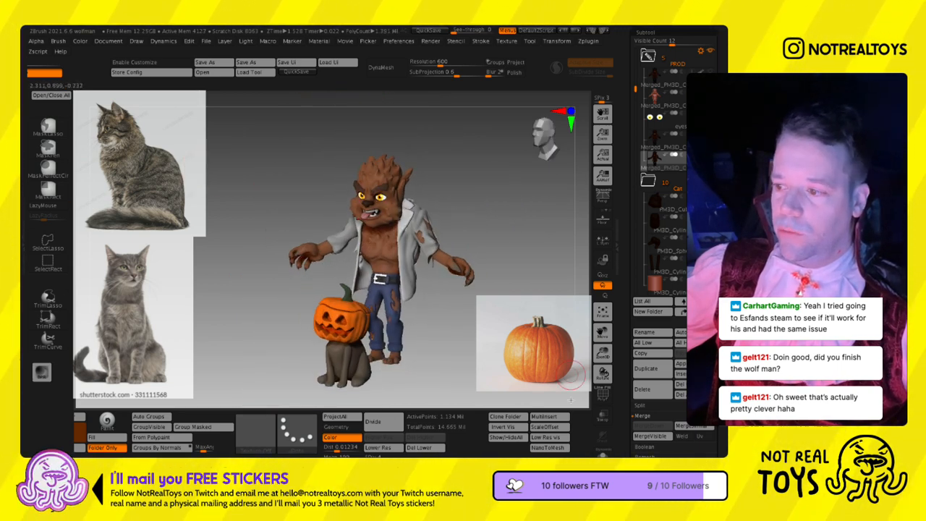
- Turn on the polygroup wireframe and inspect the werewolf's jacket in isolation, returning to the plain shaded display
click(602, 453)
key(shift+f)
mouse_move(423, 181)
ctrl+right_down()
mouse_move(426, 262)
mouse_move(362, 269)
mouse_move(427, 251)
ctrl+right_up()
right_drag(396, 300, 464, 255)
ctrl+shift+click(414, 246)
right_drag(372, 252, 444, 218)
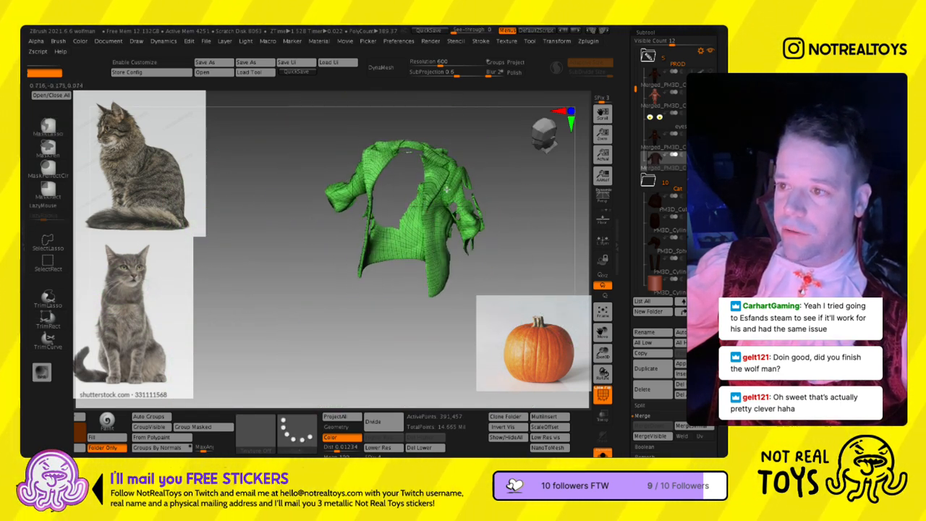
ctrl+shift+click(506, 191)
ctrl+right_drag(502, 203, 499, 177)
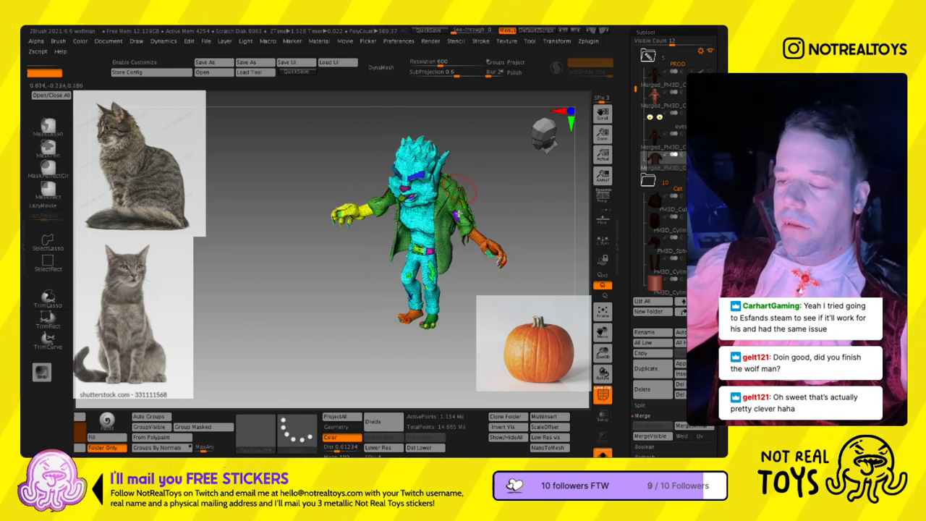
key(shift+f)
shift+right_drag(430, 229, 480, 199)
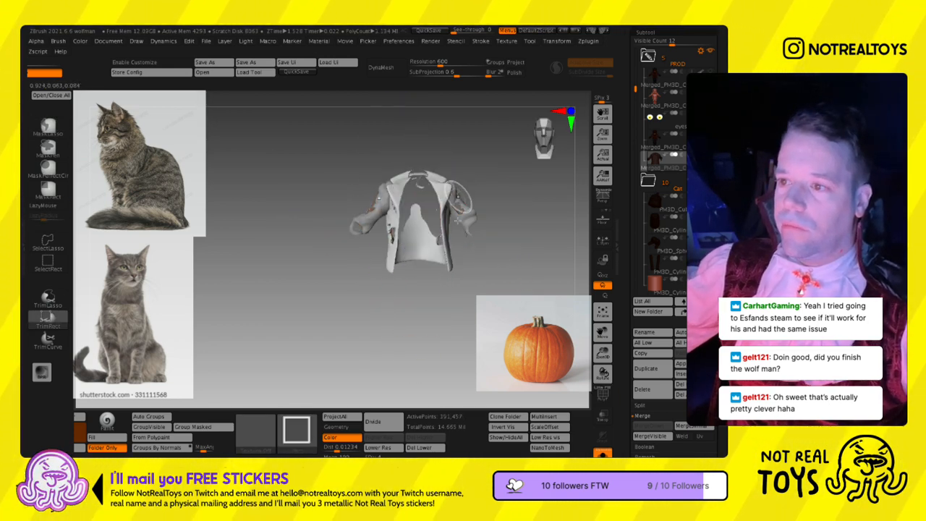
- Examine the isolated jacket and the complete werewolf figure from several angles
right_drag(412, 266, 382, 208)
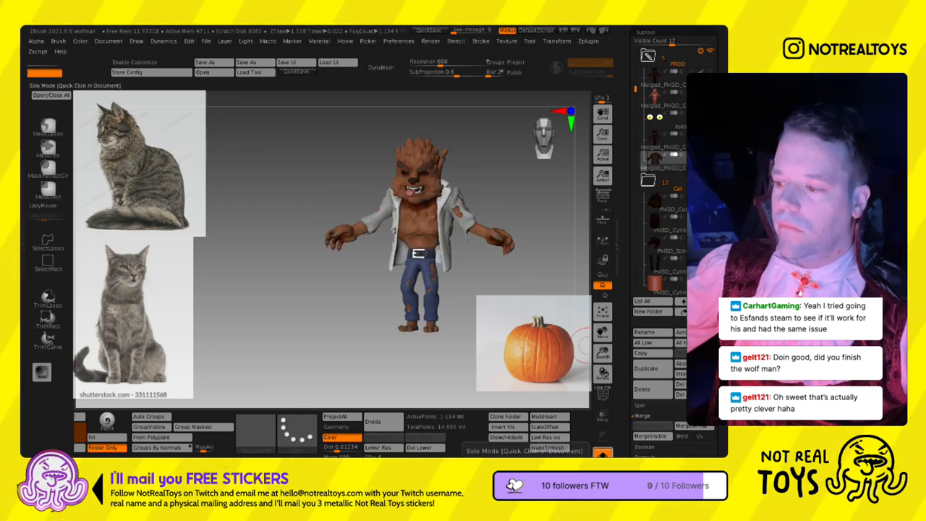
alt+right_drag(431, 262, 422, 230)
ctrl+shift+click(413, 278)
ctrl+shift+click(414, 278)
mouse_move(423, 230)
right_down()
mouse_move(404, 229)
mouse_move(429, 231)
mouse_move(414, 230)
right_up()
ctrl+shift+click(492, 191)
ctrl+right_drag(433, 288, 437, 261)
alt+right_drag(437, 261, 454, 221)
ctrl+shift+click(414, 197)
ctrl+shift+click(411, 195)
ctrl+right_drag(395, 198, 336, 218)
ctrl+shift+click(450, 193)
mouse_move(450, 192)
right_down()
mouse_move(442, 190)
mouse_move(455, 189)
right_up()
mouse_move(422, 233)
right_down()
mouse_move(347, 212)
mouse_move(402, 224)
right_up()
key(s)
mouse_move(429, 264)
alt+right_down()
mouse_move(437, 277)
mouse_move(432, 237)
mouse_move(461, 200)
alt+right_up()
- Select the cat's body subtool and check the cat beside the werewolf from the side and front
drag(634, 118, 633, 153)
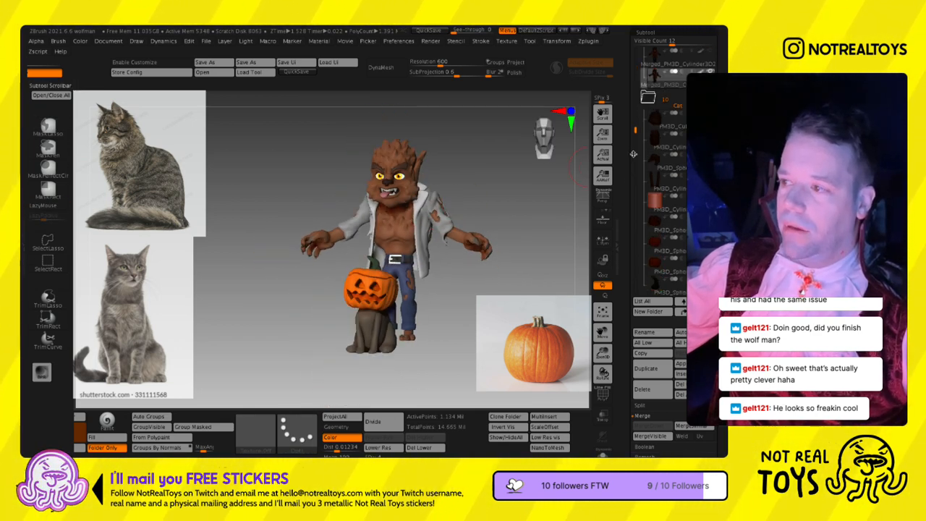
click(654, 146)
shift+right_drag(331, 307, 323, 272)
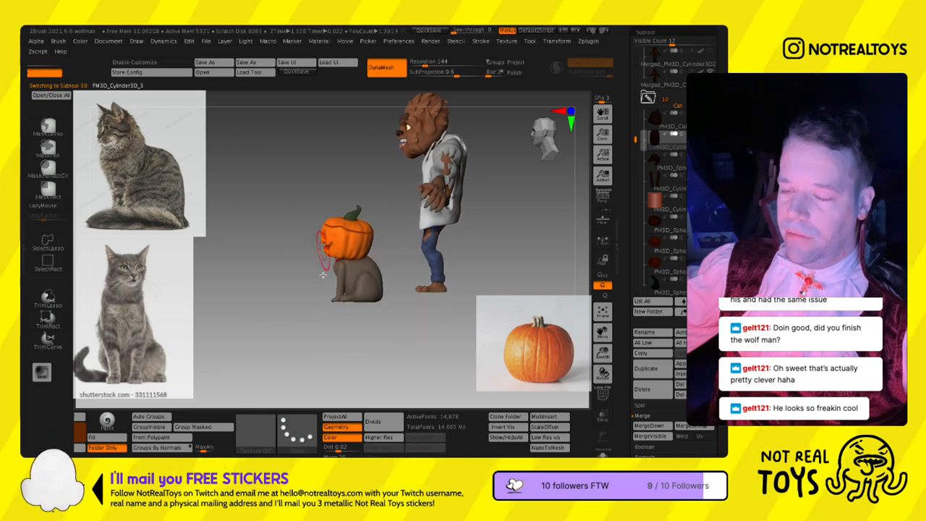
drag(221, 434, 437, 437)
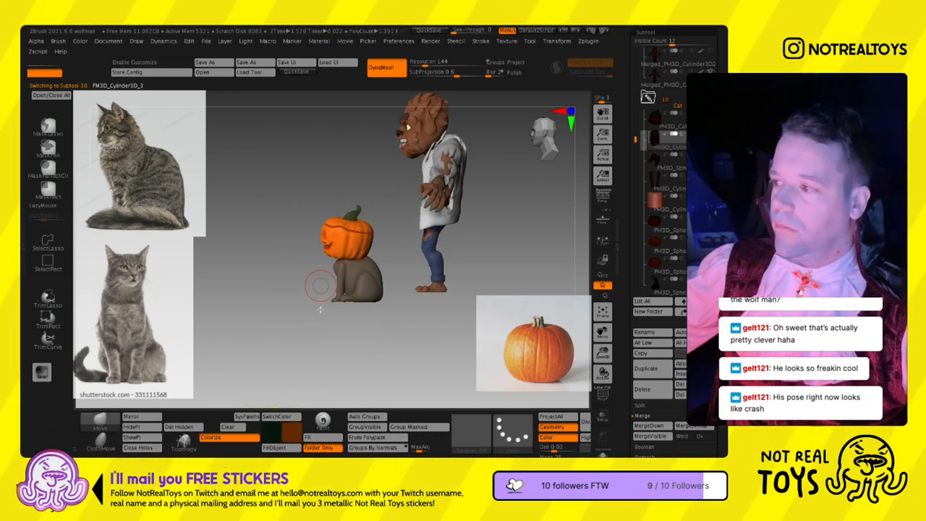
mouse_move(323, 303)
right_down()
mouse_move(349, 299)
mouse_move(339, 305)
right_up()
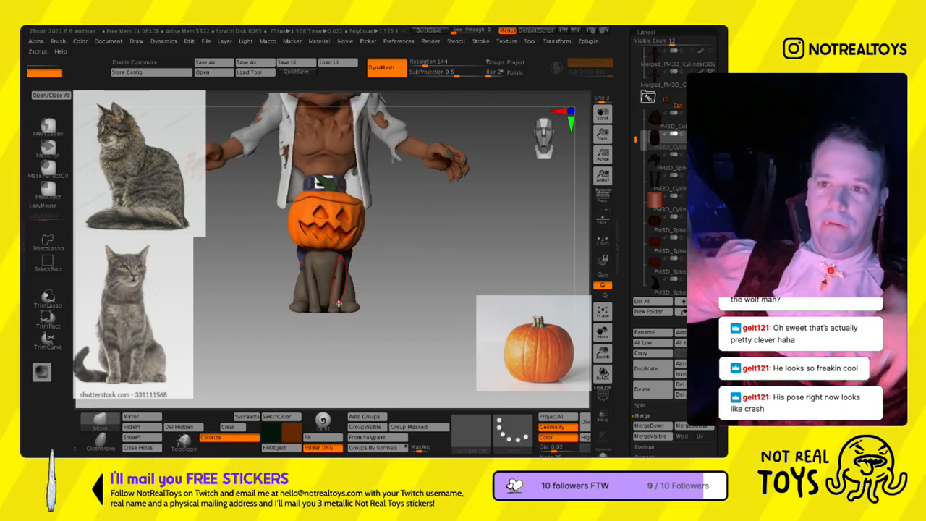
alt+right_drag(450, 212, 349, 294)
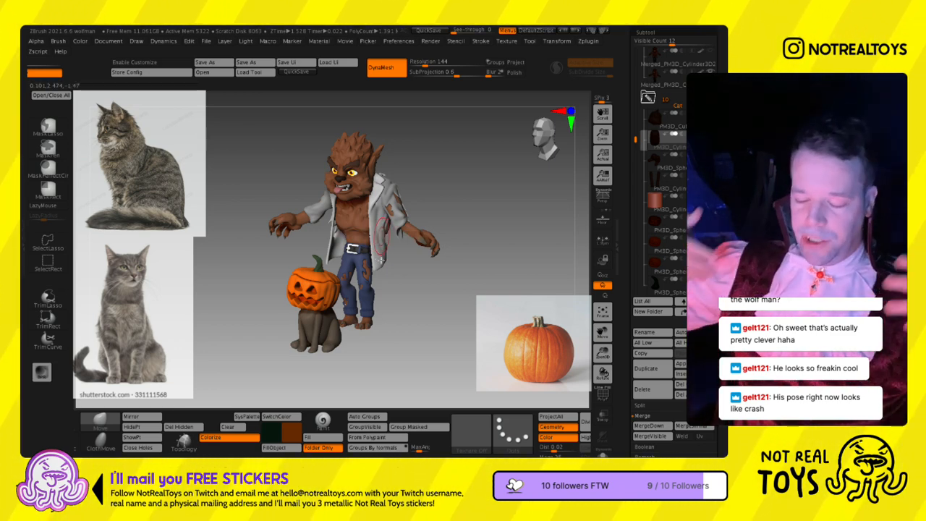
mouse_move(346, 223)
right_down()
mouse_move(383, 233)
mouse_move(391, 254)
mouse_move(344, 240)
right_up()
right_drag(394, 226, 356, 208)
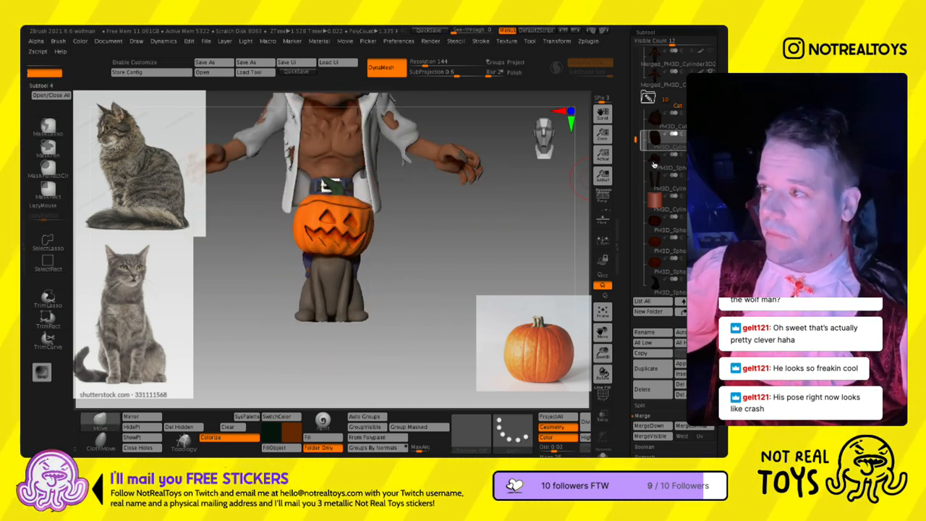
- Adjust the shape of the cat's body at a larger brush size and select the hind-leg subtool for checking
mouse_move(377, 295)
ctrl+right_down()
mouse_move(320, 274)
mouse_move(349, 278)
mouse_move(293, 298)
mouse_move(313, 324)
ctrl+right_up()
key(s)
key(s)
key(s)
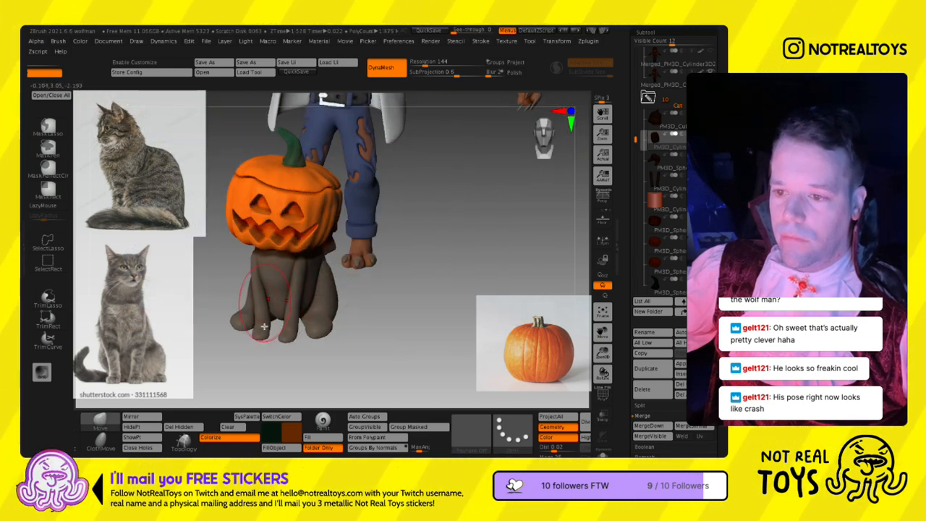
right_drag(296, 319, 292, 312)
key(s)
alt+click(291, 295)
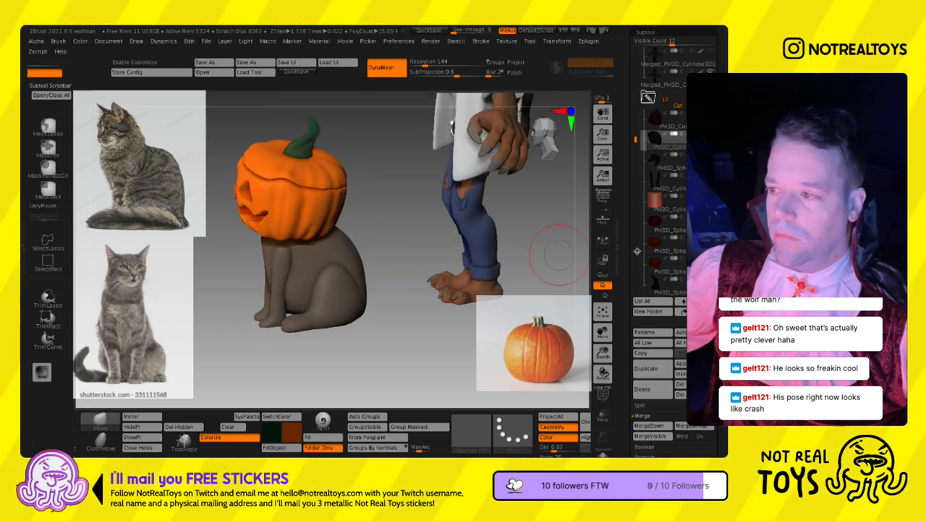
right_drag(292, 295, 327, 304)
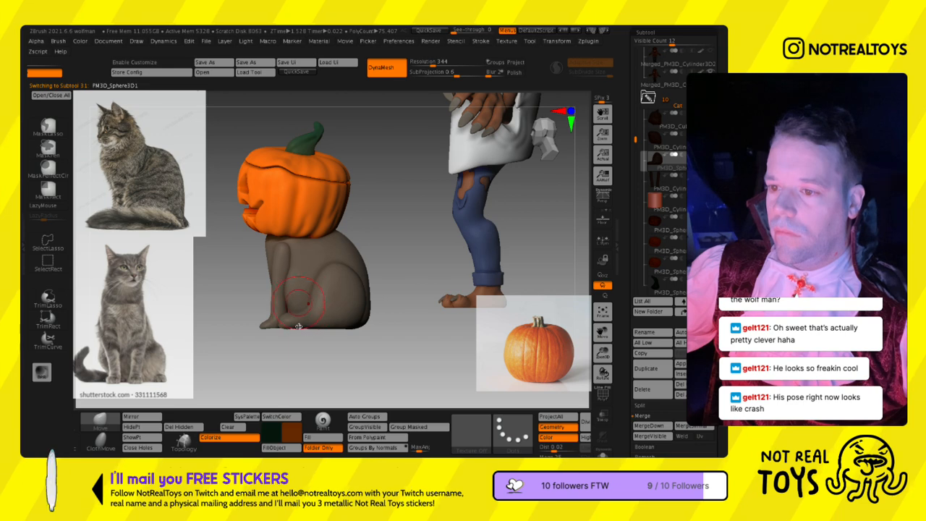
right_drag(329, 321, 343, 312)
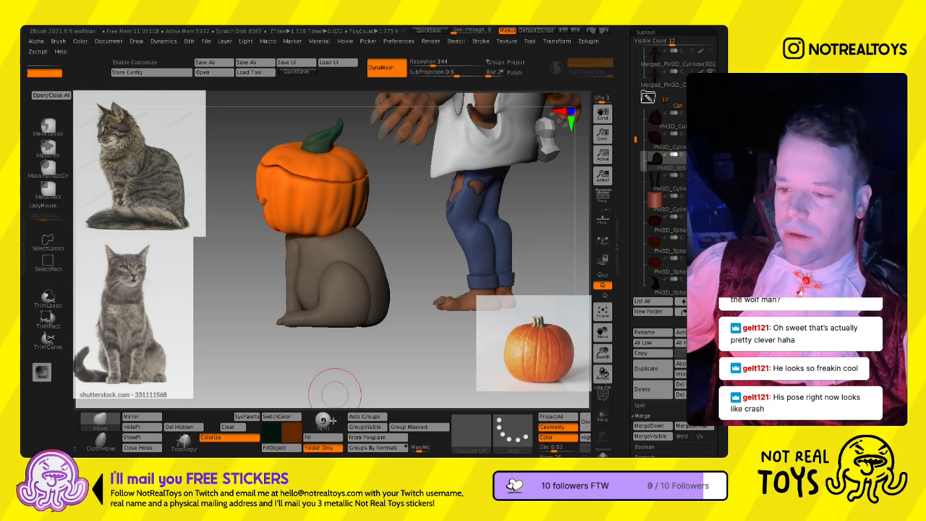
- Choose the CurveMultiTube brush and isolate the cat's body subtool in Solo mode
ctrl+drag(183, 428, 559, 428)
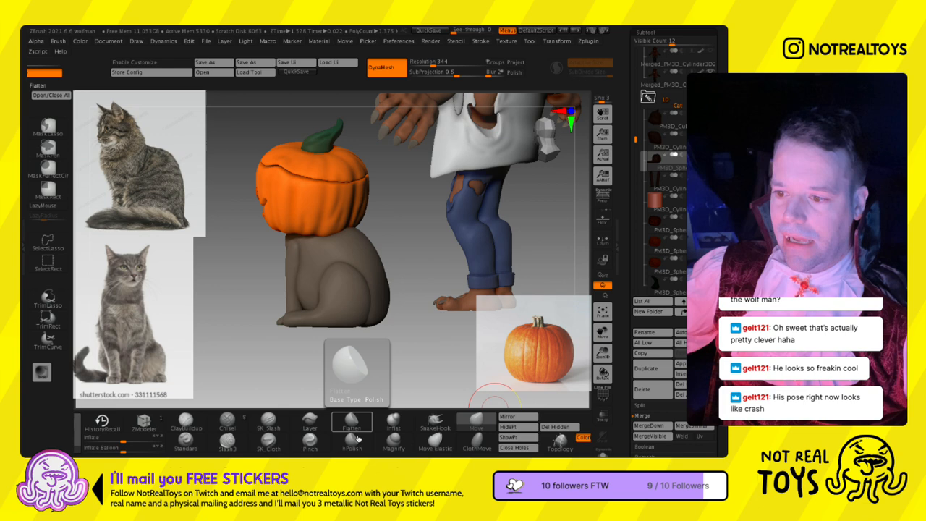
key(b)
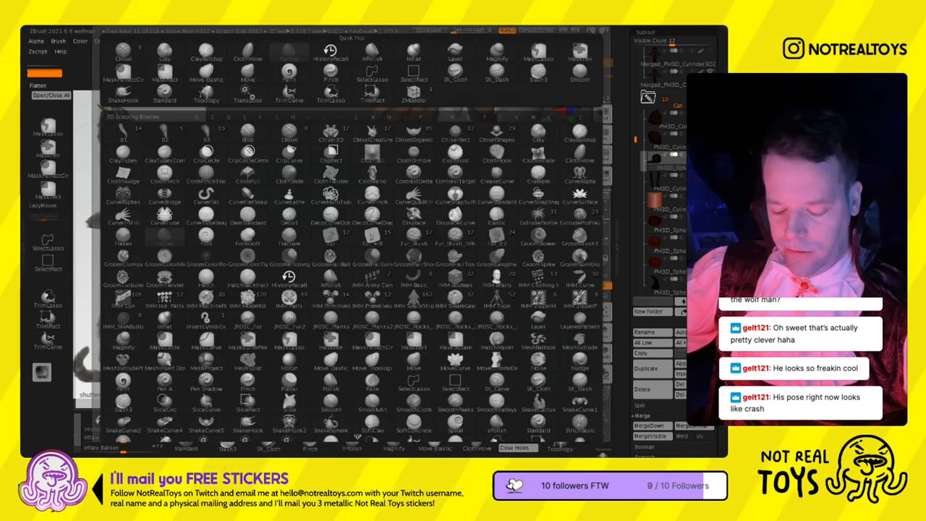
key(c)
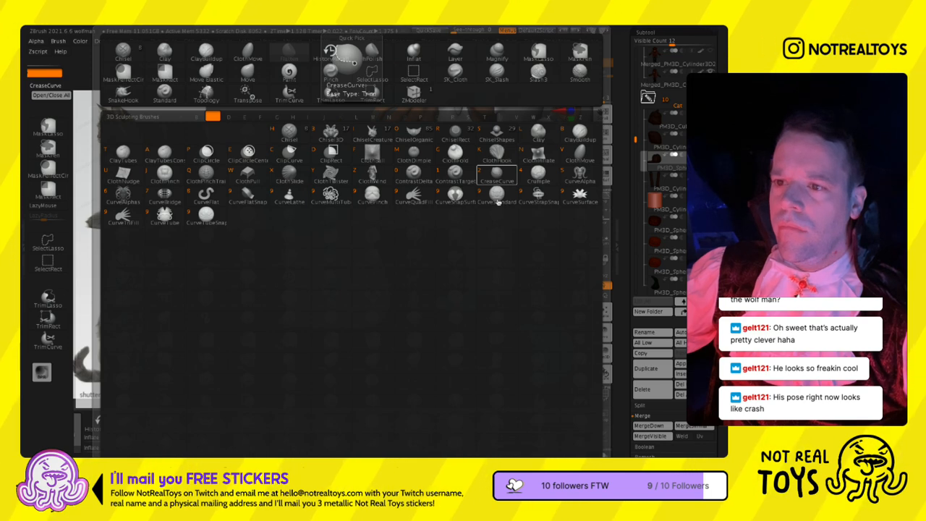
click(337, 199)
mouse_move(407, 298)
mouse_down()
mouse_move(393, 347)
mouse_move(390, 320)
mouse_move(569, 404)
mouse_up()
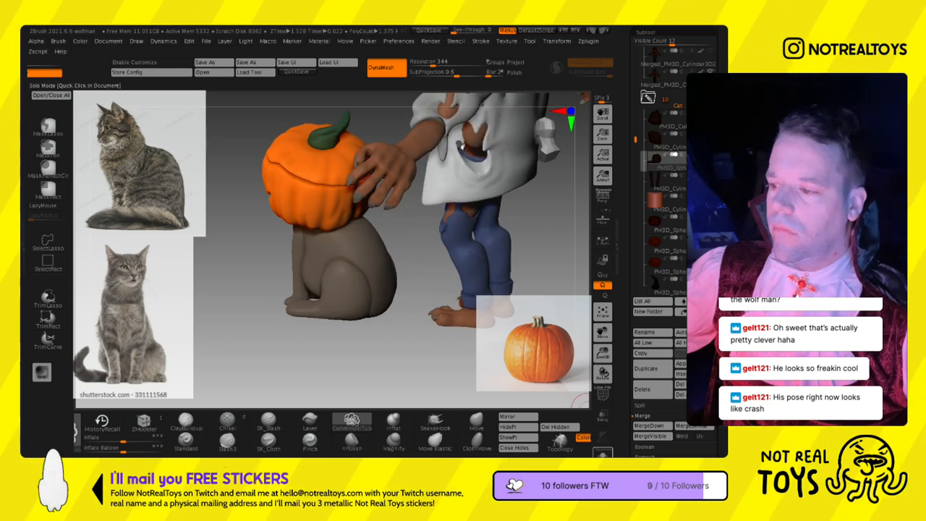
click(602, 453)
click(658, 139)
drag(407, 267, 390, 327)
drag(447, 203, 417, 182)
key(ctrl+z)
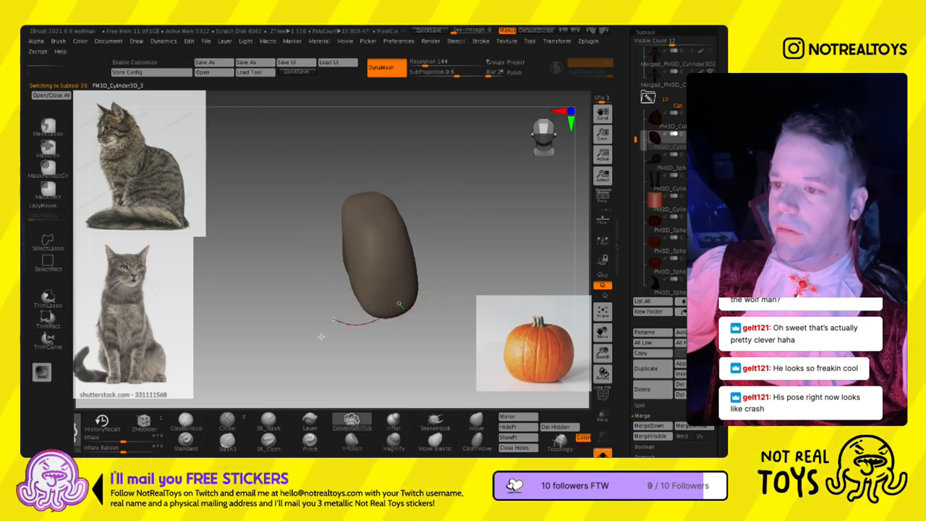
drag(297, 242, 250, 257)
key(ctrl+z)
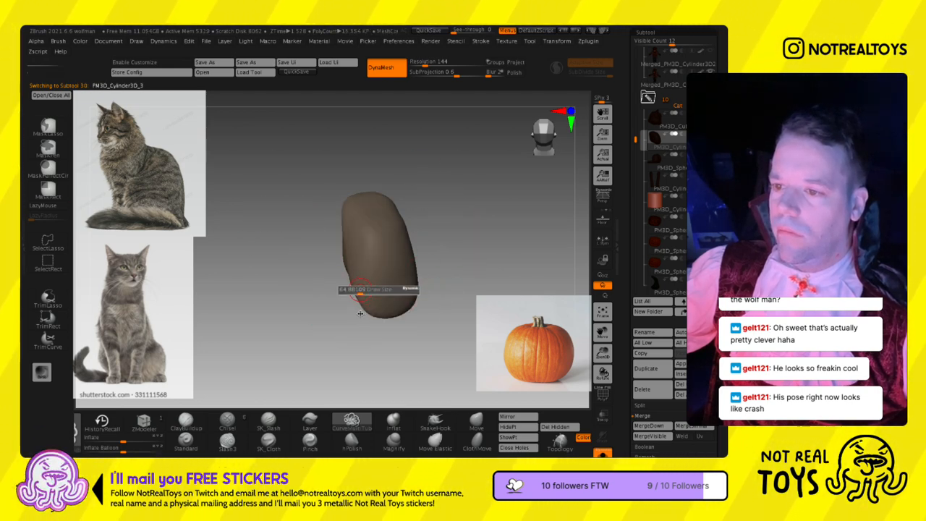
- Draw an S-shaped tail tube curving out and up from the base of the cat's body
mouse_move(316, 253)
mouse_down()
mouse_move(280, 251)
mouse_move(303, 286)
mouse_move(352, 256)
mouse_move(359, 274)
mouse_move(378, 279)
mouse_up()
alt+drag(439, 293, 388, 264)
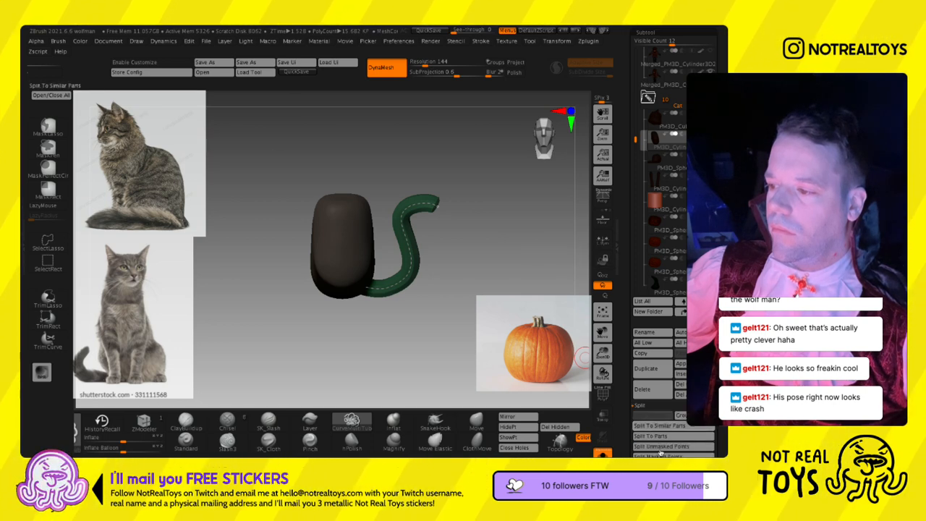
- Split the tail tube off the cat's body into its own subtool, leave Solo mode and select the tail
click(650, 437)
click(566, 455)
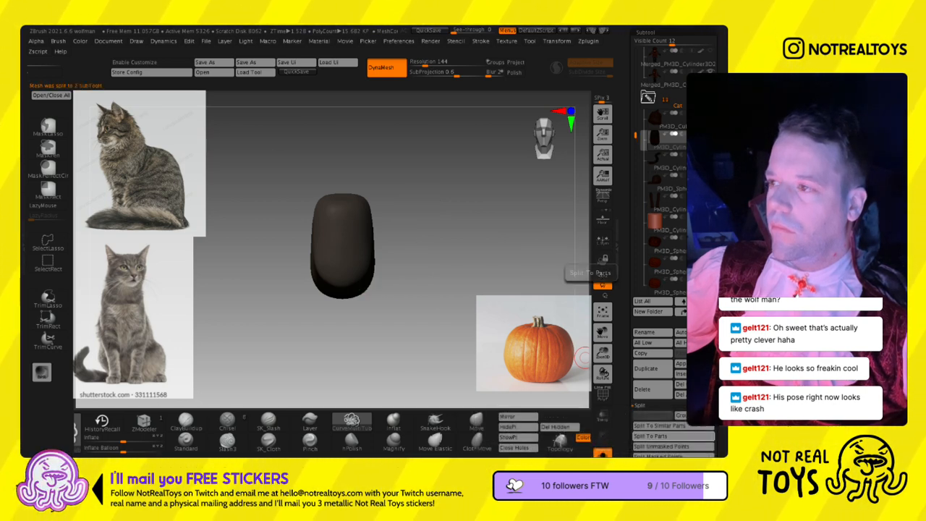
mouse_move(680, 209)
click(559, 439)
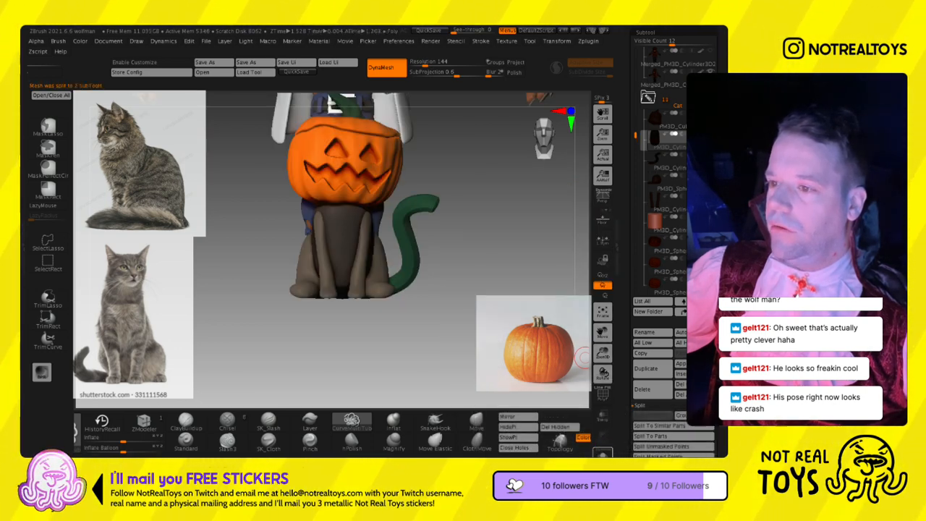
click(656, 163)
drag(573, 391, 507, 398)
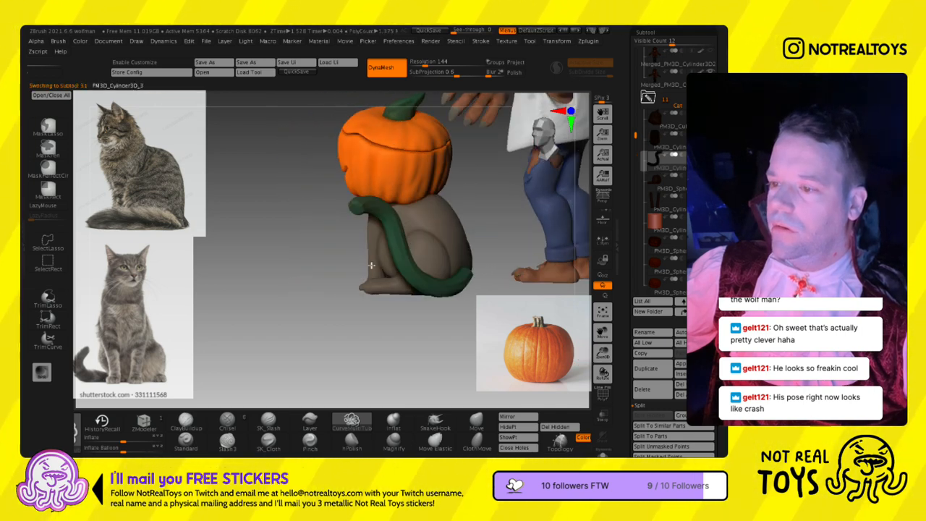
- Fill the tail with the cat body's grey-brown colour and choose the Move brush
drag(567, 443, 408, 442)
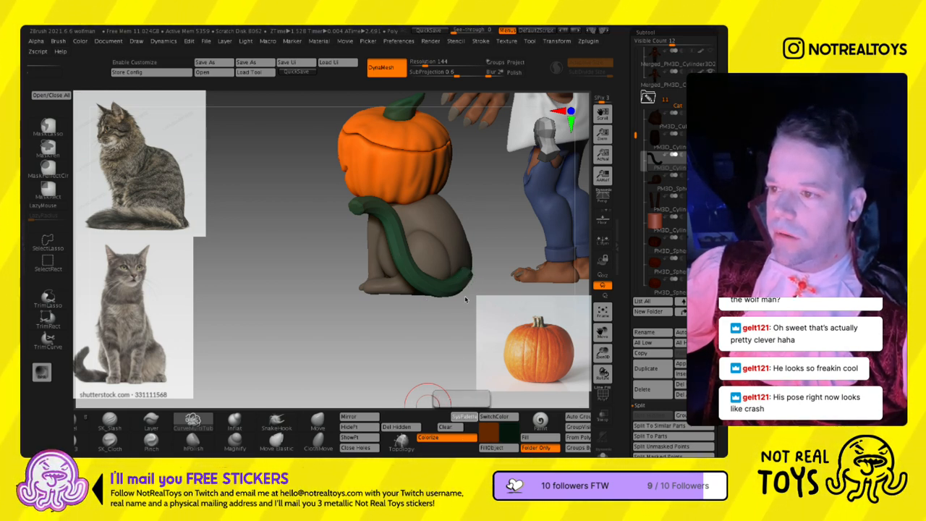
click(492, 448)
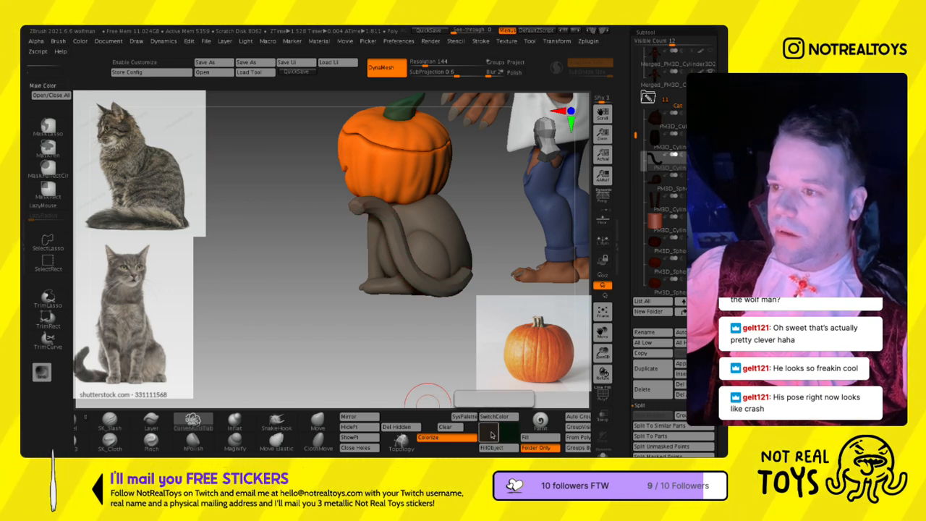
key(ctrl+z)
key(ctrl+z)
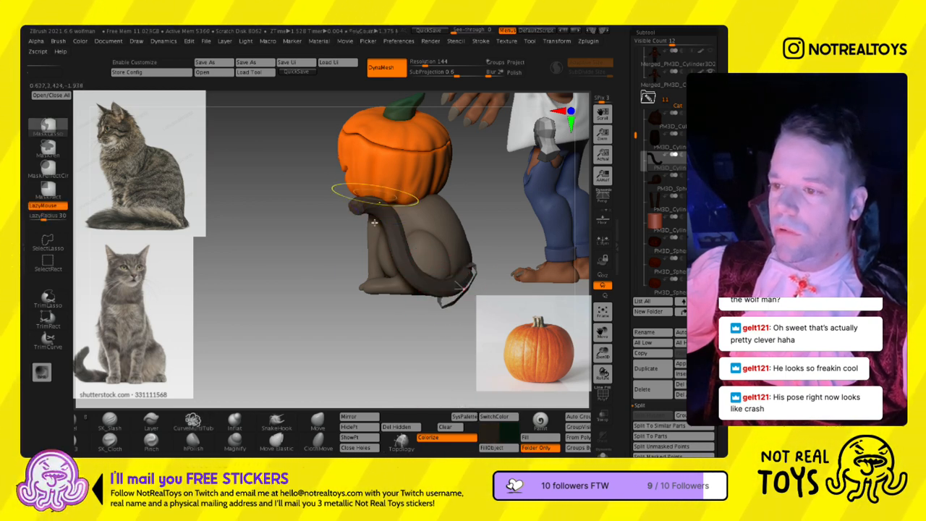
click(317, 422)
key(ctrl+z)
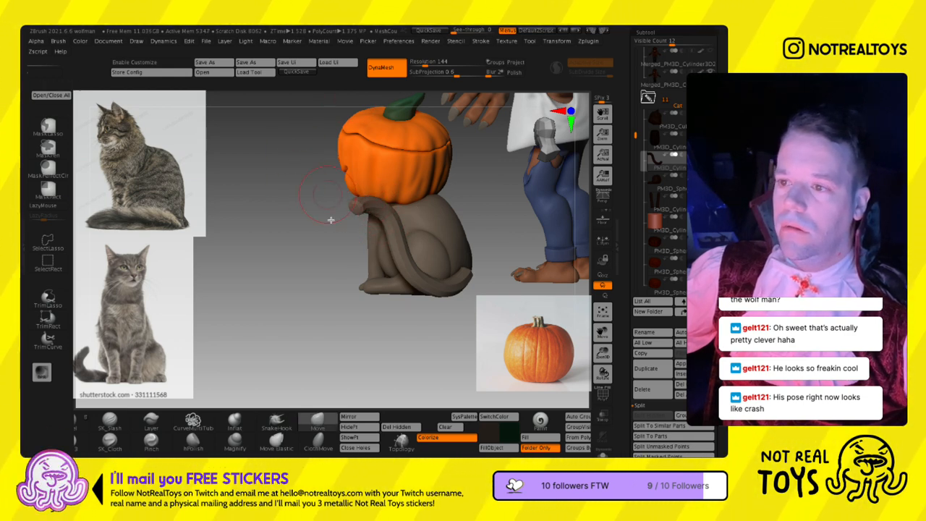
- Hide the werewolf so that only the pumpkin-headed cat stays in view
mouse_move(463, 308)
mouse_down()
mouse_move(460, 319)
mouse_move(500, 373)
mouse_move(588, 410)
mouse_up()
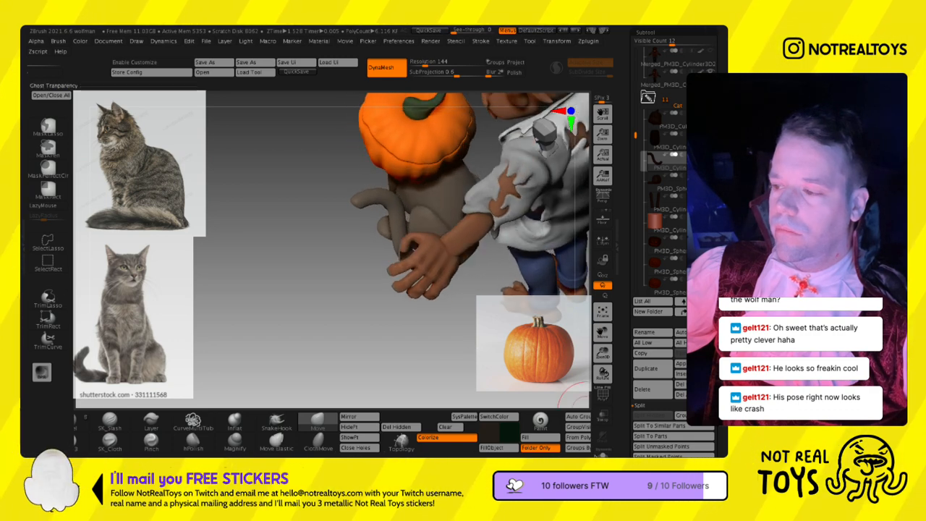
drag(628, 188, 628, 257)
drag(636, 220, 636, 135)
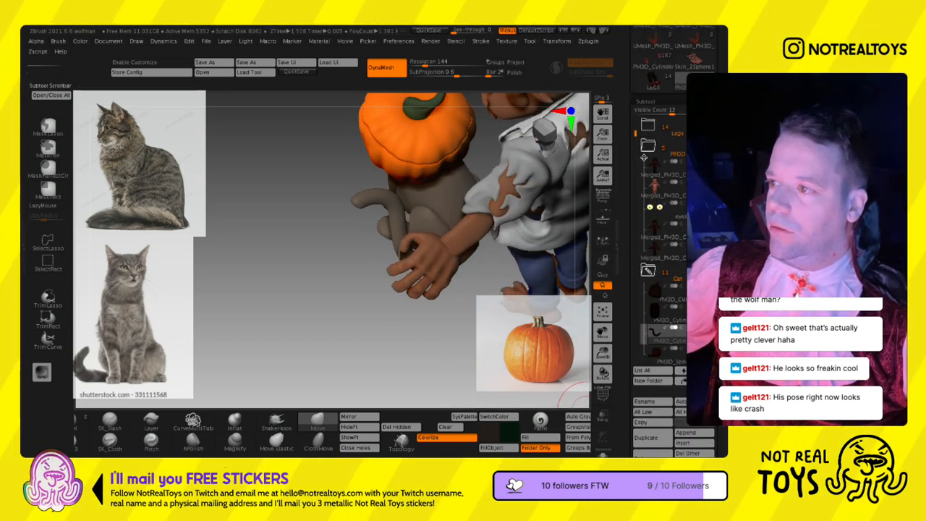
click(708, 146)
mouse_move(468, 248)
right_down()
mouse_move(438, 240)
mouse_move(366, 252)
mouse_move(349, 262)
mouse_move(351, 307)
right_up()
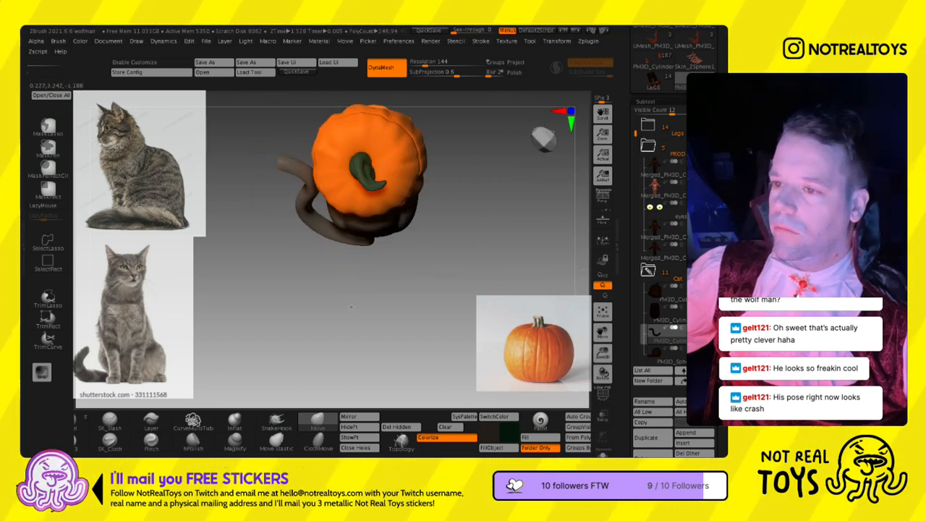
- Bend the tail around the cat's rear with the Move brush, working from above and behind
right_drag(258, 190, 262, 174)
mouse_move(243, 139)
ctrl+mouse_down()
mouse_move(215, 228)
mouse_move(336, 255)
mouse_move(284, 139)
ctrl+mouse_up()
ctrl+click(215, 183)
right_drag(345, 230, 354, 297)
key(l)
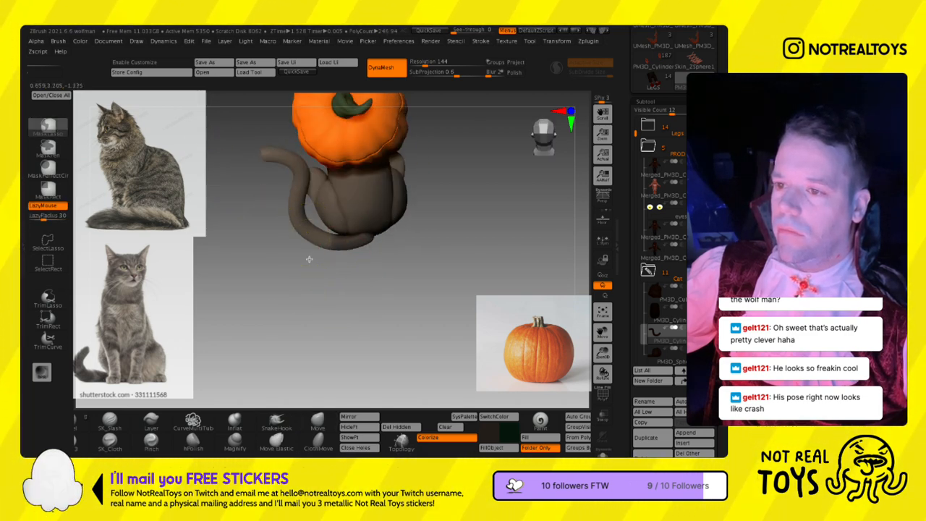
right_drag(350, 259, 316, 289)
right_click(275, 311)
ctrl+click(265, 269)
- Adjust the tail's placement against the cat's rear with the transform gizmo and check it from behind
key(w)
shift+right_drag(429, 272, 430, 261)
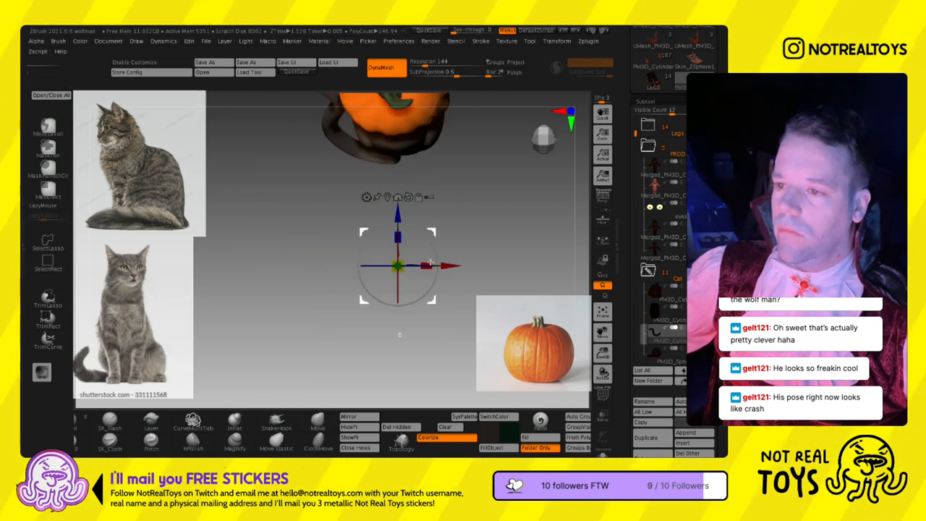
alt+drag(431, 257, 419, 146)
key(ctrl+z)
alt+right_drag(410, 218, 436, 269)
right_drag(370, 310, 383, 326)
alt+right_drag(389, 376, 355, 190)
right_drag(449, 238, 477, 233)
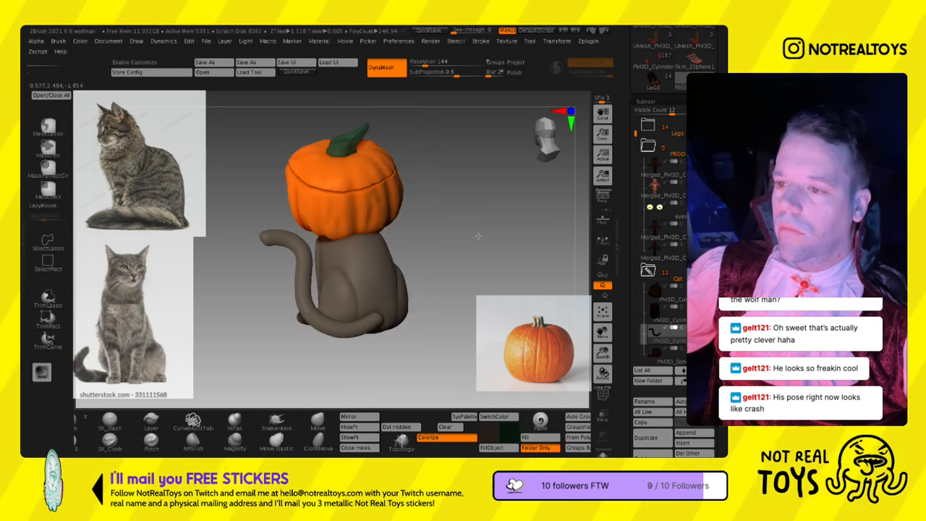
- Refine the tail's lower curve where it wraps around the base of the cat's body
key(l)
mouse_move(303, 359)
ctrl+mouse_down()
mouse_move(316, 279)
mouse_move(407, 347)
ctrl+mouse_up()
ctrl+click(333, 328)
right_drag(415, 272, 436, 299)
ctrl+click(453, 250)
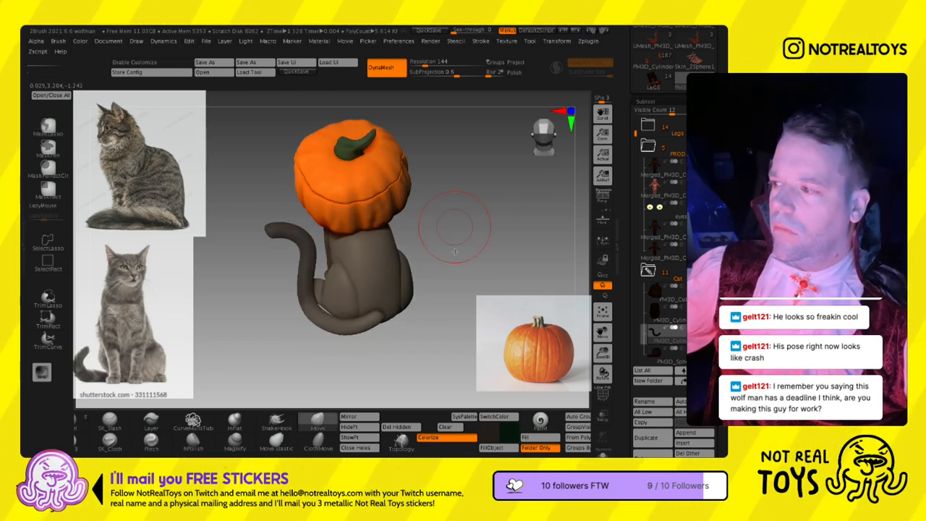
drag(445, 258, 384, 312)
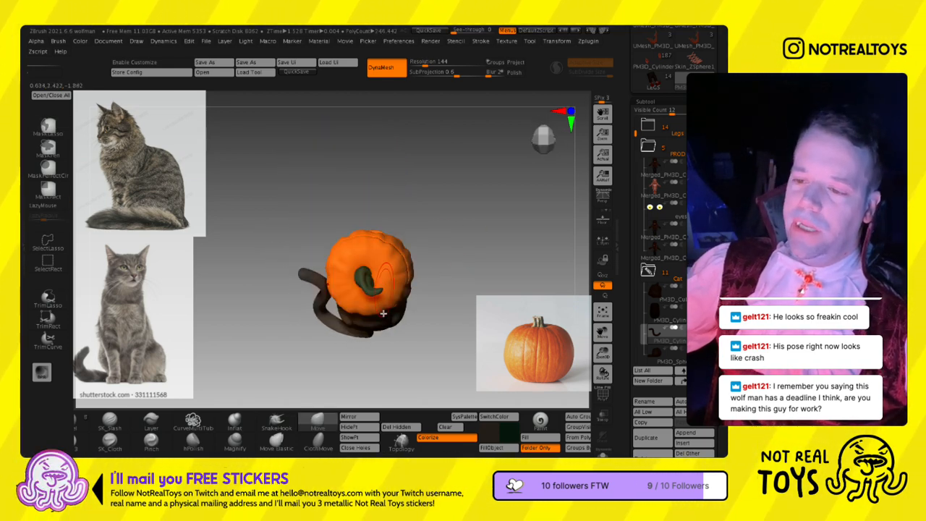
- Shift the tail closer to the cat's body with the gizmo and smooth its outer bend with the Move brush
key(w)
alt+drag(377, 314, 358, 295)
drag(355, 333, 358, 322)
key(q)
mouse_move(428, 327)
mouse_down()
mouse_move(438, 281)
mouse_move(446, 291)
mouse_up()
alt+drag(444, 291, 457, 230)
drag(457, 230, 437, 225)
drag(311, 284, 309, 283)
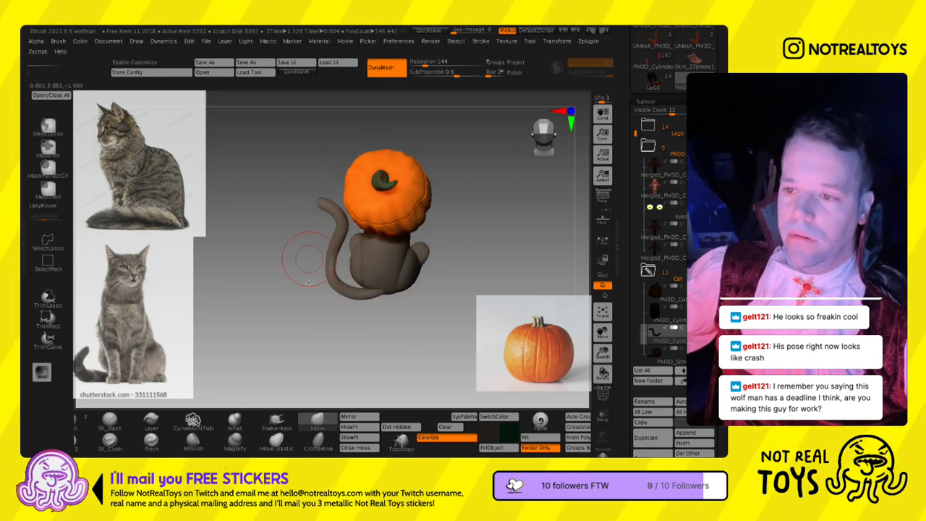
- Thicken the lower part of the tail with the Inflat brush, working from several sides
click(233, 421)
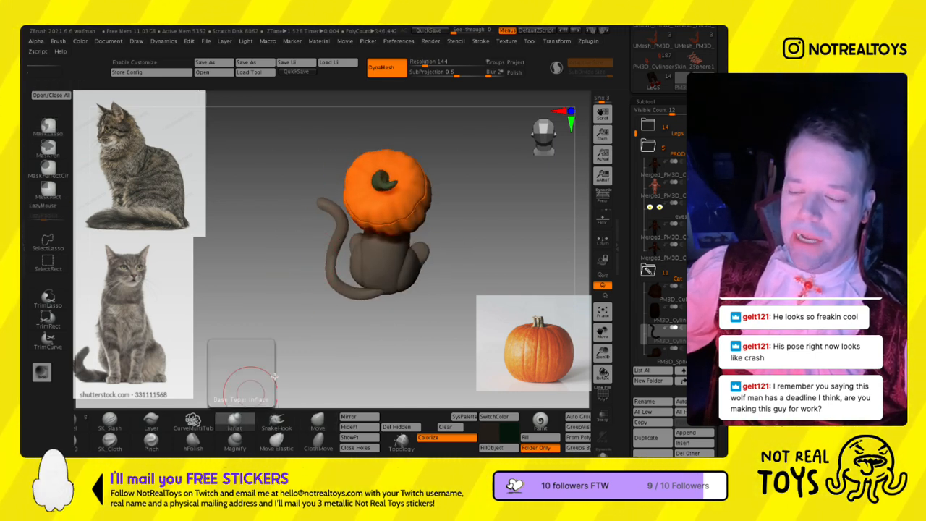
key(ctrl+z)
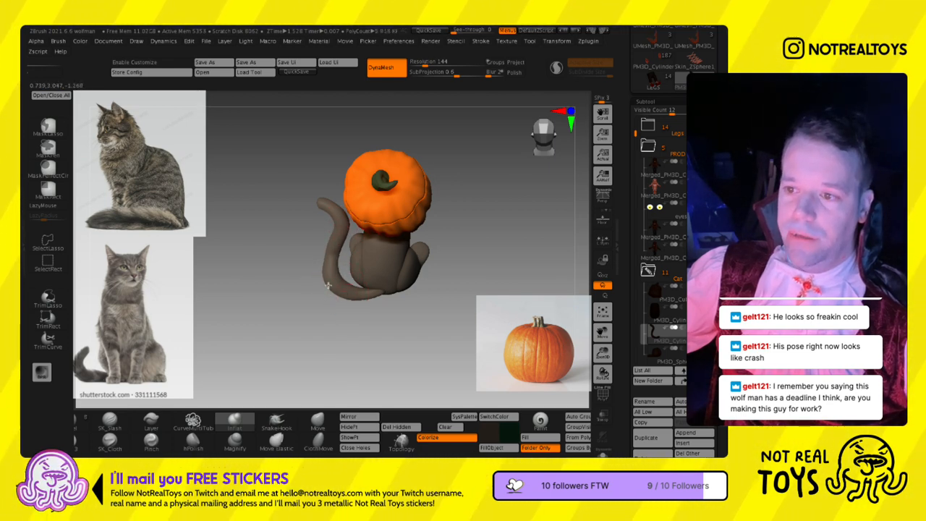
drag(307, 272, 321, 266)
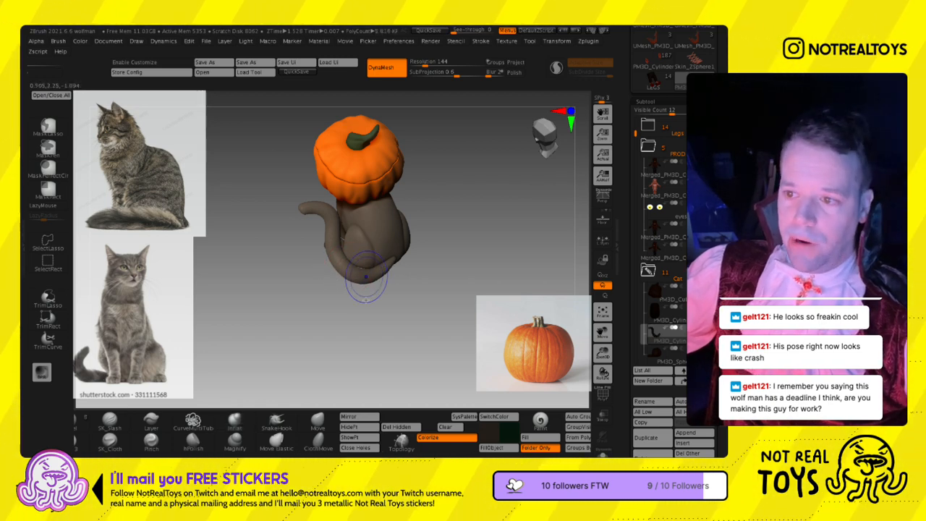
key(s)
drag(383, 281, 424, 225)
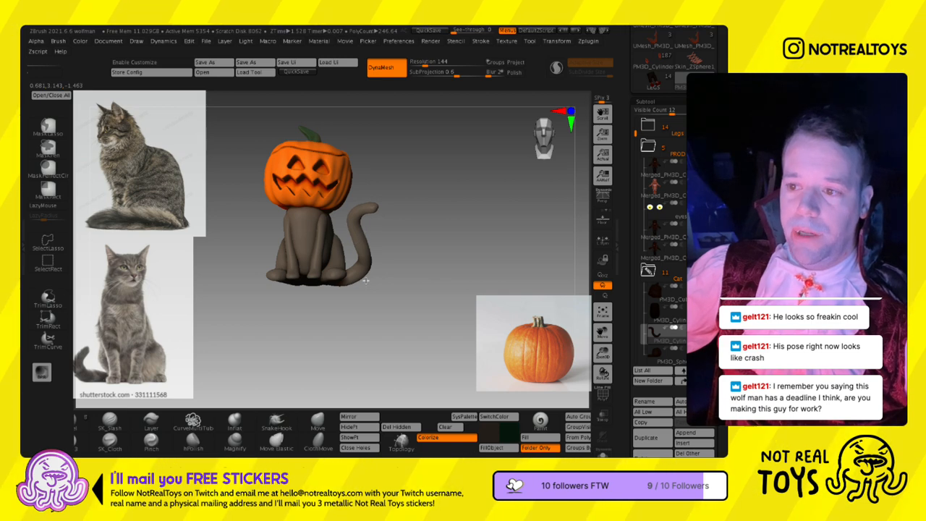
drag(373, 295, 392, 295)
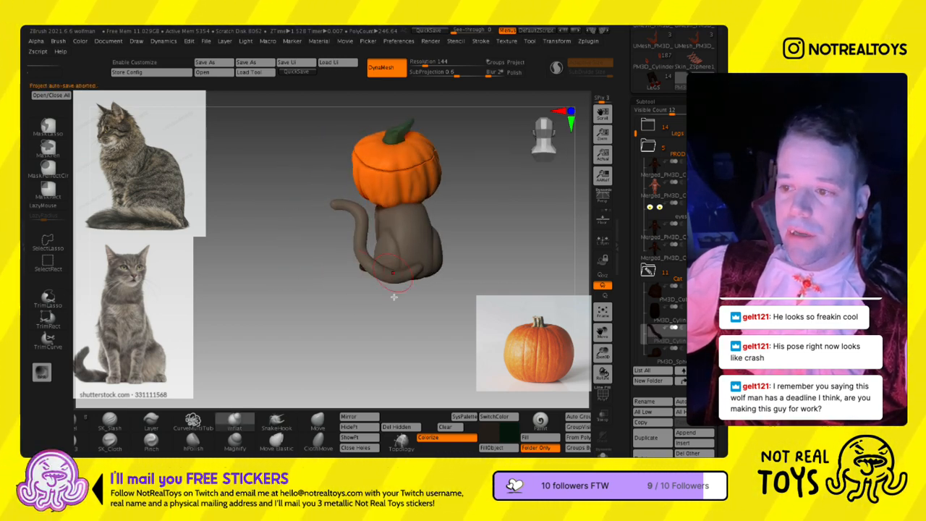
key(s)
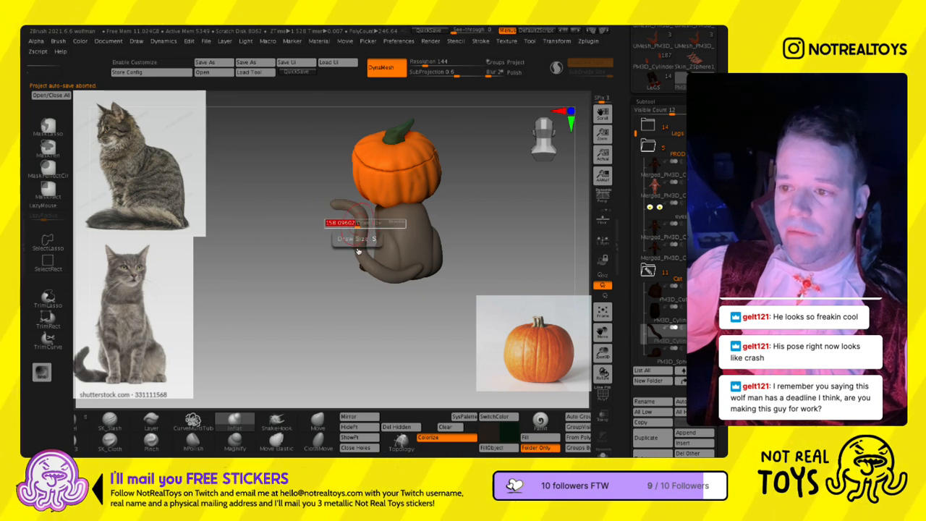
key(ctrl+z)
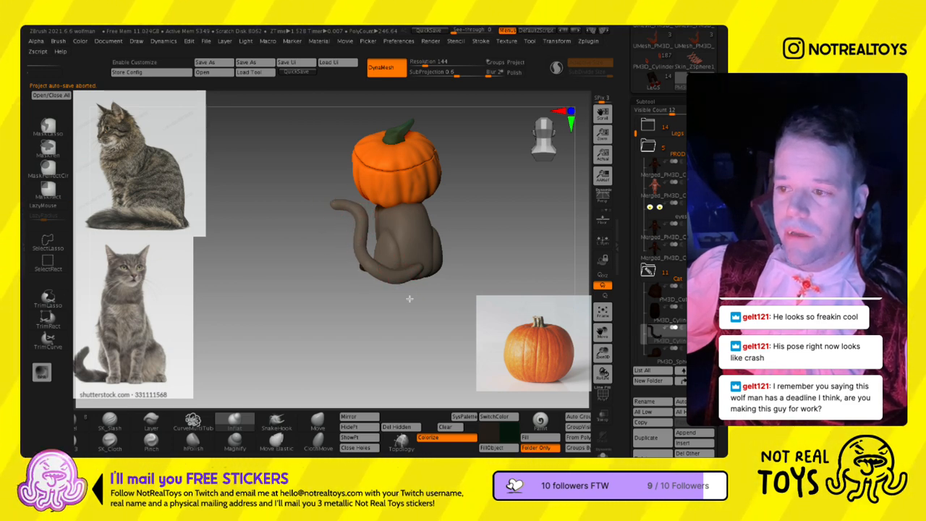
- Shape the tail's root into the back of the body and even out its S-curve with the Move brush
drag(424, 290, 411, 296)
click(317, 421)
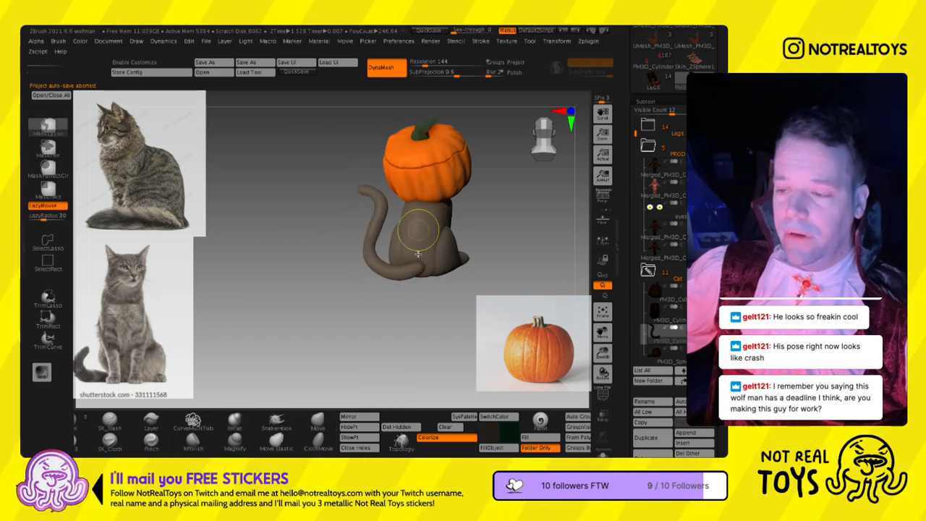
ctrl+right_drag(419, 233, 424, 315)
drag(424, 320, 424, 302)
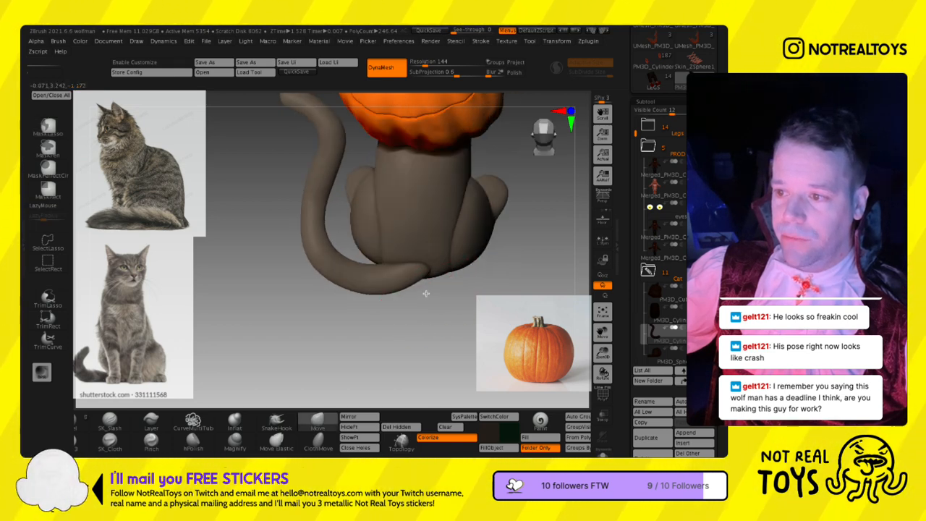
drag(401, 316, 360, 317)
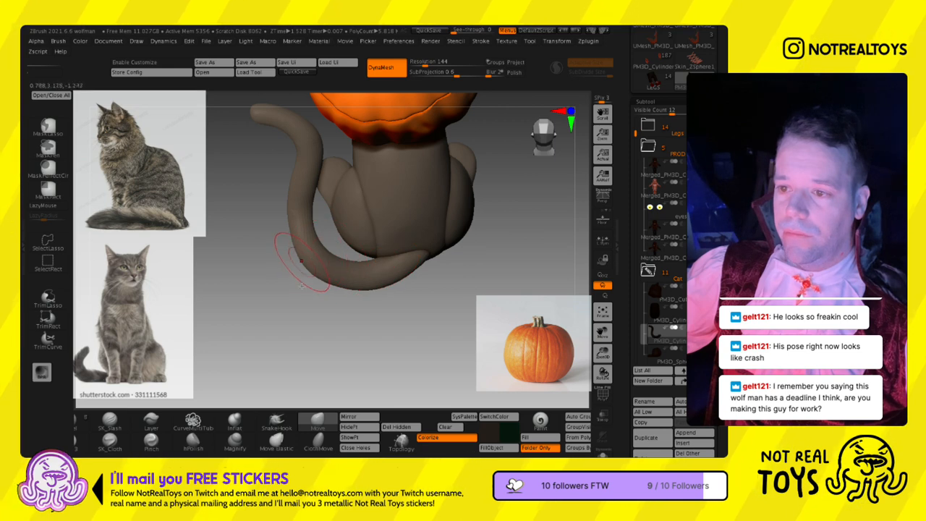
alt+right_drag(300, 203, 319, 273)
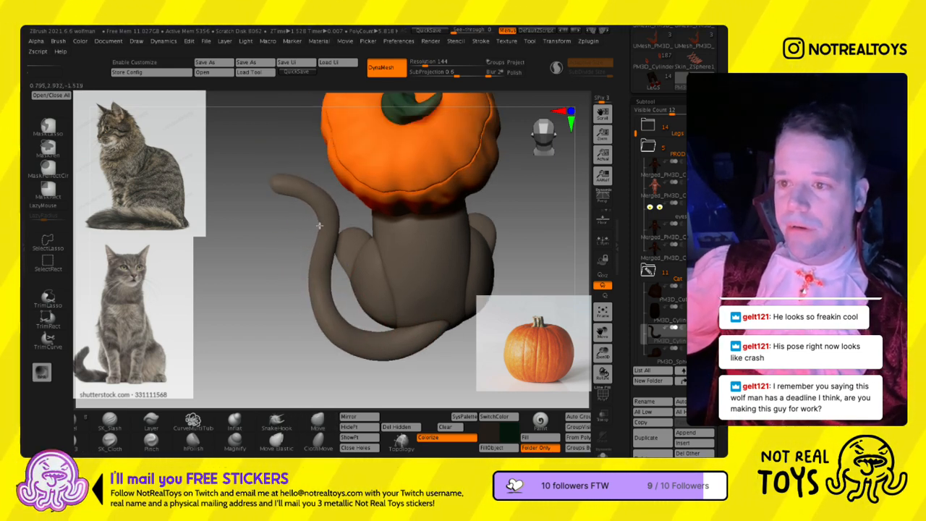
ctrl+right_drag(322, 238, 323, 197)
mouse_move(322, 197)
right_down()
mouse_move(386, 193)
mouse_move(340, 191)
right_up()
mouse_move(379, 285)
right_down()
mouse_move(371, 323)
mouse_move(434, 211)
mouse_move(439, 220)
mouse_move(381, 227)
mouse_move(304, 302)
right_up()
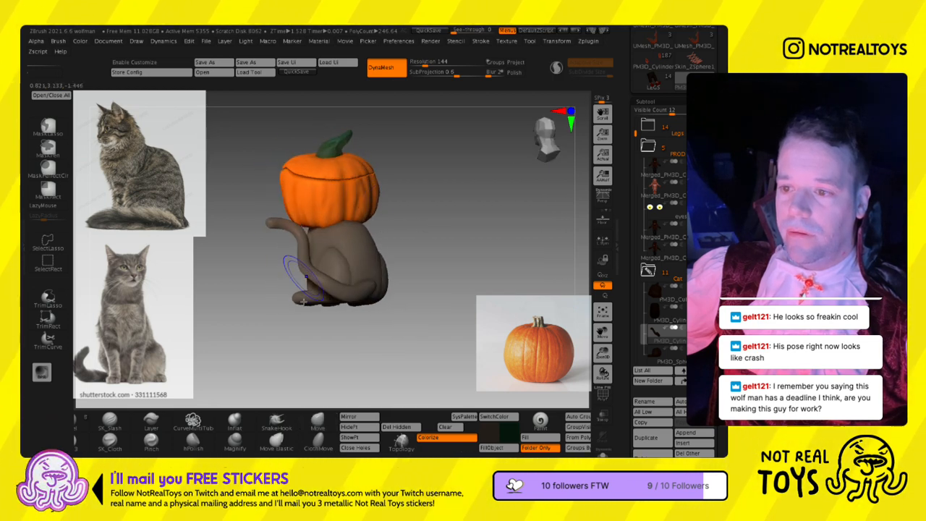
- Adjust the upper bend and curled tip of the tail with the Move brush from the front and side
right_drag(298, 260, 379, 288)
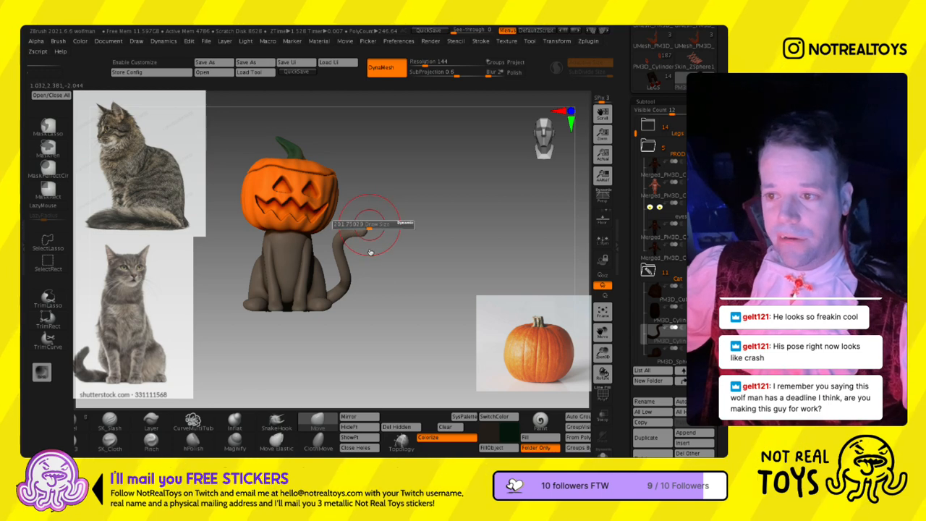
drag(369, 277, 326, 221)
right_drag(325, 221, 335, 306)
mouse_move(311, 247)
right_down()
mouse_move(311, 319)
mouse_move(350, 334)
mouse_move(280, 285)
right_up()
- Reshape the tail's lower bend and middle section with the Move brush at a size of about 149
key(s)
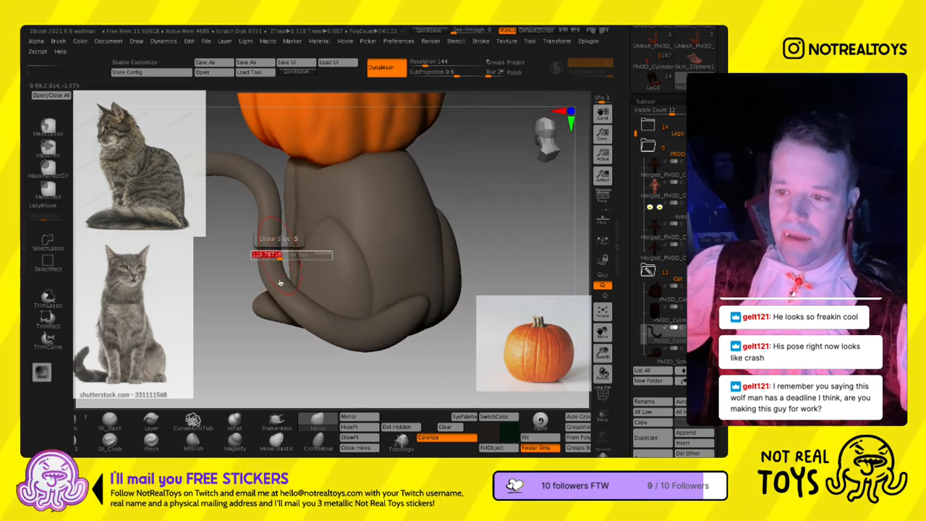
mouse_move(322, 338)
ctrl+right_down()
mouse_move(321, 300)
mouse_move(333, 322)
ctrl+right_up()
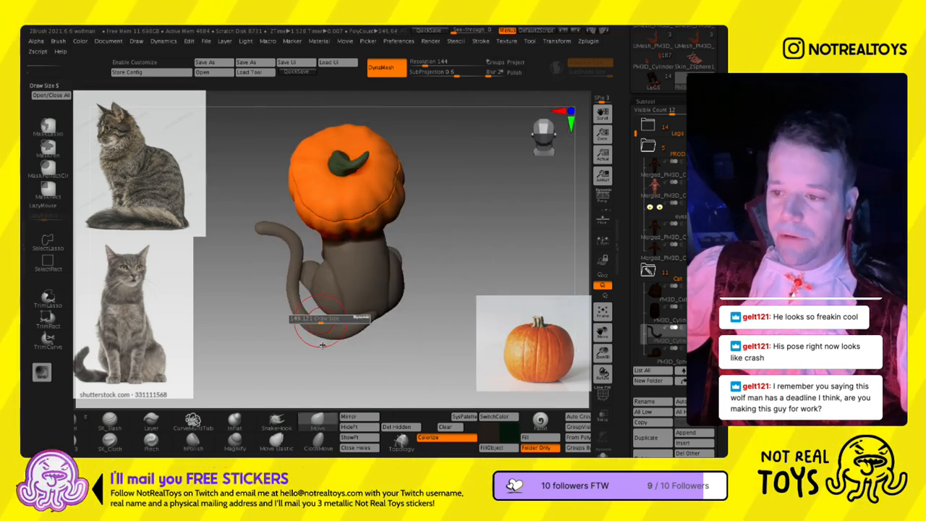
right_drag(364, 327, 357, 300)
shift+drag(301, 248, 301, 291)
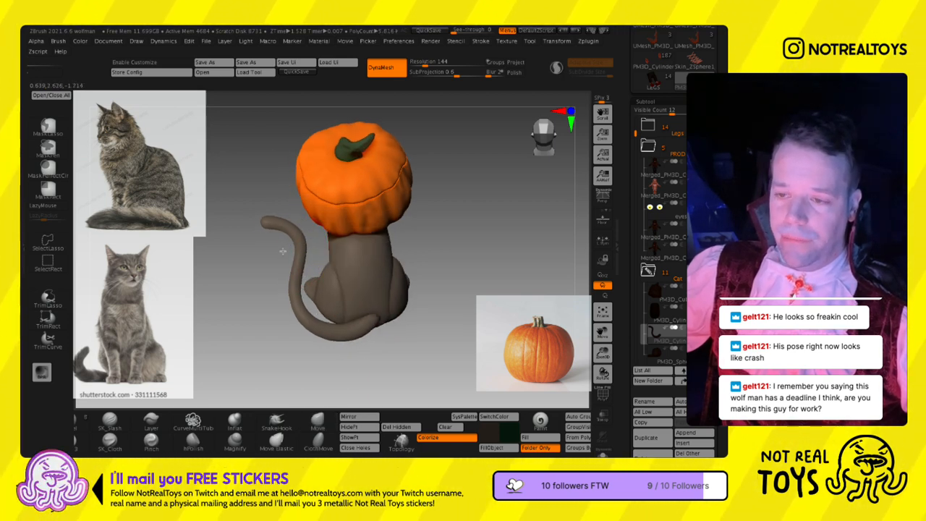
ctrl+right_drag(306, 295, 310, 269)
right_drag(309, 269, 347, 263)
- Check the finished tail from the front and select the cat's front-leg subtool
mouse_move(305, 294)
right_down()
mouse_move(341, 265)
mouse_move(337, 287)
mouse_move(351, 298)
mouse_move(368, 285)
mouse_move(413, 292)
mouse_move(409, 280)
right_up()
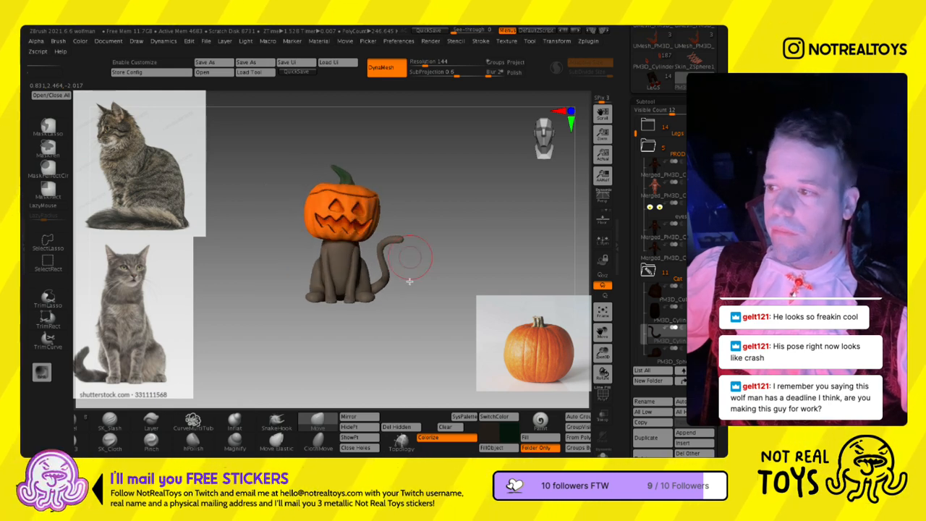
drag(638, 158, 646, 207)
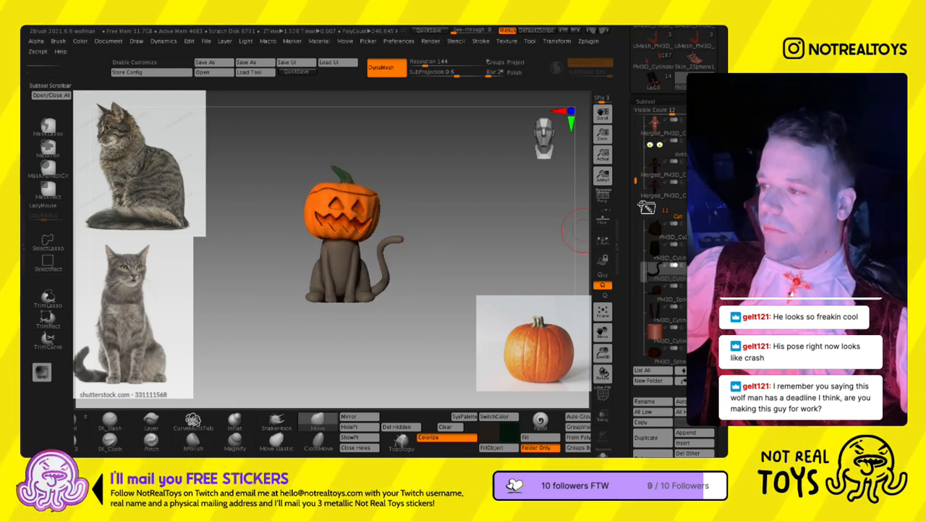
click(646, 316)
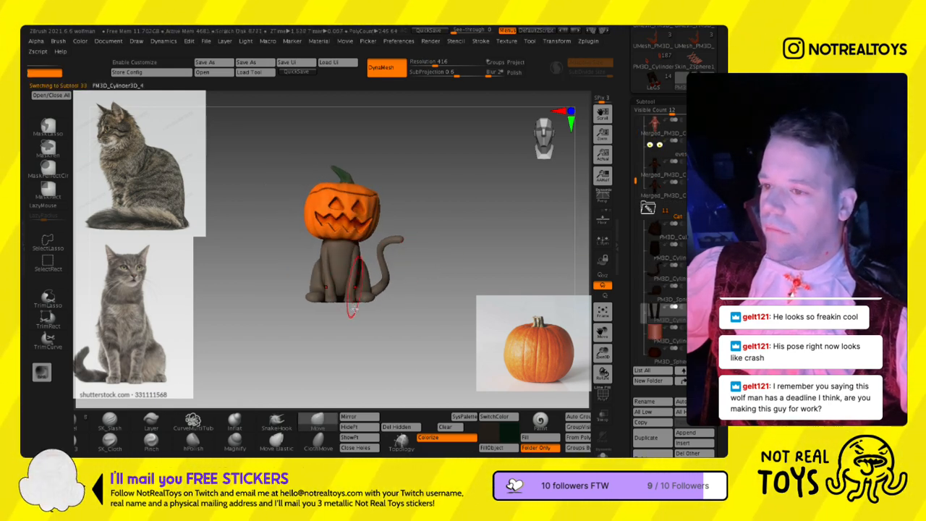
- Refine the contours of the cat's front legs with the Move brush from the front and three-quarter views
ctrl+right_drag(355, 264, 308, 296)
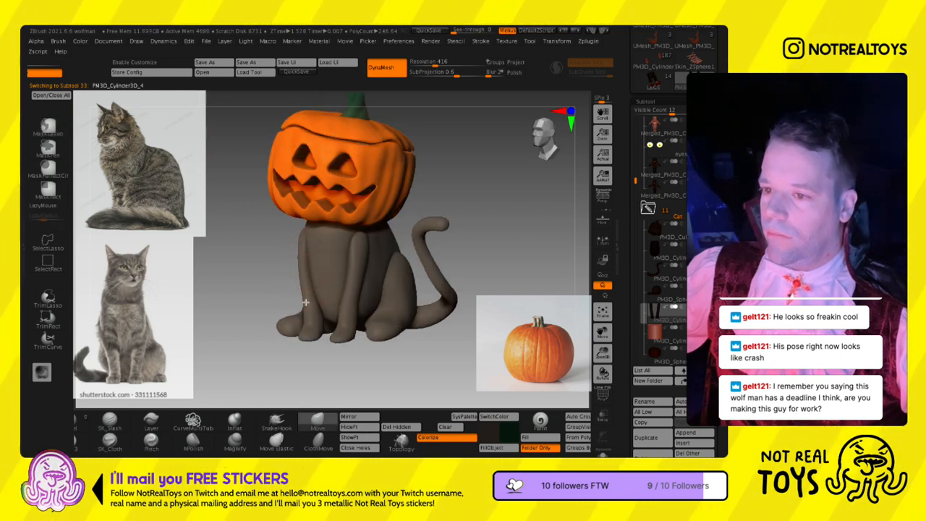
mouse_move(310, 330)
right_down()
mouse_move(347, 327)
mouse_move(311, 318)
right_up()
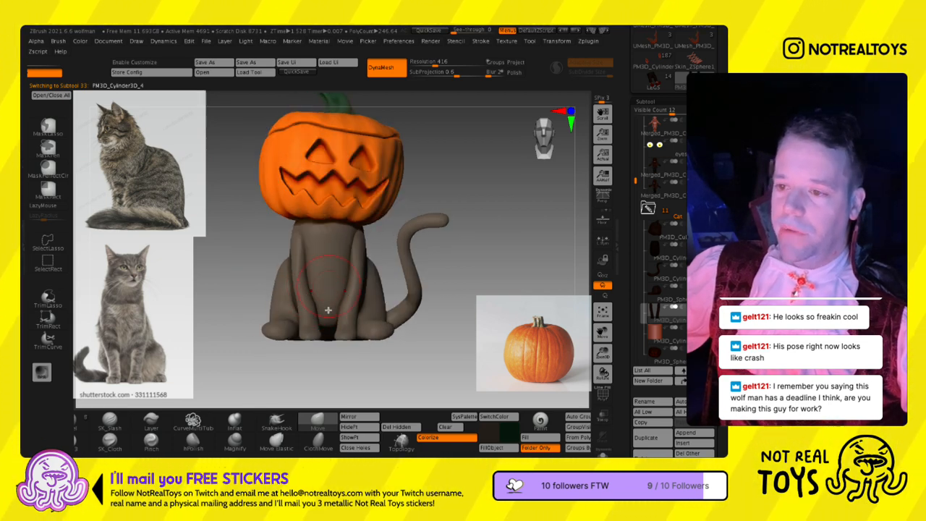
right_drag(354, 268, 376, 263)
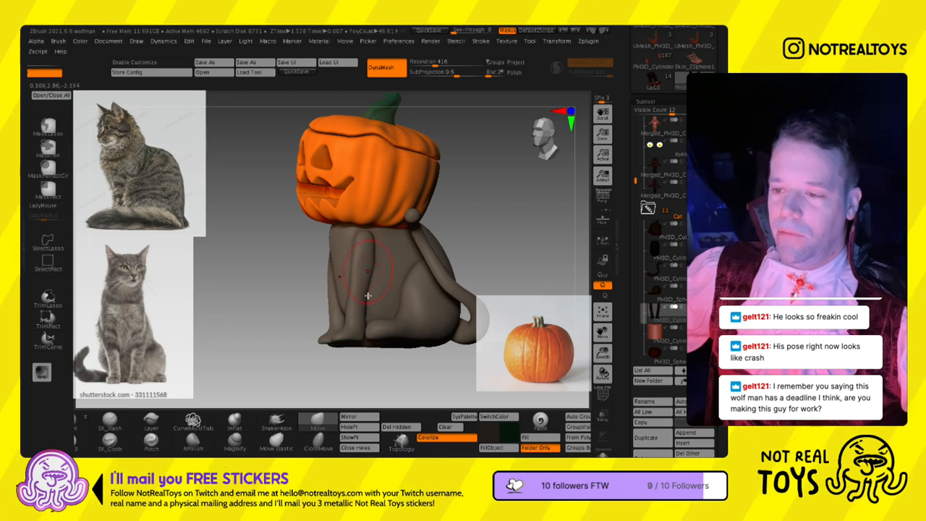
right_drag(368, 302, 338, 335)
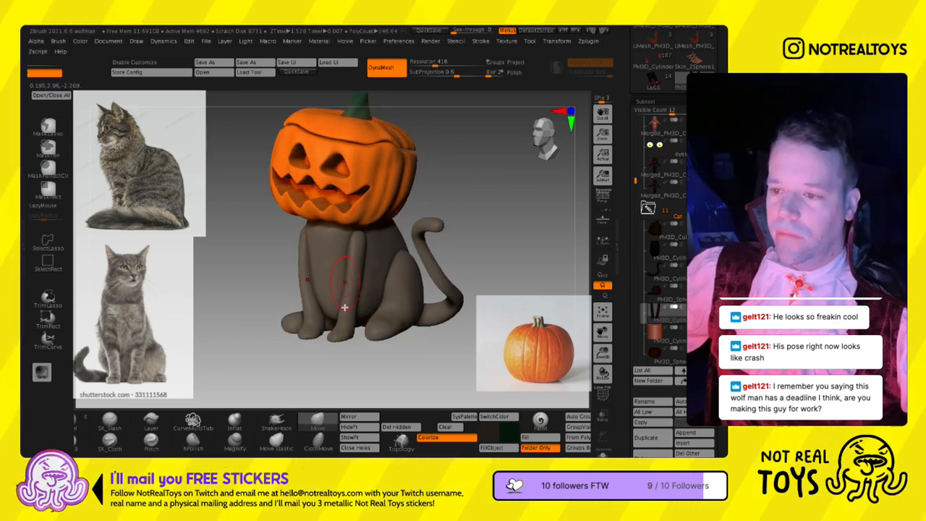
right_drag(370, 316, 314, 313)
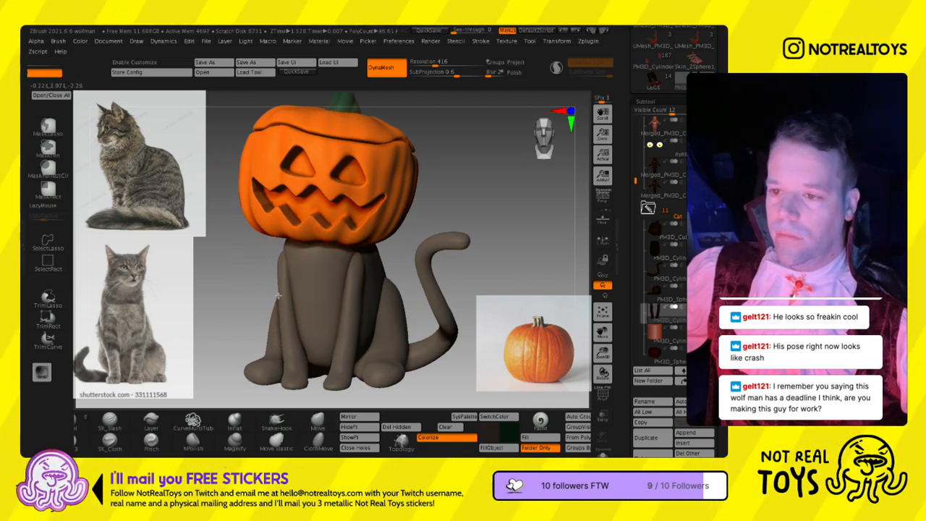
ctrl+right_drag(291, 308, 292, 243)
mouse_move(265, 325)
ctrl+right_down()
mouse_move(269, 370)
mouse_move(333, 268)
mouse_move(296, 267)
mouse_move(331, 272)
ctrl+right_up()
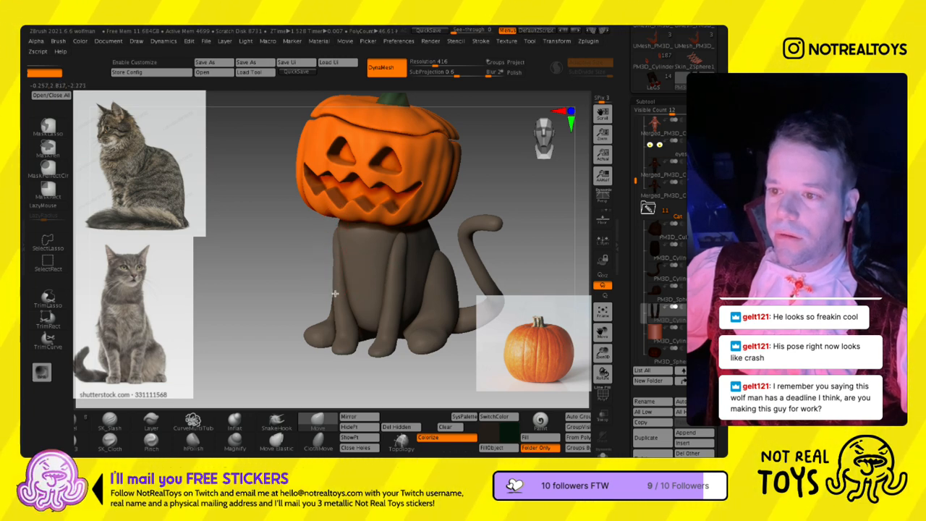
drag(335, 293, 397, 291)
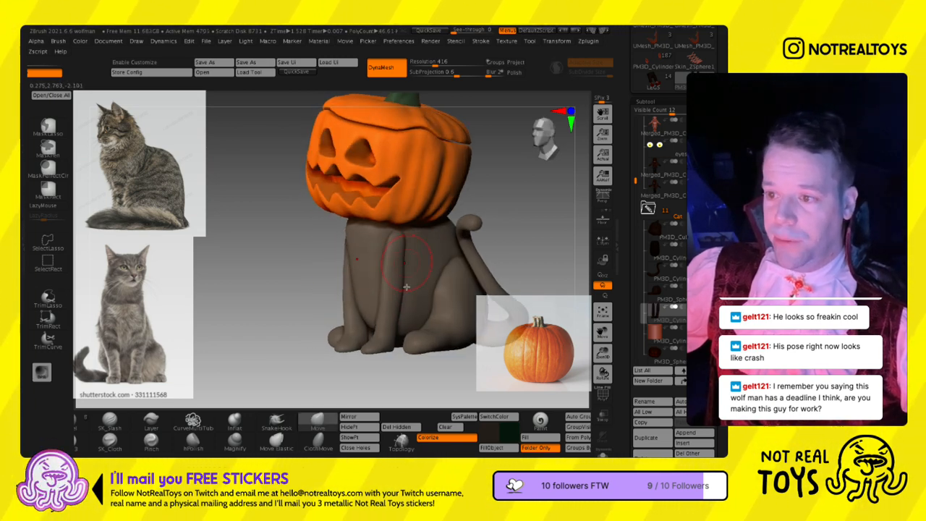
mouse_move(404, 287)
ctrl+right_down()
mouse_move(396, 192)
mouse_move(398, 316)
ctrl+right_up()
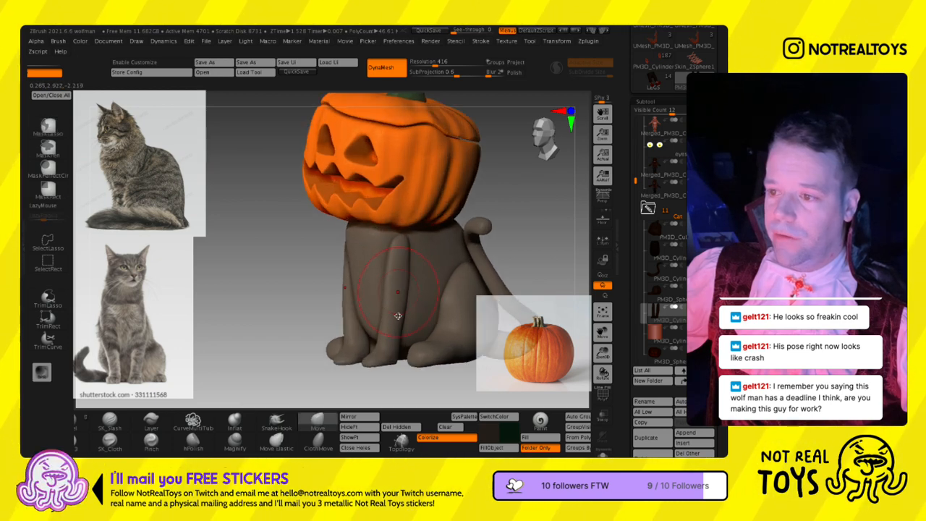
- Select the cat's body subtool and reshape its sides and back with the Move brush
click(656, 255)
right_drag(262, 291, 316, 295)
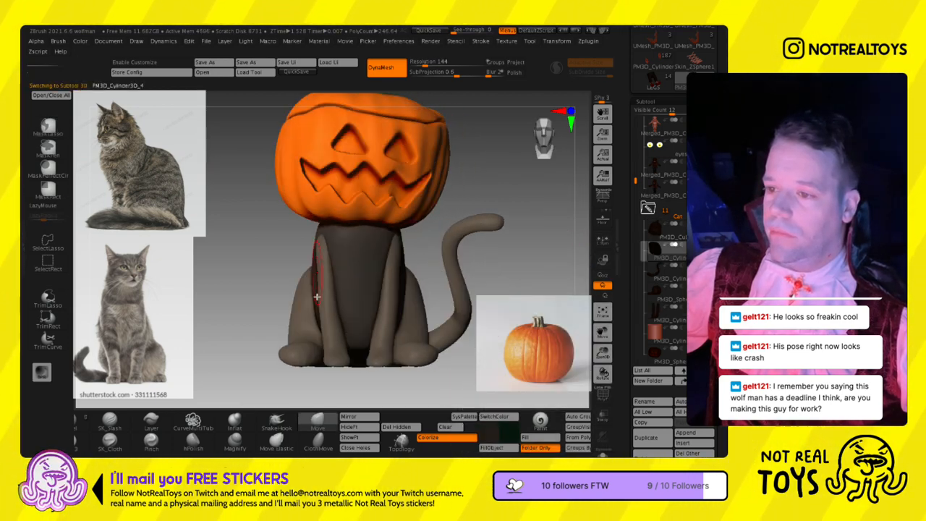
key(s)
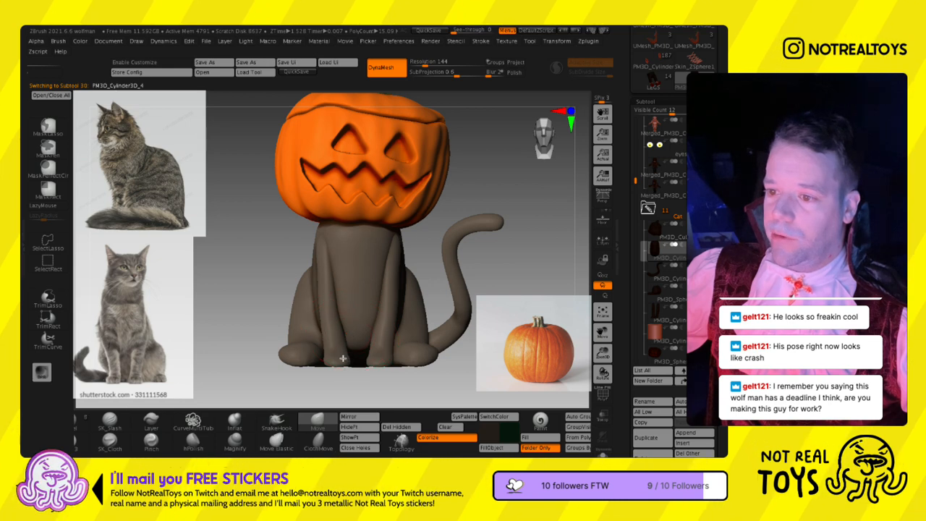
right_drag(313, 347, 362, 316)
key(ctrl+z)
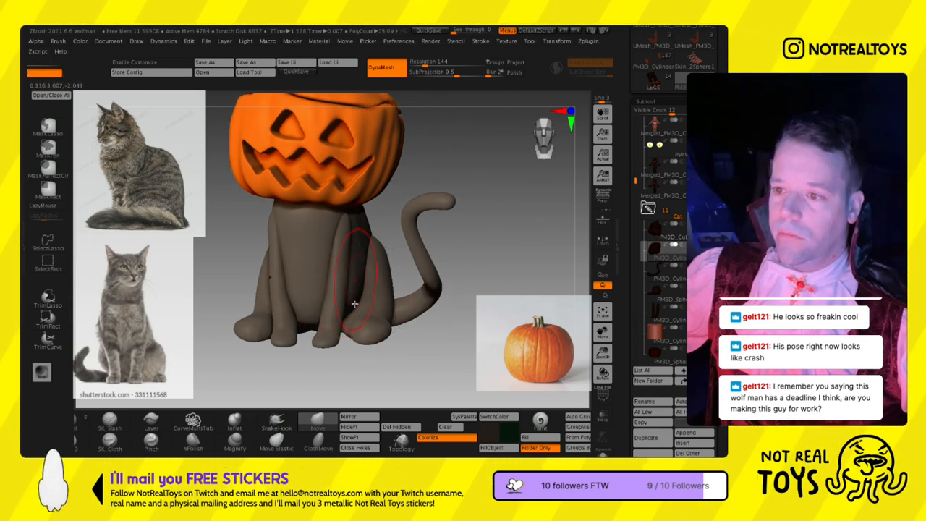
right_drag(361, 250, 352, 244)
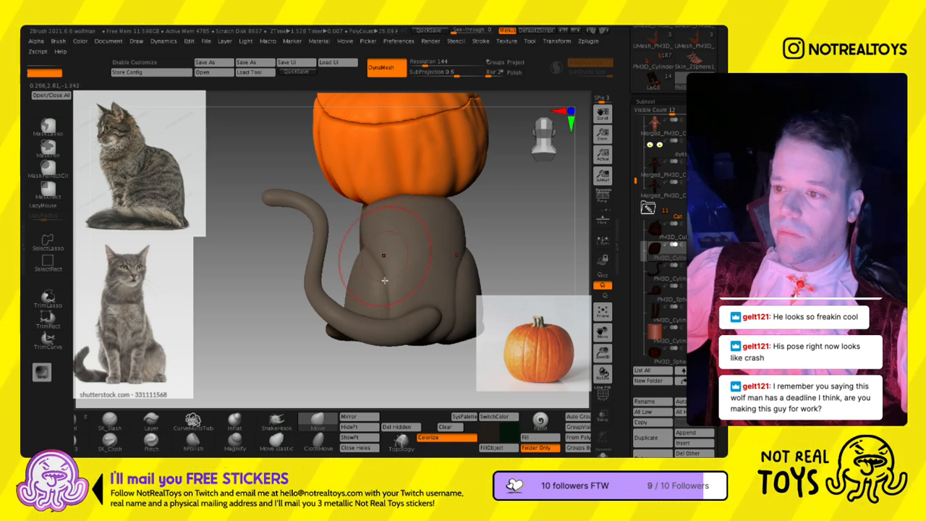
right_drag(383, 279, 386, 283)
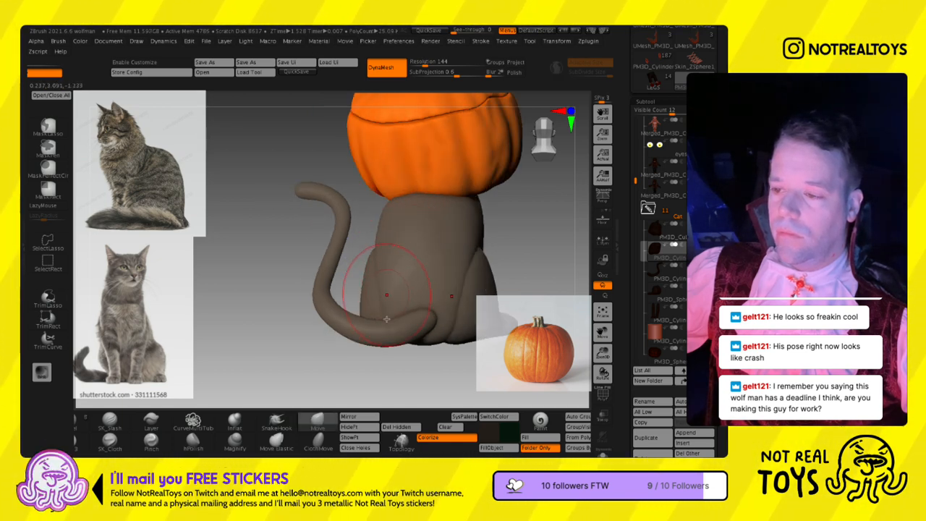
mouse_move(368, 320)
right_down()
mouse_move(402, 313)
mouse_move(390, 277)
mouse_move(345, 280)
right_up()
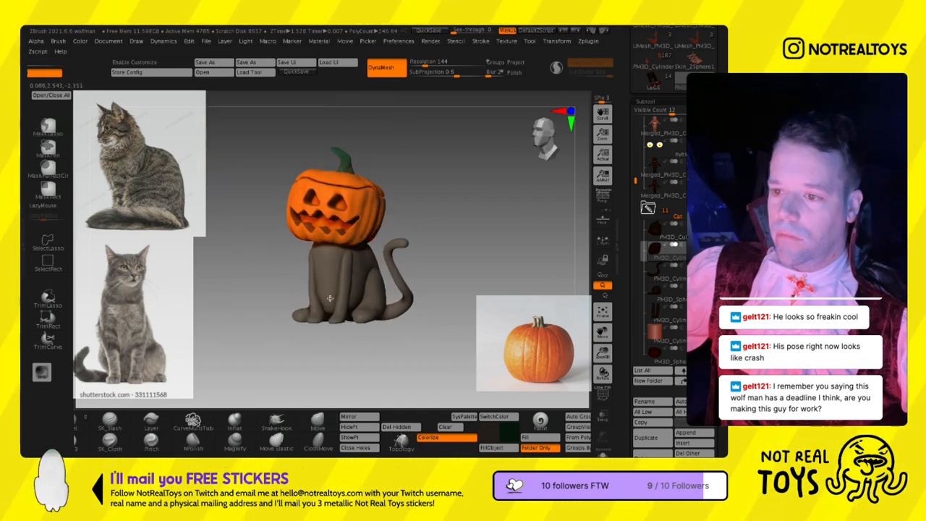
- Adjust the cat's chest and torso profile around the front legs with the Move brush at varying brush sizes
ctrl+right_drag(332, 322, 314, 308)
ctrl+right_drag(368, 320, 392, 335)
right_drag(392, 335, 360, 327)
mouse_move(360, 327)
ctrl+right_down()
mouse_move(365, 301)
mouse_move(380, 300)
mouse_move(392, 319)
mouse_move(365, 314)
ctrl+right_up()
key(s)
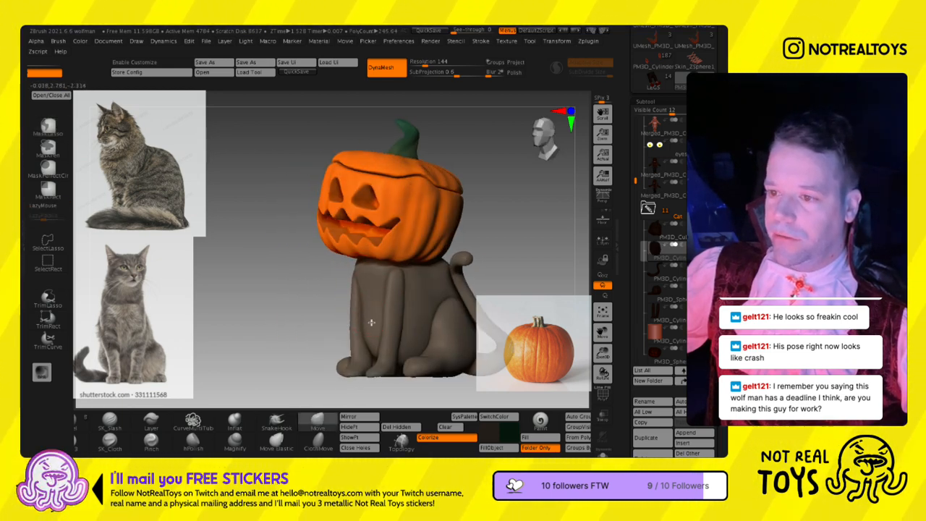
mouse_move(368, 345)
shift+mouse_down()
mouse_move(374, 317)
mouse_move(368, 323)
shift+mouse_up()
key(s)
right_drag(372, 318, 341, 317)
- Place the transform gizmo at the shoulder and rotate the front-leg subtool forward by about 6.6 degrees
click(661, 329)
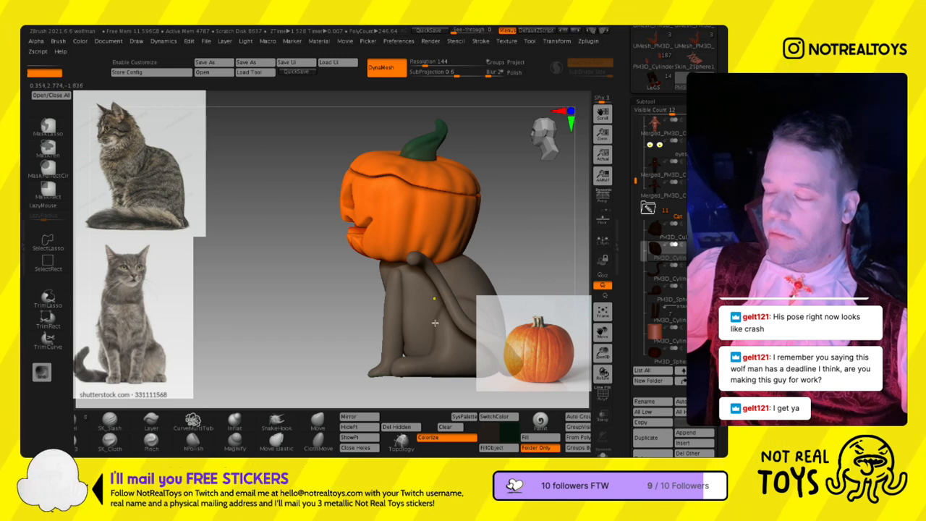
ctrl+right_drag(435, 321, 413, 224)
click(505, 108)
alt+right_drag(436, 369, 373, 376)
alt+right_drag(412, 186, 422, 226)
drag(421, 227, 366, 183)
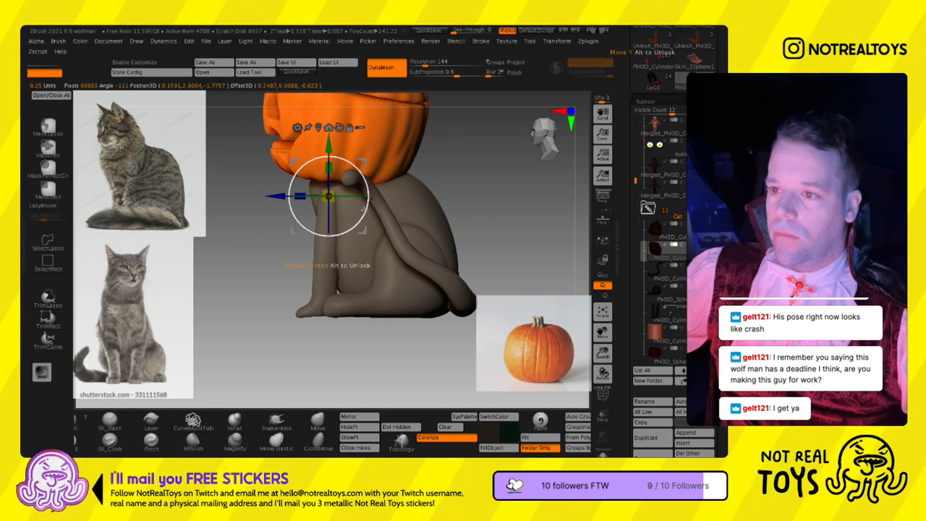
click(657, 313)
alt+drag(334, 285, 361, 164)
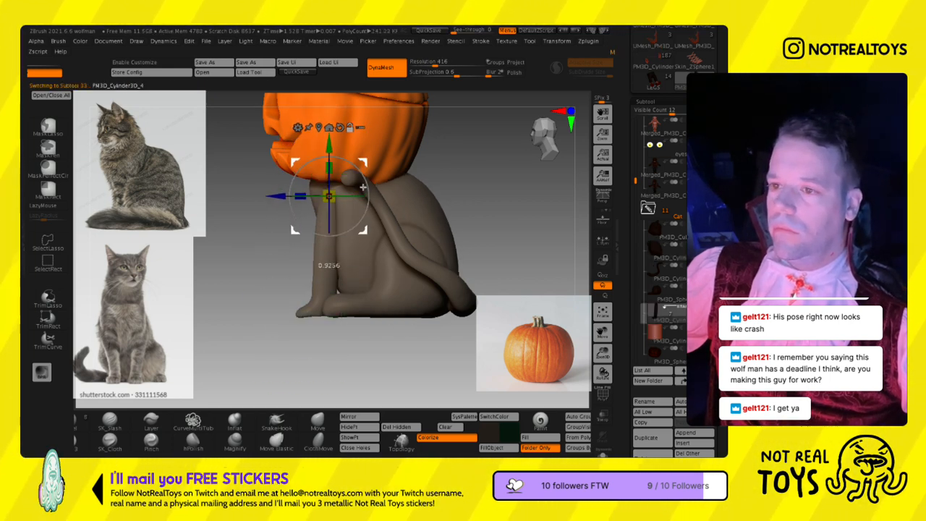
drag(365, 200, 363, 203)
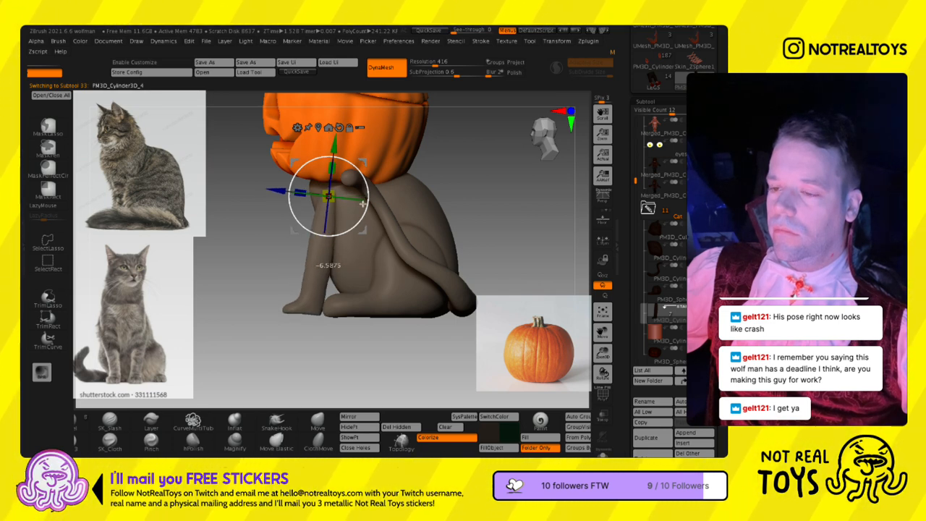
- Mask the front legs above the paws and adjust the paws' height with the transform gizmo
key(q)
mouse_move(270, 269)
shift+mouse_down()
mouse_move(354, 273)
mouse_move(369, 296)
mouse_move(311, 340)
mouse_move(326, 298)
mouse_move(264, 304)
mouse_move(275, 329)
mouse_move(339, 319)
mouse_move(372, 333)
mouse_move(384, 351)
shift+mouse_up()
ctrl+click(309, 355)
key(s)
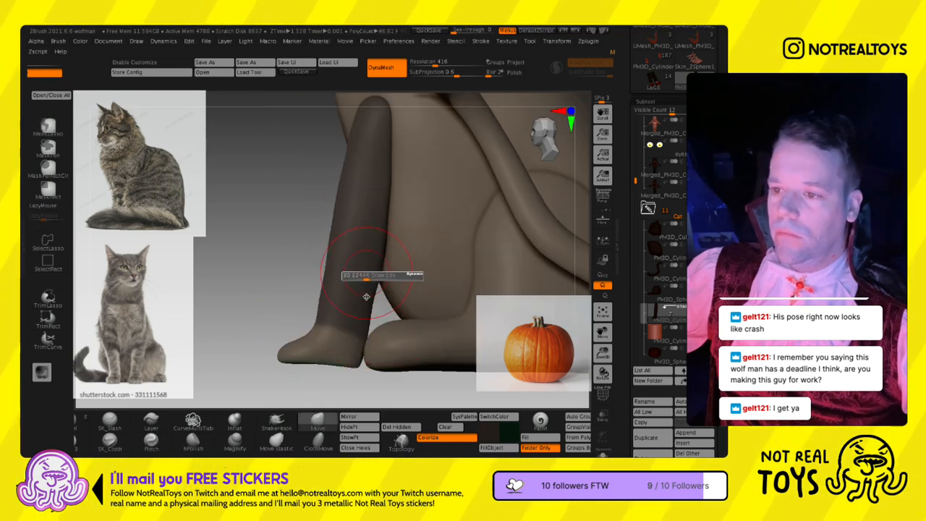
key(w)
alt+drag(424, 164, 367, 377)
drag(333, 299, 335, 306)
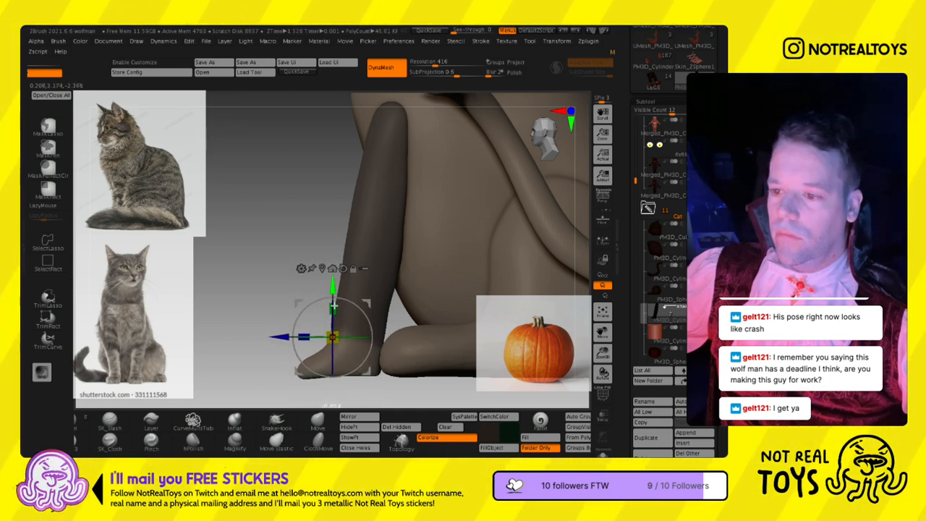
key(q)
- Smooth out the shape of the repositioned front legs with the Move brush, comparing them with the cat reference
mouse_move(309, 283)
ctrl+right_down()
mouse_move(287, 262)
mouse_move(304, 294)
mouse_move(351, 277)
ctrl+right_up()
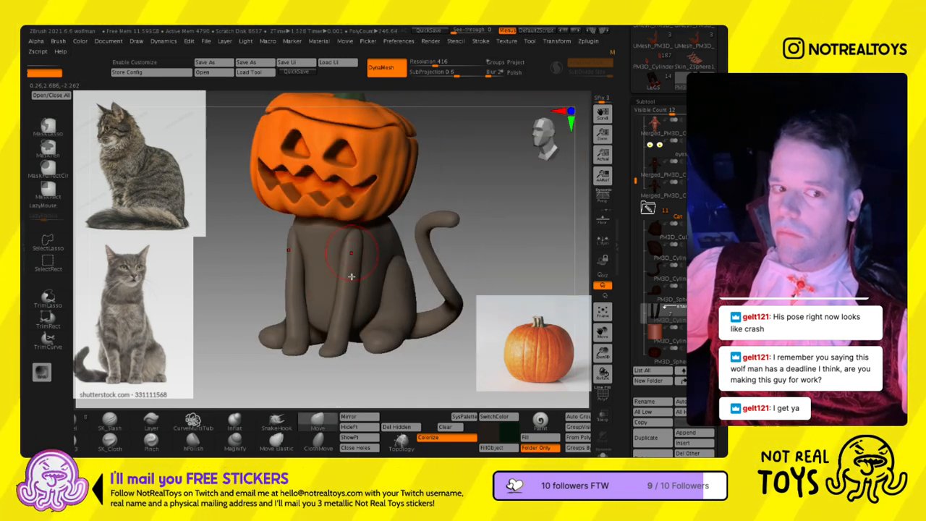
mouse_move(348, 325)
right_down()
mouse_move(338, 264)
mouse_move(353, 263)
right_up()
key(s)
drag(357, 322, 352, 330)
right_drag(352, 331, 350, 269)
key(s)
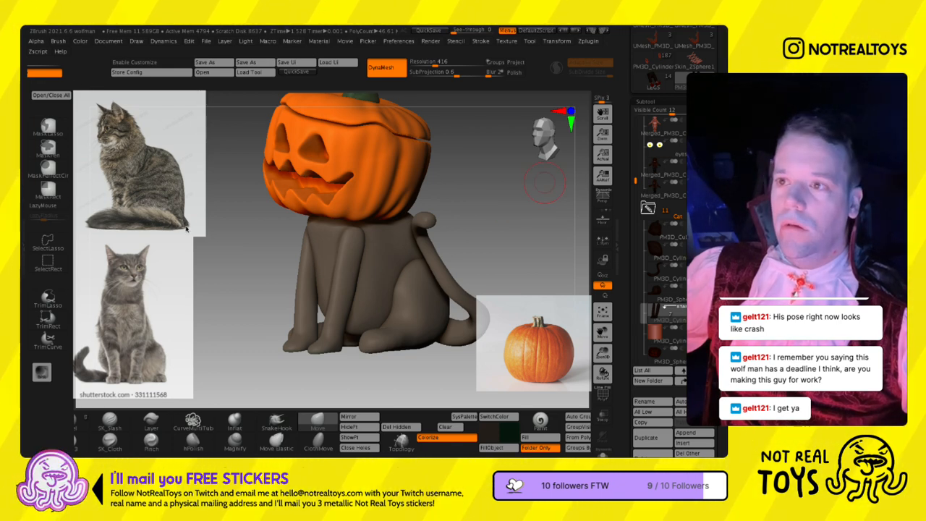
mouse_move(345, 242)
ctrl+right_down()
mouse_move(349, 189)
mouse_move(406, 207)
ctrl+right_up()
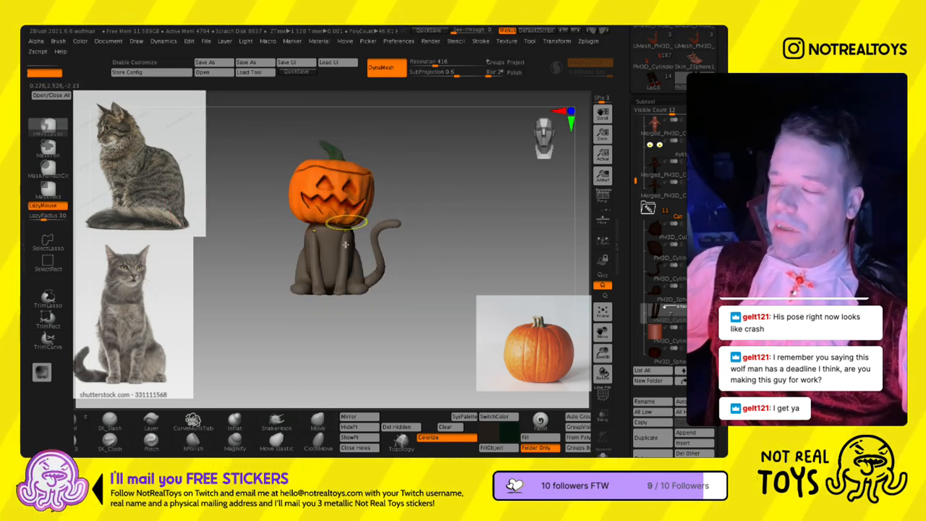
mouse_move(348, 247)
ctrl+right_down()
mouse_move(352, 266)
mouse_move(324, 272)
mouse_move(351, 274)
ctrl+right_up()
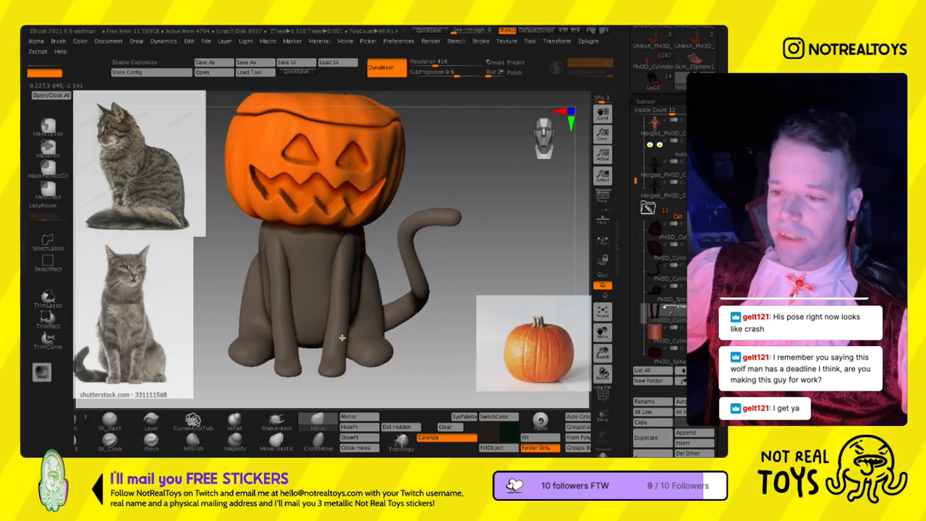
- Adjust the shoulders and upper front legs with the Move brush, trying sizes including about 74
mouse_move(342, 325)
ctrl+right_down()
mouse_move(360, 298)
mouse_move(350, 298)
mouse_move(354, 312)
ctrl+right_up()
key(s)
drag(354, 289, 343, 288)
mouse_move(341, 287)
alt+right_down()
mouse_move(335, 244)
mouse_move(346, 229)
alt+right_up()
key(s)
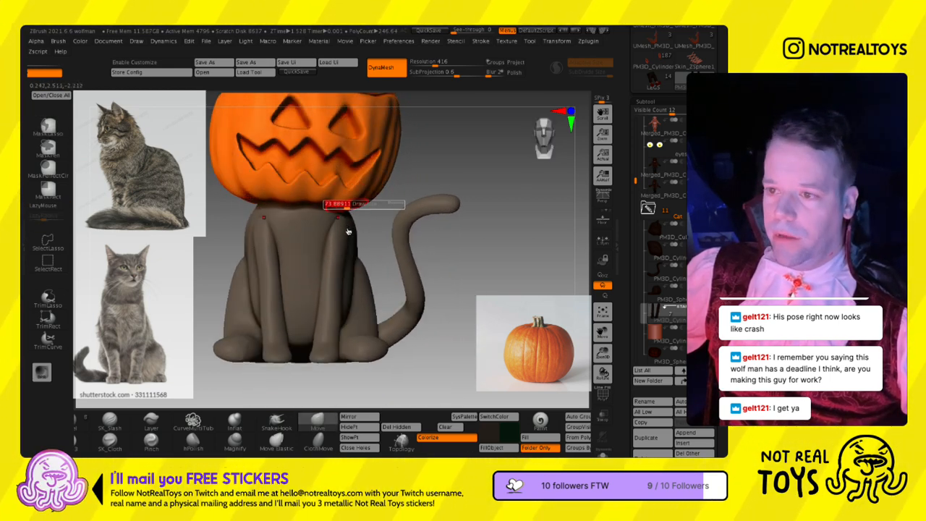
key(s)
mouse_move(389, 174)
ctrl+right_down()
mouse_move(374, 176)
mouse_move(403, 220)
mouse_move(377, 244)
ctrl+right_up()
key(s)
key(s)
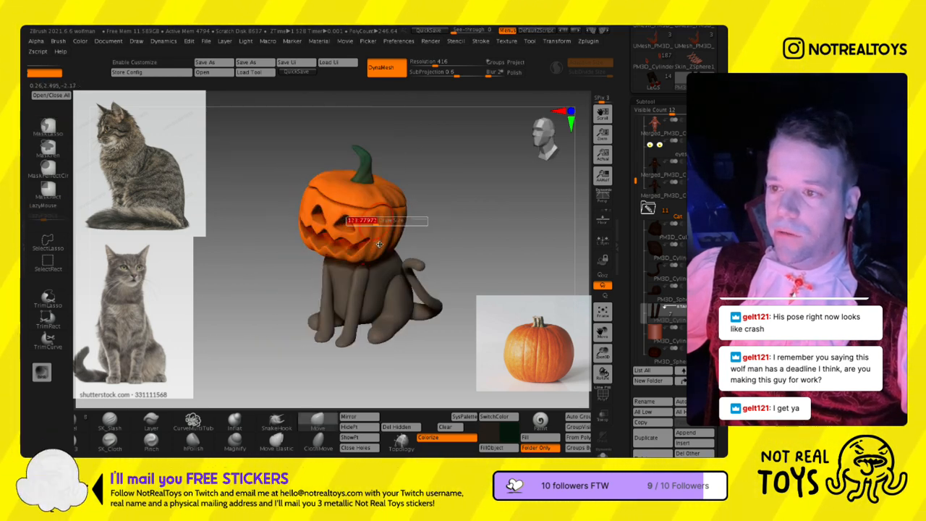
ctrl+right_drag(371, 305, 337, 241)
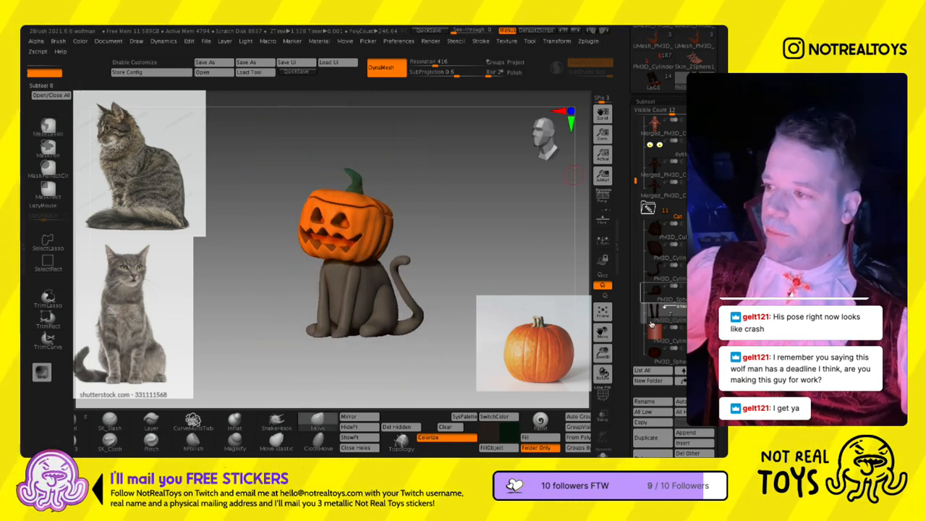
- Select the hind-leg subtool and carve two toe grooves into the hind paw with the SK_Slash brush
alt+click(376, 280)
mouse_move(376, 280)
alt+right_down()
mouse_move(378, 237)
mouse_move(386, 284)
mouse_move(380, 279)
alt+right_up()
ctrl+right_drag(379, 279, 376, 322)
key(s)
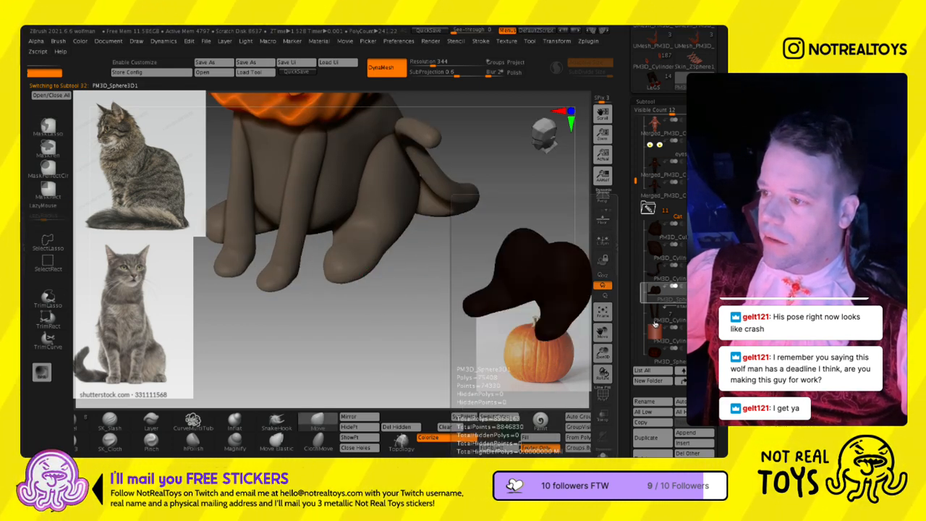
mouse_move(348, 278)
ctrl+right_down()
mouse_move(354, 326)
mouse_move(335, 343)
ctrl+right_up()
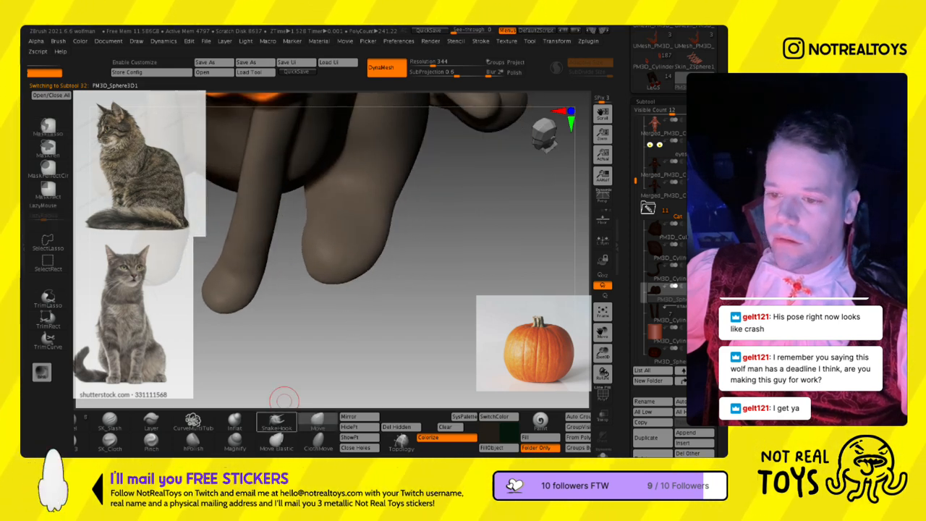
key(l)
ctrl+drag(295, 432, 428, 432)
click(242, 425)
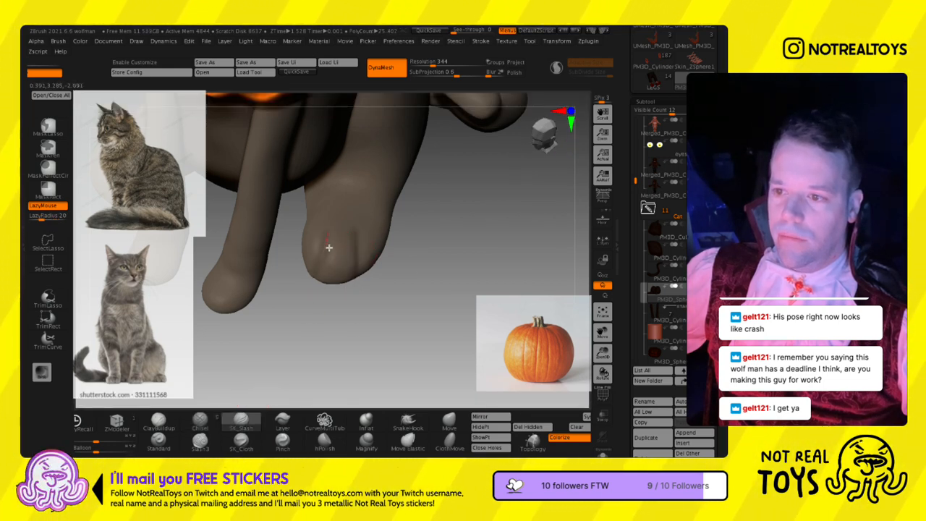
key(ctrl+z)
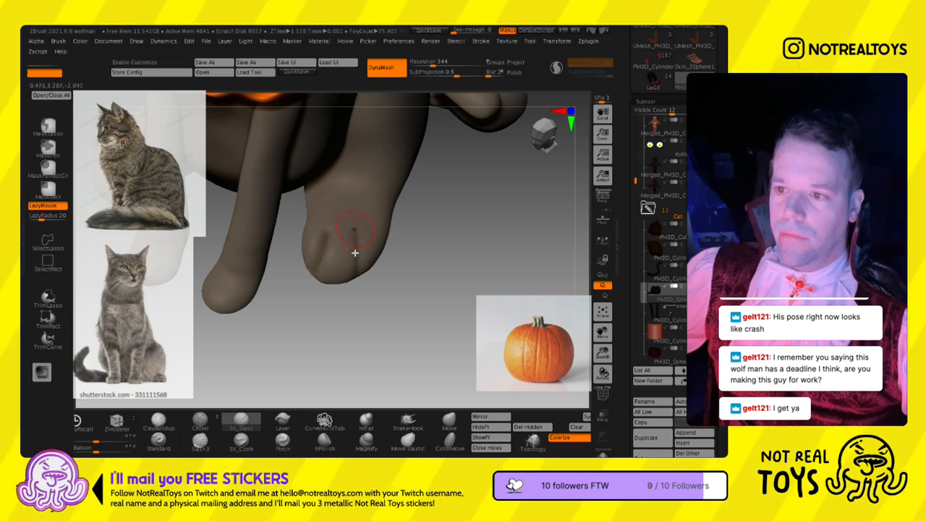
mouse_move(355, 330)
mouse_down()
mouse_move(311, 265)
mouse_move(376, 266)
mouse_move(394, 304)
mouse_up()
- Select the front-leg subtool and reshape the cat's front paws with the Move brush, working on their soles from below
click(663, 313)
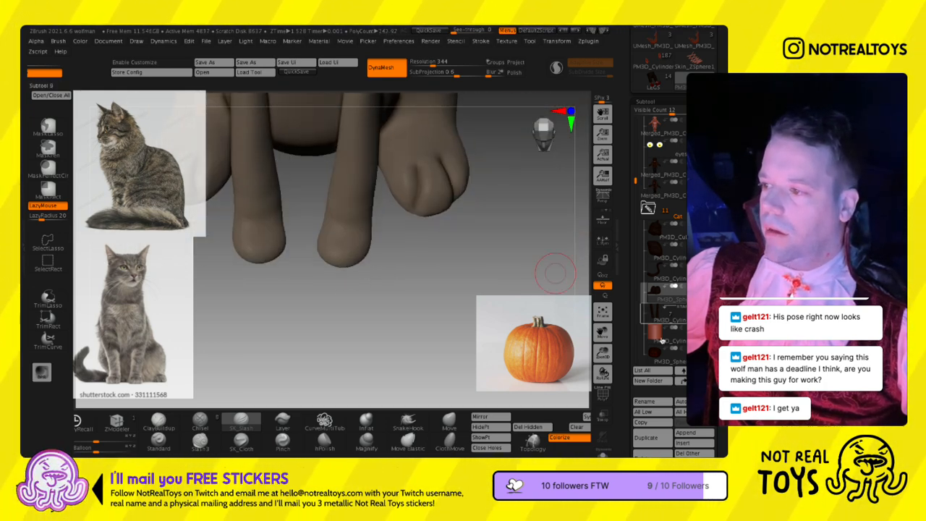
click(444, 427)
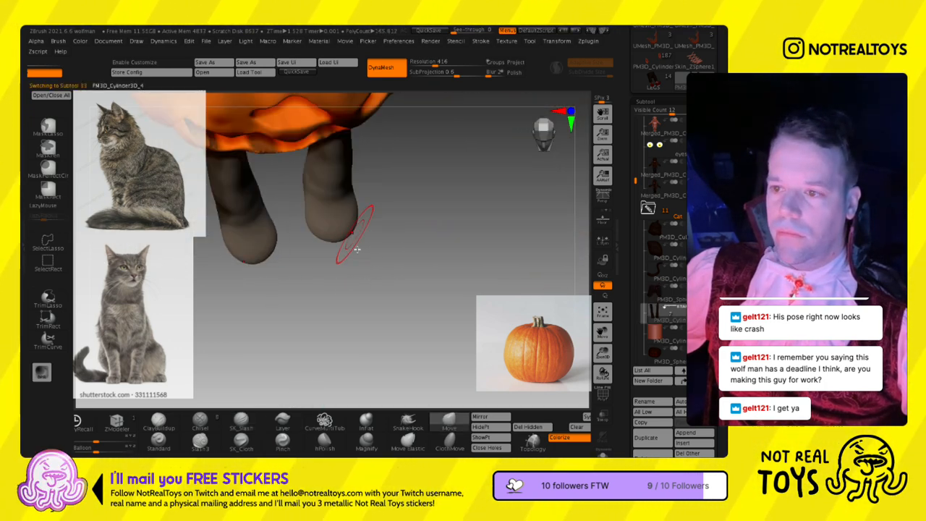
mouse_move(351, 244)
right_down()
mouse_move(347, 145)
mouse_move(320, 170)
mouse_move(332, 269)
mouse_move(349, 228)
right_up()
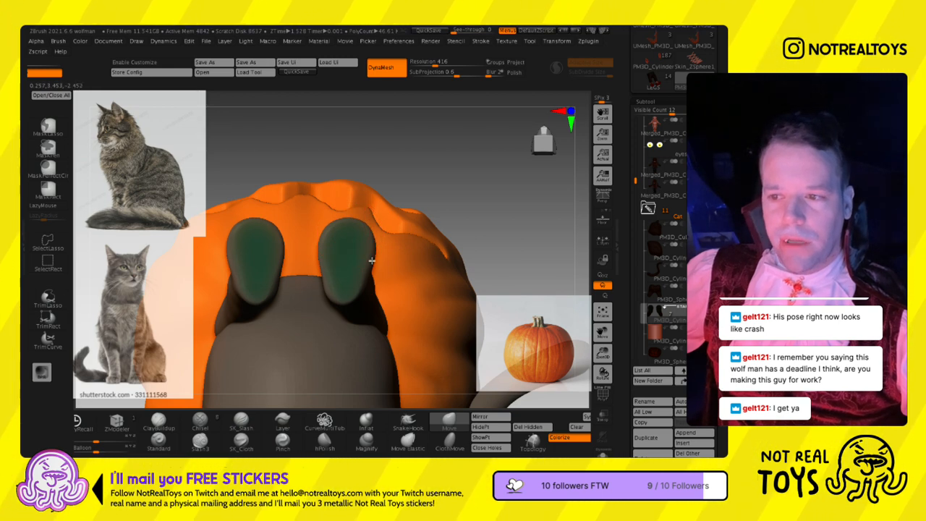
right_drag(358, 253, 361, 369)
right_drag(387, 269, 343, 263)
ctrl+shift+drag(473, 225, 319, 250)
right_drag(357, 256, 406, 263)
right_drag(357, 323, 442, 190)
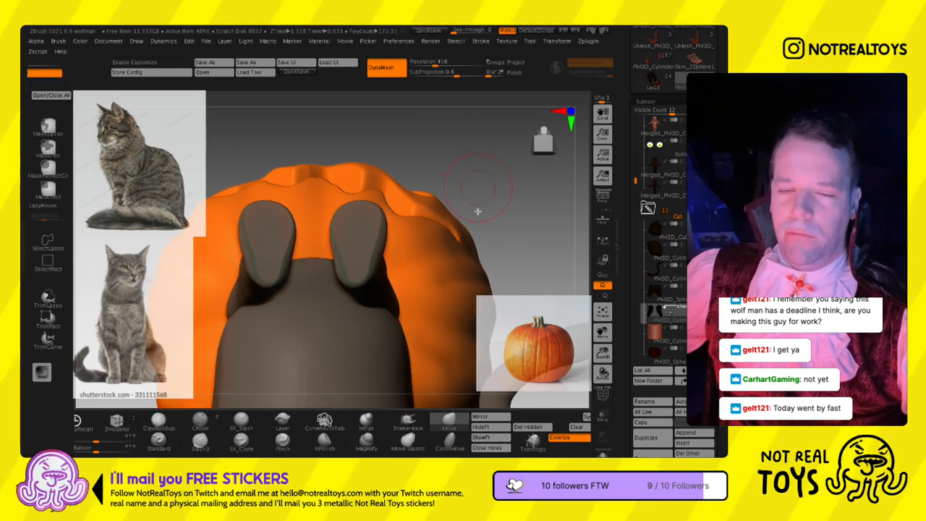
- Refine the rounded outline of the front paws' soles with the Move brush and check the legs from the side and front
mouse_move(429, 162)
ctrl+mouse_down()
mouse_move(483, 178)
mouse_move(479, 169)
ctrl+mouse_up()
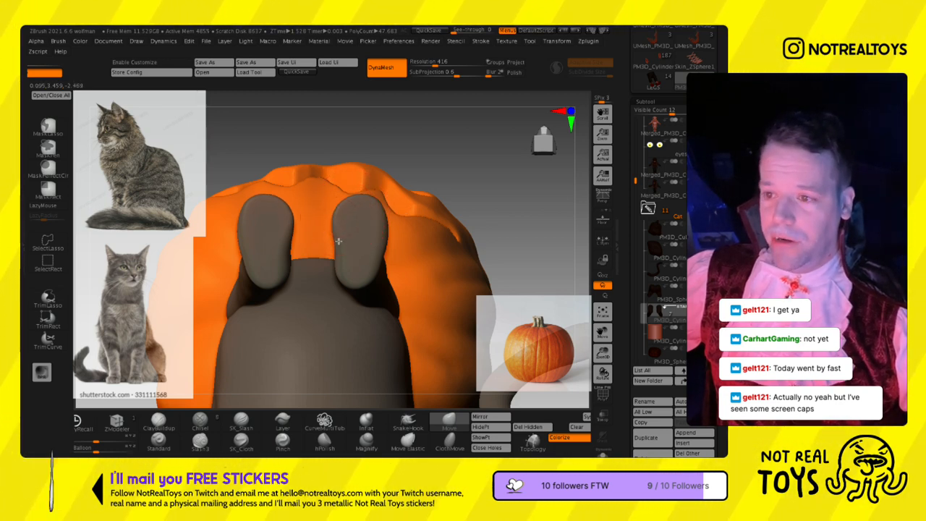
drag(339, 240, 343, 238)
right_drag(382, 225, 383, 201)
alt+right_drag(429, 347, 380, 241)
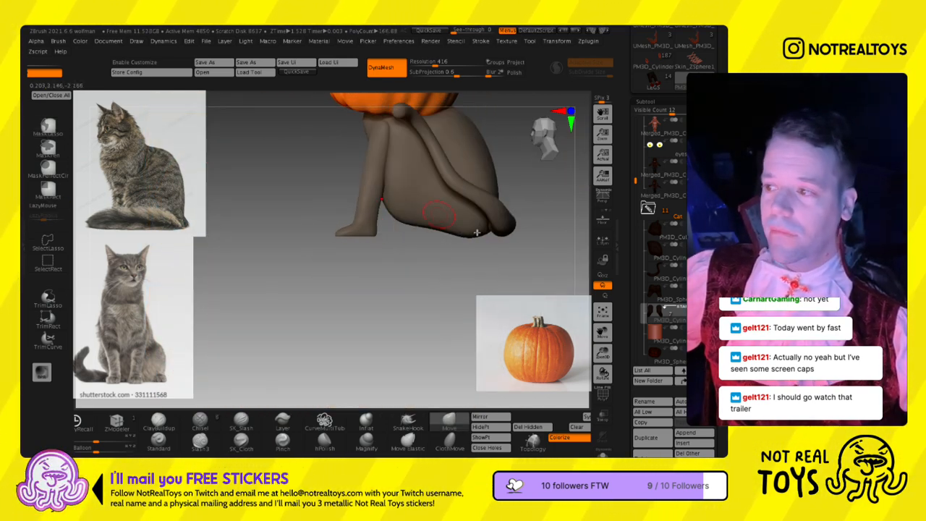
click(709, 289)
ctrl+right_drag(464, 259, 442, 265)
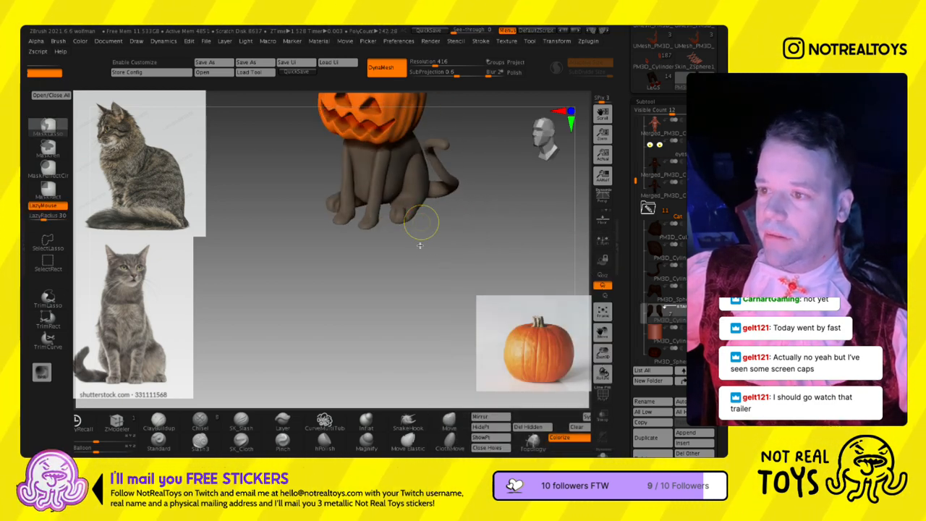
ctrl+right_drag(419, 245, 414, 255)
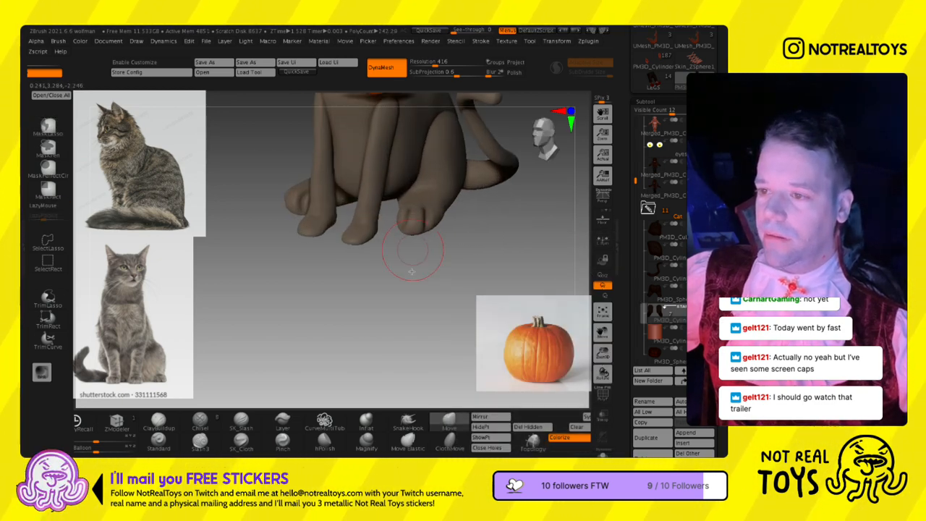
- Select the hind-leg subtool and adjust the hind feet with the Move brush, checking them from below and the side
click(652, 296)
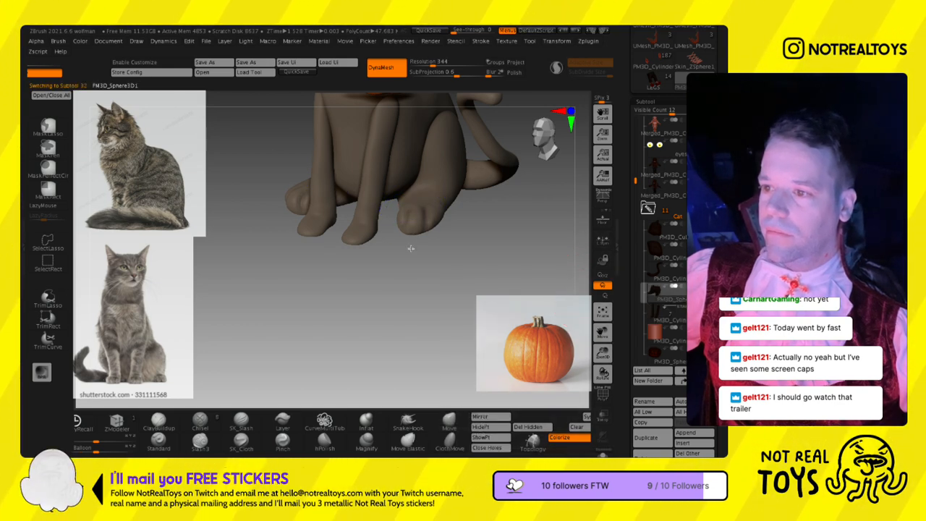
right_drag(427, 241, 418, 247)
key(s)
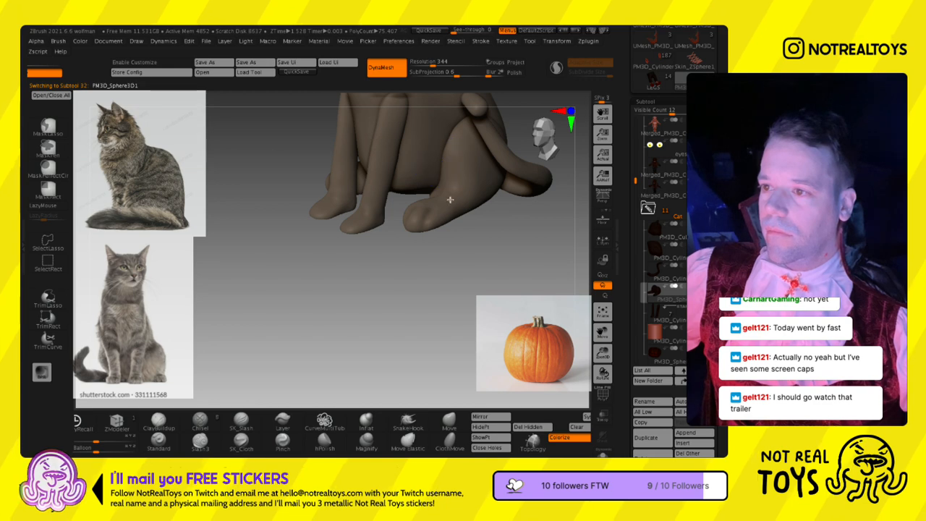
right_drag(449, 208, 425, 201)
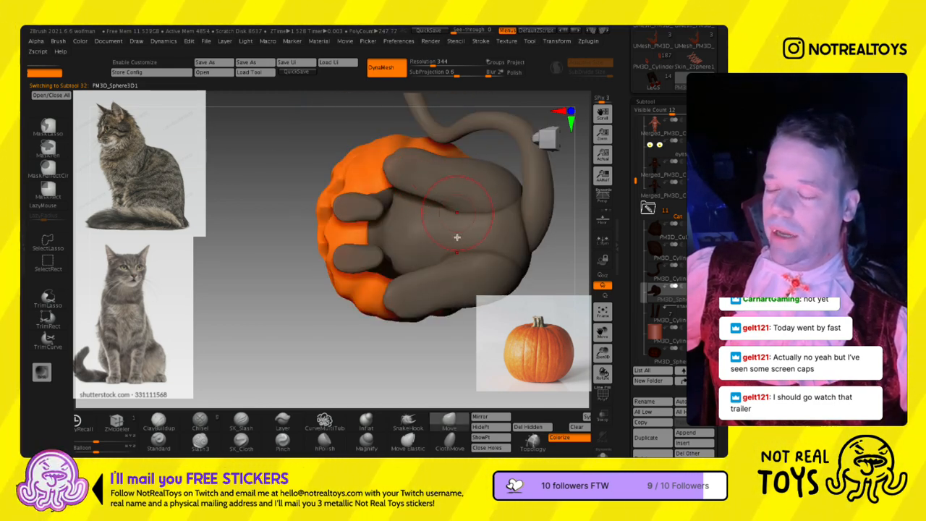
mouse_move(463, 220)
right_down()
mouse_move(458, 249)
mouse_move(391, 282)
right_up()
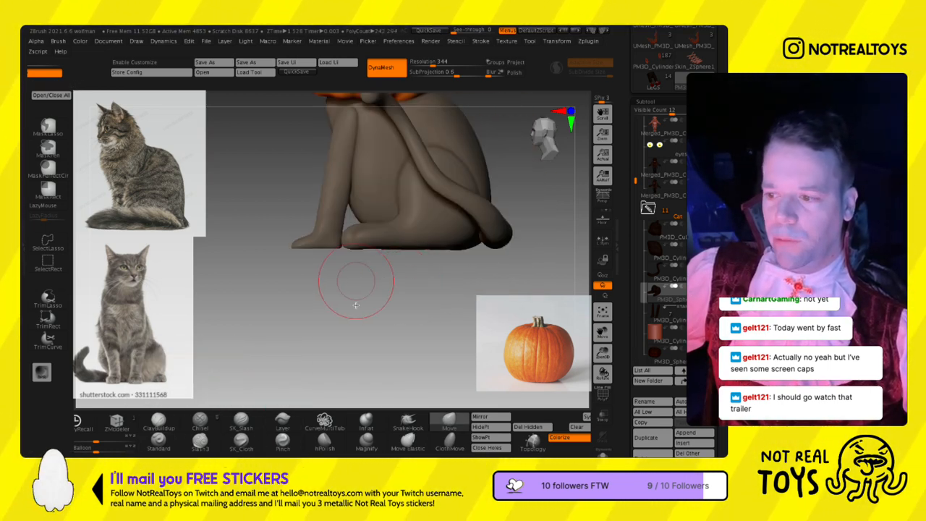
alt+right_drag(393, 325, 384, 370)
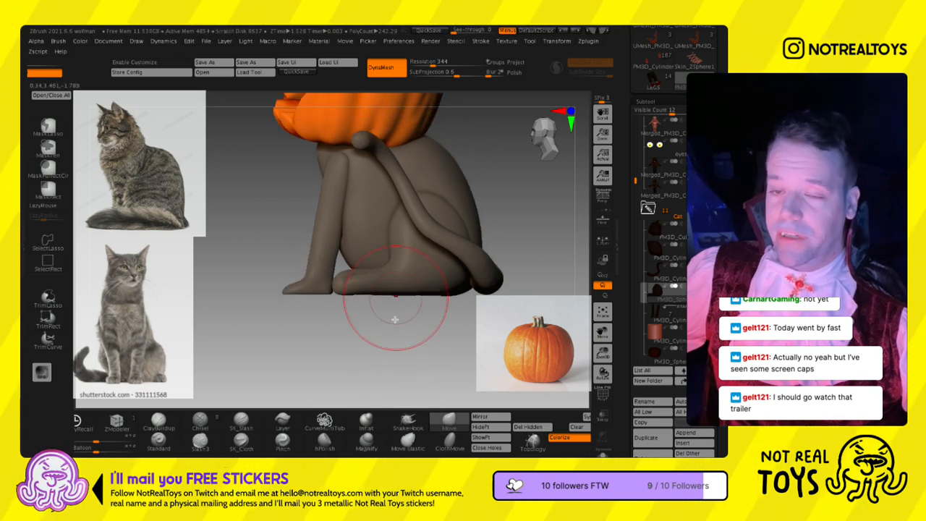
right_drag(389, 332, 403, 318)
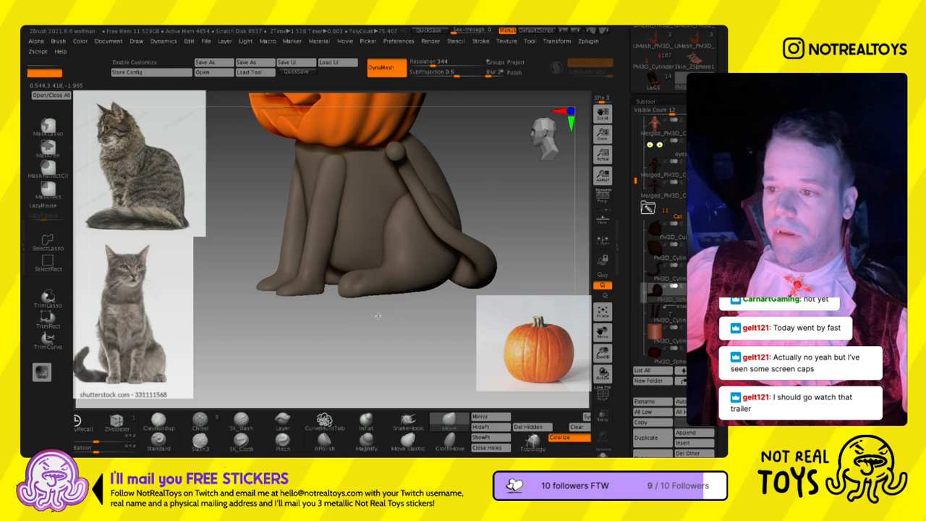
mouse_move(395, 315)
right_down()
mouse_move(405, 306)
mouse_move(412, 221)
right_up()
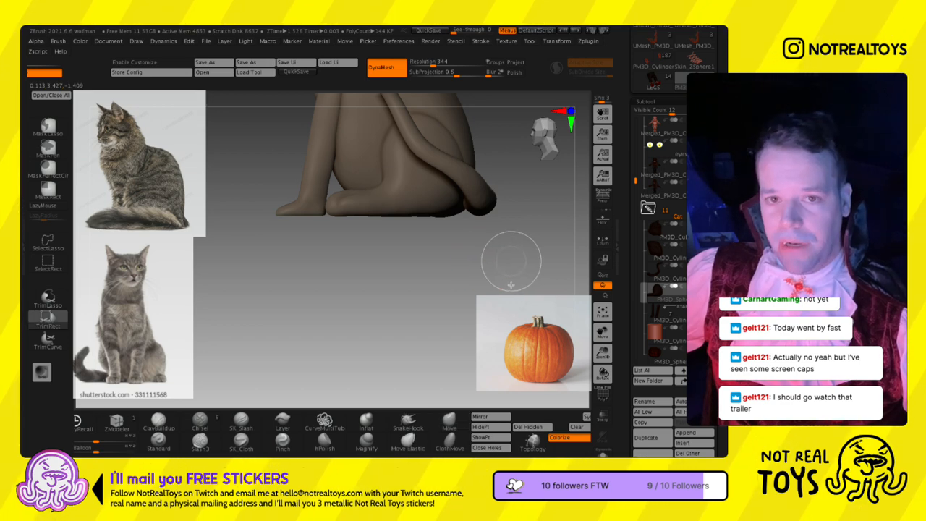
- Trim the undersides of the hind legs flat with TrimRect in side view and inspect the soles
mouse_move(243, 268)
ctrl+shift+mouse_down()
mouse_move(516, 209)
mouse_move(513, 240)
ctrl+shift+mouse_up()
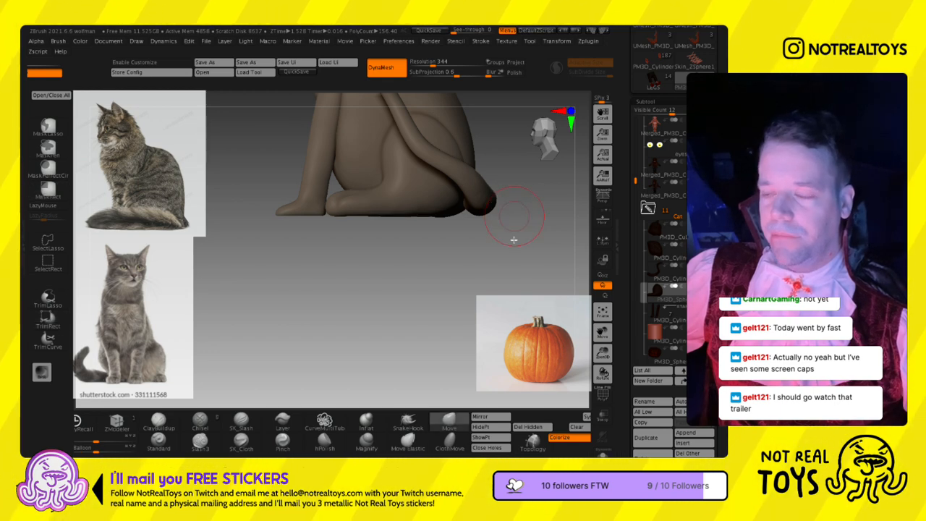
mouse_move(501, 269)
ctrl+shift+mouse_down()
mouse_move(324, 261)
mouse_move(300, 241)
mouse_move(241, 239)
ctrl+shift+mouse_up()
drag(349, 255, 418, 280)
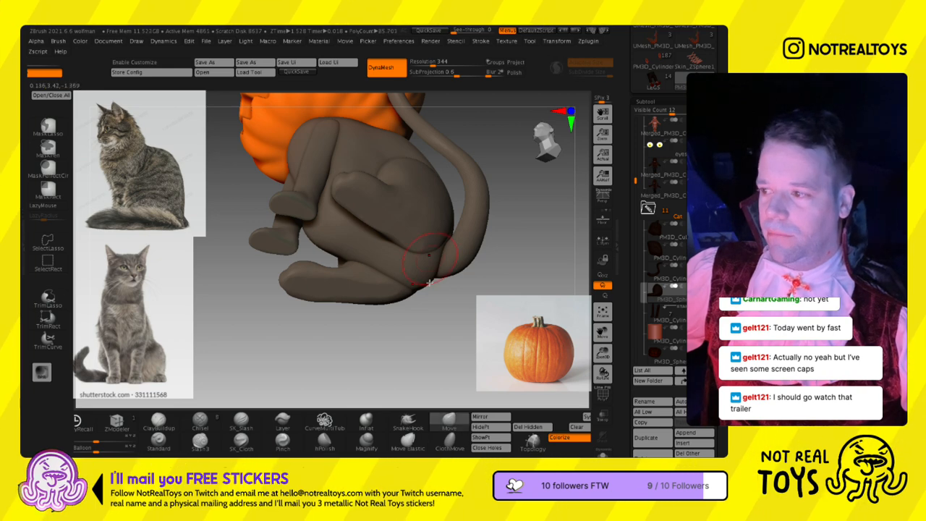
- Select the body subtool and adjust the cat's underside and rump between the hind legs with the Move brush
click(664, 254)
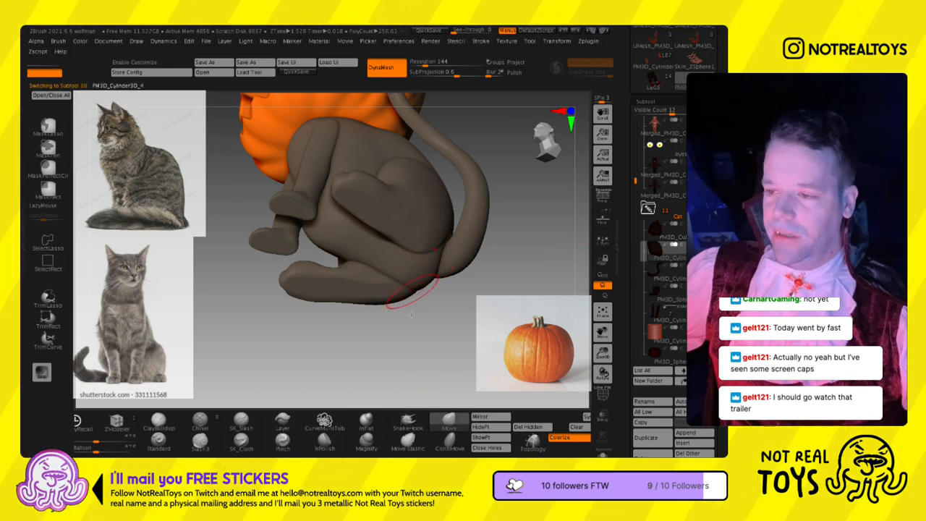
shift+right_drag(412, 287, 400, 310)
mouse_move(411, 267)
shift+right_down()
mouse_move(424, 265)
mouse_move(401, 270)
mouse_move(448, 252)
shift+right_up()
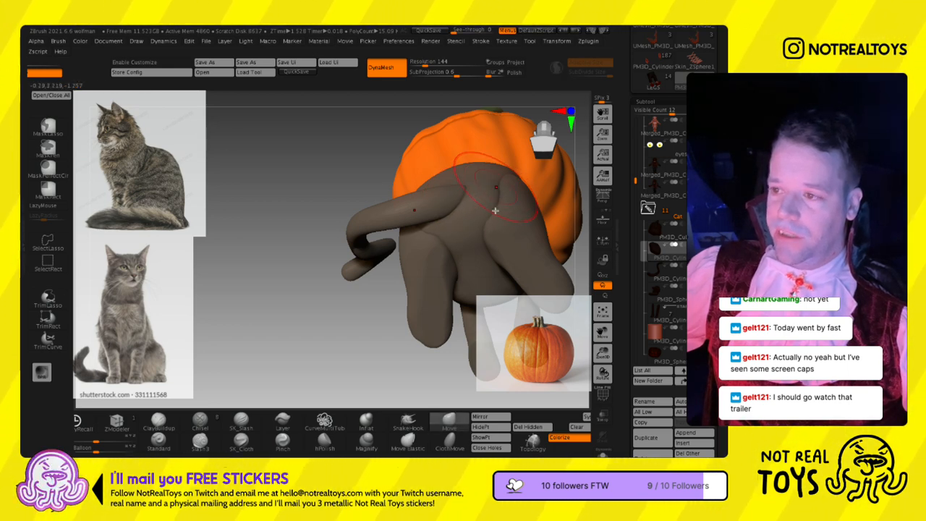
mouse_move(493, 192)
right_down()
mouse_move(496, 241)
mouse_move(485, 218)
right_up()
right_drag(527, 182, 499, 199)
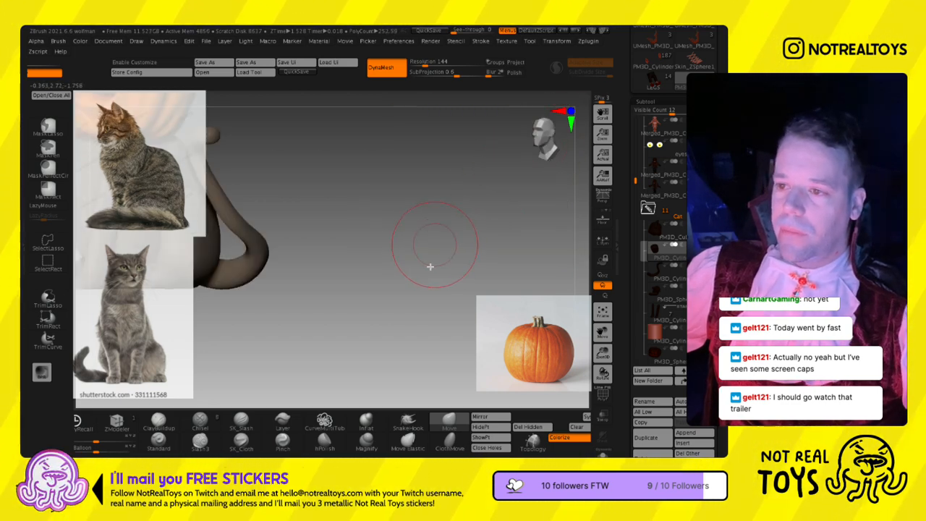
- Reshape the cat's back, flanks and shoulders with the Move brush, using draw sizes including about 207 and 227
key(f)
ctrl+right_drag(370, 265, 358, 250)
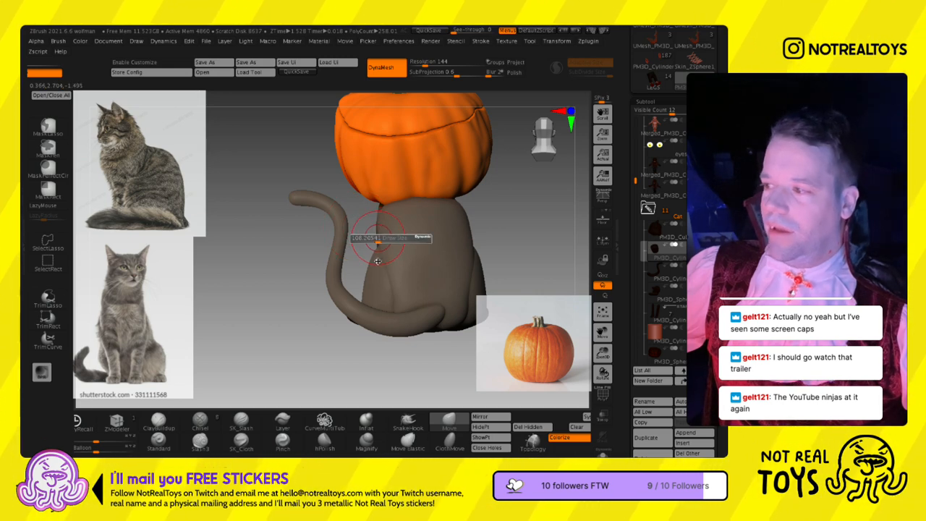
right_drag(437, 258, 416, 263)
key(s)
drag(416, 265, 427, 268)
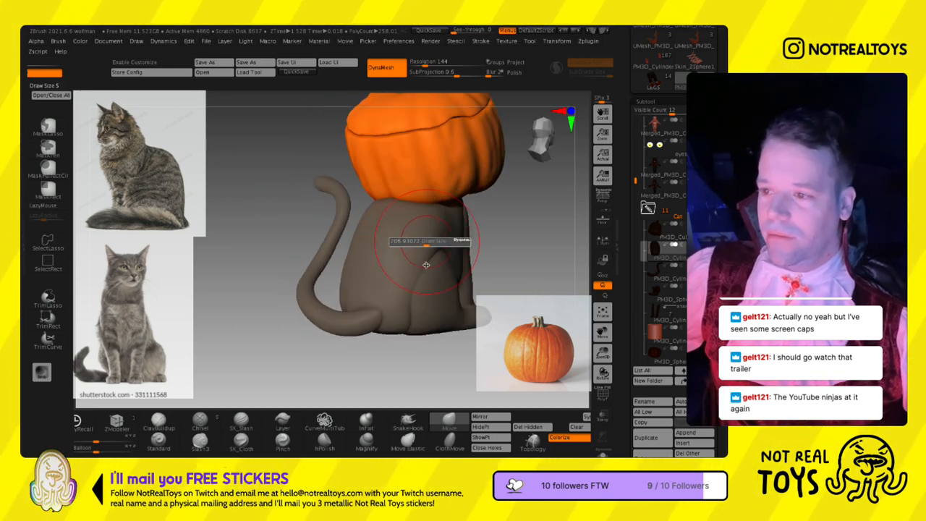
right_drag(449, 249, 454, 232)
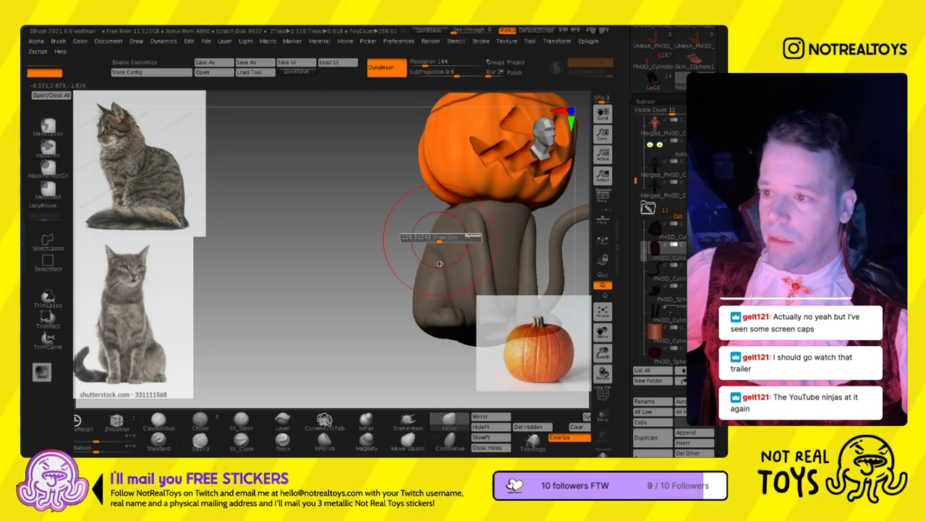
key(s)
mouse_move(434, 259)
right_down()
mouse_move(440, 272)
mouse_move(432, 261)
right_up()
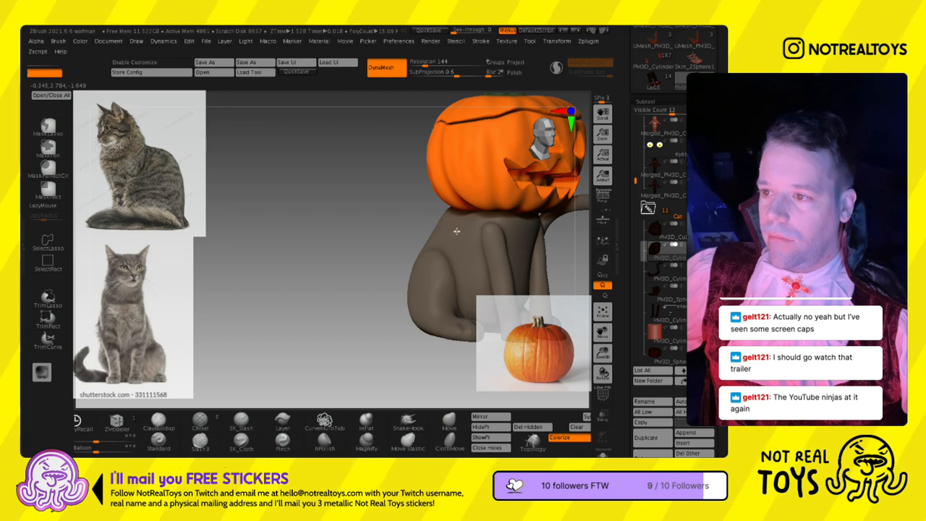
key(s)
mouse_move(446, 241)
right_down()
mouse_move(352, 205)
mouse_move(417, 154)
mouse_move(434, 202)
mouse_move(428, 252)
mouse_move(456, 231)
right_up()
key(s)
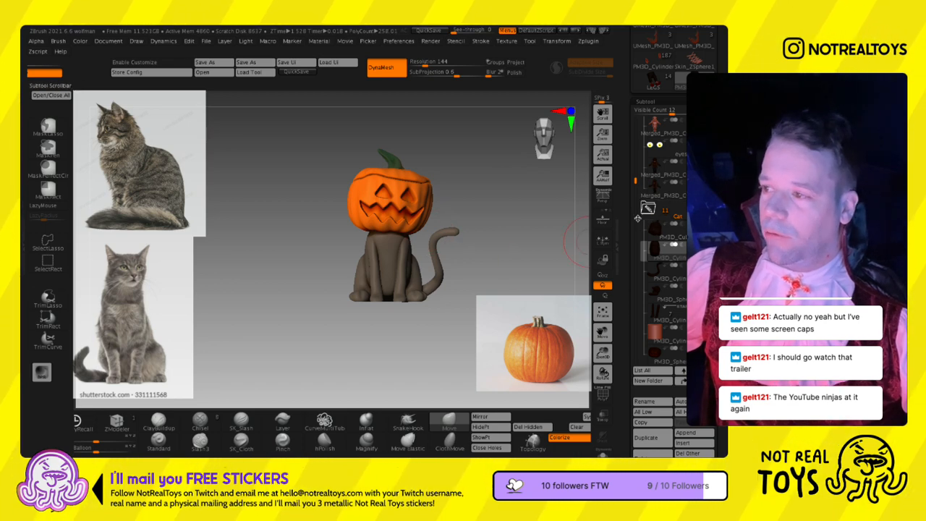
- Select the carved pumpkin head subtool and merge it down with the stem subtool
drag(634, 207, 634, 276)
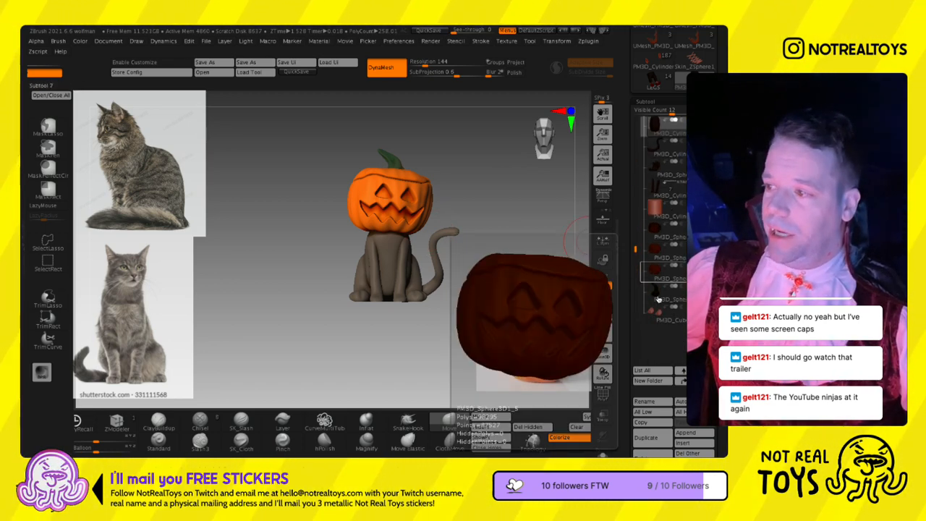
click(656, 270)
scroll(647, 425, down, 5)
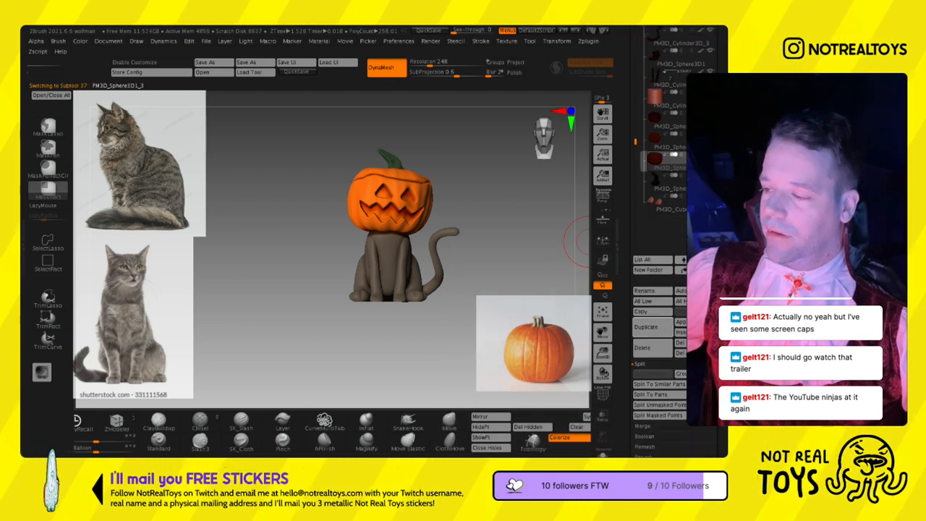
click(645, 425)
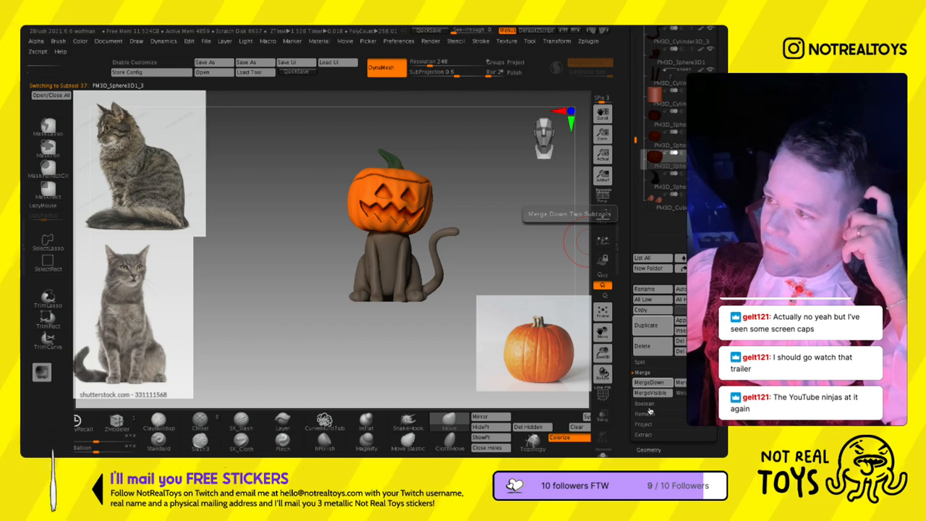
- Scale the merged pumpkin head down slightly and lower it onto the cat's body with the transform gizmo
key(w)
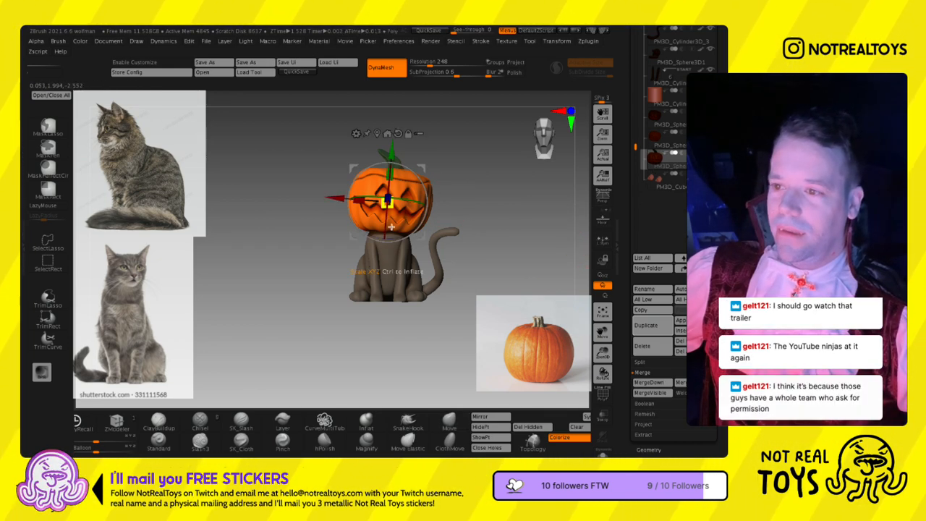
drag(392, 226, 419, 222)
drag(390, 175, 390, 179)
key(q)
key(s)
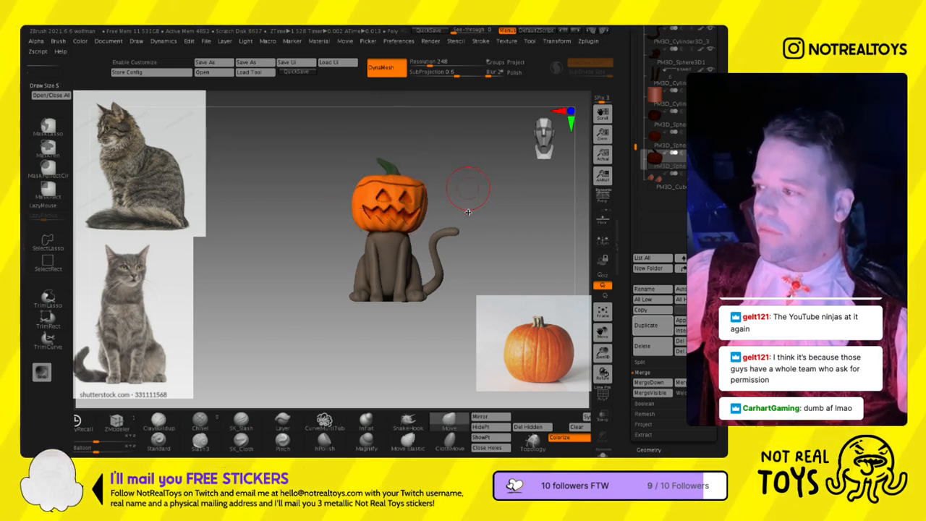
- Adjust the pumpkin head's shape with the Move brush from several angles and browse the cat's subtools
right_drag(435, 251, 391, 248)
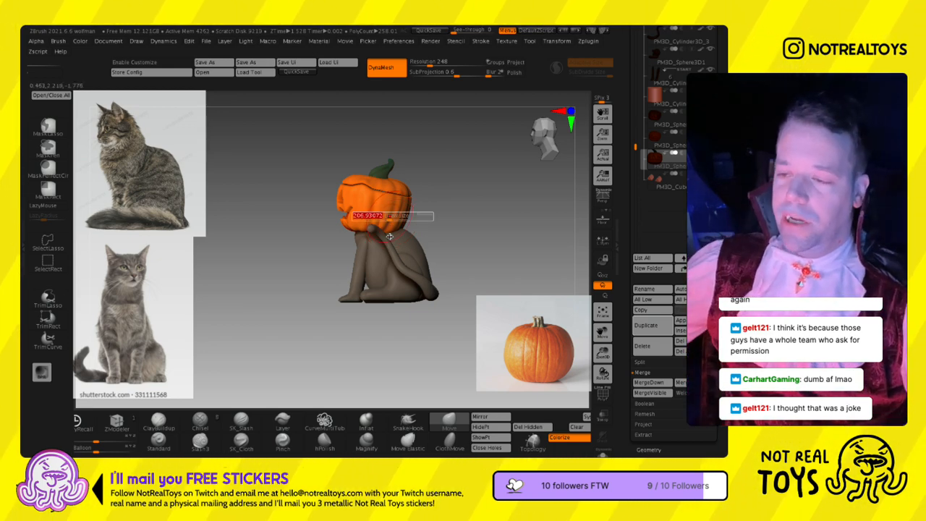
mouse_move(371, 211)
ctrl+right_down()
mouse_move(374, 253)
mouse_move(363, 215)
mouse_move(393, 215)
mouse_move(406, 232)
ctrl+right_up()
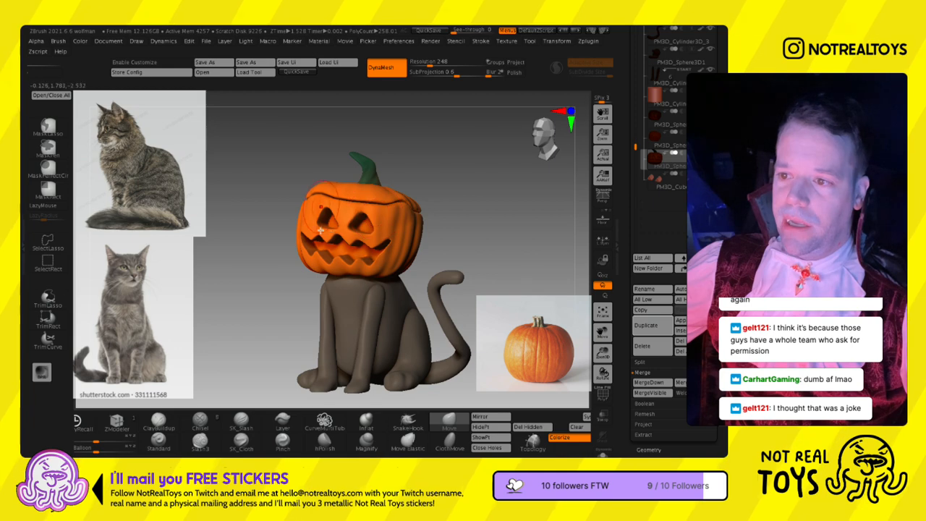
right_drag(352, 216, 391, 221)
alt+right_drag(322, 239, 395, 235)
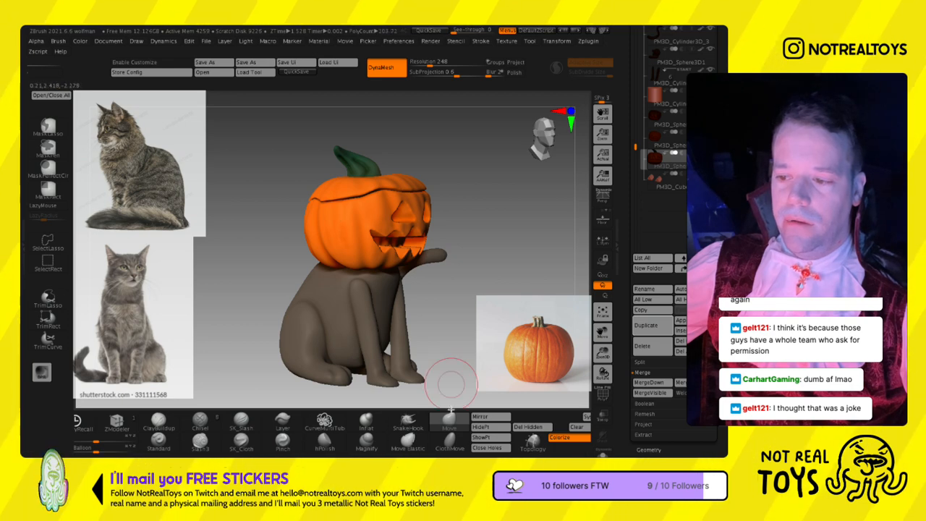
drag(634, 311, 635, 439)
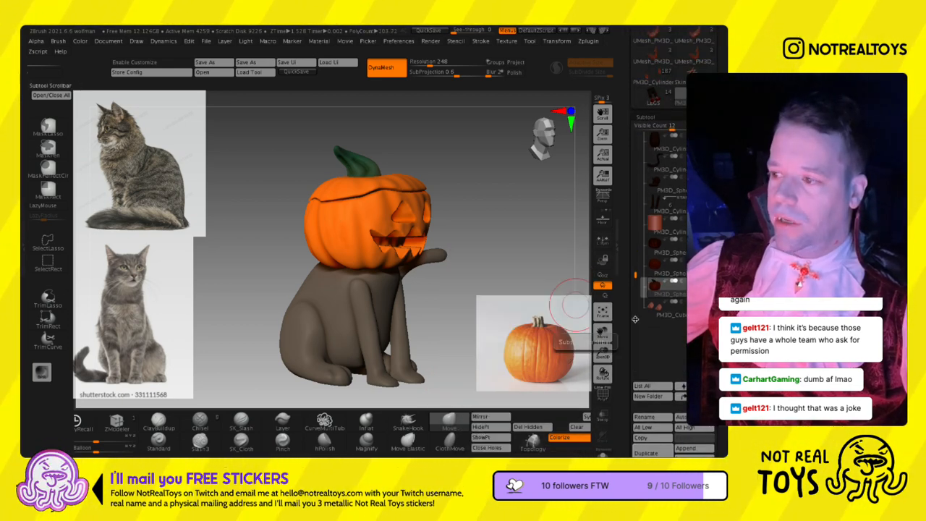
drag(638, 302, 635, 260)
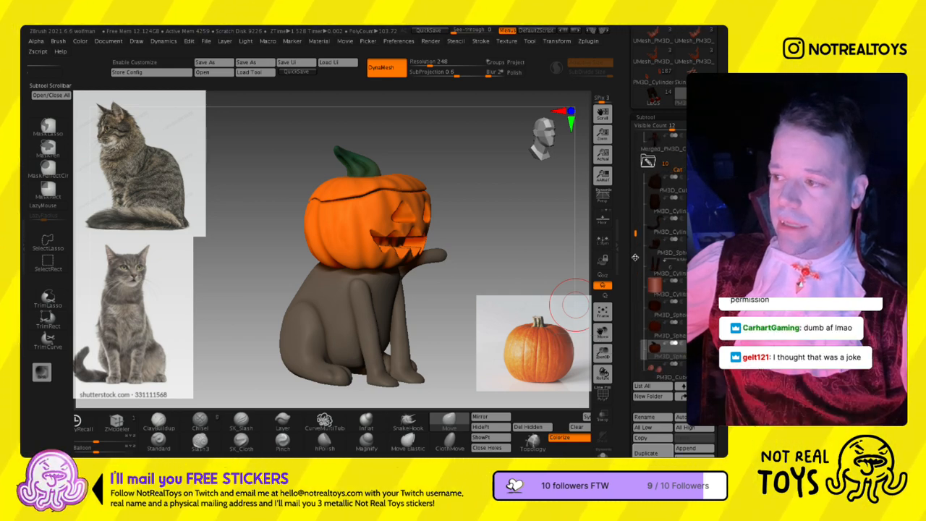
- Switch between the cat's subtools and check the pumpkin head's fit on the body from the front and both sides
click(652, 269)
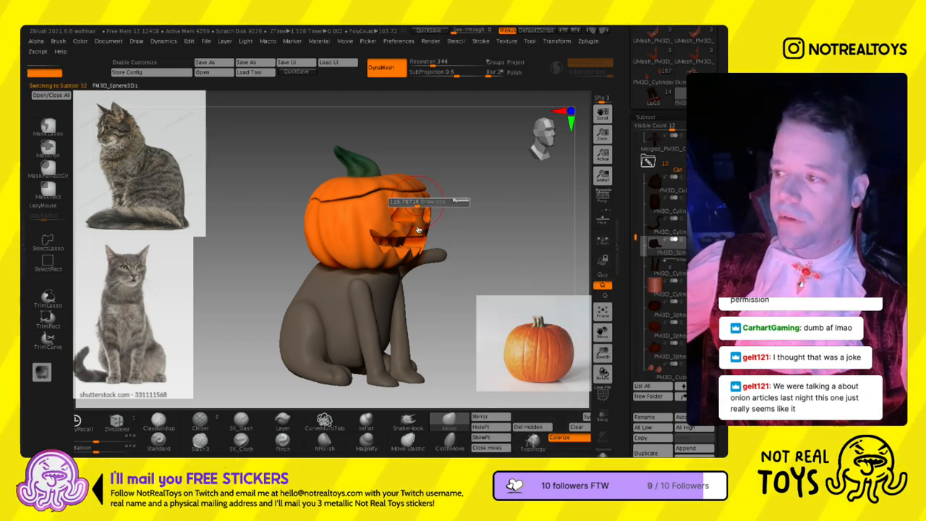
click(654, 344)
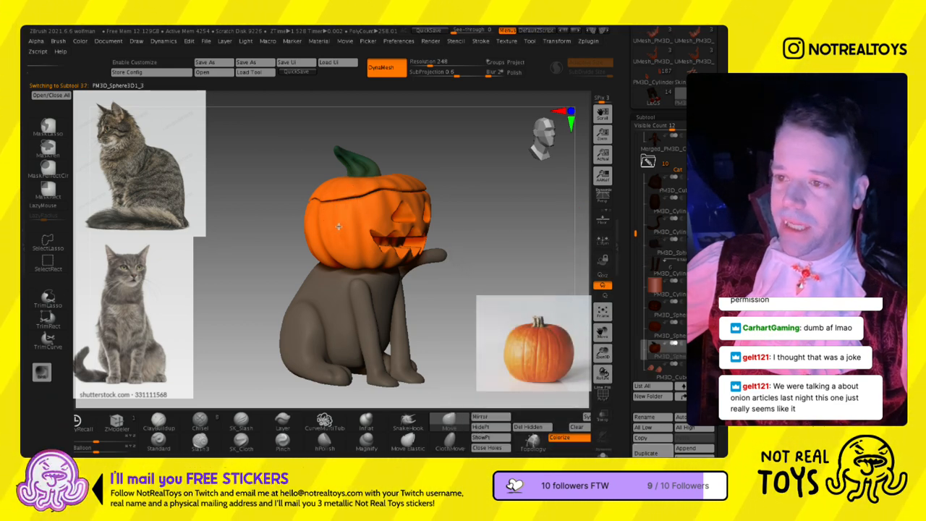
right_drag(363, 197, 405, 184)
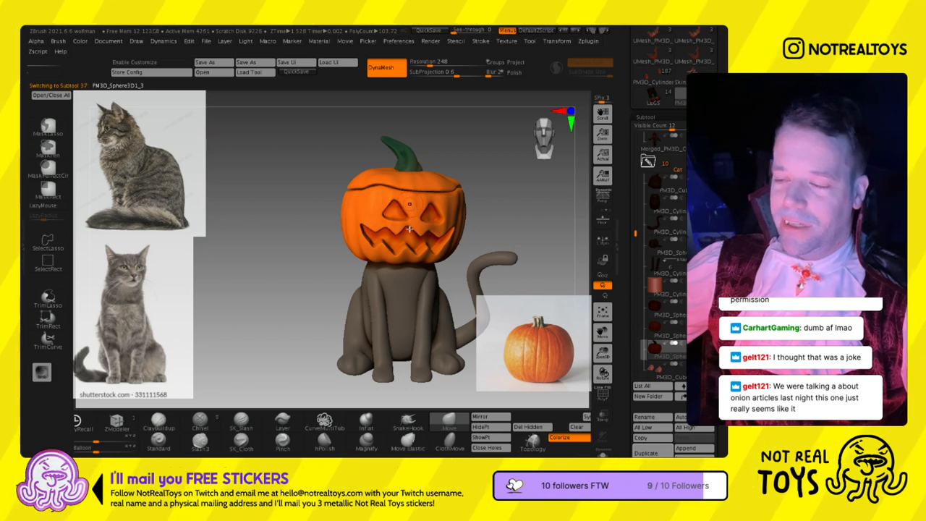
right_drag(413, 231, 396, 215)
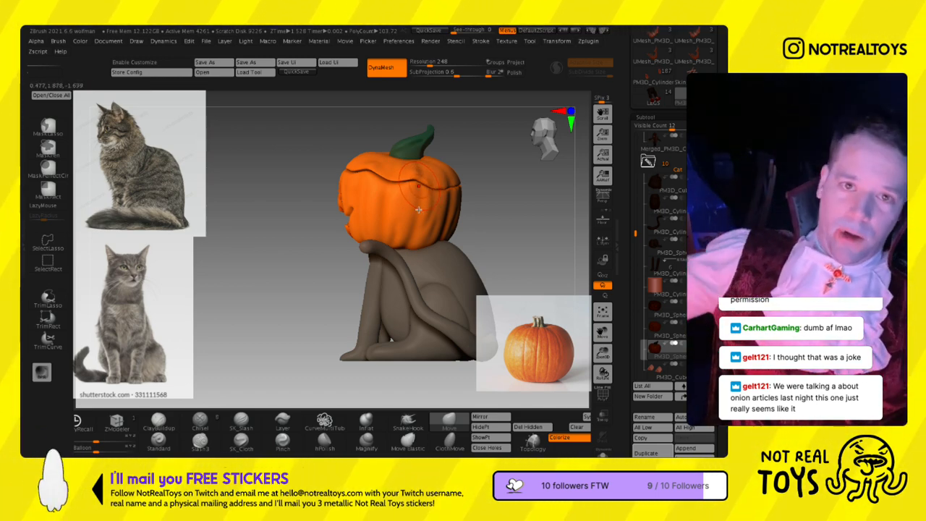
right_drag(418, 210, 492, 207)
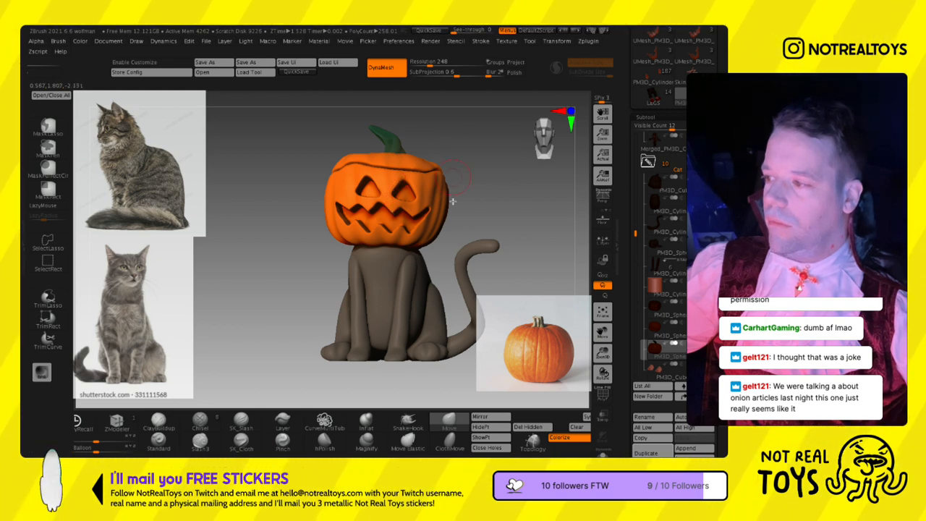
right_drag(448, 201, 377, 207)
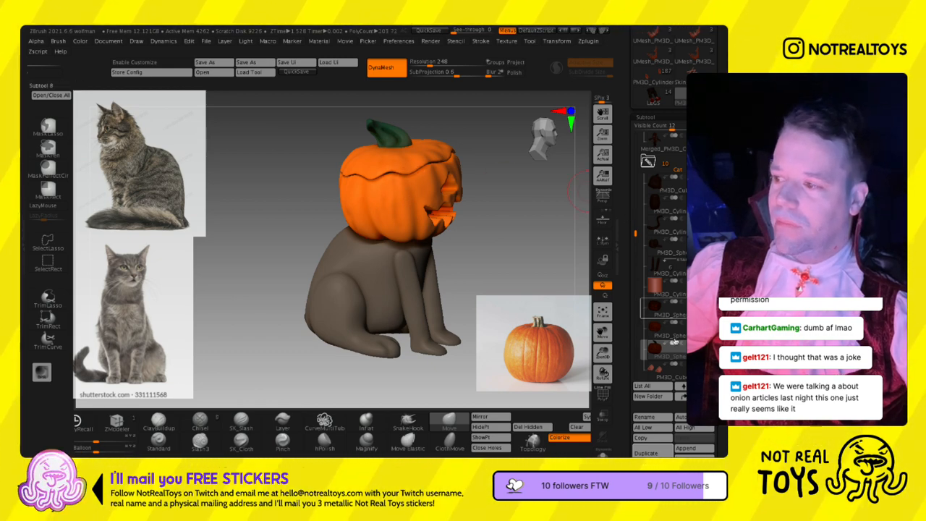
- Select the cat's front legs subtool and reshape the shoulders and upper legs with the Move brush
click(670, 268)
mouse_move(367, 285)
shift+right_down()
mouse_move(352, 283)
mouse_move(390, 257)
mouse_move(386, 298)
shift+right_up()
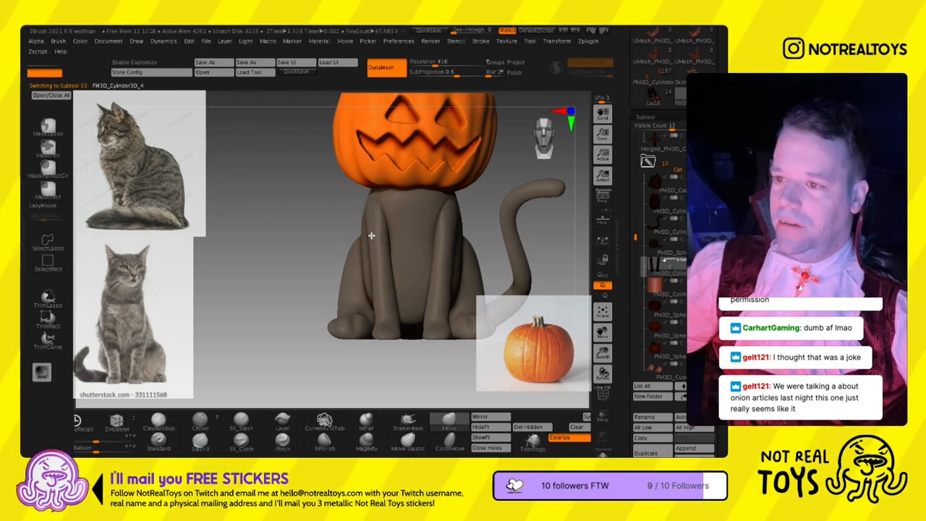
key(s)
mouse_move(413, 233)
ctrl+right_down()
mouse_move(411, 214)
mouse_move(409, 243)
mouse_move(362, 249)
mouse_move(384, 262)
mouse_move(377, 267)
ctrl+right_up()
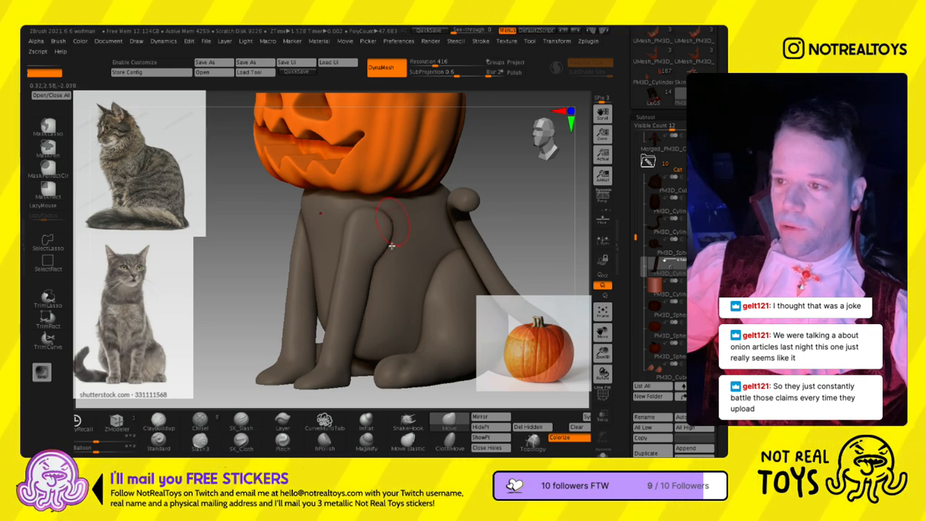
mouse_move(396, 252)
right_down()
mouse_move(397, 271)
mouse_move(392, 262)
right_up()
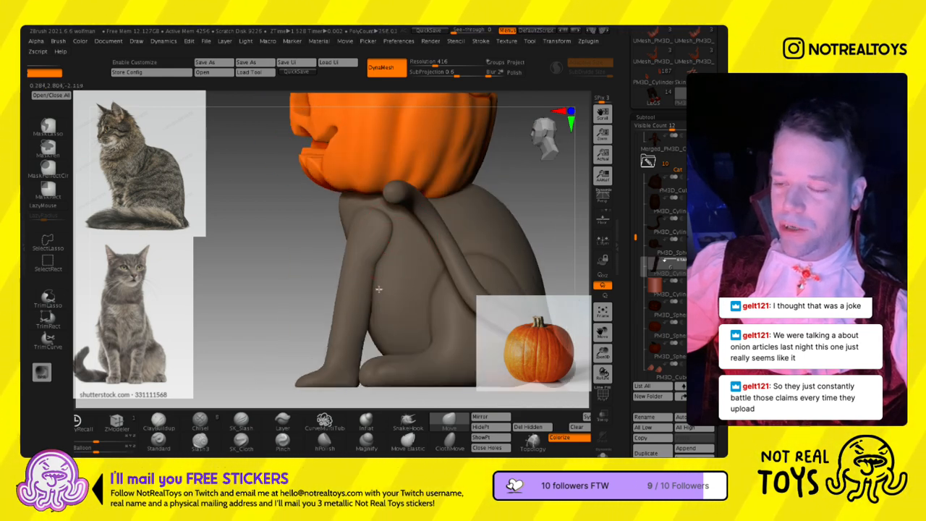
right_drag(386, 291, 391, 295)
right_drag(379, 298, 381, 298)
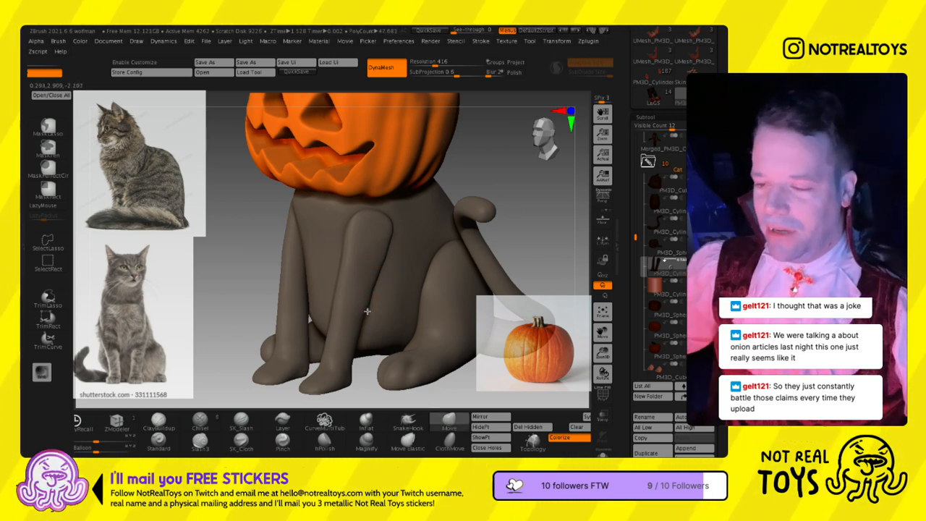
right_drag(363, 315, 367, 314)
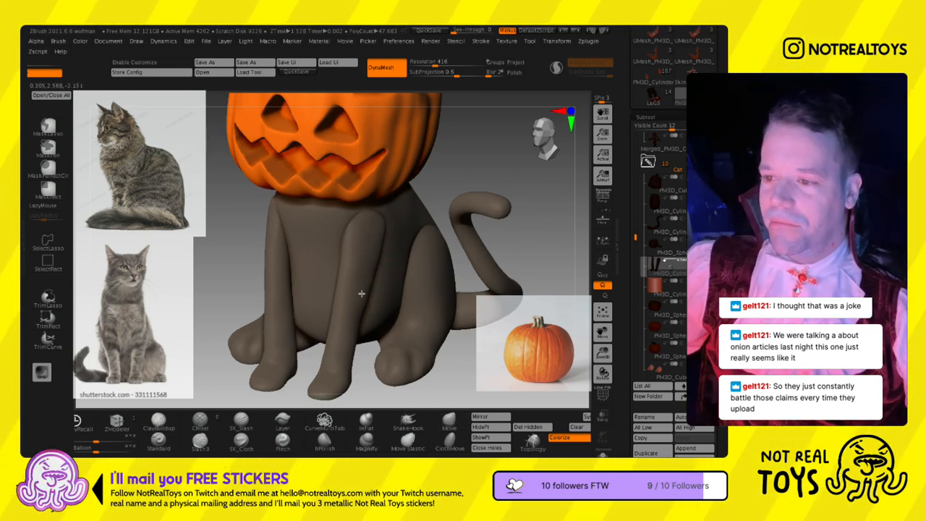
- Puff out the ends of the cat's front paws with the Inflate brush
alt+right_drag(353, 343, 371, 248)
ctrl+right_drag(354, 282, 376, 300)
mouse_move(388, 257)
alt+right_down()
mouse_move(396, 195)
mouse_move(384, 290)
mouse_move(381, 273)
mouse_move(398, 270)
mouse_move(395, 295)
alt+right_up()
key(s)
key(s)
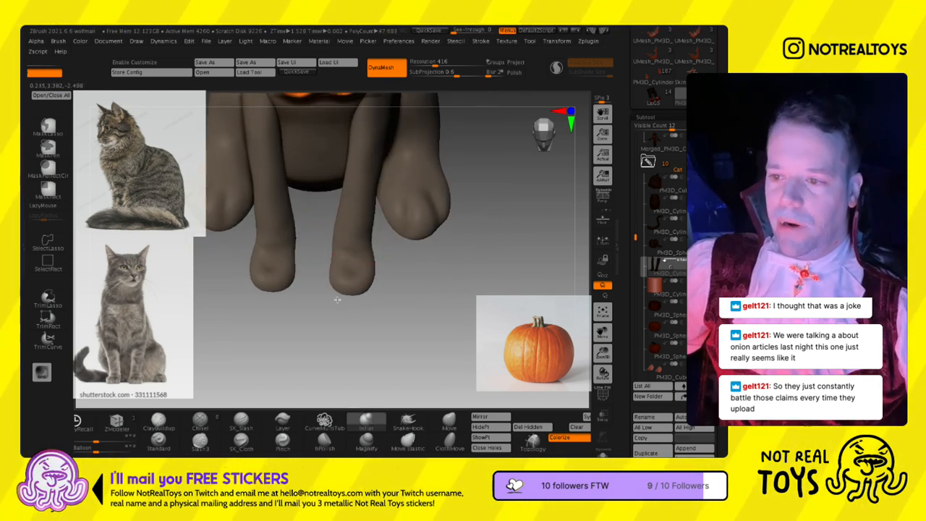
right_drag(354, 294, 411, 319)
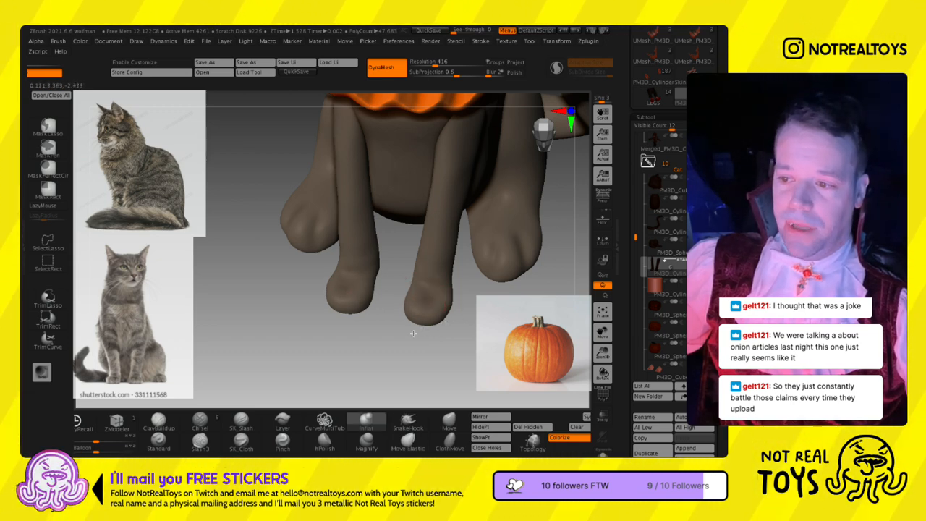
drag(421, 327, 311, 279)
mouse_move(405, 288)
mouse_down()
mouse_move(376, 291)
mouse_move(320, 255)
mouse_move(360, 409)
mouse_up()
- Adjust the shape of the front paws with the Move brush, varying the draw size
key(b)
key(m)
key(v)
drag(344, 314, 394, 305)
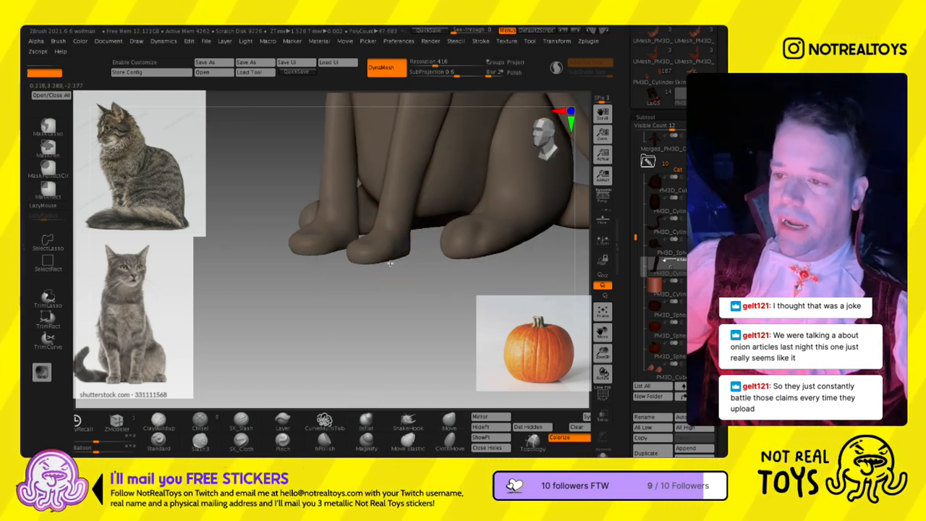
drag(365, 265, 371, 269)
key(s)
mouse_move(383, 270)
alt+right_down()
mouse_move(382, 317)
mouse_move(395, 310)
mouse_move(366, 301)
alt+right_up()
key(s)
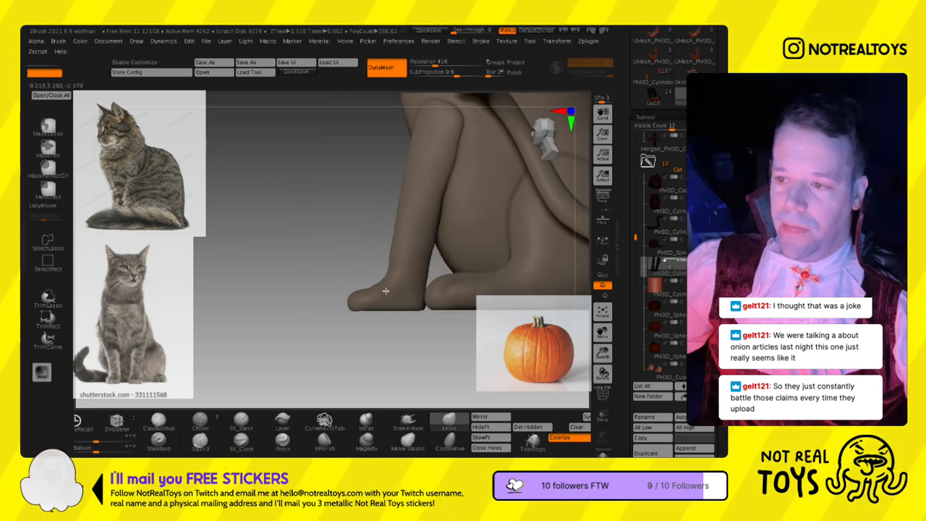
- Refine the transition from the lower front legs into the paws with the Move brush at a draw size of about 68
key(b)
key(m)
key(v)
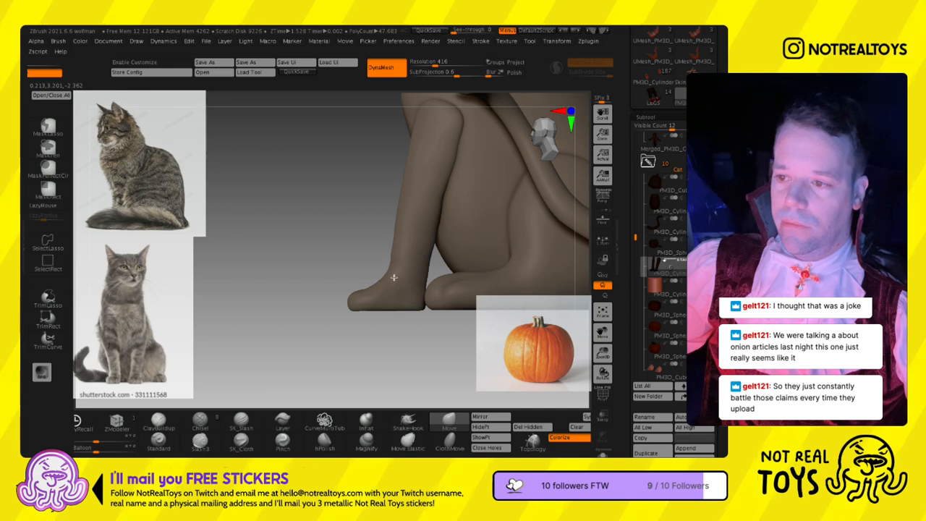
mouse_move(388, 283)
alt+right_down()
mouse_move(392, 313)
mouse_move(437, 320)
alt+right_up()
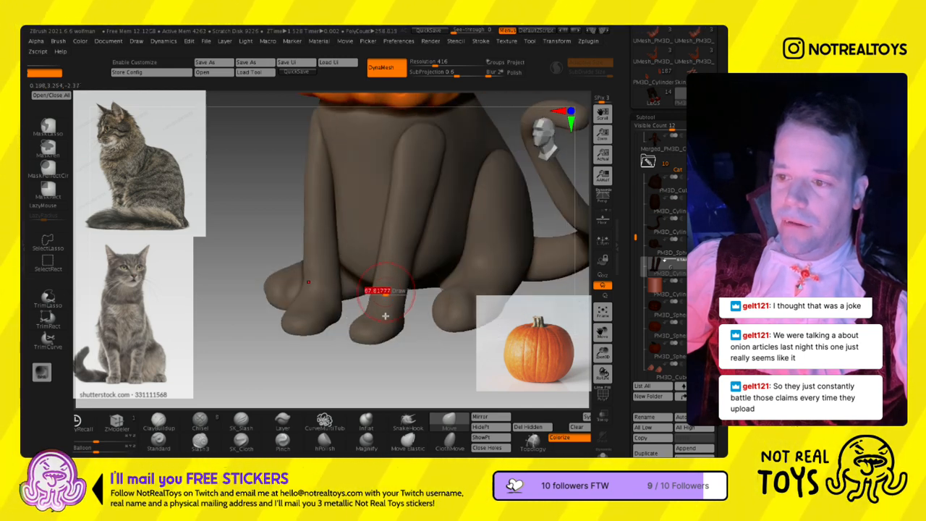
right_drag(385, 309, 380, 300)
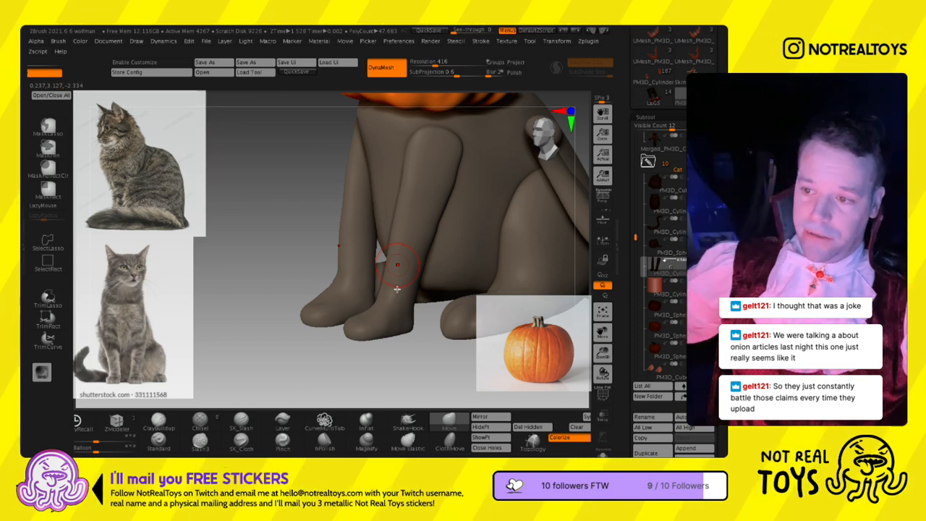
- Reshape the rear contour of the front legs between paw and shoulder with a resized Move brush
key(s)
drag(398, 263, 406, 262)
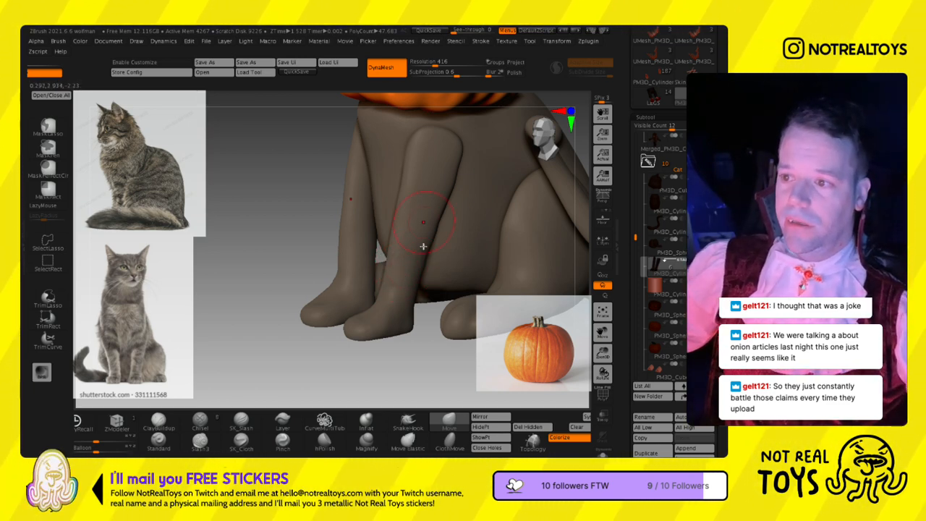
right_drag(447, 242, 437, 232)
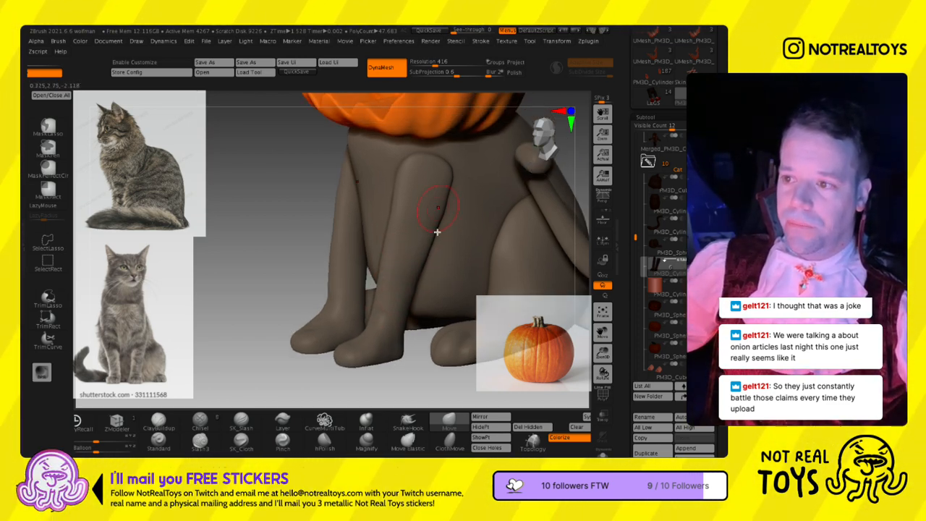
key(s)
drag(439, 215, 443, 216)
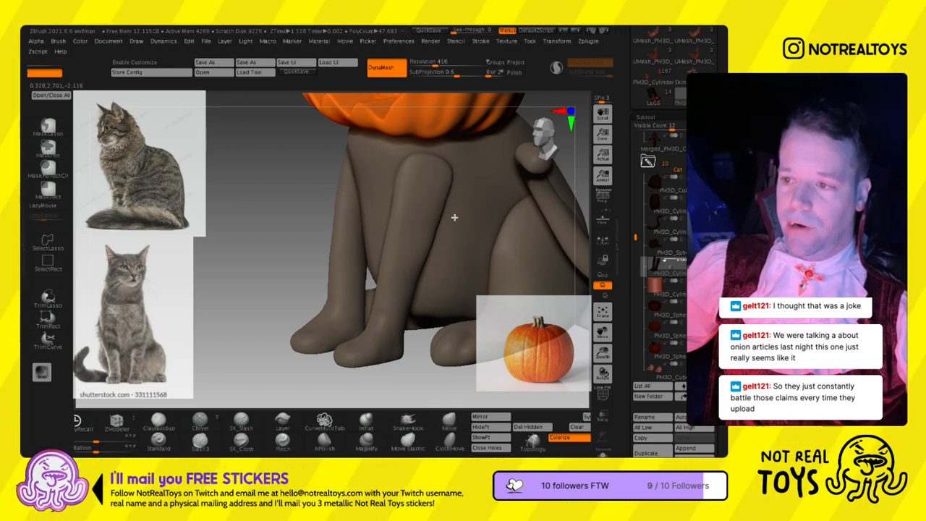
- Smooth the lower front legs and paws and even out the legs' contours with the Move brush
mouse_move(368, 311)
right_down()
mouse_move(387, 316)
mouse_move(355, 306)
mouse_move(375, 349)
right_up()
right_click(358, 308)
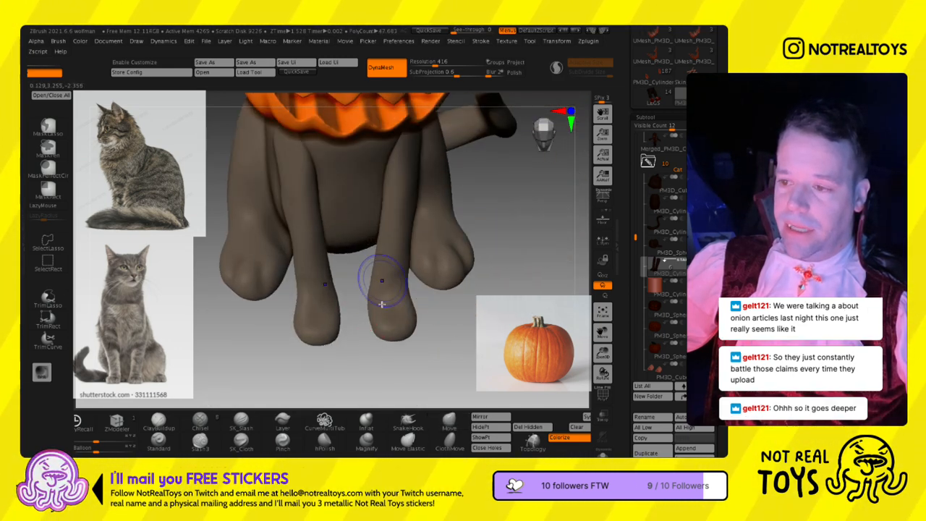
key(s)
right_drag(387, 233, 388, 182)
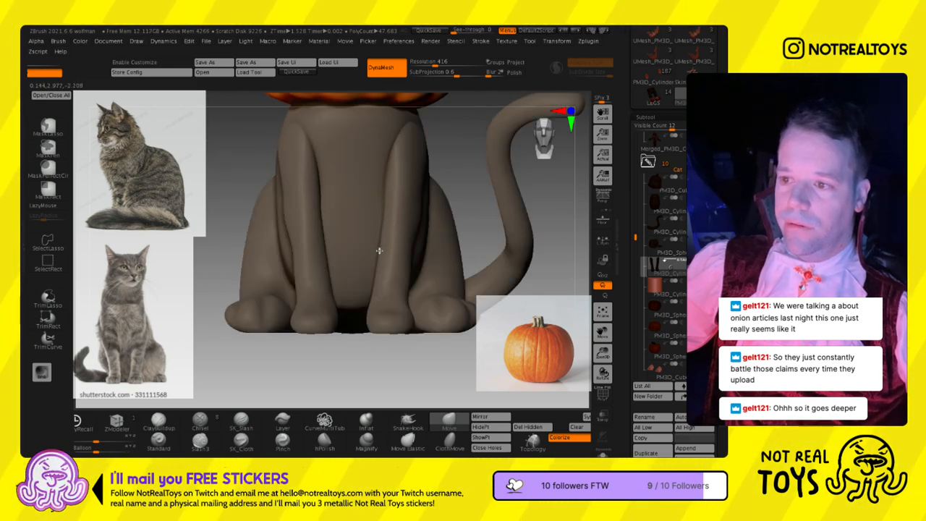
key(s)
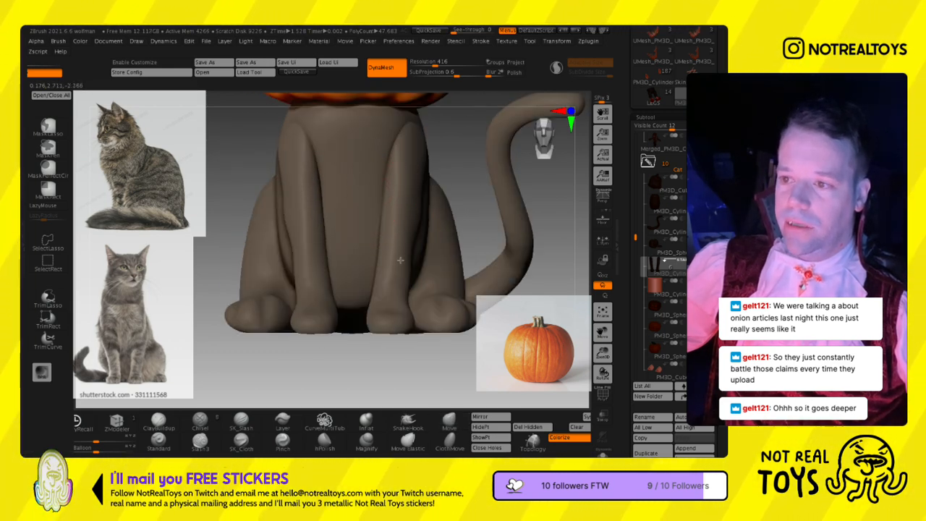
mouse_move(404, 263)
right_down()
mouse_move(419, 277)
mouse_move(437, 247)
right_up()
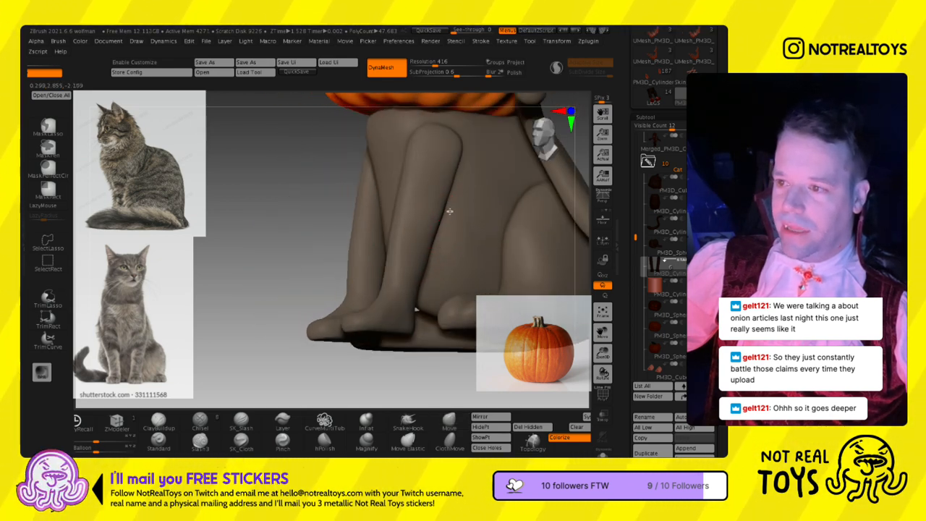
right_drag(420, 316, 413, 317)
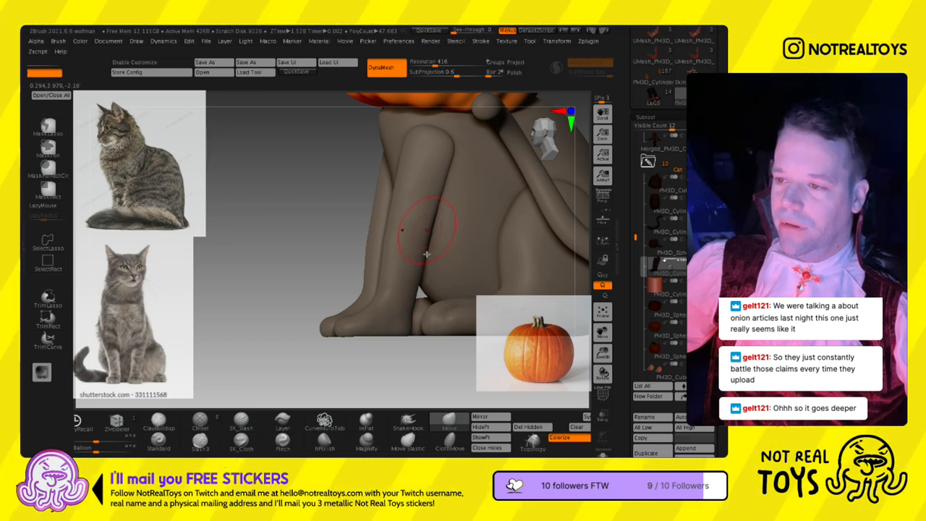
mouse_move(405, 348)
mouse_down()
mouse_move(438, 343)
mouse_move(395, 277)
mouse_move(404, 253)
mouse_up()
key(s)
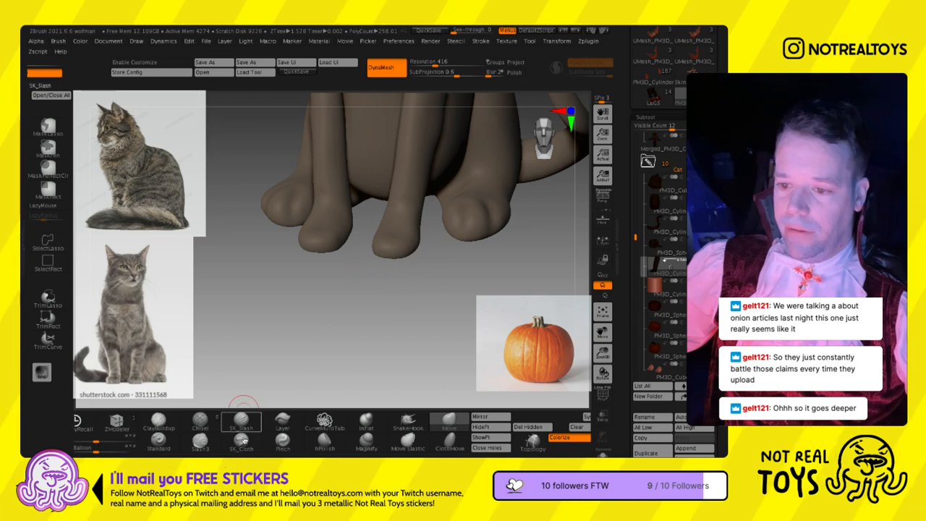
- Sculpt and smooth the volume of the front paws with the SK_Cloth and Magnify brushes
click(241, 440)
ctrl+right_drag(401, 266, 397, 289)
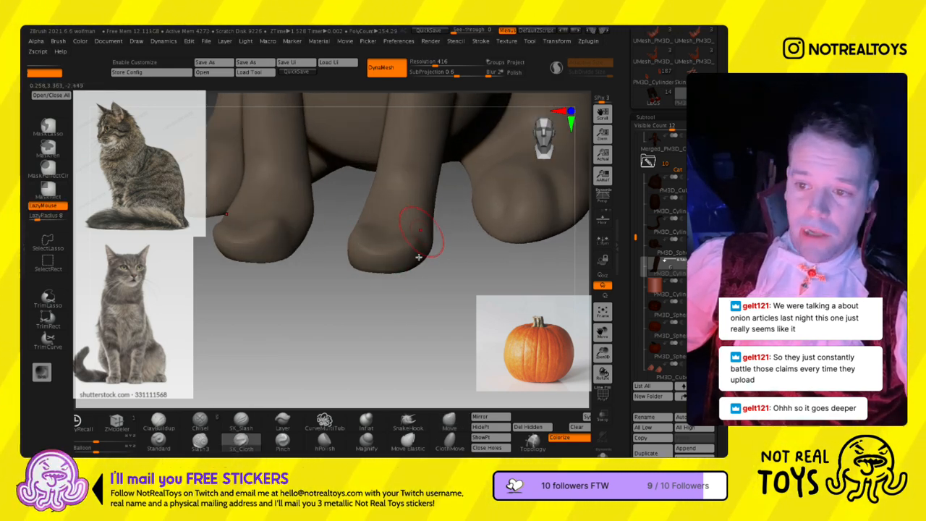
click(367, 443)
drag(419, 262, 366, 234)
right_drag(368, 242, 375, 291)
drag(349, 203, 348, 210)
drag(397, 259, 403, 205)
mouse_move(457, 272)
right_down()
mouse_move(436, 258)
mouse_move(278, 224)
right_up()
ctrl+shift+drag(463, 275, 227, 209)
ctrl+right_drag(266, 237, 338, 302)
shift+drag(355, 285, 355, 310)
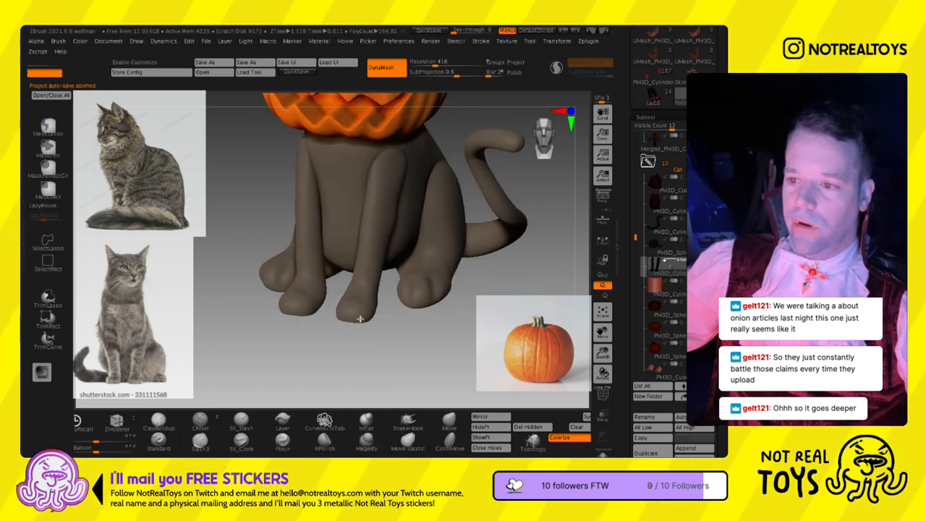
mouse_move(369, 326)
right_down()
mouse_move(348, 323)
mouse_move(375, 311)
right_up()
- Reshape and smooth the middle of the front legs with the Move brush, adjusting the draw size
click(449, 421)
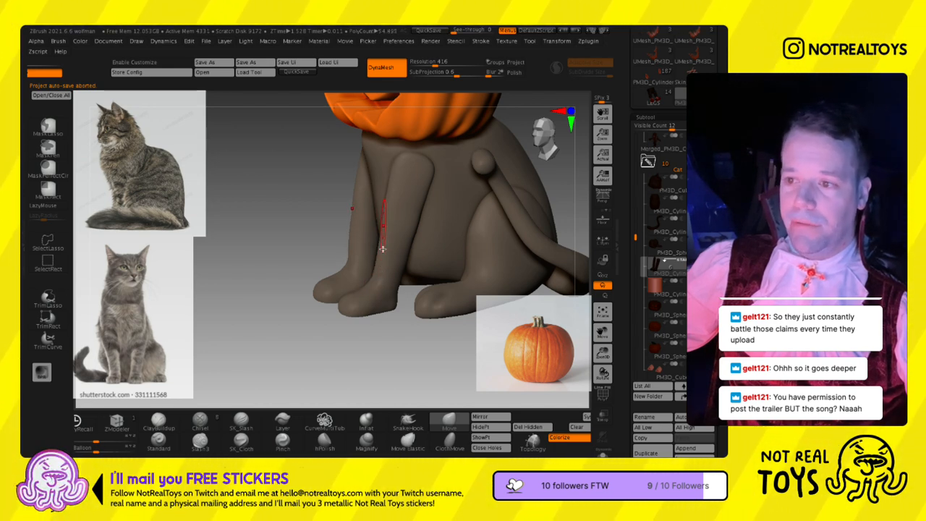
right_drag(428, 222, 441, 230)
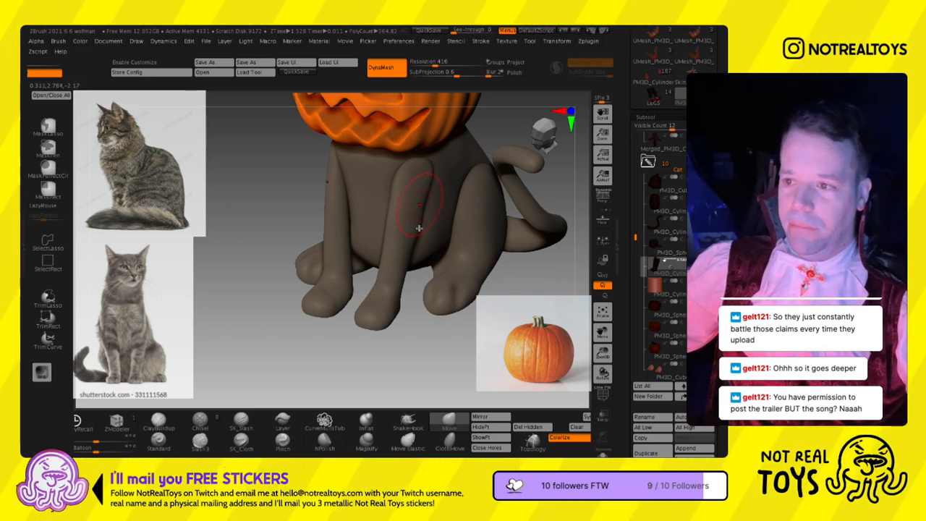
mouse_move(416, 227)
right_down()
mouse_move(423, 232)
mouse_move(411, 202)
right_up()
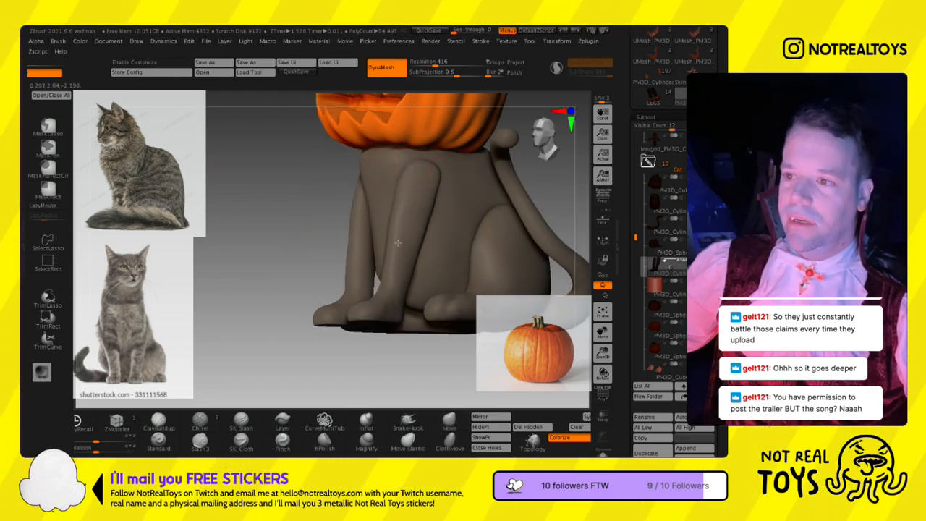
key(b)
key(m)
key(v)
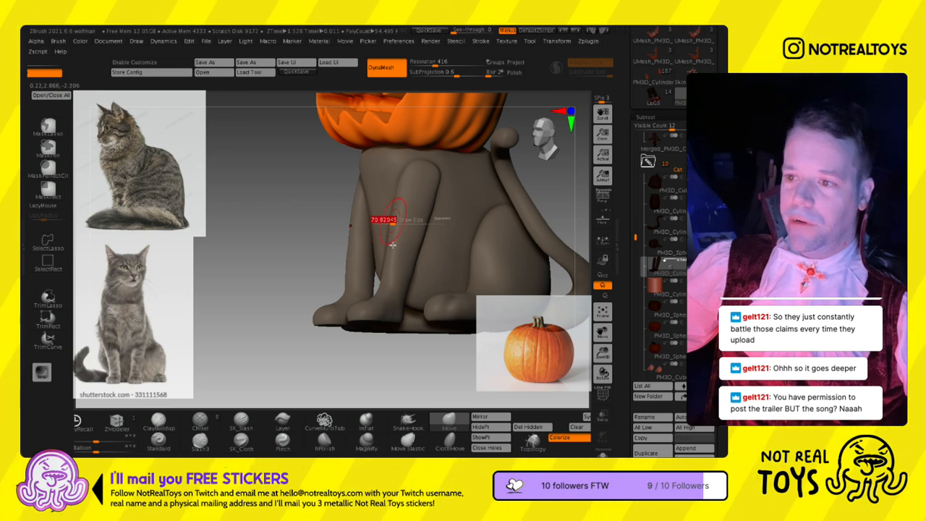
key(s)
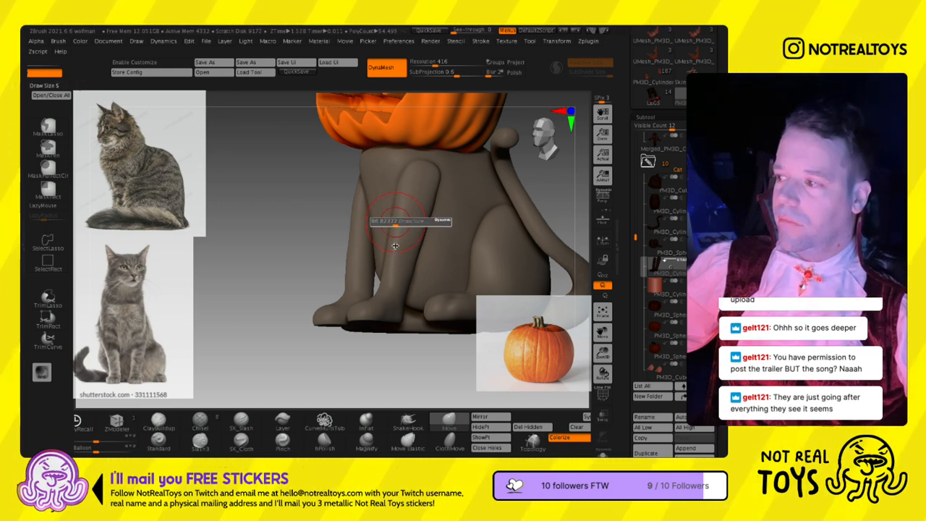
right_drag(417, 240, 421, 243)
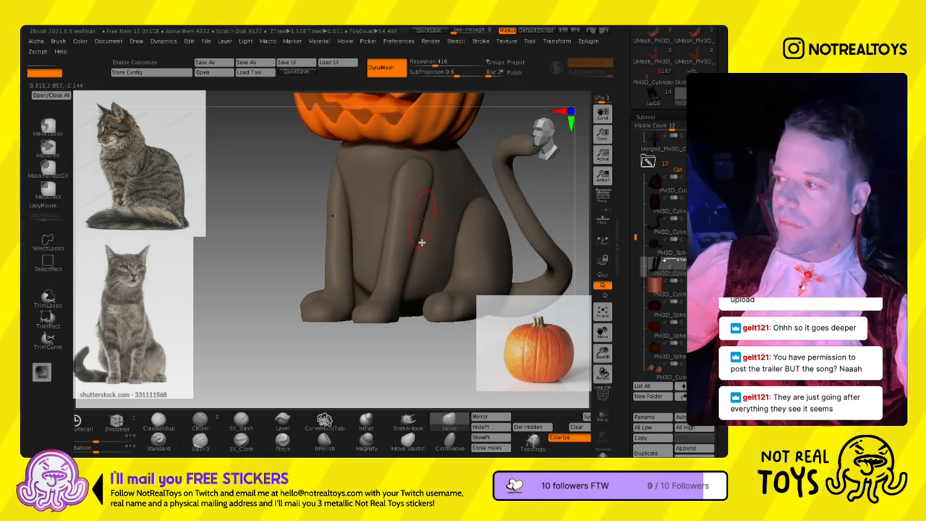
- Adjust the contours of the front legs and paws with a resized Move brush, checking them from the front, side and underneath
key(s)
key(s)
mouse_move(416, 242)
right_down()
mouse_move(429, 250)
mouse_move(408, 252)
mouse_move(402, 272)
mouse_move(412, 267)
mouse_move(423, 283)
right_up()
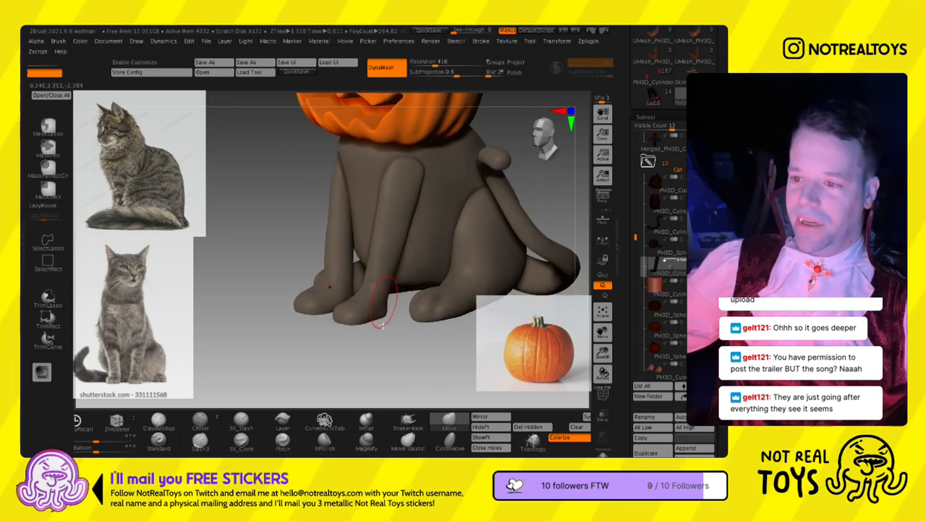
right_drag(382, 327, 324, 335)
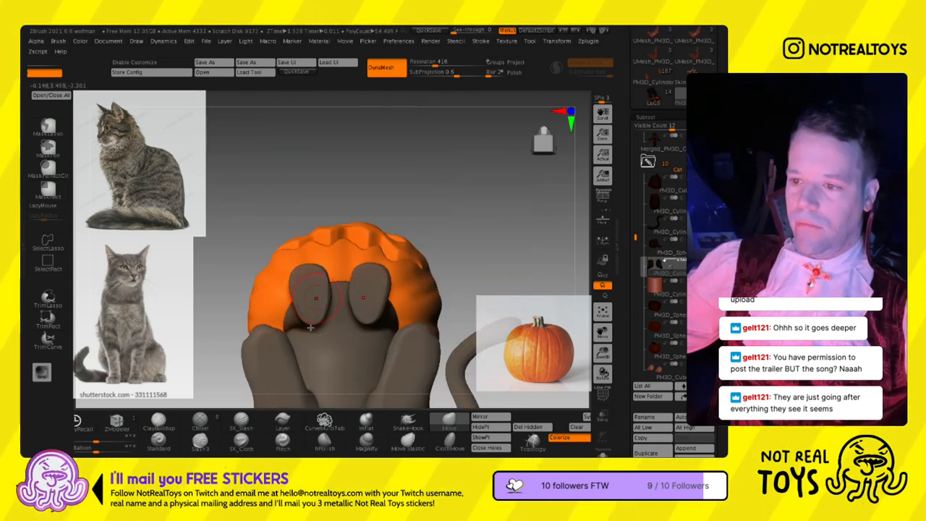
mouse_move(307, 340)
right_down()
mouse_move(348, 355)
mouse_move(399, 266)
mouse_move(378, 272)
mouse_move(377, 288)
mouse_move(392, 293)
mouse_move(330, 284)
right_up()
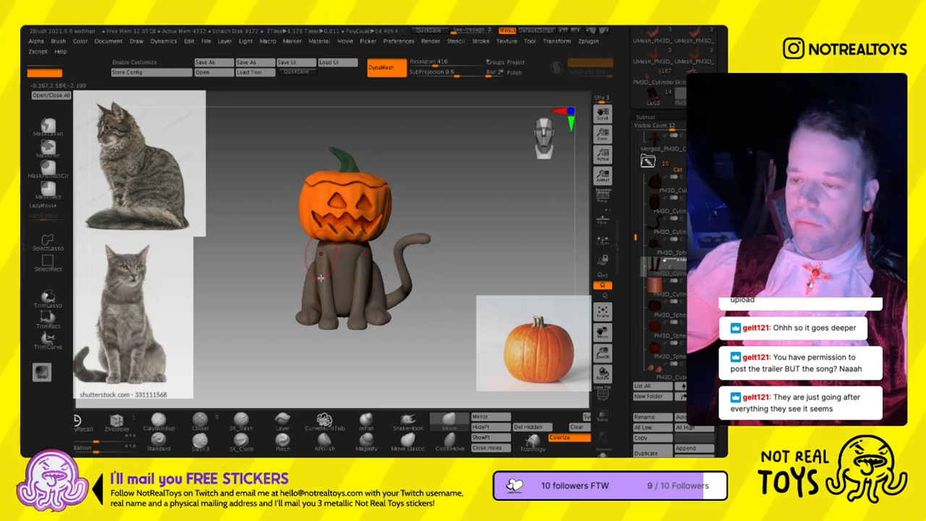
right_drag(322, 294, 346, 285)
right_drag(346, 285, 424, 253)
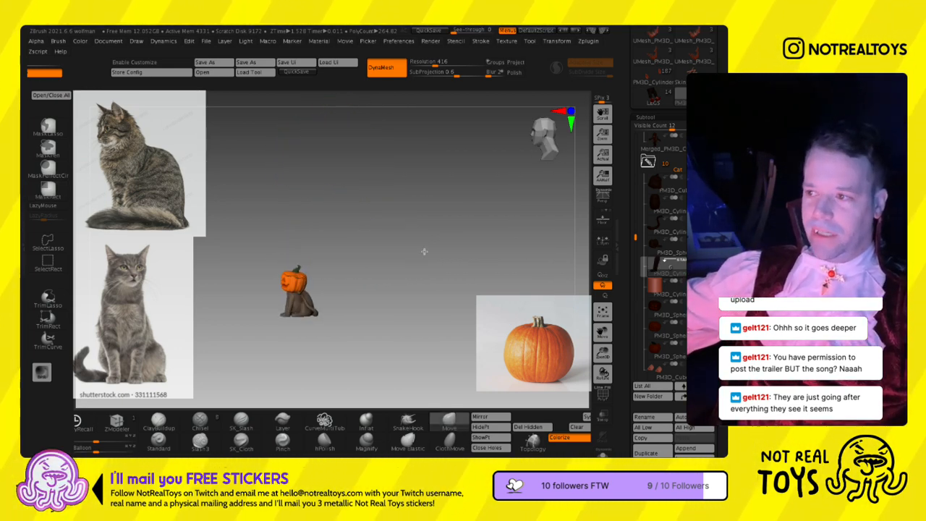
- Show the werewolf again and compare the cat's size and silhouette beside it
mouse_move(659, 203)
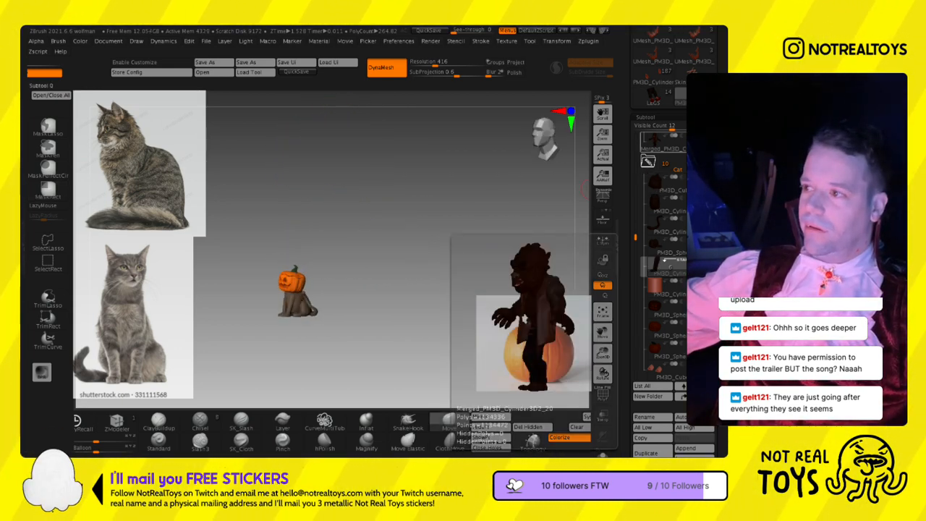
click(708, 136)
right_drag(349, 271, 394, 266)
ctrl+right_drag(308, 235, 355, 202)
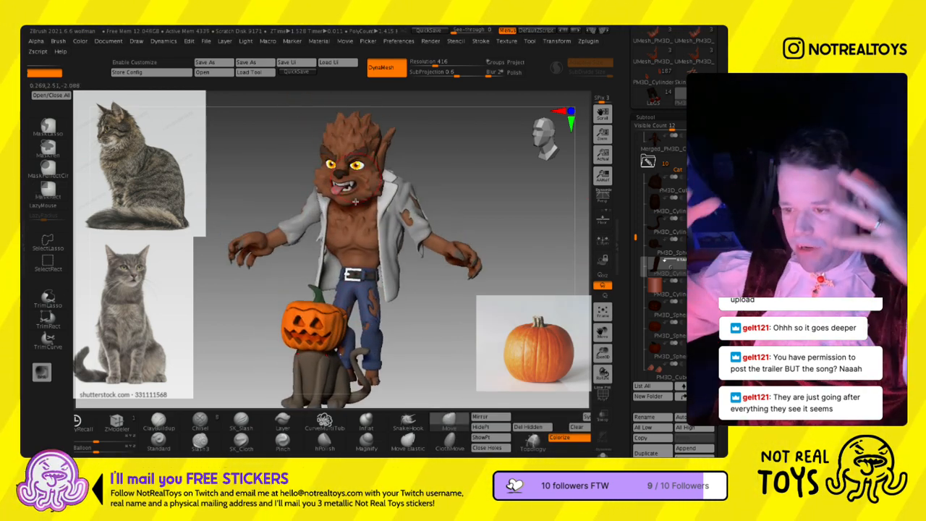
key(s)
alt+right_drag(352, 268, 354, 243)
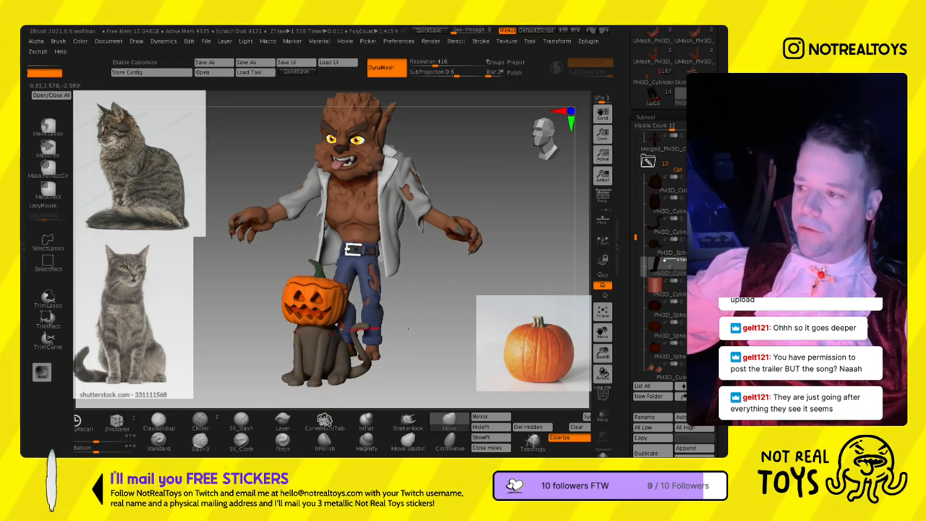
- Make the cat's body the active subtool and choose the Fur_Brush for sculpting it
click(668, 205)
alt+right_drag(419, 318, 448, 213)
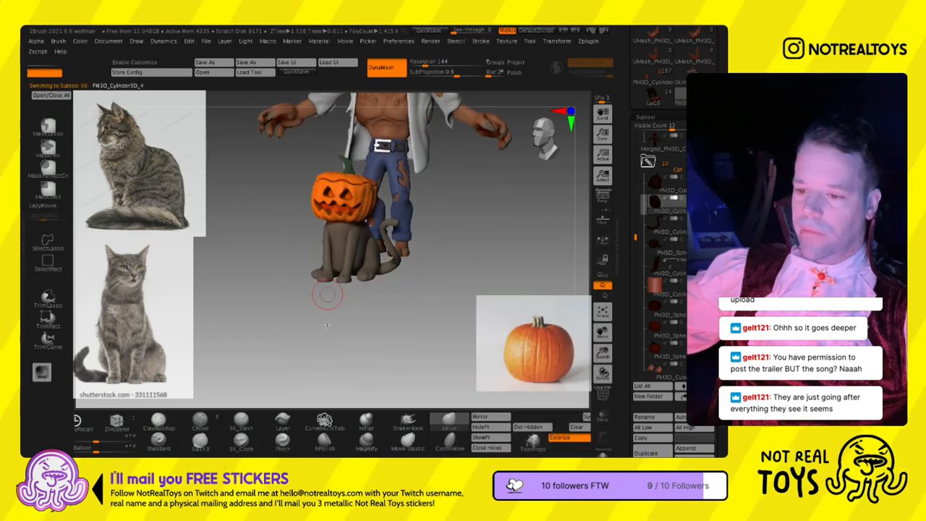
key(b)
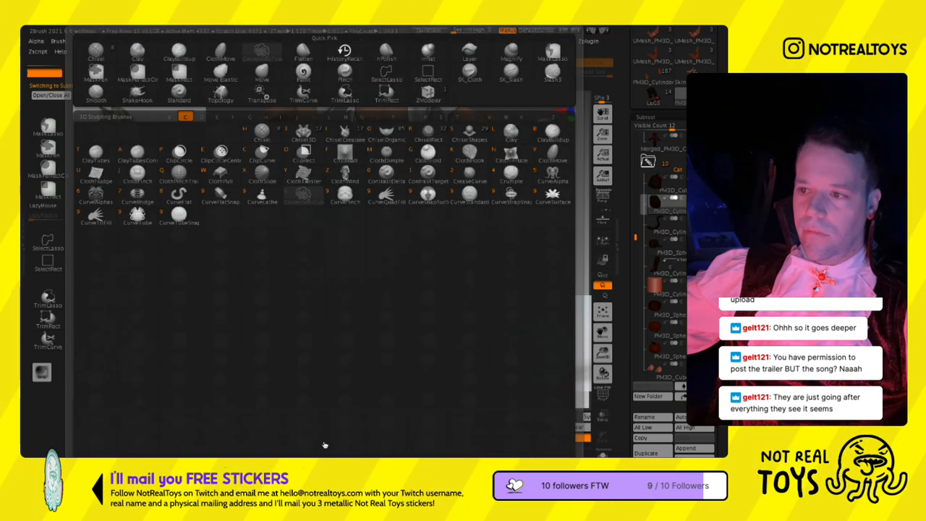
key(Escape)
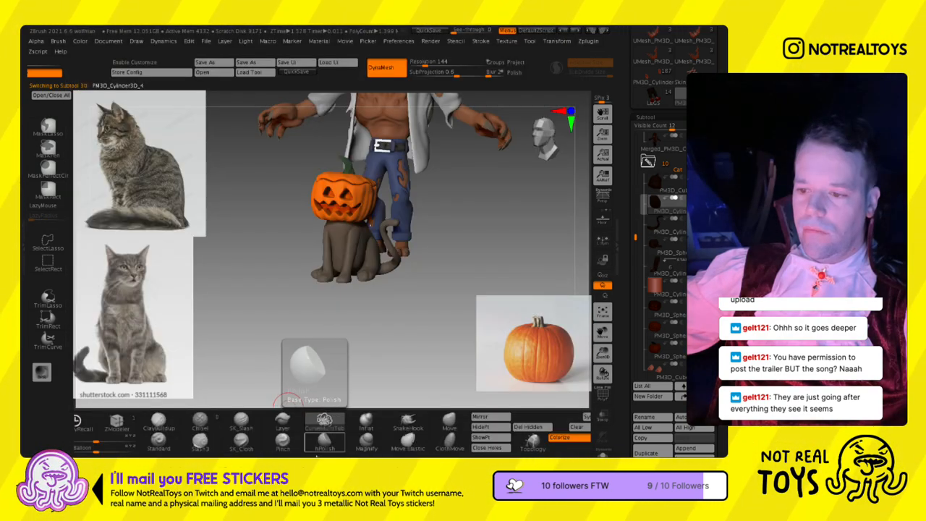
key(b)
key(f)
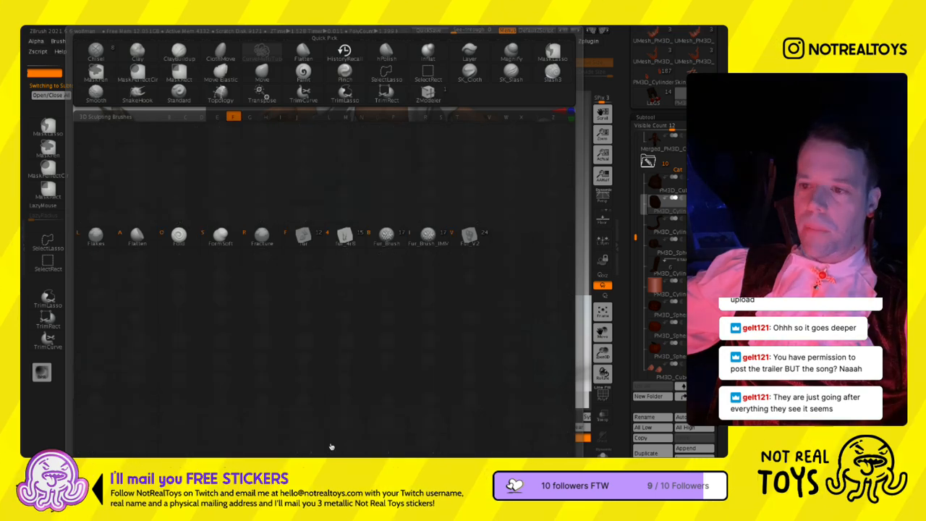
click(392, 258)
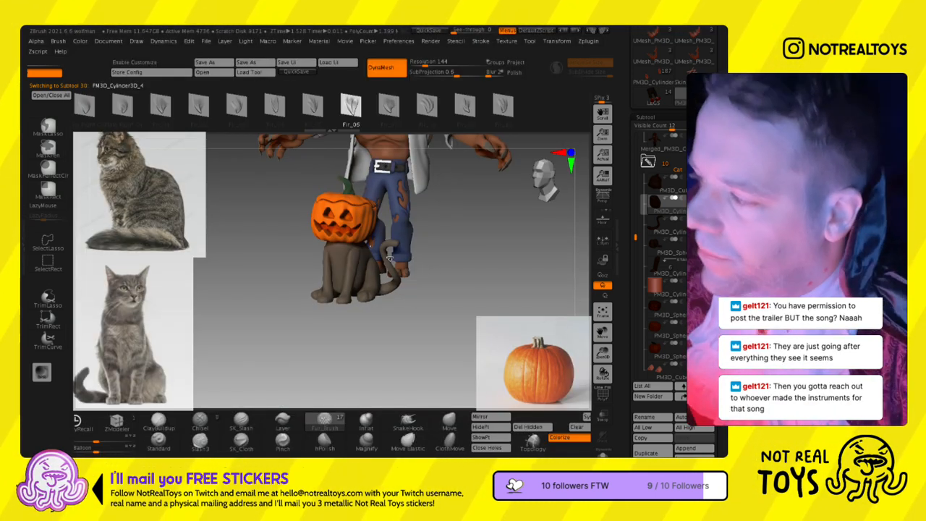
- Isolate the cat's body with Solo, adjust the draw size and choose the Fir_07 fur shape
key(s)
click(405, 261)
mouse_move(449, 293)
mouse_down()
mouse_move(335, 292)
mouse_move(554, 400)
mouse_up()
click(602, 453)
right_drag(419, 238, 372, 146)
click(388, 107)
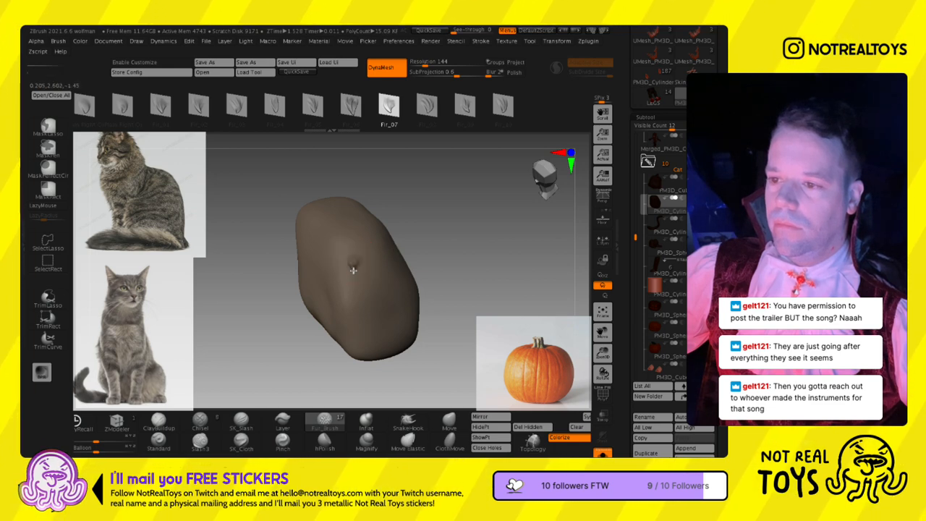
- Undo the test tuft, remesh the body with DynaMesh at resolution 912 and sculpt a Fir_07 fur tuft on it
drag(353, 270, 354, 248)
key(ctrl+z)
drag(429, 64, 447, 65)
ctrl+drag(446, 205, 453, 231)
mouse_move(358, 275)
mouse_down()
mouse_move(357, 251)
mouse_move(356, 260)
mouse_up()
shift+drag(357, 294, 353, 288)
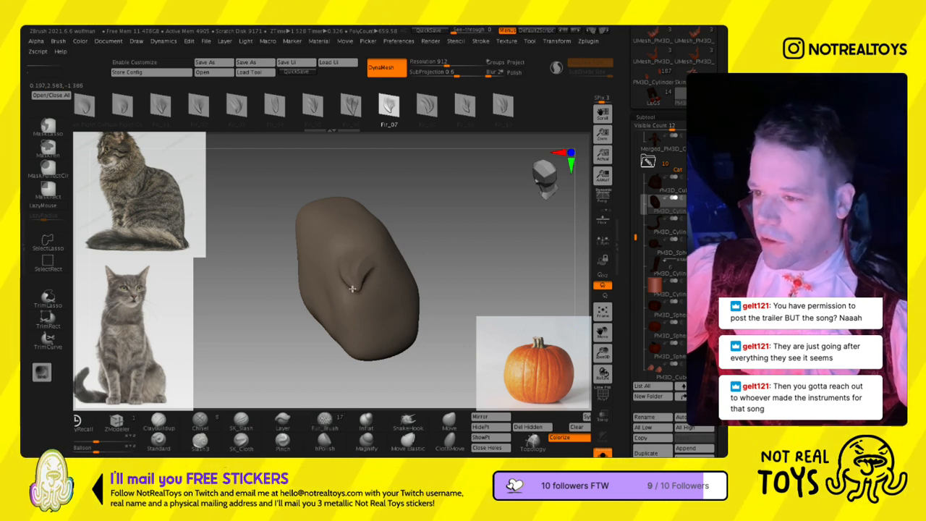
mouse_move(357, 311)
right_down()
mouse_move(376, 270)
mouse_move(368, 263)
right_up()
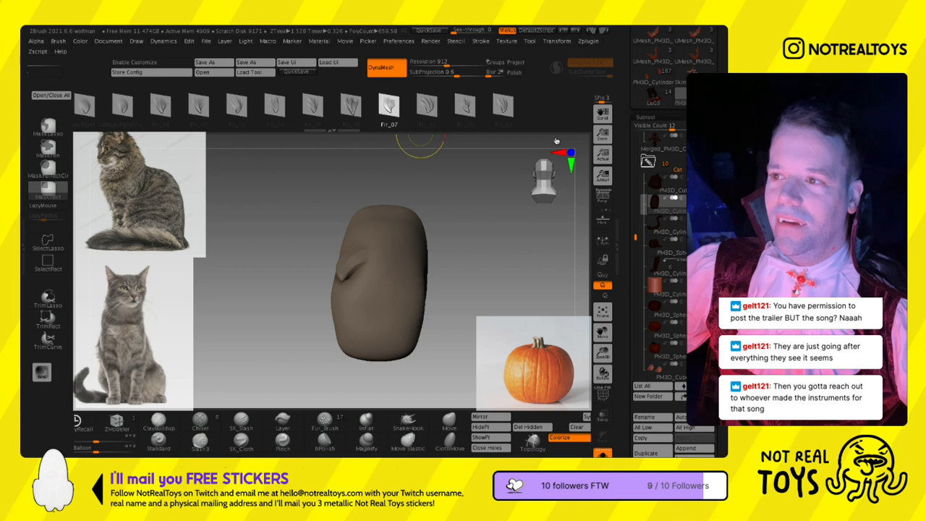
- Sculpt fur tufts on the body's back with the Plain Right Cu shapes and turn off Solo
click(465, 111)
click(166, 108)
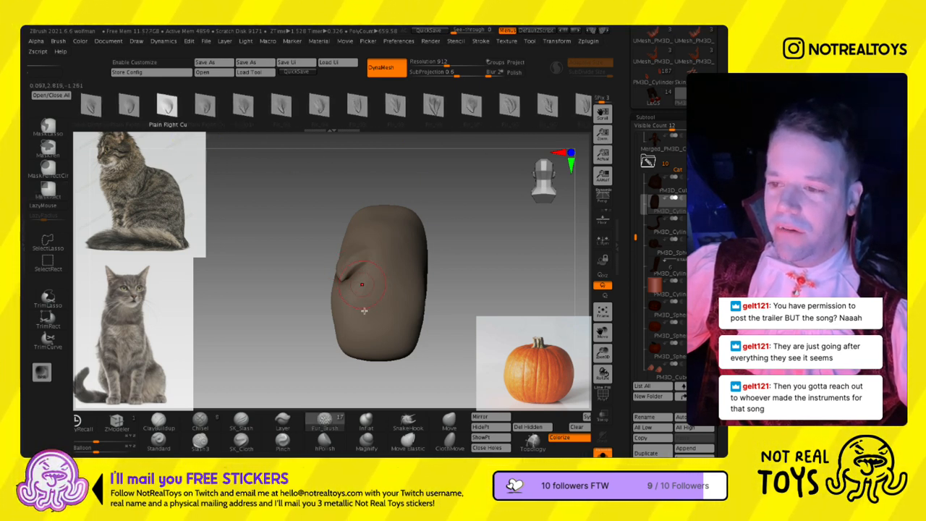
click(129, 108)
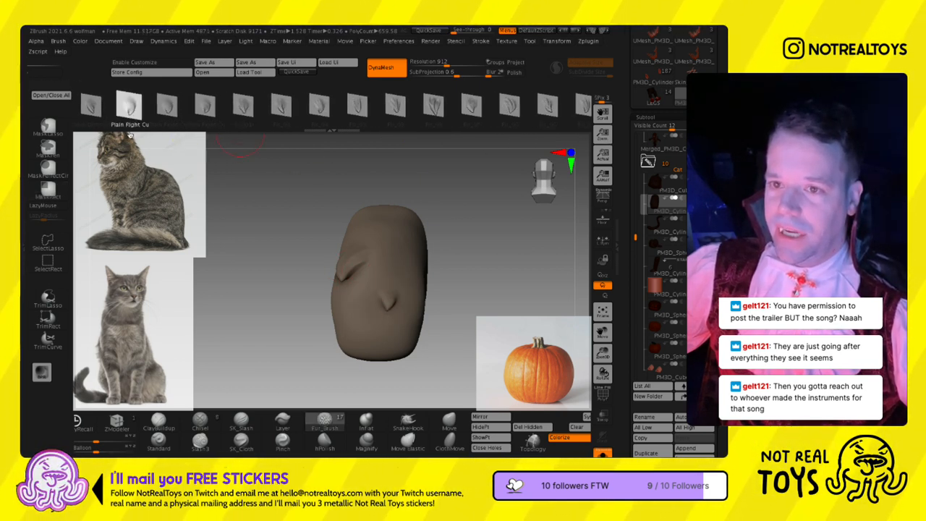
drag(453, 285, 337, 279)
click(603, 453)
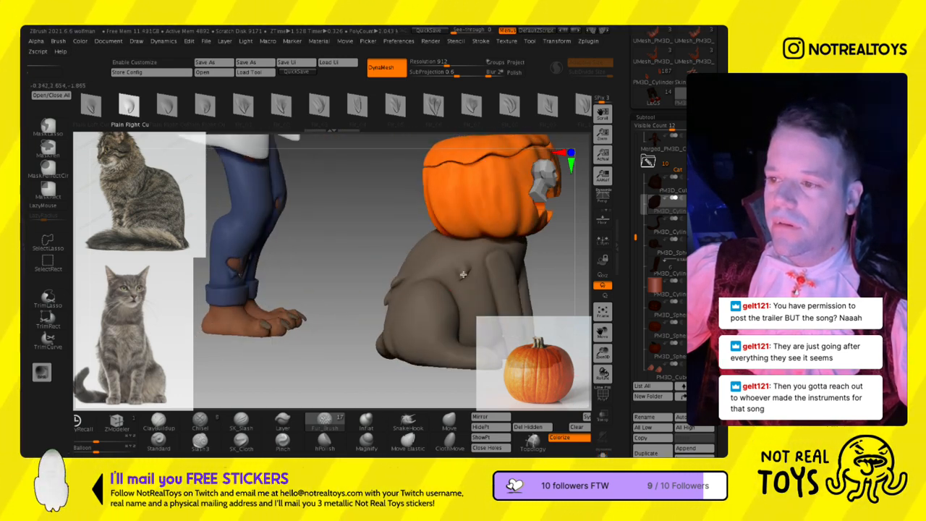
- Sculpt small fur tufts on the cat's chest between the front legs with the Plain Right Cu shapes, adjusting the draw size
drag(484, 280, 436, 280)
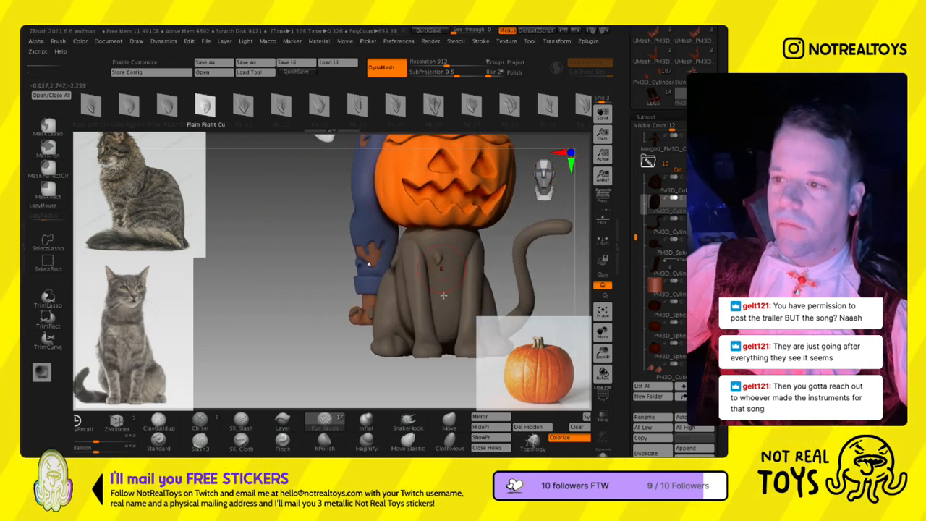
drag(455, 291, 451, 286)
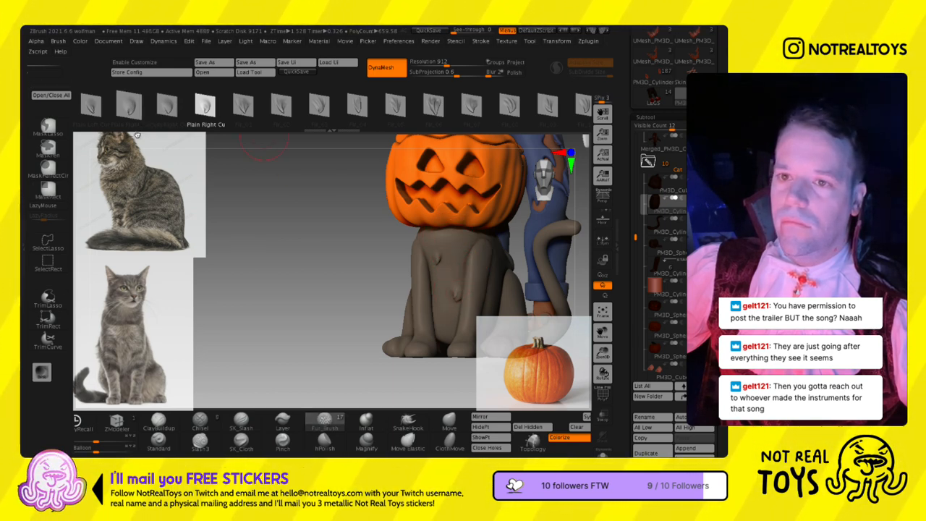
key(s)
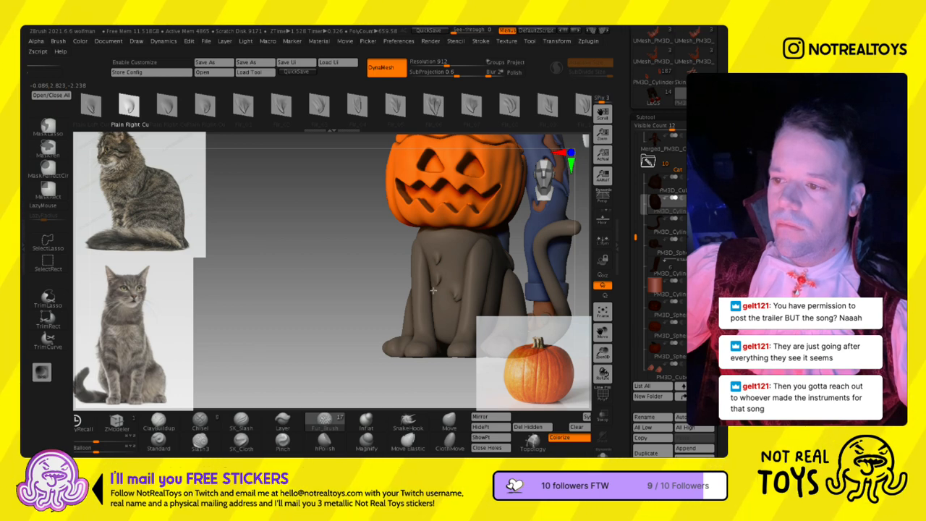
alt+right_drag(446, 330, 367, 309)
right_drag(463, 254, 395, 254)
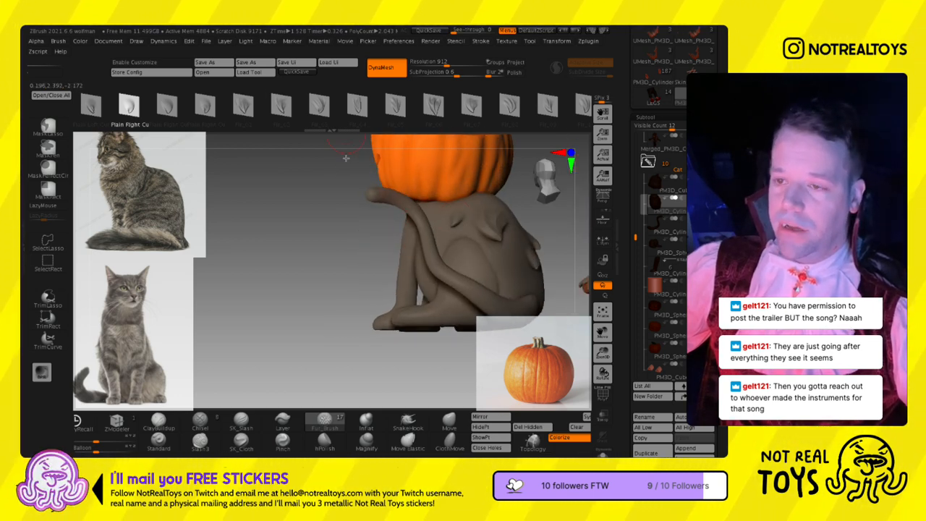
- Sculpt Plain Right Cu fur tufts across the cat's back, shoulders and flanks with an adjusted draw size
click(167, 105)
mouse_move(527, 252)
right_down()
mouse_move(470, 260)
mouse_move(406, 239)
mouse_move(422, 249)
right_up()
key(s)
drag(423, 227, 426, 227)
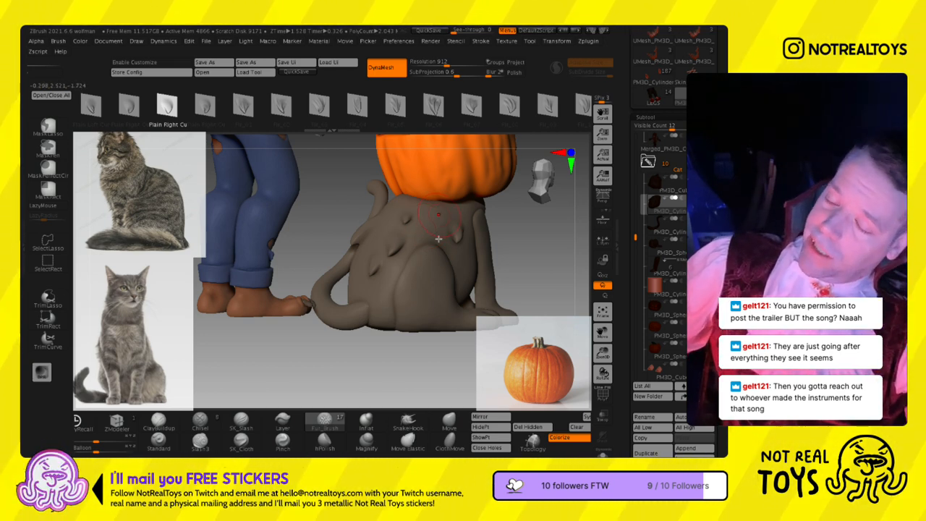
right_drag(438, 238, 392, 228)
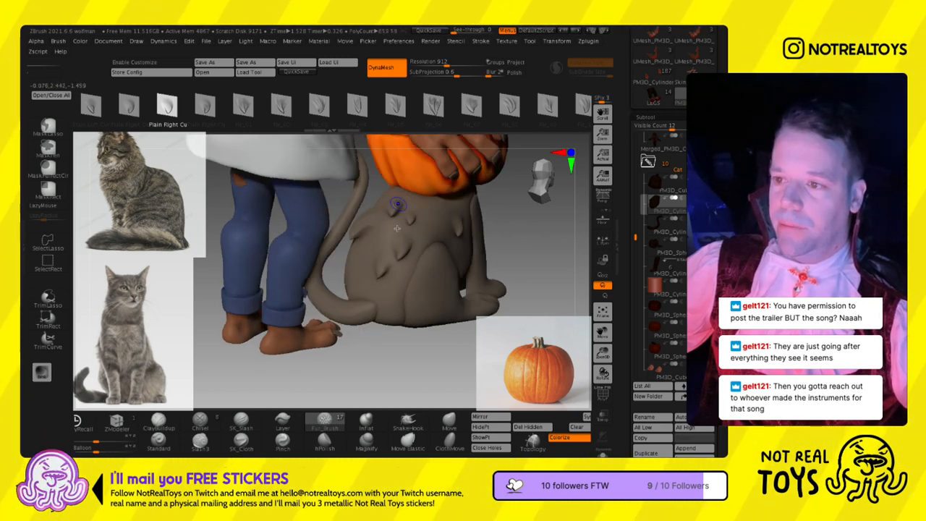
right_drag(366, 258, 346, 248)
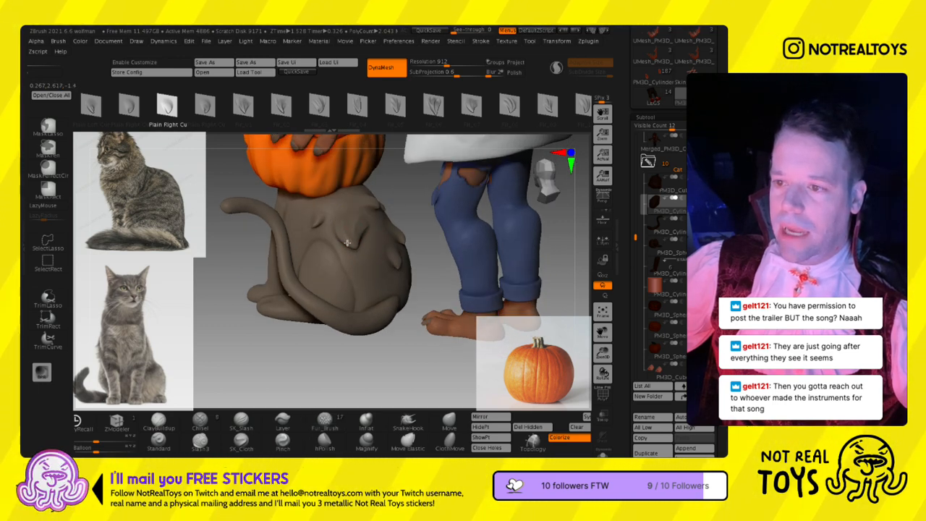
right_drag(352, 258, 380, 256)
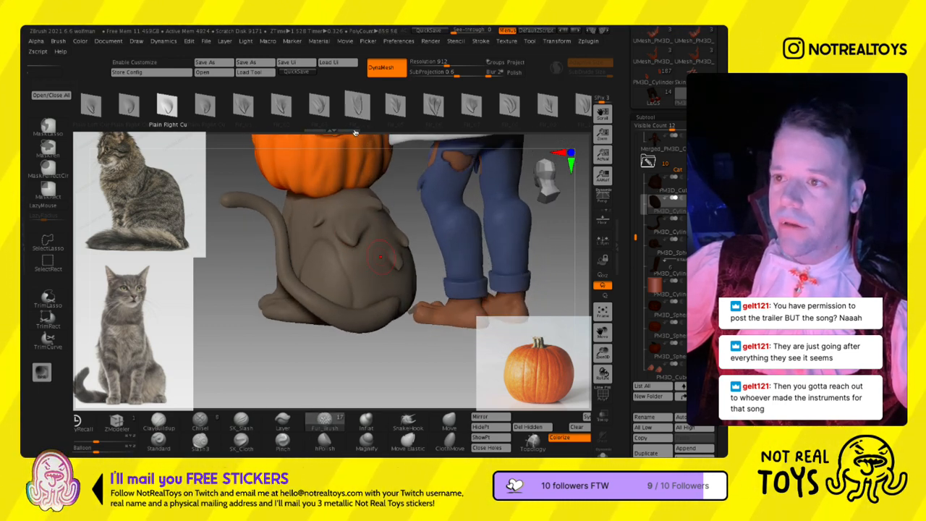
- Add a Fir_04 fur tuft low on the body's side and further Plain Right Cu tufts around the shoulder and flank
click(357, 106)
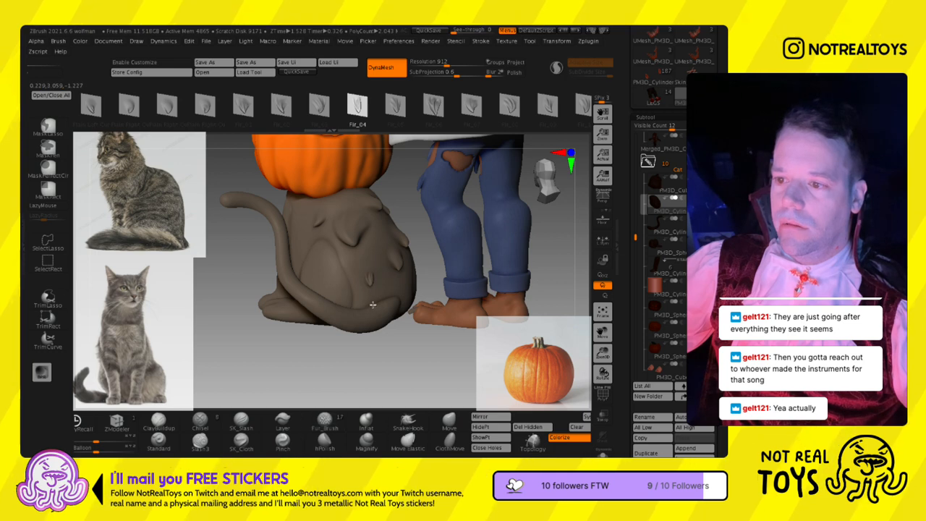
right_drag(381, 290, 470, 236)
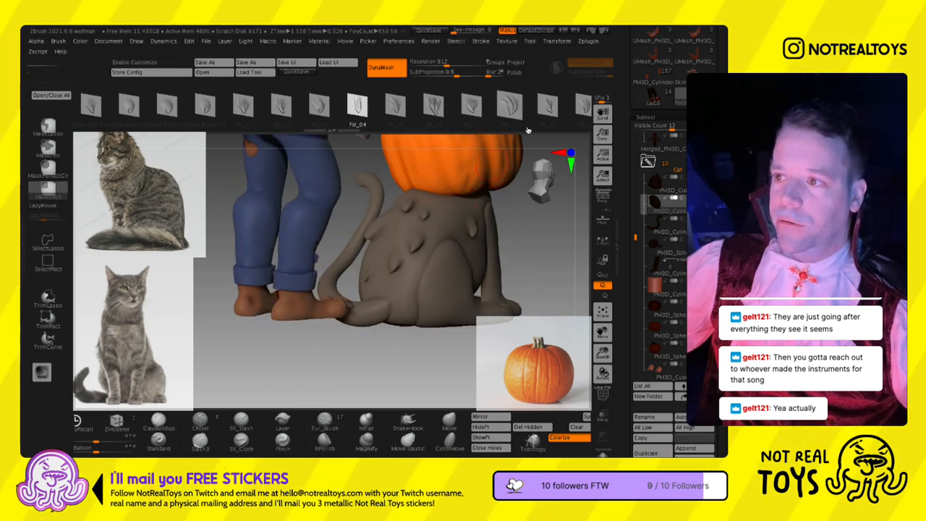
drag(529, 129, 373, 129)
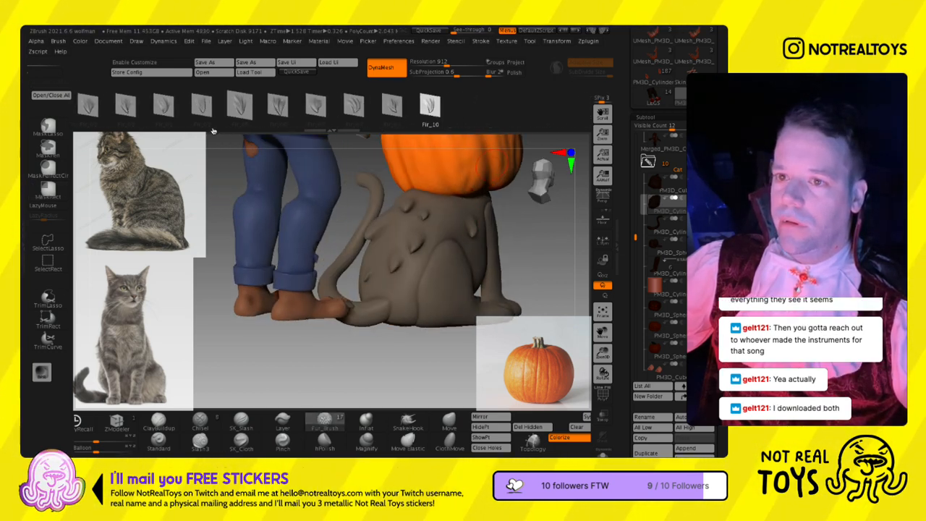
ctrl+drag(185, 128, 457, 124)
click(333, 121)
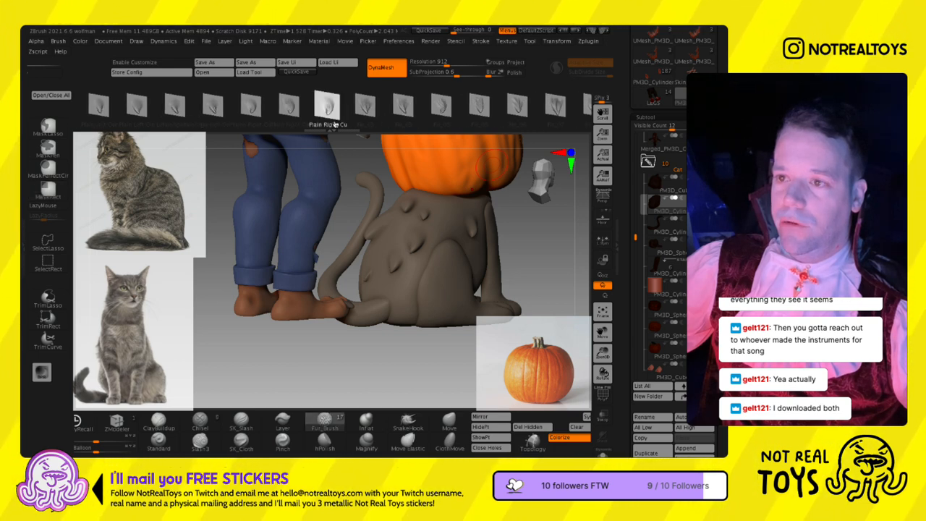
right_drag(474, 252, 451, 224)
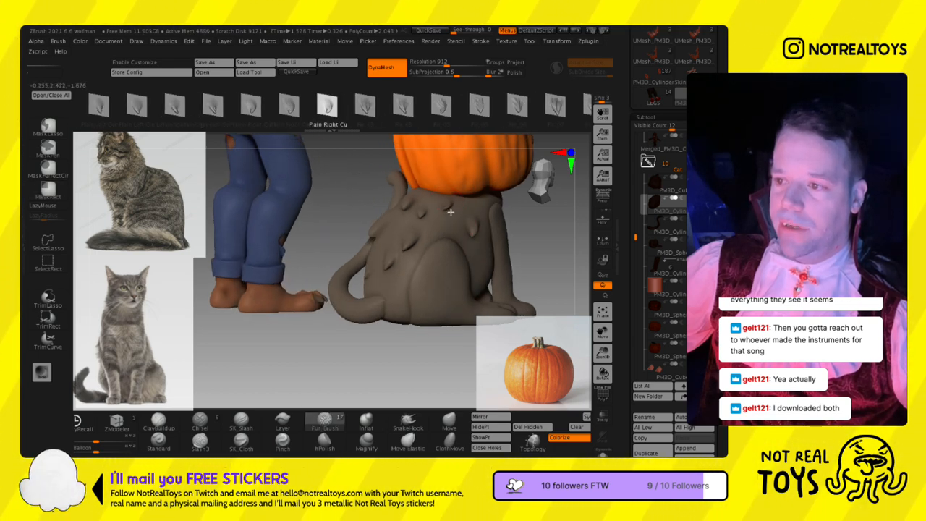
right_drag(448, 230, 375, 293)
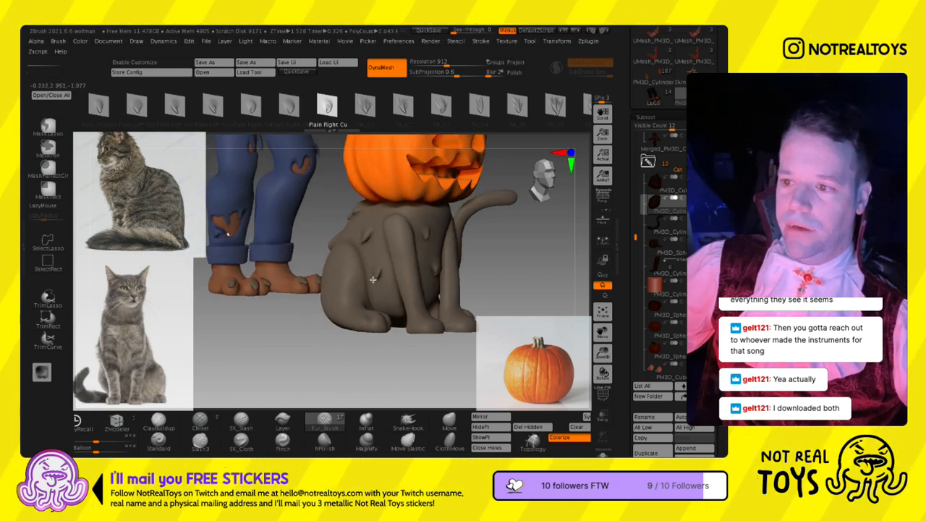
- Sculpt additional fur tufts on the chest and the sides behind the front legs with another Plain Right Cu shape
right_drag(378, 303, 432, 299)
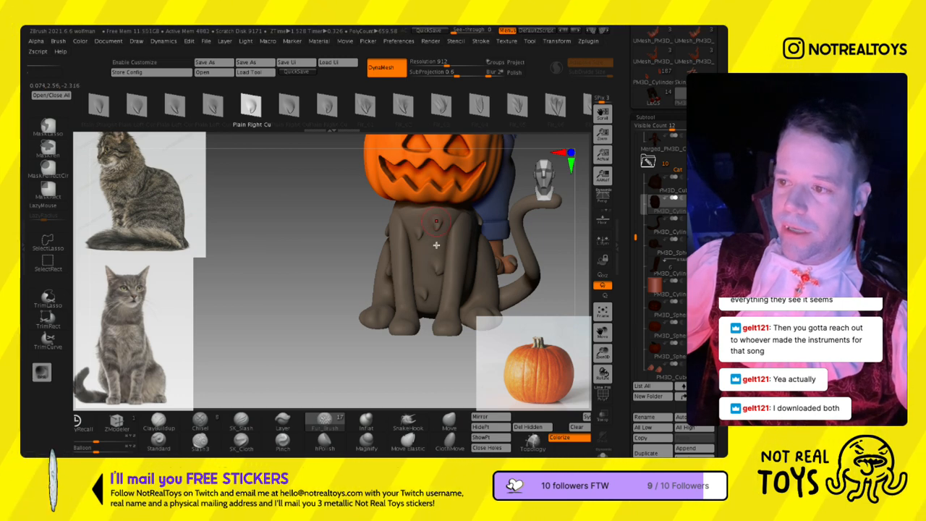
right_drag(436, 245, 376, 298)
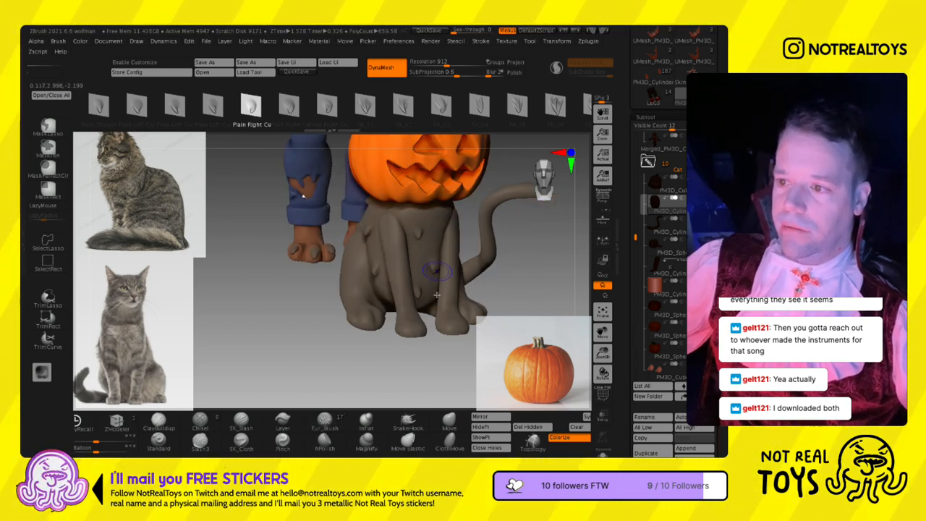
right_drag(428, 321, 464, 250)
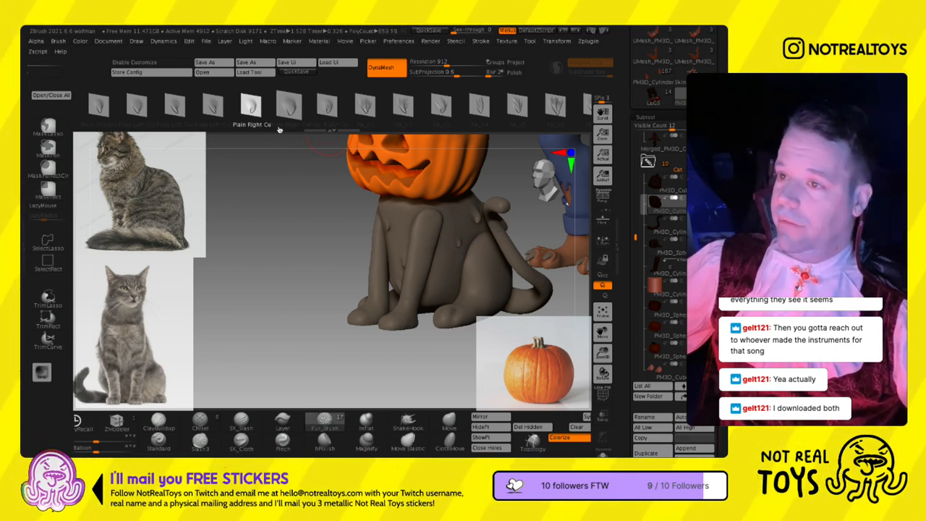
- Sculpt fur tufts on the cat's flank and chest with the Plain Right Cu and Plain Left Cur shapes, adjusting the draw size
click(323, 123)
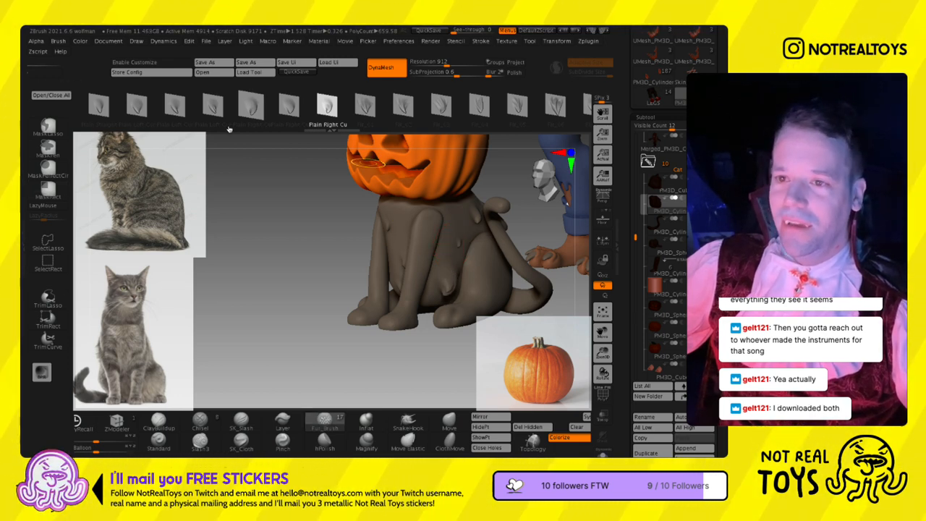
click(174, 105)
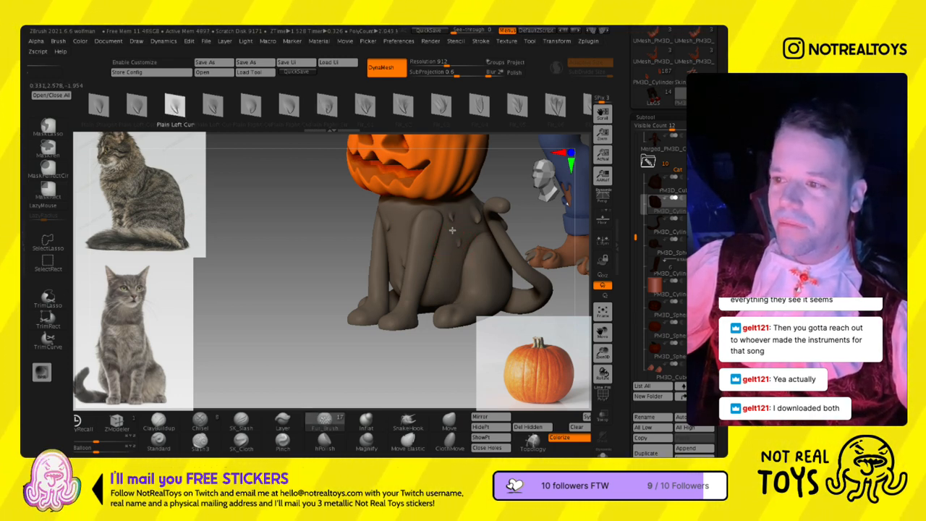
click(137, 107)
key(s)
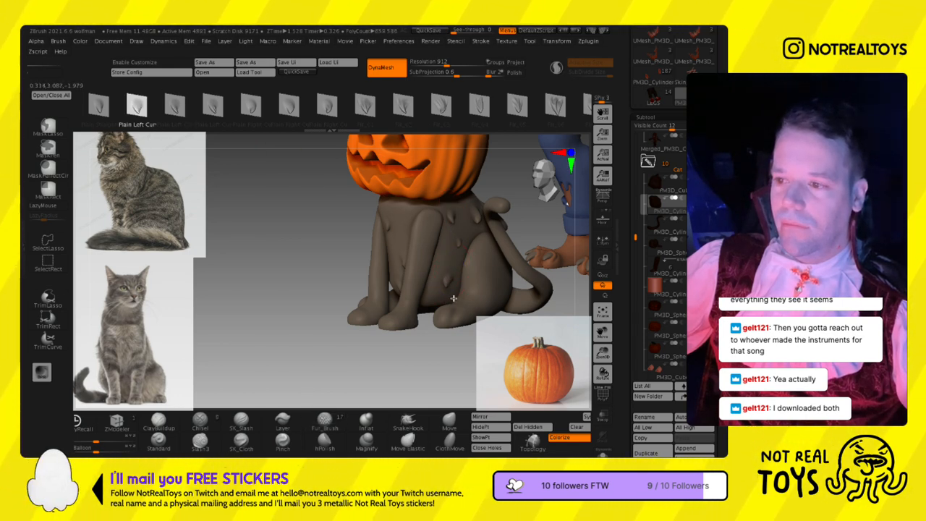
shift+right_drag(386, 258, 408, 241)
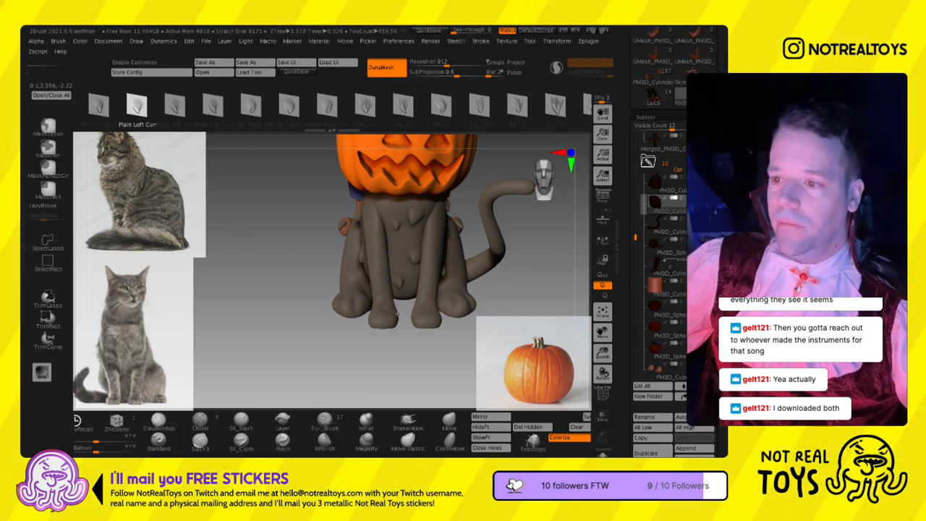
right_drag(403, 255, 396, 219)
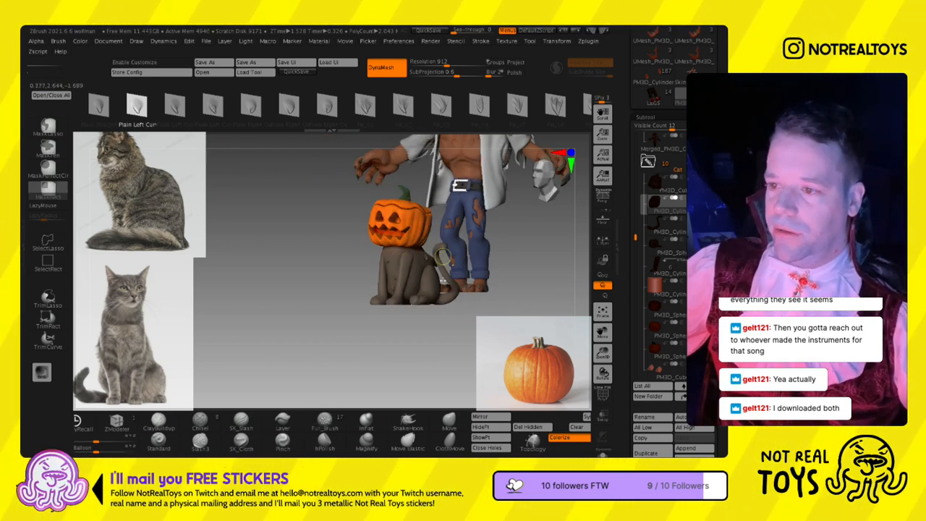
- Try large fur tufts across the cat's back with the Plain Left Cur and both Plain Right Cu shapes
right_drag(389, 313, 486, 319)
ctrl+right_drag(405, 224, 383, 280)
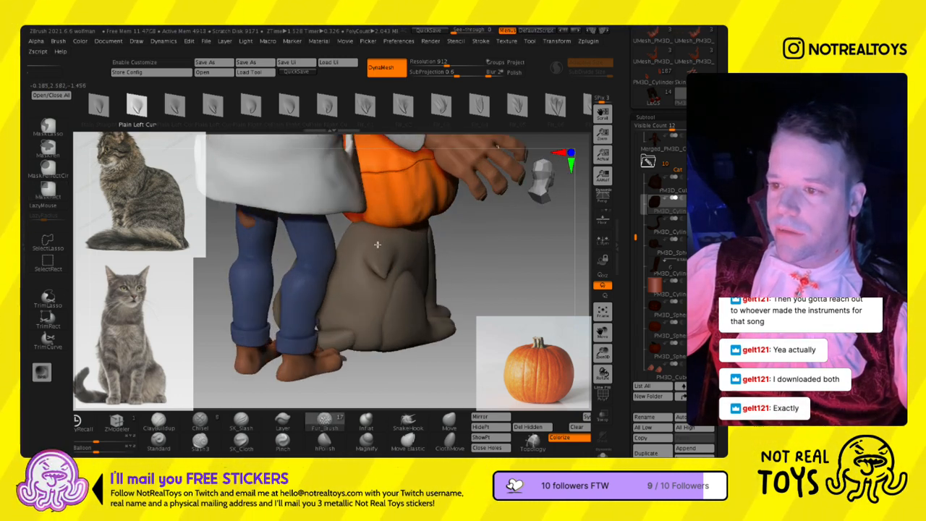
click(384, 278)
mouse_move(441, 282)
right_down()
mouse_move(374, 277)
mouse_move(467, 298)
right_up()
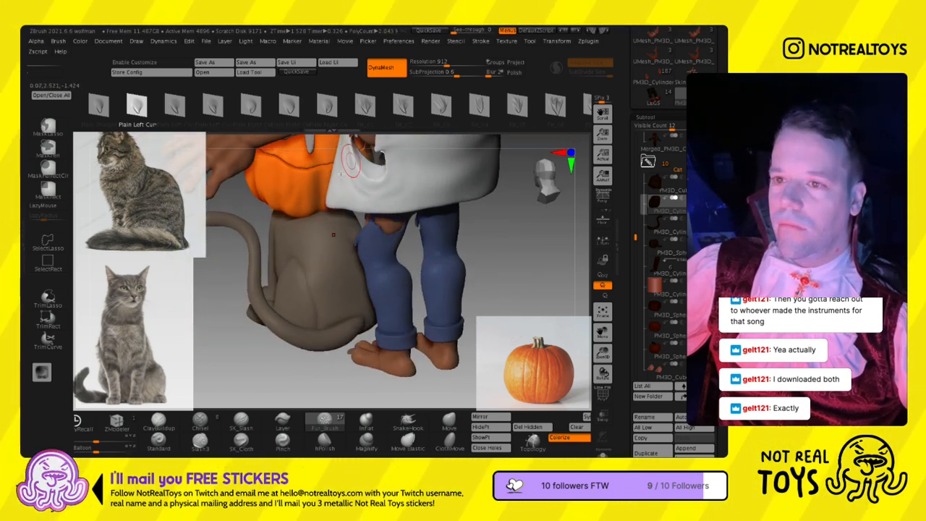
click(250, 105)
right_drag(332, 255, 348, 260)
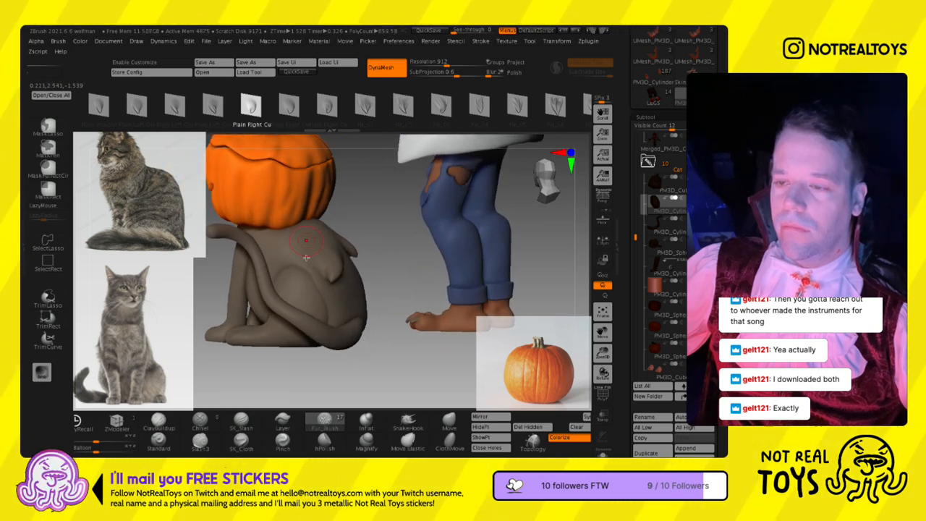
click(327, 106)
right_drag(306, 237, 269, 217)
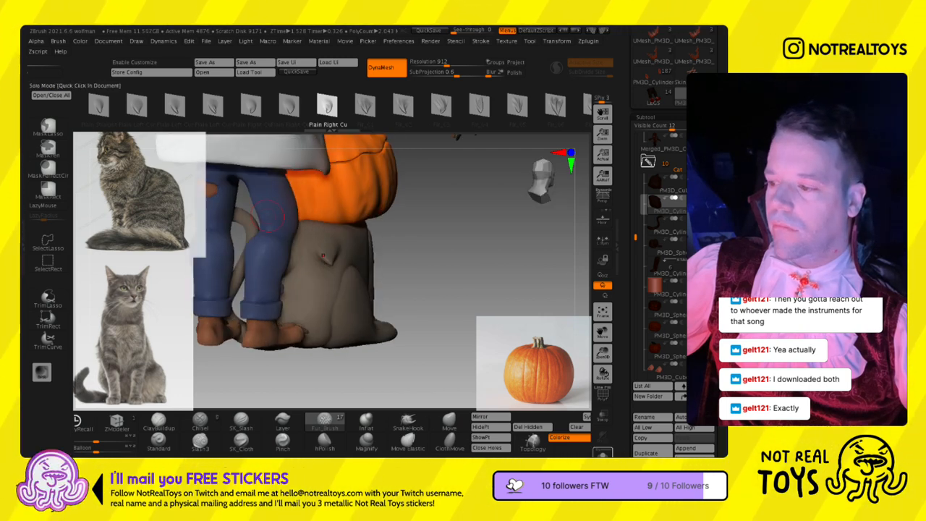
- Isolate the cat from the werewolf with Solo mode
click(602, 284)
mouse_move(335, 249)
right_down()
mouse_move(343, 241)
mouse_move(305, 245)
mouse_move(314, 262)
right_up()
- Try Fir_01 fur tufts on the middle of the cat's back
click(366, 108)
drag(314, 262, 305, 221)
right_drag(313, 266, 316, 306)
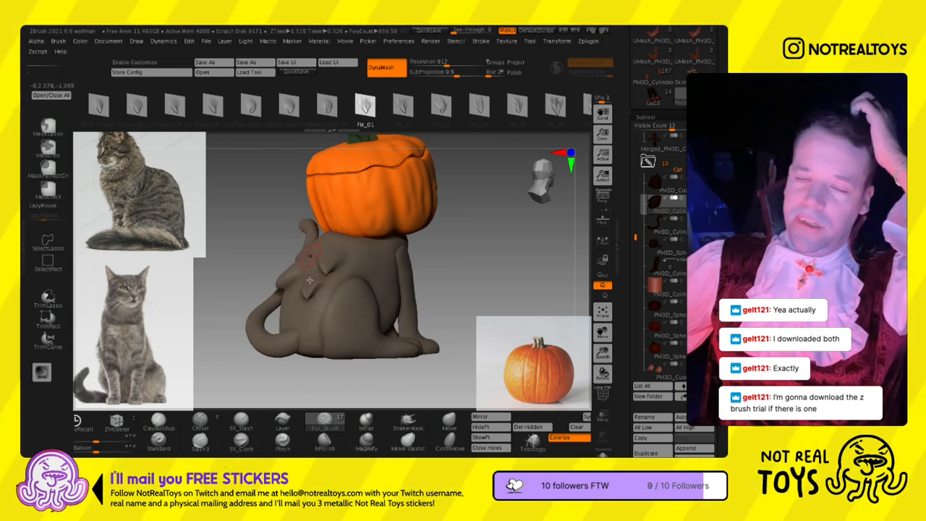
right_drag(309, 279, 299, 304)
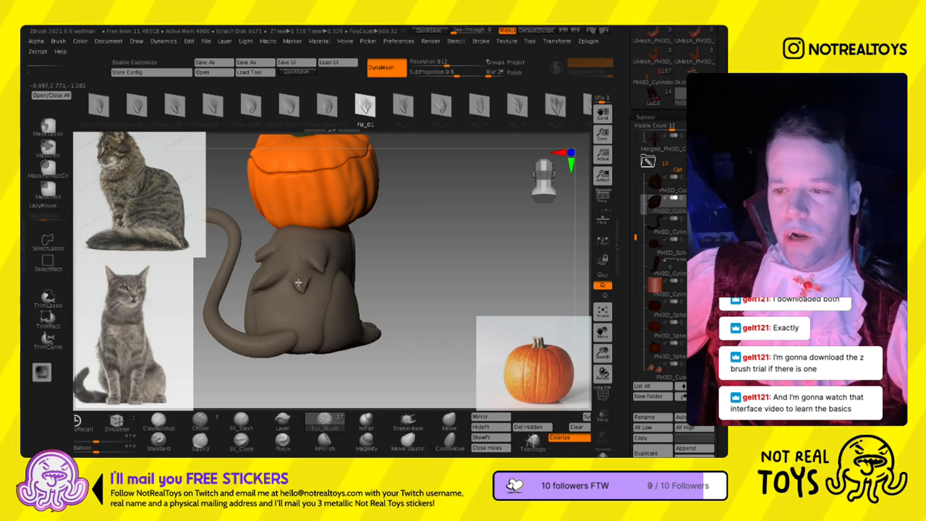
right_drag(301, 303, 312, 285)
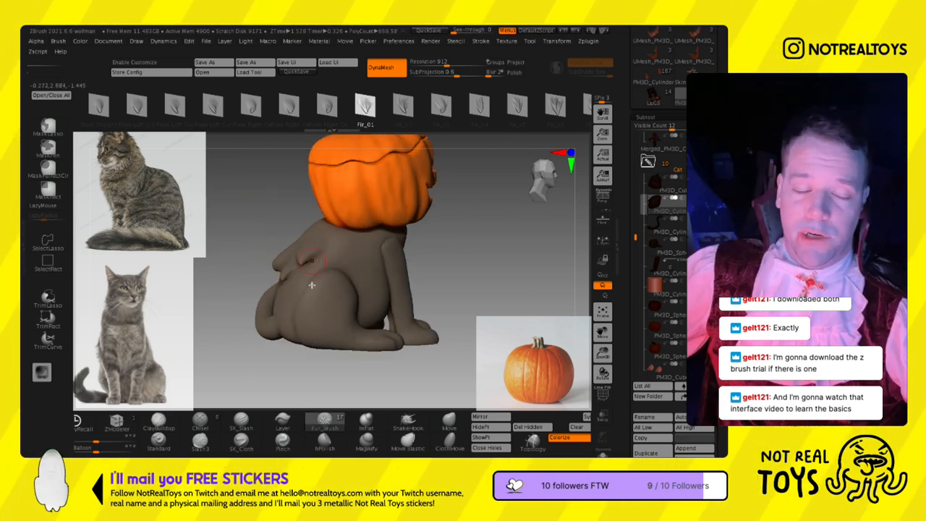
- Undo the large fur tufts sculpted on the cat's back
key(ctrl+z)
key(ctrl+z)
key(ctrl+z)
mouse_move(305, 282)
right_down()
mouse_move(358, 286)
mouse_move(291, 288)
right_up()
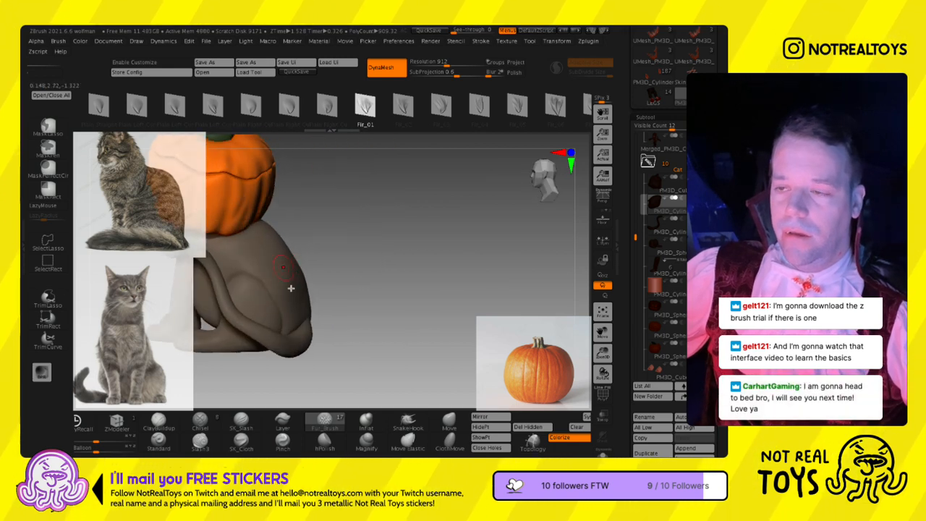
- Sculpt a Fir_04 fur tuft on the cat's upper back, just below the pumpkin head
click(478, 110)
right_drag(284, 226, 248, 264)
drag(245, 240, 244, 246)
right_drag(244, 246, 307, 287)
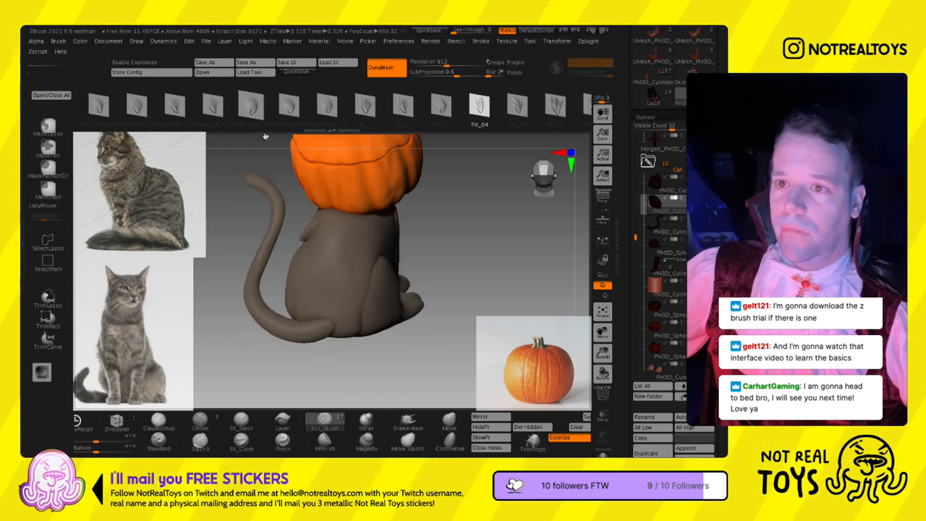
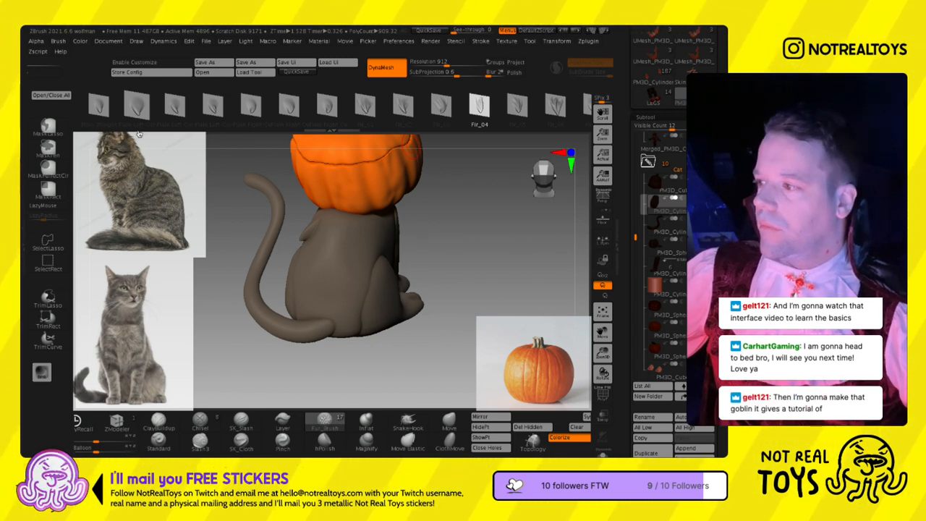
- Adjust the brush size and sculpt another Fir_04 fur tuft on the cat's upper back, just below the pumpkin head
key(s)
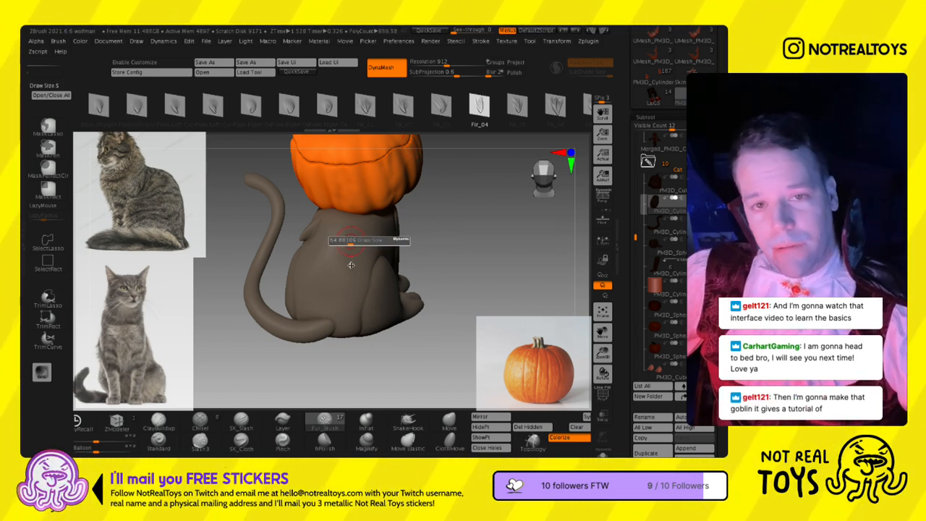
drag(350, 241, 355, 240)
right_drag(355, 241, 354, 234)
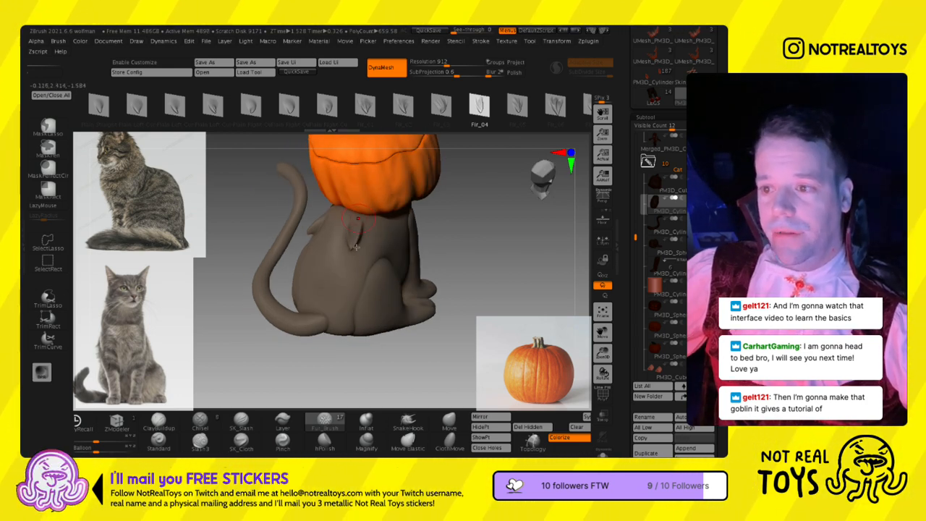
right_drag(353, 288, 368, 269)
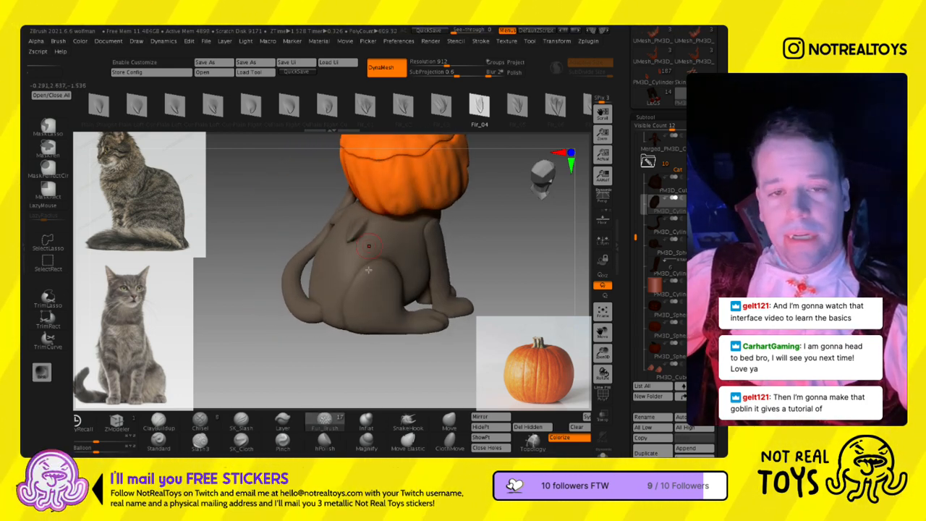
- Sculpt Fir_03 fur tufts on the cat's right shoulder and upper chest
click(440, 107)
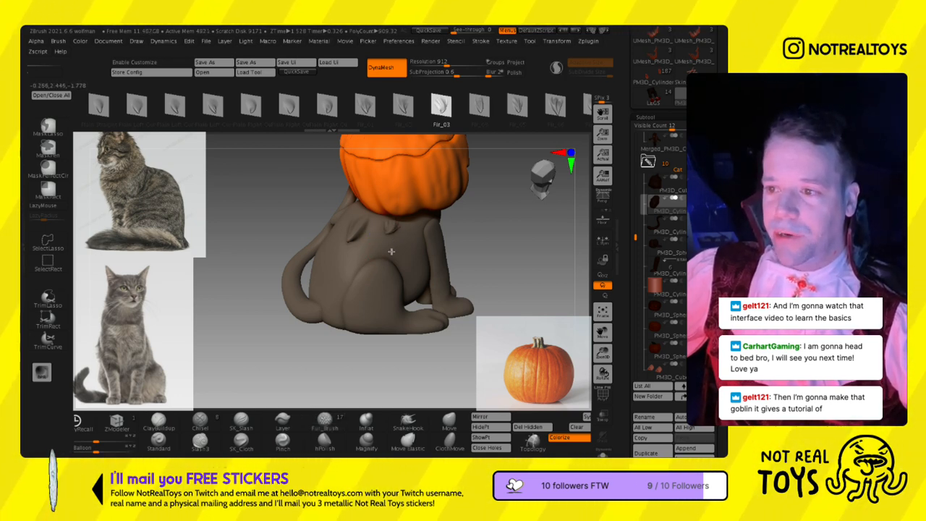
right_drag(380, 264, 439, 280)
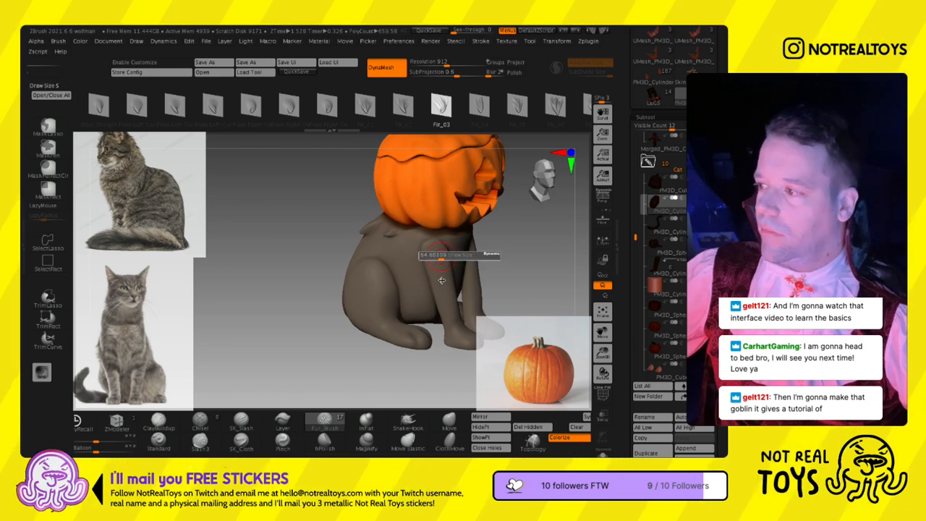
right_drag(442, 281, 368, 256)
drag(371, 236, 371, 241)
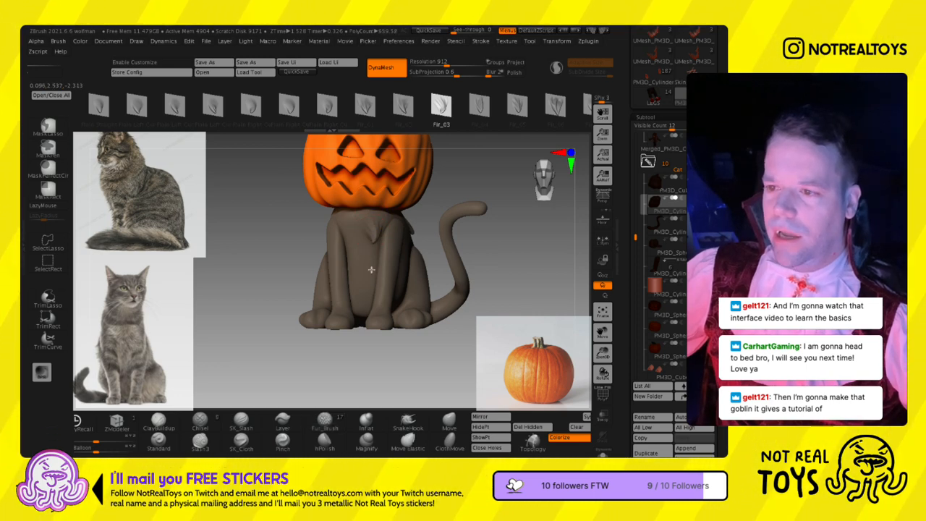
- Sculpt Fir_01 fur tufts on the upper chest, undoing and redoing one that is badly placed
click(364, 106)
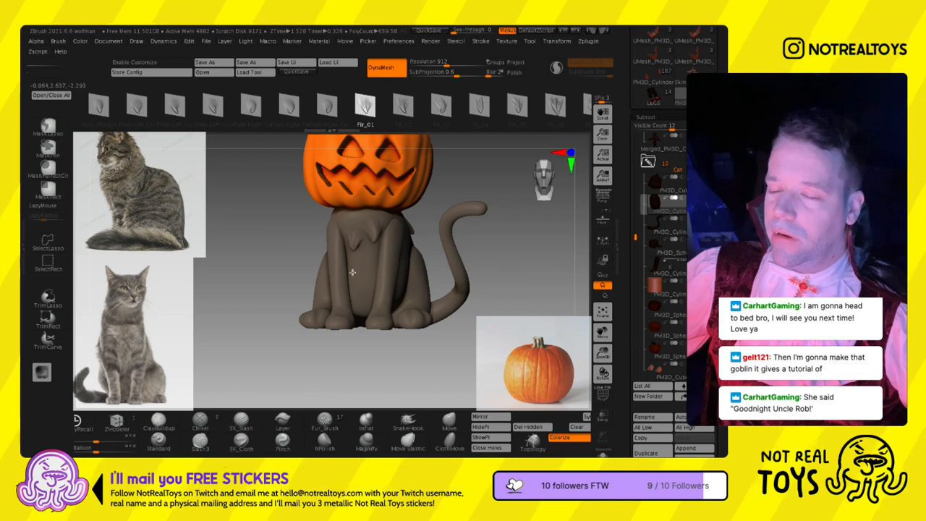
key(ctrl+z)
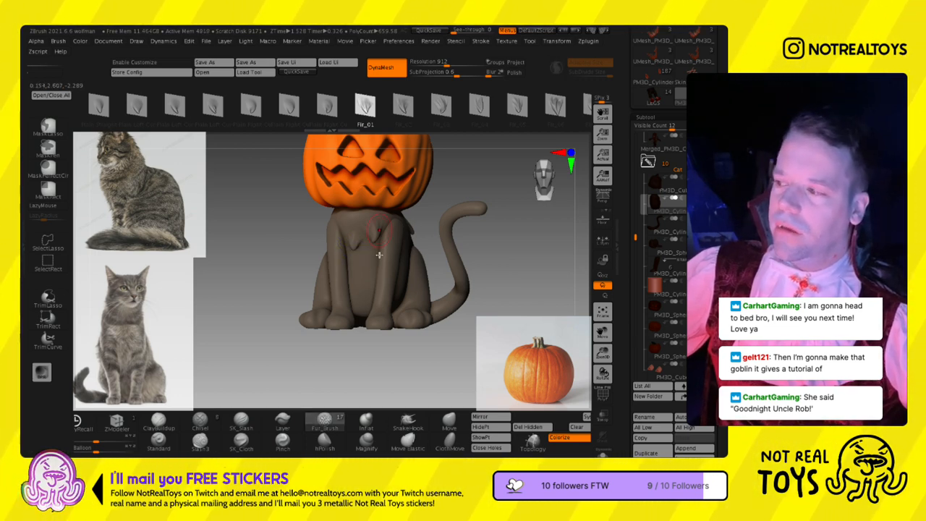
drag(376, 253, 374, 253)
mouse_move(372, 251)
right_down()
mouse_move(394, 247)
mouse_move(357, 239)
right_up()
- Fill in the upper chest below the pumpkin with Fir_02 and Fir_05 fur tufts
click(404, 113)
drag(350, 235, 351, 252)
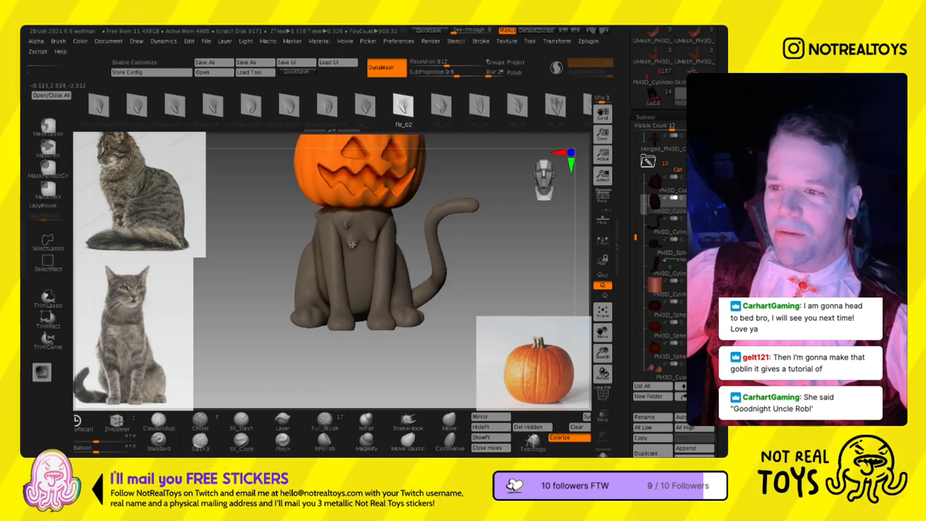
mouse_move(372, 261)
right_down()
mouse_move(364, 259)
mouse_move(364, 269)
right_up()
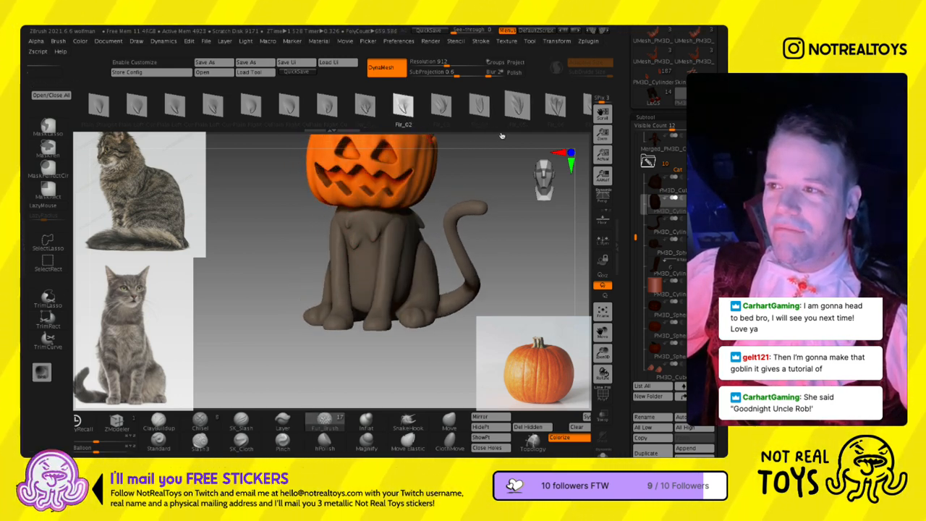
click(517, 110)
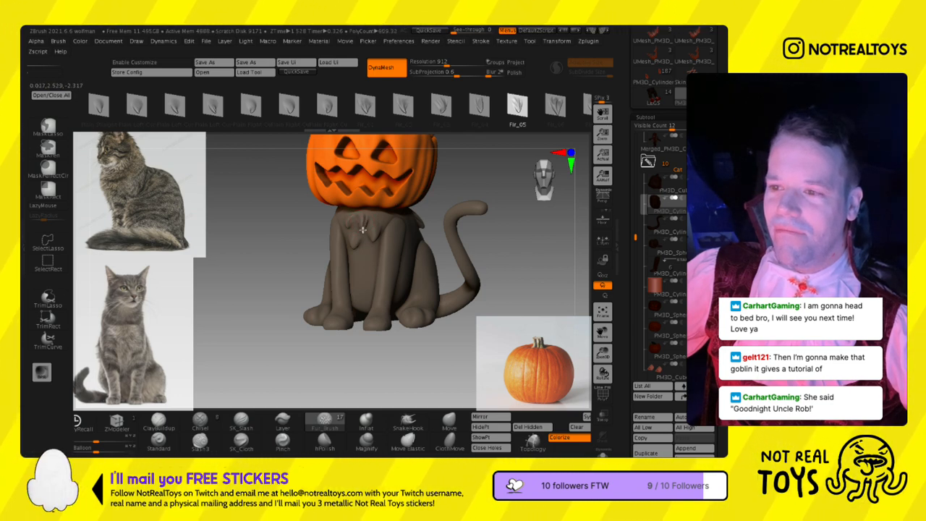
drag(364, 230, 364, 253)
right_drag(356, 248, 331, 246)
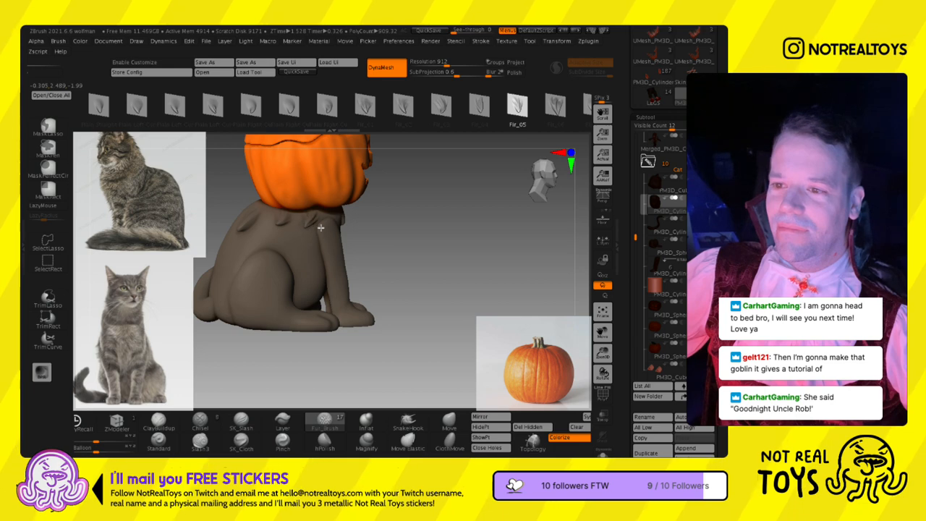
- Sculpt Fir_07 fur tufts across the cat's upper back, adjusting the brush size between strokes
drag(480, 108, 350, 108)
click(464, 108)
right_drag(217, 230, 268, 239)
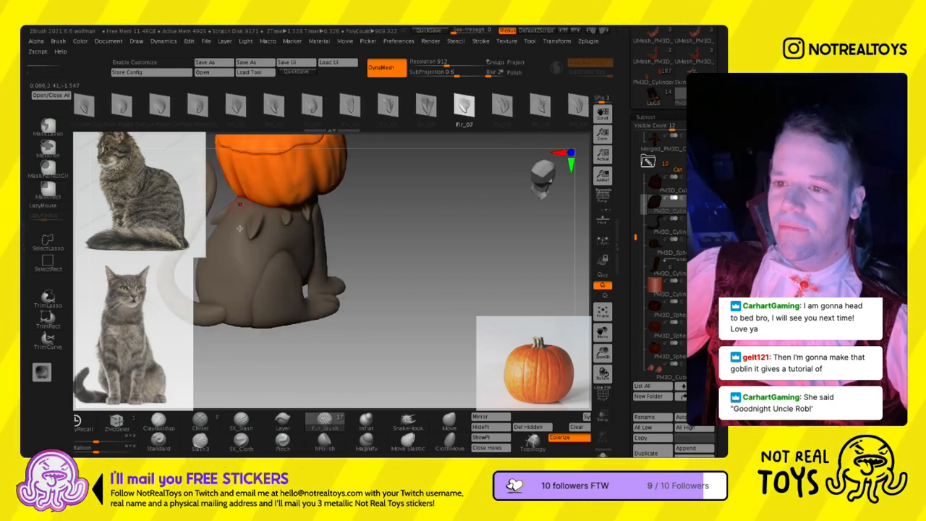
right_drag(246, 228, 349, 274)
key(s)
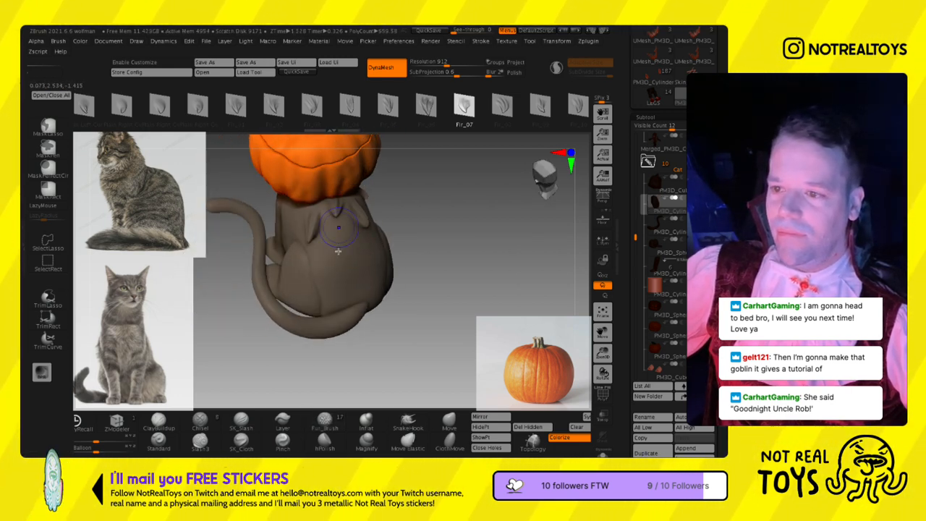
right_drag(363, 248, 306, 221)
- Isolate the cat's body with Solo mode and add Fir_05 and Fir_09 fur tufts to its chest
click(603, 454)
mouse_move(345, 316)
right_down()
mouse_move(329, 227)
mouse_move(377, 219)
right_up()
click(388, 107)
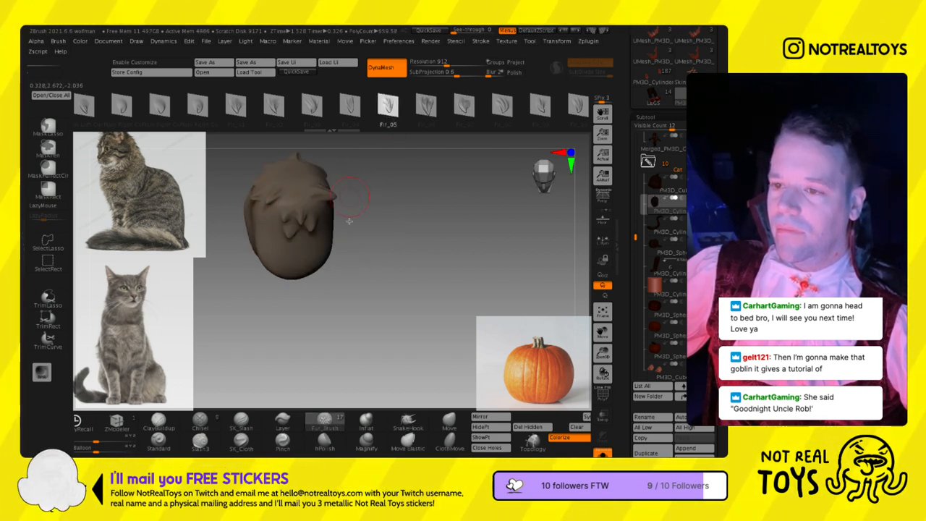
click(541, 107)
right_drag(236, 273, 273, 253)
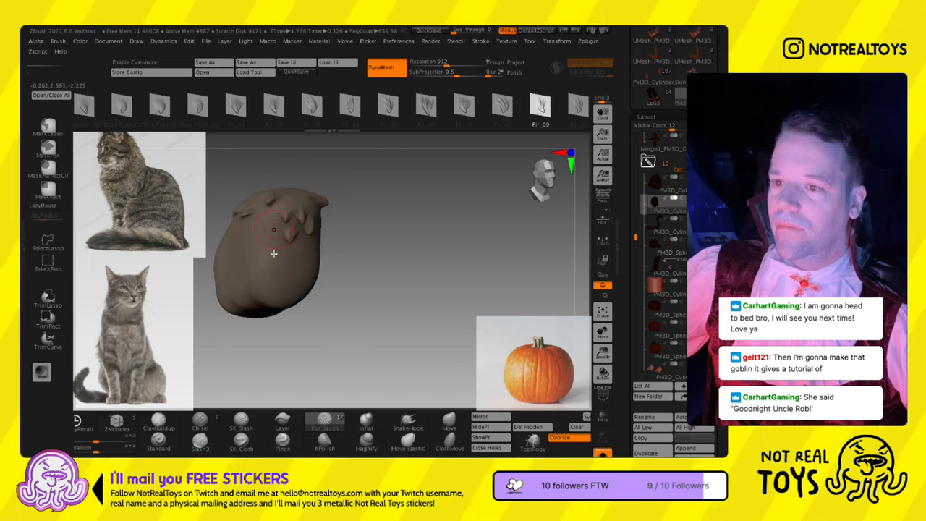
drag(276, 233, 277, 263)
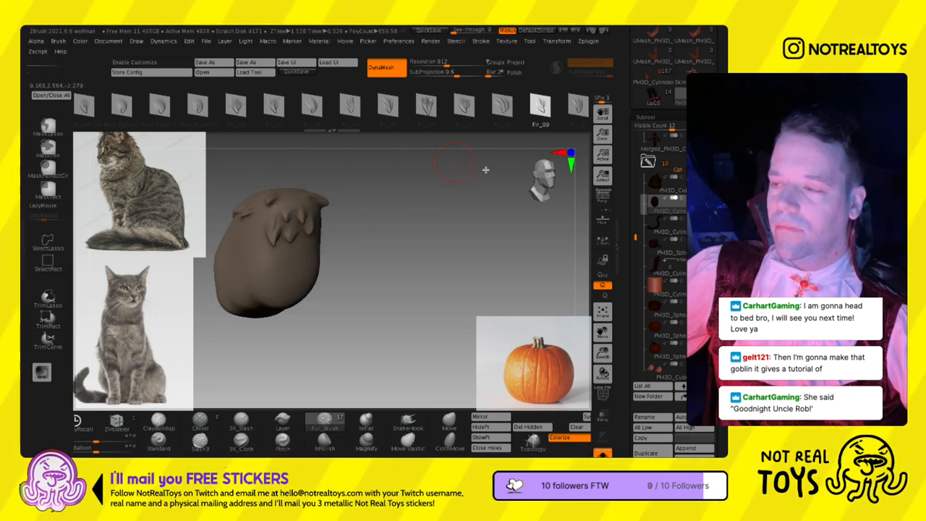
- Sculpt Fir_10 fur tufts from the chest around to the right shoulder of the isolated body
click(577, 107)
right_drag(312, 263, 302, 259)
drag(314, 243, 317, 264)
click(603, 453)
ctrl+right_drag(367, 277, 298, 329)
click(602, 453)
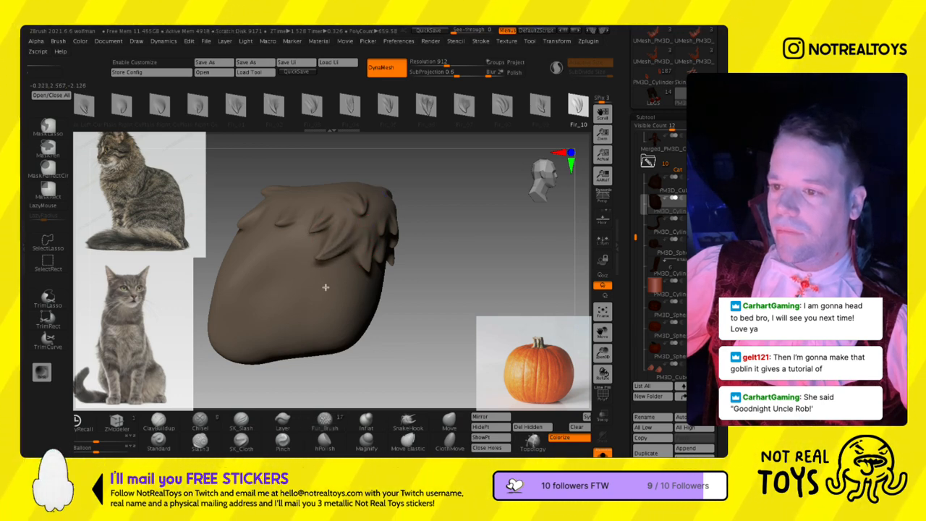
- Show the whole cat again and sculpt a Fir_10 fur tuft on its left shoulder
click(602, 453)
ctrl+right_drag(381, 261, 339, 212)
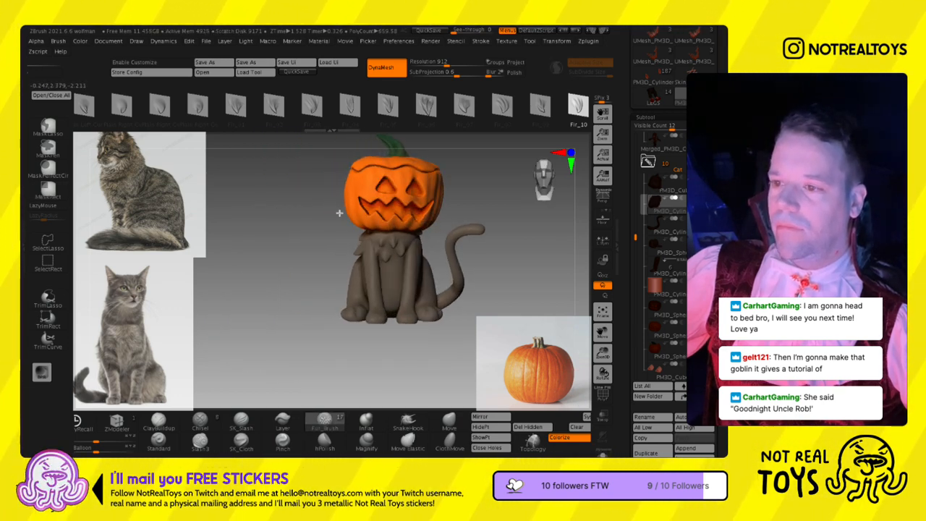
right_drag(376, 258, 427, 297)
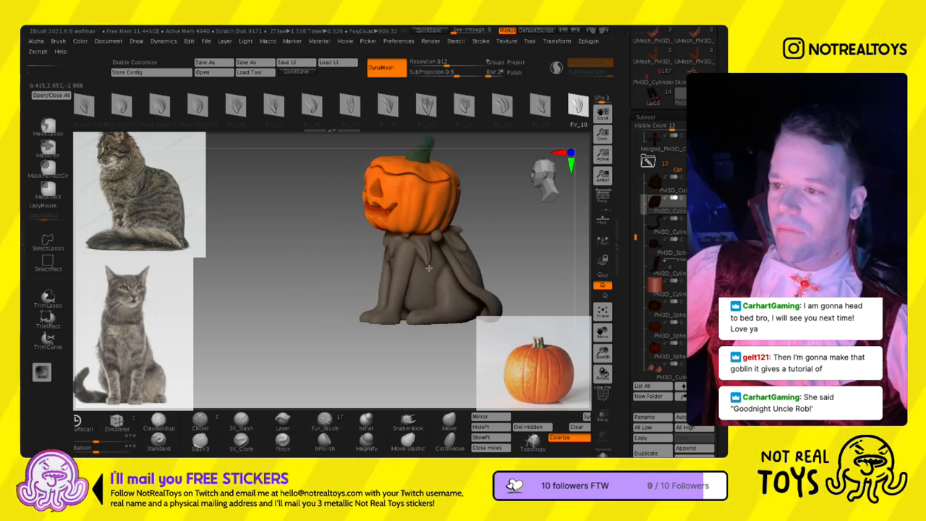
right_drag(423, 284, 409, 265)
- Sculpt Fir_08 fur tufts on the upper left flank behind the tail, resizing the brush and redoing one tuft
click(502, 106)
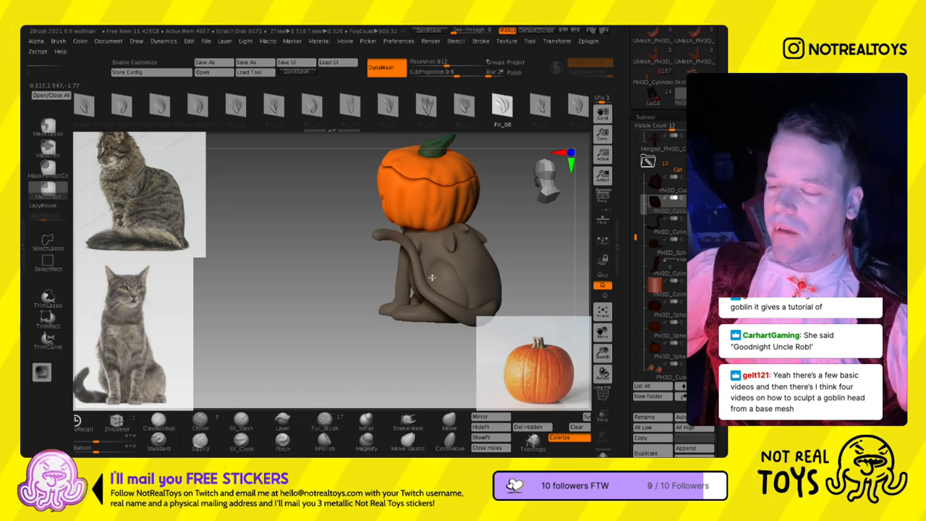
ctrl+right_drag(439, 245, 439, 268)
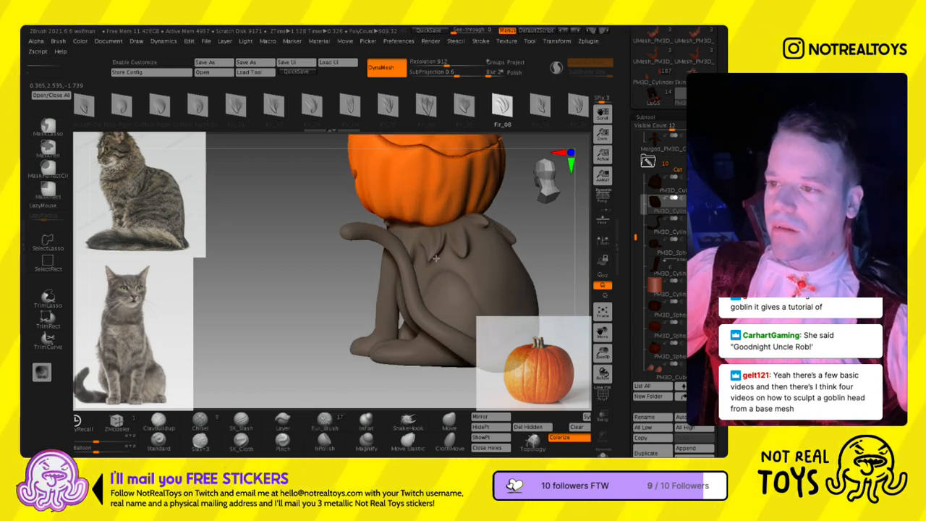
key(s)
click(428, 251)
key(ctrl+z)
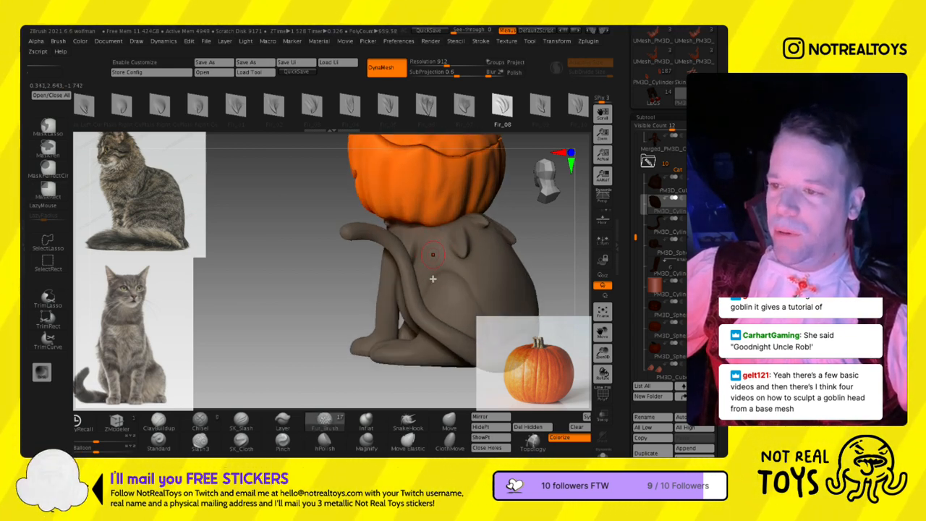
right_drag(435, 276, 428, 314)
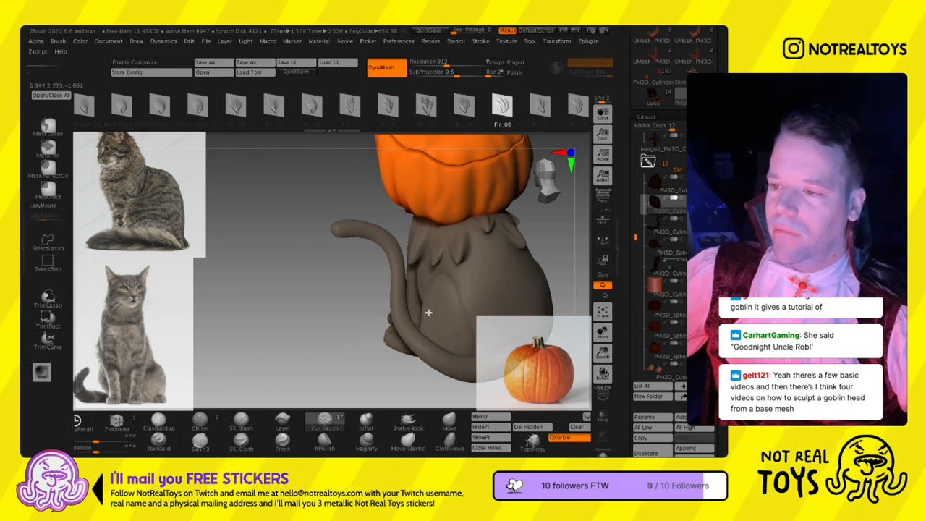
- Add Fir_04 and Plain Right Cu fur tufts between the left flank and the middle of the upper back
click(350, 108)
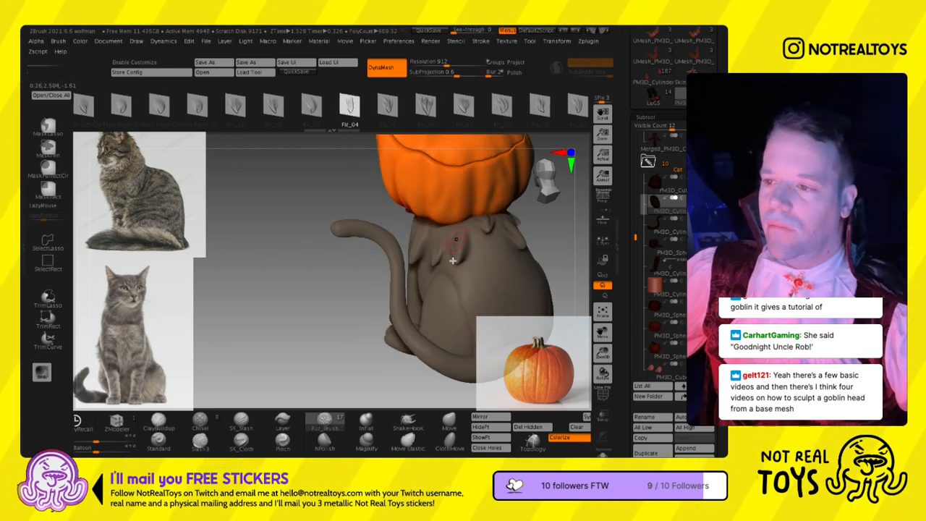
right_drag(442, 262, 457, 246)
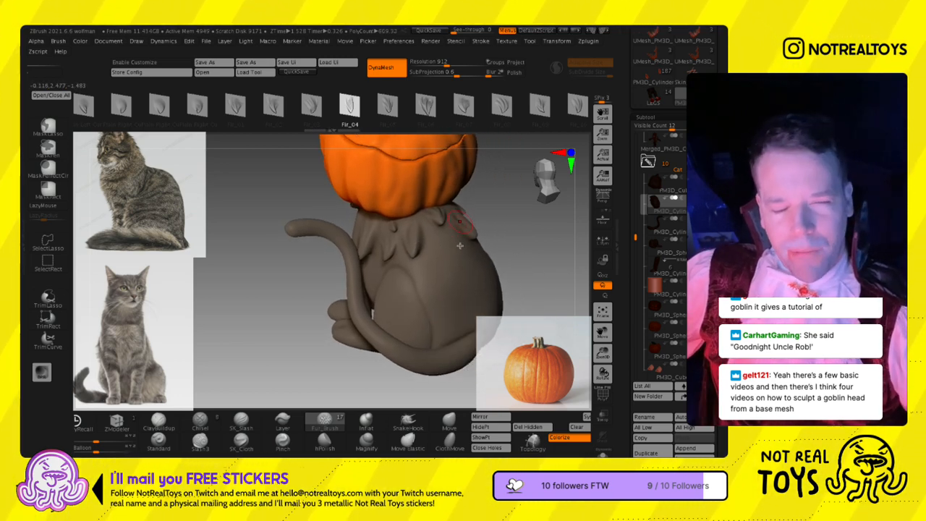
right_drag(459, 246, 449, 249)
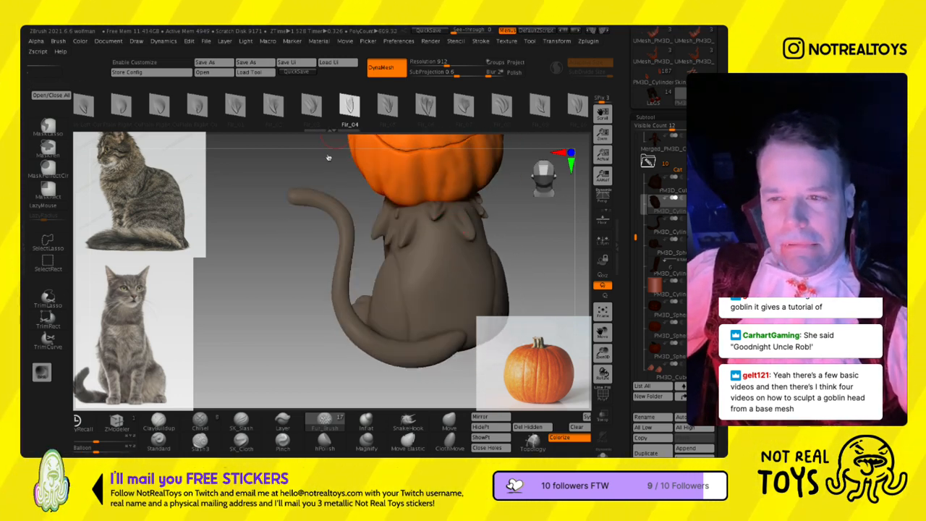
click(121, 107)
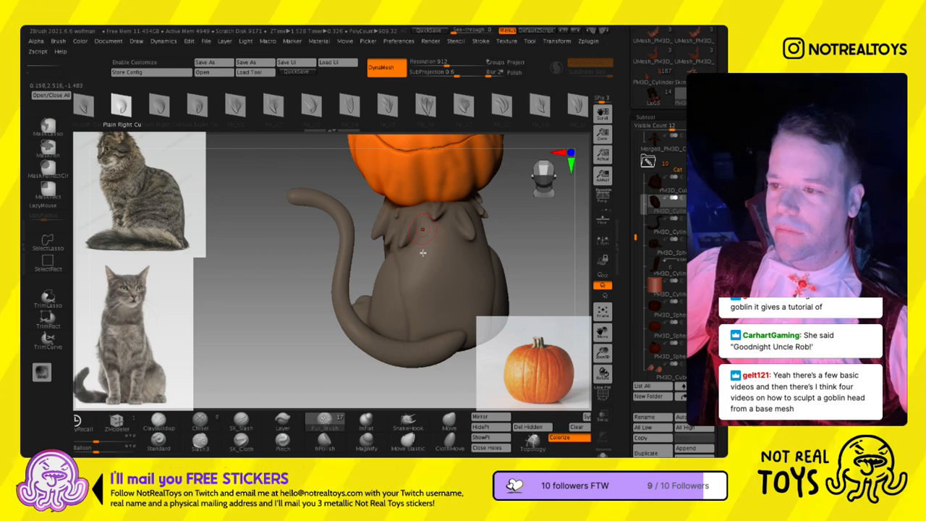
mouse_move(418, 232)
right_down()
mouse_move(407, 237)
mouse_move(412, 246)
right_up()
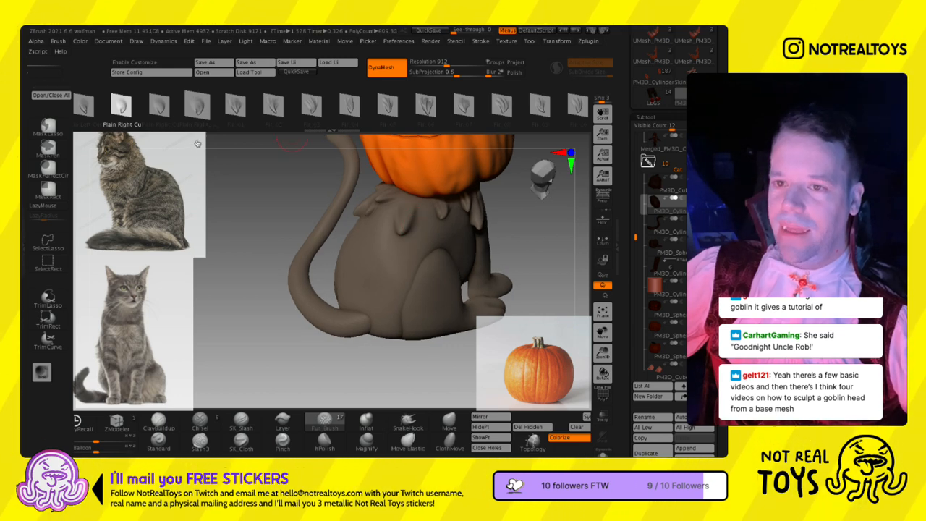
- Sculpt Fir_09 and Fir_10 fur tufts along the cat's upper right flank and shoulder
click(547, 118)
right_drag(444, 226, 423, 228)
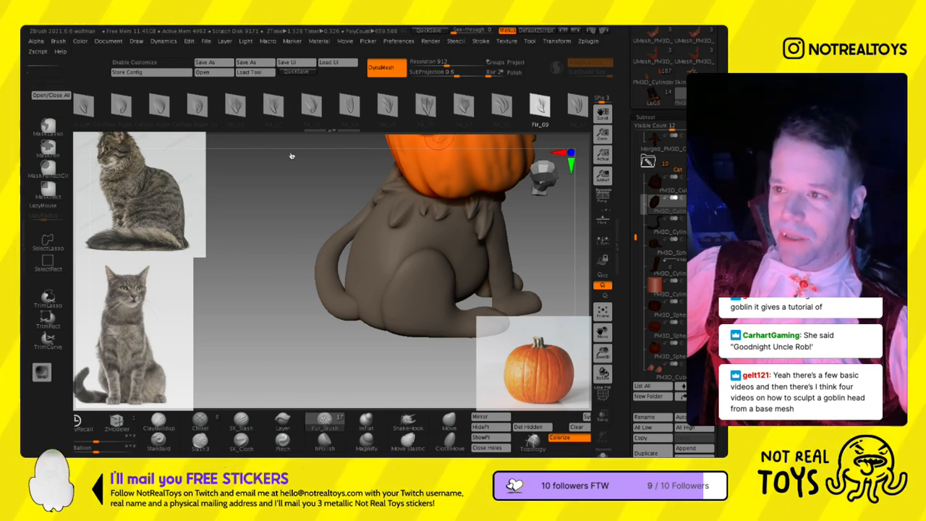
ctrl+drag(64, 138, 64, 136)
click(577, 105)
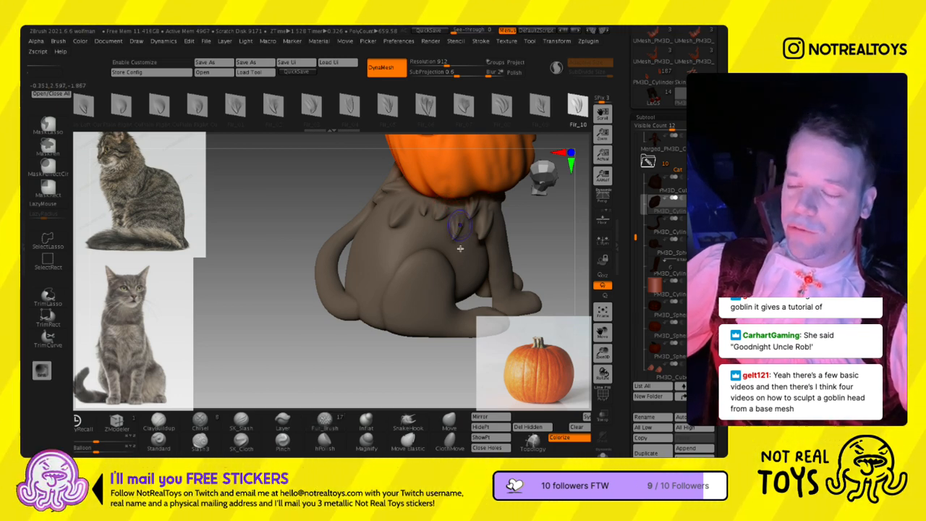
right_drag(460, 251, 376, 235)
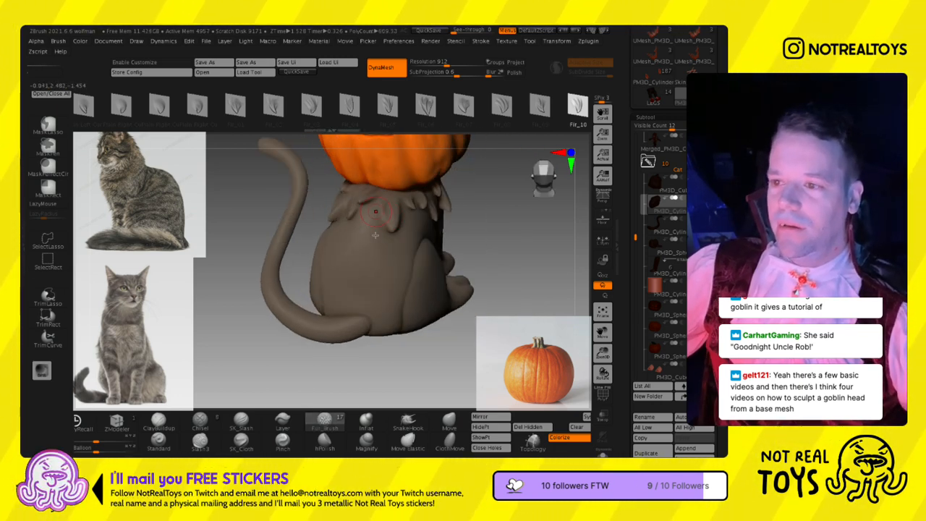
- Isolate the cat's body, sculpt Fir_10 and Fir_09 fur tufts across the middle of its upper back, and show the whole cat again
click(603, 452)
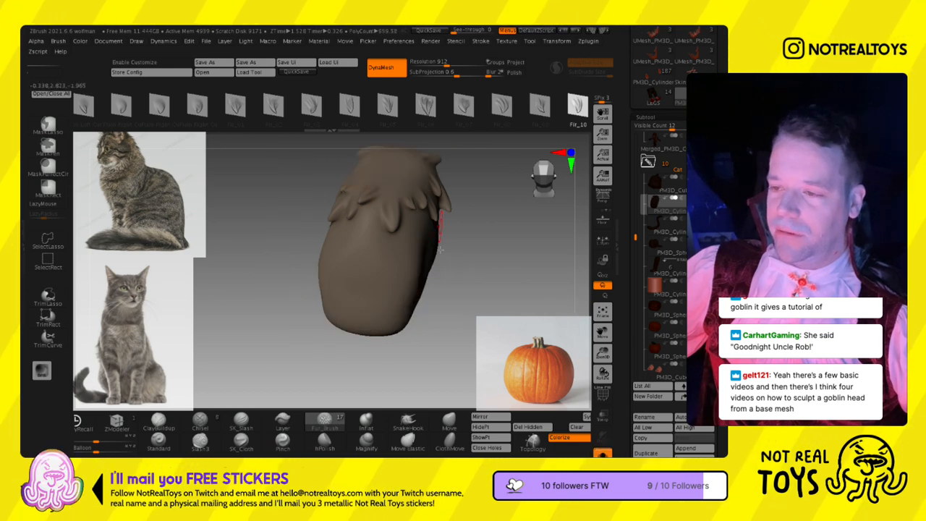
right_drag(389, 195, 388, 219)
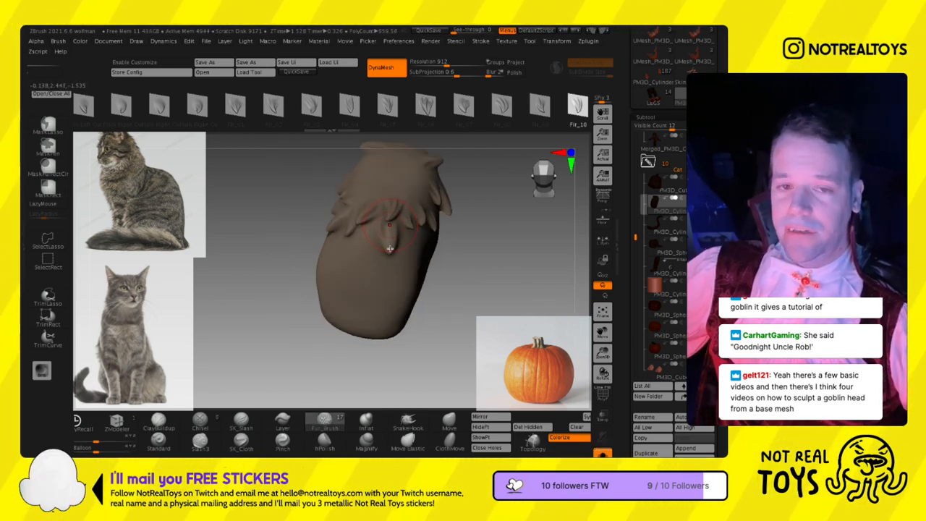
drag(585, 127, 469, 129)
click(424, 110)
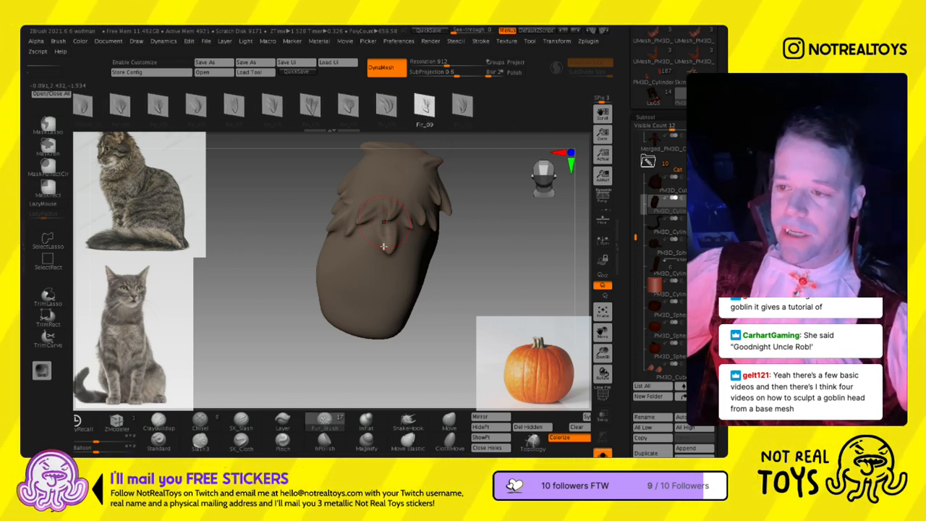
right_drag(359, 213, 376, 218)
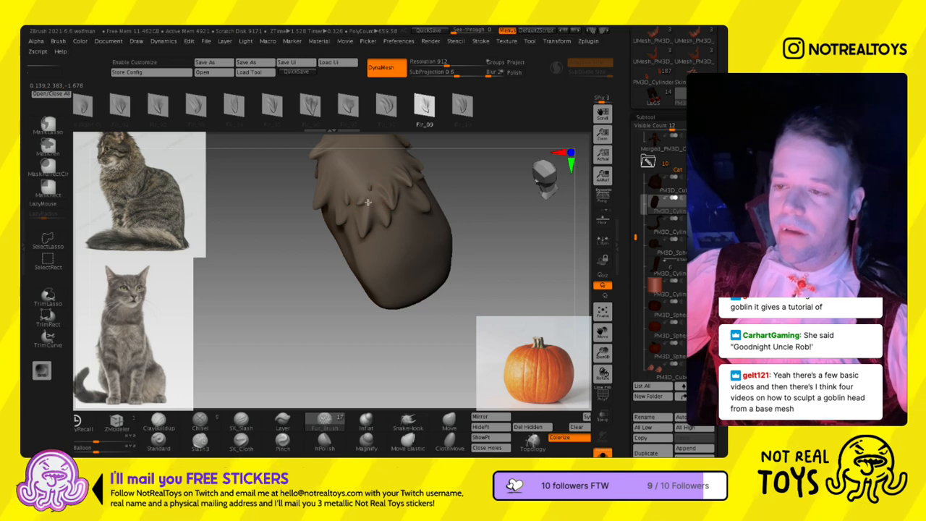
mouse_move(370, 189)
mouse_down()
mouse_move(368, 213)
mouse_move(355, 217)
mouse_up()
right_drag(356, 215, 319, 192)
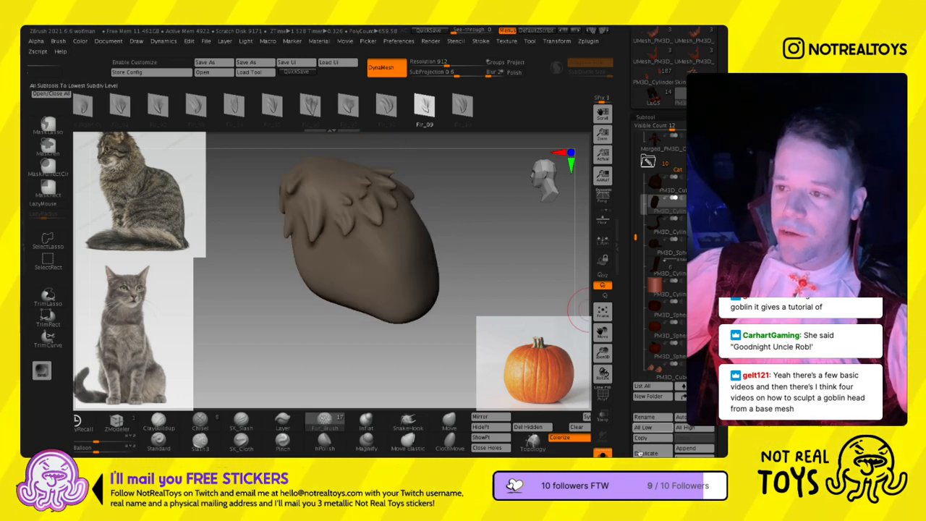
click(603, 453)
- Sculpt a Fir_07 fur tuft on the cat's upper chest near the left front leg
right_drag(384, 278, 368, 270)
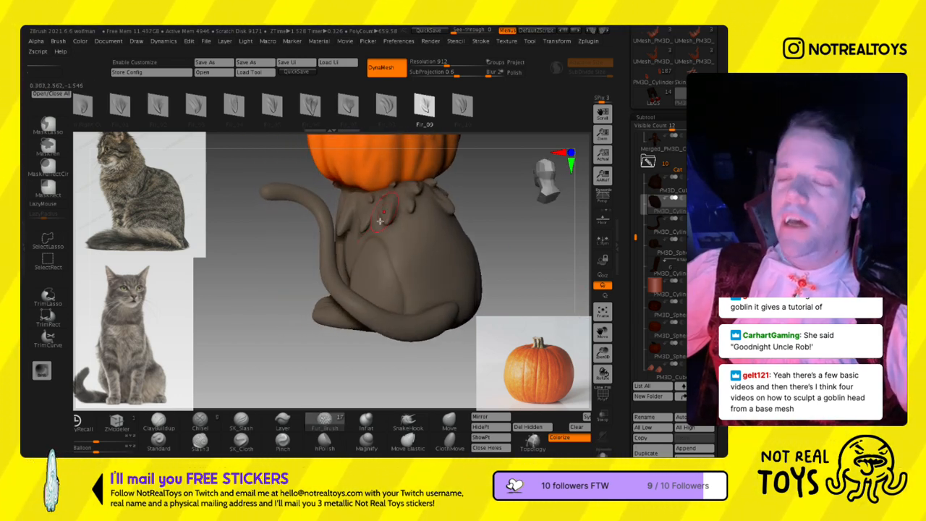
click(348, 106)
right_drag(362, 224, 436, 225)
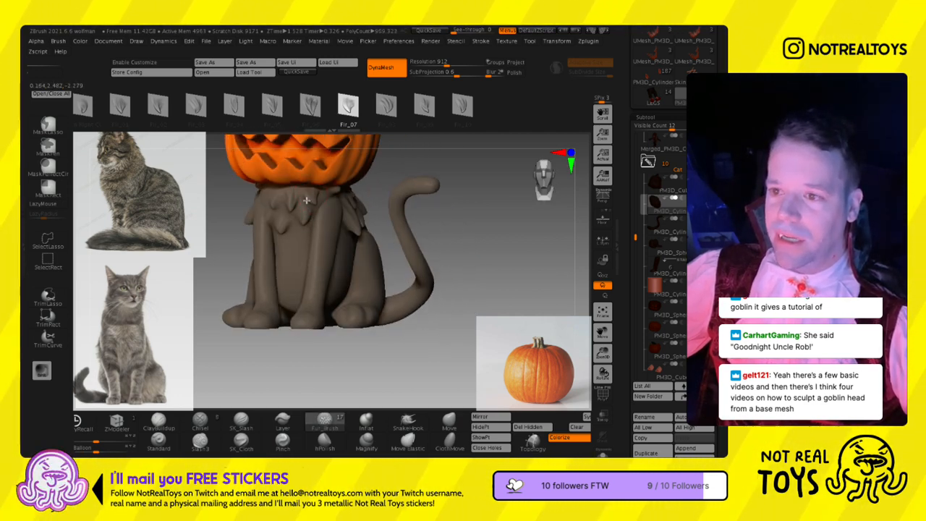
right_drag(306, 200, 311, 219)
key(s)
right_drag(262, 223, 400, 262)
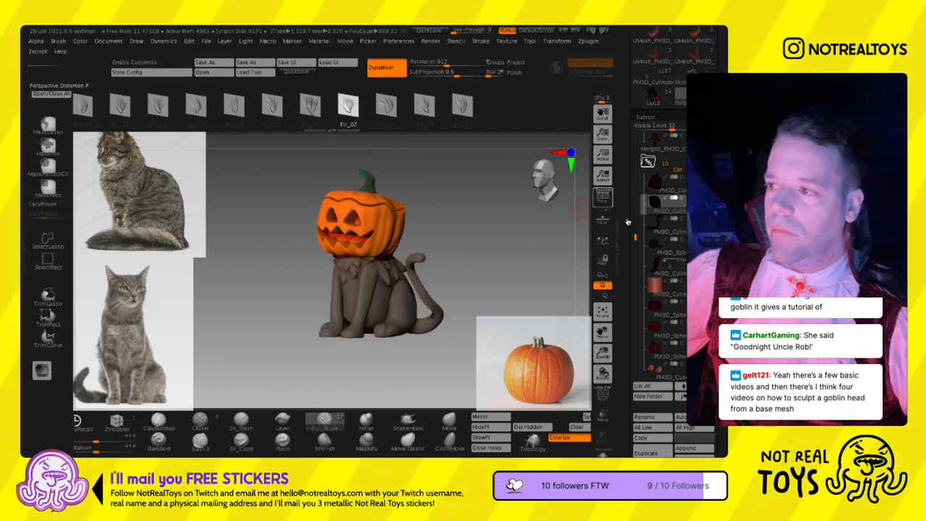
- Duplicate the Cat subtool folder and expand the copy at the end of the subtool list
click(648, 162)
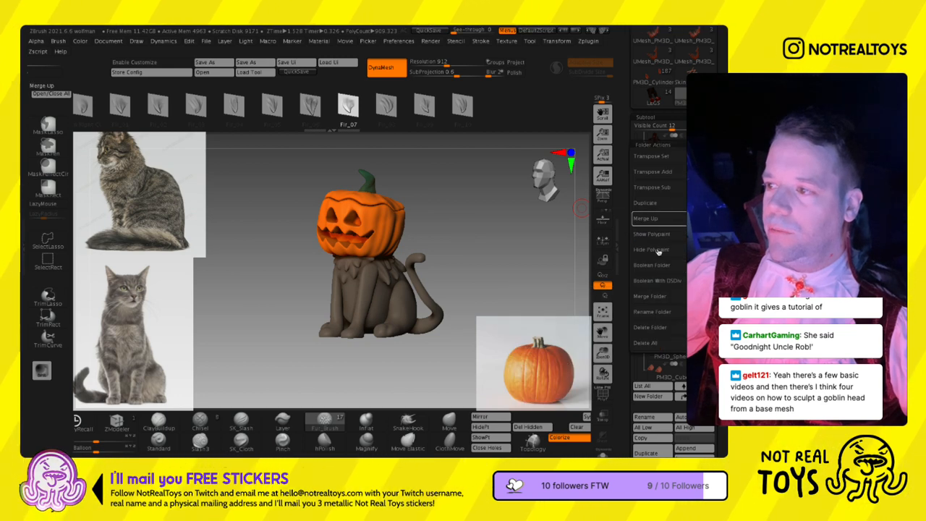
click(658, 230)
click(566, 226)
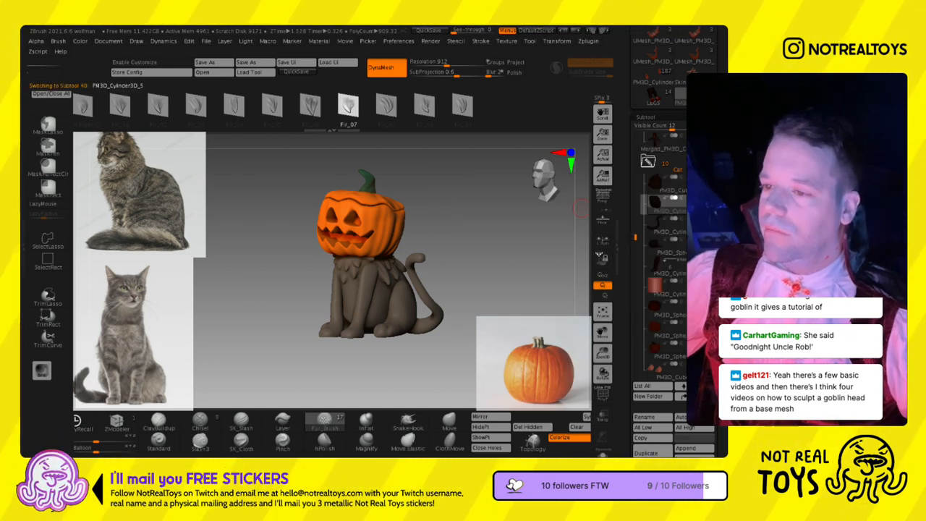
click(655, 166)
ctrl+right_drag(457, 239, 475, 233)
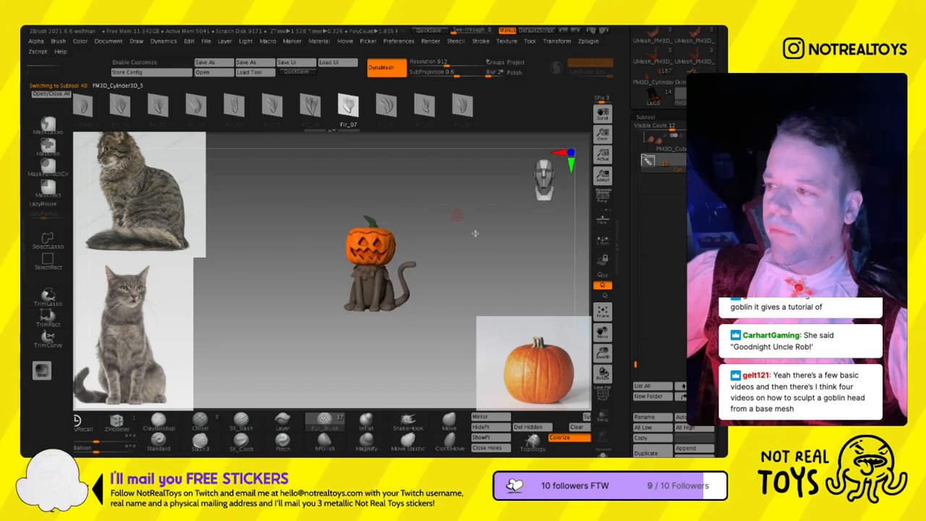
click(651, 165)
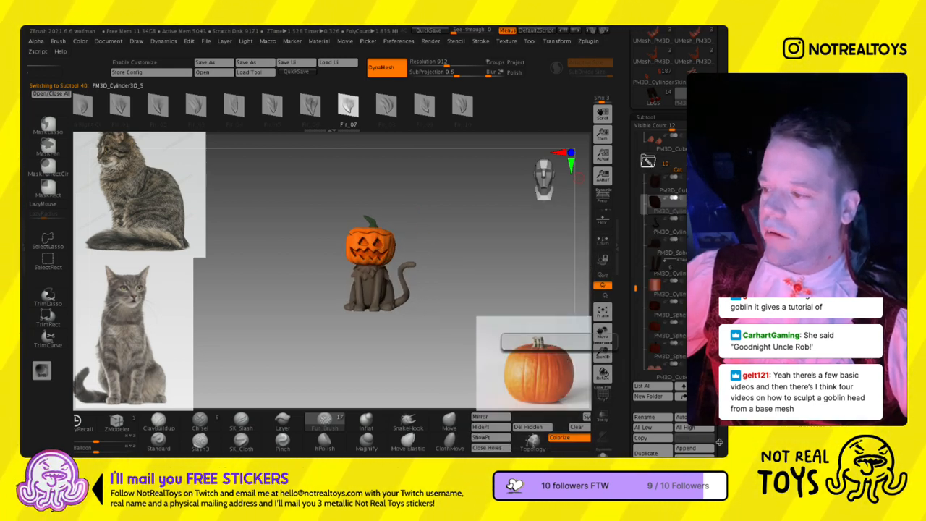
- Merge the copied cat's body down with the following subtools in three consecutive merges
scroll(655, 347, down, 3)
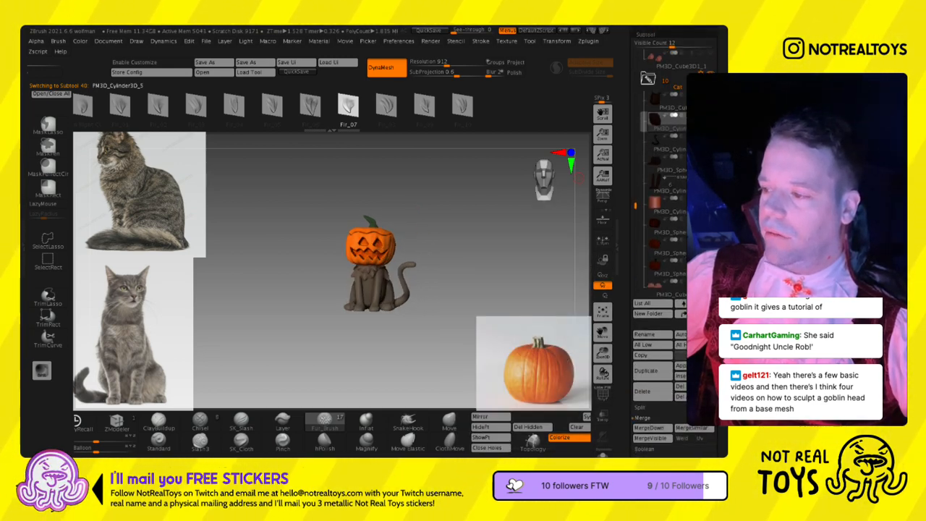
click(653, 428)
click(653, 428)
click(654, 427)
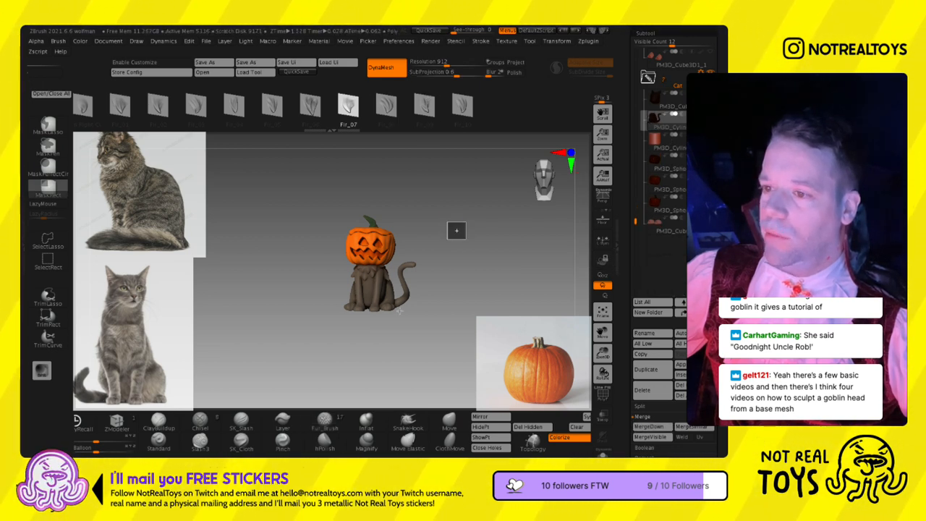
- Set the DynaMesh resolution to 296 and remesh the merged cat body
mouse_move(401, 257)
alt+right_down()
mouse_move(398, 191)
mouse_move(396, 255)
mouse_move(367, 282)
alt+right_up()
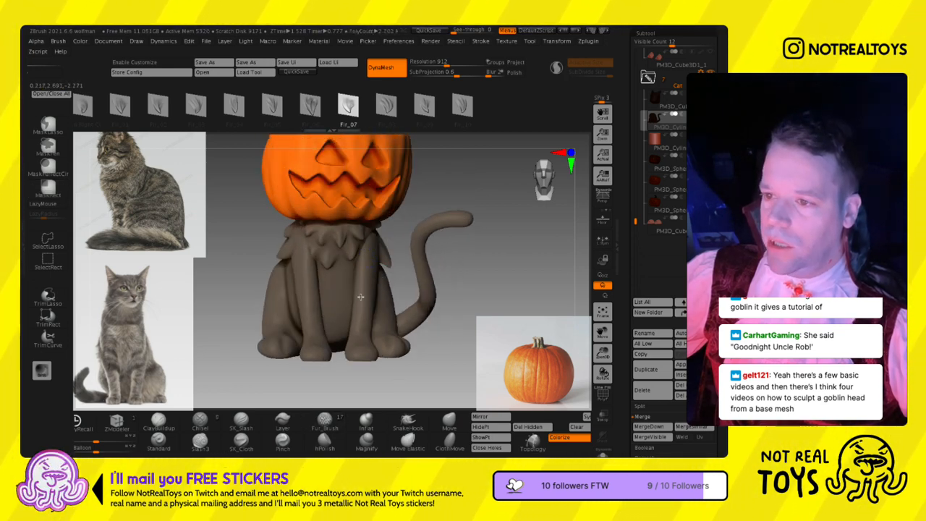
right_drag(362, 302, 272, 310)
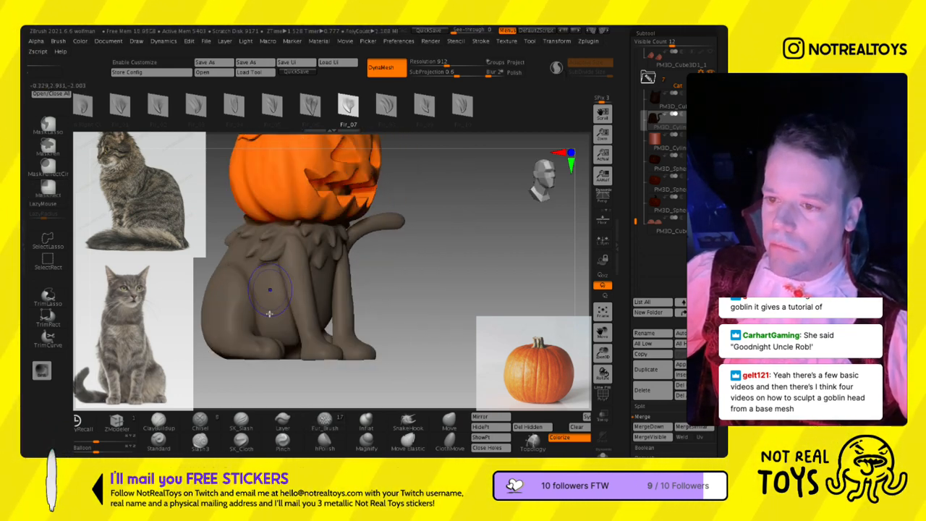
click(432, 63)
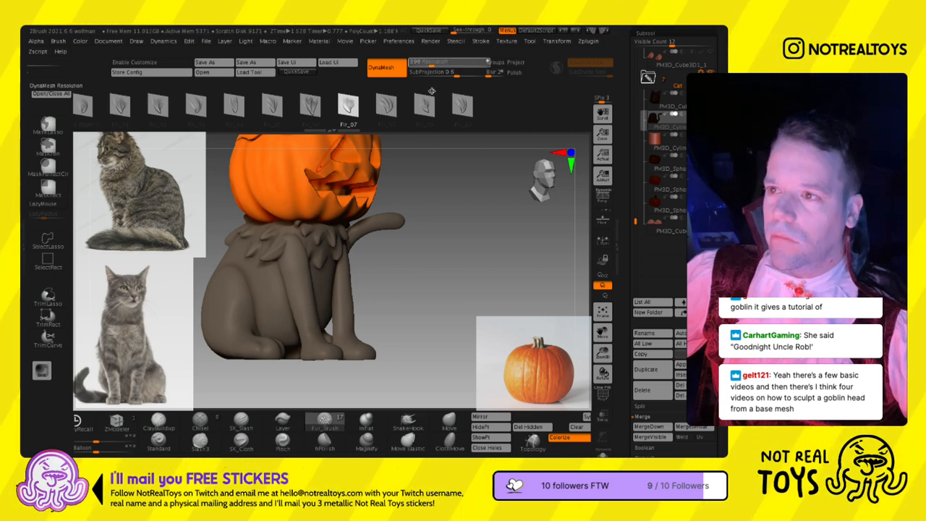
ctrl+drag(434, 245, 454, 252)
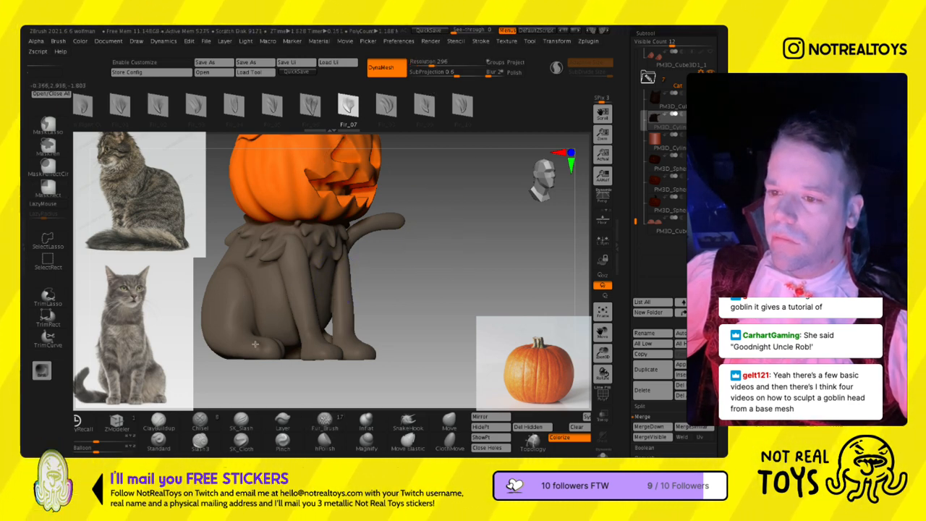
right_drag(244, 305, 331, 311)
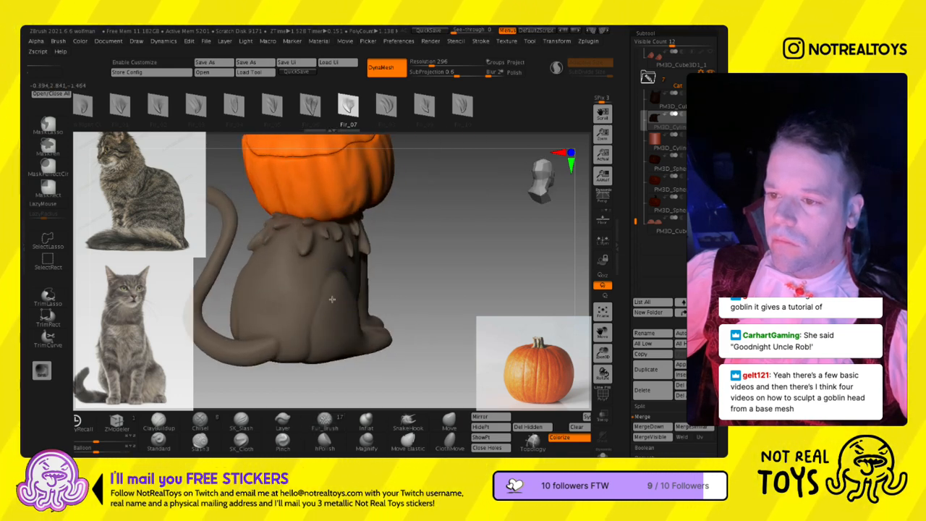
- Check the merged body's wireframe and hide the original Cat folder so only the remeshed copy is shown
key(shift+f)
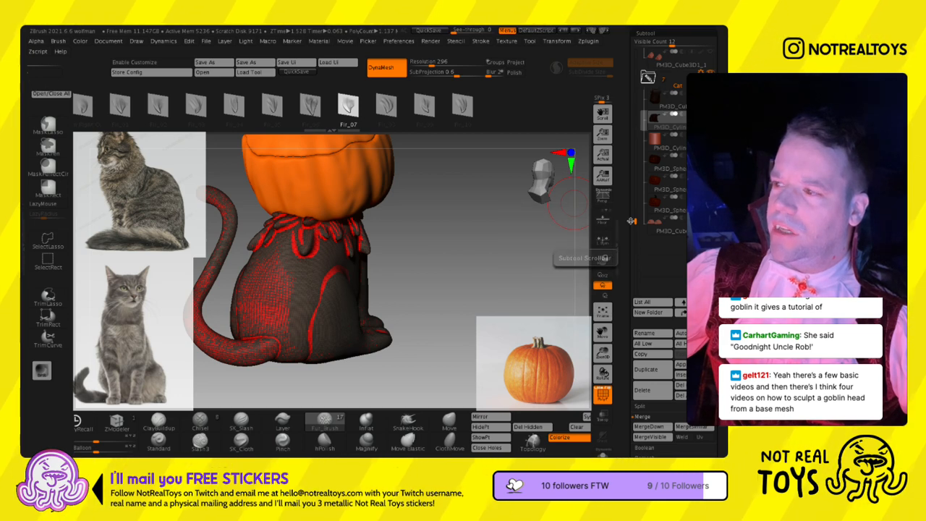
drag(634, 245, 638, 136)
key(shift+f)
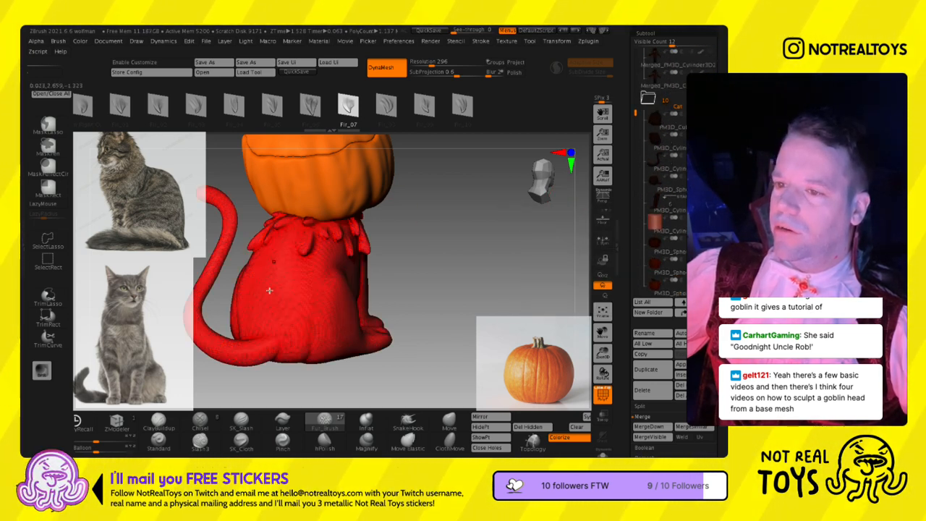
key(shift+f)
right_drag(356, 325, 297, 323)
- Try Fir_07, Fir_09 and Fir_10 fur tufts down the cat's front legs, undoing the first one
right_drag(266, 363, 317, 154)
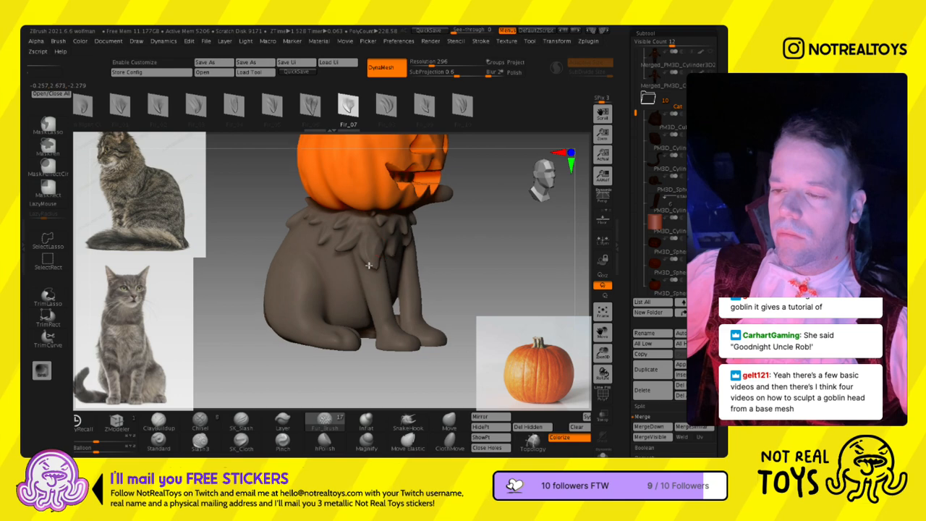
right_drag(373, 267, 321, 269)
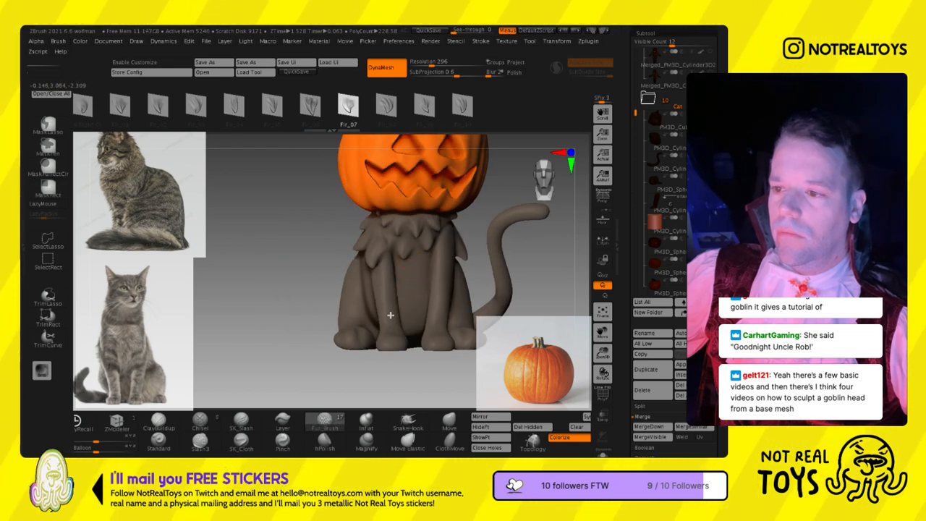
key(ctrl+z)
drag(396, 264, 391, 294)
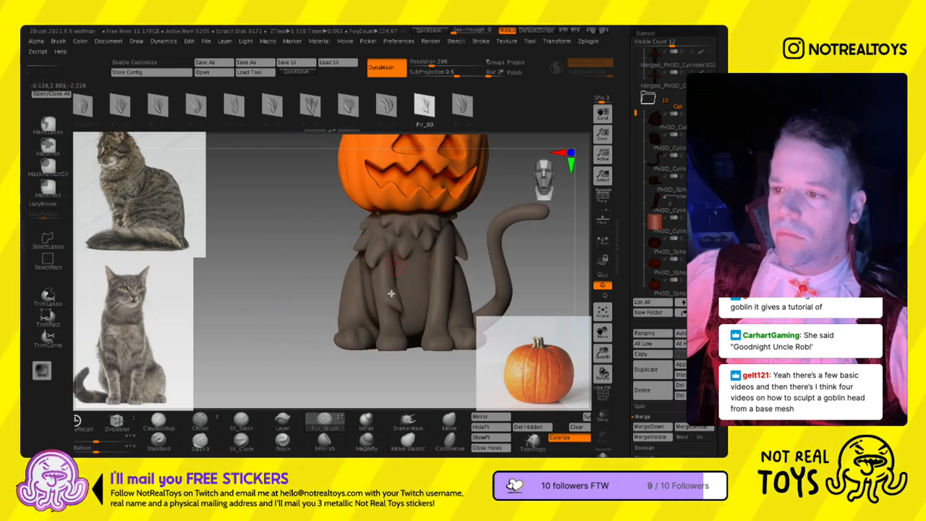
right_drag(384, 280, 402, 353)
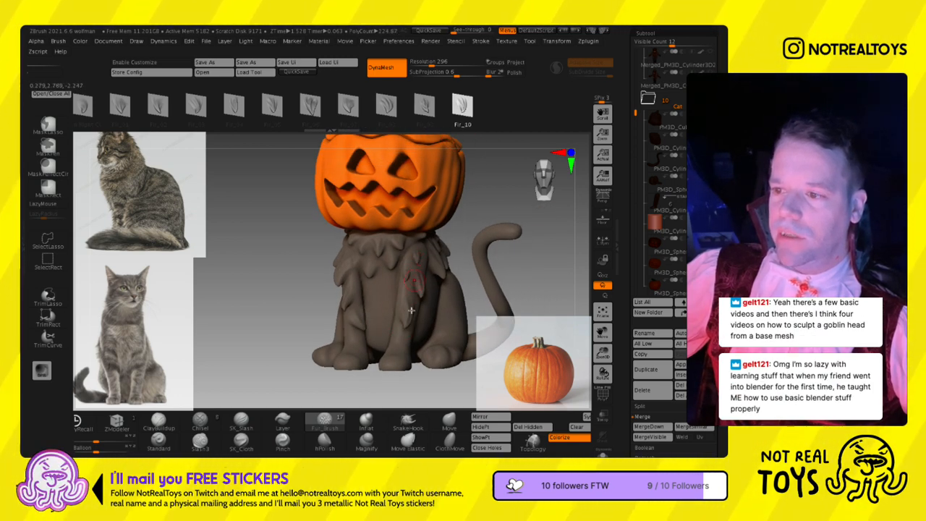
mouse_move(399, 340)
ctrl+right_down()
mouse_move(403, 279)
mouse_move(427, 278)
mouse_move(417, 279)
ctrl+right_up()
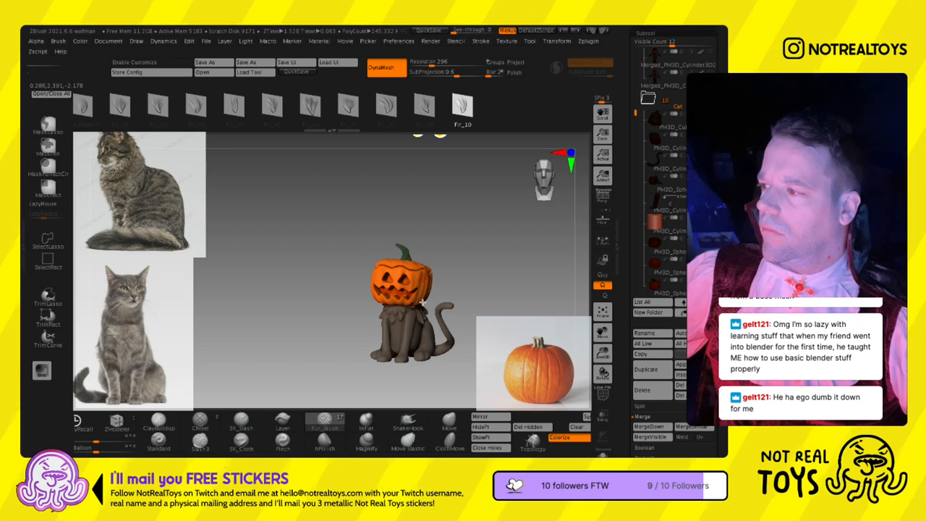
- Sculpt Plain Right Cu fur tufts below the existing fur collar on the cat's right flank and upper back
right_drag(421, 301, 380, 346)
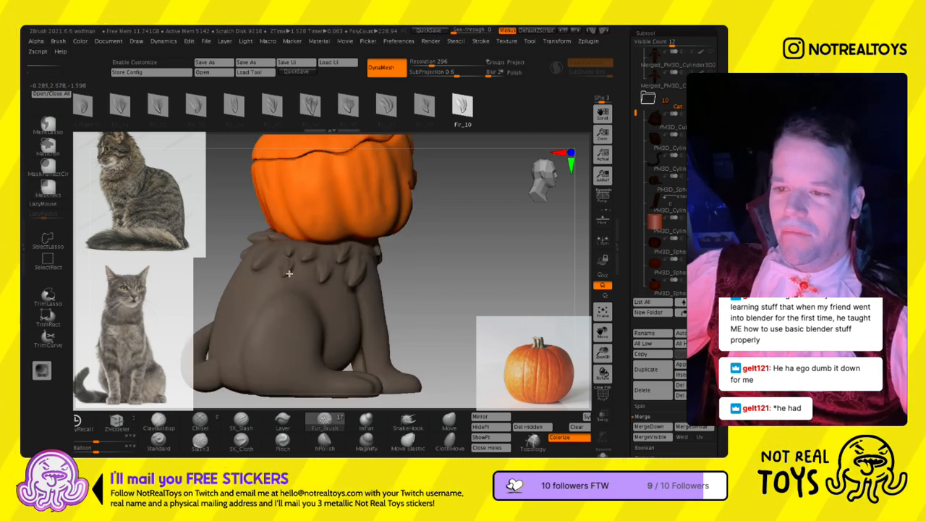
ctrl+drag(309, 124, 526, 134)
click(264, 120)
right_drag(277, 178, 277, 243)
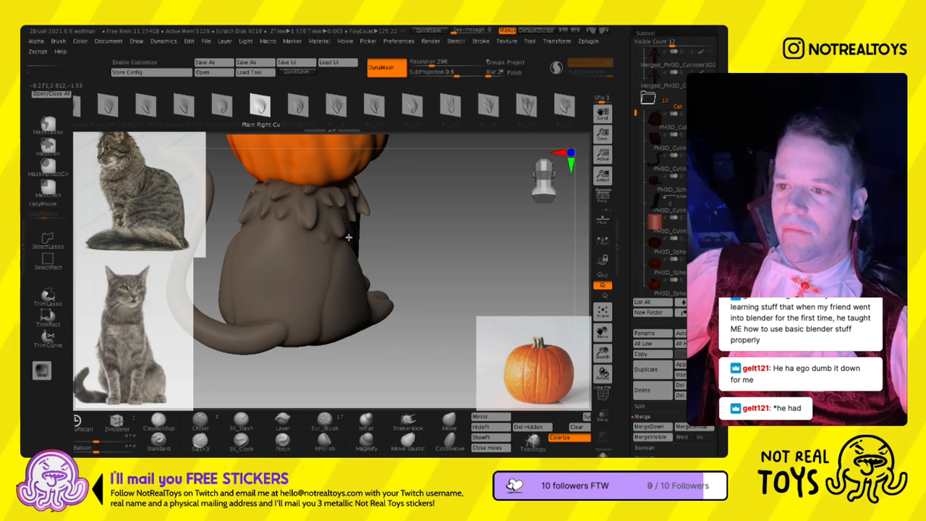
drag(230, 223, 431, 277)
- Add Plain Right Cu fur tufts on the left shoulder, chest and right shoulder, switching to the other Plain Right Cu variant
drag(377, 248, 377, 295)
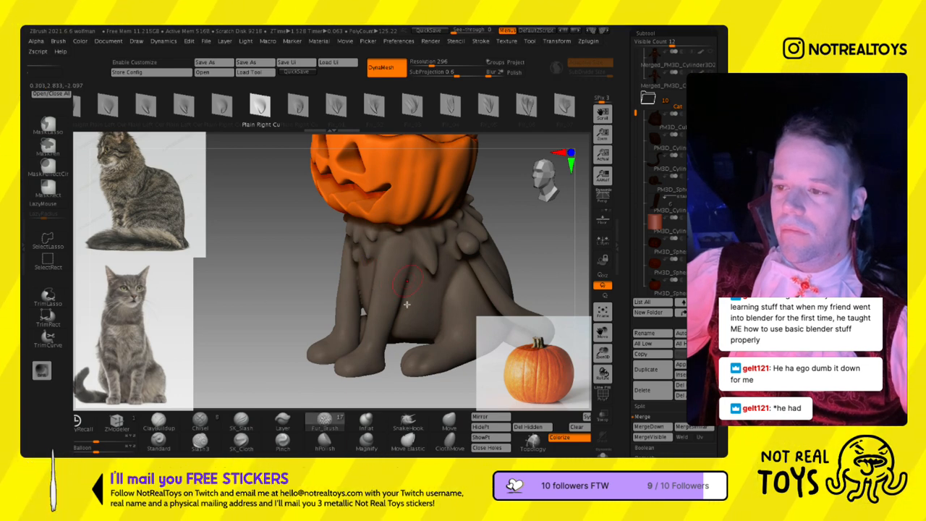
right_drag(420, 315, 443, 304)
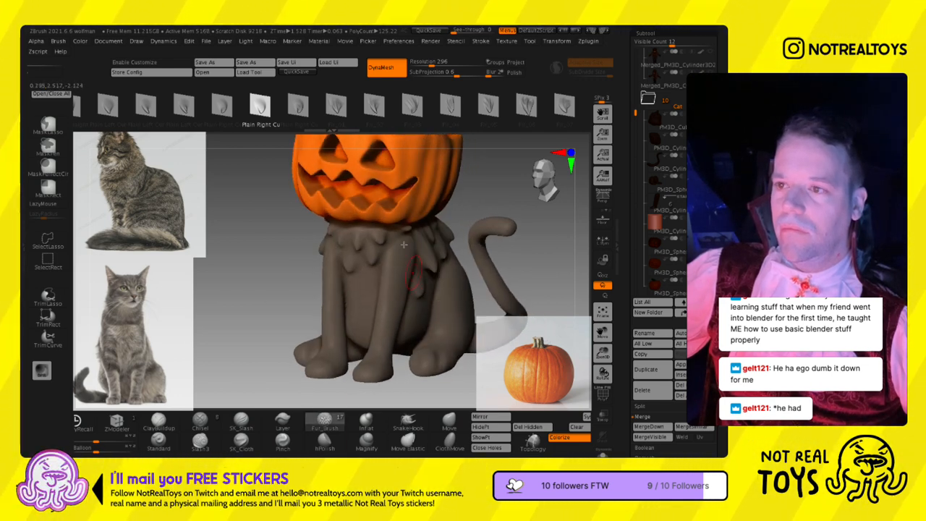
click(210, 126)
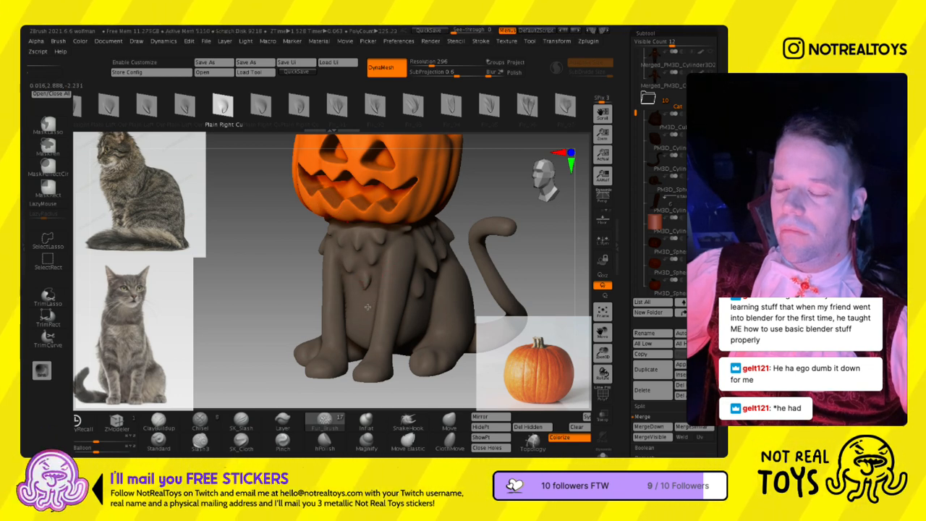
right_drag(364, 311, 377, 303)
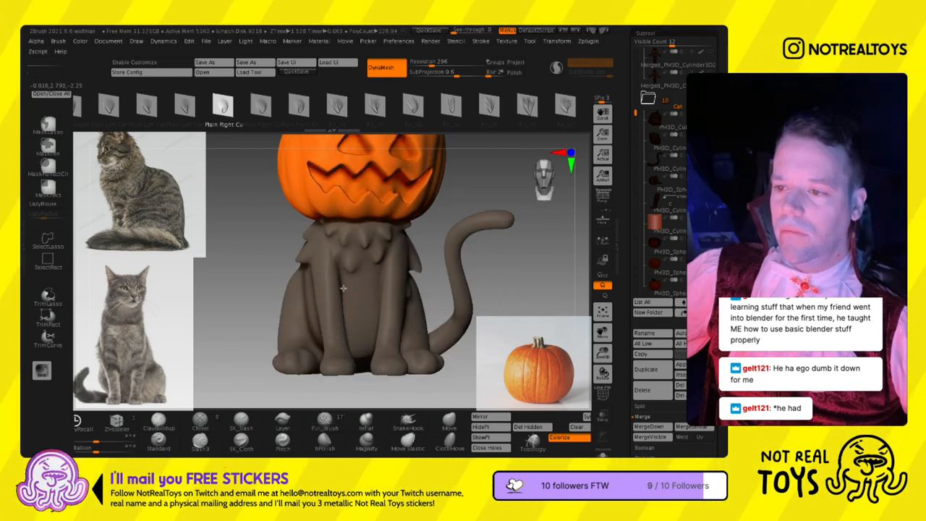
right_drag(365, 280, 286, 285)
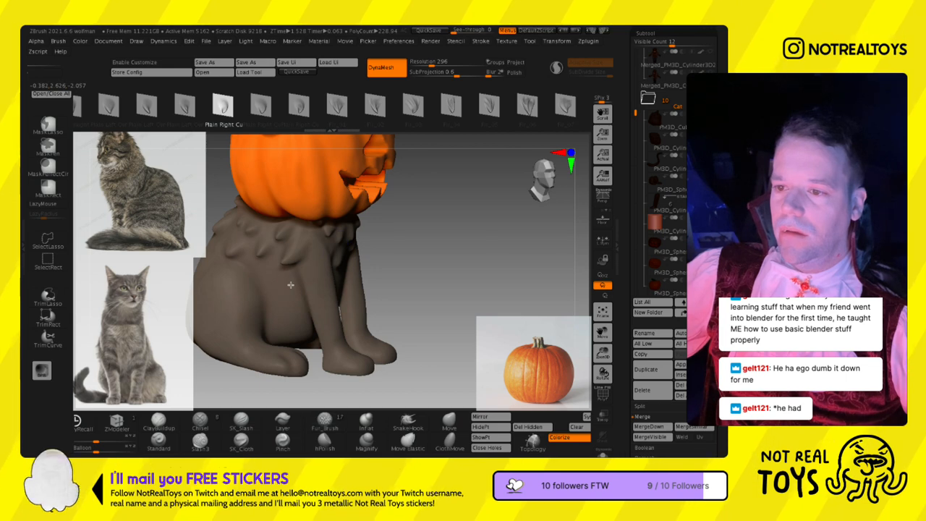
right_drag(262, 274, 382, 270)
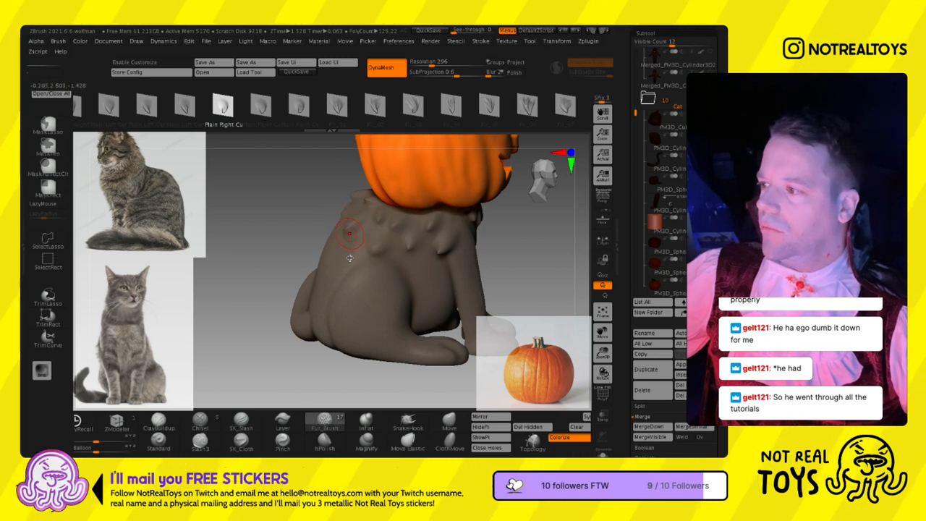
- Switch to the fur_4r8 brush and sculpt a cluster of PM3D_Plane3 fur tufts on the cat's right flank below the collar
key(b)
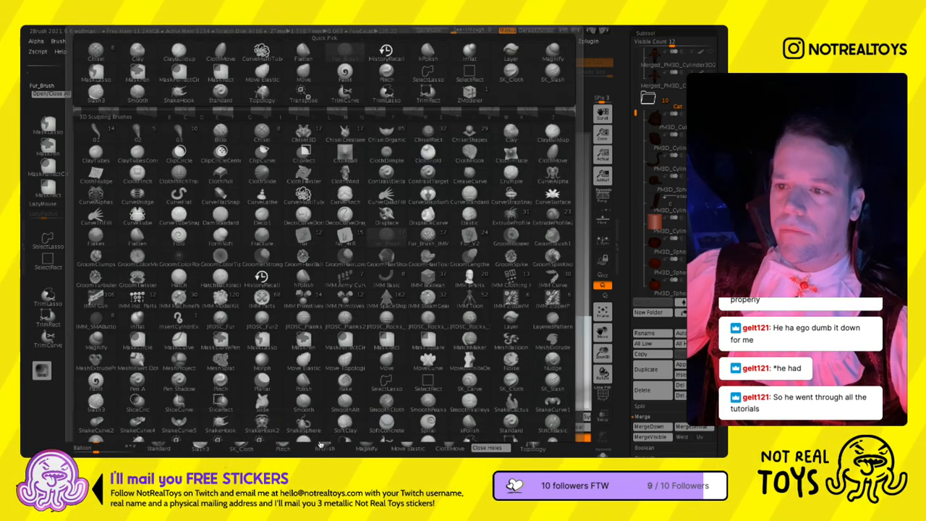
click(349, 258)
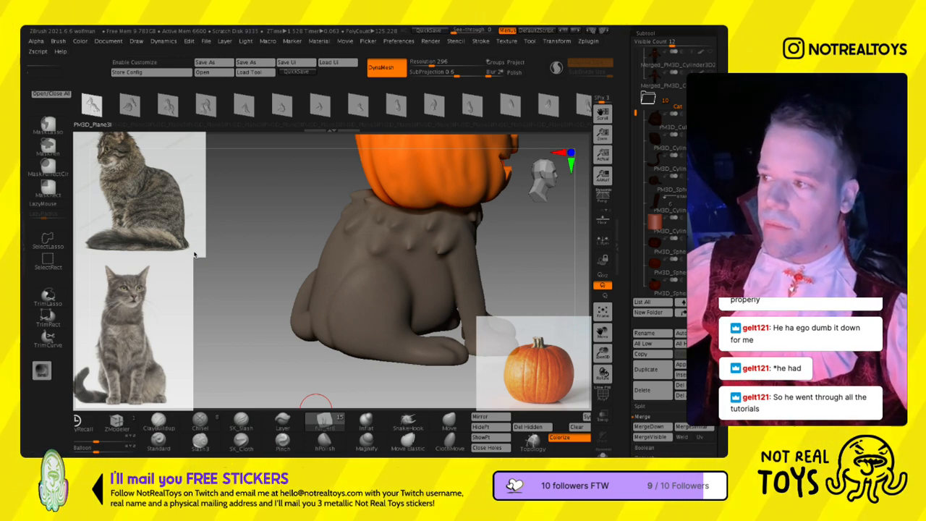
click(282, 105)
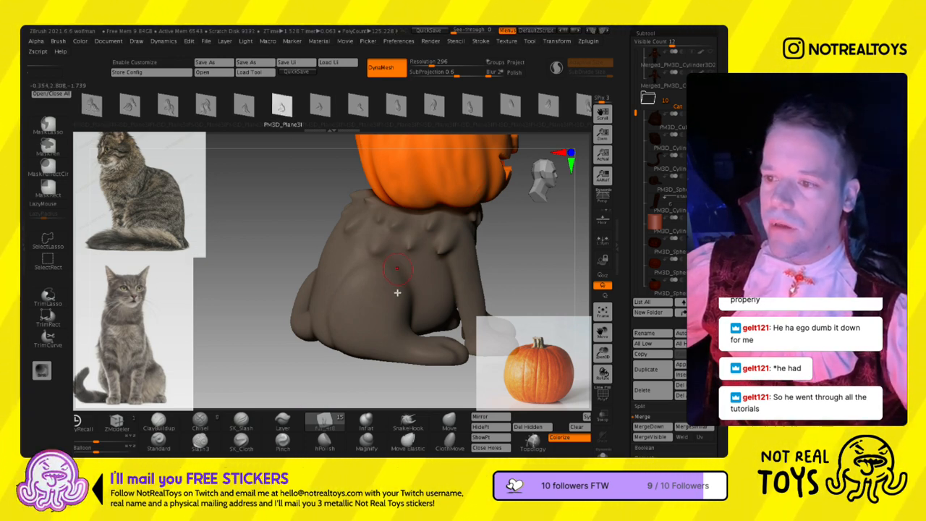
drag(386, 282, 382, 258)
right_drag(382, 257, 397, 279)
shift+drag(398, 272, 399, 284)
mouse_move(398, 284)
right_down()
mouse_move(355, 312)
mouse_move(375, 269)
mouse_move(405, 269)
right_up()
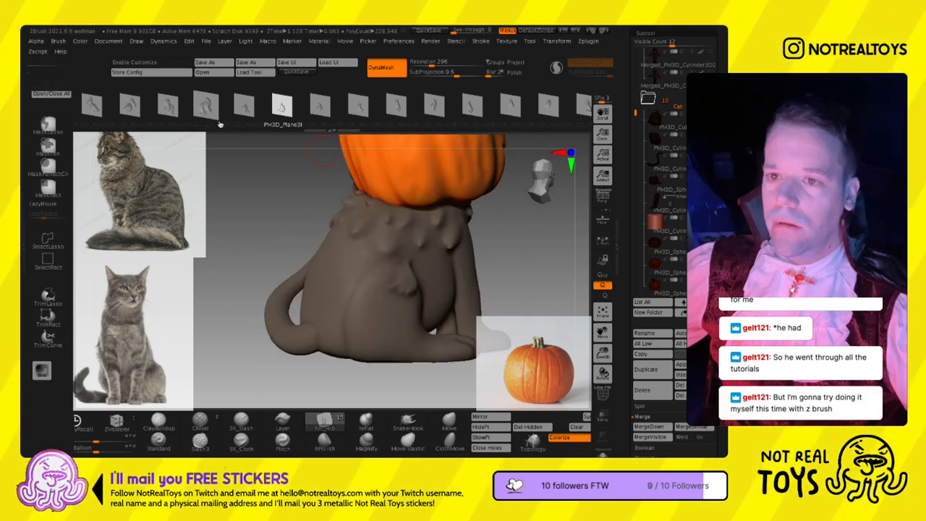
- Choose another fur_4r8 tuft shape, adjust the brush size and sculpt tufts along the right side of the cat's back
click(168, 106)
right_drag(214, 176, 316, 249)
mouse_move(315, 245)
mouse_down()
mouse_move(324, 310)
mouse_move(306, 315)
mouse_up()
right_drag(255, 288, 323, 281)
key(s)
click(329, 266)
drag(331, 290, 331, 298)
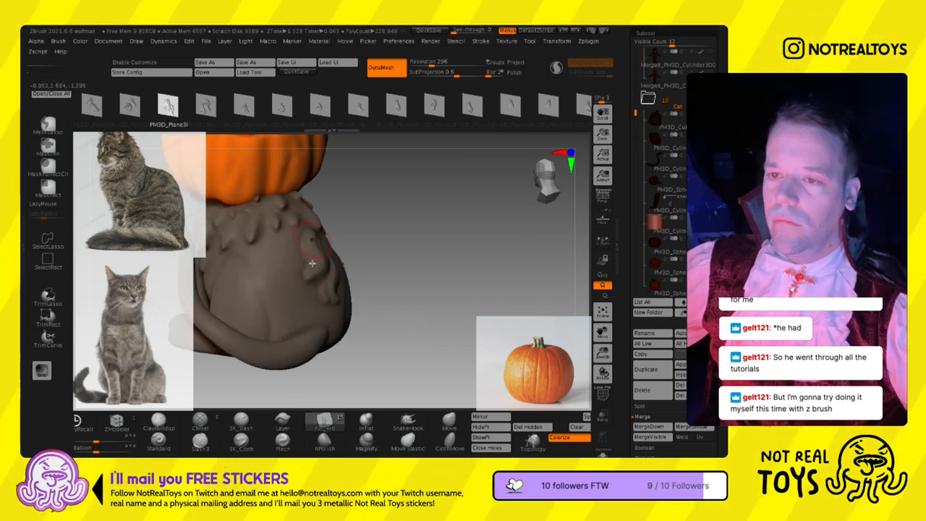
- Fill the middle and lower back with more tufts, using the first PM3D_Plane3 shape
click(205, 106)
click(92, 106)
drag(273, 264, 290, 225)
right_drag(298, 330, 287, 291)
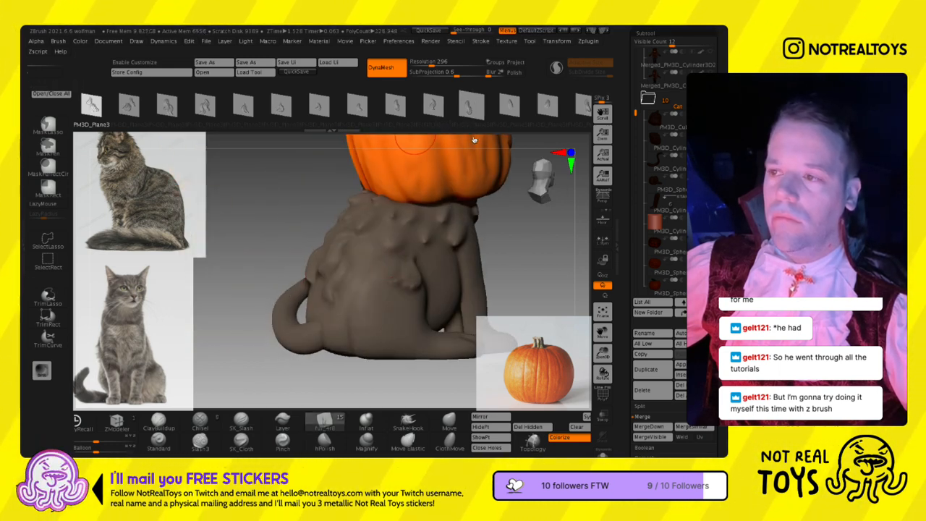
- Sculpt further fur tufts on the cat's right flank with several tuft shapes, undoing the first attempt
click(509, 107)
drag(377, 245, 393, 217)
key(ctrl+z)
click(509, 108)
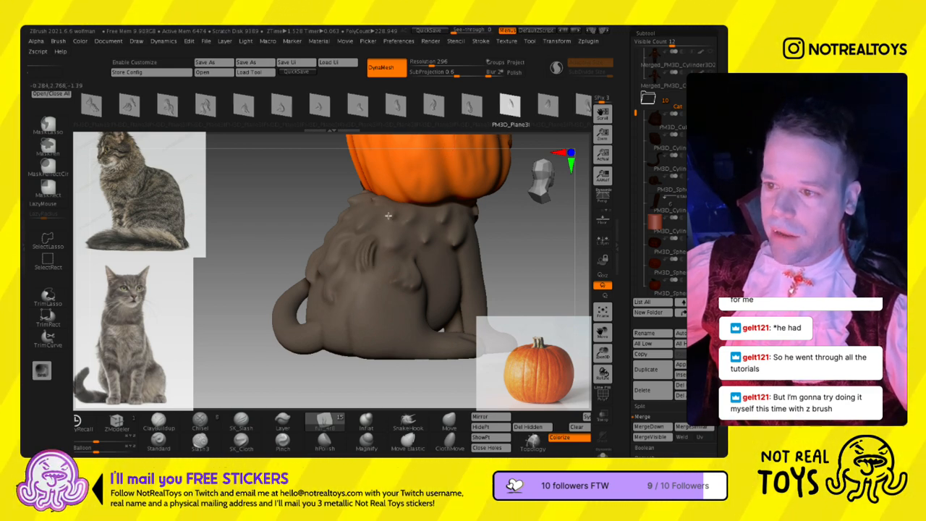
right_drag(405, 258, 372, 296)
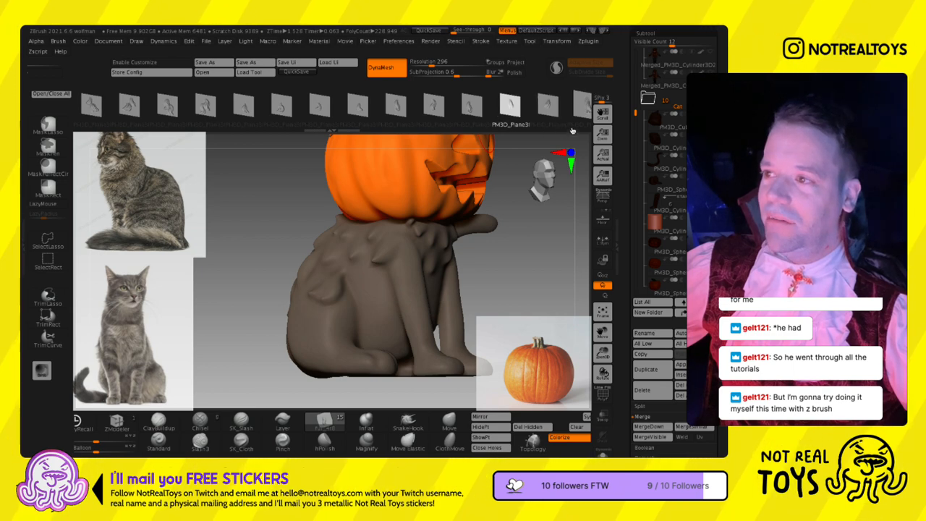
click(547, 107)
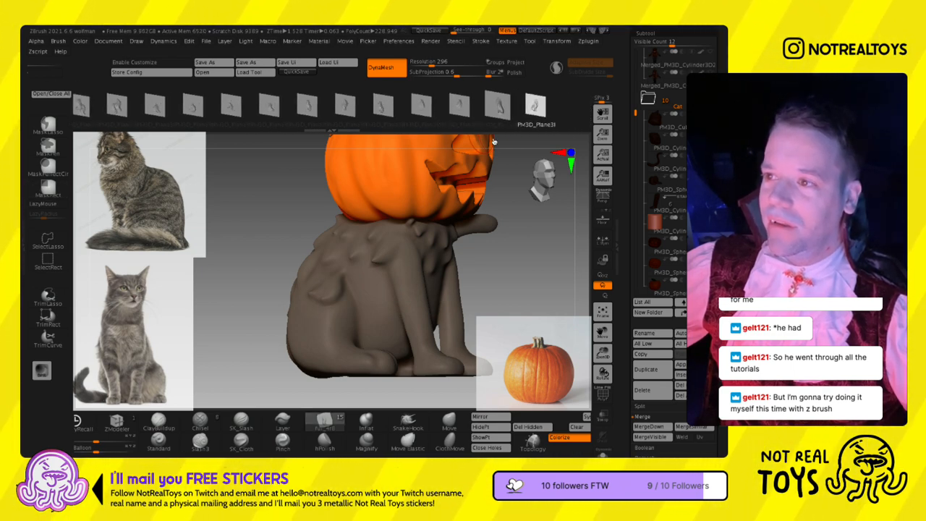
click(498, 107)
right_drag(368, 302, 382, 220)
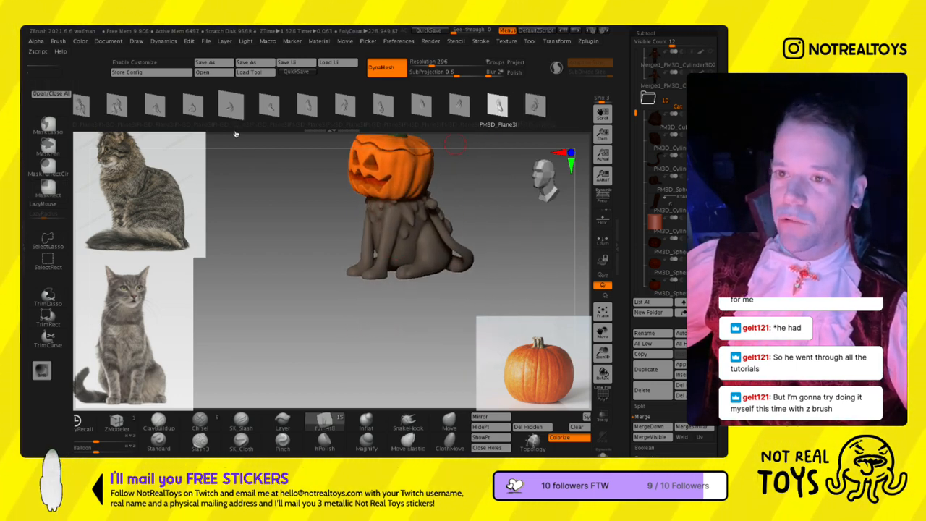
- Try a different tuft shape on the cat's left front leg and undo the stroke
click(231, 107)
ctrl+right_drag(409, 288, 418, 358)
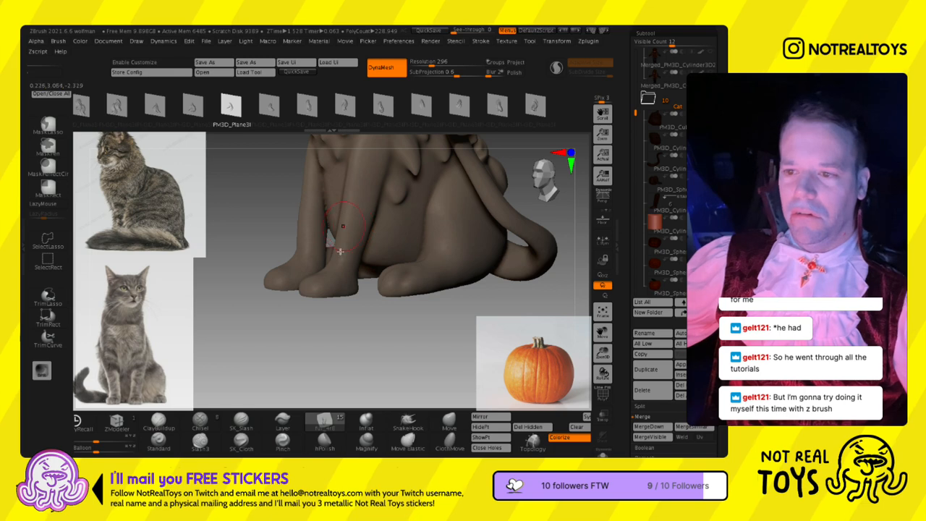
right_drag(350, 214, 361, 258)
mouse_move(352, 251)
mouse_down()
mouse_move(340, 271)
mouse_move(363, 264)
mouse_up()
key(ctrl+z)
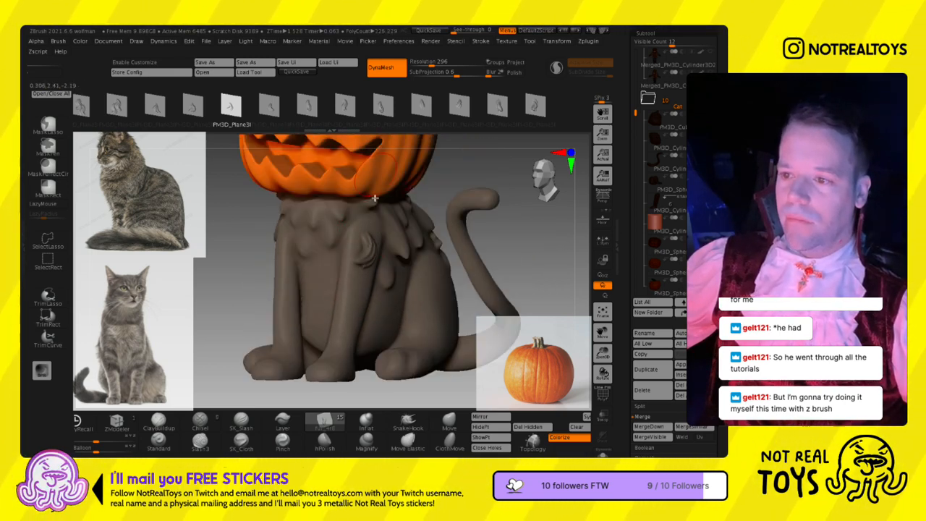
- Add fur tufts to the left shoulder, then try another tuft shape on the right shoulder and undo those strokes
right_drag(360, 292, 393, 281)
mouse_move(288, 270)
right_down()
mouse_move(313, 290)
mouse_move(371, 303)
right_up()
mouse_move(561, 122)
ctrl+mouse_down()
mouse_move(463, 133)
mouse_move(561, 127)
ctrl+mouse_up()
click(286, 114)
drag(320, 272, 316, 260)
key(ctrl+z)
key(ctrl+z)
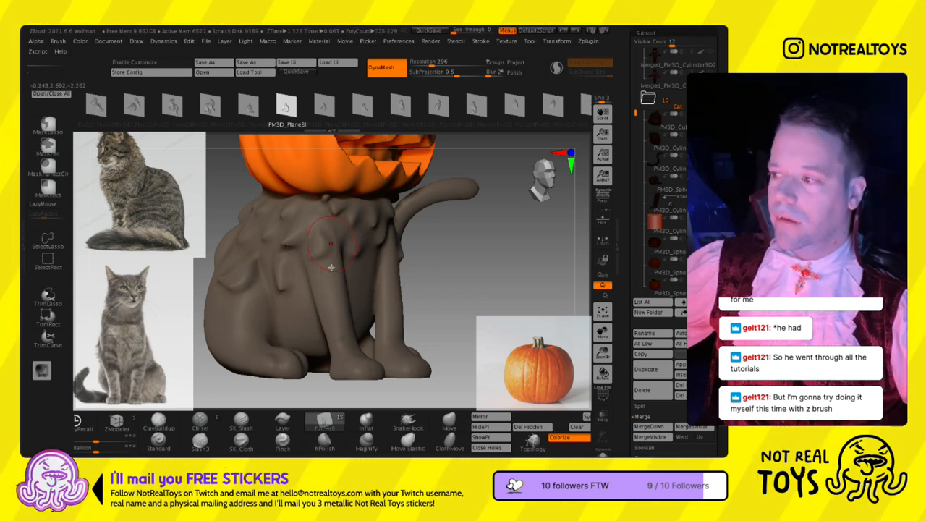
- Sculpt fur tufts over the right shoulder and right haunch, varying the PM3D_Plane3 tuft shape
right_drag(366, 244, 349, 244)
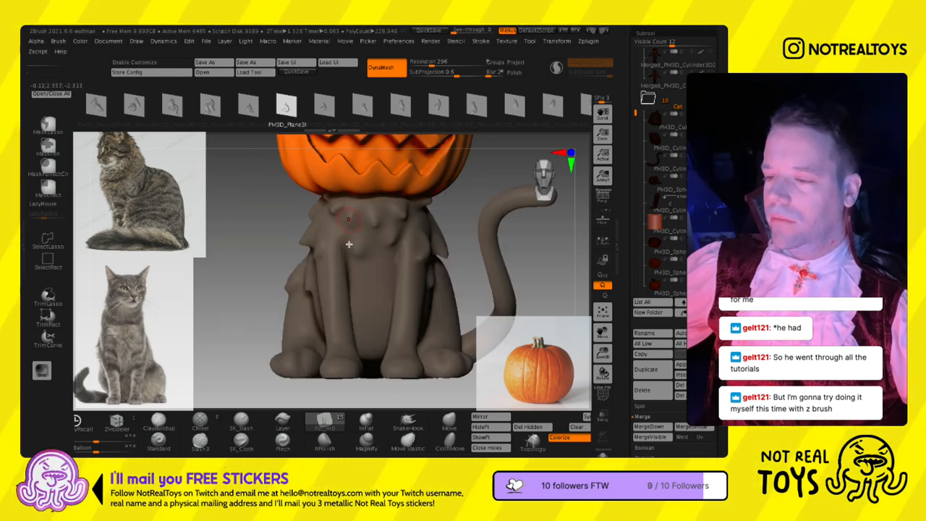
key(Escape)
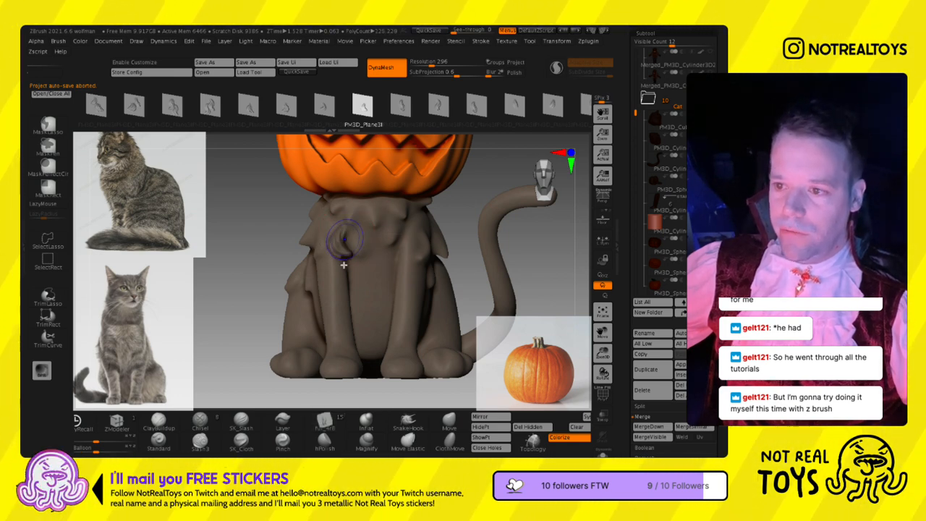
right_drag(343, 275, 369, 283)
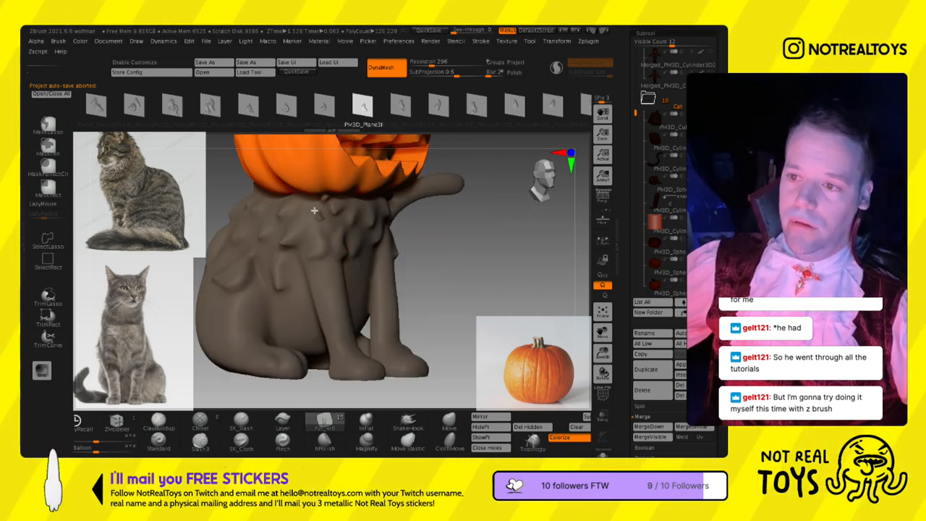
mouse_move(322, 258)
right_down()
mouse_move(343, 269)
mouse_move(317, 297)
mouse_move(351, 313)
right_up()
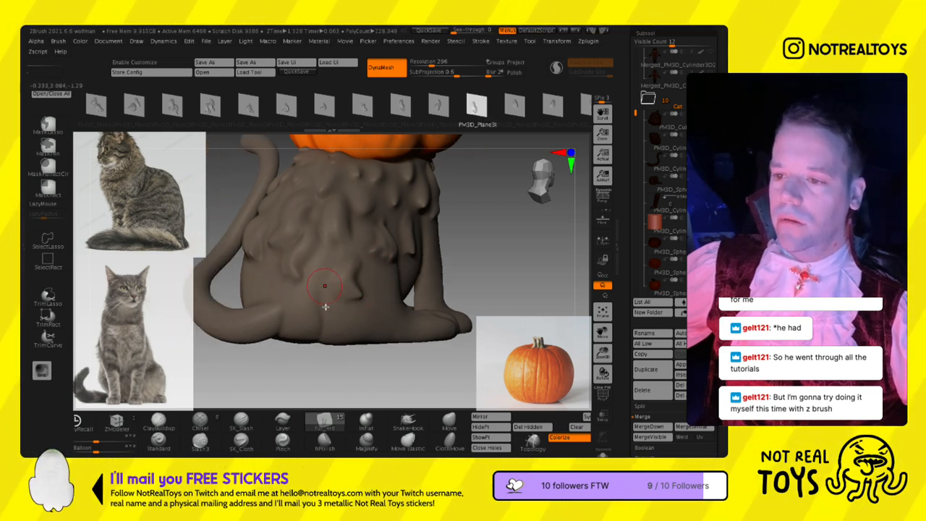
ctrl+right_drag(328, 334, 358, 257)
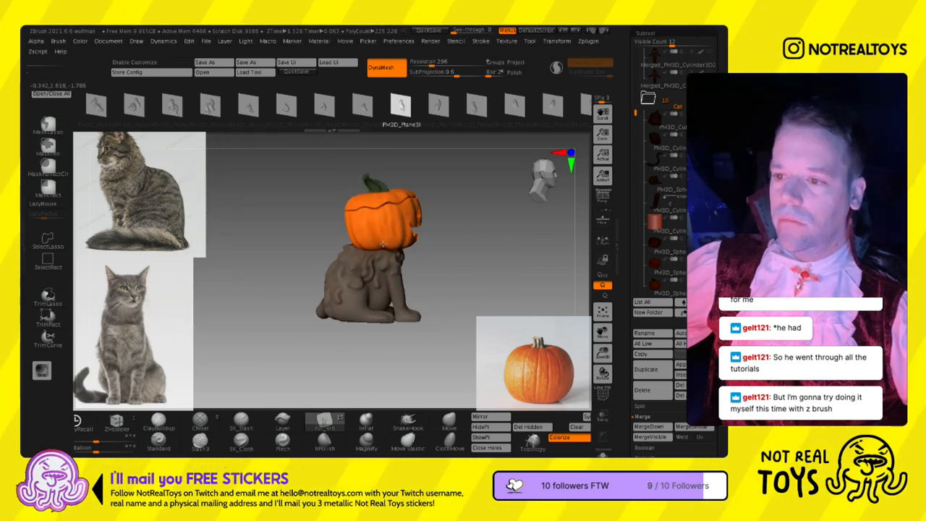
- Sculpt long fur tufts down the cat's right front leg and soften them
mouse_move(352, 301)
right_down()
mouse_move(352, 311)
mouse_move(335, 308)
mouse_move(441, 301)
right_up()
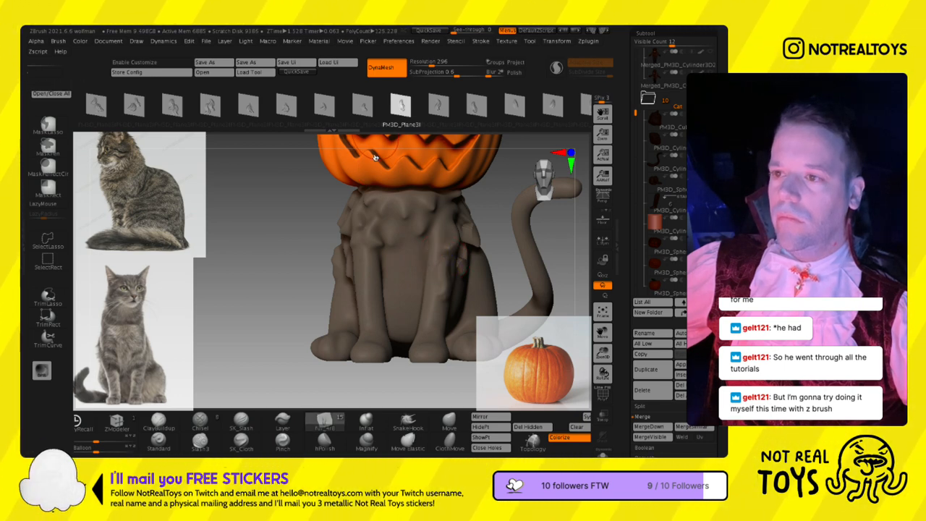
mouse_move(368, 319)
mouse_down()
mouse_move(367, 273)
mouse_move(353, 252)
mouse_up()
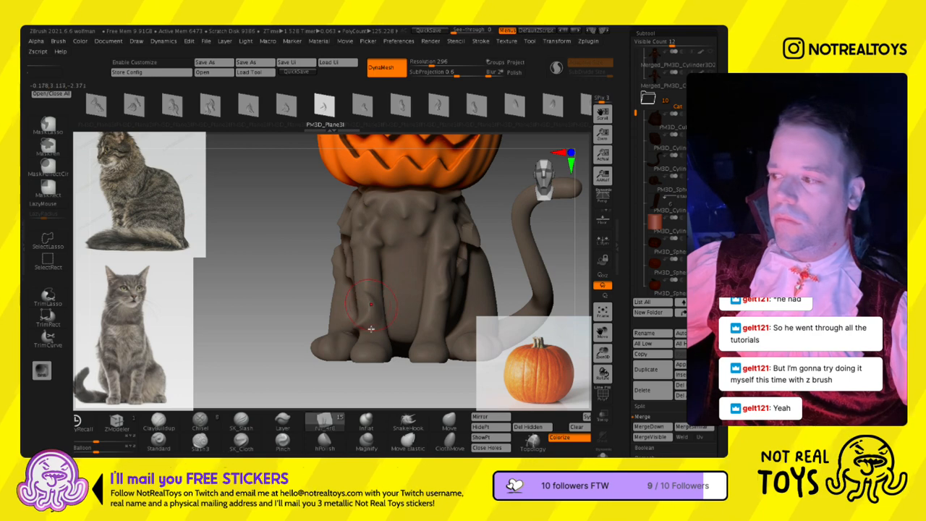
right_drag(372, 320, 383, 323)
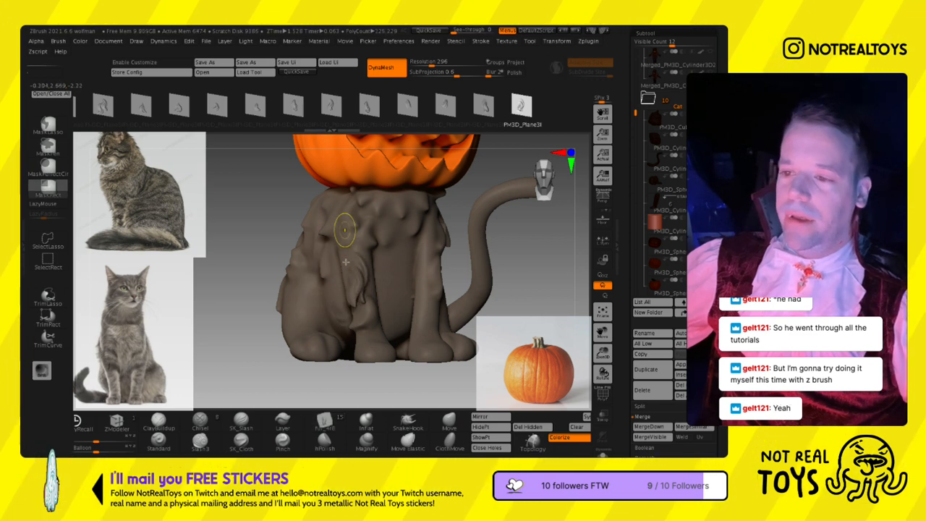
drag(355, 256, 352, 242)
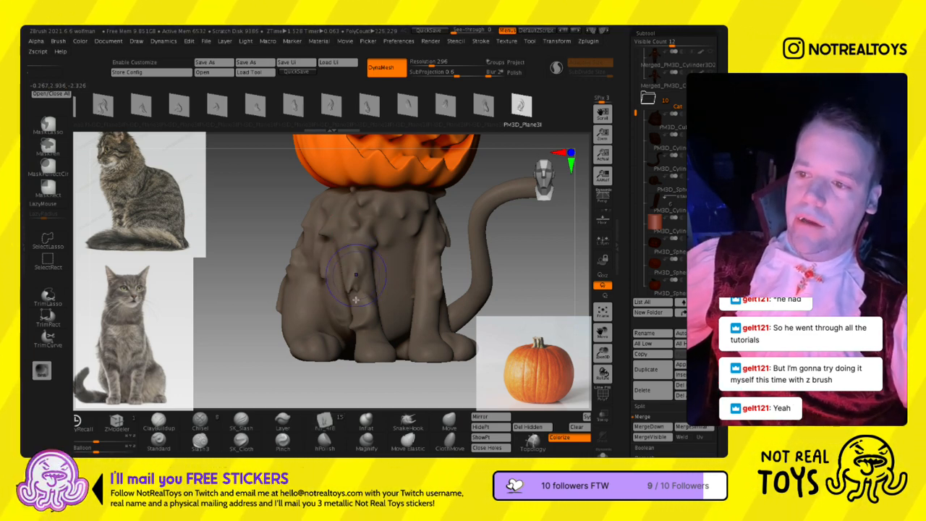
- Sculpt fur tufts down the cat's left front leg with a different tuft shape, undoing the first strokes and redoing them
click(440, 116)
right_drag(428, 262, 394, 264)
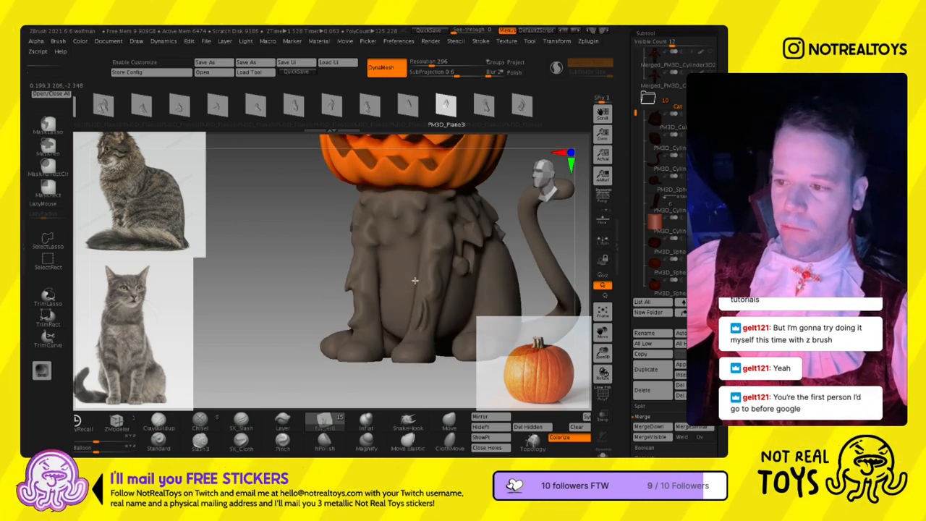
right_drag(424, 325, 377, 290)
right_drag(374, 252, 430, 302)
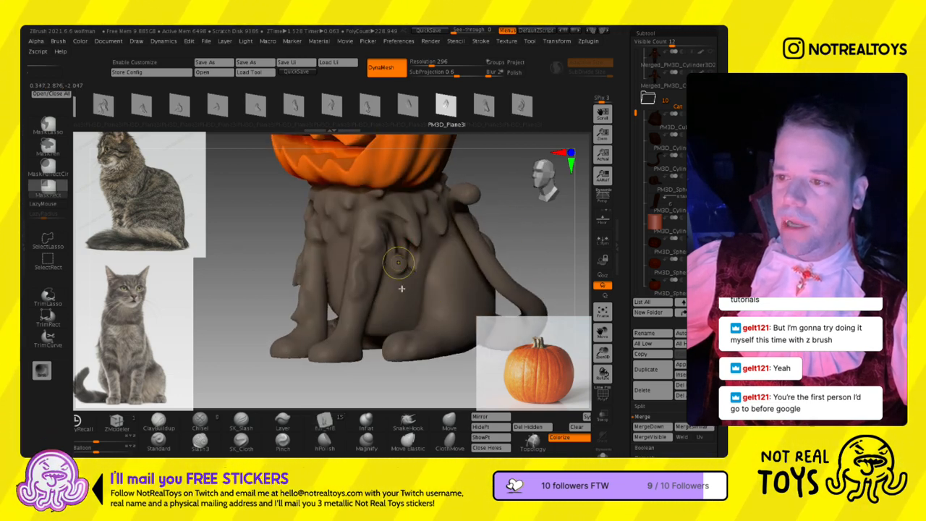
key(ctrl+z)
key(ctrl+z)
key(ctrl+z)
key(ctrl+z)
right_drag(405, 271, 358, 315)
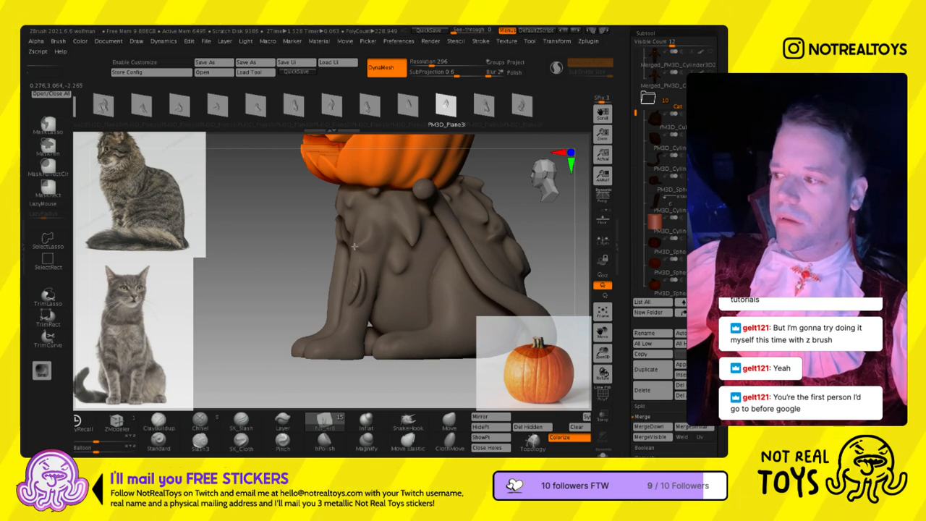
right_drag(348, 311, 376, 311)
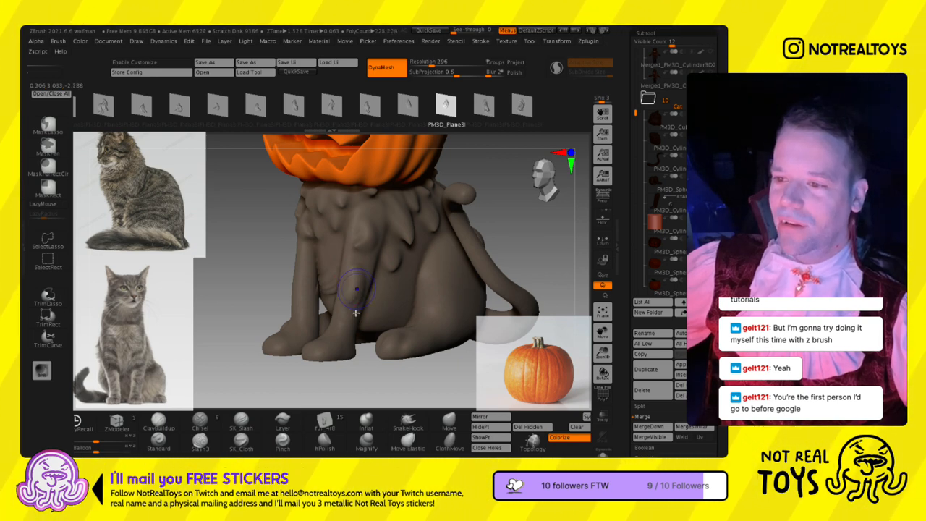
- Layer more tufts on the upper and inner right front leg using two other PM3D_Plane3 shapes
right_drag(334, 301, 299, 280)
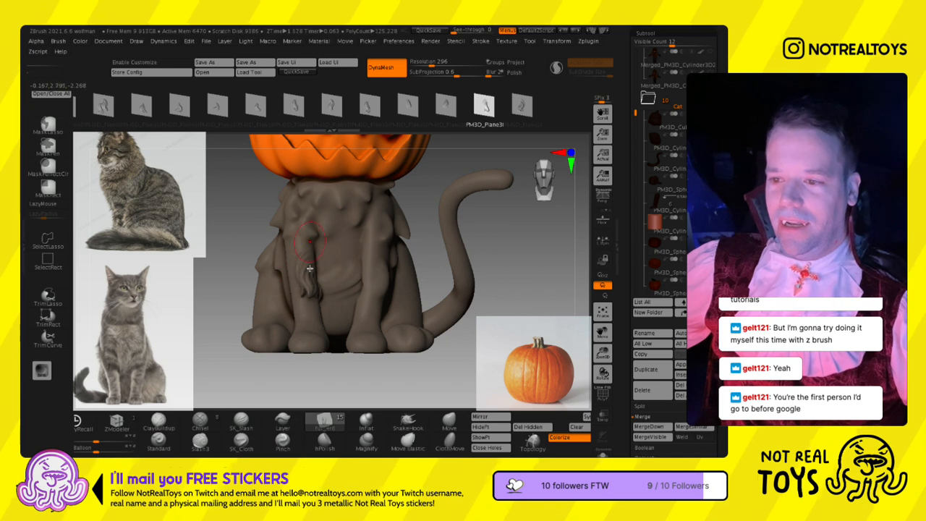
right_drag(315, 304, 372, 271)
click(522, 107)
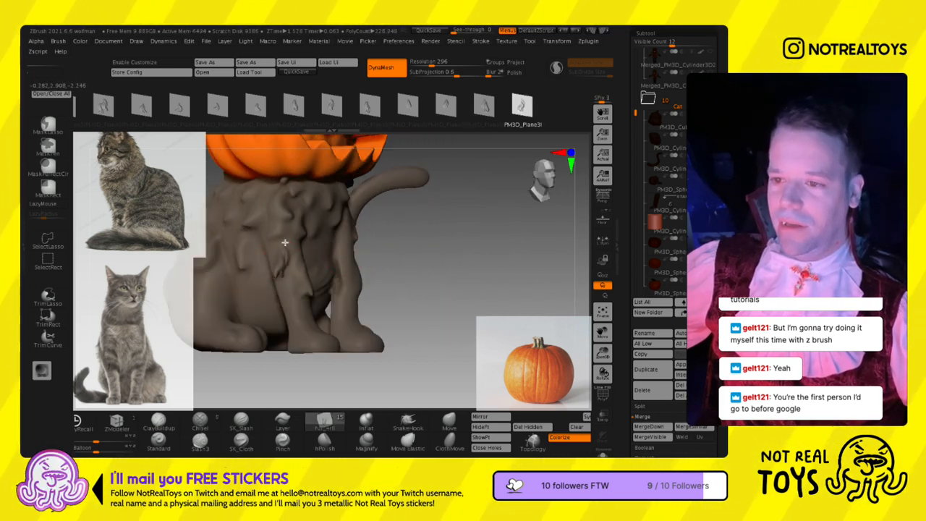
right_drag(283, 285, 260, 291)
right_drag(403, 291, 347, 271)
- Pick another tuft shape and sculpt fur on the cat's left flank behind the front leg, undoing one stroke
click(332, 106)
right_drag(371, 328, 339, 308)
drag(329, 305, 337, 246)
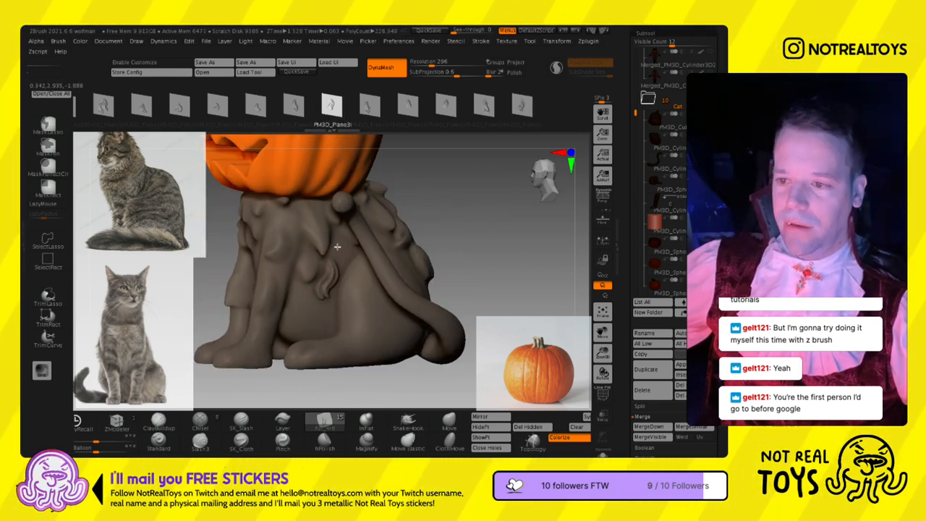
key(ctrl+z)
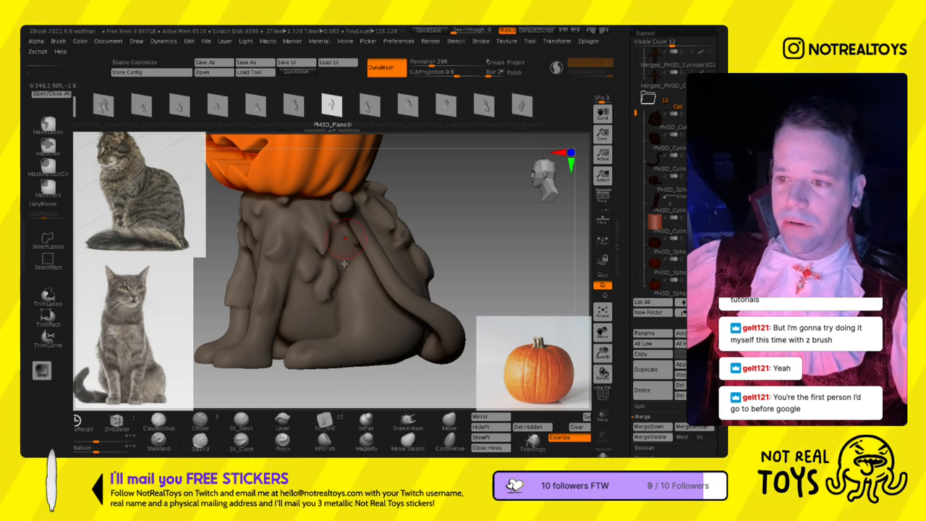
right_drag(340, 260, 359, 259)
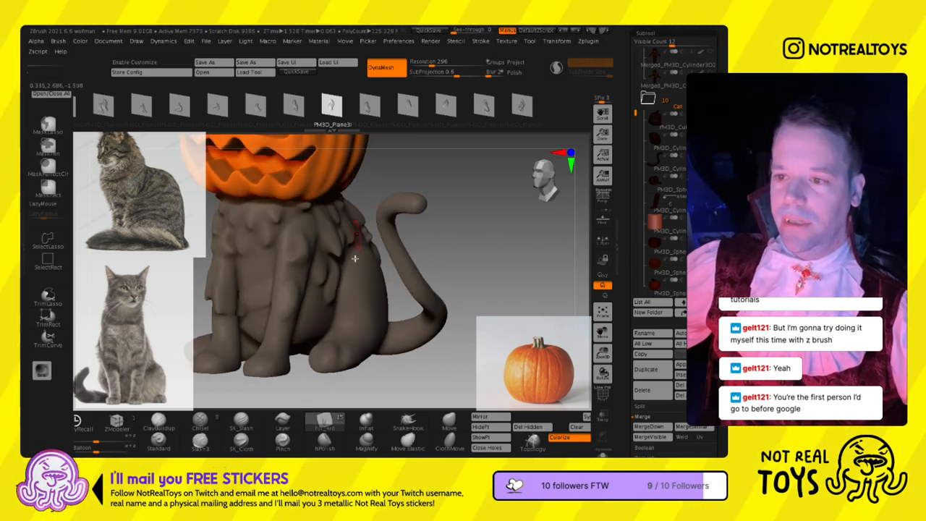
mouse_move(265, 269)
alt+right_down()
mouse_move(365, 255)
mouse_move(391, 275)
alt+right_up()
- Resize the brush and sculpt fur tufts on the right side of the belly between the front leg and haunch
key(s)
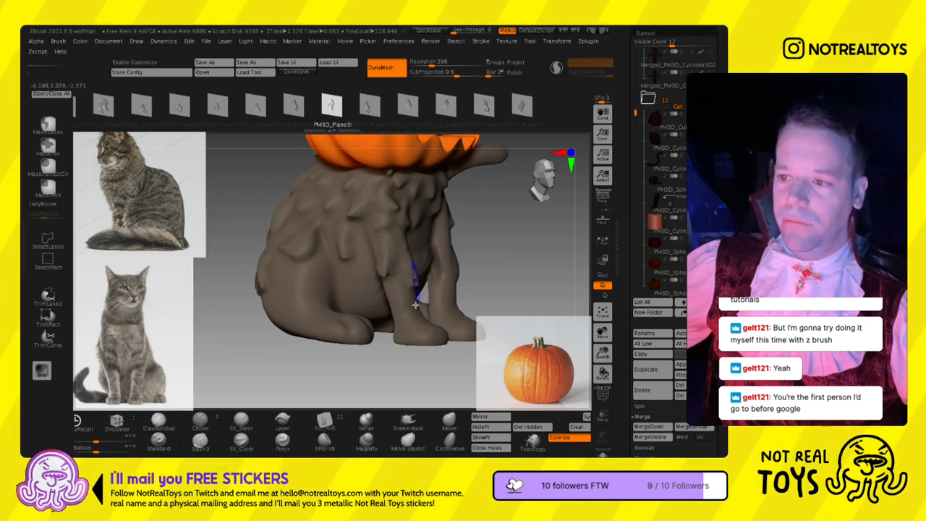
key(s)
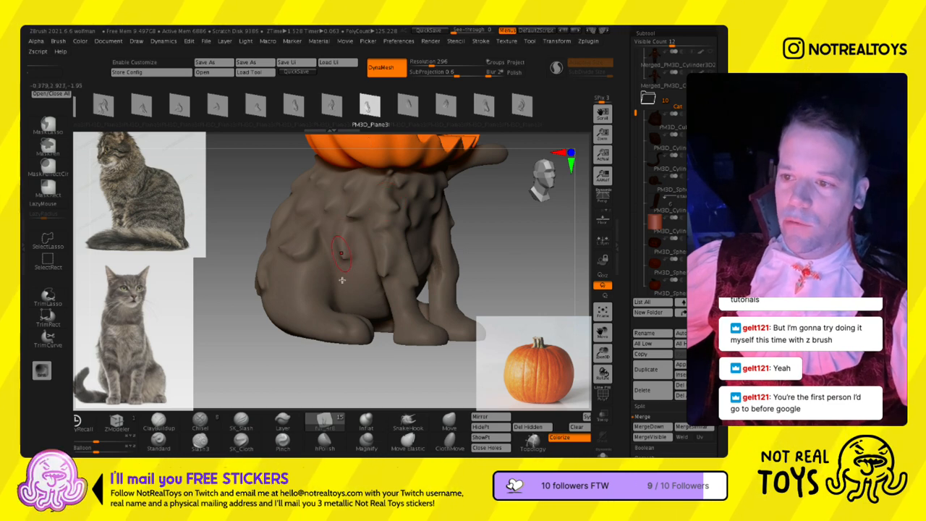
drag(356, 241, 347, 304)
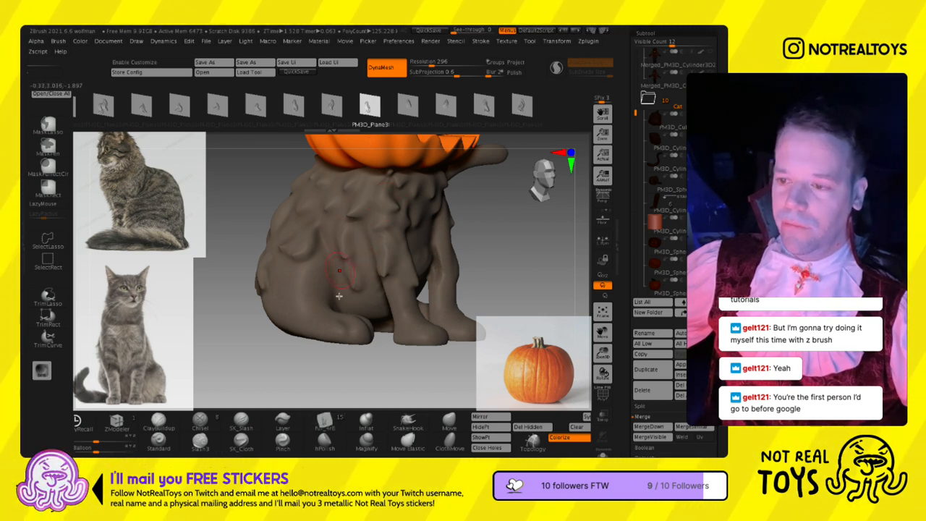
right_drag(341, 289, 361, 289)
drag(349, 259, 358, 289)
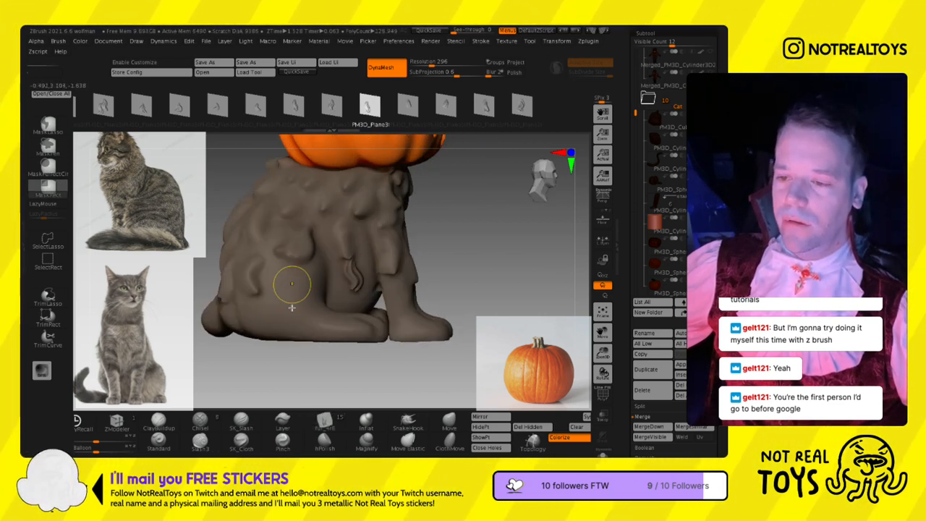
- Undo the last tuft stroke and sculpt replacement fur tufts over the upper edge of the cat's right haunch
key(ctrl+z)
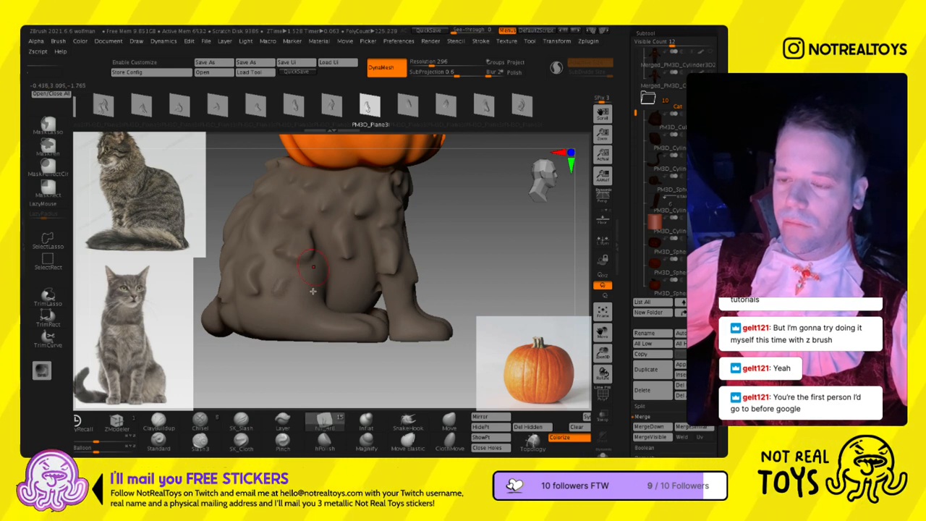
mouse_move(304, 290)
mouse_down()
mouse_move(294, 323)
mouse_move(294, 309)
mouse_up()
mouse_move(302, 331)
ctrl+right_down()
mouse_move(342, 254)
mouse_move(390, 254)
ctrl+right_up()
mouse_move(348, 251)
mouse_down()
mouse_move(296, 256)
mouse_move(317, 257)
mouse_move(320, 304)
mouse_up()
key(s)
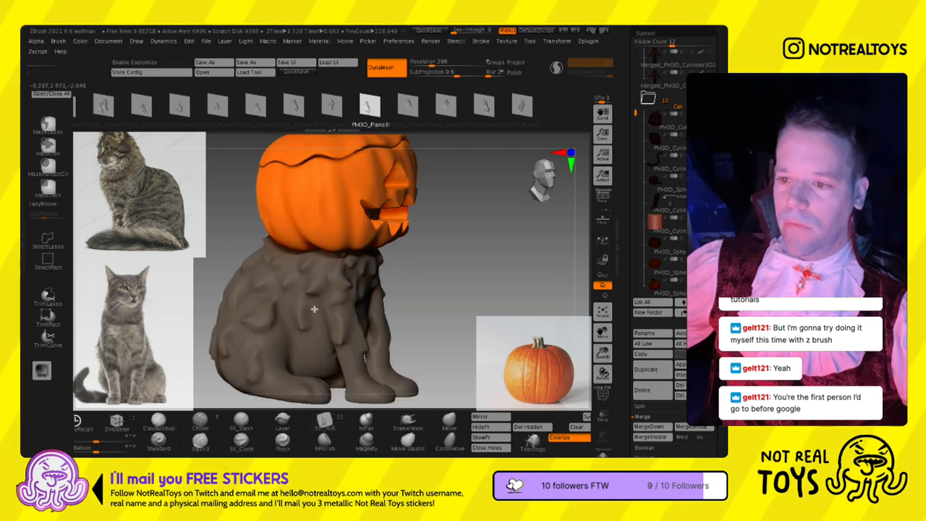
- Resize the brush and sculpt another fur tuft on the cat's left side beside the front leg
mouse_move(386, 304)
shift+right_down()
mouse_move(368, 308)
mouse_move(341, 264)
shift+right_up()
drag(374, 241, 371, 272)
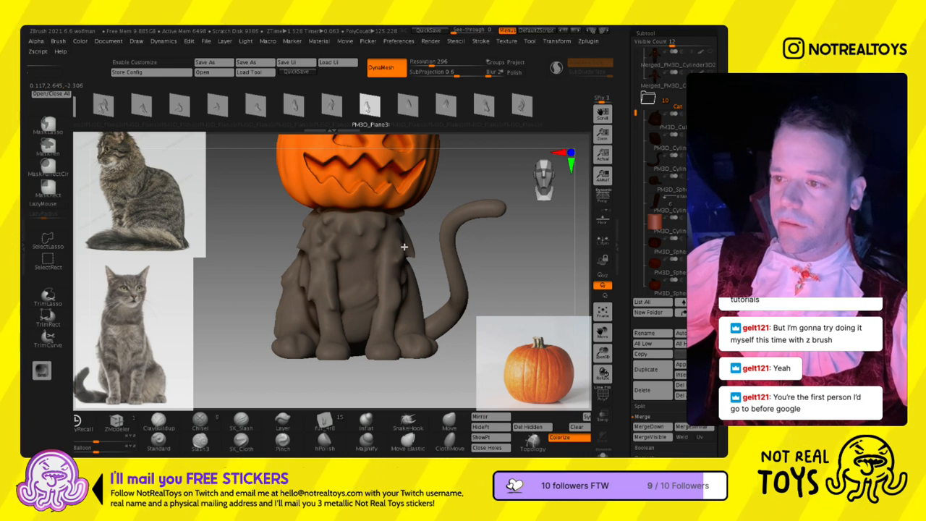
mouse_move(330, 341)
ctrl+right_down()
mouse_move(361, 242)
mouse_move(385, 230)
mouse_move(396, 204)
ctrl+right_up()
key(s)
mouse_move(421, 311)
right_down()
mouse_move(402, 304)
mouse_move(388, 328)
right_up()
key(f)
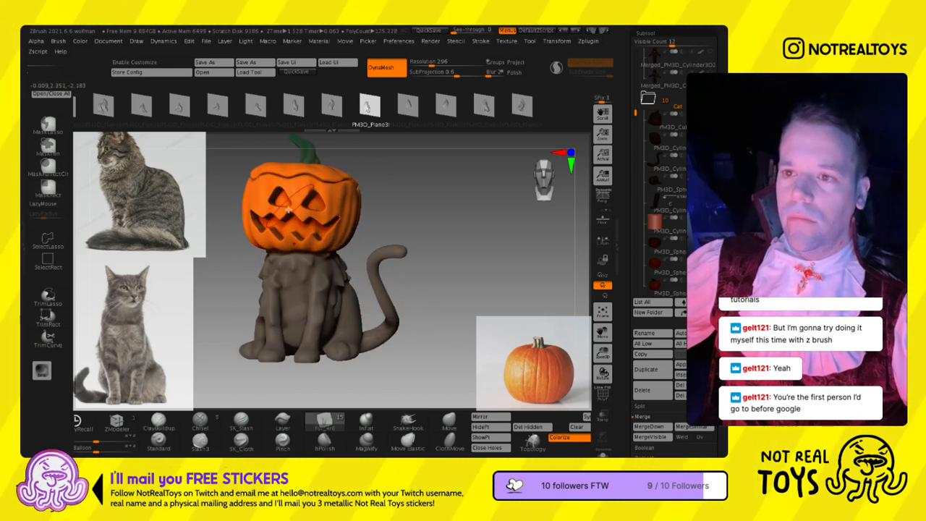
click(329, 429)
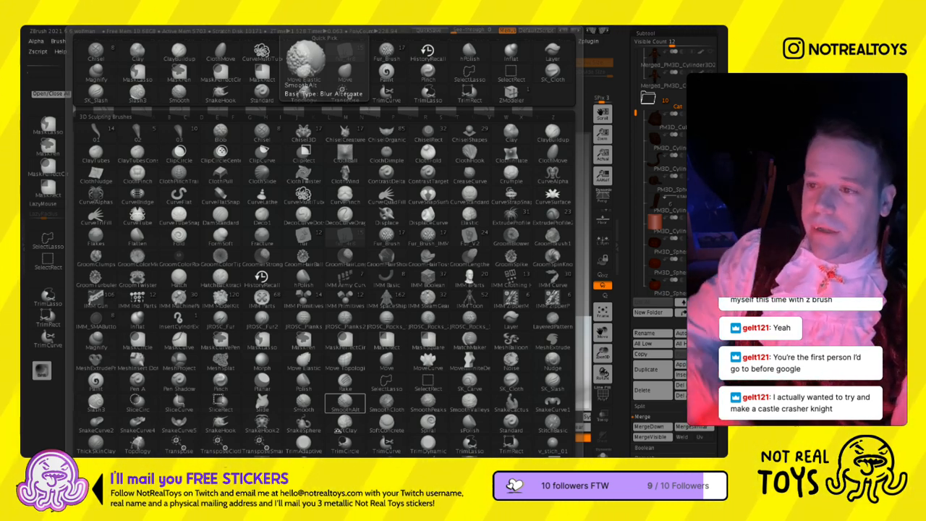
click(385, 428)
click(345, 278)
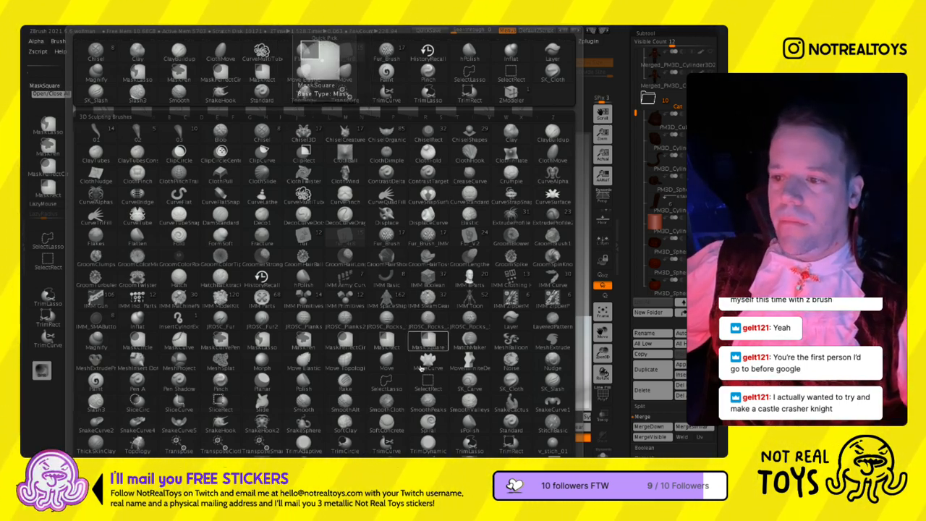
key(Escape)
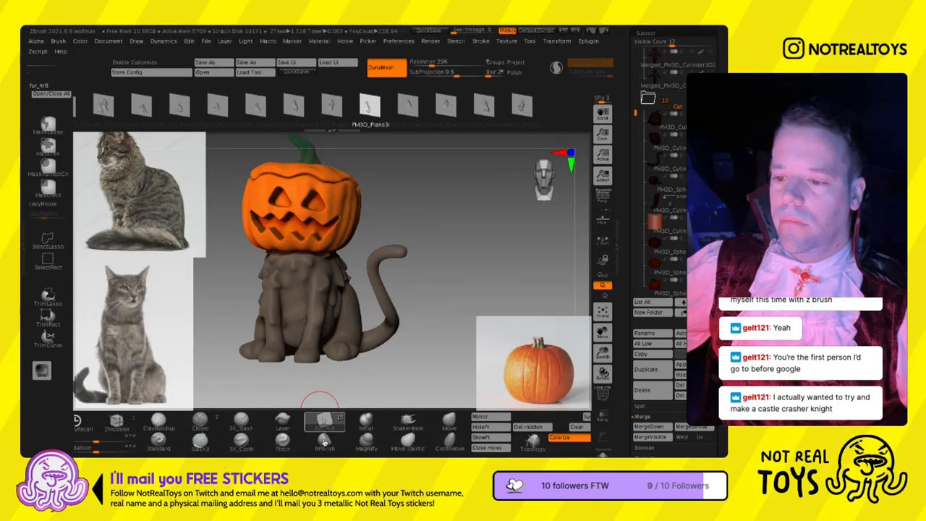
key(b)
key(f)
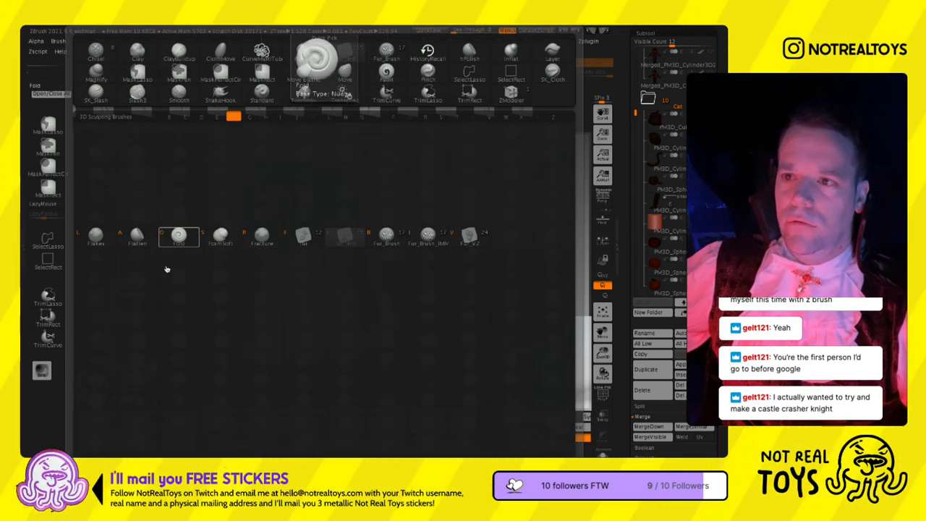
key(o)
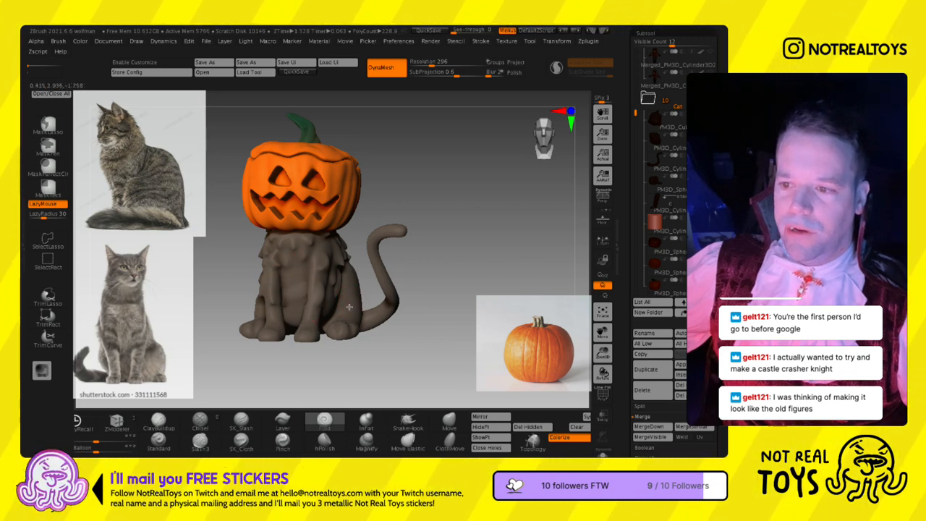
- Switch to Fur_Brush with a Plain Right Cu tuft shape and remesh the body at a DynaMesh resolution of 768
key(b)
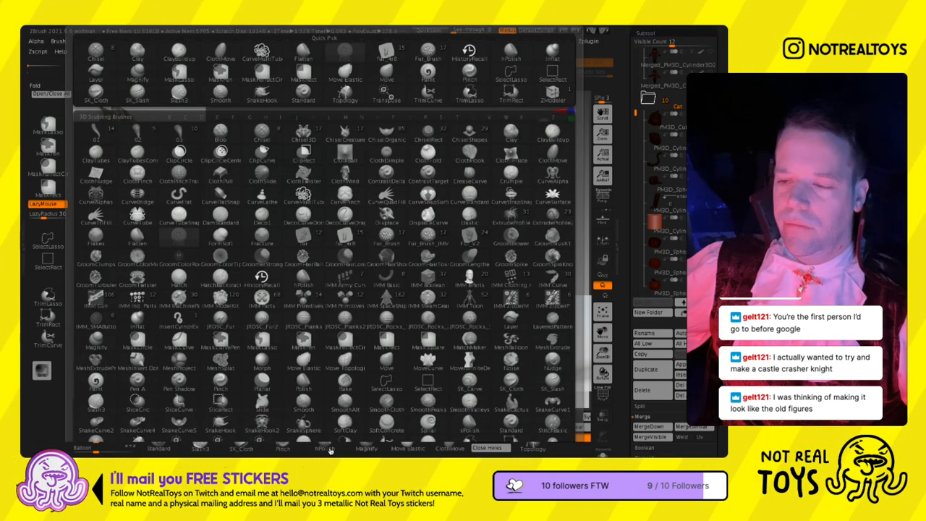
key(f)
click(384, 250)
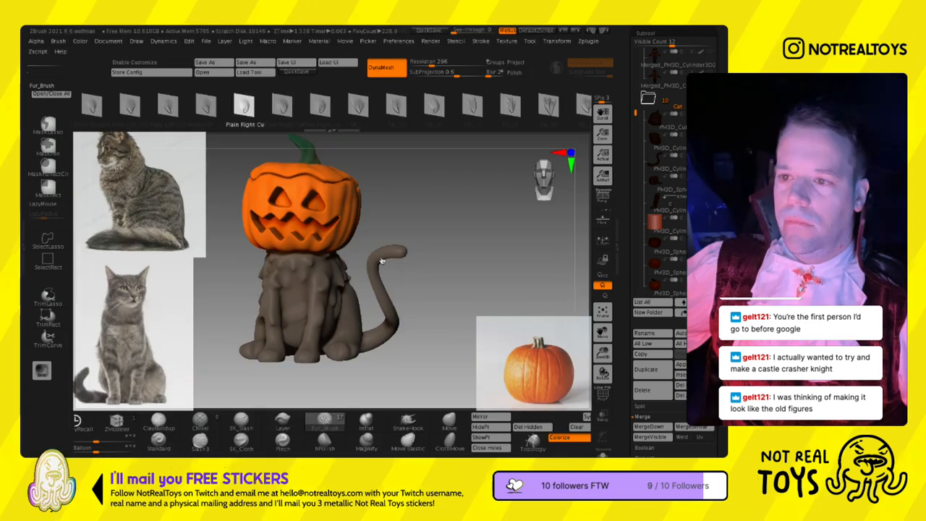
click(276, 120)
mouse_move(357, 301)
alt+right_down()
mouse_move(357, 241)
mouse_move(357, 295)
alt+right_up()
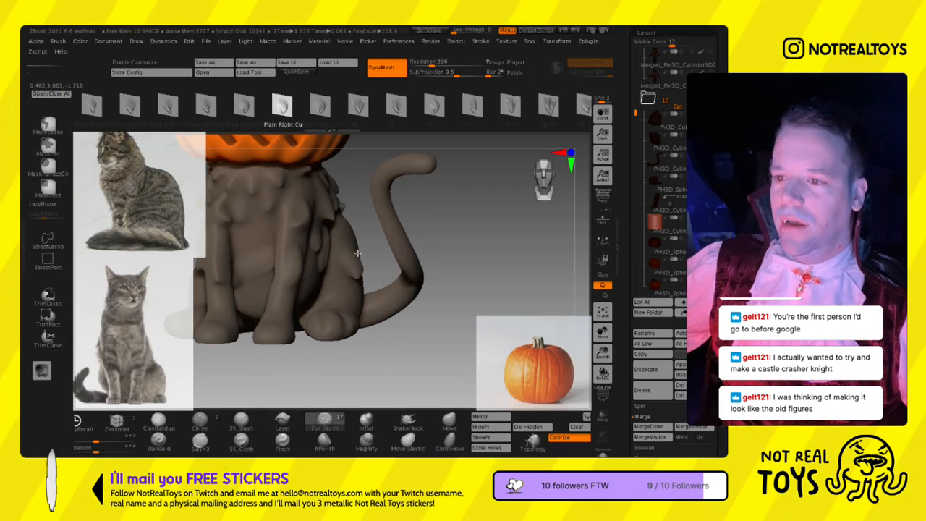
right_drag(353, 269, 343, 311)
key(space)
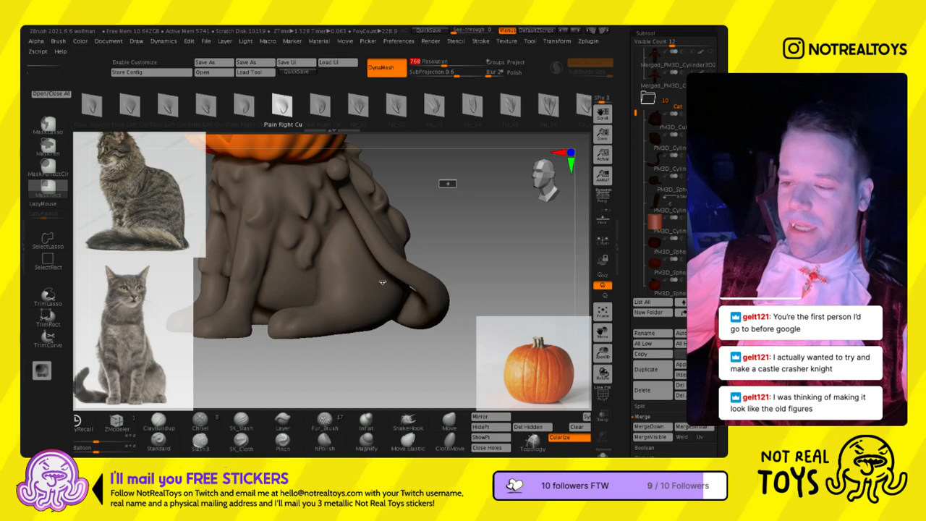
- Try sculpting large and small curled tufts on the cat's left haunch around the tail, resizing the brush between strokes
key(s)
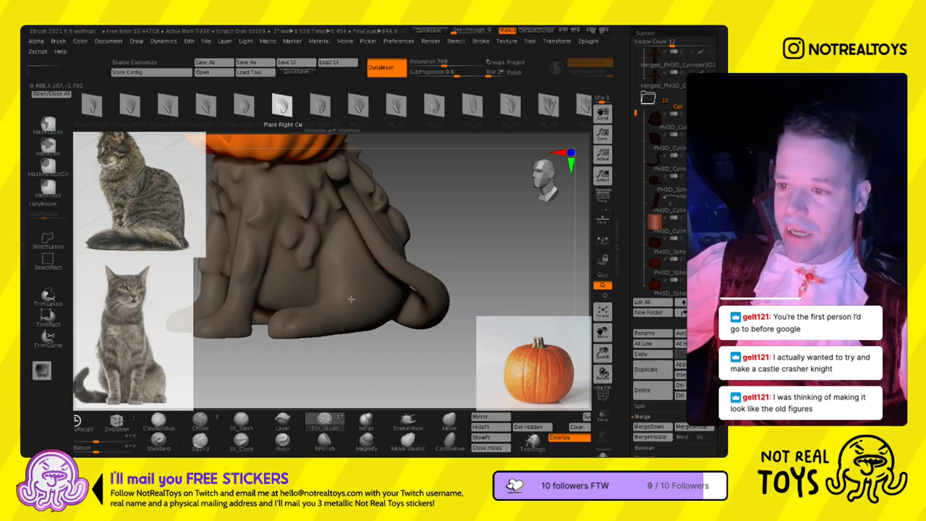
mouse_move(375, 272)
right_down()
mouse_move(318, 257)
mouse_move(282, 270)
right_up()
key(s)
drag(390, 265, 393, 255)
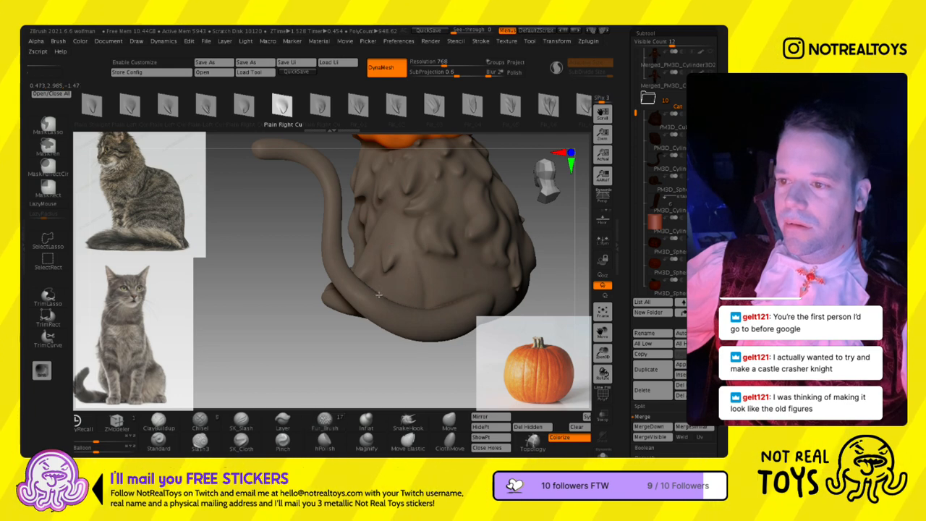
right_drag(386, 291, 374, 297)
mouse_move(394, 258)
right_down()
mouse_move(417, 259)
mouse_move(364, 264)
right_up()
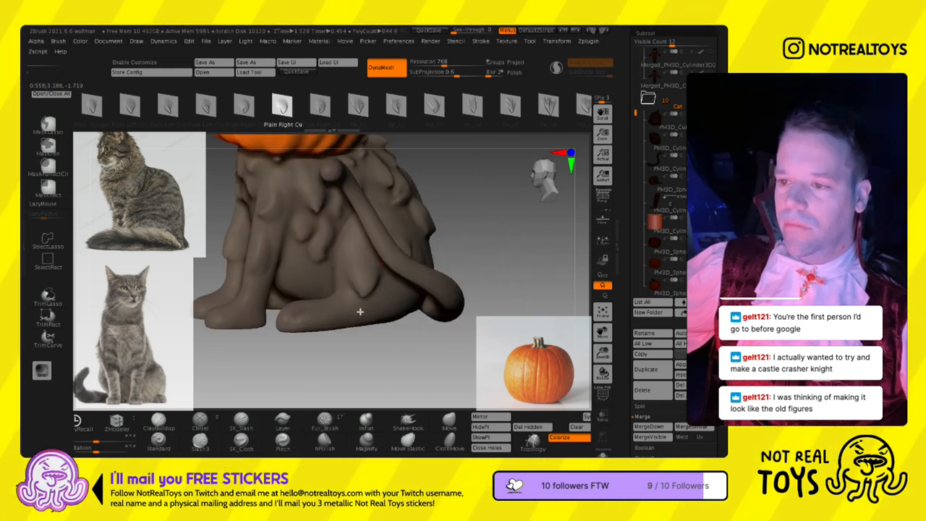
key(s)
drag(383, 287, 382, 302)
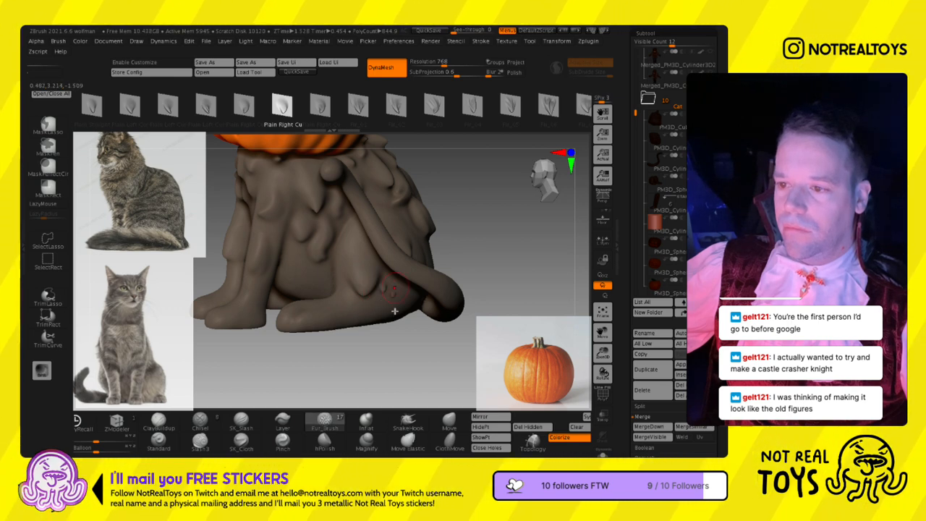
right_drag(384, 321, 359, 312)
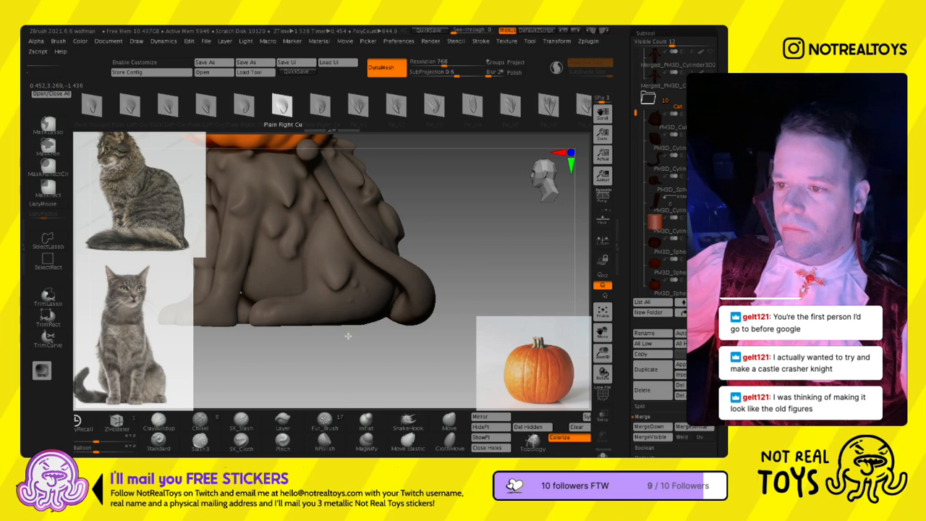
- Sculpt tufts on the lower front legs with the Fir_01 shape, undo the last stroke, and continue with Fir_03
ctrl+right_drag(347, 302, 388, 222)
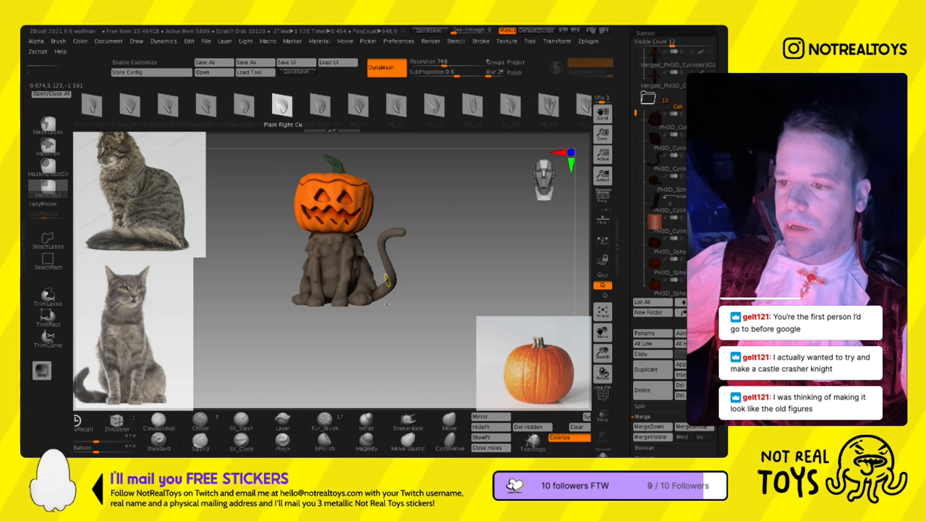
right_drag(387, 304, 350, 351)
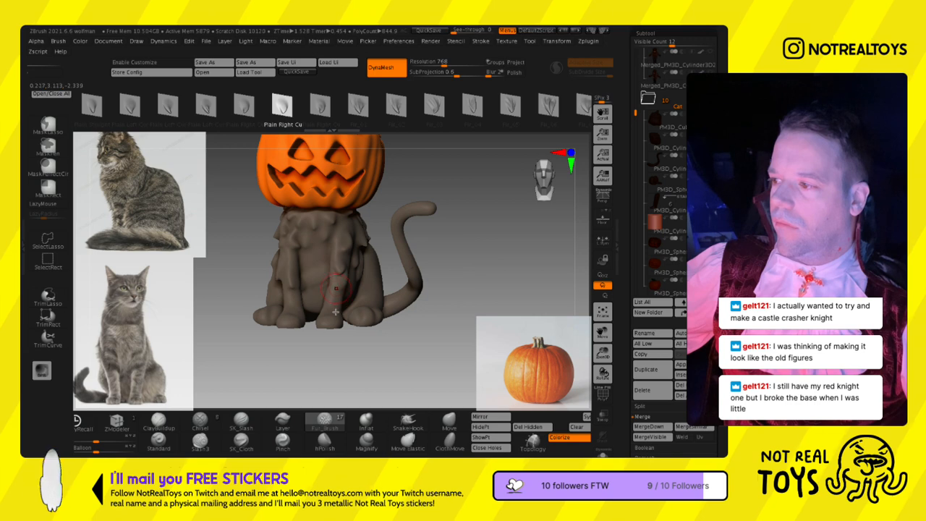
ctrl+right_drag(335, 313, 342, 326)
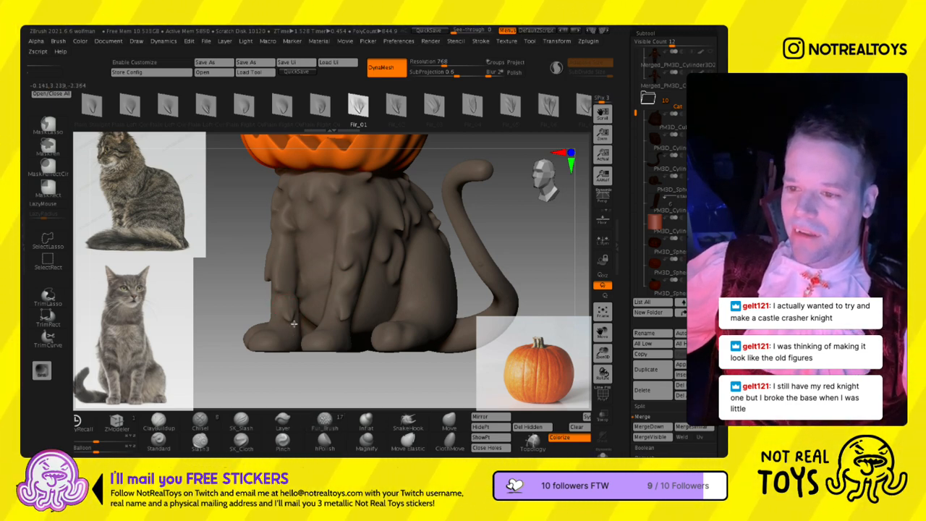
right_drag(301, 334, 434, 338)
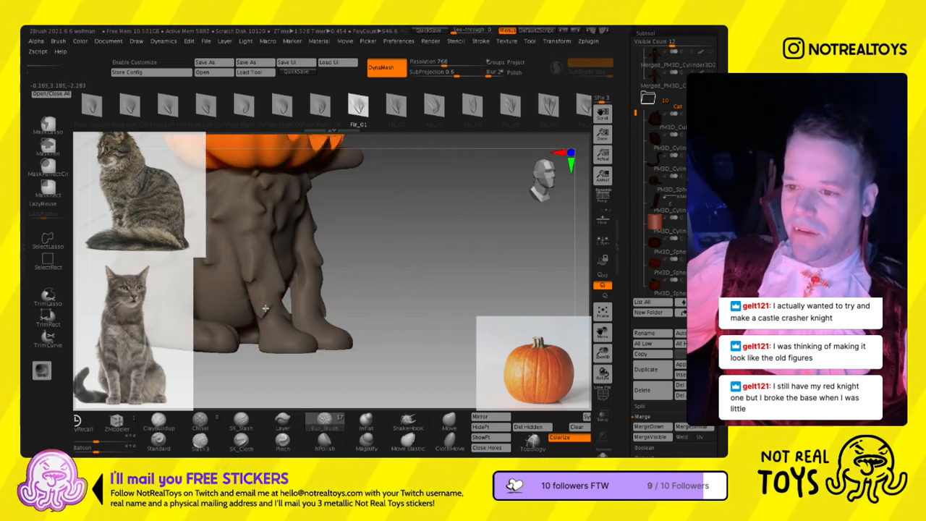
key(ctrl+z)
click(434, 109)
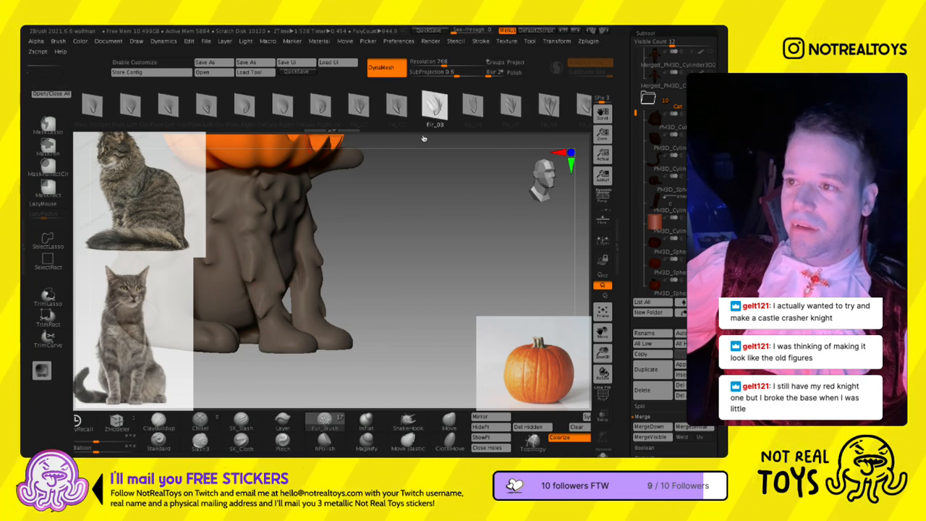
right_drag(304, 307, 260, 305)
- Sculpt fur tufts on the upper bend and tip of the tail with the Fir_01 and Plain Right Cu shapes
right_drag(413, 286, 386, 290)
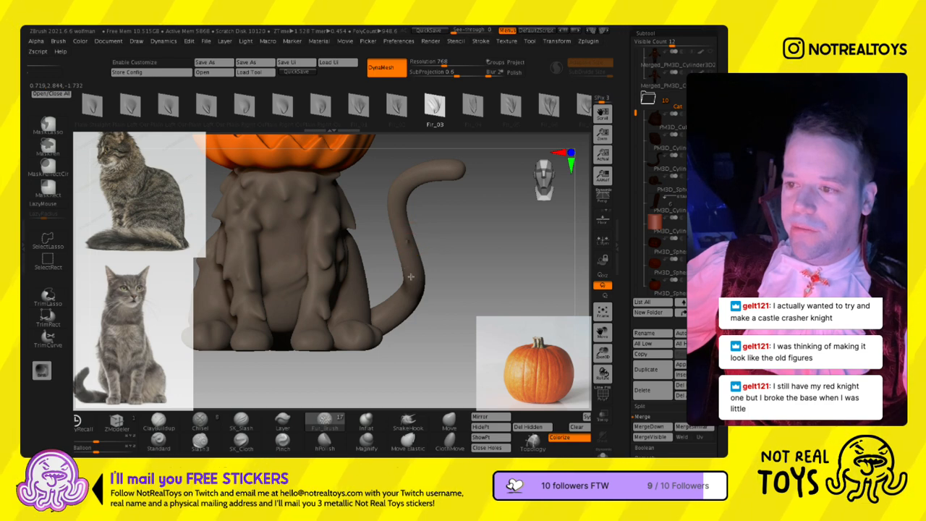
mouse_move(426, 254)
right_down()
mouse_move(384, 223)
mouse_move(409, 232)
mouse_move(406, 241)
mouse_move(413, 213)
right_up()
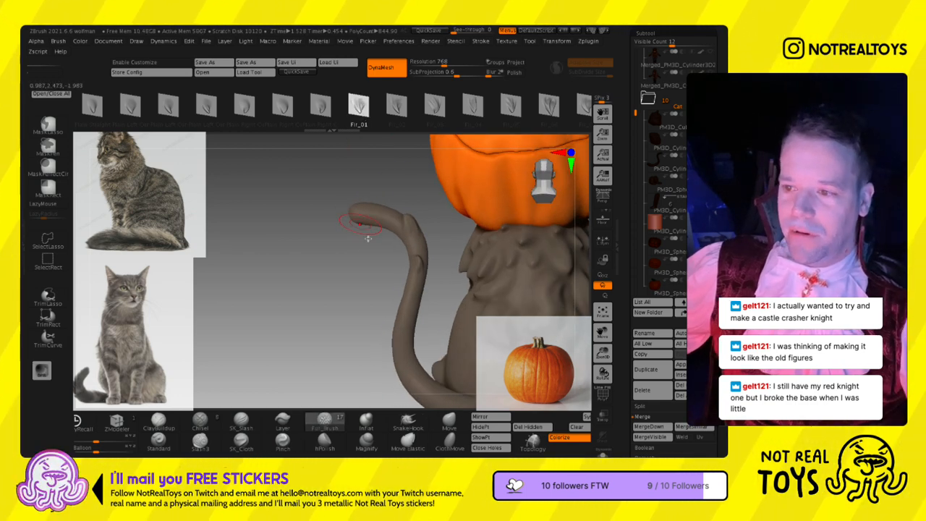
right_drag(368, 238, 383, 227)
click(324, 120)
right_drag(325, 145, 362, 245)
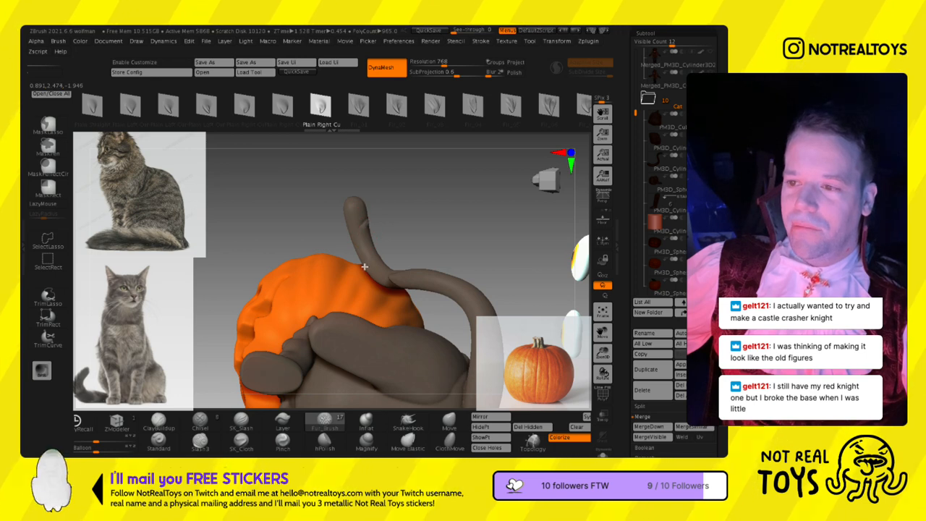
mouse_move(365, 250)
right_down()
mouse_move(349, 333)
mouse_move(294, 157)
mouse_move(367, 268)
mouse_move(369, 259)
right_up()
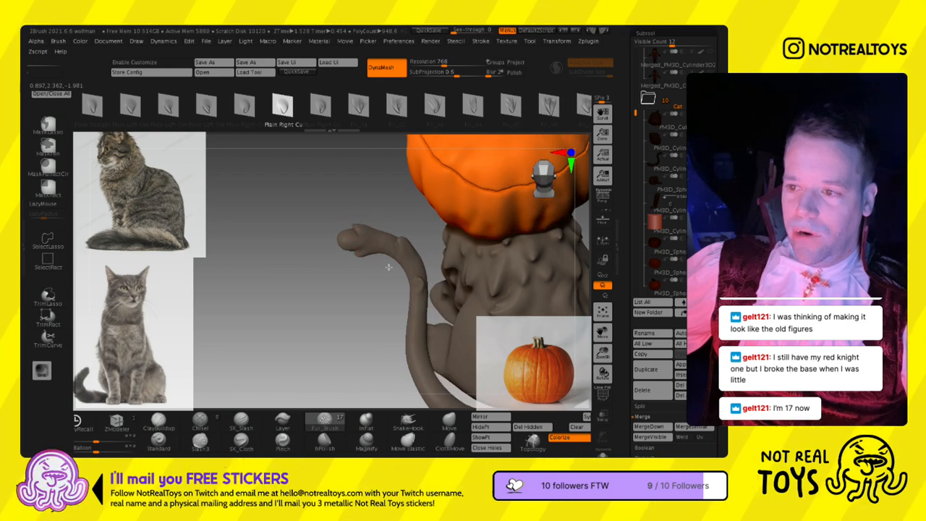
- Layer Fir_04 fur tufts along the middle of the tail, working down toward its lower bend
mouse_move(362, 275)
right_down()
mouse_move(351, 261)
mouse_move(360, 281)
mouse_move(380, 266)
mouse_move(373, 273)
mouse_move(385, 278)
mouse_move(371, 290)
right_up()
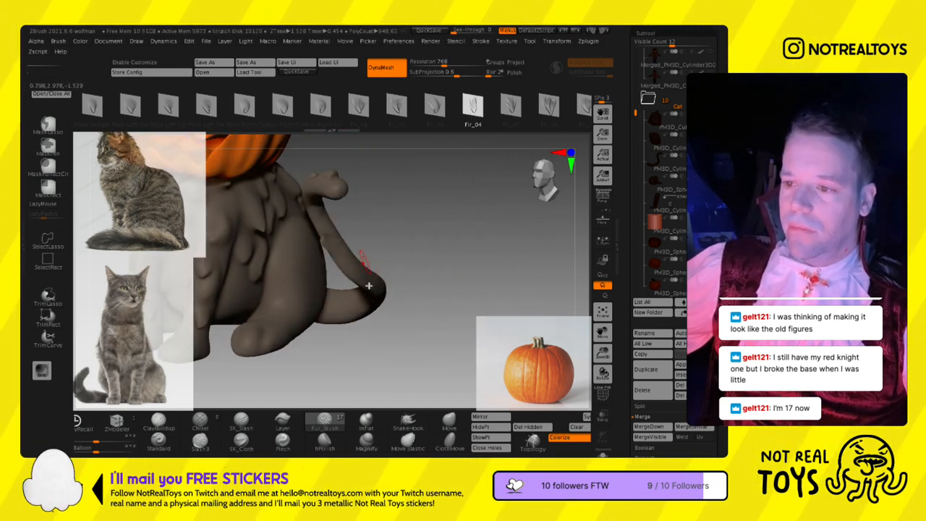
right_drag(364, 283, 341, 282)
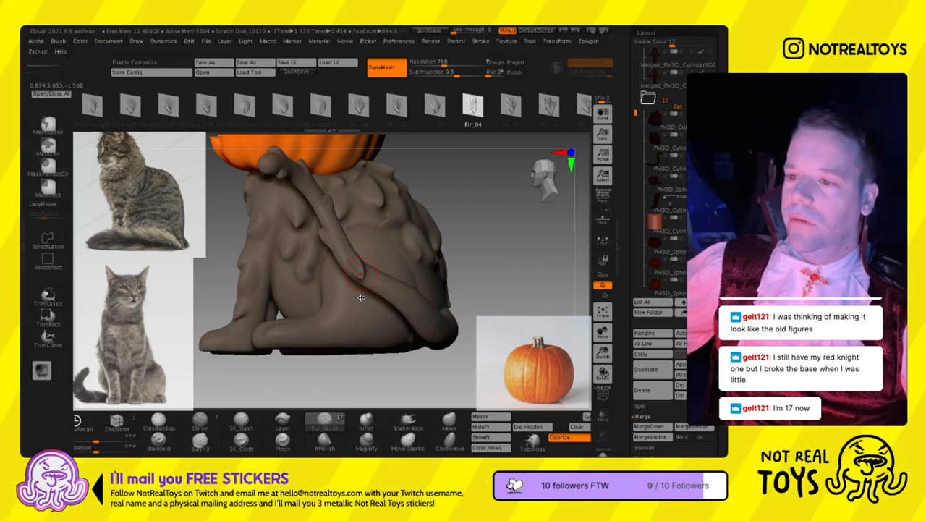
mouse_move(364, 298)
right_down()
mouse_move(375, 290)
mouse_move(361, 315)
mouse_move(318, 326)
right_up()
- Pick the Fir_05 shape, resize the brush, and sculpt tufts around the lower bend of the tail
click(511, 106)
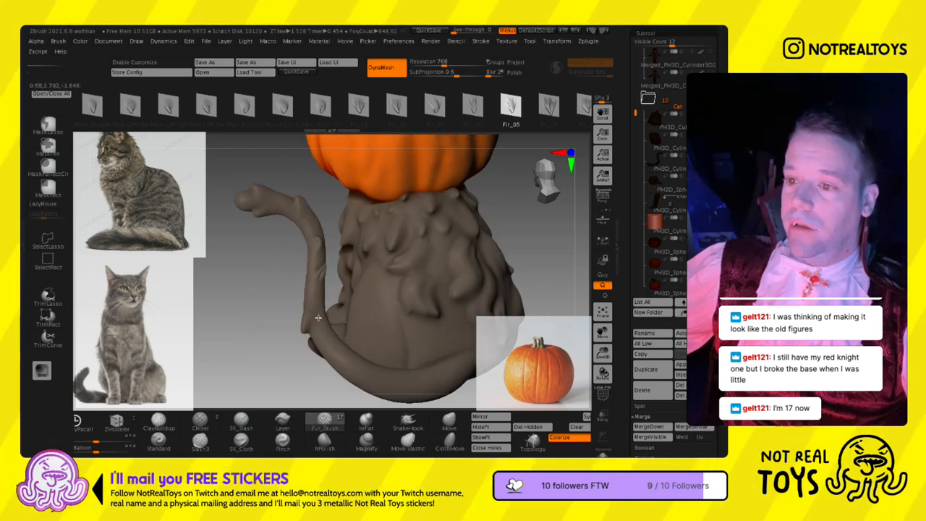
key(s)
right_drag(329, 292, 318, 333)
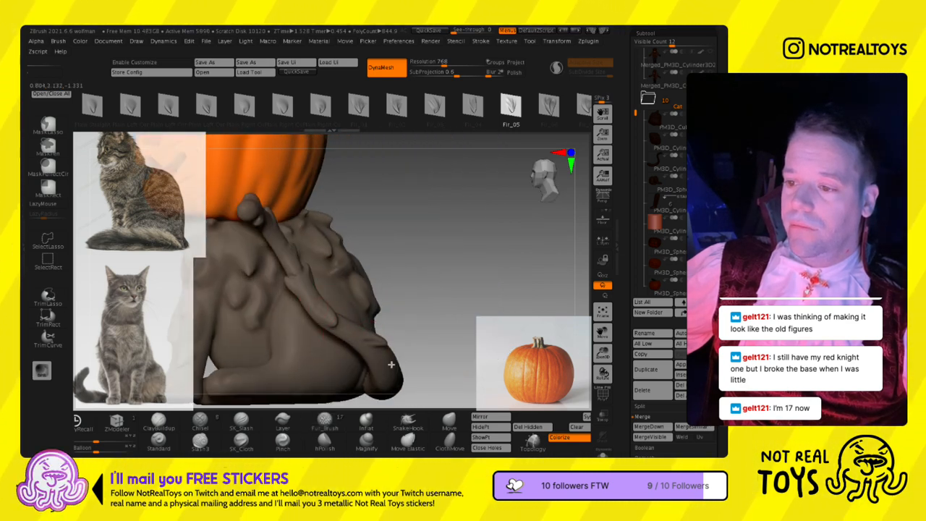
mouse_move(374, 362)
right_down()
mouse_move(355, 391)
mouse_move(358, 342)
right_up()
drag(344, 291, 346, 309)
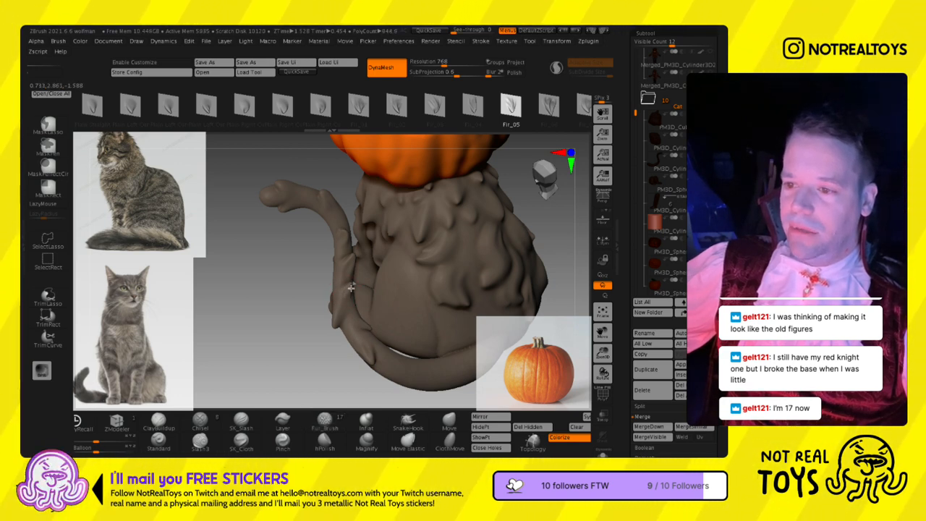
- Fill the gaps along the tail's sides and continue the Fir_05 tufts toward its base behind the body
right_drag(343, 266, 315, 259)
drag(328, 252, 327, 272)
right_drag(370, 266, 350, 279)
right_drag(363, 278, 340, 267)
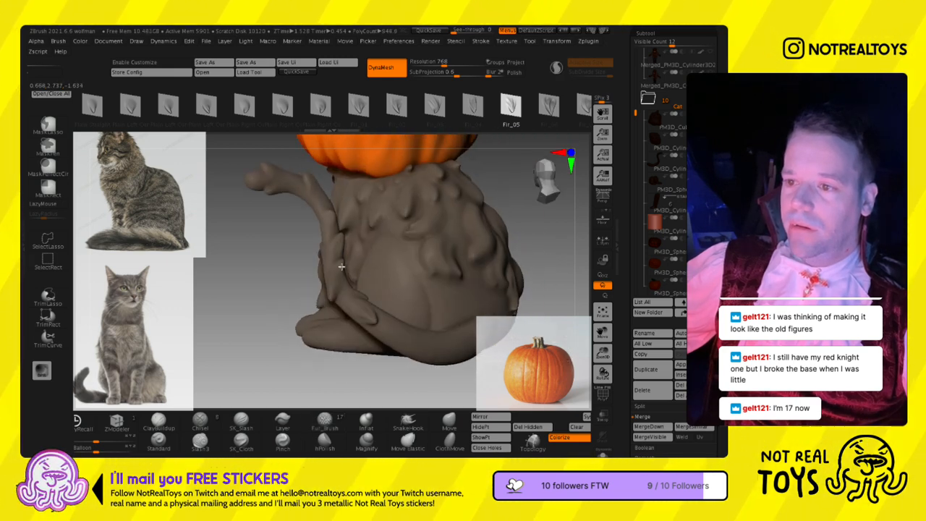
right_drag(357, 318, 379, 331)
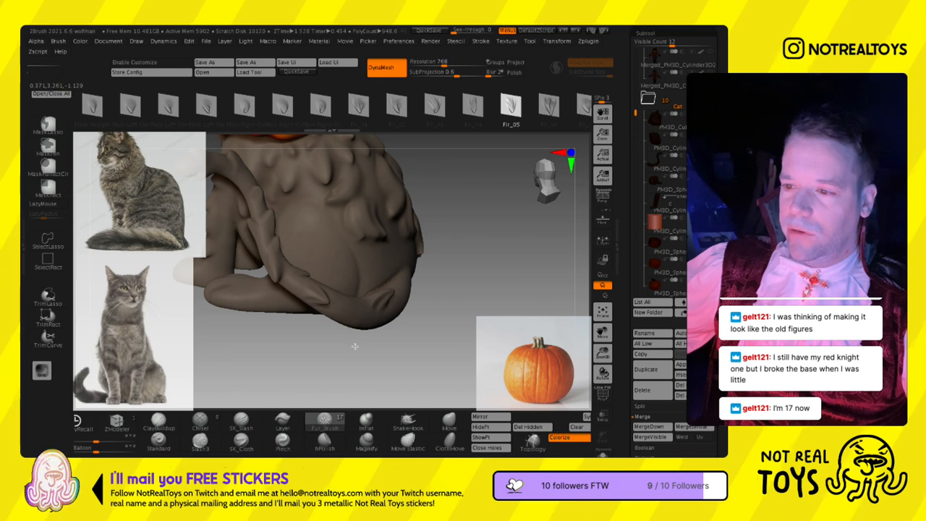
drag(382, 319, 383, 322)
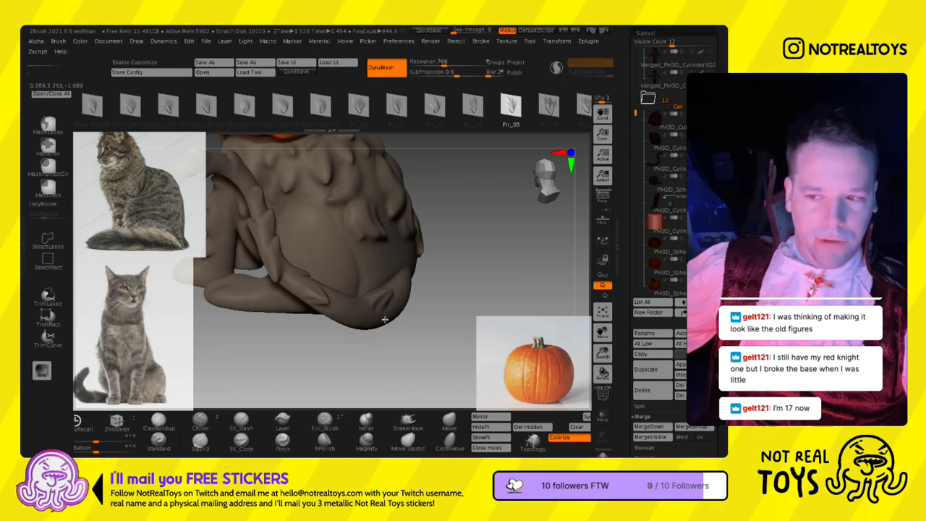
- Sculpt Fir_06 fur tufts along the tail's base and lower curve, continuing up toward its upper bend
right_drag(383, 323, 356, 319)
click(544, 116)
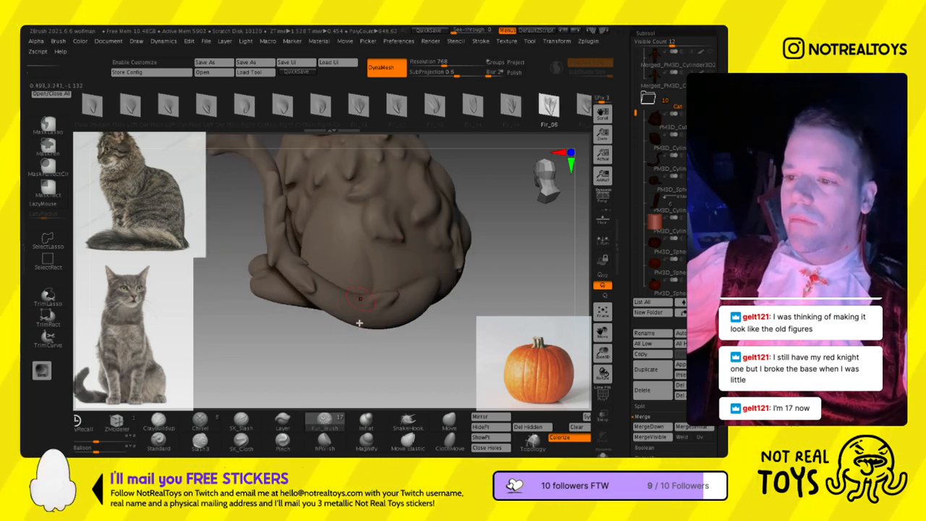
ctrl+right_drag(362, 253, 360, 293)
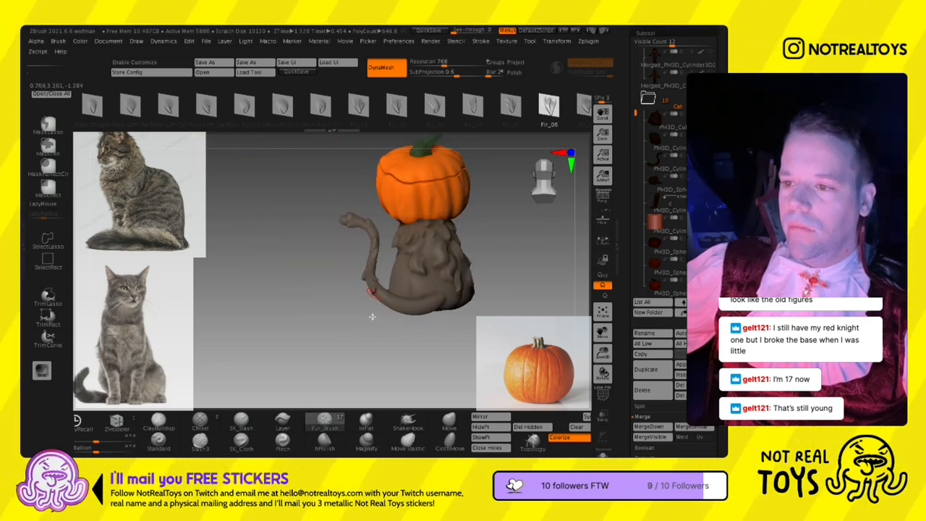
key(ctrl)
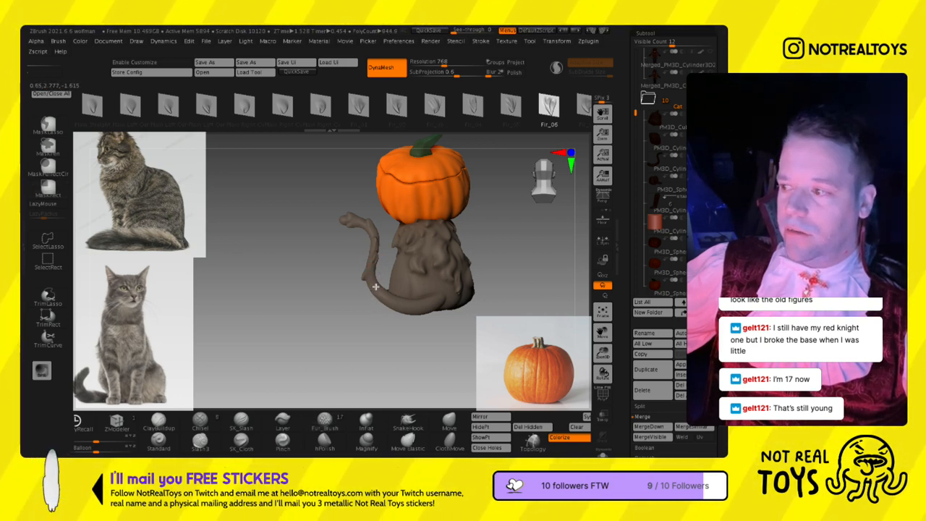
mouse_move(379, 269)
ctrl+right_down()
mouse_move(384, 288)
mouse_move(353, 287)
ctrl+right_up()
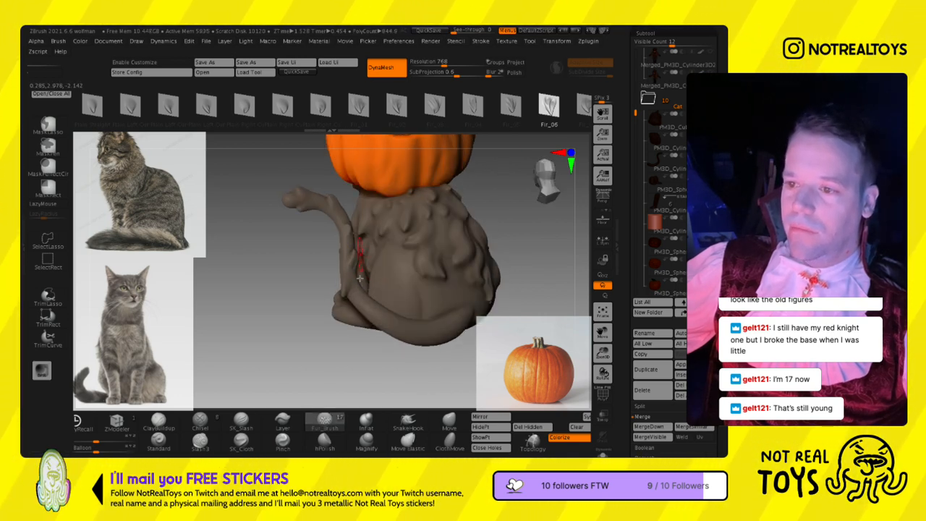
mouse_move(359, 280)
right_down()
mouse_move(339, 236)
mouse_move(340, 333)
right_up()
right_drag(326, 235, 359, 165)
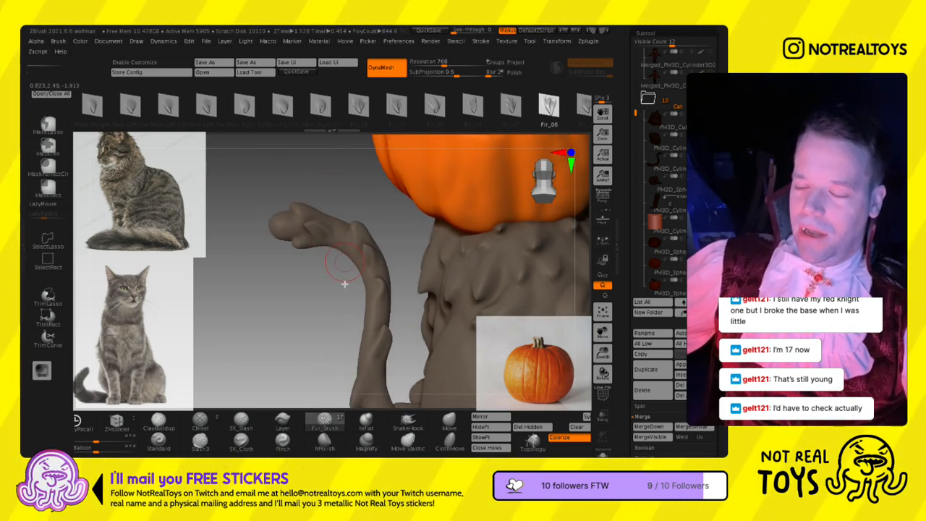
mouse_move(344, 284)
alt+right_down()
mouse_move(298, 211)
mouse_move(306, 269)
alt+right_up()
- Adjust the tail's tip and lower bend with the Move brush, resizing the brush to suit
click(450, 428)
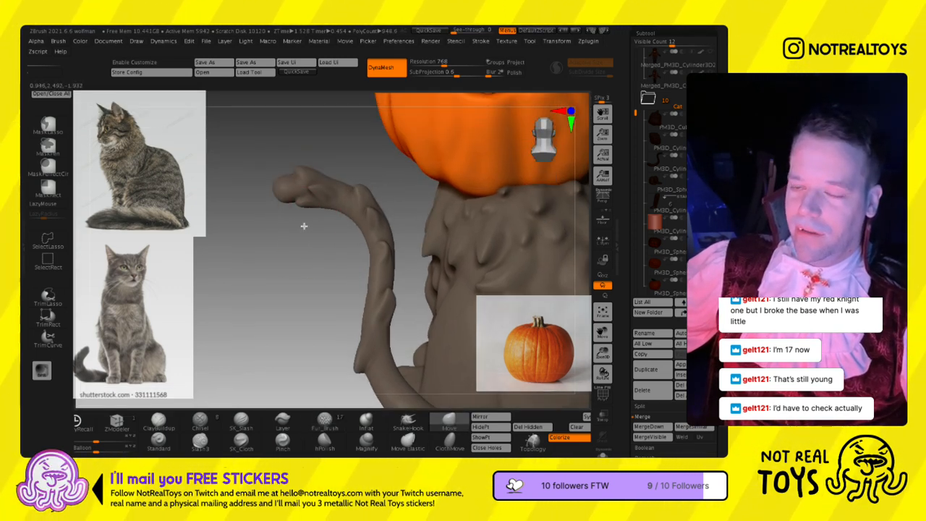
right_drag(310, 217, 327, 319)
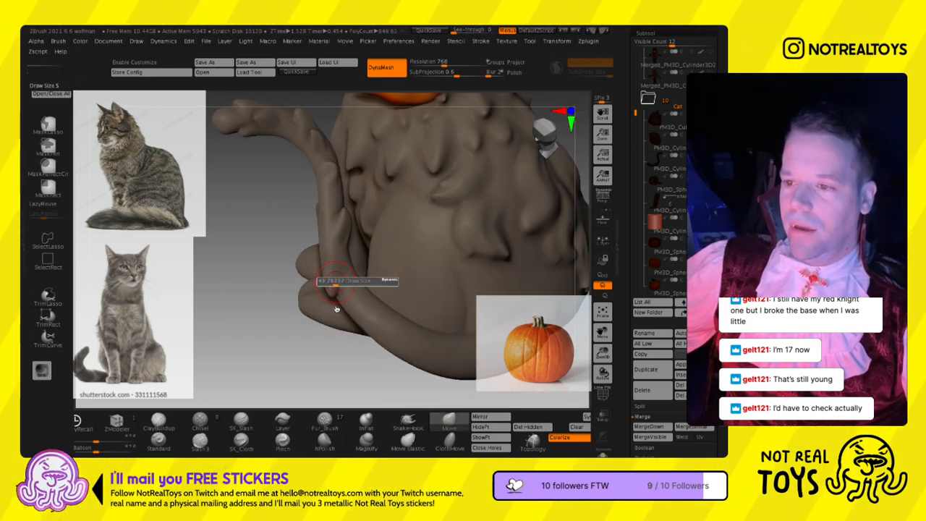
right_drag(338, 317, 325, 290)
right_drag(348, 339, 329, 286)
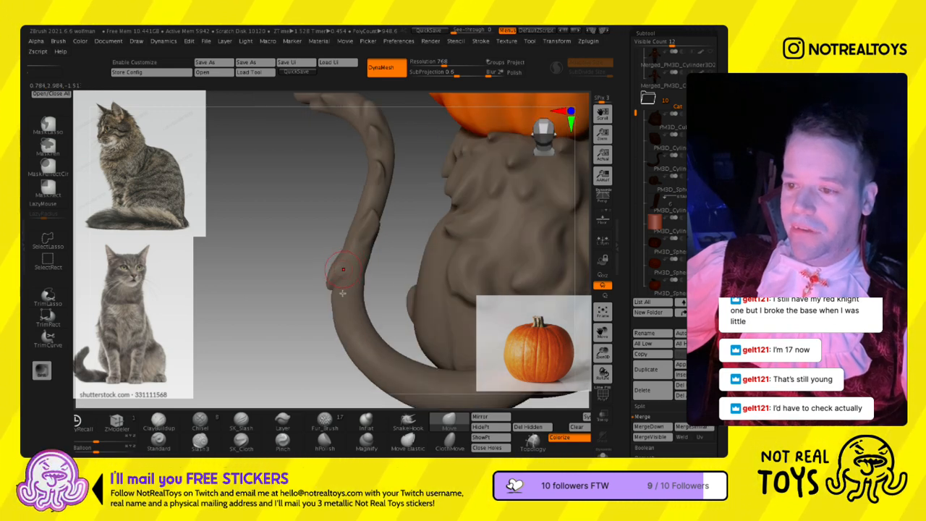
right_drag(330, 302, 353, 305)
key(s)
- Pick the Fir_07 fur shape and try tufts at the tail's lower bend, undoing the unwanted stroke
click(325, 422)
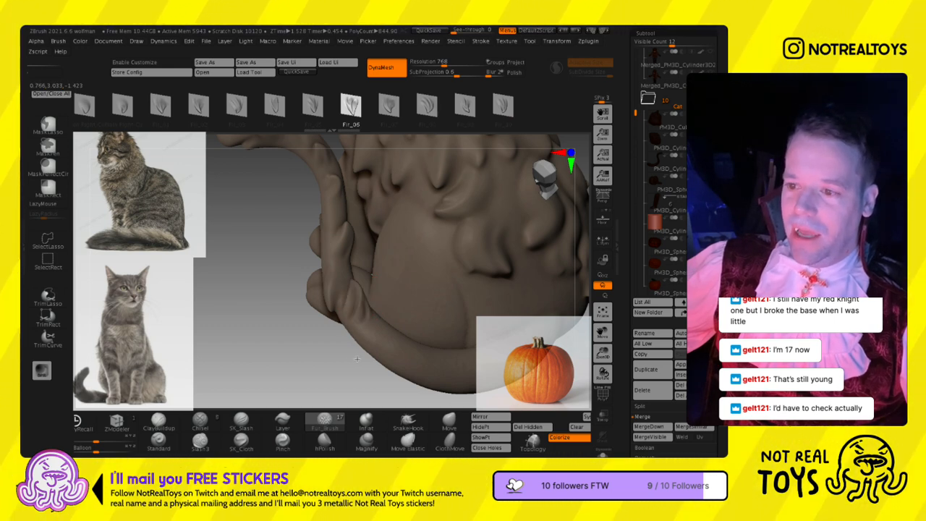
click(388, 108)
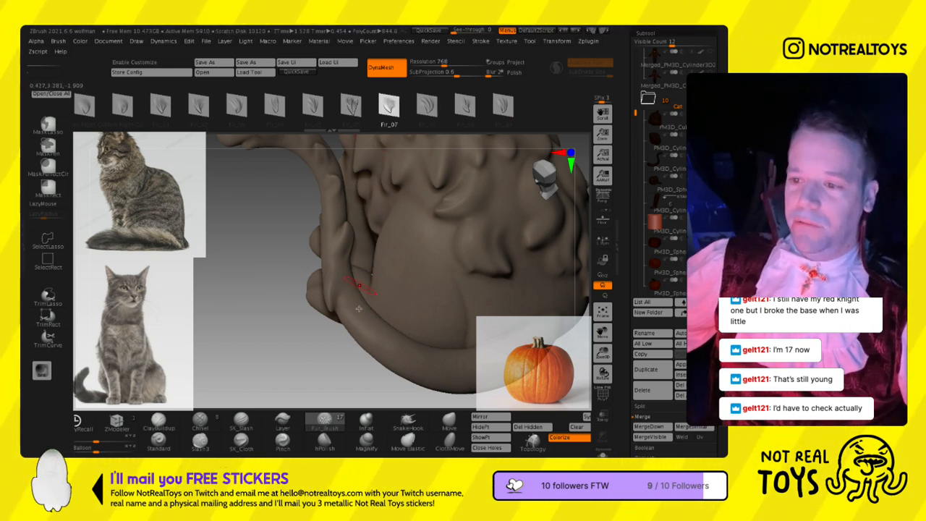
key(ctrl+z)
mouse_move(347, 280)
mouse_down()
mouse_move(343, 320)
mouse_move(346, 295)
mouse_move(319, 302)
mouse_up()
mouse_move(320, 302)
right_down()
mouse_move(329, 283)
mouse_move(301, 319)
right_up()
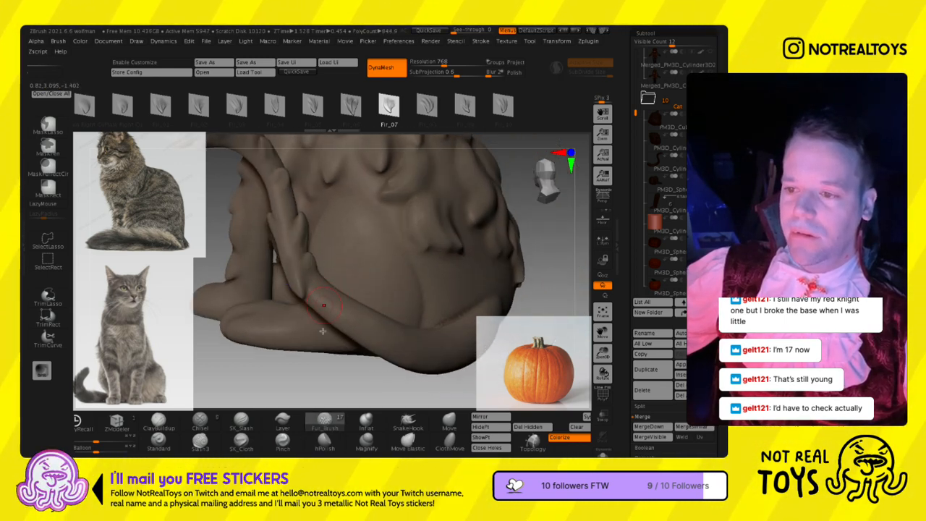
- Lower the DynaMesh resolution to 216, remesh the cat's body, and smooth the fur tufts into softer forms
mouse_move(317, 337)
ctrl+right_down()
mouse_move(327, 253)
mouse_move(362, 200)
ctrl+right_up()
key(s)
shift+right_drag(386, 285, 371, 296)
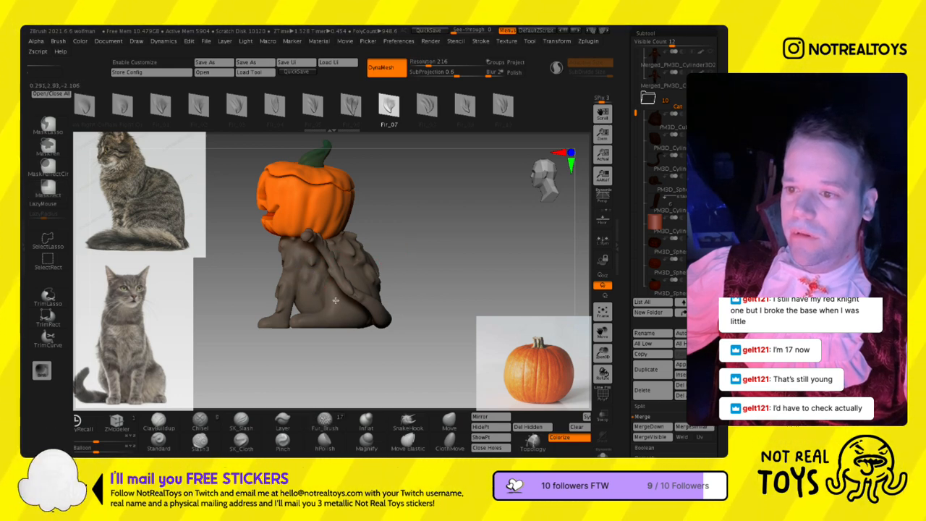
right_drag(337, 290, 418, 297)
right_drag(408, 340, 345, 334)
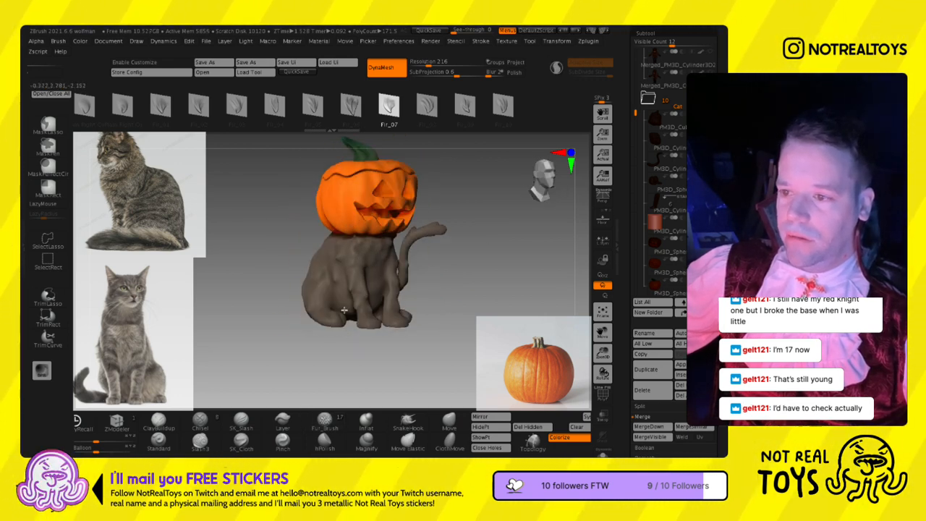
right_drag(323, 364, 330, 299)
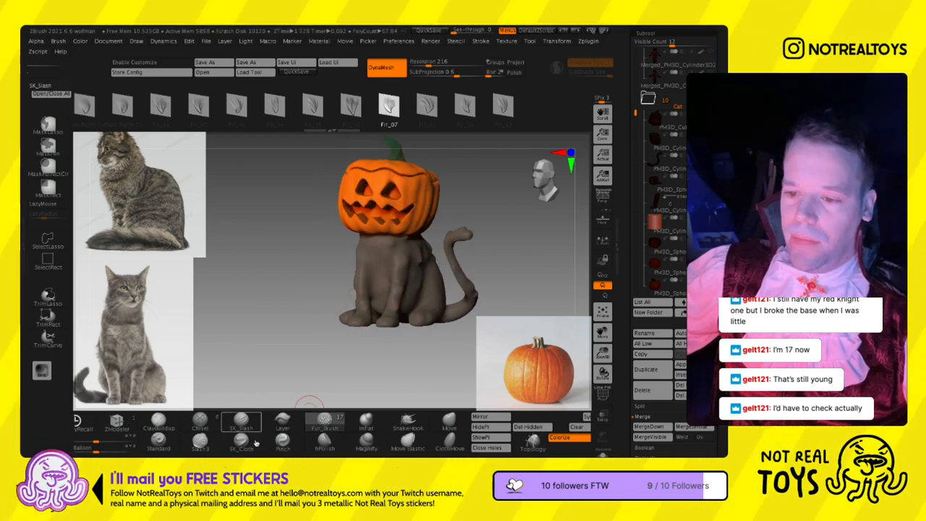
- Carve creases along the front legs, chest and shoulders with the SK_Slash brush
click(241, 422)
mouse_move(389, 268)
ctrl+right_down()
mouse_move(387, 291)
mouse_move(391, 284)
ctrl+right_up()
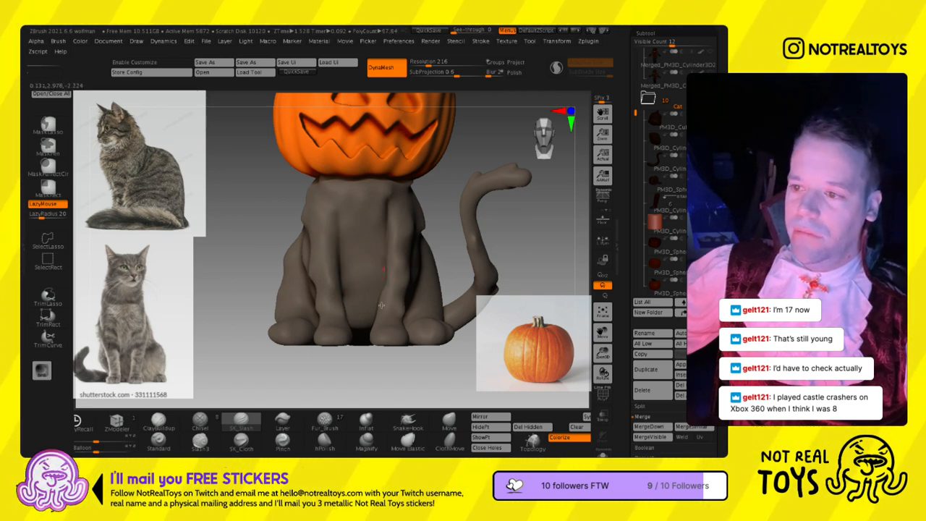
right_drag(340, 218, 420, 316)
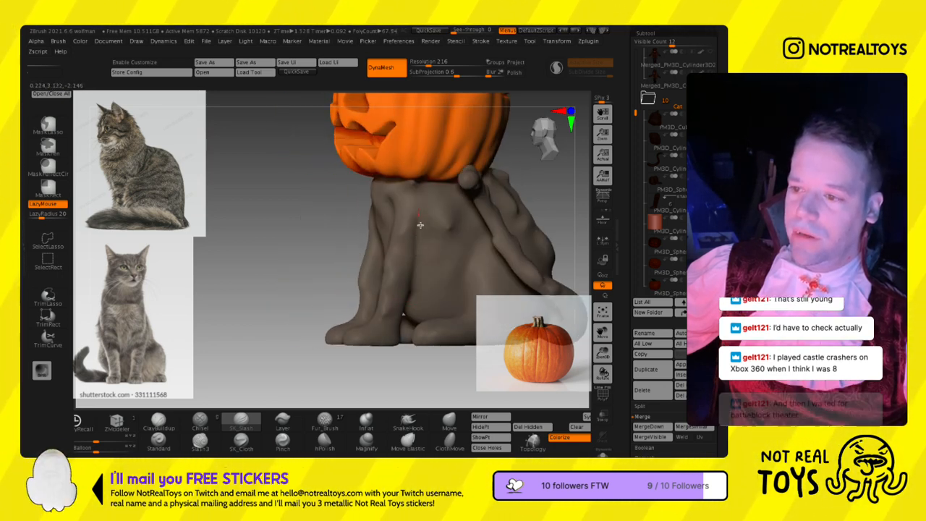
right_drag(365, 317, 381, 309)
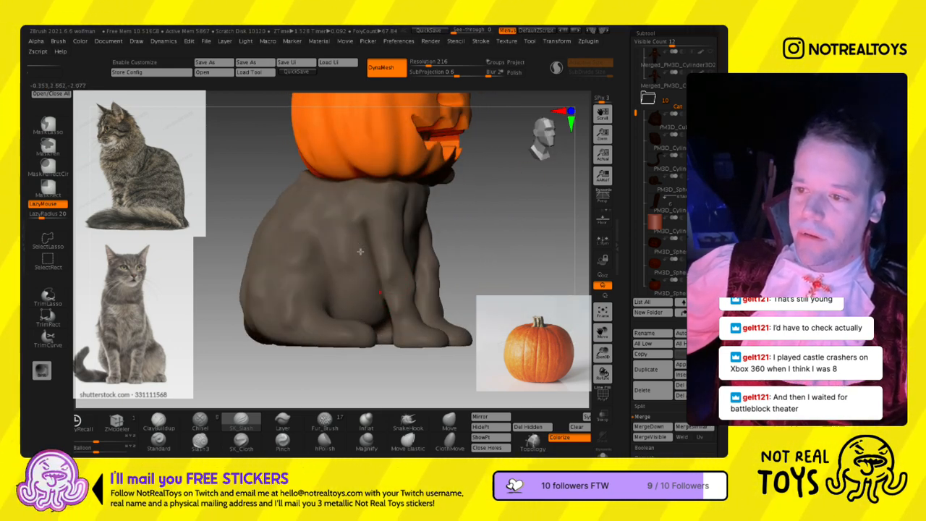
right_drag(372, 286, 360, 241)
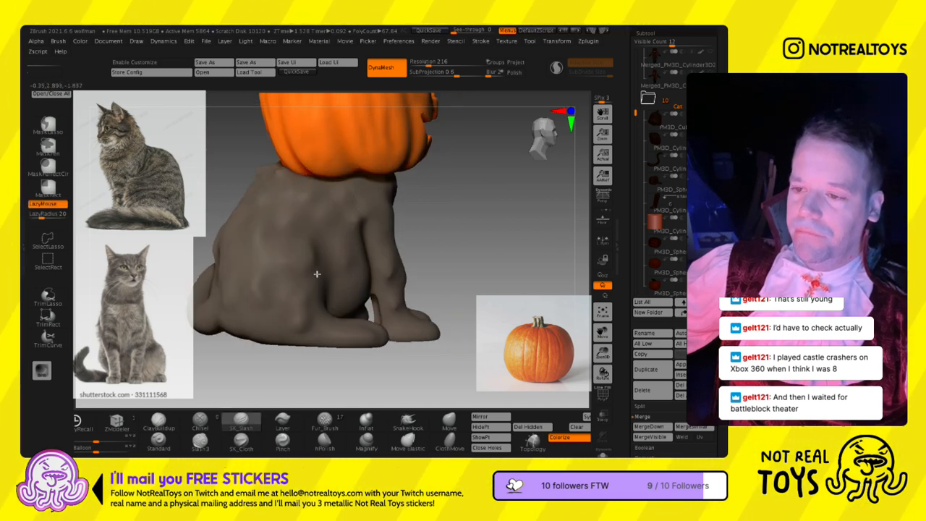
- Cut a curved SK_Slash crease around the front of the haunch to separate the thigh from the belly
right_drag(316, 273, 326, 289)
drag(324, 303, 325, 321)
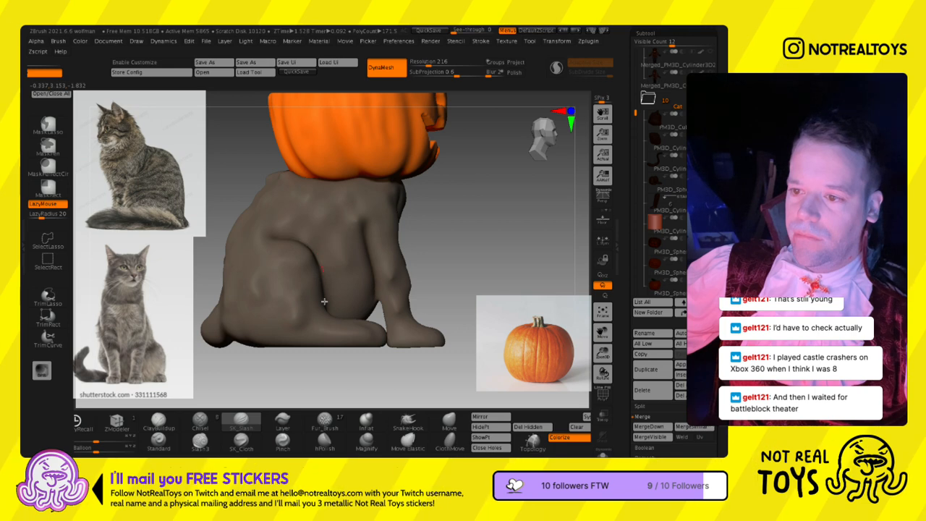
drag(327, 336, 325, 334)
mouse_move(331, 293)
right_down()
mouse_move(314, 301)
mouse_move(305, 277)
mouse_move(345, 249)
right_up()
- Resize the SK_Slash brush and deepen the creases around the hind foot, haunch and flank
key(s)
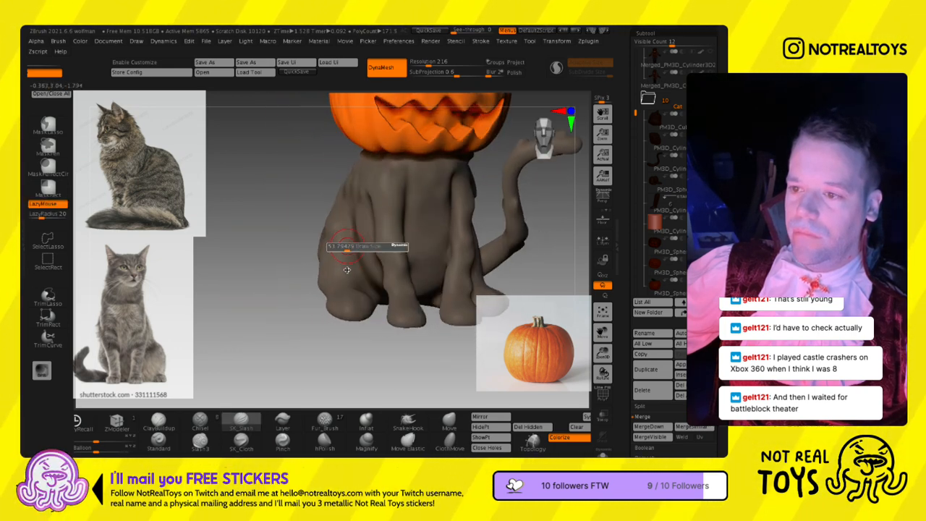
right_drag(382, 327, 384, 311)
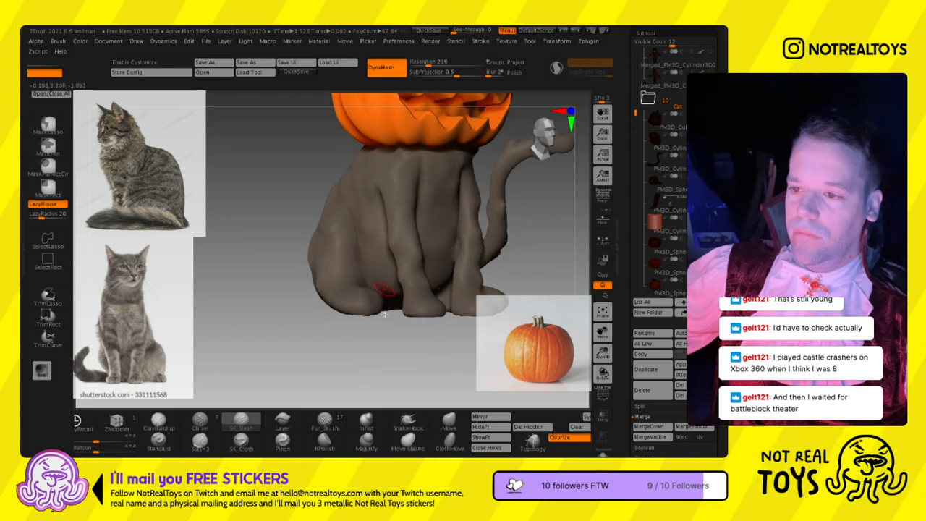
right_drag(333, 228, 340, 237)
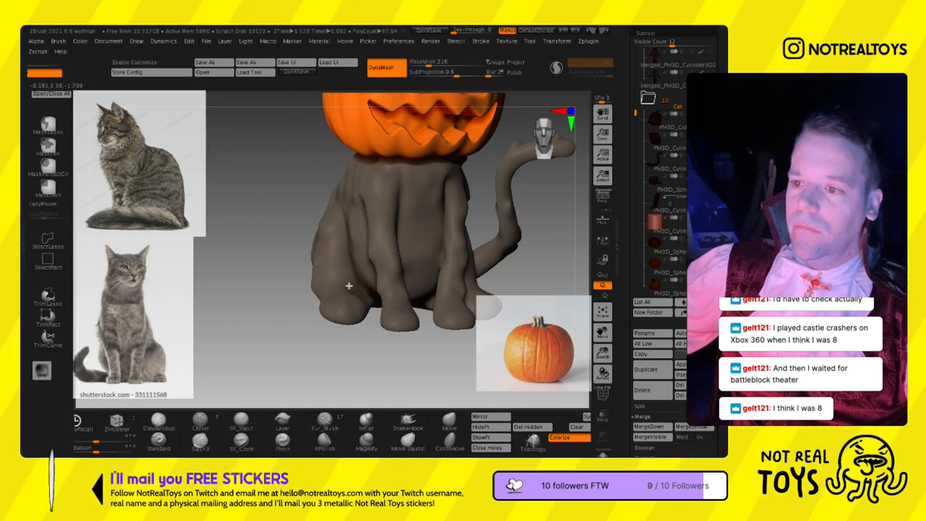
mouse_move(344, 224)
right_down()
mouse_move(360, 206)
mouse_move(345, 212)
mouse_move(367, 242)
mouse_move(343, 339)
right_up()
key(s)
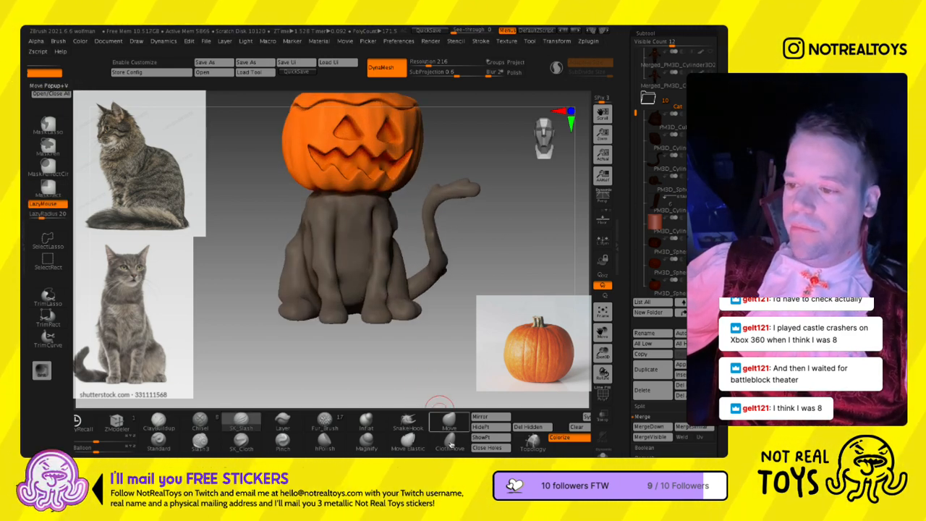
- Reshape the front legs and haunches with the Move brush, enlarging the brush for broader adjustments
click(446, 419)
right_drag(331, 259, 335, 250)
key(s)
drag(335, 249, 342, 249)
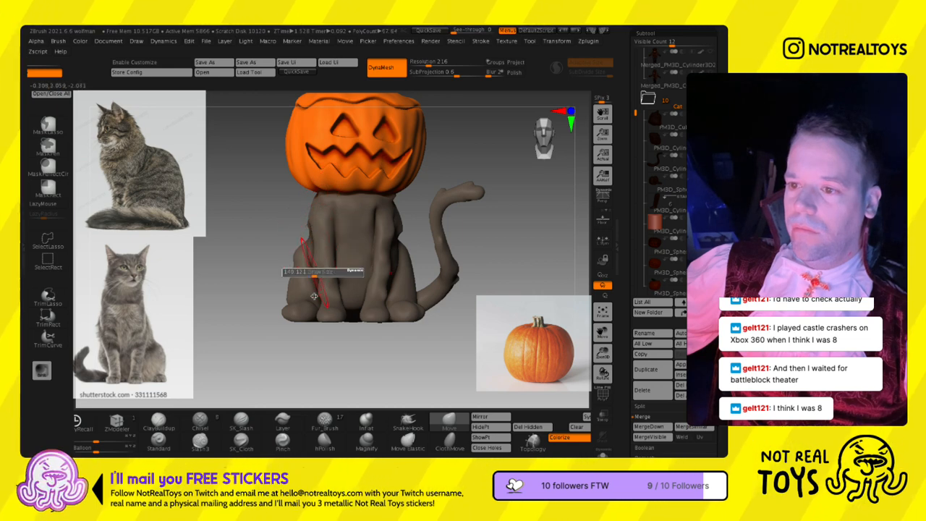
key(s)
drag(314, 266, 310, 266)
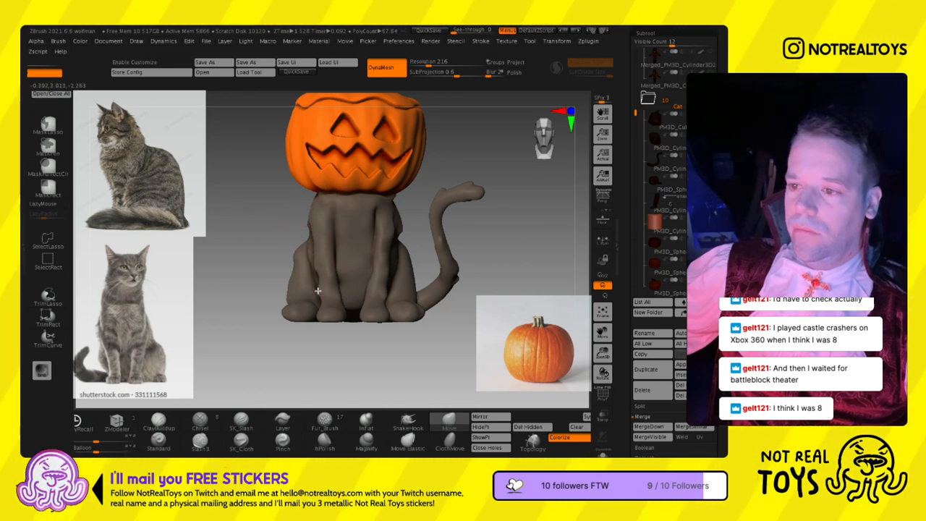
right_drag(386, 277, 379, 275)
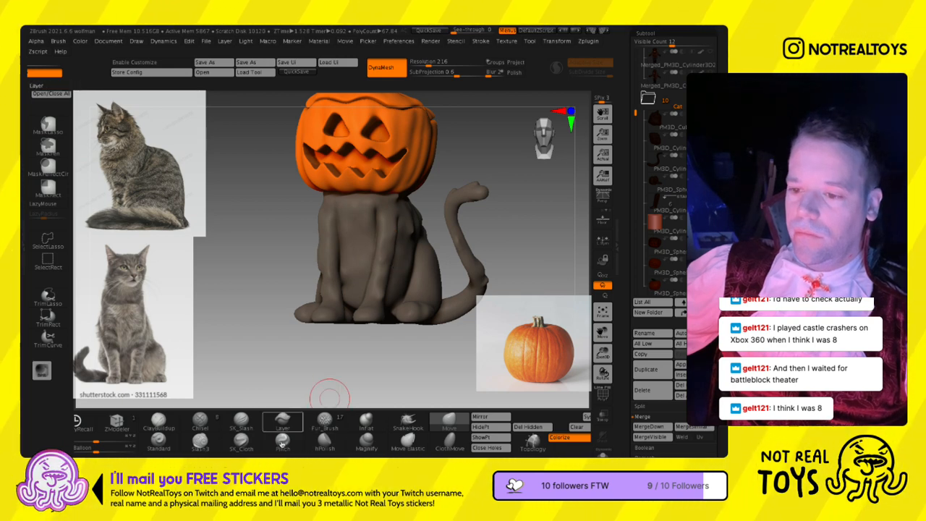
- Carve toe grooves into the front and hind paws with the SK_Slash brush
click(243, 421)
mouse_move(299, 350)
ctrl+right_down()
mouse_move(381, 328)
mouse_move(378, 155)
mouse_move(393, 263)
mouse_move(383, 260)
ctrl+right_up()
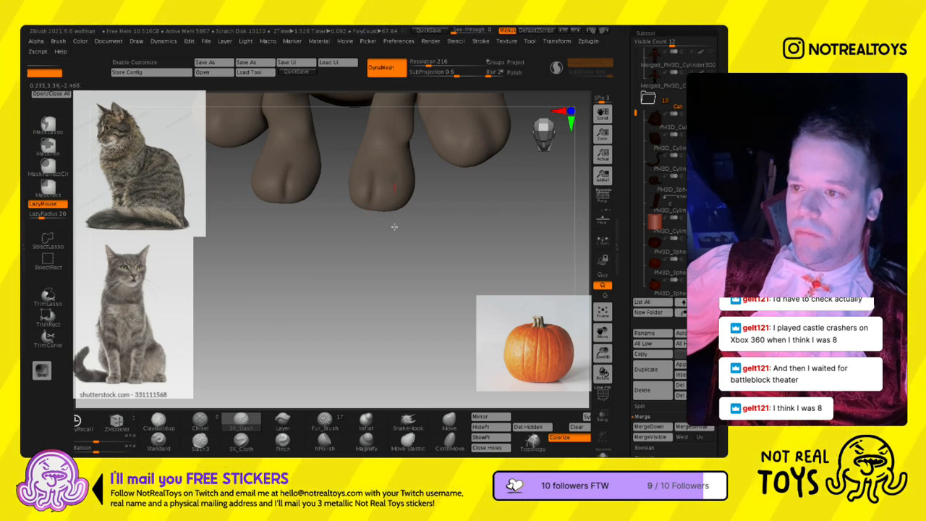
ctrl+right_drag(401, 190, 390, 232)
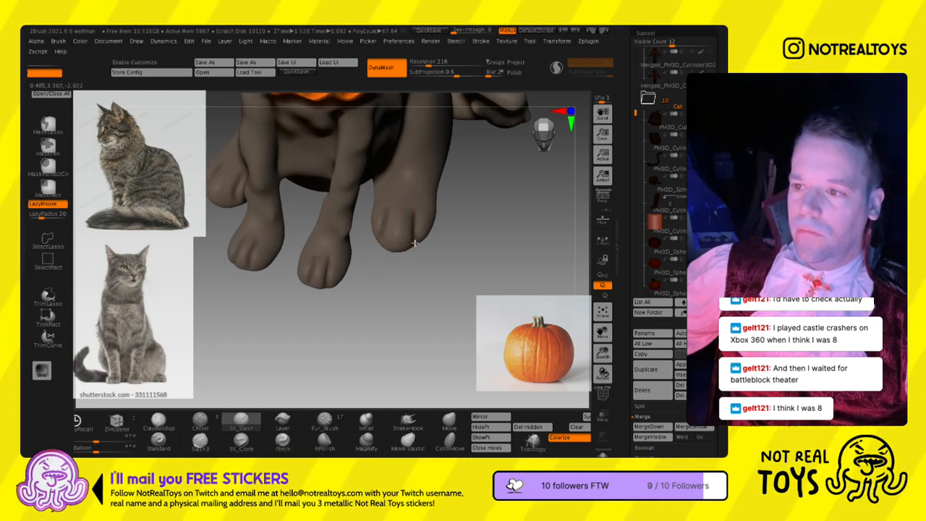
right_drag(393, 234, 391, 253)
- Switch to the Standard brush, turn off LazyMouse, and refine the toes and undersides of the paws
click(282, 443)
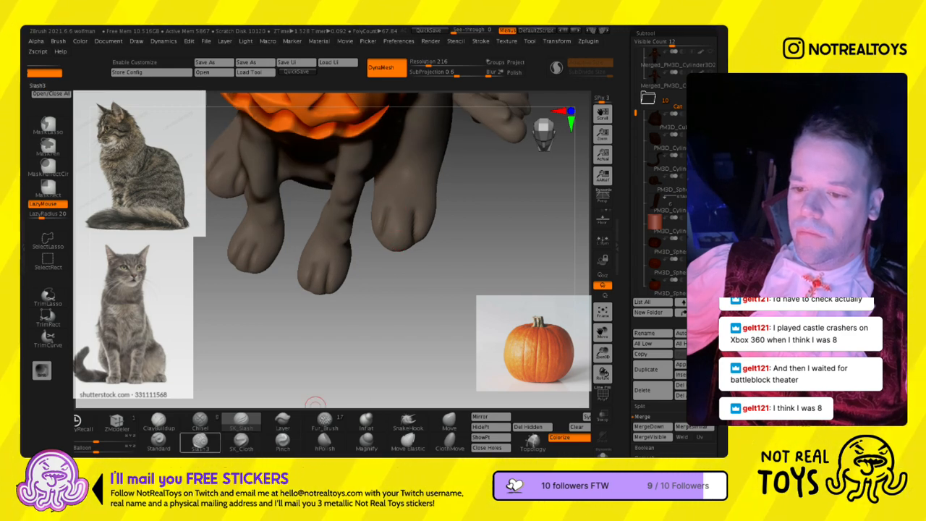
right_drag(265, 325, 331, 191)
right_drag(294, 258, 273, 335)
mouse_move(261, 329)
mouse_down()
mouse_move(252, 335)
mouse_move(269, 320)
mouse_move(267, 343)
mouse_up()
mouse_move(281, 334)
ctrl+right_down()
mouse_move(286, 217)
mouse_move(369, 345)
mouse_move(374, 334)
ctrl+right_up()
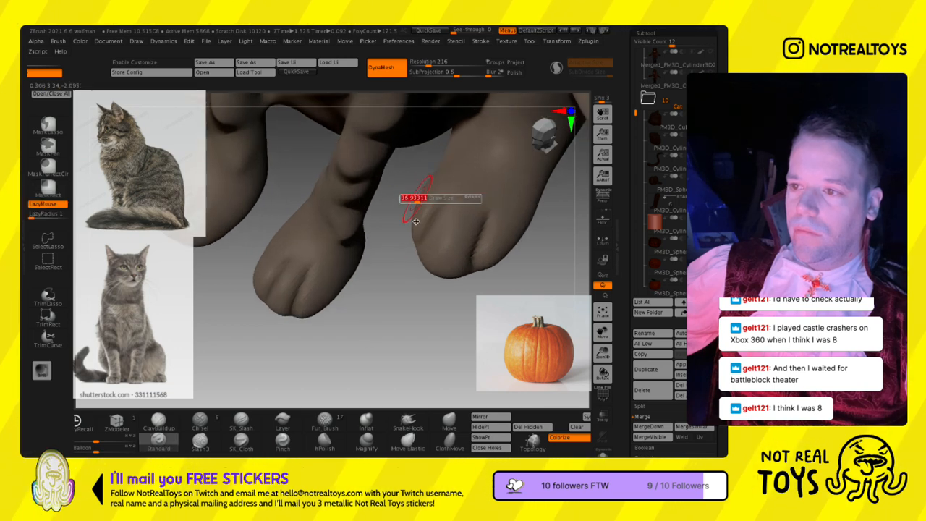
click(53, 204)
right_drag(427, 216, 420, 243)
mouse_move(419, 238)
mouse_down()
mouse_move(420, 227)
mouse_move(416, 244)
mouse_move(412, 226)
mouse_up()
mouse_move(409, 195)
ctrl+right_down()
mouse_move(420, 287)
mouse_move(454, 191)
mouse_move(405, 242)
mouse_move(402, 348)
mouse_move(383, 284)
ctrl+right_up()
key(s)
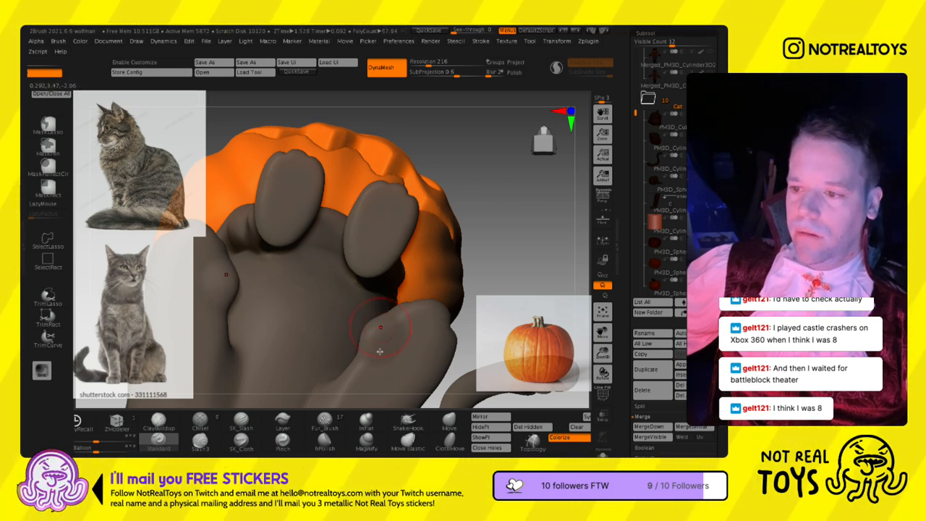
ctrl+right_drag(384, 358, 389, 290)
- Reshape the inner edge of the hind paws from below with the Move brush
click(447, 421)
mouse_move(386, 327)
right_down()
mouse_move(371, 291)
mouse_move(373, 304)
right_up()
ctrl+right_drag(373, 304, 387, 214)
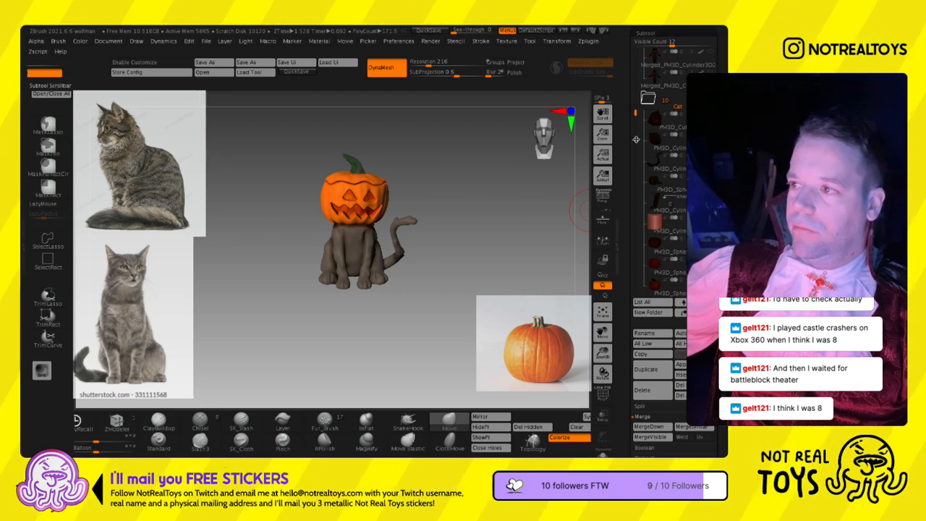
- Examine the whole cat figure's silhouette and proportions along with its subtool list
scroll(636, 145, down, 2)
right_drag(569, 209, 495, 247)
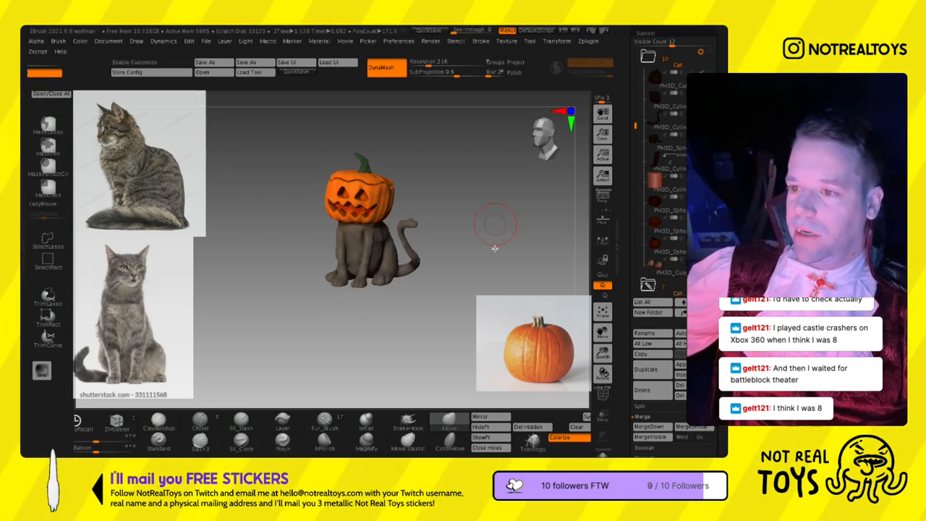
right_drag(345, 263, 387, 210)
right_drag(387, 210, 406, 218)
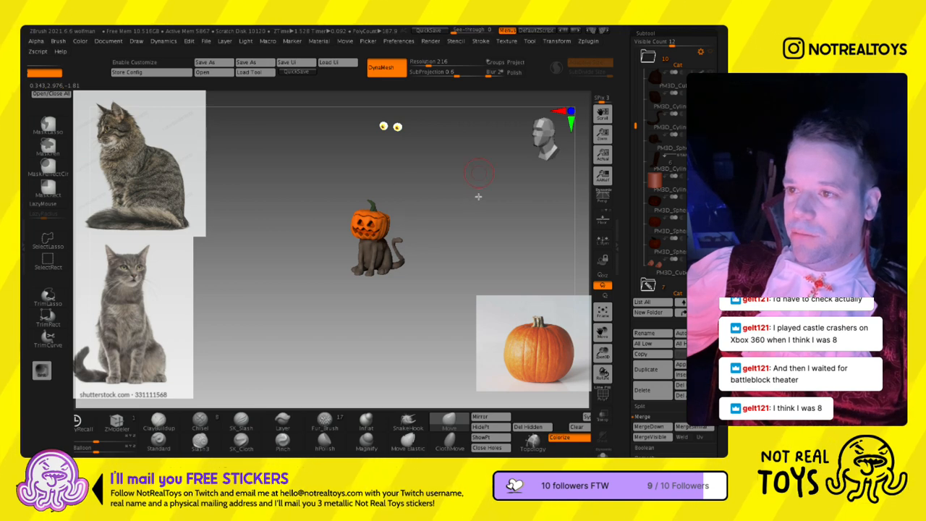
ctrl+right_drag(409, 171, 398, 152)
ctrl+right_drag(386, 250, 389, 311)
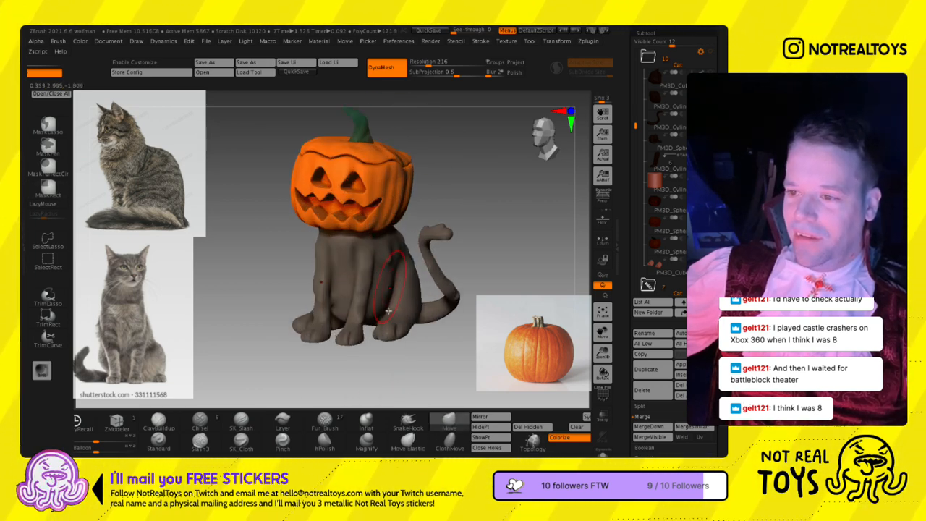
- Adjust the shape of the cat's flank and haunch with the Move brush
mouse_move(384, 300)
ctrl+right_down()
mouse_move(407, 251)
mouse_move(393, 248)
ctrl+right_up()
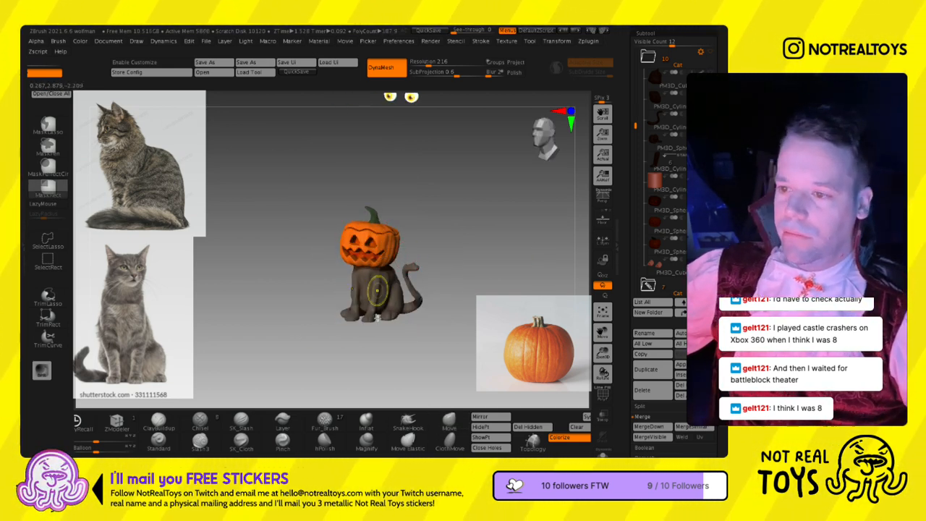
ctrl+right_drag(377, 314, 377, 350)
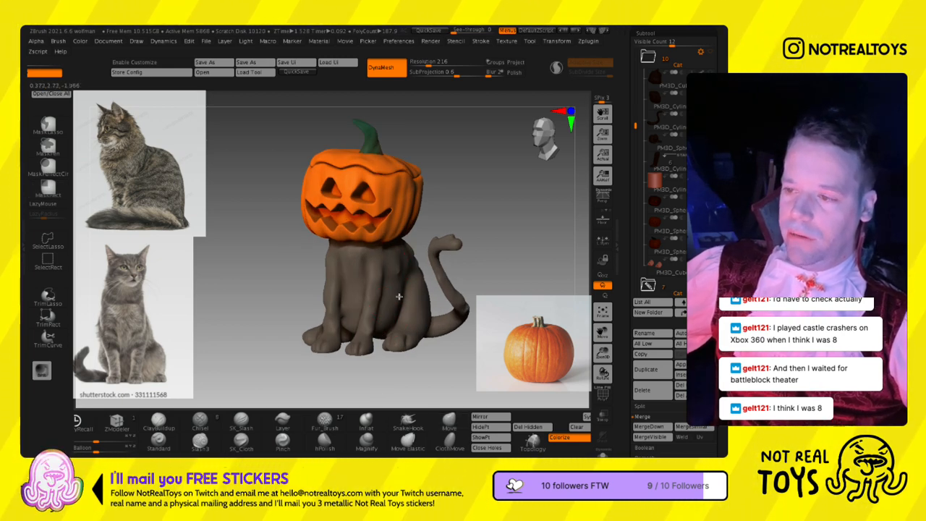
alt+click(436, 248)
- Carve wavy fur grooves down the cat's shoulder and side with the SK_Slash brush
key(s)
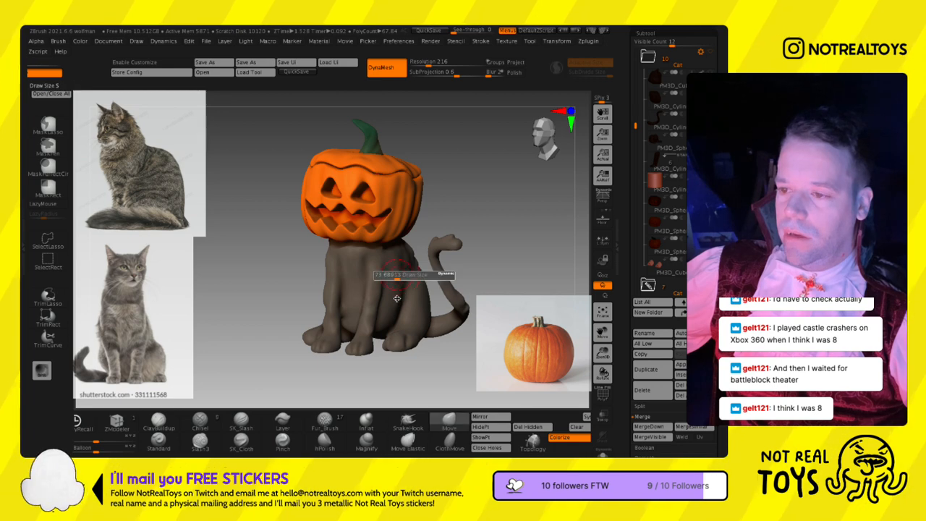
click(324, 420)
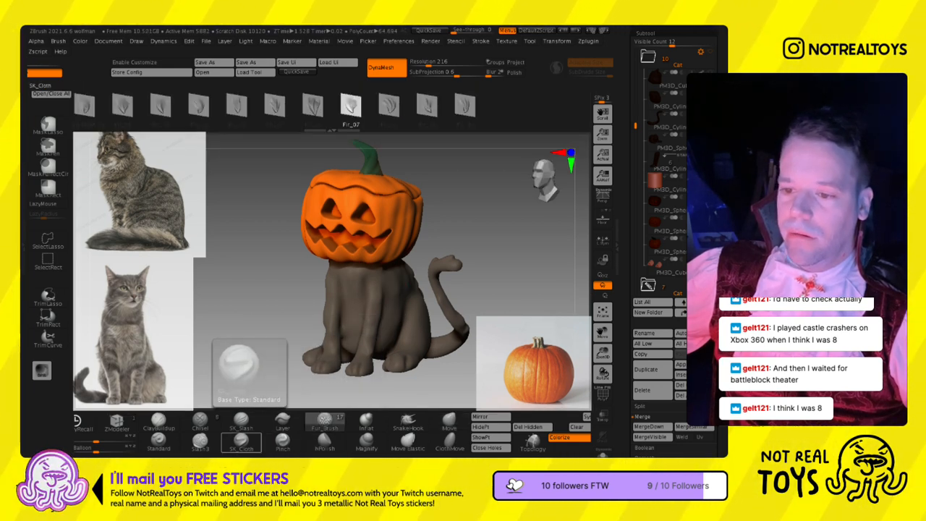
click(240, 420)
mouse_move(387, 250)
ctrl+right_down()
mouse_move(396, 312)
mouse_move(389, 260)
ctrl+right_up()
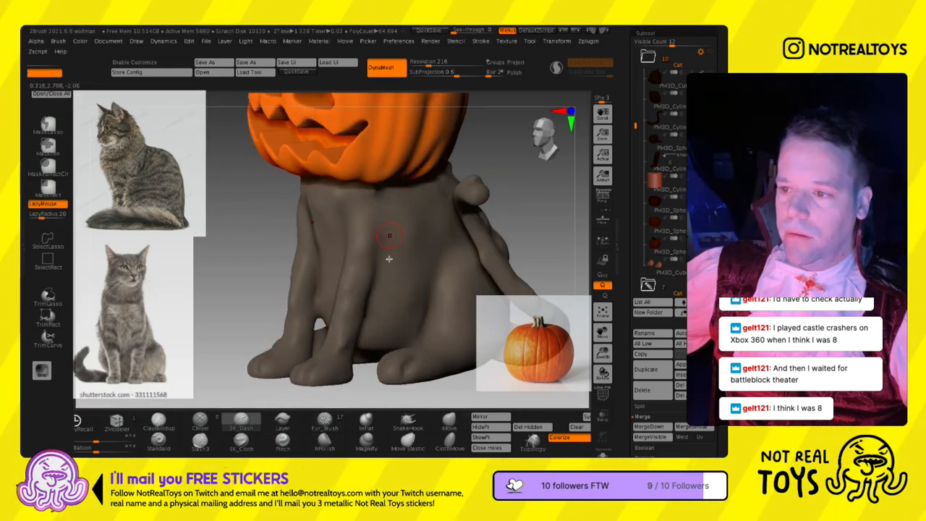
drag(392, 235, 422, 319)
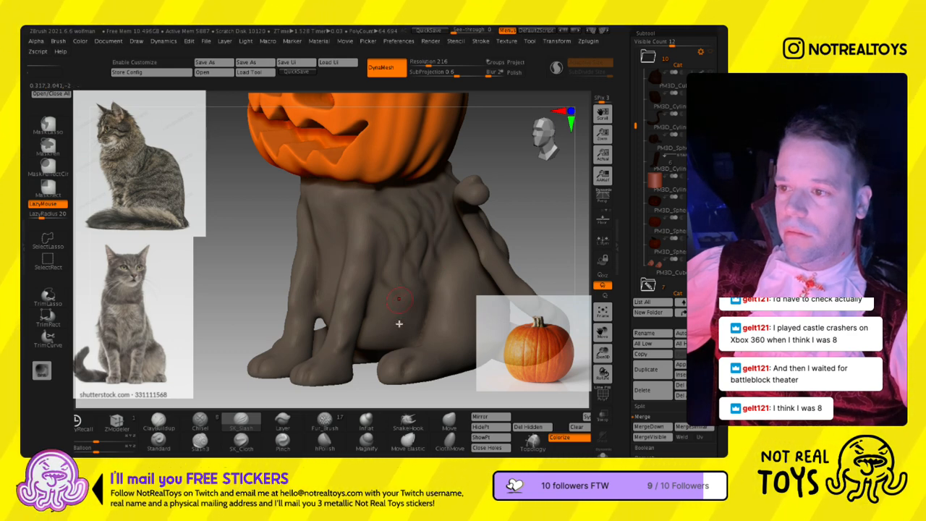
- Carve matching fur grooves across the cat's chest and the fronts of its shoulders
right_drag(377, 217, 308, 221)
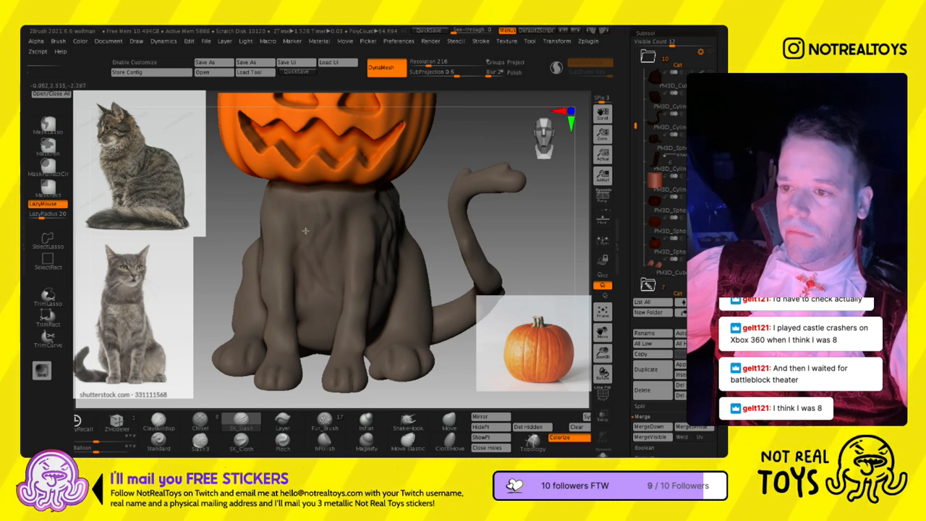
right_drag(313, 293, 391, 239)
mouse_move(390, 239)
mouse_down()
mouse_move(379, 289)
mouse_move(383, 204)
mouse_up()
mouse_move(354, 187)
ctrl+right_down()
mouse_move(403, 227)
mouse_move(389, 243)
mouse_move(395, 268)
ctrl+right_up()
shift+drag(330, 283, 327, 275)
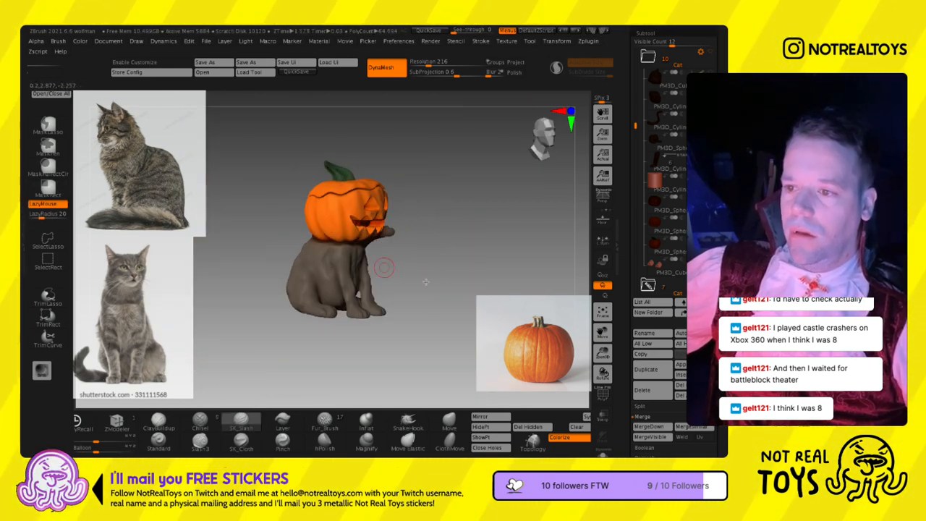
- Make the werewolf's subtool folder visible together with the pumpkin-headed cat
right_drag(426, 281, 449, 270)
ctrl+right_drag(661, 206, 661, 113)
drag(636, 200, 636, 129)
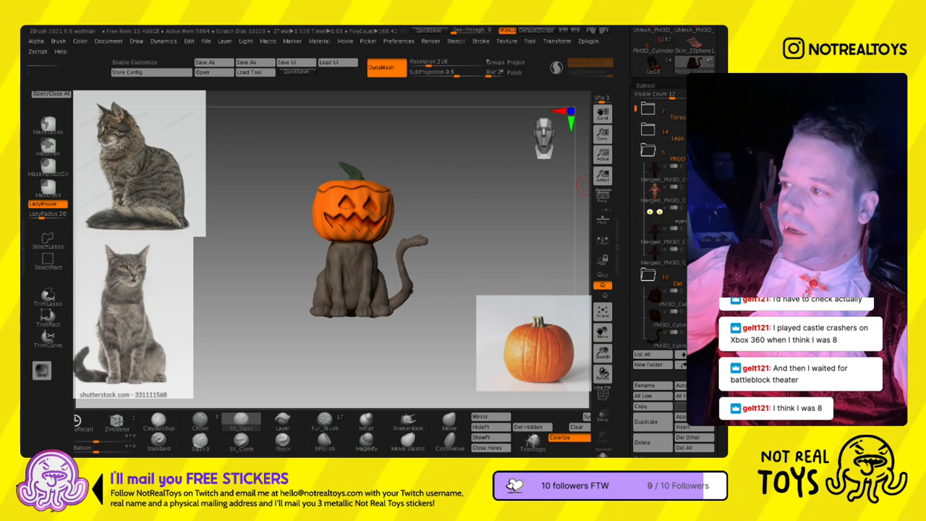
click(706, 151)
ctrl+right_drag(434, 218, 406, 234)
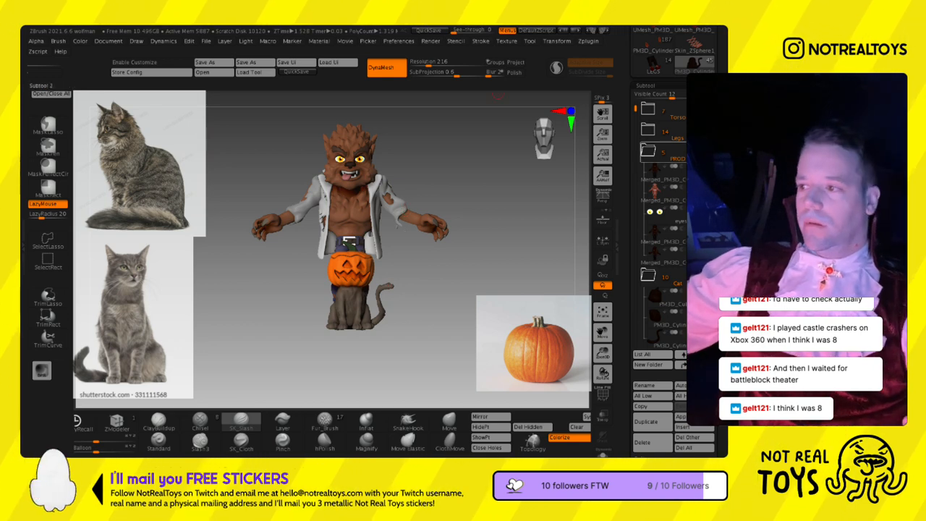
alt+drag(421, 262, 431, 269)
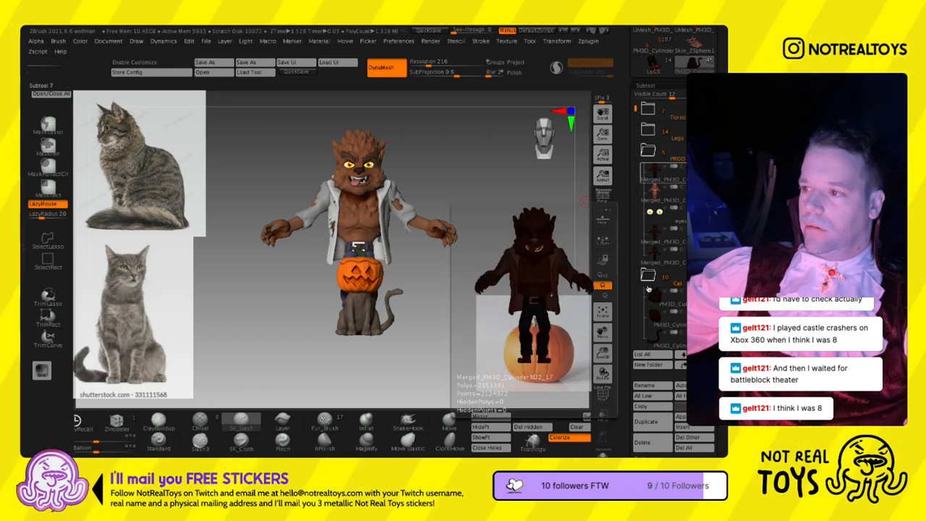
- Hide the reference images and examine the werewolf and cat together from a three-quarter angle
drag(489, 227, 450, 246)
key(shift+z)
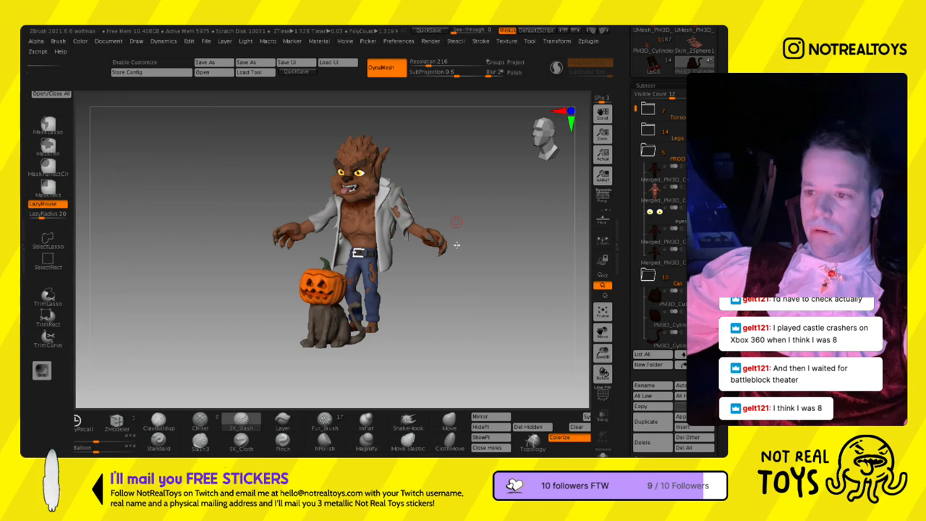
key(space)
right_drag(439, 228, 461, 238)
right_click(460, 238)
alt+right_drag(489, 210, 483, 222)
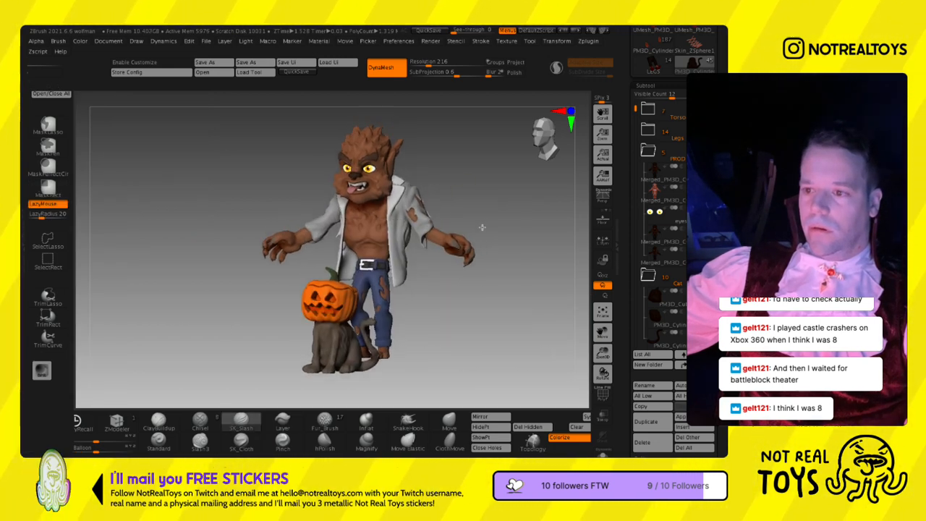